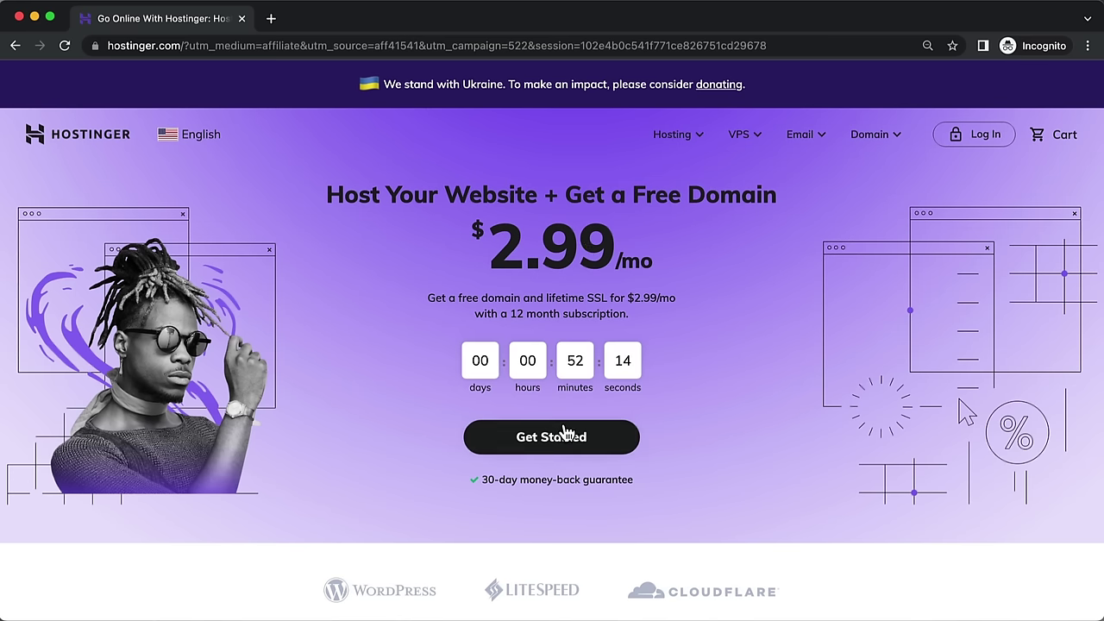
# Go to Hostinger's Web Hosting page and jump down to the plan prices
pyautogui.click(677, 140)
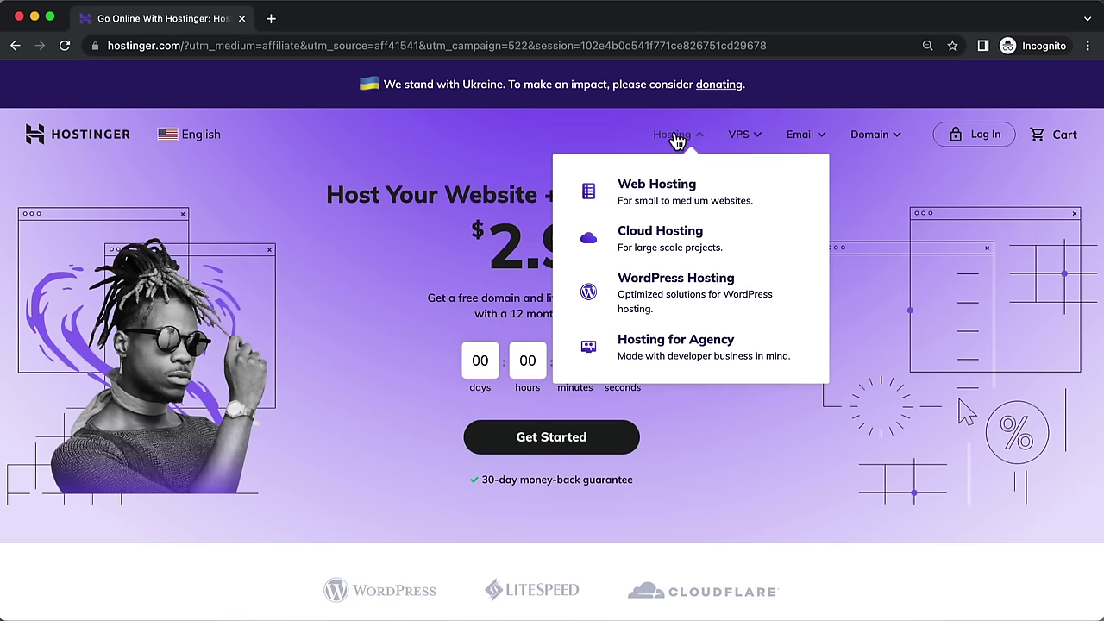
pyautogui.click(657, 192)
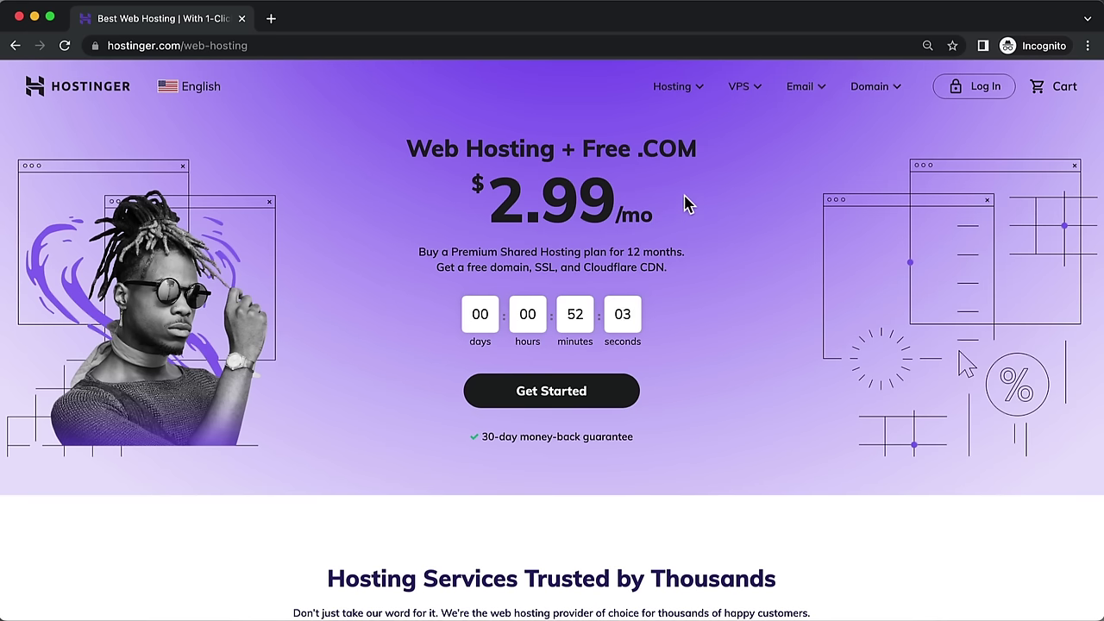
pyautogui.click(574, 390)
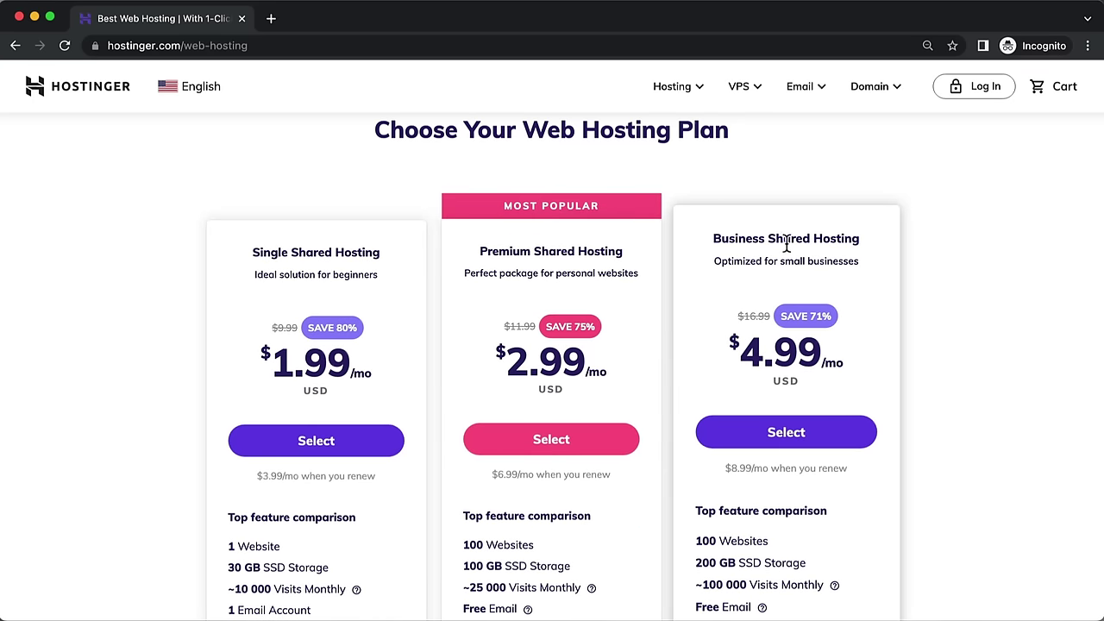
# Compare the plans, highlighting Premium's 100 websites against the Single plan's 1 website
pyautogui.moveTo(478, 238); pyautogui.dragTo(626, 244)
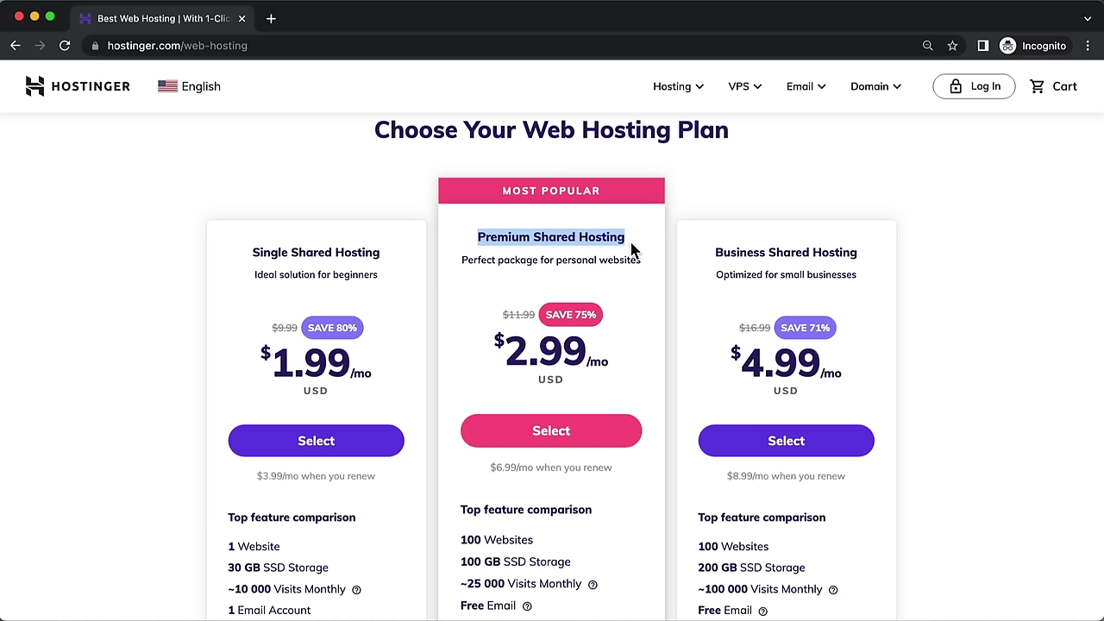
pyautogui.moveTo(460, 539); pyautogui.dragTo(534, 539)
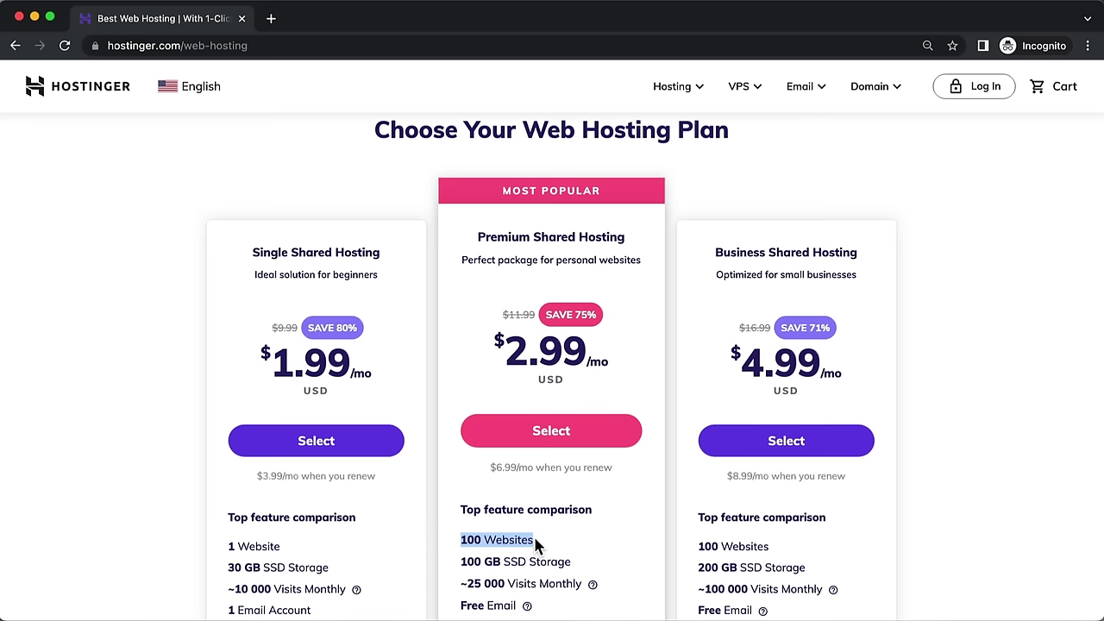
pyautogui.moveTo(279, 541); pyautogui.dragTo(227, 541)
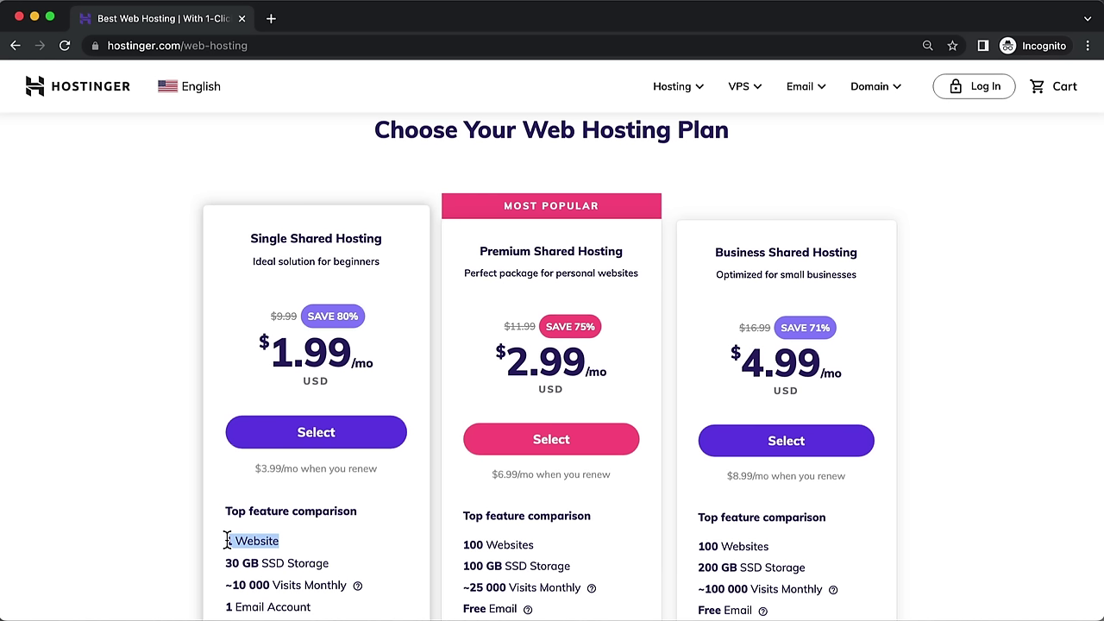
pyautogui.moveTo(227, 540); pyautogui.dragTo(224, 540)
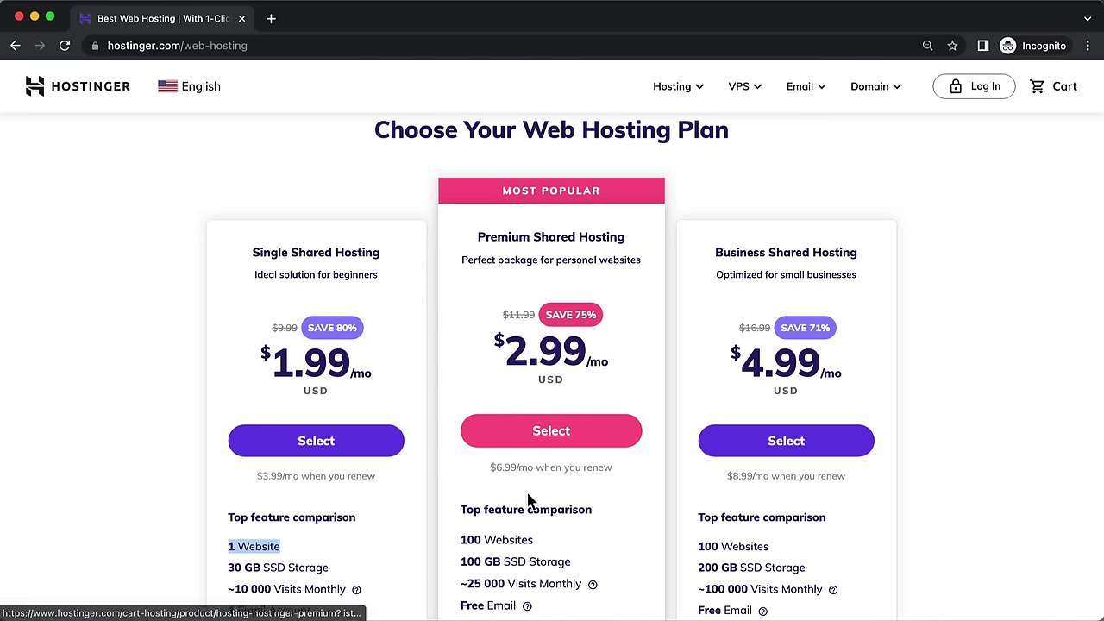
pyautogui.scroll(-1, 531, 500)
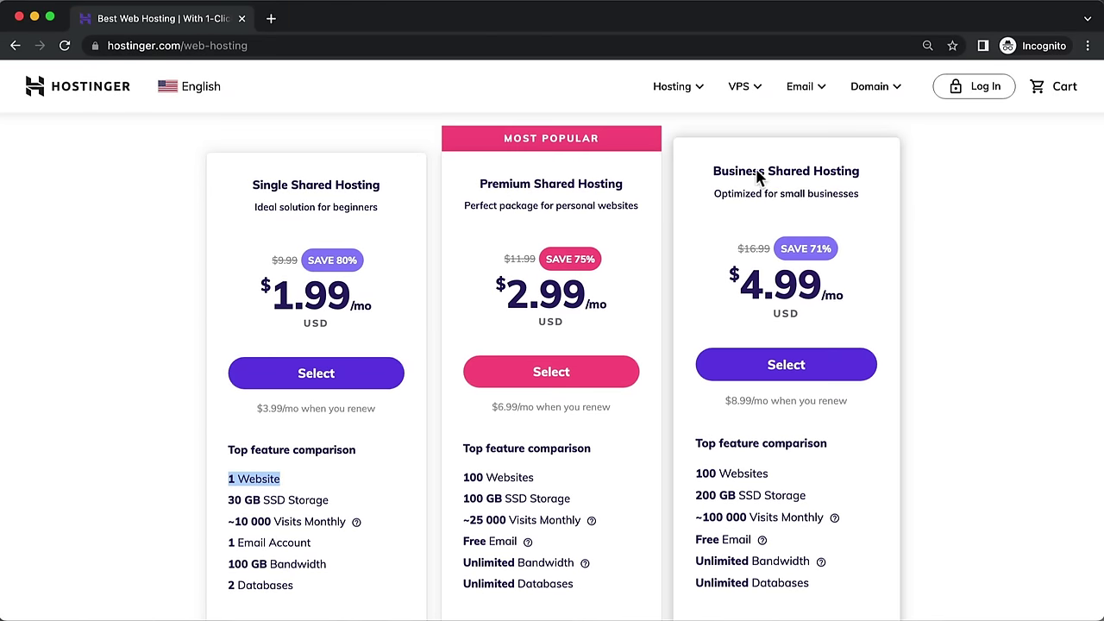
pyautogui.scroll(-2, 507, 463)
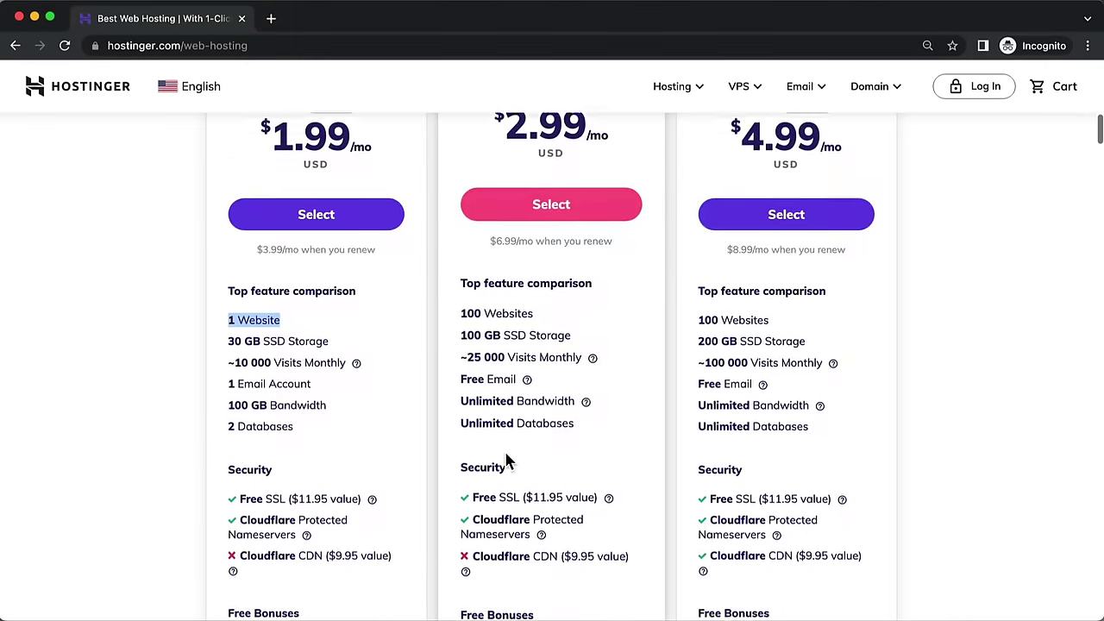
pyautogui.scroll(-2, 507, 463)
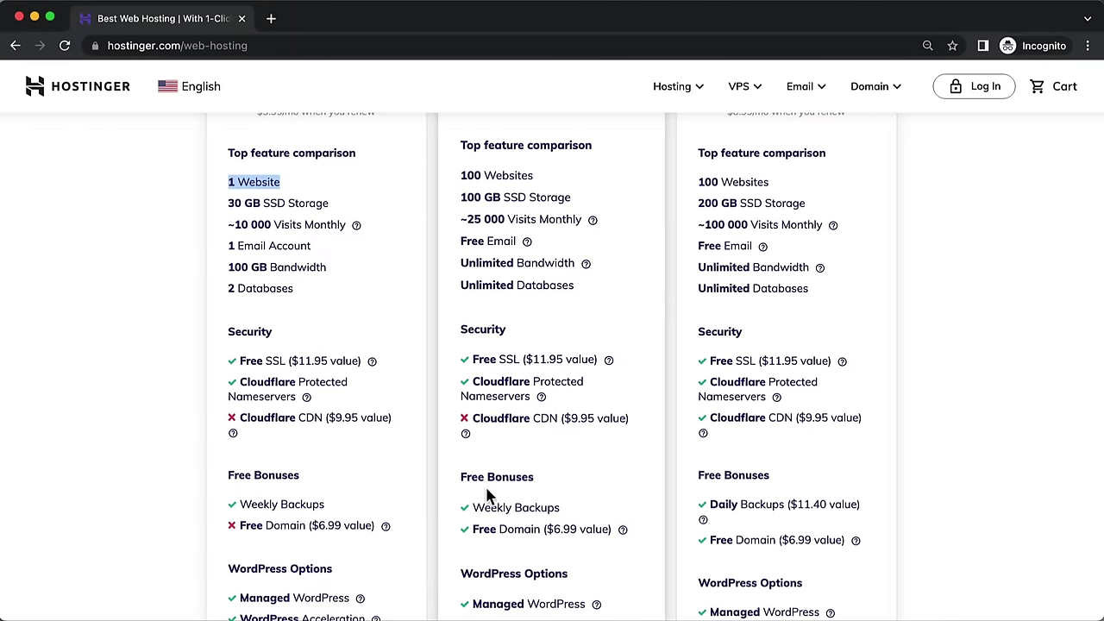
pyautogui.scroll(2, 327, 480)
pyautogui.scroll(2, 326, 480)
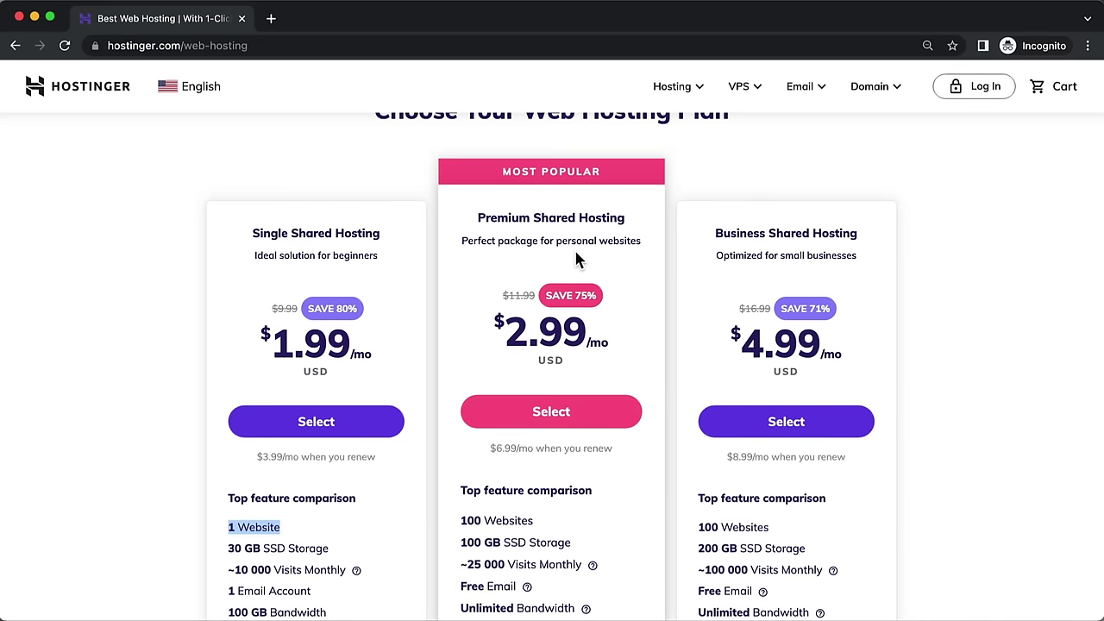
# Select Premium Shared Hosting and keep the 12-month period at a $35.88 subtotal
pyautogui.click(560, 414)
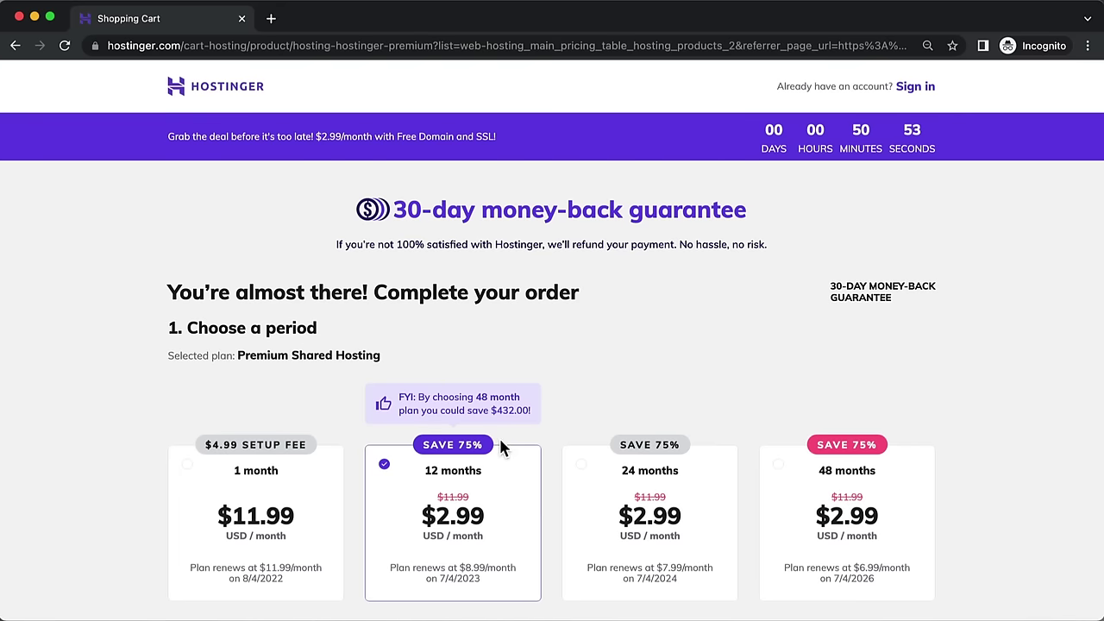
pyautogui.scroll(-1, 492, 448)
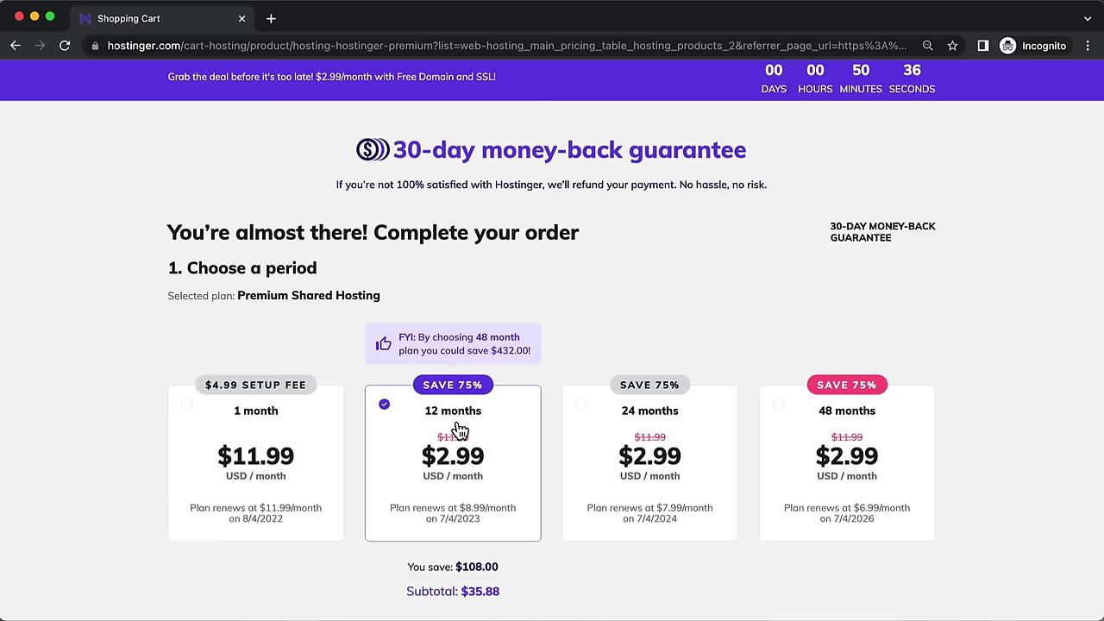
pyautogui.scroll(-3, 457, 431)
pyautogui.moveTo(500, 471); pyautogui.dragTo(462, 465)
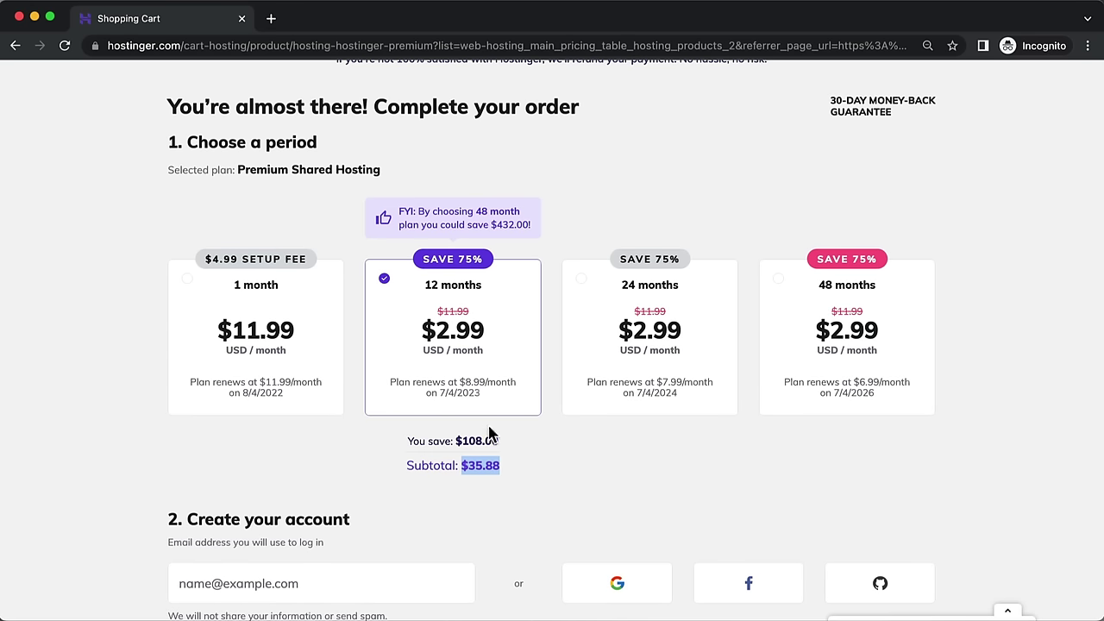
pyautogui.scroll(-2, 222, 483)
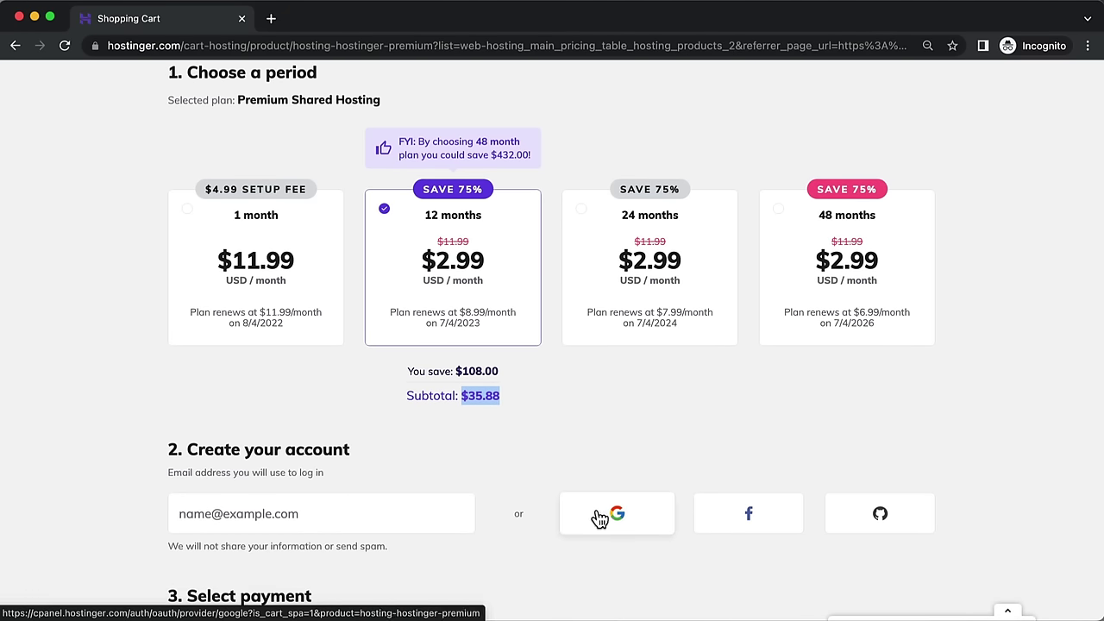
# Enter the account e-mail address under Create your account
pyautogui.click(207, 518)
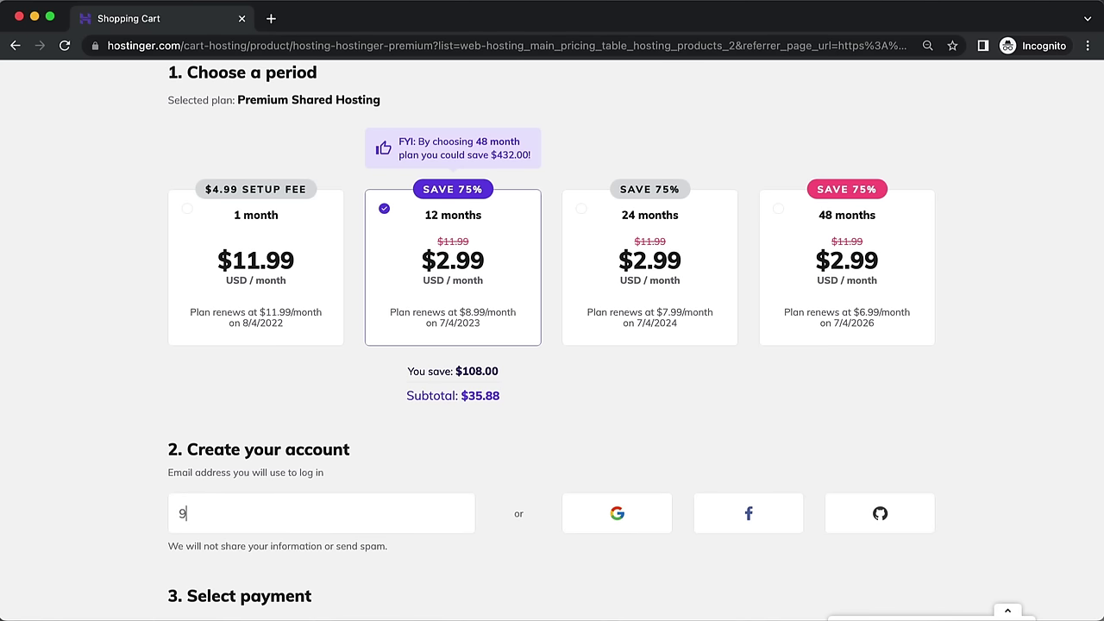
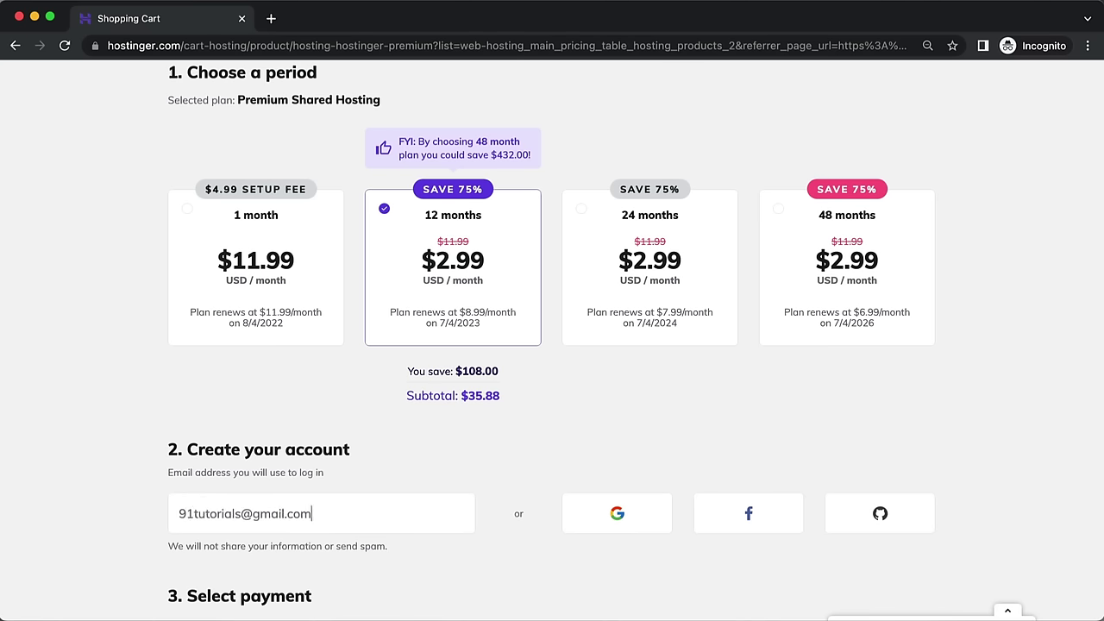
pyautogui.scroll(-5, 207, 505)
pyautogui.scroll(-2, 209, 493)
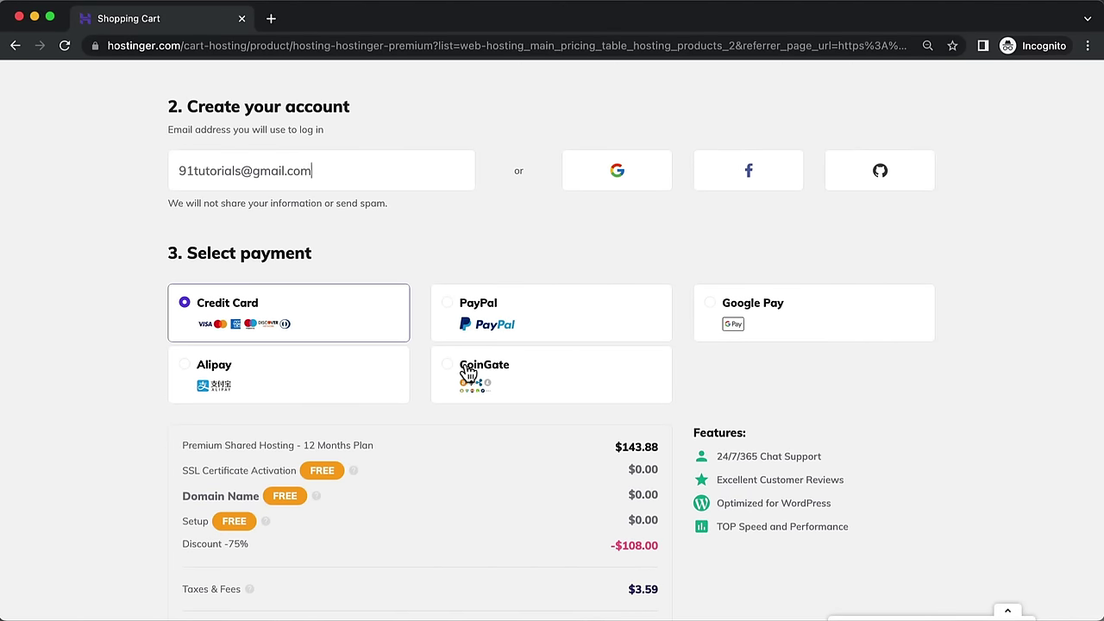
pyautogui.scroll(-3, 452, 379)
pyautogui.scroll(-3, 450, 381)
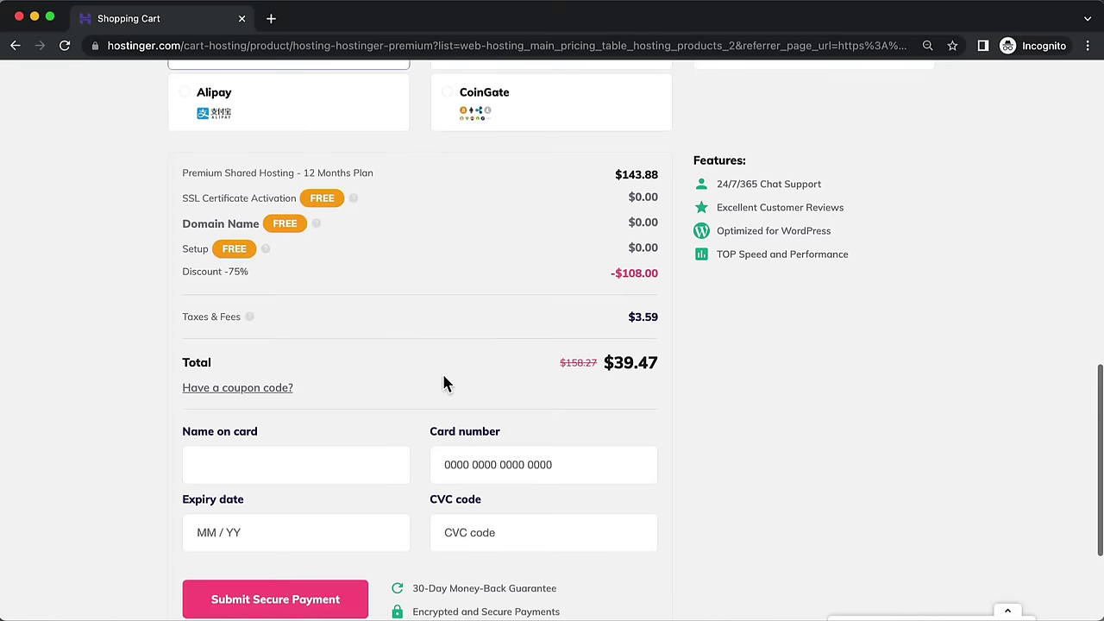
# Apply a coupon code to cut the total to $36.70, then start the cardholder's name
pyautogui.click(235, 389)
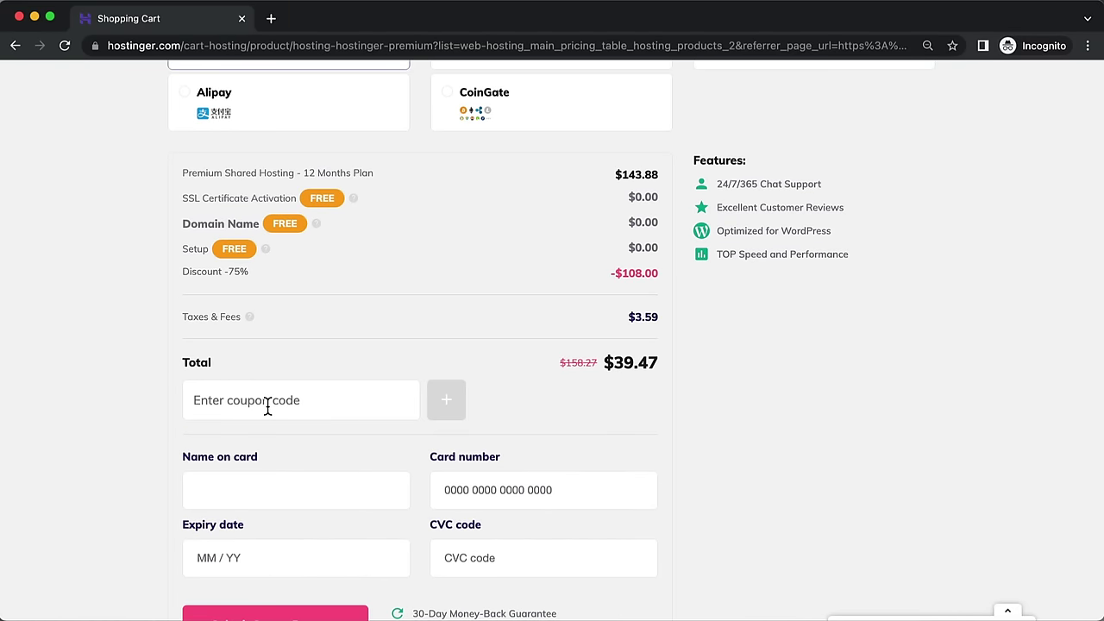
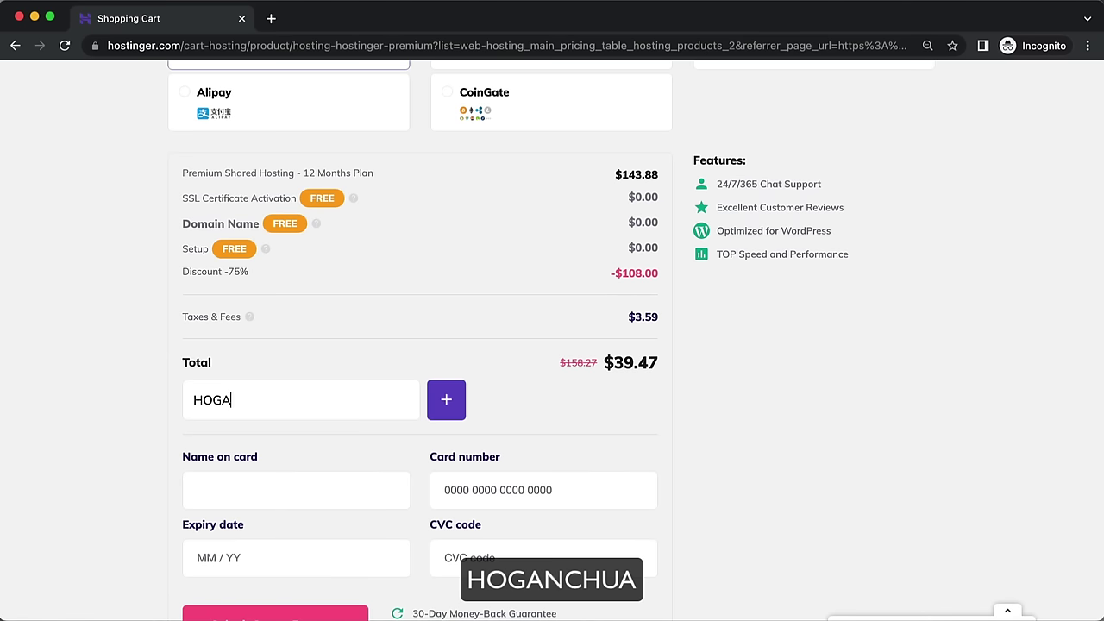
pyautogui.click(455, 413)
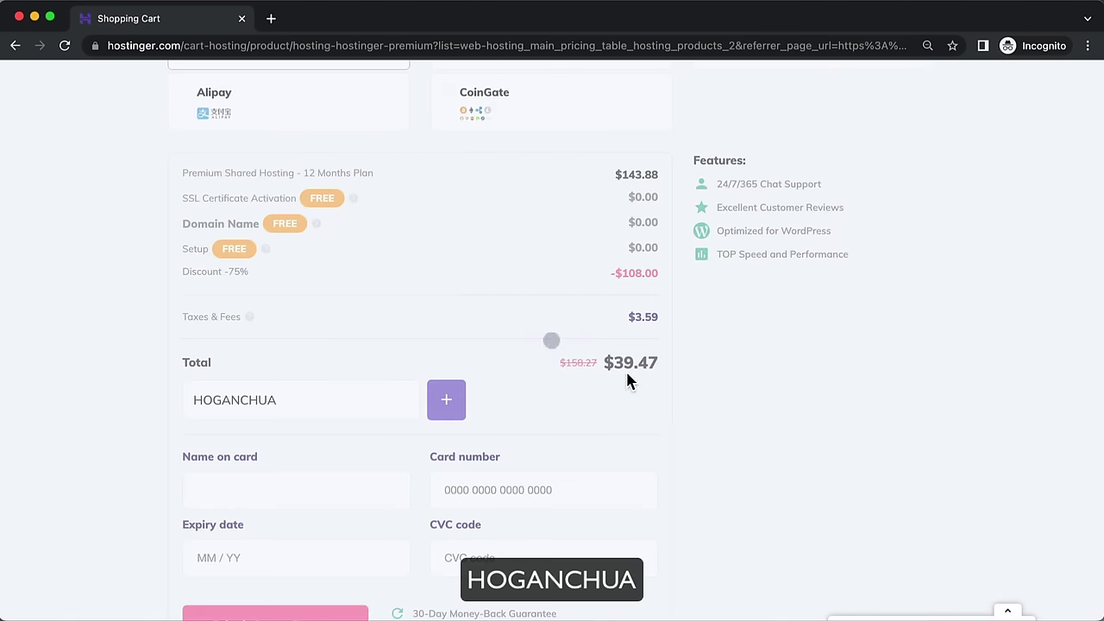
pyautogui.scroll(7, 623, 379)
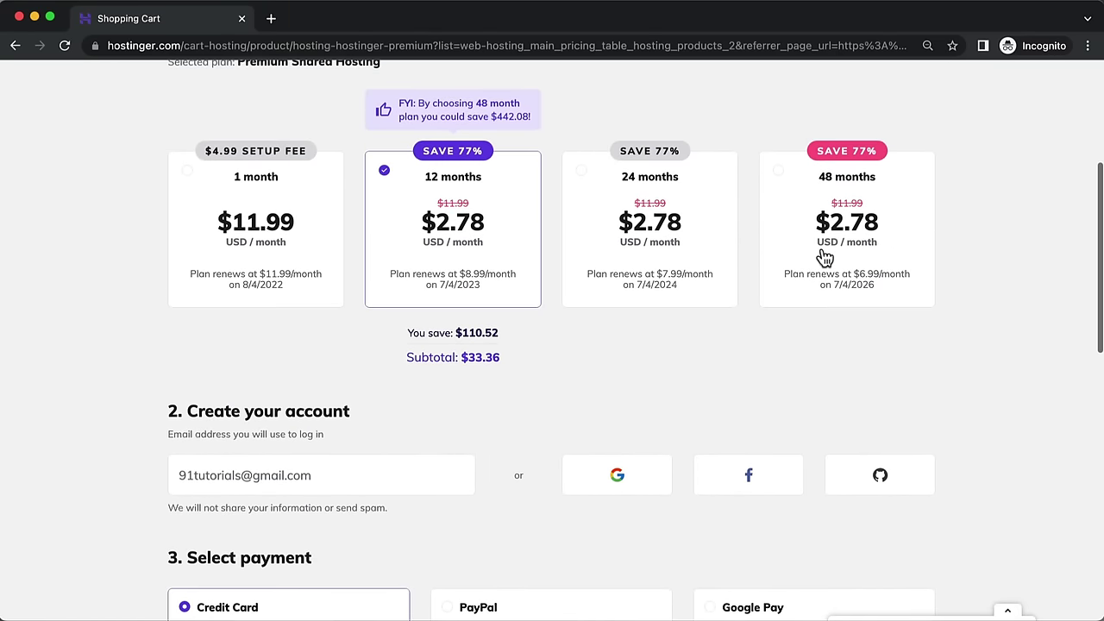
pyautogui.scroll(-5, 738, 340)
pyautogui.scroll(-3, 737, 340)
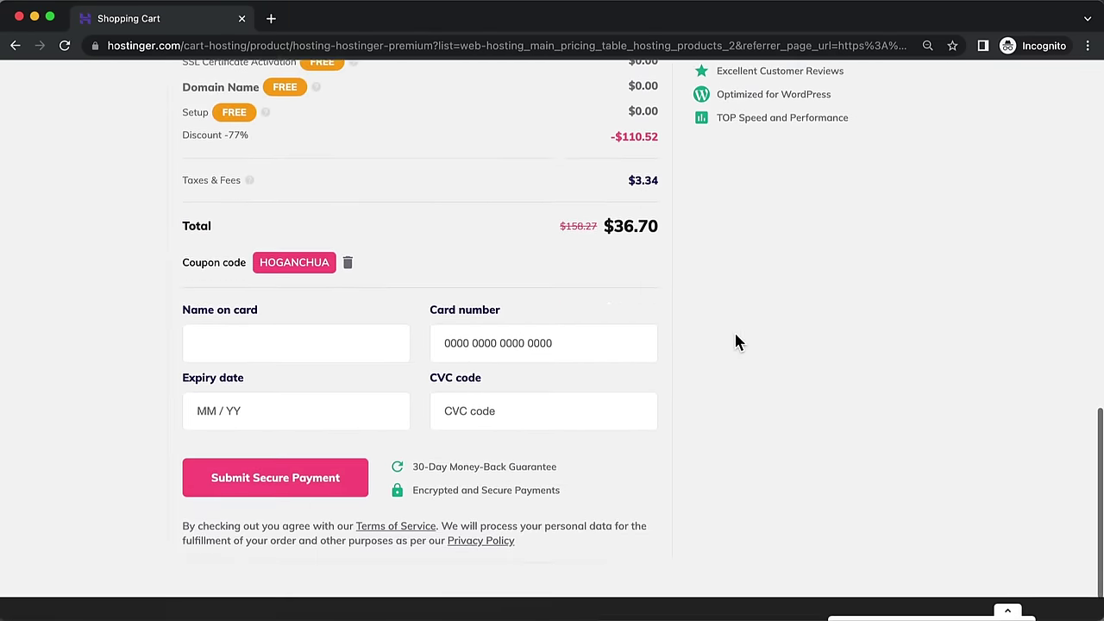
pyautogui.click(295, 293)
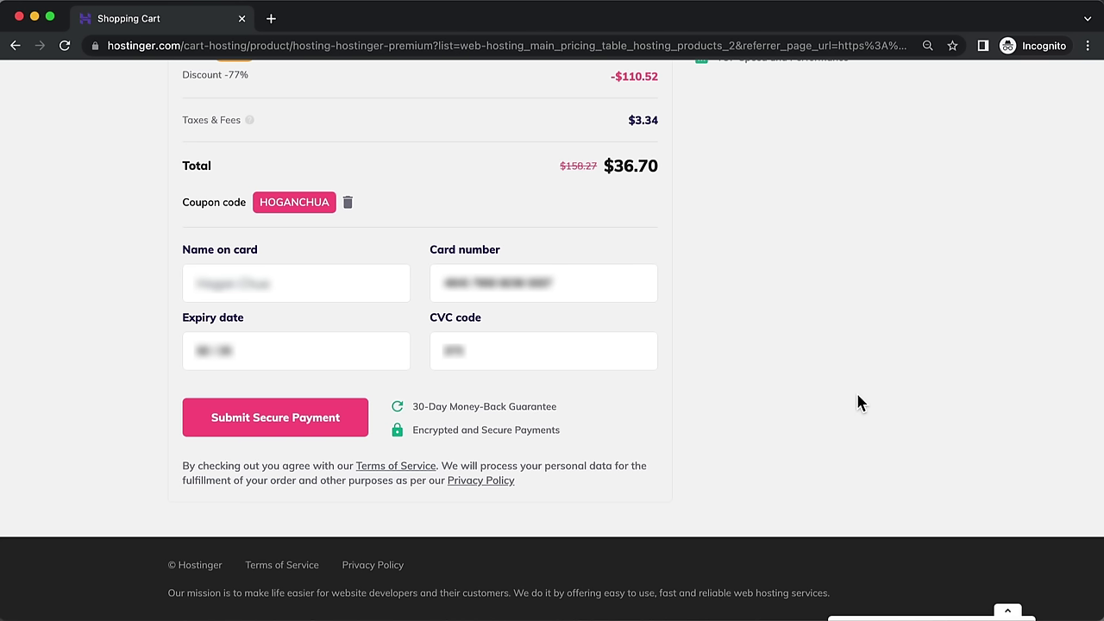
# Submit the payment and set and confirm a new account password
pyautogui.click(270, 427)
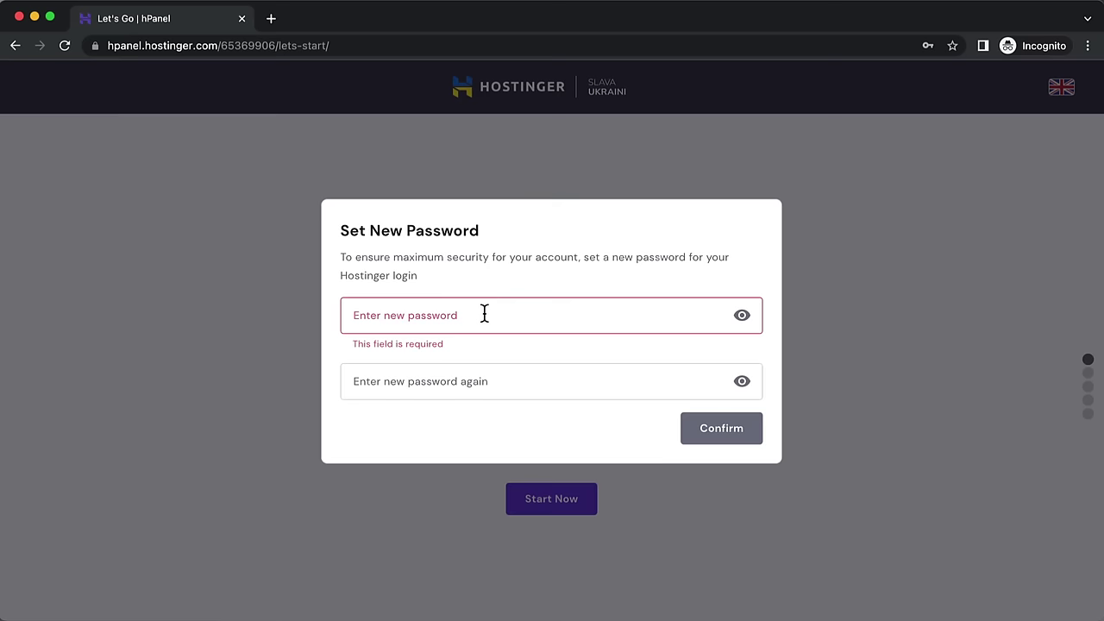
pyautogui.click(483, 315)
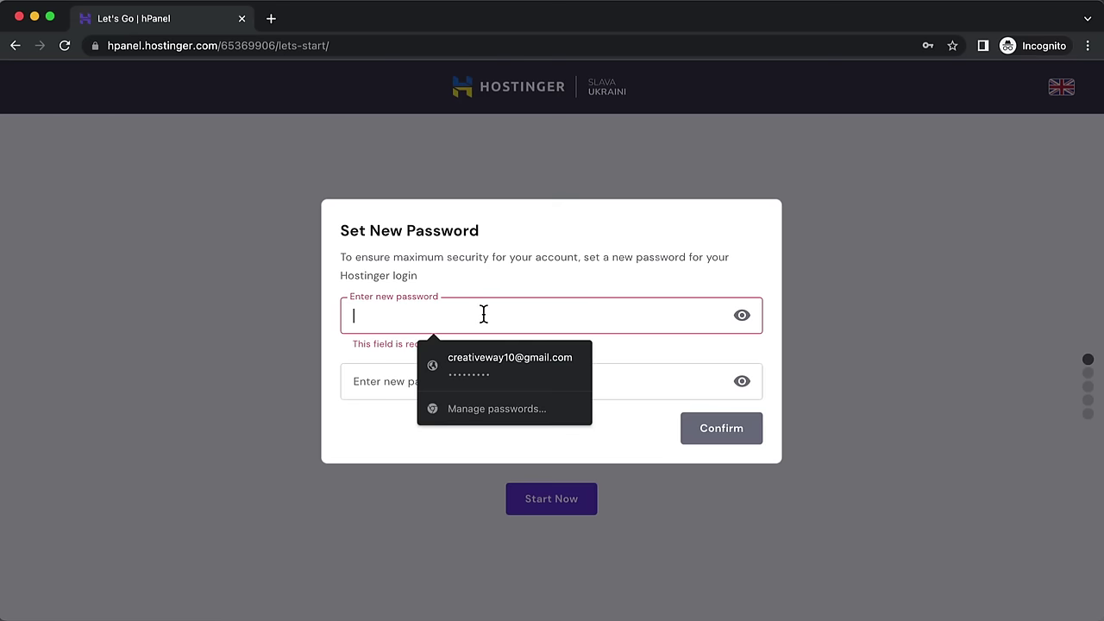
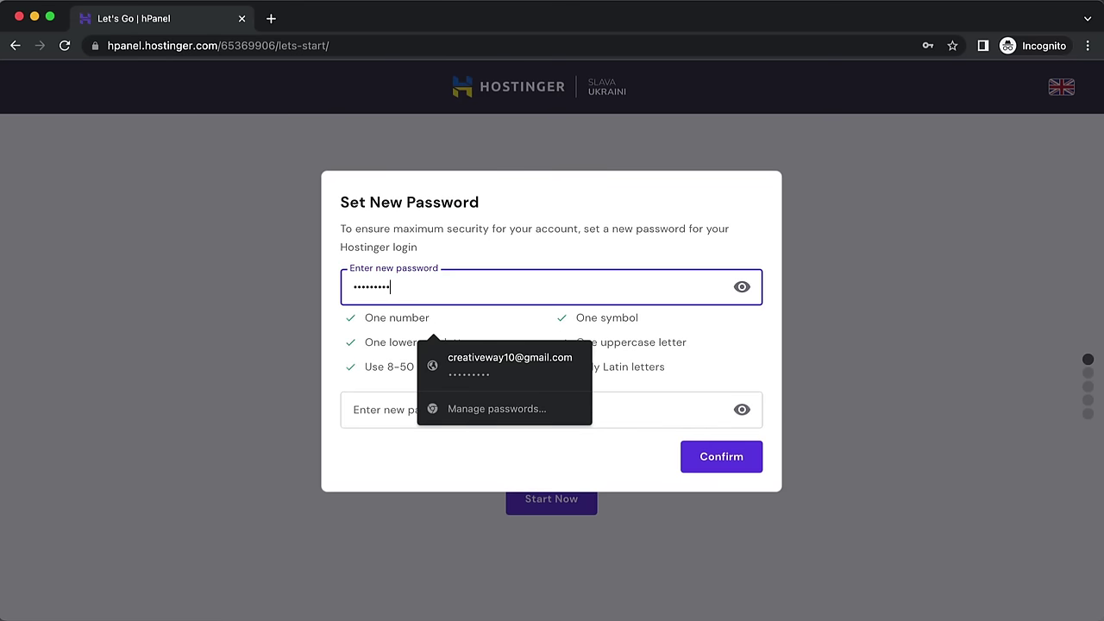
pyautogui.press('Tab')
pyautogui.click(724, 470)
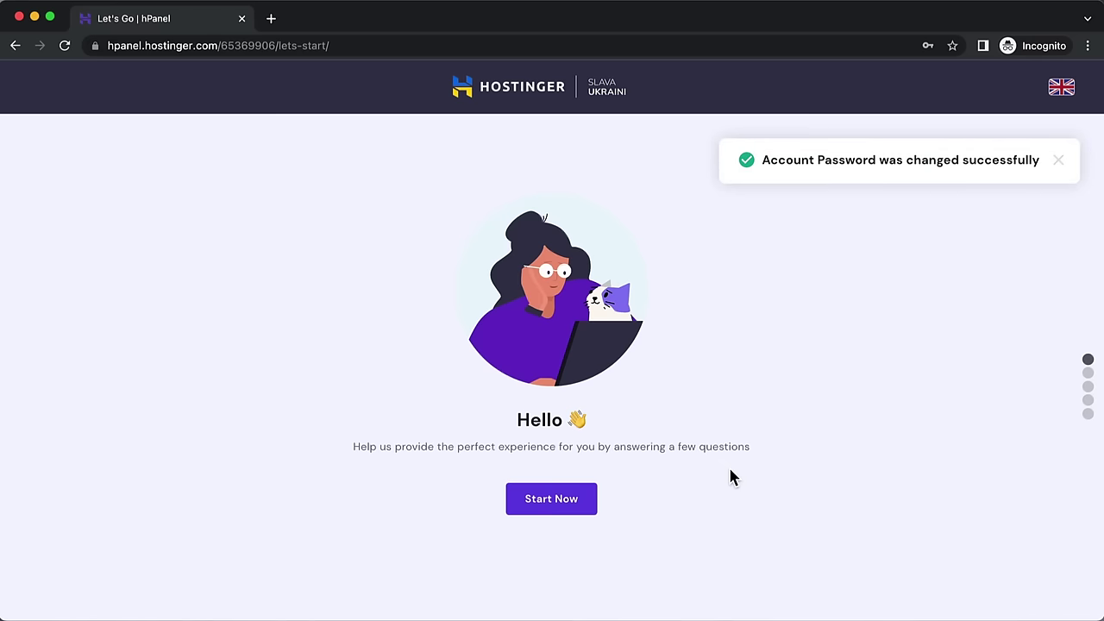
# Answer the setup survey: Myself, a business website, a professional website creator
pyautogui.click(565, 509)
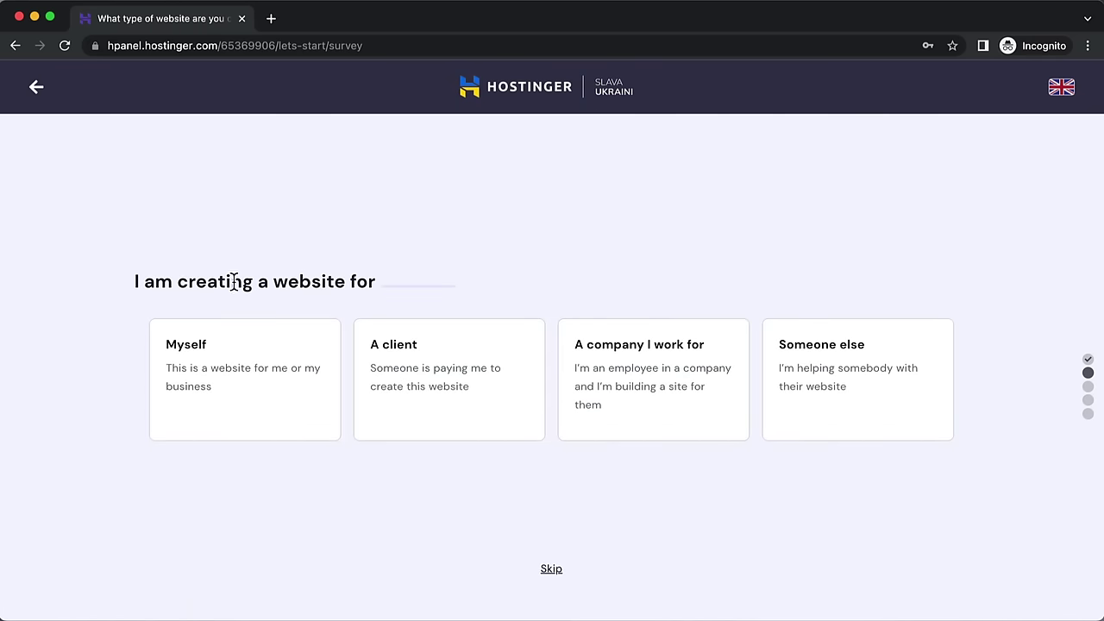
pyautogui.click(226, 366)
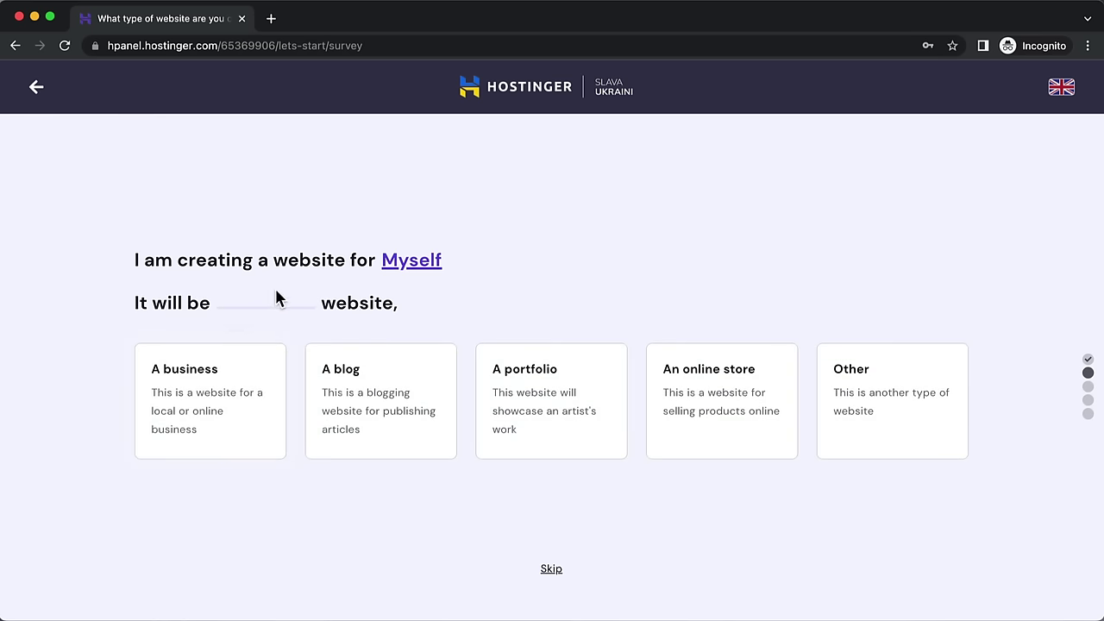
pyautogui.click(207, 392)
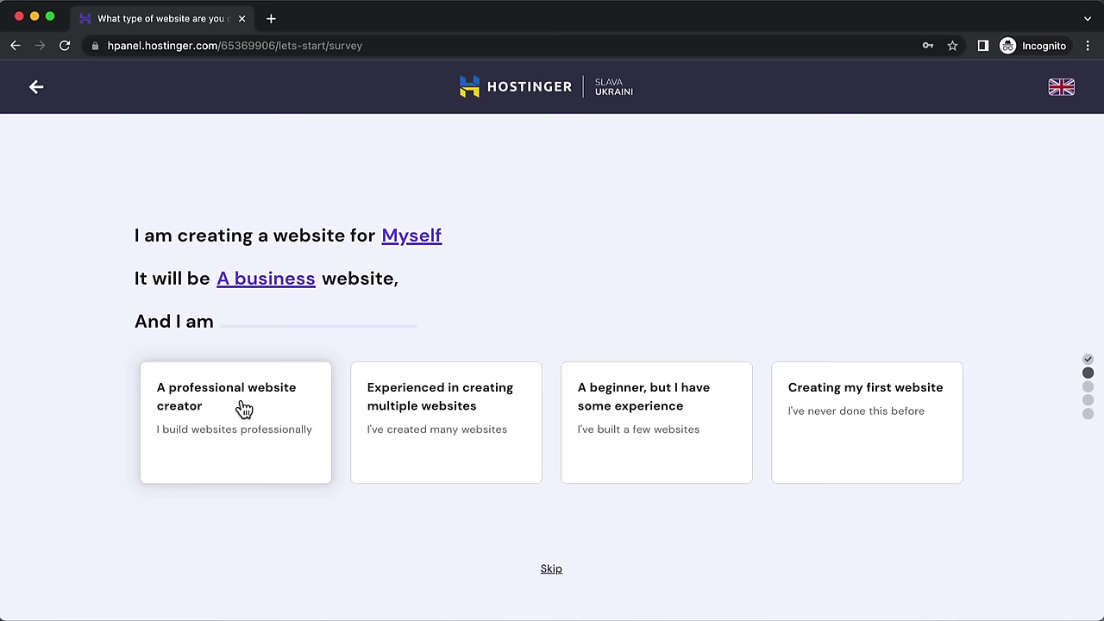
pyautogui.click(244, 408)
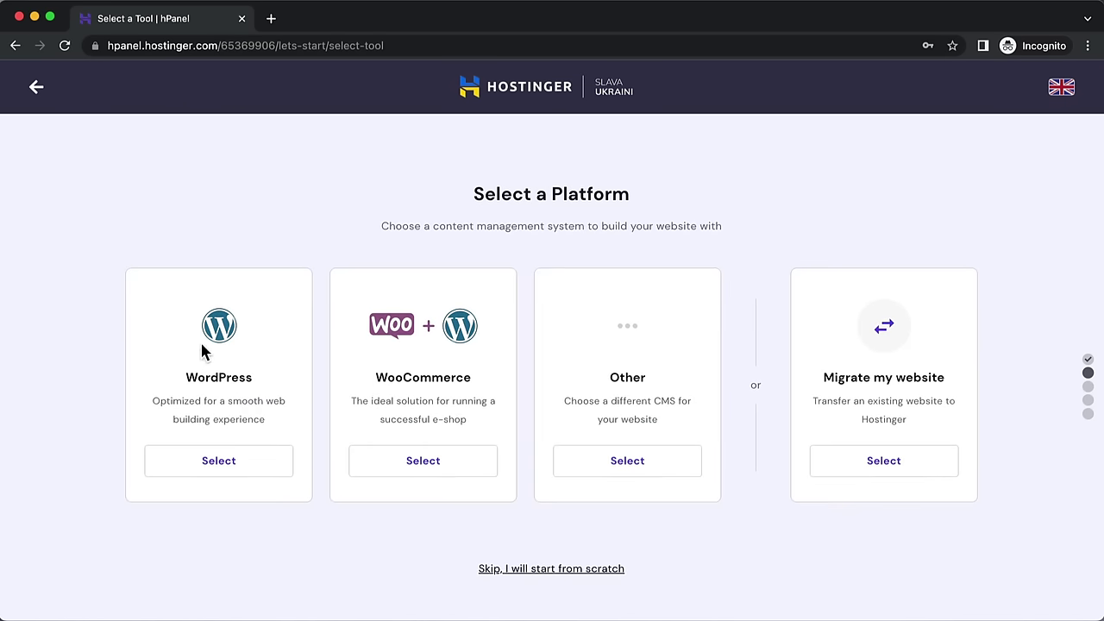
# Choose WordPress, enter the administrator email and password, and continue
pyautogui.click(213, 467)
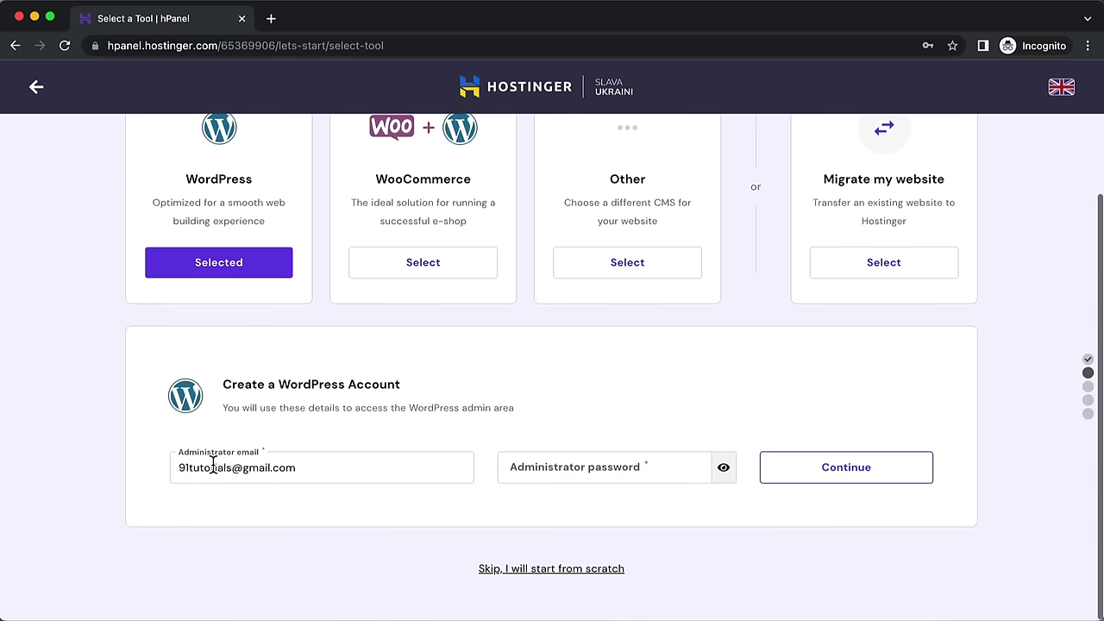
pyautogui.moveTo(328, 470); pyautogui.dragTo(174, 469)
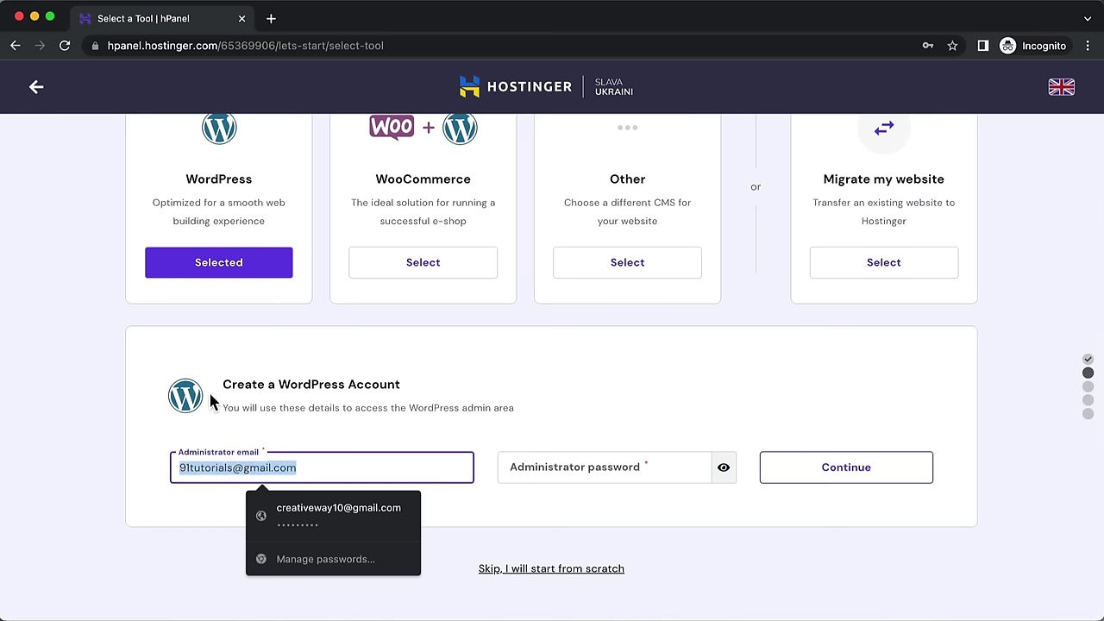
pyautogui.click(570, 467)
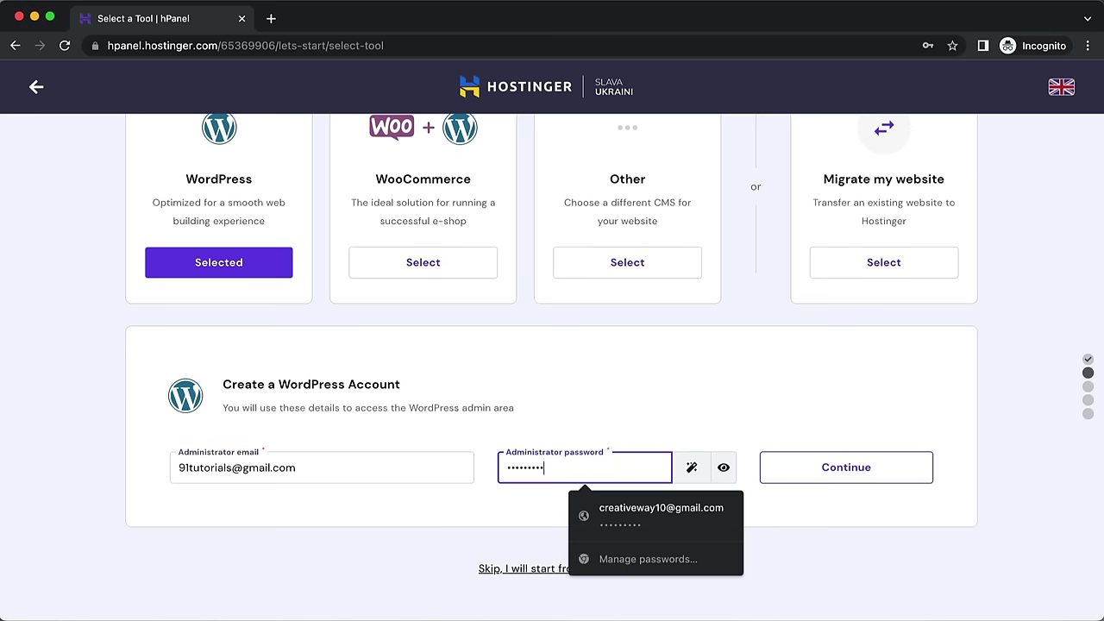
pyautogui.click(695, 423)
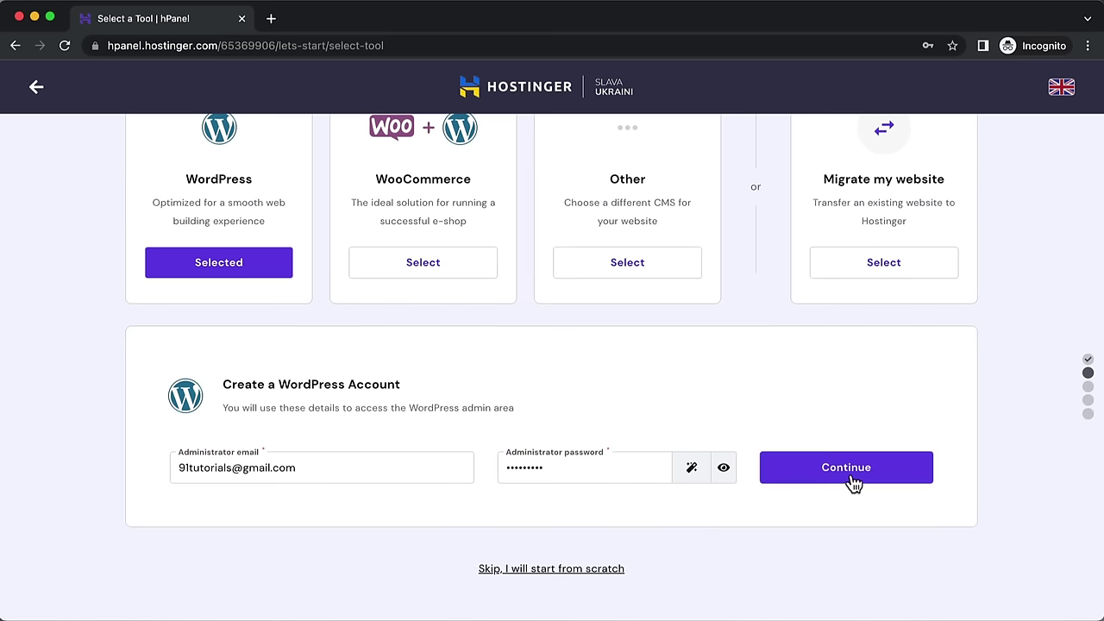
pyautogui.click(849, 476)
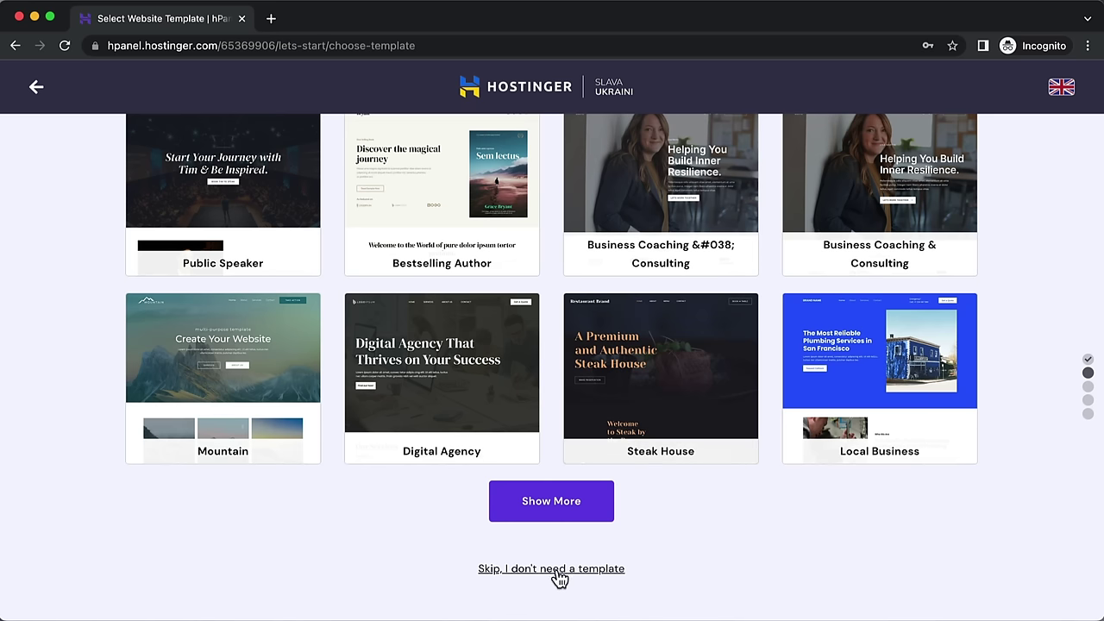
# Skip the template and enter food-ordering-demo as the free domain name
pyautogui.click(557, 571)
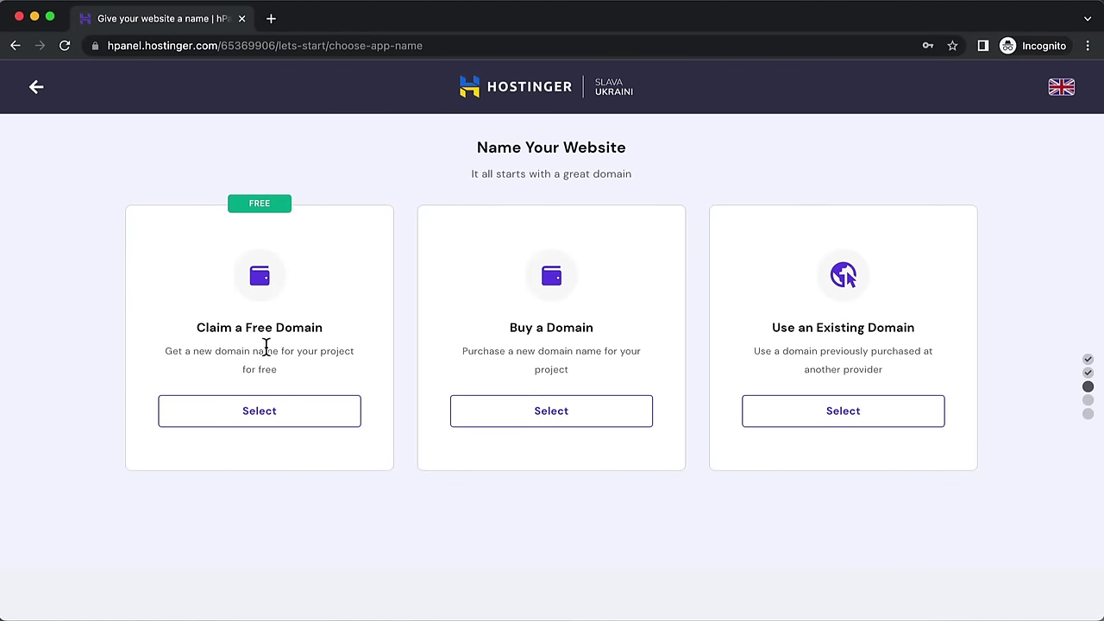
pyautogui.click(269, 421)
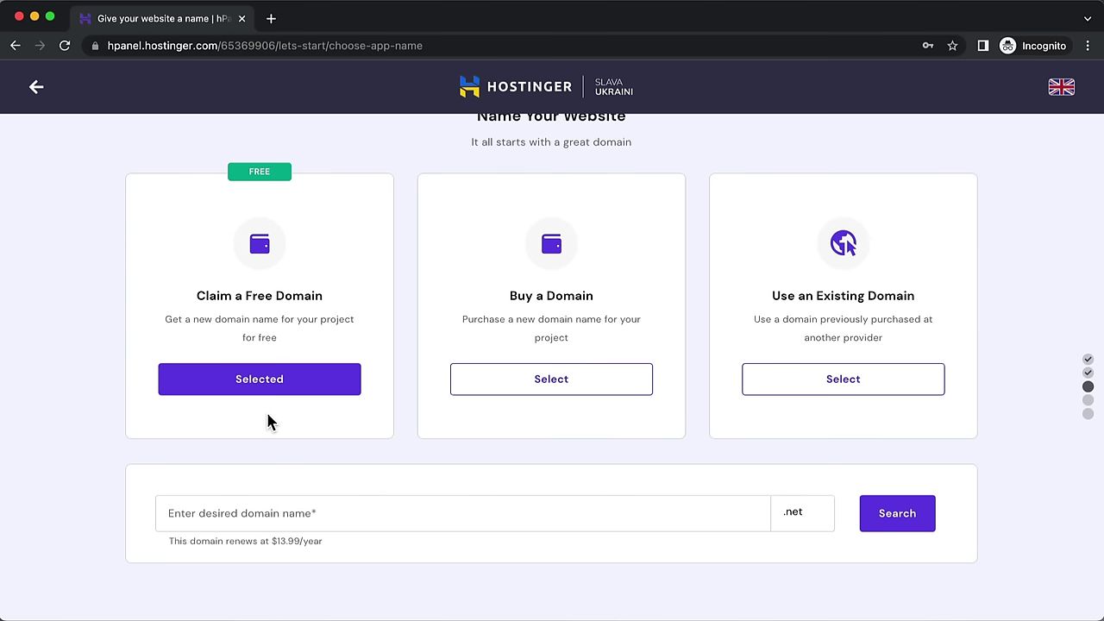
pyautogui.click(352, 570)
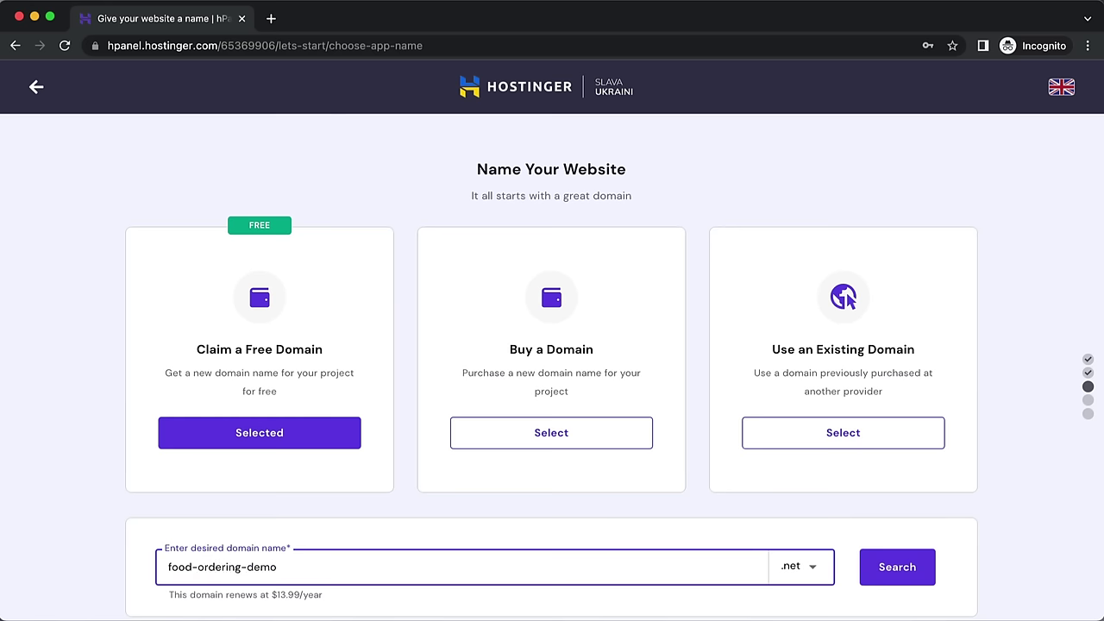
pyautogui.click(813, 567)
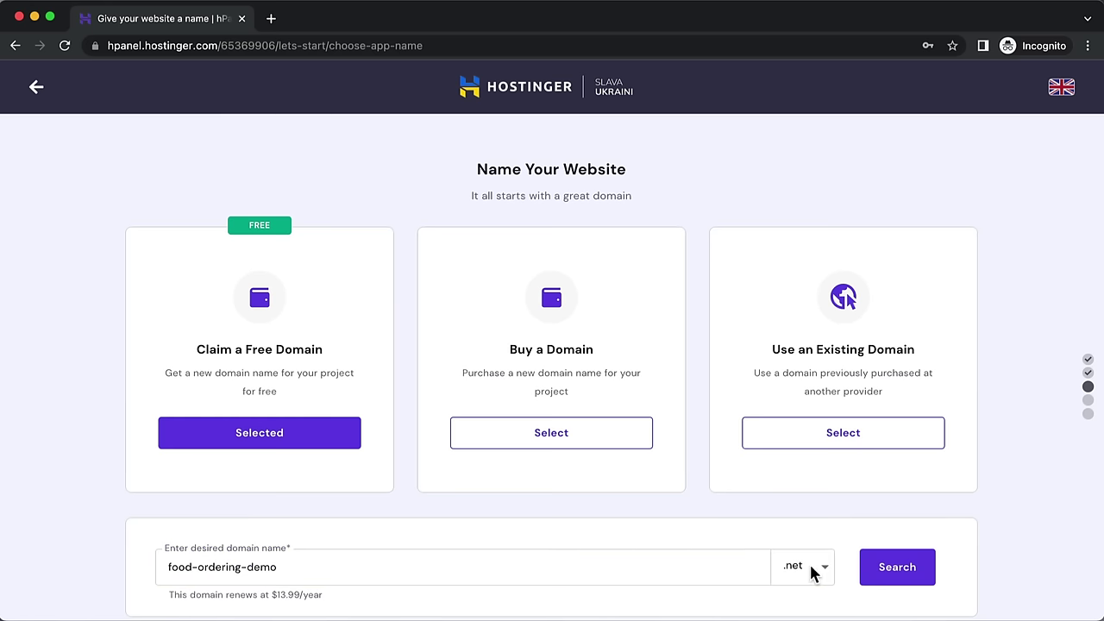
# Pick the .com extension, confirm food-ordering-demo.com is available, and continue
pyautogui.scroll(-1, 815, 560)
pyautogui.click(809, 503)
pyautogui.scroll(-1, 750, 530)
pyautogui.click(729, 541)
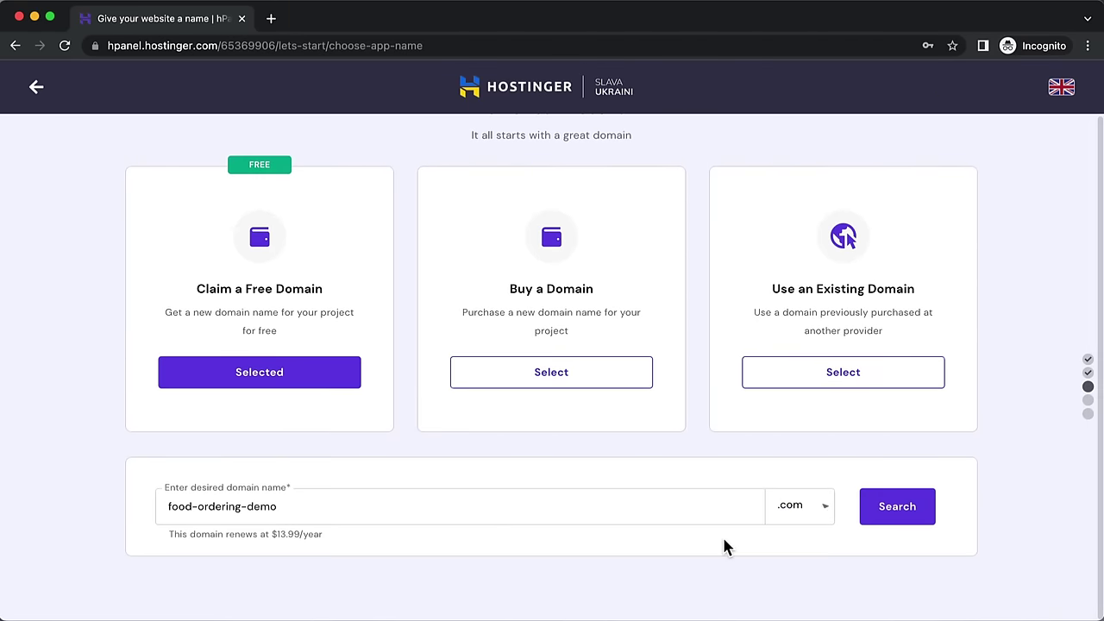
pyautogui.click(884, 517)
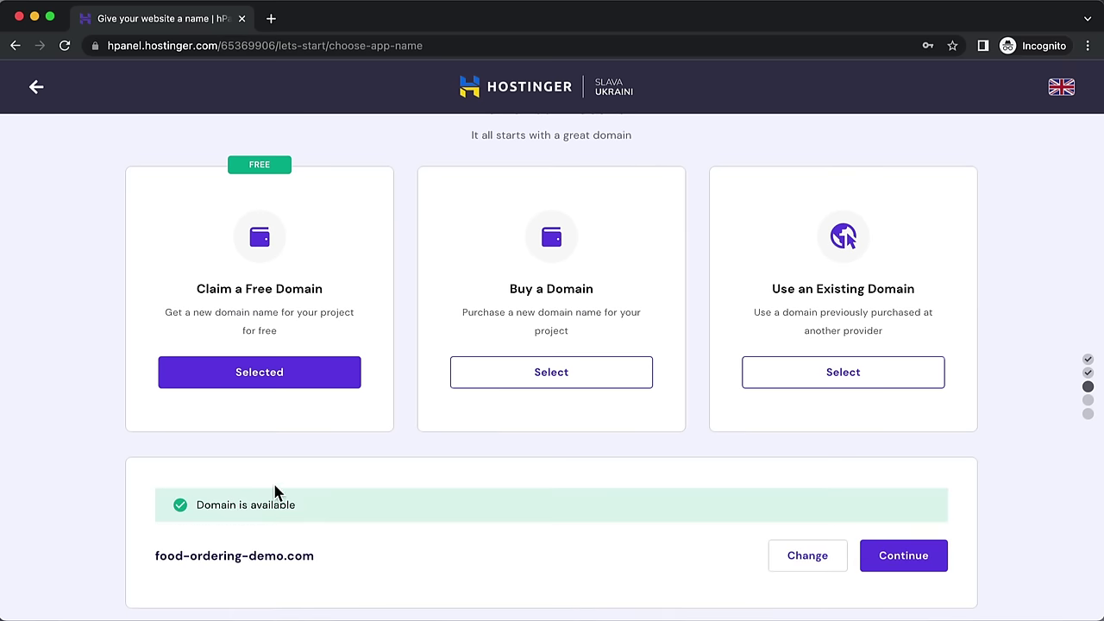
pyautogui.scroll(-1, 291, 474)
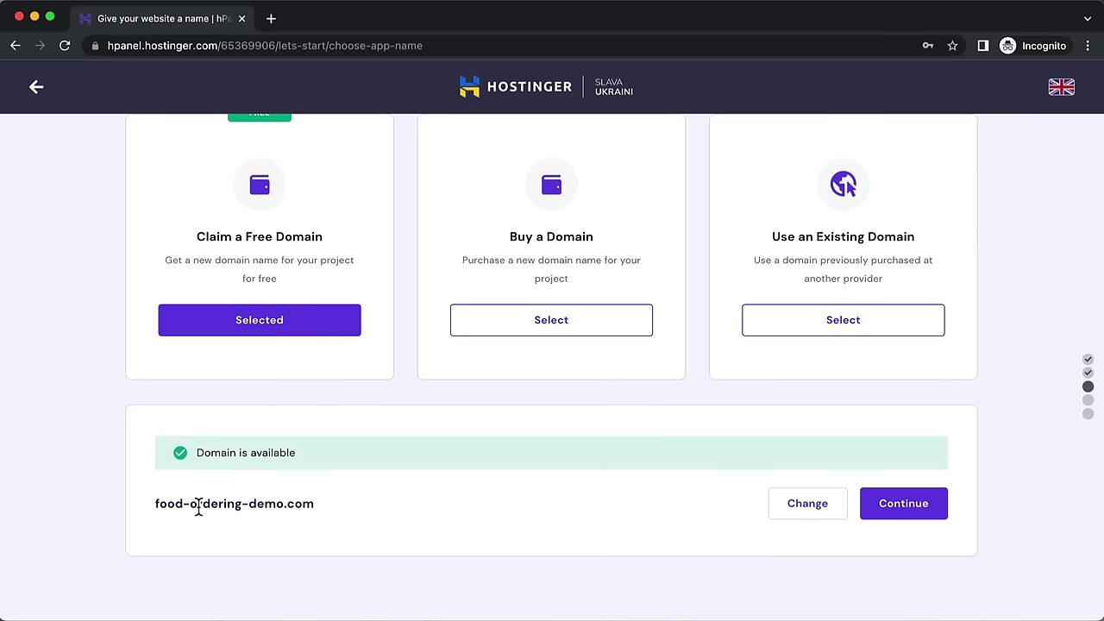
pyautogui.click(894, 508)
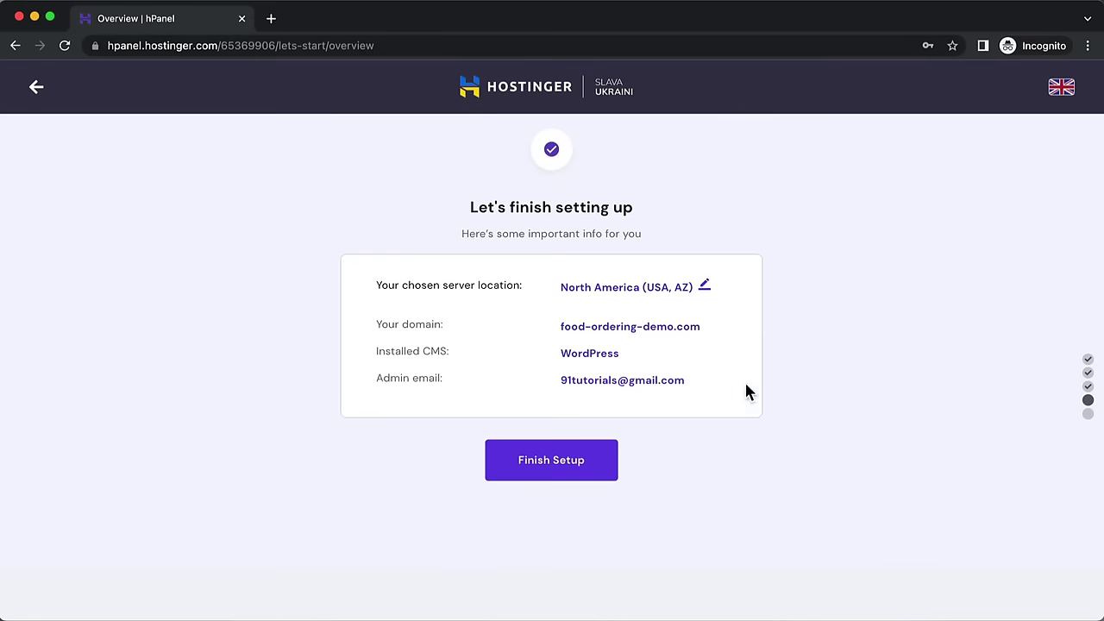
# Switch the server location from North America to Asia (Singapore), then Finish Setup
pyautogui.moveTo(378, 288); pyautogui.dragTo(698, 296)
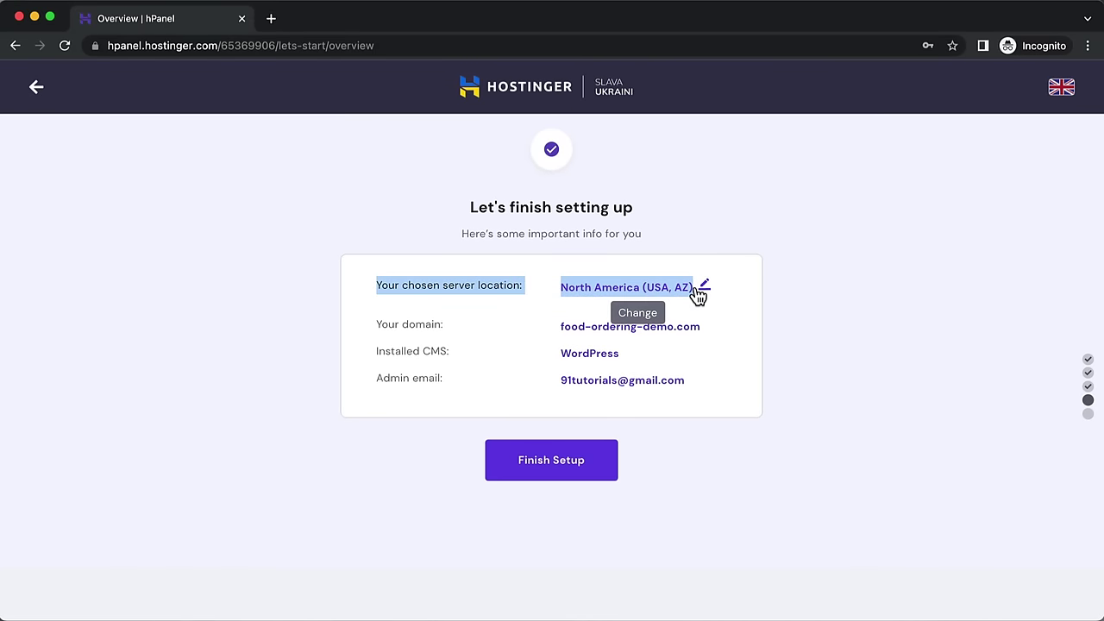
pyautogui.click(480, 286)
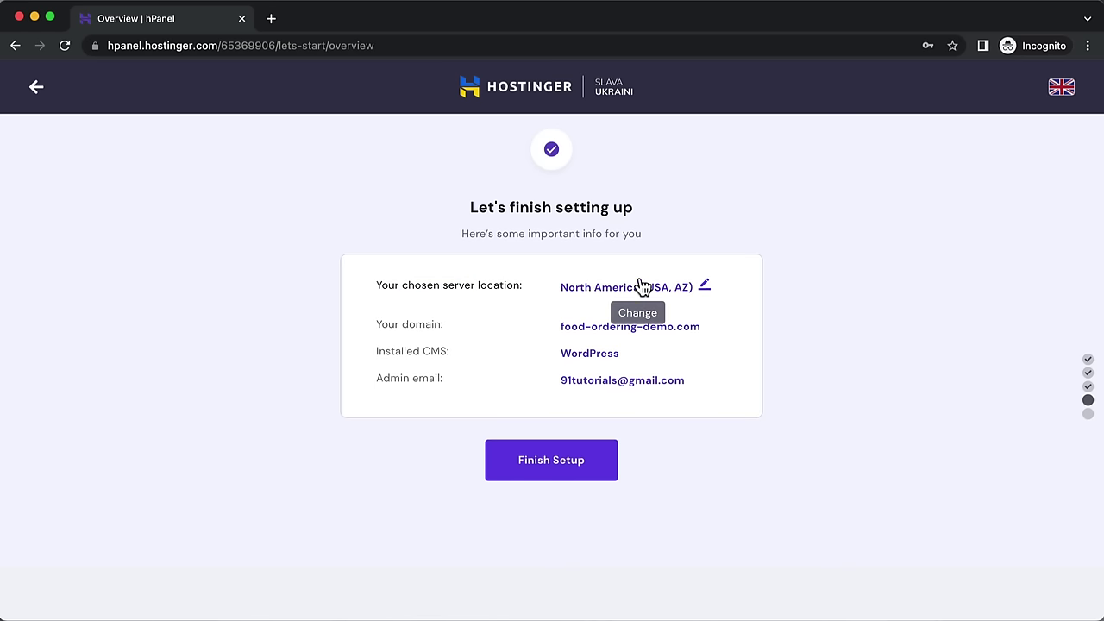
pyautogui.click(705, 285)
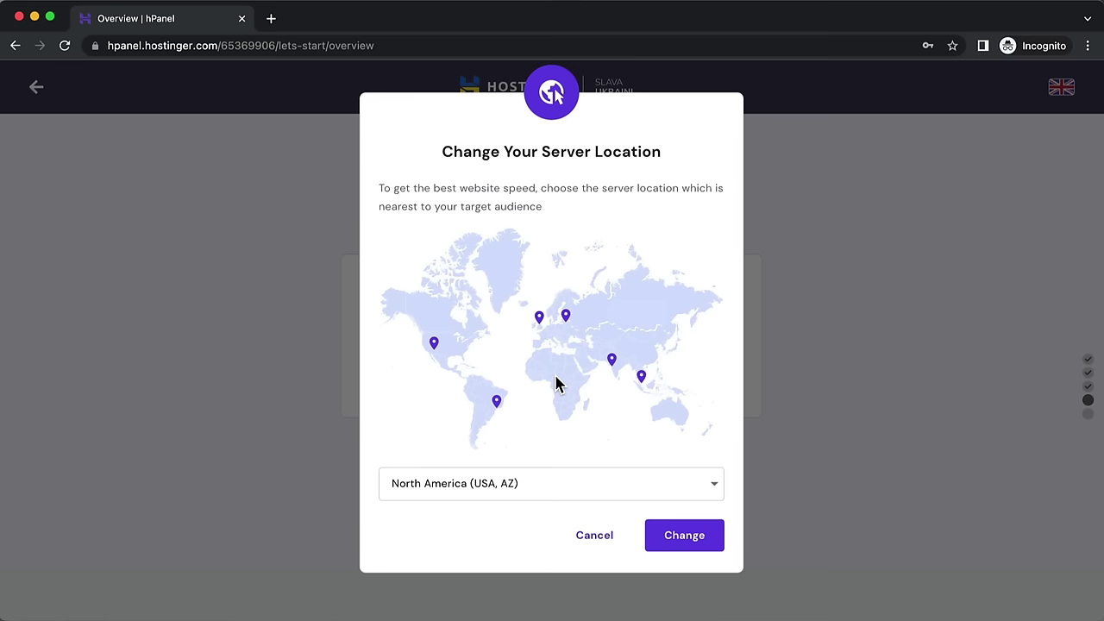
pyautogui.click(481, 483)
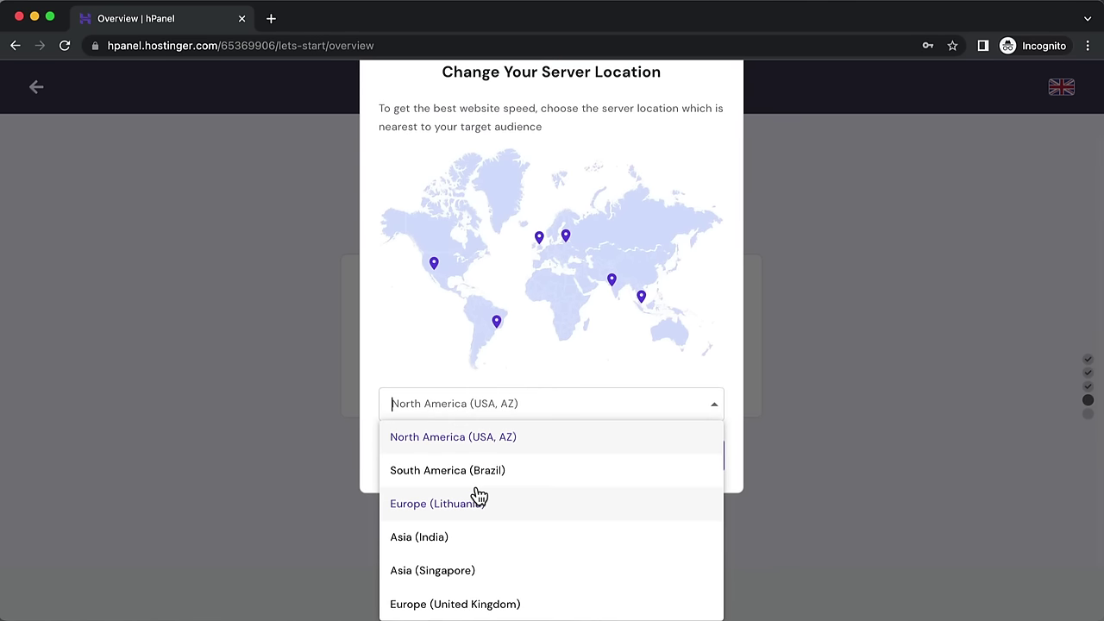
pyautogui.click(438, 571)
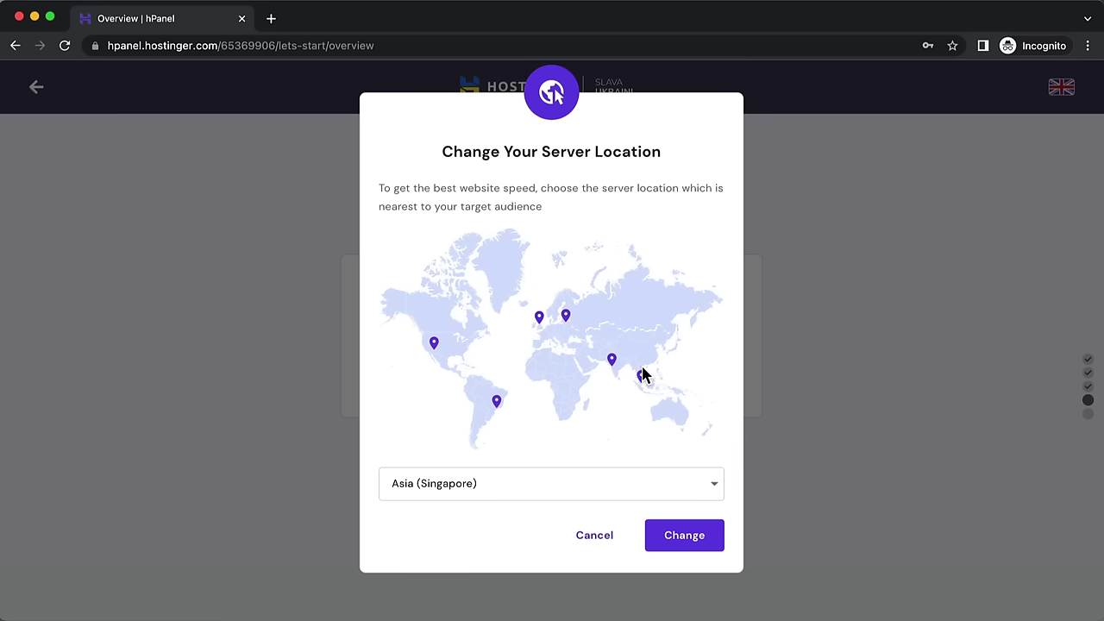
pyautogui.click(673, 536)
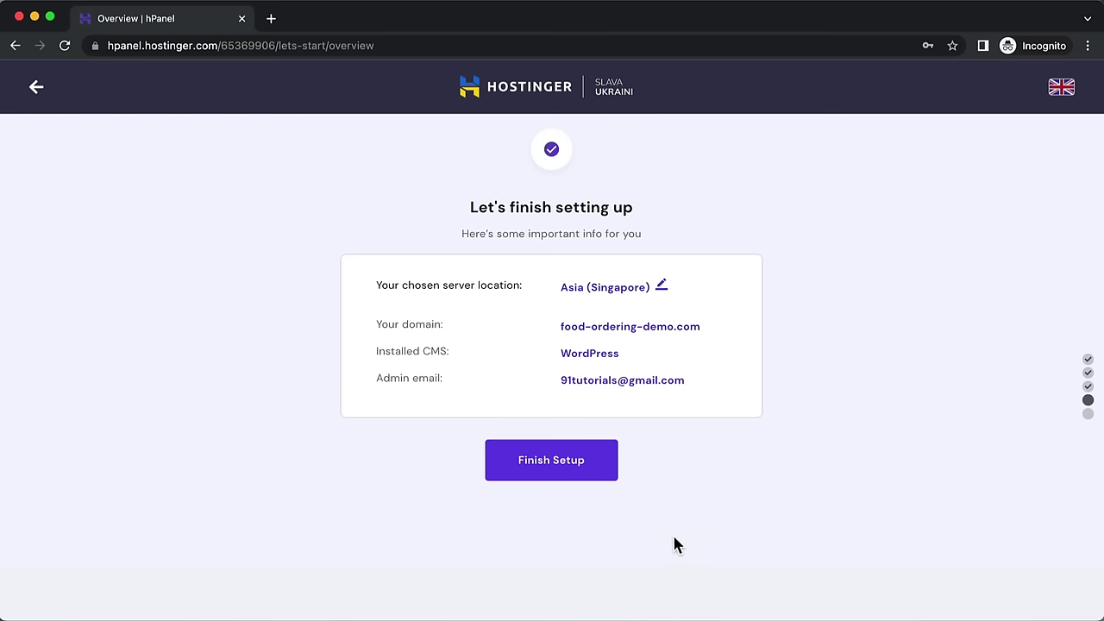
pyautogui.click(546, 472)
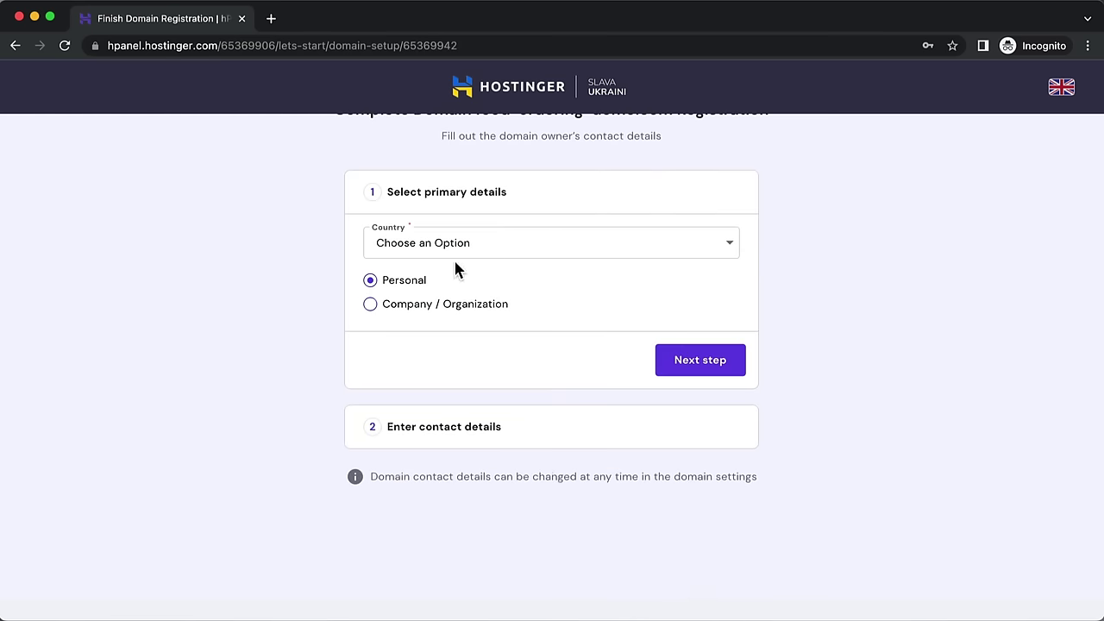
# Set the owner's country to Australia, complete the contact details, and finish registration
pyautogui.click(465, 245)
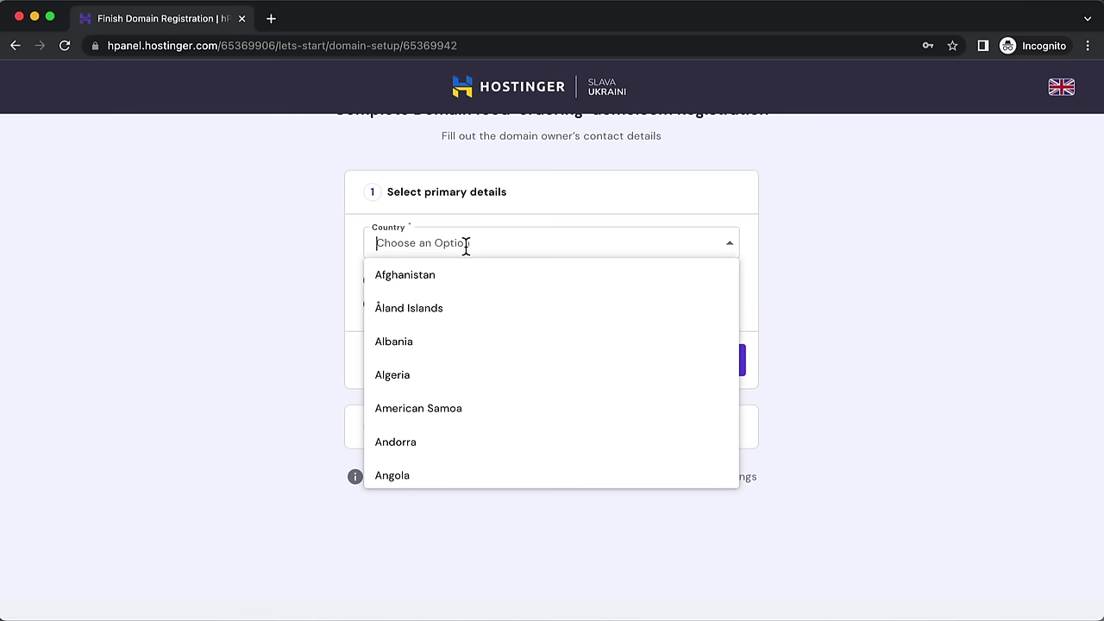
pyautogui.scroll(-6, 423, 409)
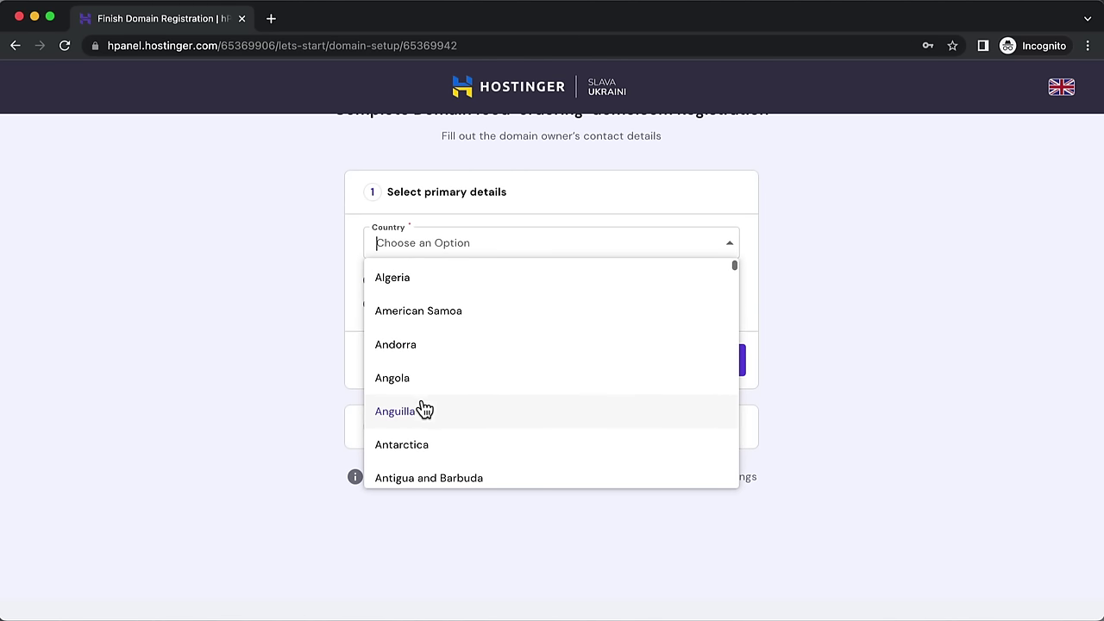
pyautogui.scroll(-1, 424, 409)
pyautogui.click(419, 384)
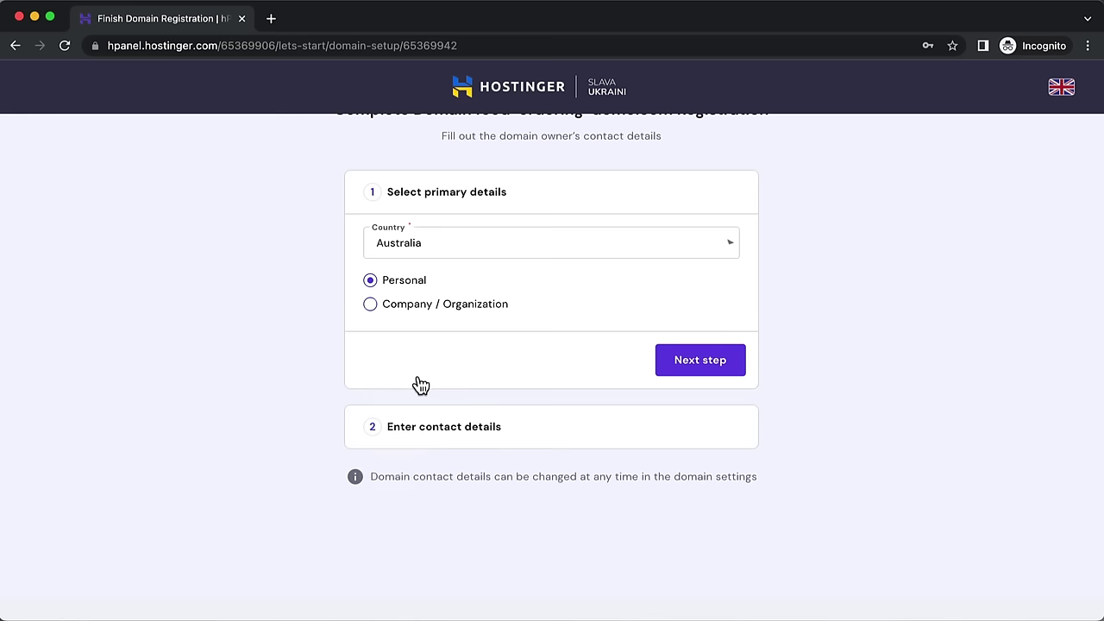
pyautogui.click(686, 366)
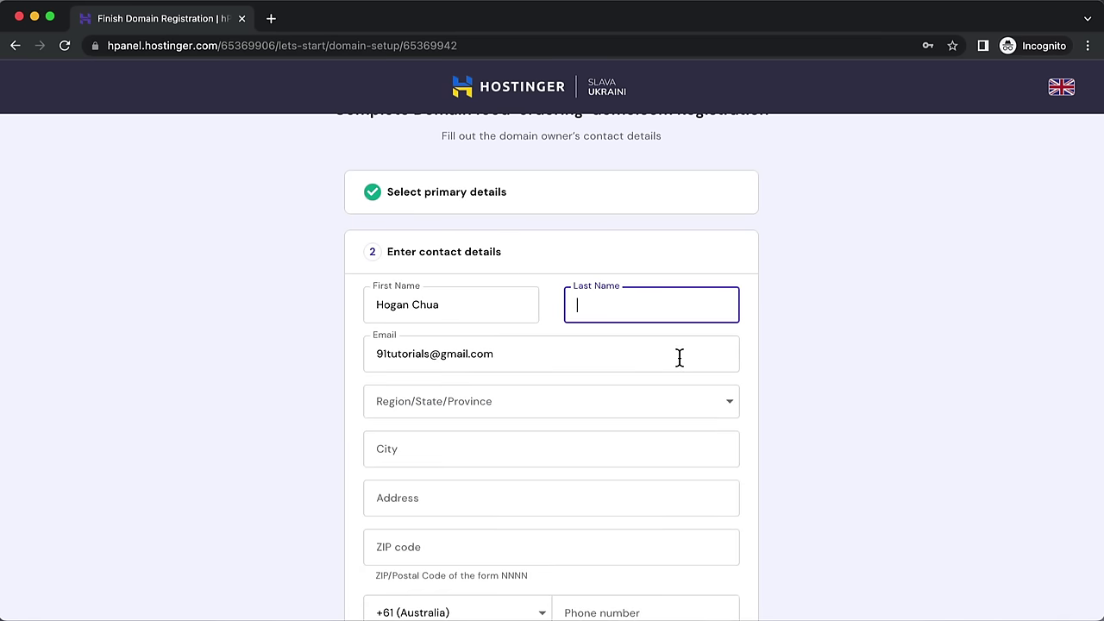
pyautogui.scroll(-1, 675, 353)
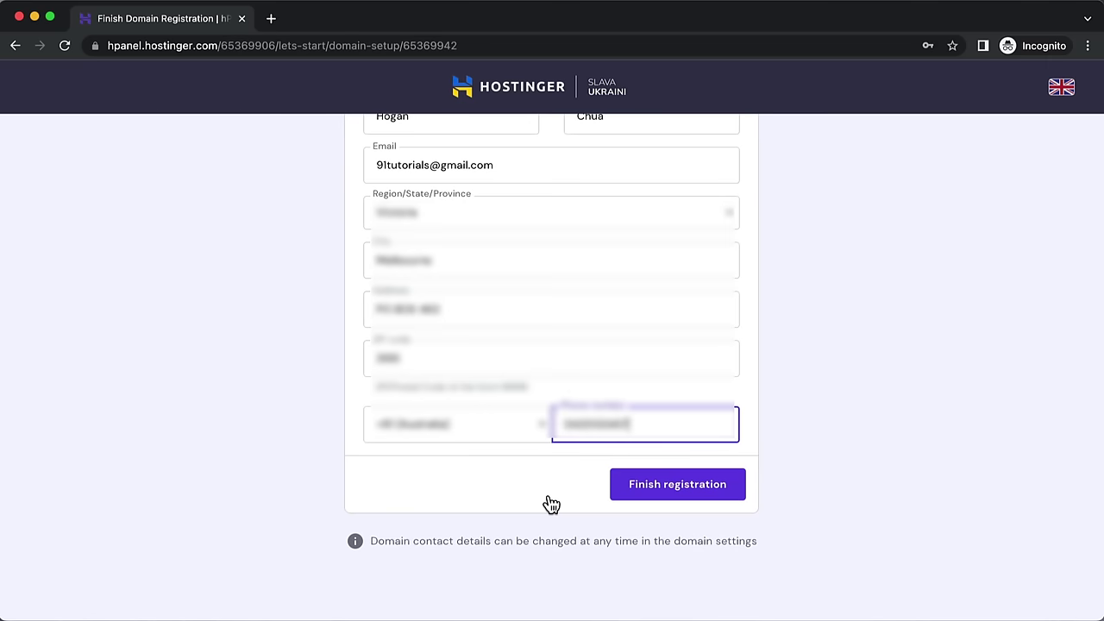
pyautogui.click(639, 488)
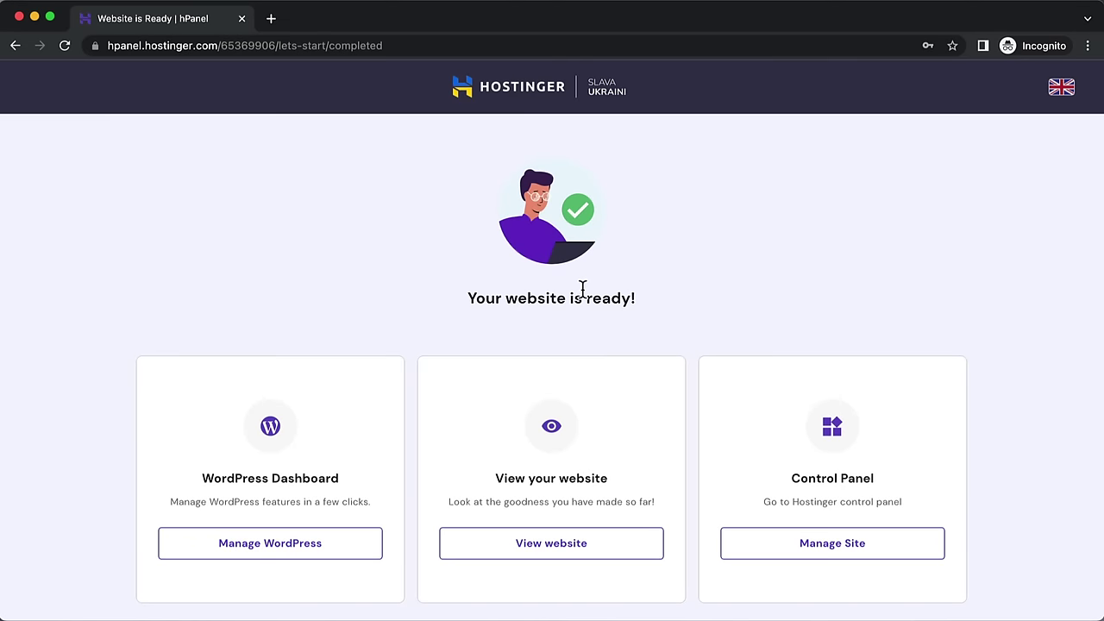
# Open the WordPress dashboard and highlight the SSL Certificate row under Speed & Security
pyautogui.click(286, 554)
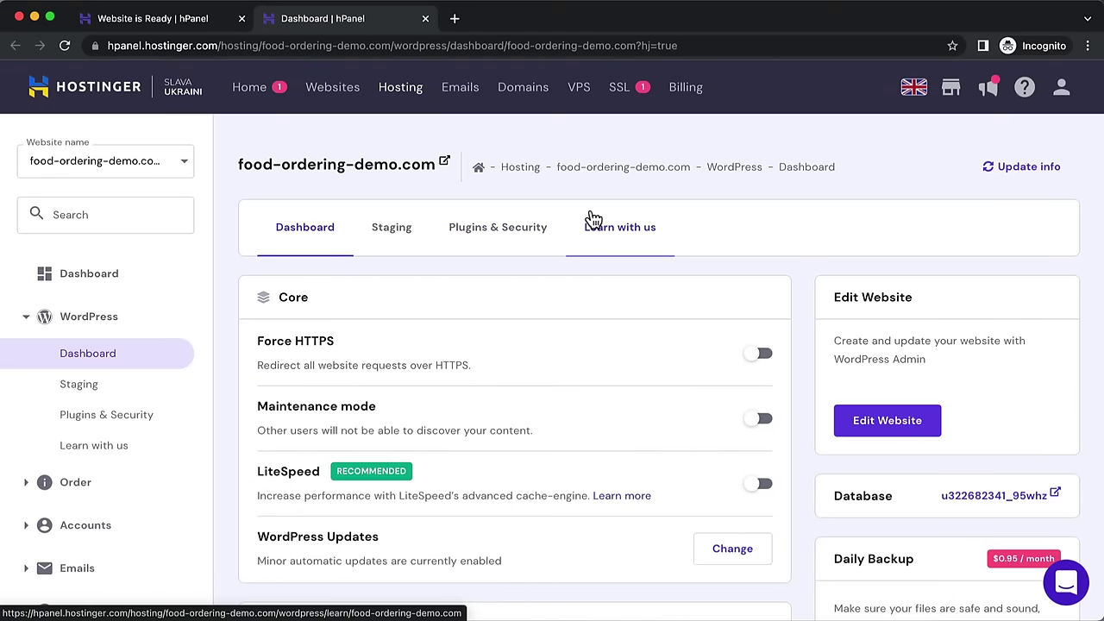
pyautogui.scroll(-3, 549, 266)
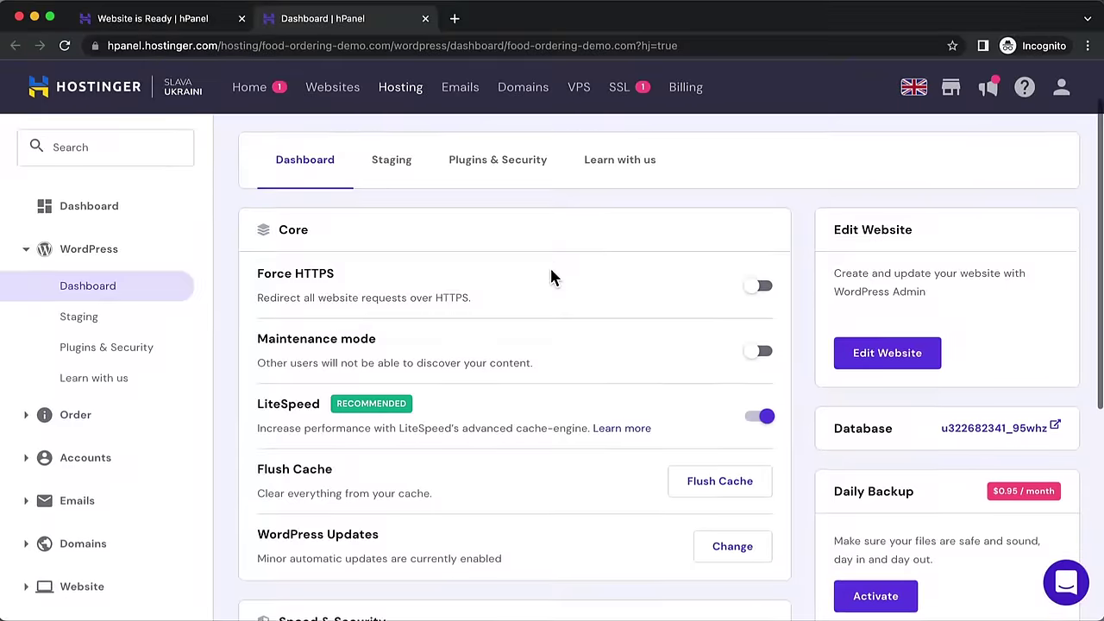
pyautogui.scroll(-5, 550, 276)
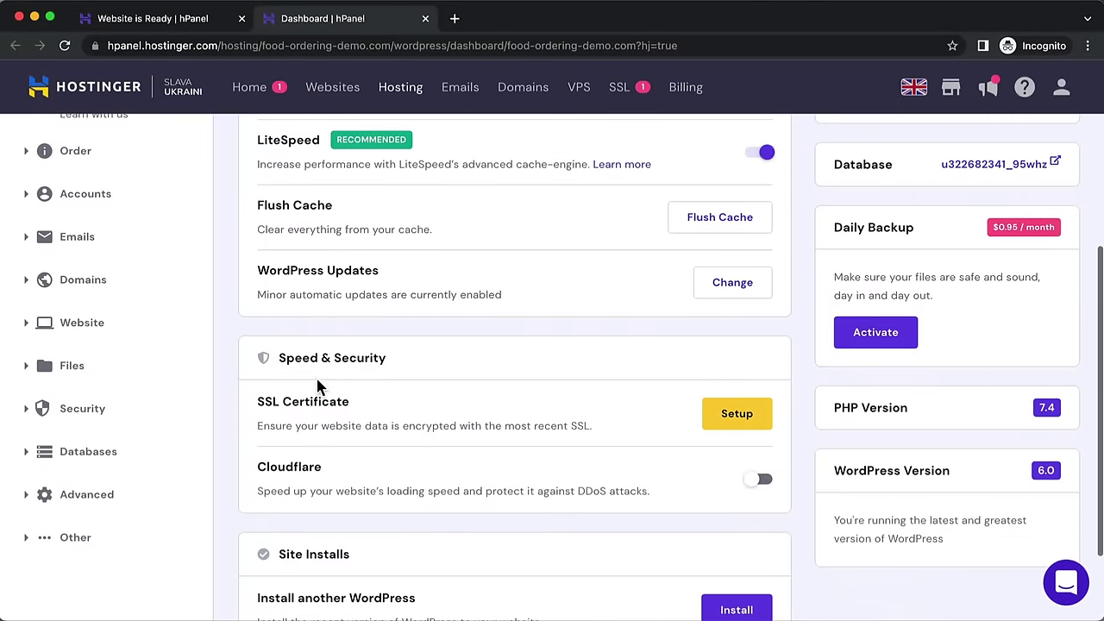
pyautogui.scroll(5, 293, 380)
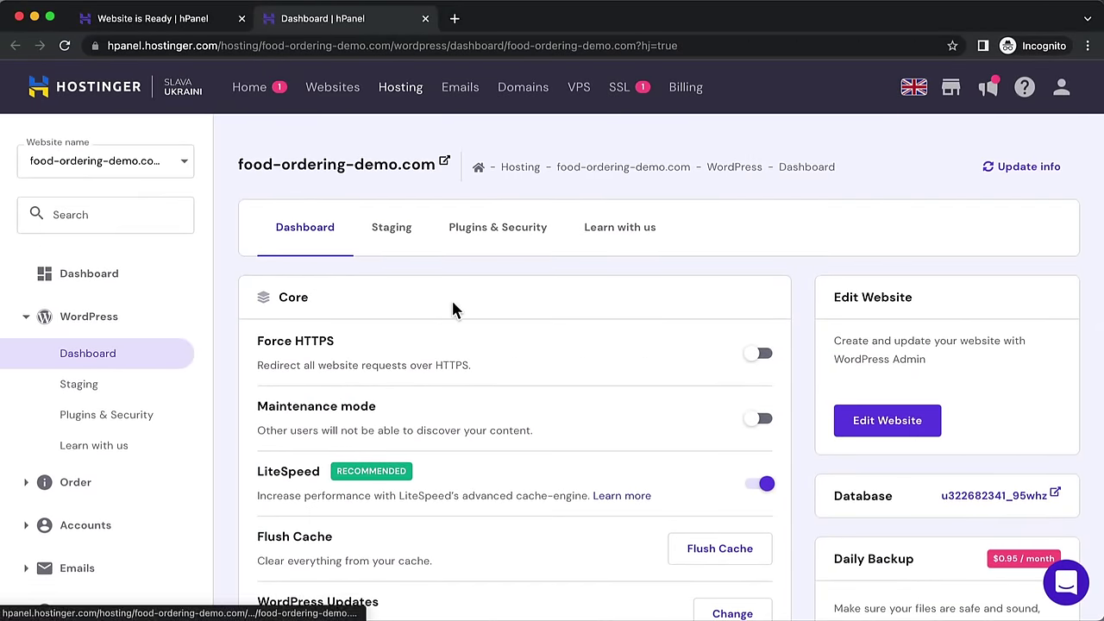
pyautogui.scroll(-2, 449, 310)
pyautogui.scroll(-5, 445, 314)
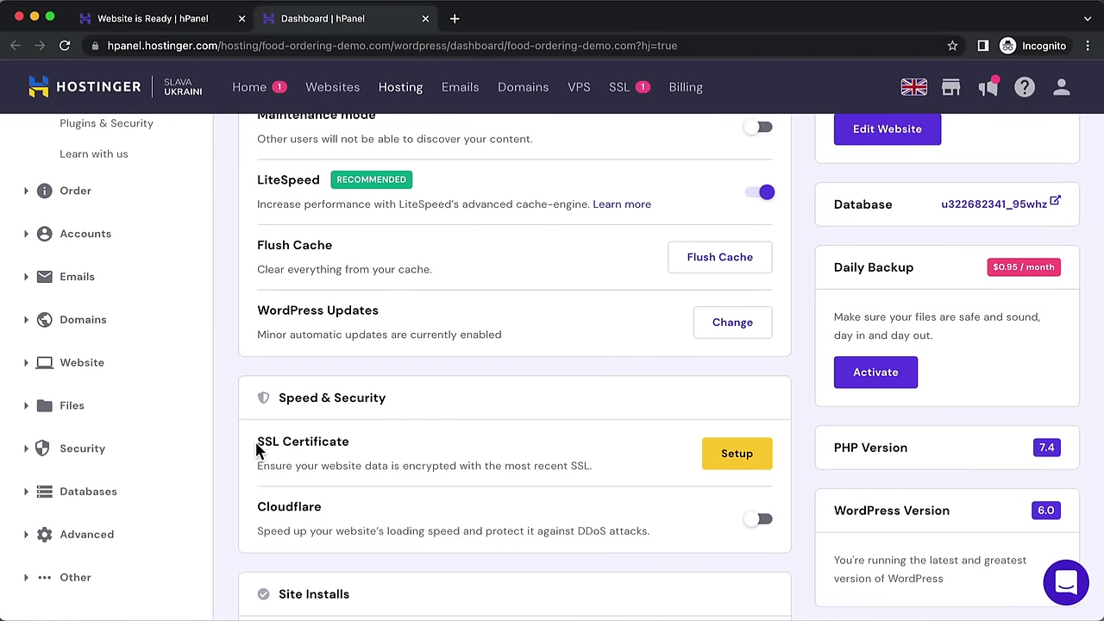
pyautogui.moveTo(256, 447); pyautogui.dragTo(412, 453)
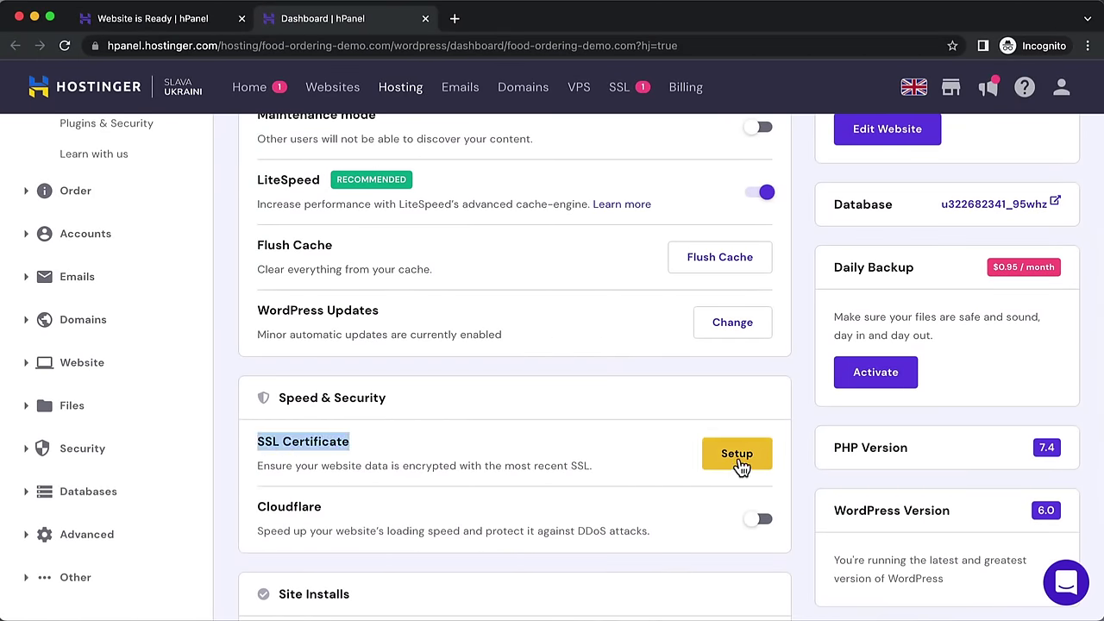
# Install SSL for food-ordering-demo.com, close the notice, and return to the website-ready page
pyautogui.click(737, 455)
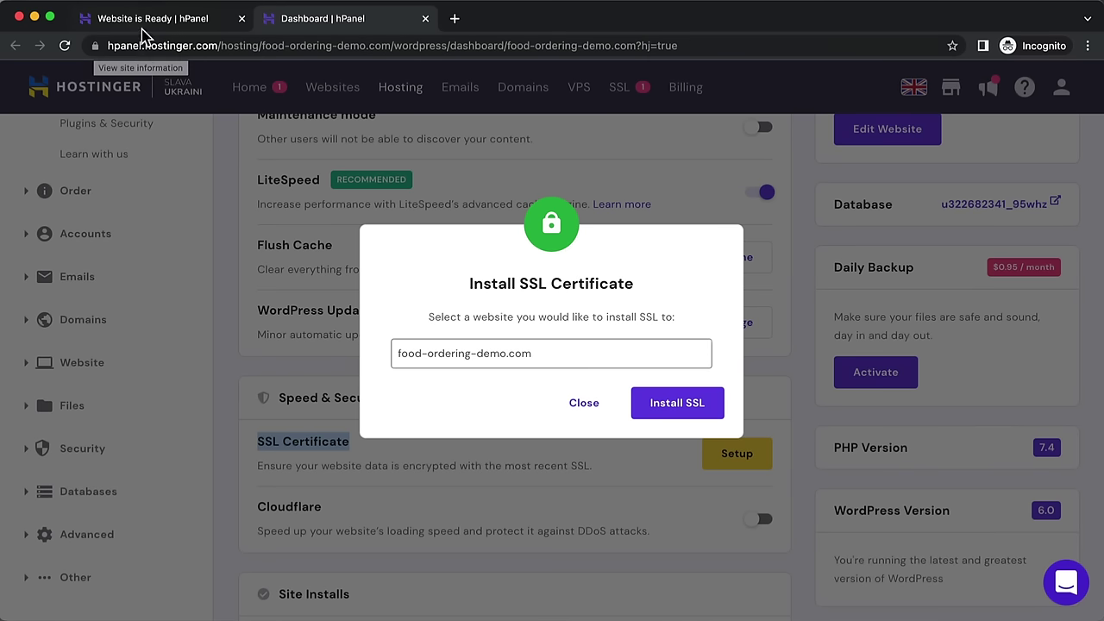
pyautogui.click(680, 403)
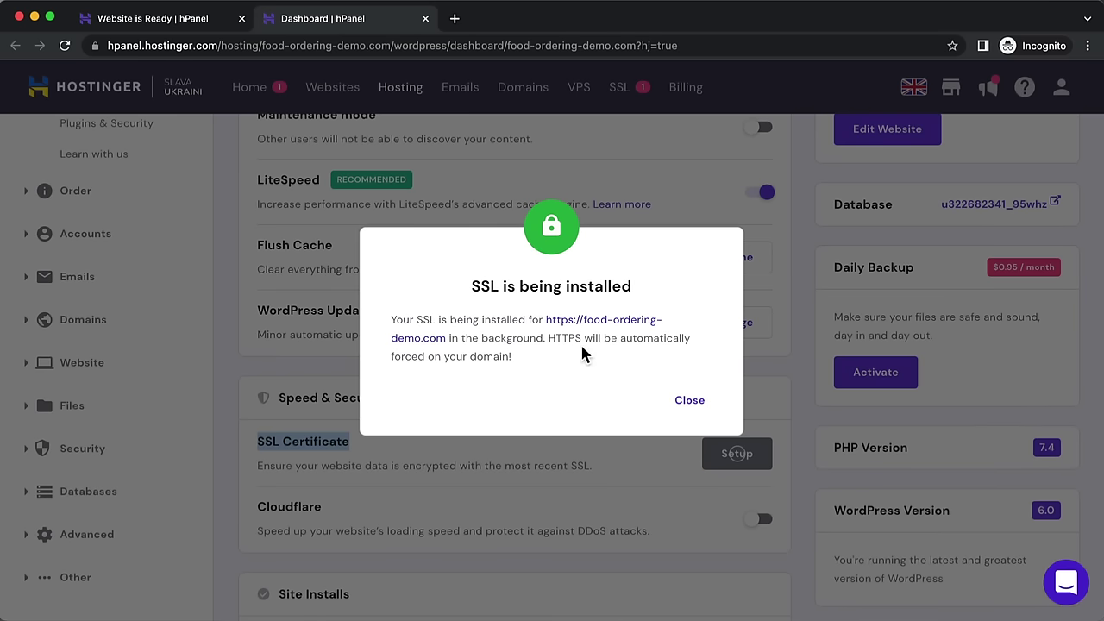
pyautogui.click(683, 406)
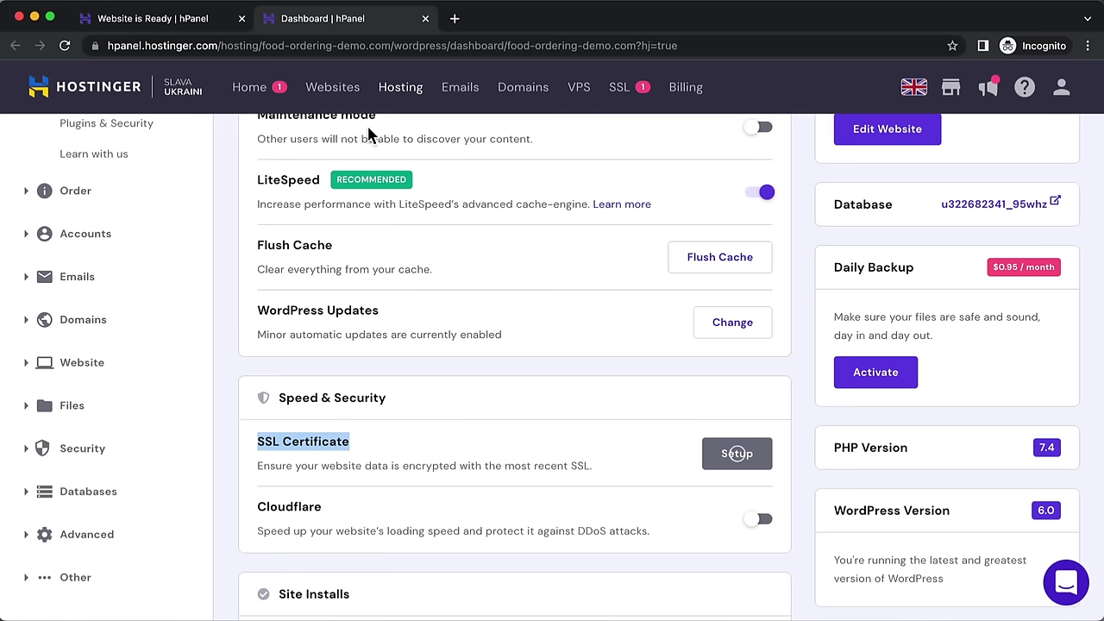
pyautogui.click(146, 24)
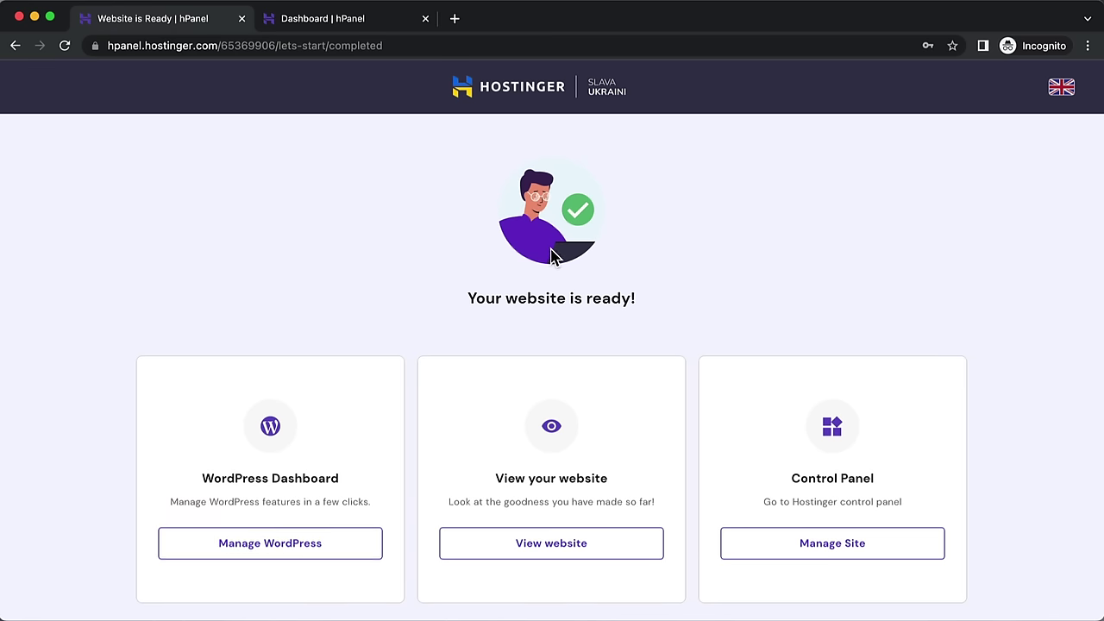
# Open the live food-ordering-demo.com site in a new tab and scroll through it
pyautogui.scroll(-1, 552, 254)
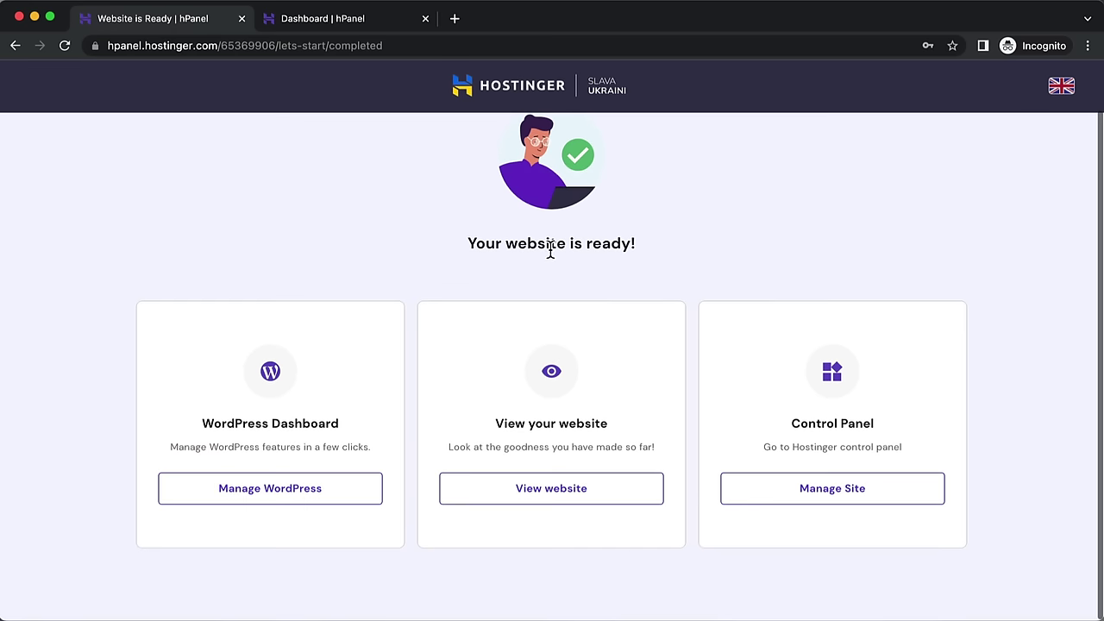
pyautogui.click(559, 499)
pyautogui.scroll(-5, 440, 380)
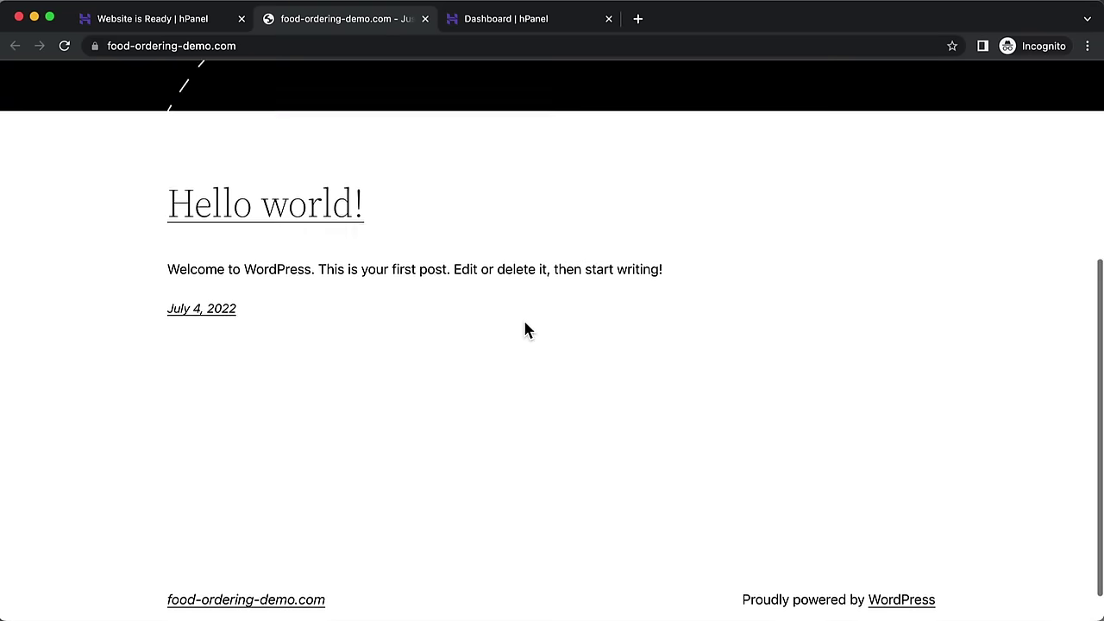
pyautogui.scroll(5, 524, 330)
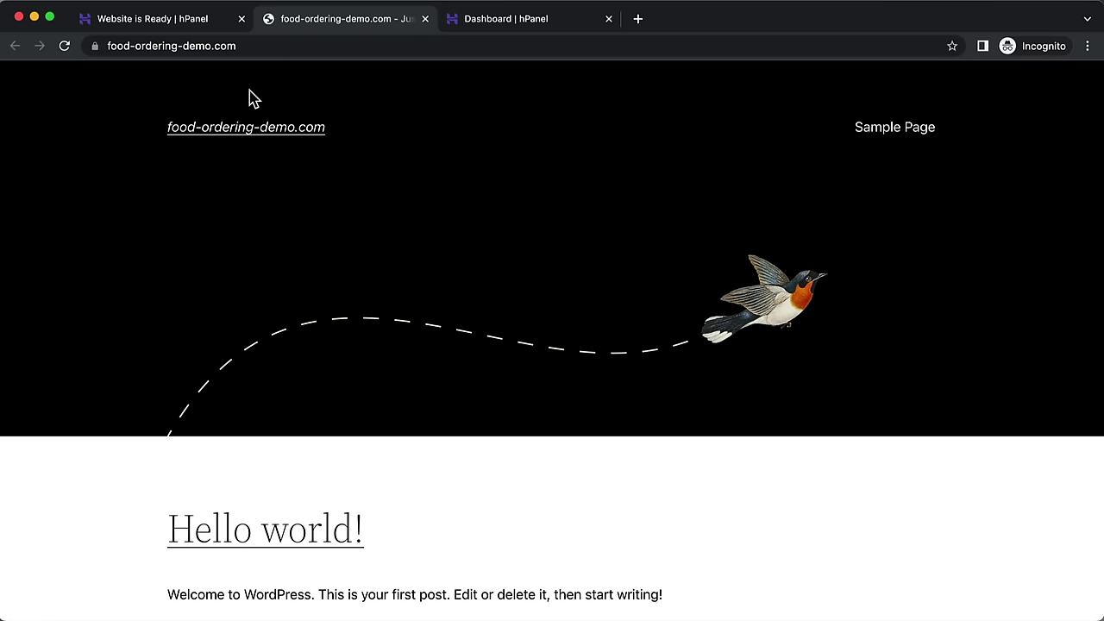
# Append /wp-admin to the site's web address to reach the login form
pyautogui.click(230, 47)
pyautogui.click(269, 46)
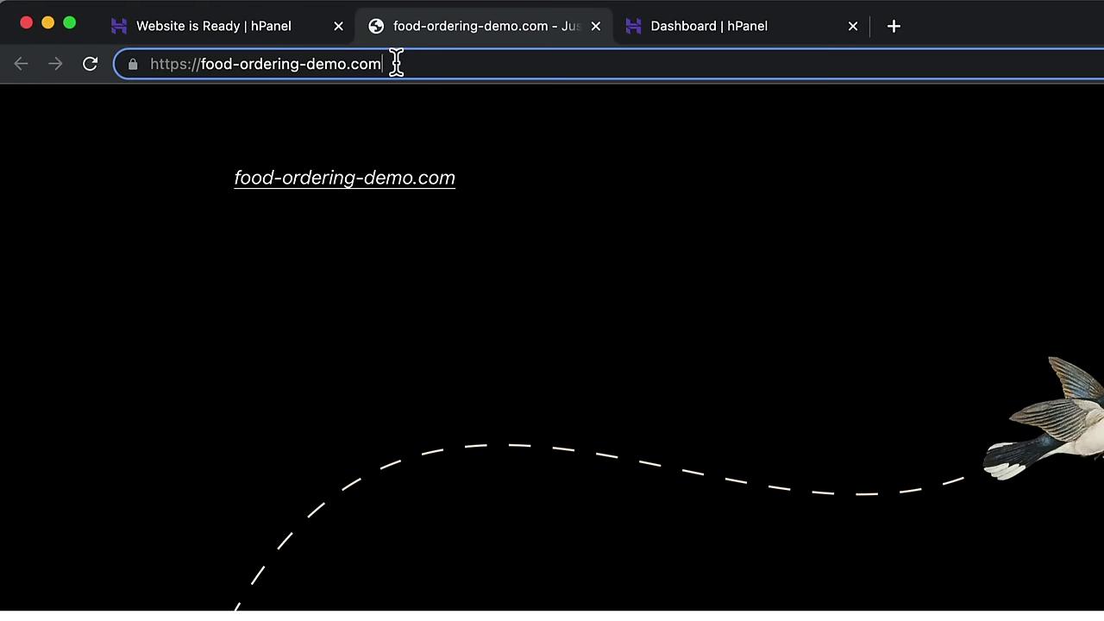
pyautogui.write('/')
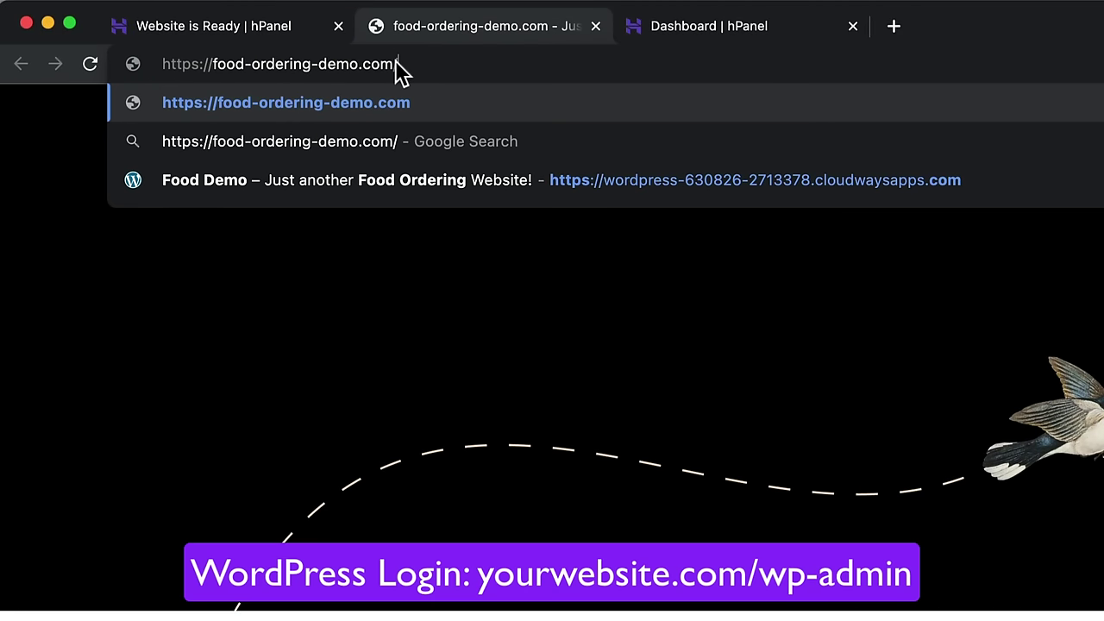
pyautogui.write('wp-admin%2F&reauth=1')
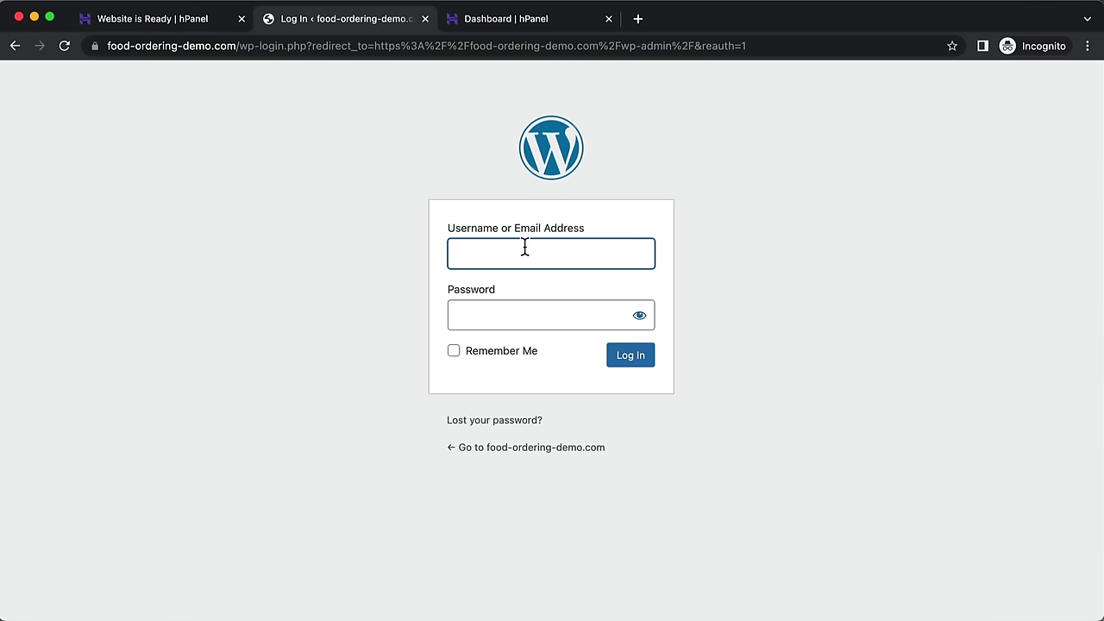
# Log in to WordPress with the account e-mail and password
pyautogui.press('Tab')
pyautogui.write('••••')
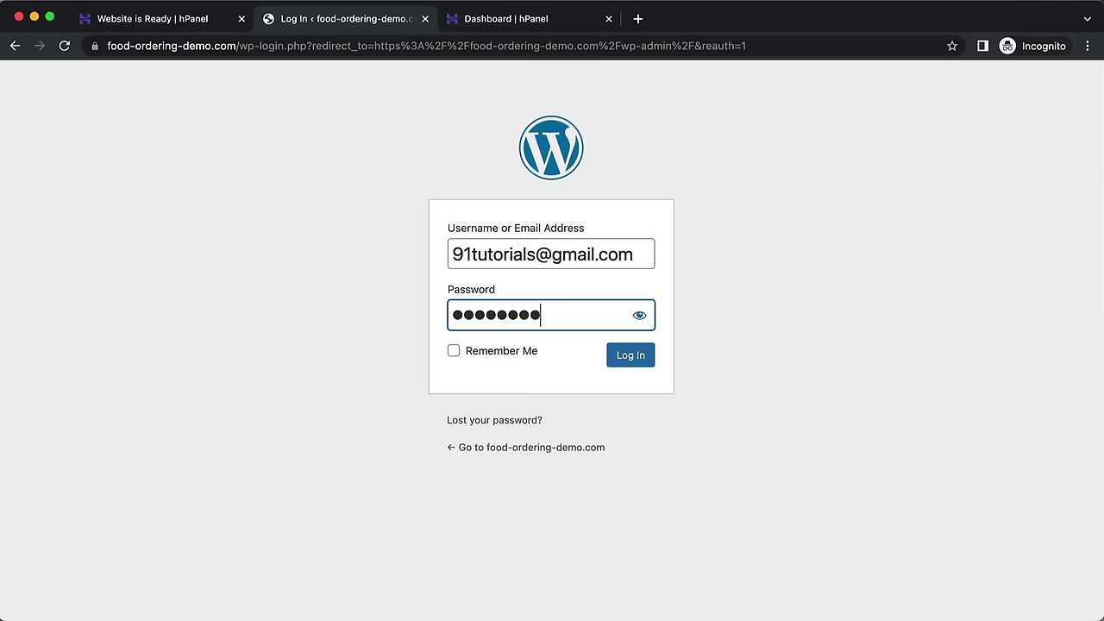
pyautogui.click(631, 357)
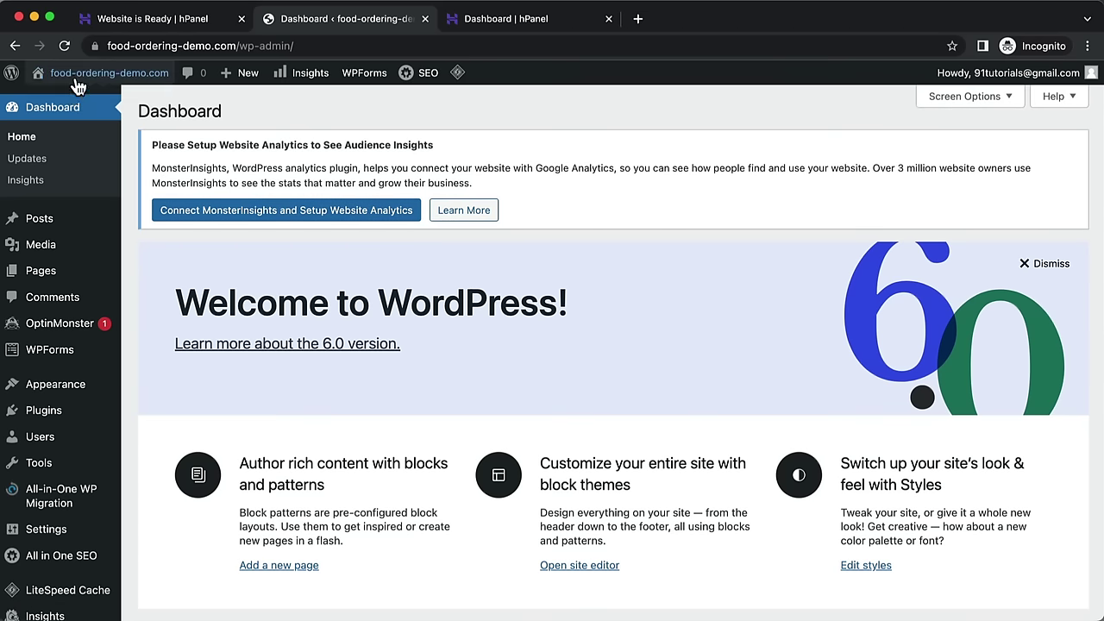
# Visit the site's front page from the admin bar and scroll through it
pyautogui.moveTo(76, 74)
pyautogui.click(57, 102)
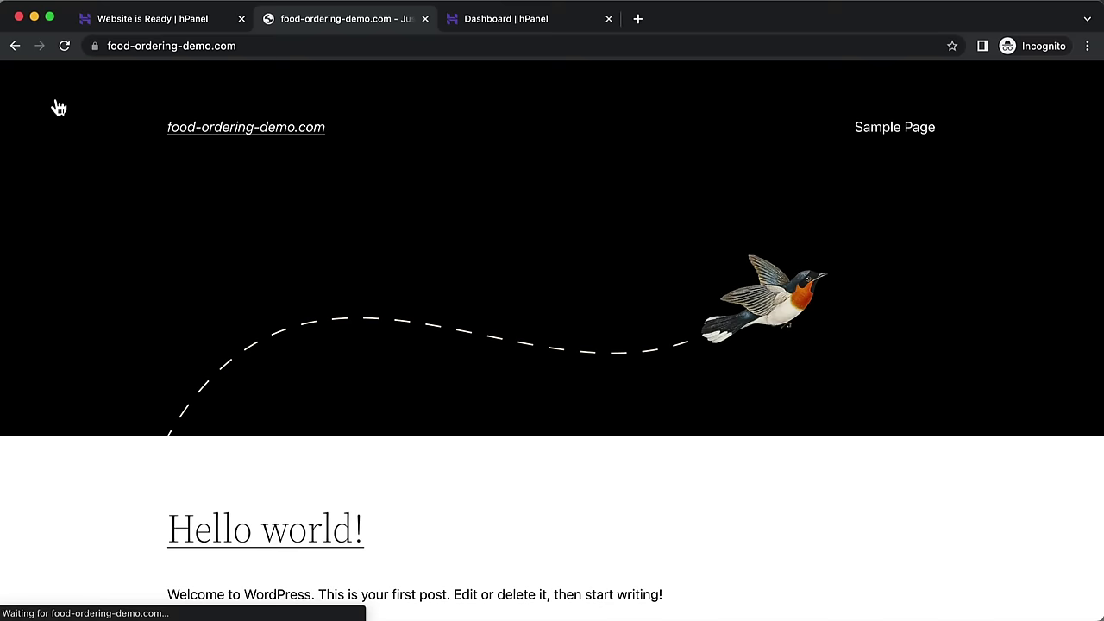
pyautogui.scroll(-2, 456, 317)
pyautogui.scroll(-3, 449, 315)
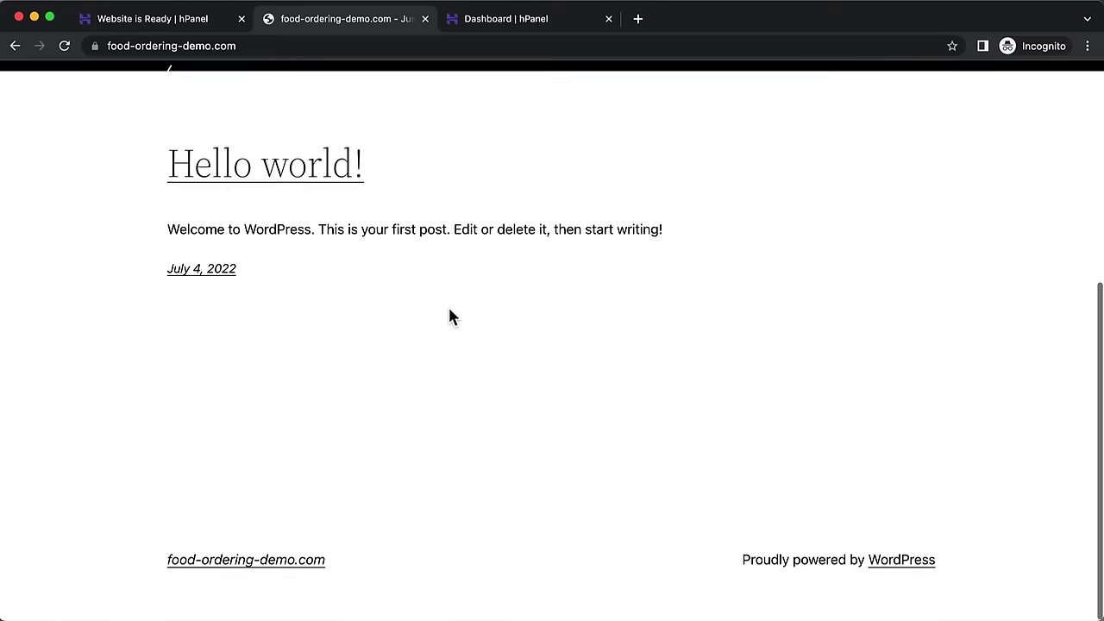
pyautogui.scroll(5, 449, 315)
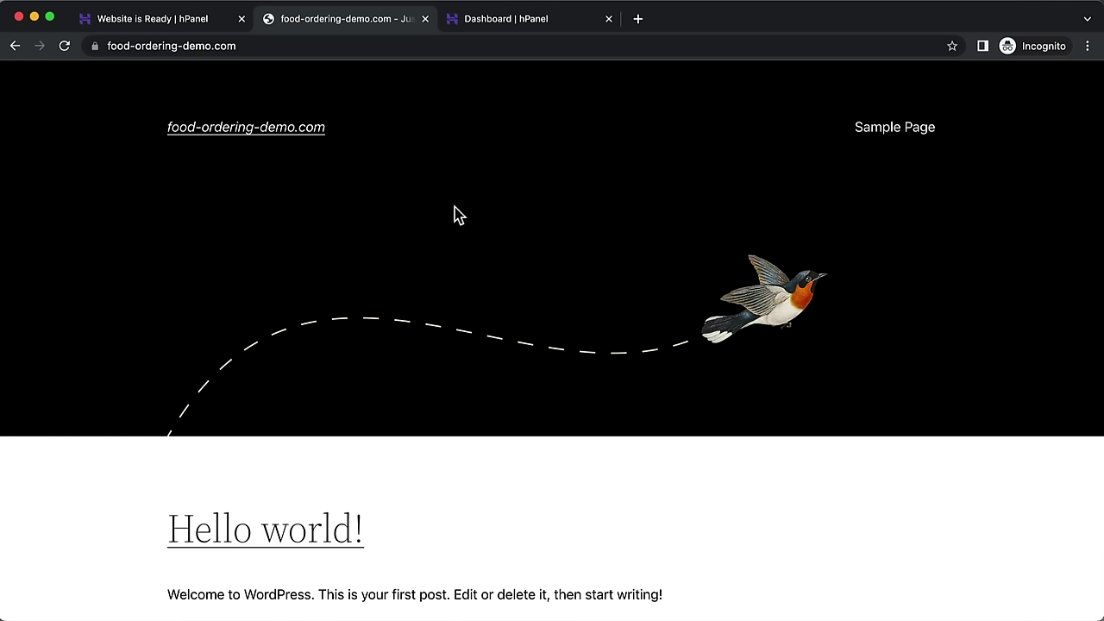
# Reload the front page, then return to the admin Dashboard
pyautogui.click(63, 48)
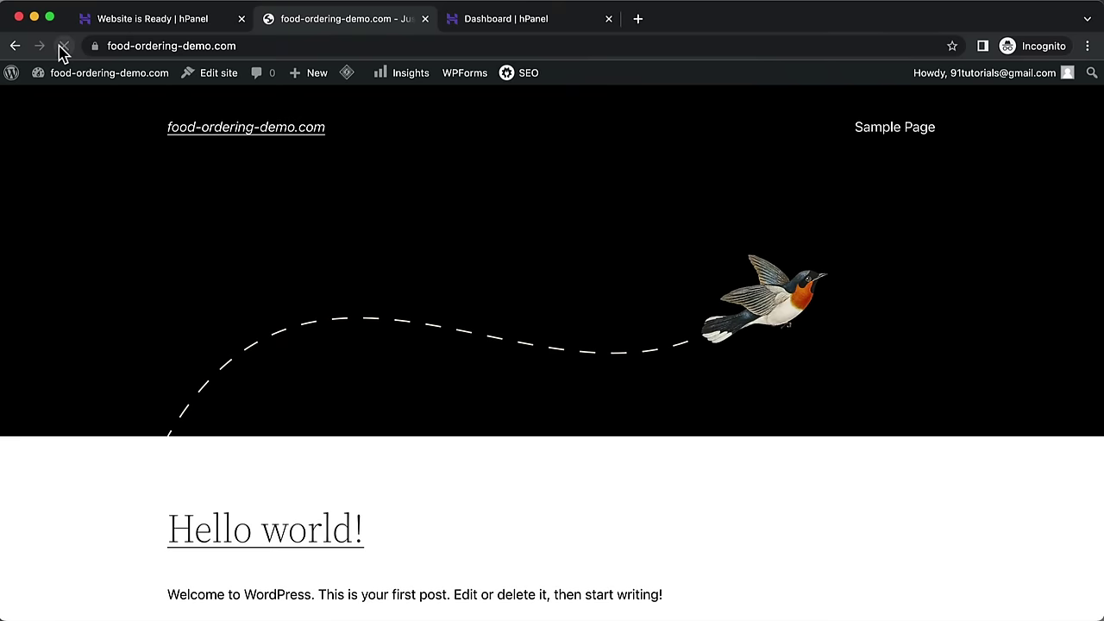
pyautogui.moveTo(69, 78)
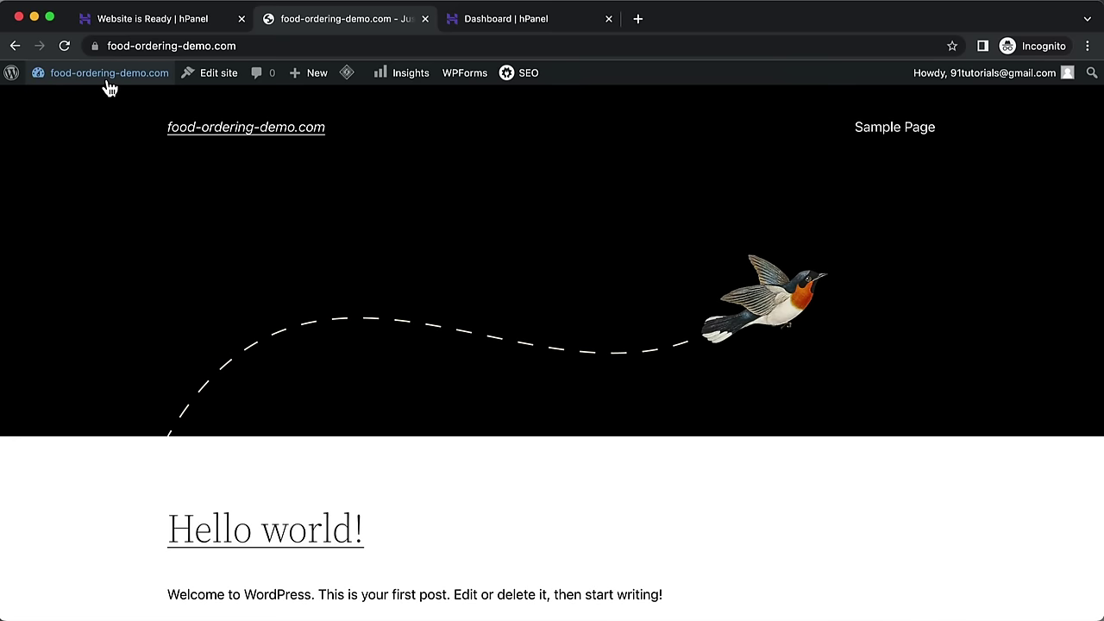
pyautogui.click(69, 99)
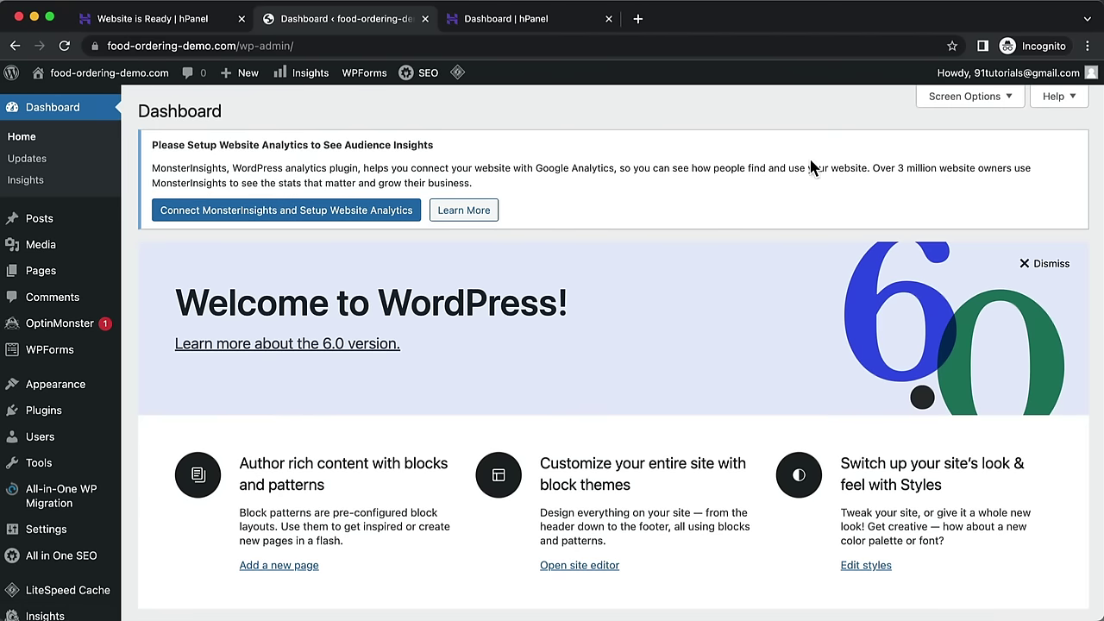
# Dismiss the Welcome to WordPress panel on the Dashboard
pyautogui.moveTo(994, 79)
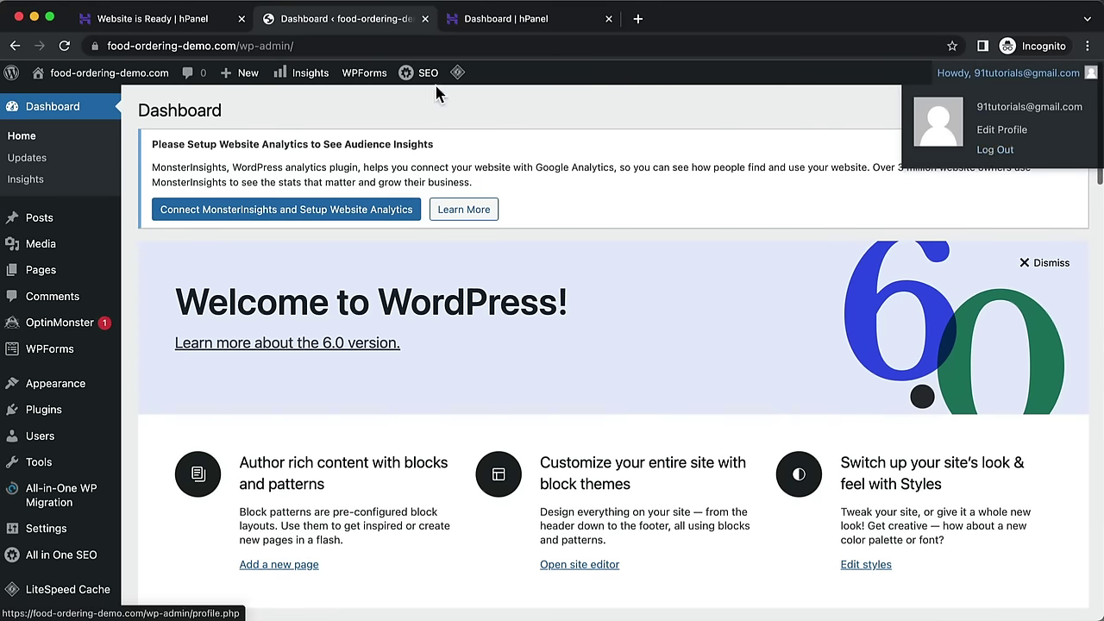
pyautogui.click(238, 46)
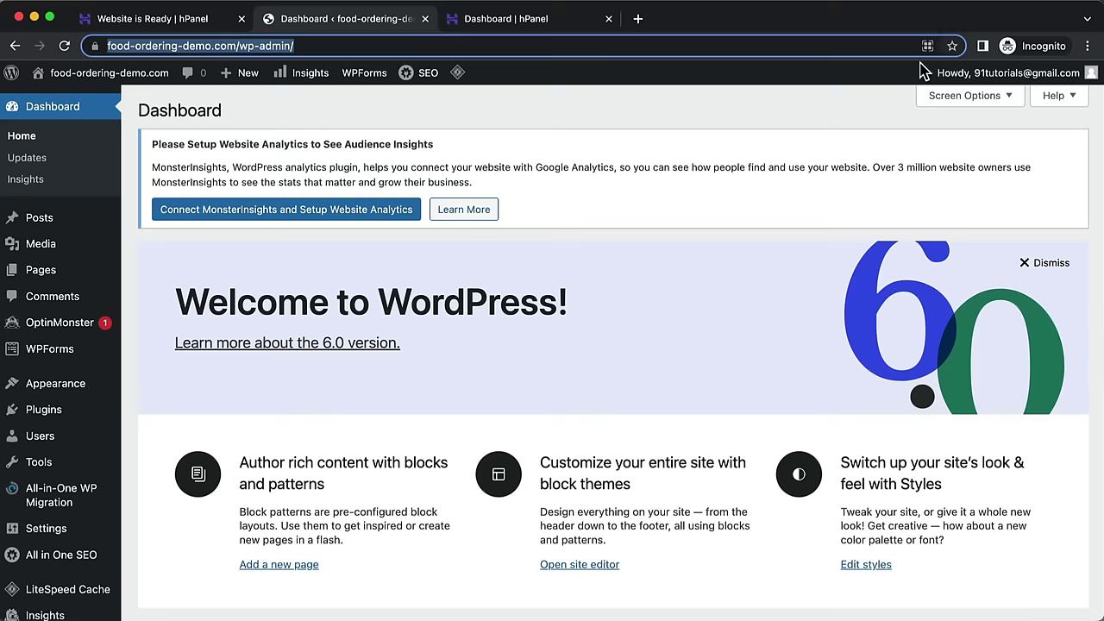
pyautogui.scroll(-10, 526, 267)
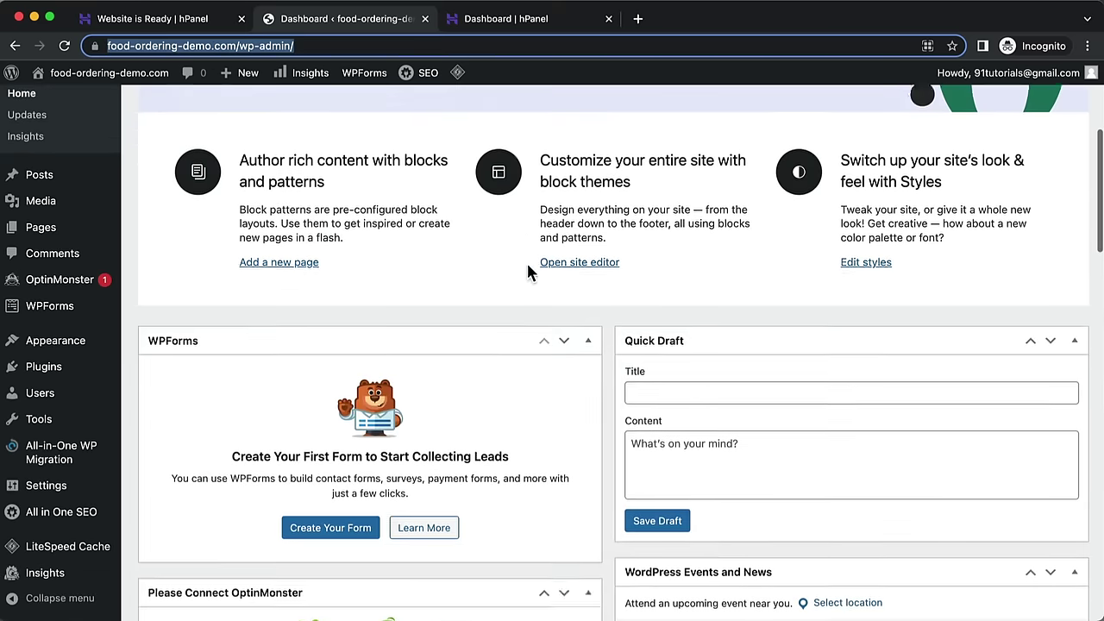
pyautogui.scroll(10, 547, 250)
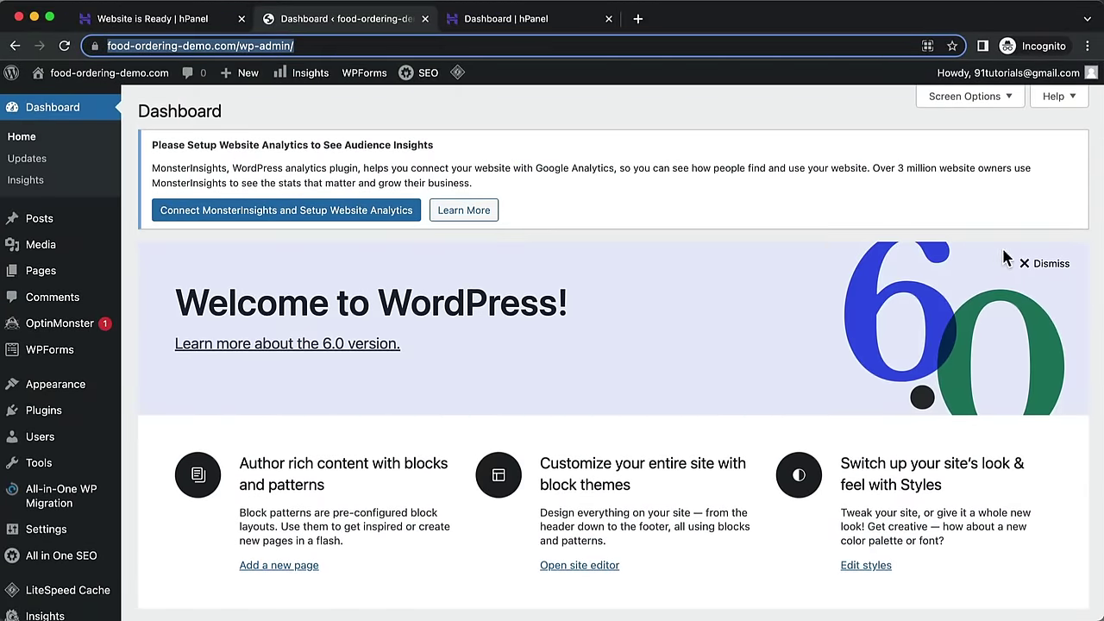
pyautogui.scroll(-1, 1009, 258)
pyautogui.click(1025, 198)
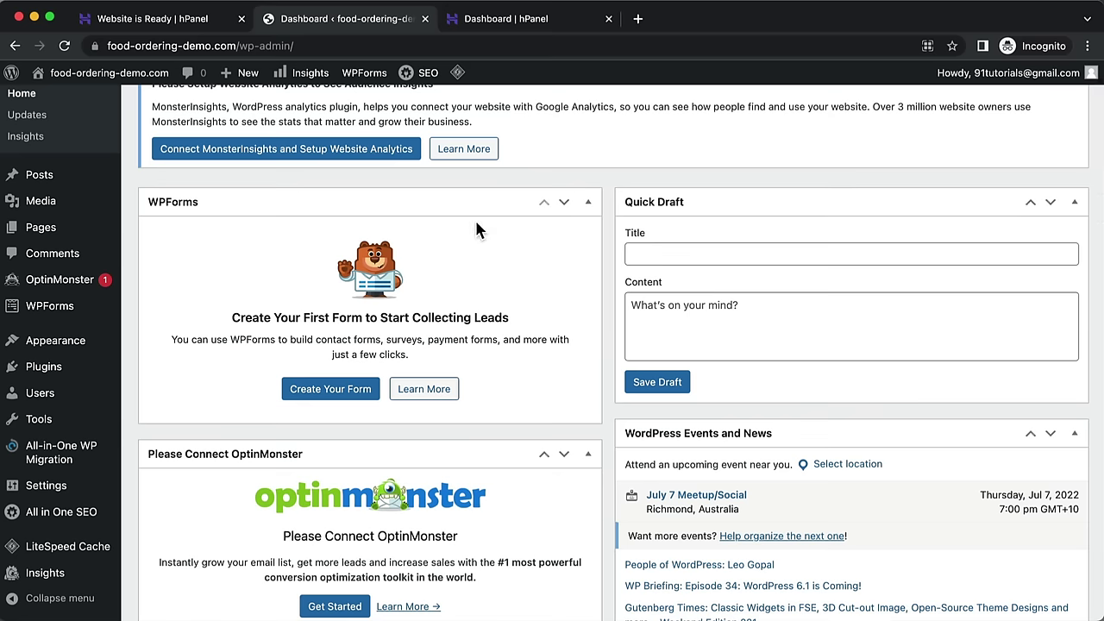
# Collapse the WPForms, OptinMonster, Site Health Status, At a Glance and Activity boxes
pyautogui.click(587, 204)
pyautogui.click(587, 248)
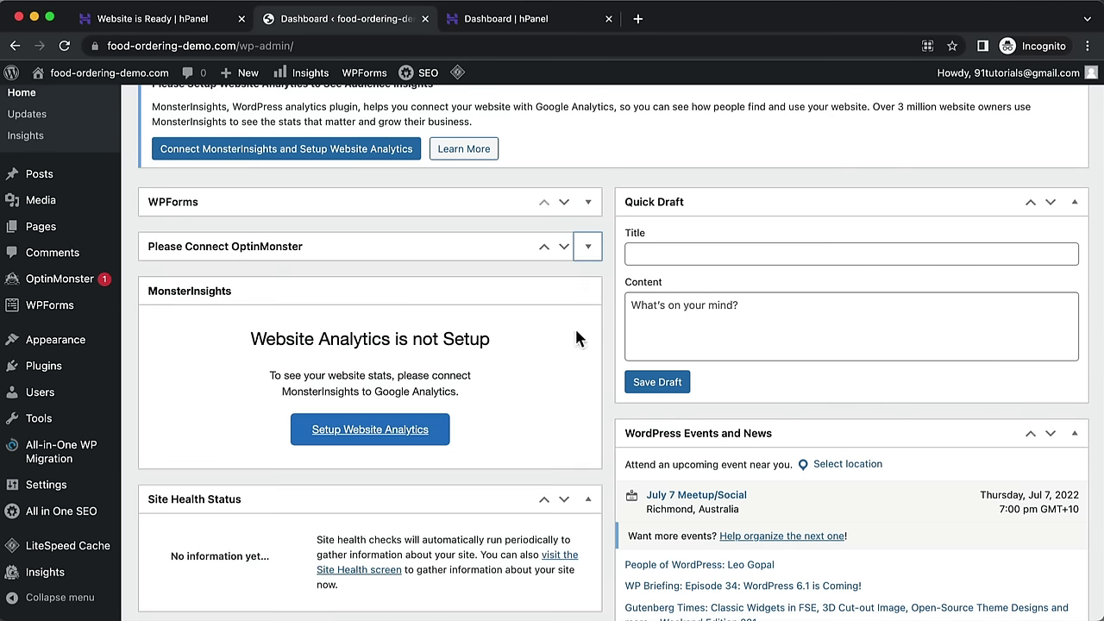
pyautogui.scroll(-2, 577, 337)
pyautogui.click(588, 397)
pyautogui.click(587, 442)
pyautogui.click(587, 487)
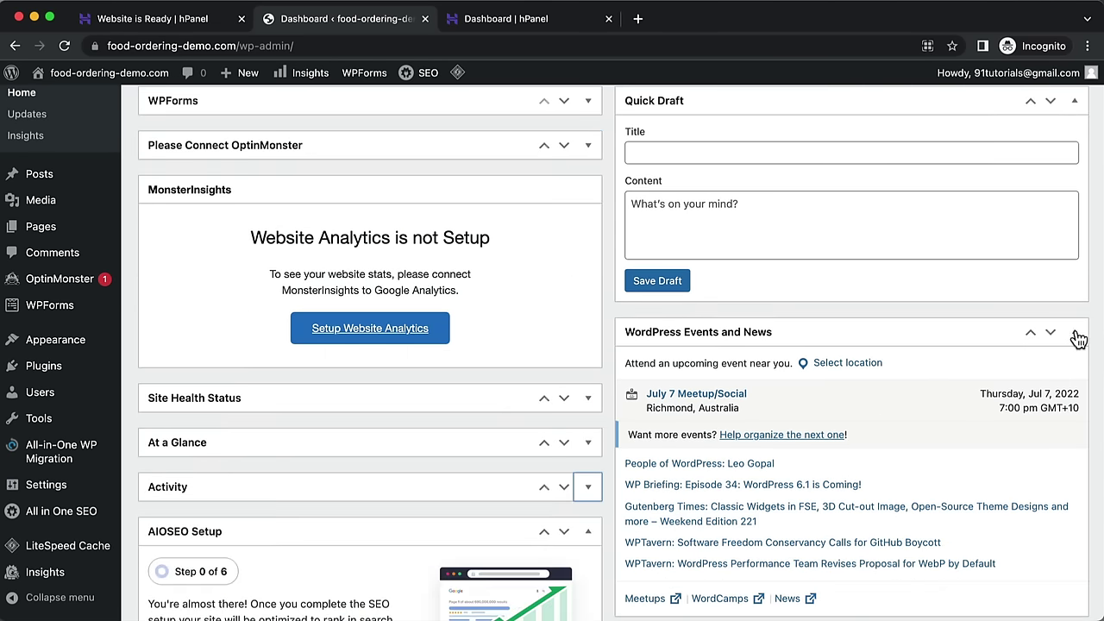
# Collapse the Events and News, Quick Draft, AIOSEO Setup and AIOSEO Overview boxes
pyautogui.click(1075, 335)
pyautogui.click(1074, 231)
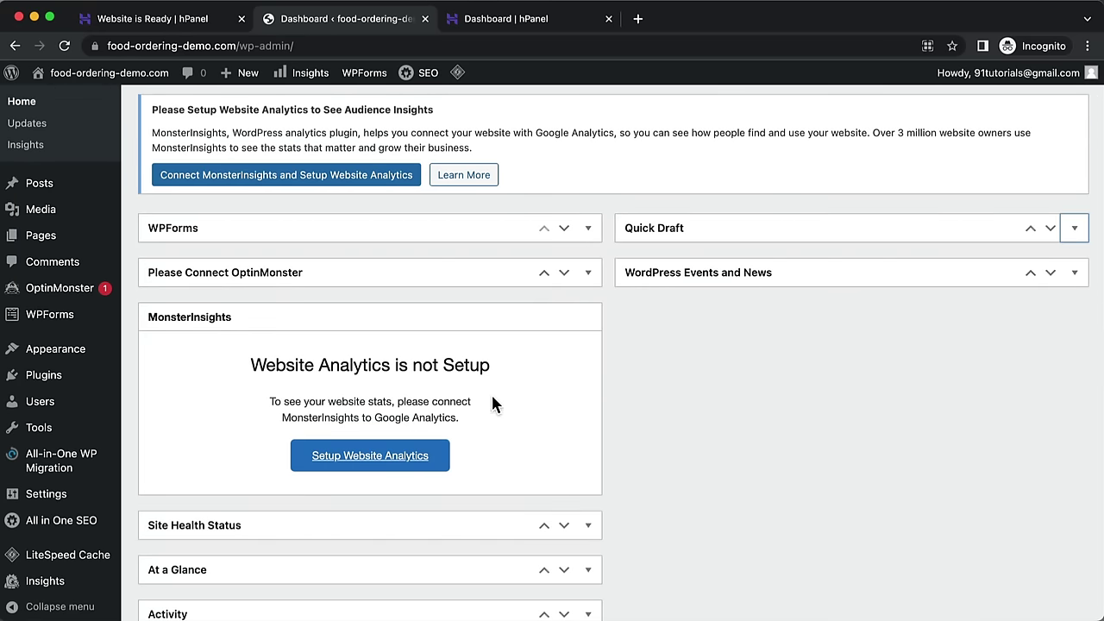
pyautogui.scroll(-5, 491, 401)
pyautogui.click(589, 454)
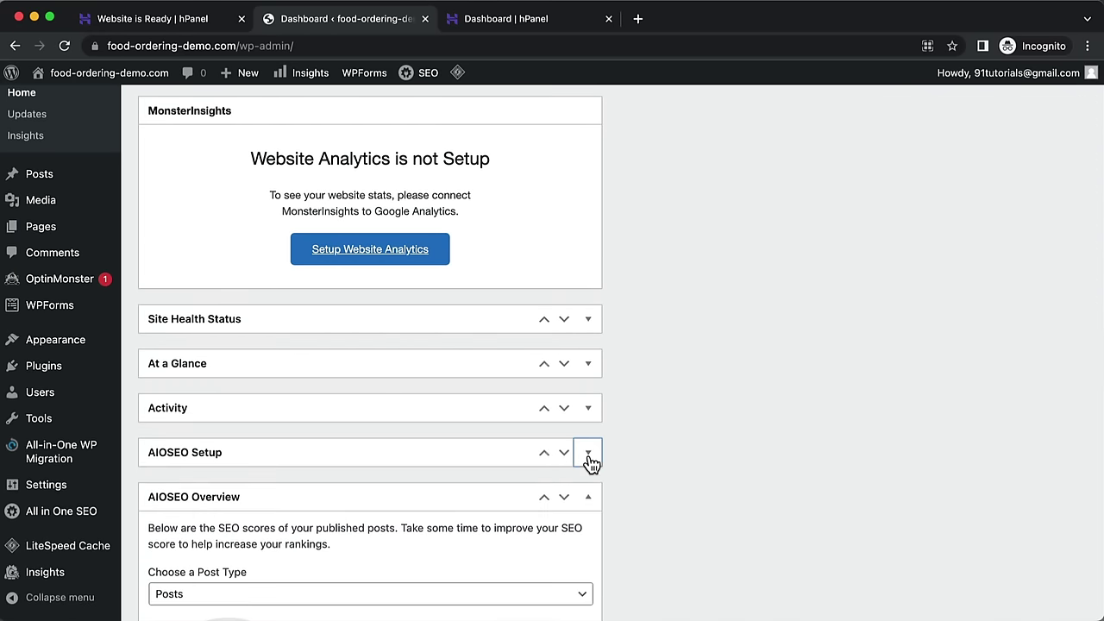
pyautogui.click(587, 498)
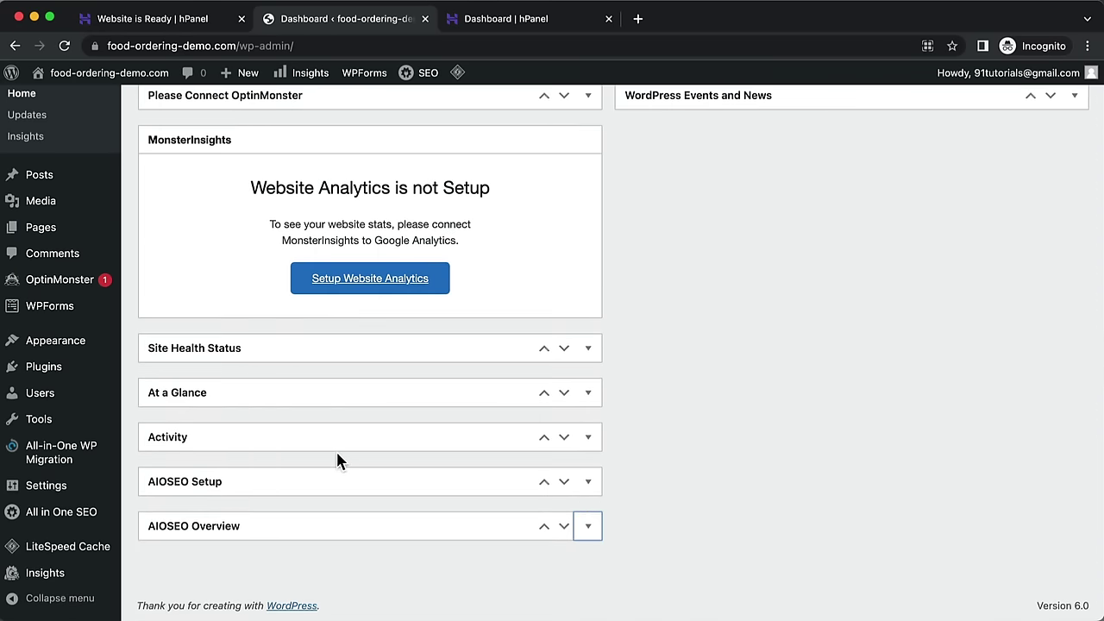
pyautogui.moveTo(36, 491)
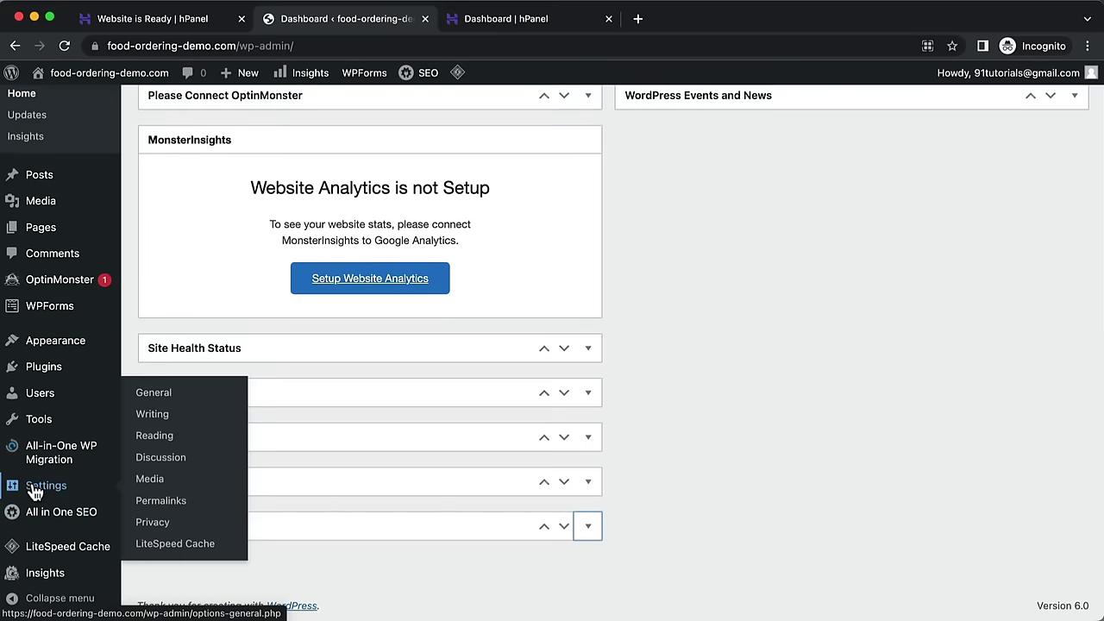
# Open the Settings > Permalinks page and review its options
pyautogui.click(160, 501)
pyautogui.scroll(-2, 180, 488)
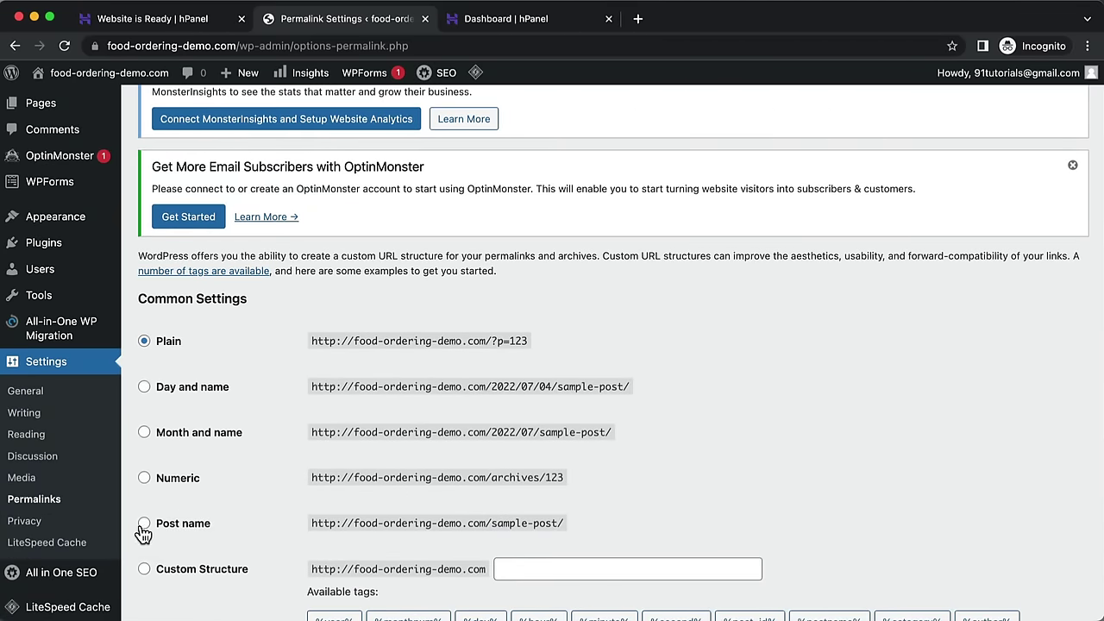
pyautogui.scroll(2, 143, 534)
pyautogui.moveTo(278, 112); pyautogui.dragTo(135, 115)
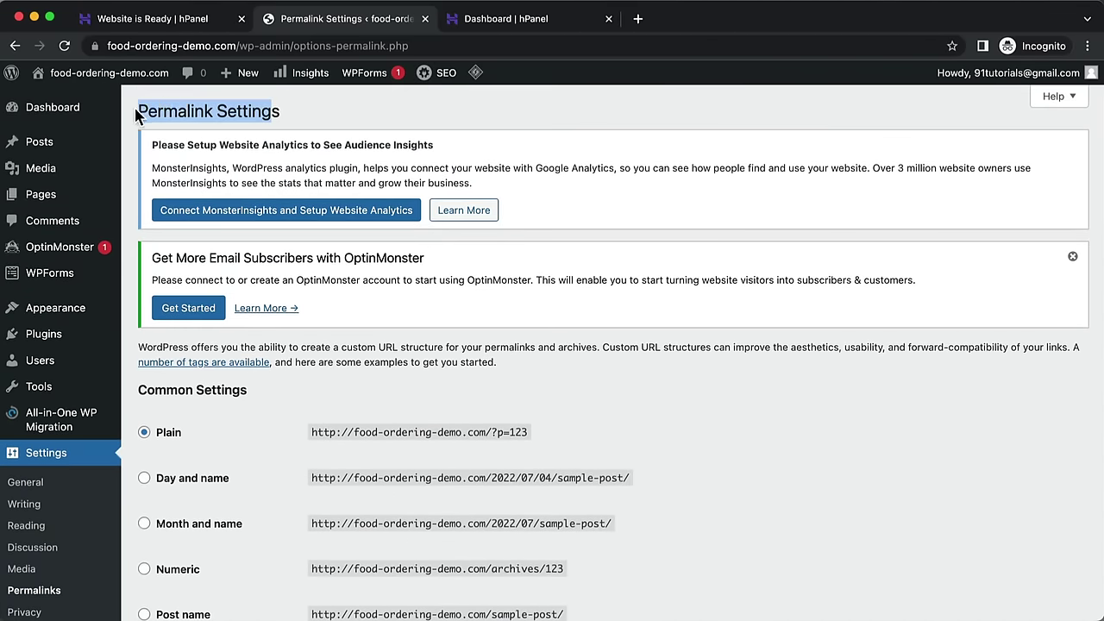
pyautogui.scroll(-2, 142, 301)
# Select the Post name structure (/%postname%/) and save the changes
pyautogui.click(144, 509)
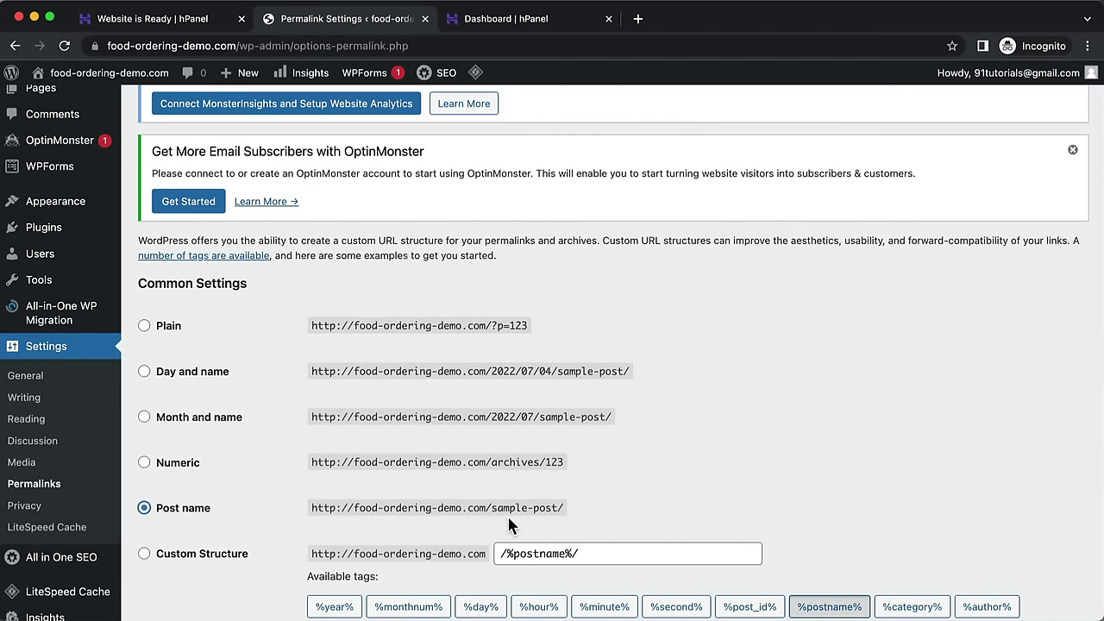
pyautogui.moveTo(491, 508); pyautogui.dragTo(562, 508)
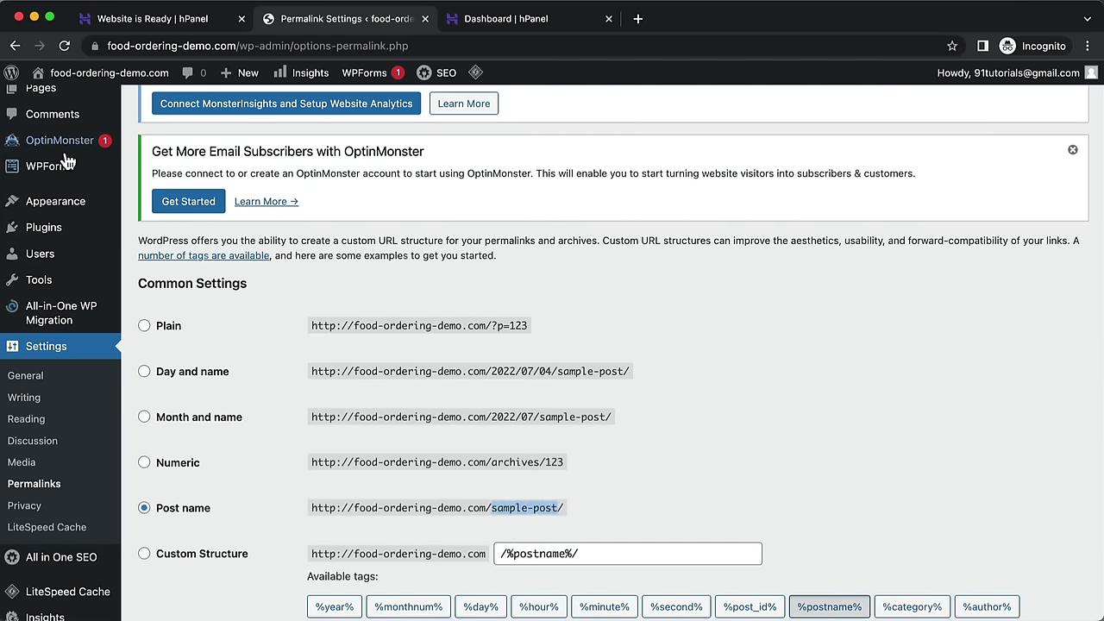
pyautogui.moveTo(43, 102)
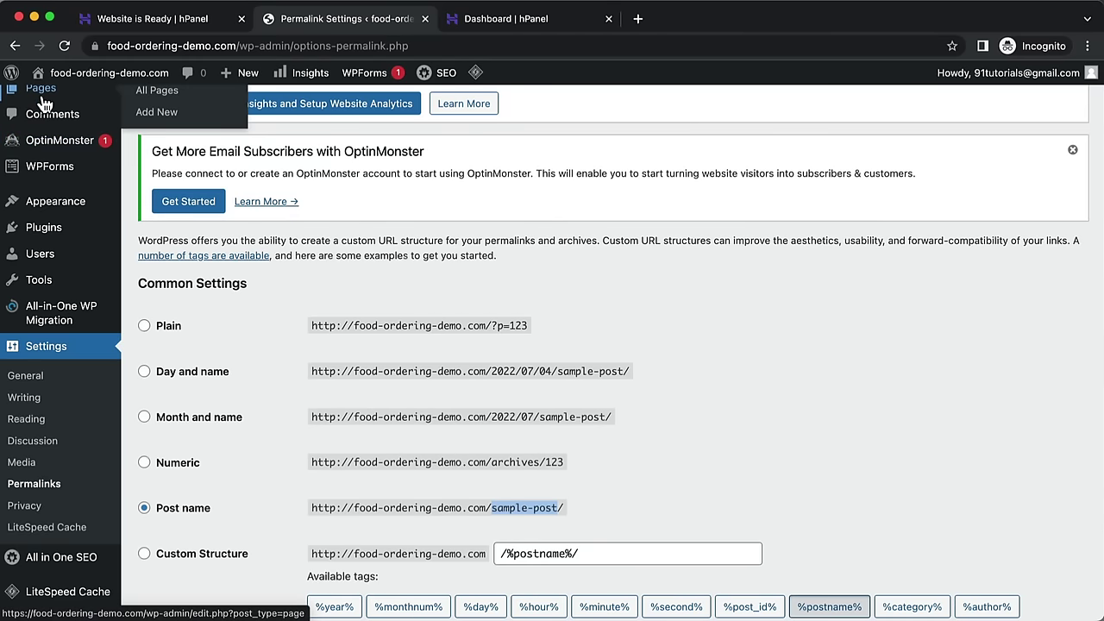
pyautogui.moveTo(491, 508); pyautogui.dragTo(560, 507)
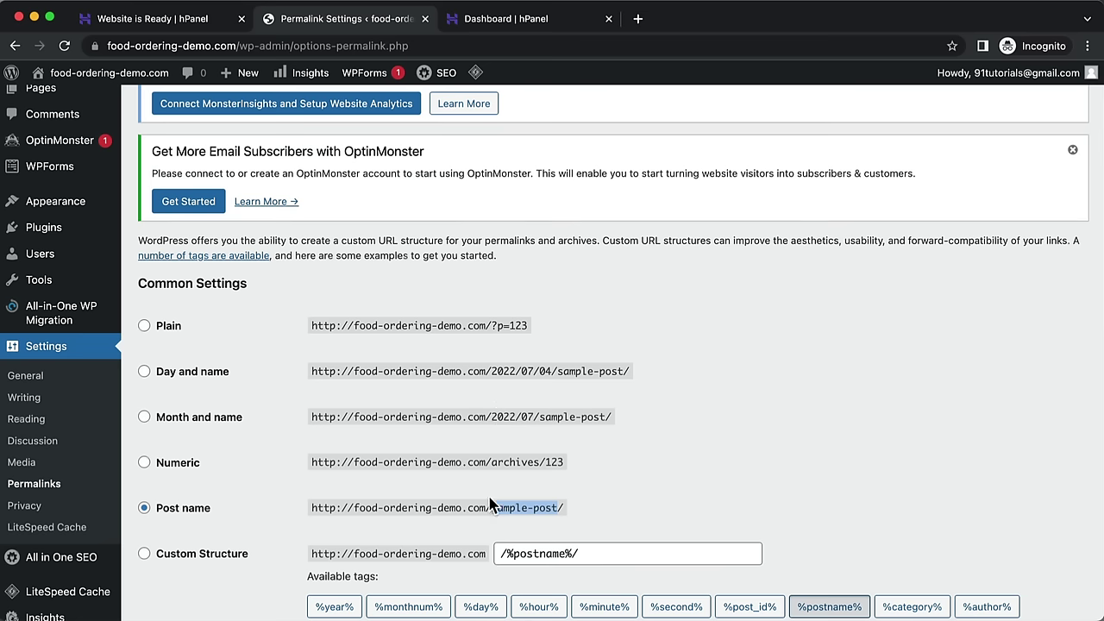
pyautogui.click(561, 508)
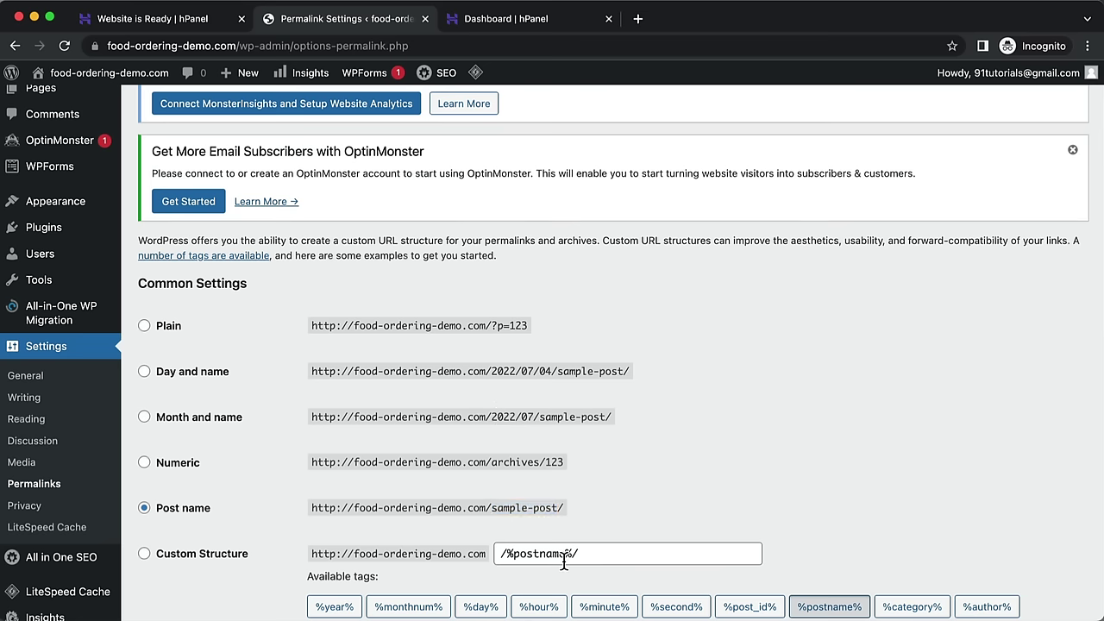
pyautogui.scroll(-5, 511, 399)
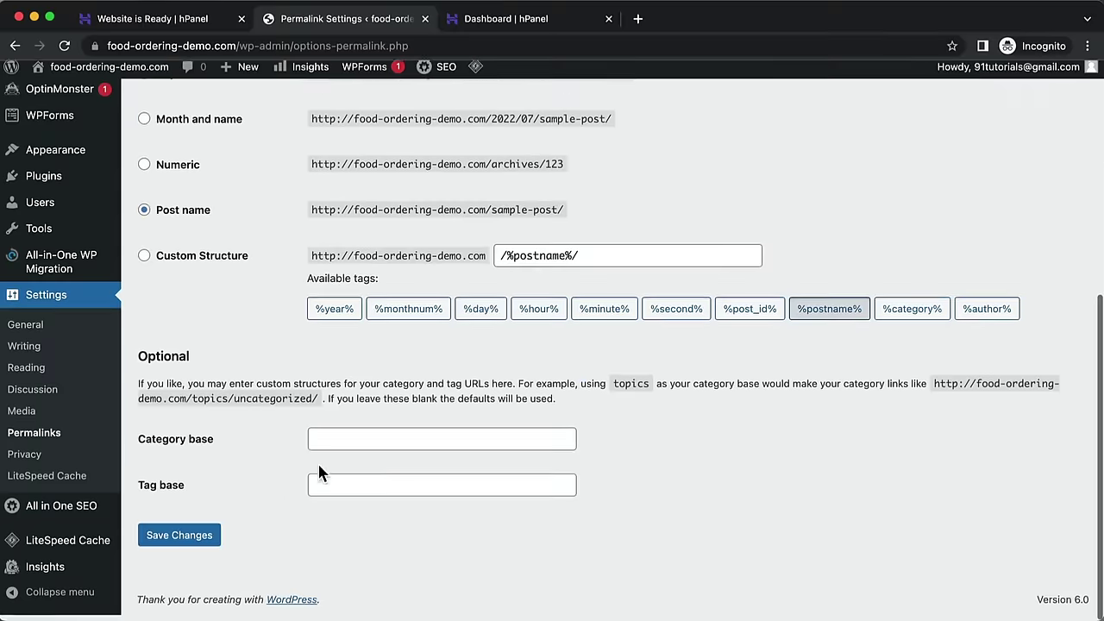
pyautogui.click(177, 544)
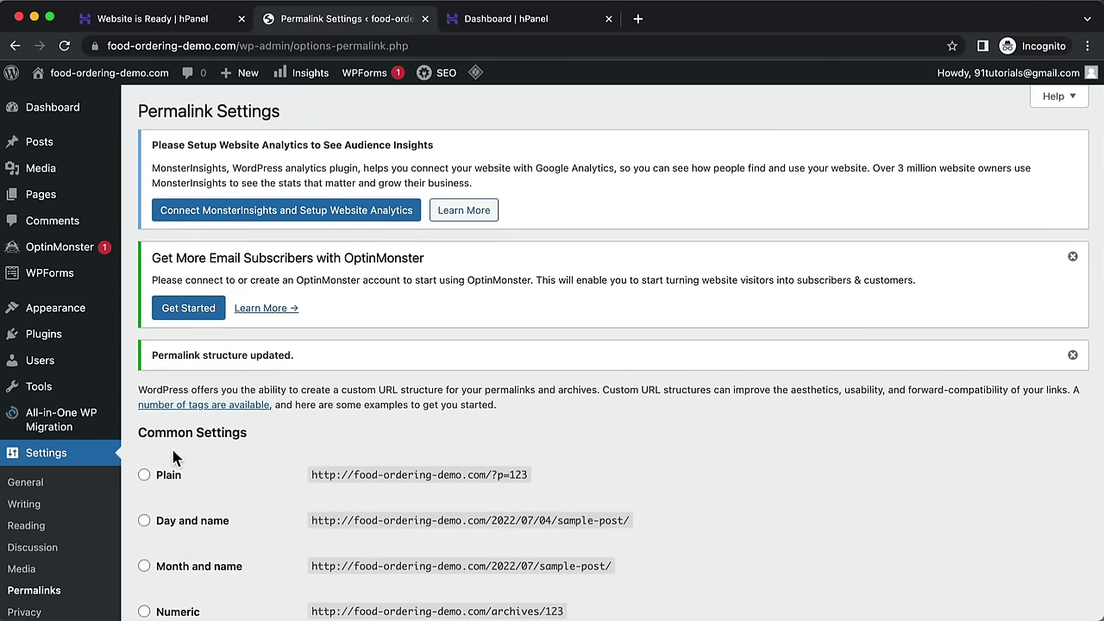
# Open the Appearance > Themes page to see the installed themes
pyautogui.moveTo(76, 317)
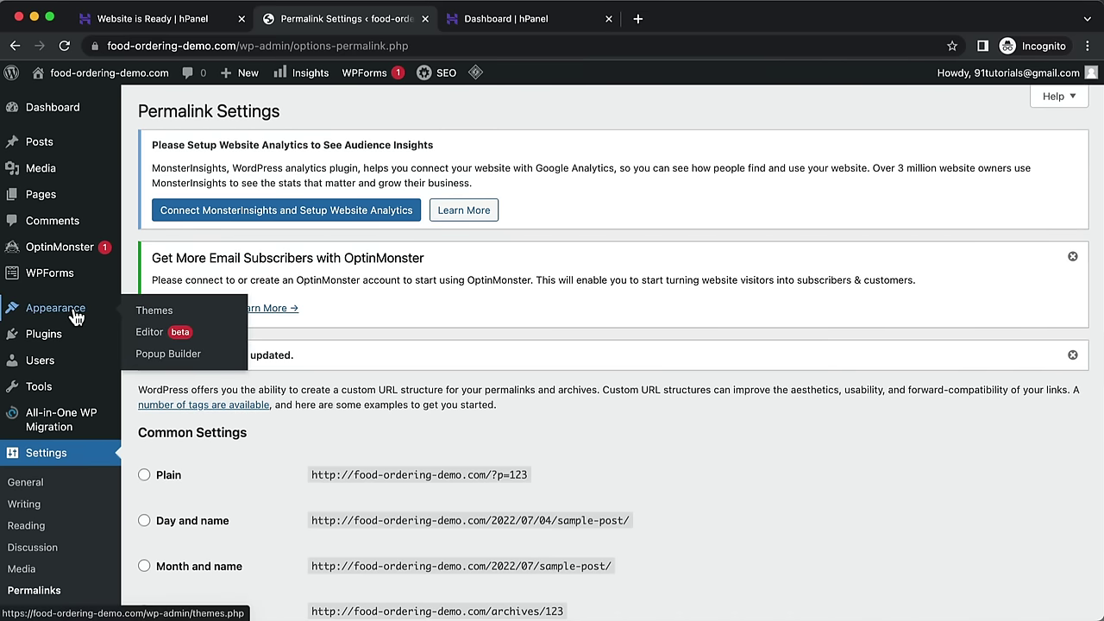
pyautogui.click(165, 314)
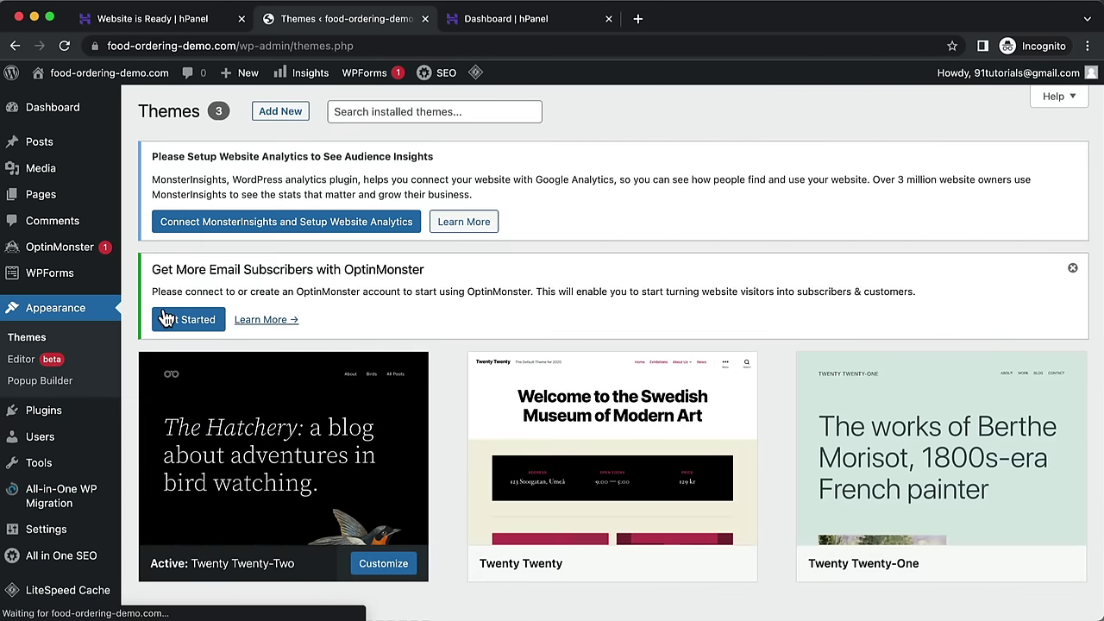
pyautogui.moveTo(413, 392)
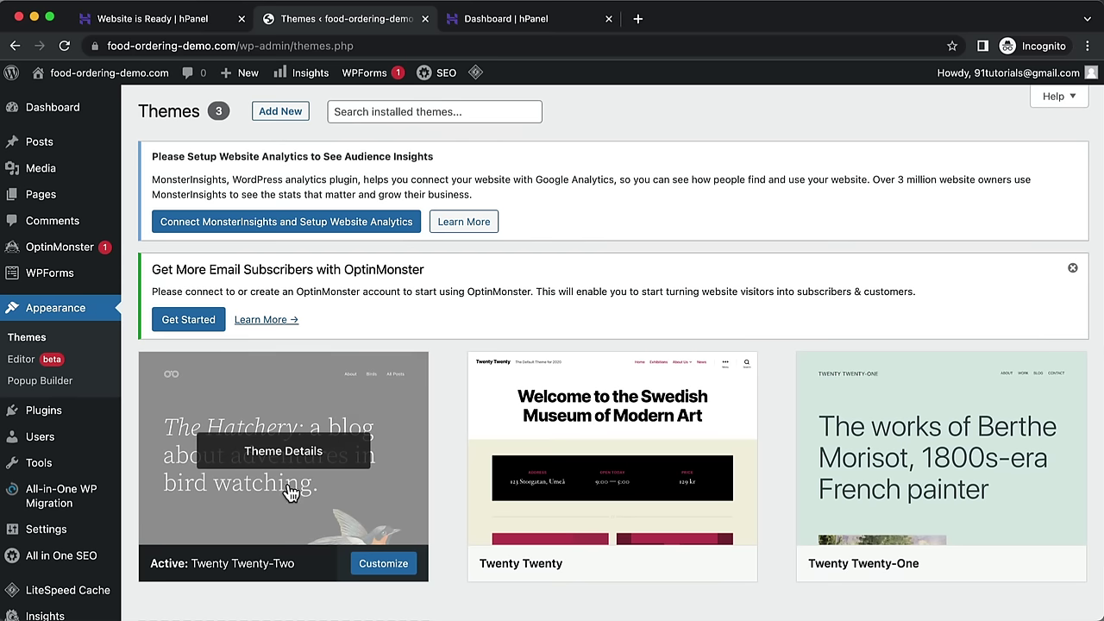
pyautogui.scroll(-2, 290, 493)
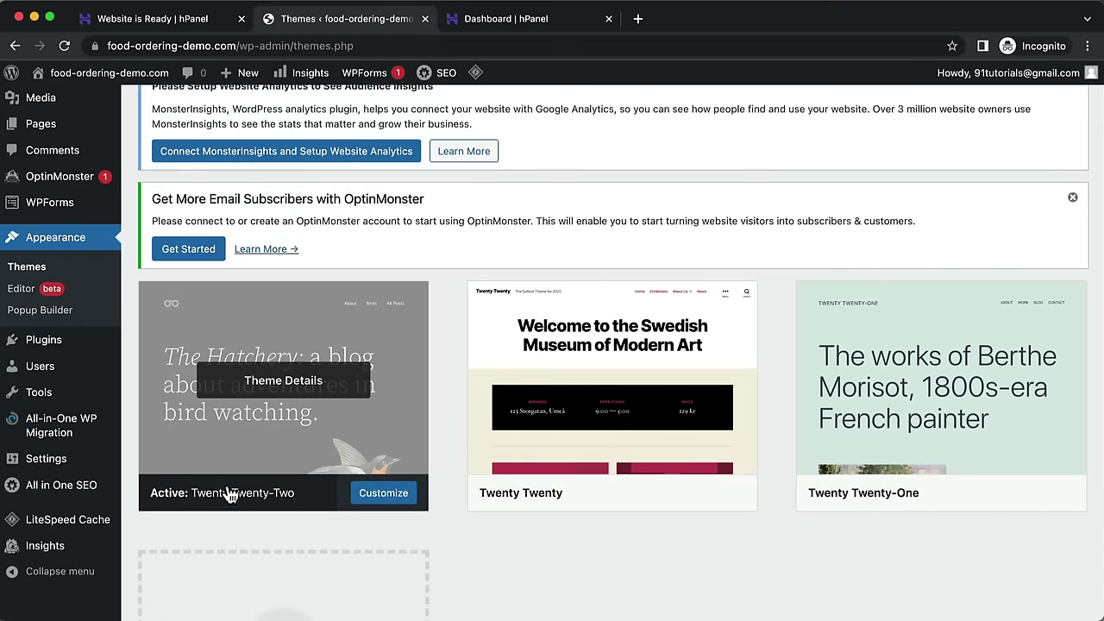
pyautogui.scroll(2, 367, 337)
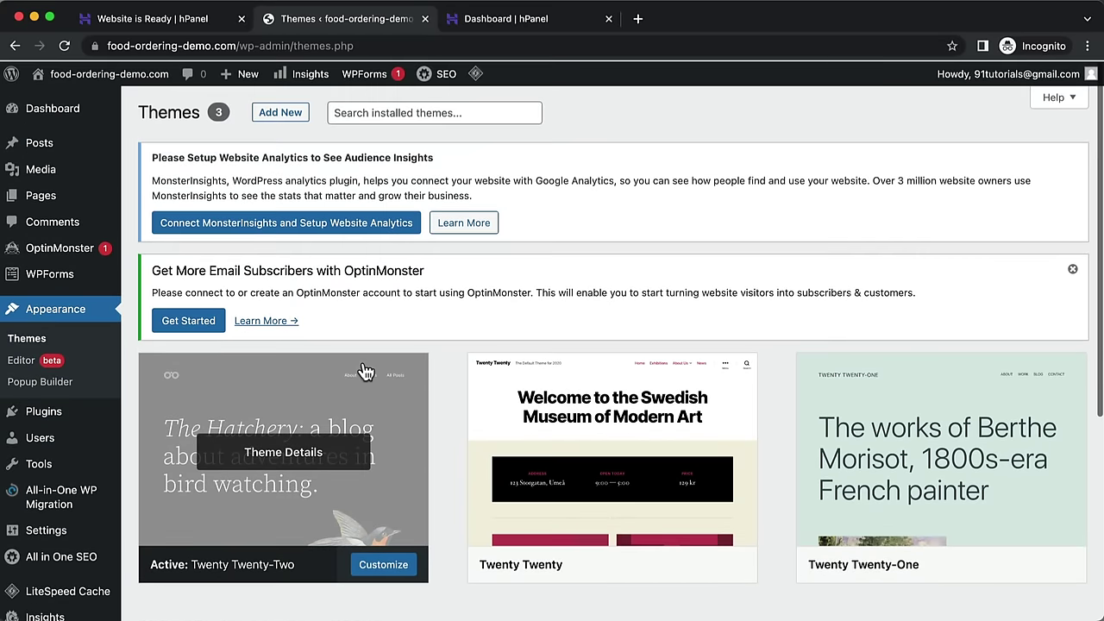
# Go to Add New and browse the available themes
pyautogui.click(281, 112)
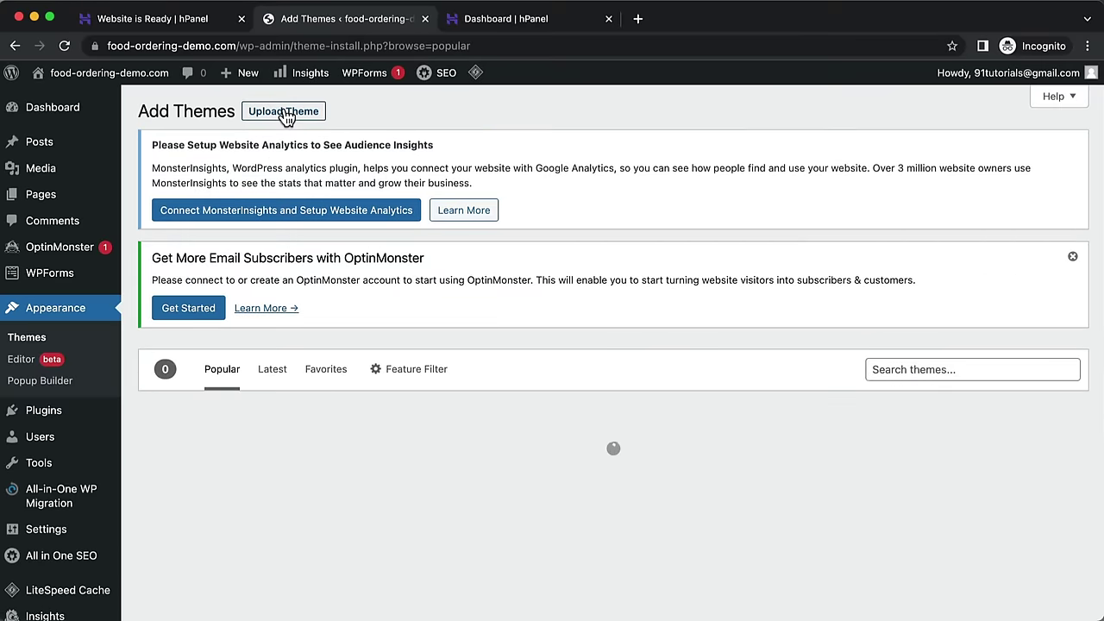
pyautogui.scroll(-3, 590, 380)
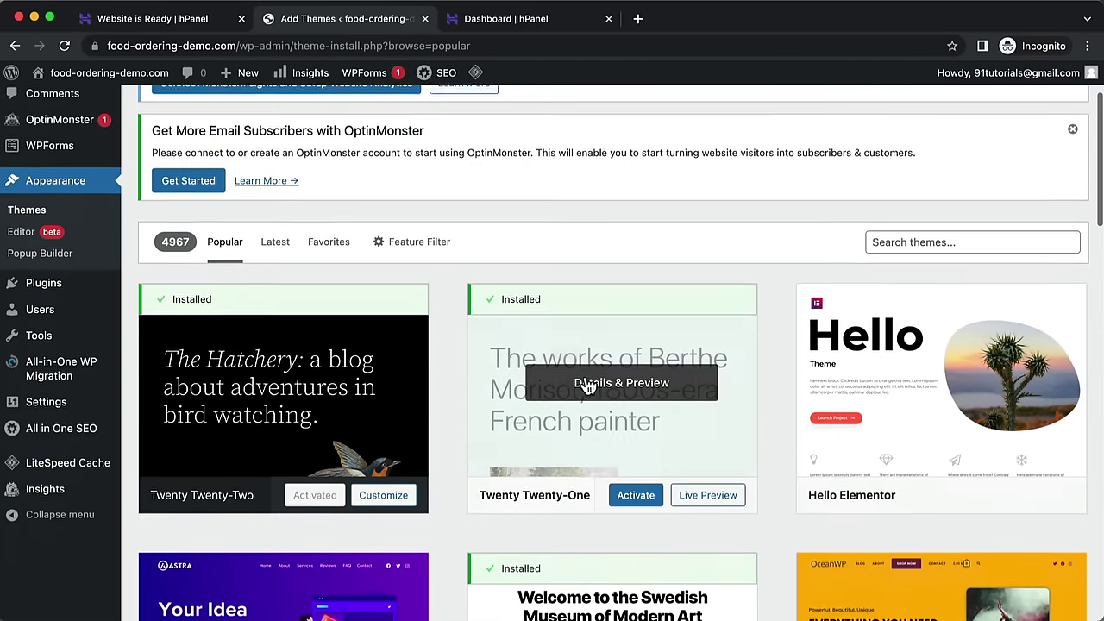
pyautogui.scroll(-2, 589, 387)
pyautogui.scroll(5, 285, 466)
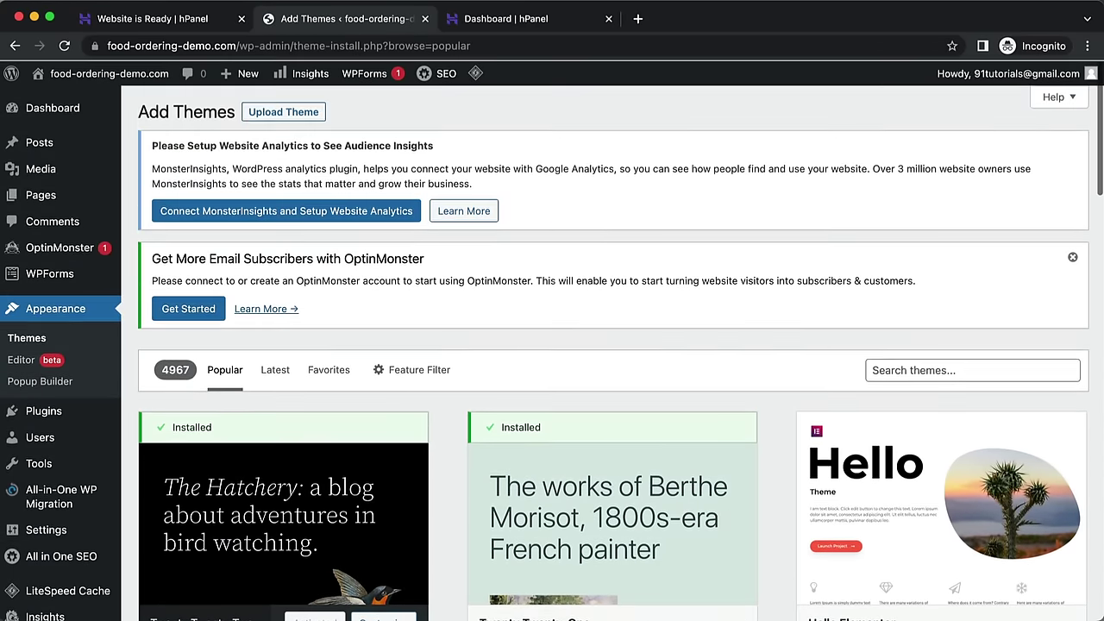
pyautogui.scroll(-7, 285, 465)
pyautogui.scroll(4, 994, 244)
# Search for 'astr', then install and activate the Astra theme
pyautogui.click(935, 270)
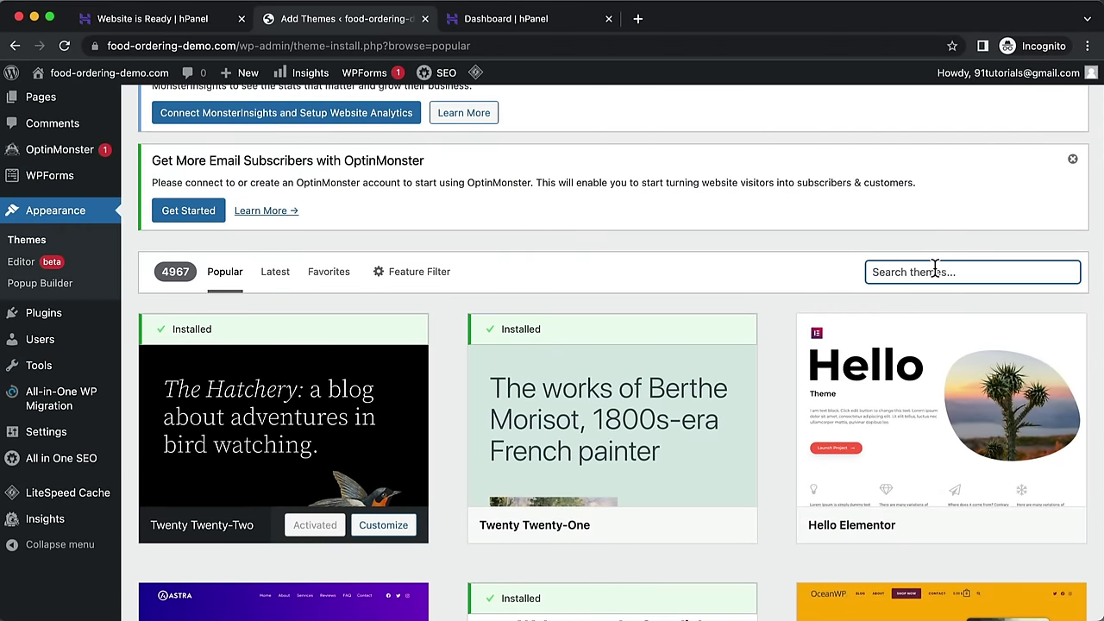
pyautogui.write('astra')
pyautogui.scroll(-1, 612, 345)
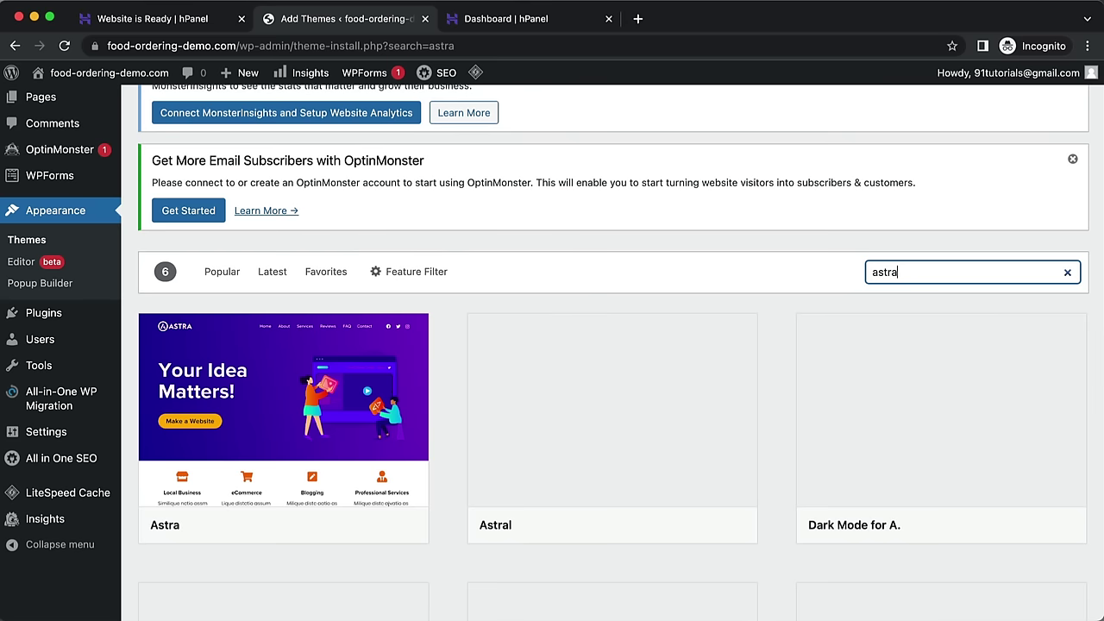
pyautogui.moveTo(296, 357)
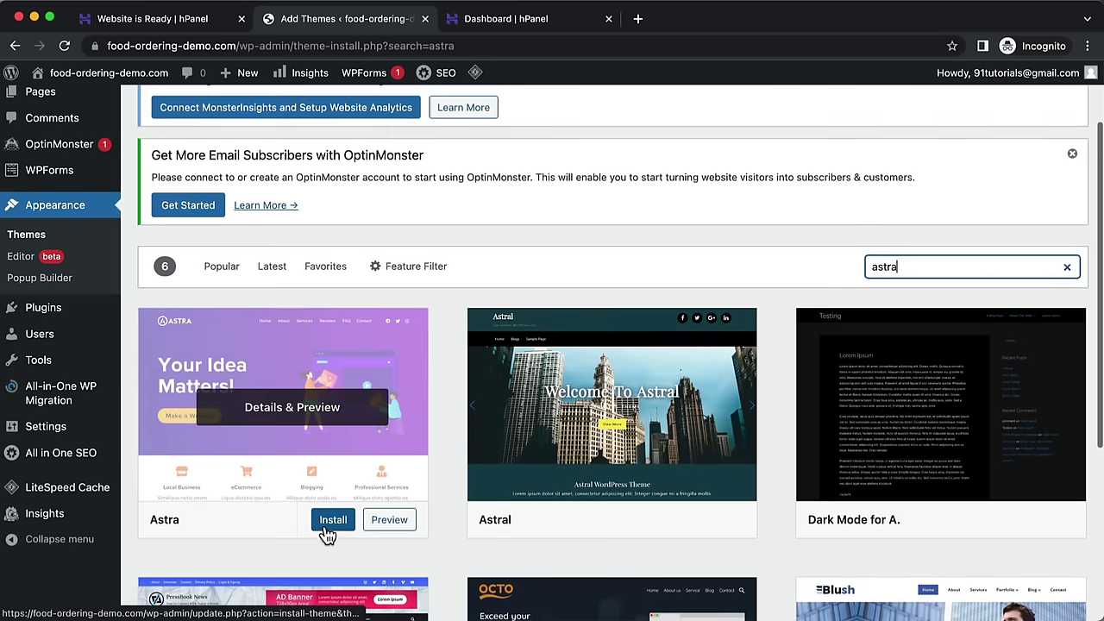
pyautogui.click(328, 527)
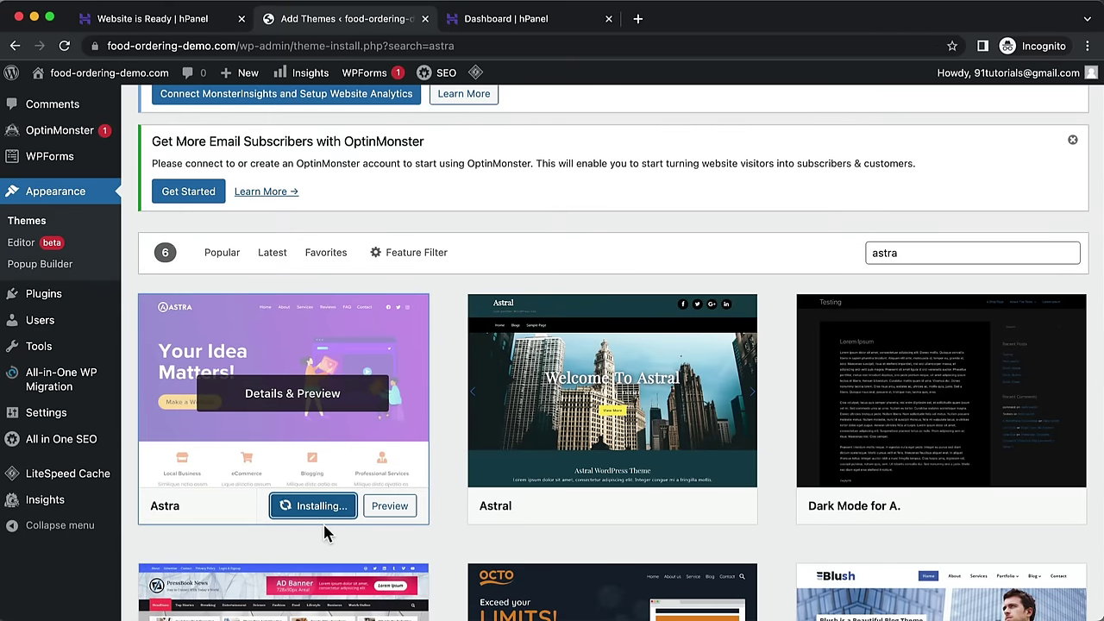
pyautogui.click(309, 509)
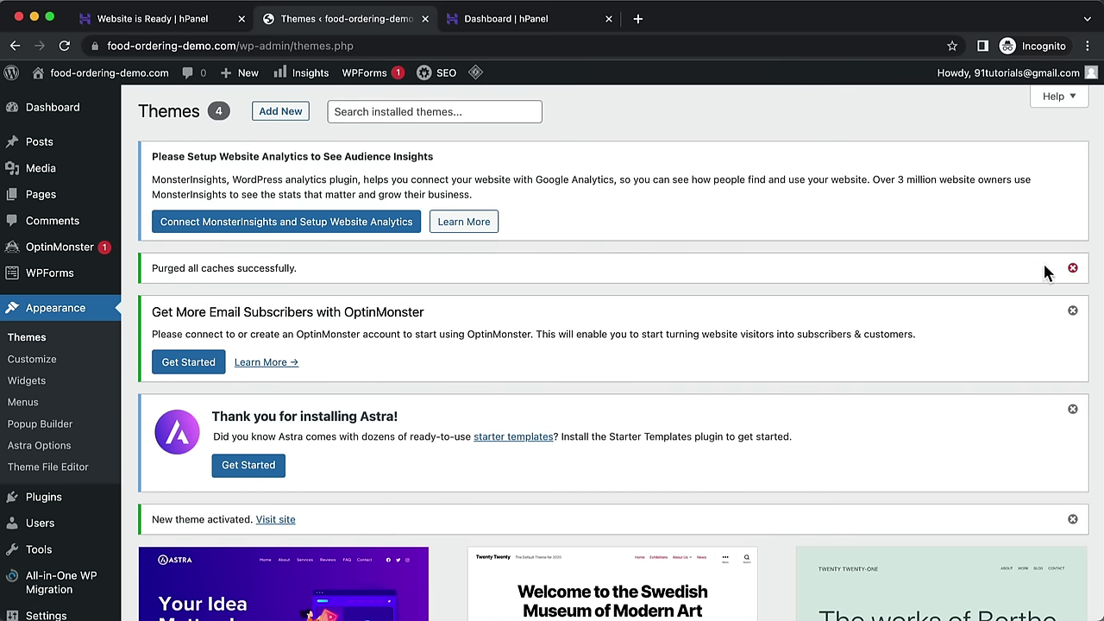
# Dismiss the OptinMonster, cache-purge and theme-activated notices, then open Appearance > Astra Options
pyautogui.click(1072, 313)
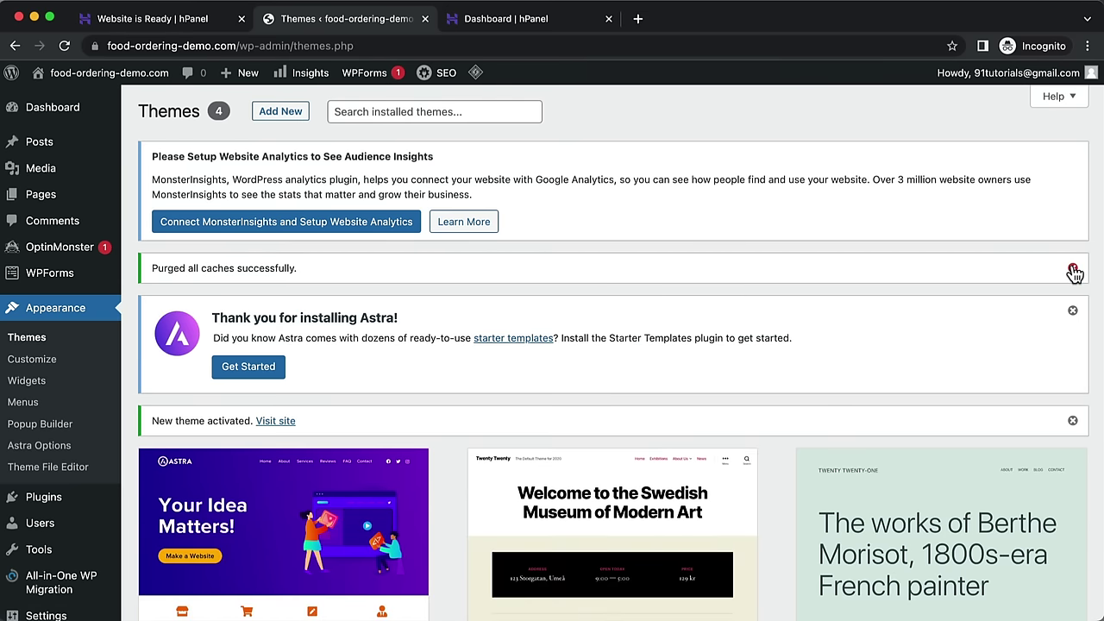
pyautogui.click(1074, 272)
pyautogui.click(1072, 377)
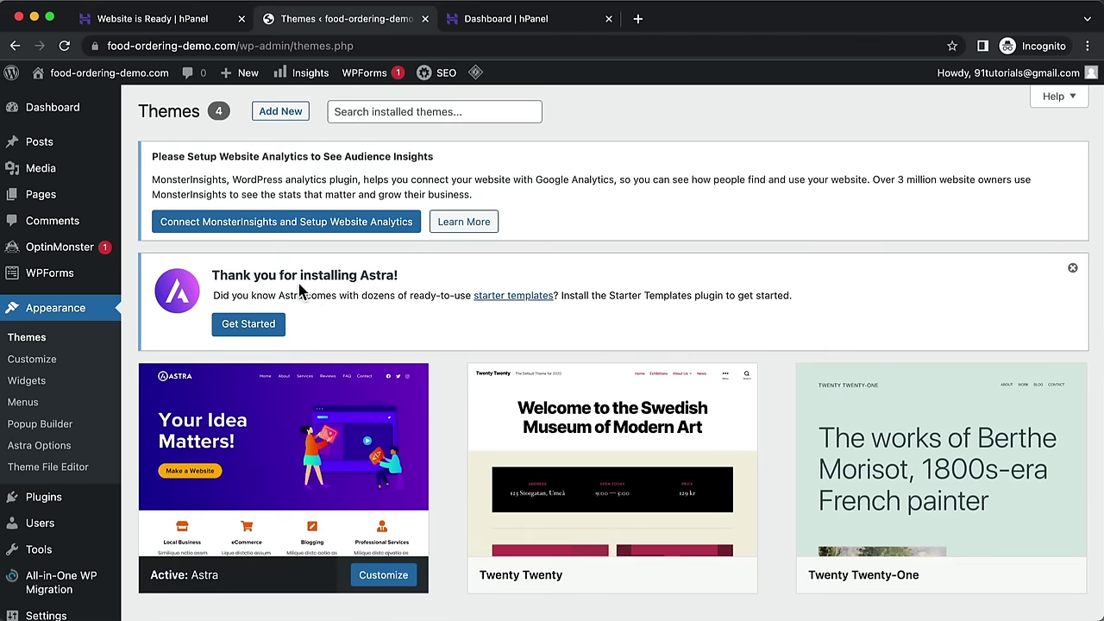
pyautogui.moveTo(211, 274); pyautogui.dragTo(400, 278)
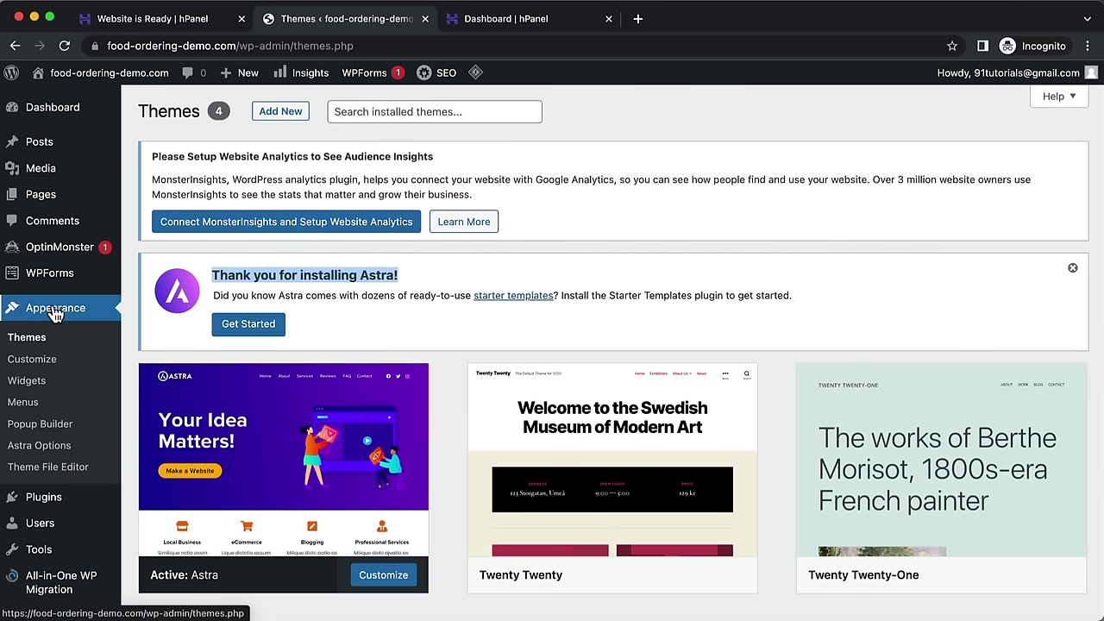
pyautogui.click(45, 452)
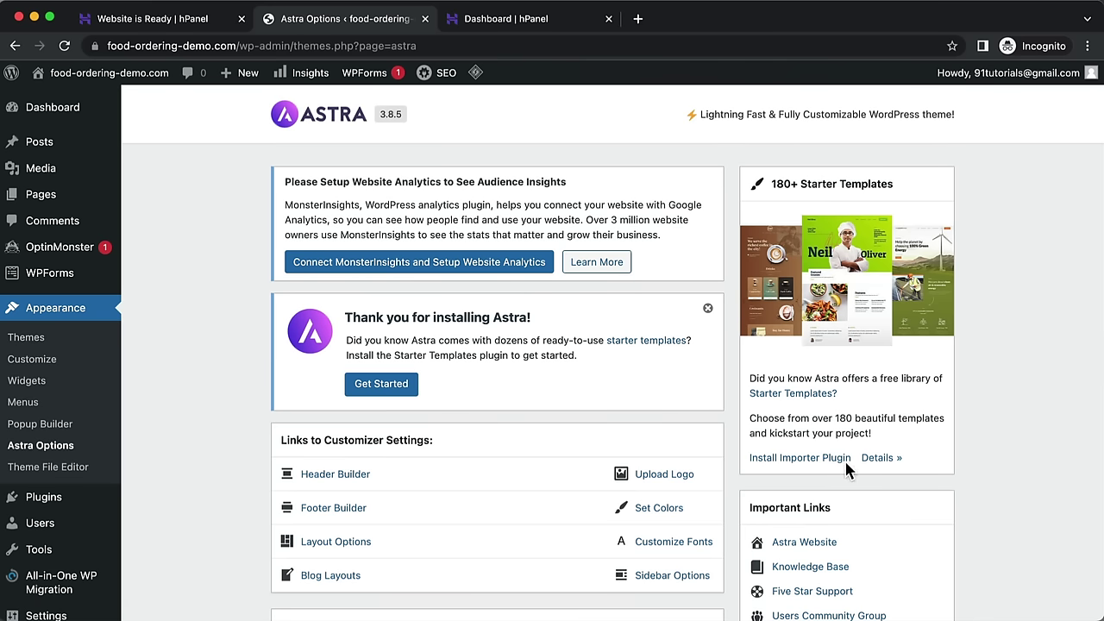
pyautogui.moveTo(346, 317); pyautogui.dragTo(539, 325)
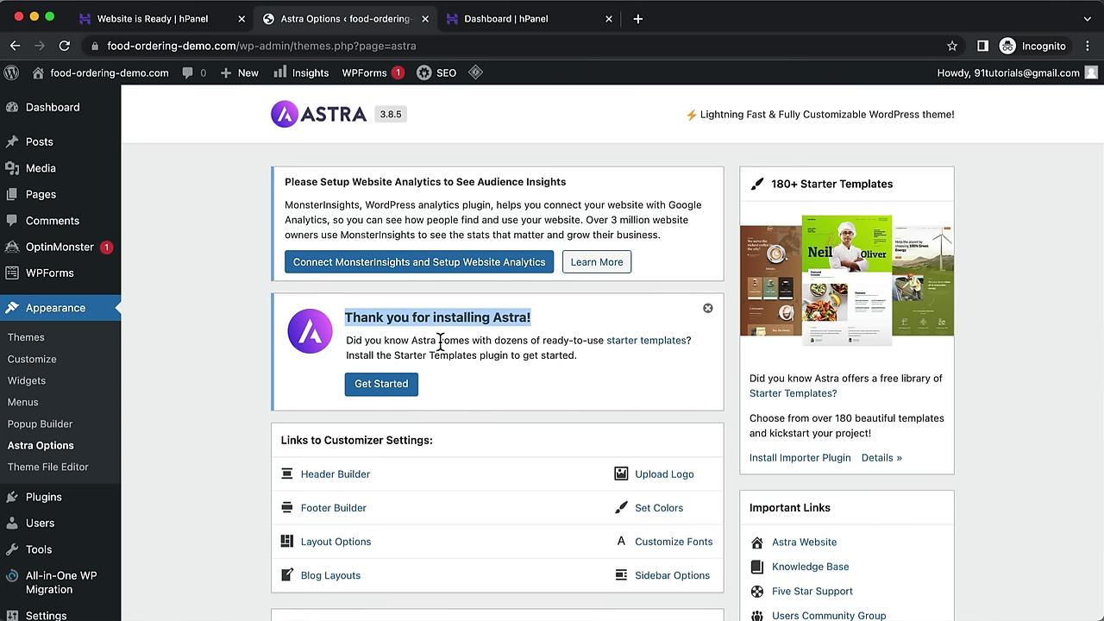
# Activate the Starter Templates plugin and proceed with Build Your Website Now
pyautogui.click(386, 395)
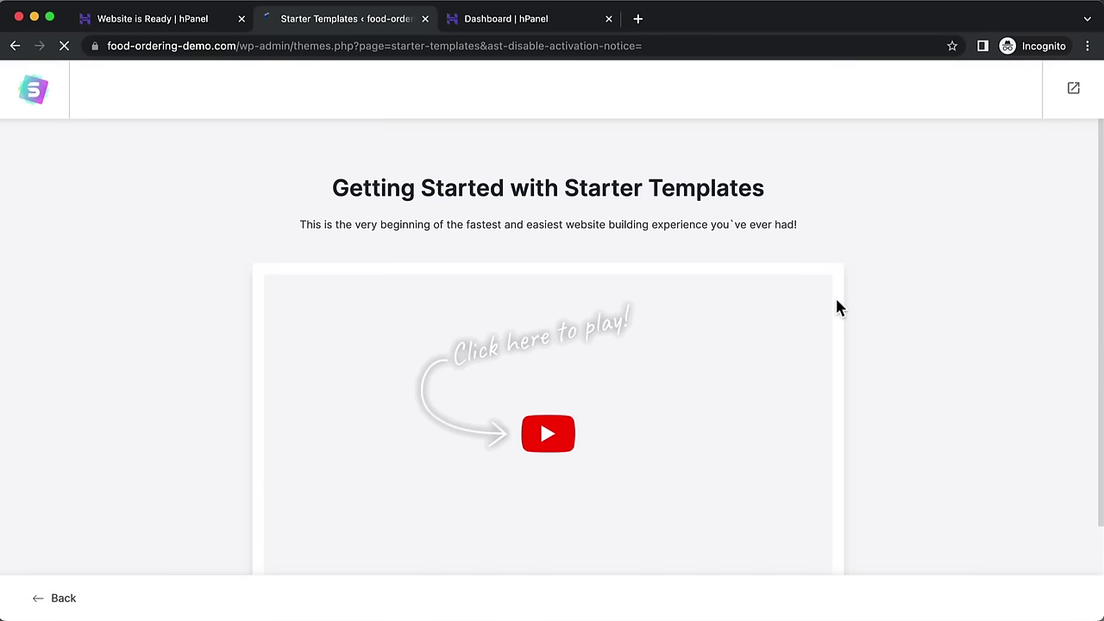
pyautogui.scroll(-2, 840, 302)
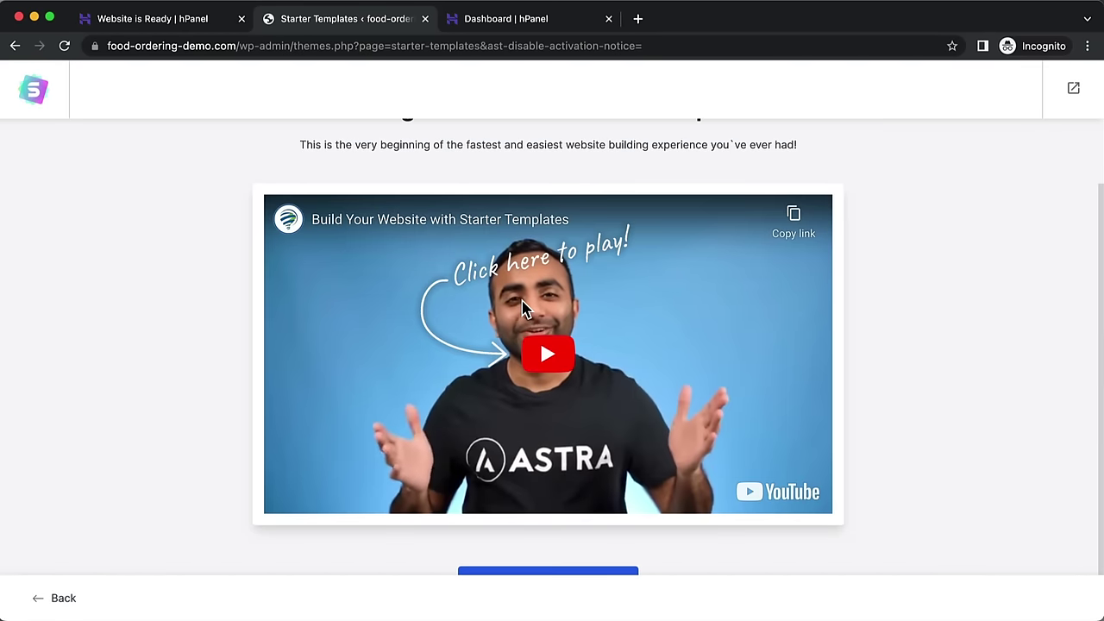
pyautogui.scroll(2, 524, 309)
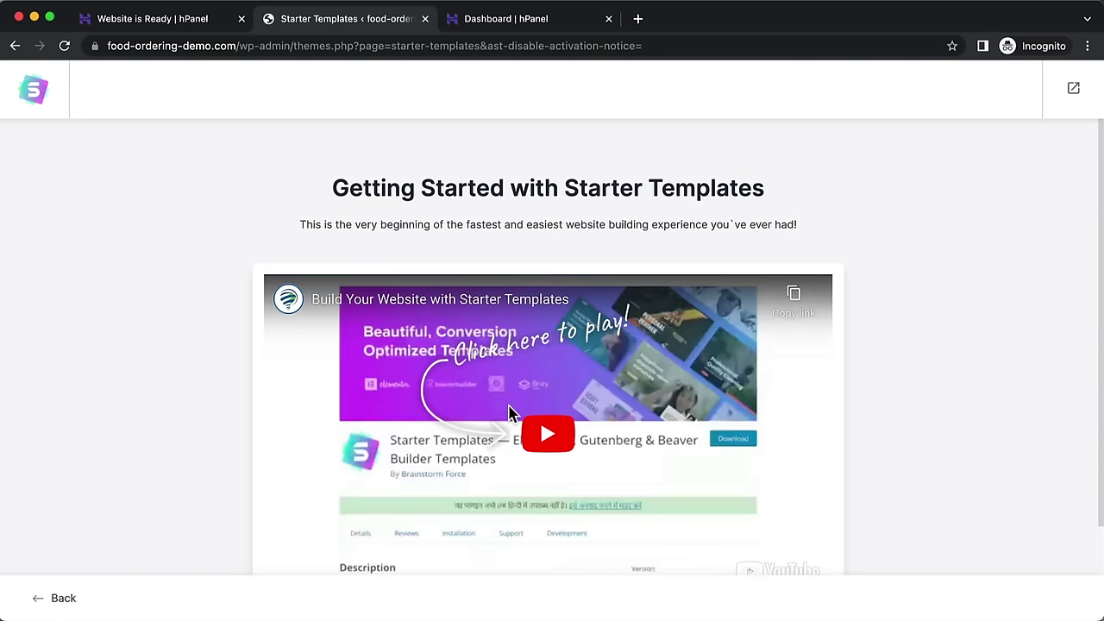
pyautogui.scroll(-3, 520, 376)
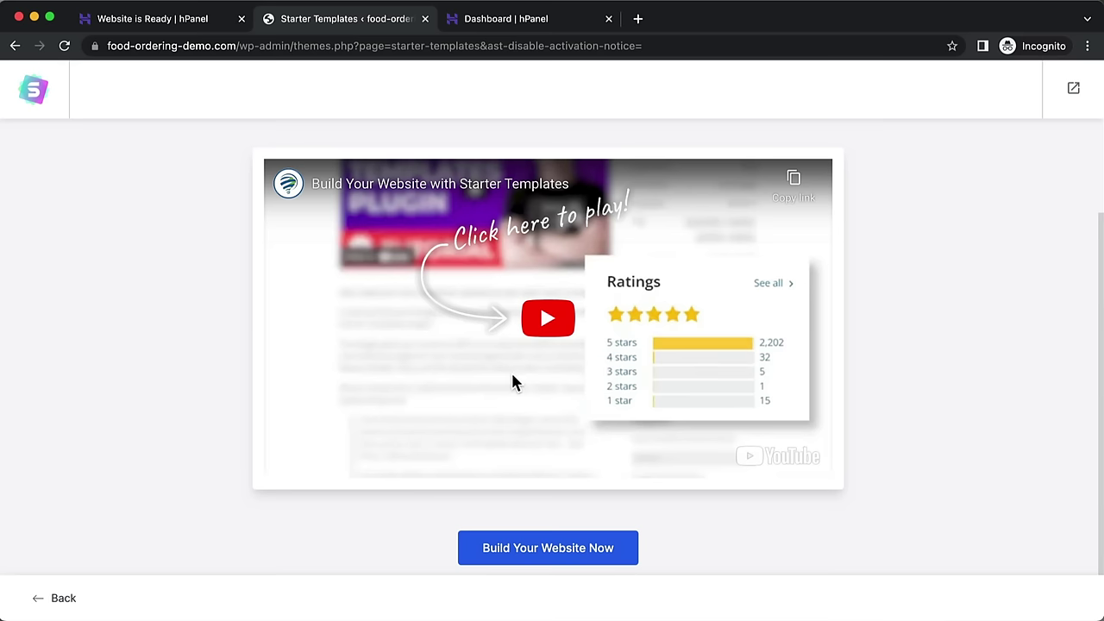
pyautogui.click(537, 550)
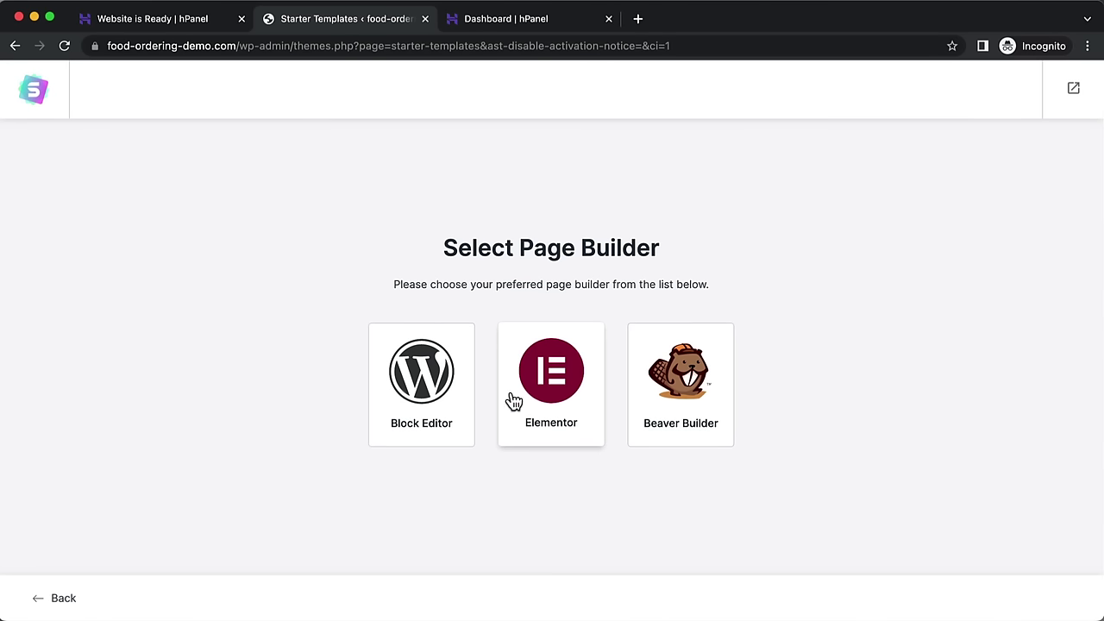
pyautogui.click(548, 371)
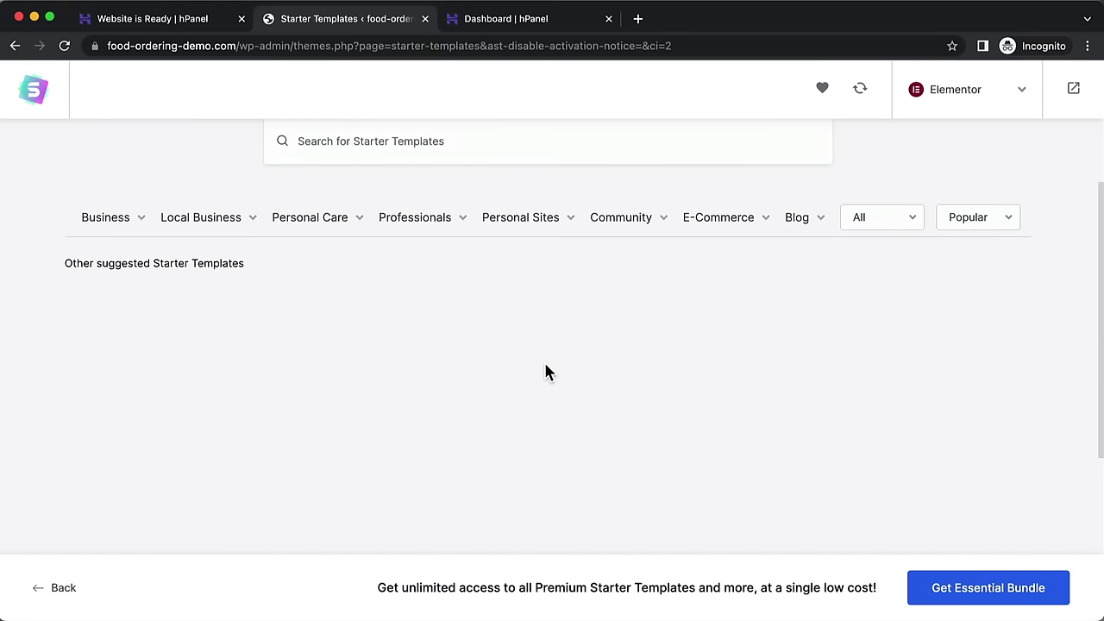
pyautogui.moveTo(207, 333)
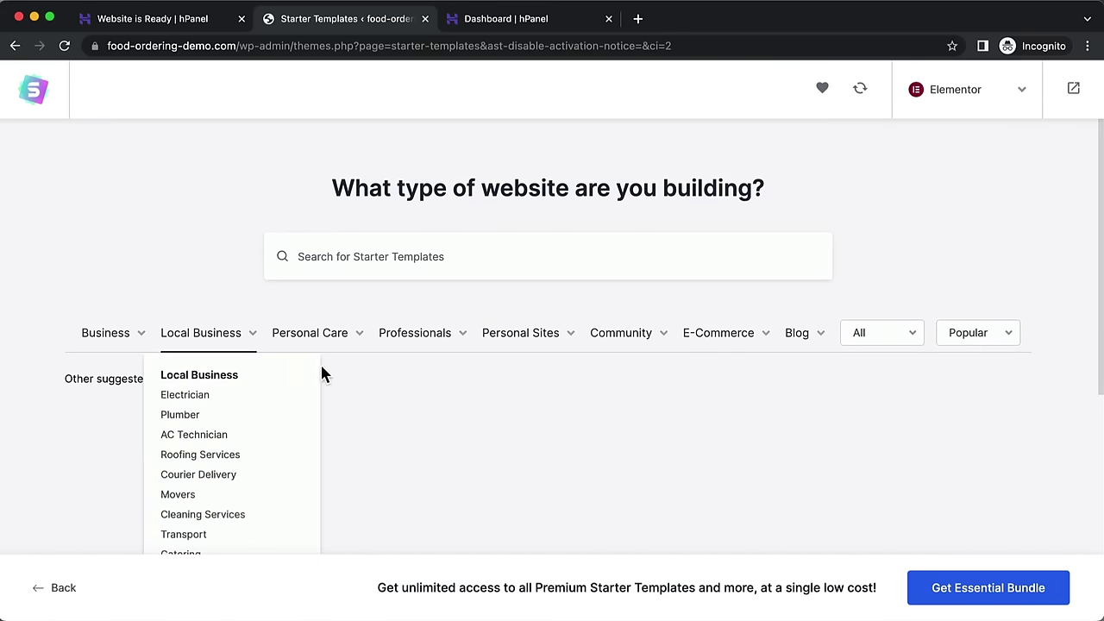
pyautogui.scroll(-3, 321, 373)
pyautogui.scroll(3, 316, 372)
pyautogui.moveTo(138, 354)
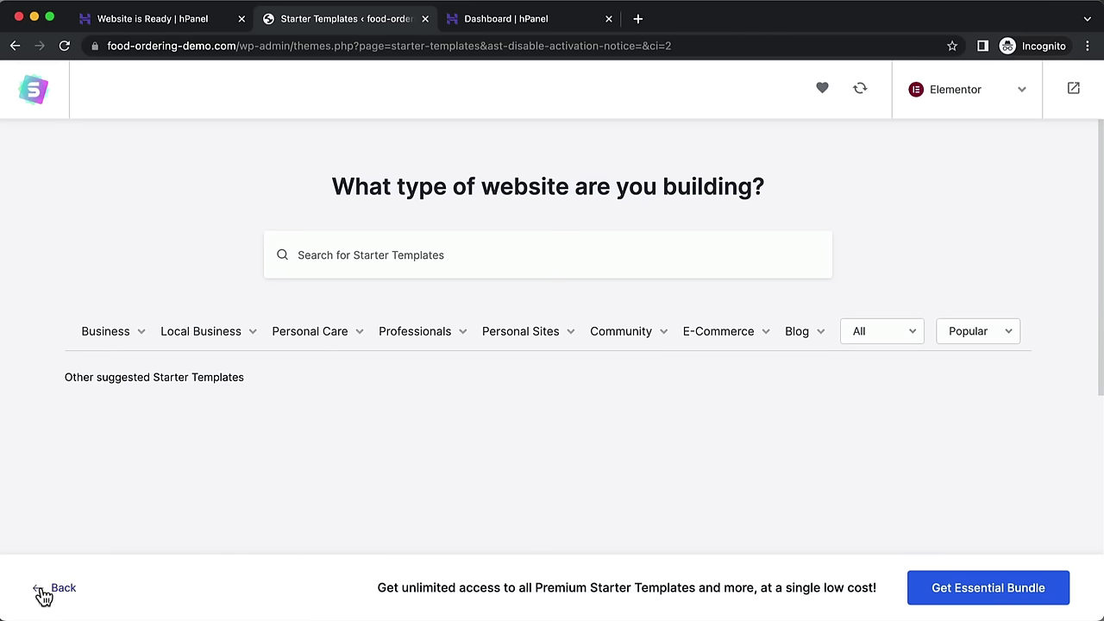
# Step back out of the empty template browser to the Dashboard
pyautogui.click(44, 595)
pyautogui.click(69, 606)
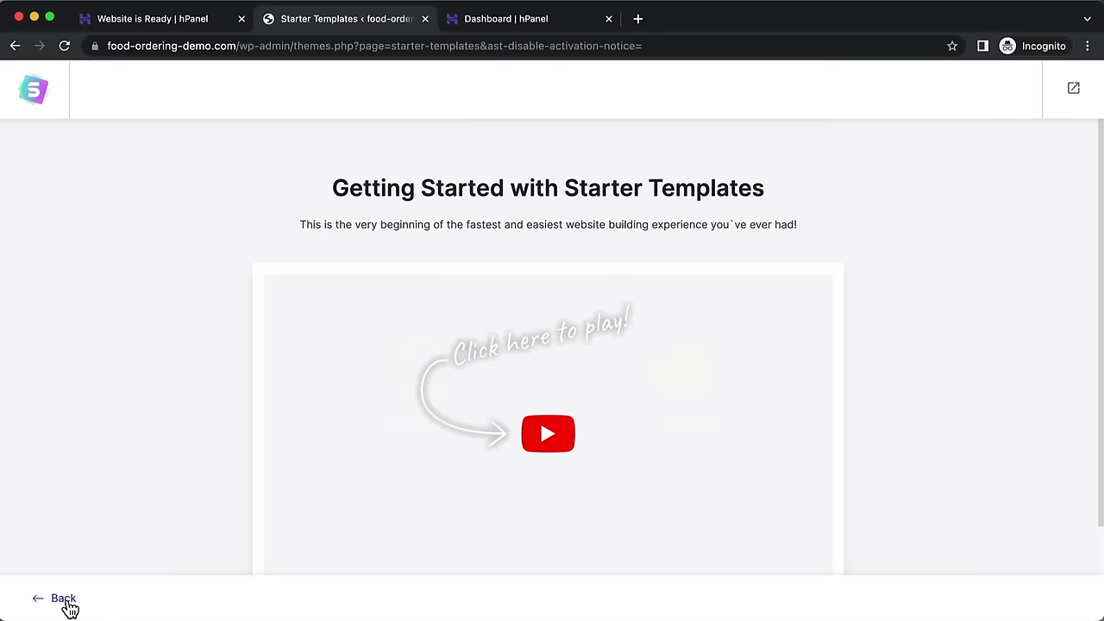
pyautogui.click(69, 607)
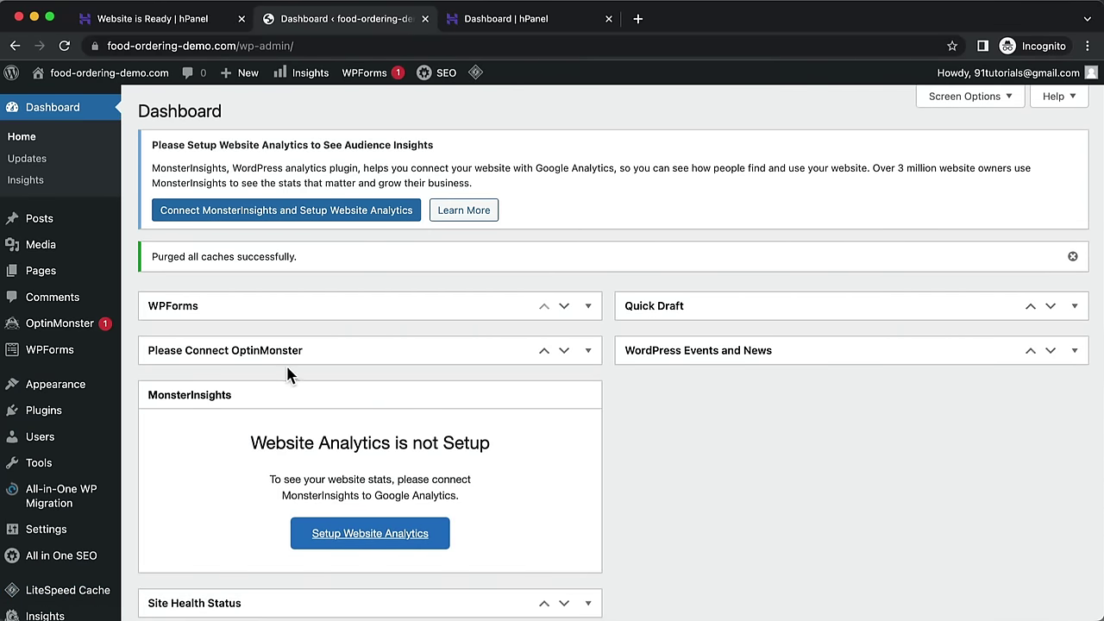
# Reopen Appearance > Starter Templates and scroll the loaded template gallery
pyautogui.moveTo(84, 394)
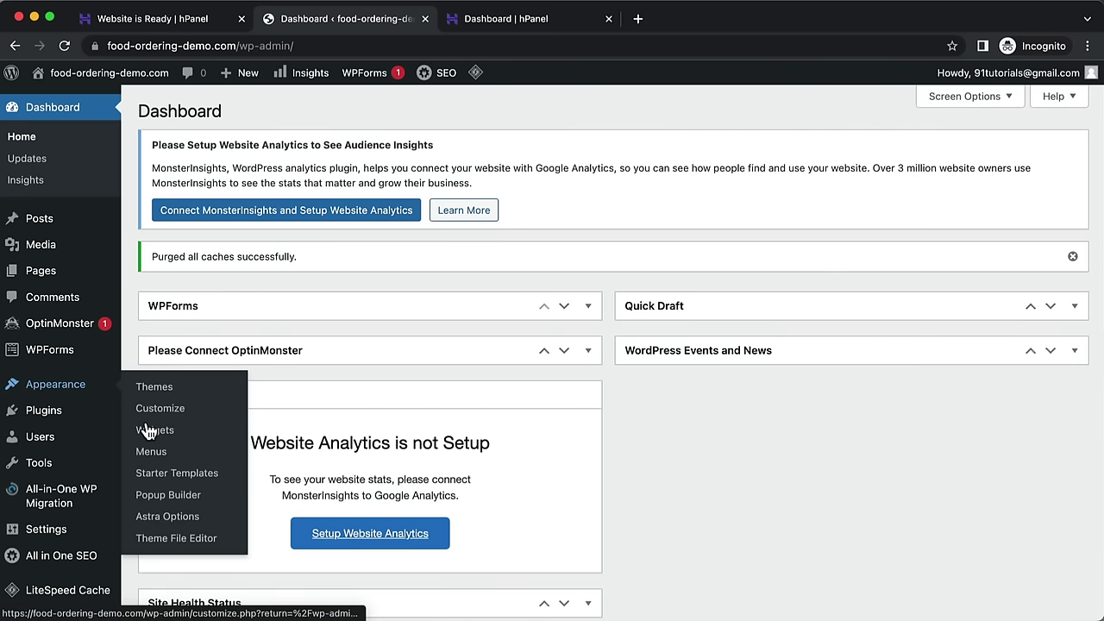
pyautogui.click(158, 481)
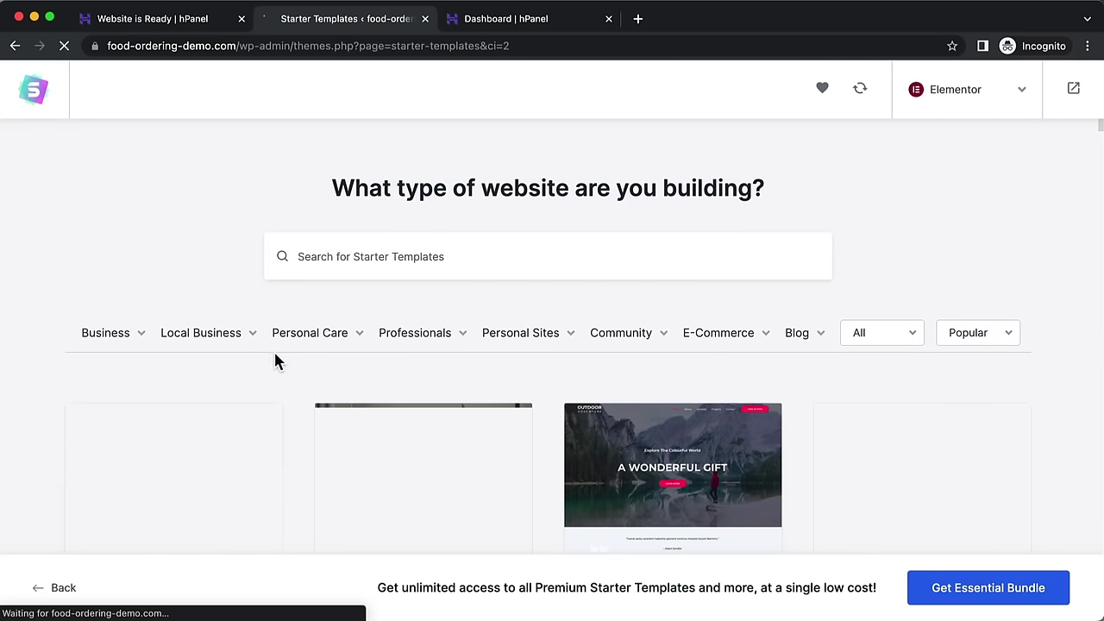
pyautogui.scroll(-3, 569, 290)
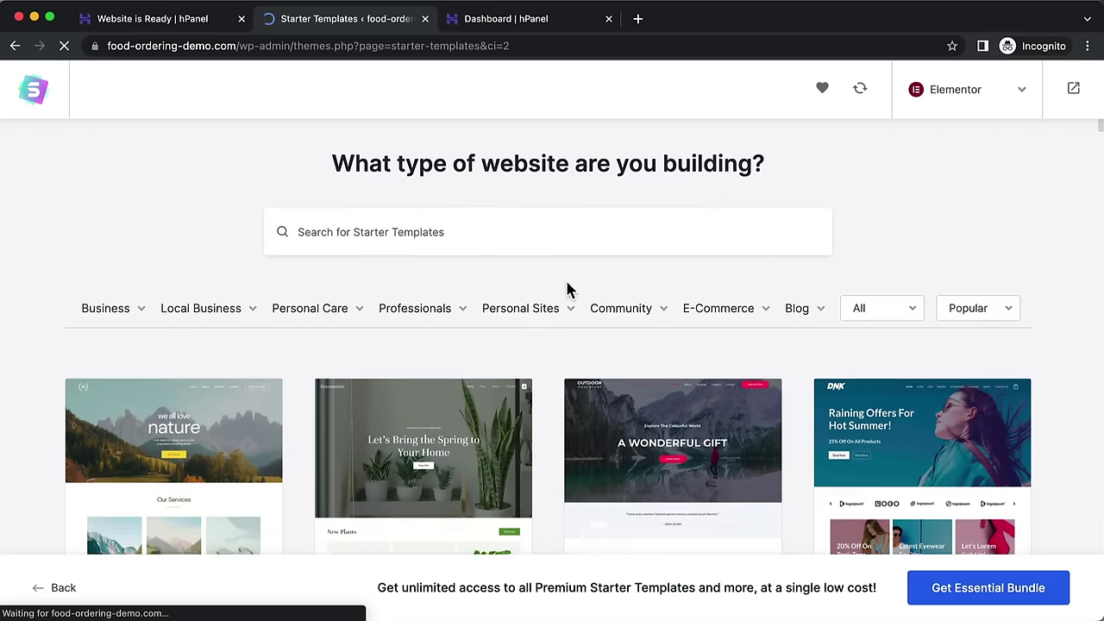
pyautogui.scroll(-4, 568, 291)
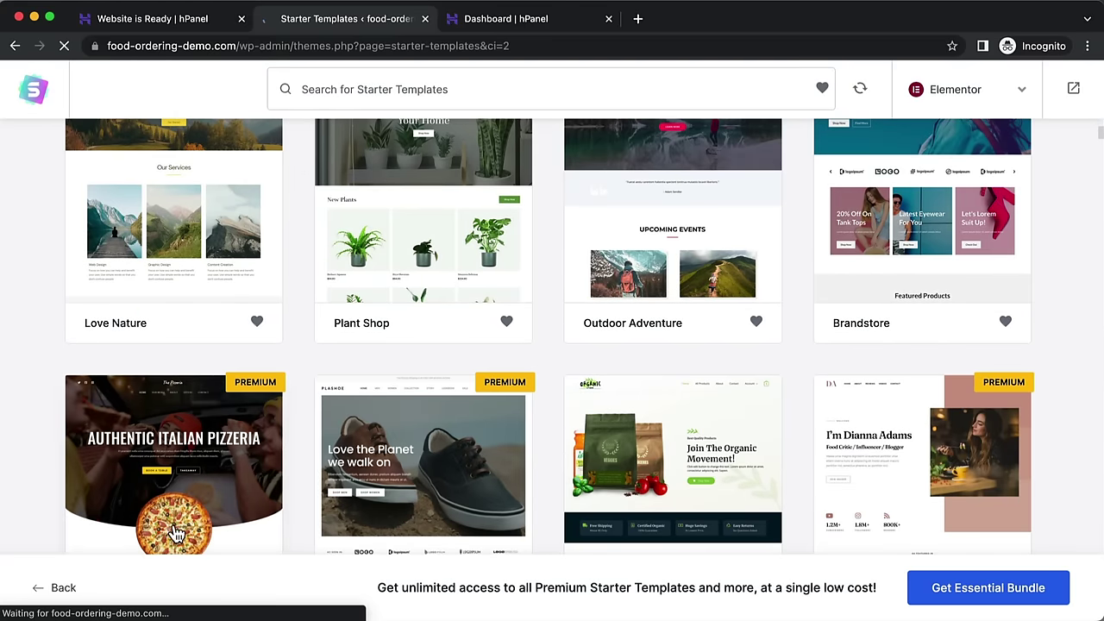
pyautogui.scroll(5, 102, 544)
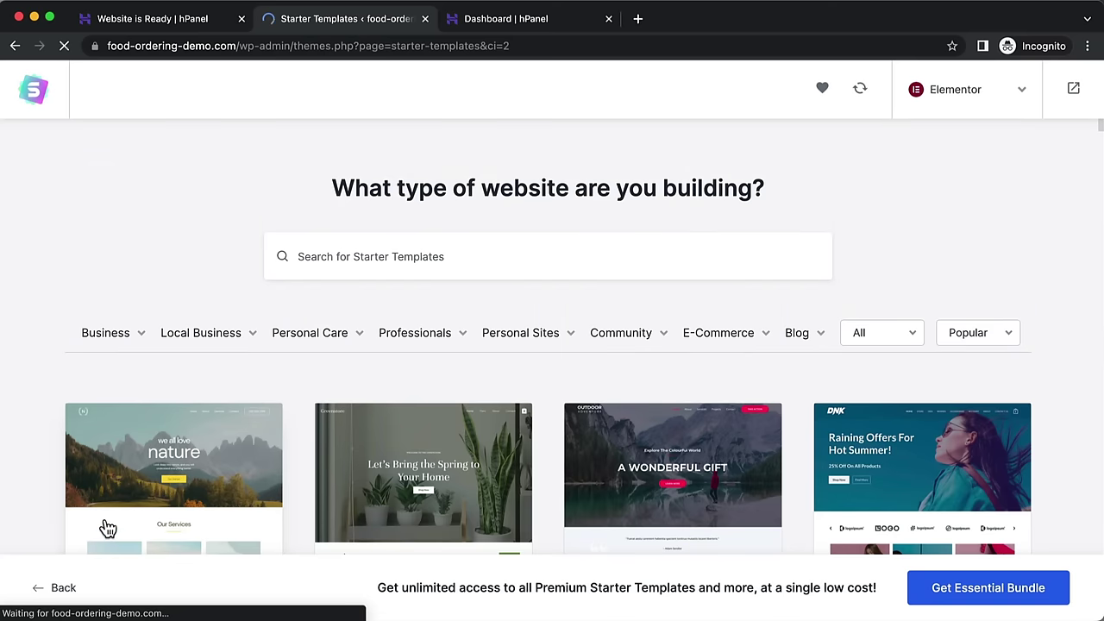
pyautogui.scroll(-2, 77, 554)
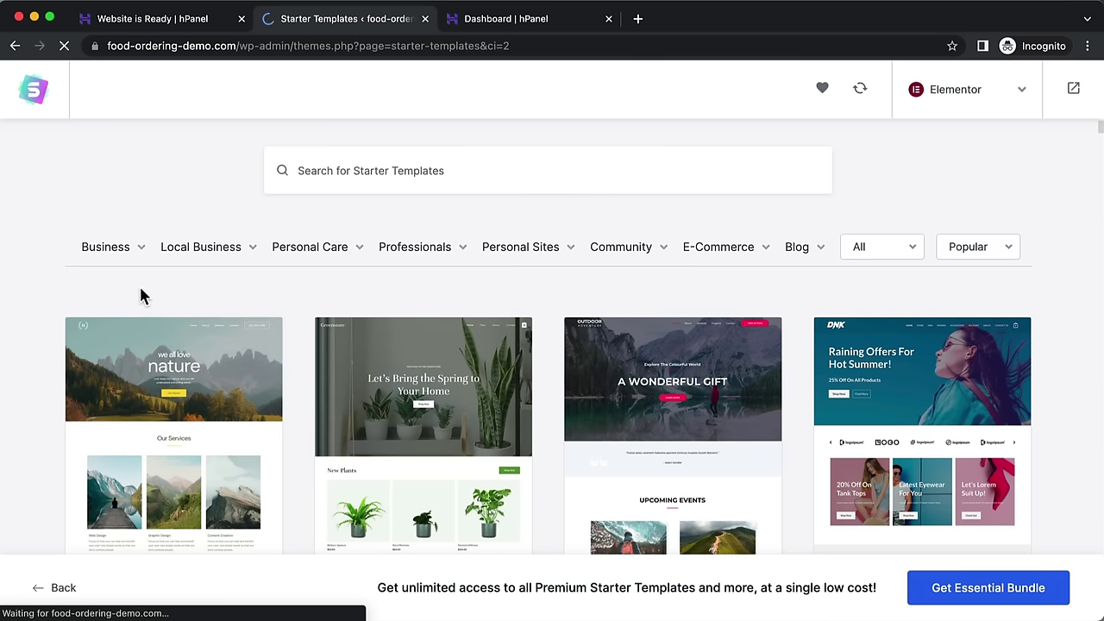
pyautogui.moveTo(115, 270)
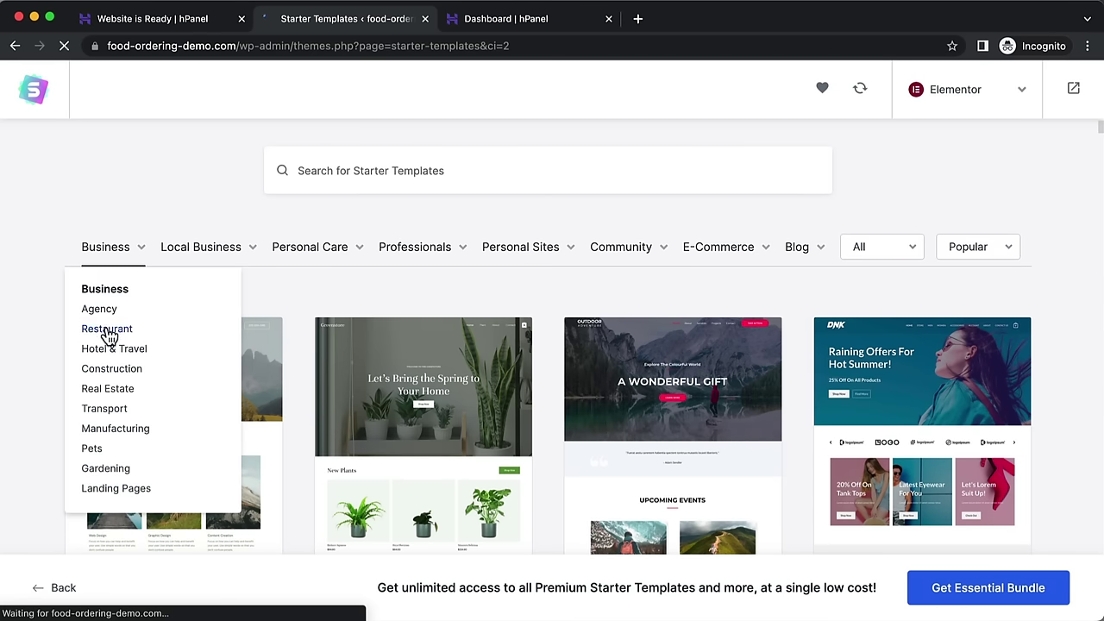
# Filter the starter templates to Restaurant, browse the results and pick Deli Restaurant
pyautogui.click(108, 334)
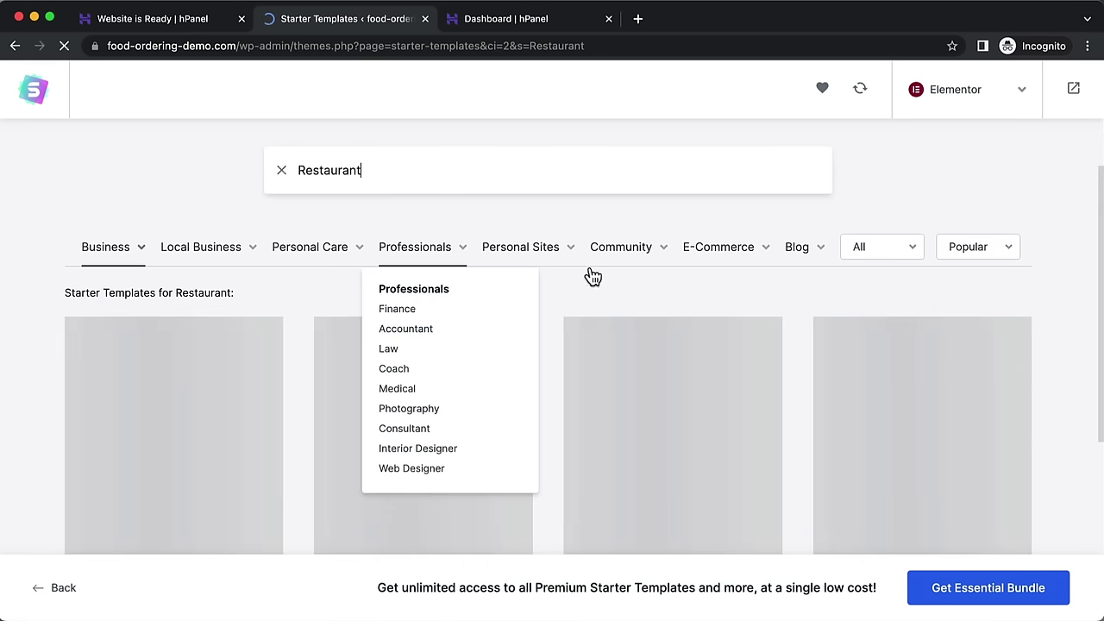
pyautogui.moveTo(622, 284)
pyautogui.scroll(-3, 732, 293)
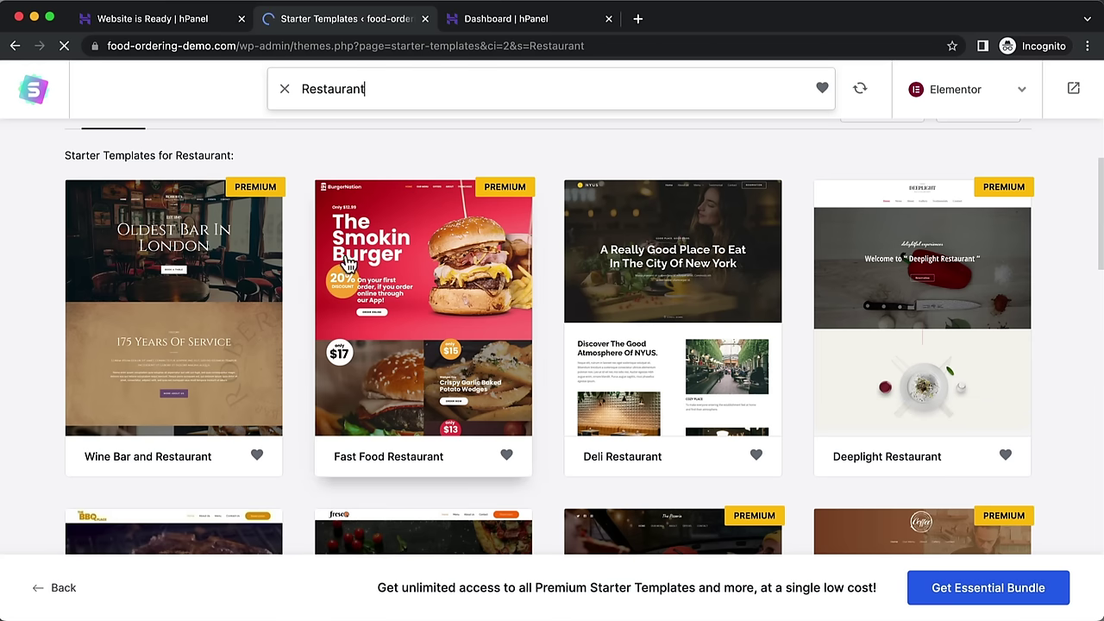
pyautogui.scroll(-2, 587, 301)
pyautogui.scroll(-3, 584, 298)
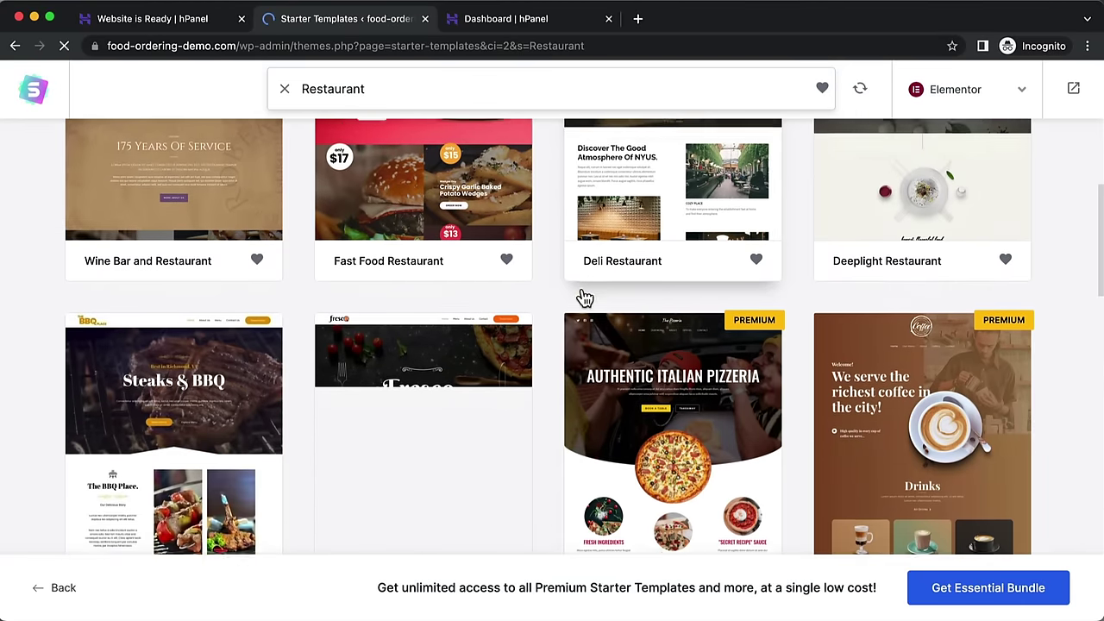
pyautogui.scroll(-3, 575, 296)
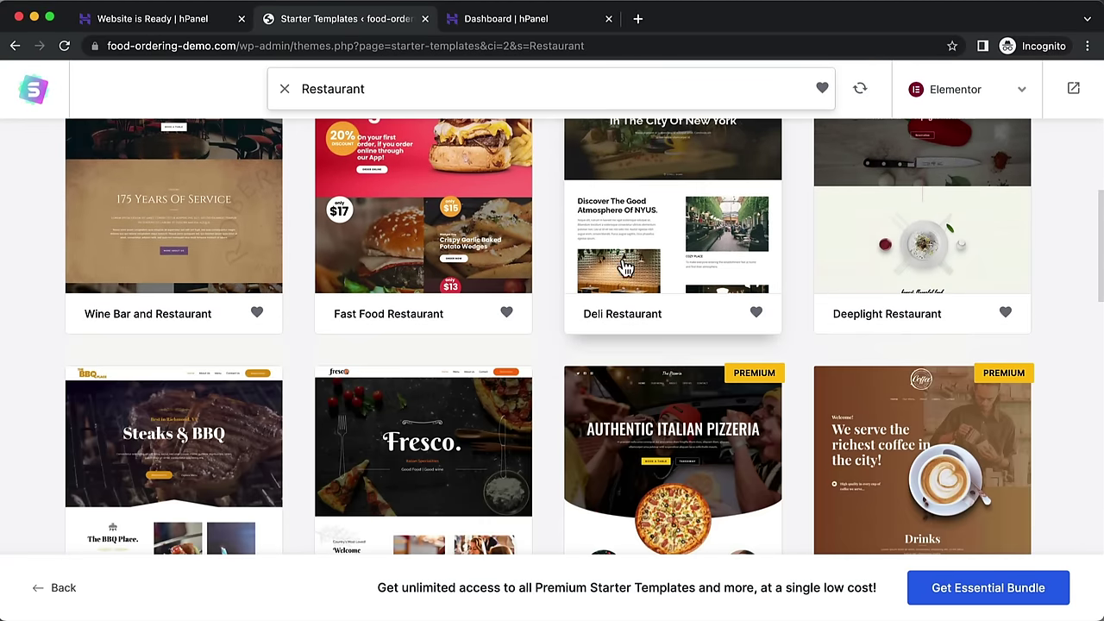
pyautogui.scroll(-3, 672, 245)
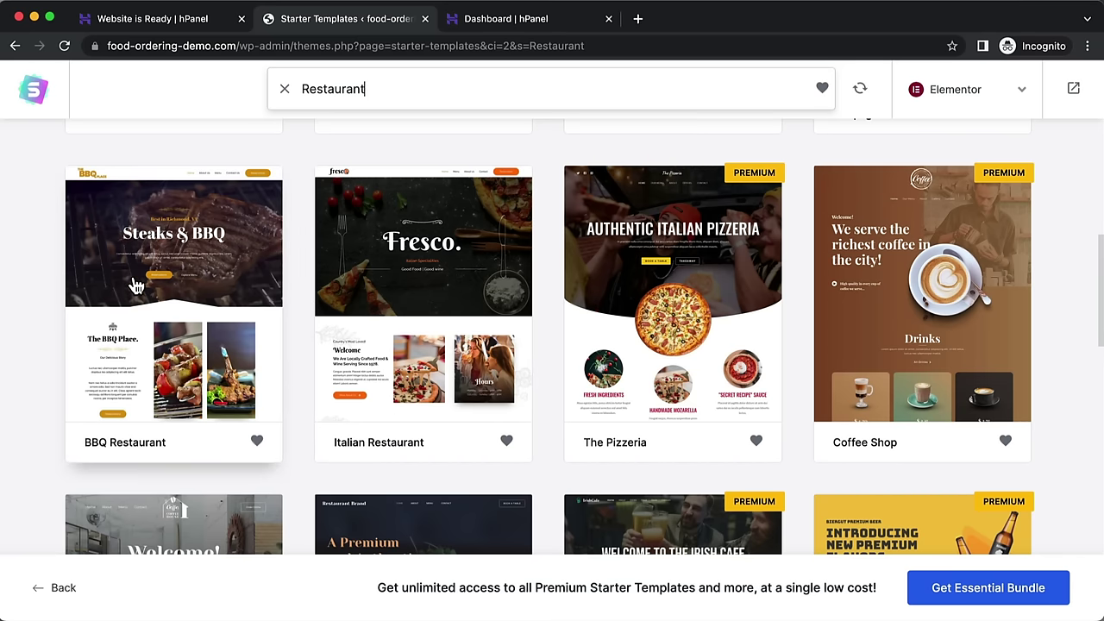
pyautogui.scroll(4, 420, 290)
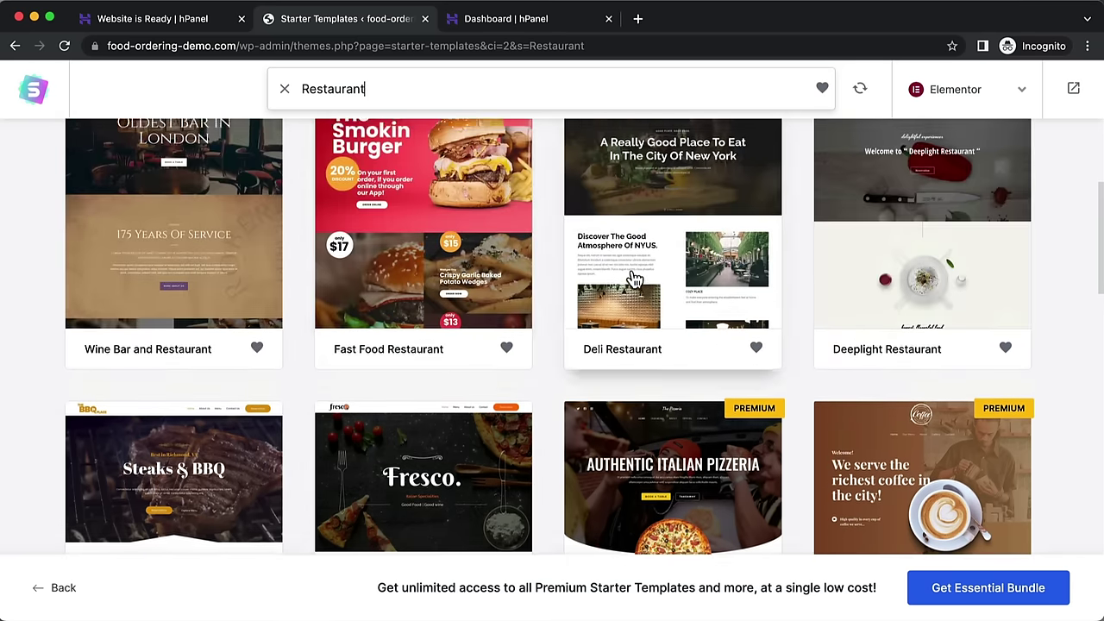
pyautogui.scroll(2, 688, 299)
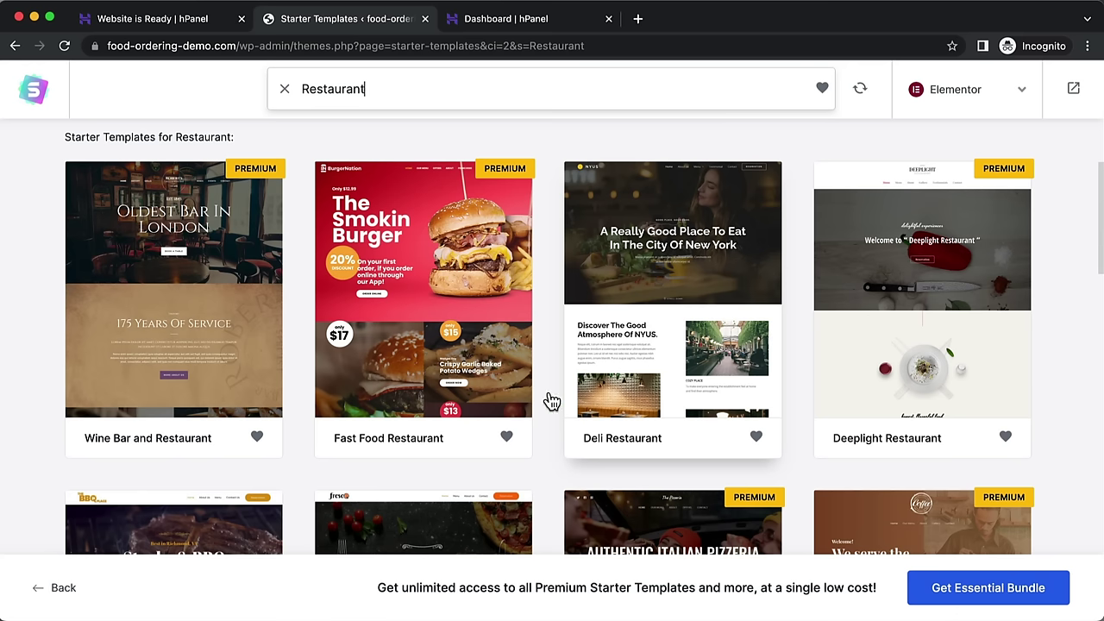
pyautogui.click(652, 306)
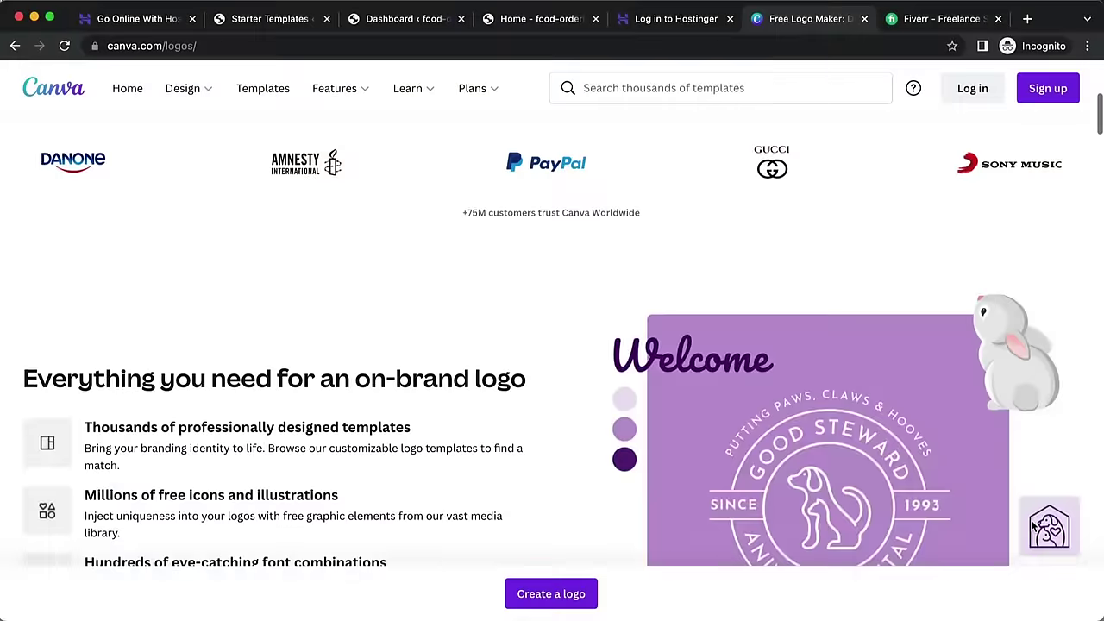
# Scroll through Canva's logo maker page, then switch to Fiverr and browse its homepage
pyautogui.scroll(-5, 1033, 524)
pyautogui.scroll(-15, 1033, 523)
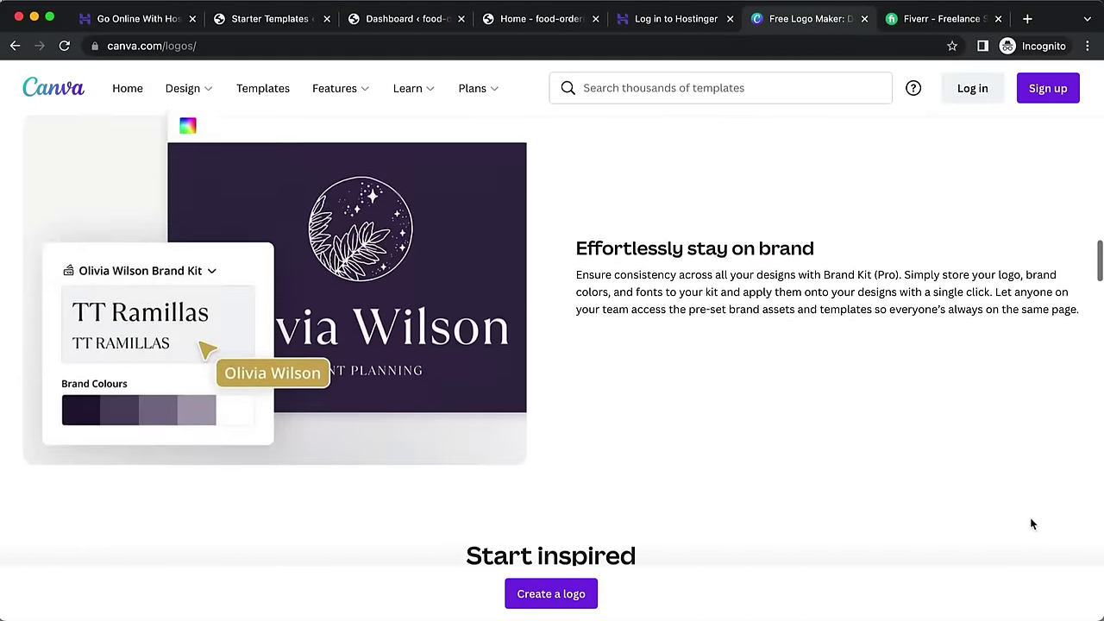
pyautogui.scroll(-3, 1032, 523)
pyautogui.click(959, 20)
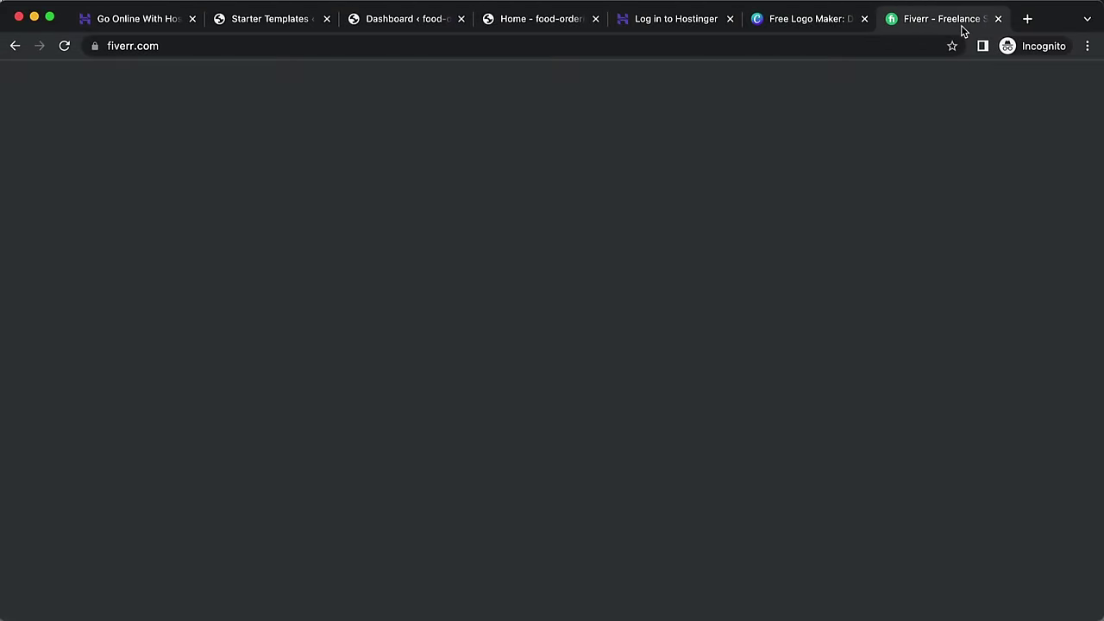
pyautogui.scroll(-6, 987, 179)
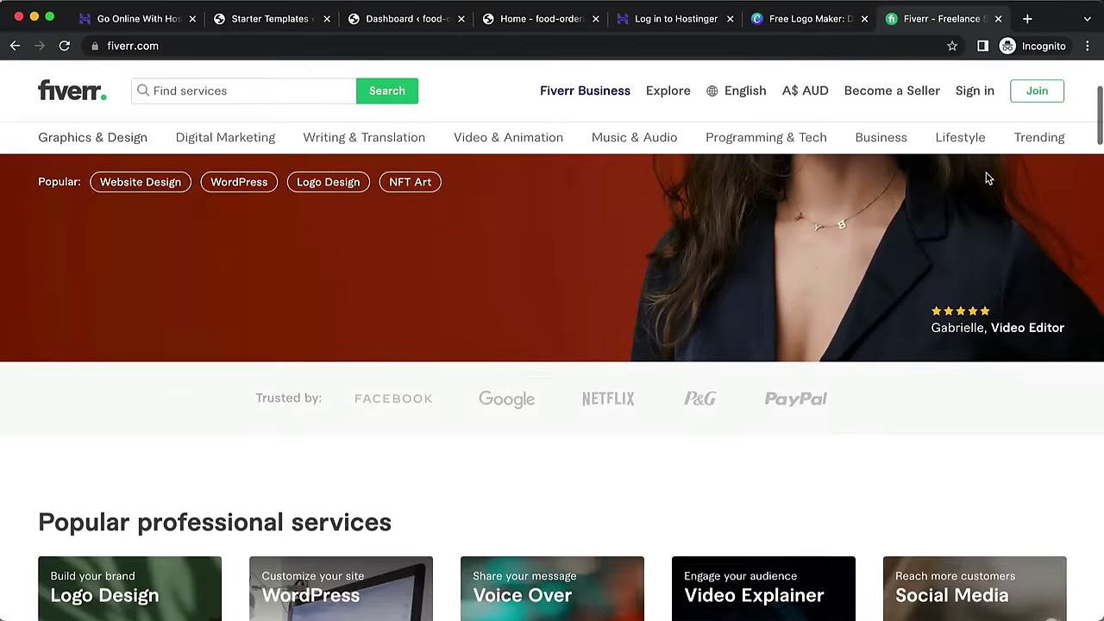
pyautogui.scroll(-5, 988, 179)
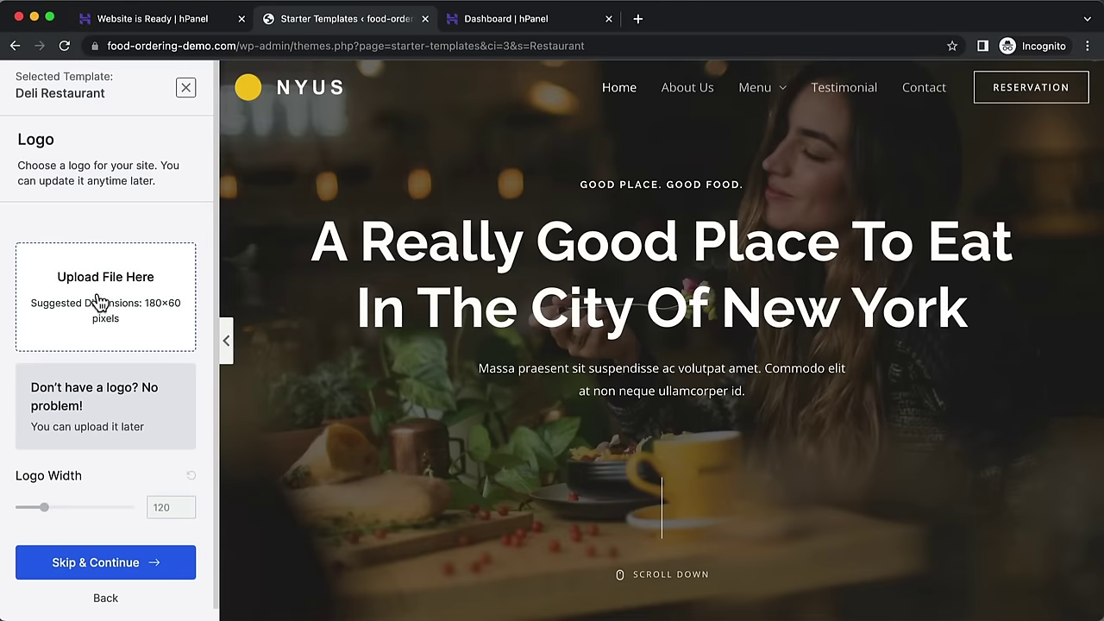
# Start a logo upload and browse to the Food Ordering Demo 2022 > LOGO folder
pyautogui.click(99, 300)
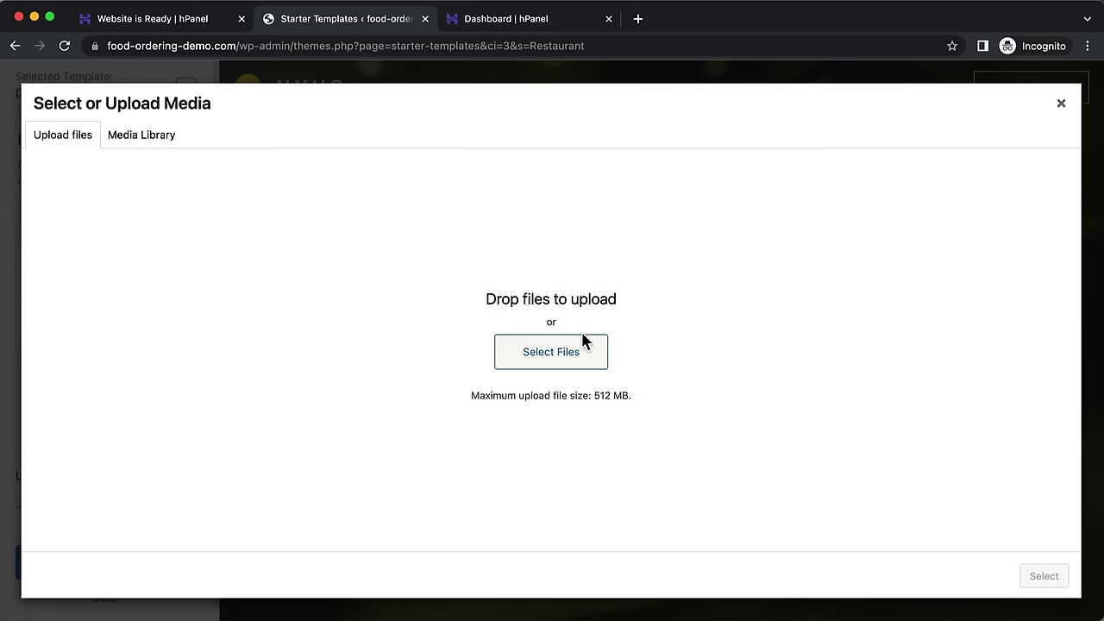
pyautogui.click(569, 354)
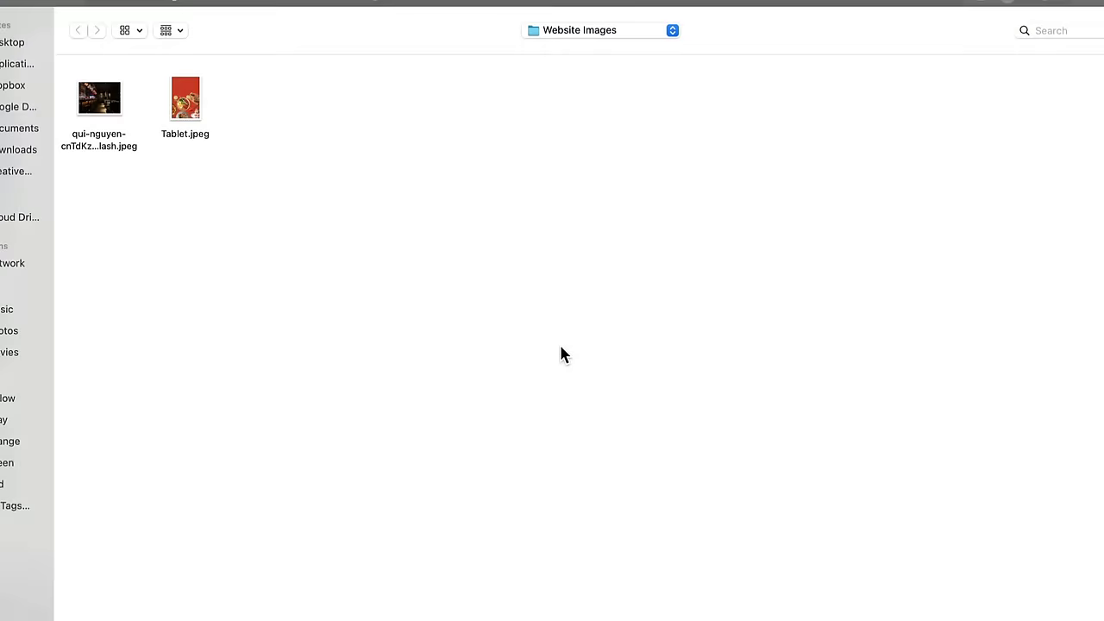
pyautogui.click(577, 30)
pyautogui.click(608, 50)
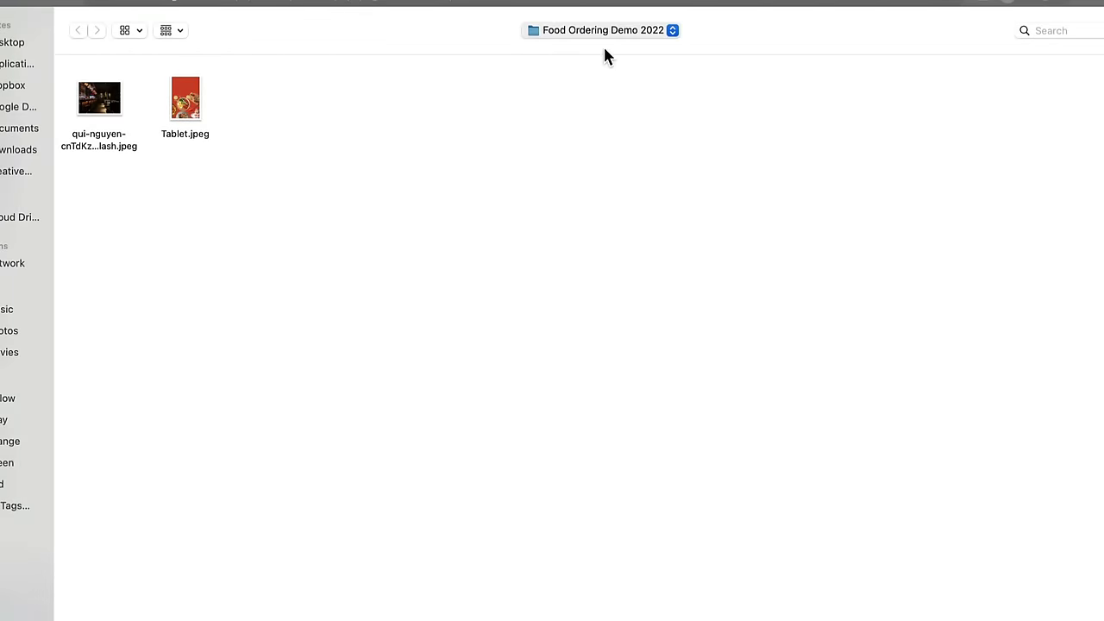
pyautogui.doubleClick(279, 100)
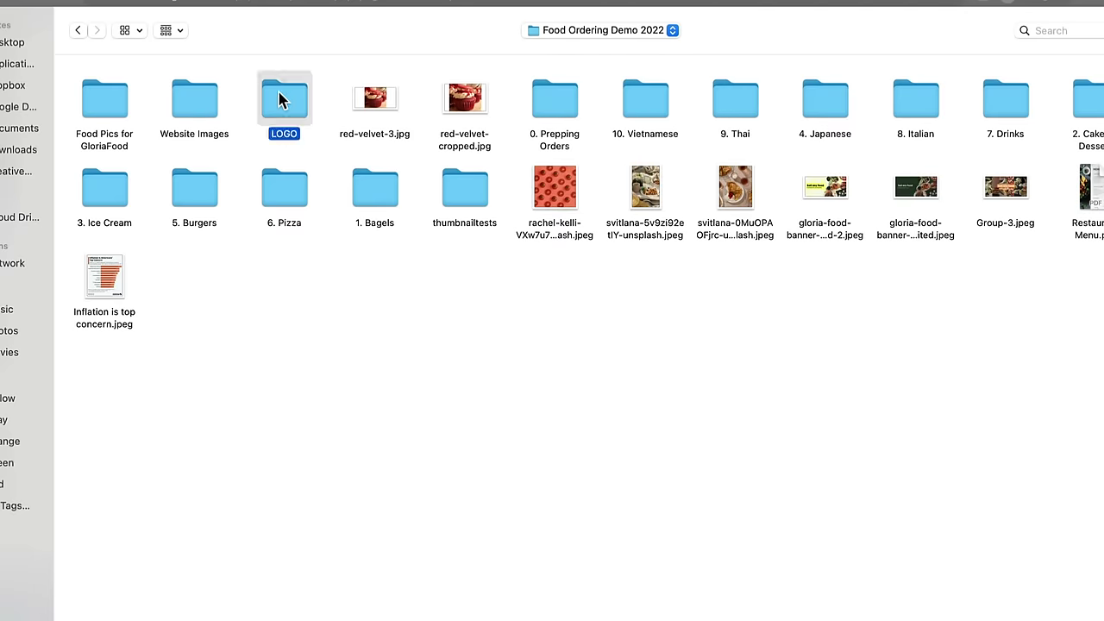
# Upload Logo - Dark.png and Logo - Light.png, and select Logo - Light as the site logo
pyautogui.moveTo(384, 153); pyautogui.dragTo(266, 104)
pyautogui.click(276, 173)
pyautogui.click(245, 95)
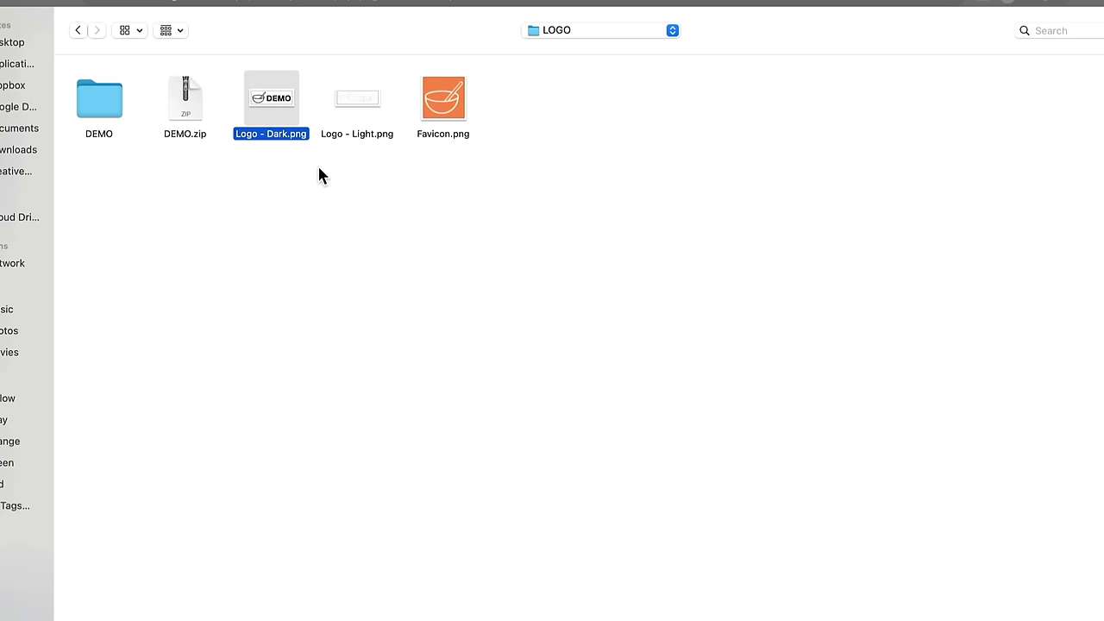
pyautogui.click(357, 110)
pyautogui.click(368, 164)
pyautogui.moveTo(368, 165); pyautogui.dragTo(250, 97)
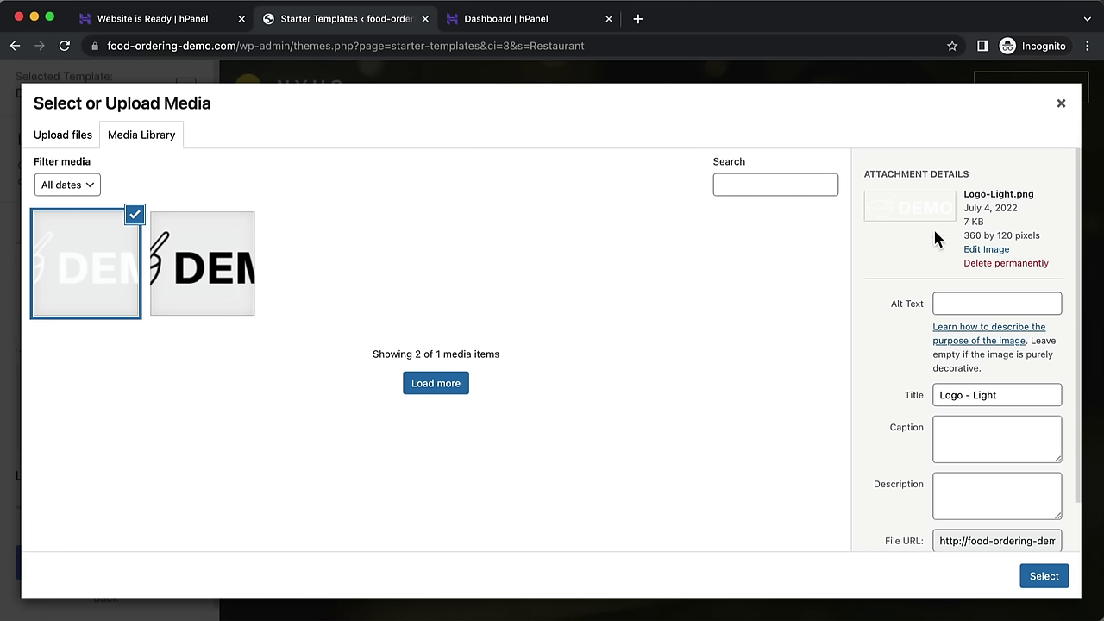
pyautogui.click(1043, 577)
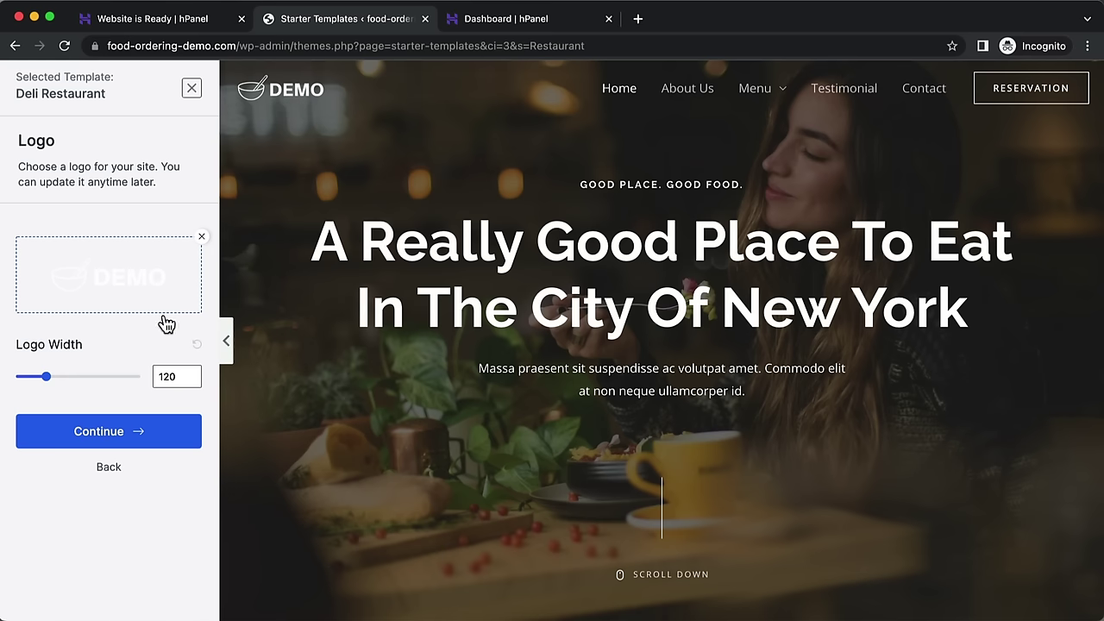
# Go to the Colors & Fonts step and preview the pink colour palette
pyautogui.click(99, 432)
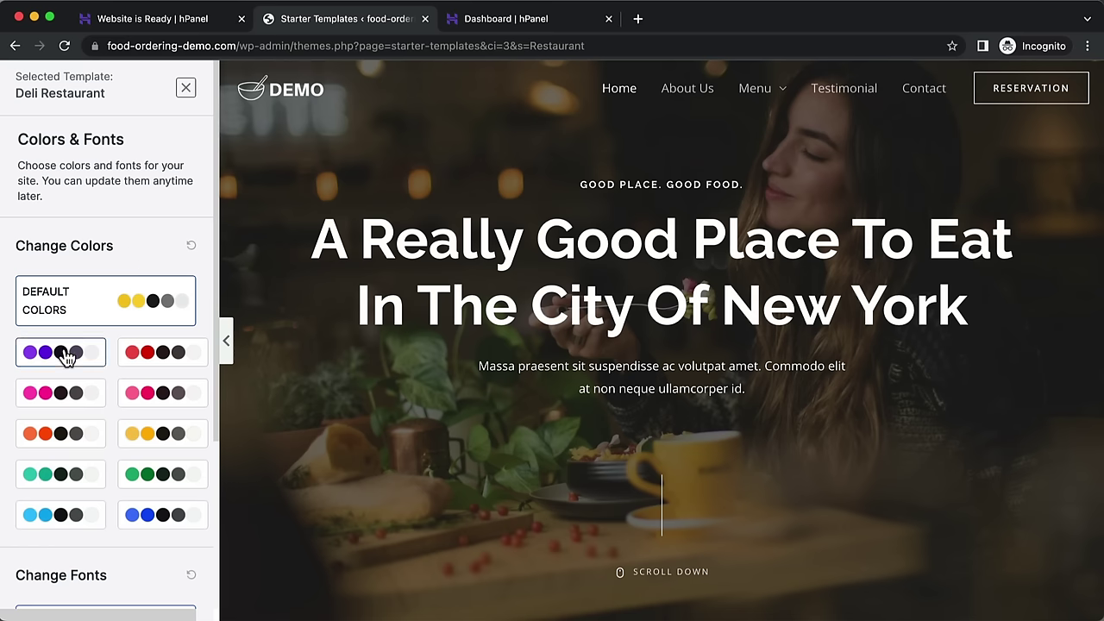
pyautogui.scroll(-10, 552, 315)
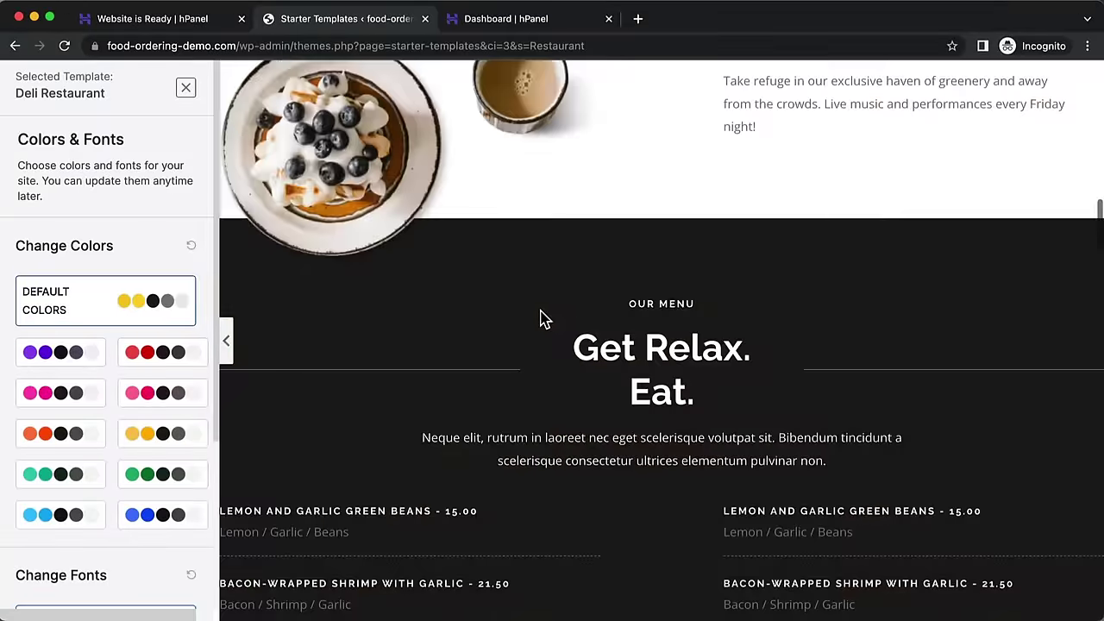
pyautogui.scroll(-10, 541, 318)
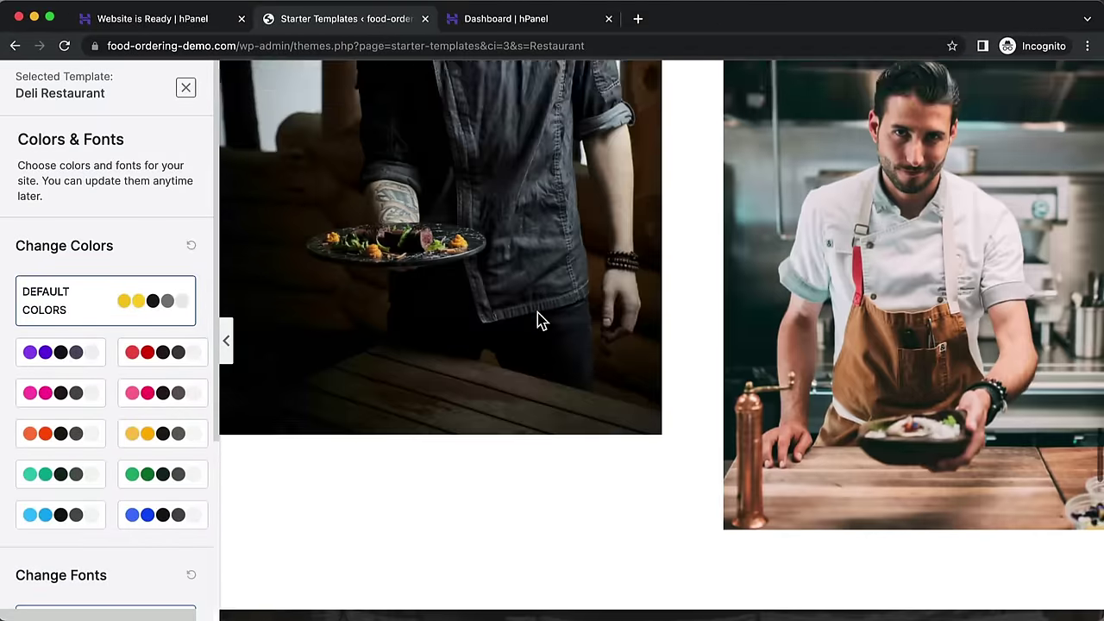
pyautogui.scroll(-10, 536, 321)
pyautogui.scroll(8, 535, 321)
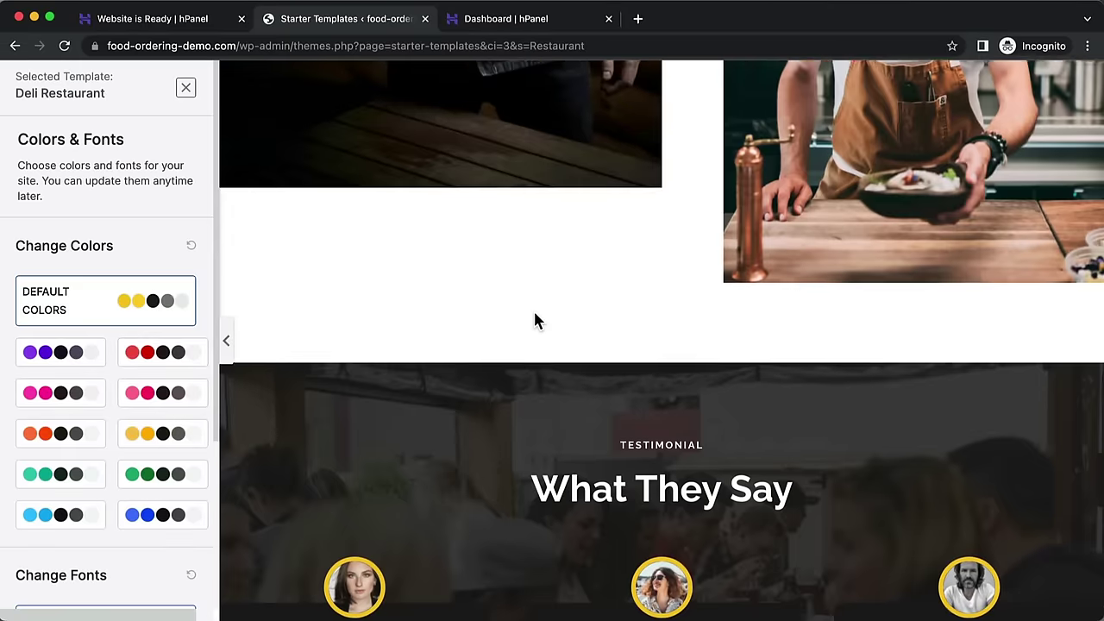
pyautogui.scroll(1, 535, 321)
pyautogui.scroll(-8, 535, 321)
pyautogui.scroll(4, 534, 321)
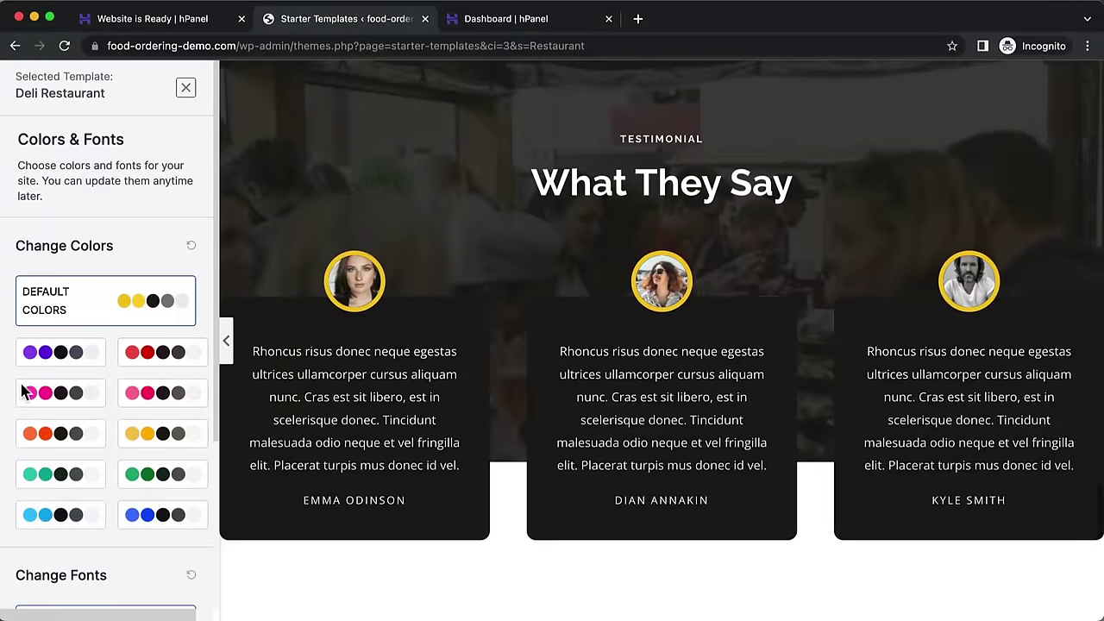
pyautogui.click(61, 393)
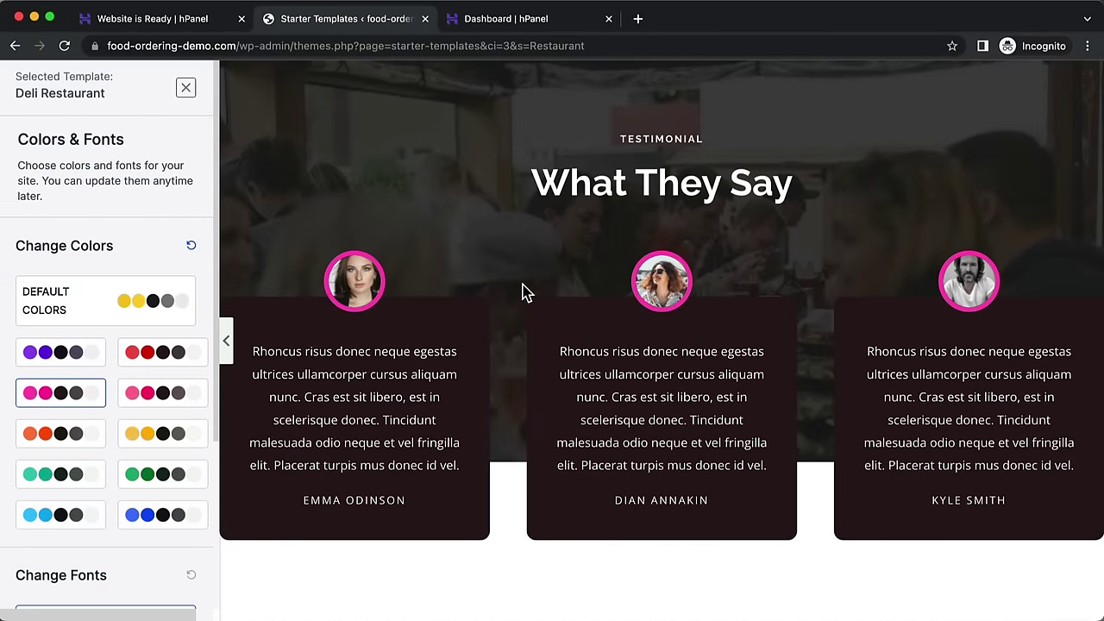
pyautogui.scroll(10, 557, 293)
pyautogui.scroll(6, 557, 293)
pyautogui.scroll(-6, 557, 295)
pyautogui.scroll(4, 581, 293)
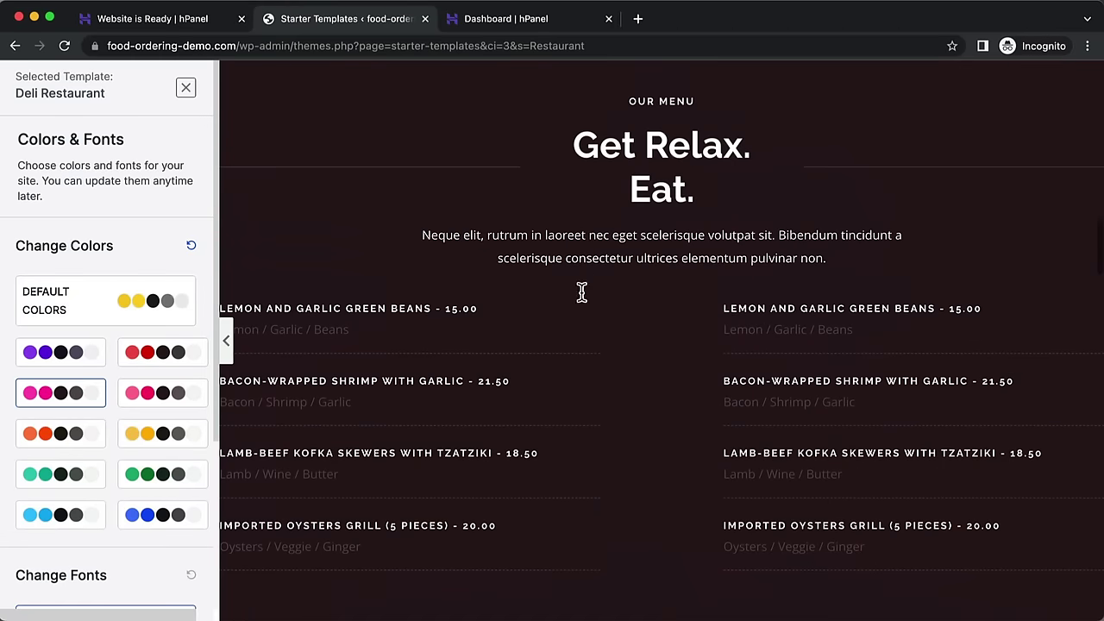
# Try the yellow, light-blue and blue palettes, then apply the orange colour scheme
pyautogui.click(151, 435)
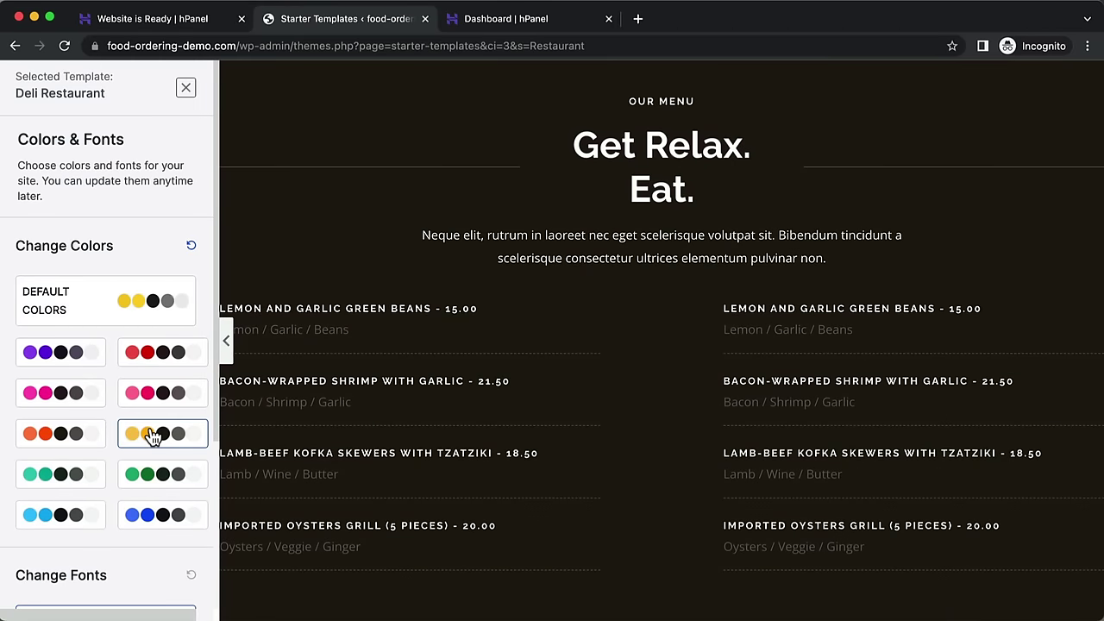
pyautogui.scroll(-1, 202, 414)
pyautogui.click(50, 455)
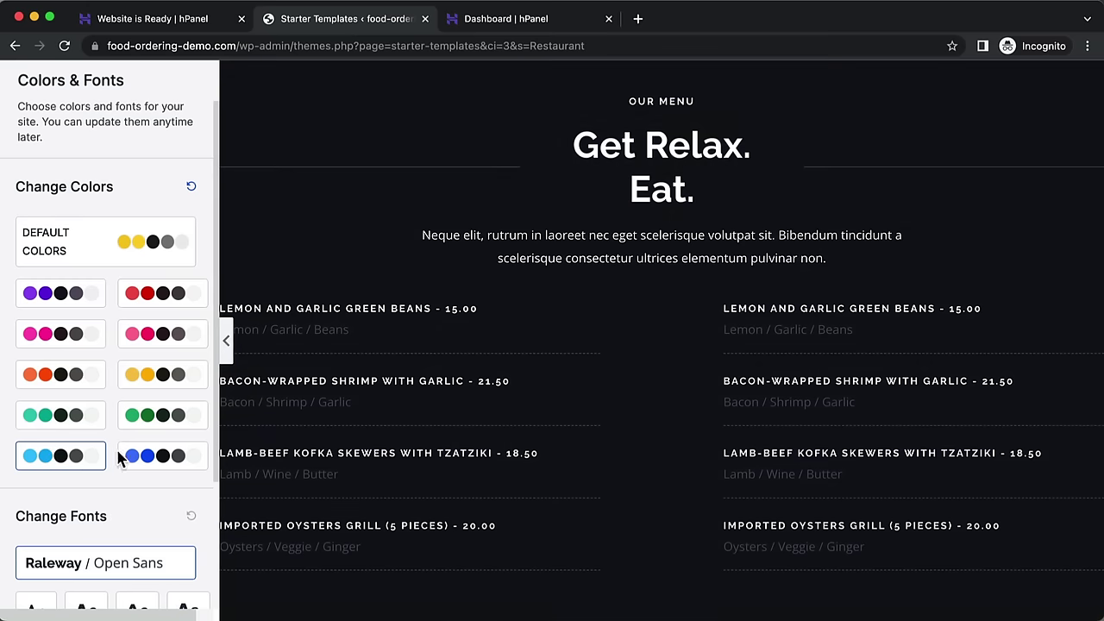
pyautogui.click(148, 457)
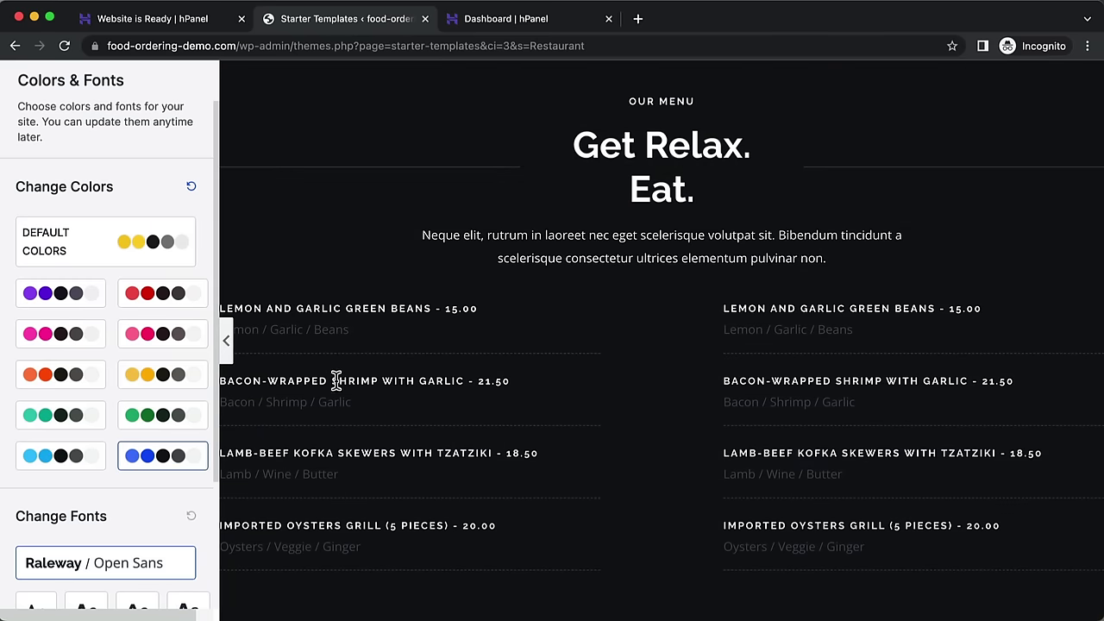
pyautogui.scroll(4, 621, 316)
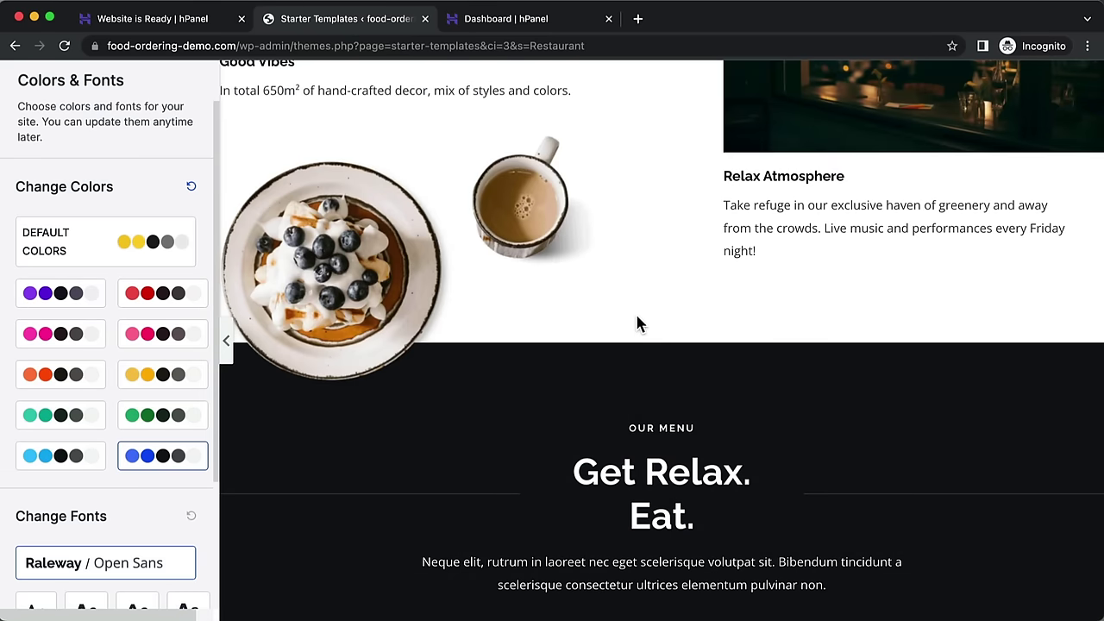
pyautogui.click(51, 378)
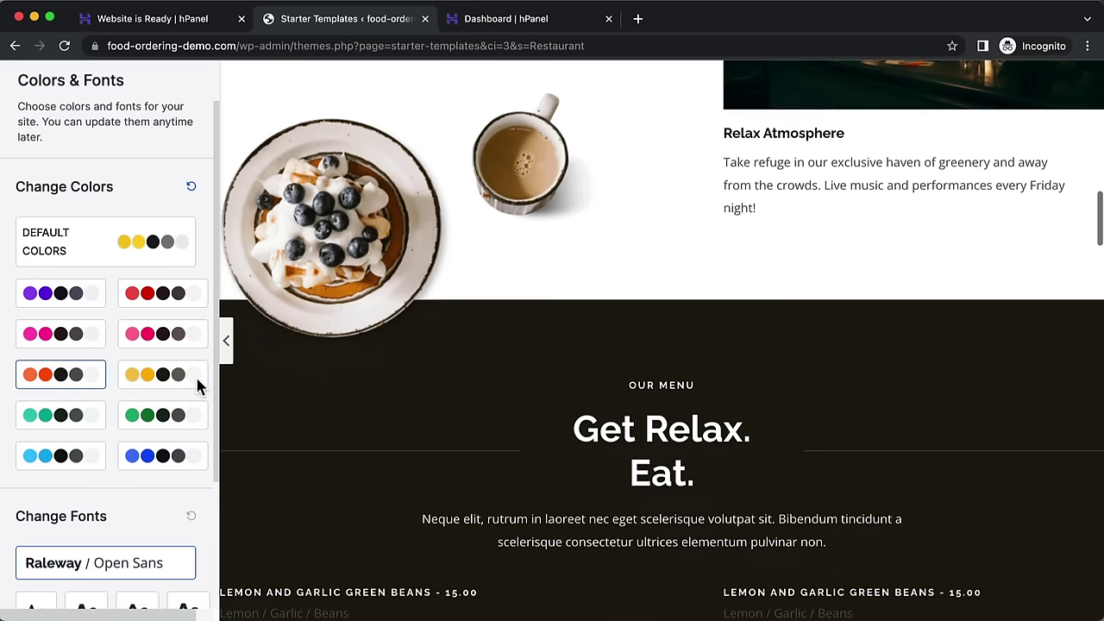
# Preview the Playfair Display / Source Sans Pro fonts, then reselect Raleway / Open Sans
pyautogui.scroll(-4, 145, 400)
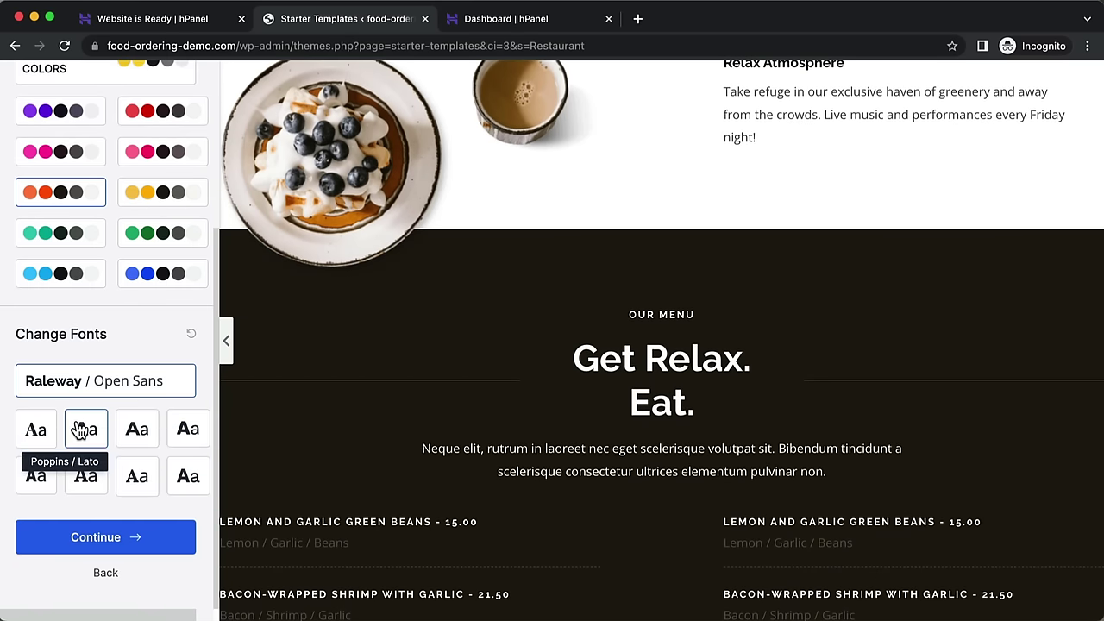
pyautogui.scroll(-2, 407, 442)
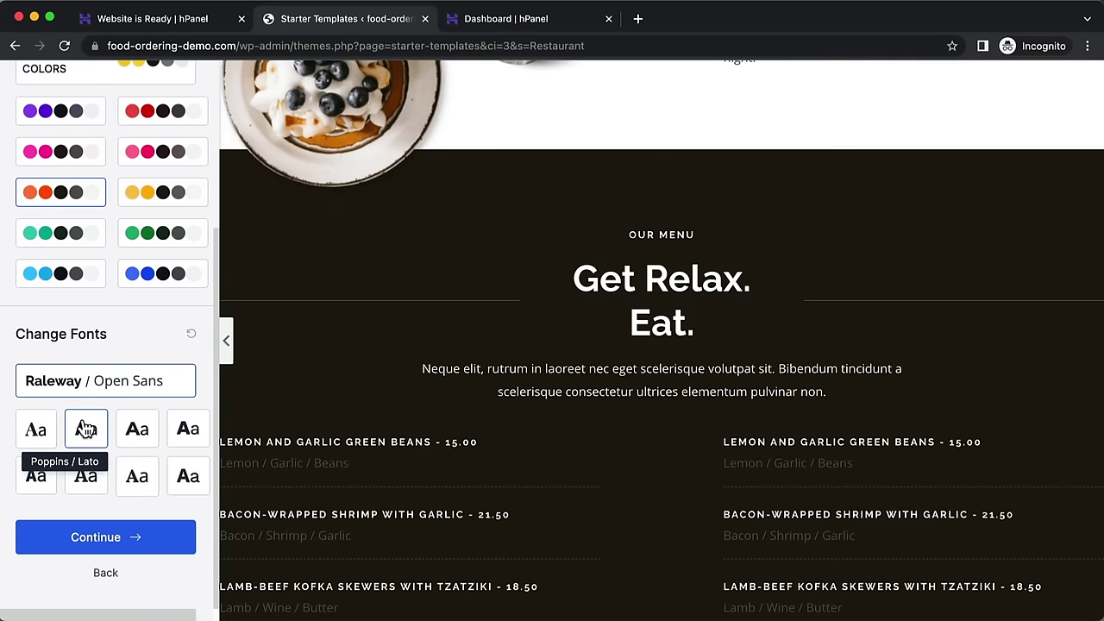
pyautogui.scroll(-10, 512, 375)
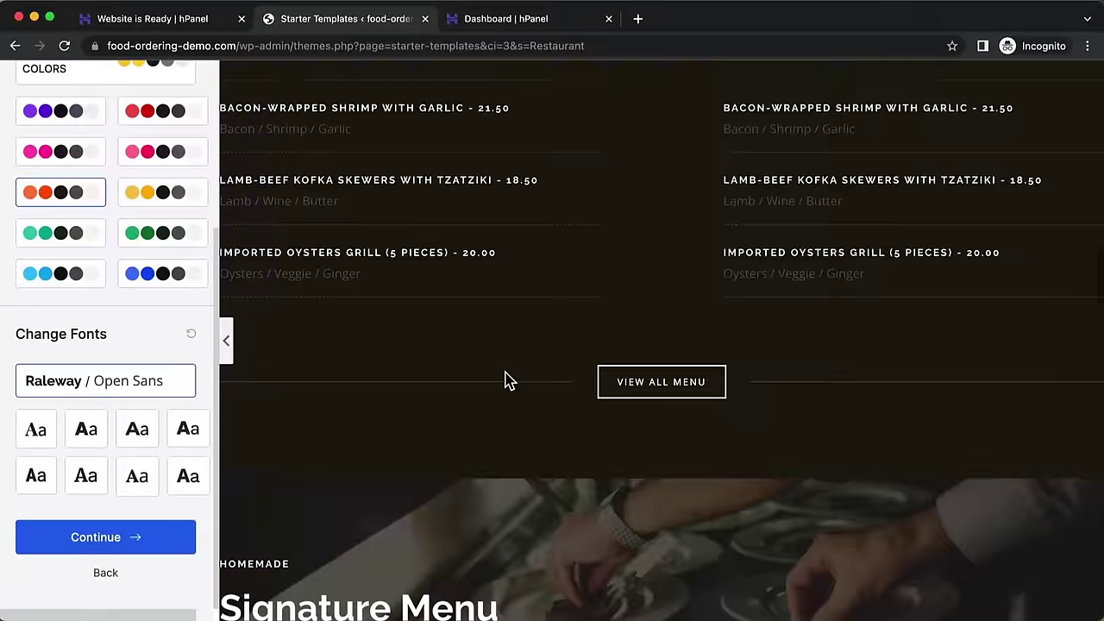
pyautogui.scroll(-15, 505, 382)
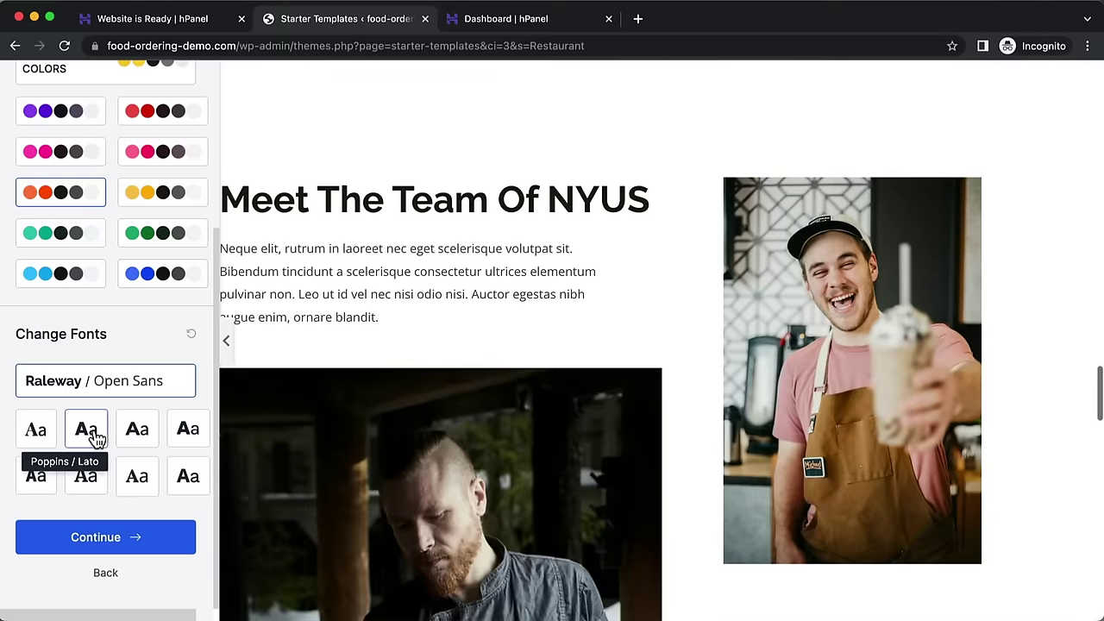
pyautogui.click(38, 430)
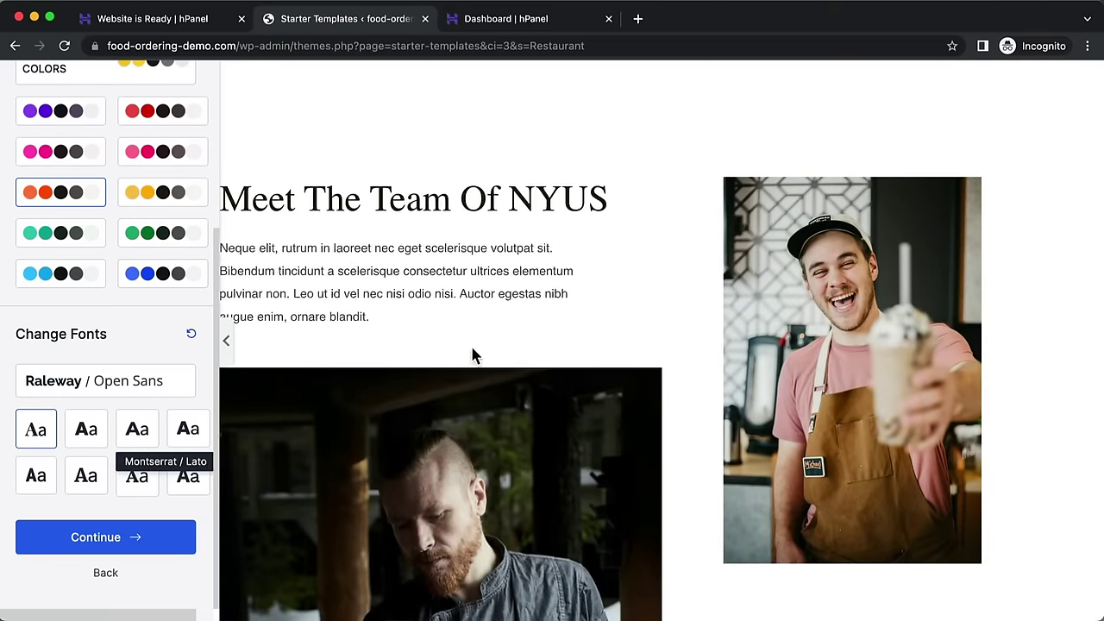
pyautogui.scroll(20, 480, 349)
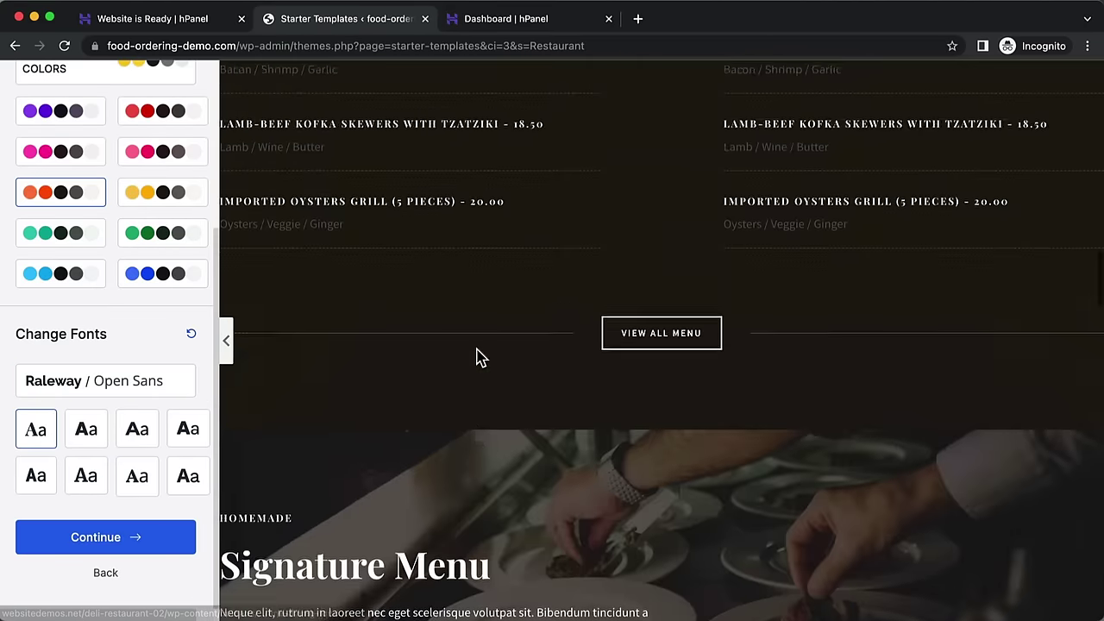
pyautogui.scroll(10, 480, 358)
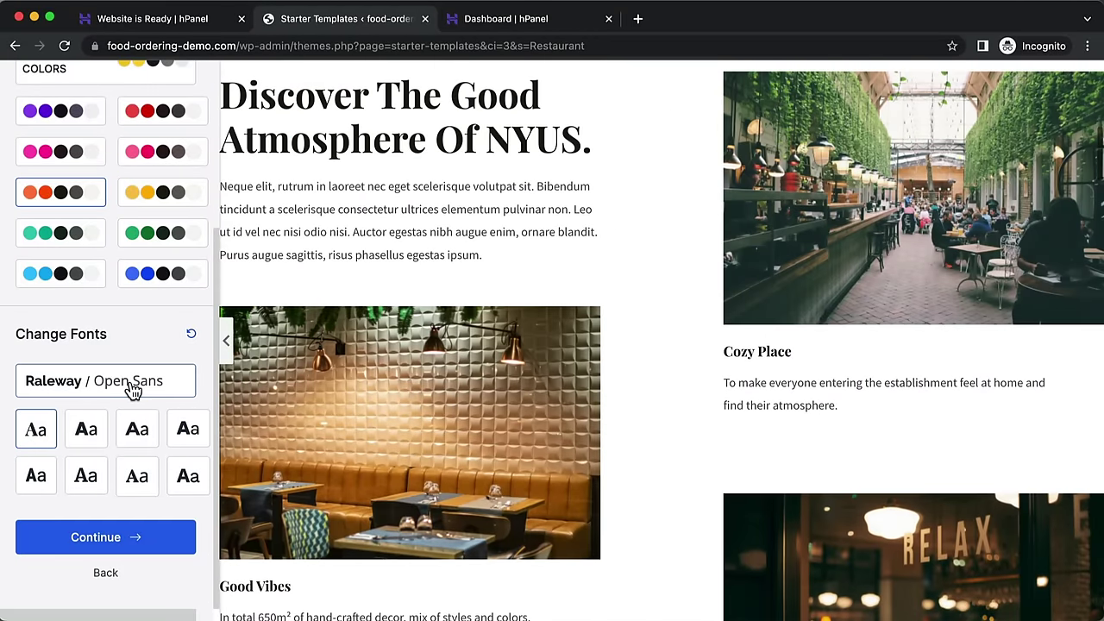
pyautogui.click(127, 395)
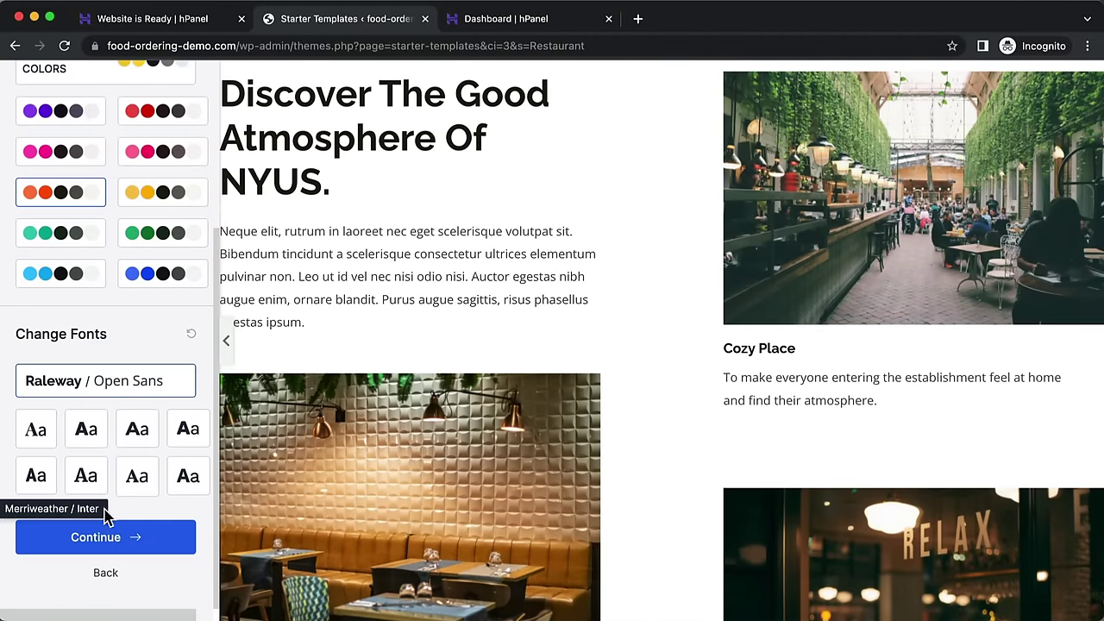
# Accept the colours and fonts and submit the final form to build the Deli Restaurant site
pyautogui.click(121, 543)
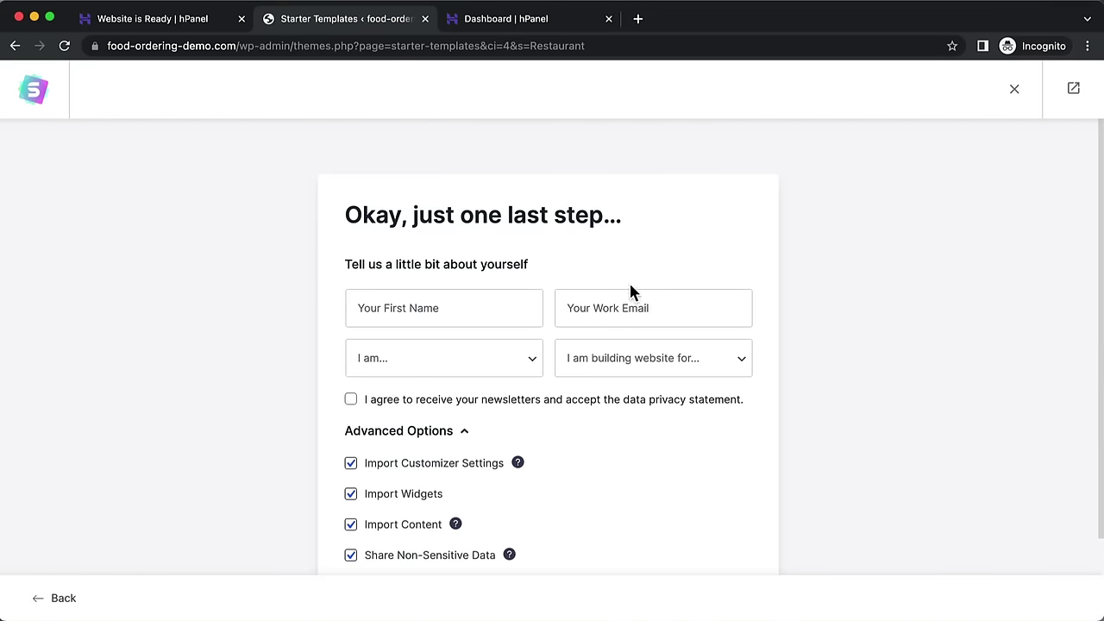
pyautogui.scroll(-2, 639, 294)
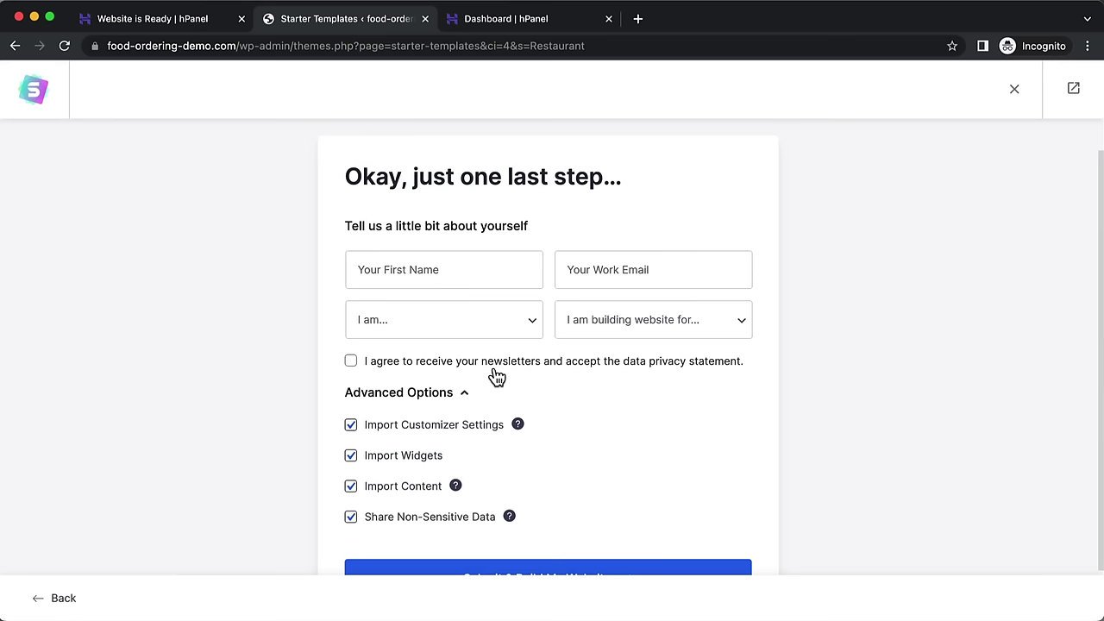
pyautogui.scroll(-3, 587, 302)
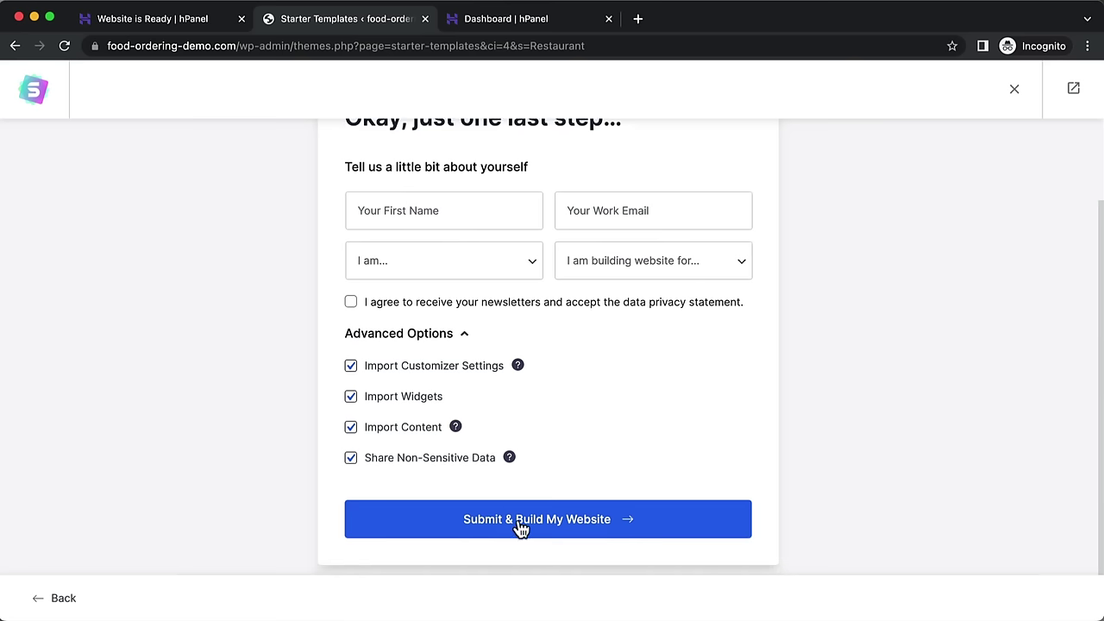
pyautogui.click(576, 528)
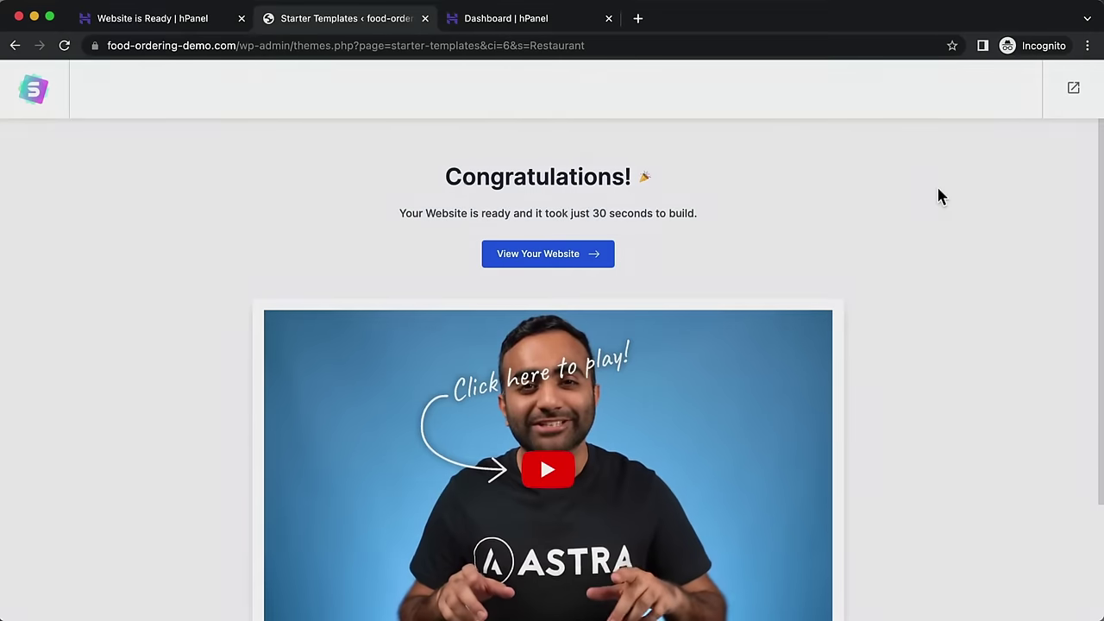
pyautogui.scroll(-3, 927, 205)
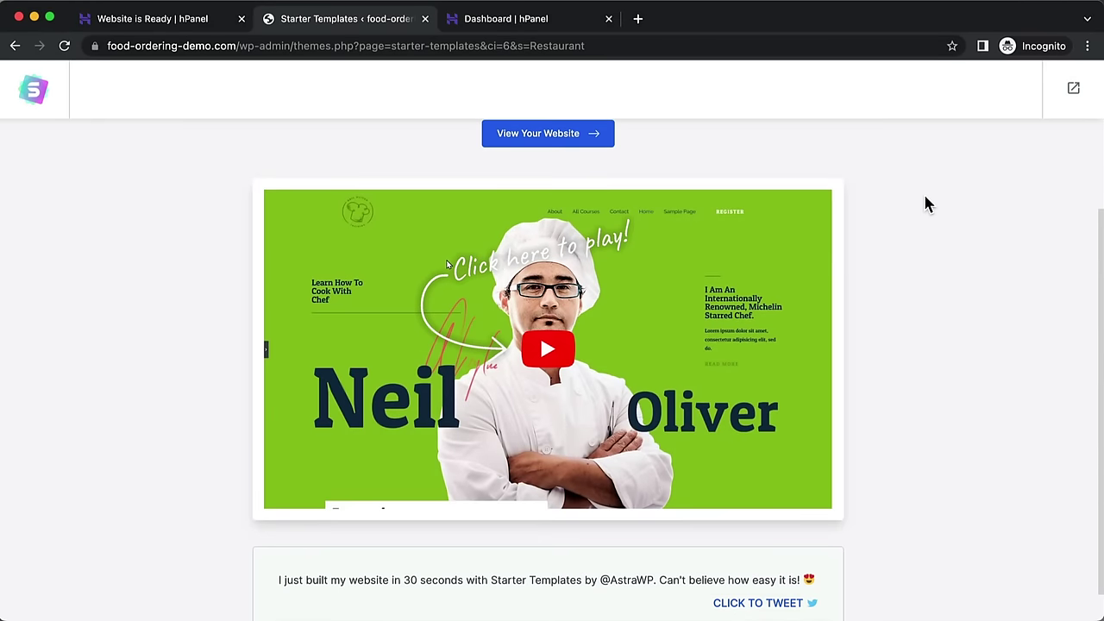
pyautogui.scroll(-1, 925, 203)
pyautogui.scroll(4, 924, 202)
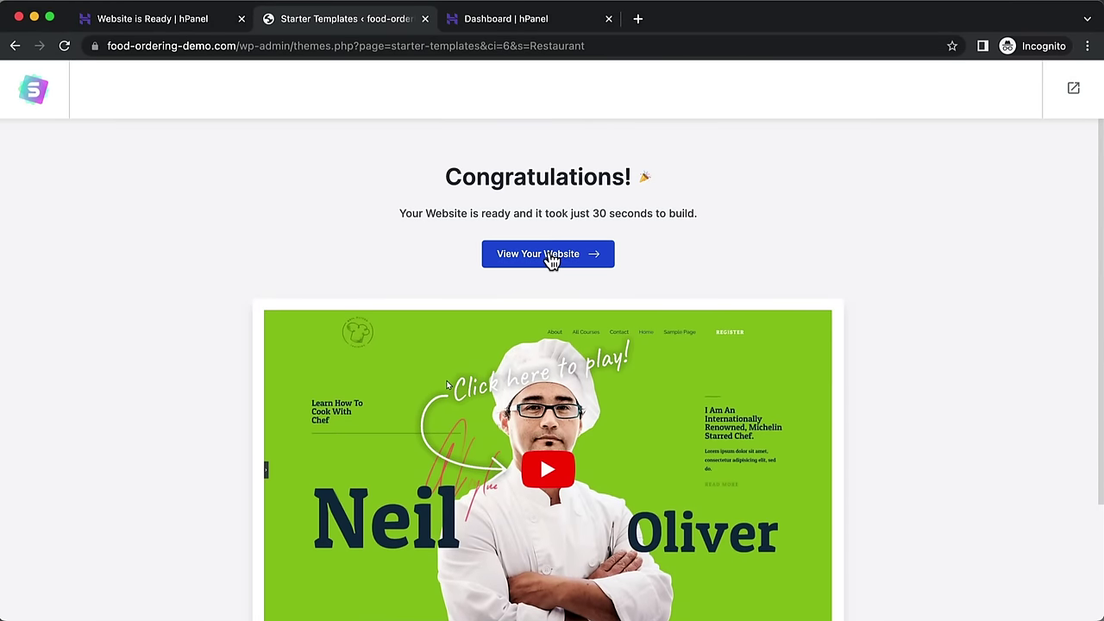
# View the new food-ordering-demo.com home page, scrolling down through it and back to the top
pyautogui.click(553, 259)
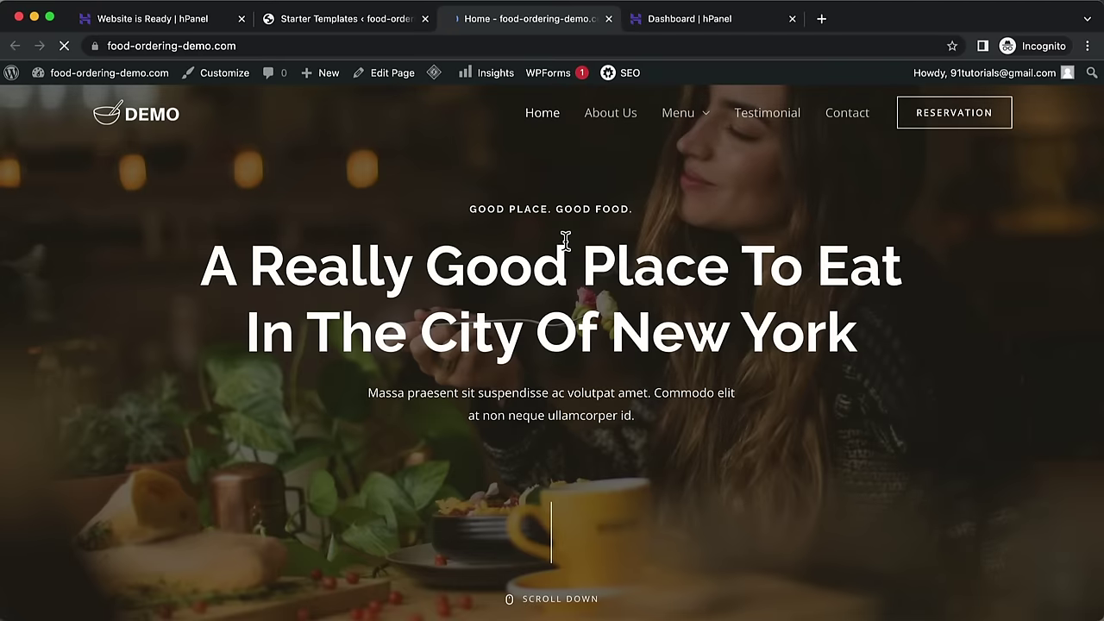
pyautogui.scroll(-8, 565, 240)
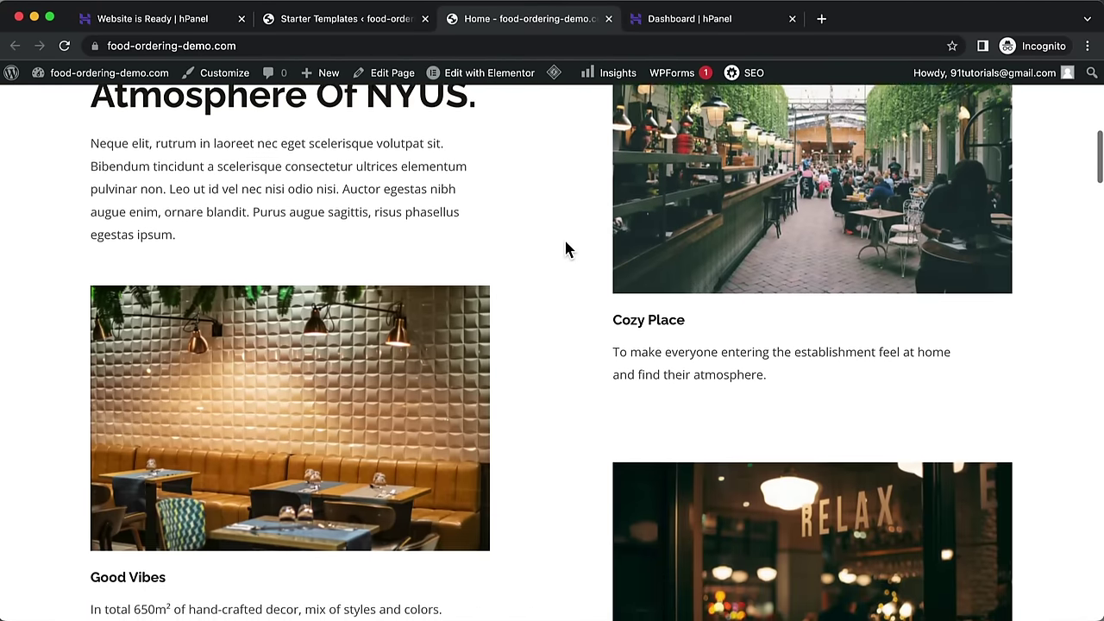
pyautogui.scroll(-20, 565, 248)
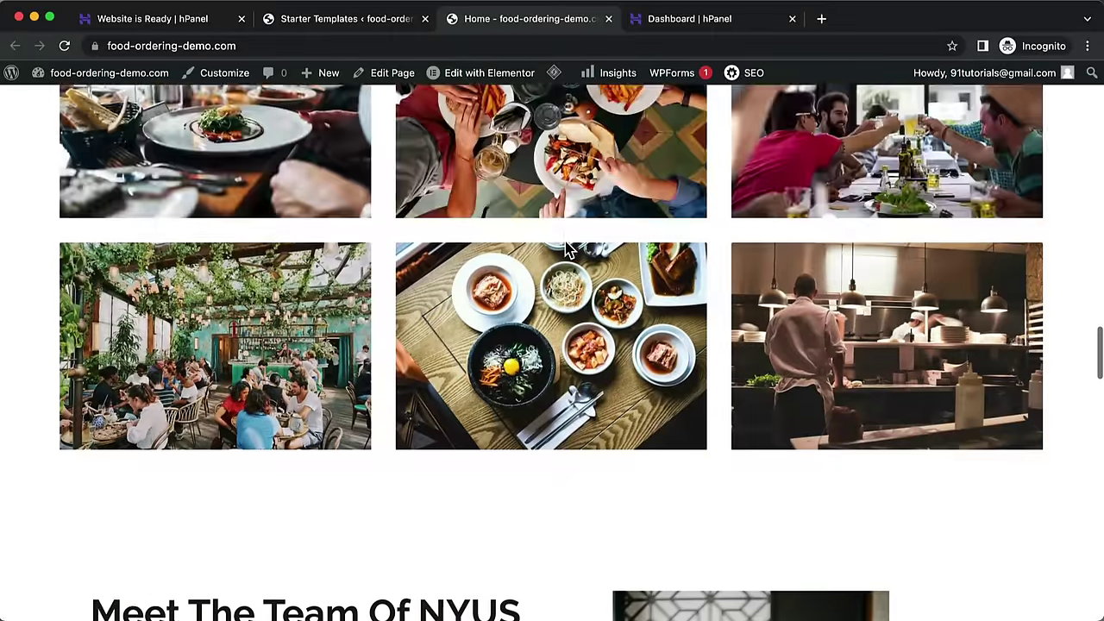
pyautogui.scroll(-12, 566, 248)
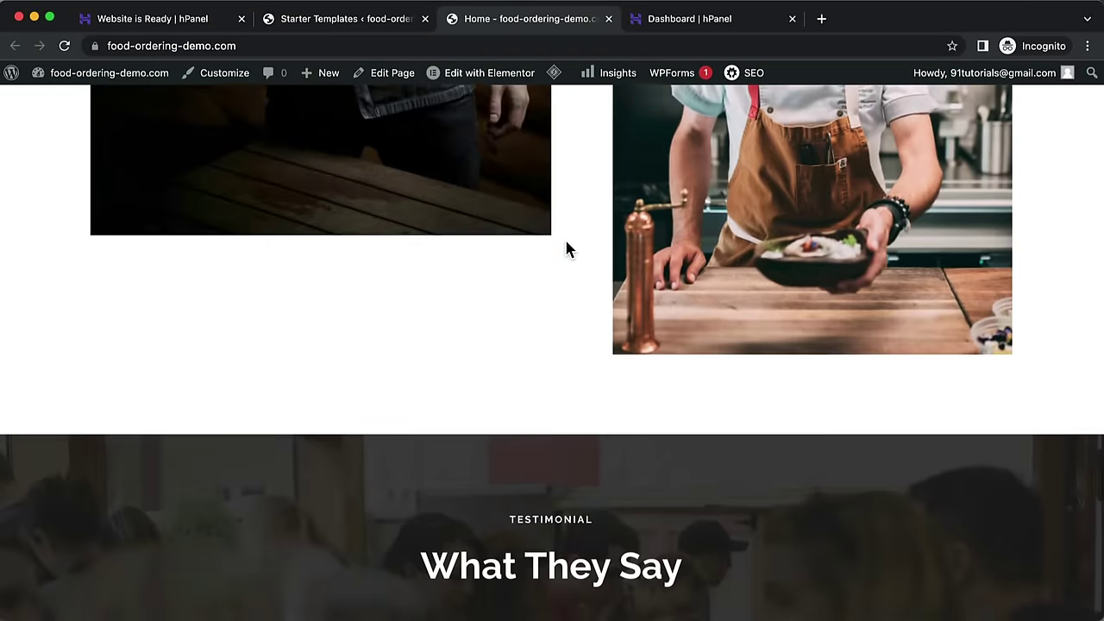
pyautogui.scroll(-6, 566, 250)
pyautogui.scroll(-10, 566, 241)
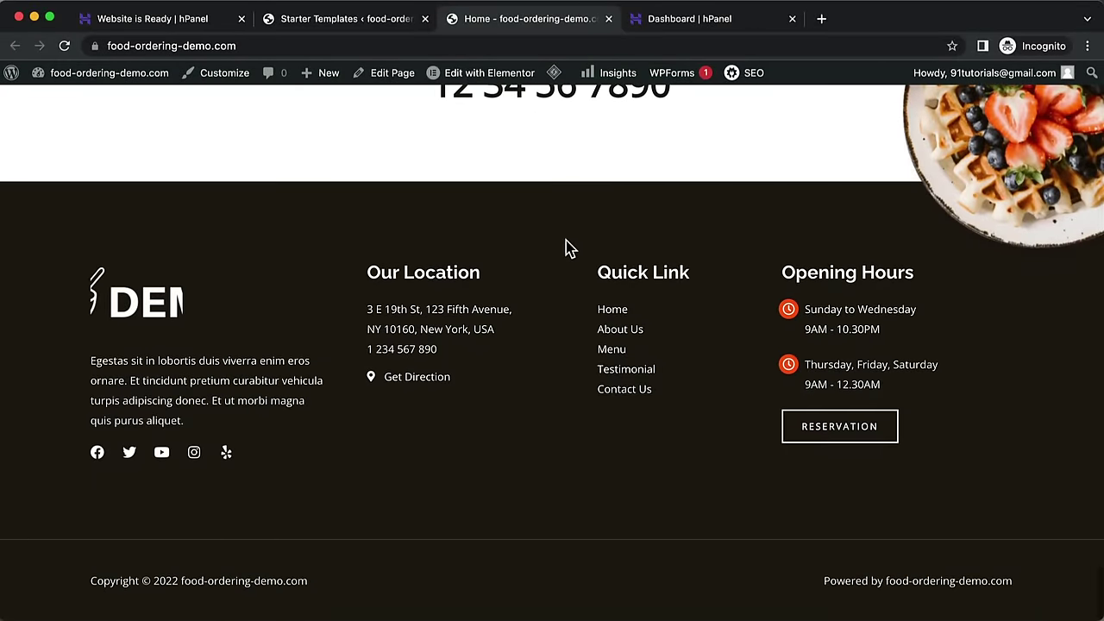
pyautogui.scroll(20, 568, 248)
pyautogui.scroll(10, 566, 250)
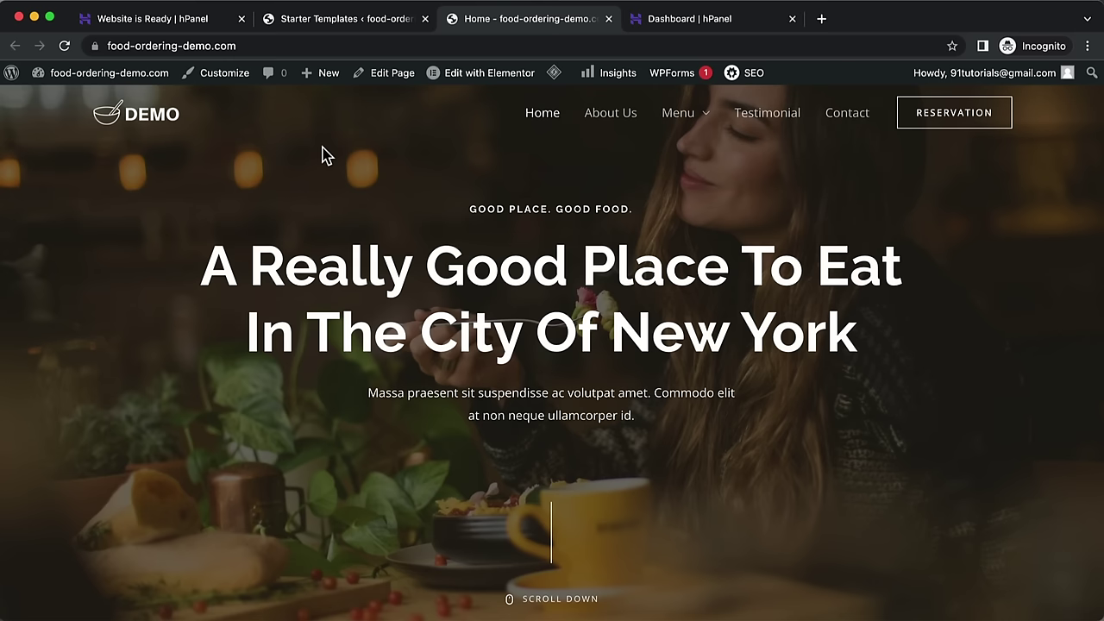
# Open the home page in Elementor, dismiss the AIOSEO notice and close the Navigator
pyautogui.moveTo(455, 77)
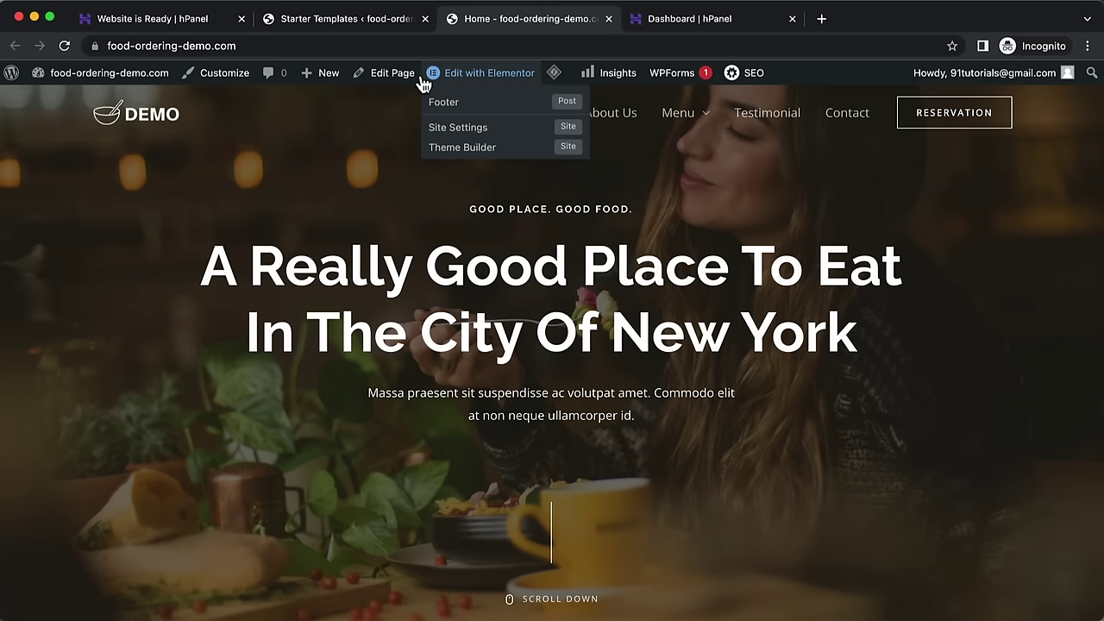
pyautogui.click(480, 80)
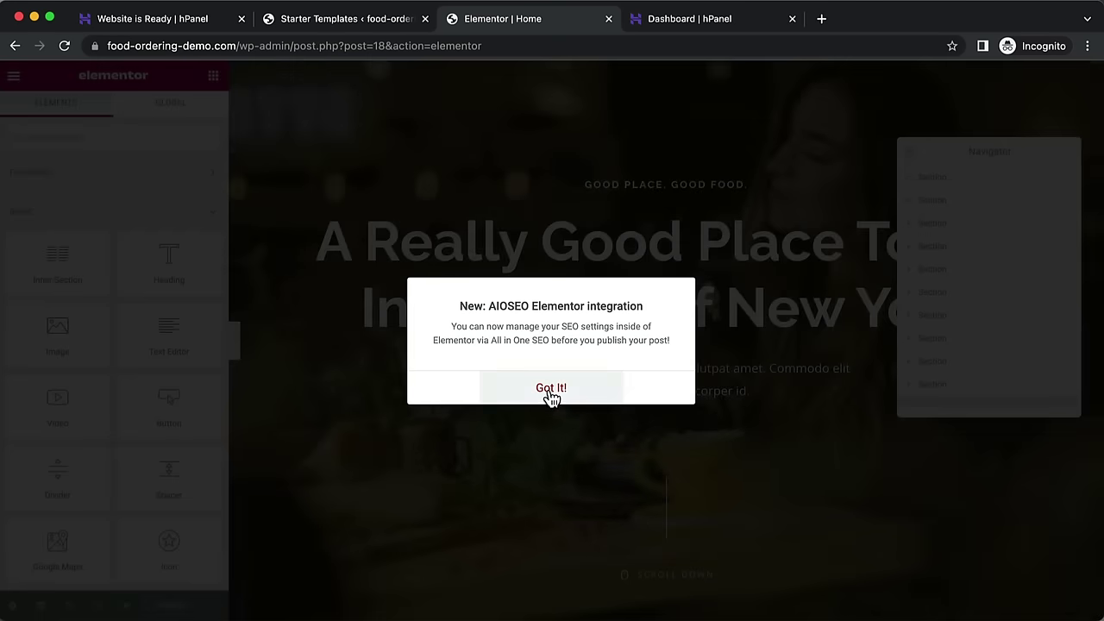
pyautogui.click(551, 390)
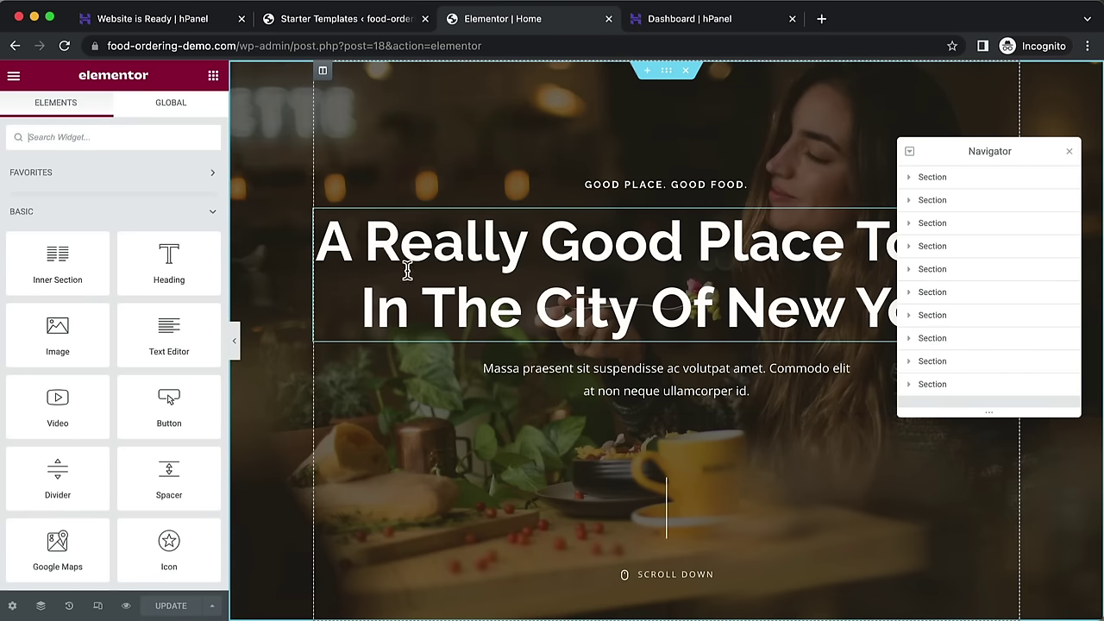
pyautogui.click(1068, 151)
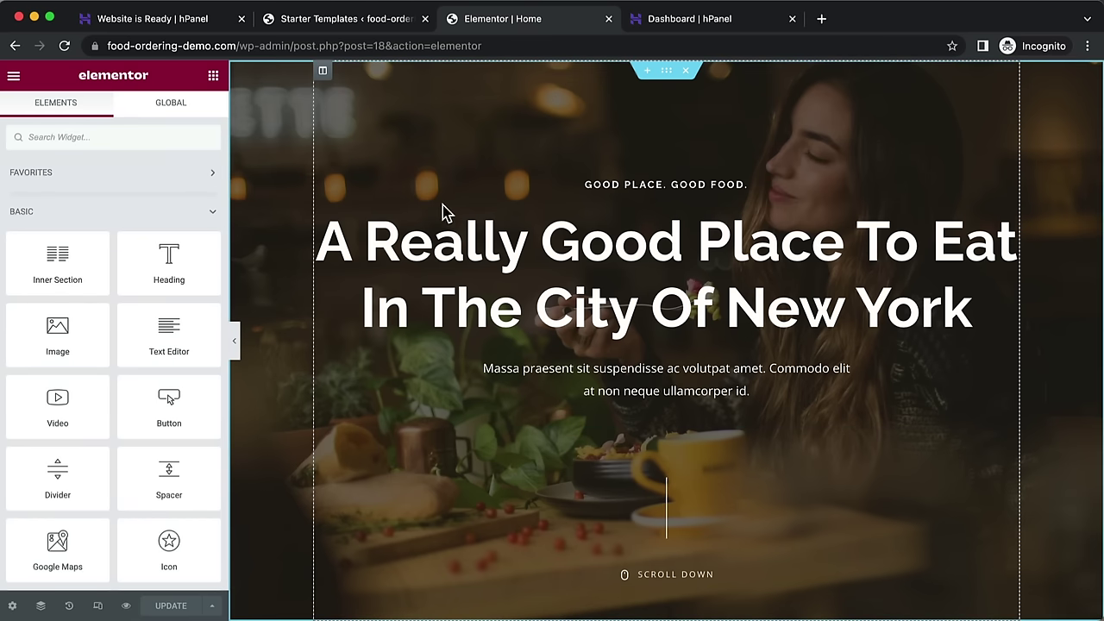
# Preview the live home page via View Page, then return to editing it with Elementor
pyautogui.click(13, 81)
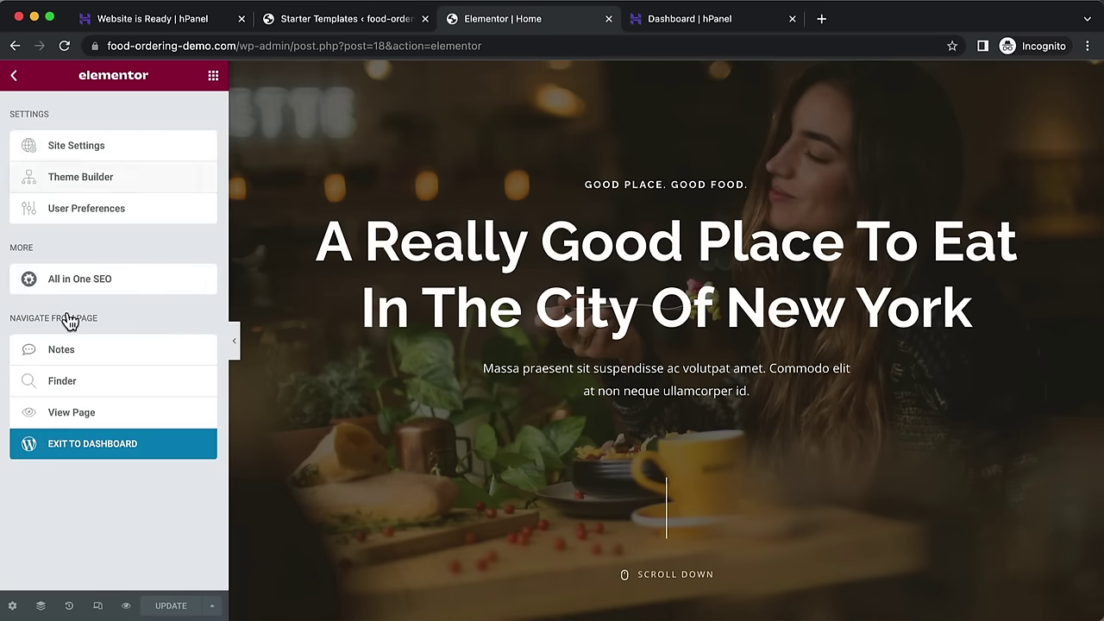
pyautogui.click(72, 415)
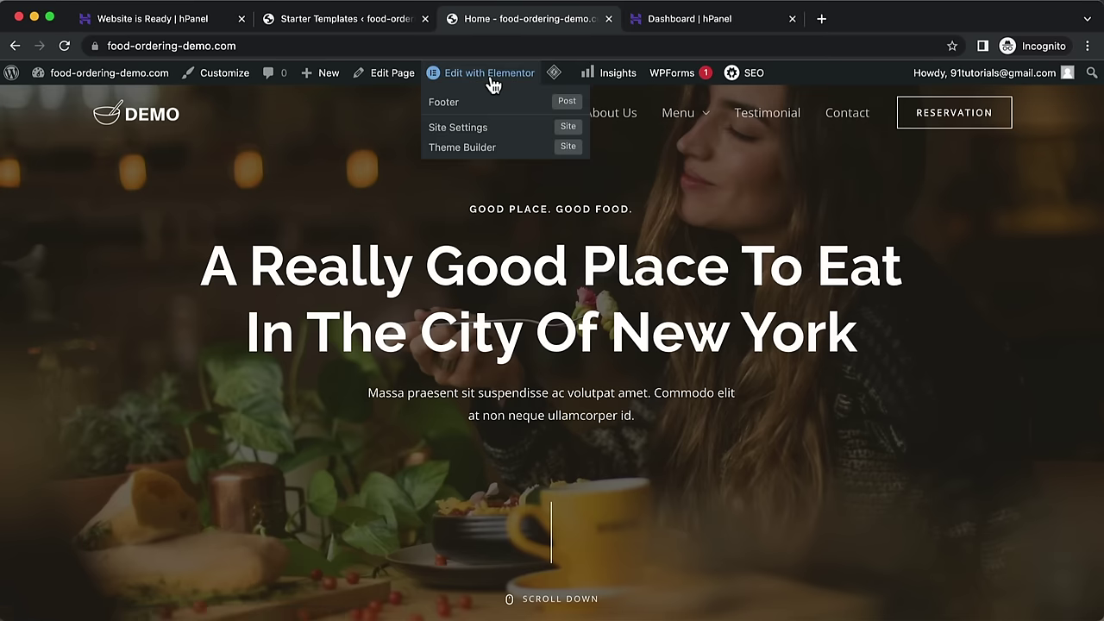
pyautogui.click(480, 78)
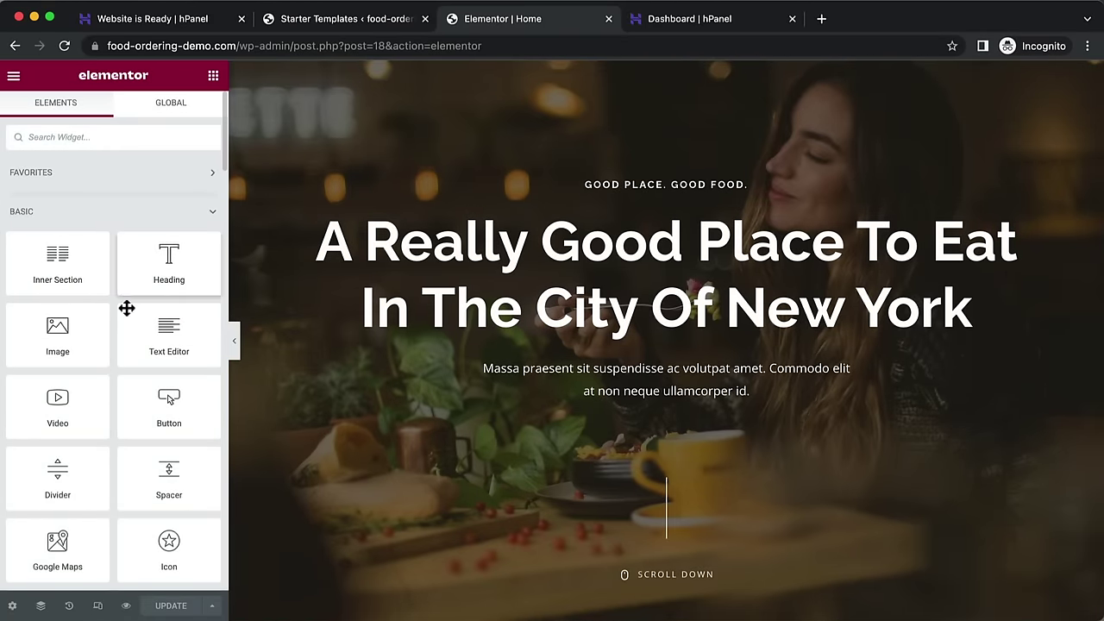
pyautogui.scroll(-10, 115, 332)
pyautogui.scroll(5, 116, 327)
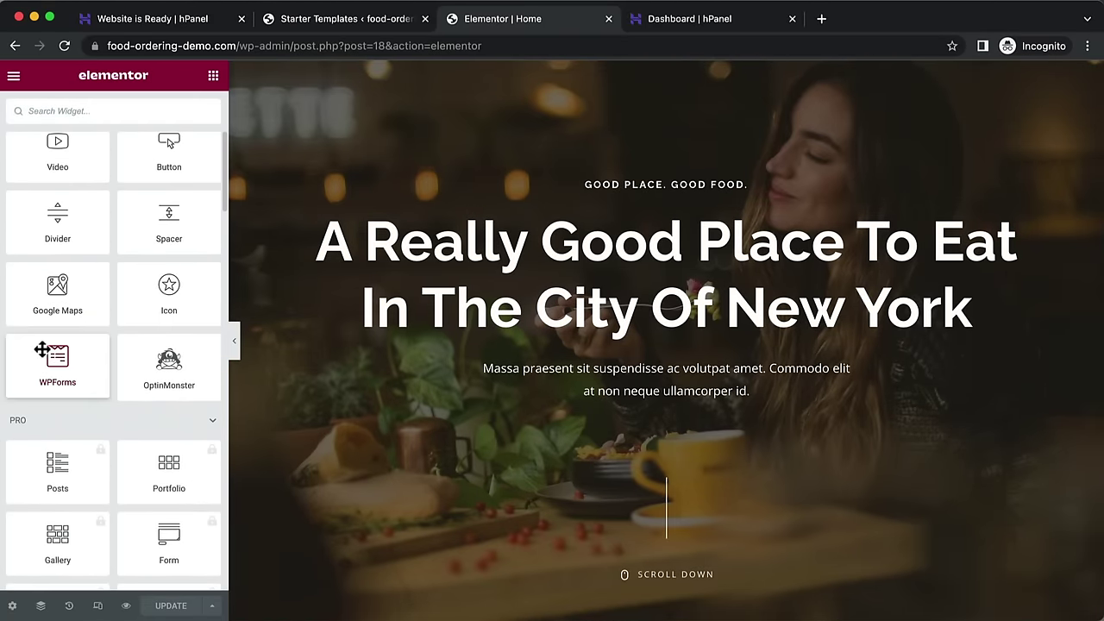
pyautogui.scroll(-3, 518, 403)
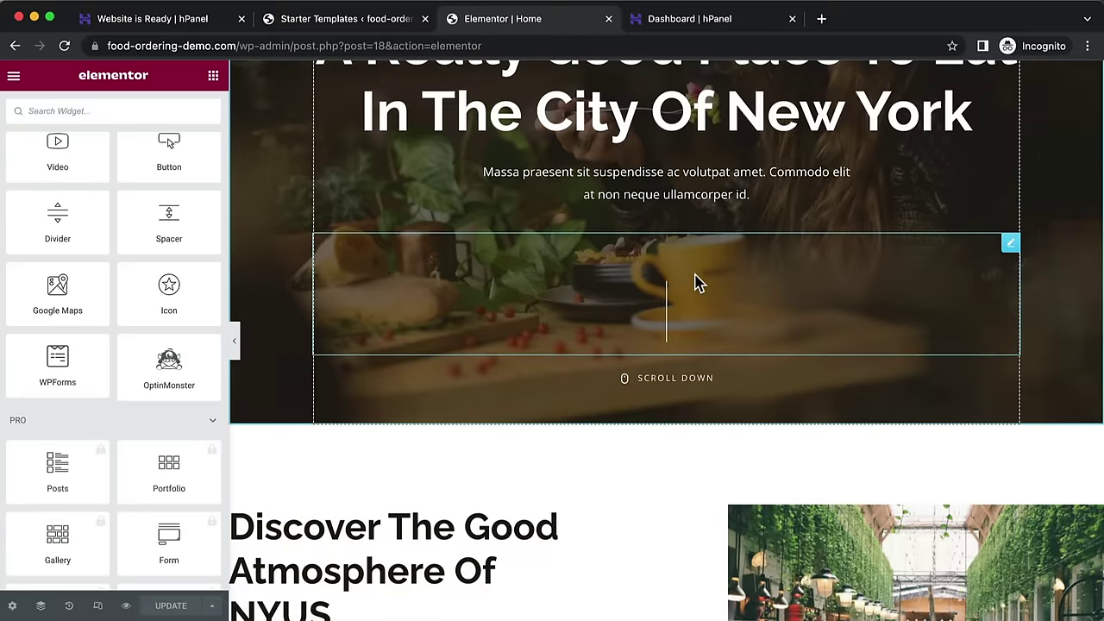
pyautogui.scroll(3, 695, 284)
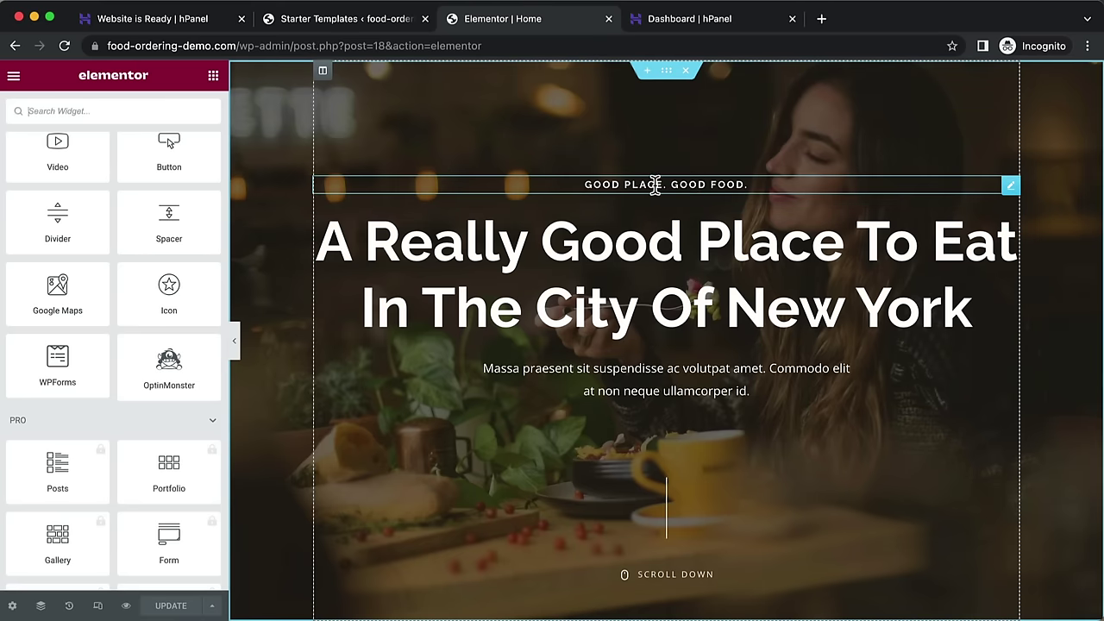
# Replace the hero tagline GOOD PLACE. GOOD FOOD. with 'NEW for 2022'
pyautogui.click(747, 184)
pyautogui.moveTo(750, 184); pyautogui.dragTo(583, 184)
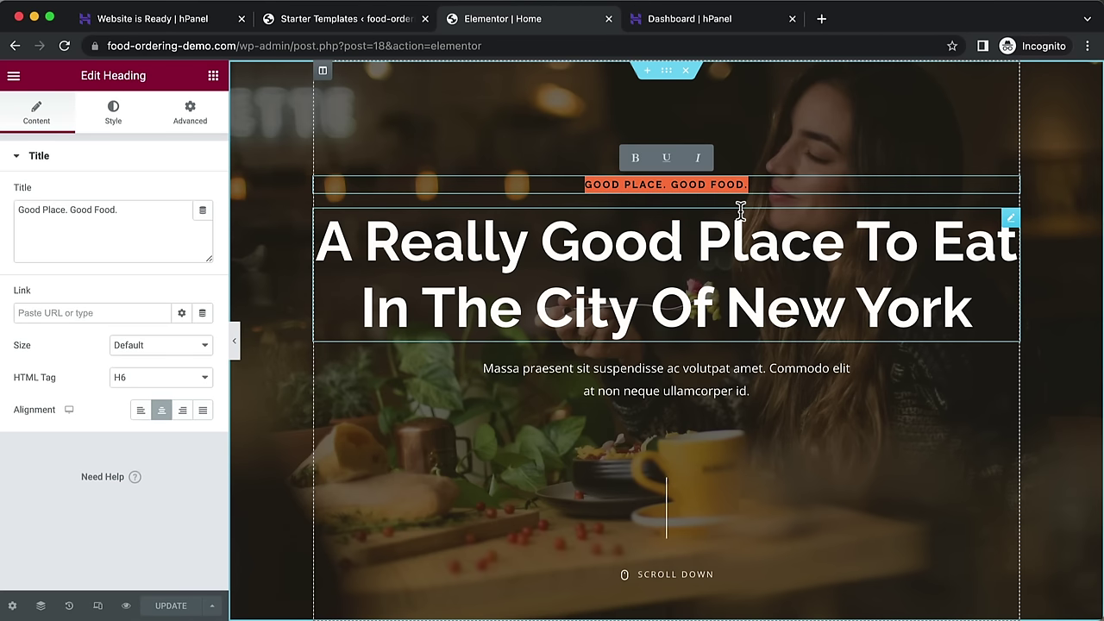
pyautogui.write('NEW for 2022')
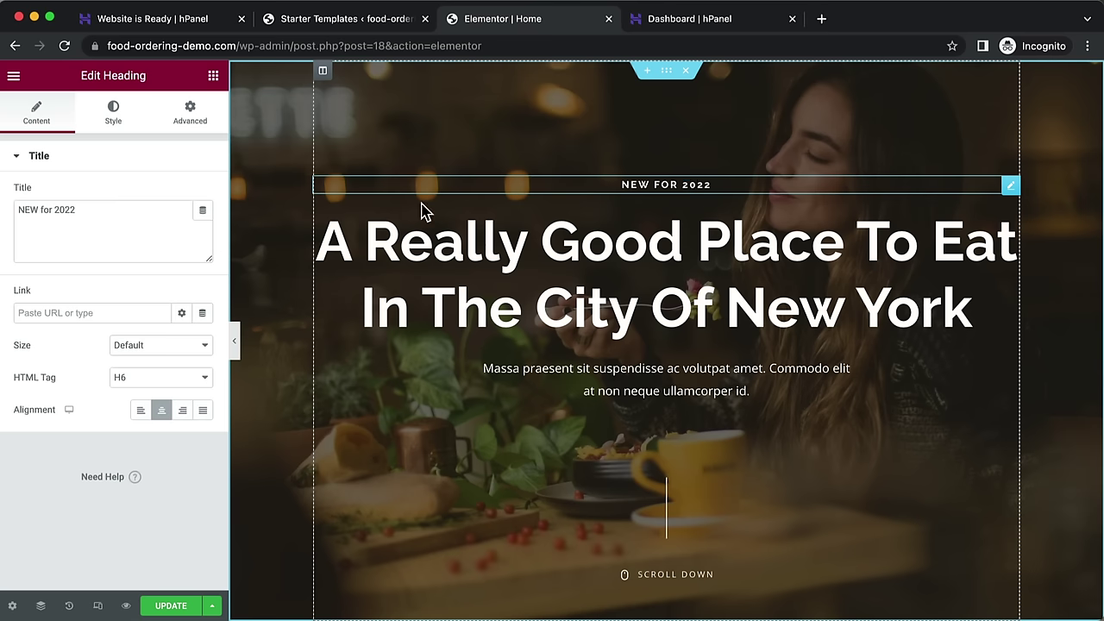
# Review the tagline's Style and Advanced tab settings
pyautogui.moveTo(103, 210); pyautogui.dragTo(16, 209)
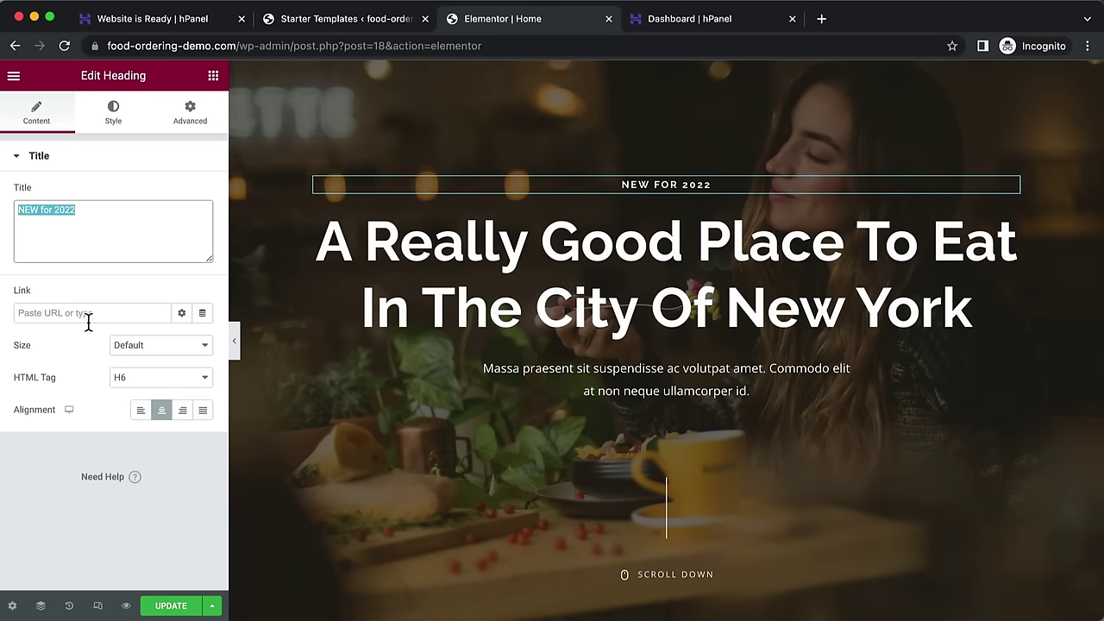
pyautogui.click(110, 119)
pyautogui.click(110, 119)
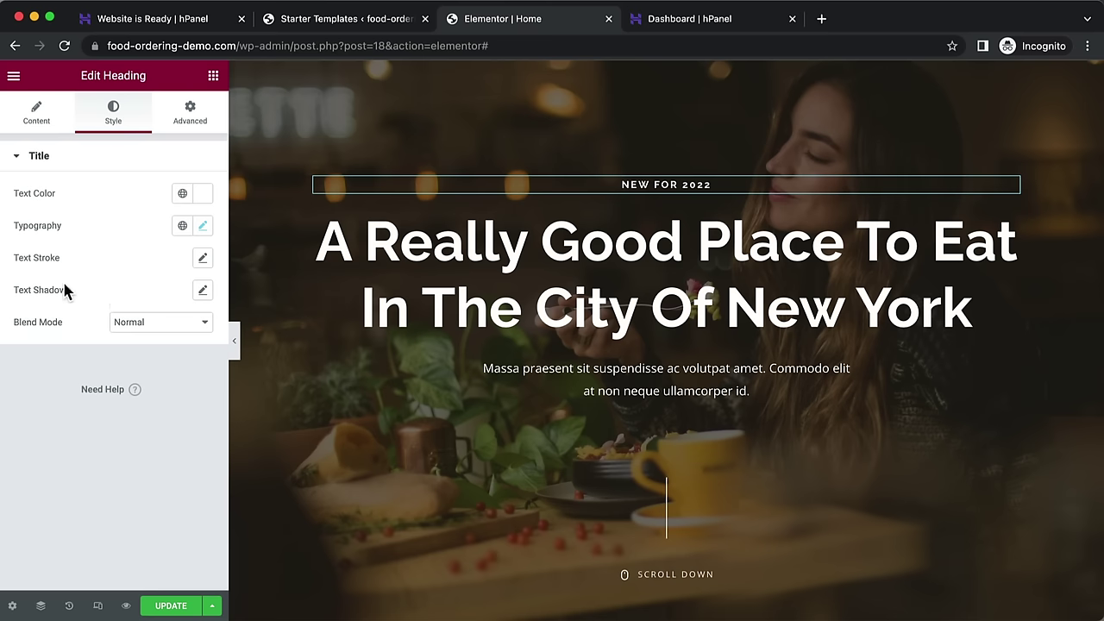
pyautogui.click(178, 117)
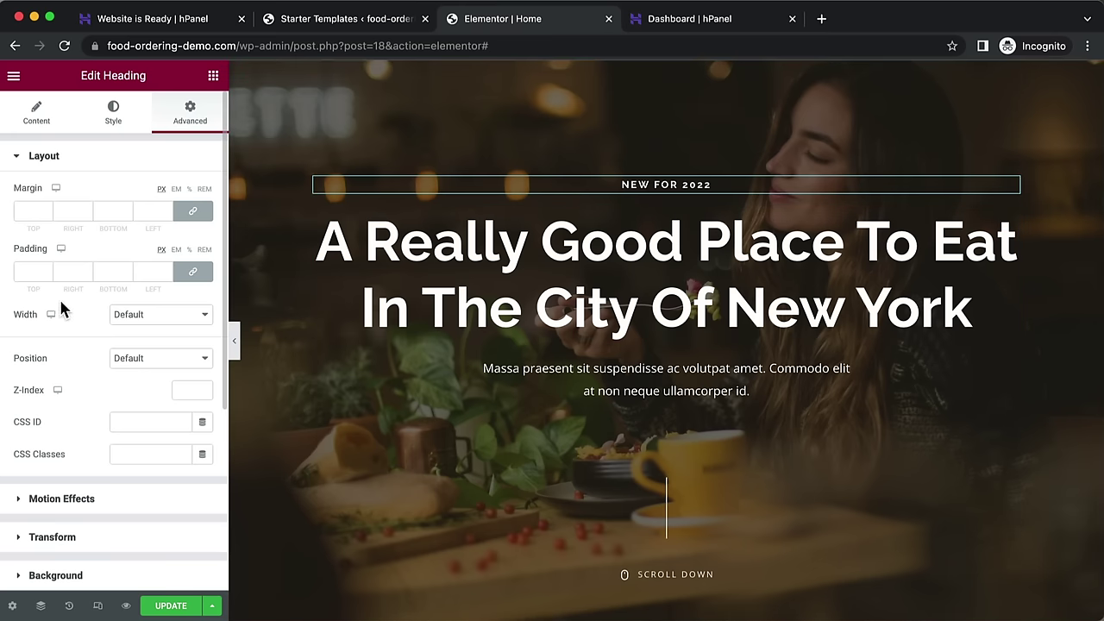
# Change the main hero heading to 'Food Ordering Website'
pyautogui.click(655, 250)
pyautogui.moveTo(977, 309); pyautogui.dragTo(317, 244)
pyautogui.write('Foo')
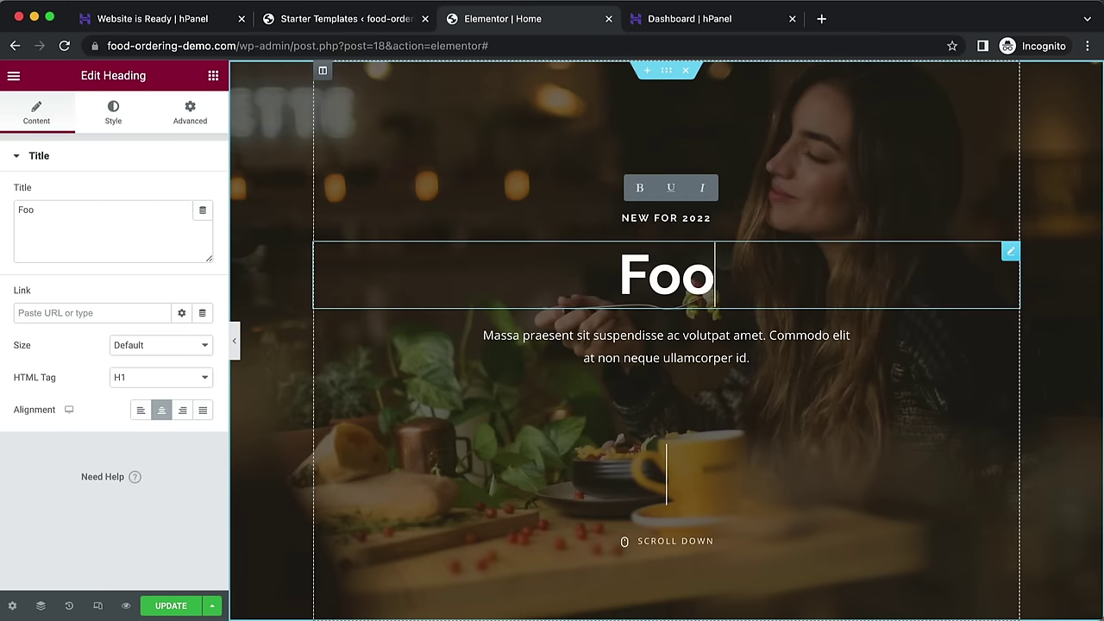
pyautogui.write('d Ordering Website')
pyautogui.press('BackSpace')
pyautogui.press('BackSpace')
pyautogui.write('ite')
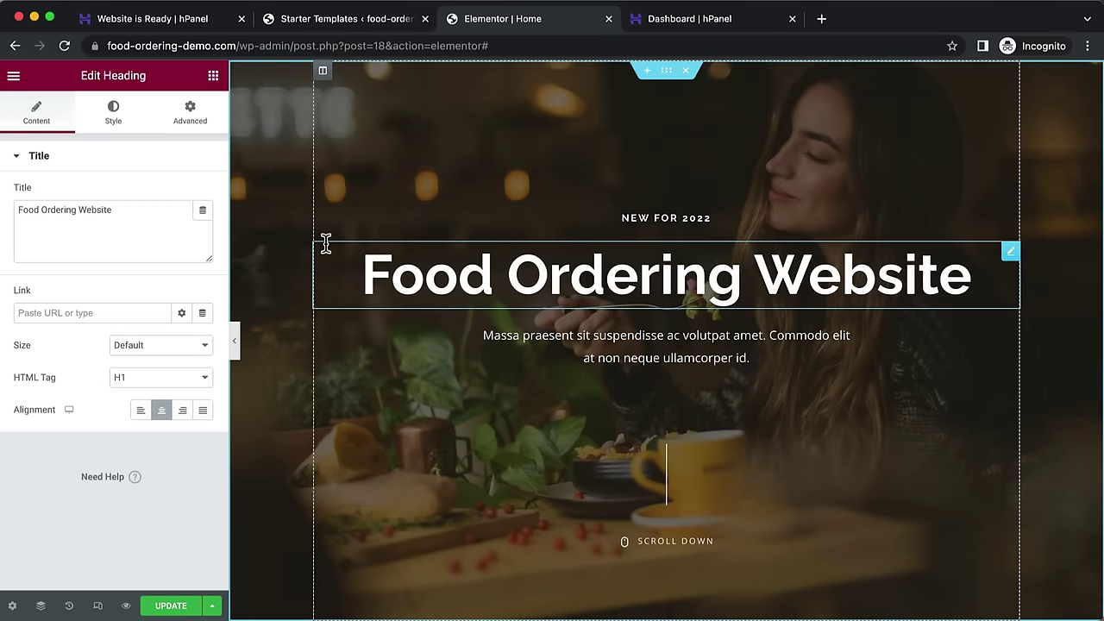
# Replace the hero paragraph with 'Create your very own commission free food ordering system!'
pyautogui.click(690, 353)
pyautogui.moveTo(763, 360); pyautogui.dragTo(476, 347)
pyautogui.write('Create your very own commission free food ordering system!')
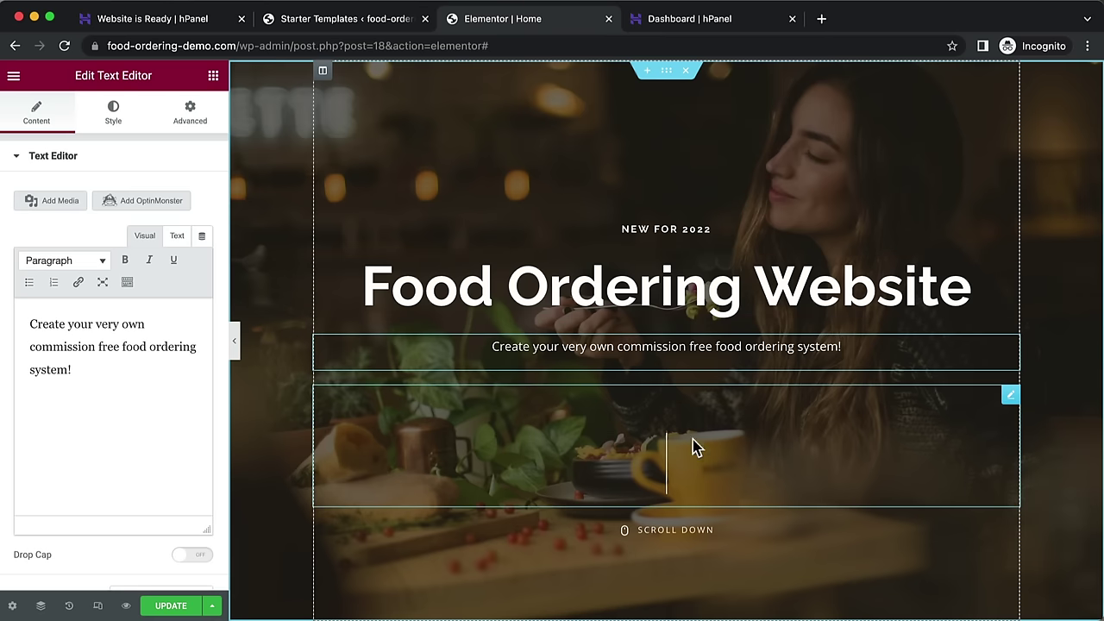
pyautogui.scroll(-2, 695, 446)
pyautogui.scroll(-2, 653, 398)
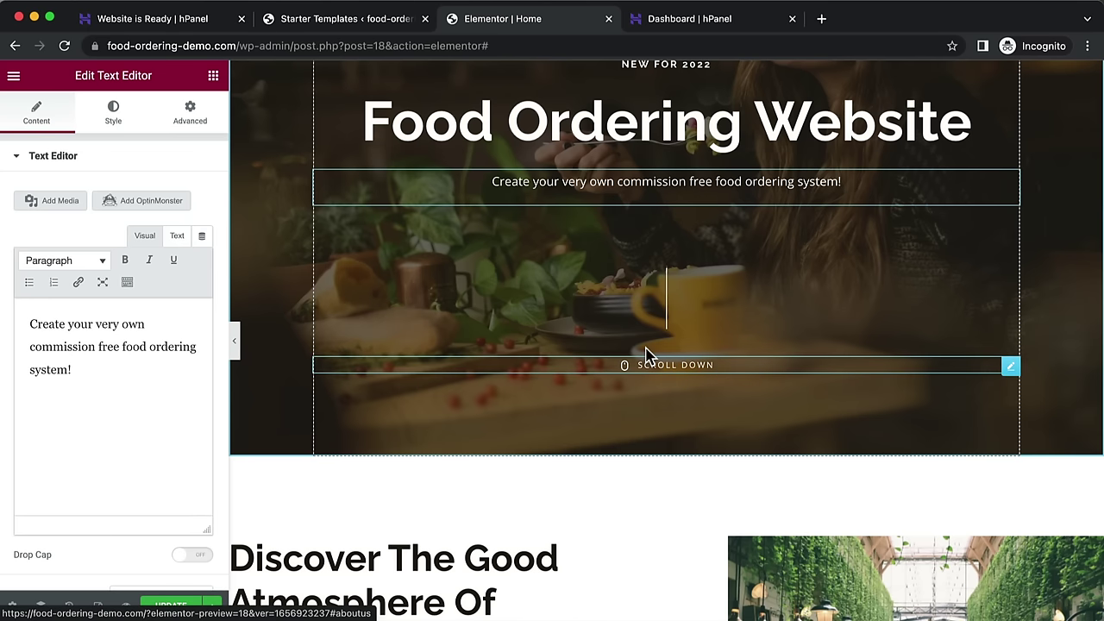
pyautogui.rightClick(728, 307)
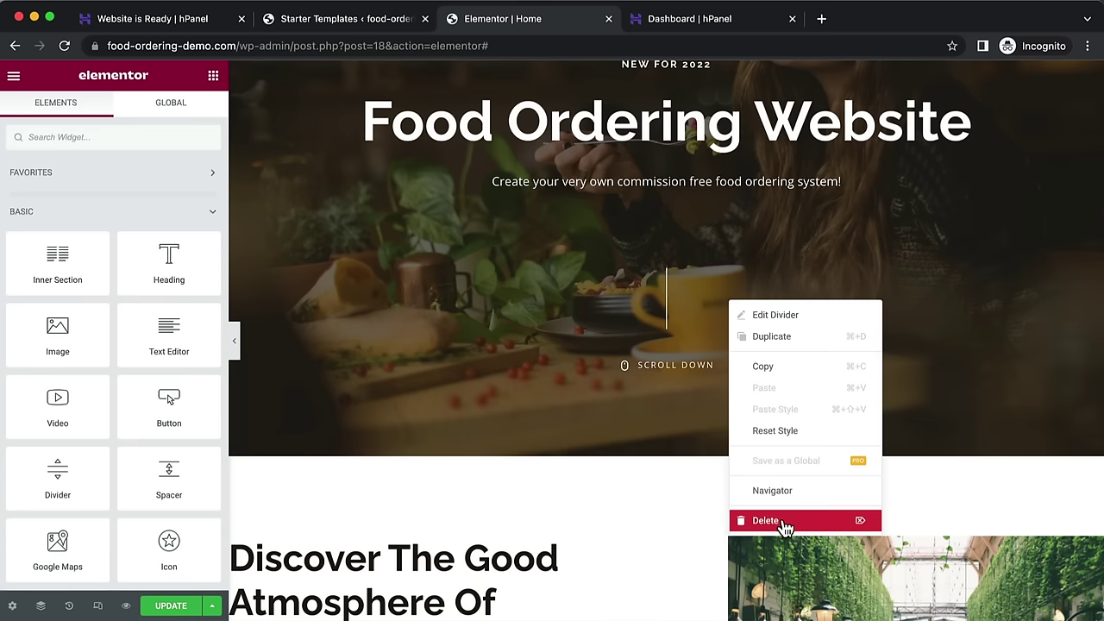
# Delete the vertical divider line and the Scroll Down link from the hero
pyautogui.click(765, 521)
pyautogui.rightClick(714, 297)
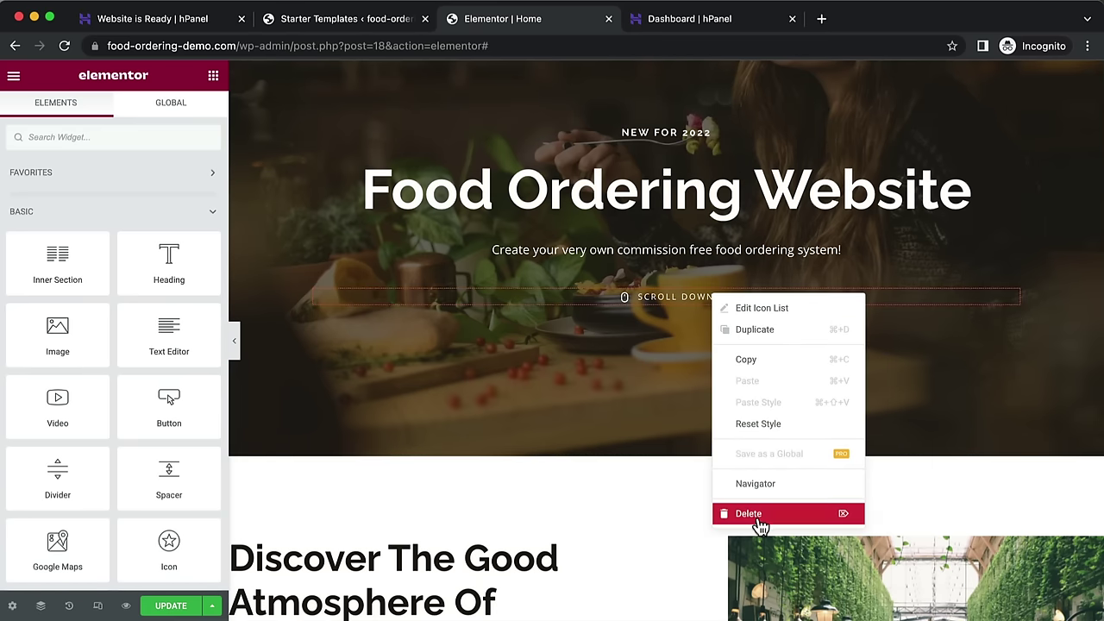
pyautogui.click(757, 515)
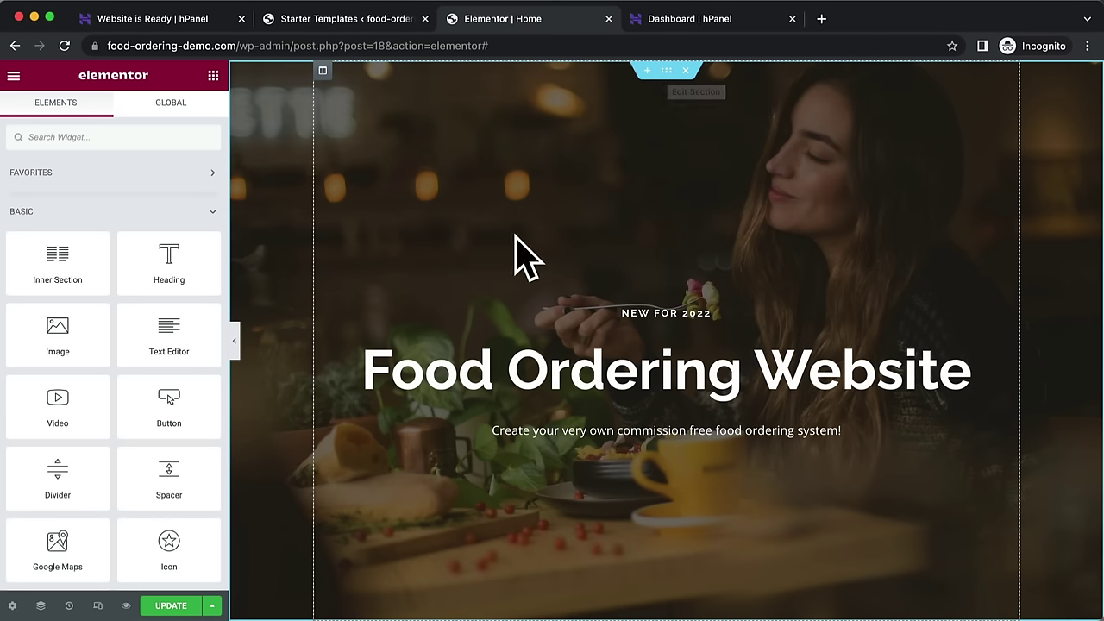
# In the hero section's Style > Background, begin uploading a replacement image from the computer
pyautogui.click(665, 72)
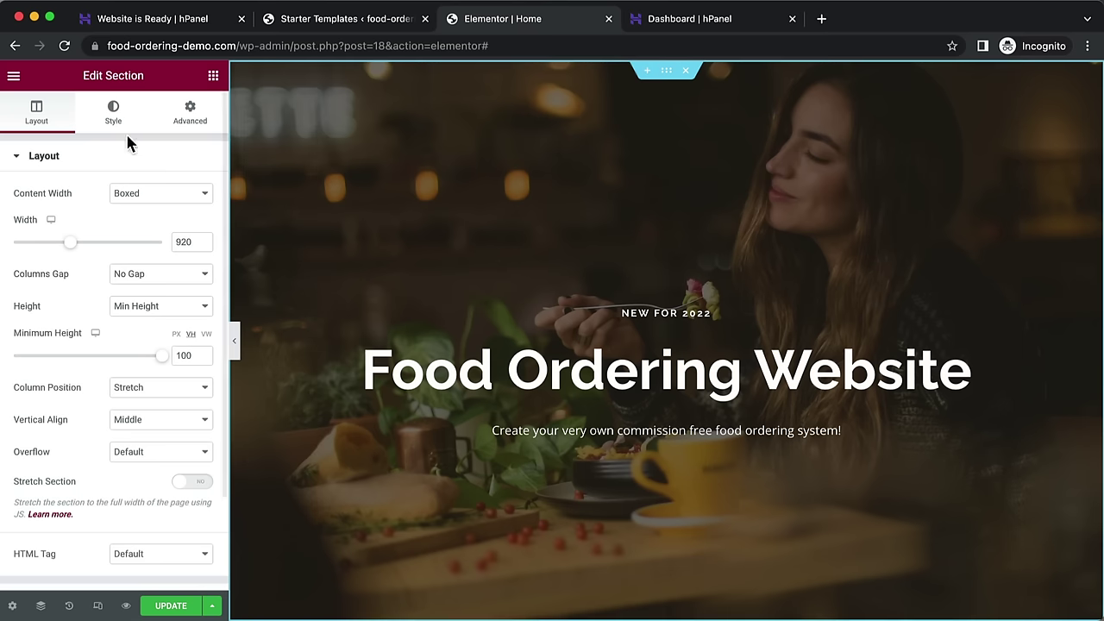
pyautogui.click(113, 114)
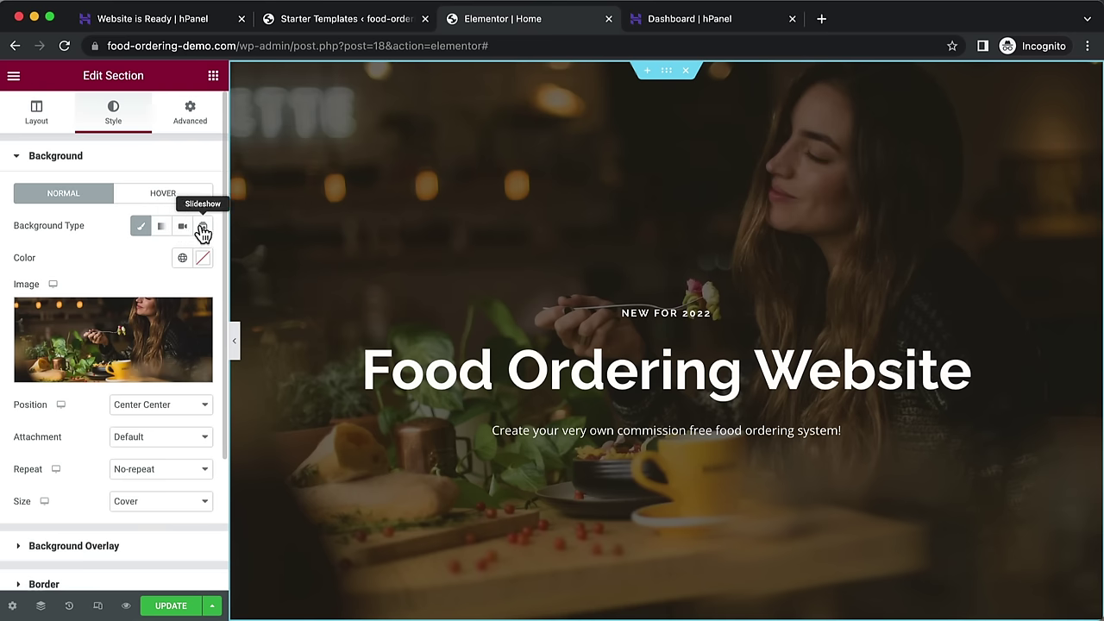
pyautogui.click(61, 337)
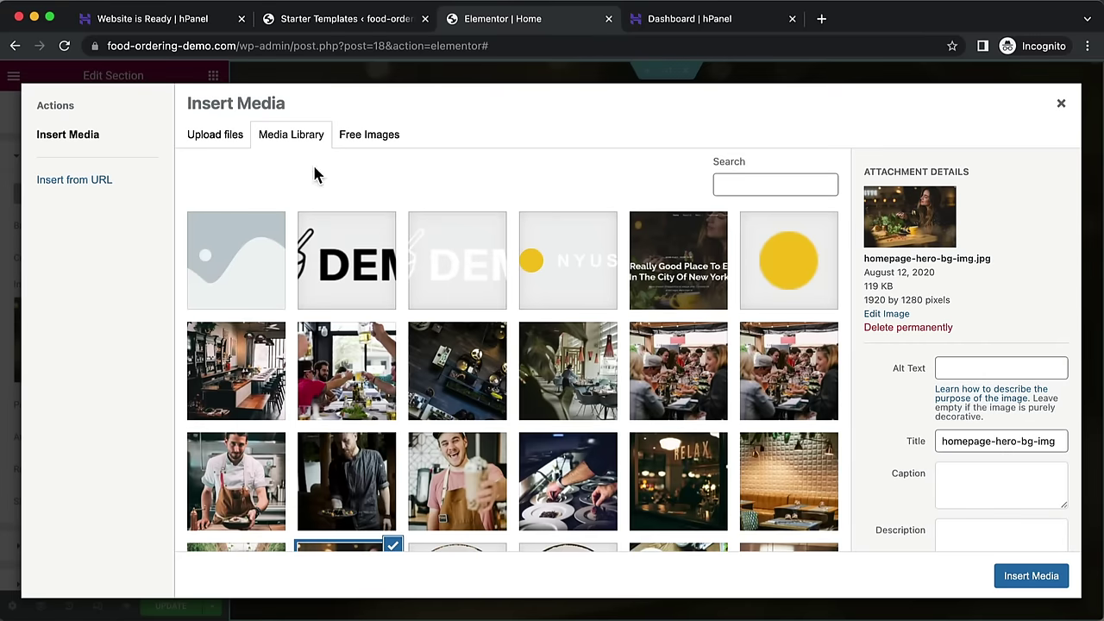
pyautogui.click(222, 144)
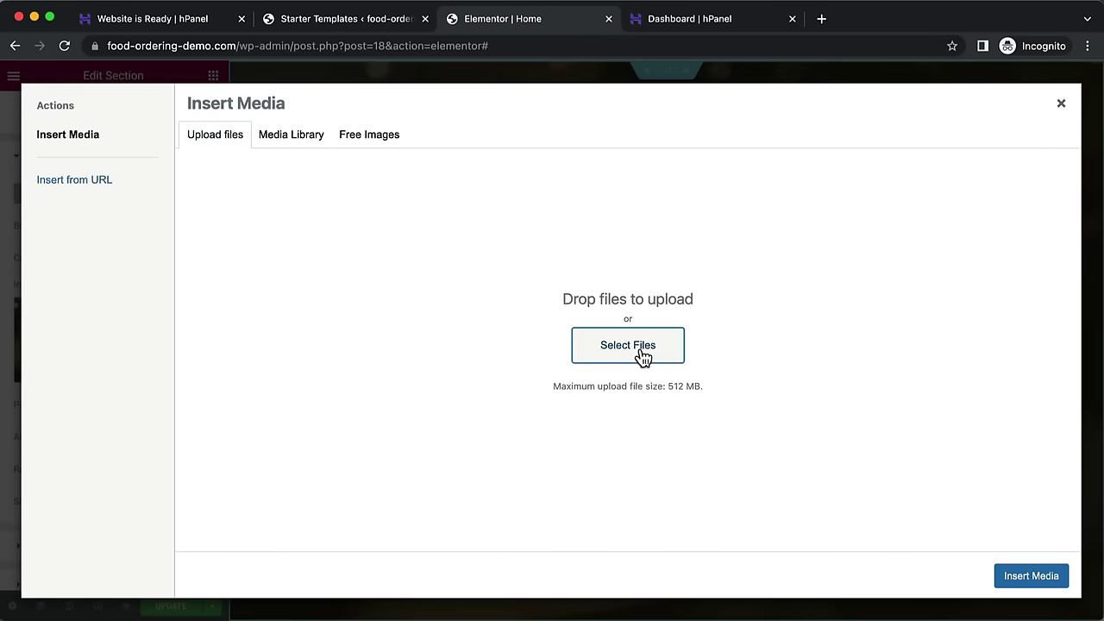
pyautogui.click(642, 354)
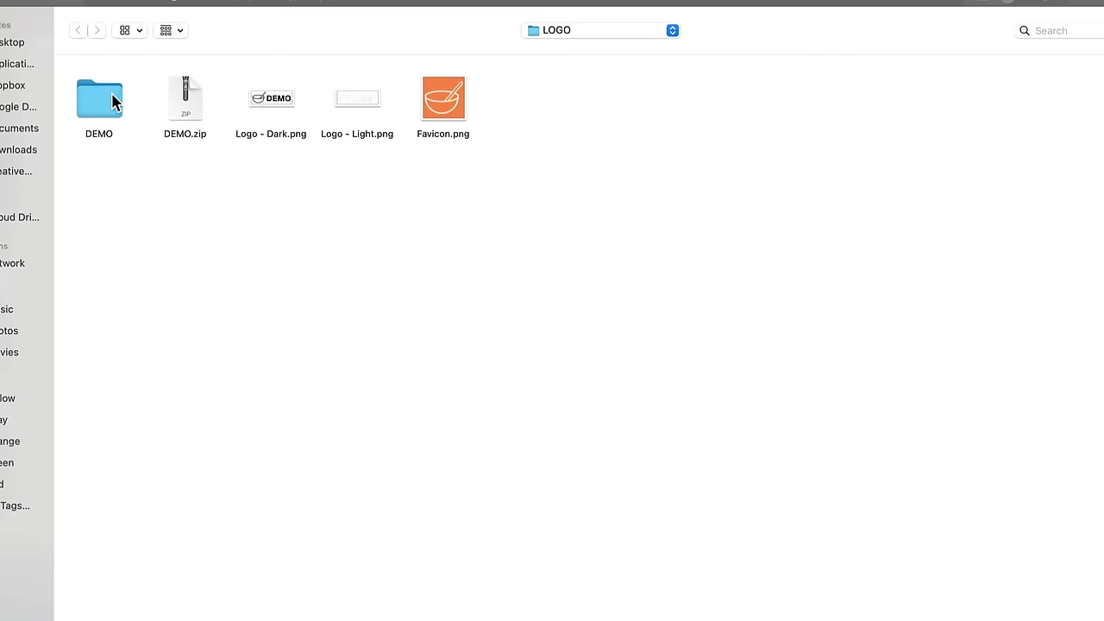
# Select Hero-Desktop.jpg, Mobile.jpeg, Tablet.jpeg and the other photos in Food Ordering Demo 2022 > Website Images for upload
pyautogui.click(603, 31)
pyautogui.click(599, 47)
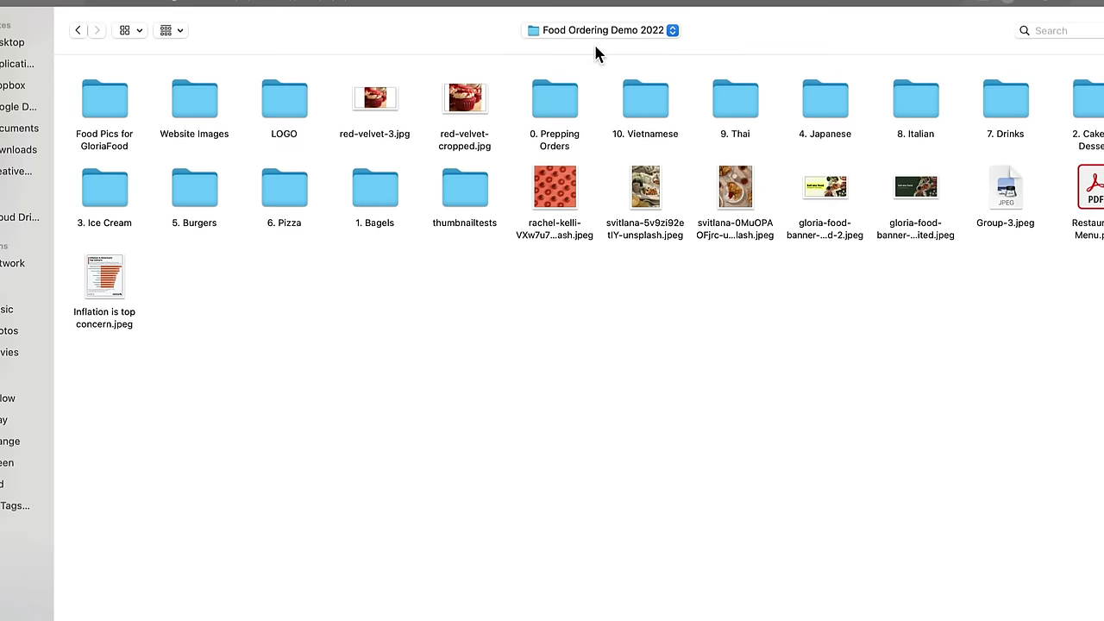
pyautogui.doubleClick(203, 110)
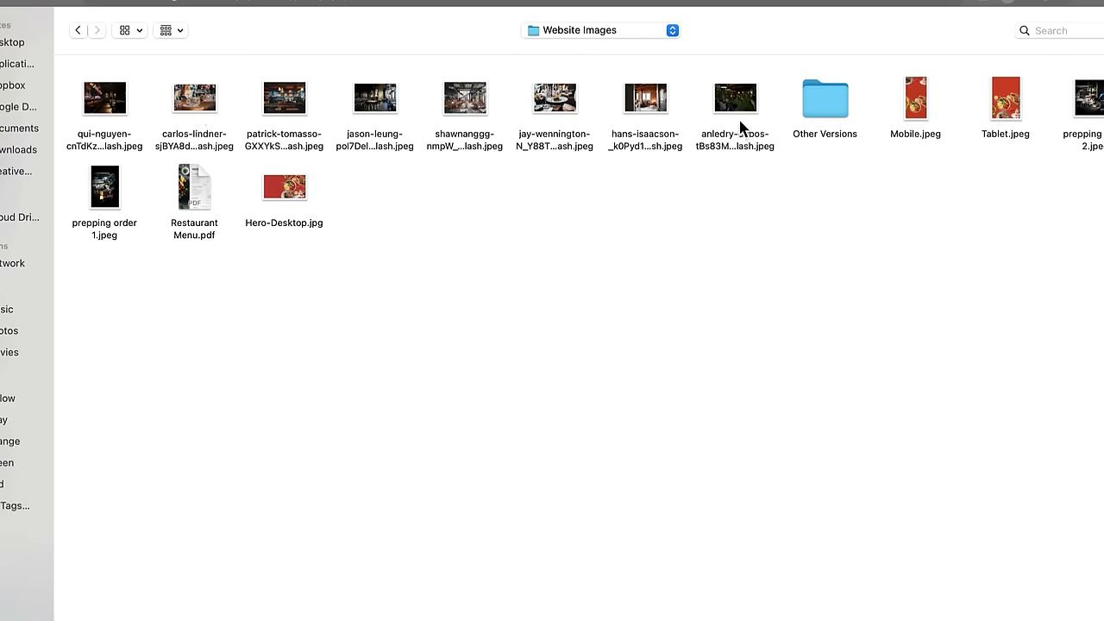
pyautogui.moveTo(761, 272); pyautogui.dragTo(73, 69)
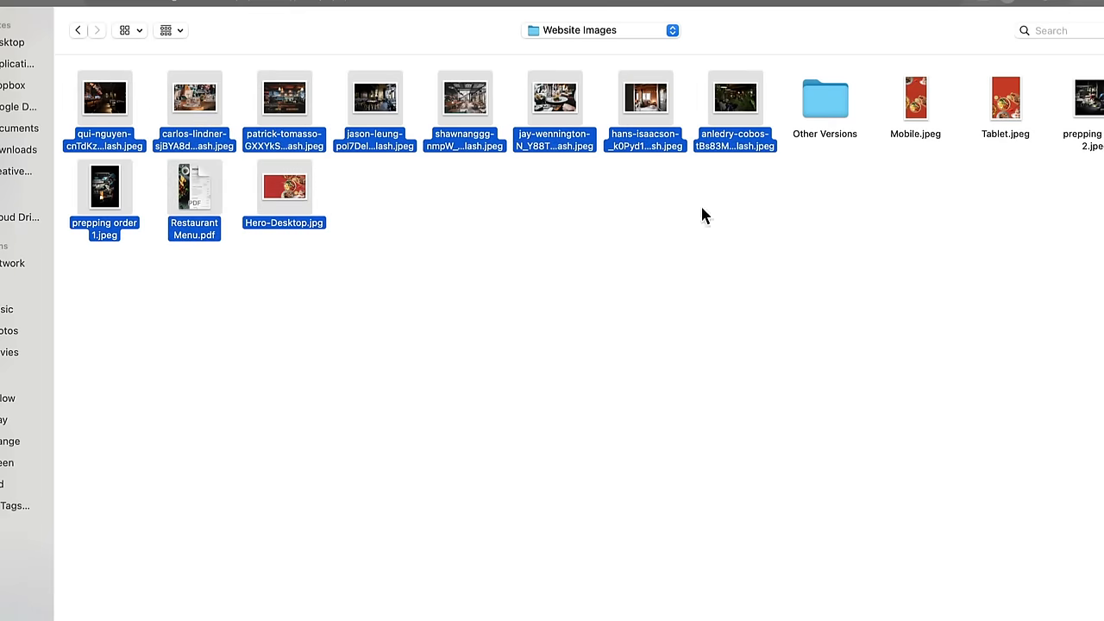
pyautogui.moveTo(1094, 202); pyautogui.dragTo(915, 88)
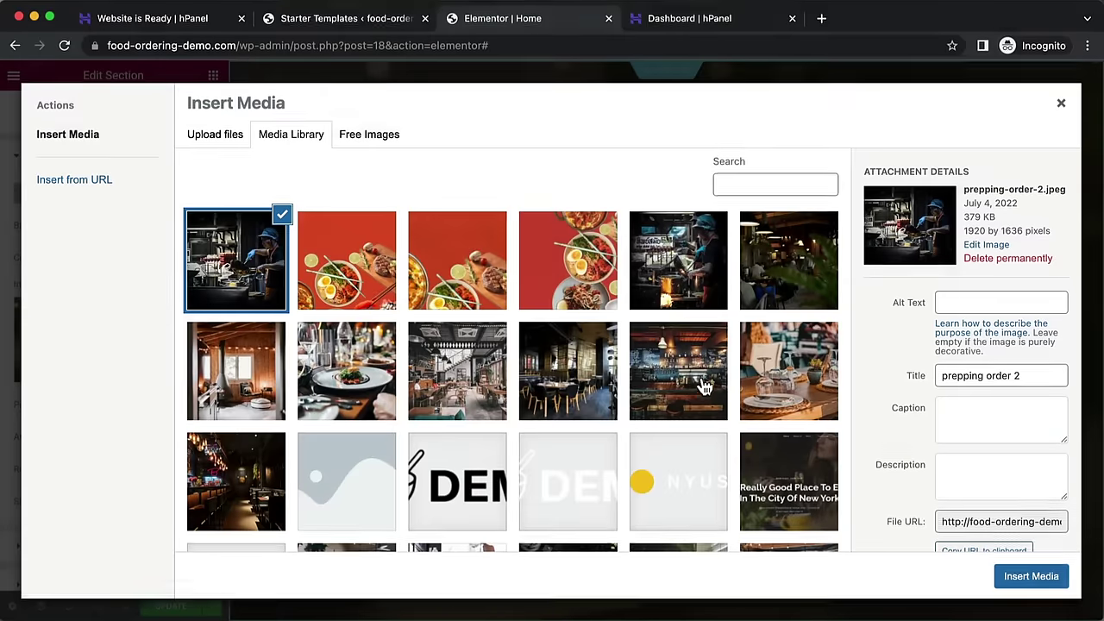
# Insert the 2000 × 1114 Hero-Desktop.jpg food photo as the hero's background image
pyautogui.click(573, 283)
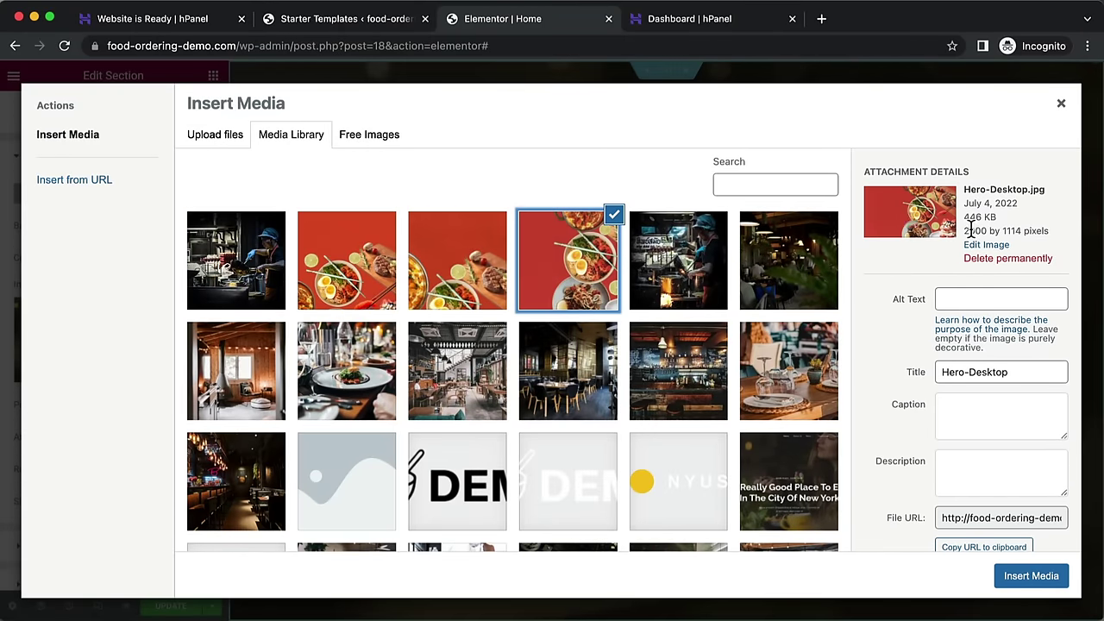
pyautogui.moveTo(964, 230); pyautogui.dragTo(986, 229)
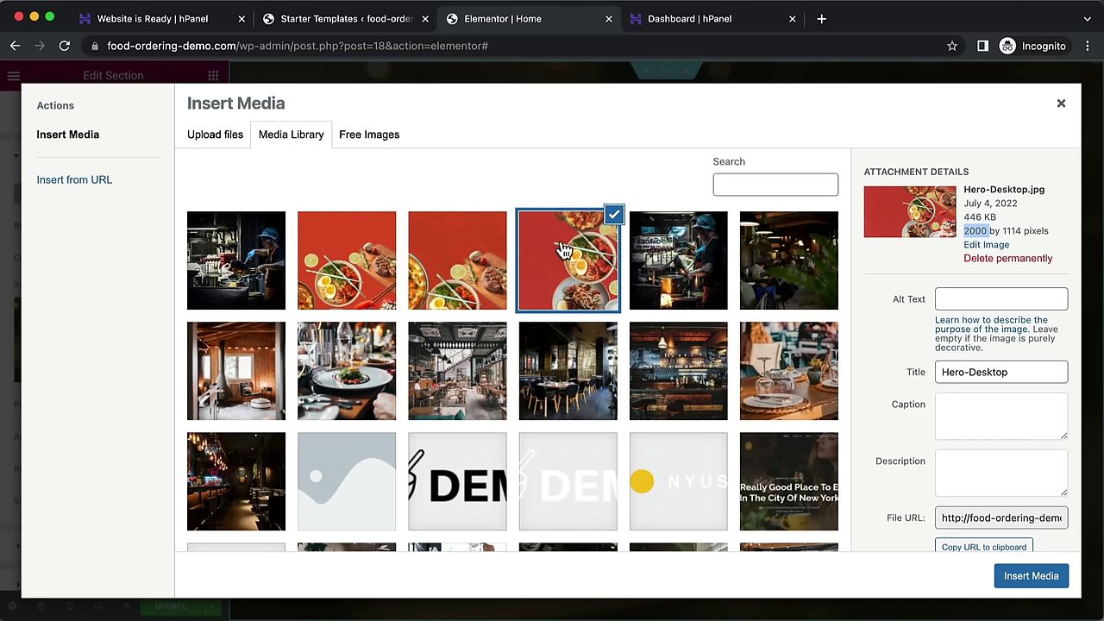
pyautogui.moveTo(1004, 230); pyautogui.dragTo(1020, 231)
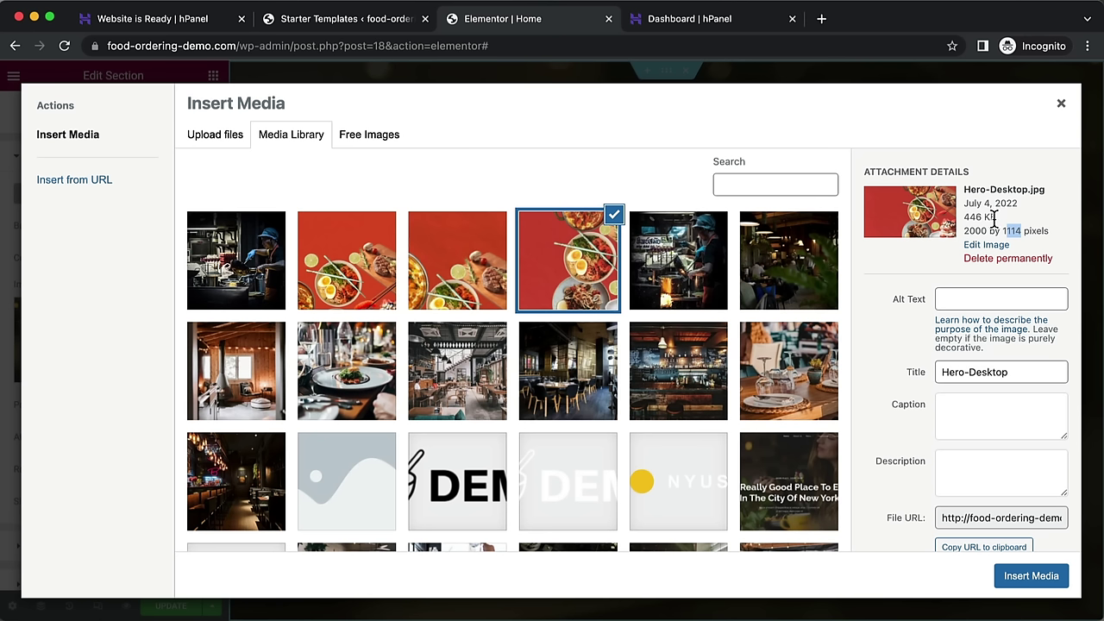
pyautogui.click(1024, 579)
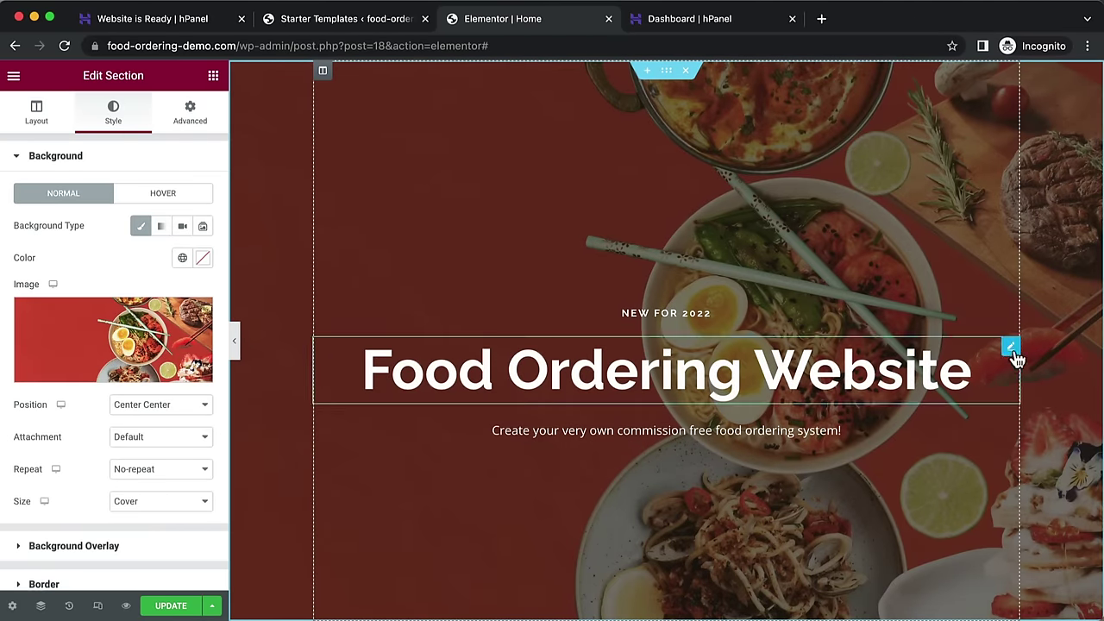
# Set the hero's Background Overlay opacity to 0.2, leaving the overlay colour unchanged
pyautogui.moveTo(184, 323)
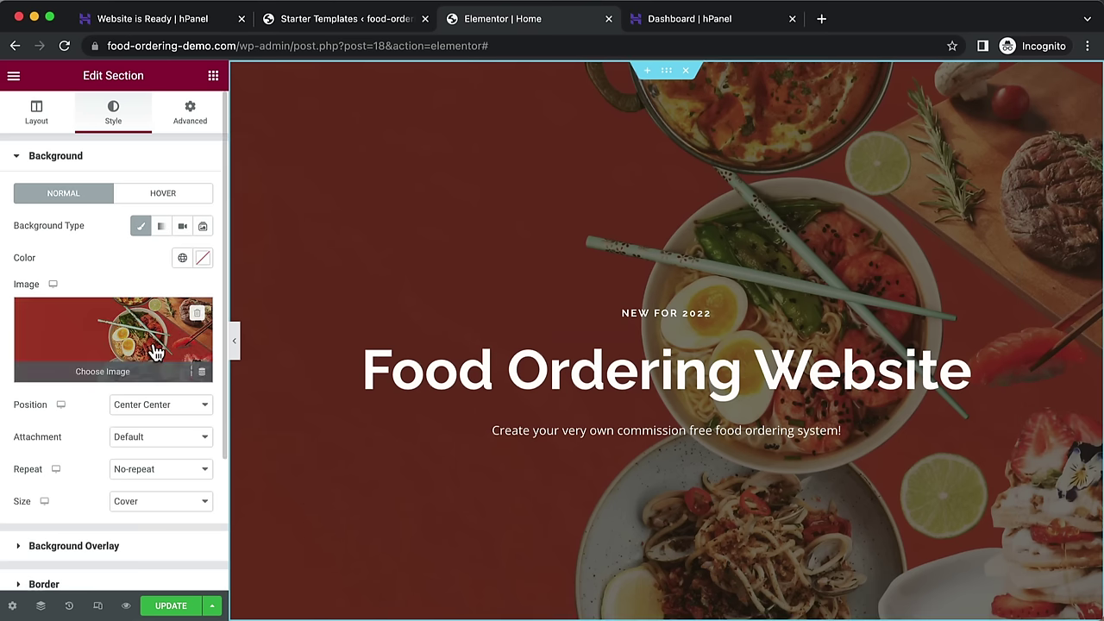
pyautogui.scroll(-3, 155, 349)
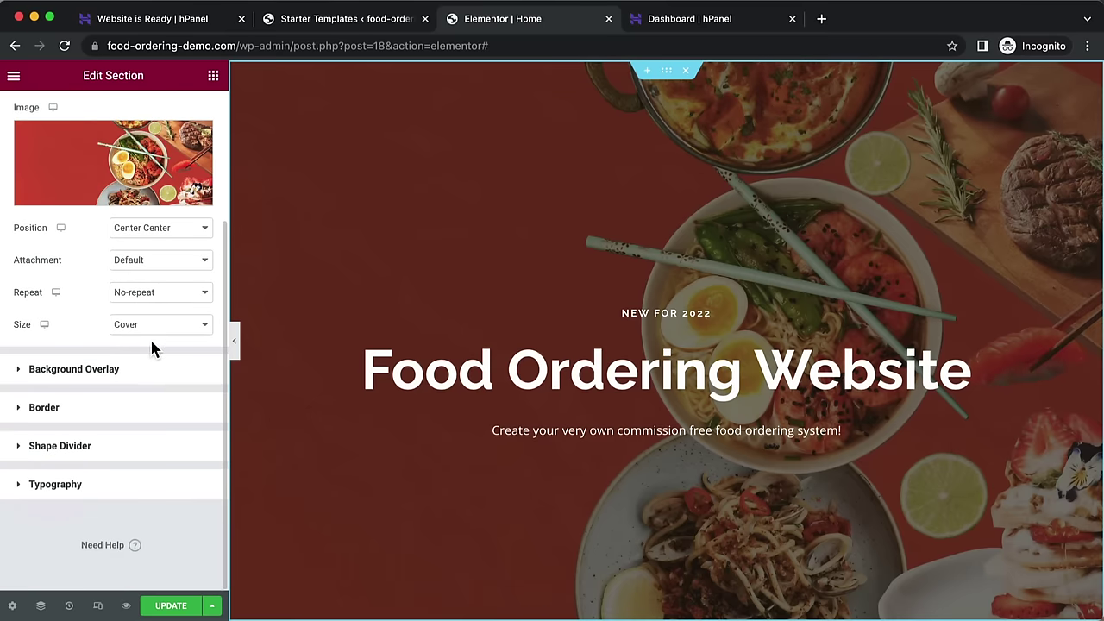
pyautogui.click(65, 369)
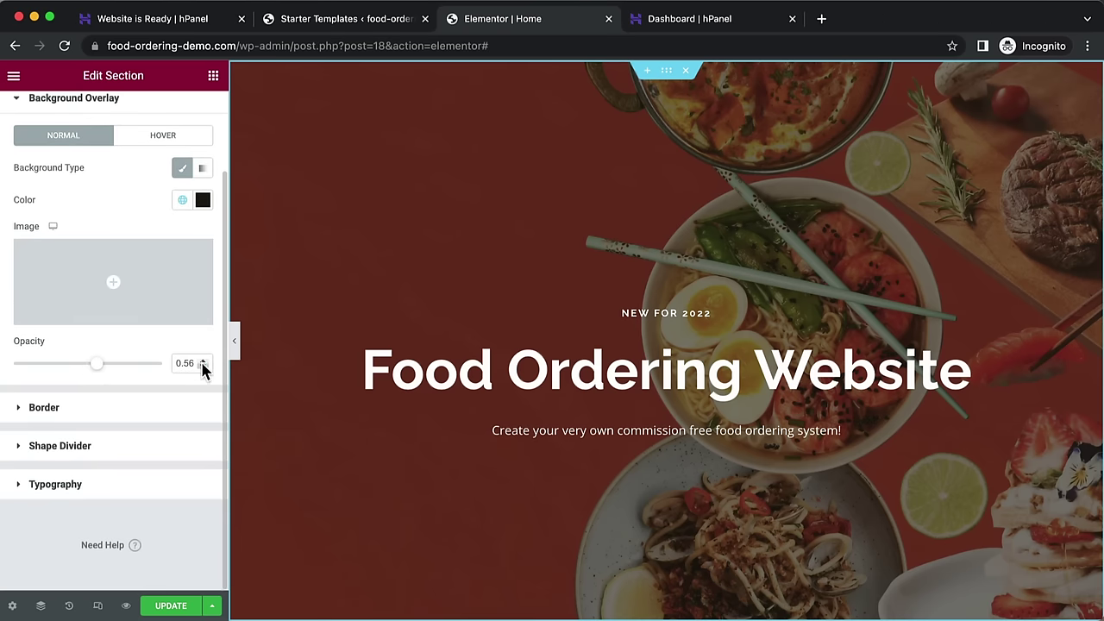
pyautogui.moveTo(94, 370); pyautogui.dragTo(45, 369)
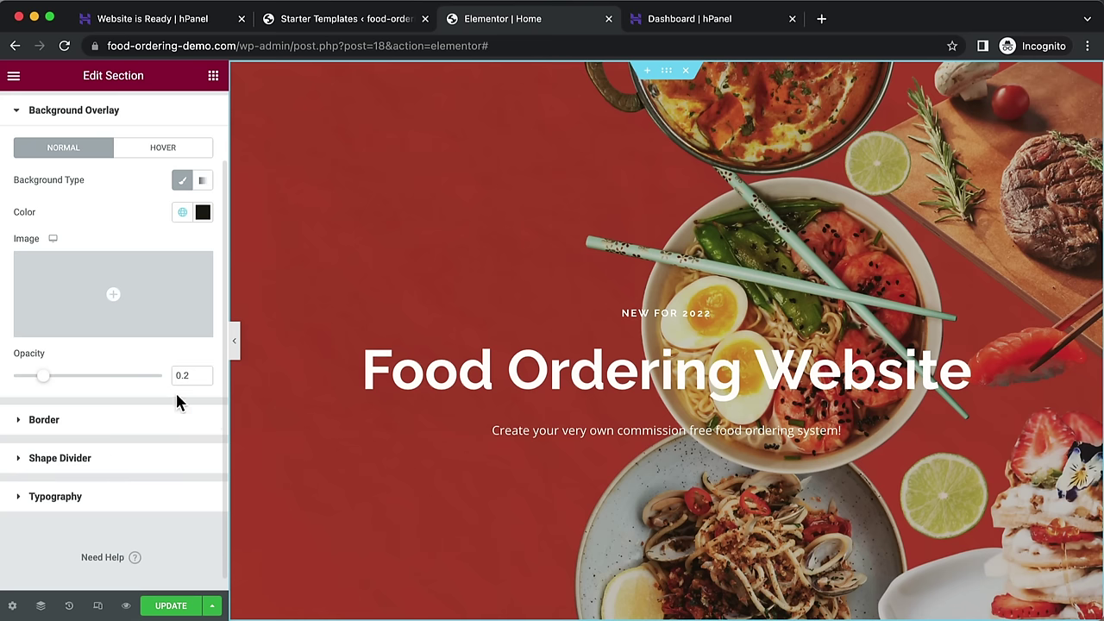
pyautogui.moveTo(45, 377); pyautogui.dragTo(95, 377)
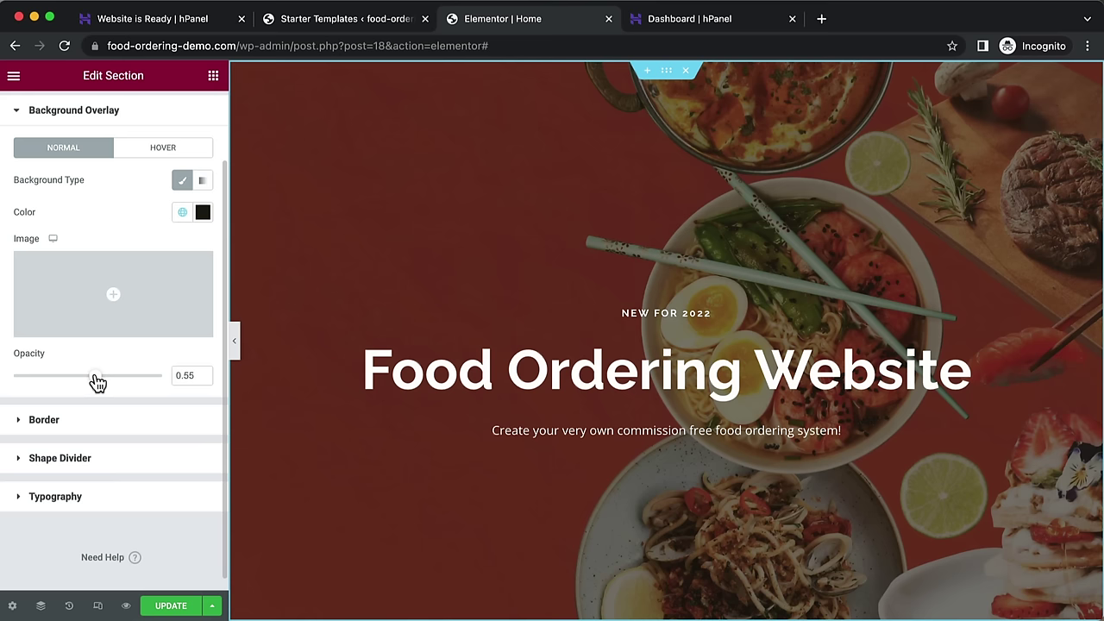
pyautogui.moveTo(95, 377); pyautogui.dragTo(43, 376)
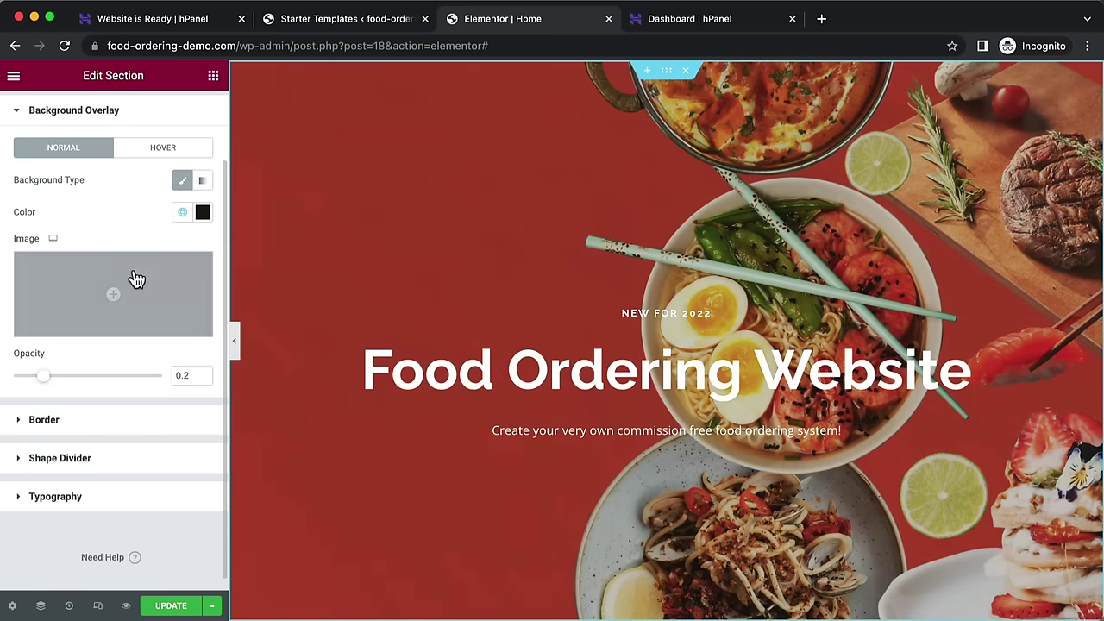
pyautogui.click(203, 214)
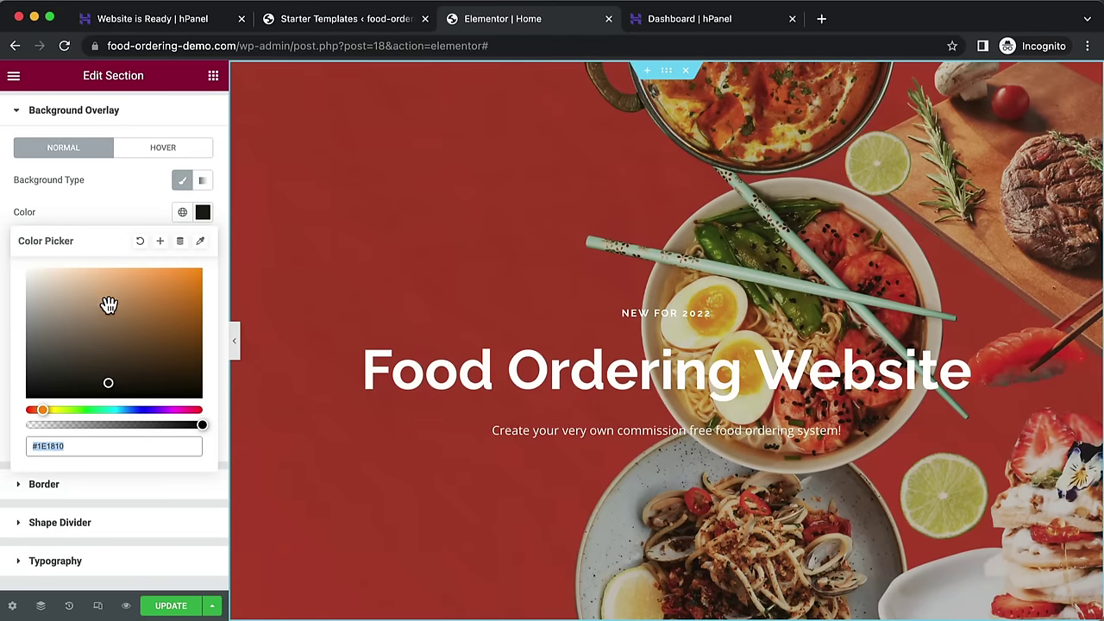
pyautogui.click(118, 212)
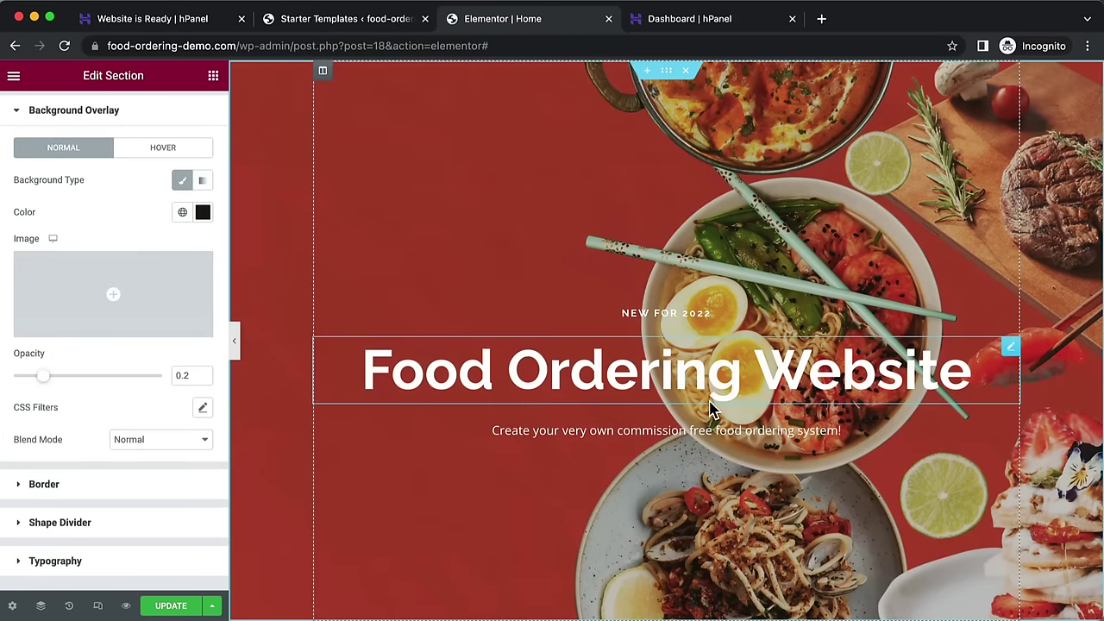
pyautogui.scroll(-3, 697, 463)
pyautogui.scroll(3, 697, 465)
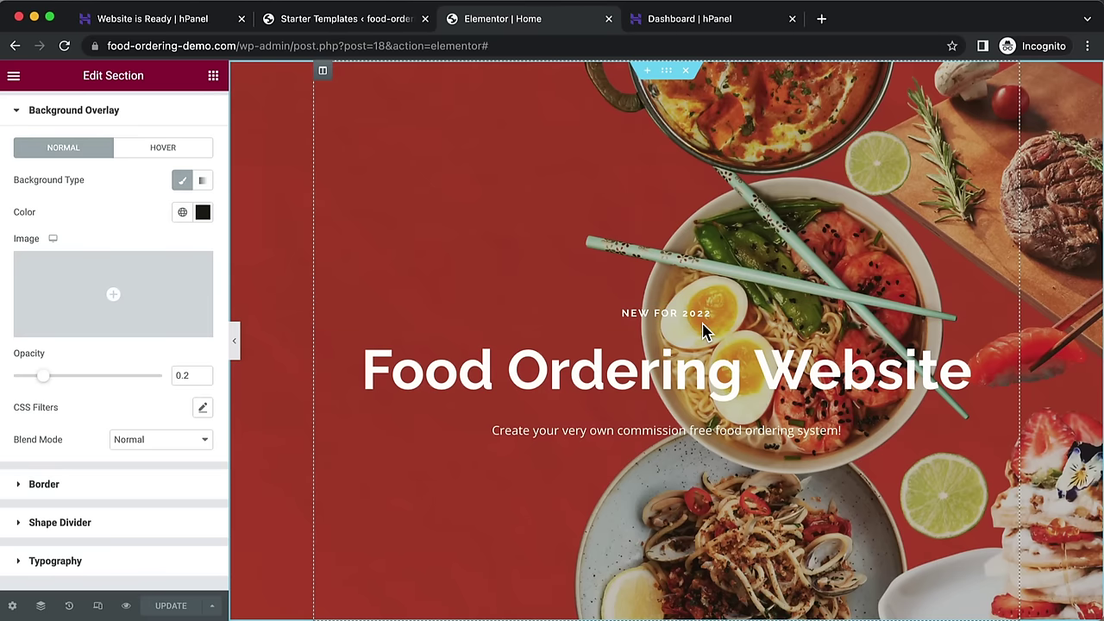
pyautogui.scroll(-2, 703, 320)
pyautogui.scroll(2, 819, 285)
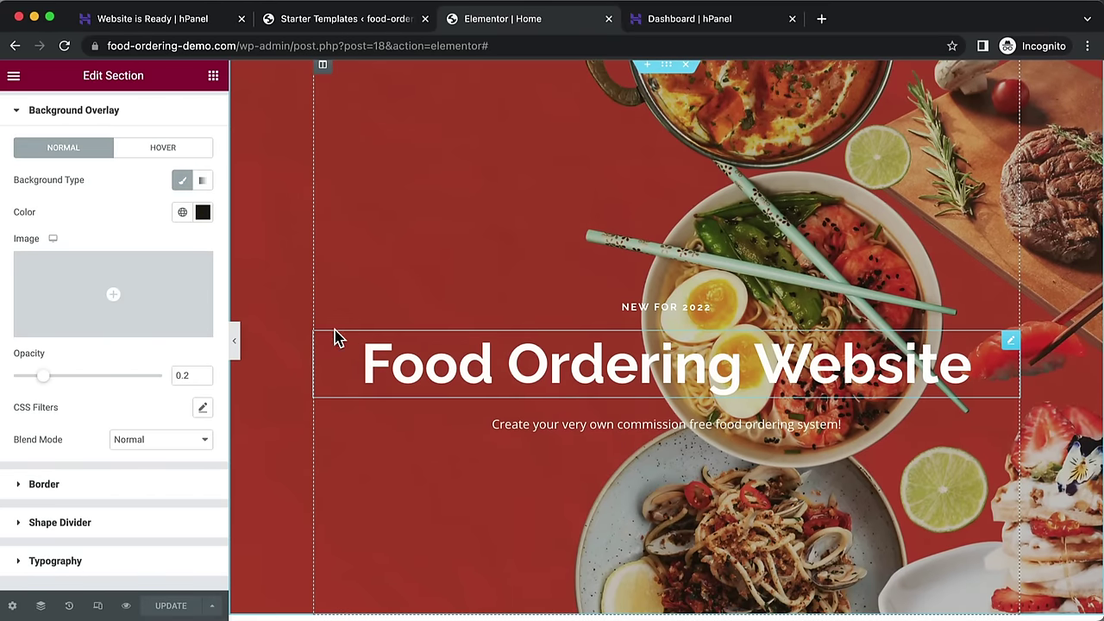
# Left-align the NEW FOR 2022 label in the hero
pyautogui.click(654, 306)
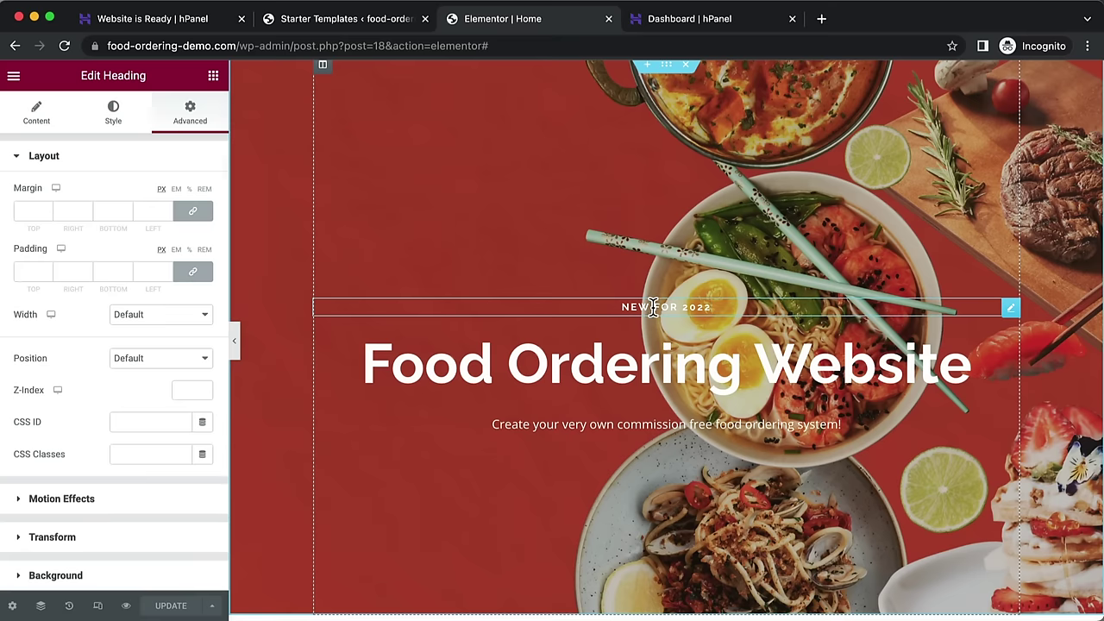
pyautogui.scroll(-3, 82, 216)
pyautogui.scroll(3, 82, 207)
pyautogui.click(33, 125)
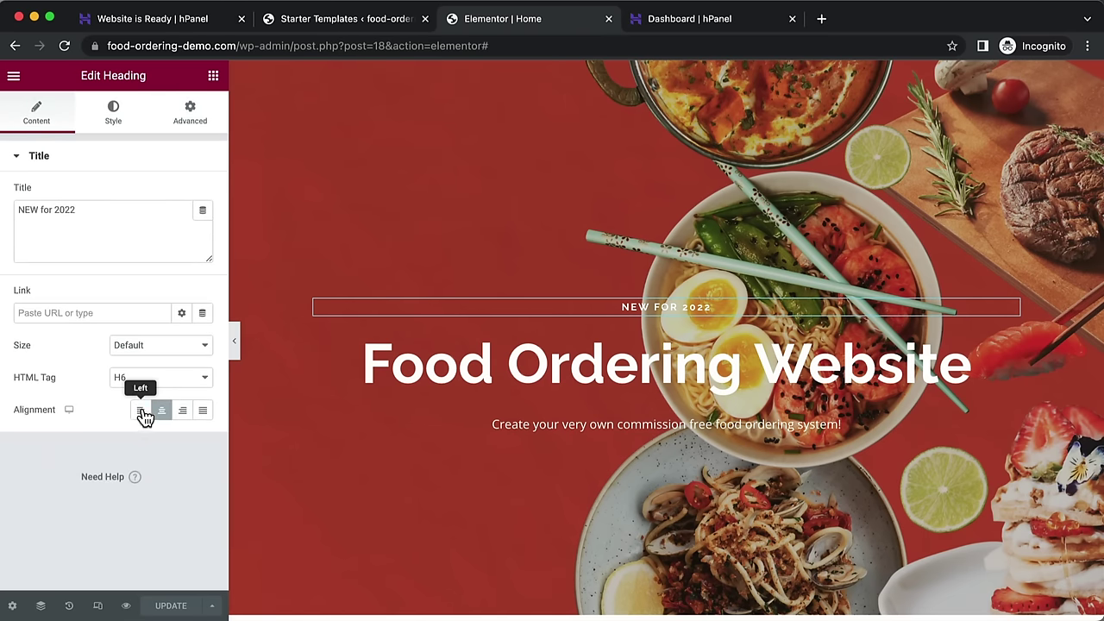
pyautogui.click(141, 412)
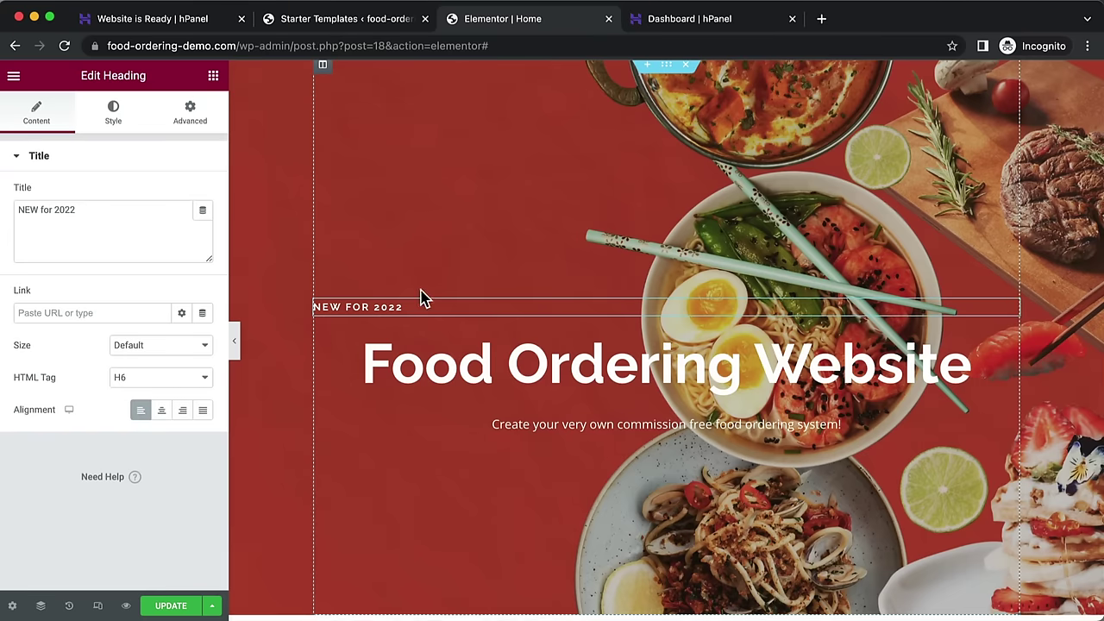
# Left-align the Food Ordering Website heading, then select the subtitle below it
pyautogui.click(574, 347)
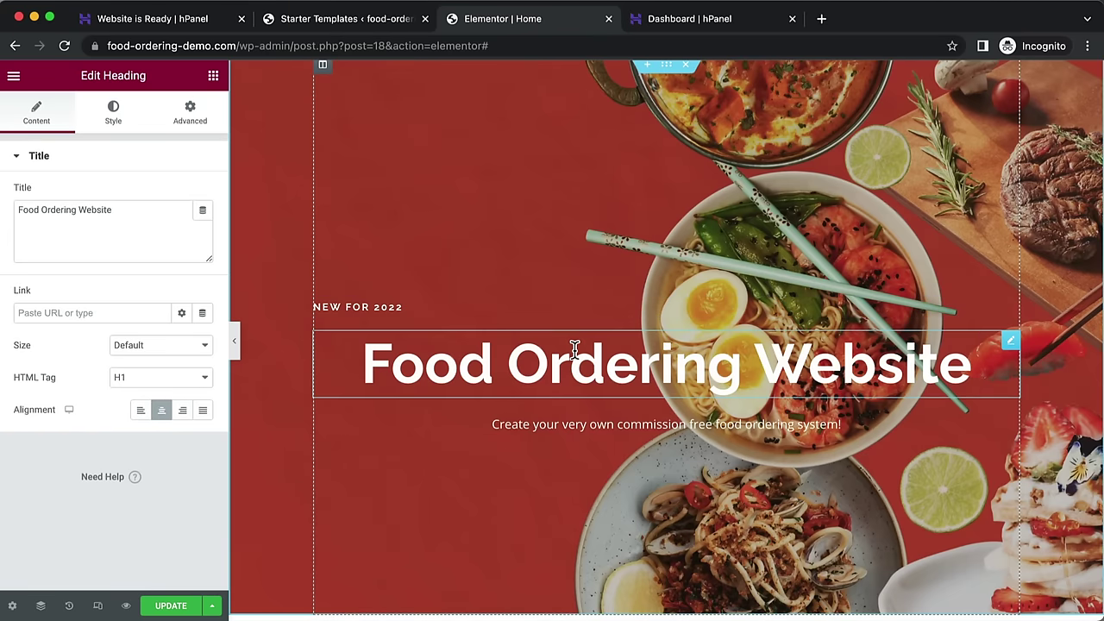
pyautogui.click(140, 410)
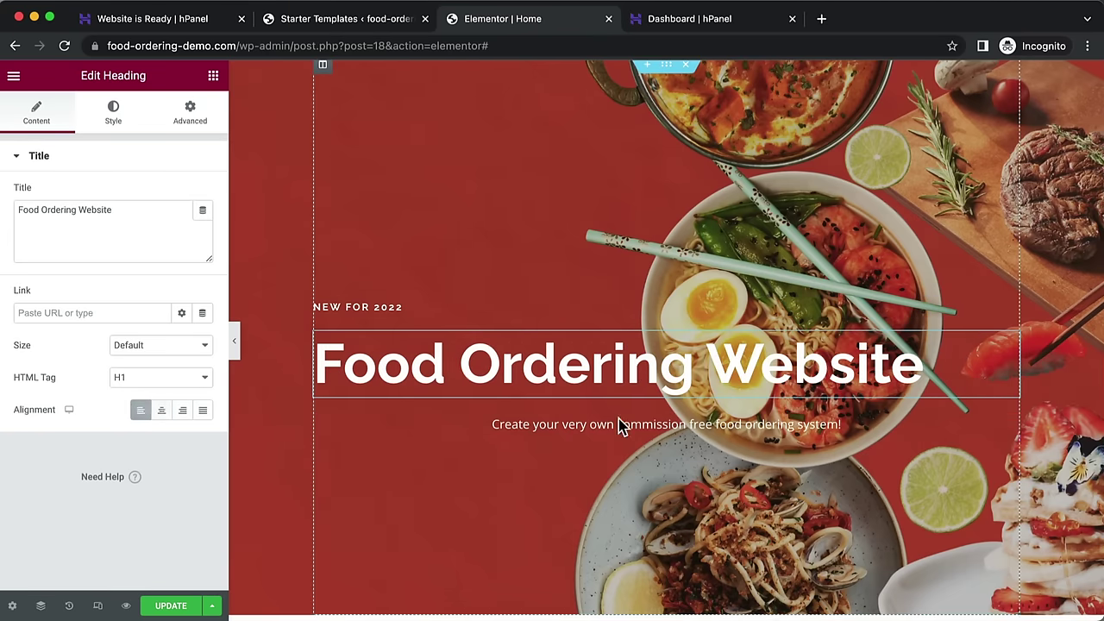
pyautogui.click(657, 423)
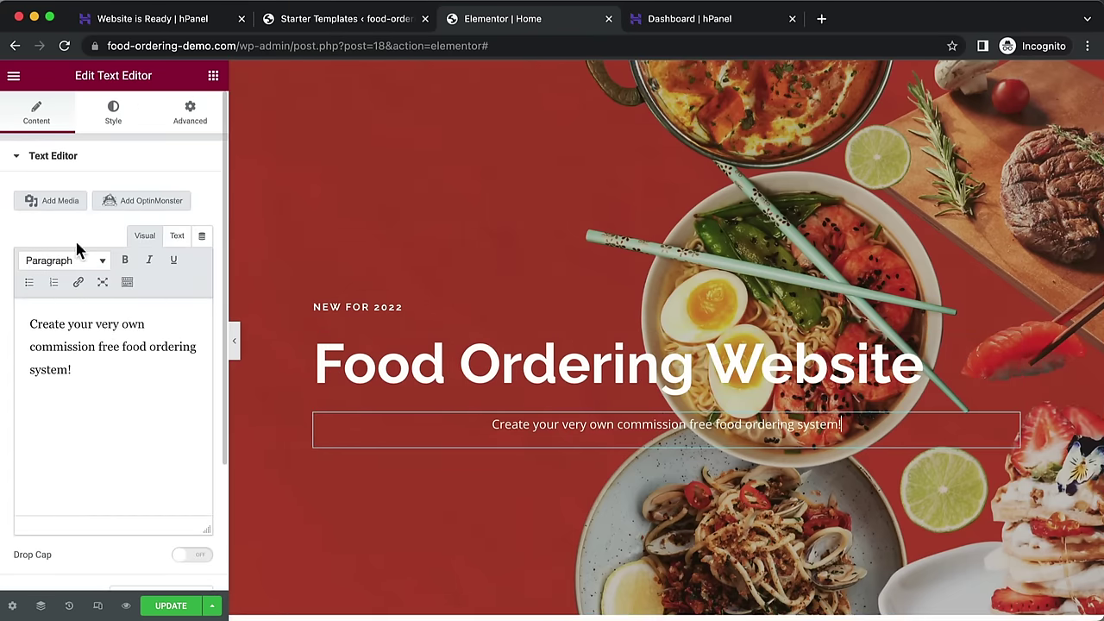
# Left-align the subtitle and set its right and left margins to 0
pyautogui.click(111, 125)
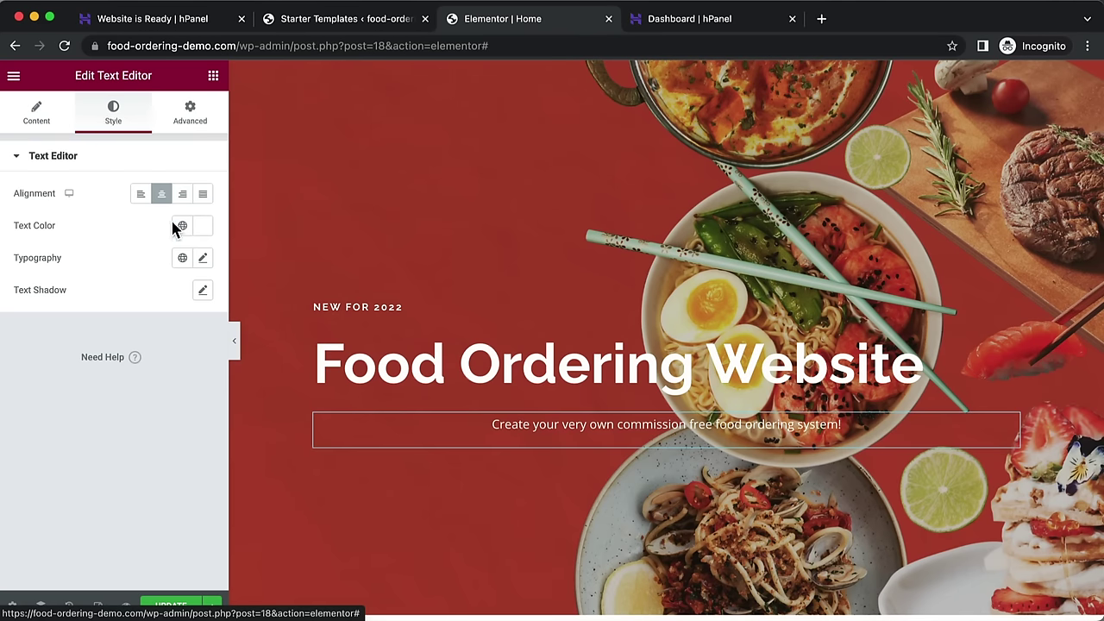
pyautogui.click(139, 199)
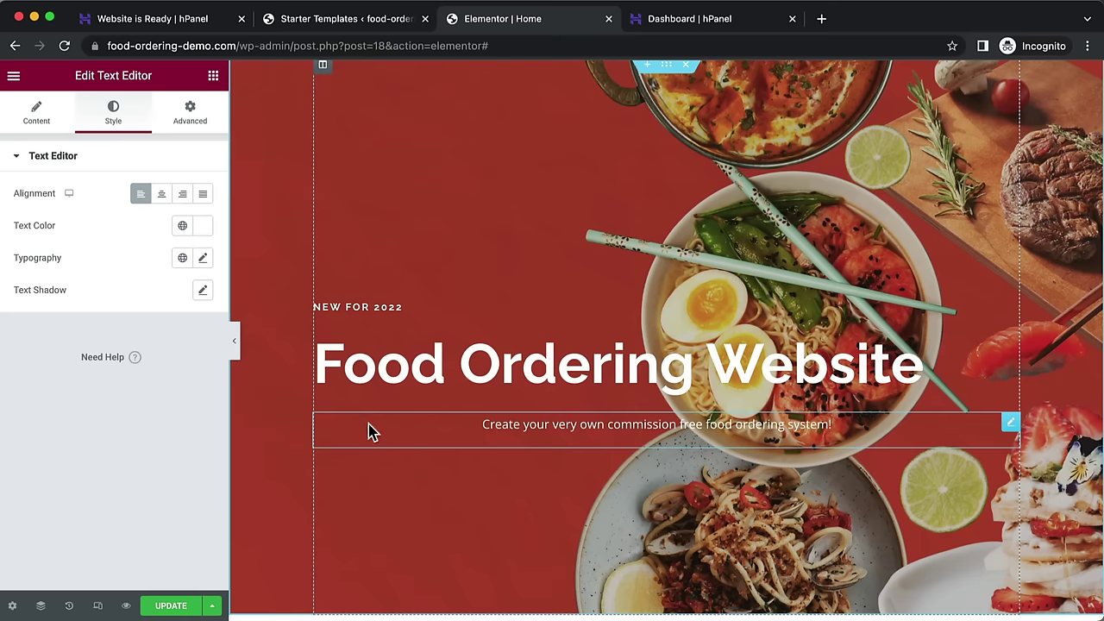
pyautogui.click(191, 121)
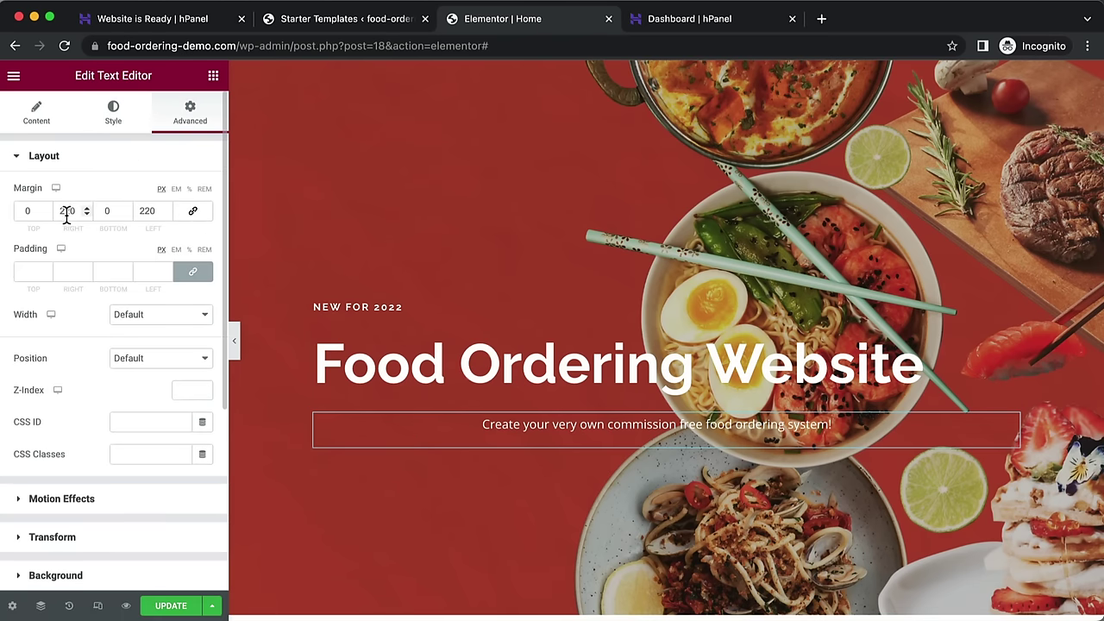
pyautogui.moveTo(76, 210); pyautogui.dragTo(62, 210)
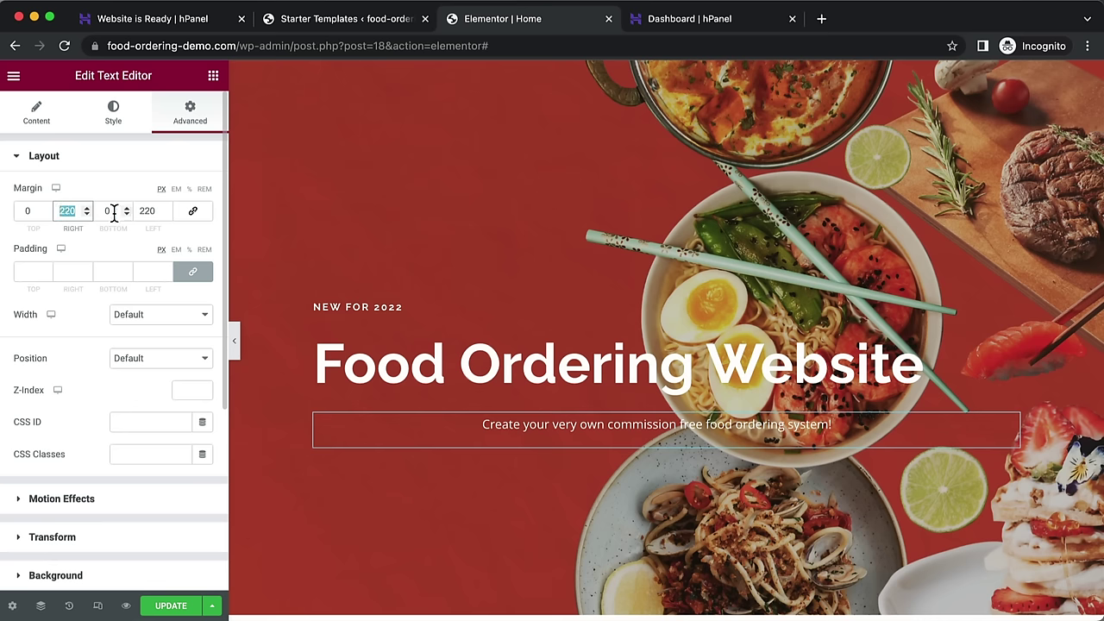
pyautogui.write('0')
pyautogui.doubleClick(143, 210)
pyautogui.write('0')
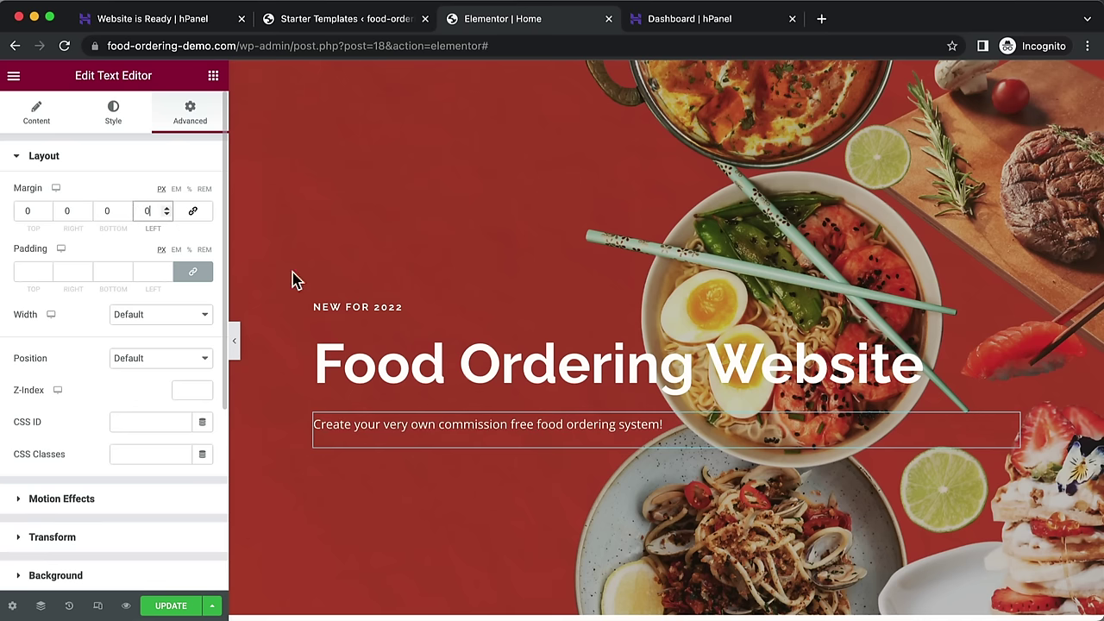
# Enlarge the subtitle's typography size to 22
pyautogui.click(113, 116)
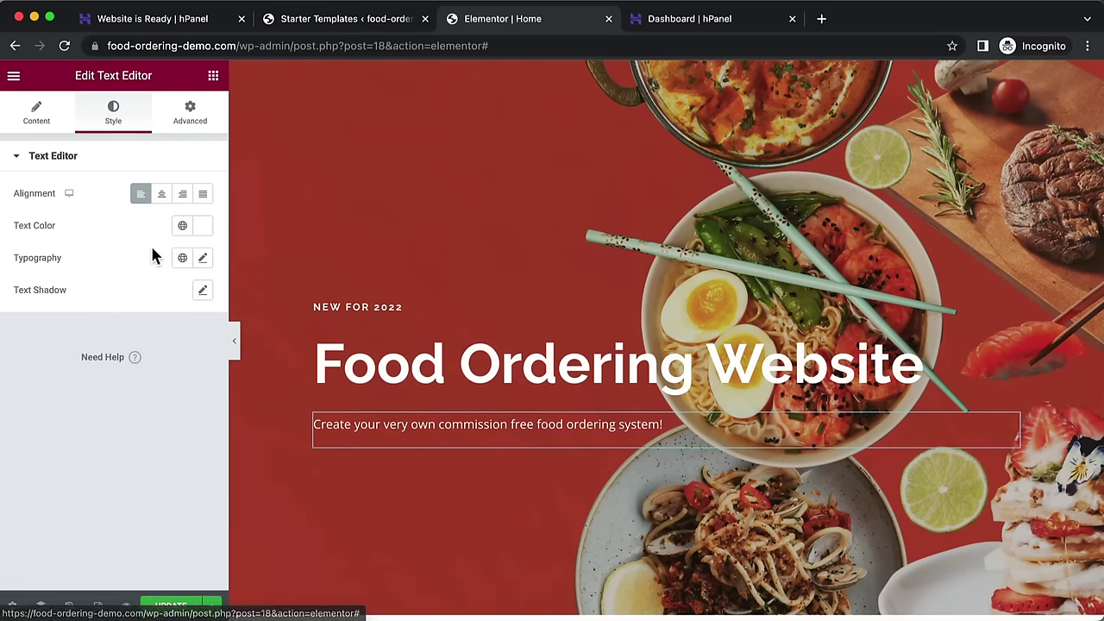
pyautogui.click(204, 261)
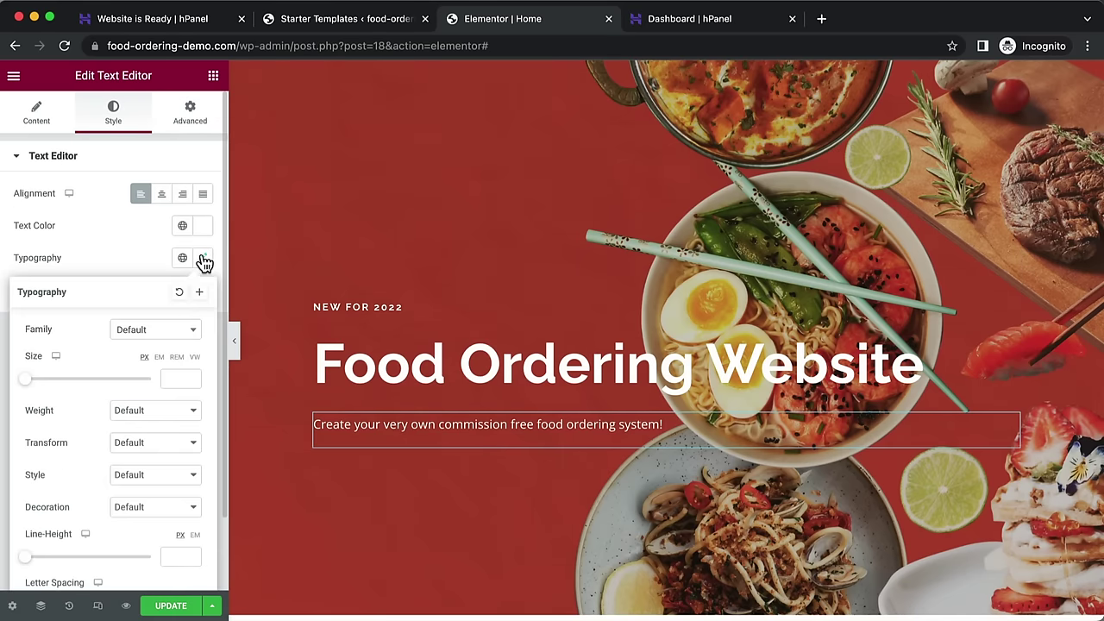
pyautogui.moveTo(31, 384); pyautogui.dragTo(41, 384)
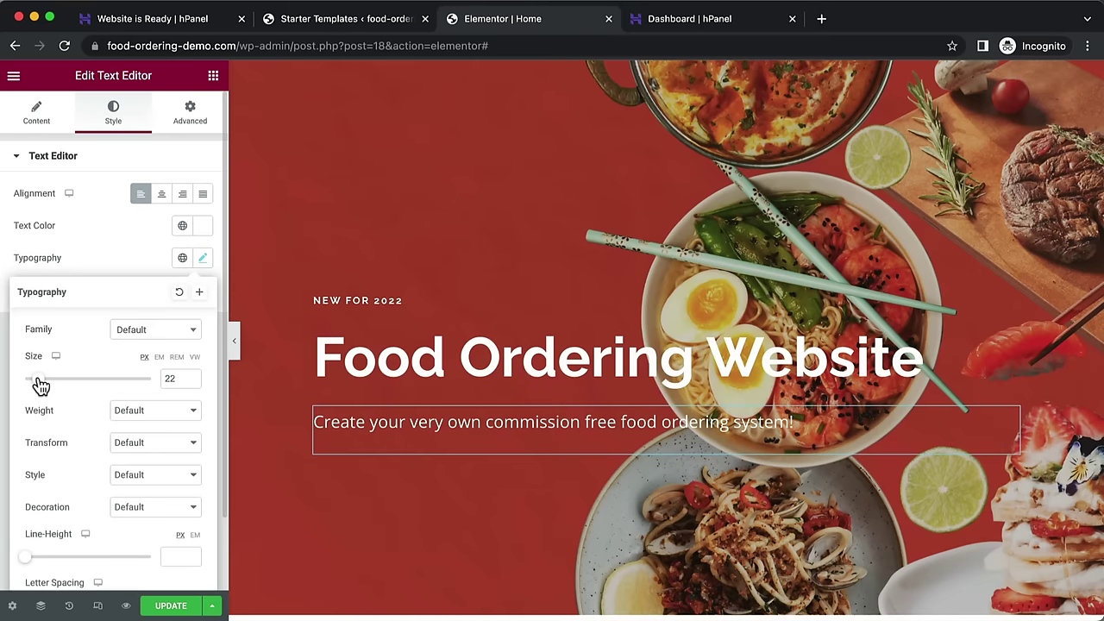
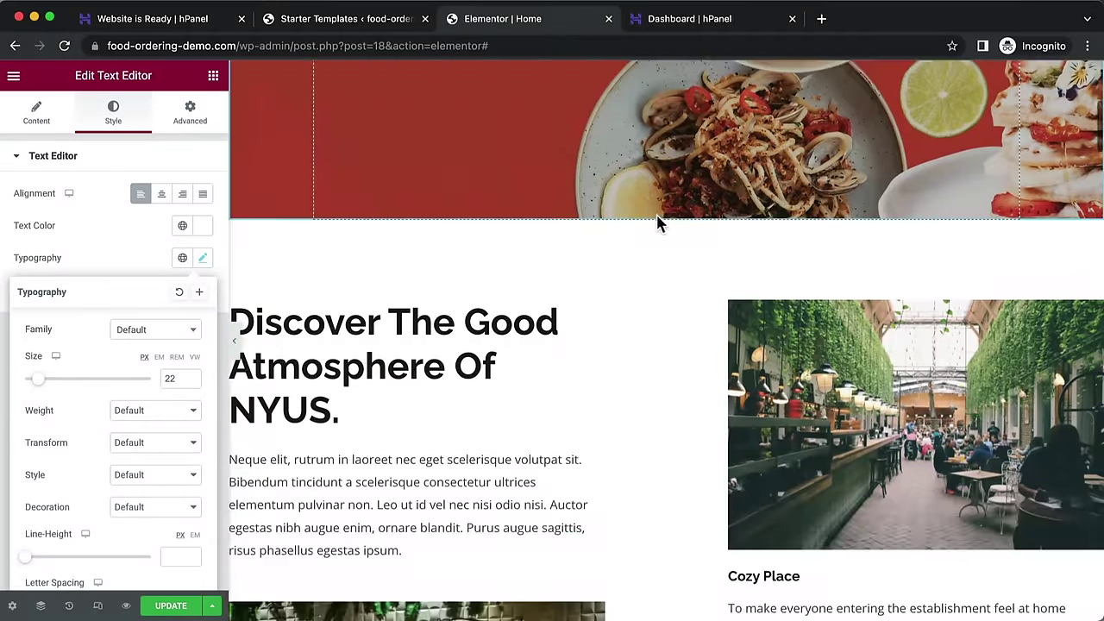
# Save the Home page so the hero subtitle's 22 px text size is stored
pyautogui.scroll(5, 658, 223)
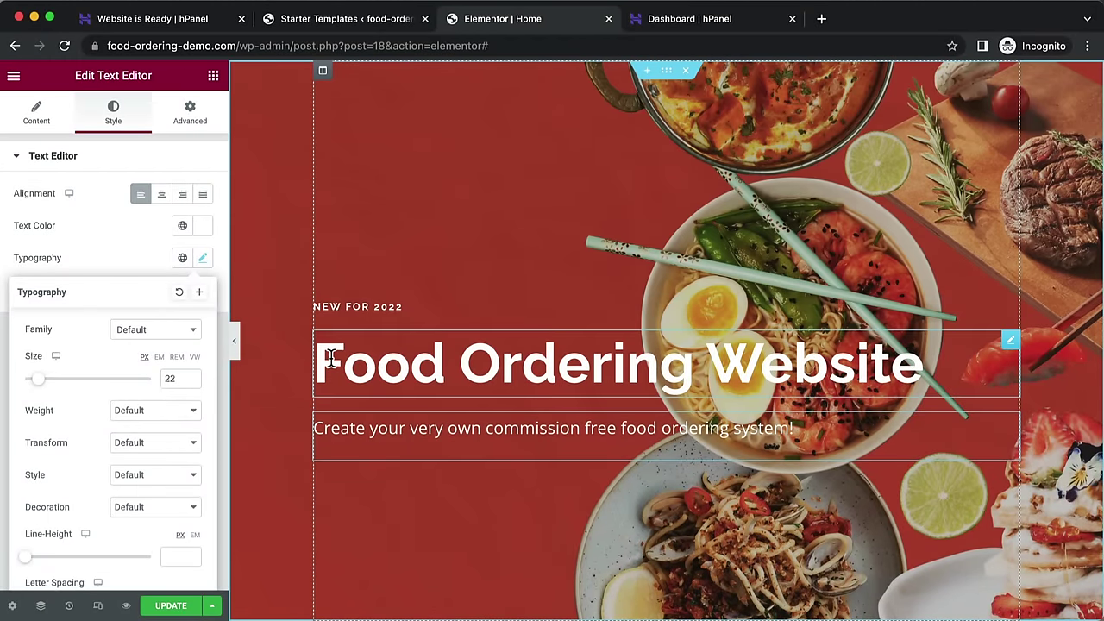
pyautogui.click(171, 606)
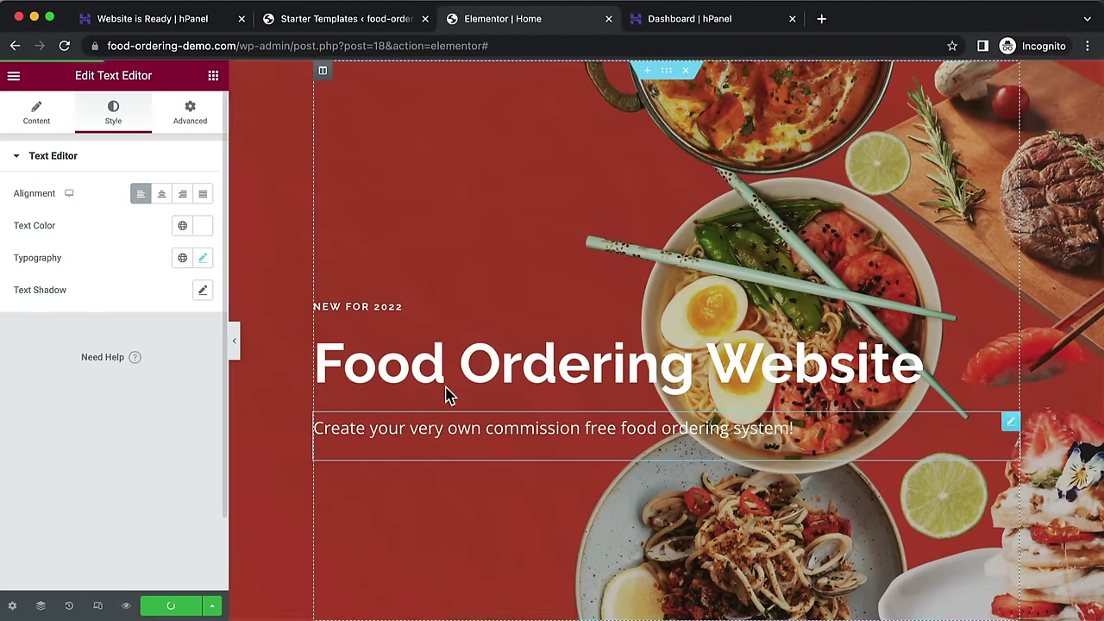
pyautogui.scroll(-1, 443, 390)
pyautogui.scroll(1, 443, 389)
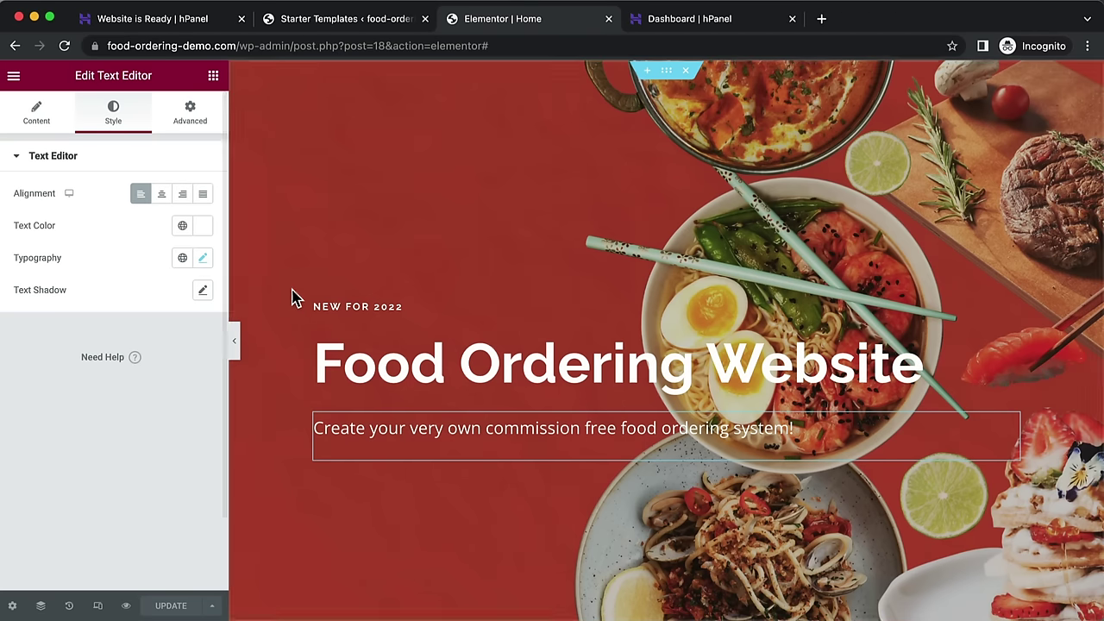
pyautogui.scroll(-5, 306, 264)
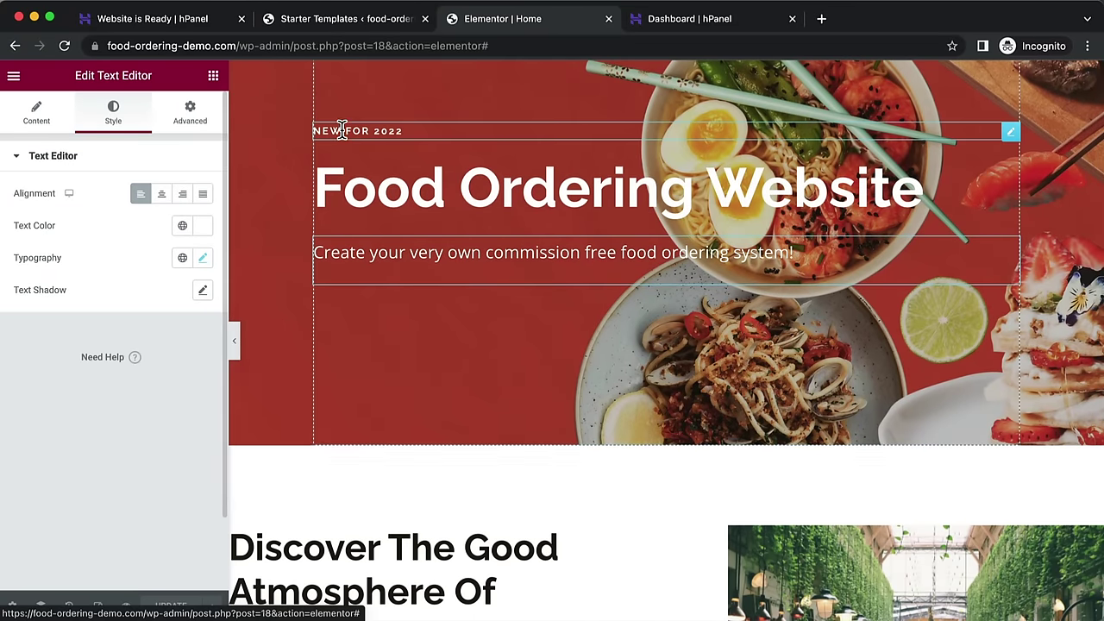
pyautogui.scroll(5, 439, 146)
# Set the hero section's boxed content width to 1300 px in Layout and save the page
pyautogui.click(668, 73)
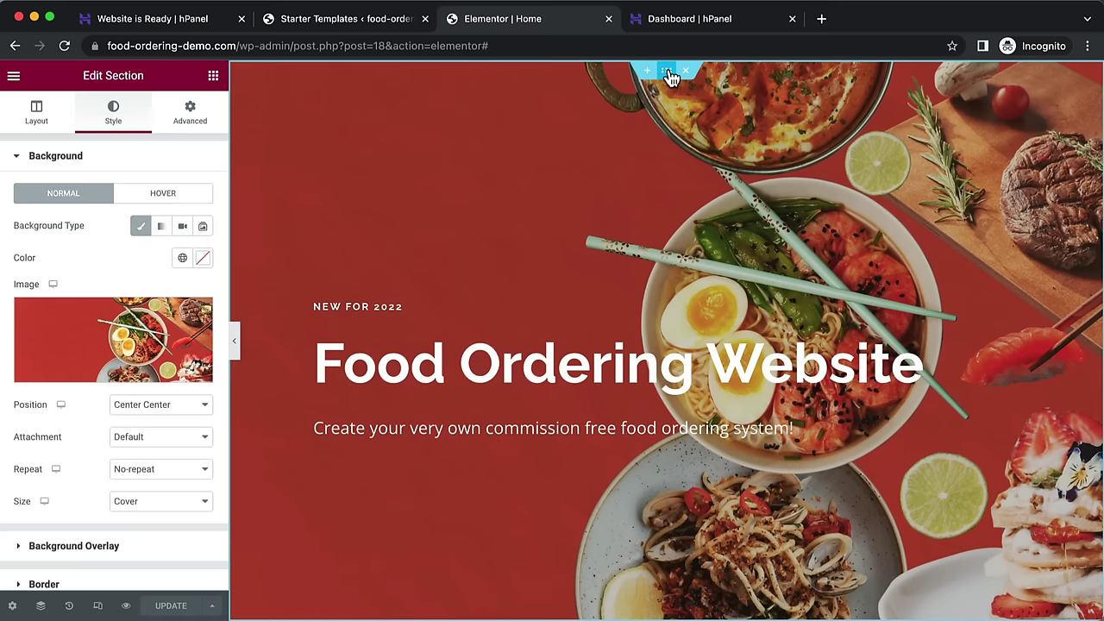
pyautogui.click(48, 118)
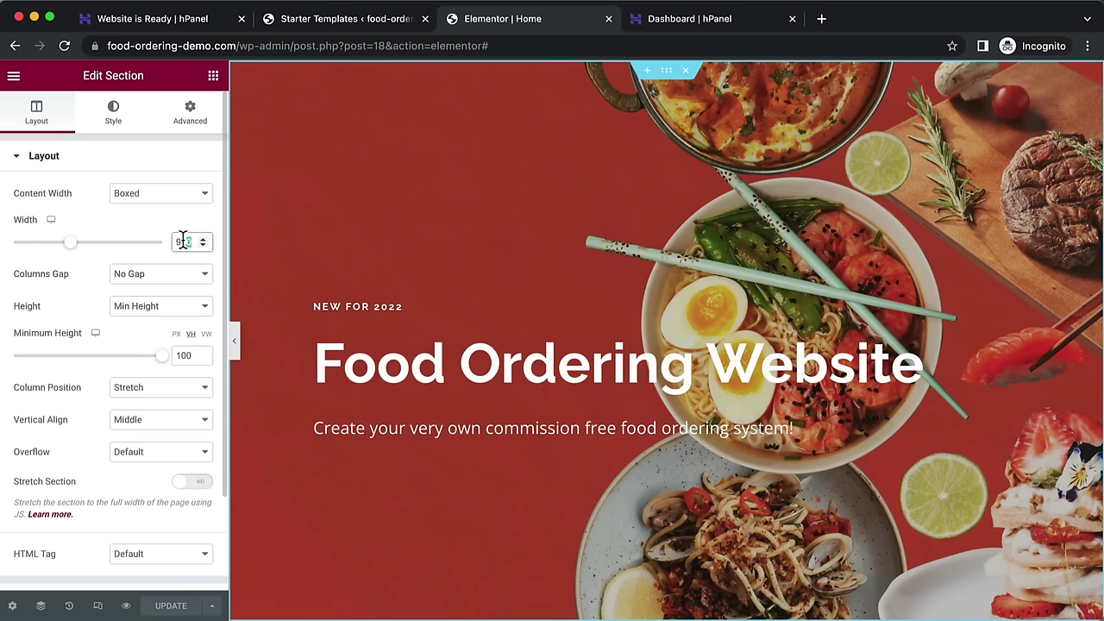
pyautogui.write('1300')
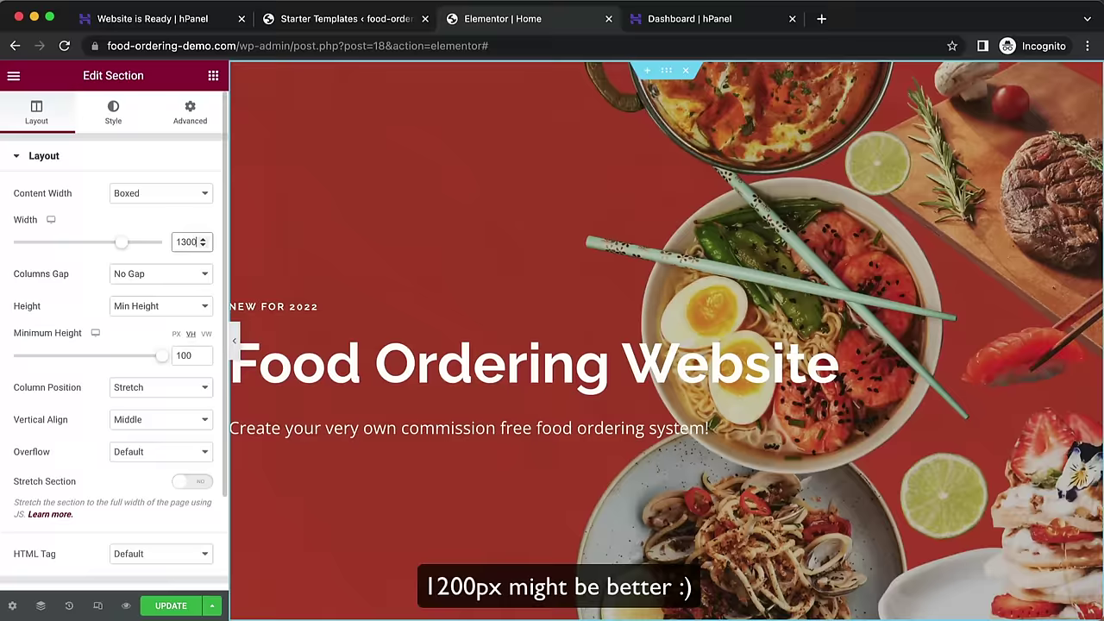
pyautogui.scroll(-2, 458, 258)
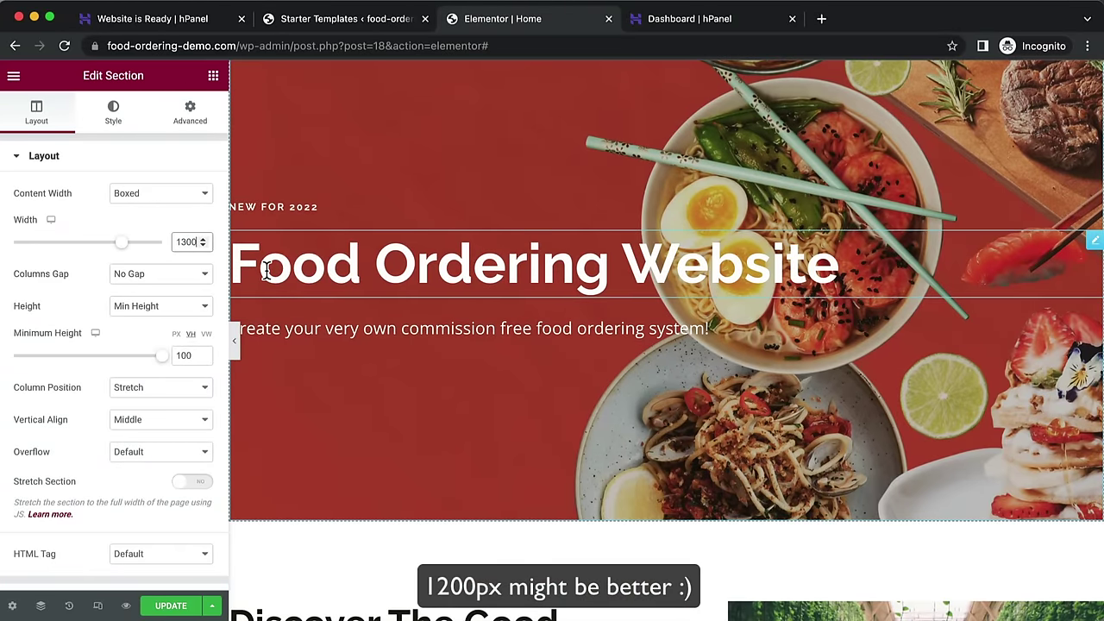
pyautogui.click(173, 607)
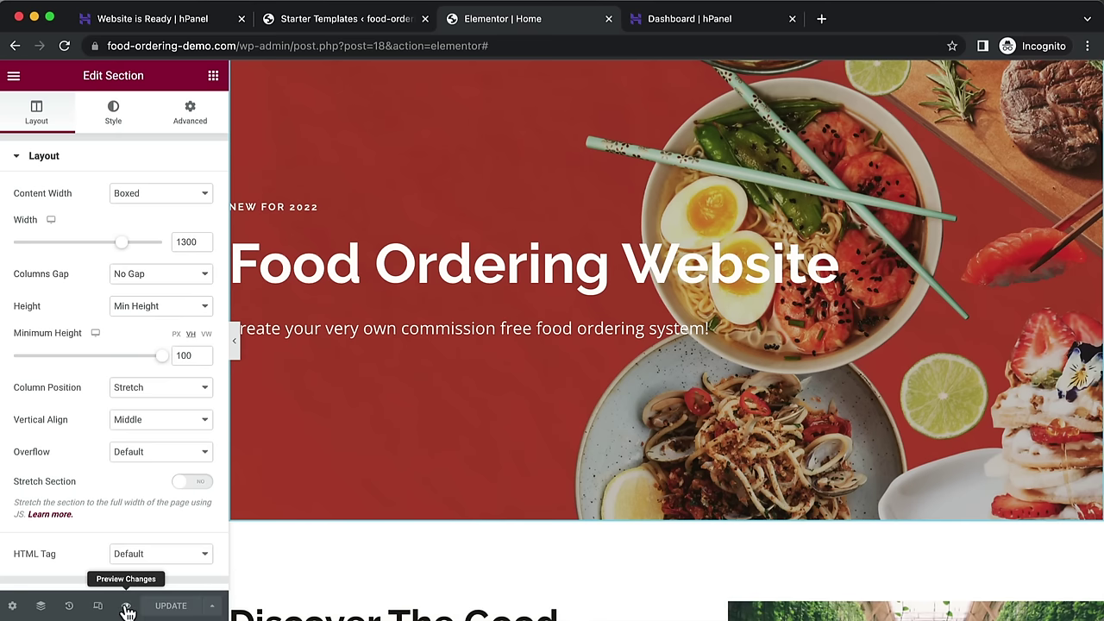
# Preview the saved home page in a new tab, scroll through it, then return to the Elementor | Home tab
pyautogui.click(127, 608)
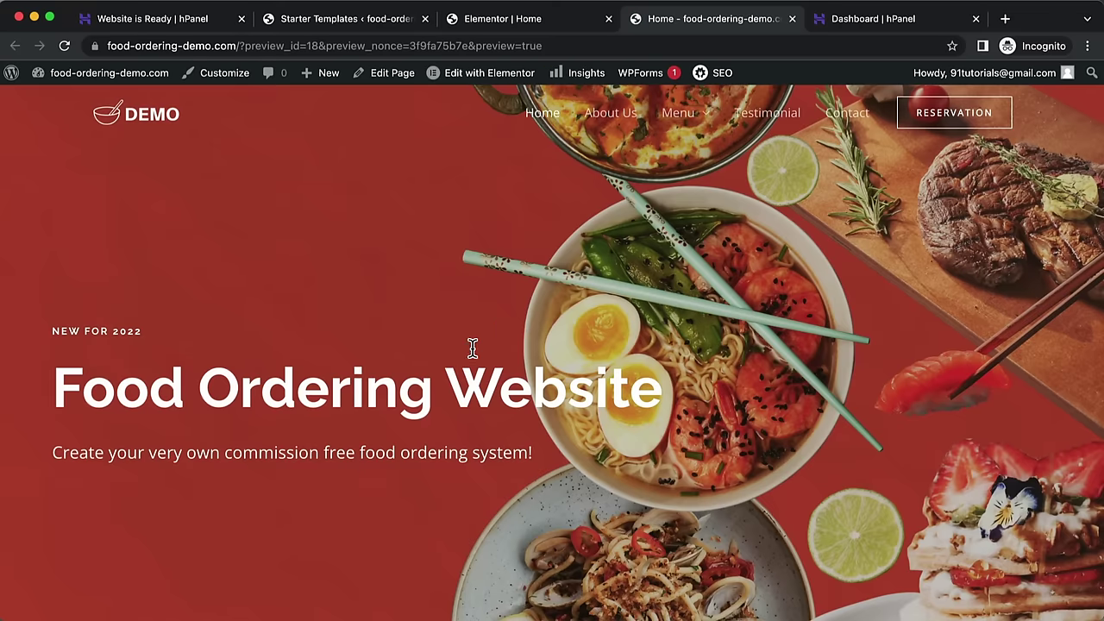
pyautogui.scroll(-5, 485, 335)
pyautogui.scroll(5, 484, 328)
pyautogui.scroll(-5, 485, 336)
pyautogui.scroll(3, 482, 336)
pyautogui.scroll(2, 480, 337)
pyautogui.scroll(-6, 470, 337)
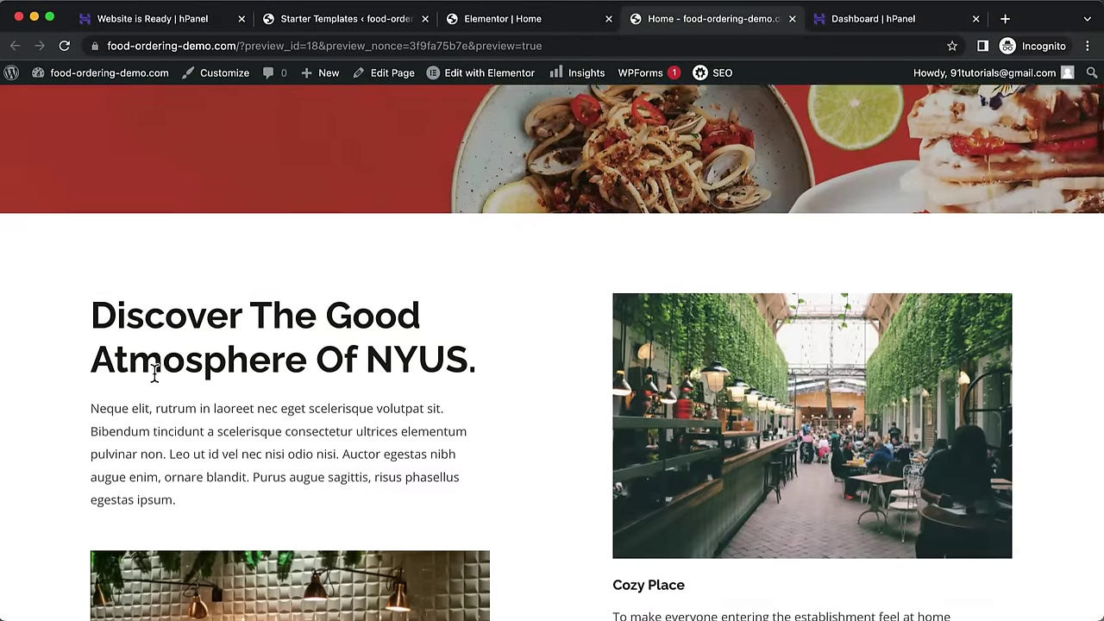
pyautogui.scroll(3, 78, 233)
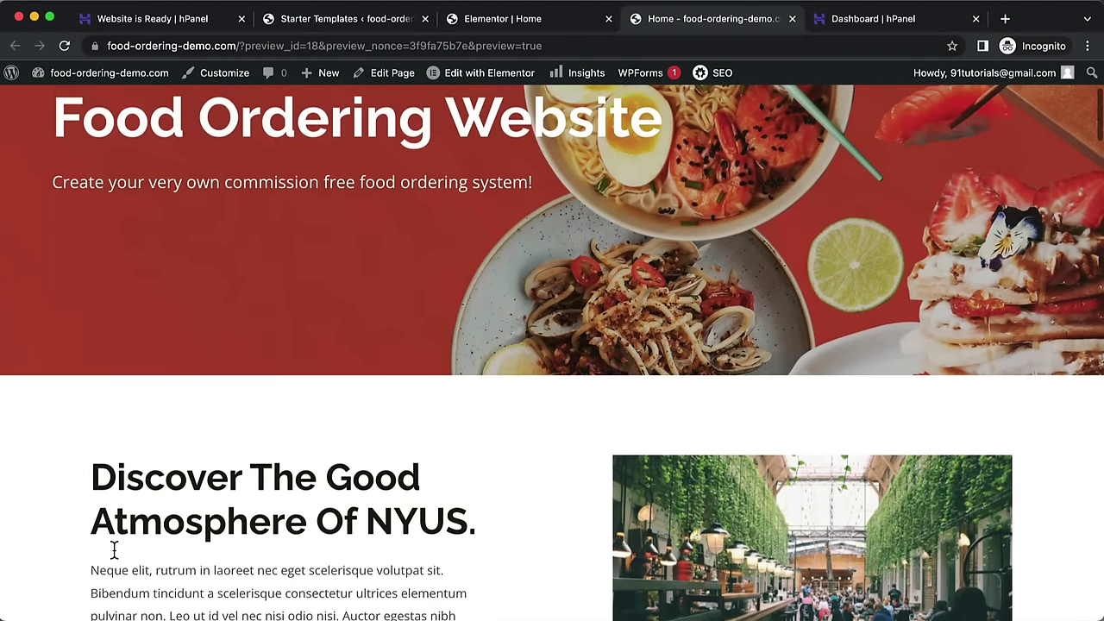
pyautogui.click(551, 22)
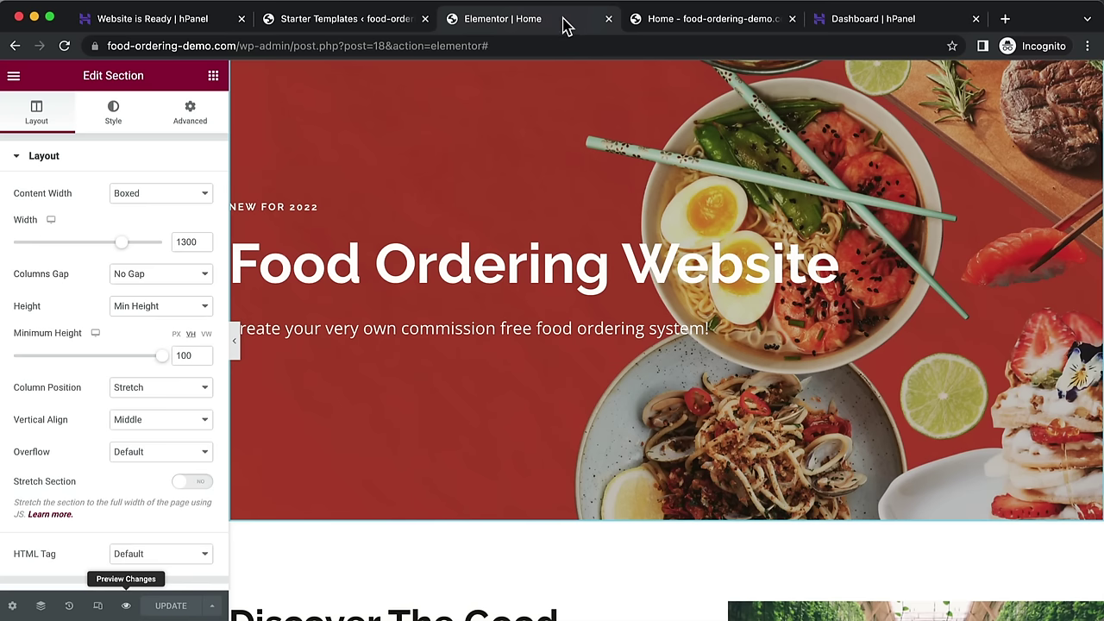
# Change the site-wide Content Width to 1300 px in Site Settings > Layout and save
pyautogui.click(14, 82)
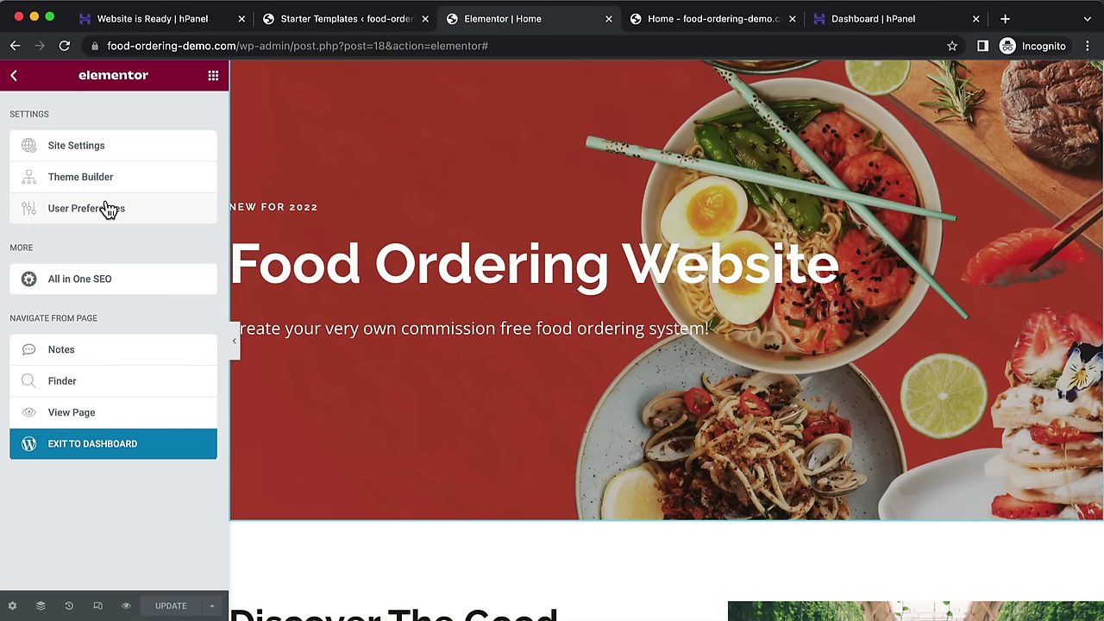
pyautogui.click(86, 152)
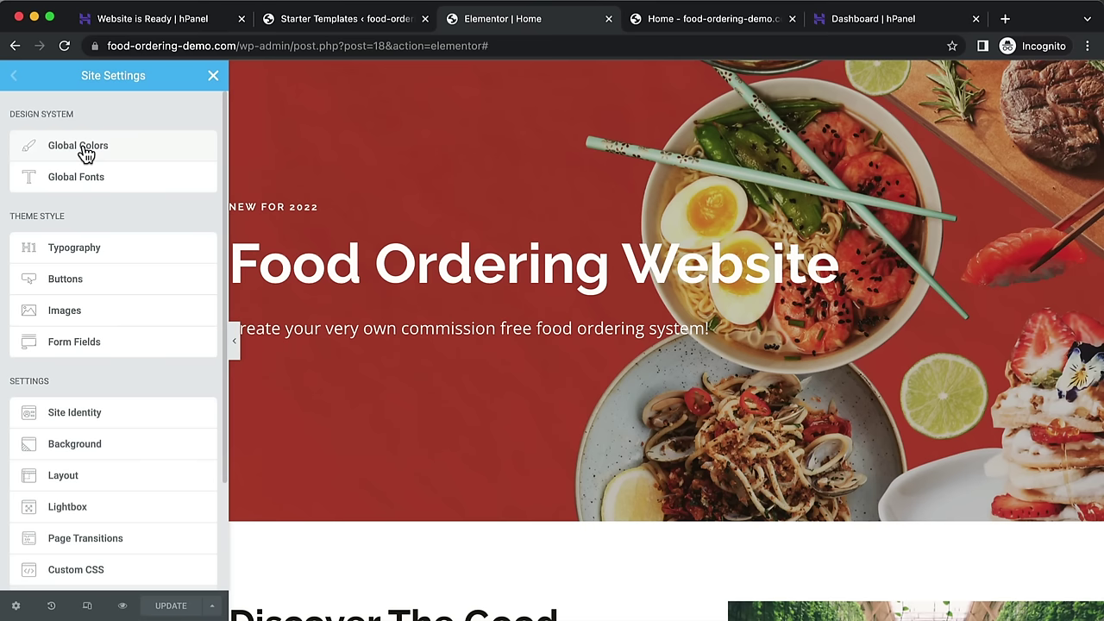
pyautogui.scroll(-3, 103, 359)
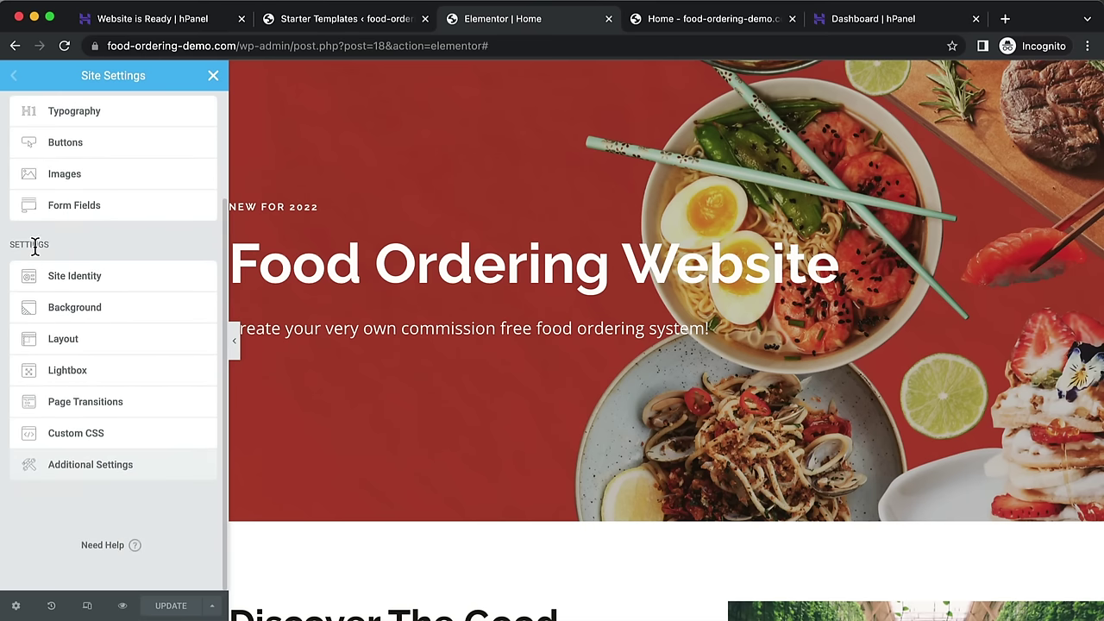
pyautogui.click(69, 343)
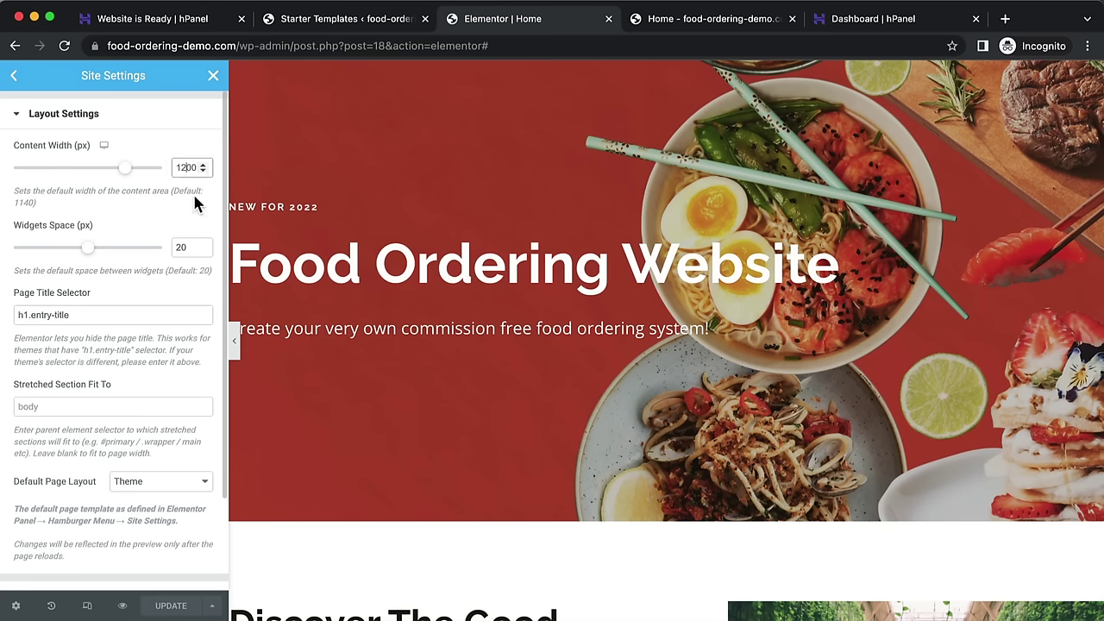
pyautogui.press('BackSpace')
pyautogui.write('3')
pyautogui.scroll(-3, 449, 242)
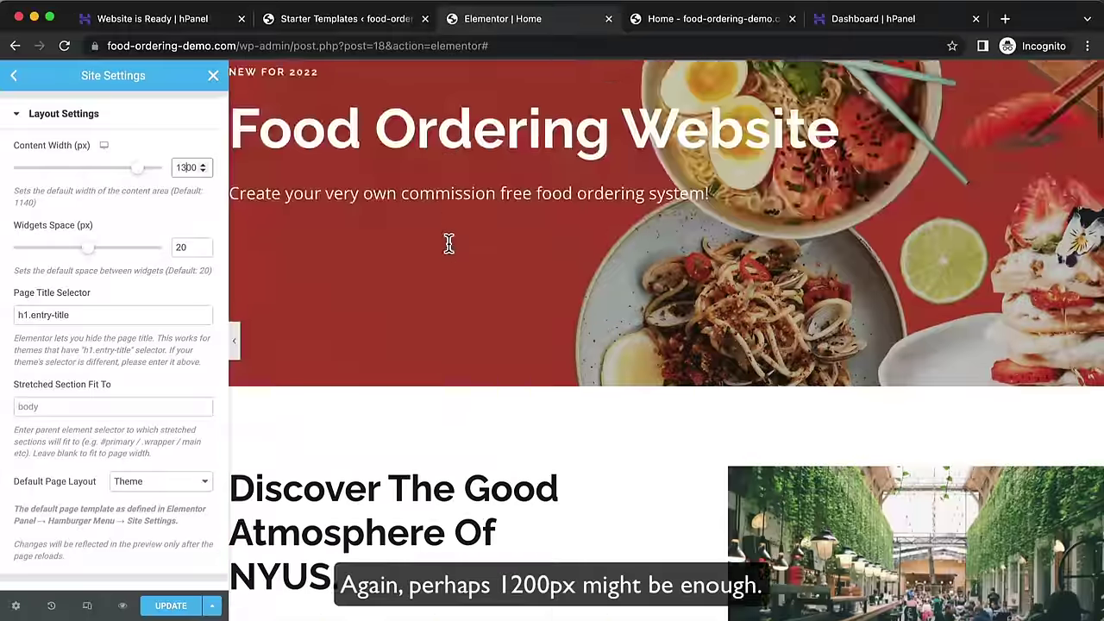
pyautogui.scroll(2, 449, 240)
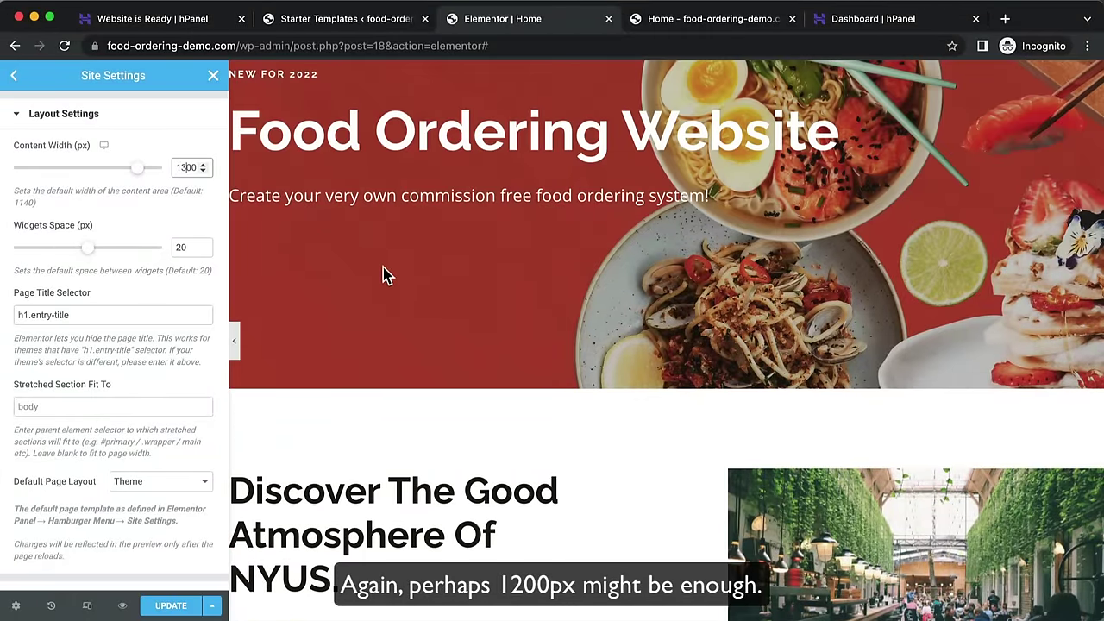
pyautogui.scroll(1, 350, 181)
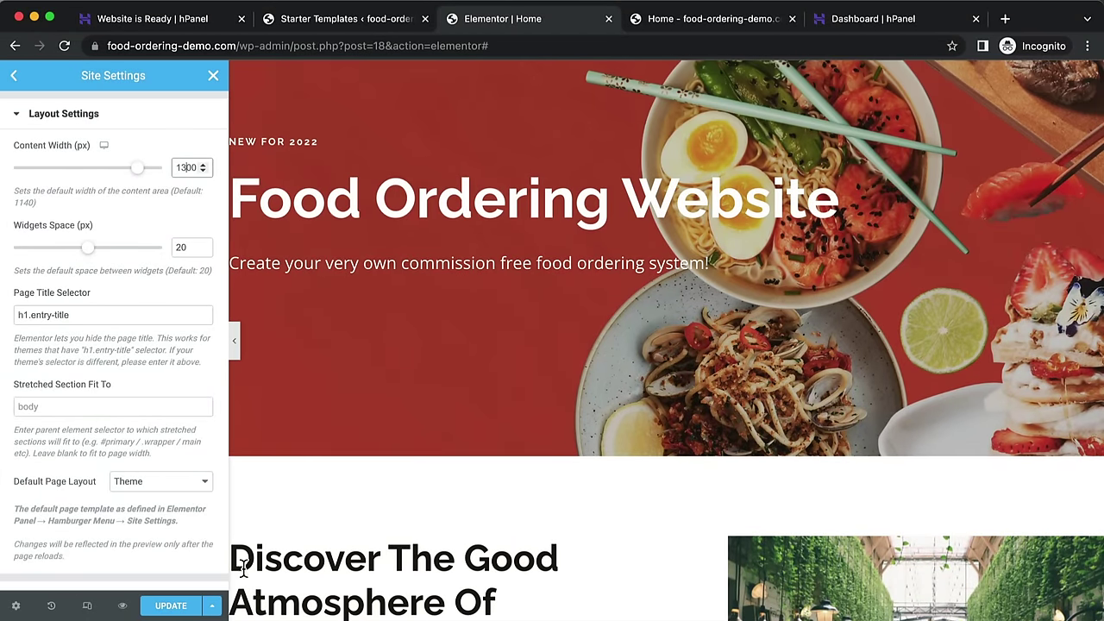
pyautogui.scroll(1, 302, 314)
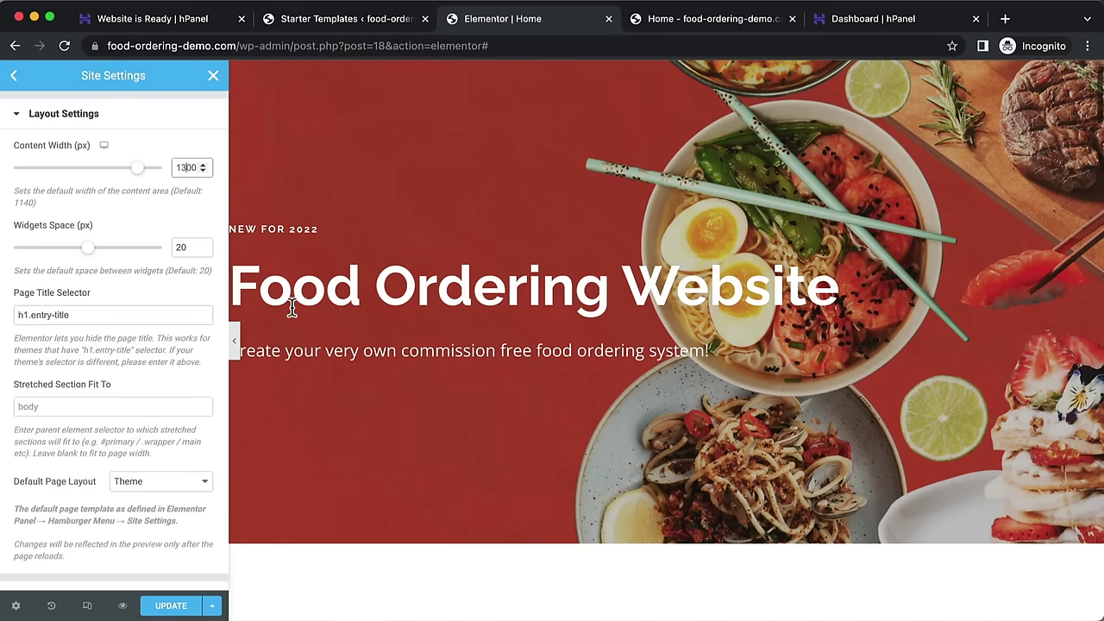
pyautogui.click(165, 608)
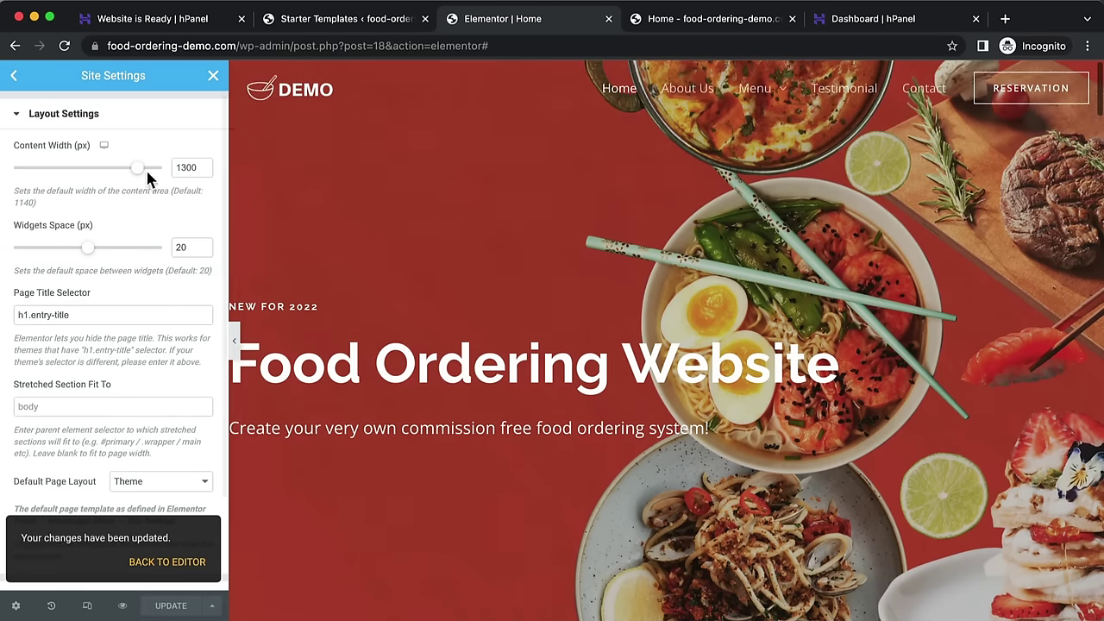
# Return from Site Settings to the page and scroll to the Cozy Place atmosphere section
pyautogui.click(160, 564)
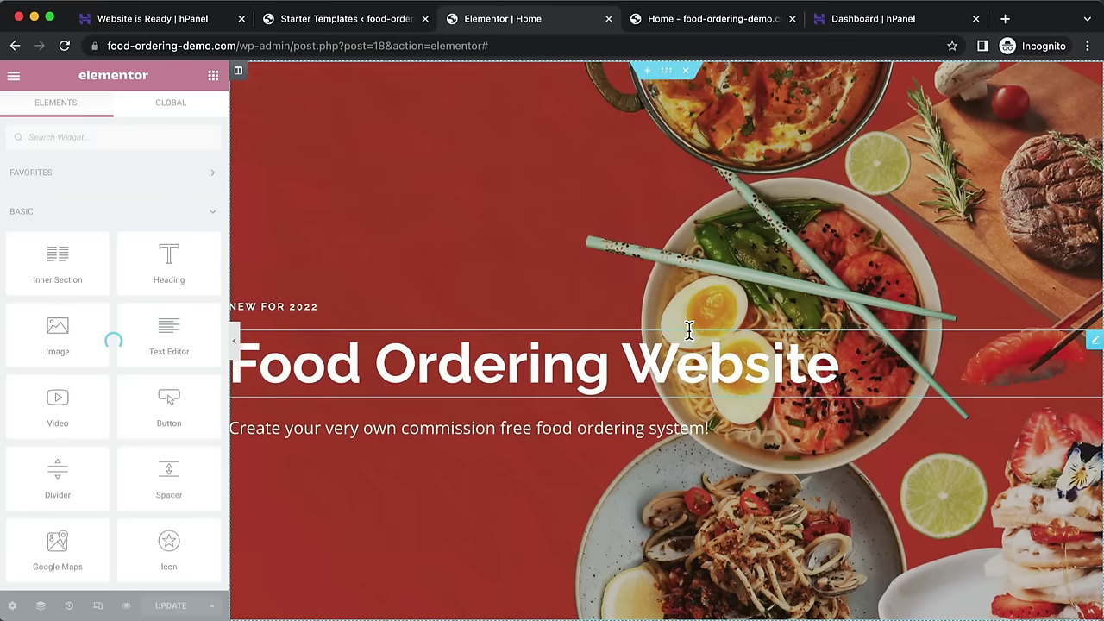
pyautogui.scroll(-1, 488, 337)
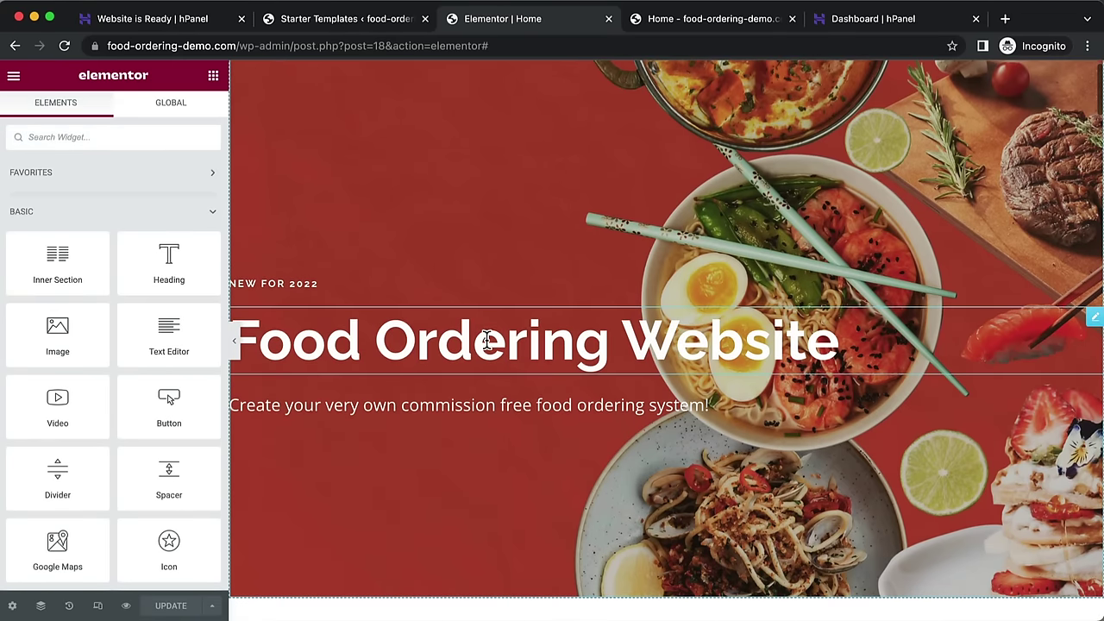
pyautogui.scroll(-5, 492, 358)
pyautogui.scroll(3, 495, 365)
pyautogui.scroll(-5, 495, 365)
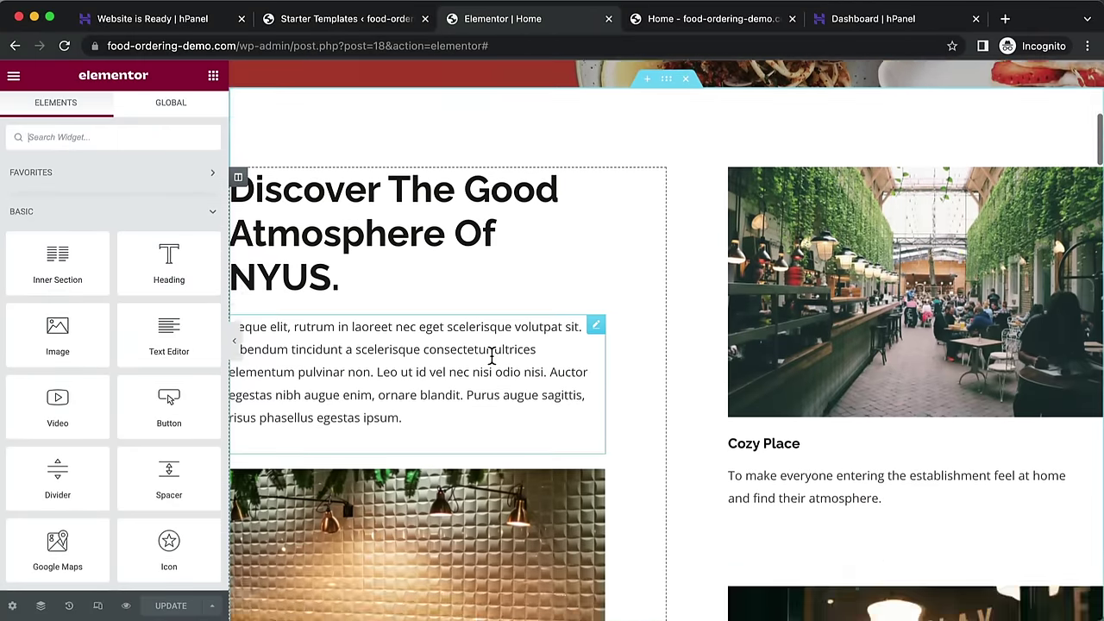
pyautogui.scroll(2, 491, 353)
pyautogui.scroll(-2, 504, 345)
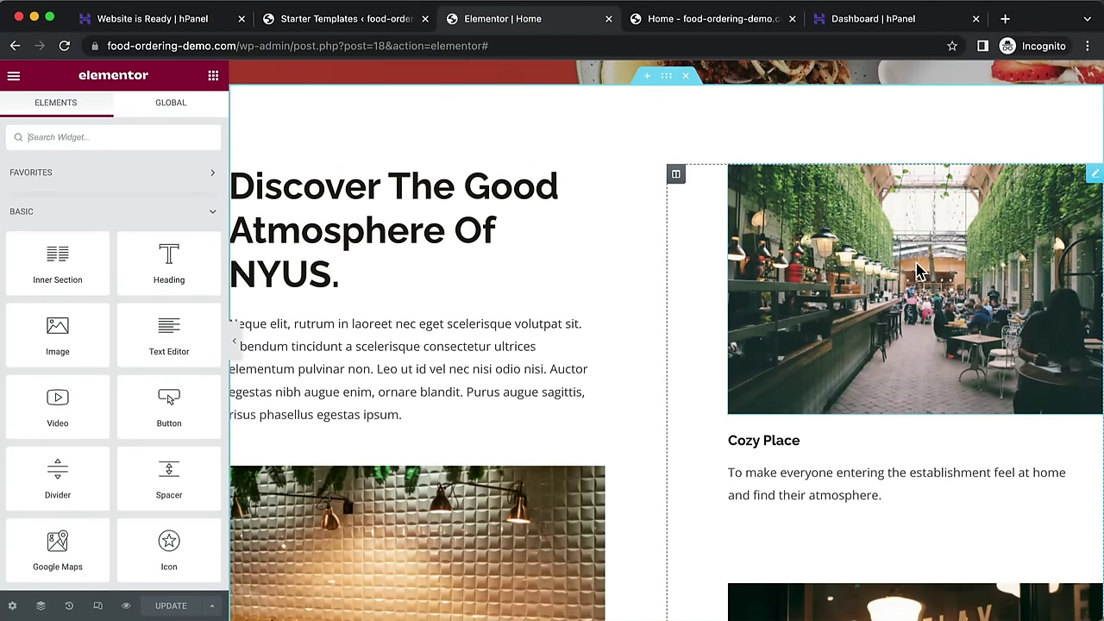
# Replace the Cozy Place image with the restaurant-interior photo from the Media Library
pyautogui.click(816, 275)
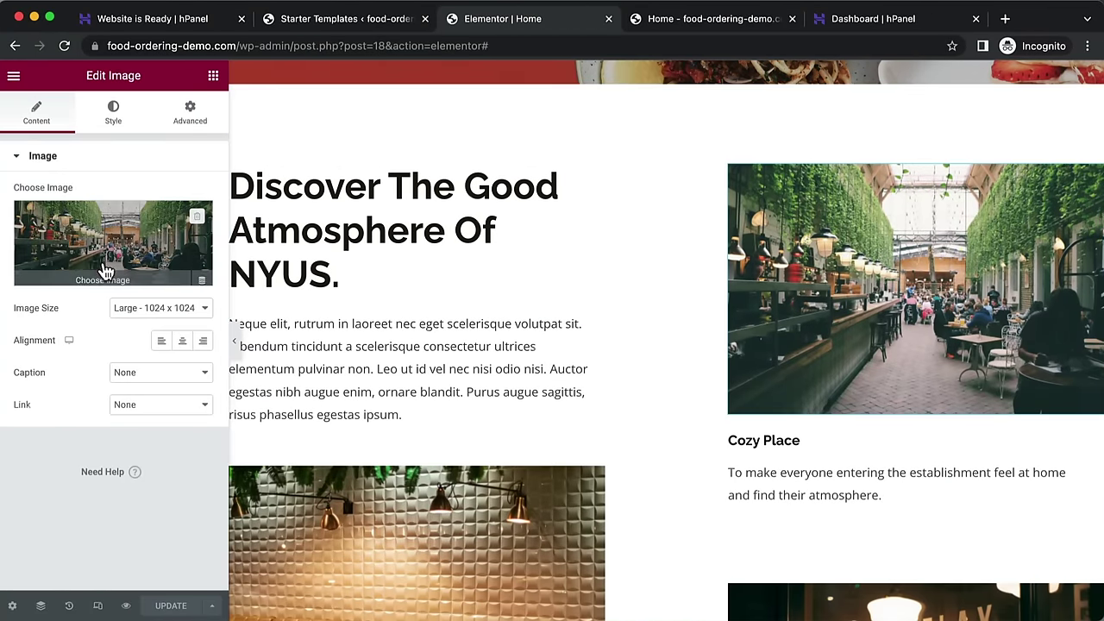
pyautogui.click(99, 240)
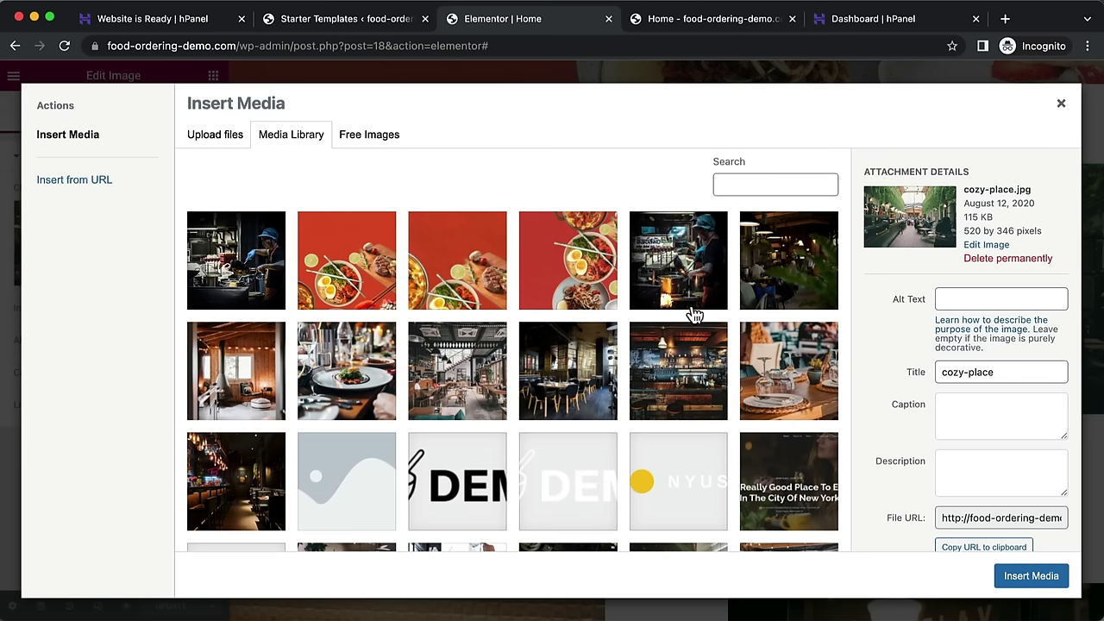
pyautogui.click(357, 376)
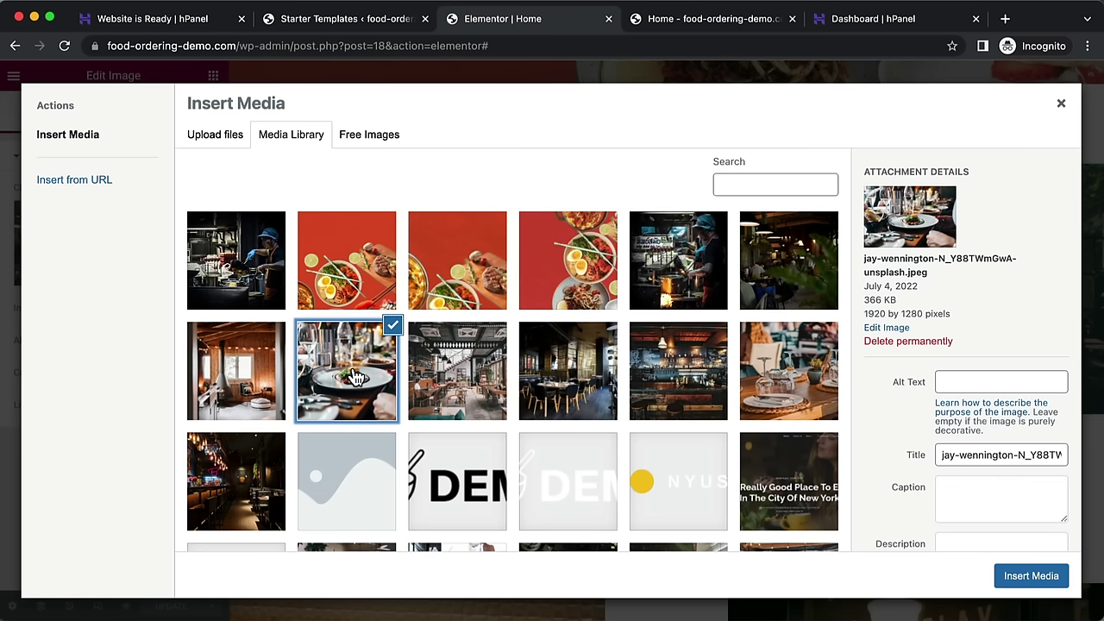
pyautogui.click(464, 369)
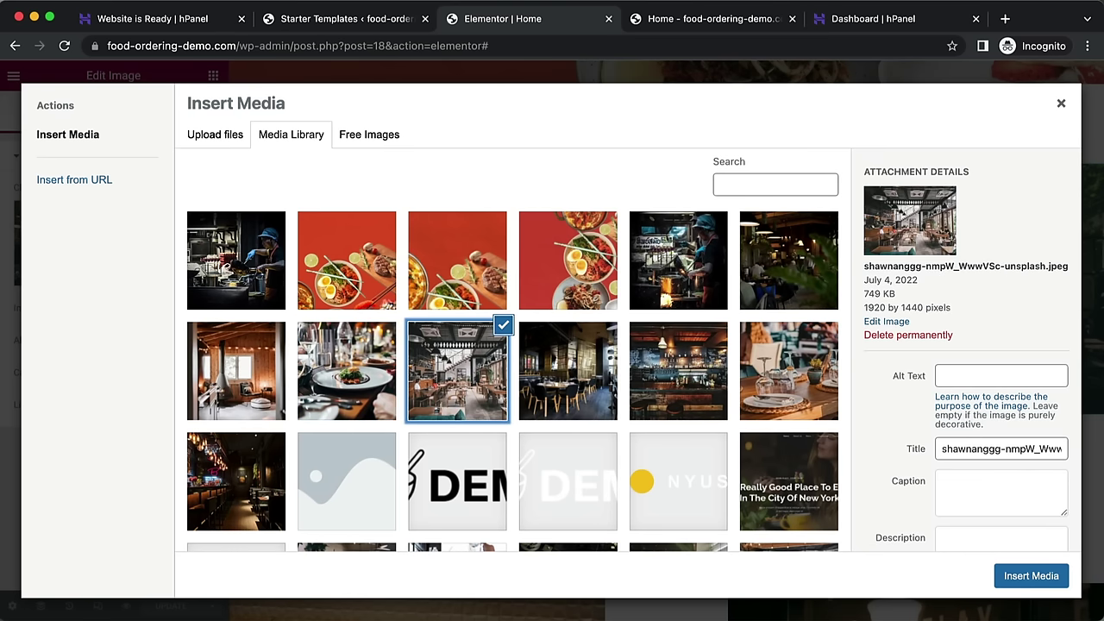
pyautogui.click(1042, 594)
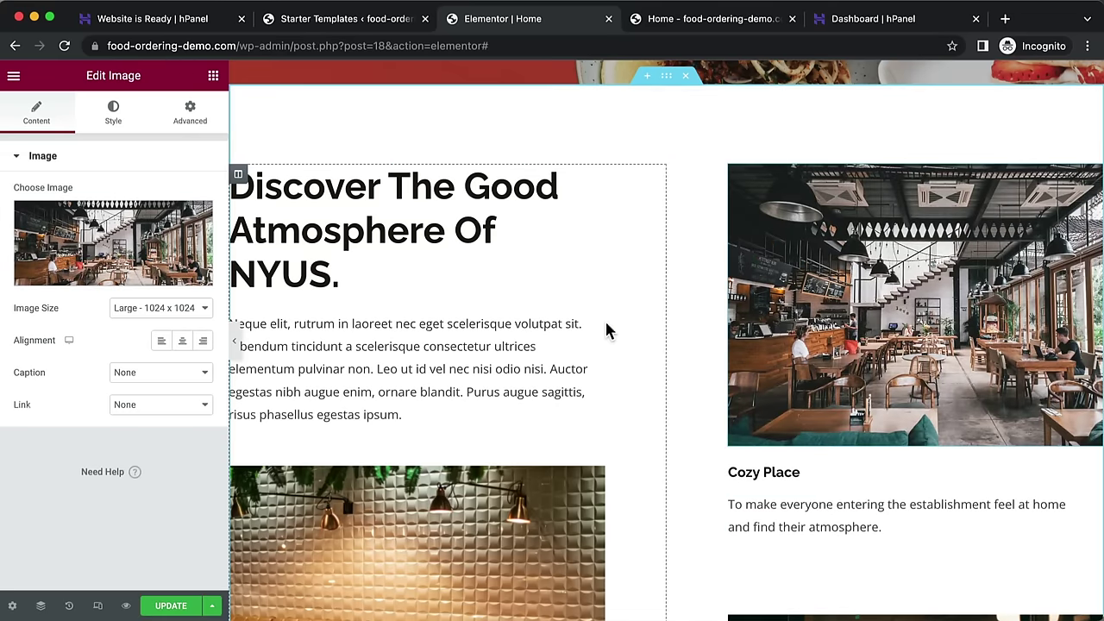
pyautogui.scroll(3, 604, 319)
pyautogui.scroll(-5, 603, 328)
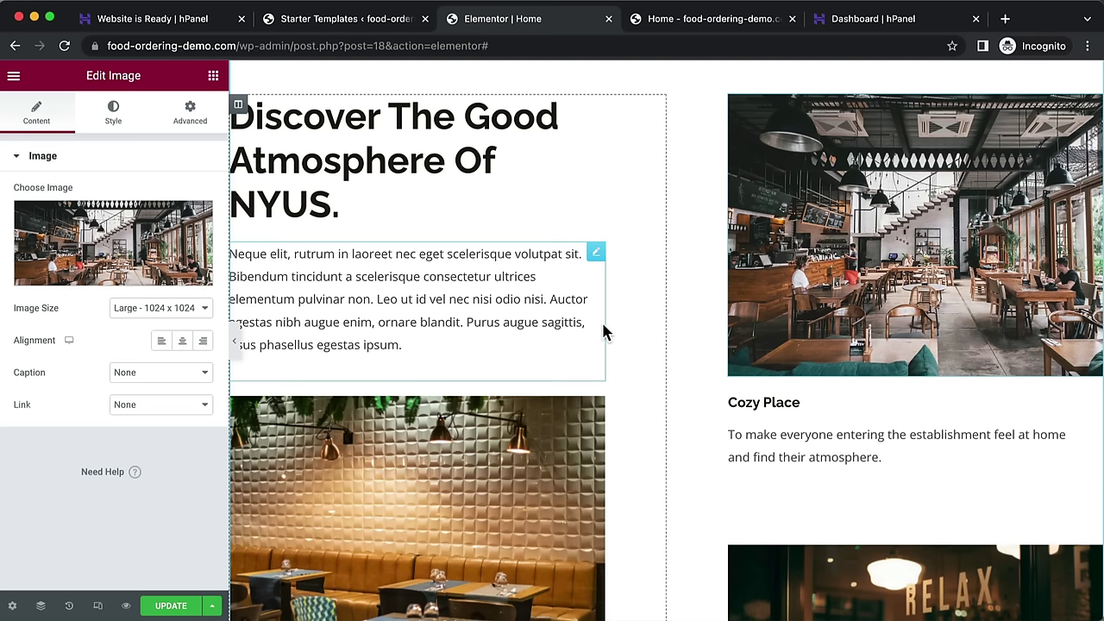
pyautogui.scroll(1, 641, 315)
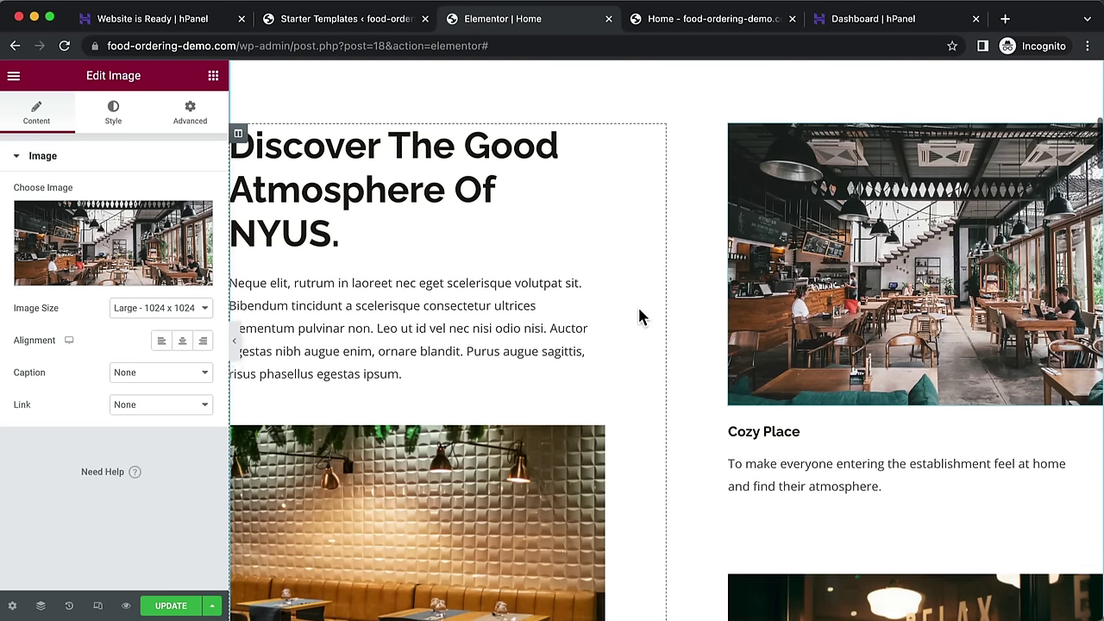
pyautogui.scroll(-4, 664, 332)
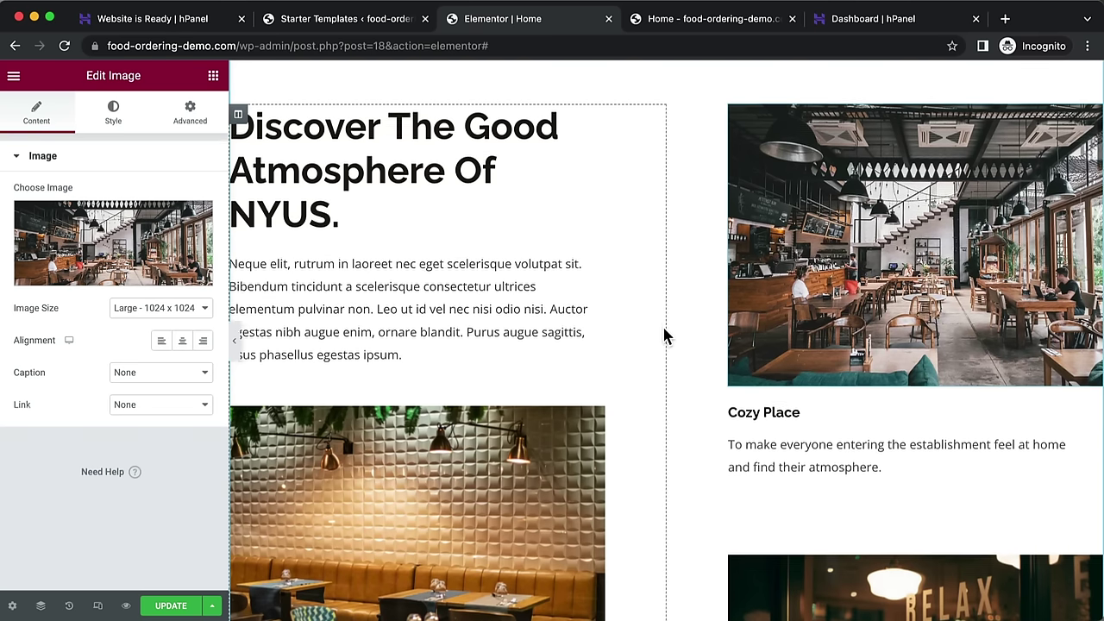
pyautogui.scroll(6, 493, 220)
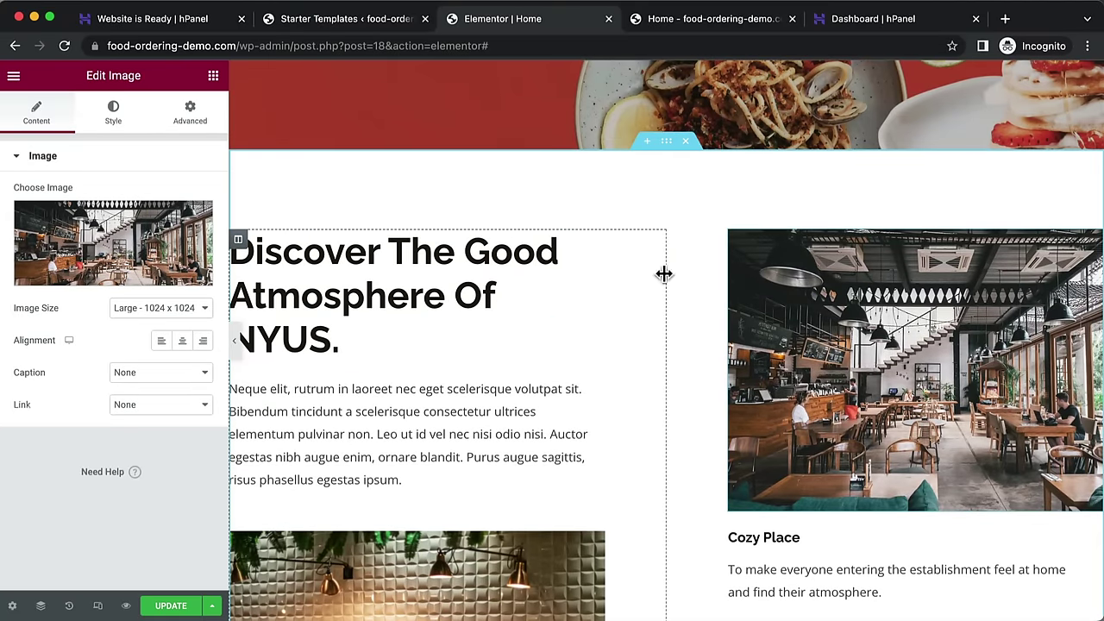
# Drag the column divider left to widen the Cozy Place image column
pyautogui.moveTo(666, 274); pyautogui.dragTo(640, 276)
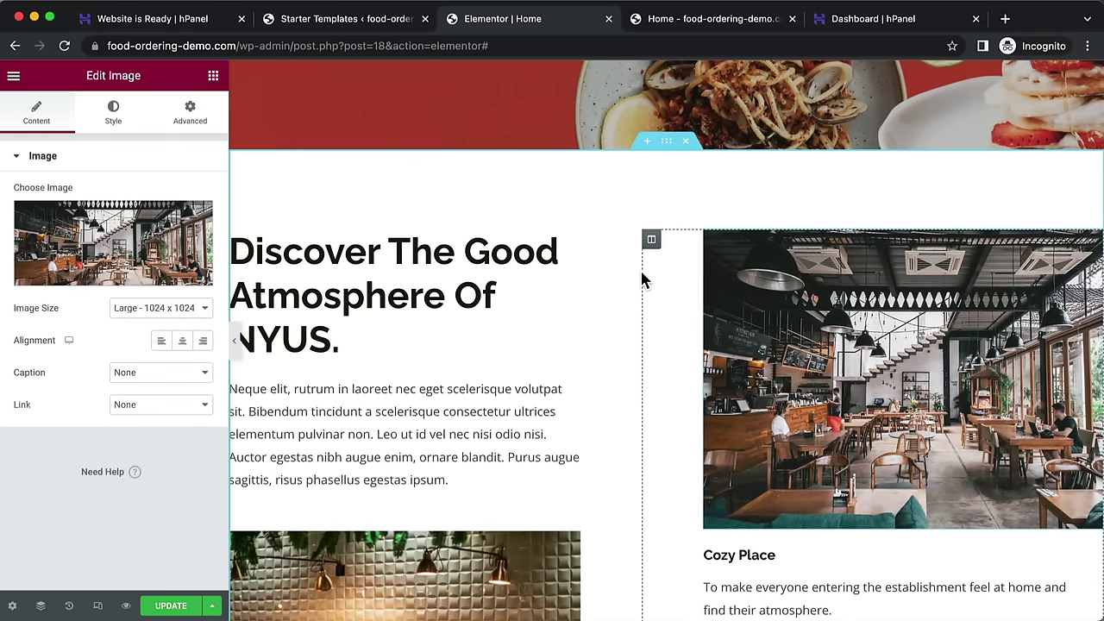
pyautogui.rightClick(448, 284)
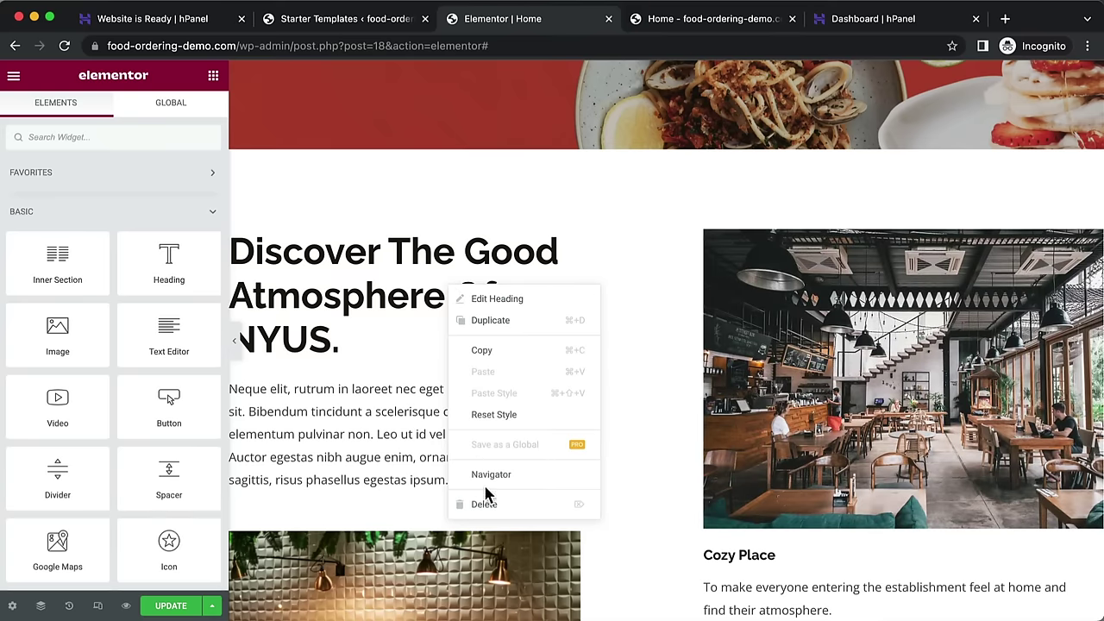
pyautogui.click(565, 195)
pyautogui.scroll(-2, 557, 209)
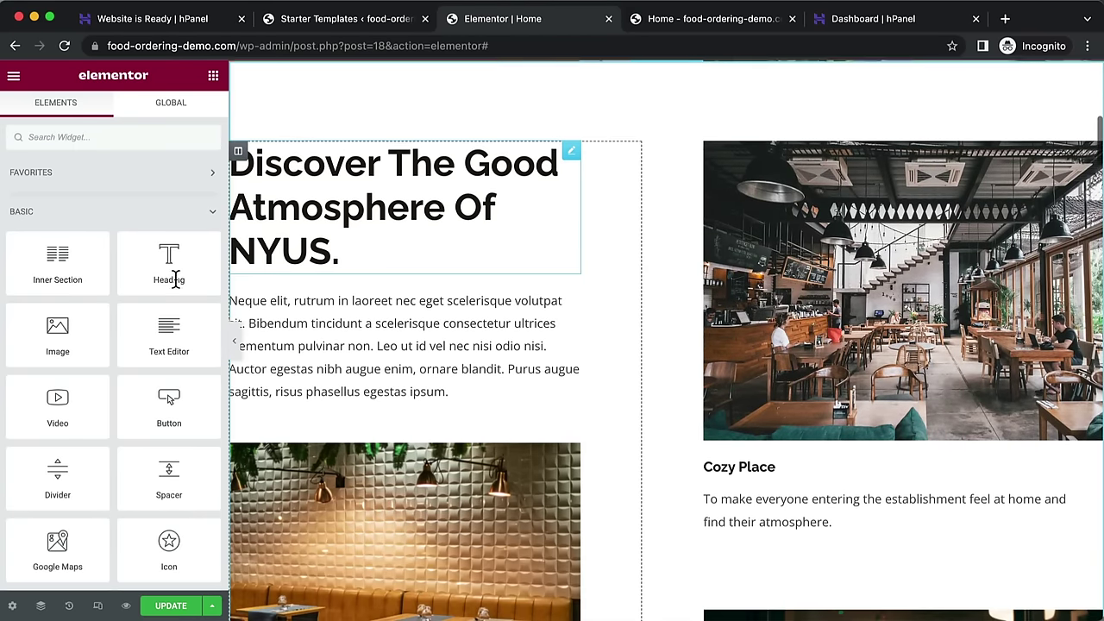
pyautogui.scroll(-4, 91, 385)
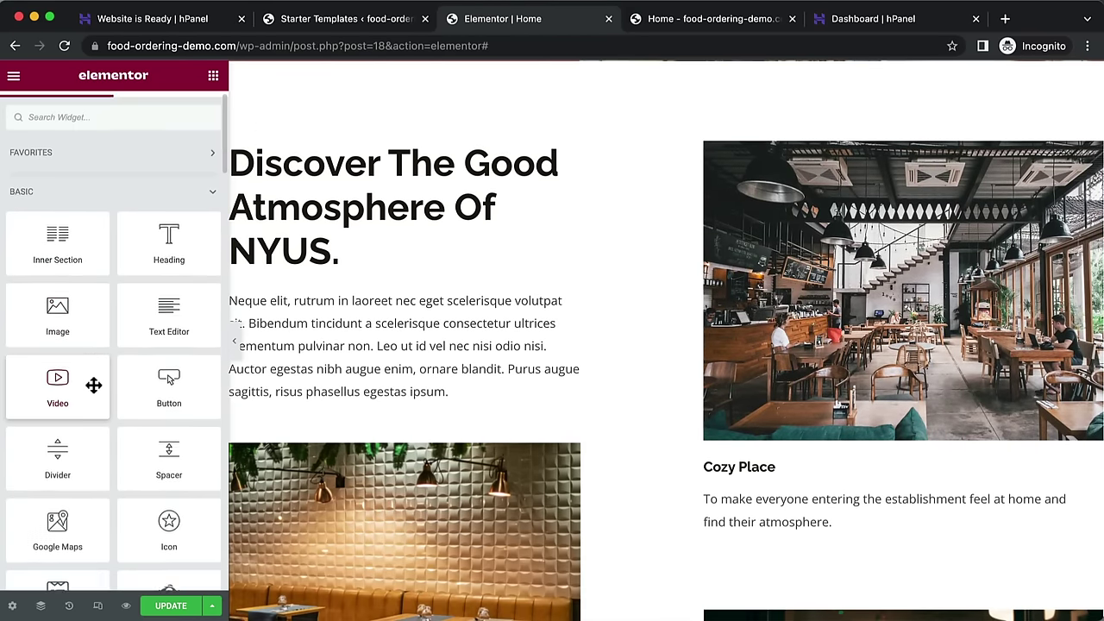
pyautogui.scroll(-3, 705, 345)
pyautogui.scroll(-1, 705, 344)
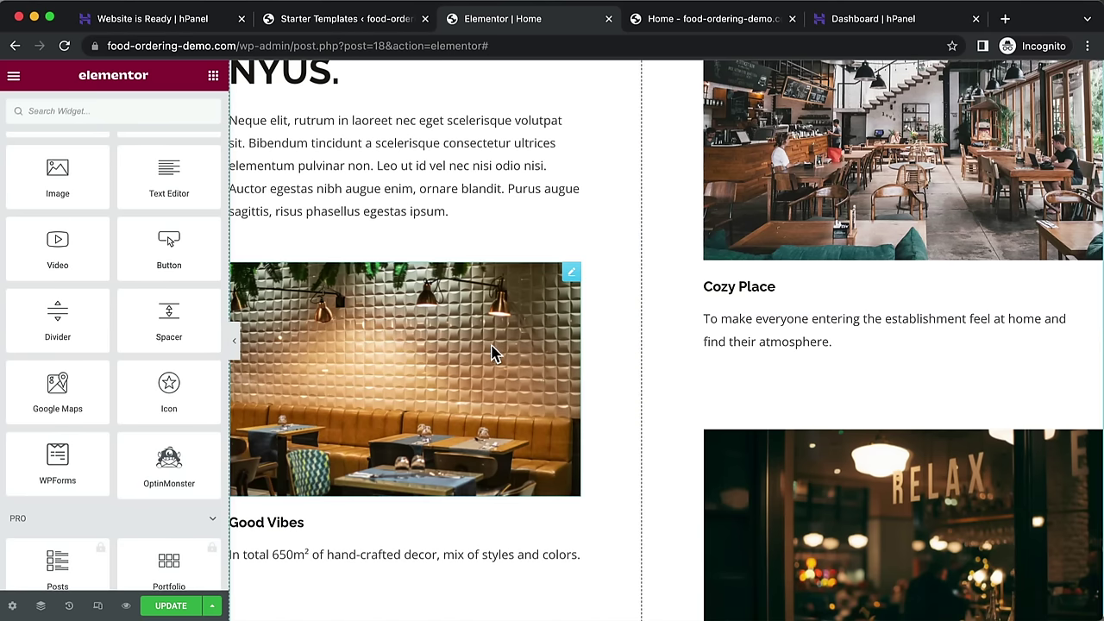
pyautogui.scroll(-8, 707, 353)
pyautogui.scroll(6, 707, 353)
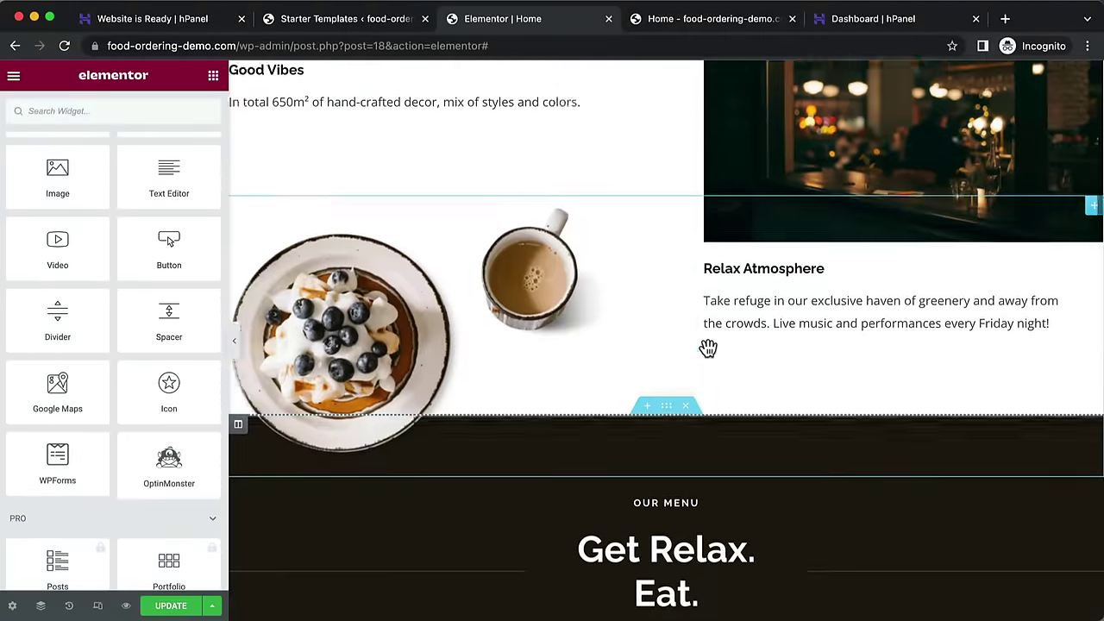
# Delete the Relax image, place a Video widget above Relax Atmosphere, and save the page
pyautogui.rightClick(953, 321)
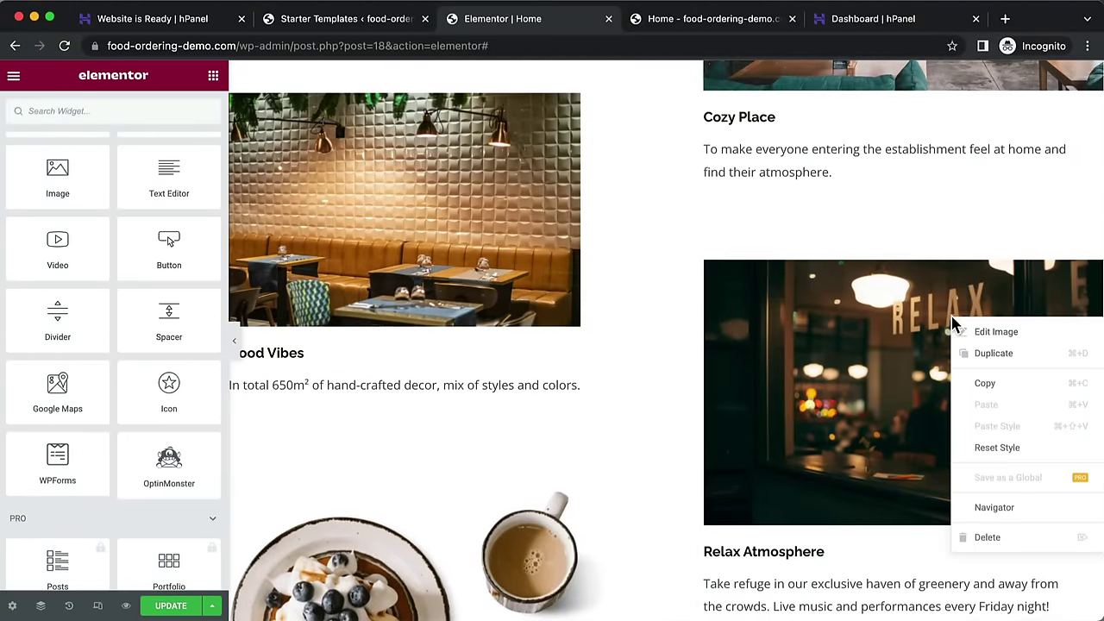
pyautogui.click(990, 537)
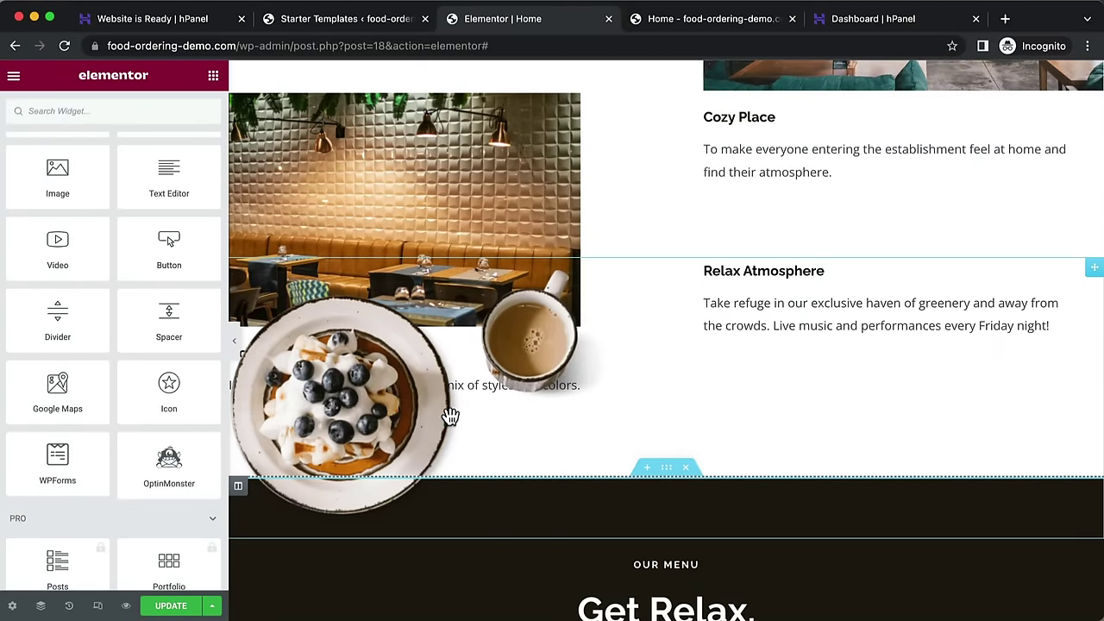
pyautogui.moveTo(78, 252); pyautogui.dragTo(840, 249)
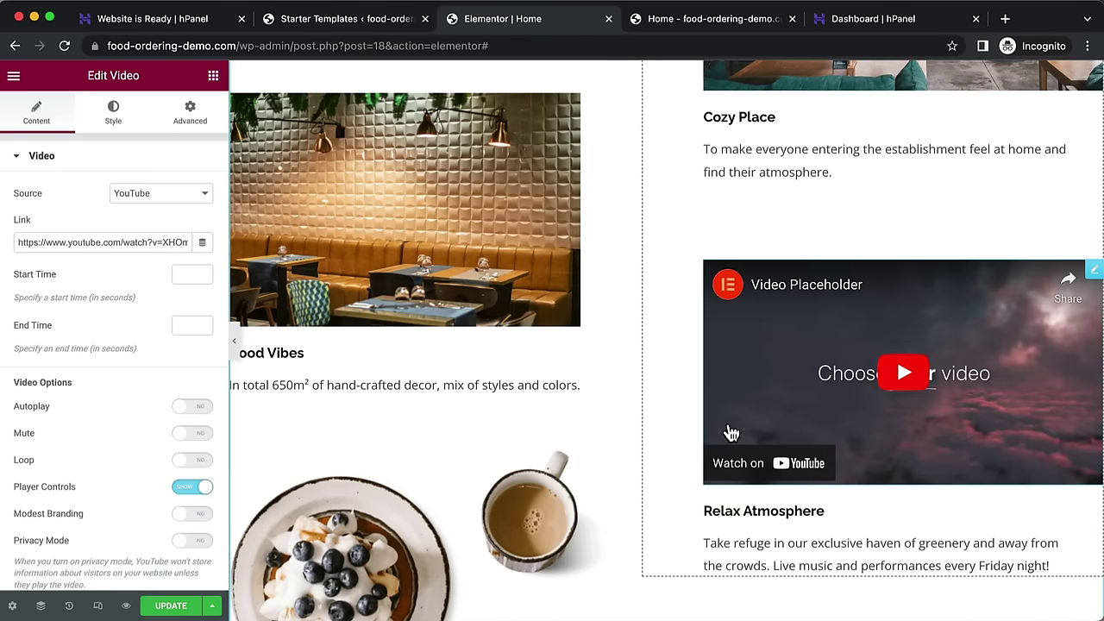
pyautogui.scroll(6, 741, 433)
pyautogui.scroll(-7, 737, 429)
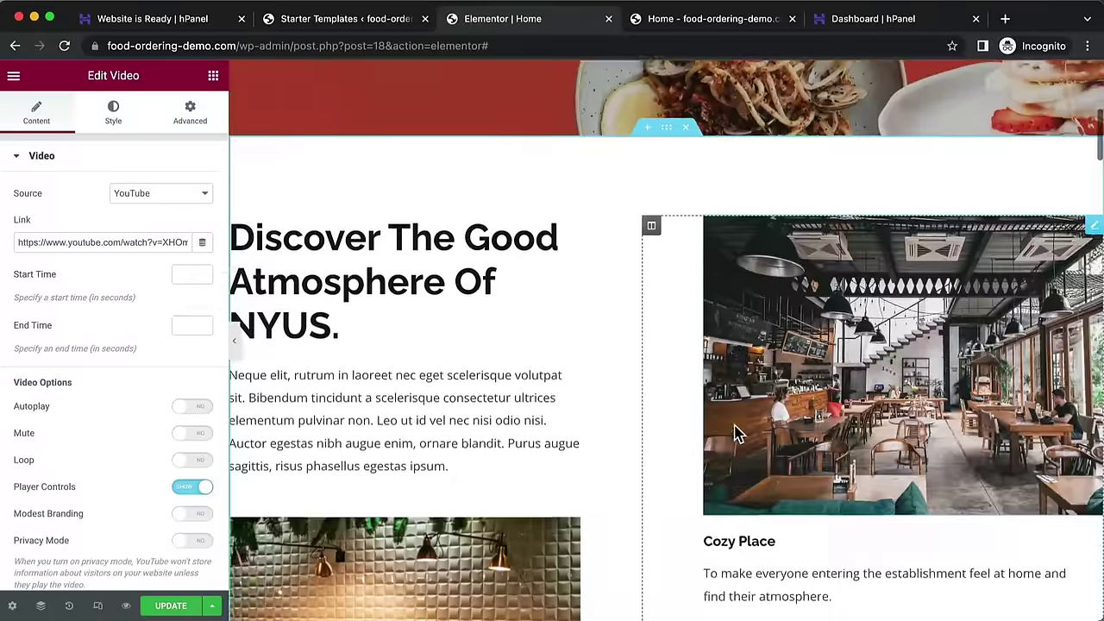
pyautogui.scroll(-3, 731, 426)
pyautogui.scroll(8, 730, 424)
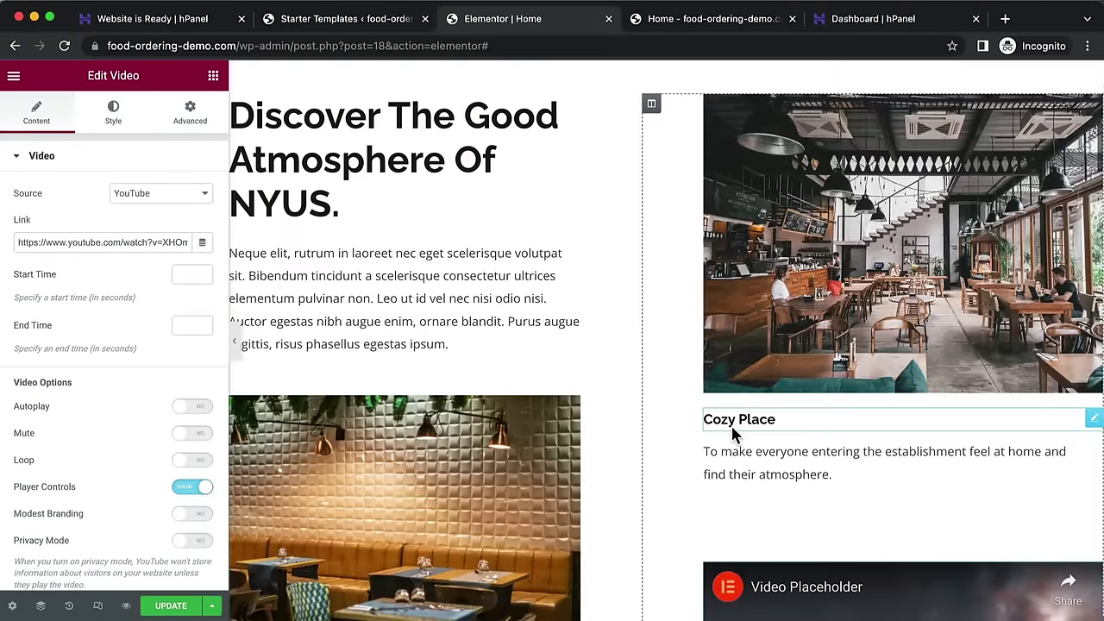
pyautogui.scroll(-3, 731, 433)
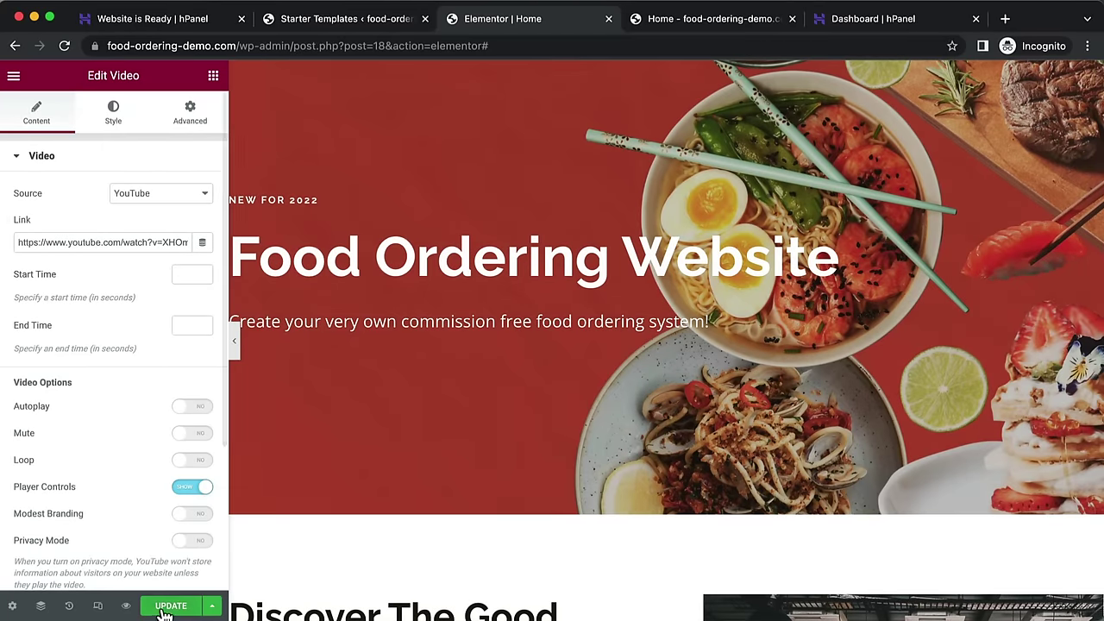
pyautogui.click(167, 609)
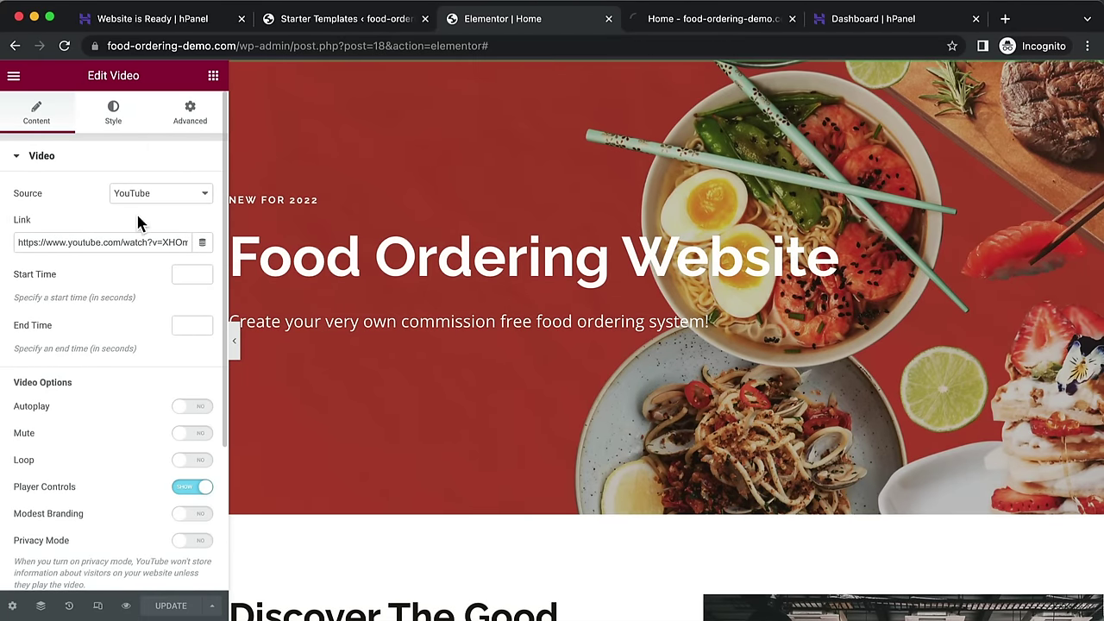
# Add a 'Click here' button below the hero subtitle, keep its link as '#', and scroll to Meet The Team
pyautogui.click(213, 79)
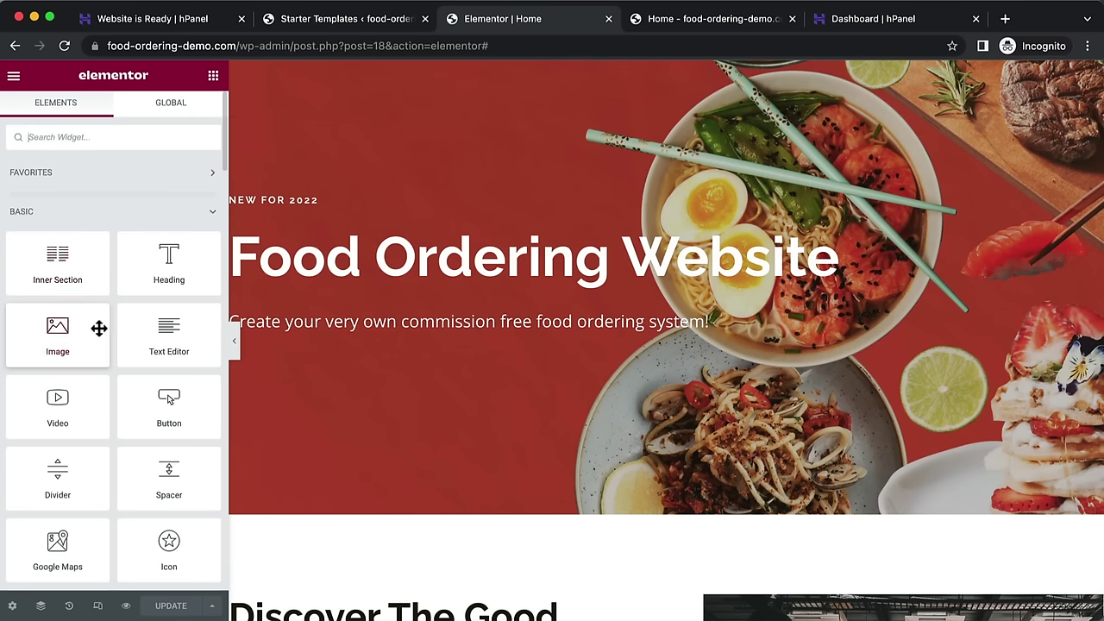
pyautogui.scroll(-3, 99, 329)
pyautogui.scroll(2, 99, 329)
pyautogui.moveTo(150, 389); pyautogui.dragTo(362, 338)
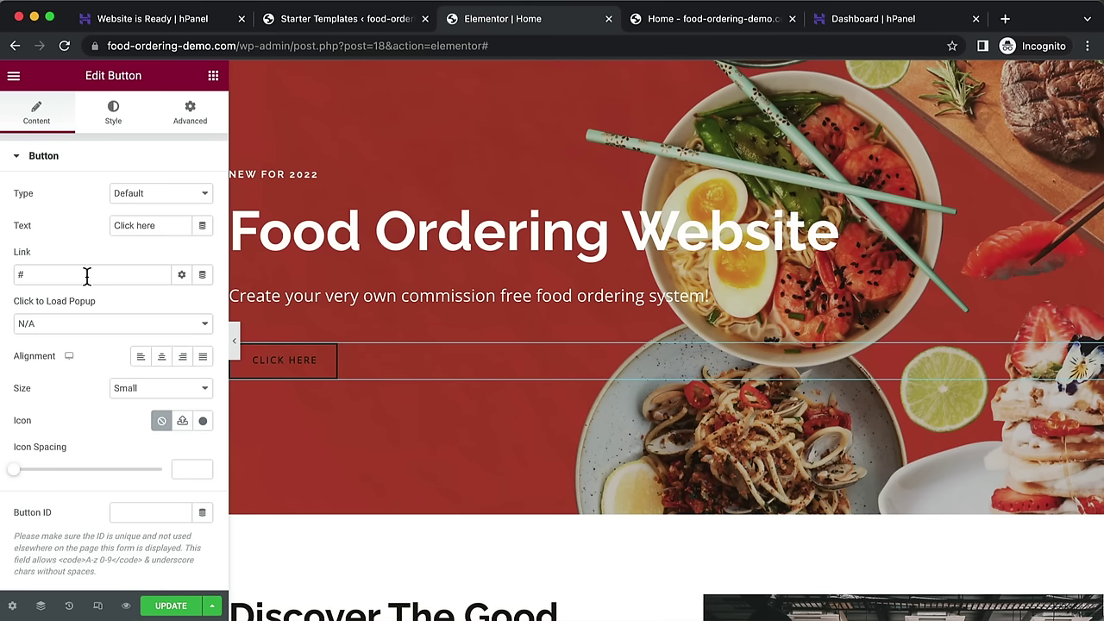
pyautogui.moveTo(86, 274); pyautogui.dragTo(17, 274)
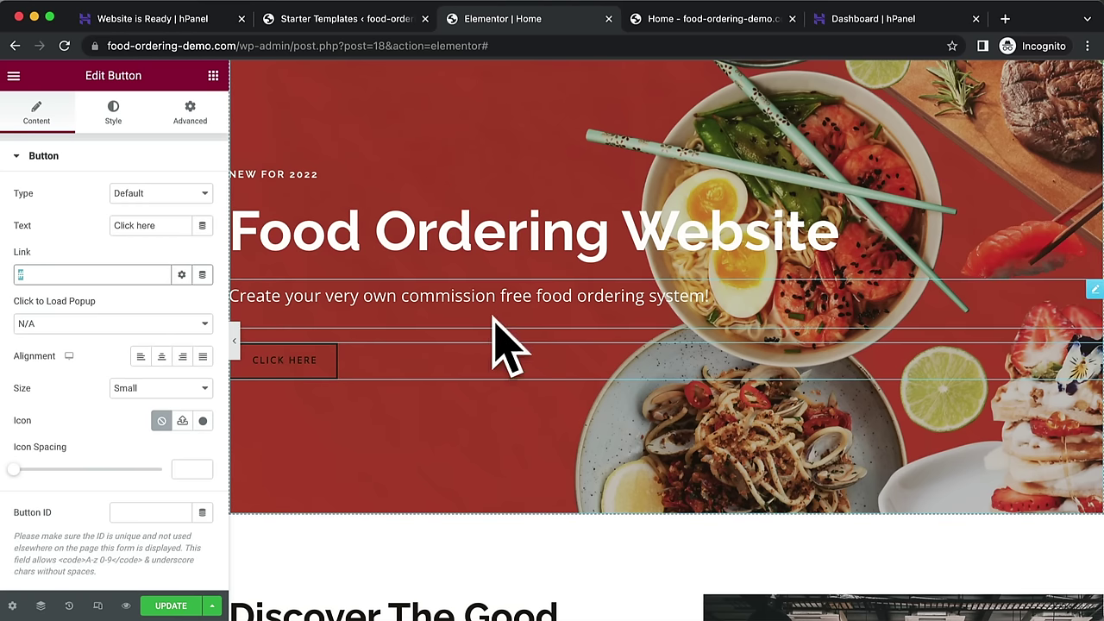
pyautogui.scroll(-2, 497, 379)
pyautogui.scroll(-15, 498, 380)
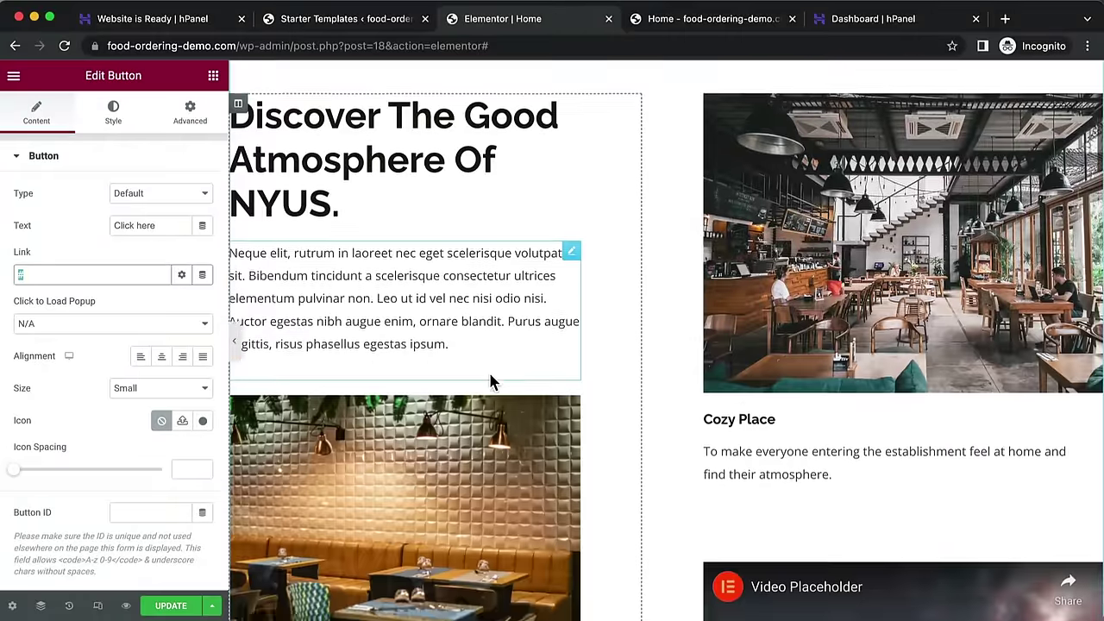
pyautogui.scroll(-15, 487, 383)
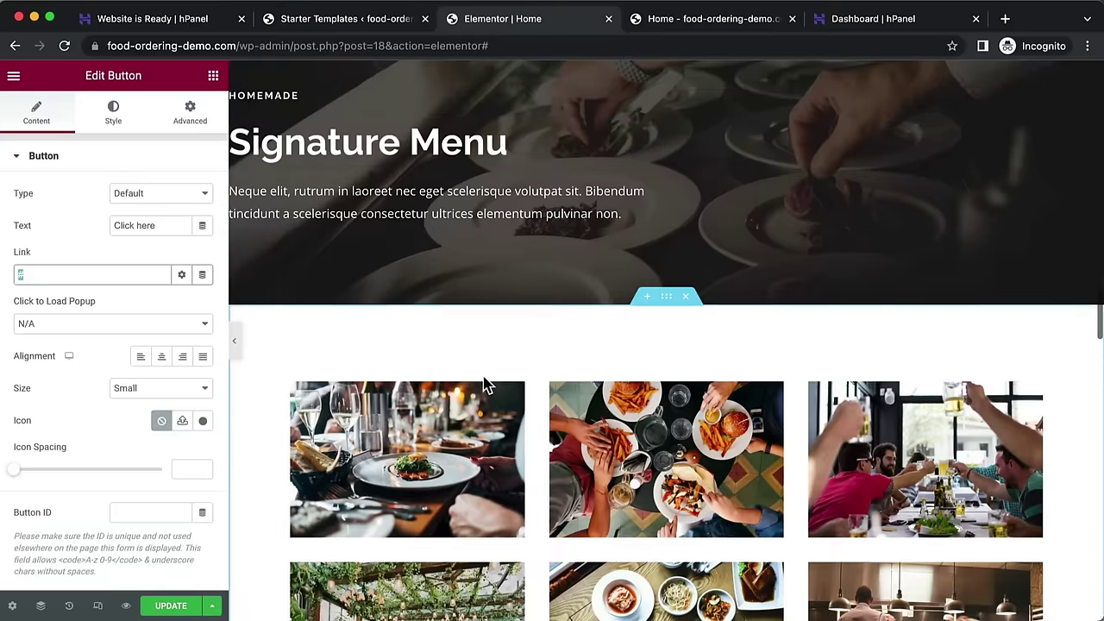
pyautogui.scroll(5, 695, 340)
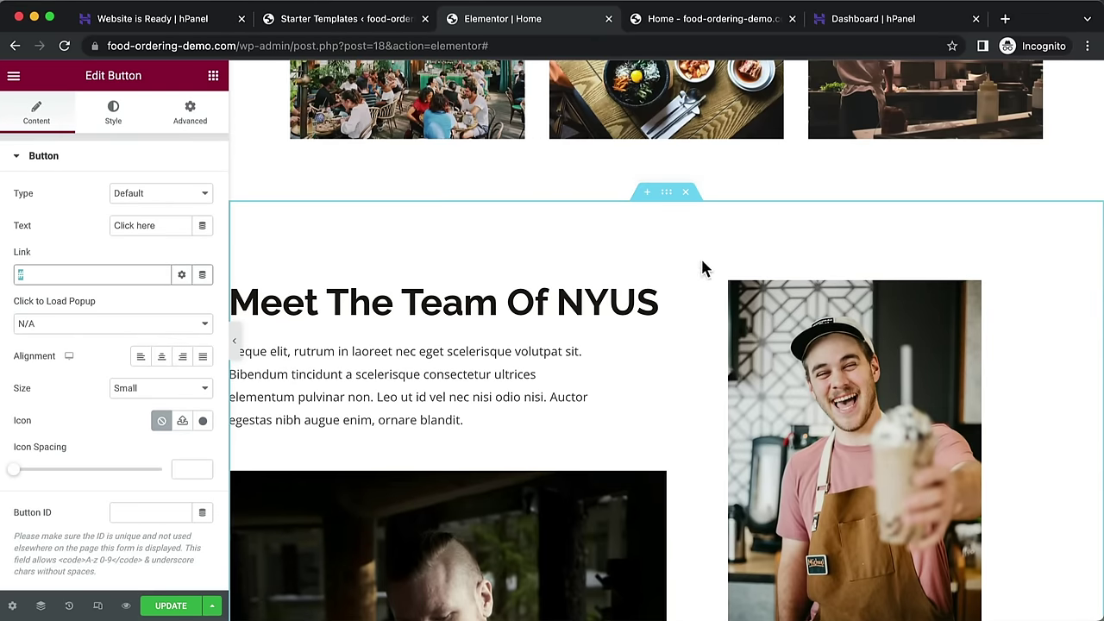
pyautogui.scroll(1, 709, 246)
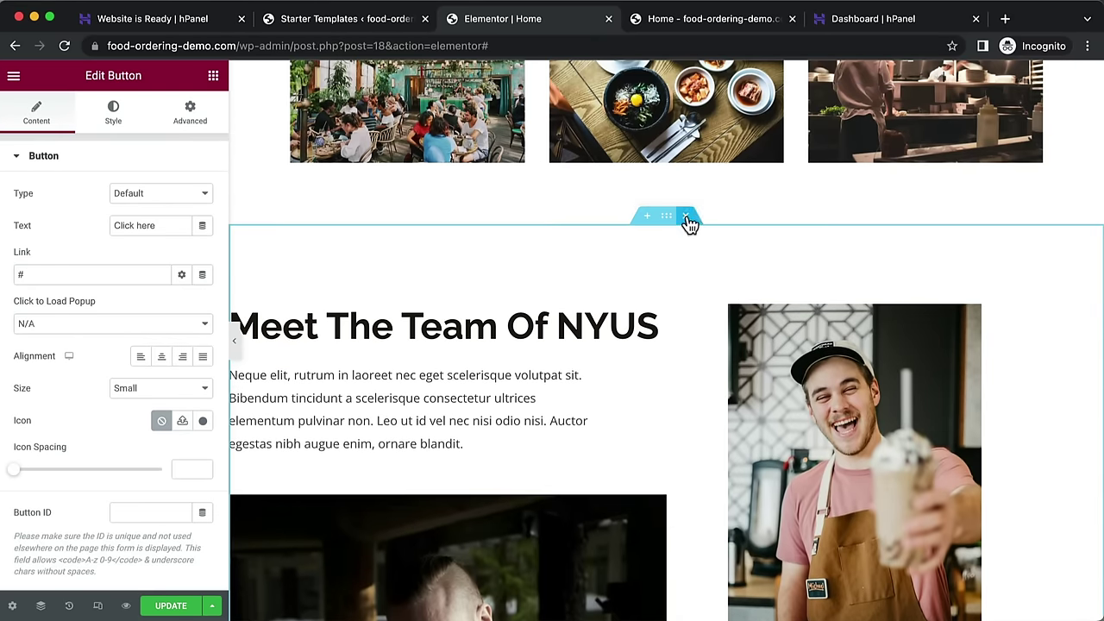
# Delete the Meet The Team Of NYUS section, undo once, then delete it again
pyautogui.click(687, 216)
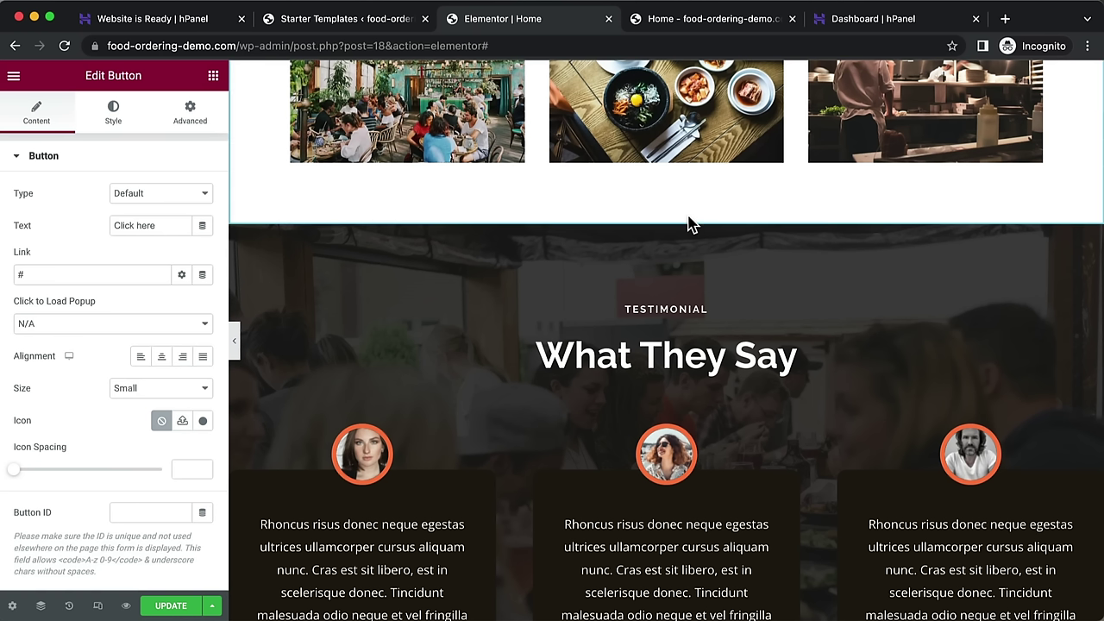
pyautogui.press('super+z')
pyautogui.scroll(10, 633, 306)
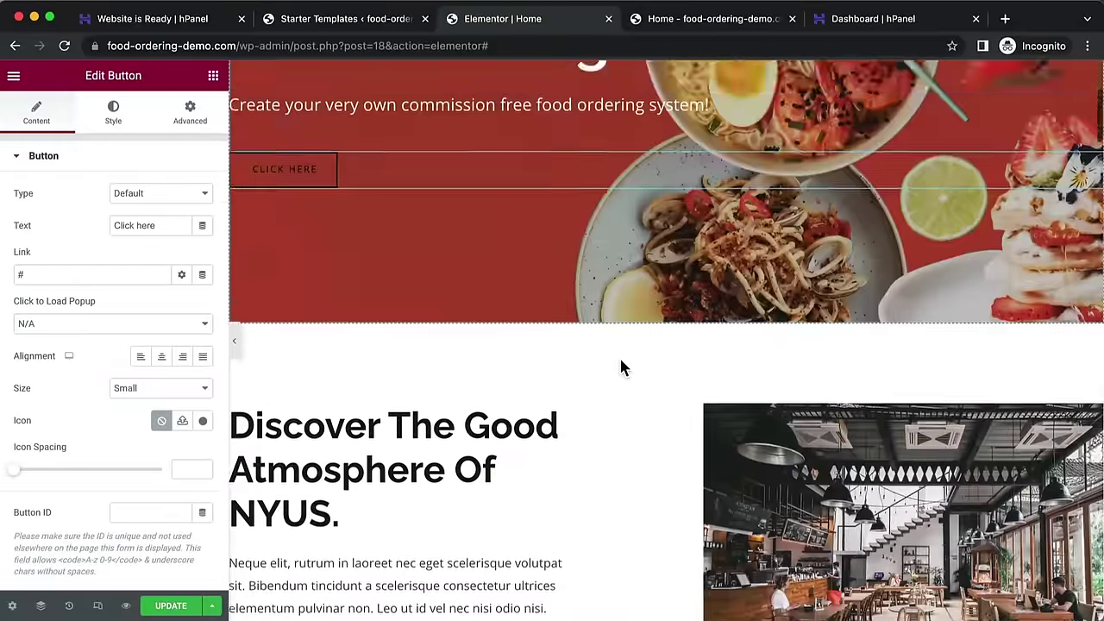
pyautogui.scroll(-15, 621, 369)
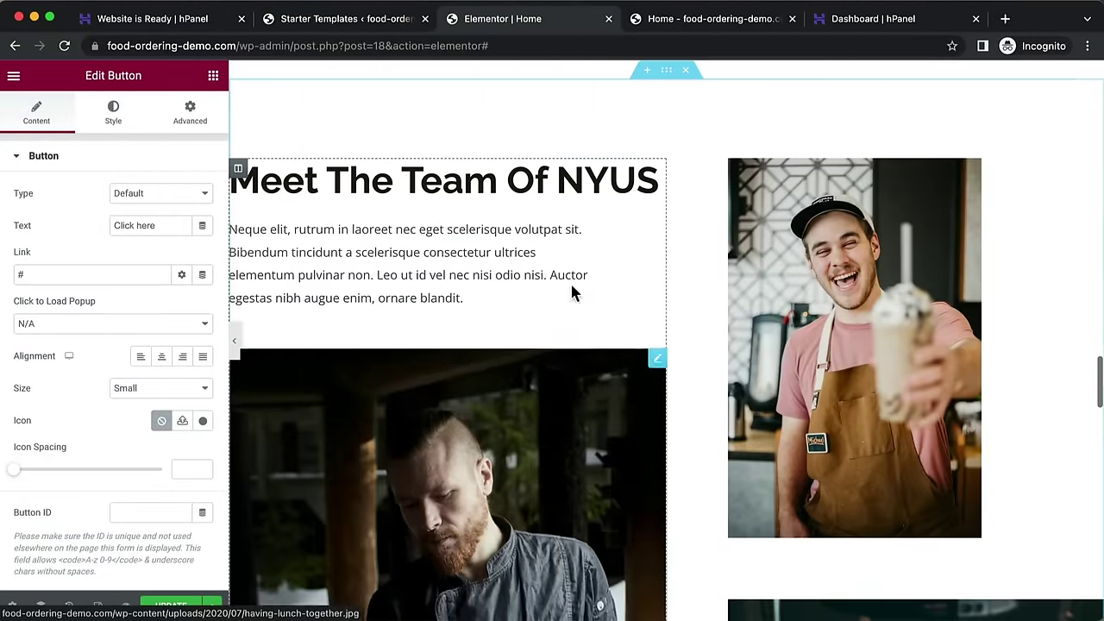
pyautogui.scroll(1, 647, 216)
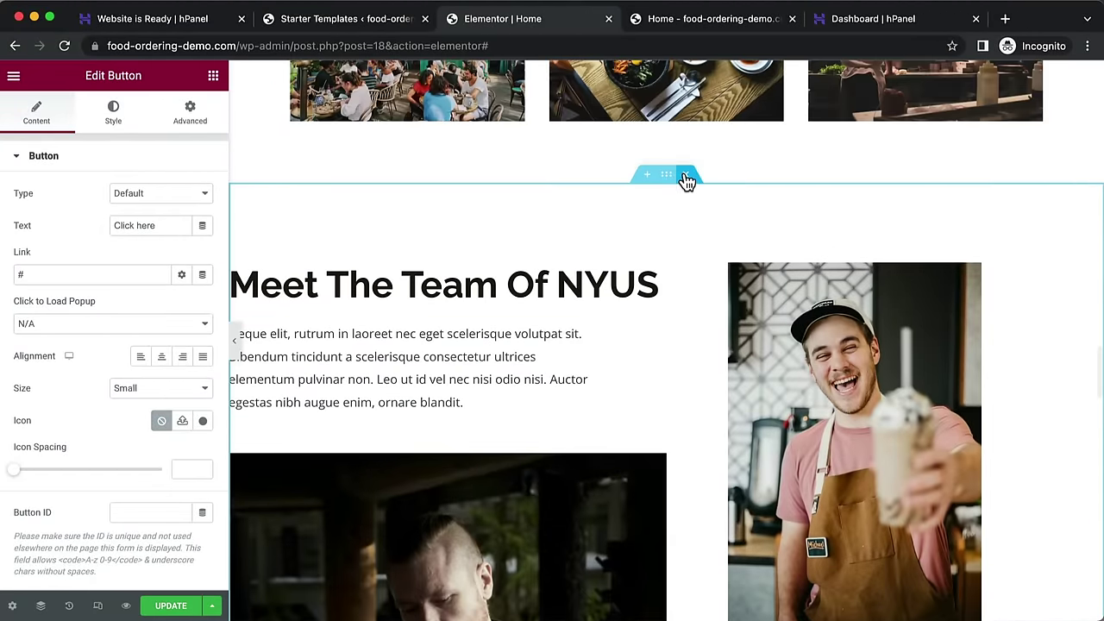
pyautogui.click(687, 178)
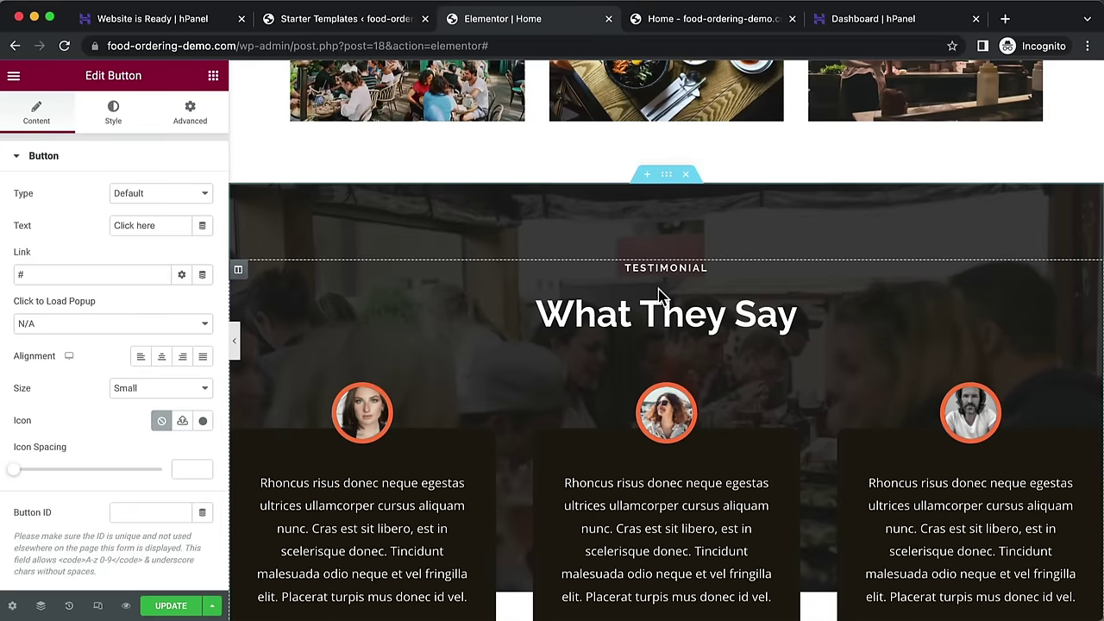
pyautogui.scroll(-2, 656, 292)
pyautogui.scroll(-6, 655, 297)
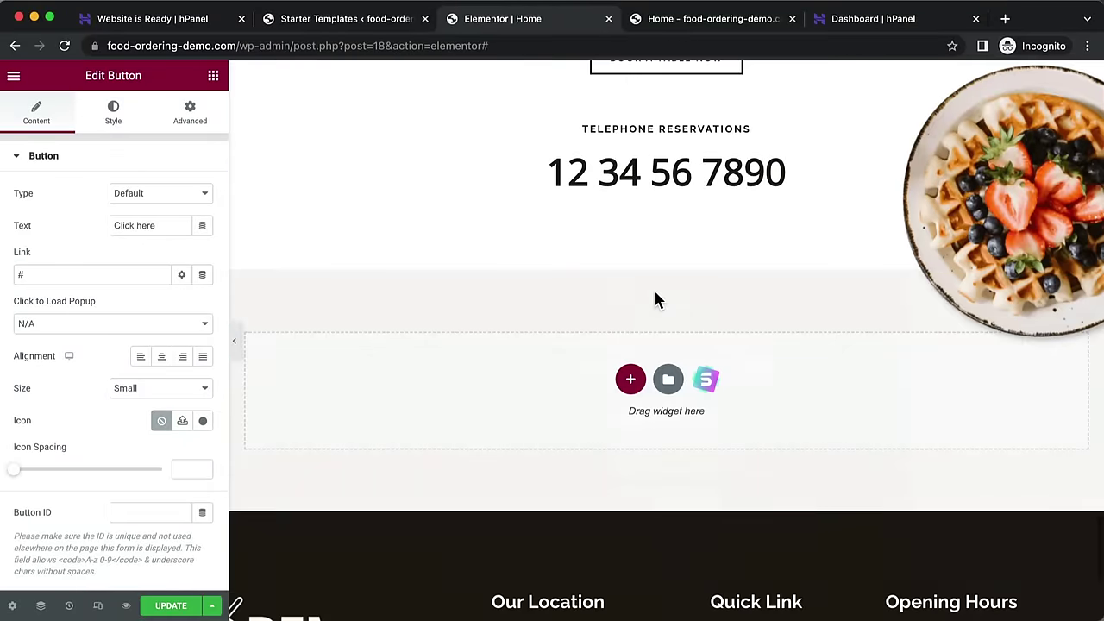
pyautogui.scroll(1, 656, 297)
pyautogui.scroll(1, 653, 299)
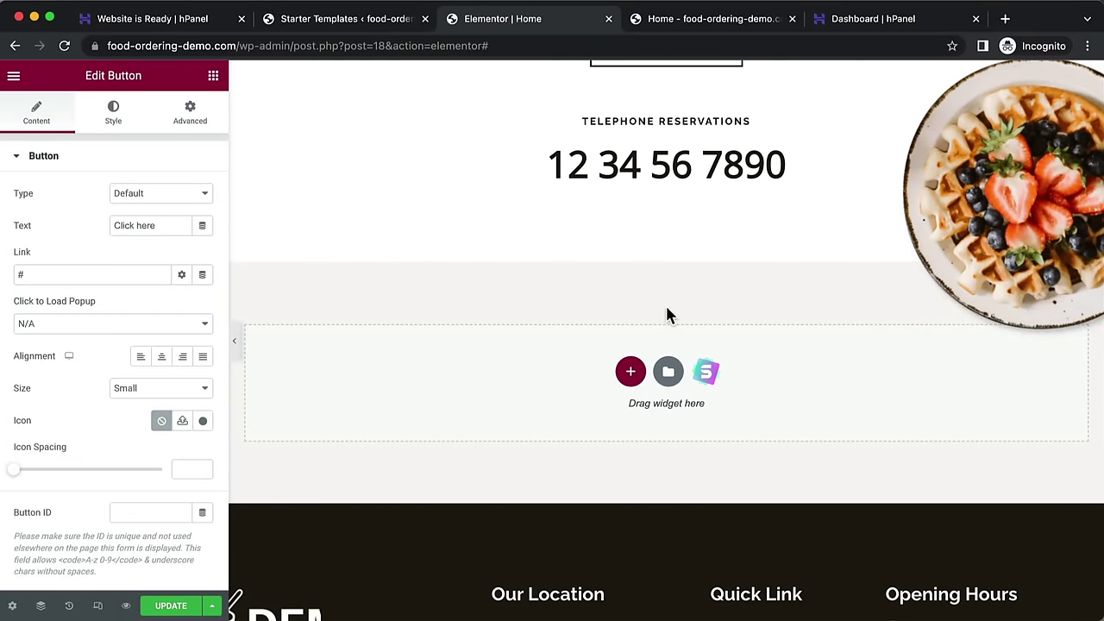
# Add a single-column section and drop a Google Maps widget into it
pyautogui.click(631, 374)
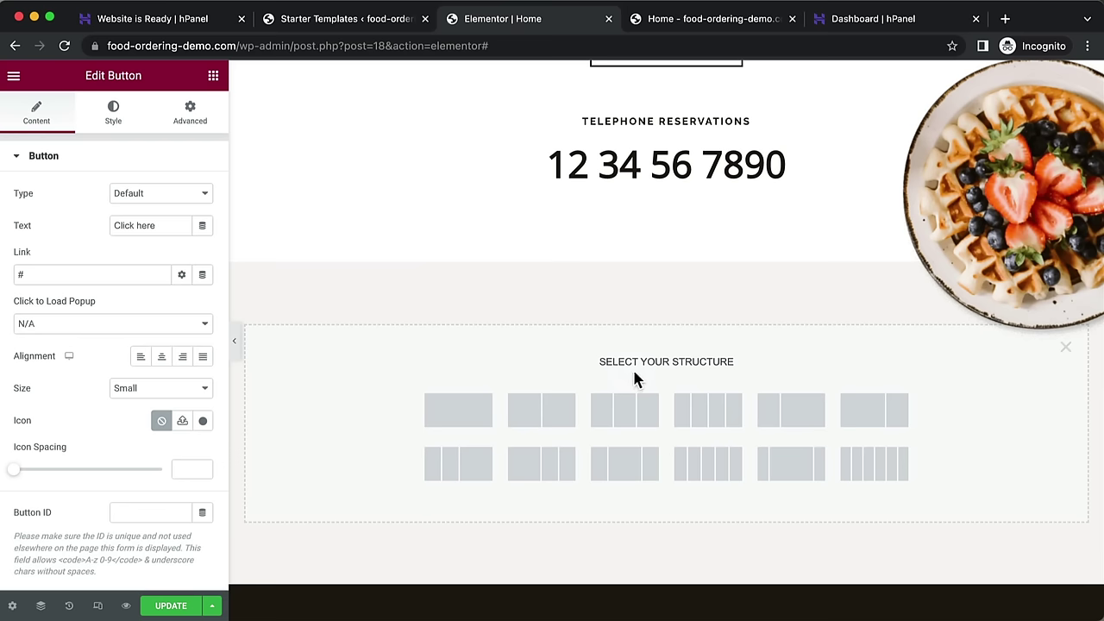
pyautogui.click(453, 420)
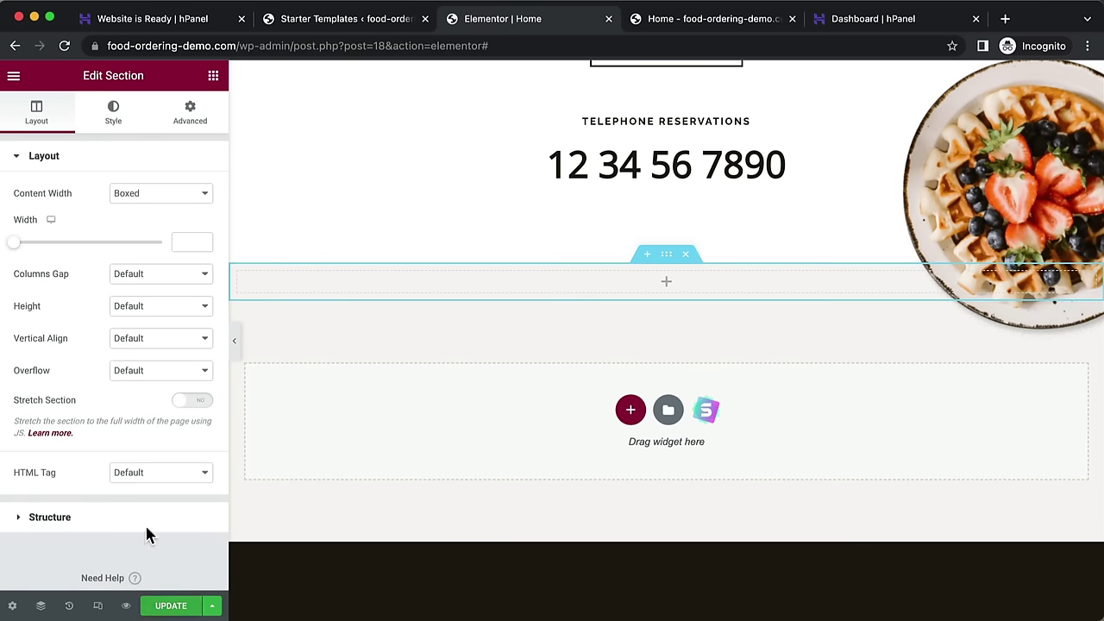
pyautogui.click(214, 78)
pyautogui.scroll(-5, 135, 349)
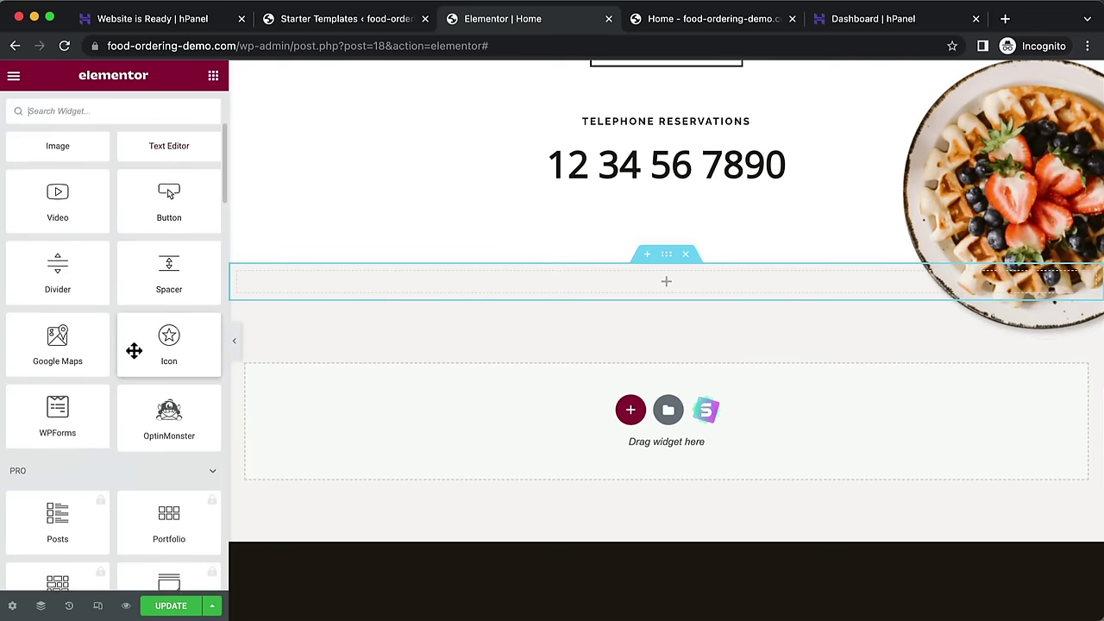
pyautogui.scroll(5, 133, 349)
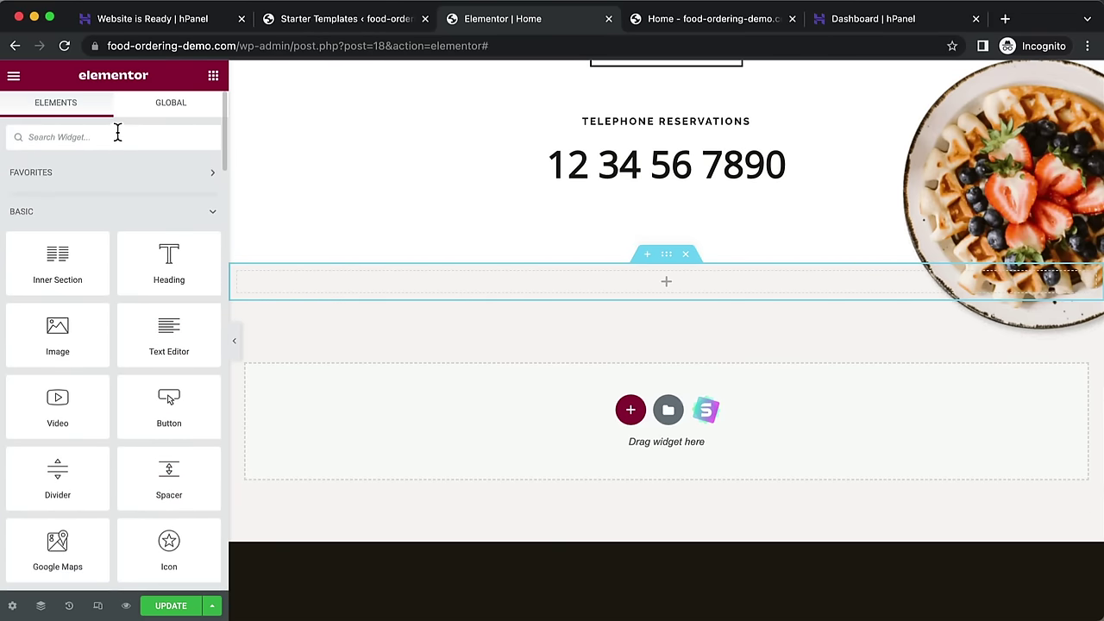
pyautogui.write('map')
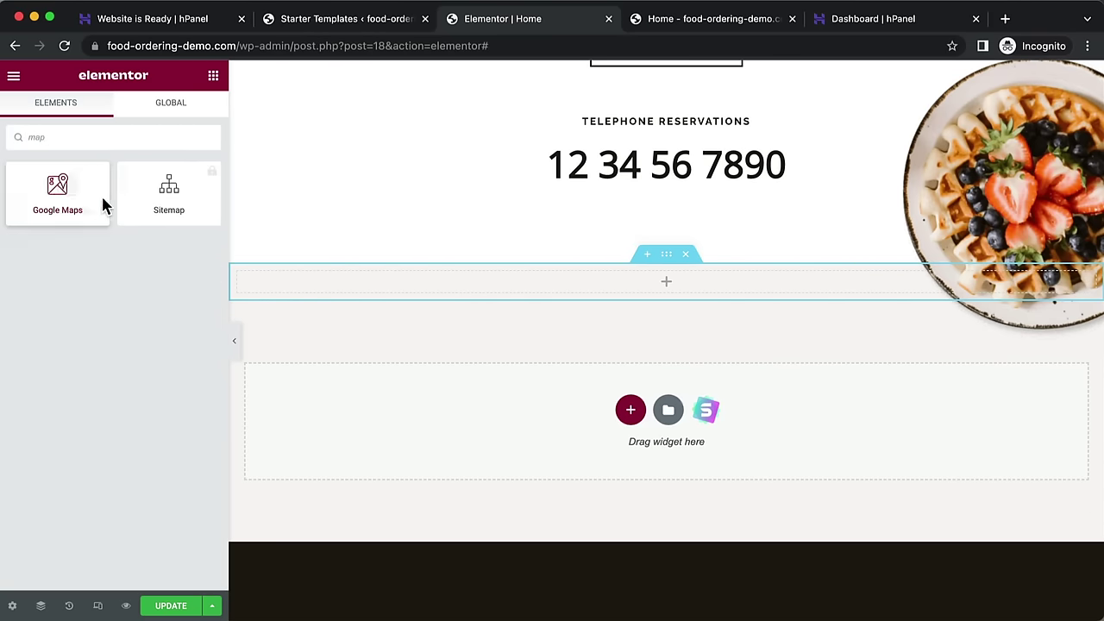
pyautogui.moveTo(104, 205); pyautogui.dragTo(650, 276)
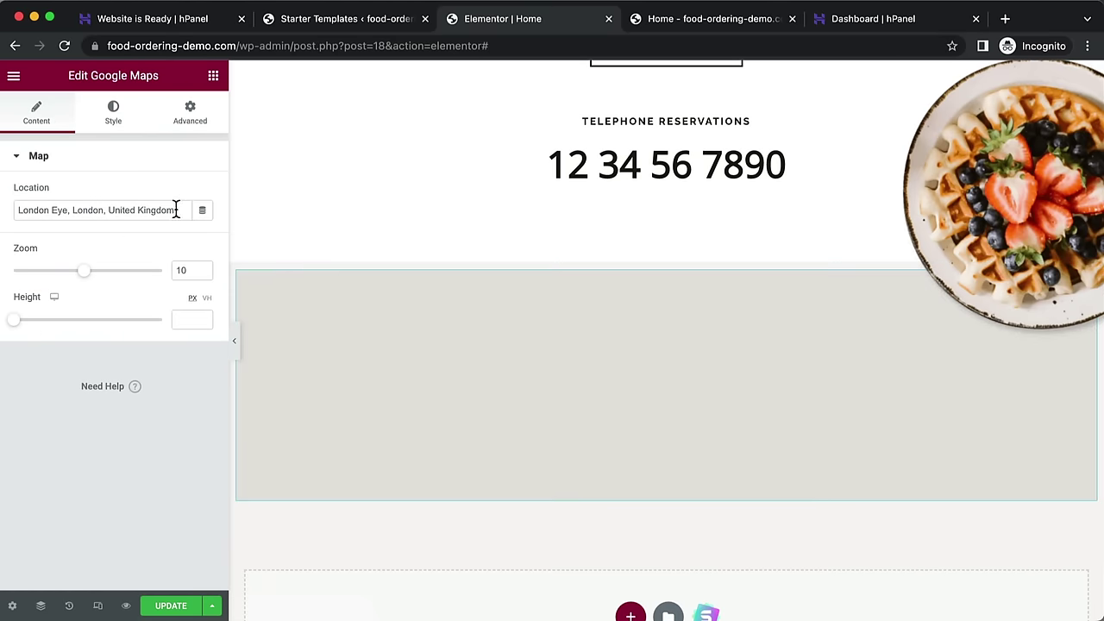
# Show London Eye on the map at zoom 12 and save the page
pyautogui.moveTo(180, 210); pyautogui.dragTo(11, 213)
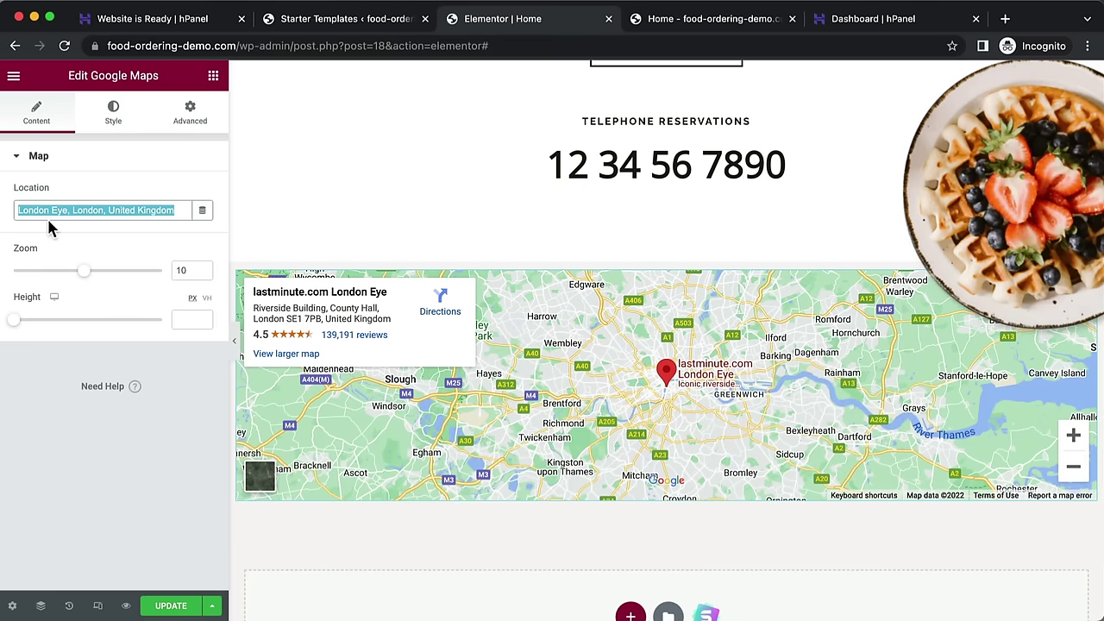
pyautogui.moveTo(84, 276); pyautogui.dragTo(101, 276)
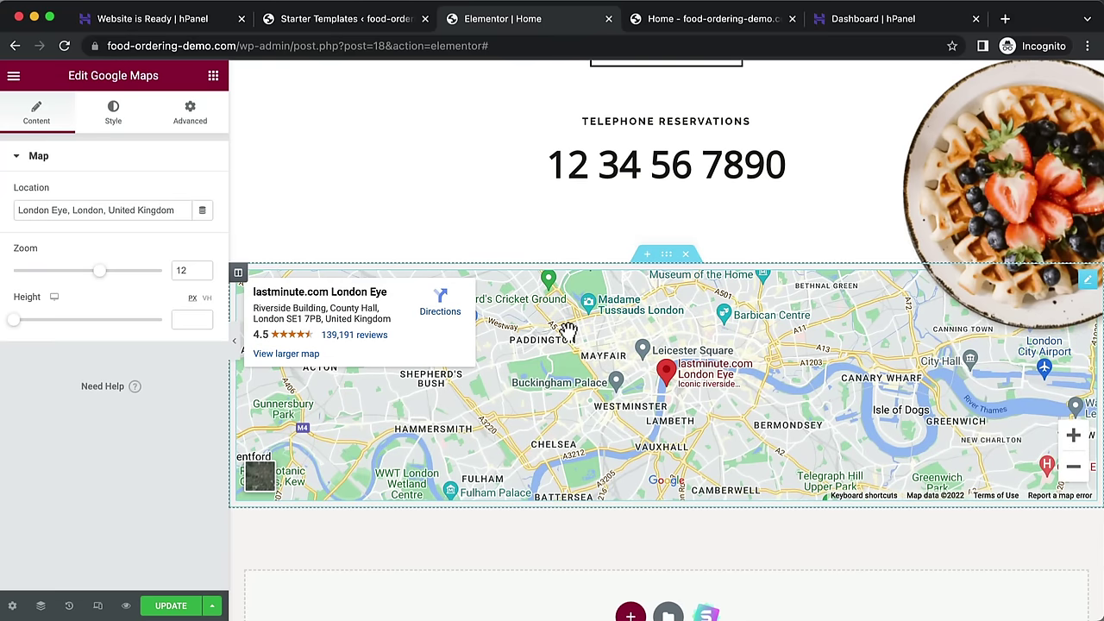
pyautogui.click(175, 606)
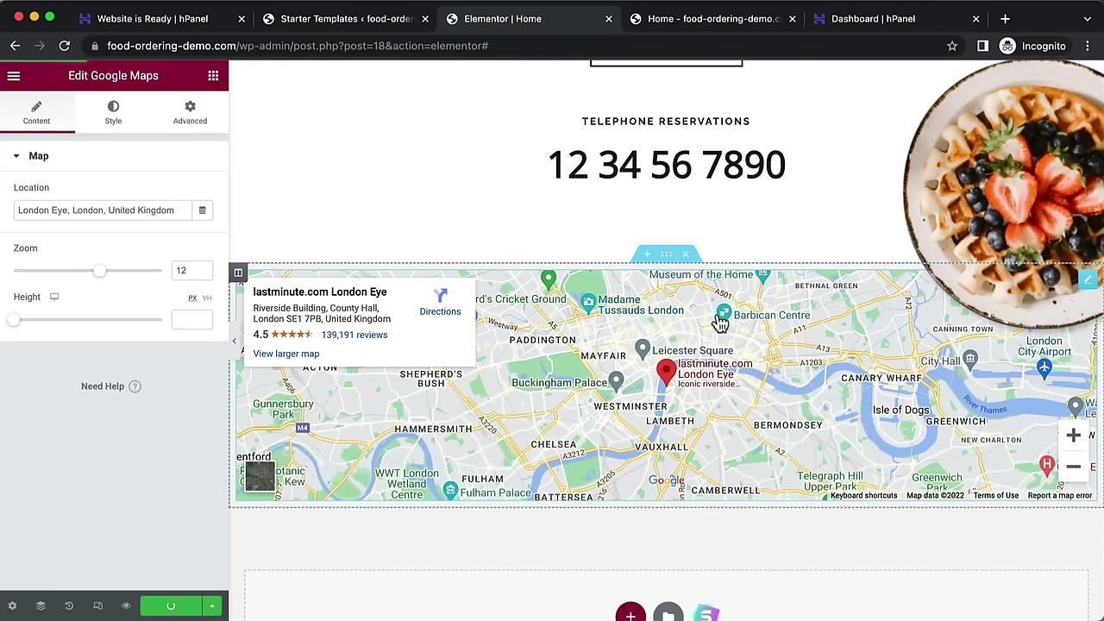
# Open the Starter Templates library and browse its Blocks
pyautogui.scroll(-5, 720, 321)
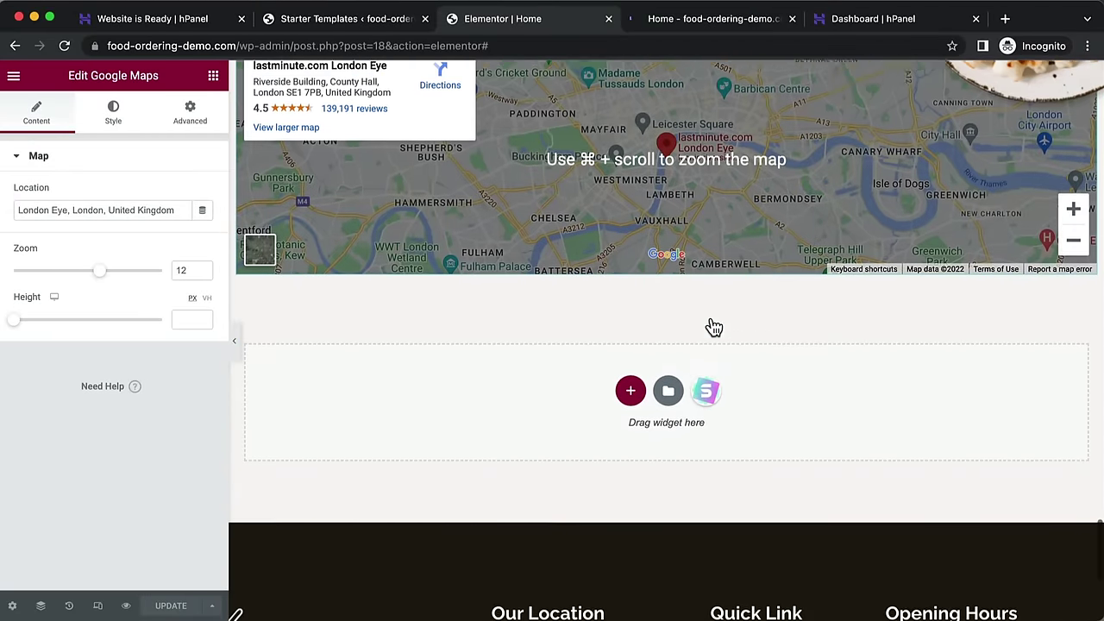
pyautogui.scroll(1, 714, 326)
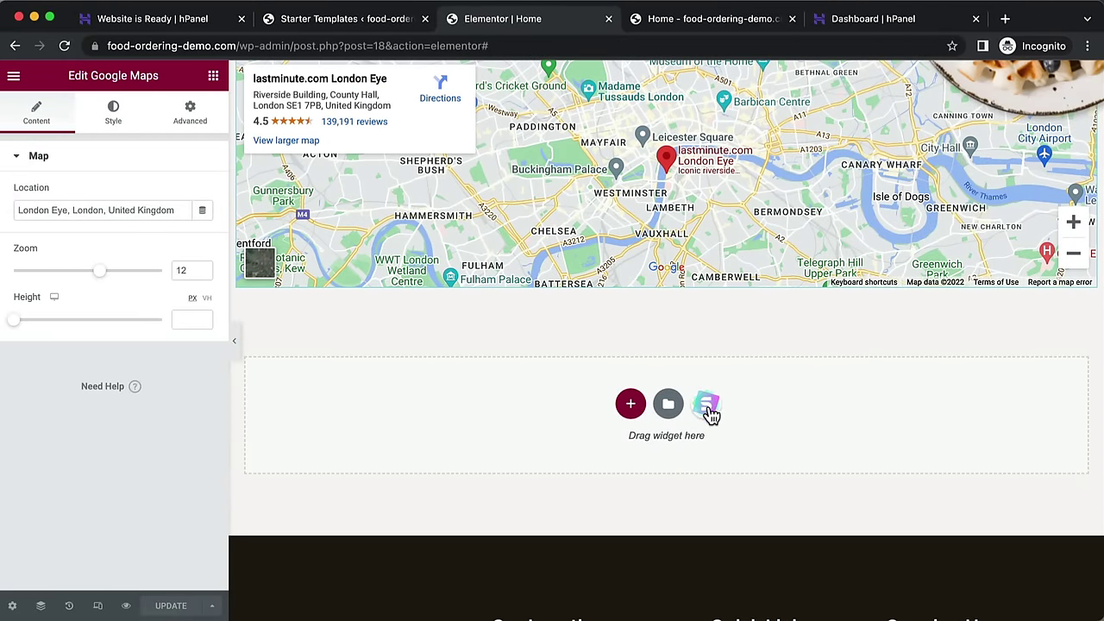
pyautogui.click(707, 407)
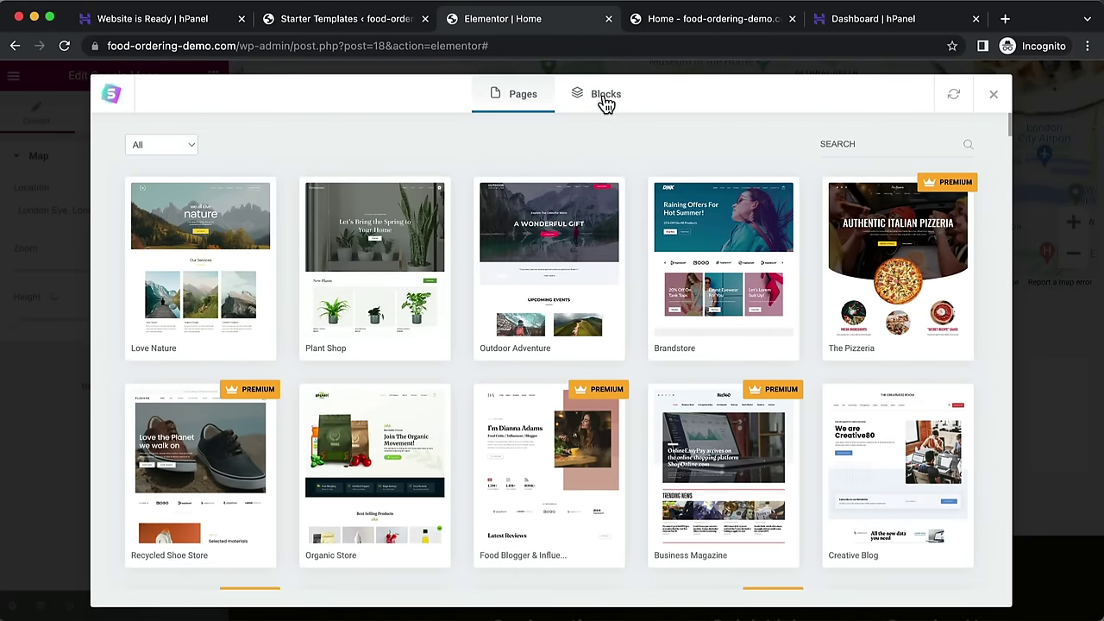
pyautogui.click(604, 100)
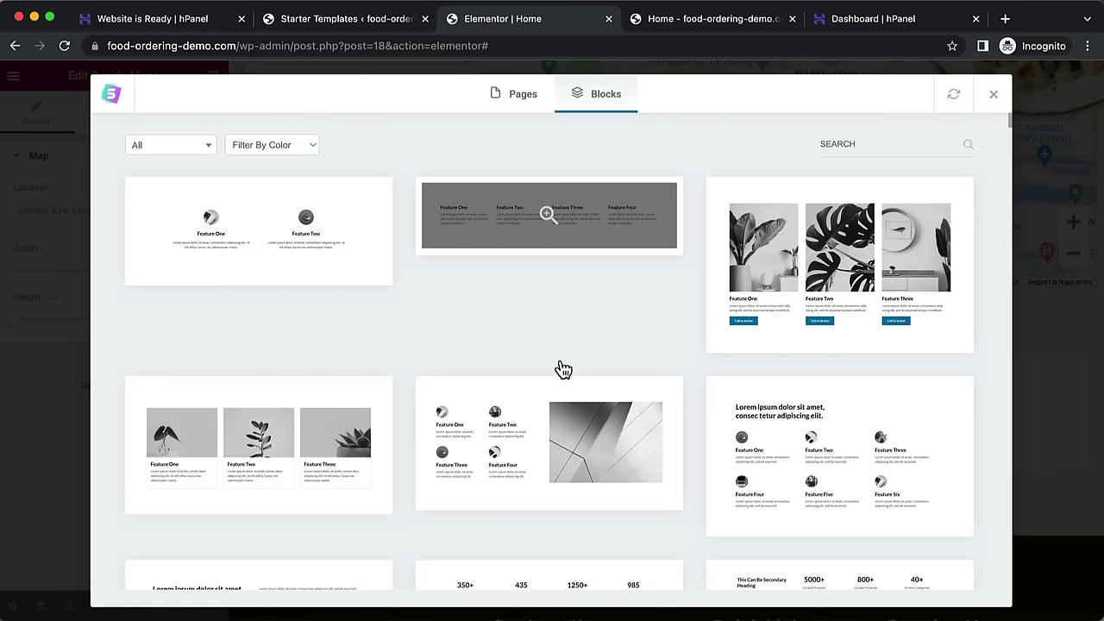
pyautogui.scroll(-3, 559, 371)
pyautogui.scroll(-8, 557, 371)
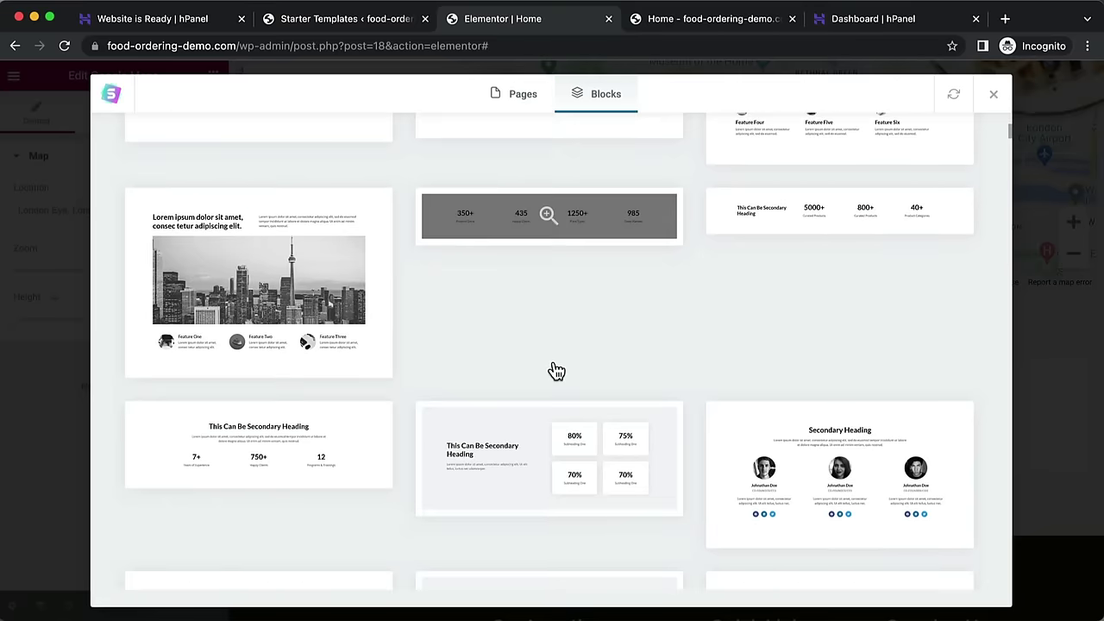
pyautogui.scroll(-12, 547, 371)
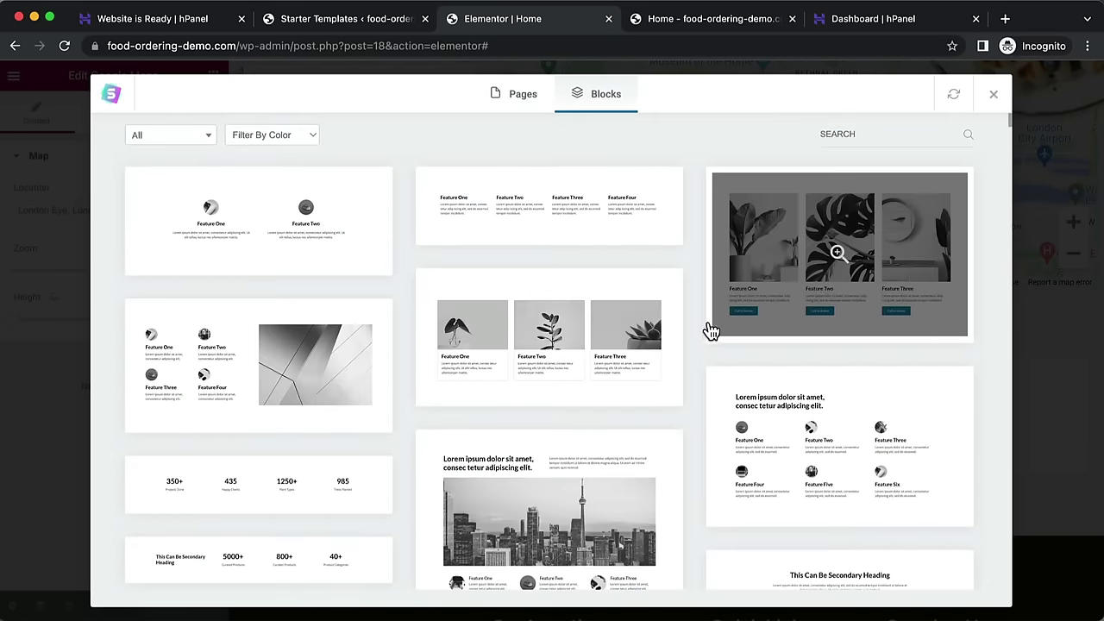
pyautogui.scroll(-3, 703, 332)
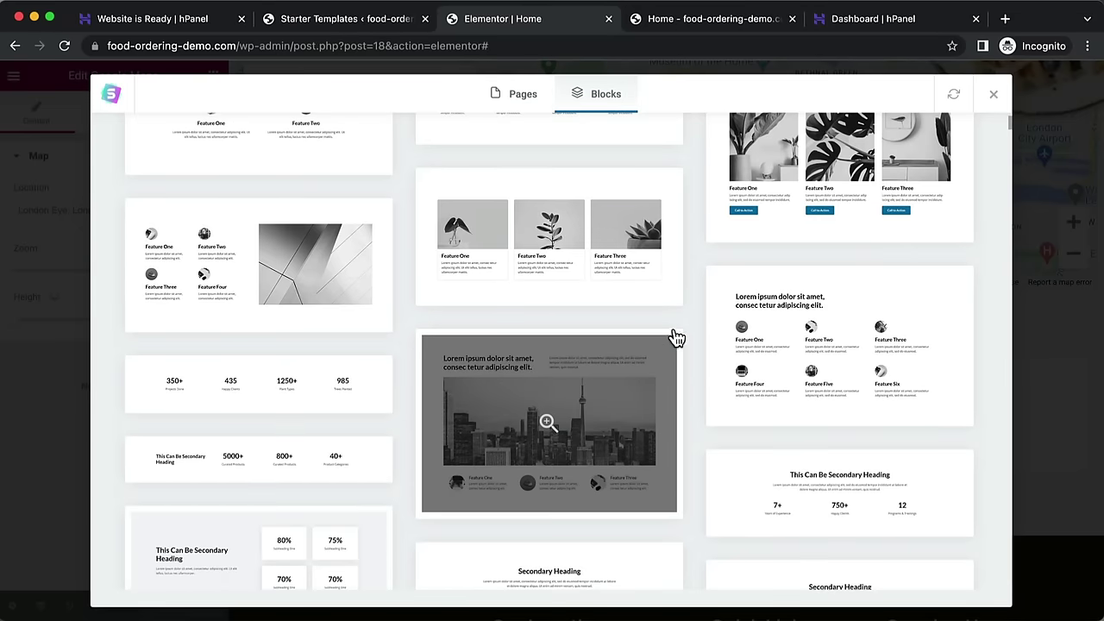
pyautogui.scroll(-3, 677, 341)
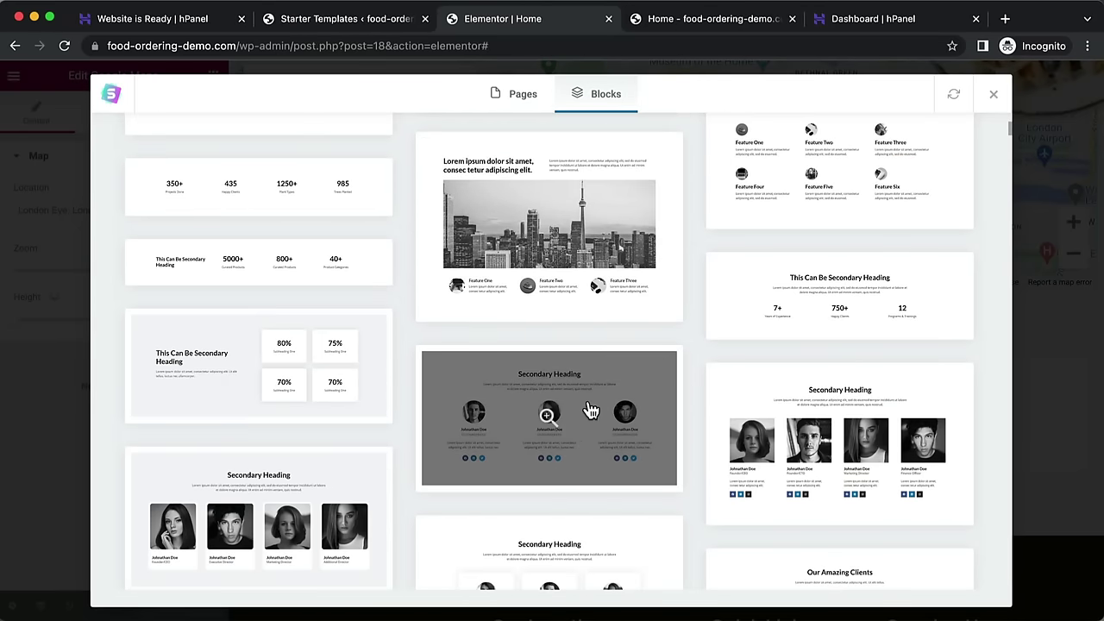
pyautogui.scroll(-4, 599, 407)
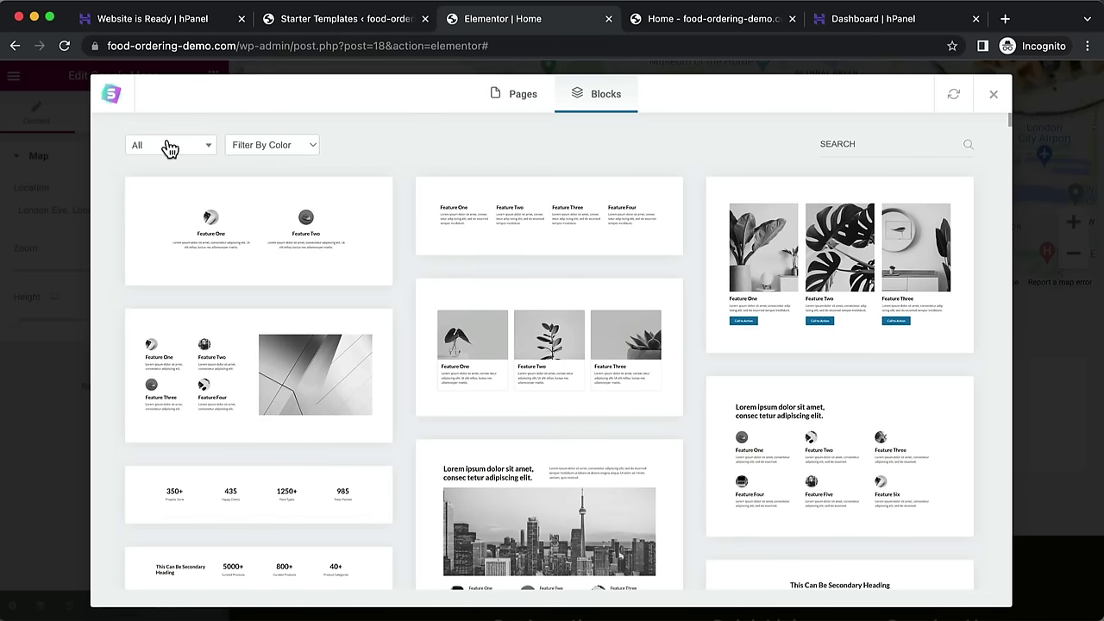
# Filter the blocks to FAQ and import the two-column FAQ block into the page
pyautogui.click(165, 147)
pyautogui.scroll(-2, 157, 254)
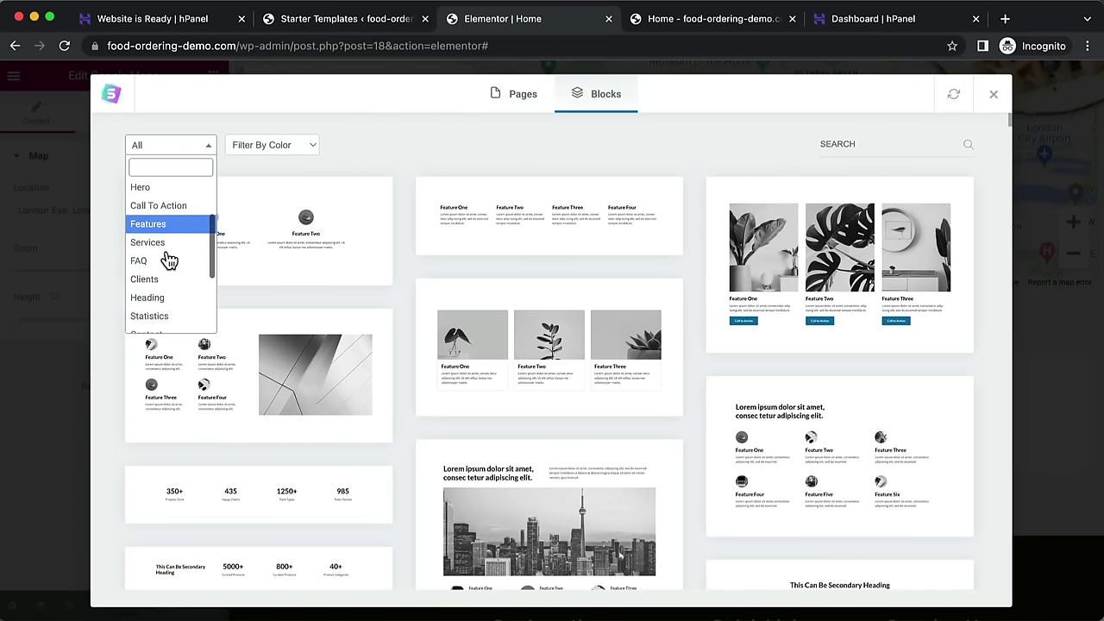
pyautogui.click(160, 260)
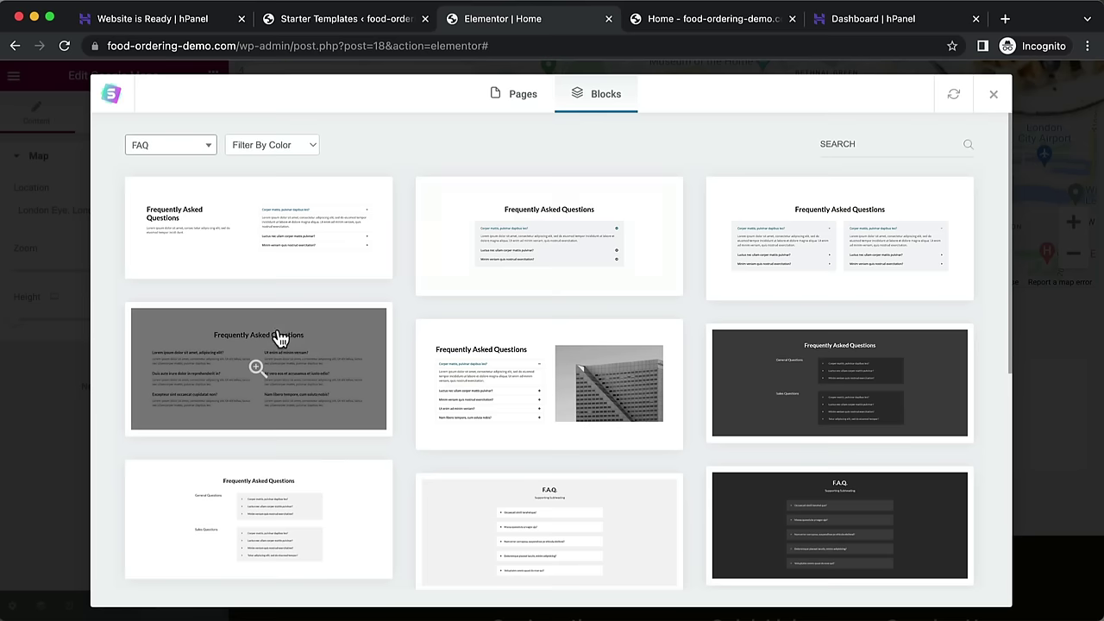
pyautogui.click(281, 338)
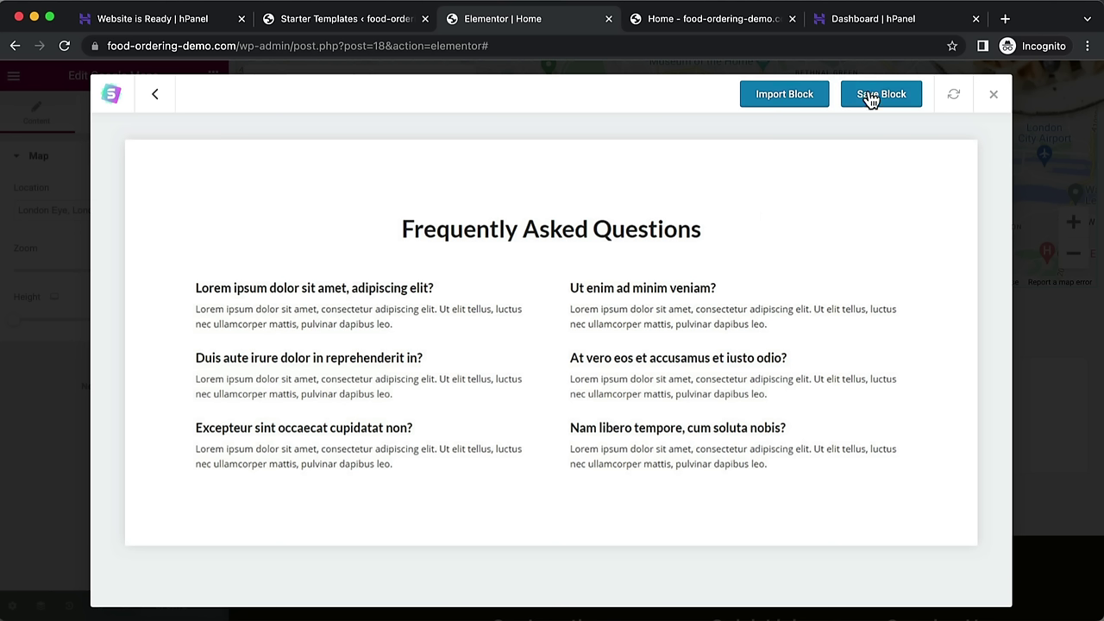
pyautogui.click(787, 102)
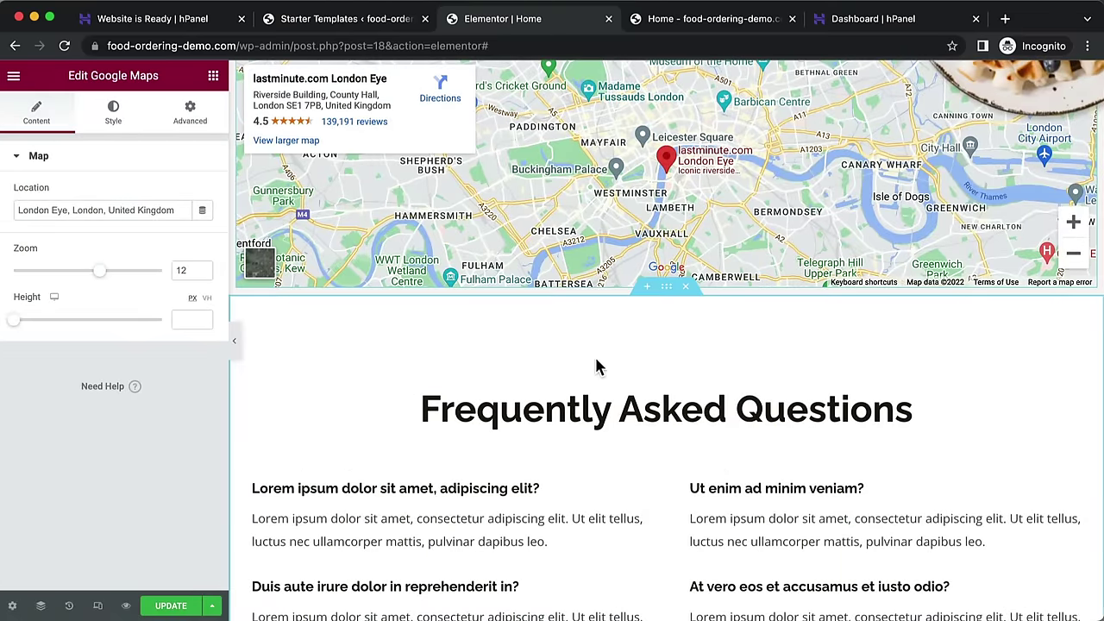
pyautogui.scroll(-1, 695, 387)
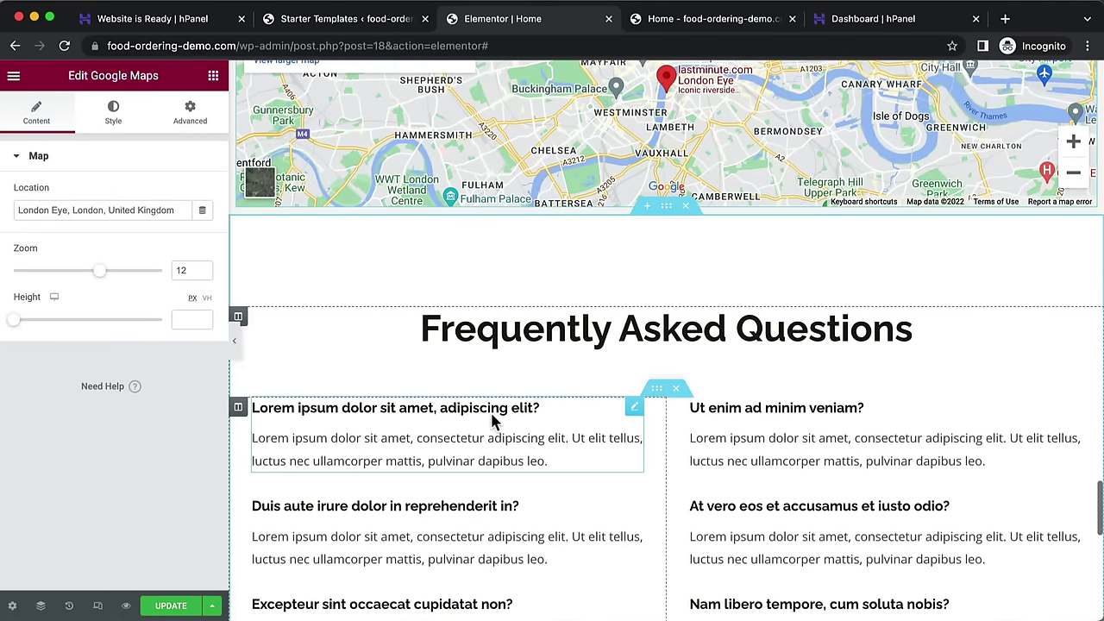
pyautogui.scroll(-1, 537, 434)
# Select the first FAQ item's title text and save the page
pyautogui.click(508, 385)
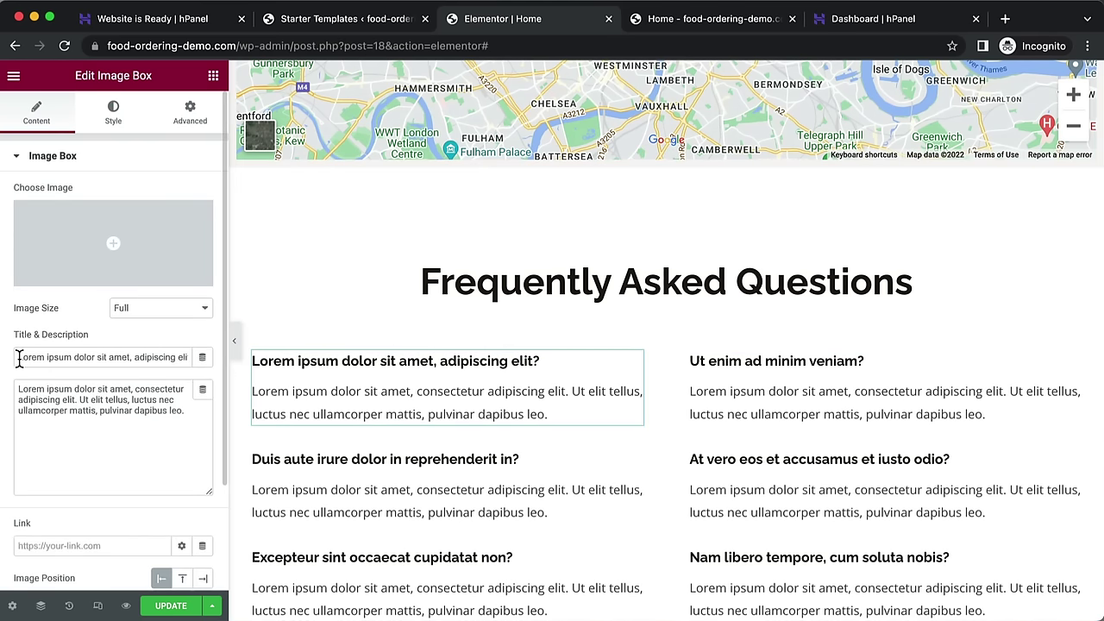
pyautogui.moveTo(19, 359); pyautogui.dragTo(185, 357)
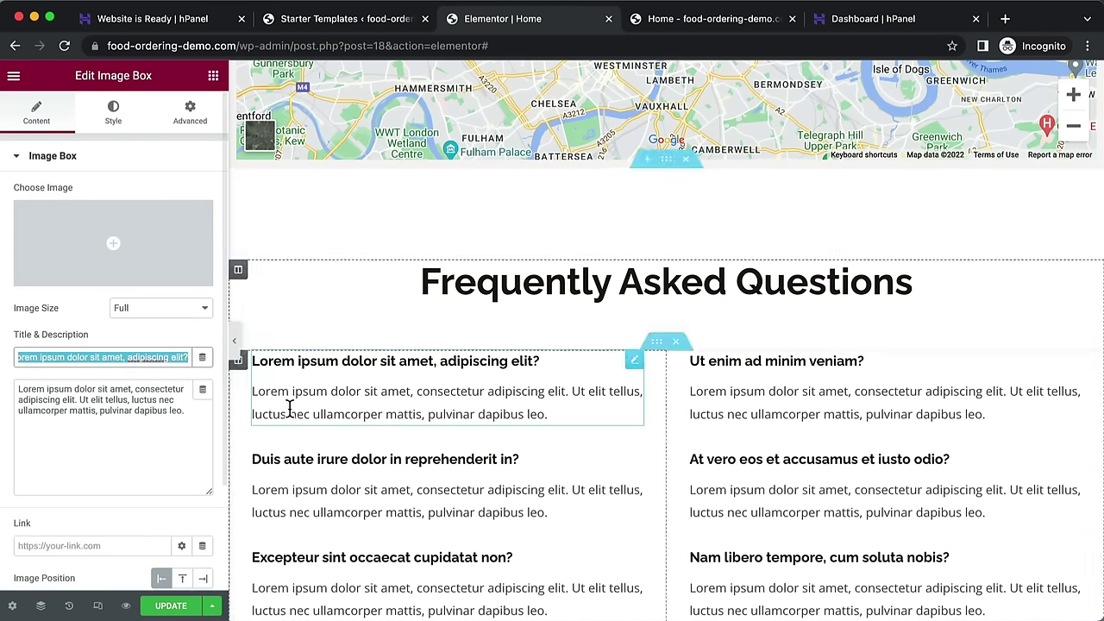
pyautogui.scroll(-4, 577, 421)
pyautogui.scroll(5, 573, 420)
pyautogui.click(175, 607)
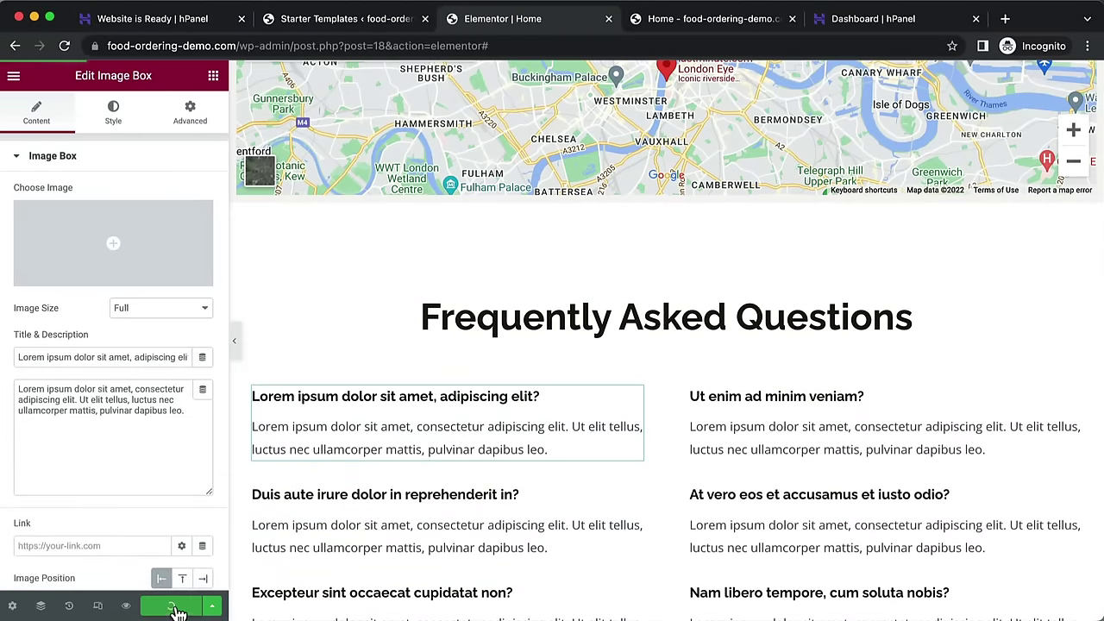
pyautogui.scroll(4, 500, 323)
pyautogui.scroll(8, 500, 336)
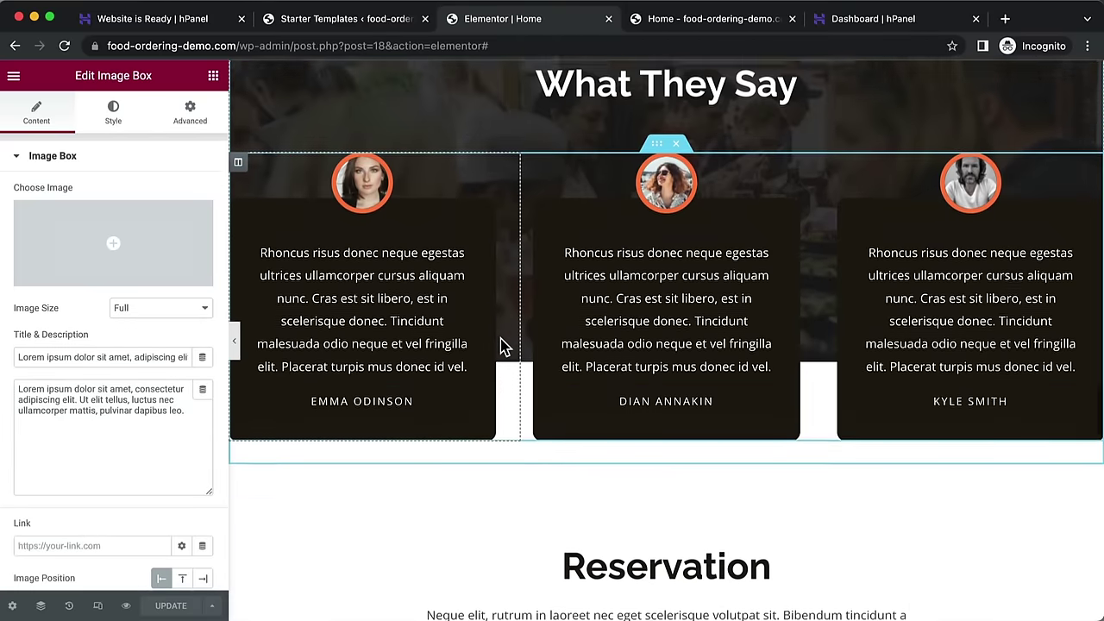
pyautogui.scroll(9, 504, 347)
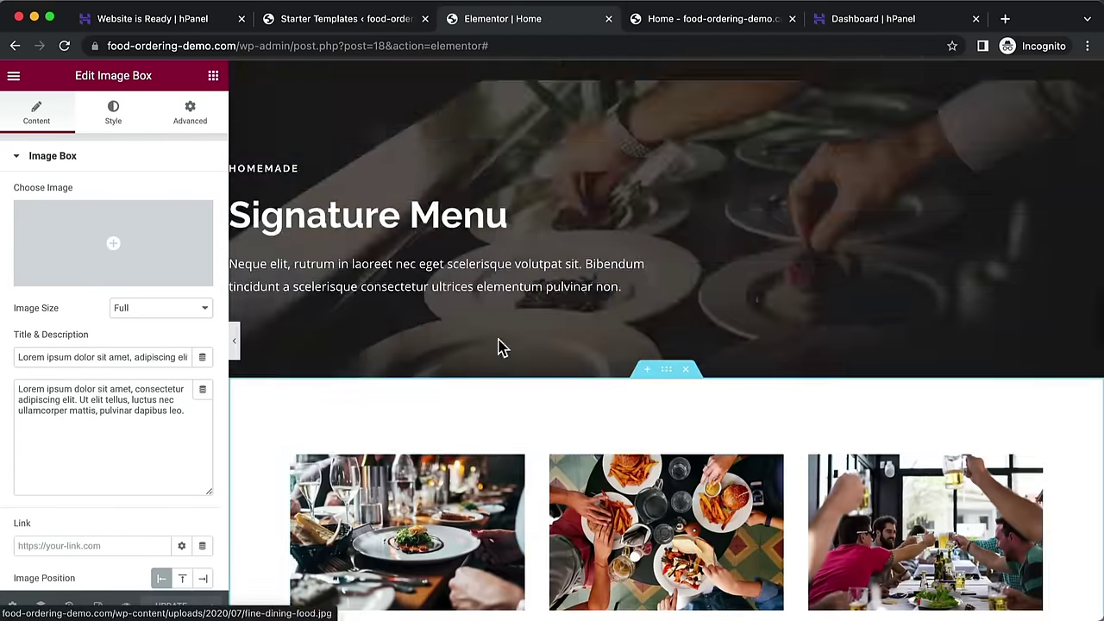
pyautogui.scroll(12, 502, 347)
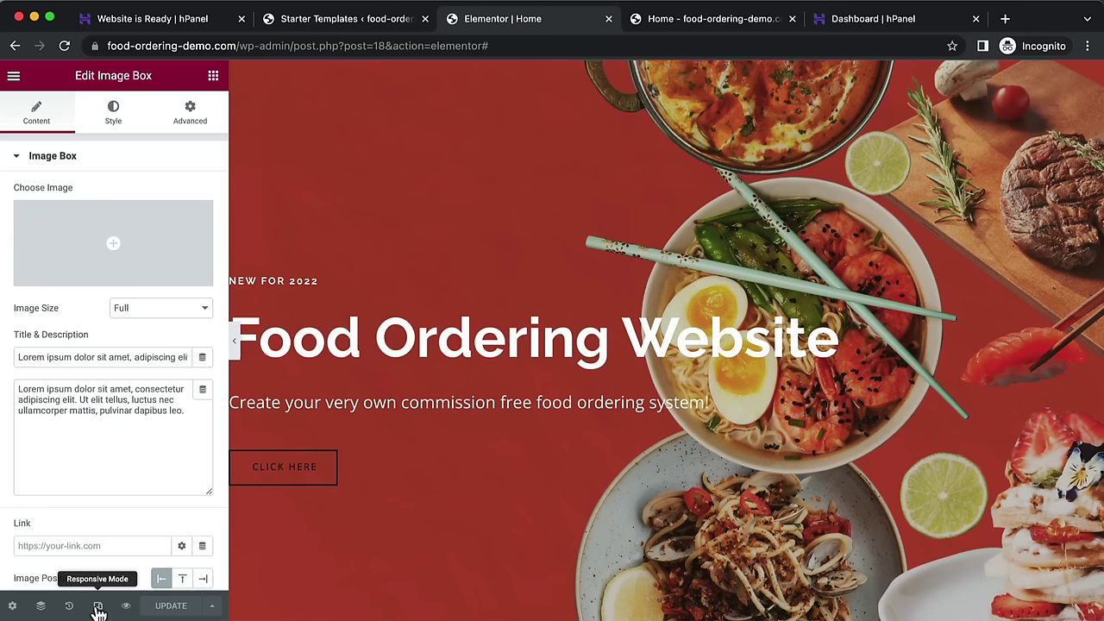
# In tablet view, change the hero subtitle's left and right margins from 160 px to 0
pyautogui.click(99, 608)
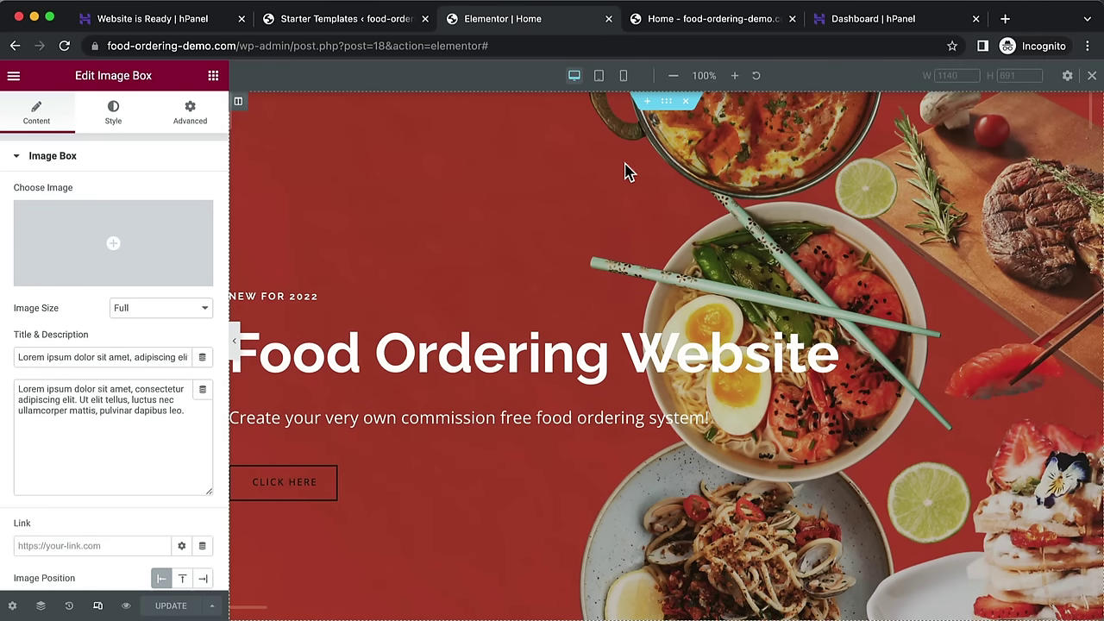
pyautogui.click(599, 76)
pyautogui.scroll(-20, 693, 260)
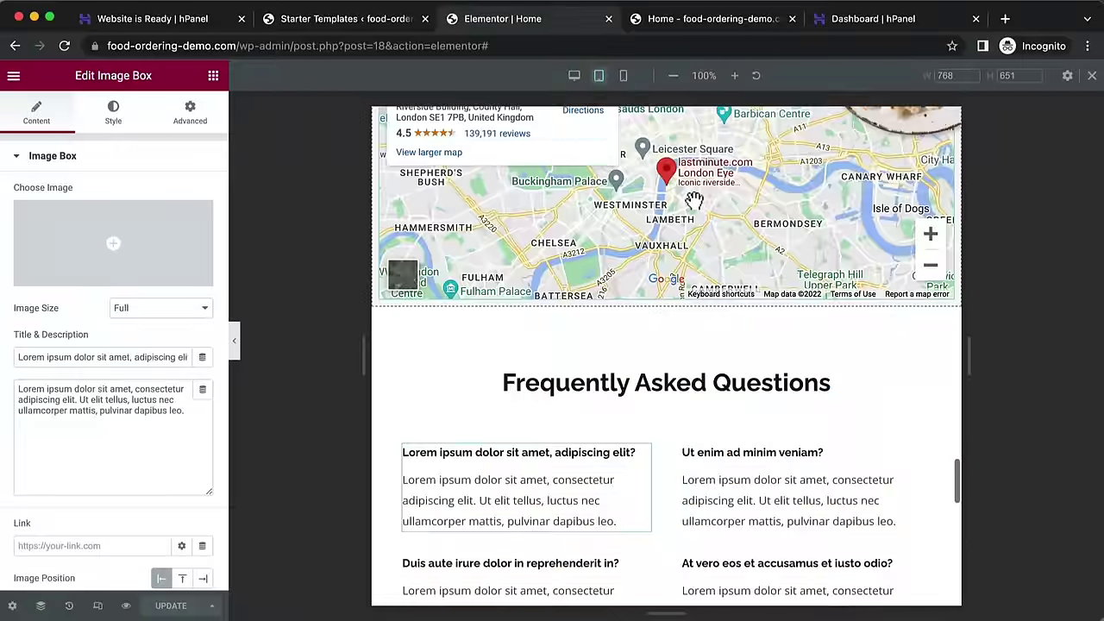
pyautogui.scroll(15, 692, 260)
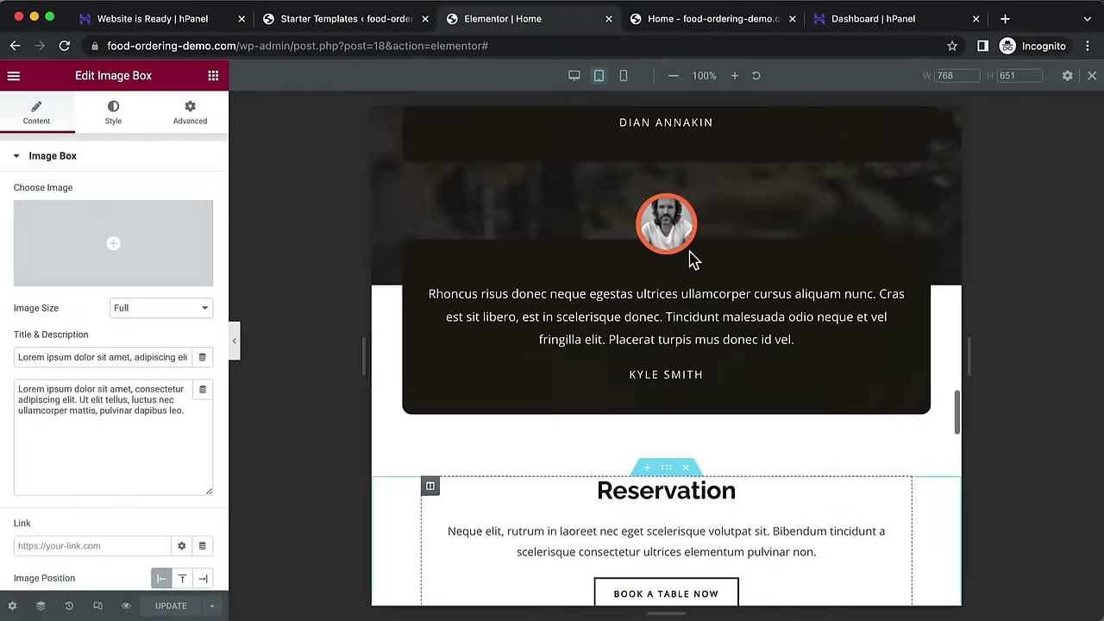
pyautogui.scroll(15, 693, 261)
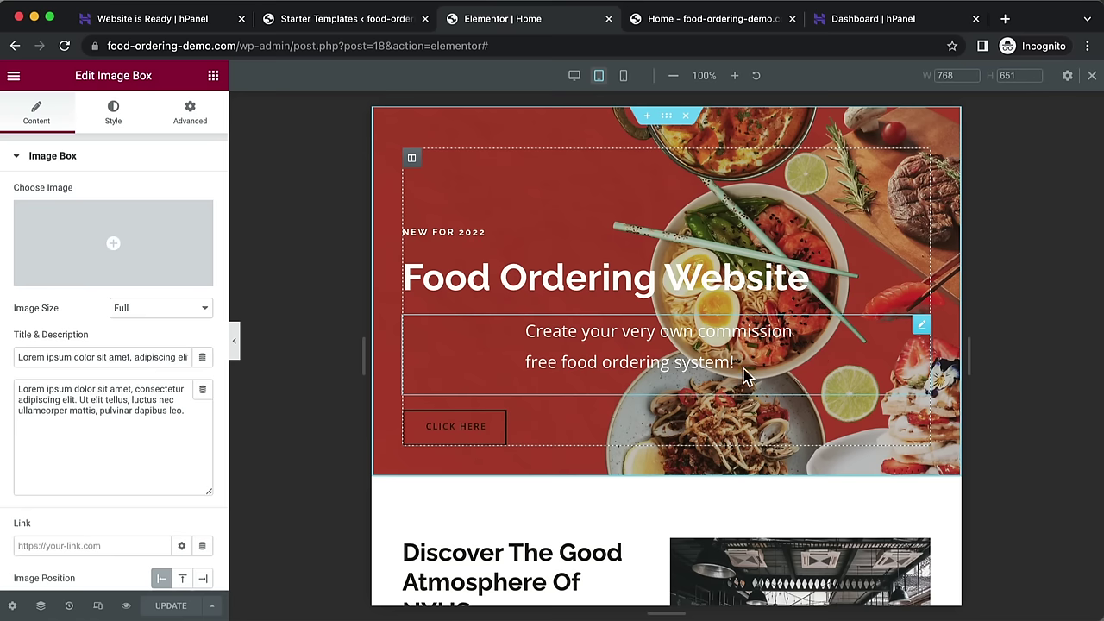
pyautogui.click(785, 354)
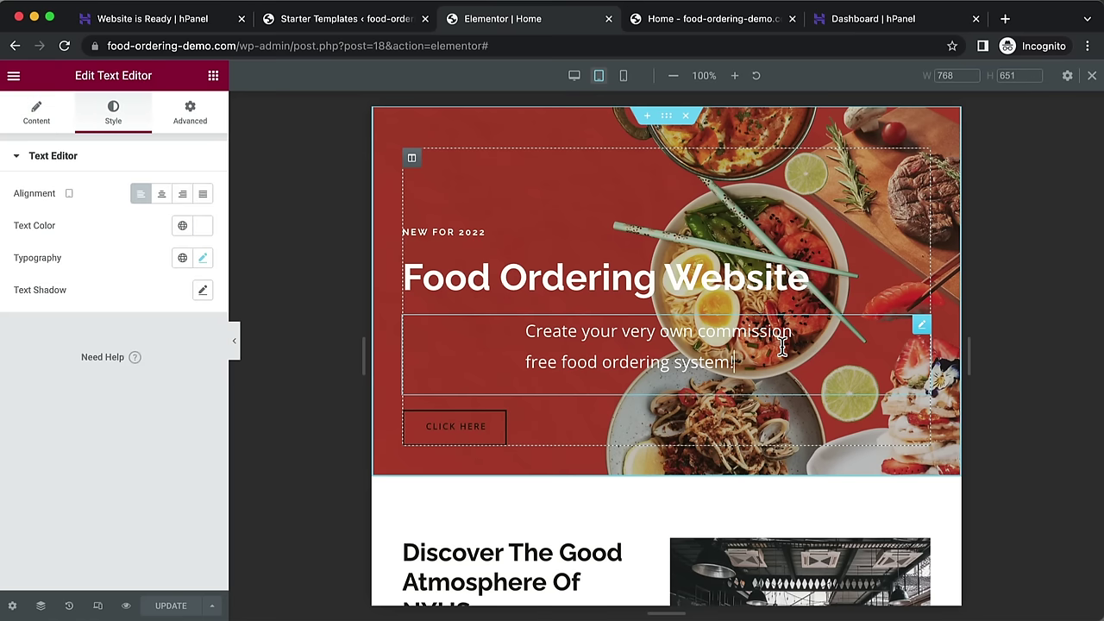
pyautogui.click(190, 125)
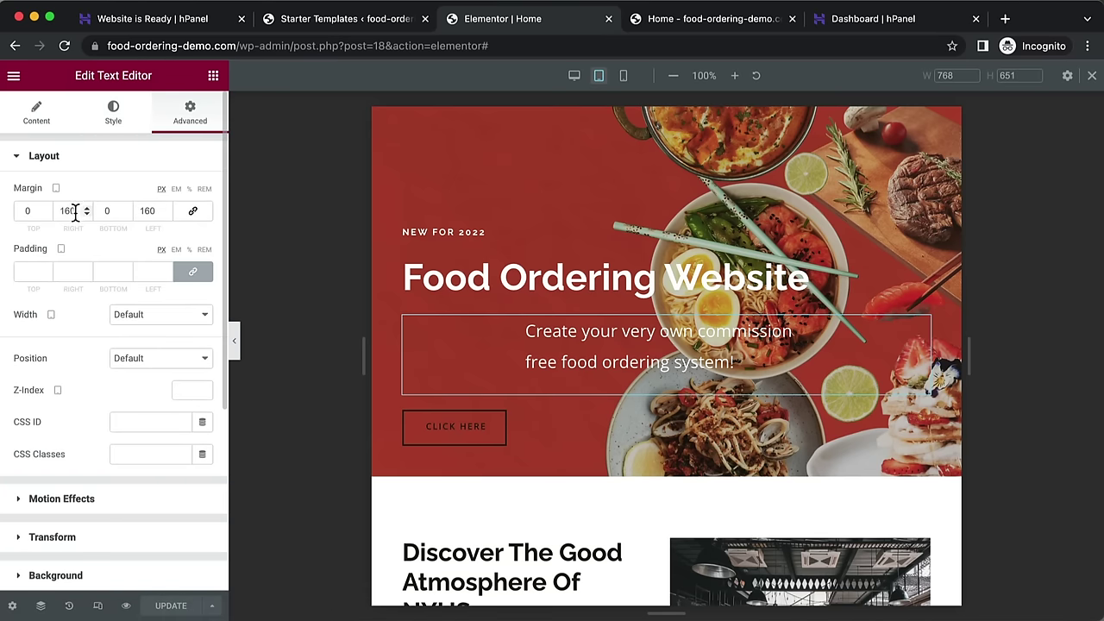
pyautogui.write('1')
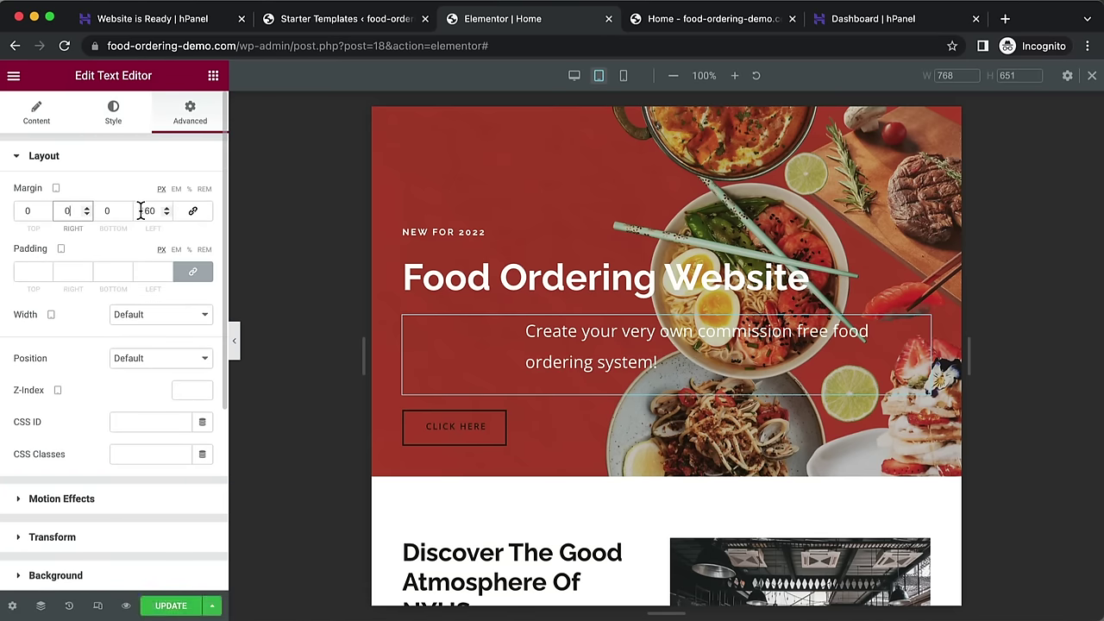
pyautogui.doubleClick(148, 211)
pyautogui.write('0')
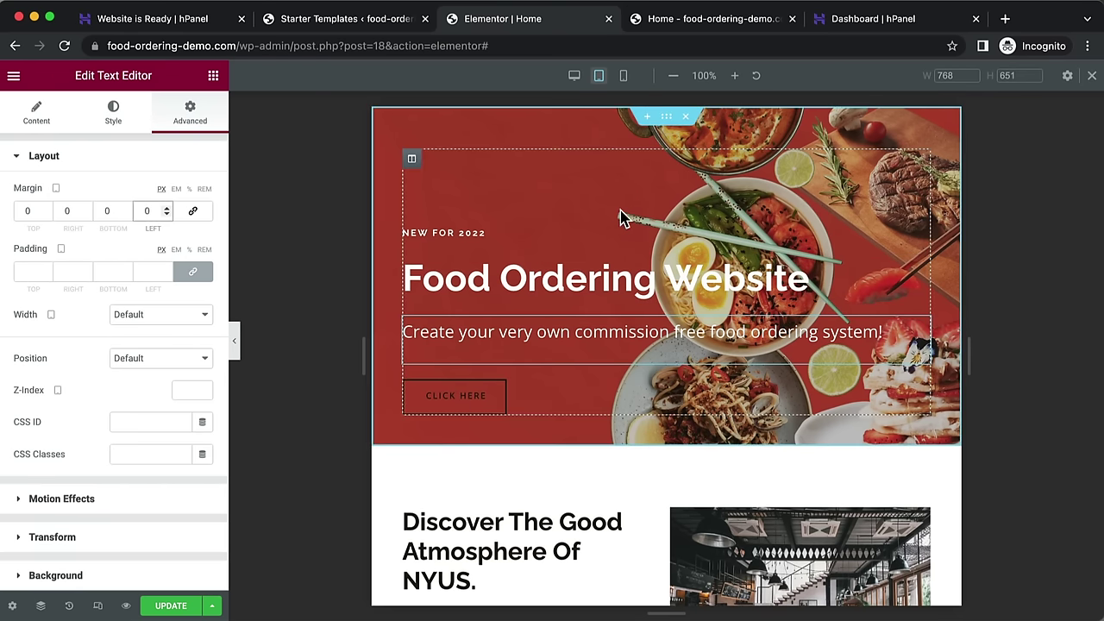
# Set the 1000×1500 Tablet.jpeg photo as the hero section's tablet background image
pyautogui.click(669, 119)
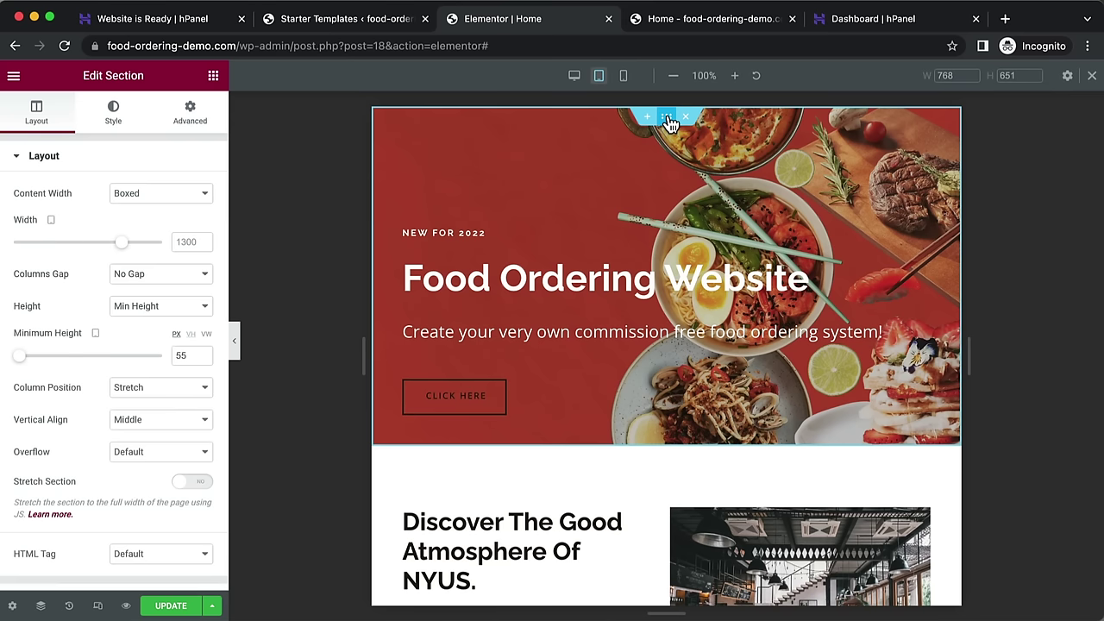
pyautogui.click(118, 125)
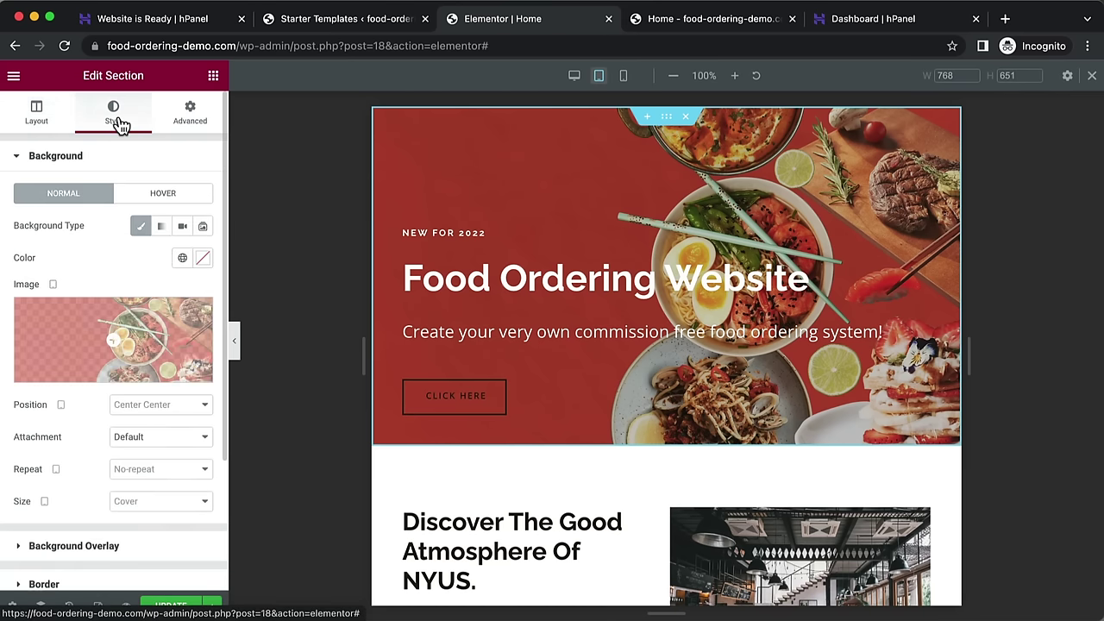
pyautogui.click(80, 322)
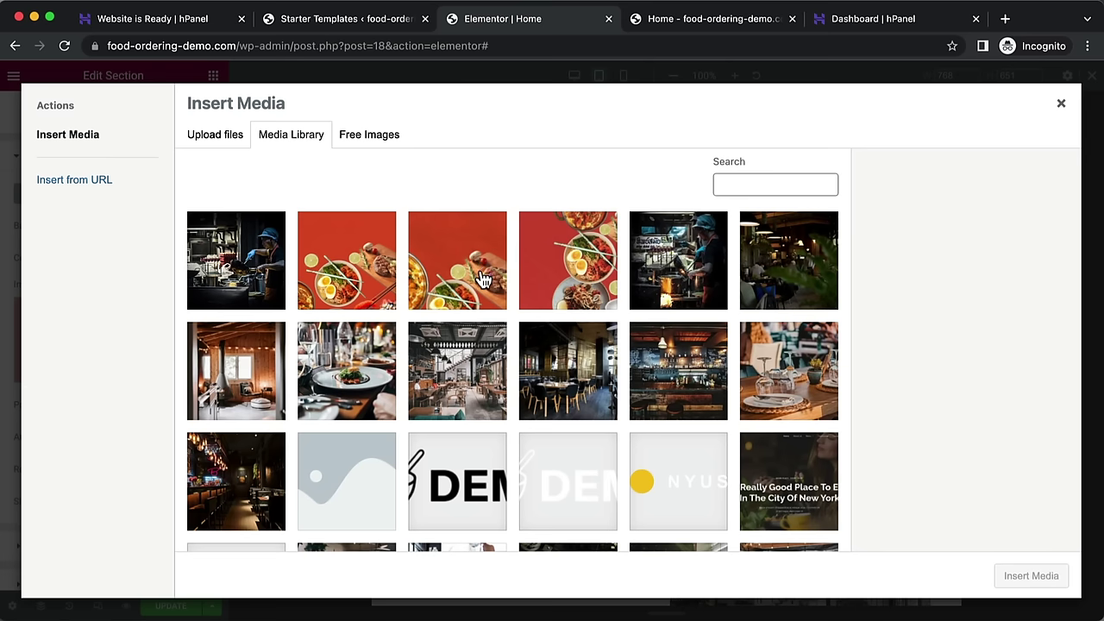
pyautogui.click(448, 285)
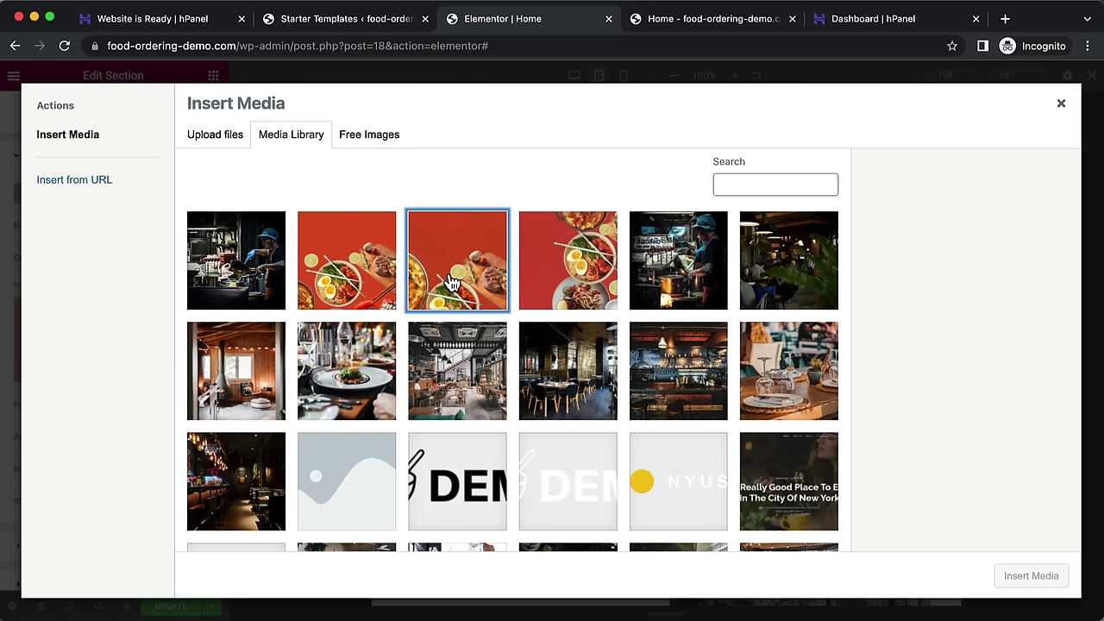
pyautogui.click(367, 282)
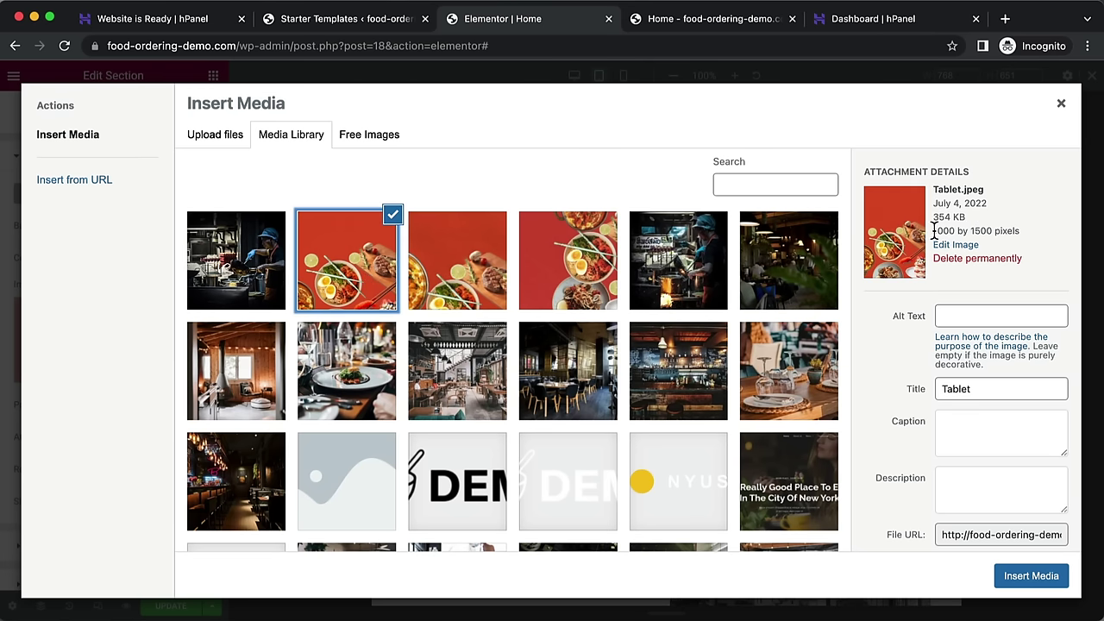
pyautogui.moveTo(933, 231); pyautogui.dragTo(946, 230)
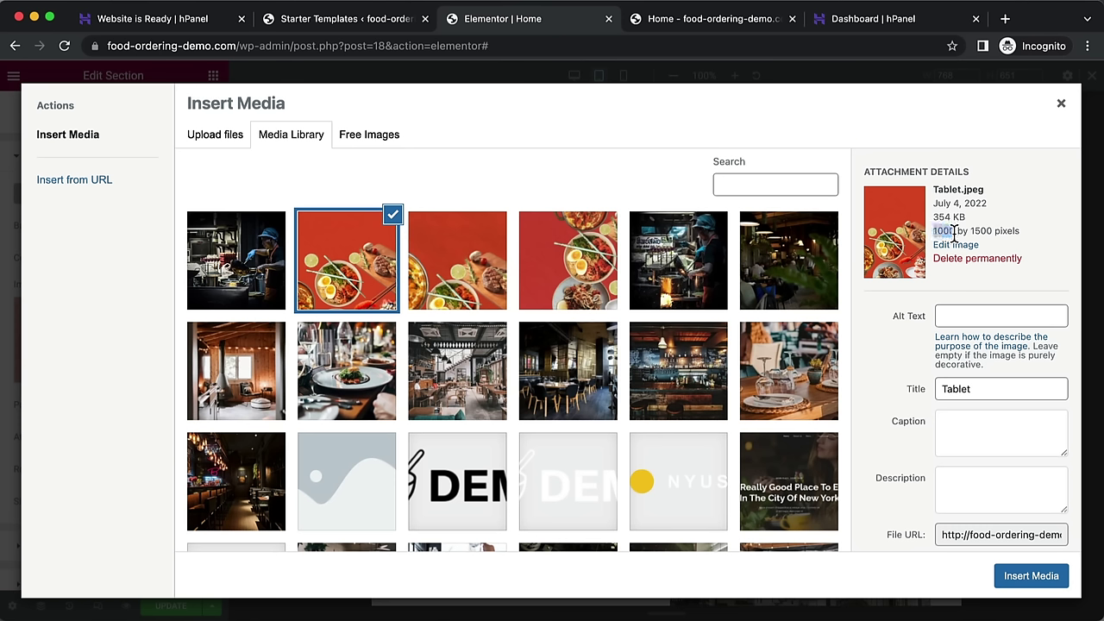
pyautogui.click(971, 230)
pyautogui.click(1005, 572)
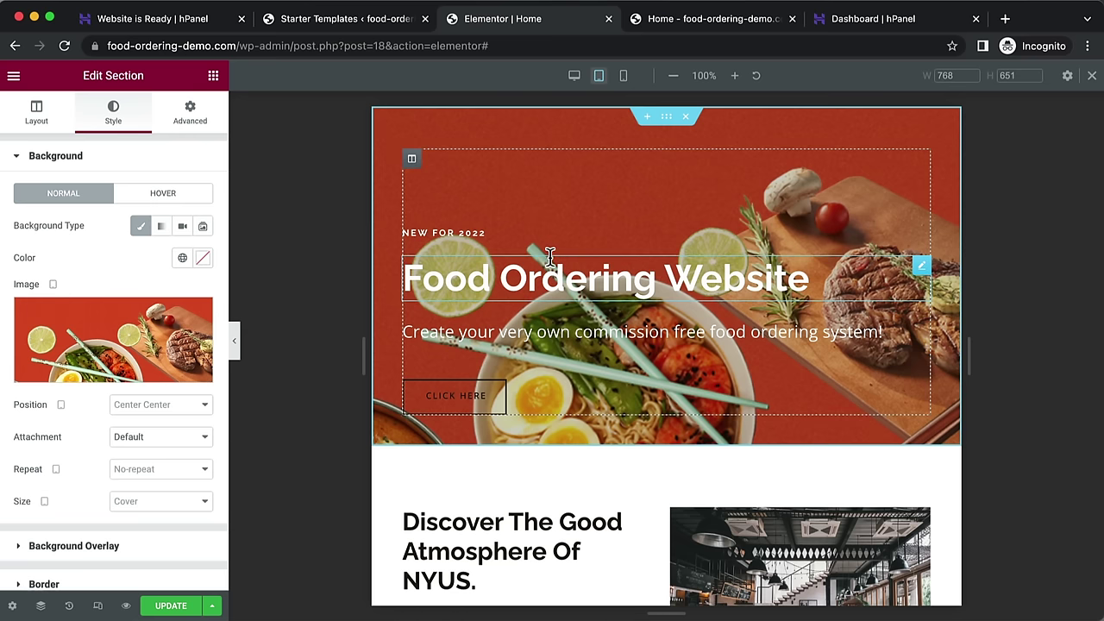
pyautogui.scroll(-4, 123, 354)
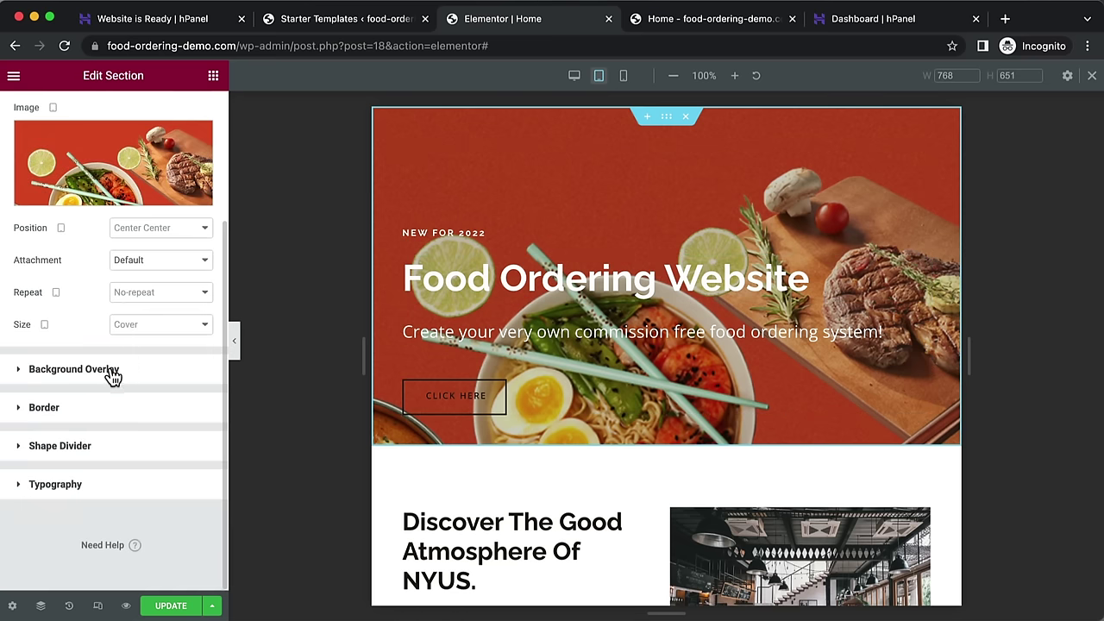
# Lower the hero section's background overlay opacity to 0.25
pyautogui.click(74, 369)
pyautogui.scroll(-2, 95, 375)
pyautogui.moveTo(90, 367); pyautogui.dragTo(58, 375)
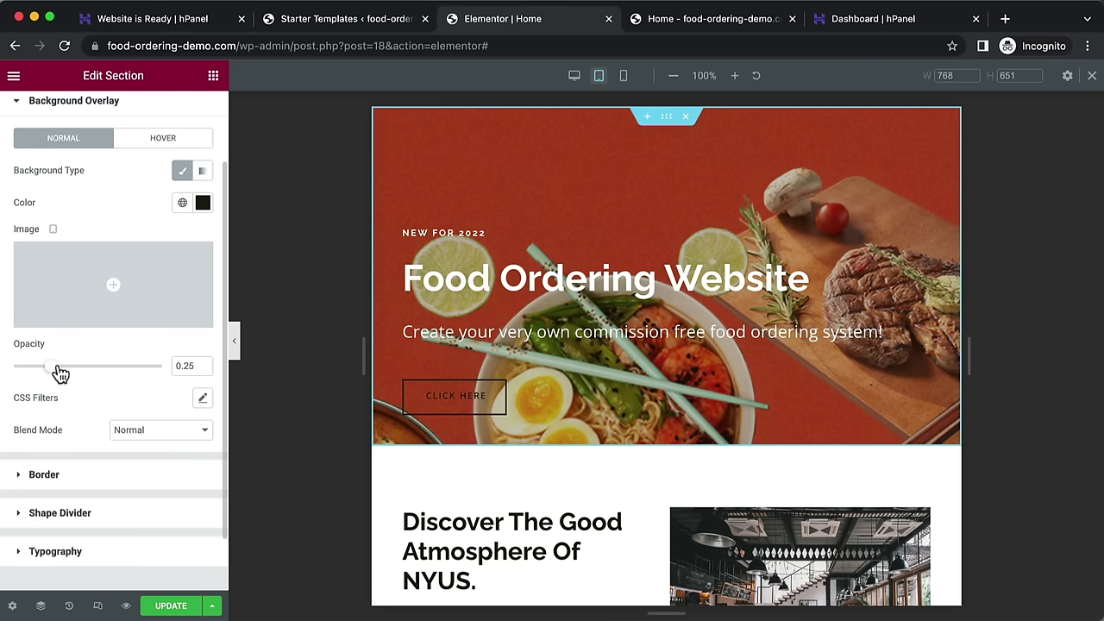
# Add a semi-transparent black text shadow to the 'Food Ordering Website' heading and update the page
pyautogui.click(586, 280)
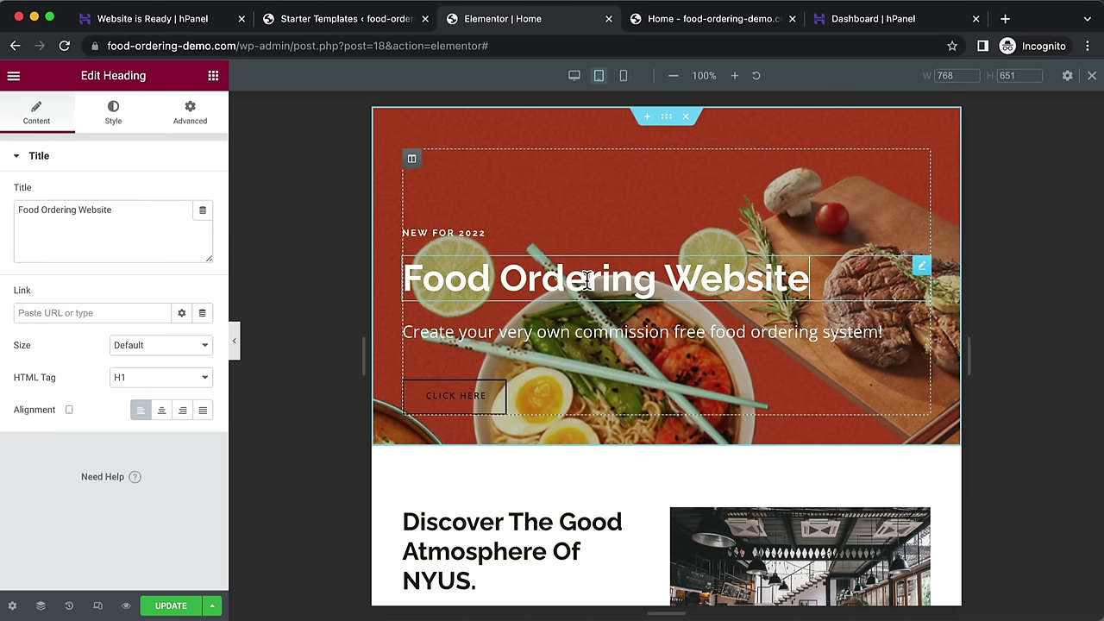
pyautogui.click(120, 122)
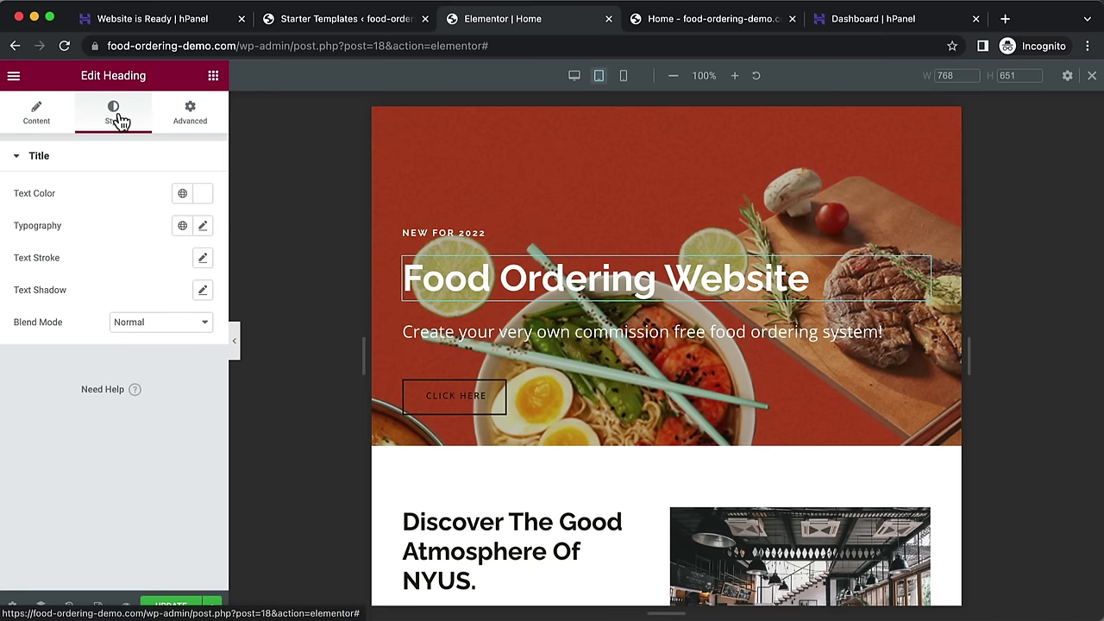
pyautogui.click(203, 293)
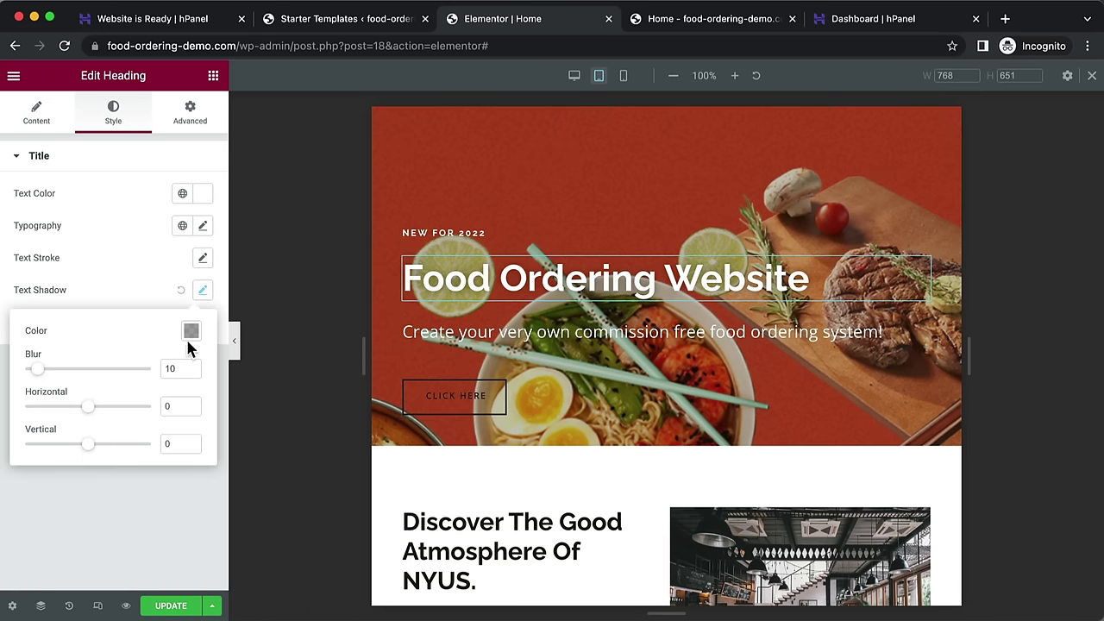
pyautogui.click(191, 333)
pyautogui.moveTo(152, 544); pyautogui.dragTo(194, 546)
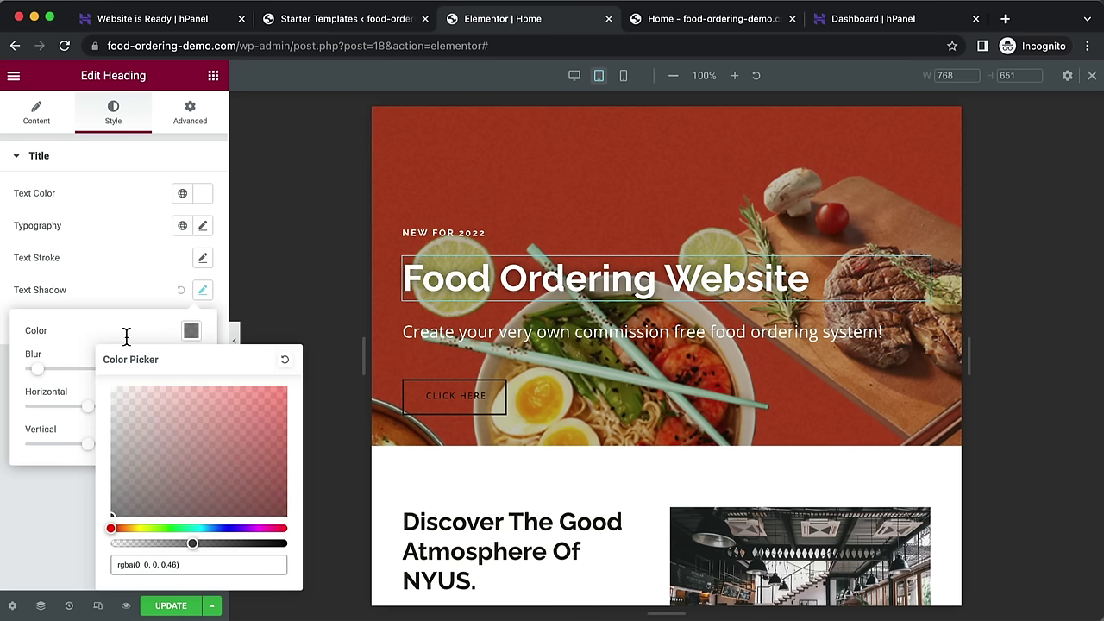
pyautogui.click(129, 283)
pyautogui.click(171, 606)
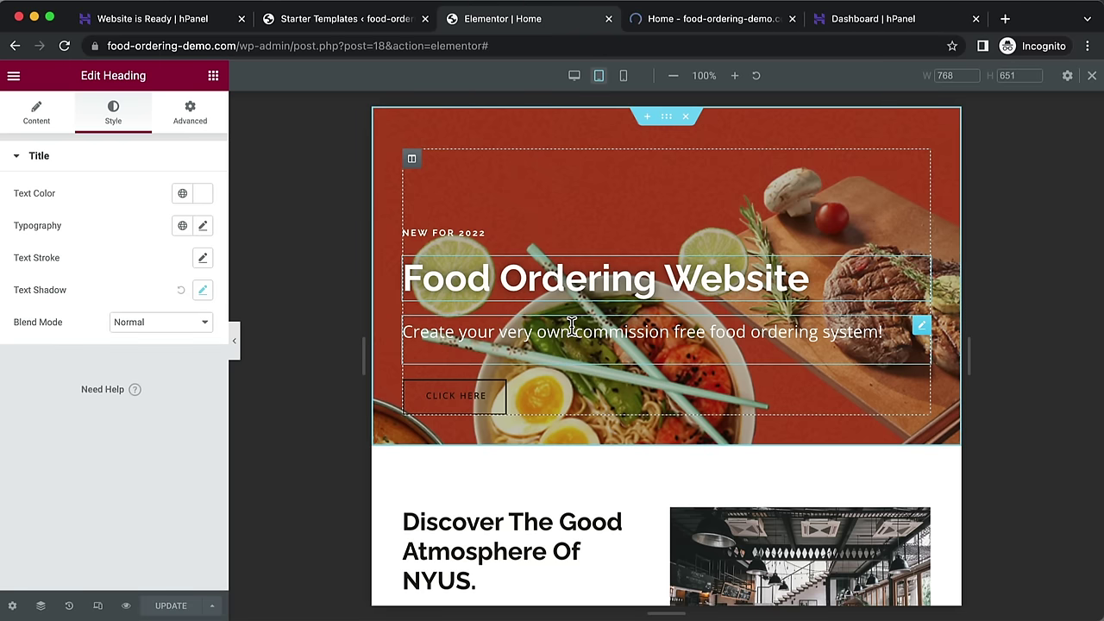
# In mobile view, set the hero subtitle's right and left margins to 0
pyautogui.click(622, 77)
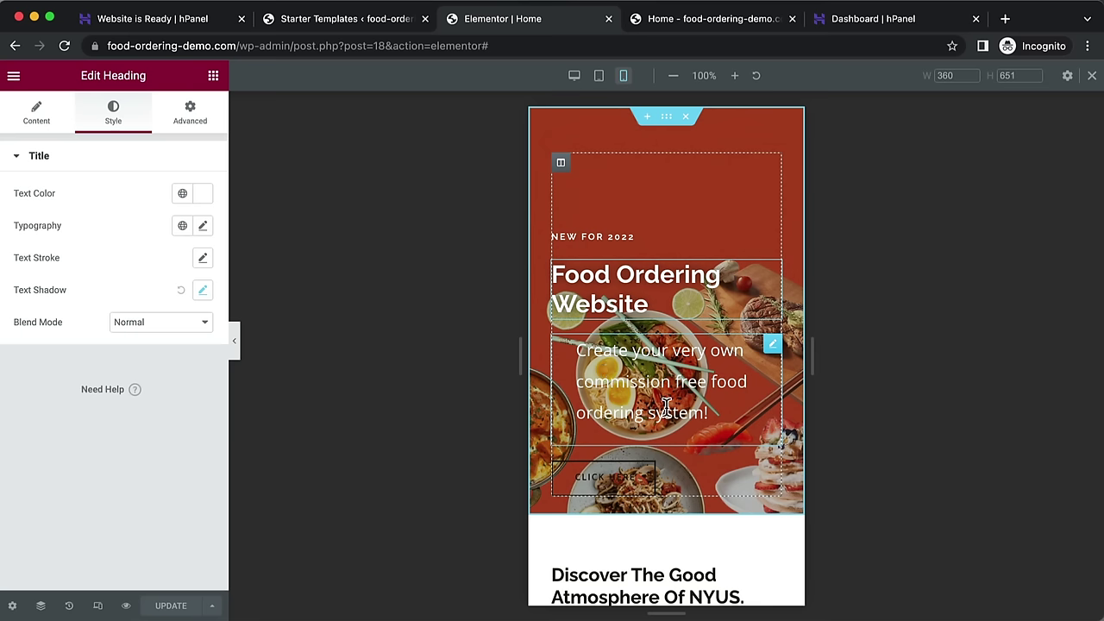
pyautogui.click(674, 375)
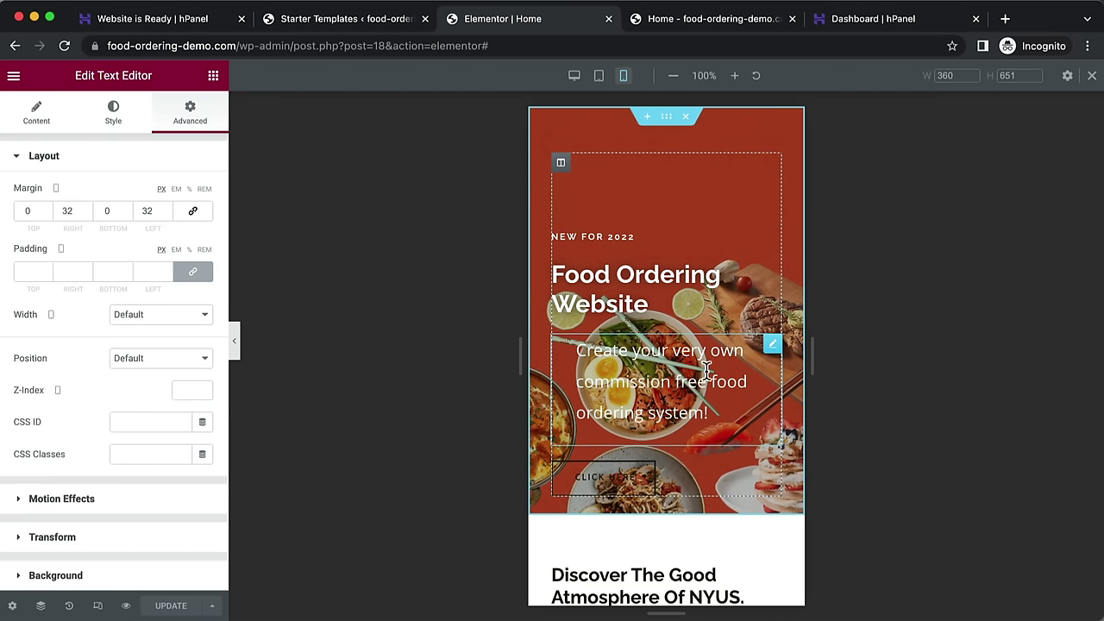
pyautogui.doubleClick(76, 211)
pyautogui.write('0')
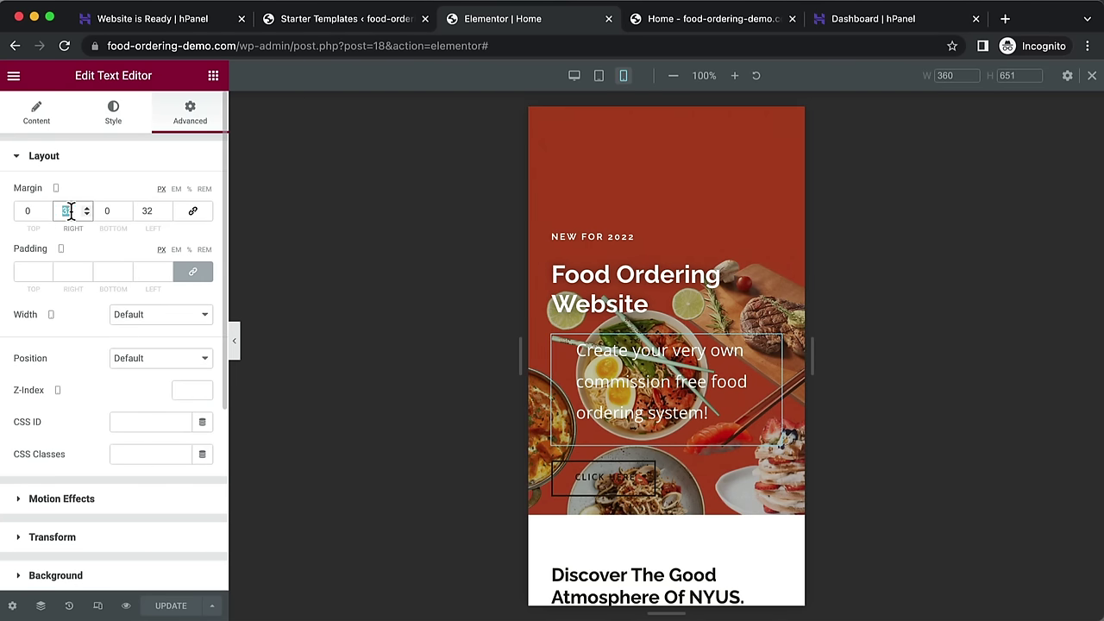
pyautogui.doubleClick(145, 210)
pyautogui.write('0')
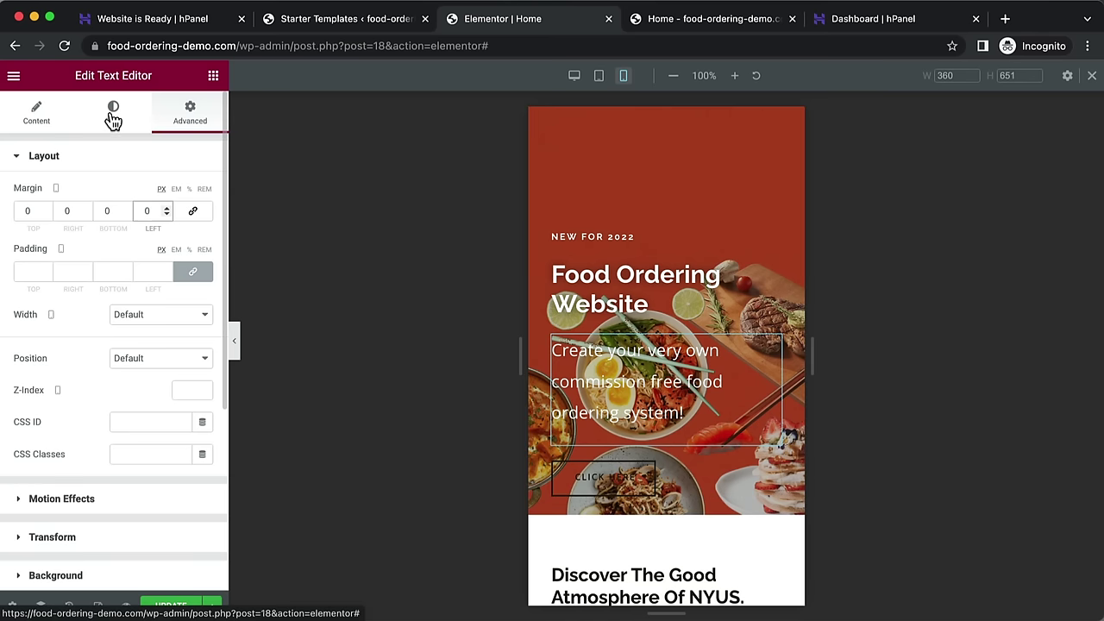
# Set the subtitle's font size to 16 on mobile and 20 on tablet
pyautogui.click(113, 119)
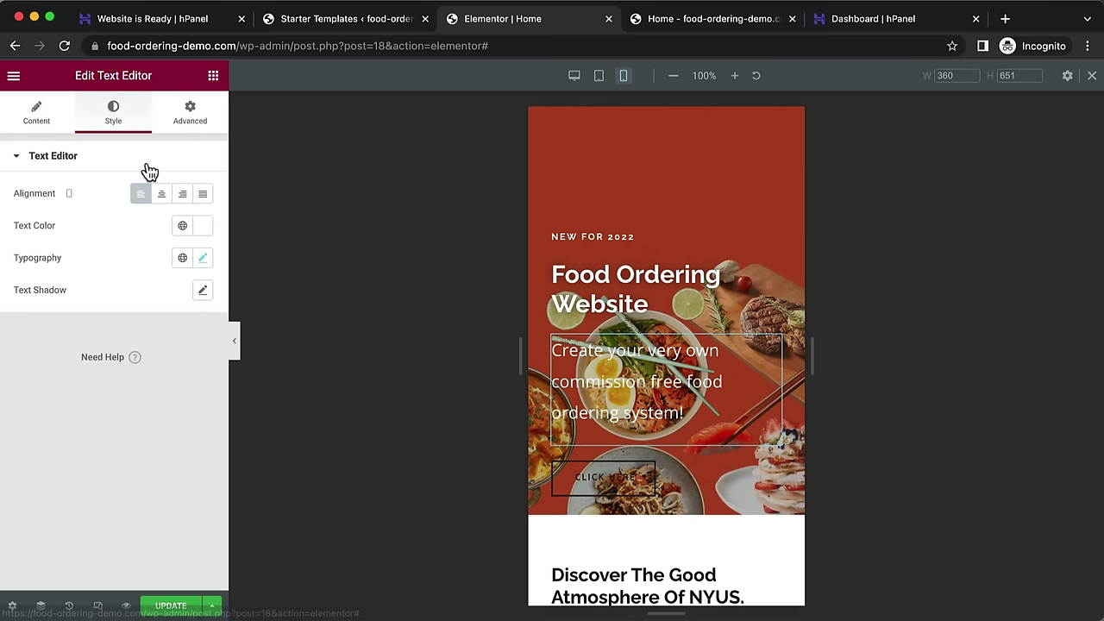
pyautogui.click(203, 259)
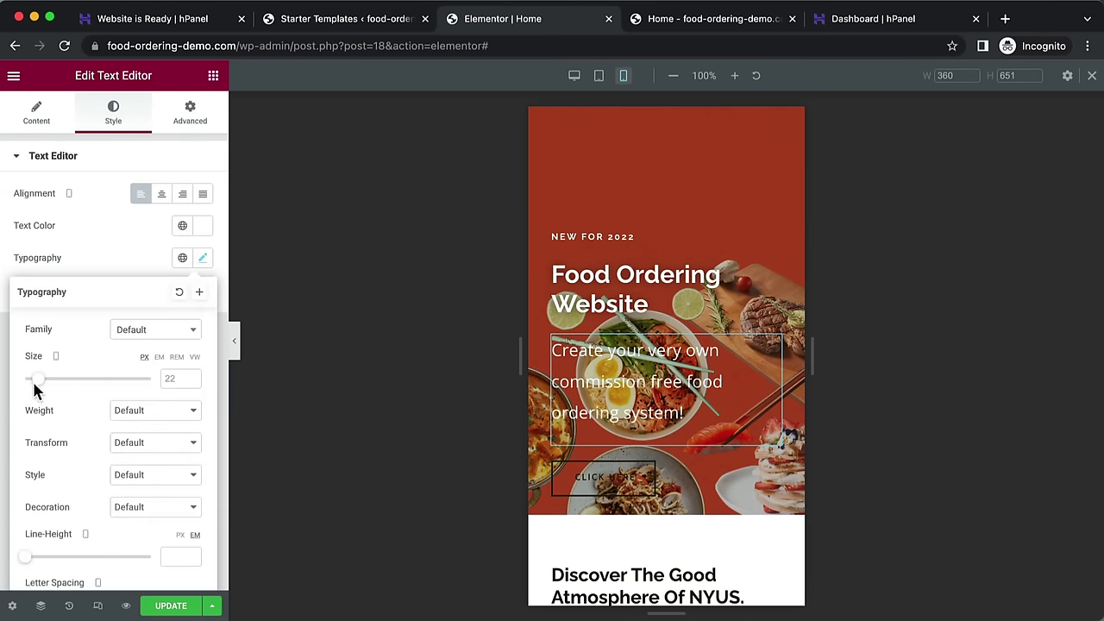
pyautogui.moveTo(41, 390); pyautogui.dragTo(35, 390)
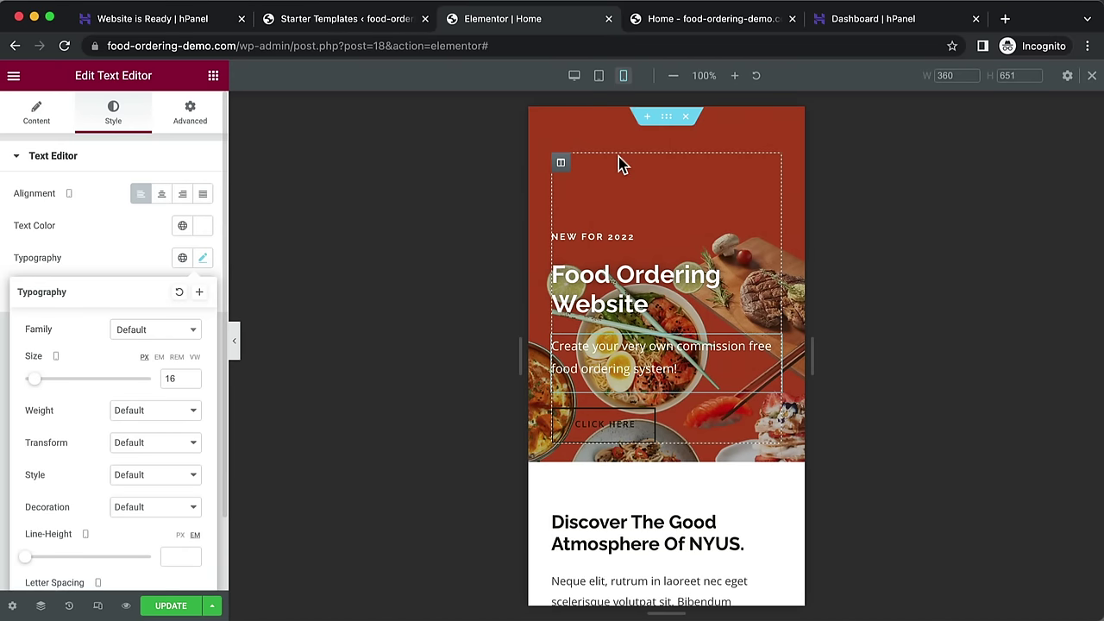
pyautogui.click(600, 78)
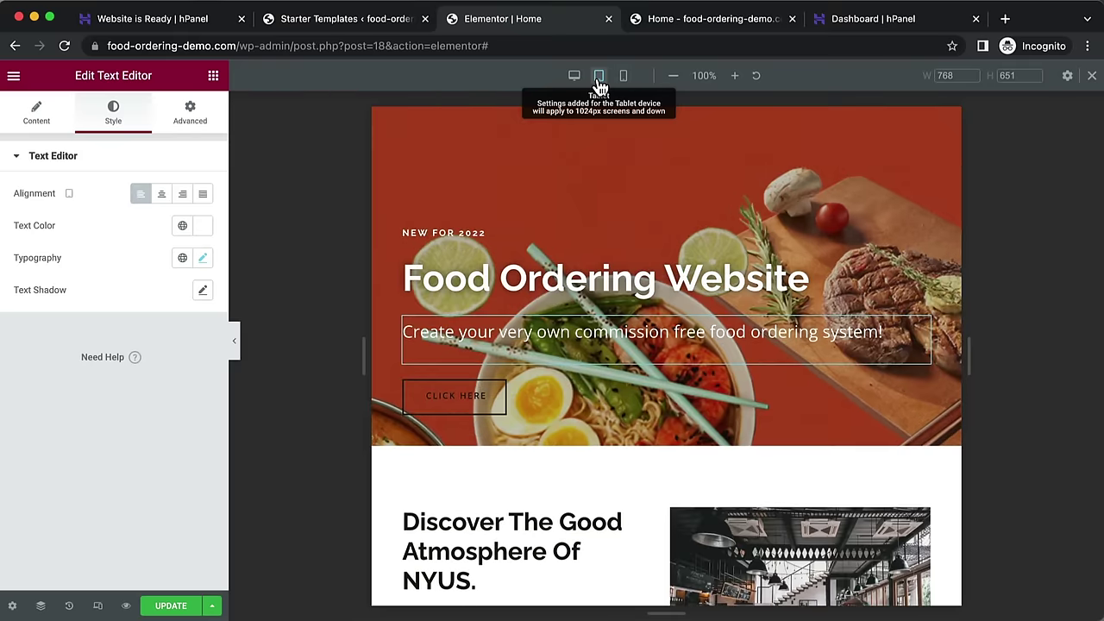
pyautogui.click(203, 258)
pyautogui.moveTo(43, 390); pyautogui.dragTo(39, 386)
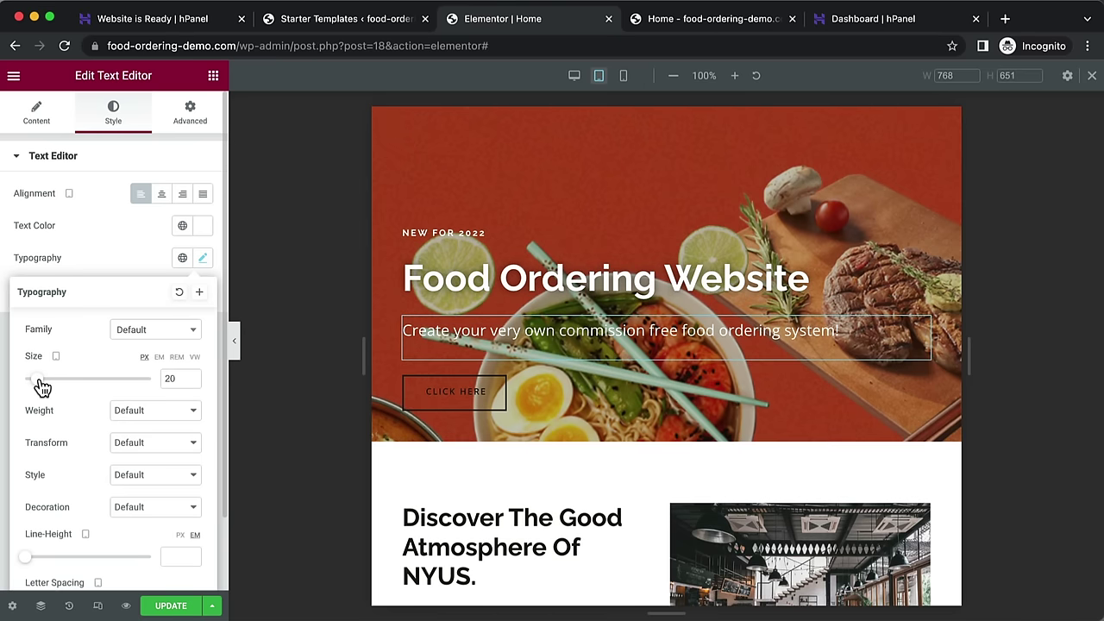
pyautogui.click(624, 77)
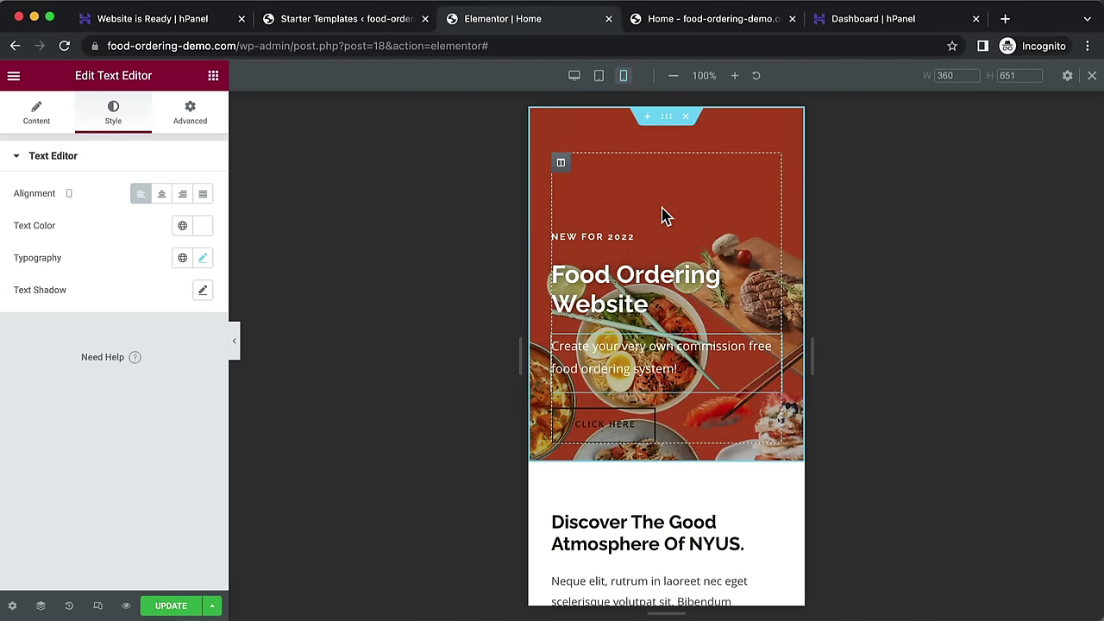
# Set the portrait Mobile.jpeg photo as the hero section's background in mobile view
pyautogui.click(667, 121)
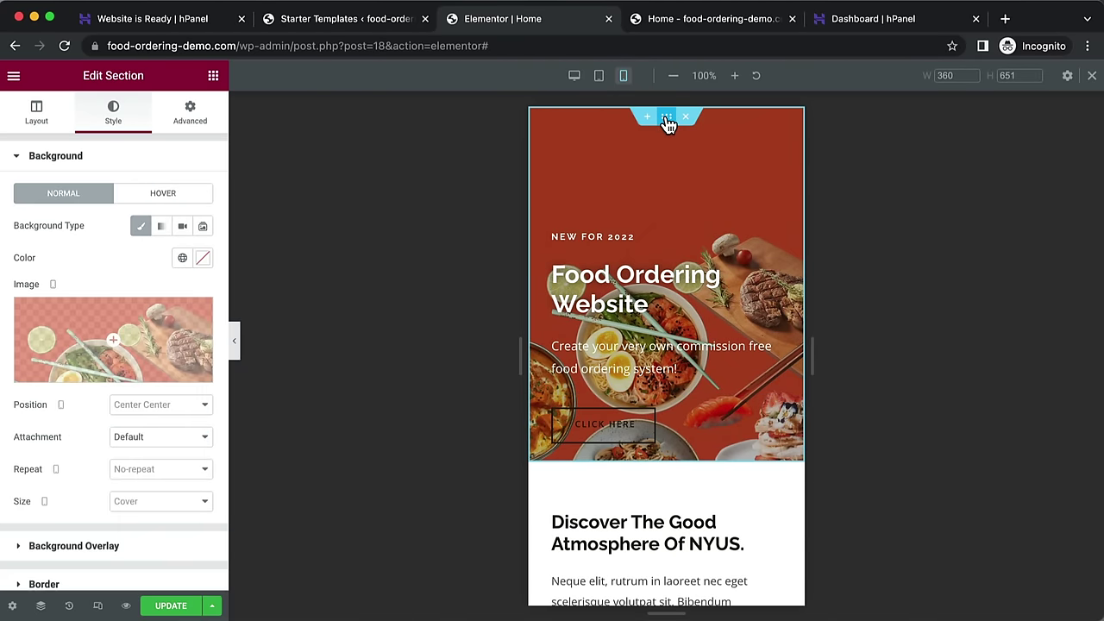
pyautogui.click(59, 319)
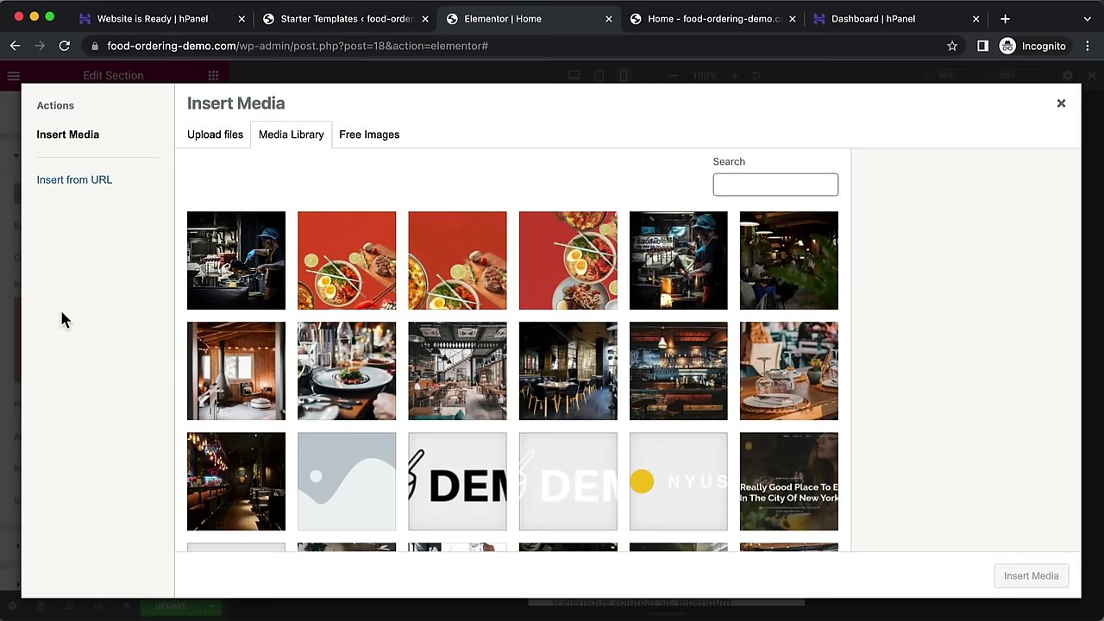
pyautogui.click(584, 246)
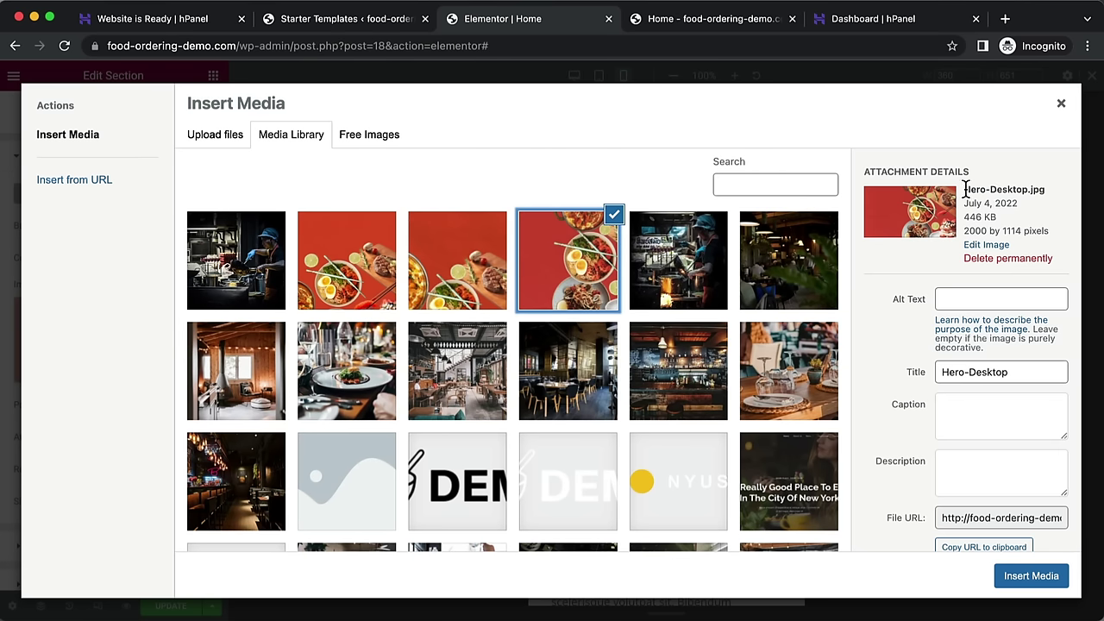
pyautogui.click(457, 259)
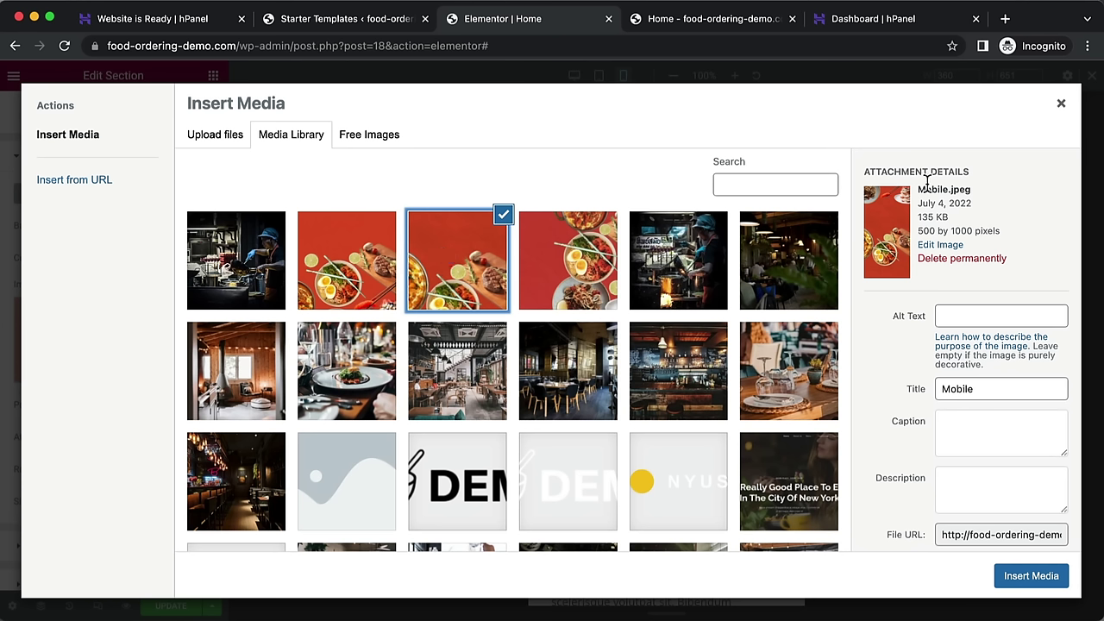
pyautogui.moveTo(916, 189); pyautogui.dragTo(965, 197)
pyautogui.moveTo(917, 230); pyautogui.dragTo(932, 230)
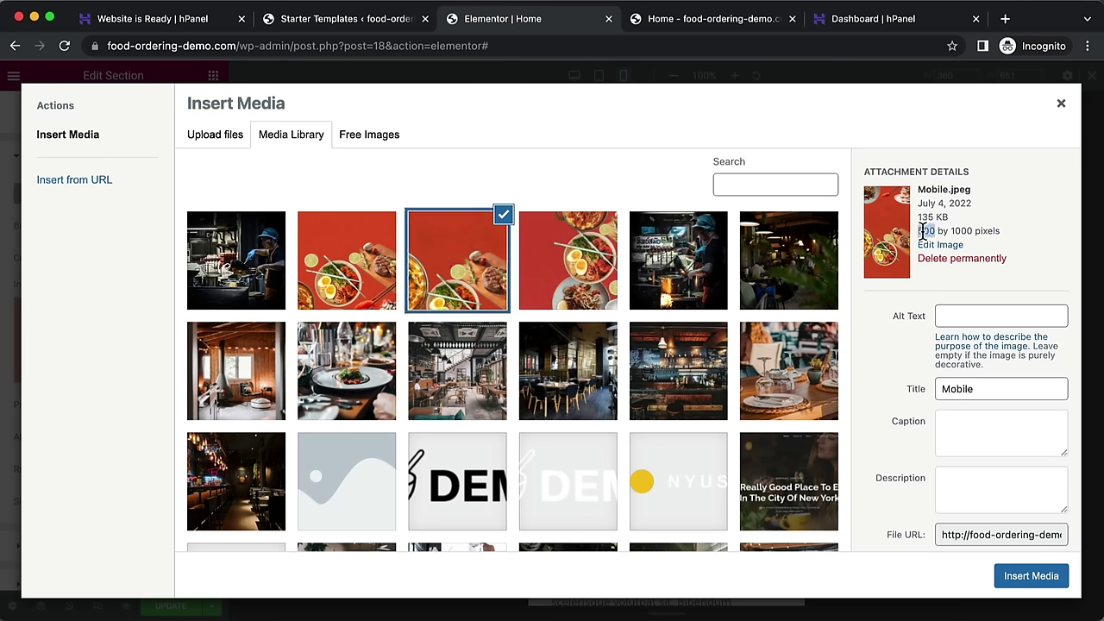
pyautogui.click(1018, 583)
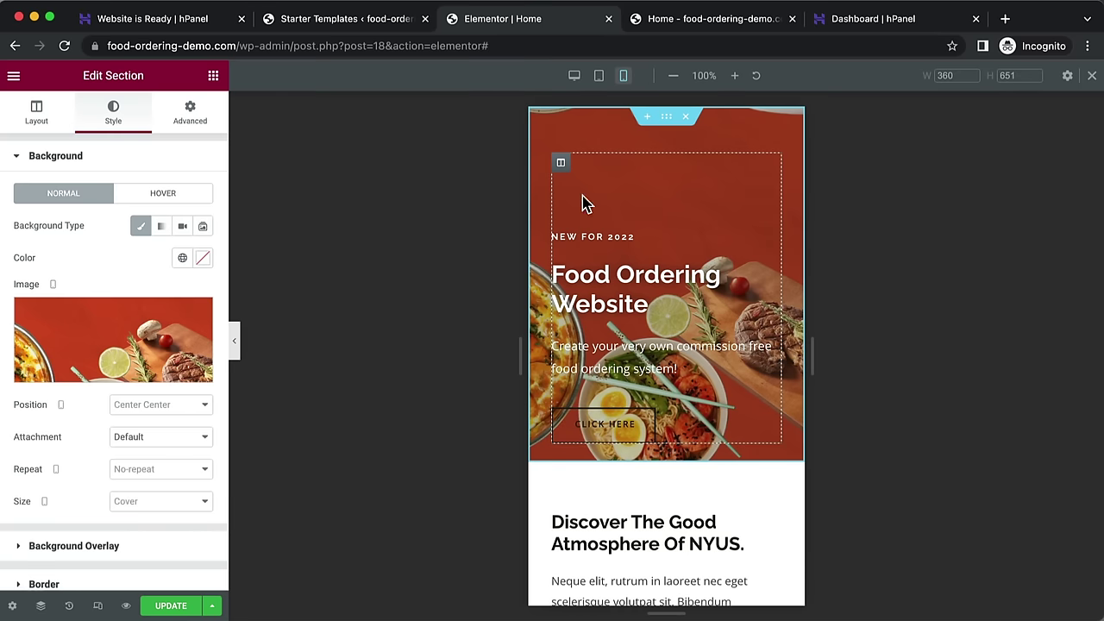
# Adjust the hero section's mobile padding, raising the top padding to 120
pyautogui.click(195, 123)
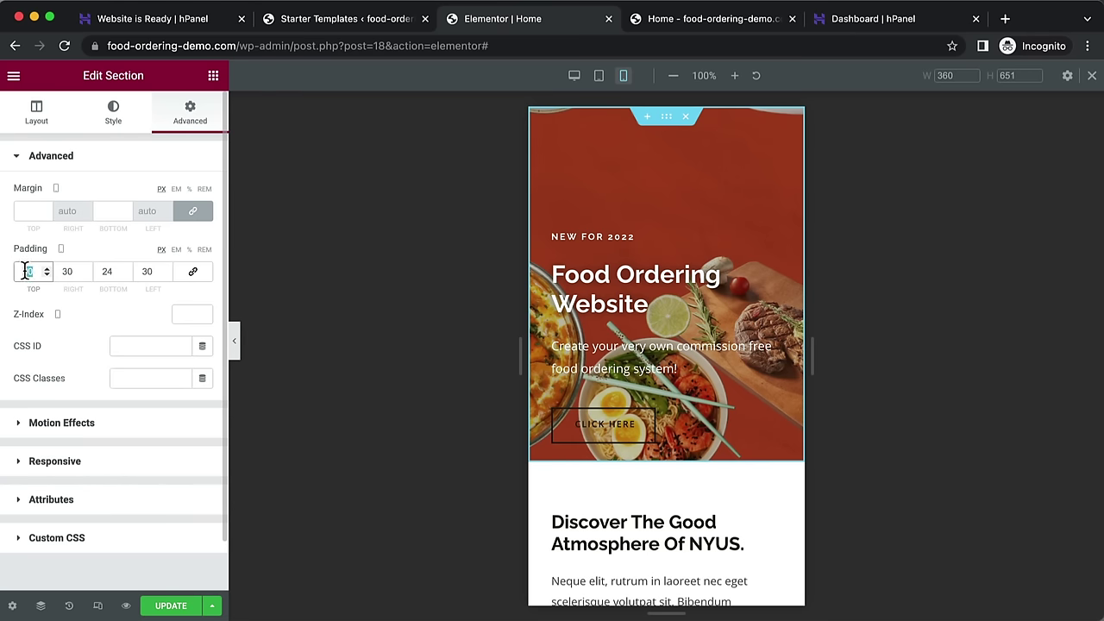
pyautogui.write('100')
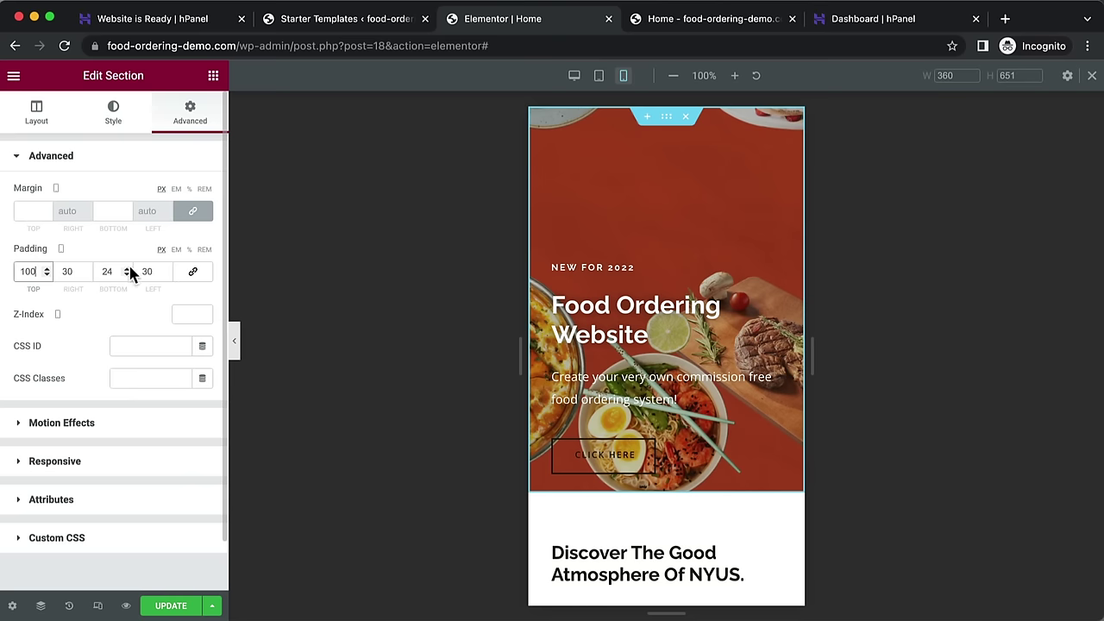
pyautogui.doubleClick(102, 271)
pyautogui.write('100')
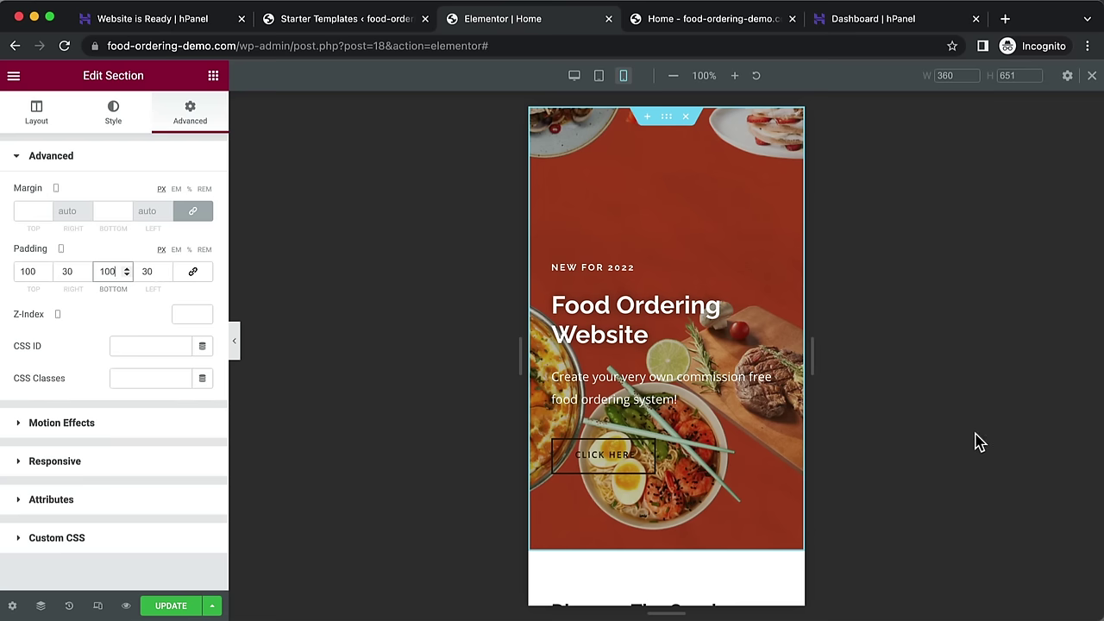
pyautogui.click(46, 267)
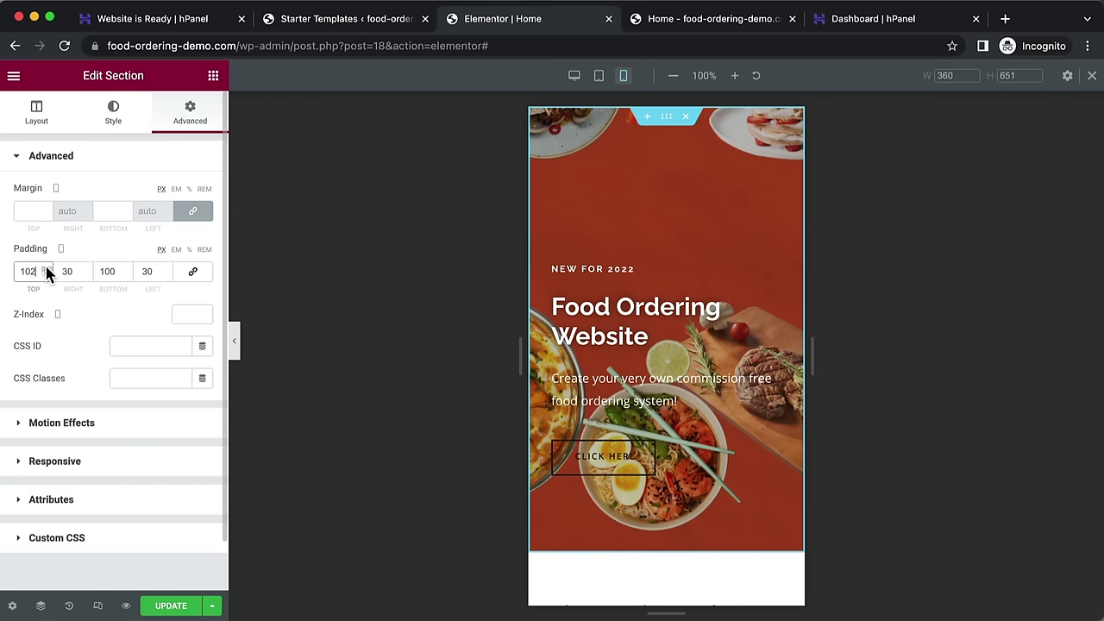
pyautogui.click(47, 267)
pyautogui.click(46, 268)
pyautogui.click(46, 268)
pyautogui.click(46, 268)
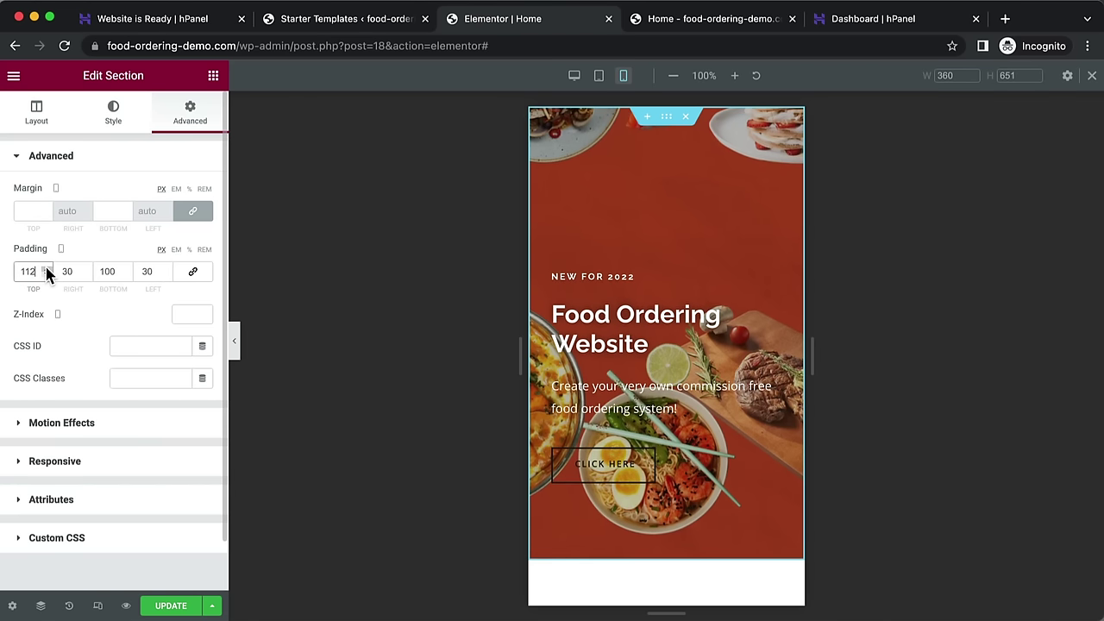
pyautogui.click(46, 268)
pyautogui.click(46, 268)
pyautogui.click(47, 268)
pyautogui.click(47, 268)
pyautogui.click(46, 268)
pyautogui.click(47, 269)
pyautogui.click(47, 268)
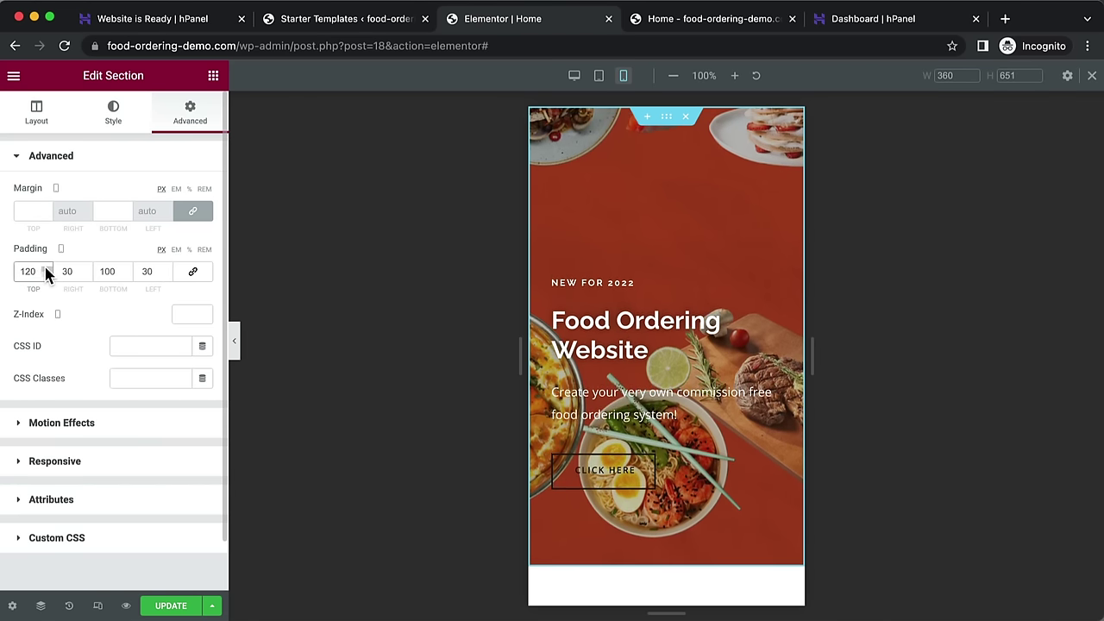
# Lower the hero section's bottom padding to 90 and save the page
pyautogui.click(126, 275)
pyautogui.click(126, 275)
pyautogui.click(126, 275)
pyautogui.click(125, 275)
pyautogui.click(126, 275)
pyautogui.click(126, 275)
pyautogui.click(126, 275)
pyautogui.click(126, 275)
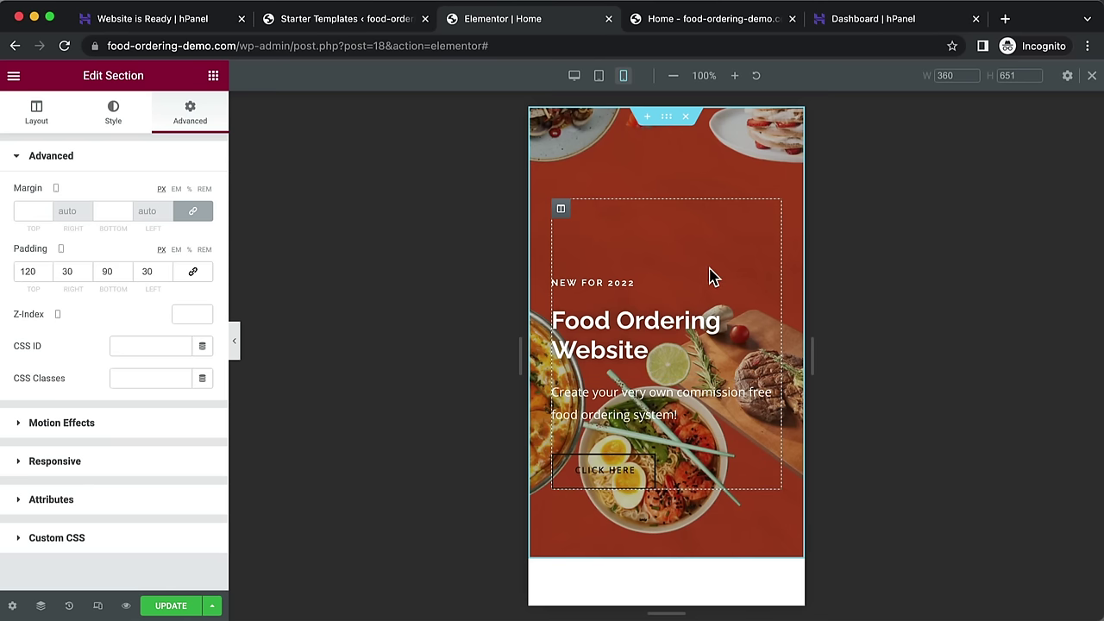
pyautogui.click(170, 606)
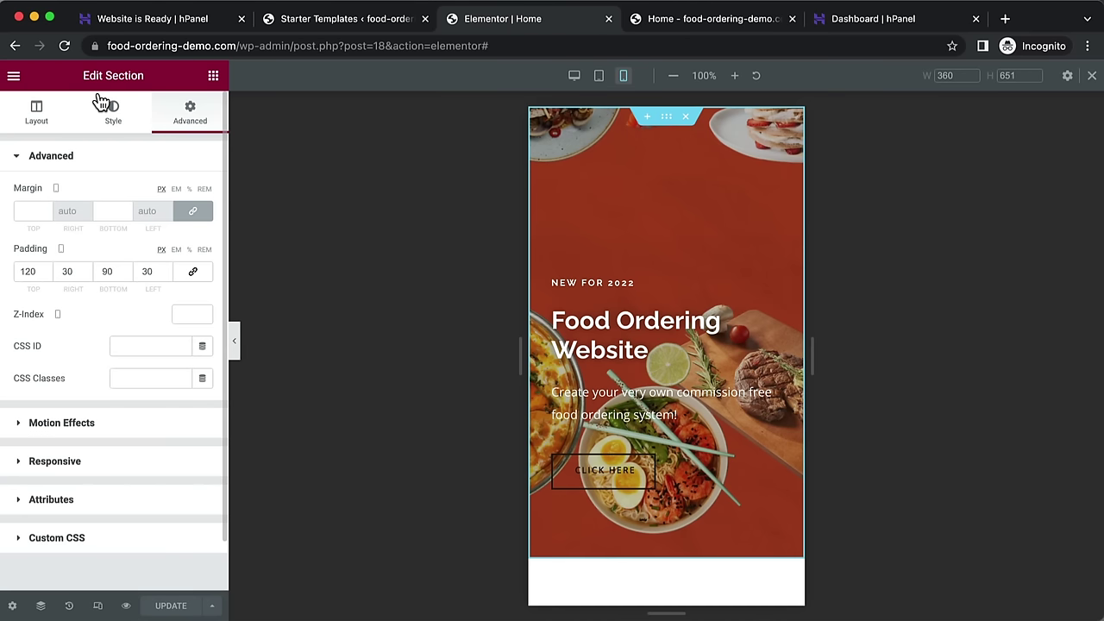
pyautogui.click(14, 78)
# View the live homepage, scrolling through the hero, menu, reservation, London map and FAQ sections
pyautogui.click(103, 413)
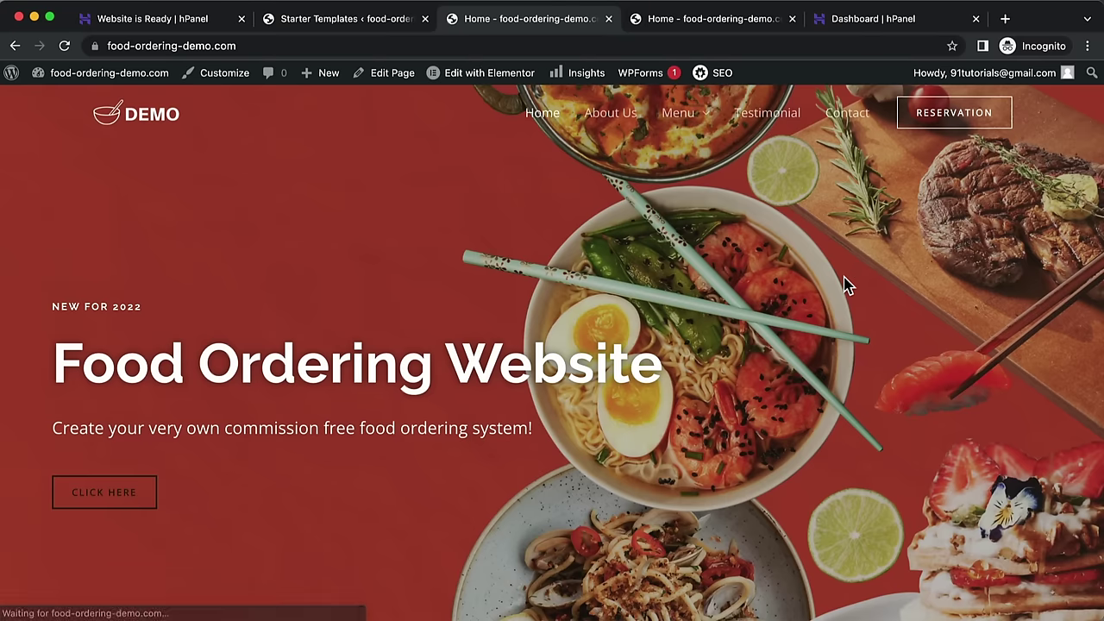
pyautogui.scroll(-10, 845, 286)
pyautogui.scroll(-13, 845, 286)
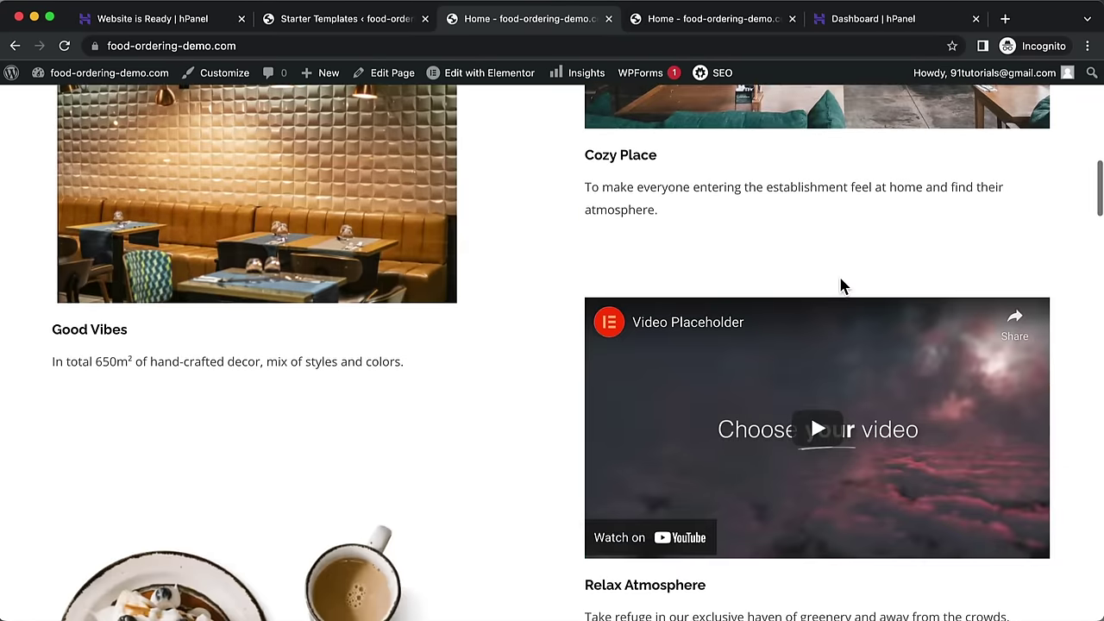
pyautogui.scroll(-6, 839, 276)
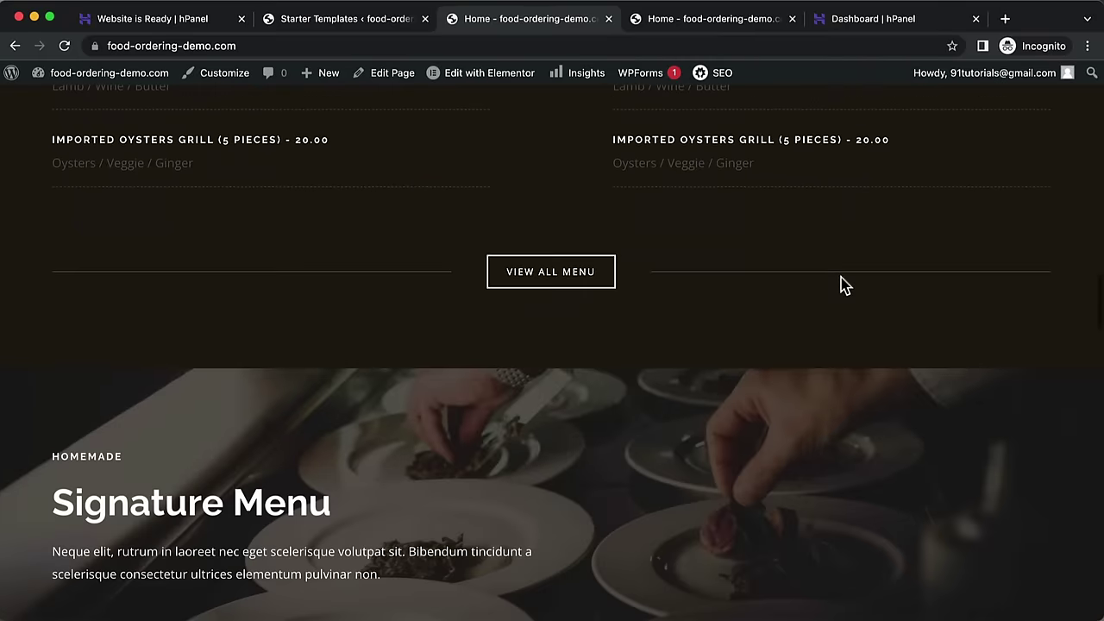
pyautogui.scroll(-12, 844, 285)
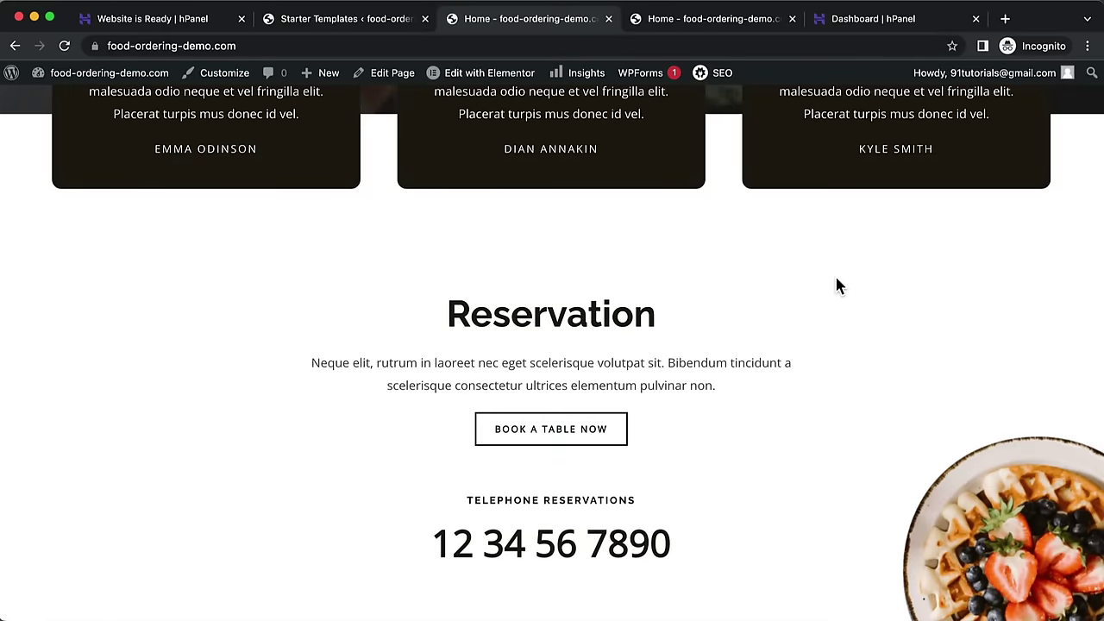
pyautogui.scroll(-6, 836, 276)
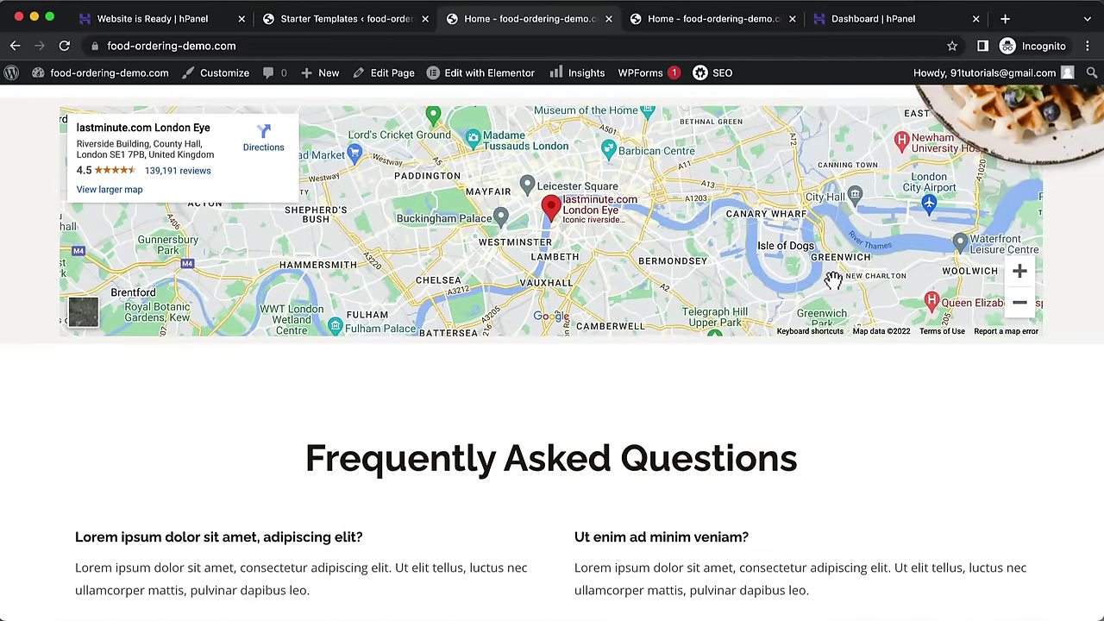
pyautogui.scroll(-6, 833, 278)
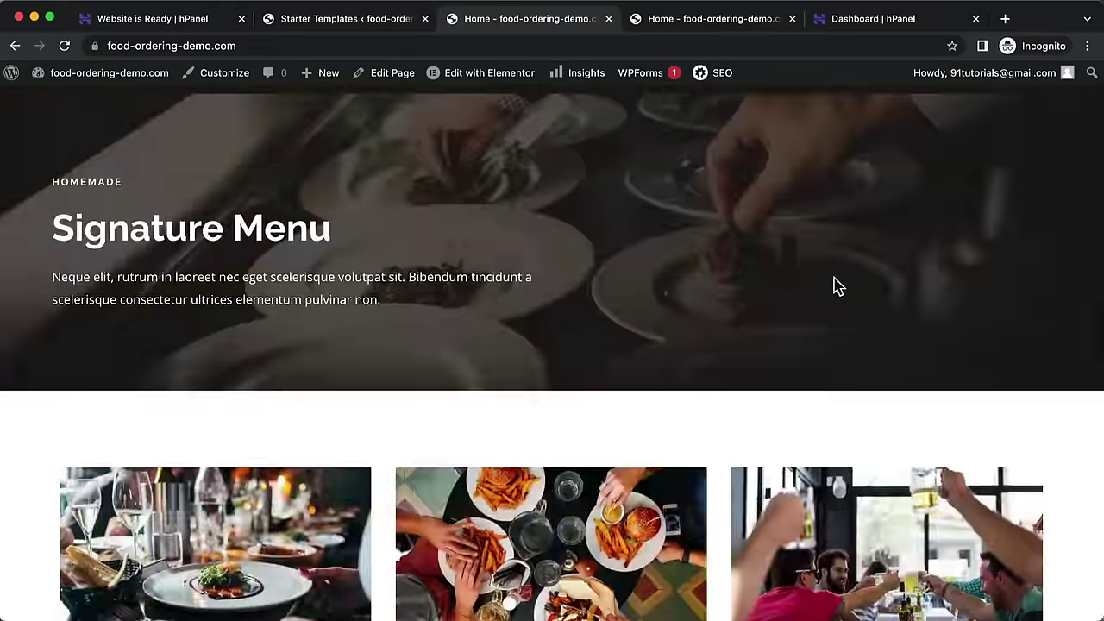
pyautogui.scroll(15, 835, 285)
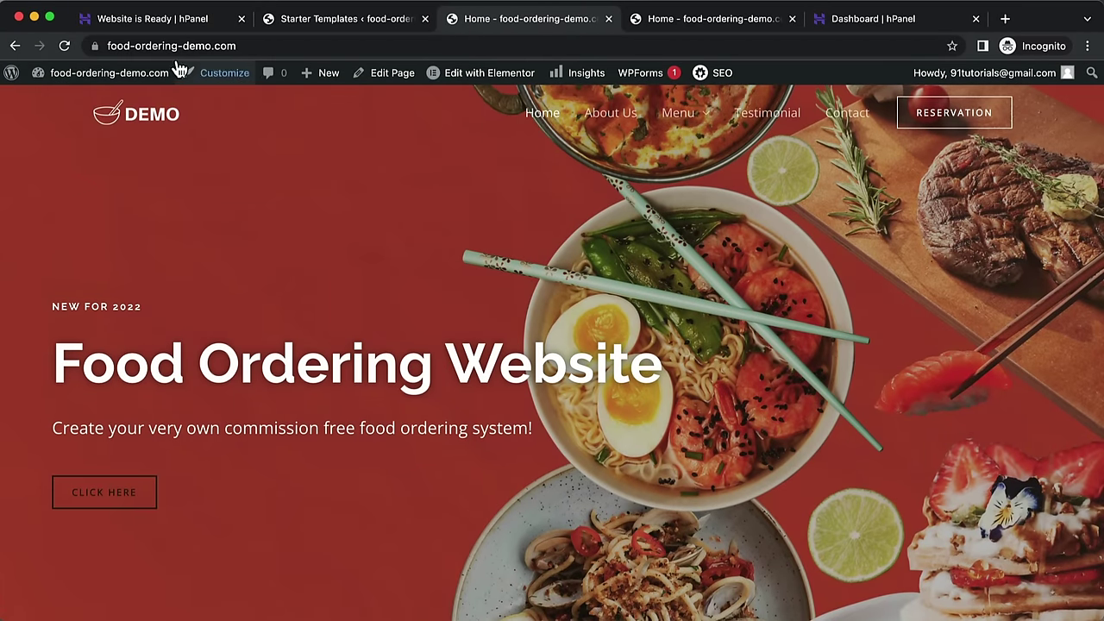
# Go from the WordPress dashboard to Plugins > Add New
pyautogui.moveTo(79, 74)
pyautogui.click(61, 101)
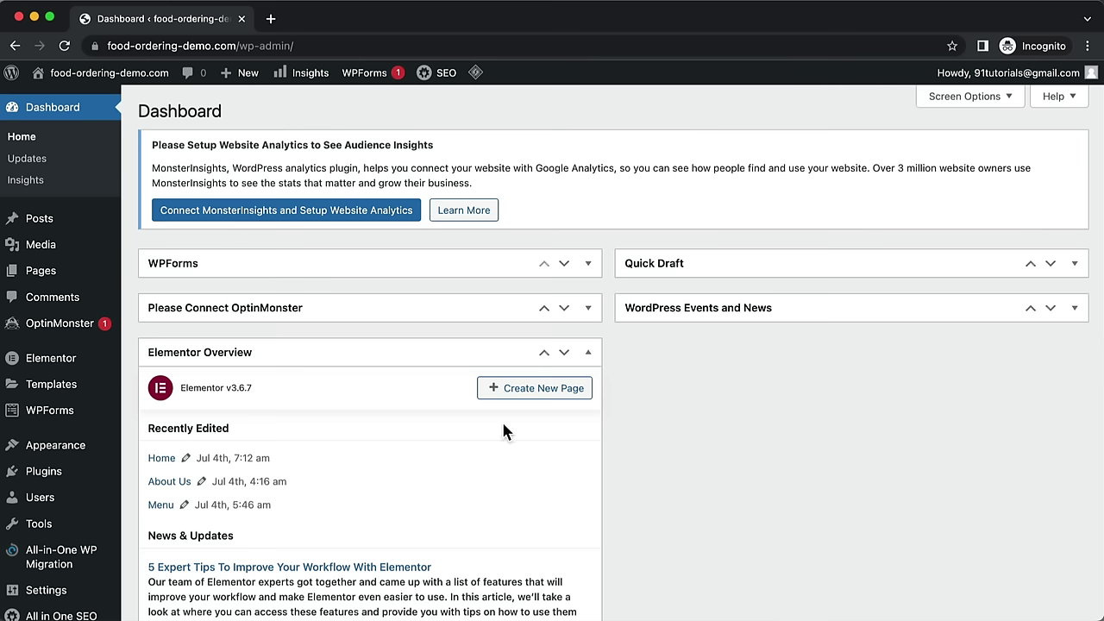
pyautogui.click(54, 480)
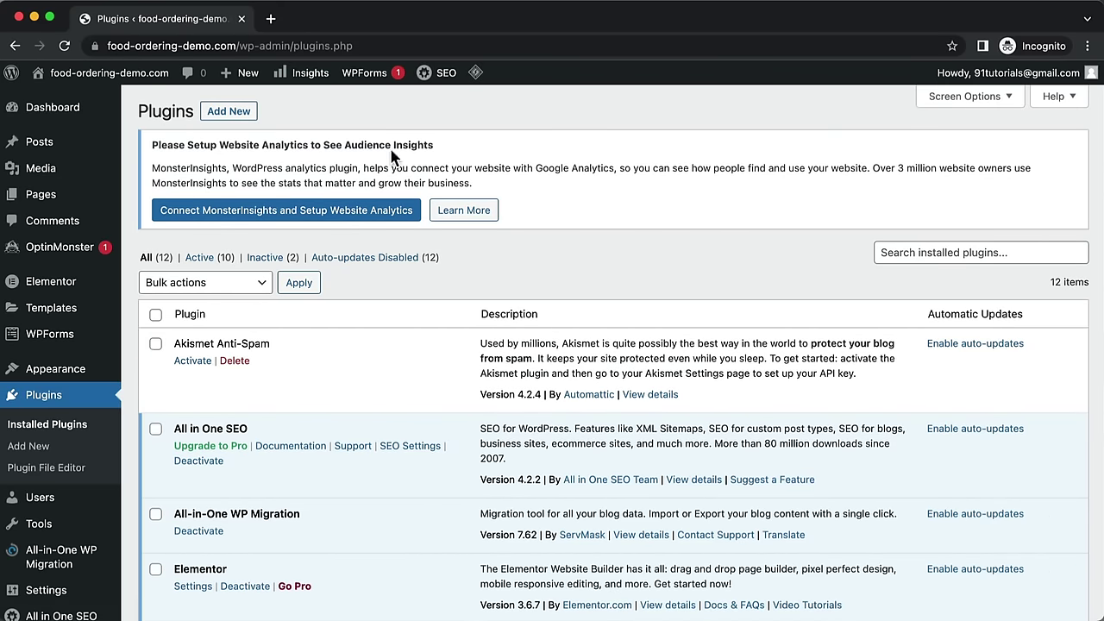
pyautogui.click(228, 112)
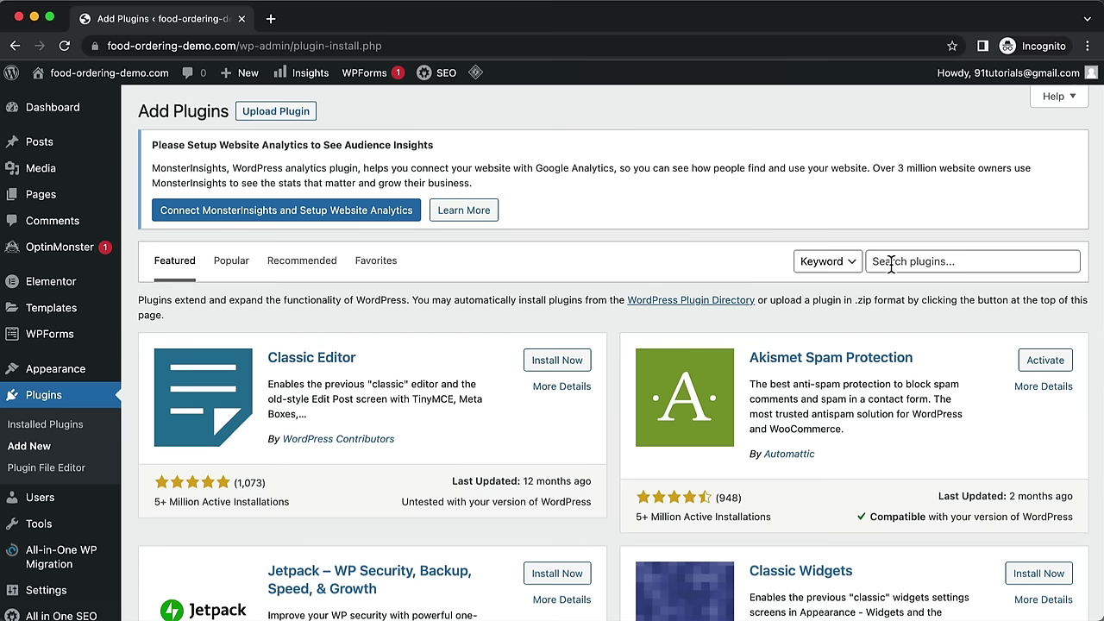
# Search 'glo', then install and activate GloriaFood's Restaurant Menu – Food Ordering System plugin
pyautogui.click(890, 266)
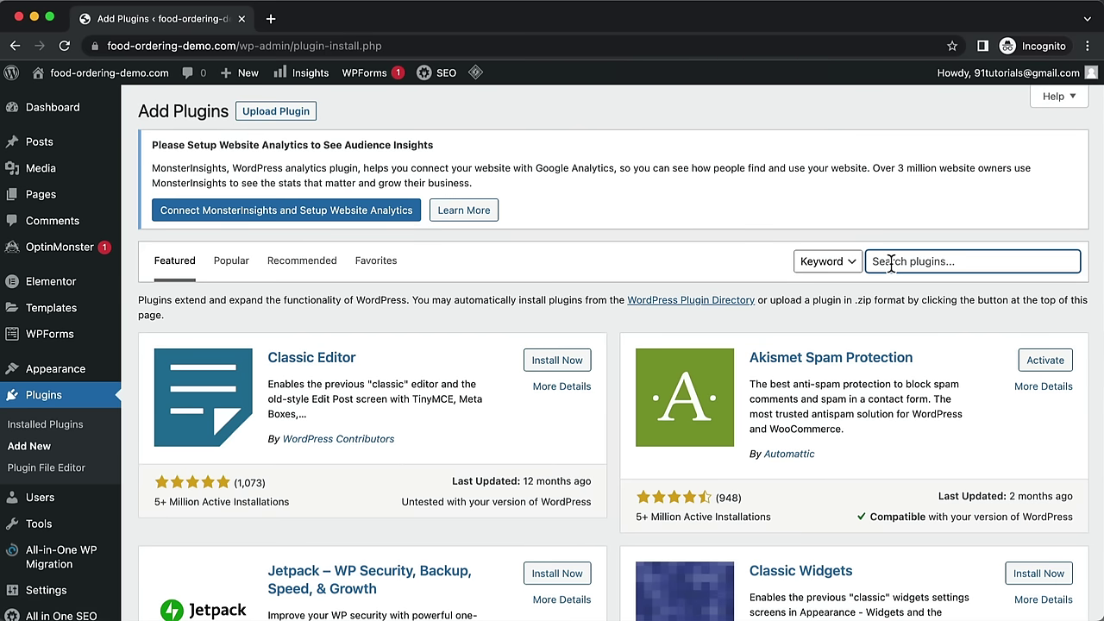
pyautogui.write('gloriafood')
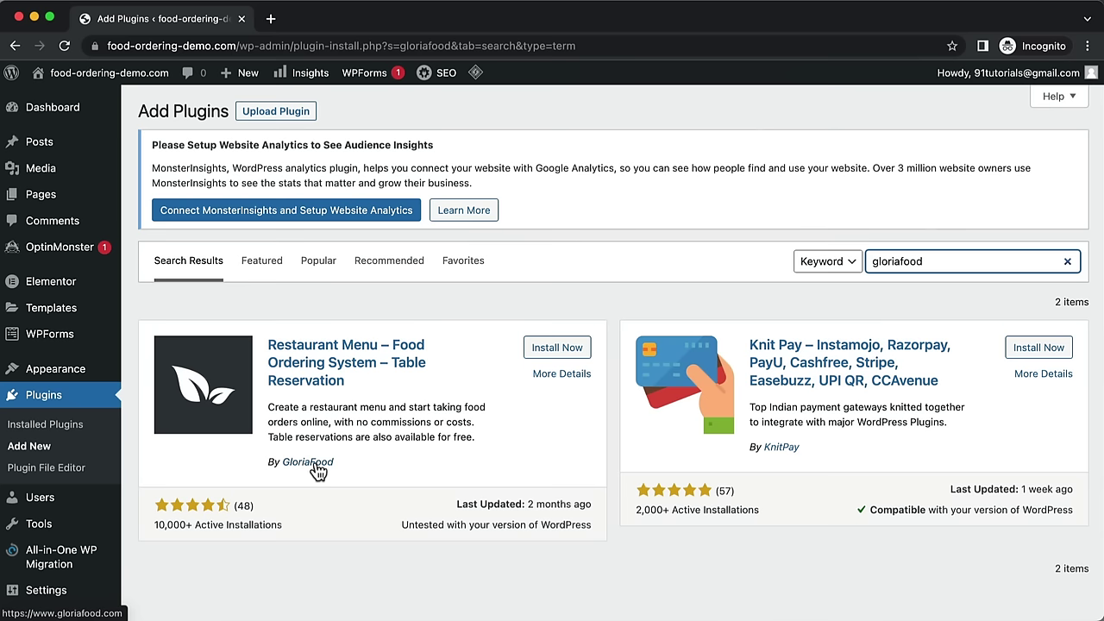
pyautogui.click(542, 353)
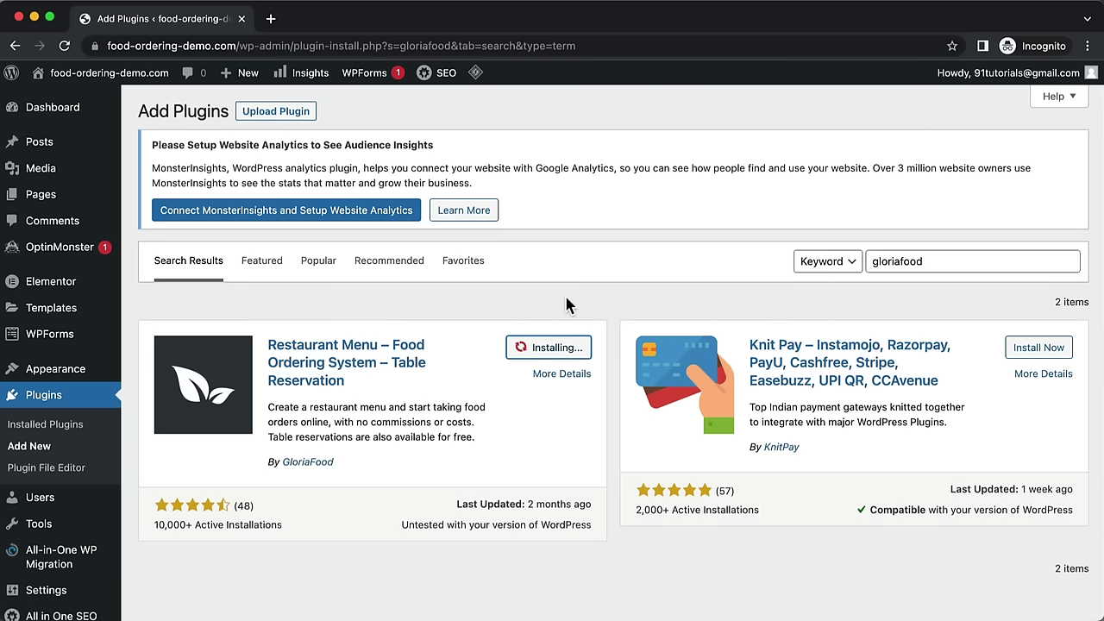
pyautogui.click(563, 351)
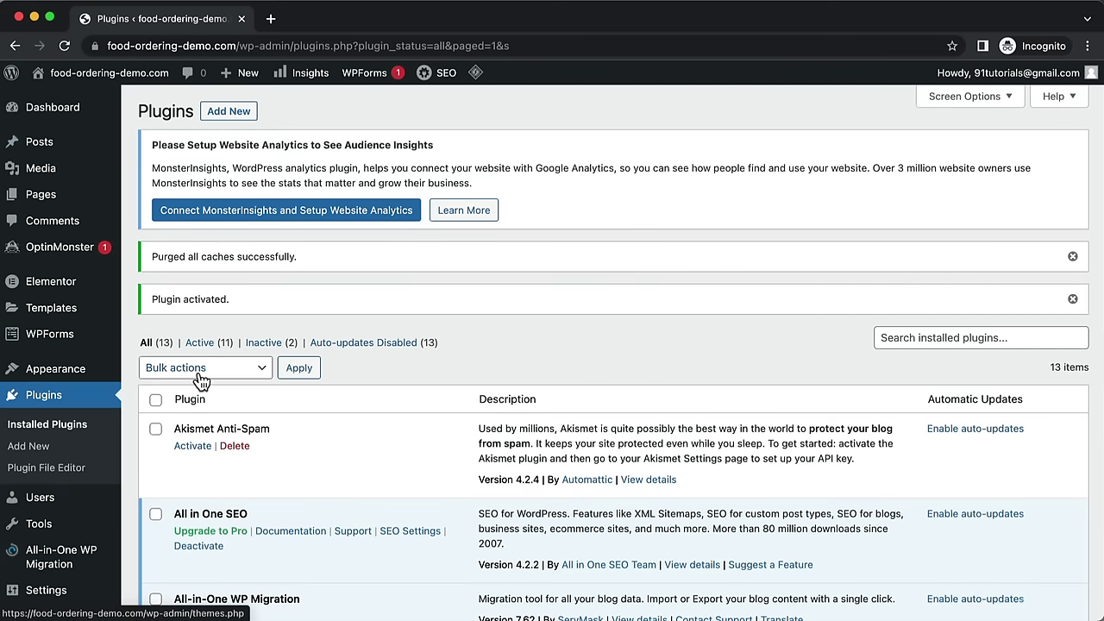
pyautogui.scroll(-2, 119, 396)
pyautogui.scroll(-3, 119, 397)
pyautogui.moveTo(43, 520)
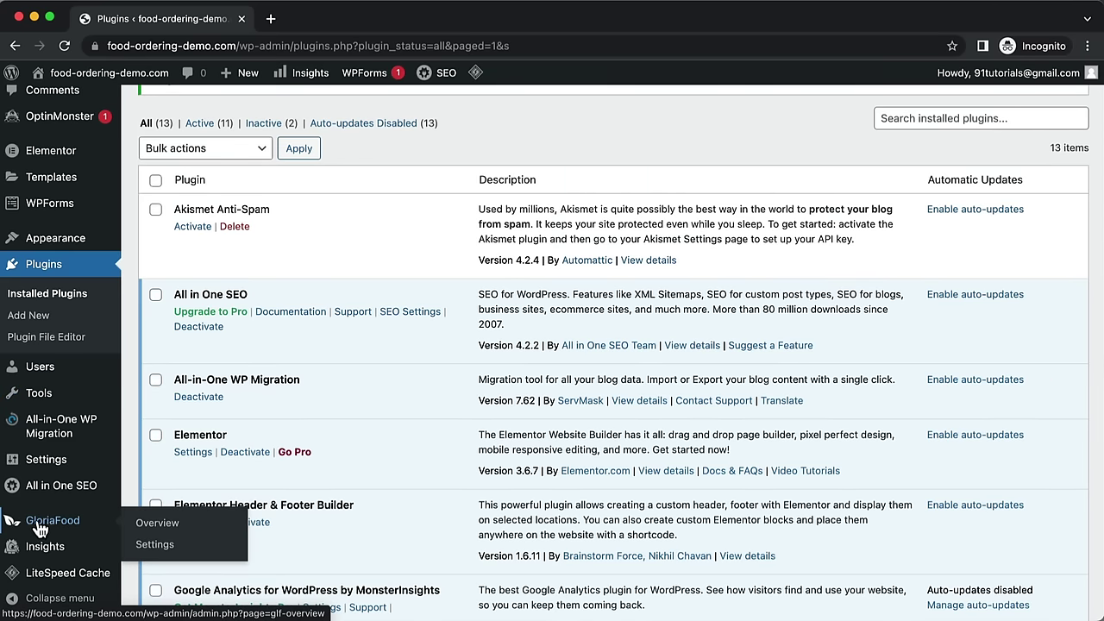
# Start connecting a GloriaFood account and enter the restaurant name 'Food Ordering Demo'
pyautogui.click(48, 527)
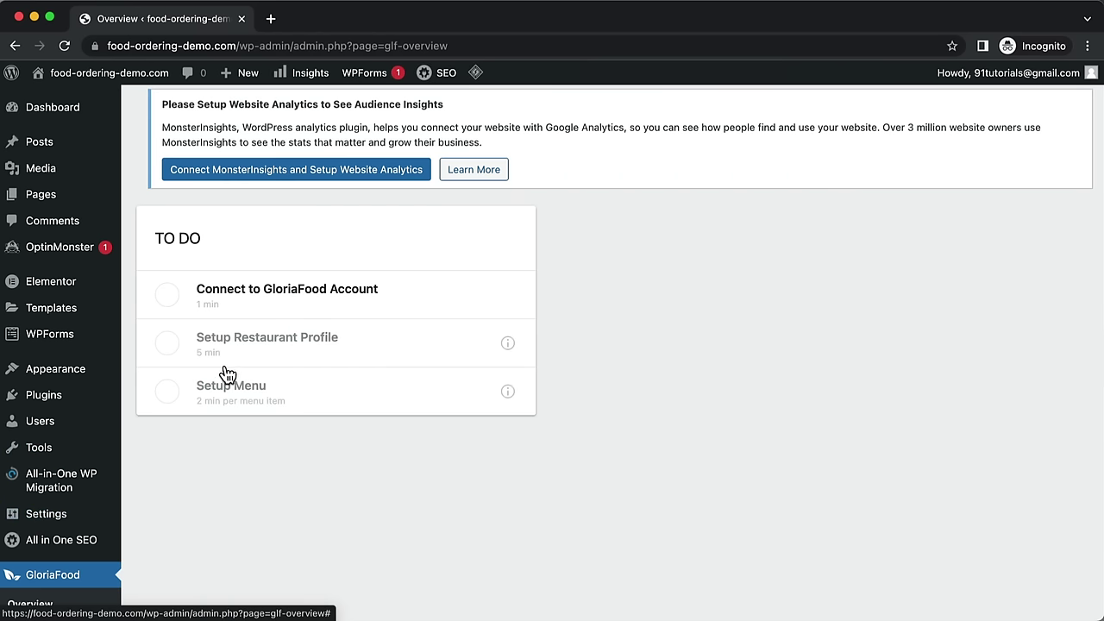
pyautogui.click(272, 298)
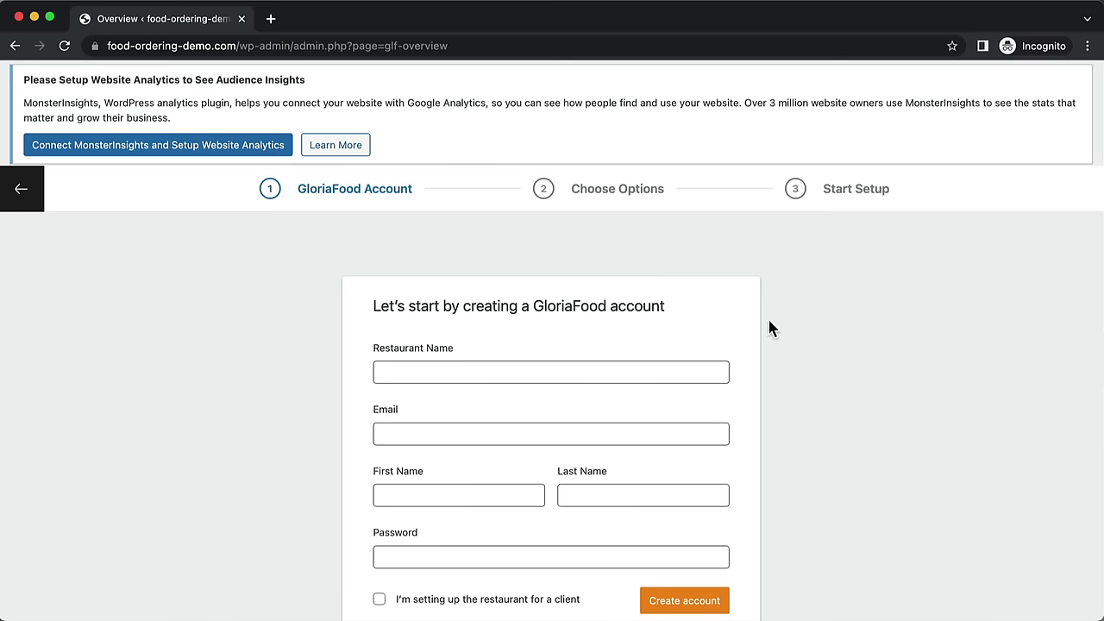
pyautogui.scroll(-2, 767, 326)
pyautogui.moveTo(374, 214); pyautogui.dragTo(688, 222)
pyautogui.click(491, 282)
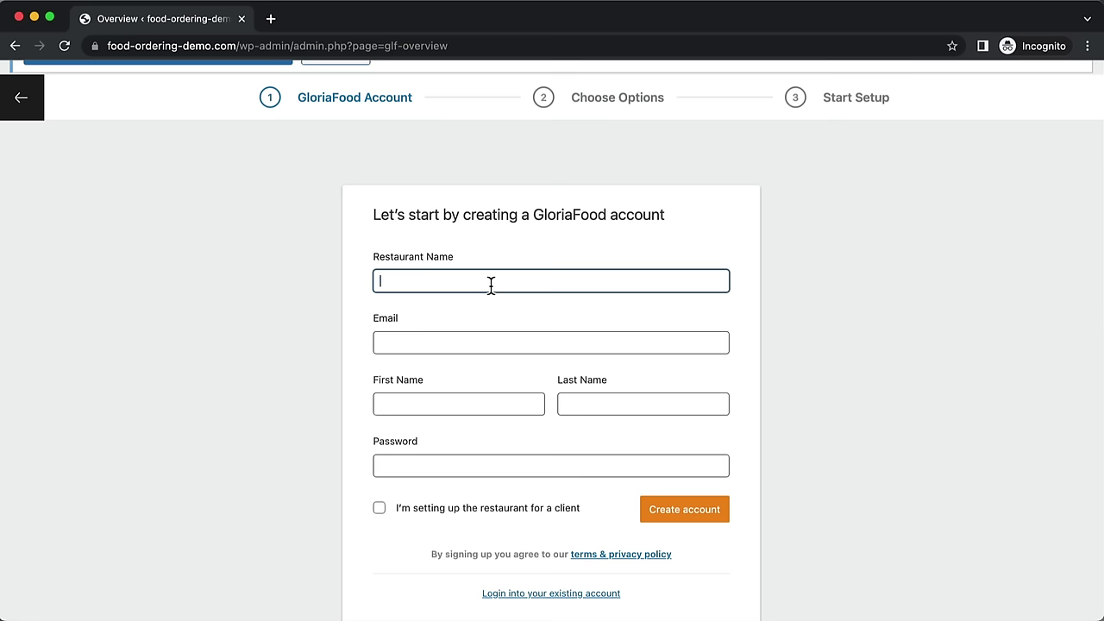
pyautogui.write('Food Ordering Demo')
# Fill in the account e-mail, the user's first and last name, and a password
pyautogui.scroll(-1, 471, 310)
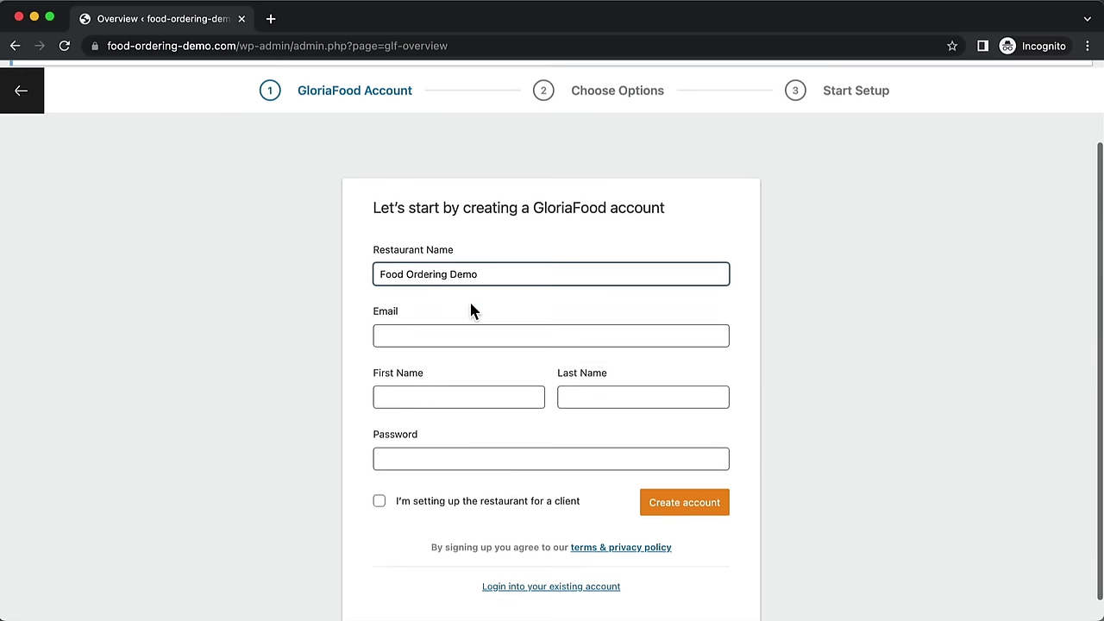
pyautogui.click(423, 333)
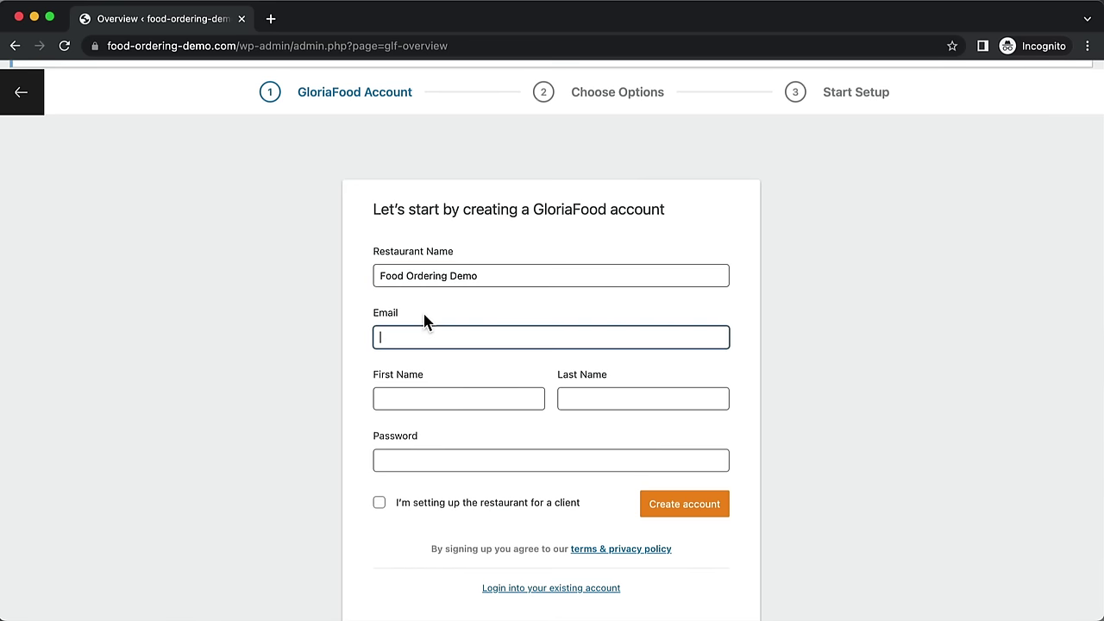
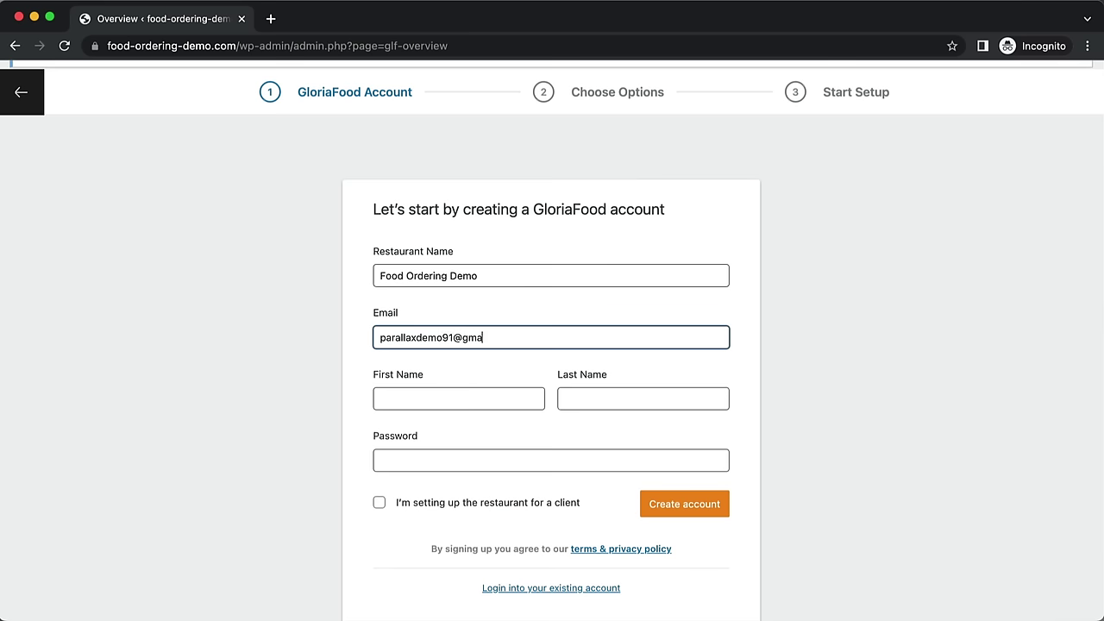
pyautogui.click(458, 398)
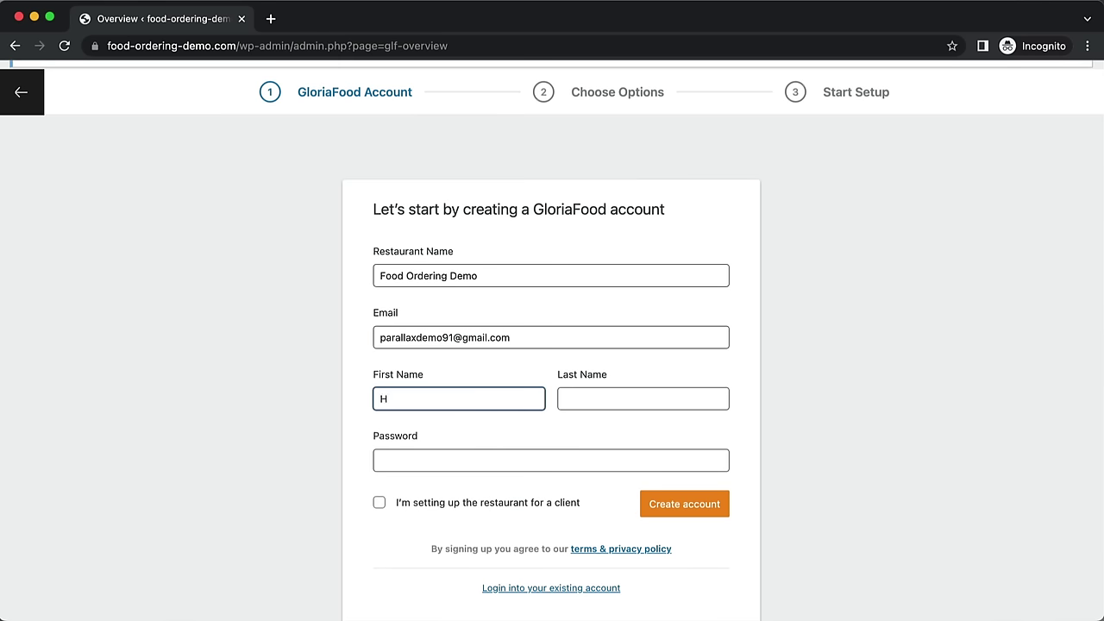
pyautogui.press('Tab')
pyautogui.press('Tab')
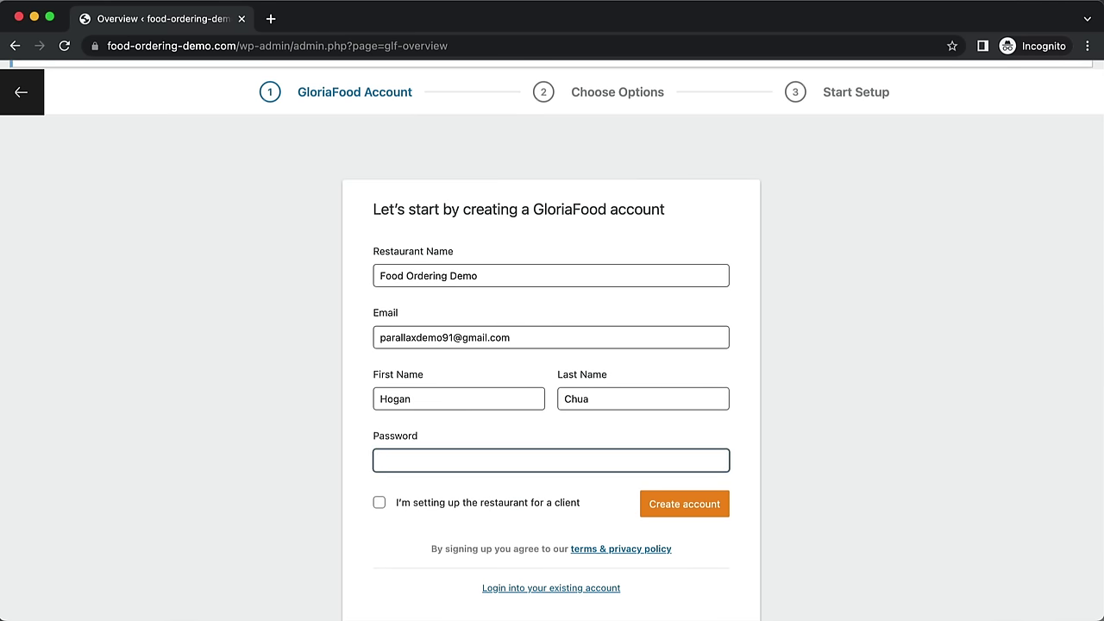
pyautogui.write('•••••••••')
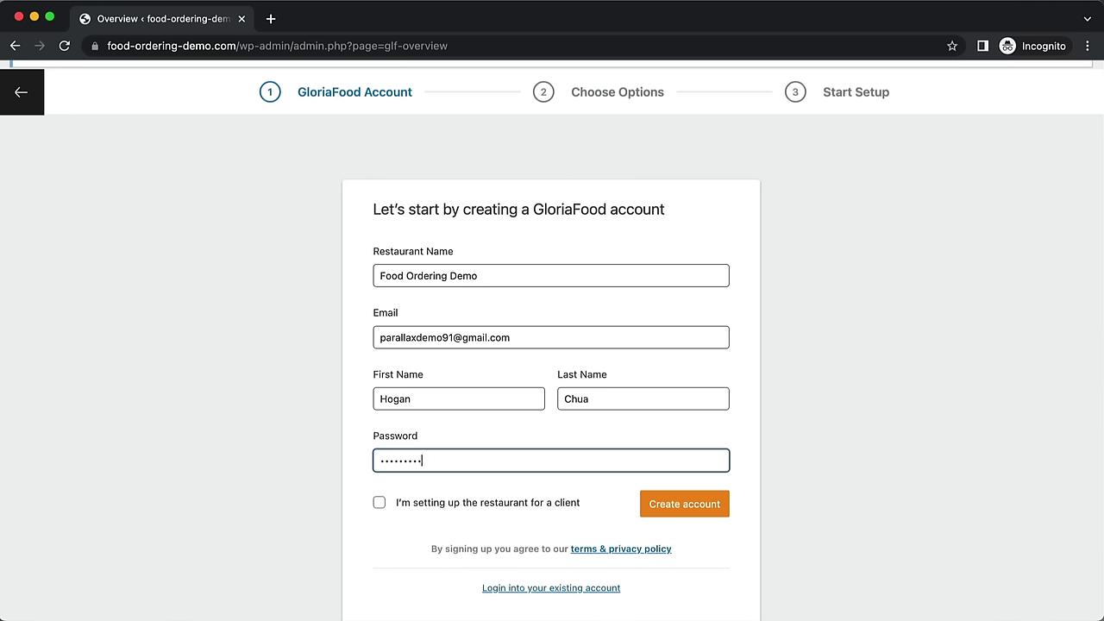
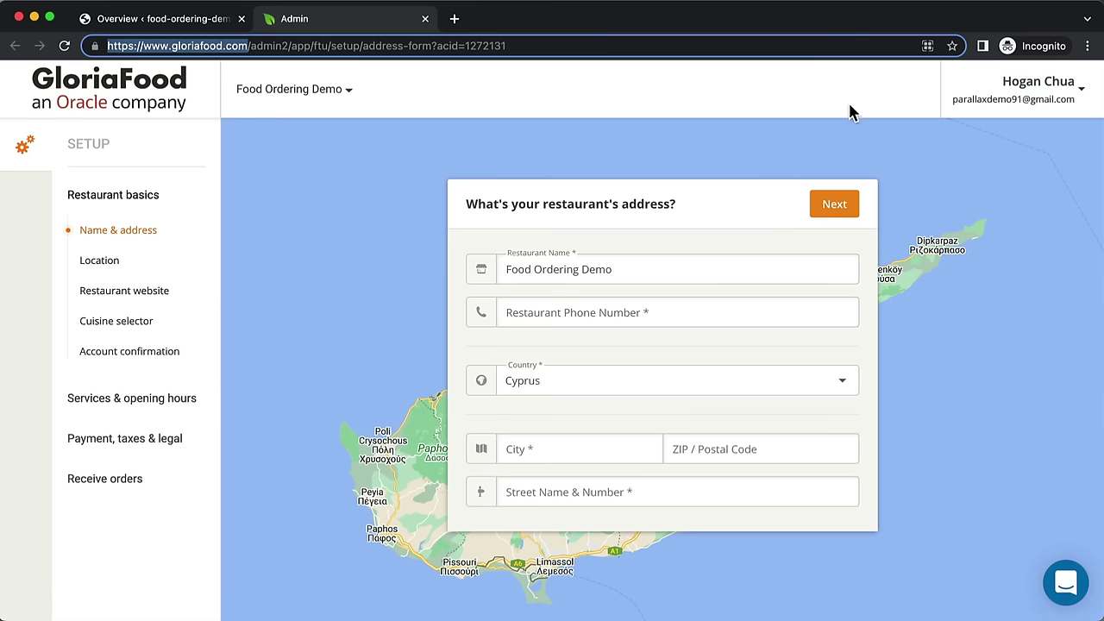
# Enter the restaurant's phone number
pyautogui.click(1043, 101)
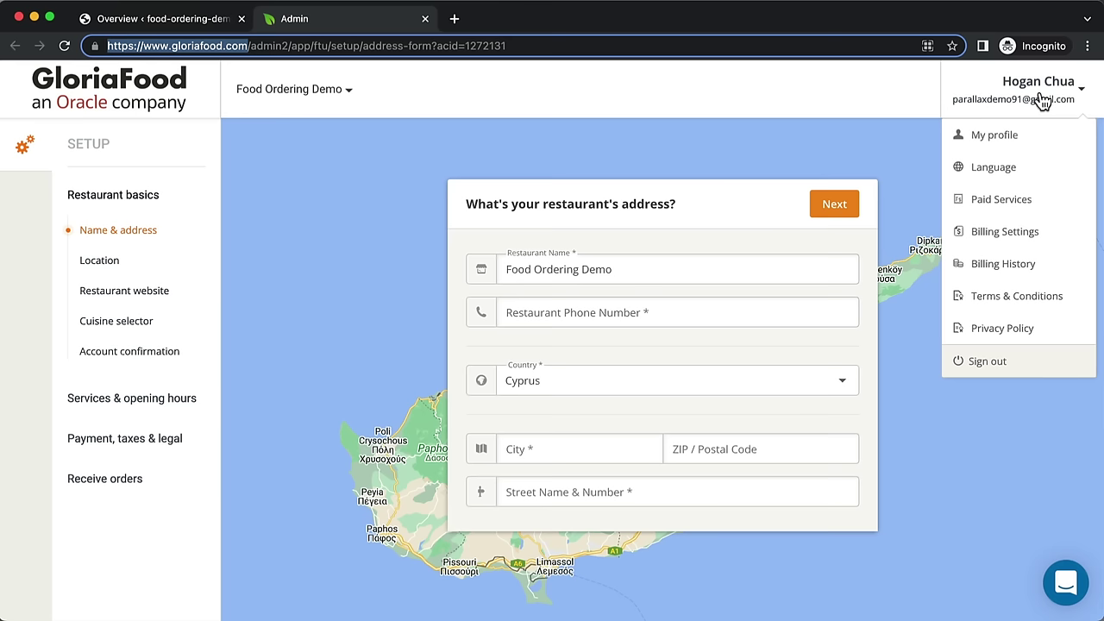
pyautogui.click(659, 316)
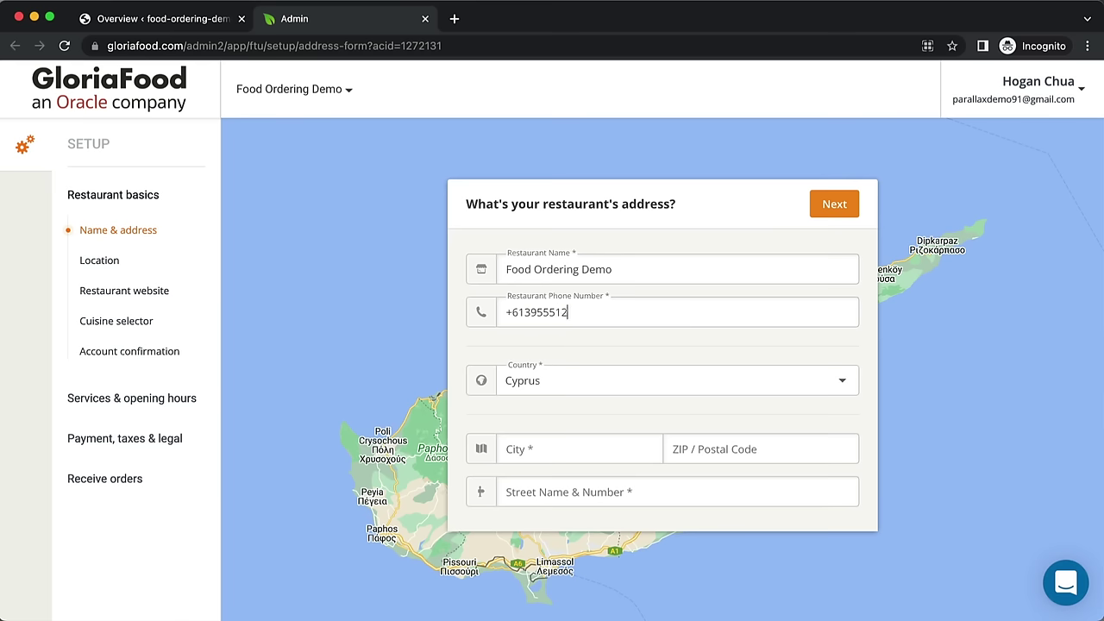
pyautogui.write('34')
# Set the country to Australia and the state to Victoria
pyautogui.click(664, 386)
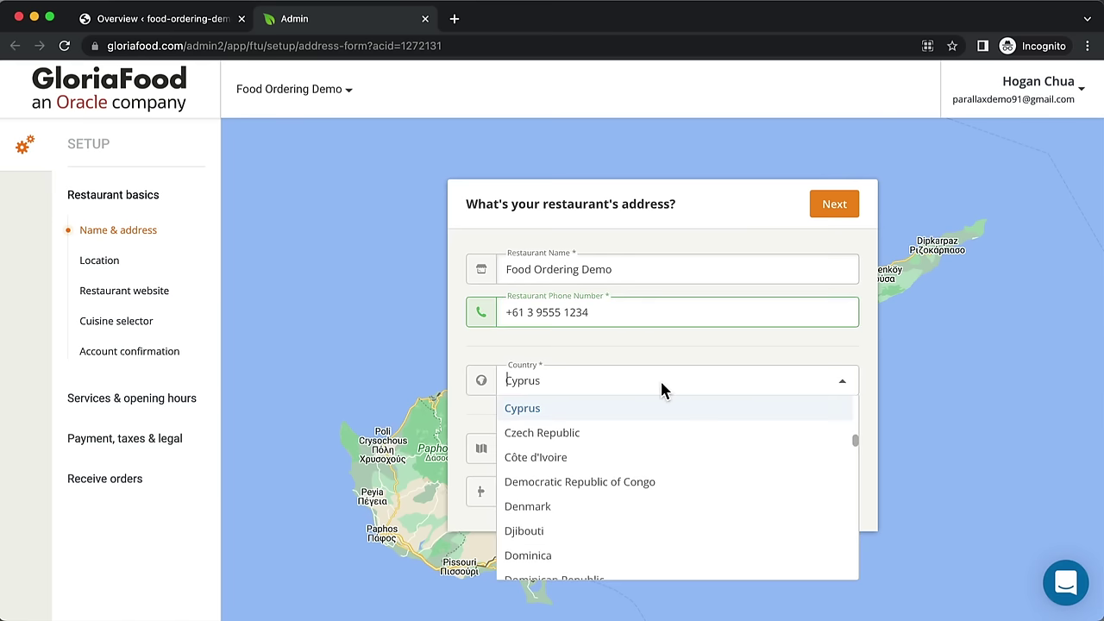
pyautogui.scroll(15, 647, 455)
pyautogui.scroll(-5, 642, 461)
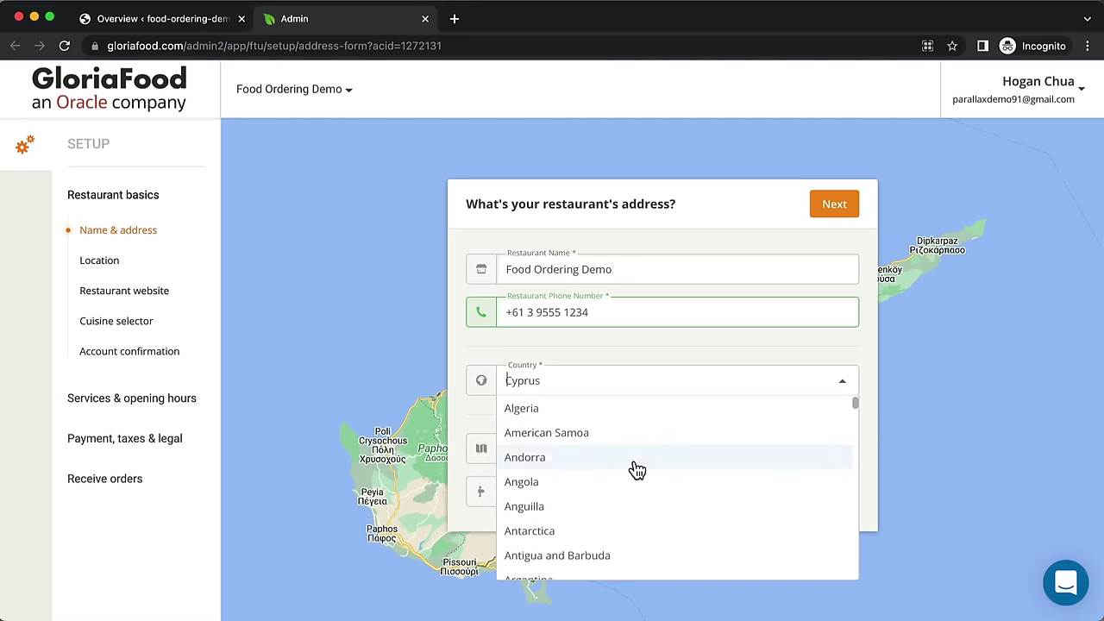
pyautogui.click(548, 496)
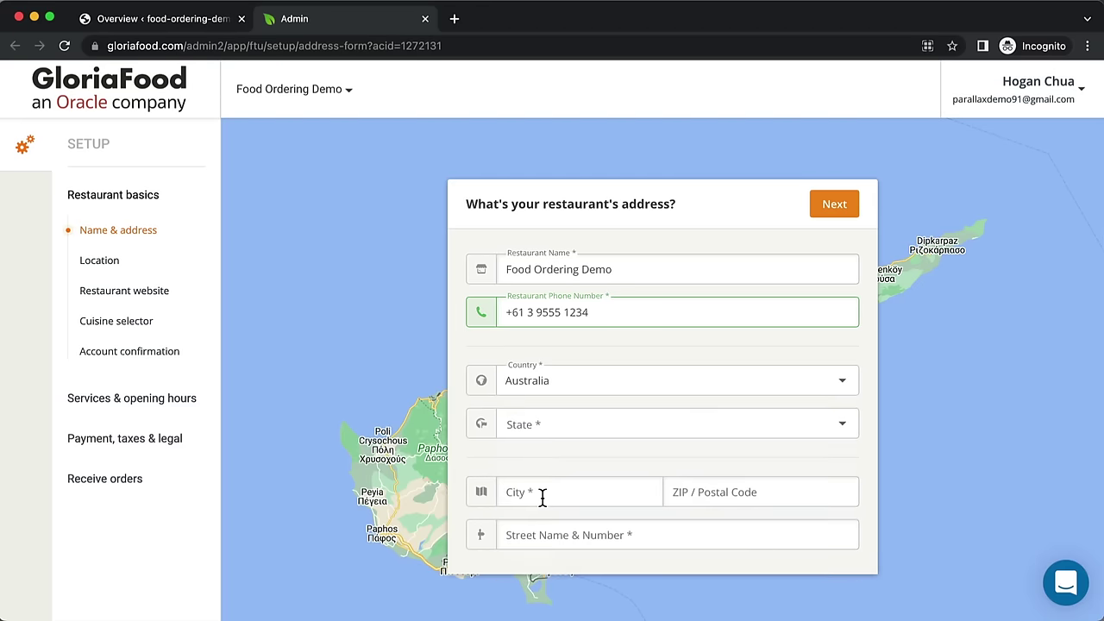
pyautogui.click(571, 423)
pyautogui.click(560, 386)
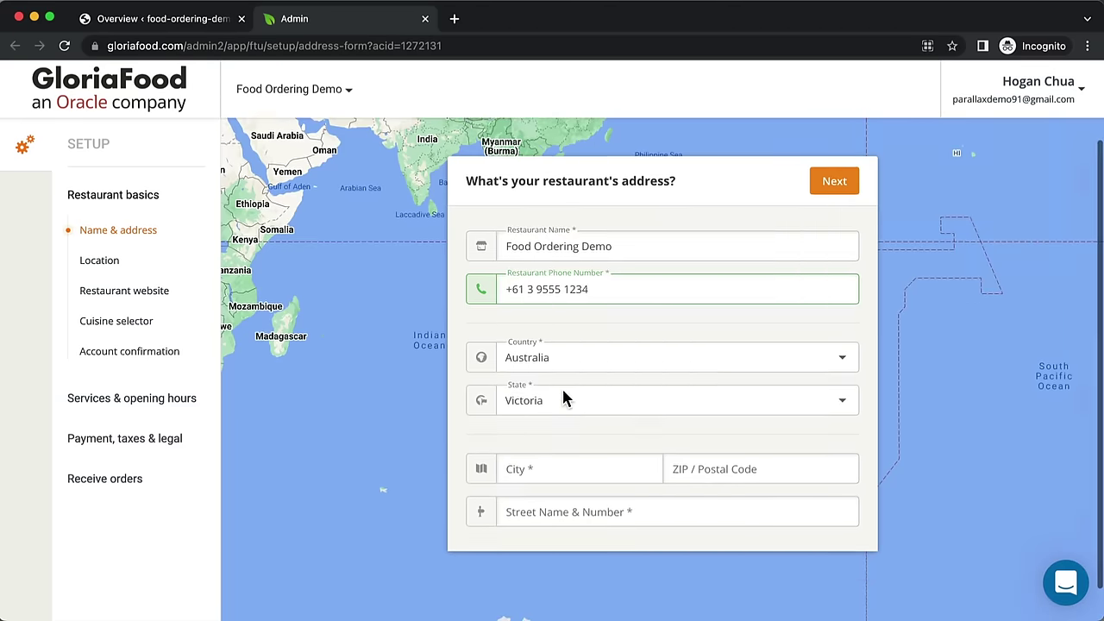
# Fill in city Melbourne, the postal code and the street address, then continue
pyautogui.click(554, 436)
pyautogui.write('Melbou')
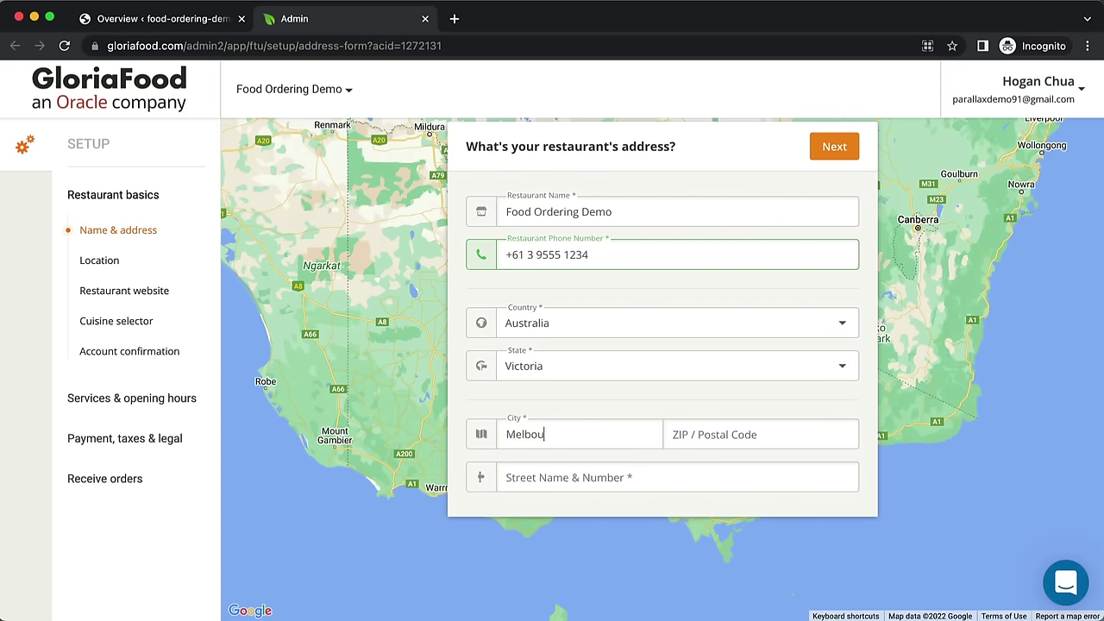
pyautogui.write('rne')
pyautogui.press('Tab')
pyautogui.write('31')
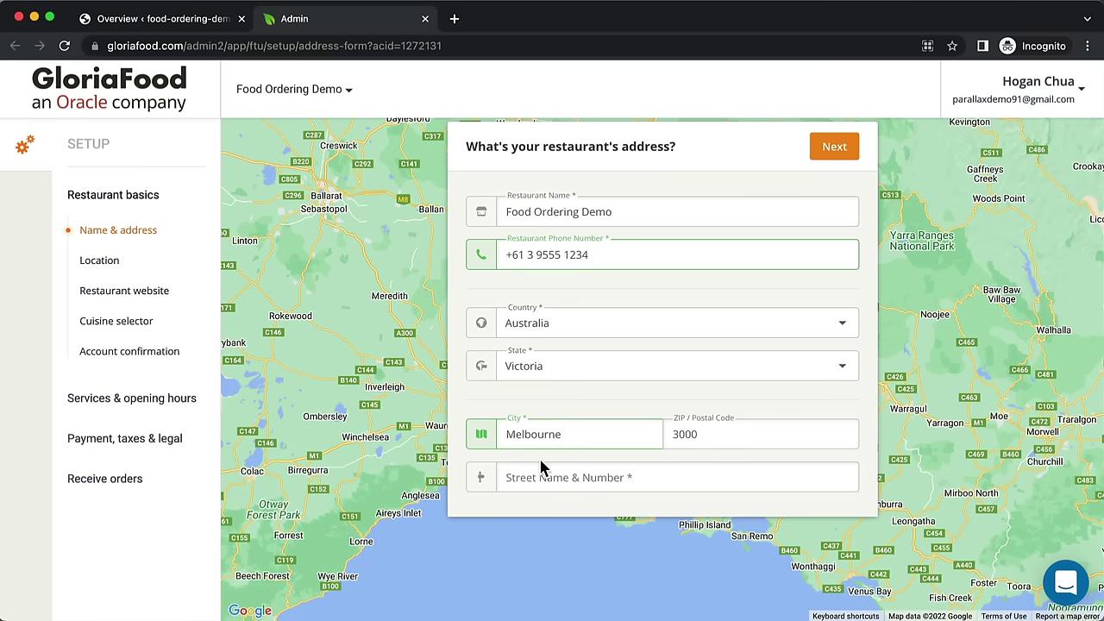
pyautogui.press('Tab')
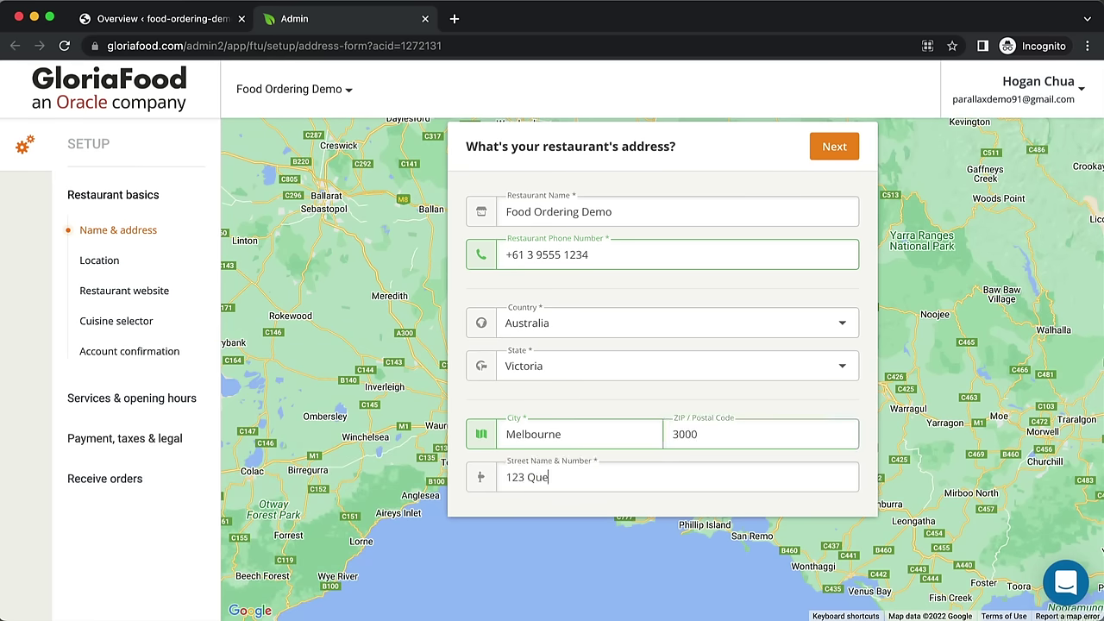
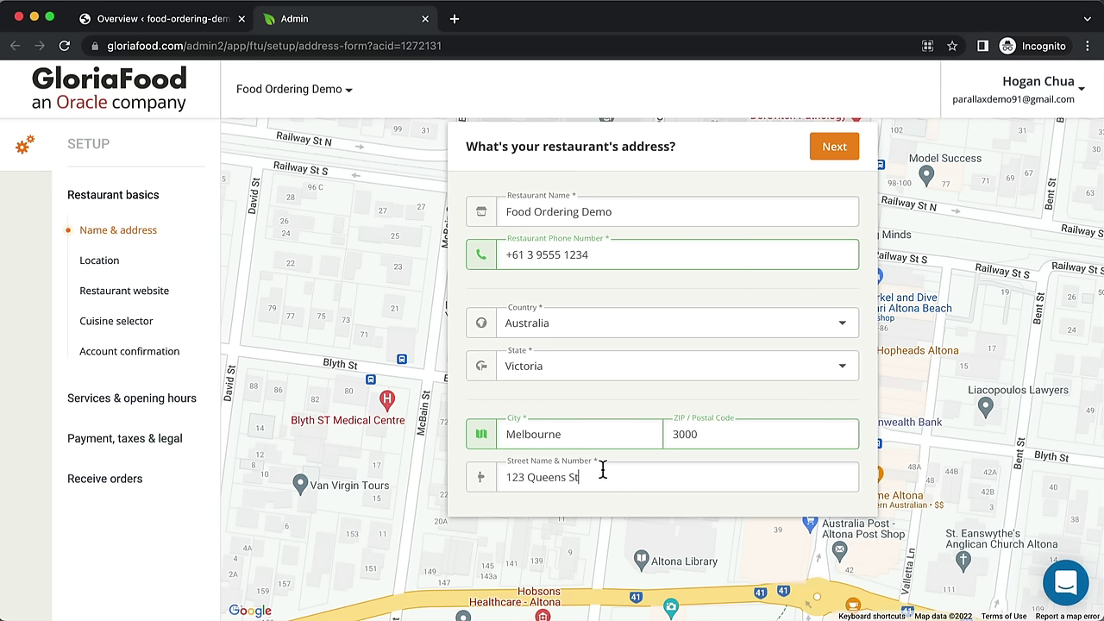
pyautogui.click(832, 155)
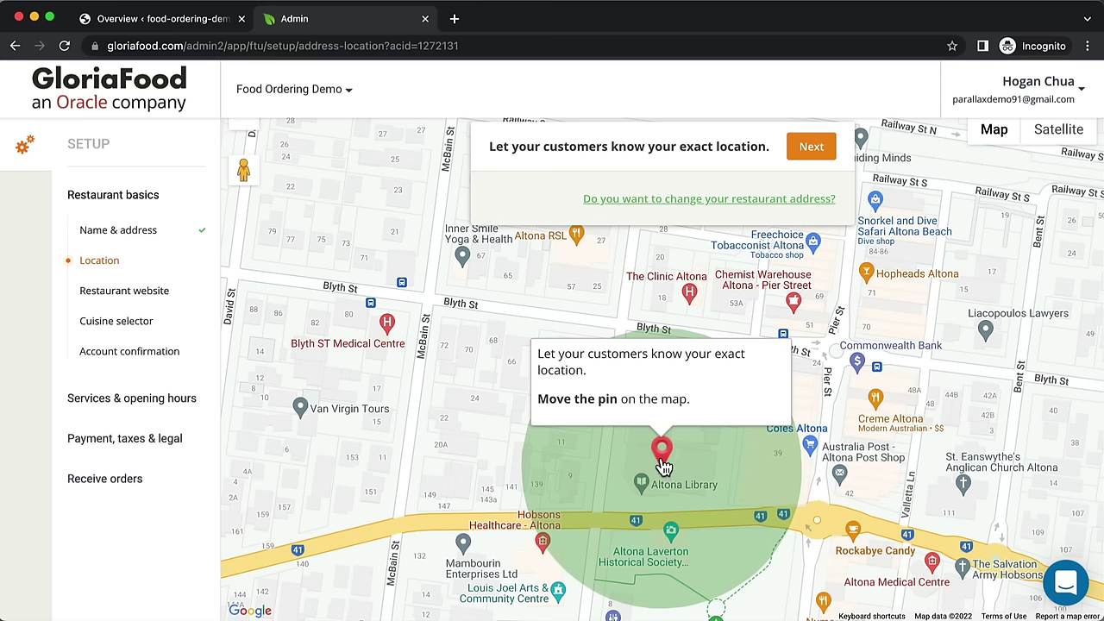
# Drag the restaurant pin onto Sargood St and confirm the location
pyautogui.moveTo(663, 462)
pyautogui.mouseDown()
pyautogui.moveTo(626, 413)
pyautogui.moveTo(613, 416)
pyautogui.mouseUp()
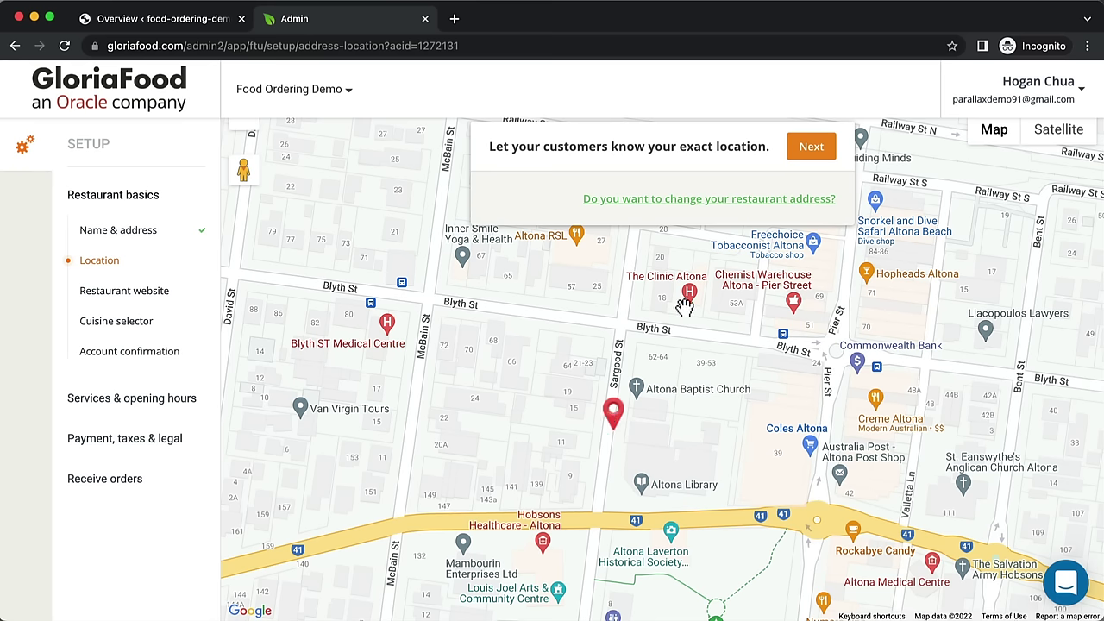
pyautogui.click(811, 146)
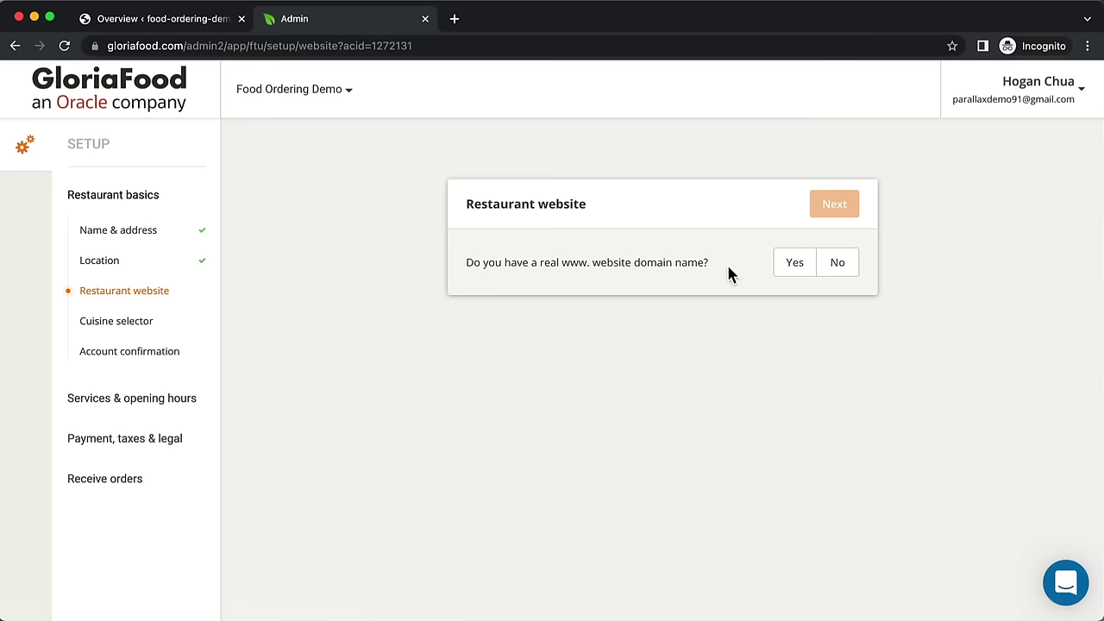
# Answer Yes to having a domain and paste food-ordering-demo.com from the WordPress tab as the website
pyautogui.click(800, 269)
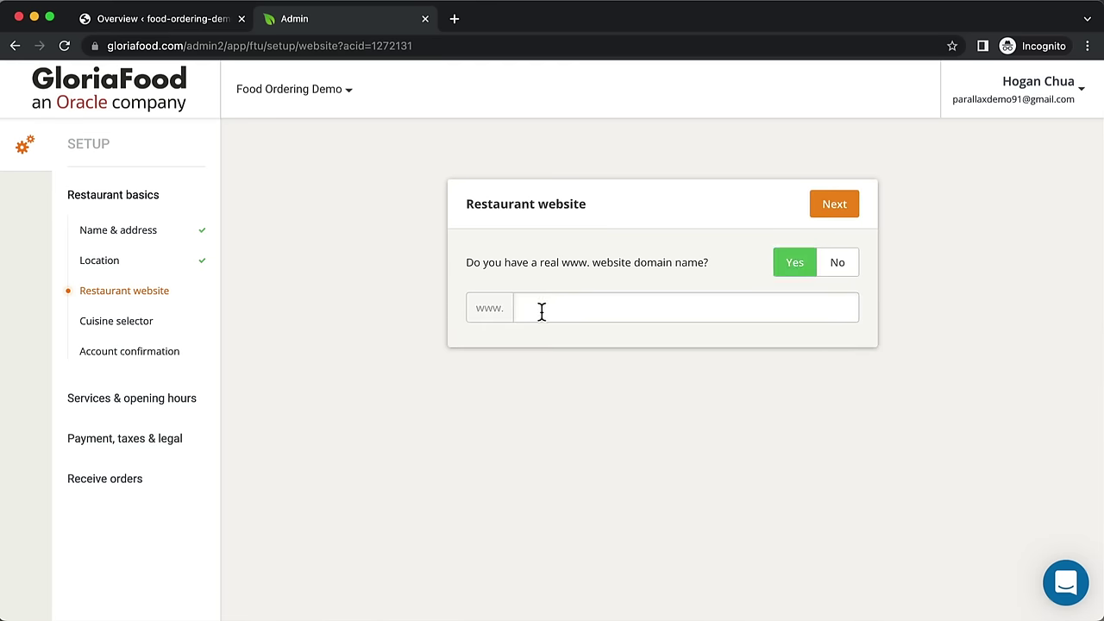
pyautogui.click(185, 19)
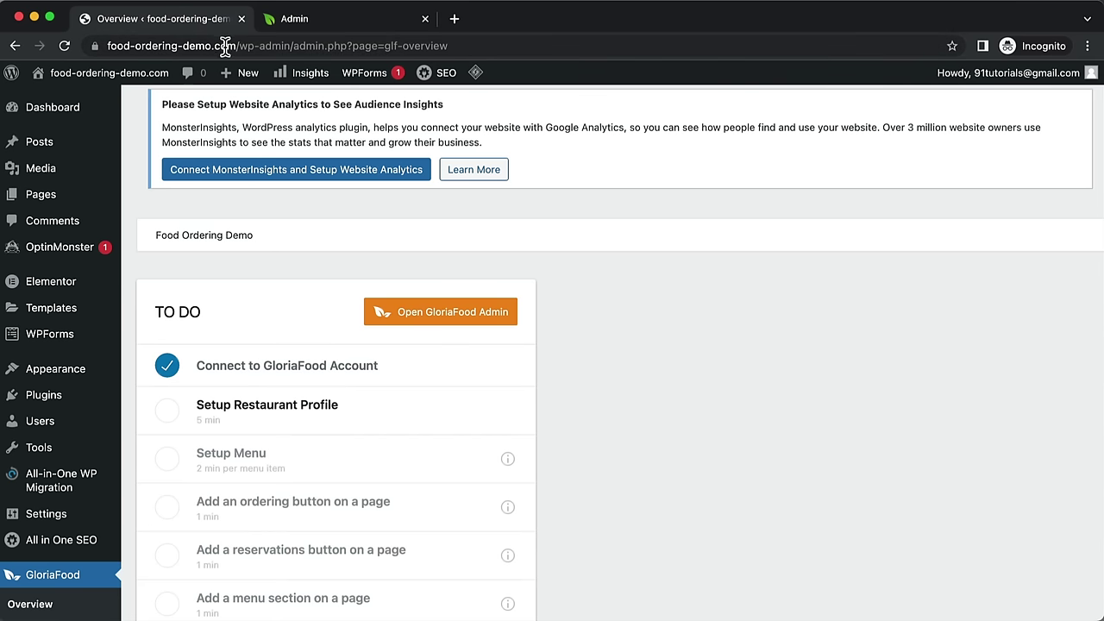
pyautogui.click(291, 19)
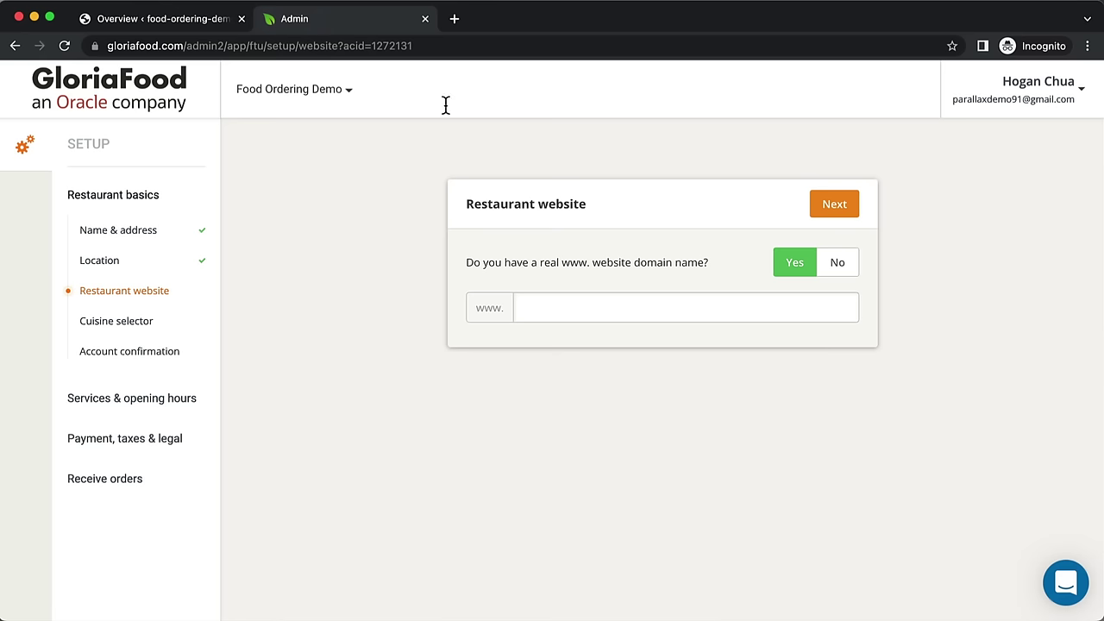
pyautogui.click(136, 20)
pyautogui.moveTo(237, 47); pyautogui.dragTo(86, 39)
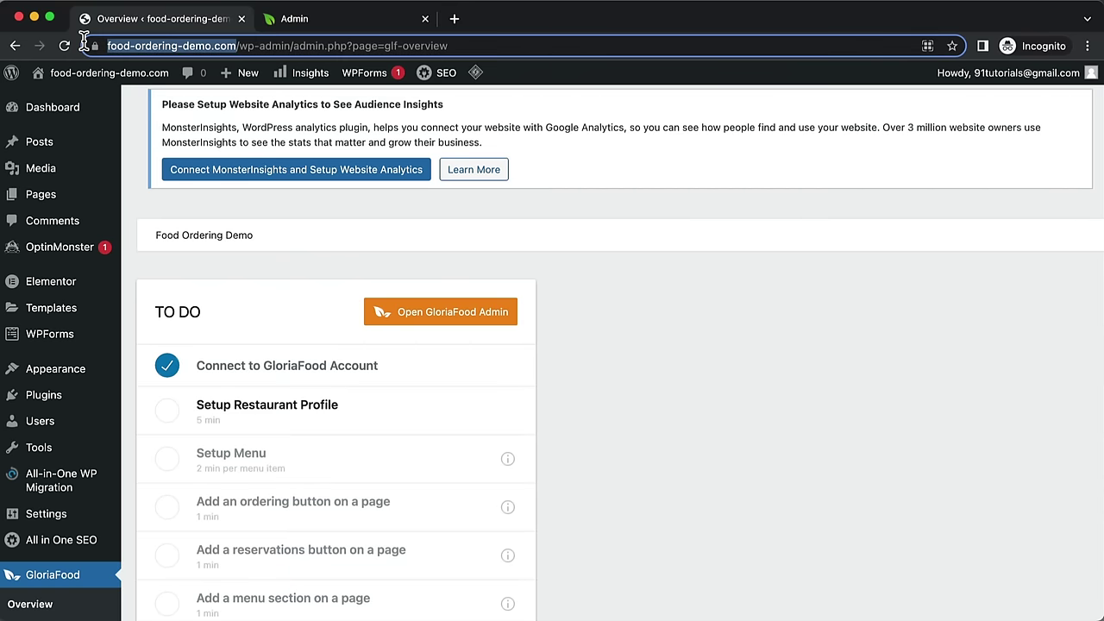
pyautogui.rightClick(155, 43)
pyautogui.click(200, 147)
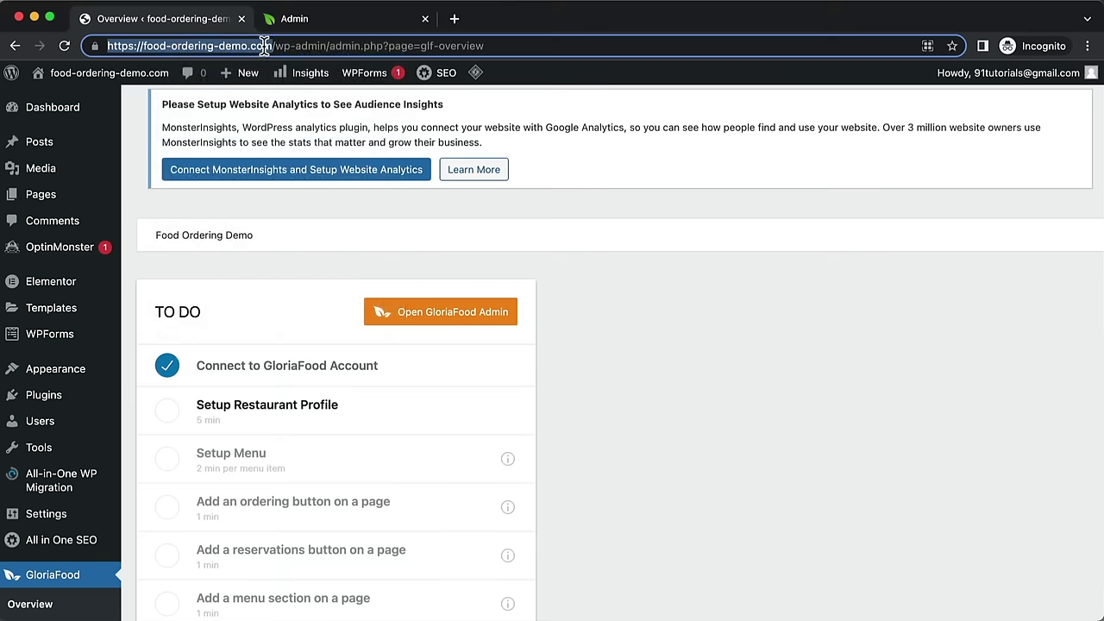
pyautogui.click(345, 19)
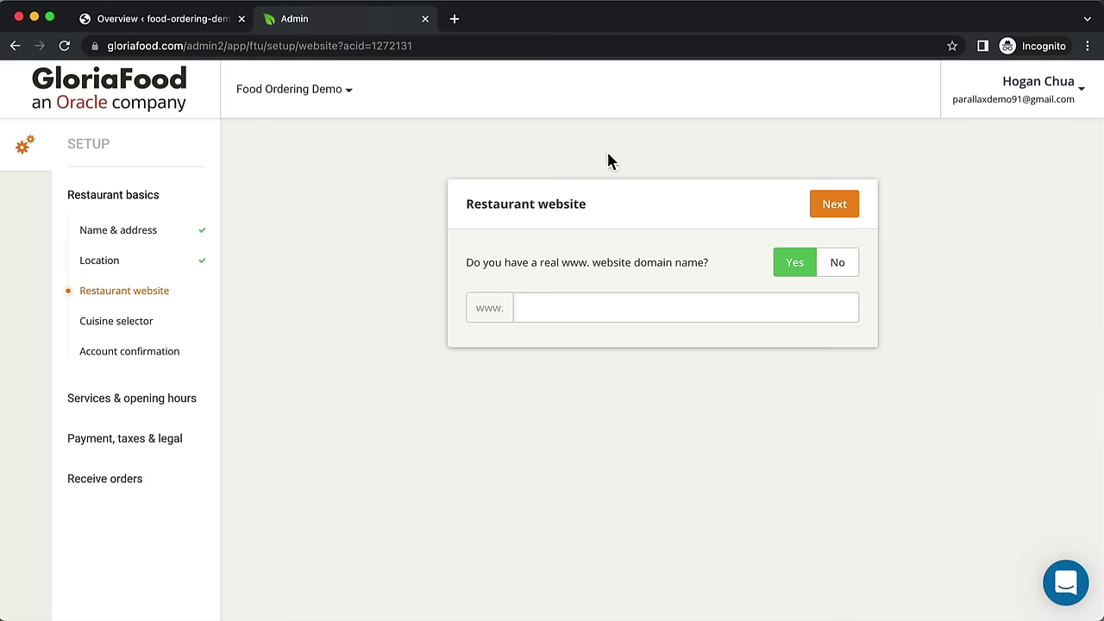
pyautogui.rightClick(608, 313)
pyautogui.click(649, 437)
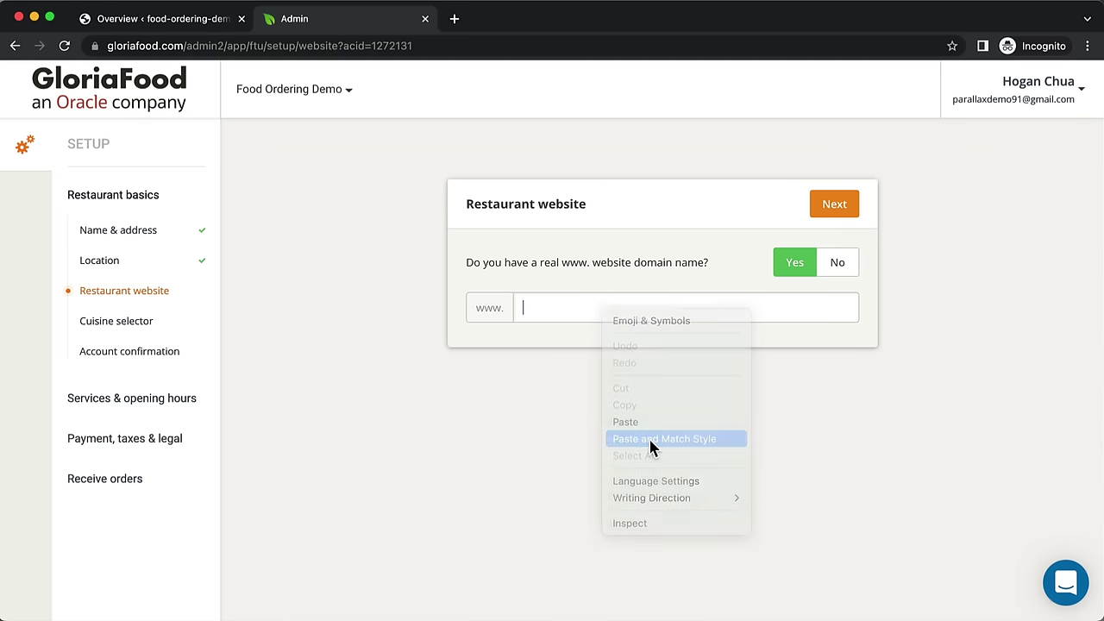
pyautogui.click(841, 205)
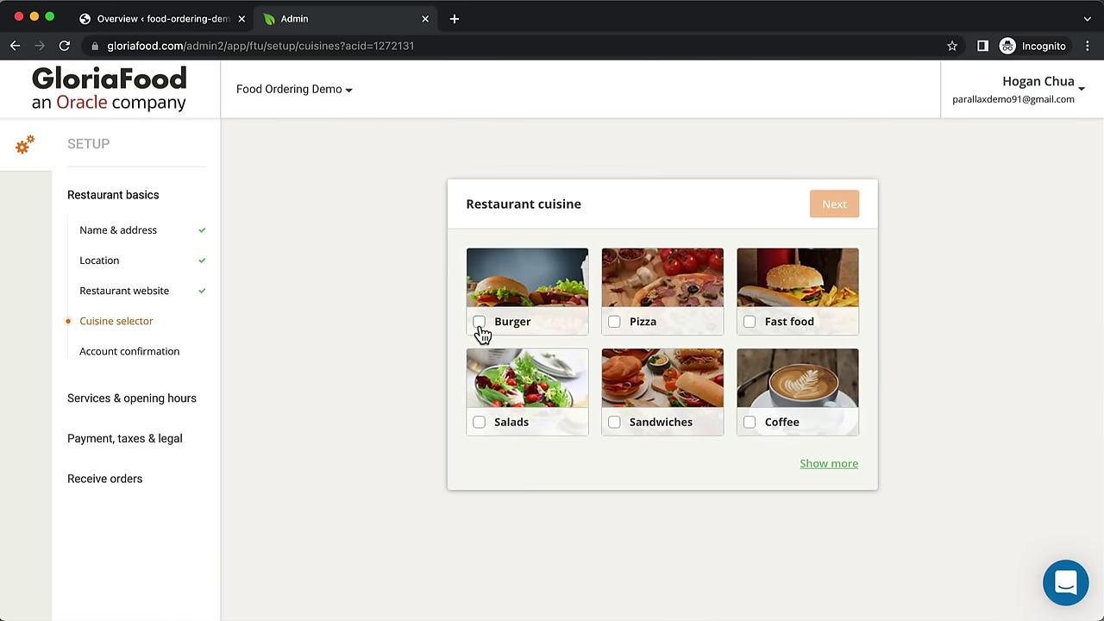
# Tick Burger and Fast food as the restaurant's cuisines and save
pyautogui.click(479, 324)
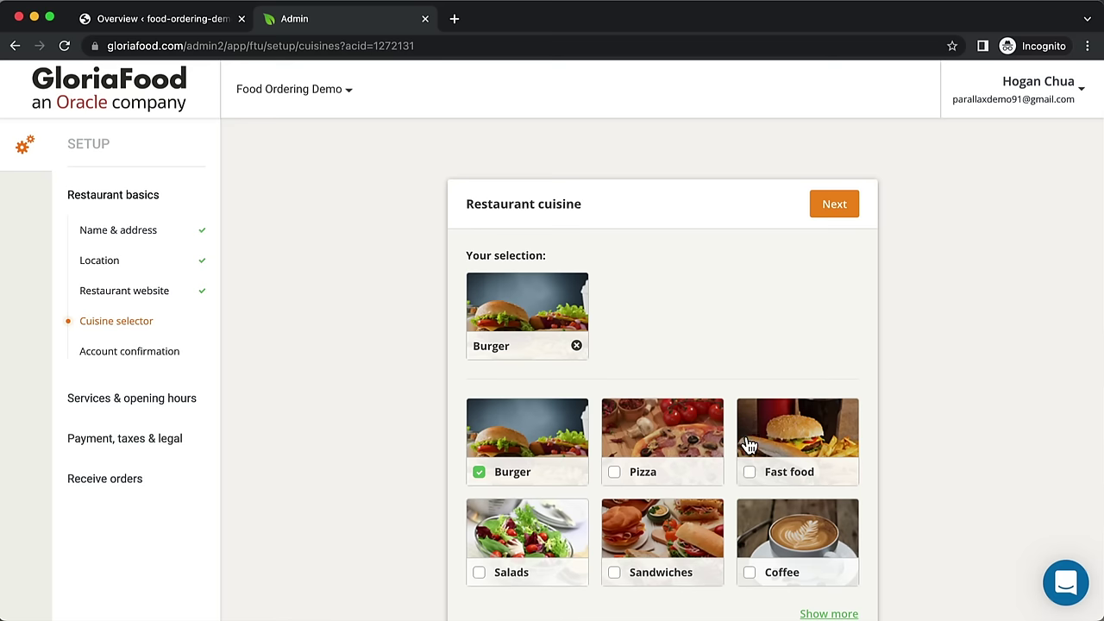
pyautogui.click(749, 472)
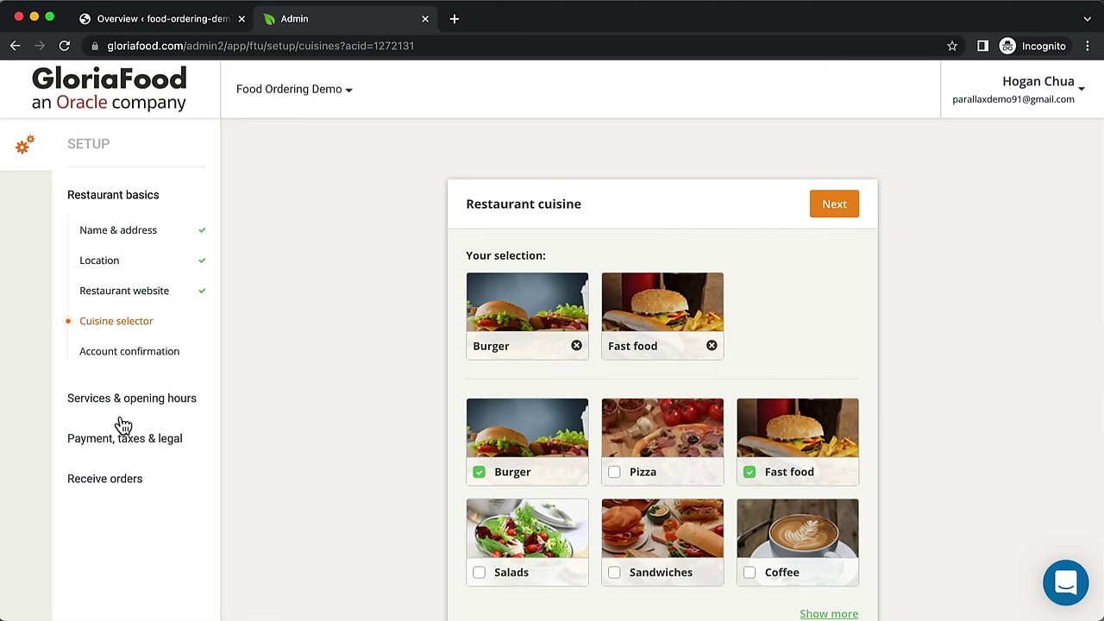
pyautogui.scroll(-1, 656, 336)
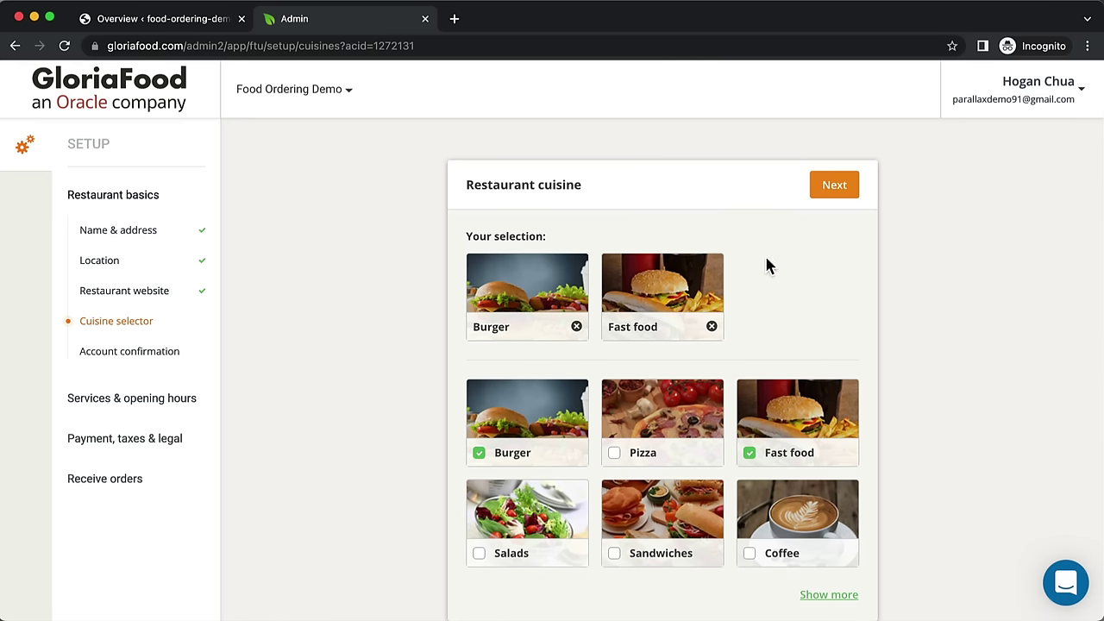
pyautogui.click(831, 194)
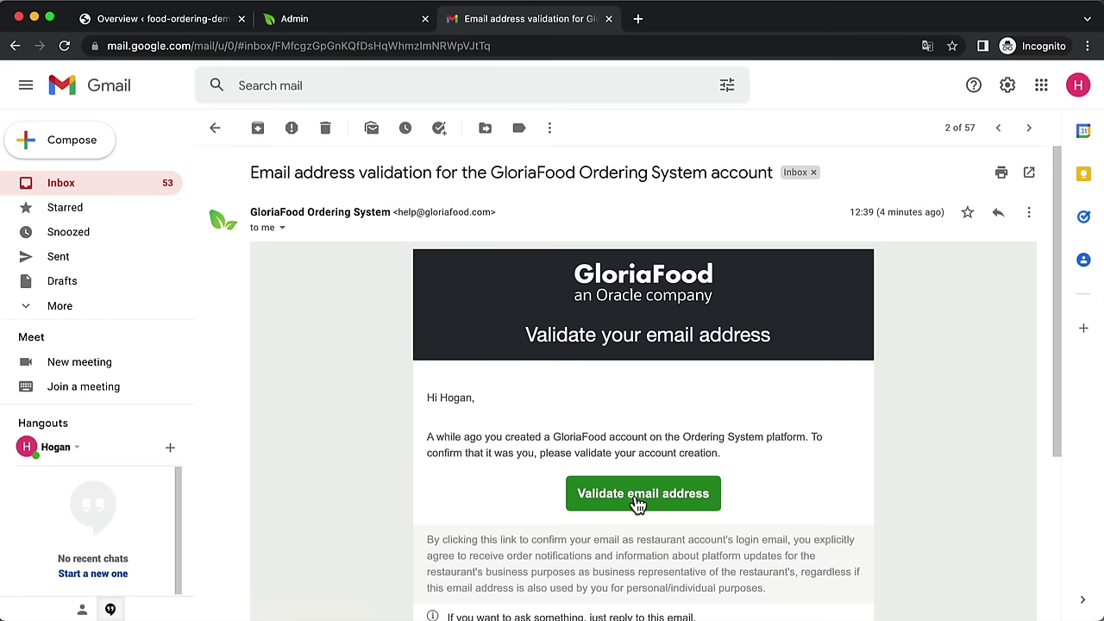
# Click the email validation link in Gmail, then continue past the validation step
pyautogui.click(636, 503)
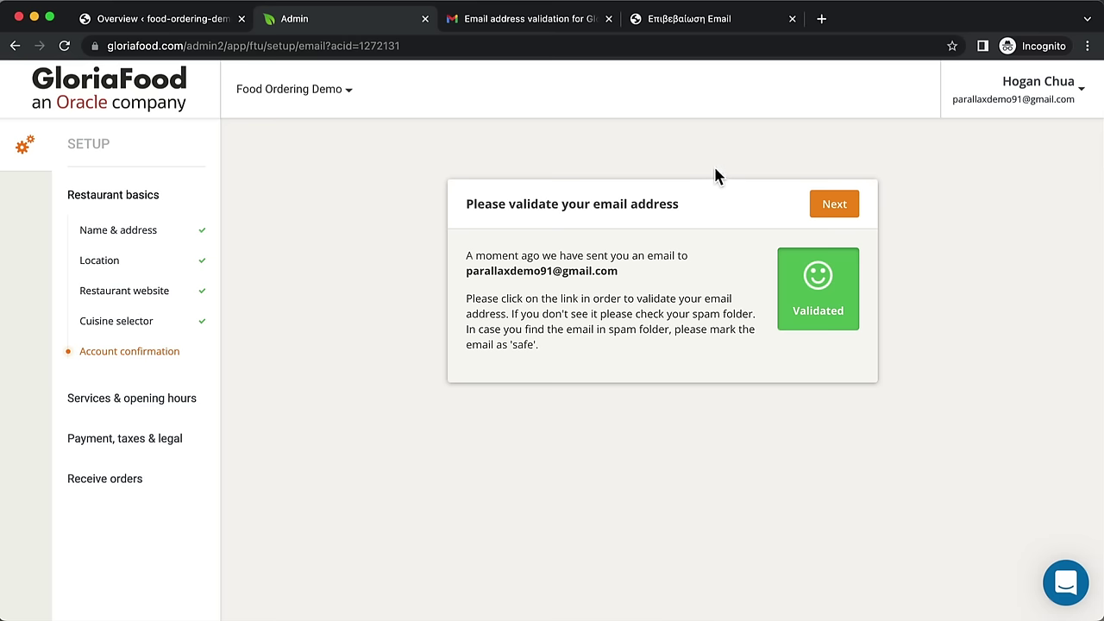
pyautogui.click(829, 209)
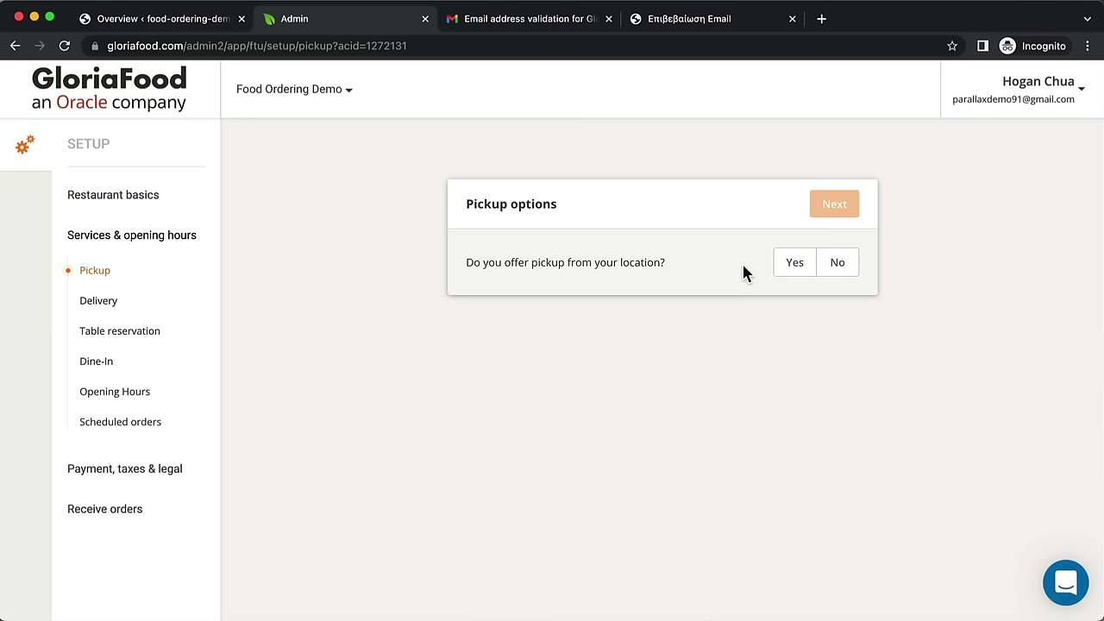
# Mark pickup and delivery as offered, then dismiss the delivery-zones tip
pyautogui.click(789, 272)
pyautogui.click(838, 213)
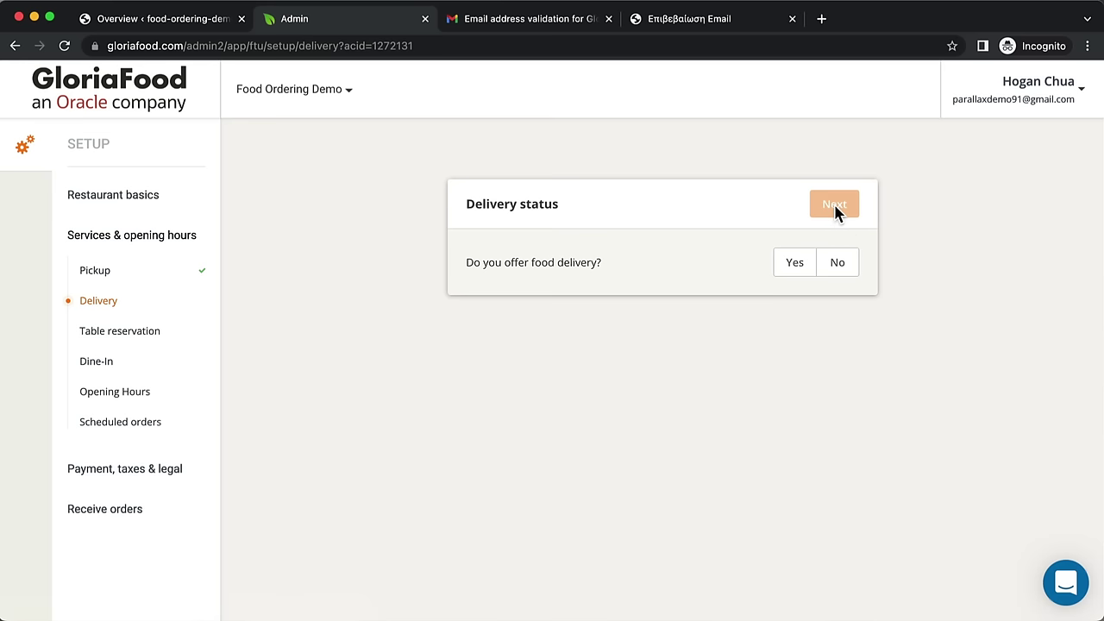
pyautogui.click(791, 266)
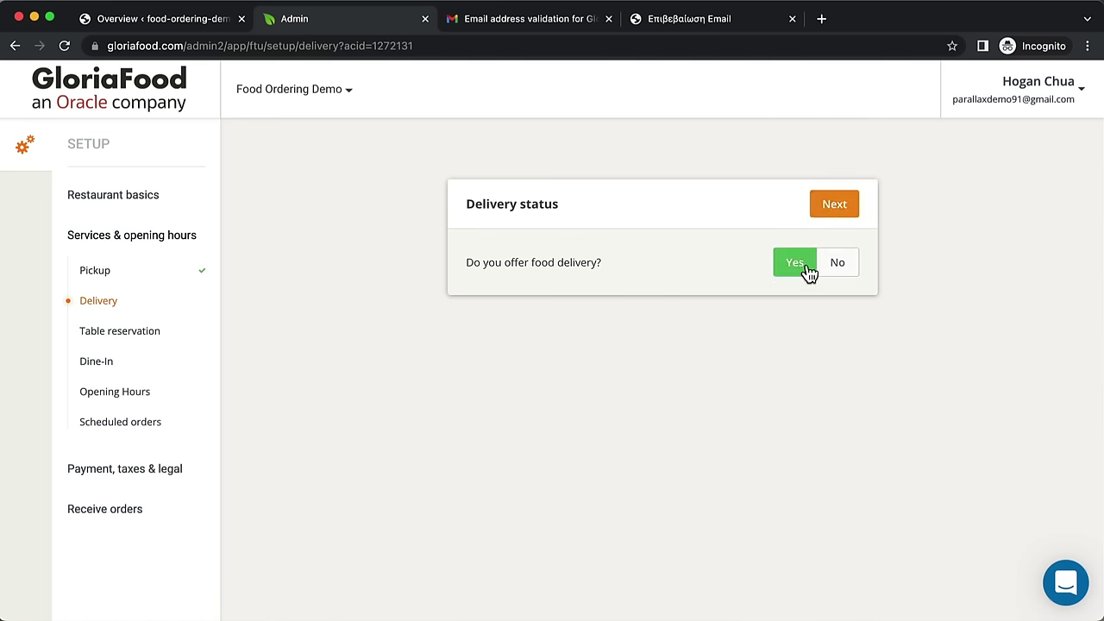
pyautogui.click(830, 212)
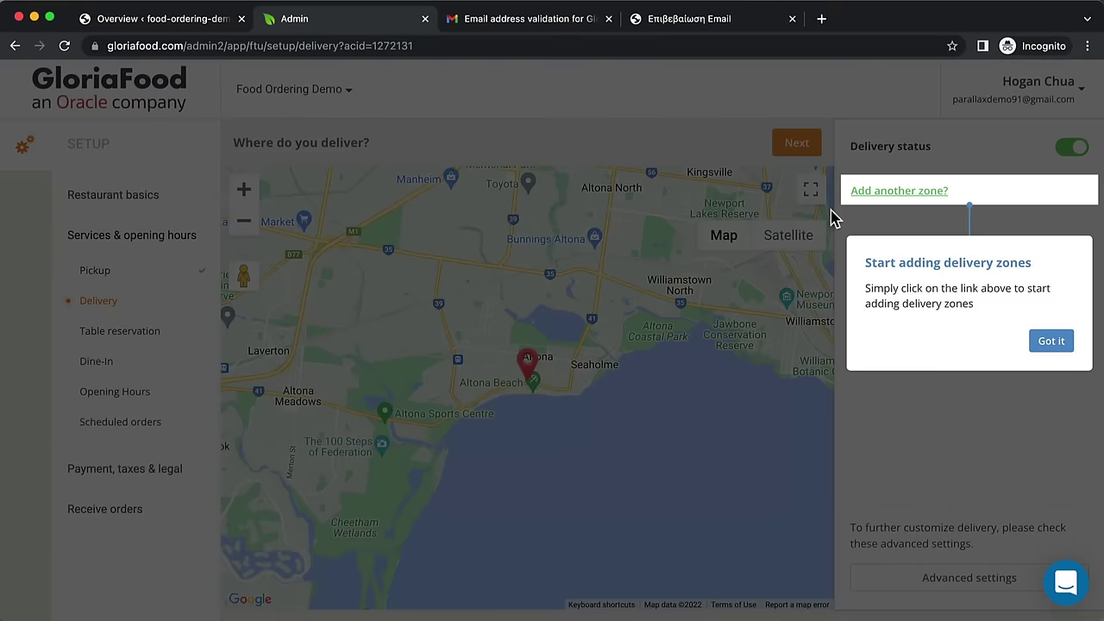
pyautogui.click(909, 365)
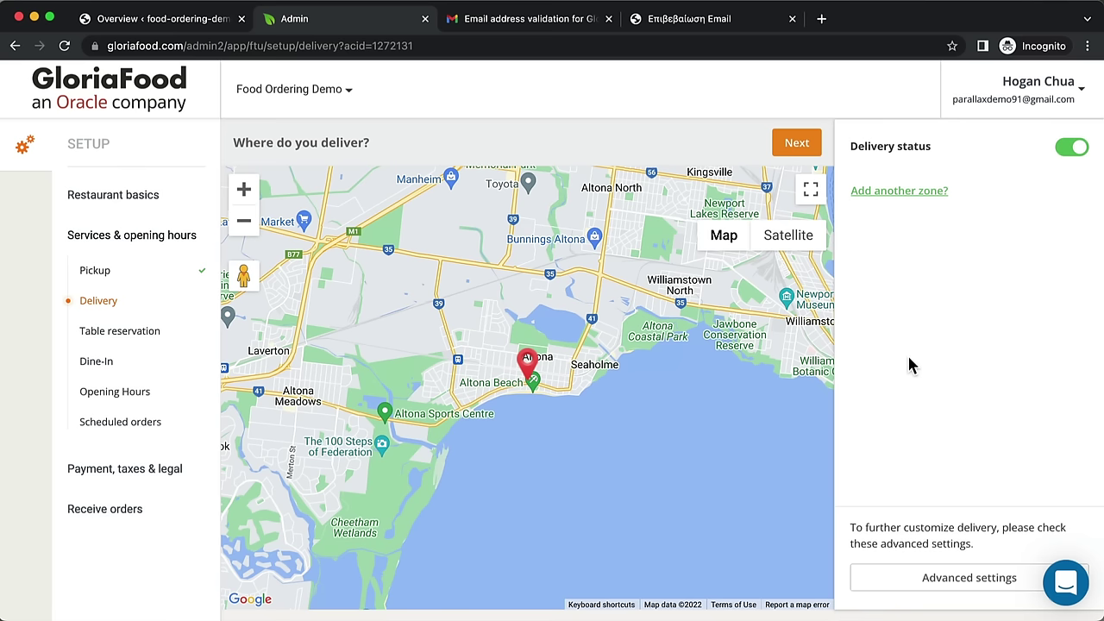
# Create Zone 1 as a 1.88-mile circle with 25 EUR minimum order and 3 EUR fee
pyautogui.click(912, 198)
pyautogui.moveTo(928, 194); pyautogui.dragTo(895, 194)
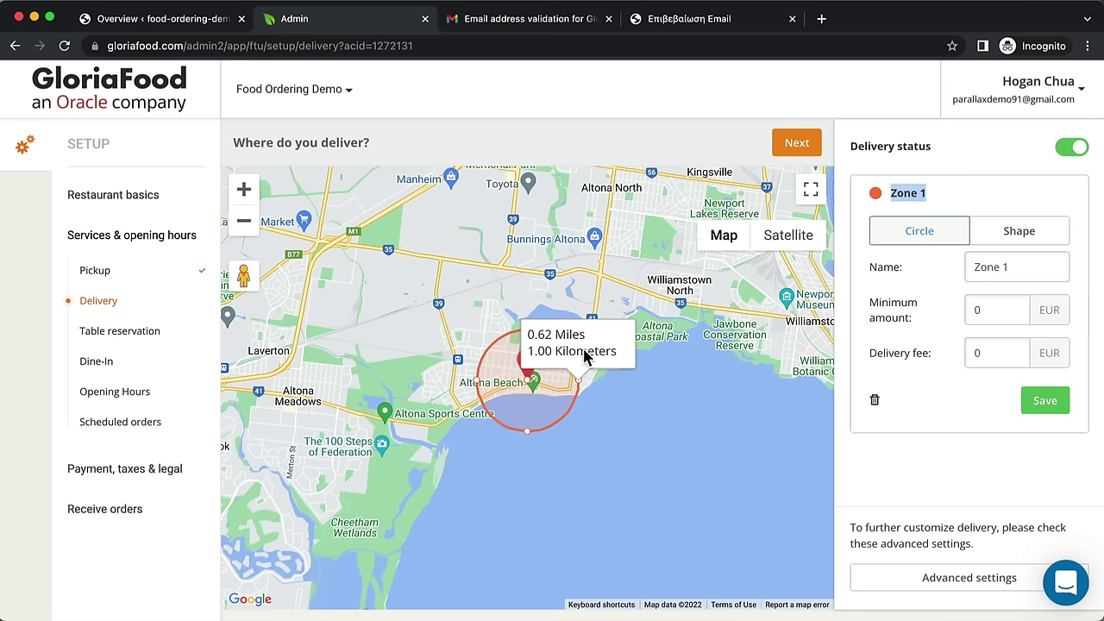
pyautogui.moveTo(581, 383); pyautogui.dragTo(688, 397)
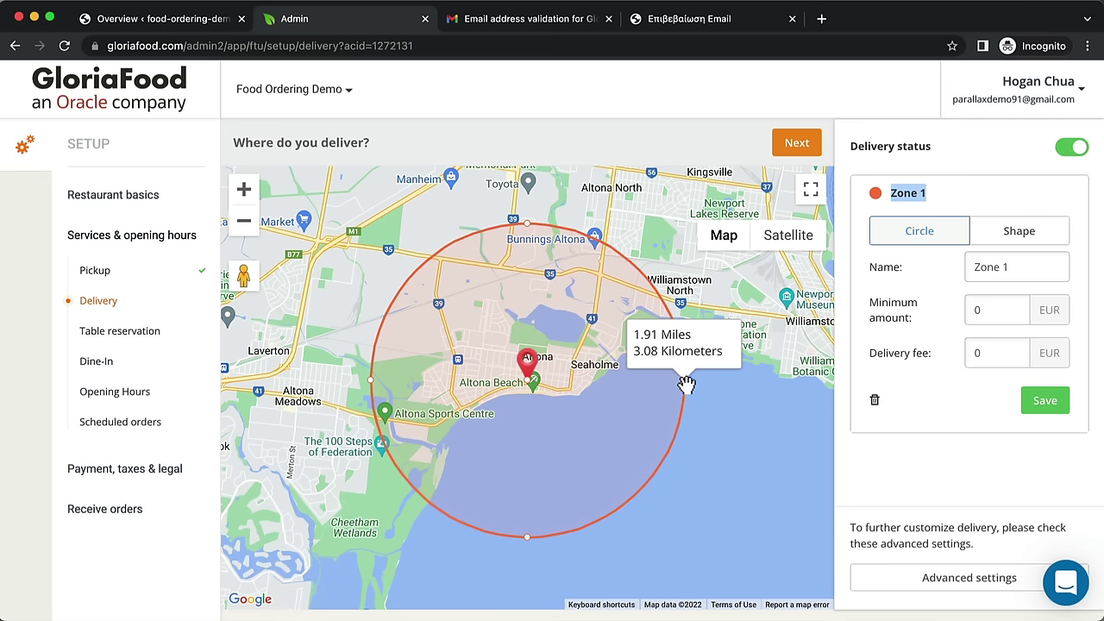
pyautogui.moveTo(682, 383); pyautogui.dragTo(681, 383)
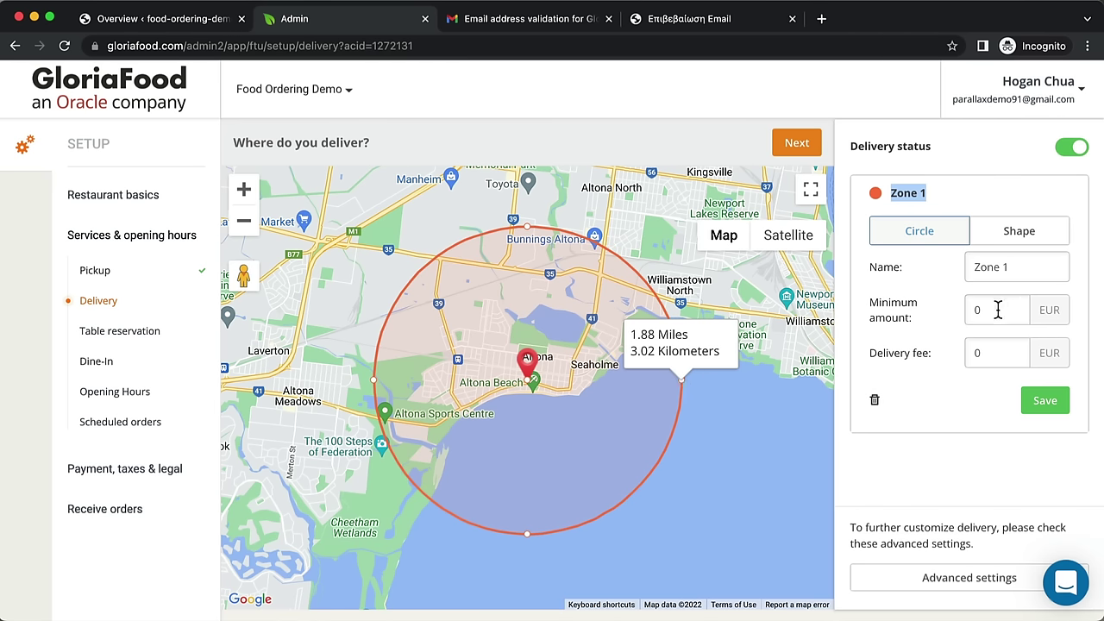
pyautogui.moveTo(1000, 310); pyautogui.dragTo(972, 310)
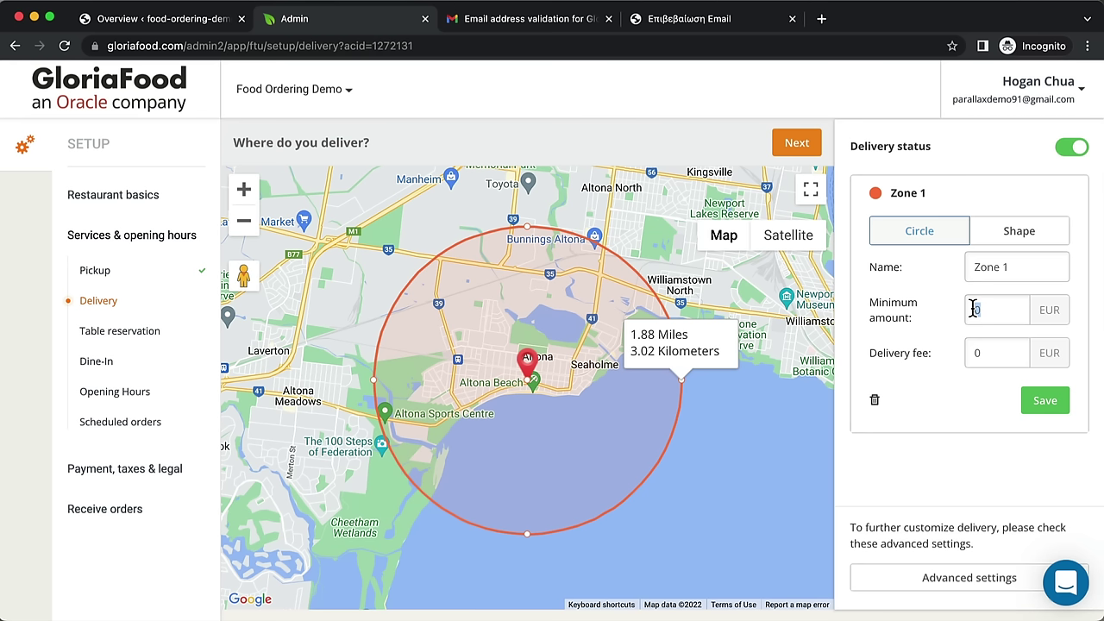
pyautogui.moveTo(992, 353); pyautogui.dragTo(970, 352)
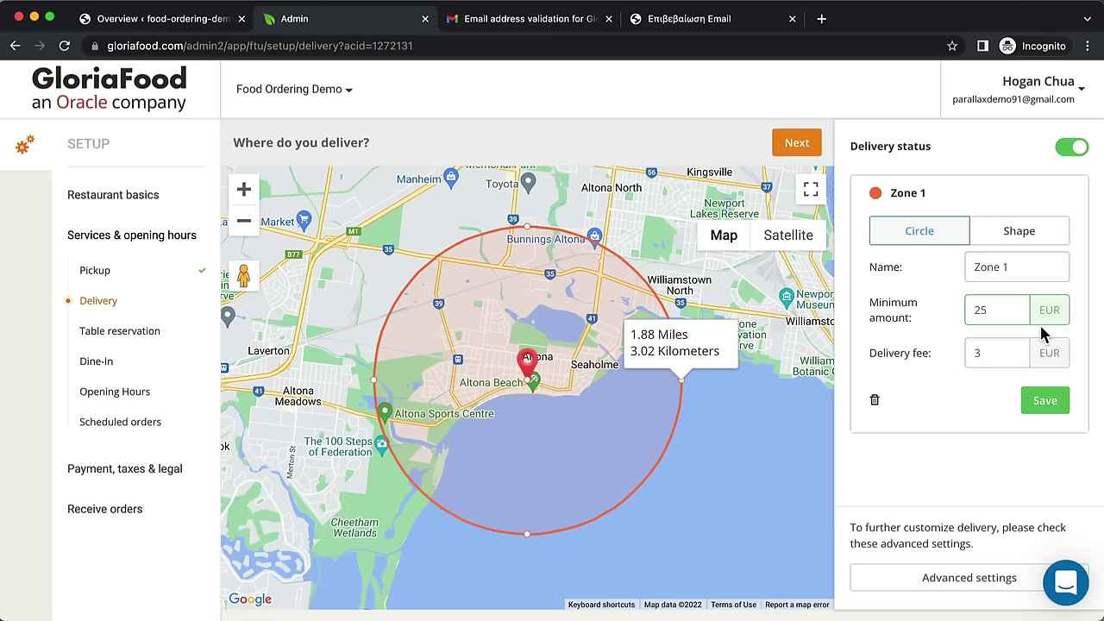
pyautogui.click(1047, 407)
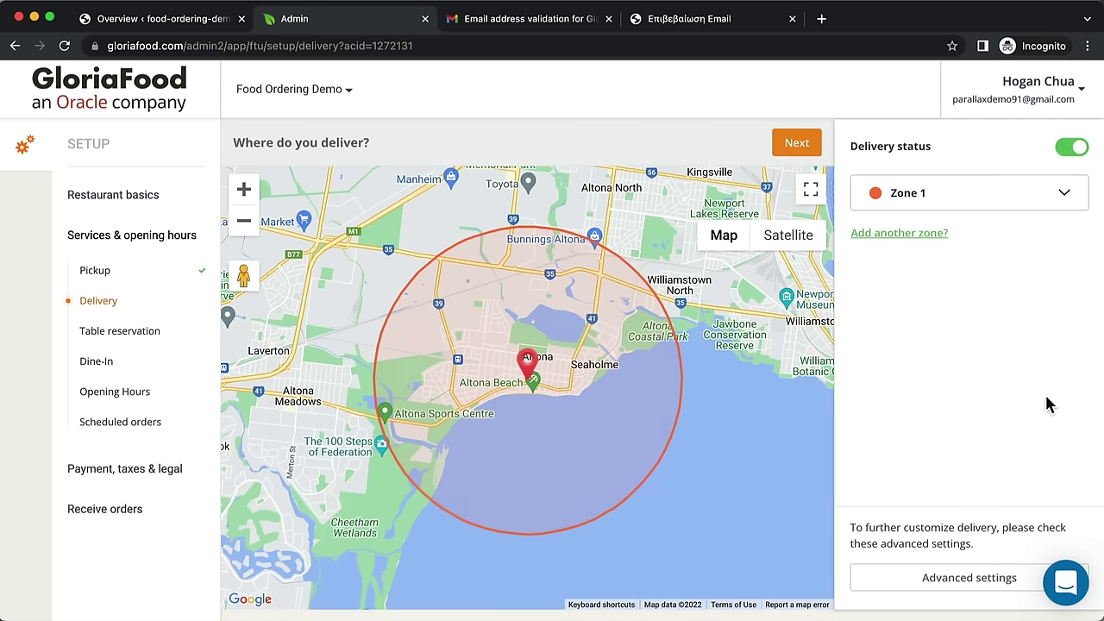
# Add Zone 2 as a custom shape, outlining a polygon around Williamstown North
pyautogui.click(905, 233)
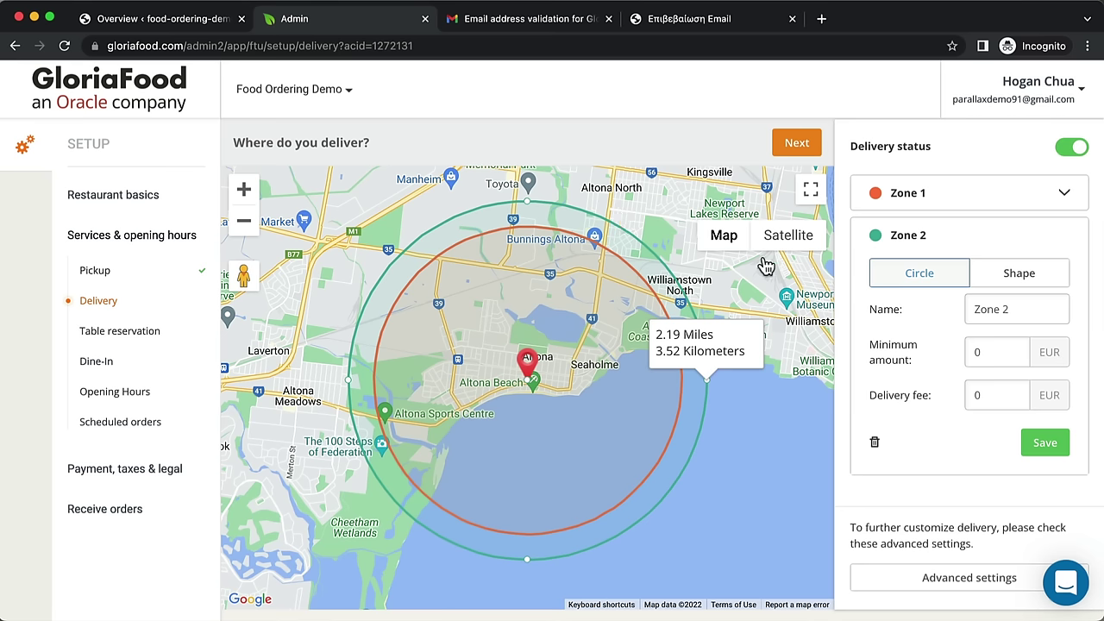
pyautogui.click(1014, 274)
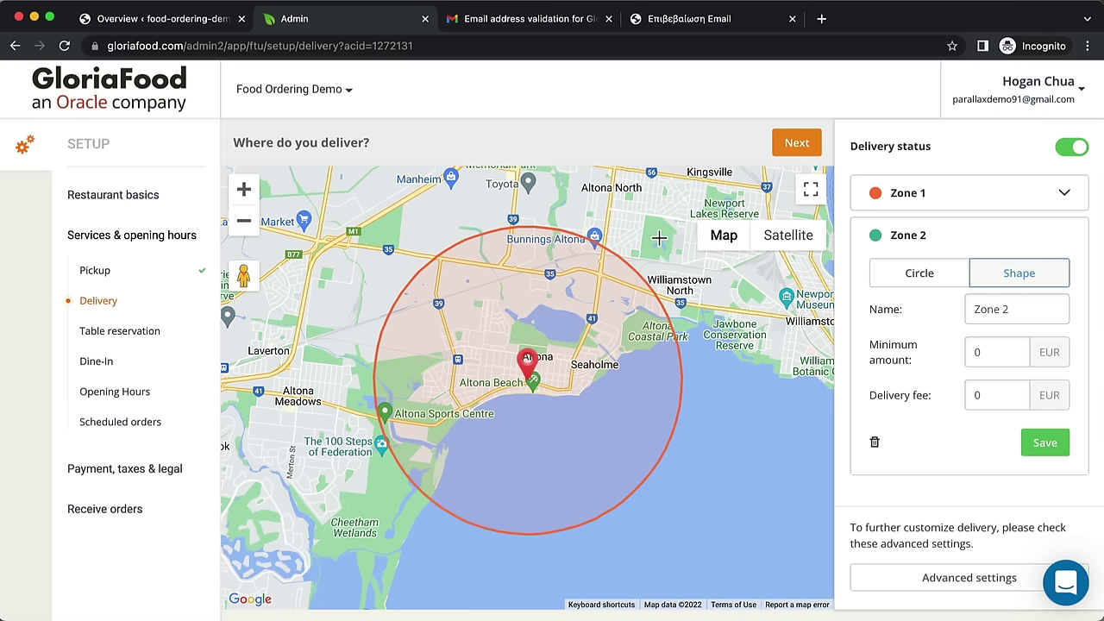
pyautogui.click(658, 233)
pyautogui.click(673, 335)
pyautogui.click(792, 383)
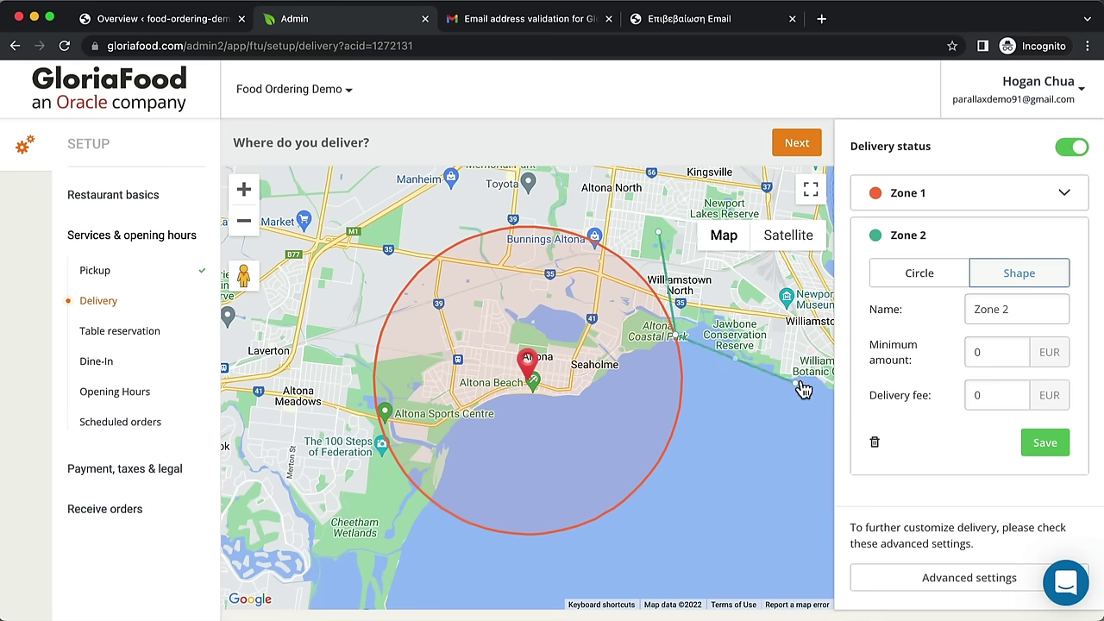
pyautogui.scroll(3, 791, 379)
pyautogui.scroll(2, 789, 378)
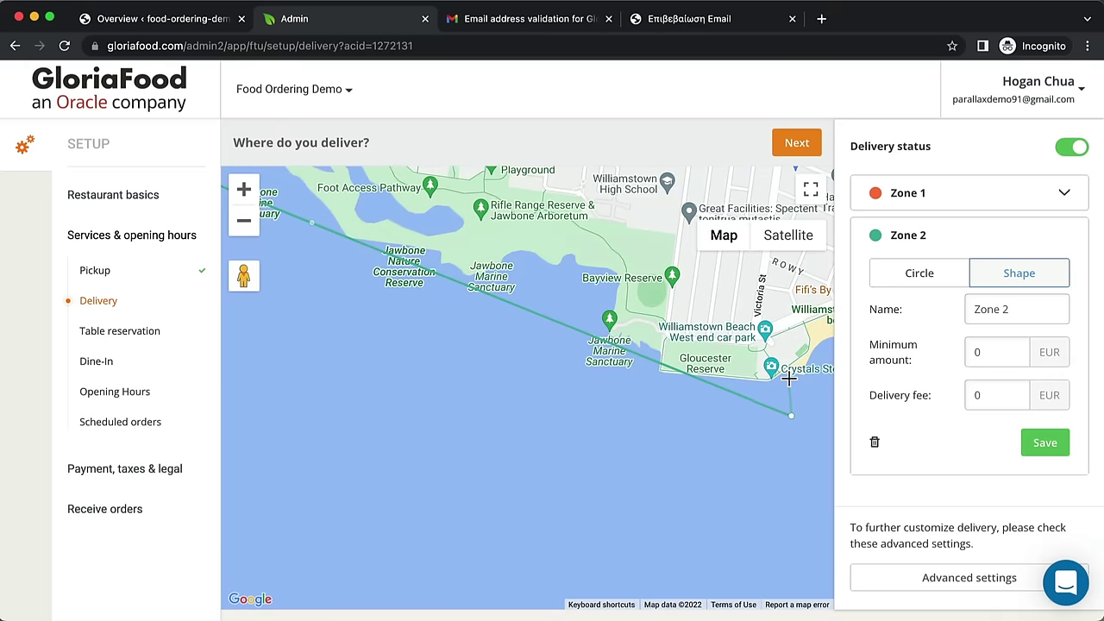
pyautogui.scroll(2, 789, 378)
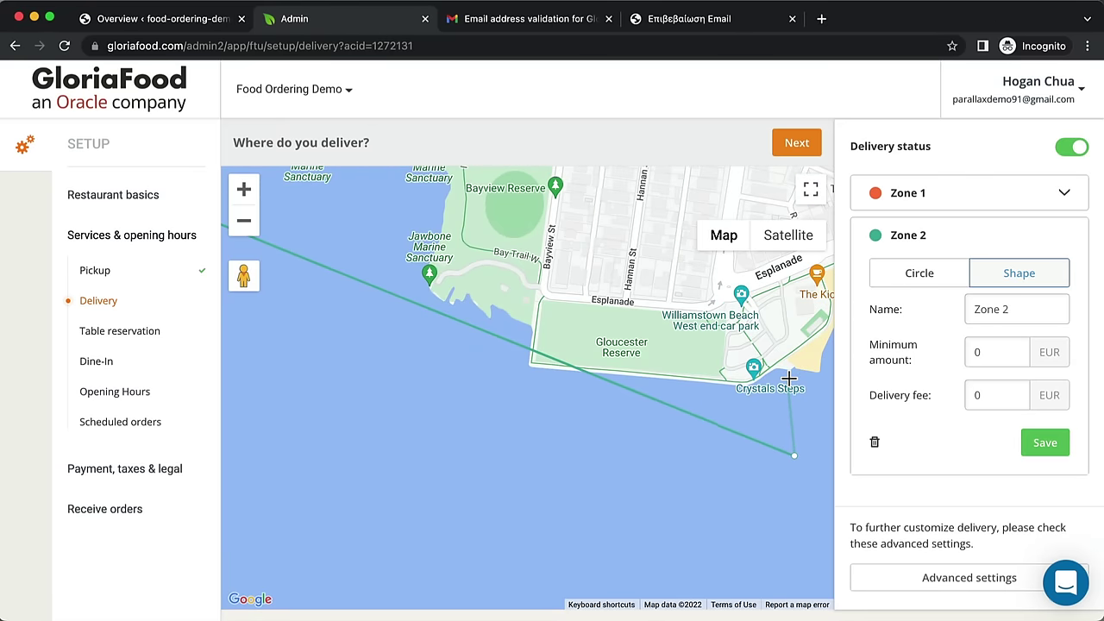
pyautogui.scroll(-5, 790, 377)
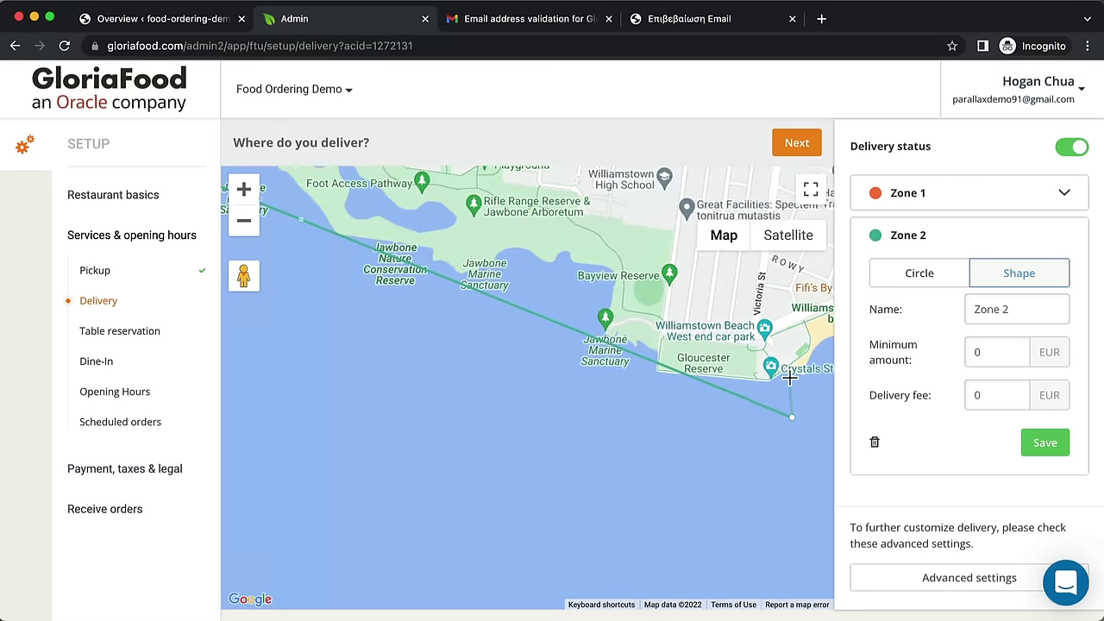
pyautogui.click(789, 378)
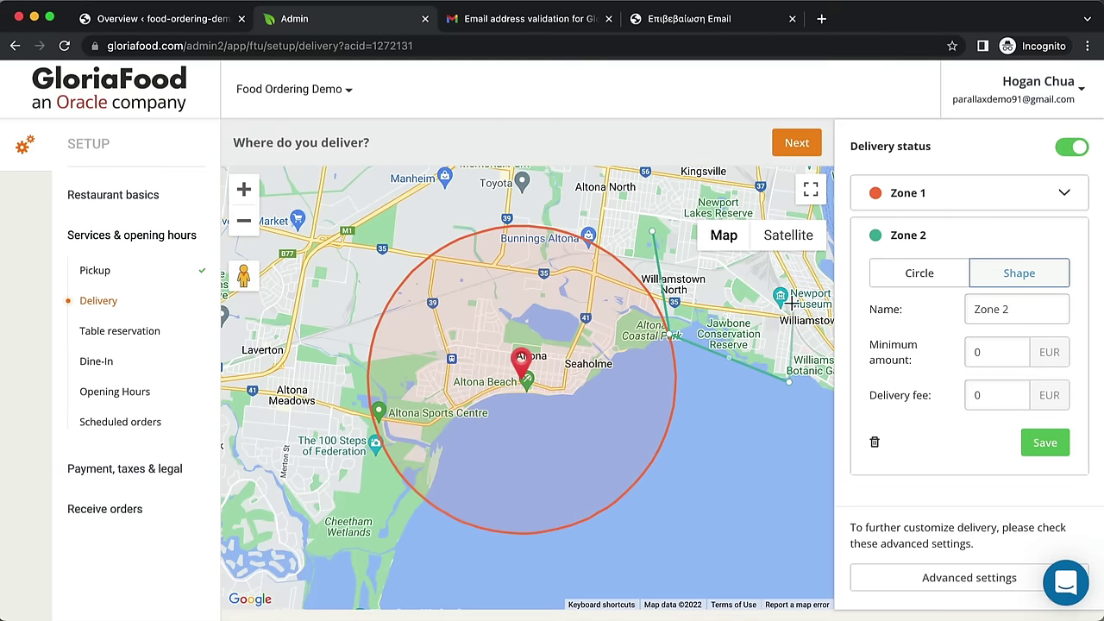
pyautogui.click(787, 286)
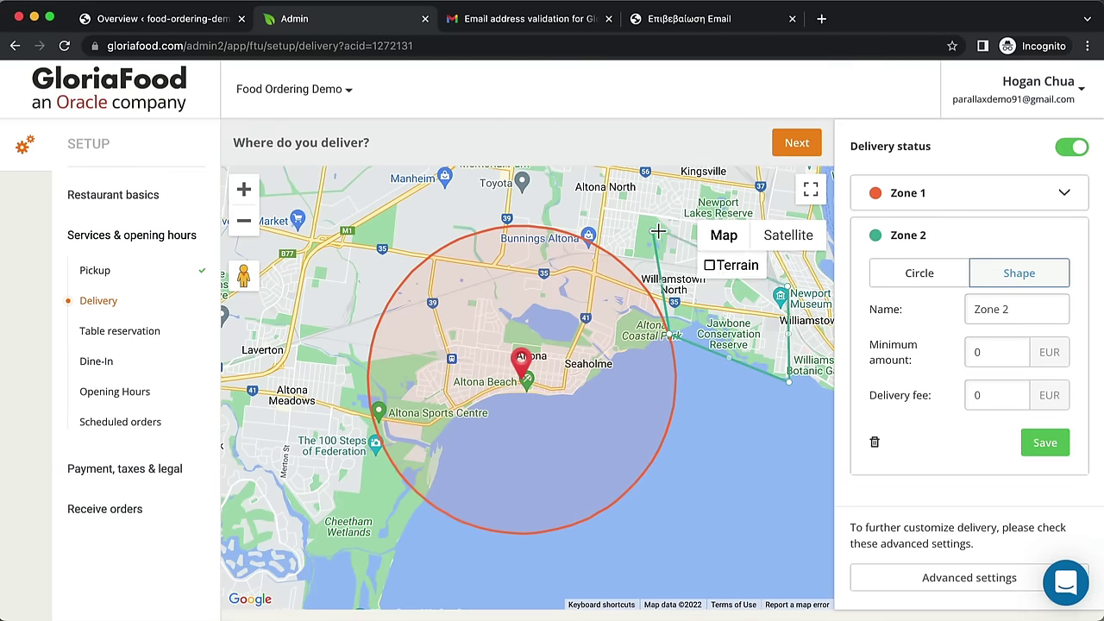
pyautogui.click(653, 232)
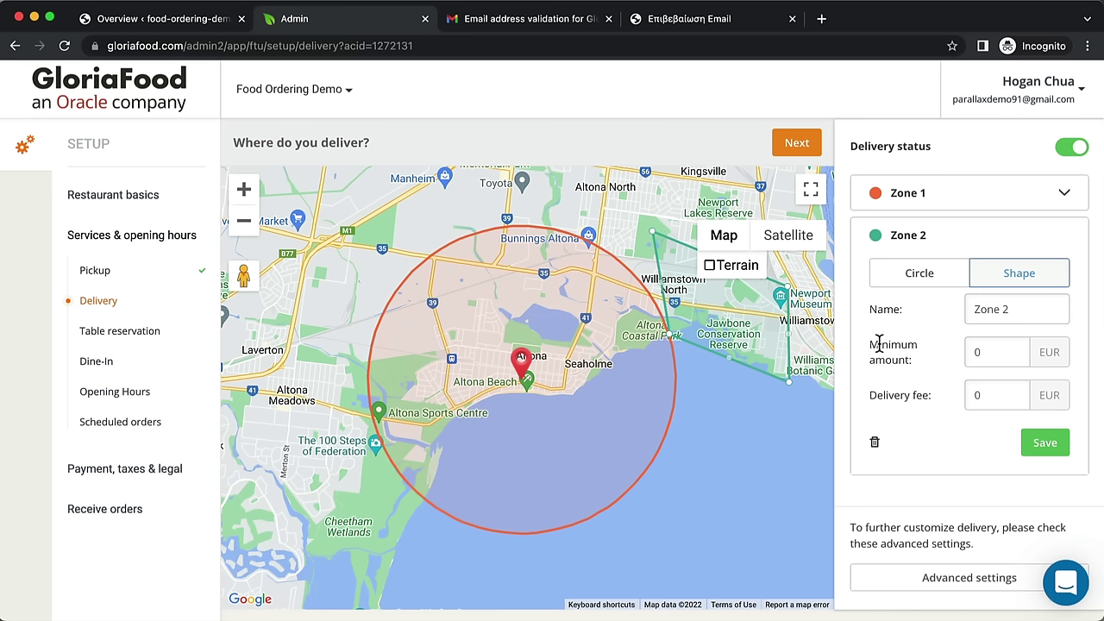
# Give Zone 2 a 35 EUR minimum order and 5 EUR delivery fee, save, and finish delivery
pyautogui.click(992, 351)
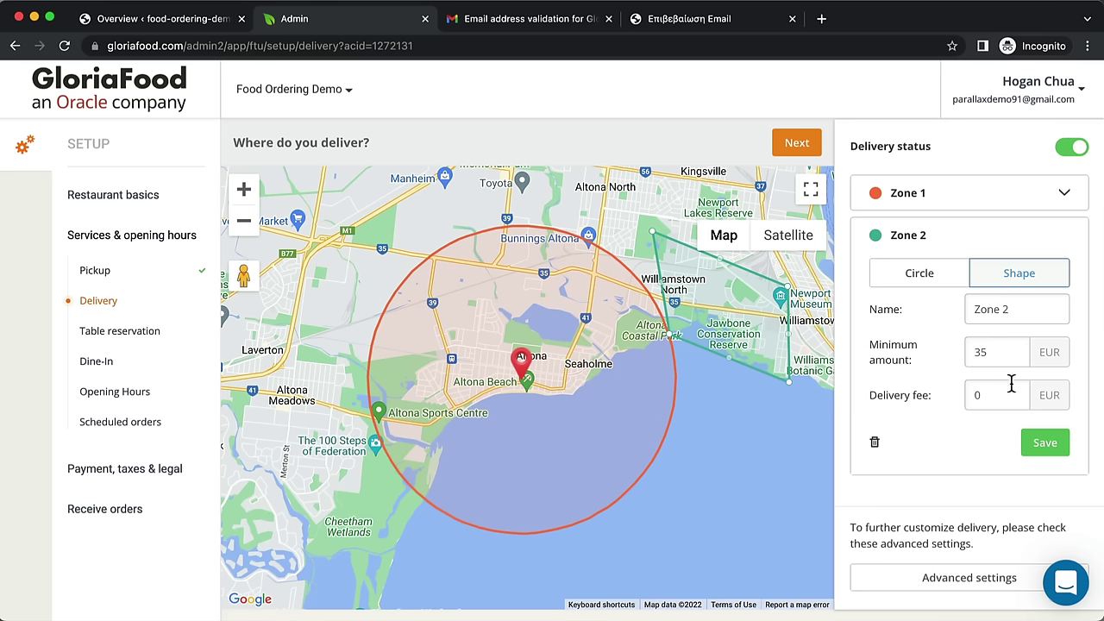
pyautogui.press('Tab')
pyautogui.write('5')
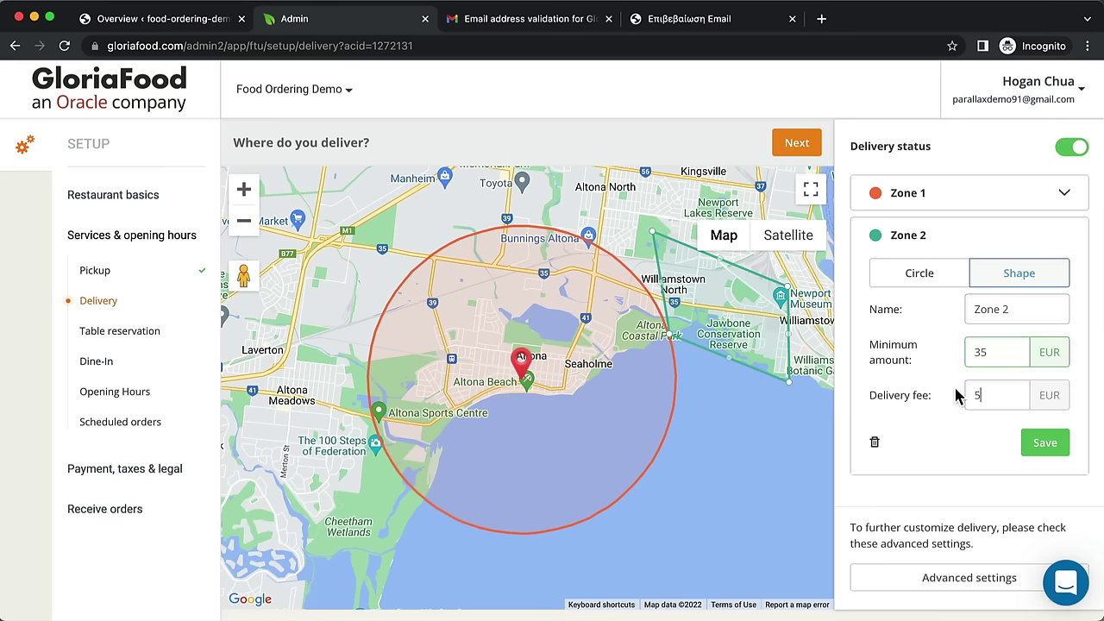
pyautogui.click(1054, 456)
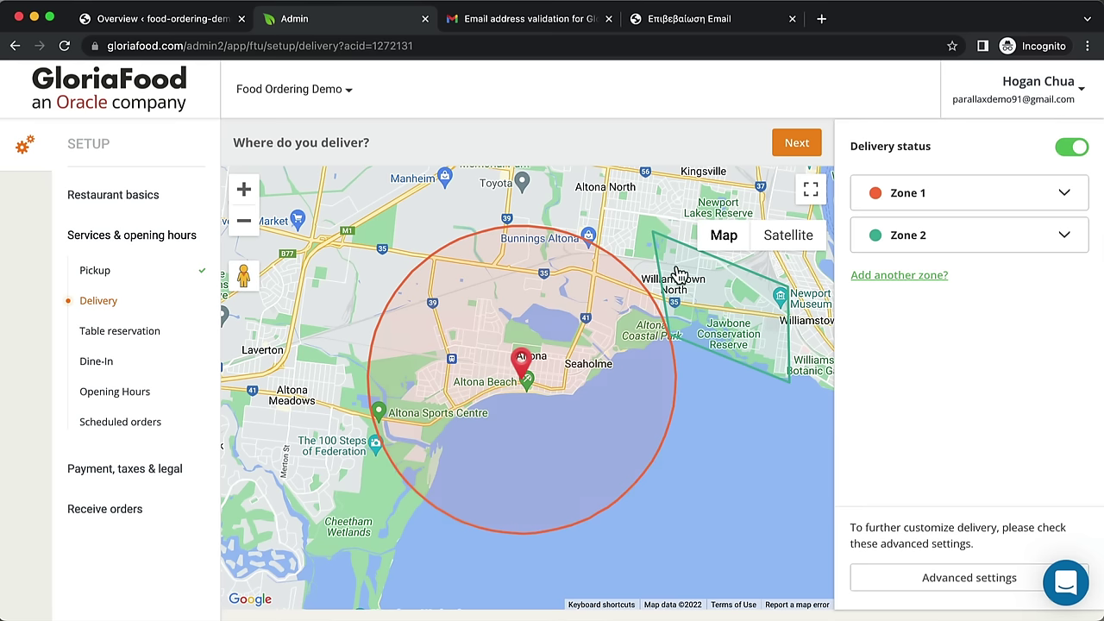
pyautogui.click(797, 149)
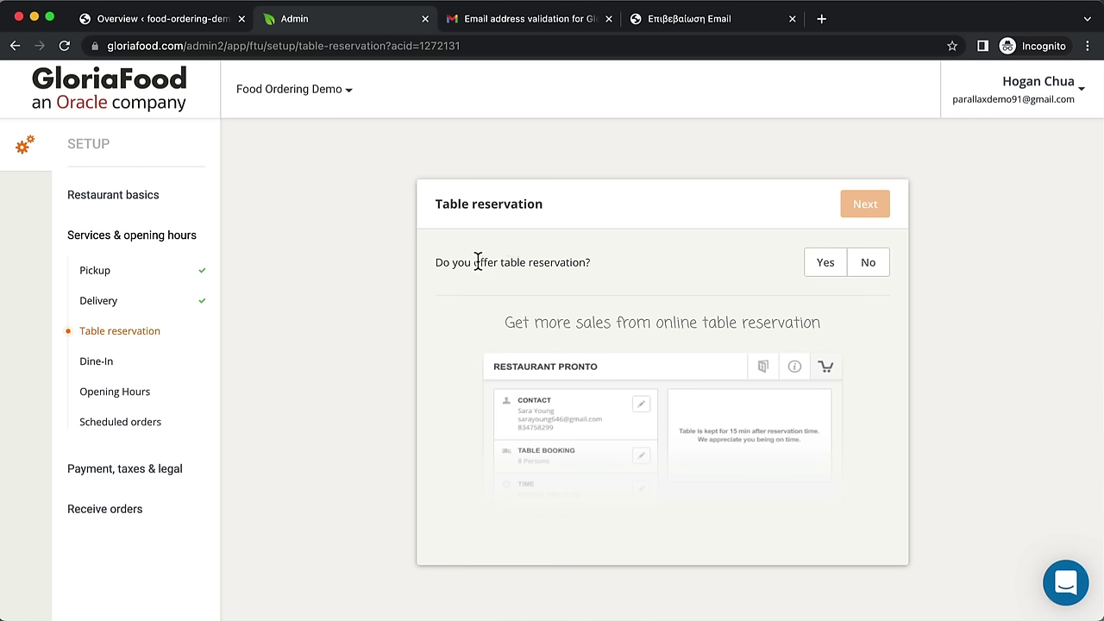
# Turn on table reservations and expand the reservation settings
pyautogui.moveTo(590, 262); pyautogui.dragTo(434, 263)
pyautogui.click(728, 265)
pyautogui.click(821, 263)
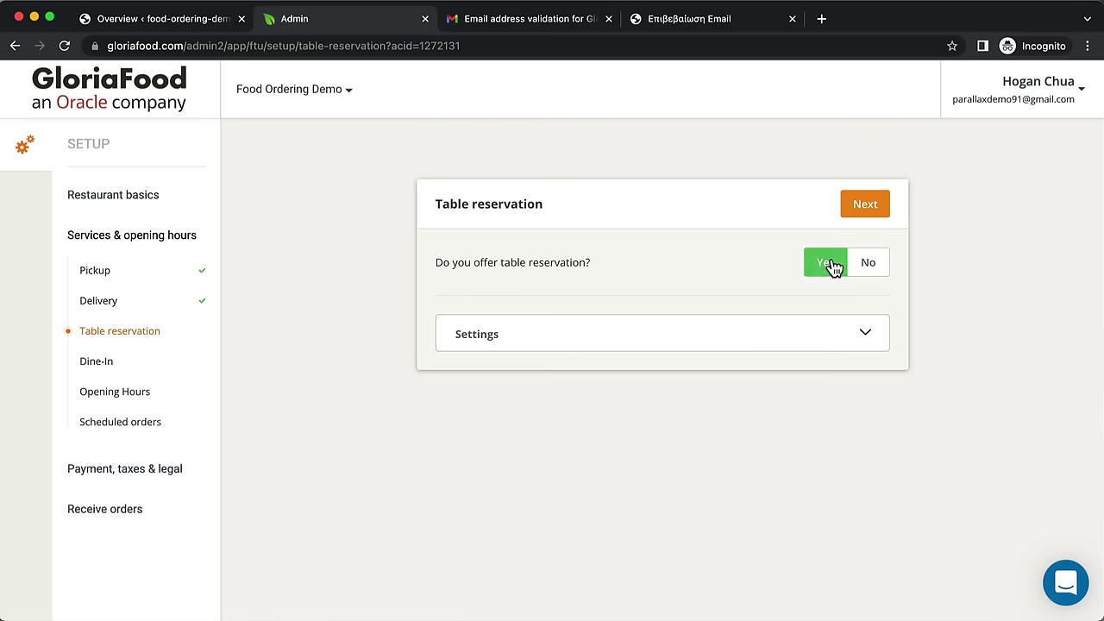
pyautogui.click(859, 338)
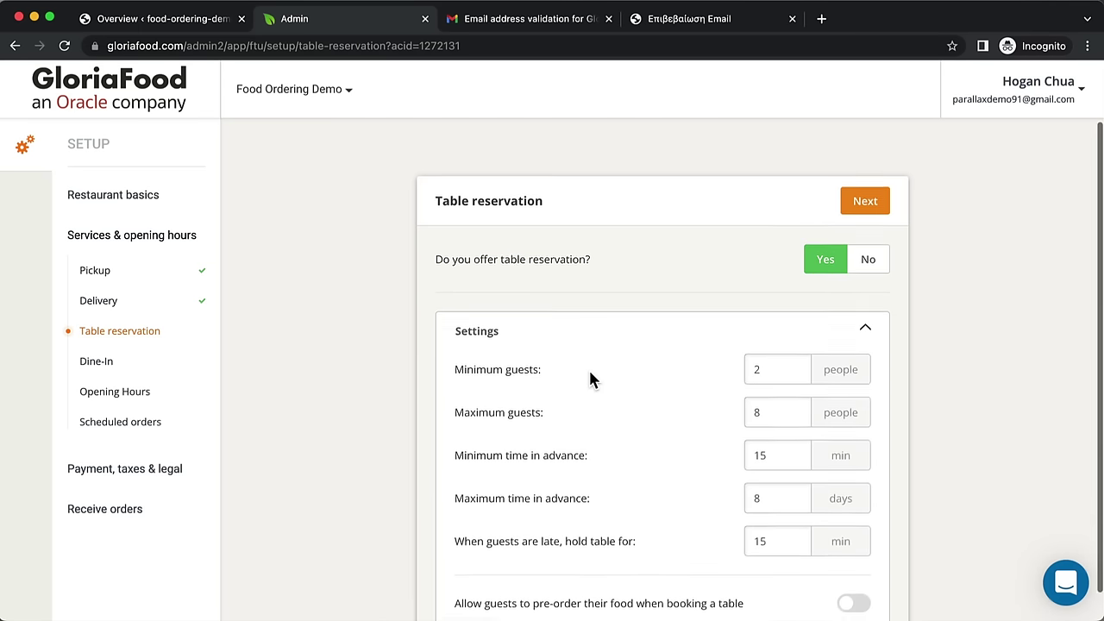
pyautogui.scroll(-1, 590, 372)
# Set maximum guests to 10 and maximum advance booking to 8 days, then save
pyautogui.click(772, 341)
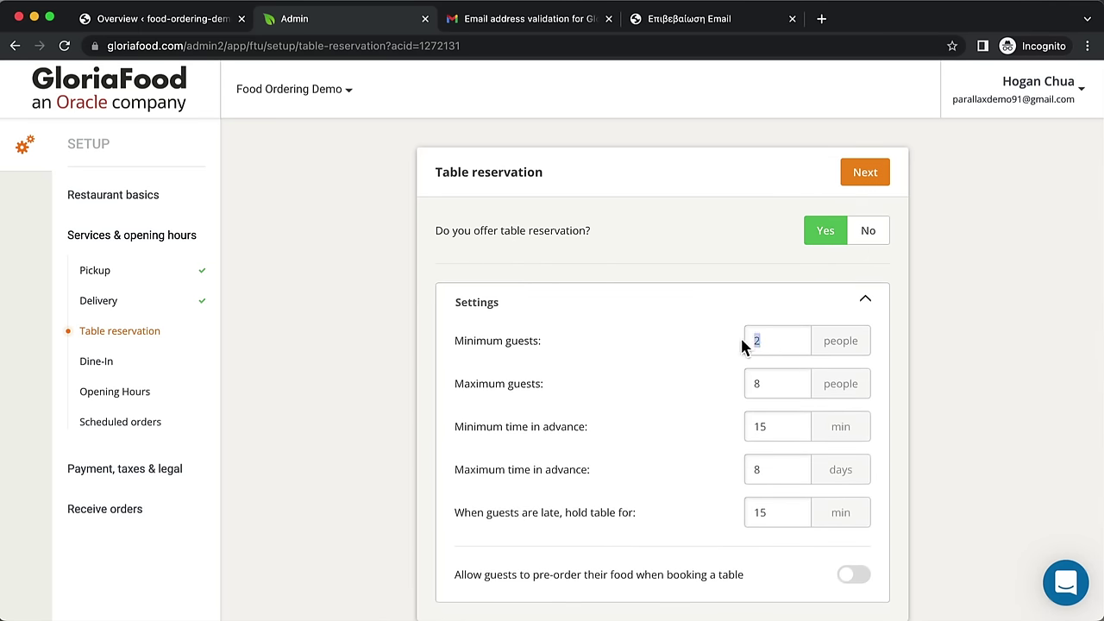
pyautogui.click(762, 383)
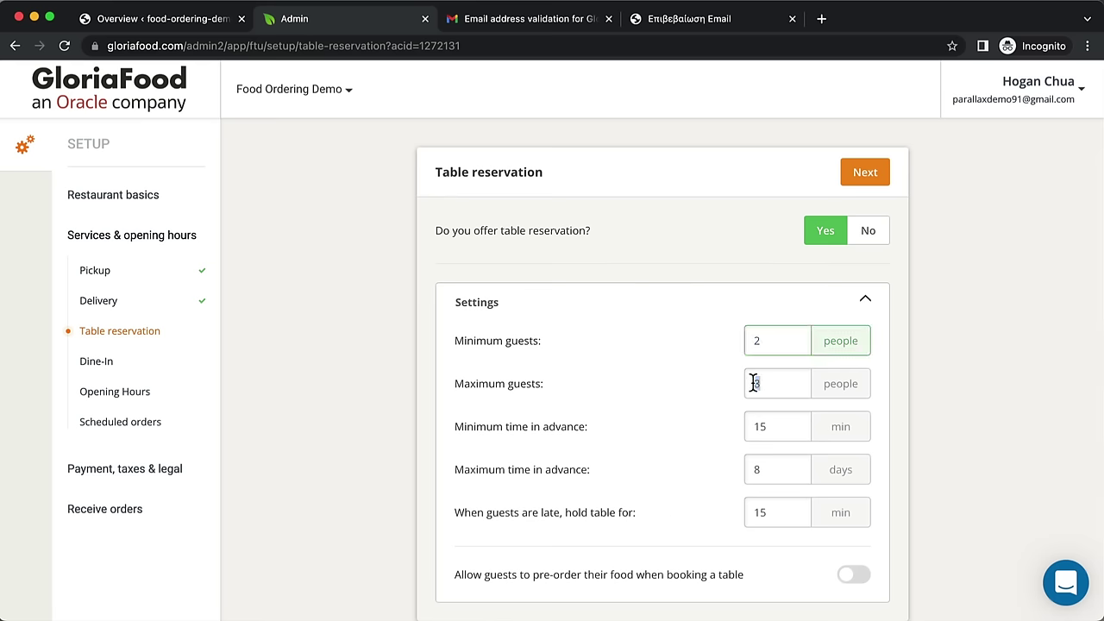
pyautogui.moveTo(751, 382); pyautogui.dragTo(787, 388)
pyautogui.write('10')
pyautogui.moveTo(766, 383); pyautogui.dragTo(740, 383)
pyautogui.click(780, 426)
pyautogui.moveTo(765, 426); pyautogui.dragTo(752, 426)
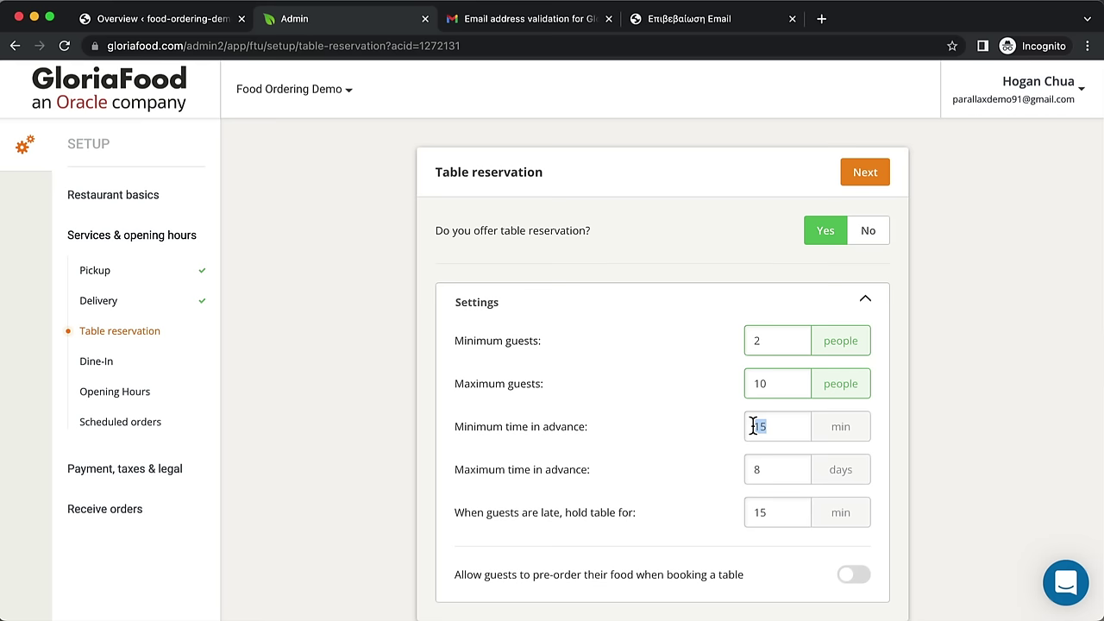
pyautogui.click(757, 469)
pyautogui.write('8')
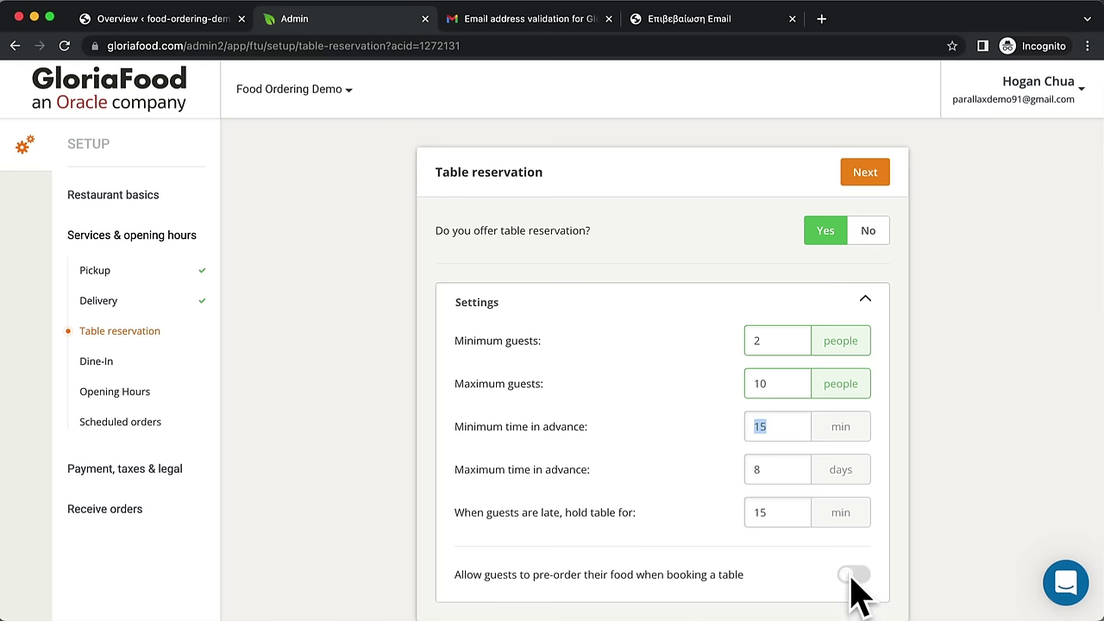
pyautogui.click(868, 179)
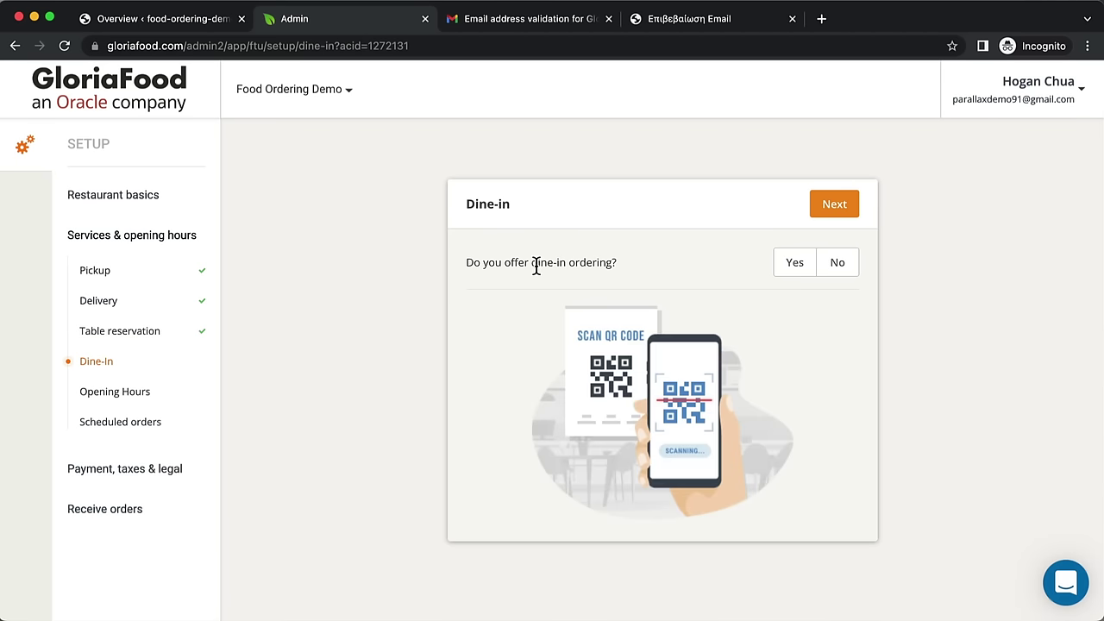
# Answer Yes to offering dine-in ordering
pyautogui.click(797, 268)
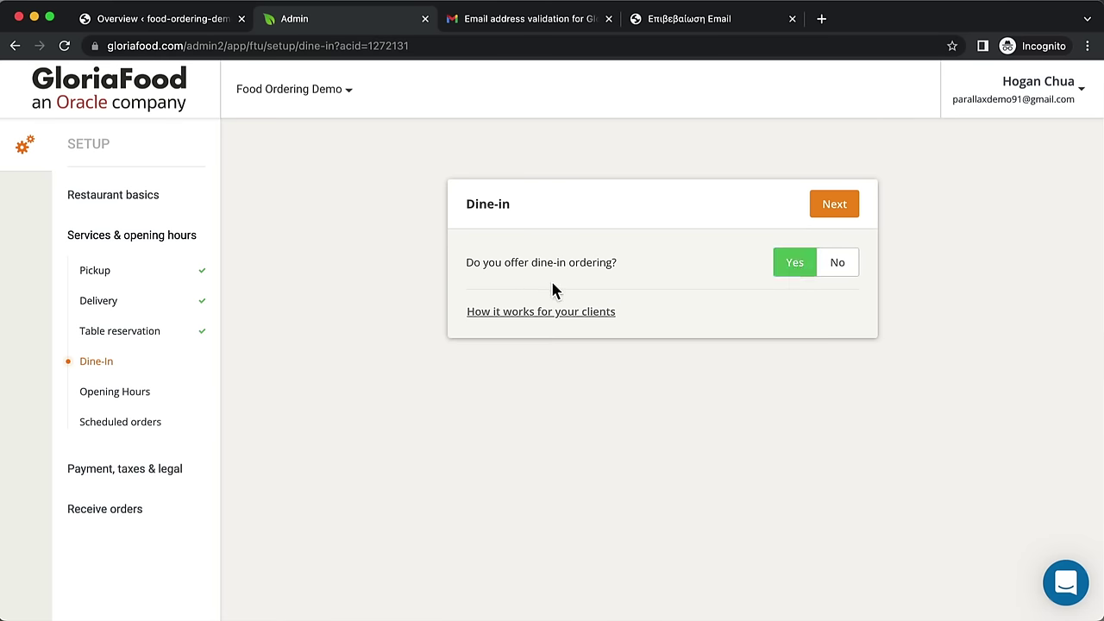
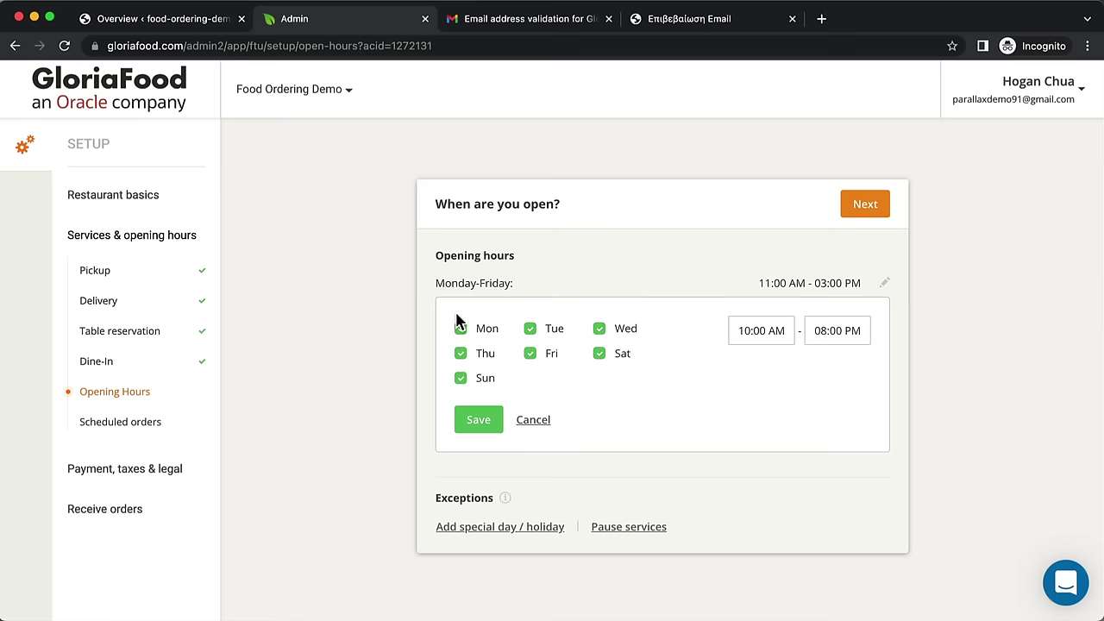
# Save Monday–Friday opening hours of 05:00 PM to 10:00 PM
pyautogui.click(463, 380)
pyautogui.click(597, 359)
pyautogui.click(745, 331)
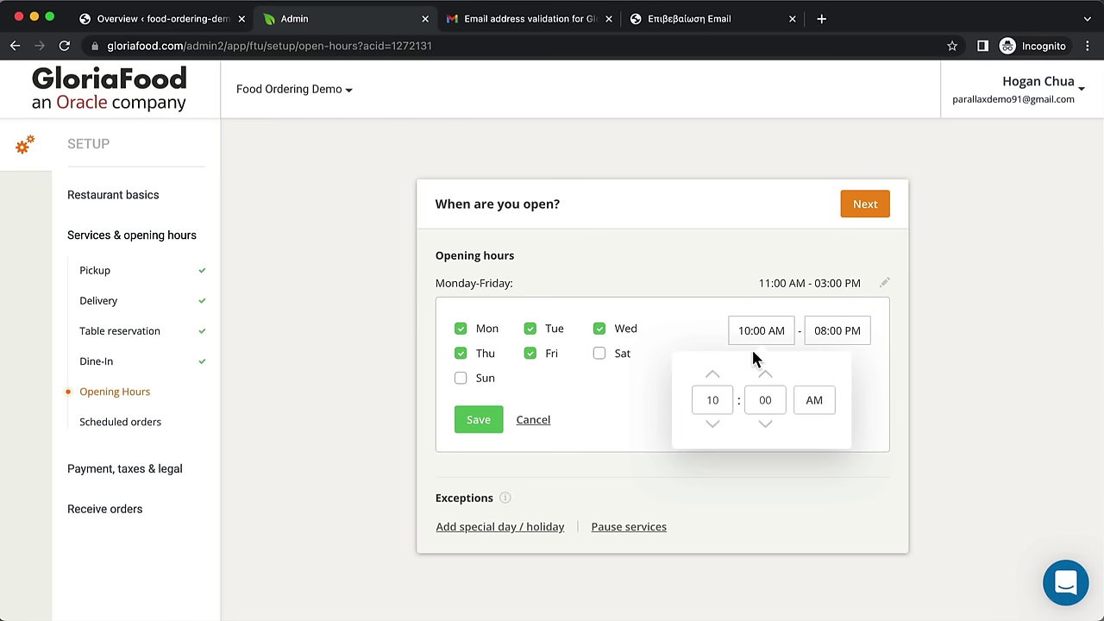
pyautogui.click(713, 376)
pyautogui.click(713, 376)
pyautogui.click(713, 376)
pyautogui.click(713, 376)
pyautogui.click(713, 376)
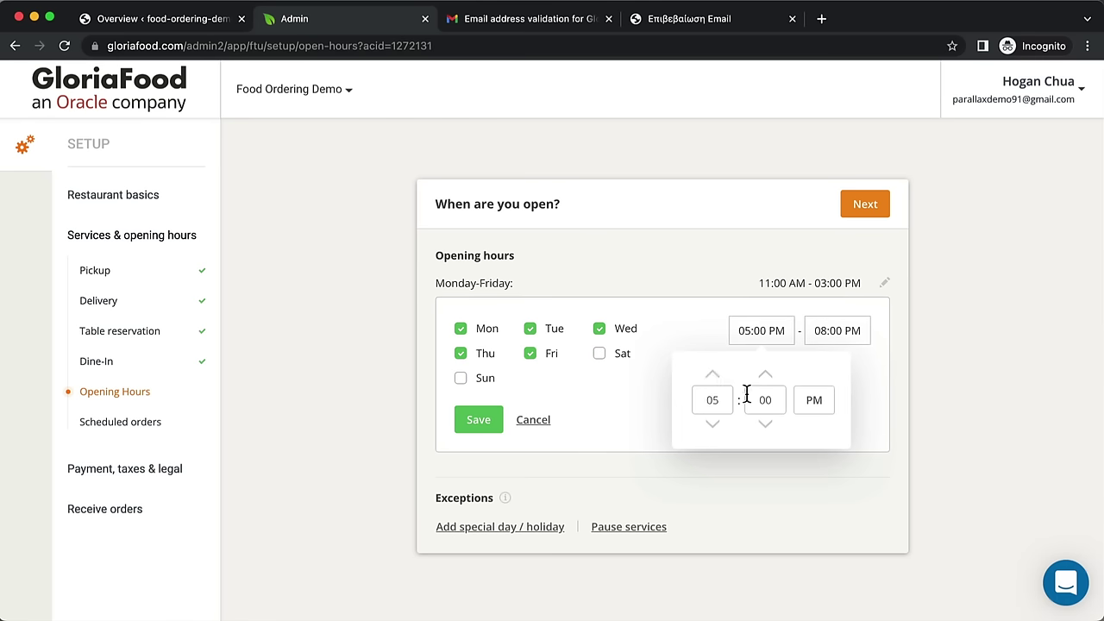
pyautogui.click(819, 333)
pyautogui.click(791, 380)
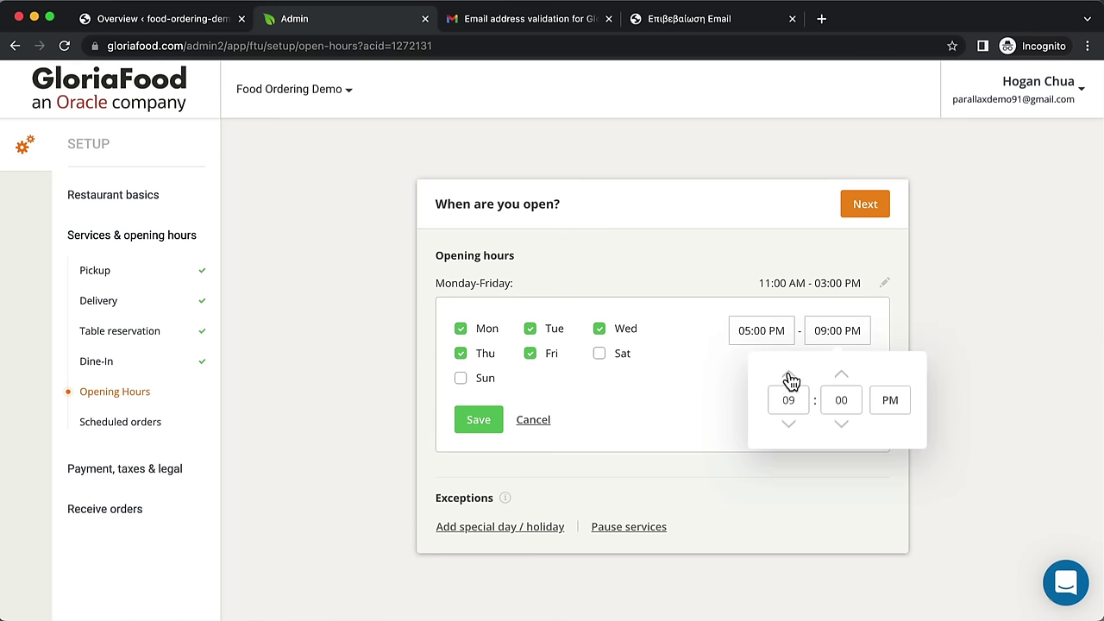
pyautogui.click(791, 380)
pyautogui.click(477, 420)
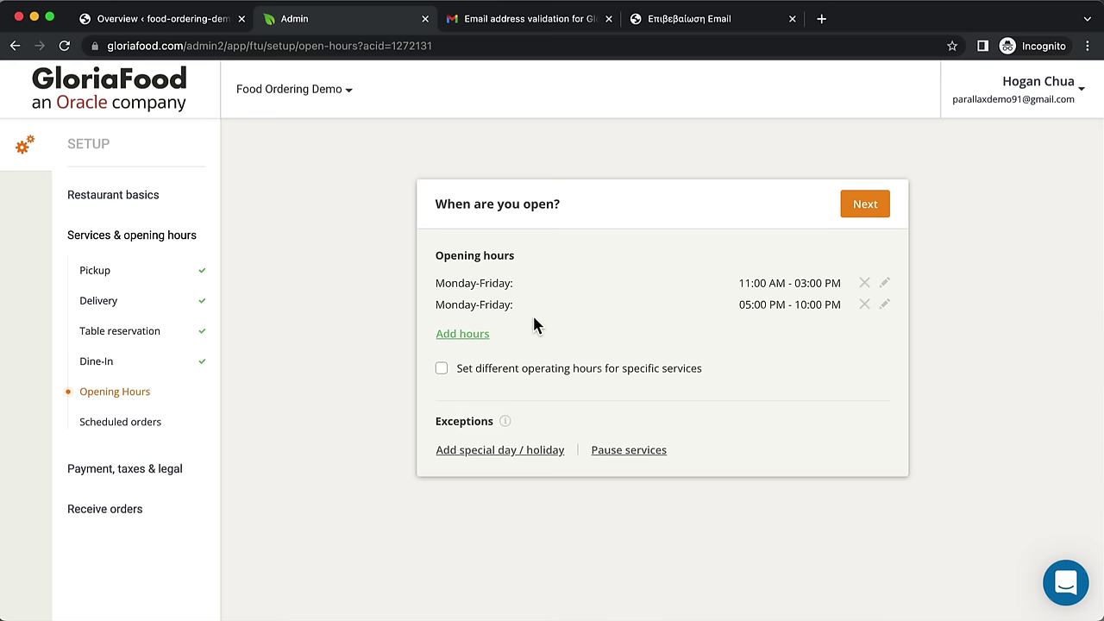
# Add and save Saturday-only opening hours of 11:00 AM to 10:00 PM
pyautogui.click(465, 334)
pyautogui.click(461, 350)
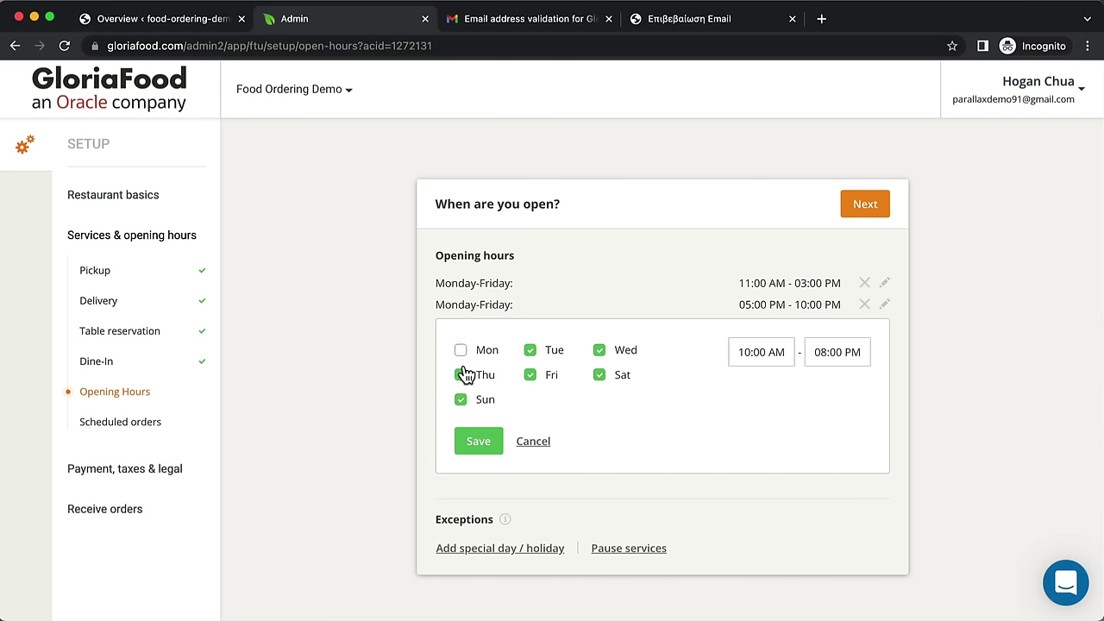
pyautogui.click(461, 375)
pyautogui.click(531, 353)
pyautogui.click(530, 376)
pyautogui.click(598, 352)
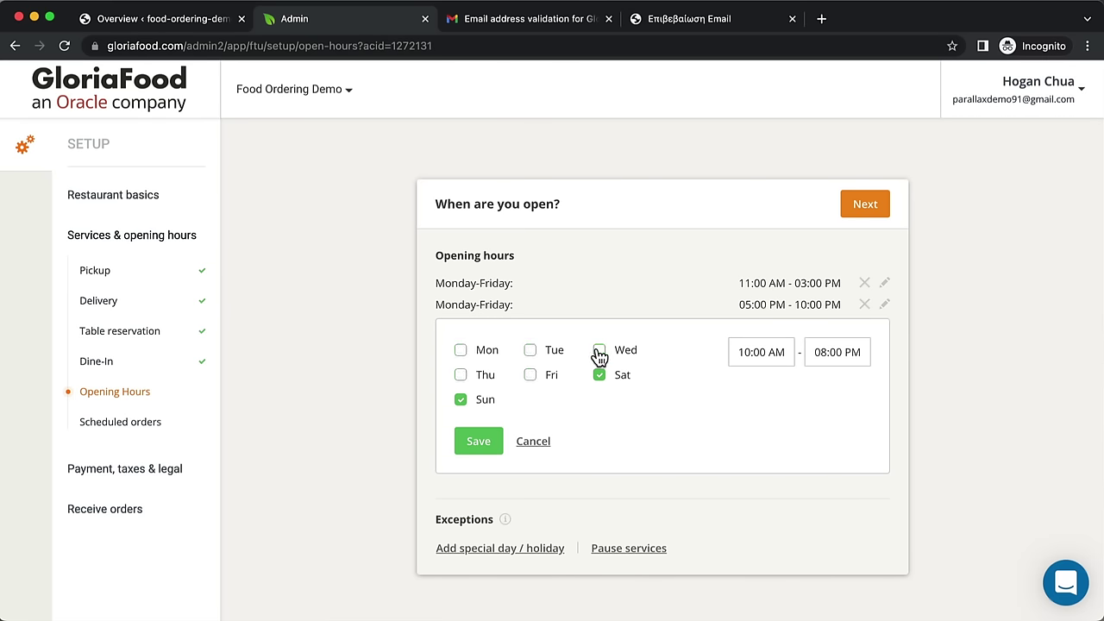
pyautogui.click(460, 401)
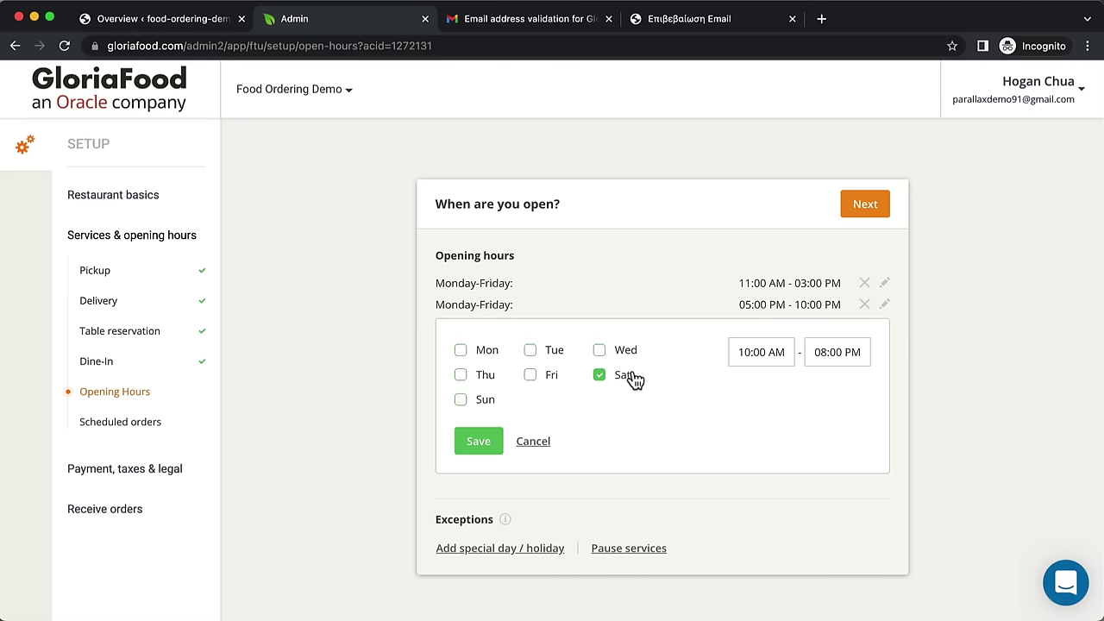
pyautogui.click(842, 352)
pyautogui.click(788, 396)
pyautogui.click(789, 396)
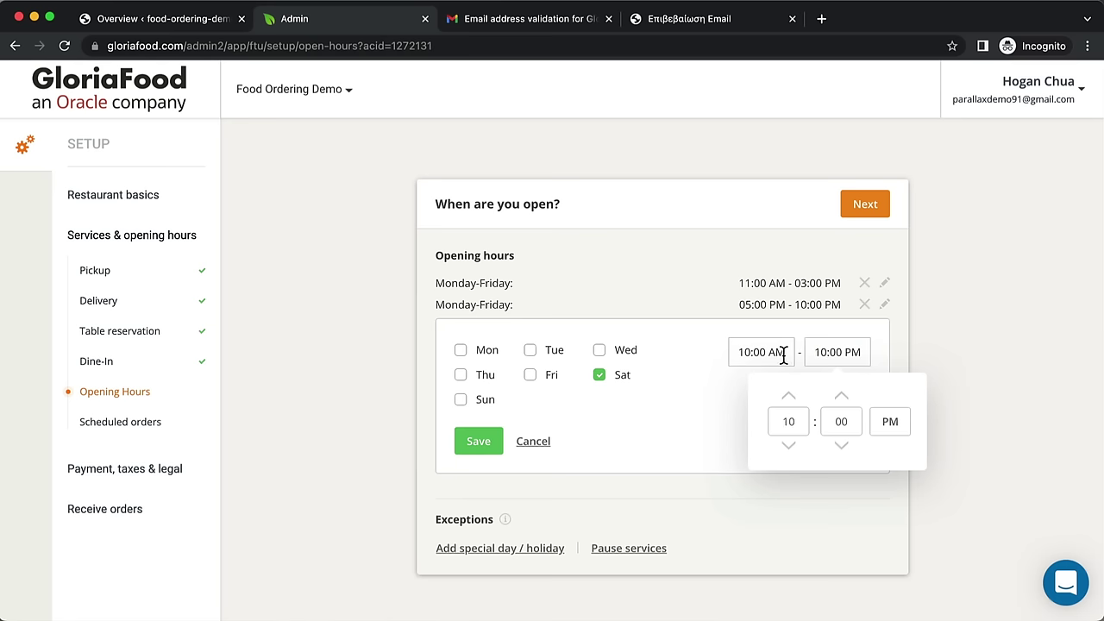
pyautogui.click(783, 354)
pyautogui.click(712, 396)
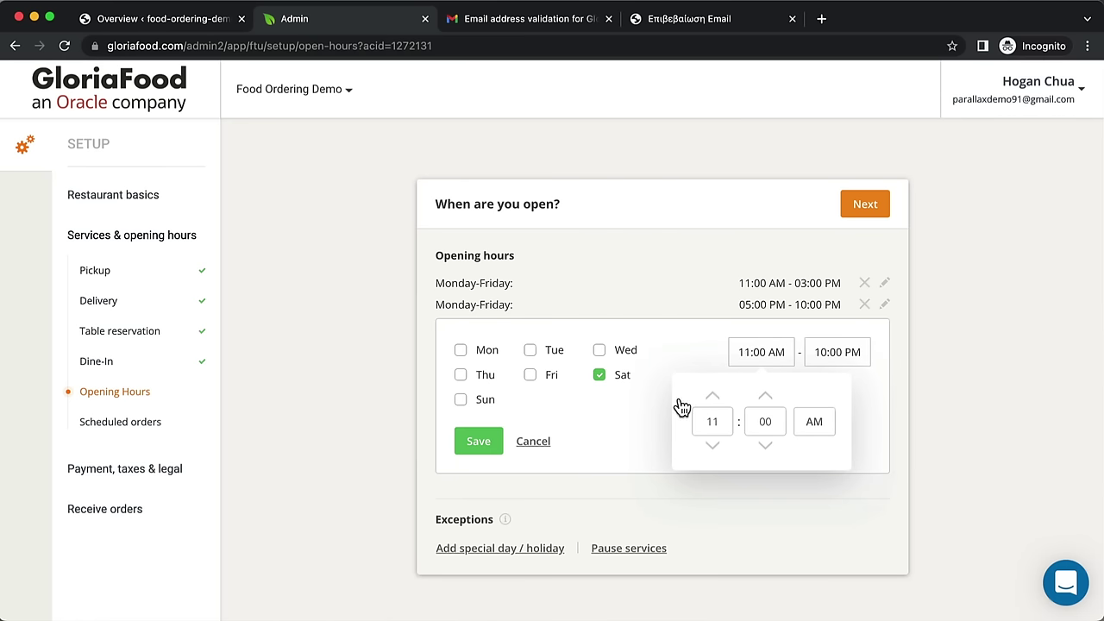
pyautogui.click(479, 442)
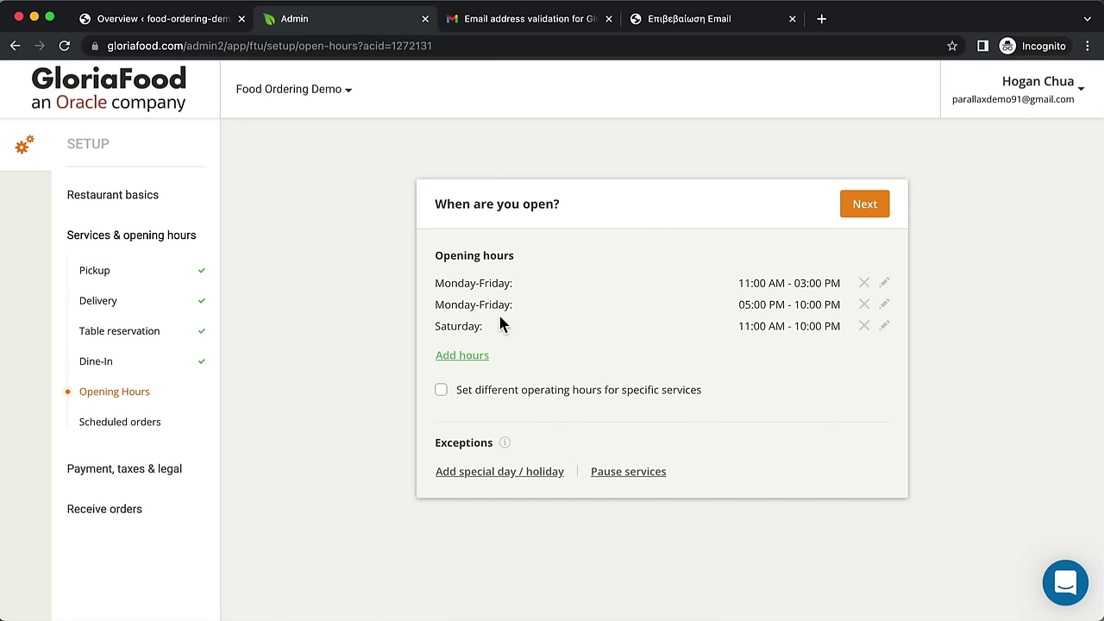
# Check the special day form's Affected services, close it unsaved, and continue to Scheduled orders
pyautogui.click(509, 474)
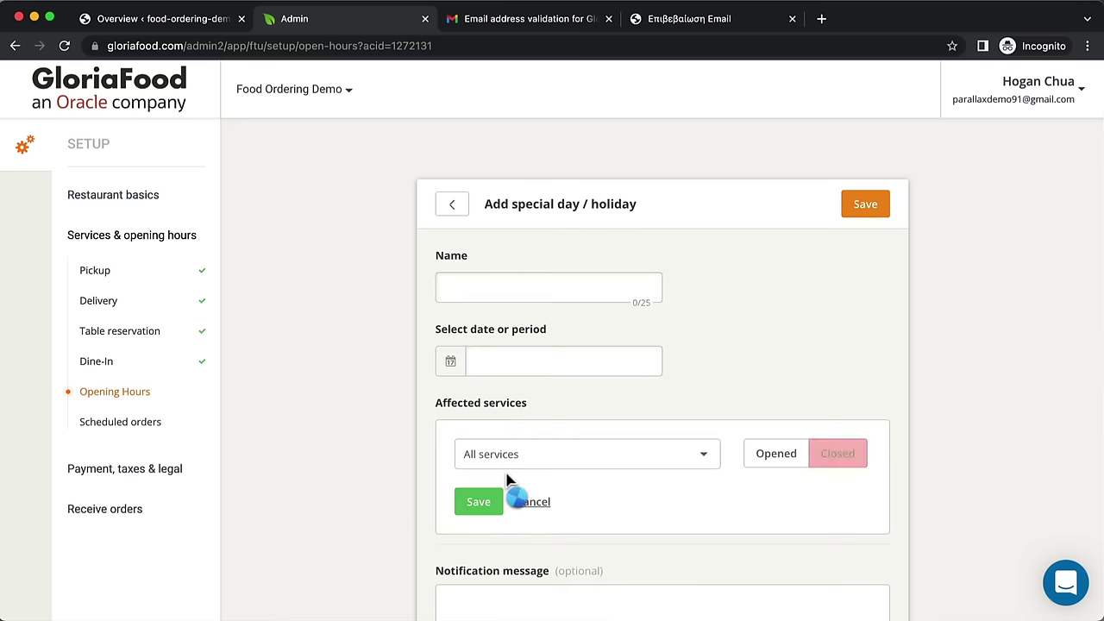
pyautogui.scroll(-1, 515, 320)
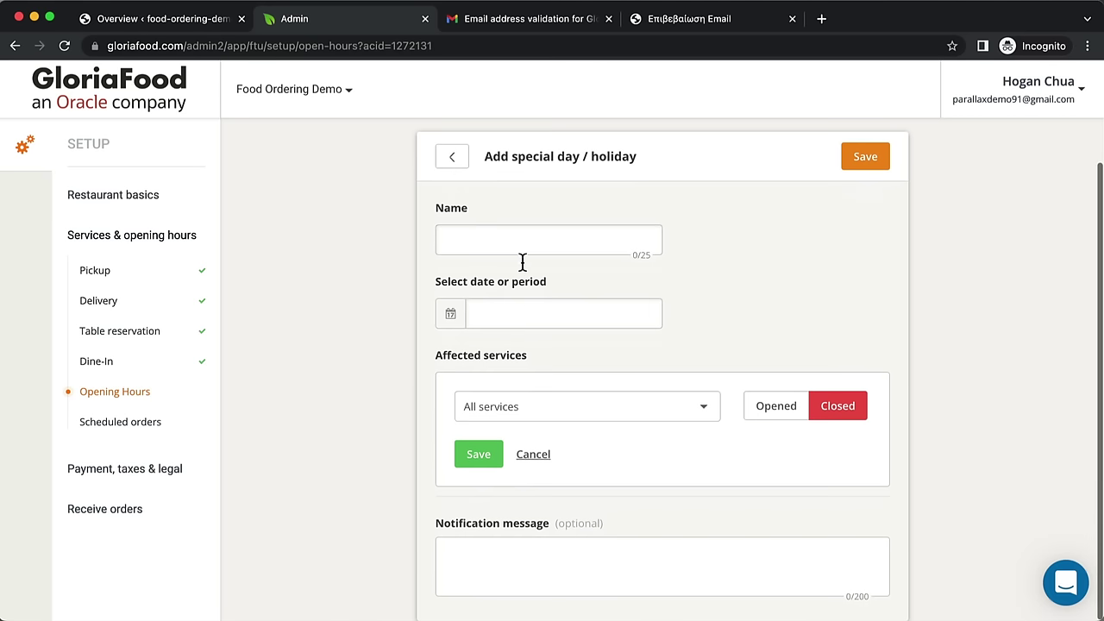
pyautogui.click(646, 403)
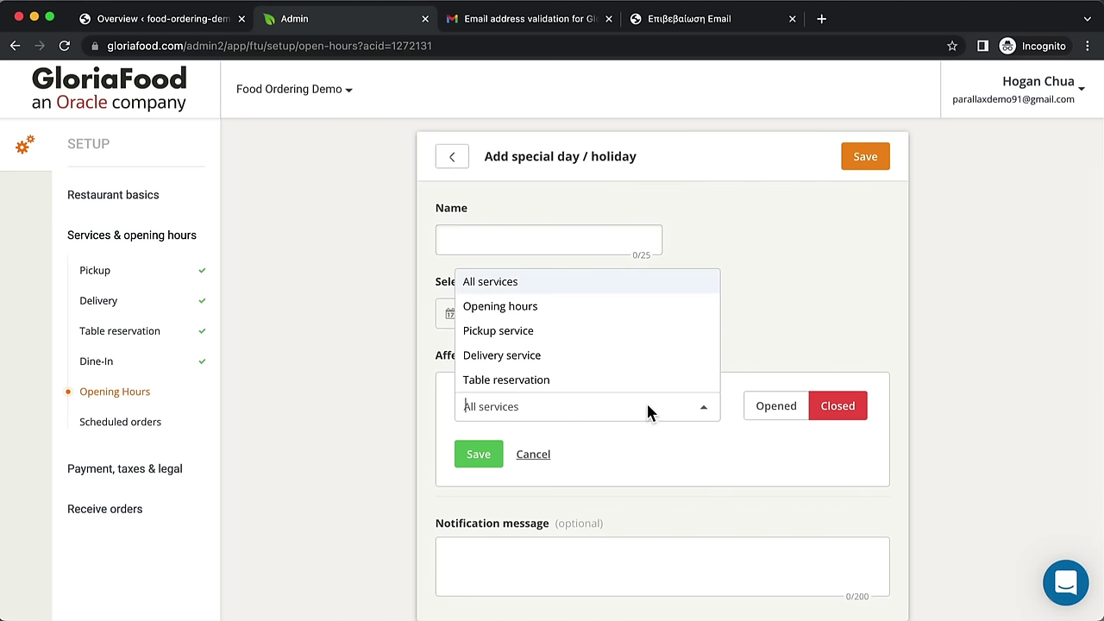
pyautogui.click(533, 453)
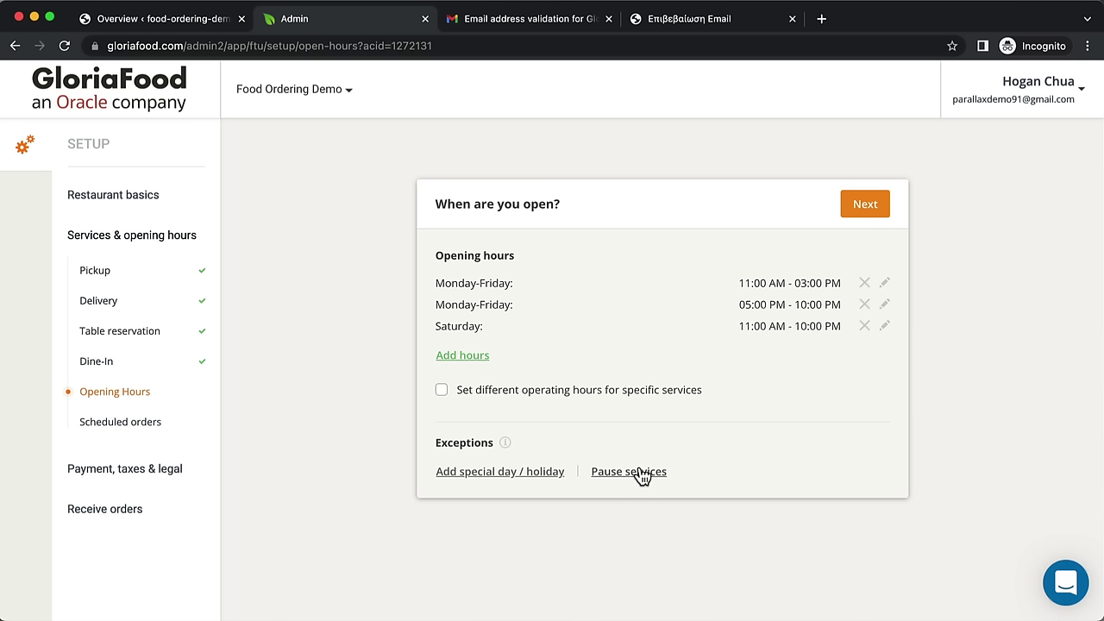
pyautogui.click(865, 206)
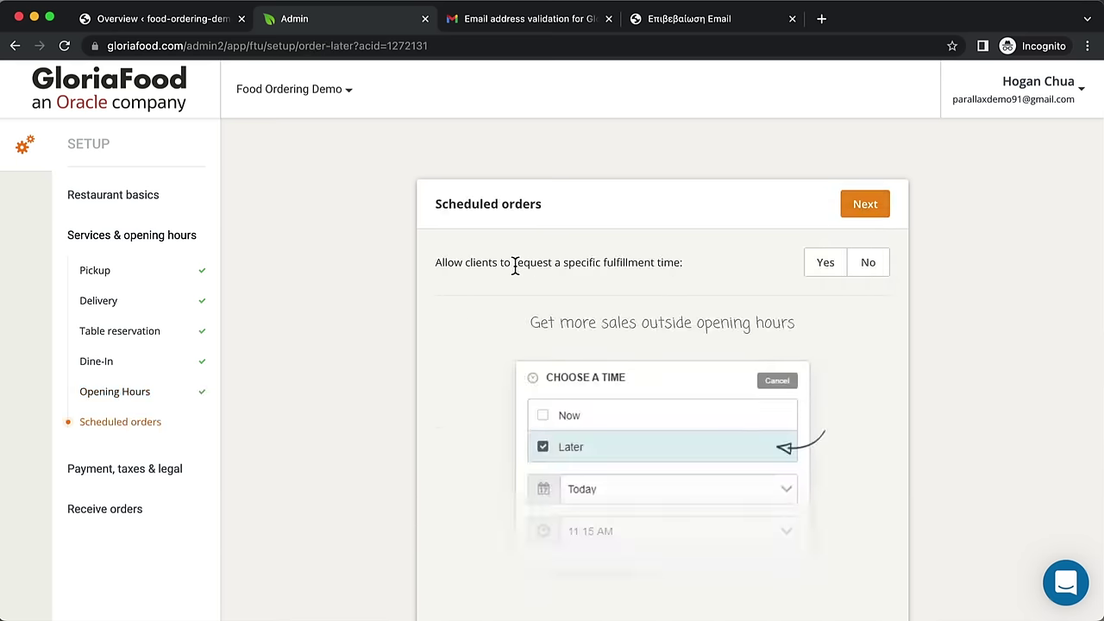
# Turn on specific fulfillment times and review pickup (1 hour) and delivery (90 minutes) settings
pyautogui.moveTo(435, 207); pyautogui.dragTo(543, 203)
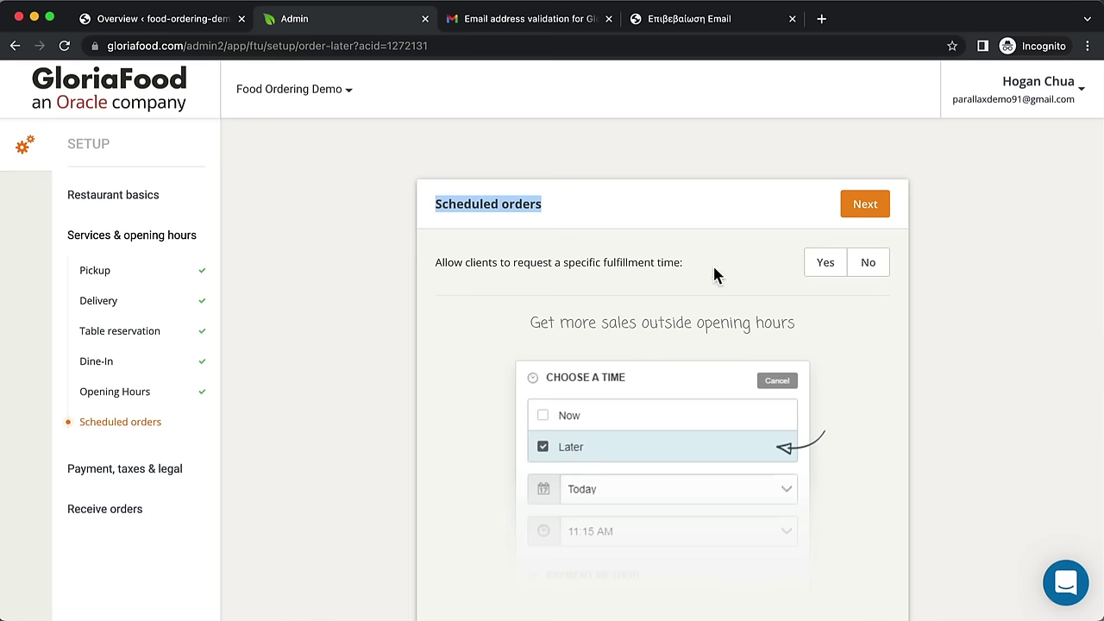
pyautogui.click(821, 266)
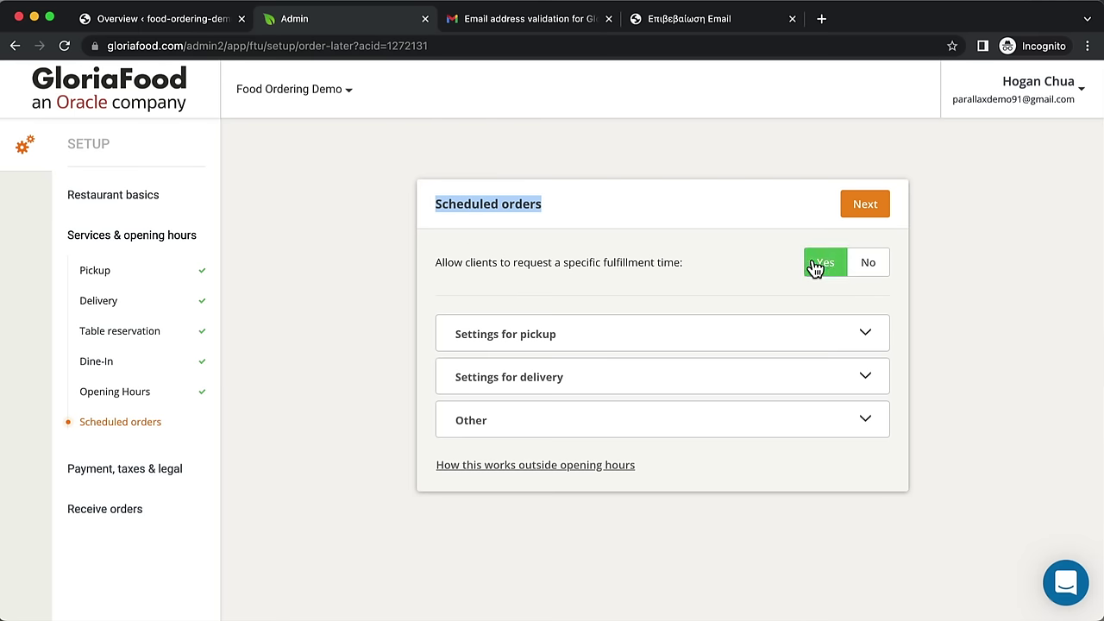
pyautogui.click(871, 335)
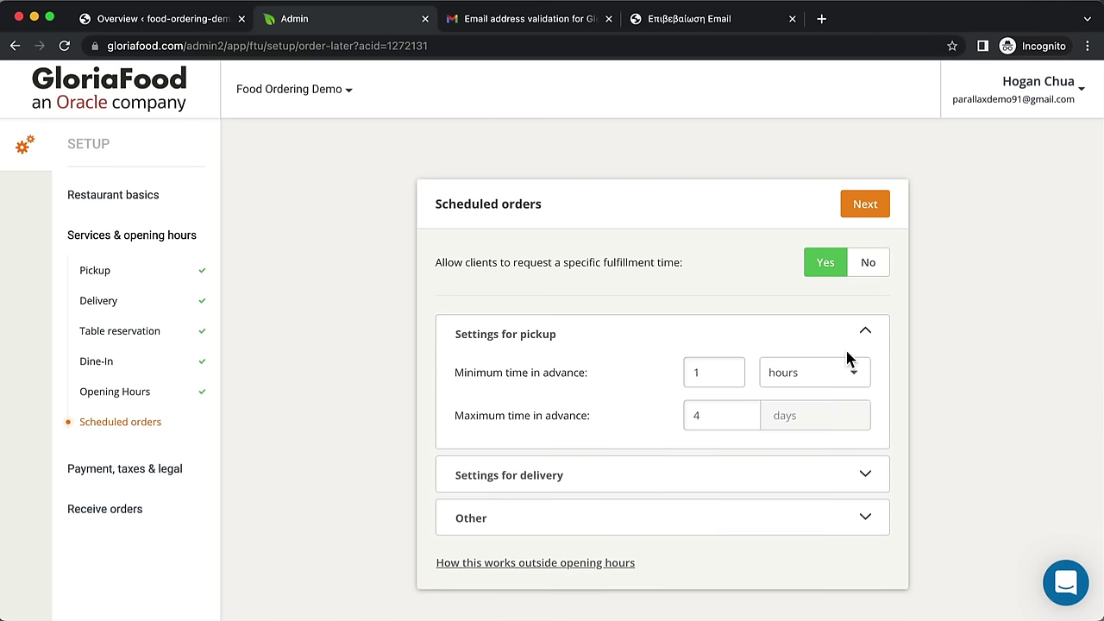
pyautogui.click(860, 481)
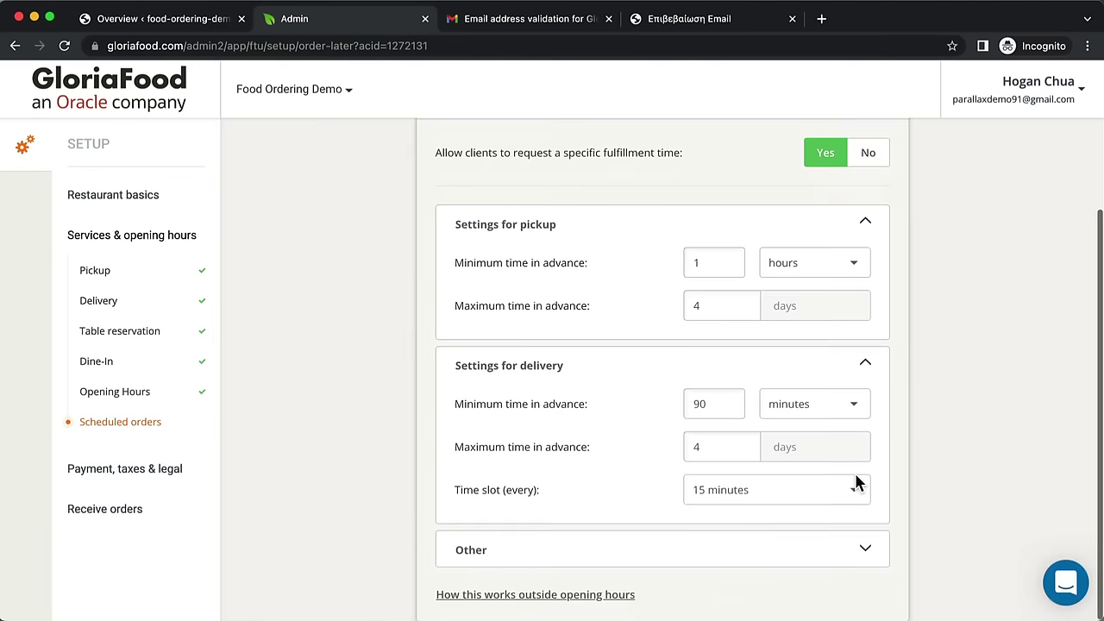
# Set menu prices to already include taxes, rename the tax to GST, and continue
pyautogui.click(868, 209)
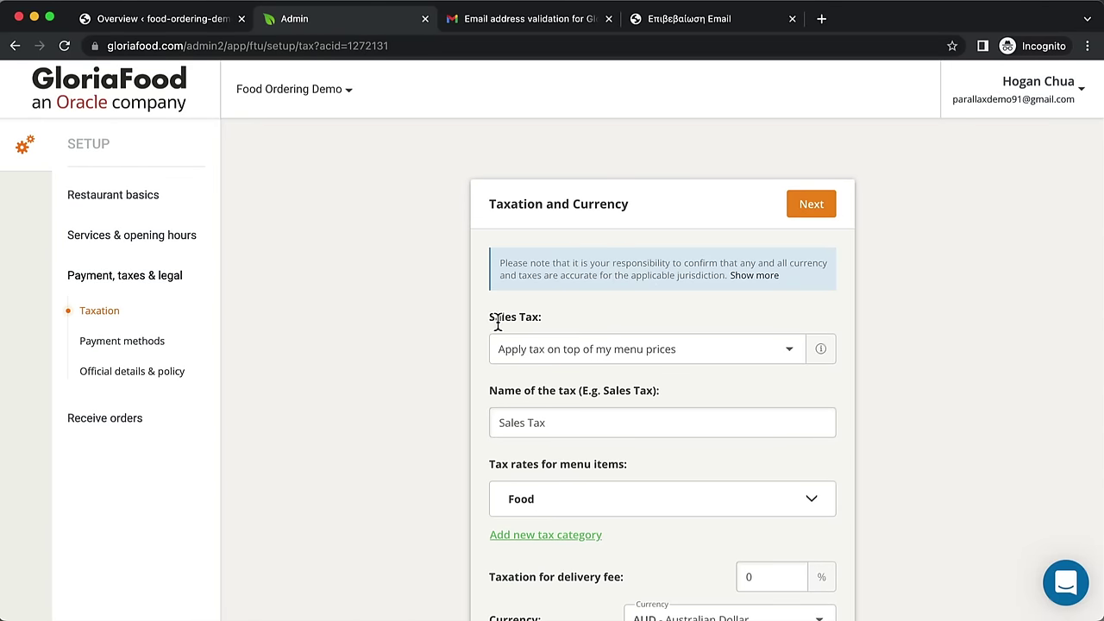
pyautogui.click(541, 348)
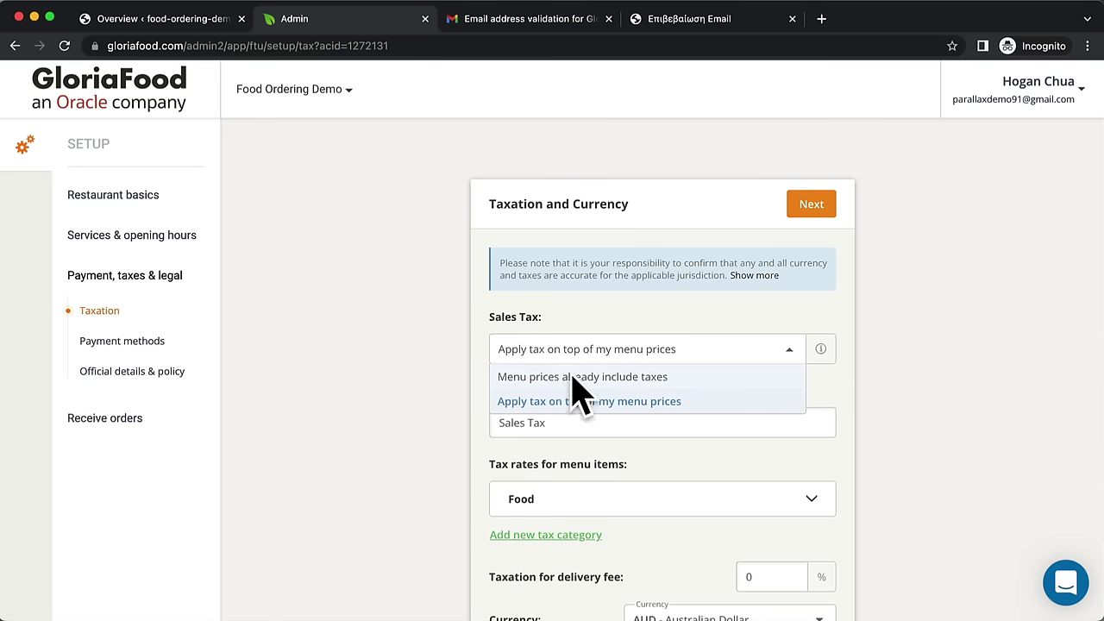
pyautogui.click(562, 380)
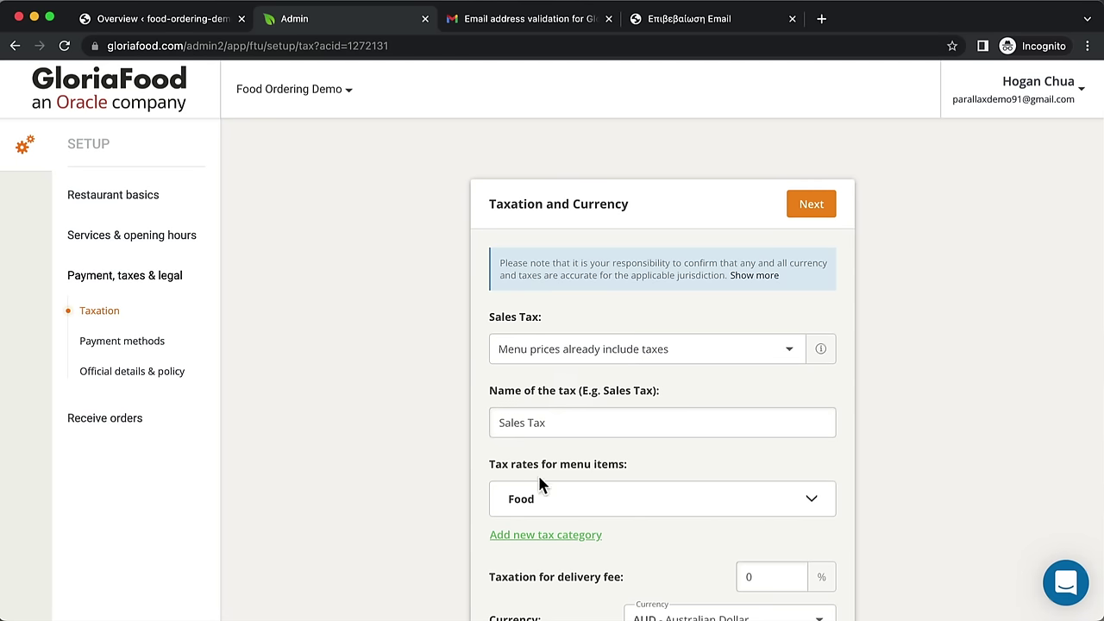
pyautogui.moveTo(575, 423); pyautogui.dragTo(502, 423)
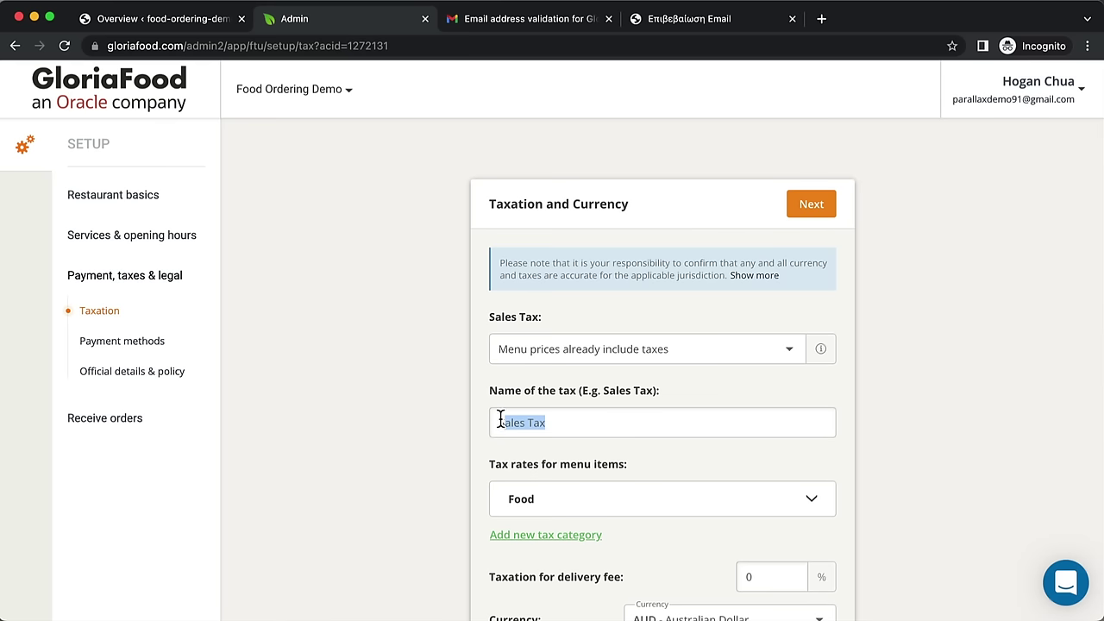
pyautogui.write('GST')
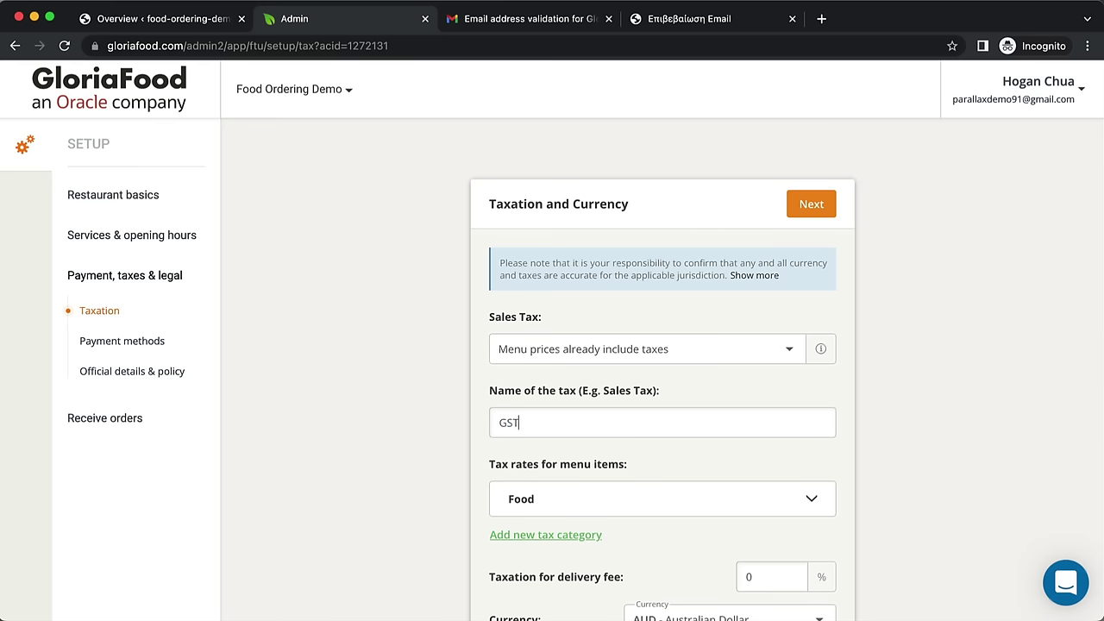
pyautogui.scroll(-1, 533, 429)
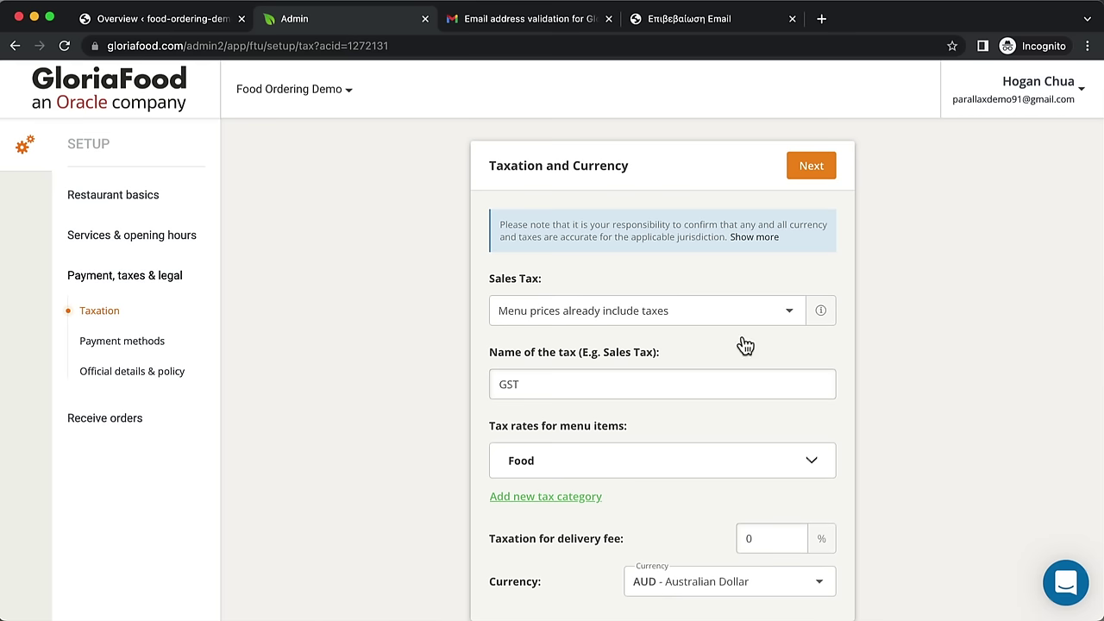
pyautogui.click(811, 166)
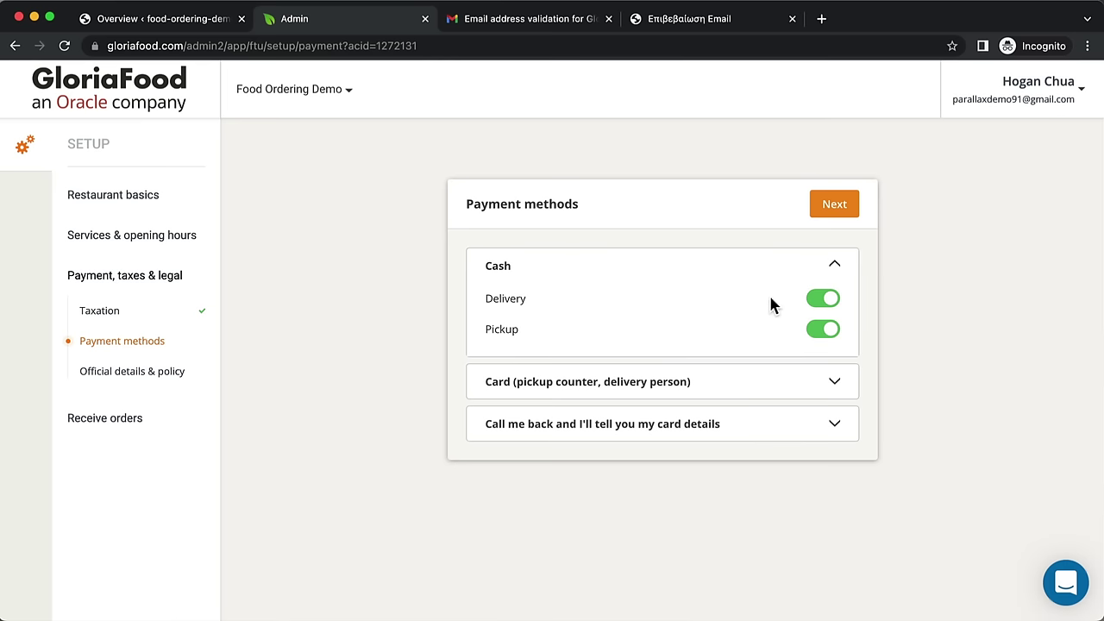
# Check the Card payment options, leave them off, and continue to official details
pyautogui.click(791, 385)
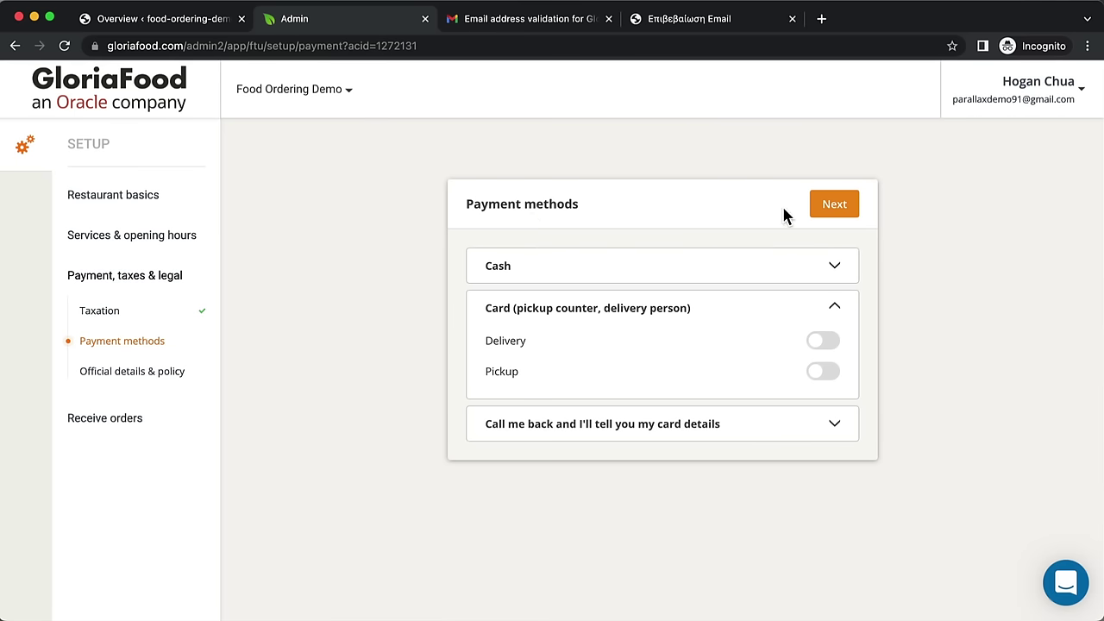
pyautogui.click(850, 214)
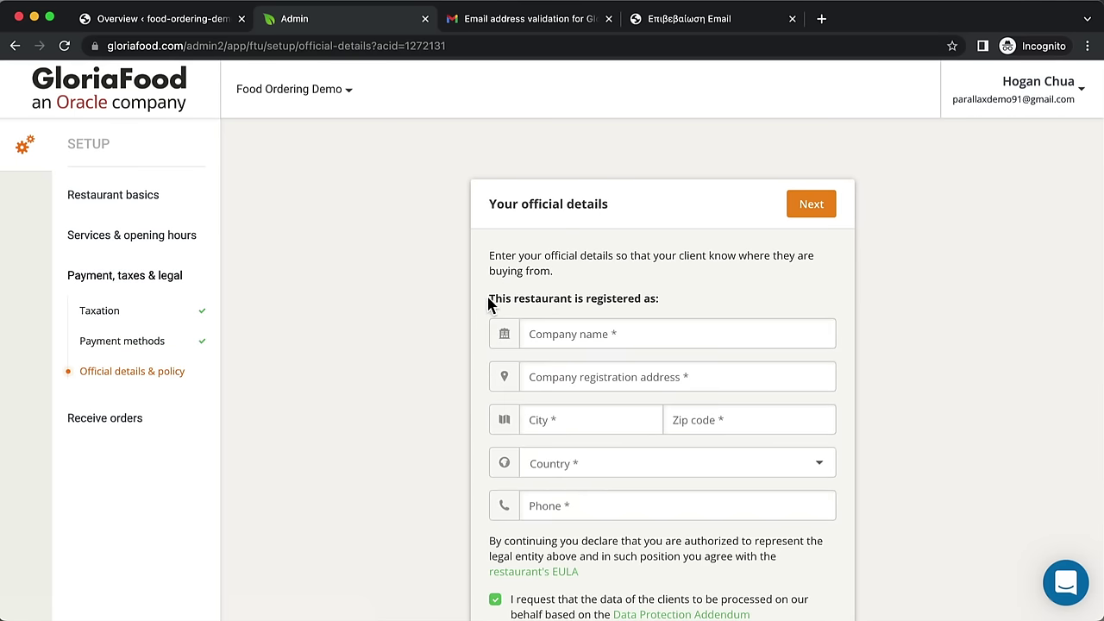
# Enter Food Demo Restaurant as the official company name and continue to terms and conditions
pyautogui.moveTo(489, 304); pyautogui.dragTo(672, 307)
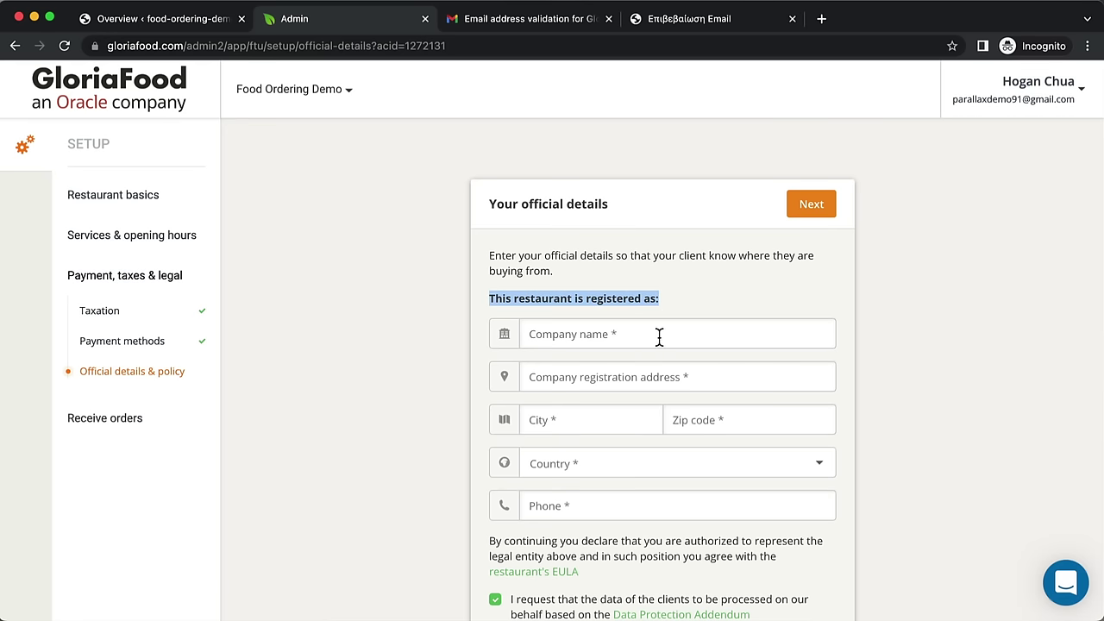
pyautogui.scroll(-2, 656, 332)
pyautogui.click(656, 270)
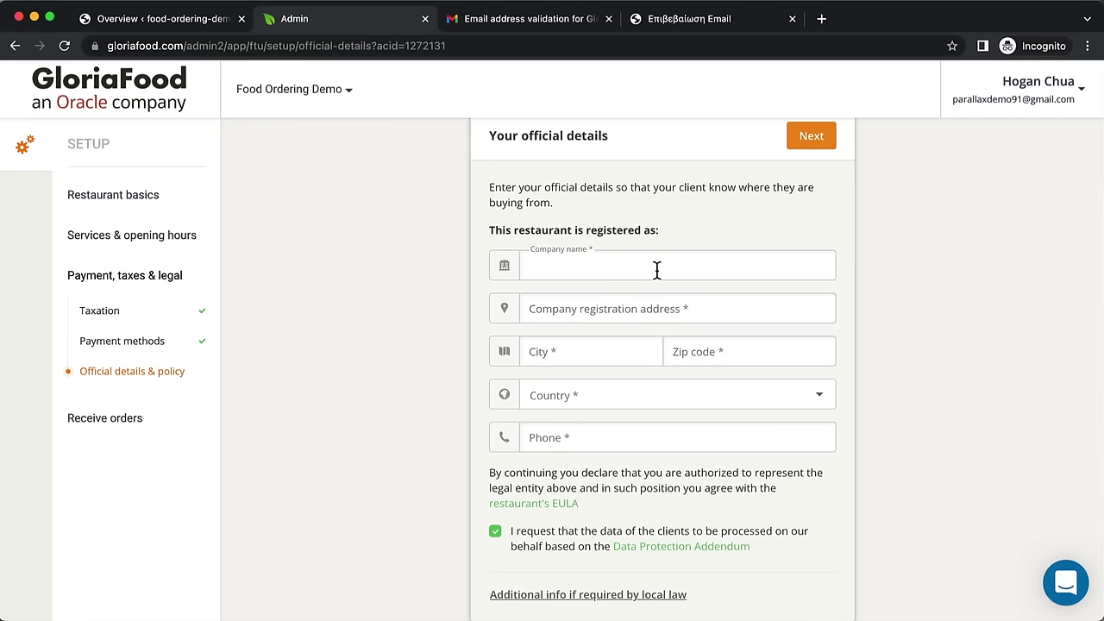
pyautogui.write('Food Demo Restaurant')
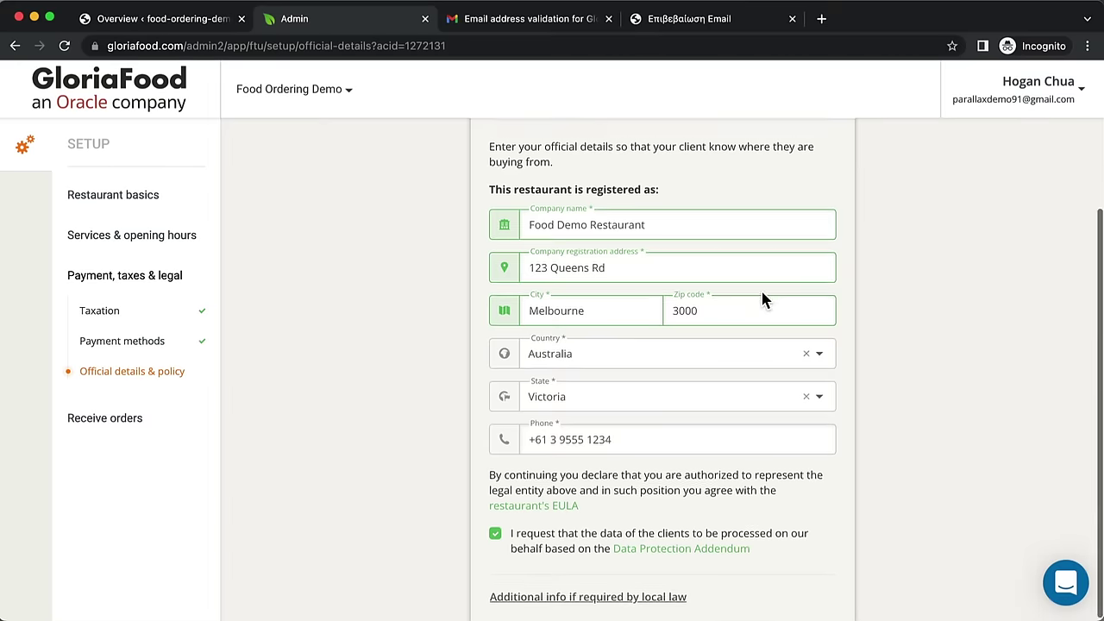
pyautogui.scroll(3, 760, 288)
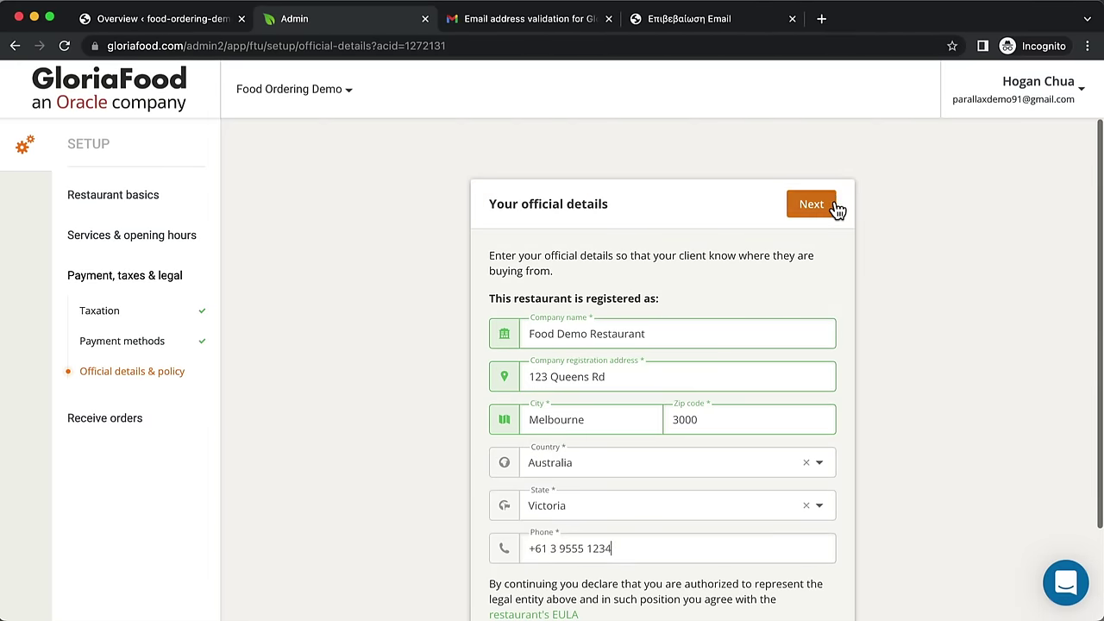
pyautogui.click(811, 205)
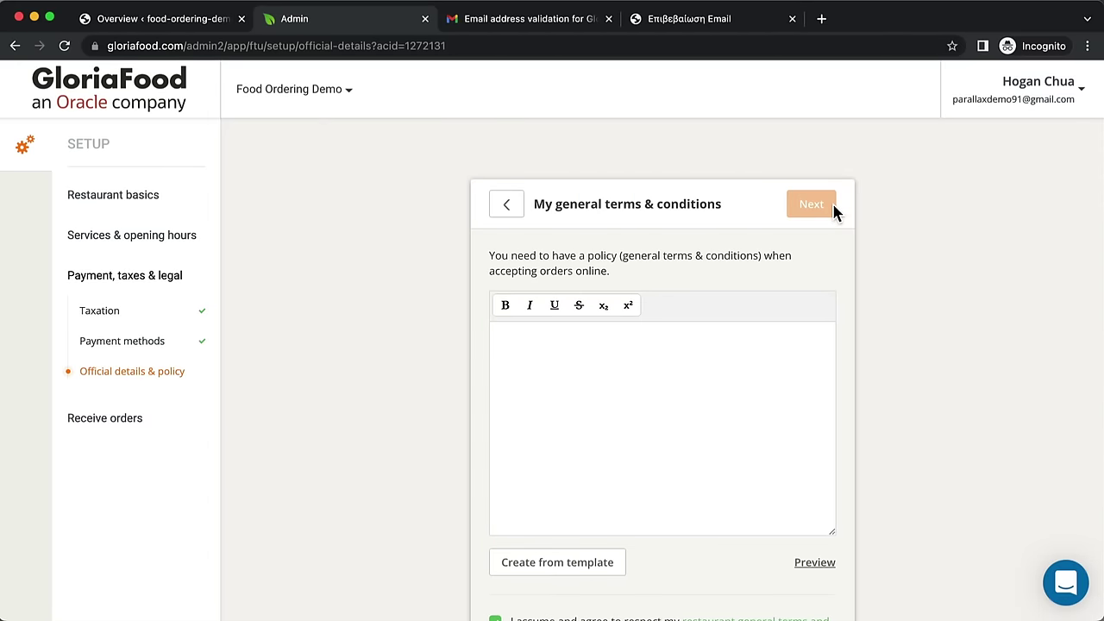
# Create the general terms and conditions from the template, review them, and continue
pyautogui.scroll(-1, 705, 256)
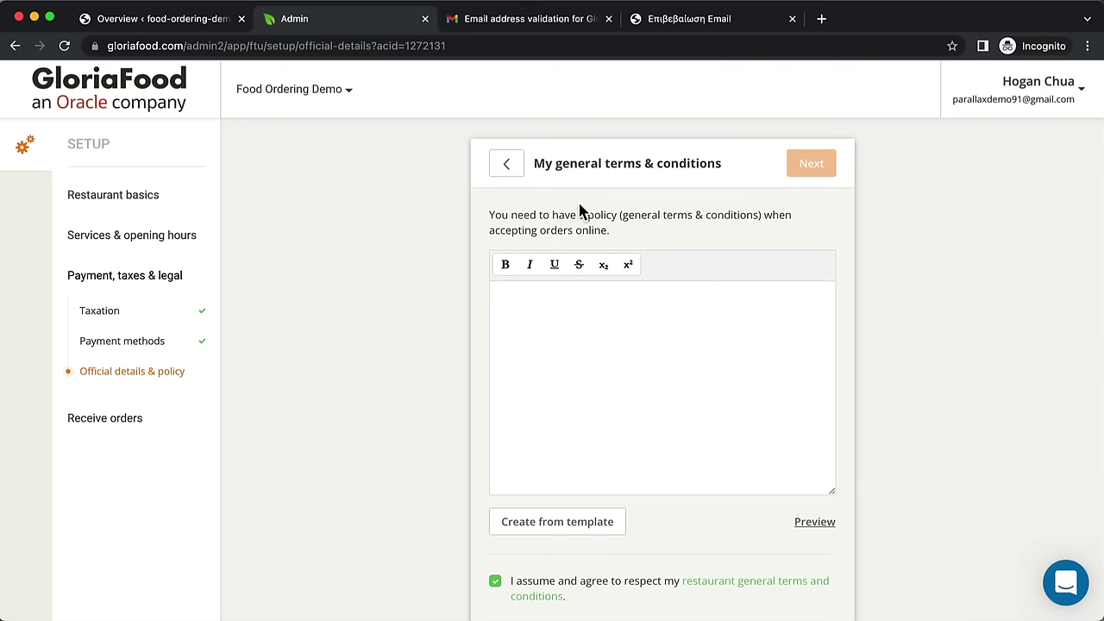
pyautogui.click(541, 532)
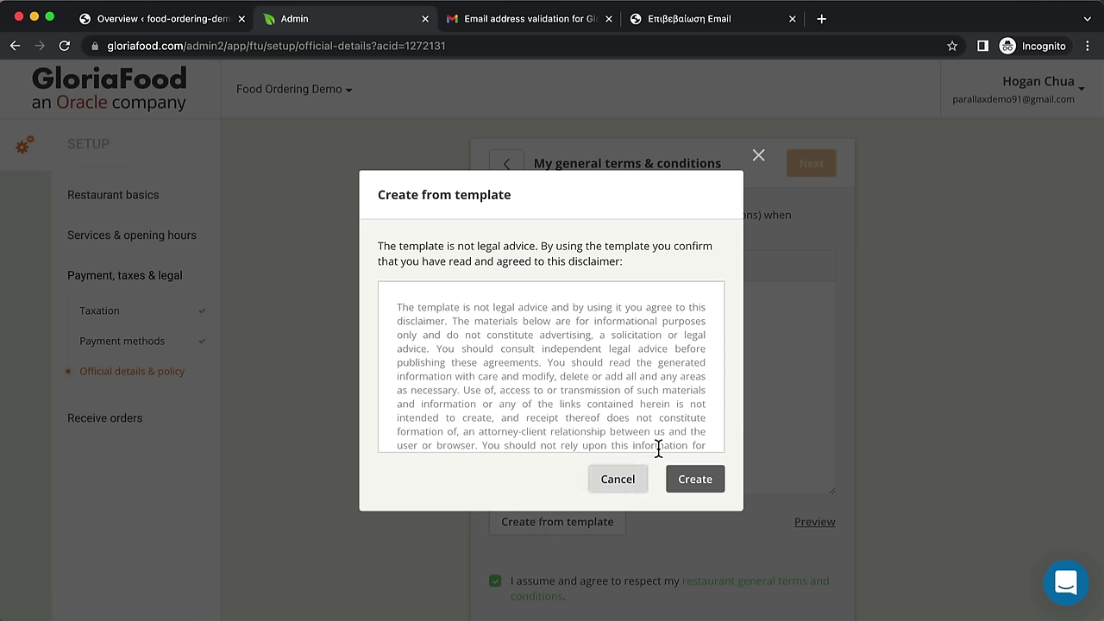
pyautogui.click(695, 483)
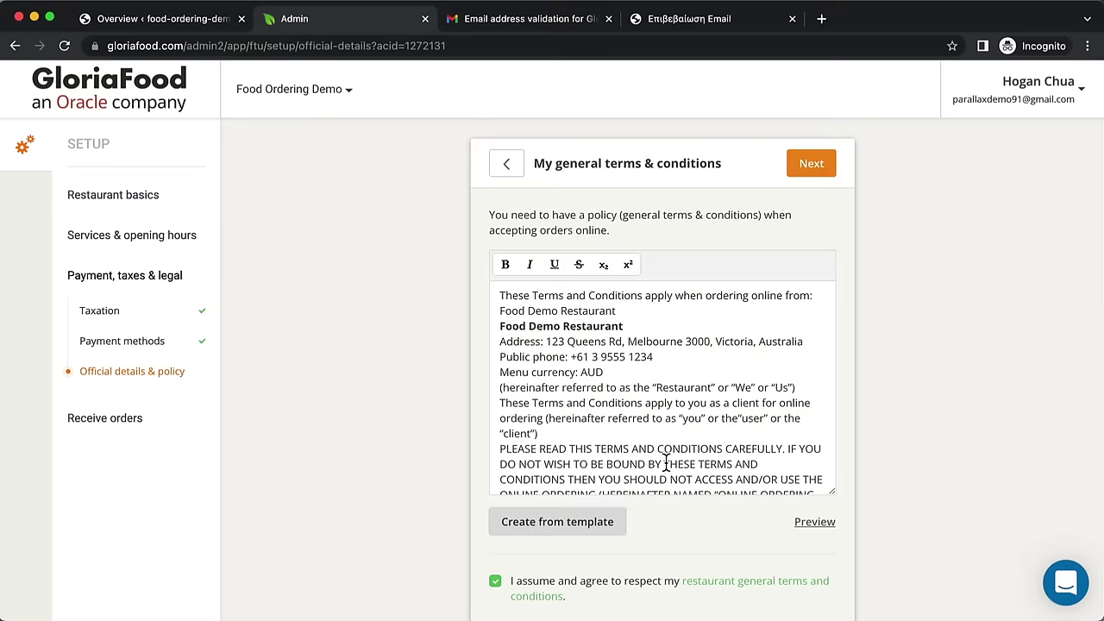
pyautogui.scroll(-5, 650, 422)
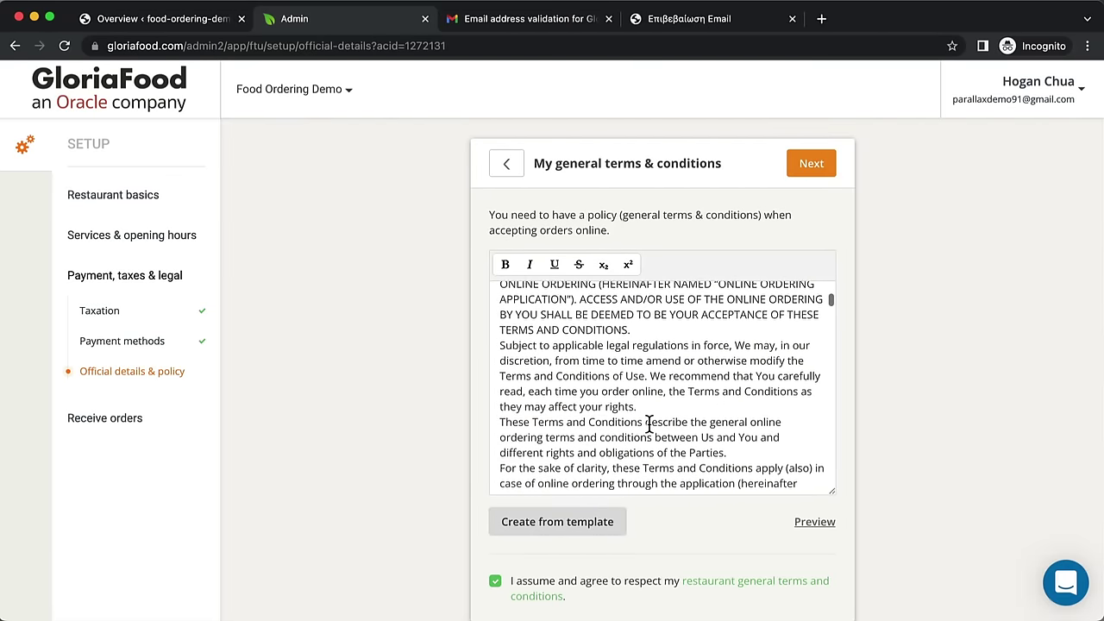
pyautogui.scroll(5, 650, 422)
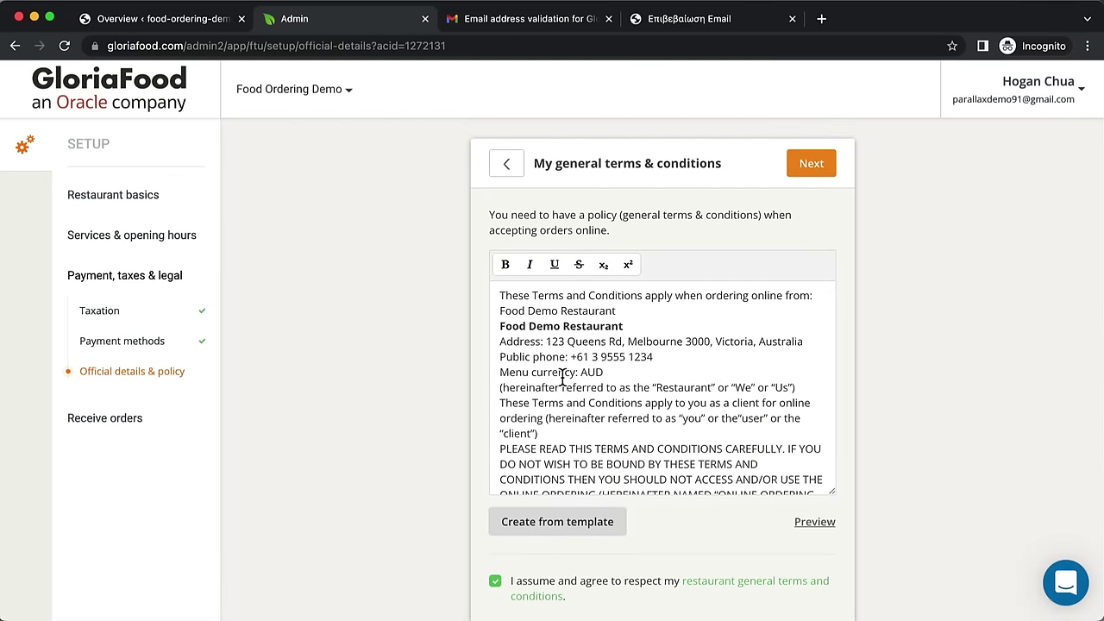
pyautogui.scroll(-8, 579, 382)
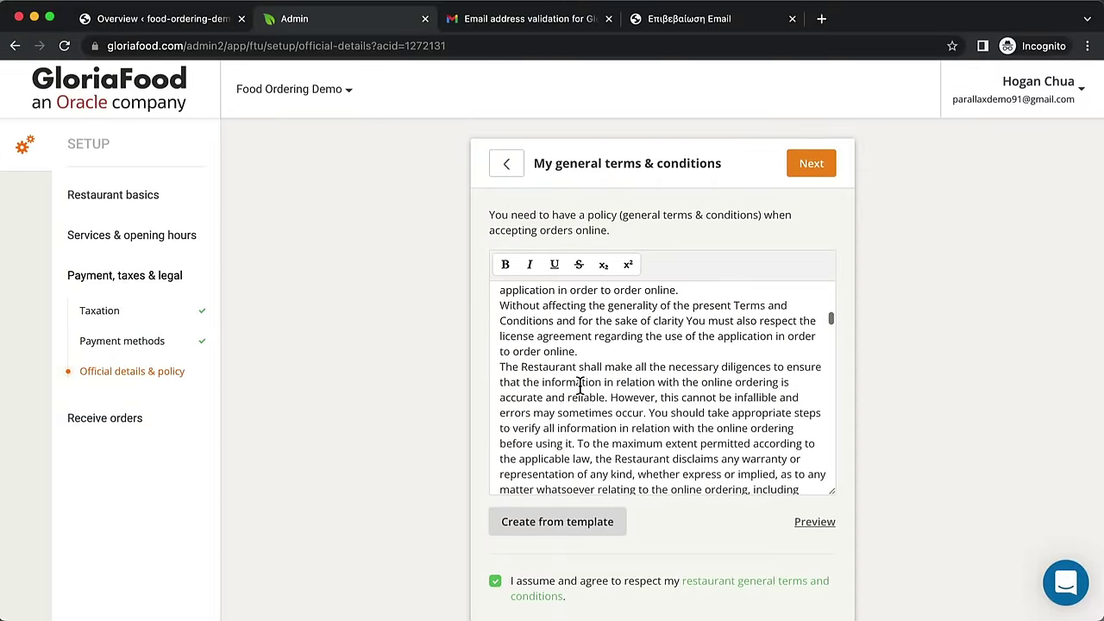
pyautogui.scroll(-6, 574, 386)
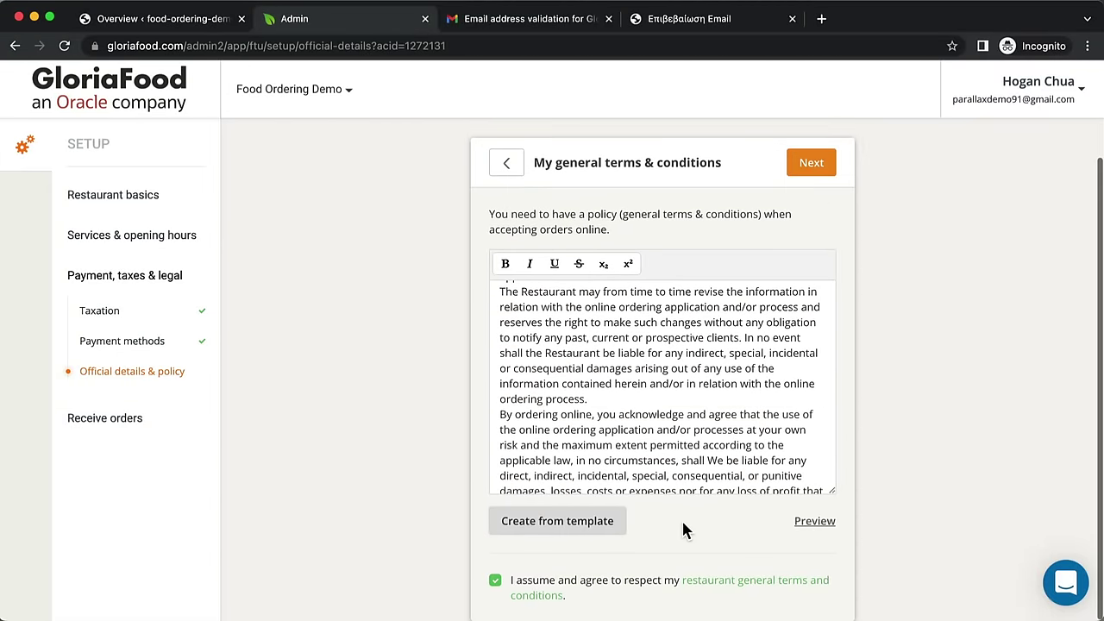
pyautogui.click(813, 173)
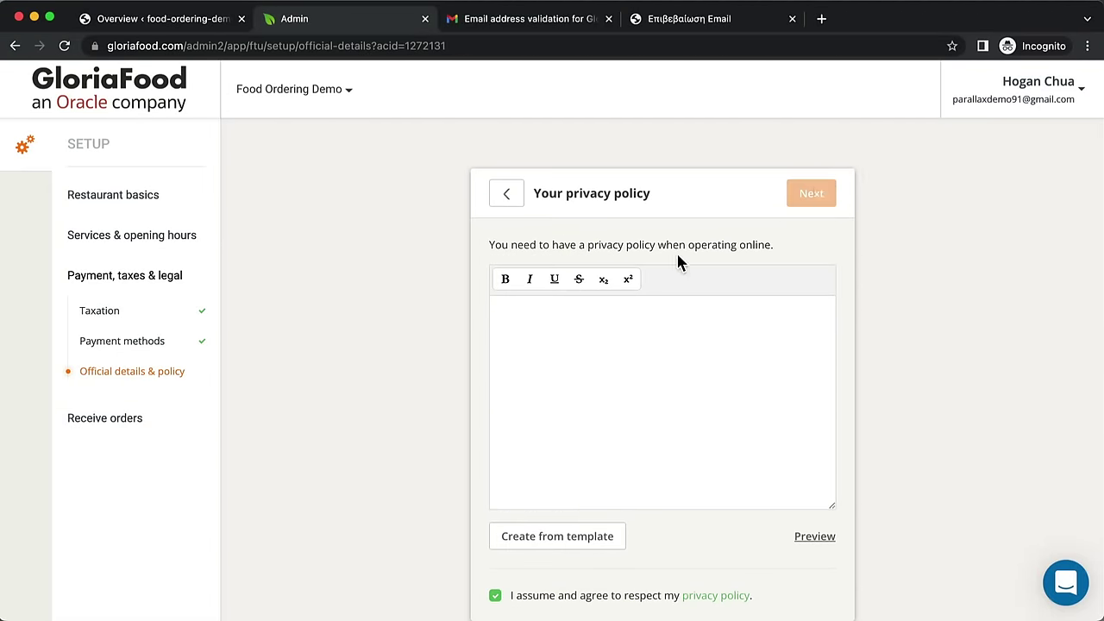
# Create the privacy policy from the template, scroll through it, and continue to App Installation
pyautogui.moveTo(650, 193); pyautogui.dragTo(542, 199)
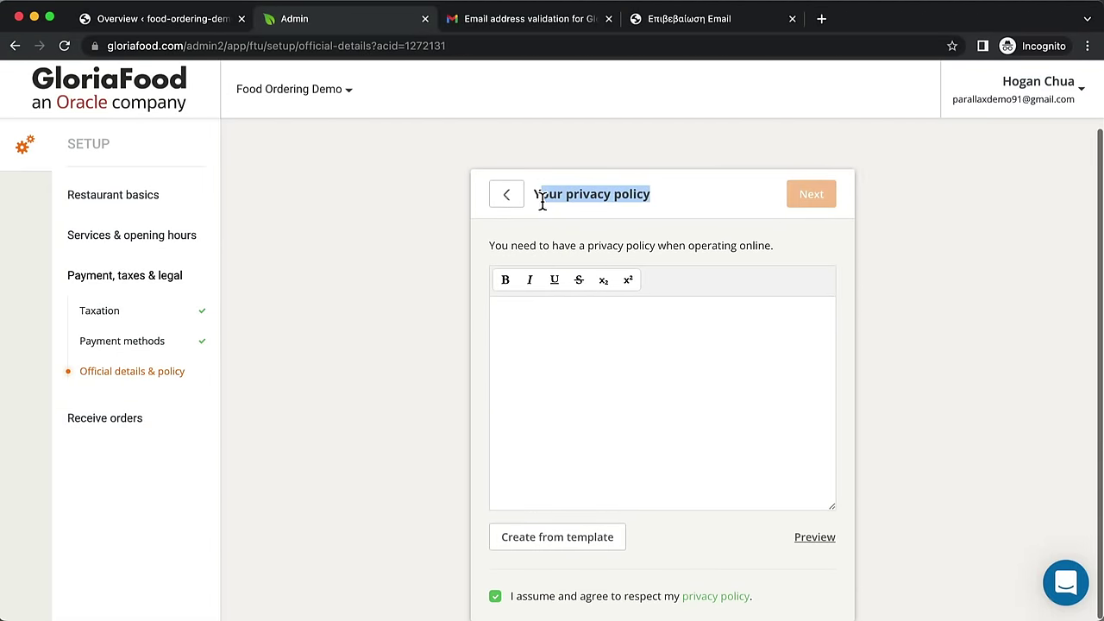
pyautogui.click(558, 538)
pyautogui.click(707, 500)
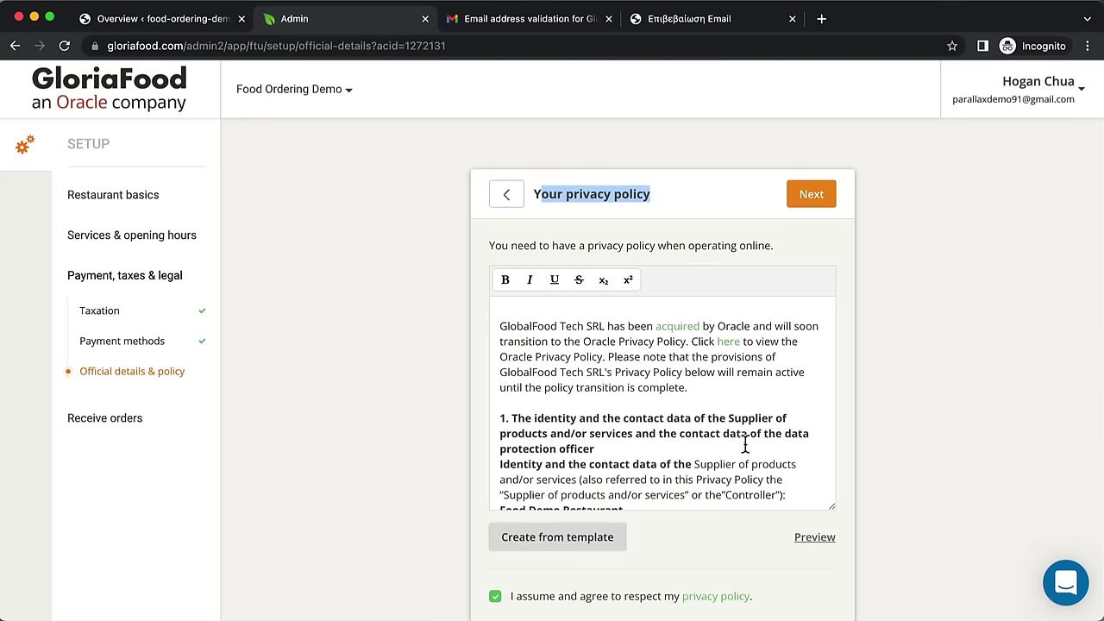
pyautogui.scroll(-1, 670, 394)
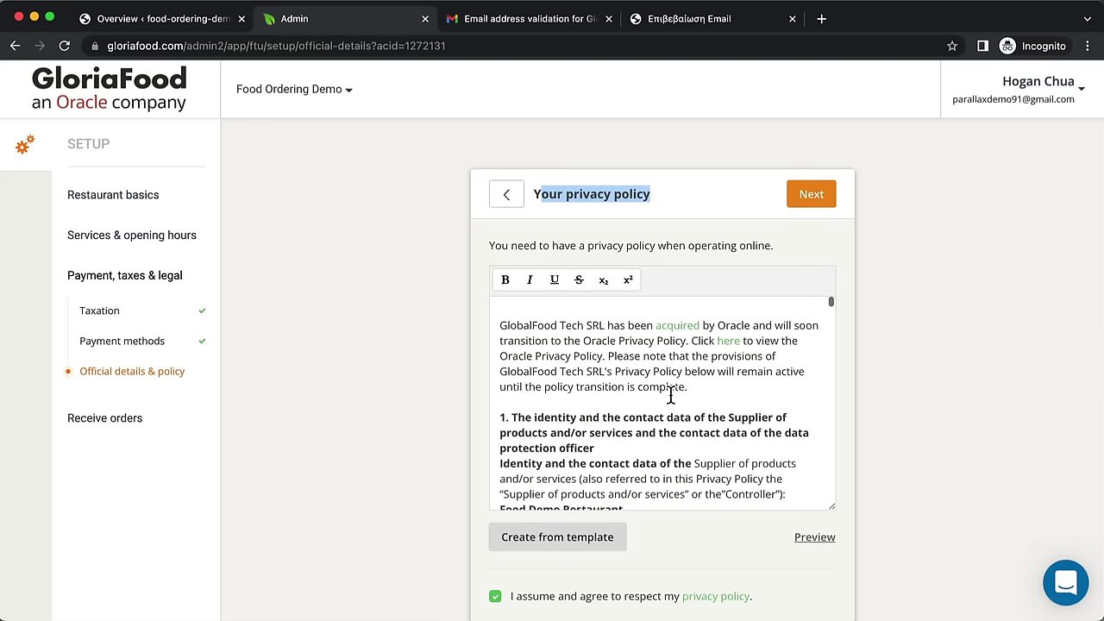
pyautogui.scroll(-5, 671, 395)
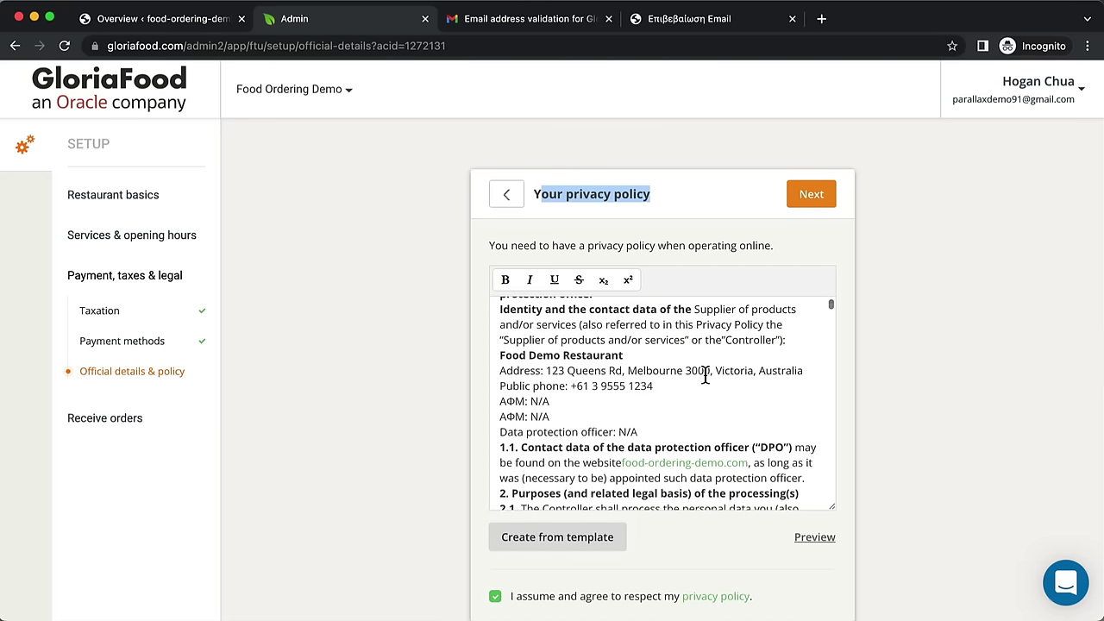
pyautogui.scroll(-6, 706, 377)
pyautogui.click(811, 196)
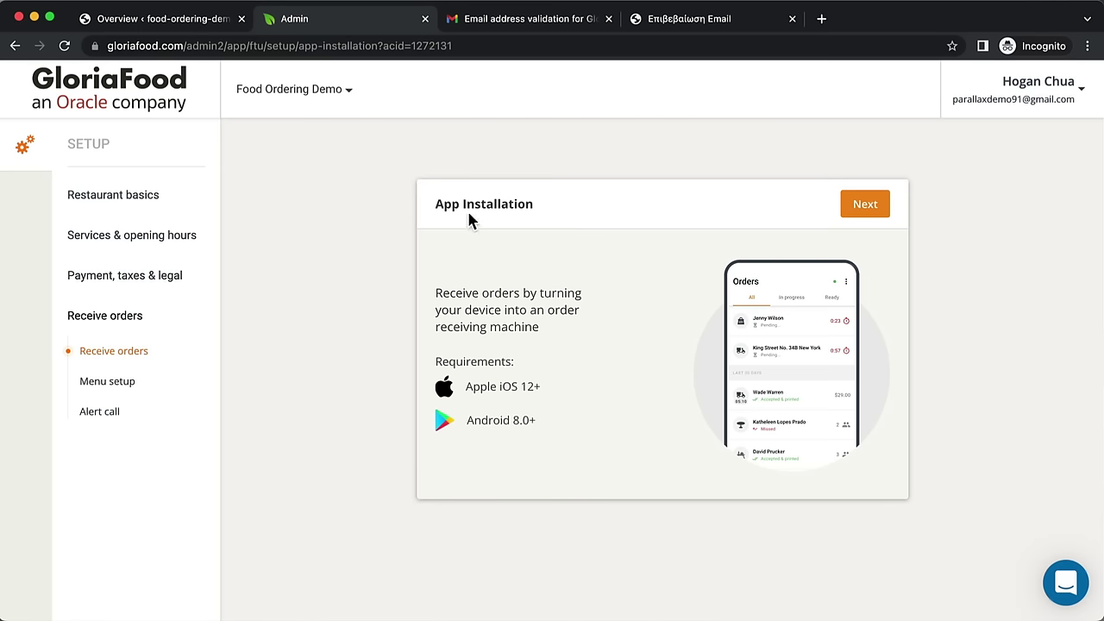
# Review the Apple iOS 12+ requirement, then pick Smartphone as the order-receiving device
pyautogui.moveTo(434, 204); pyautogui.dragTo(543, 212)
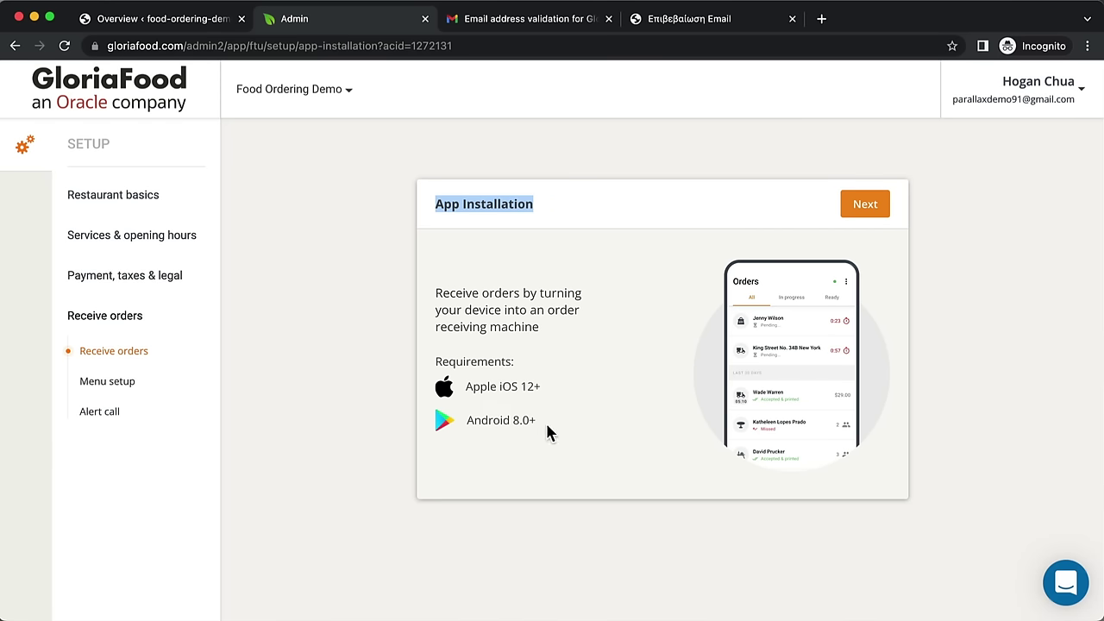
pyautogui.moveTo(548, 386); pyautogui.dragTo(448, 389)
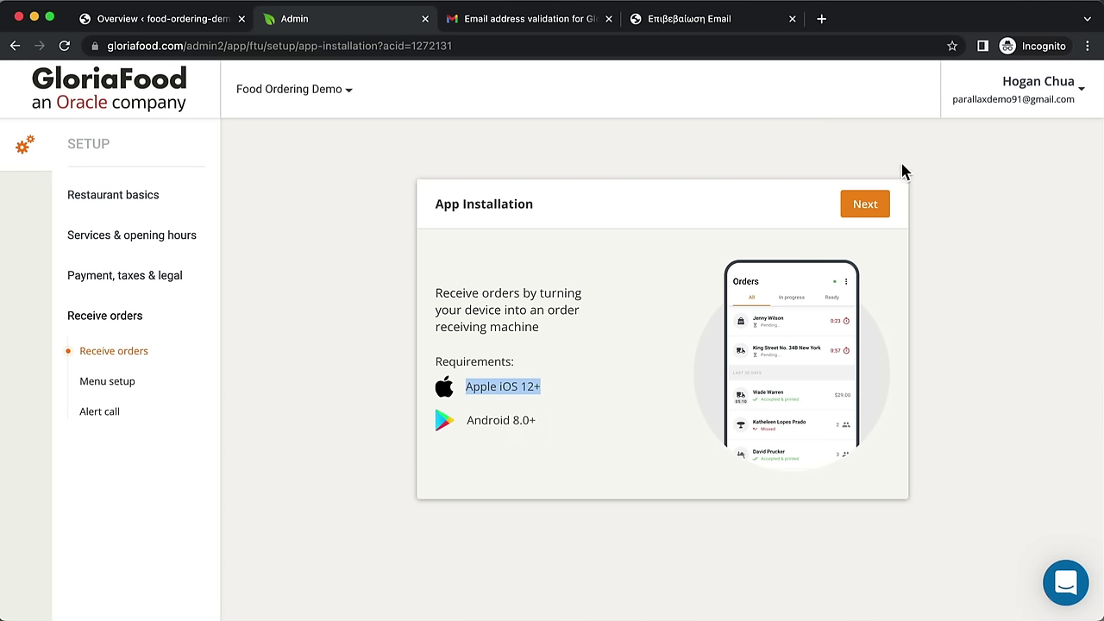
pyautogui.click(865, 204)
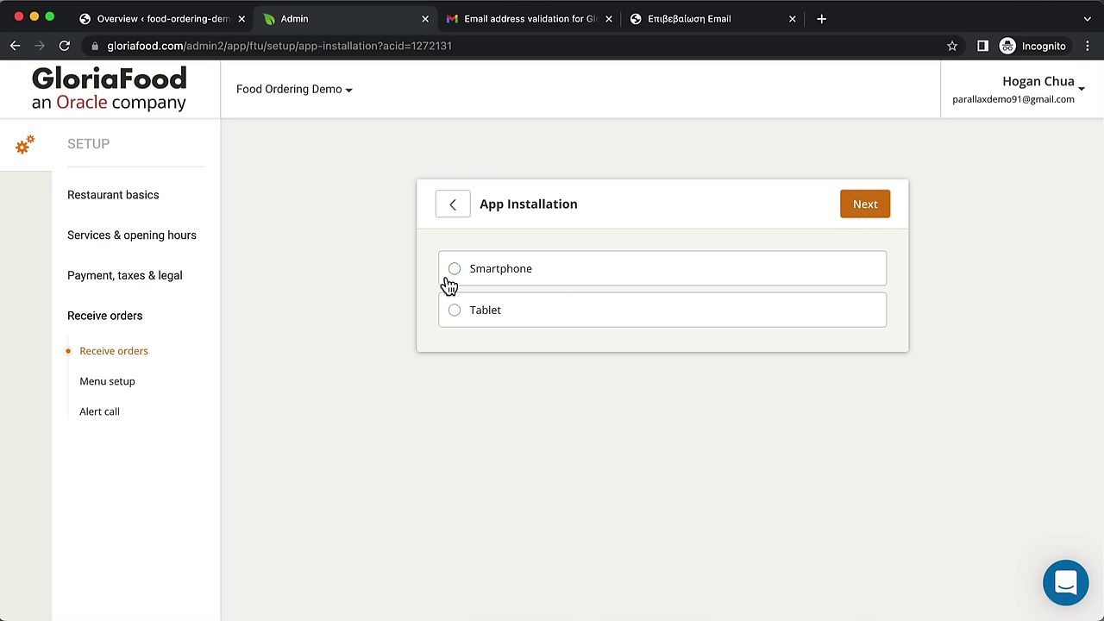
pyautogui.click(453, 273)
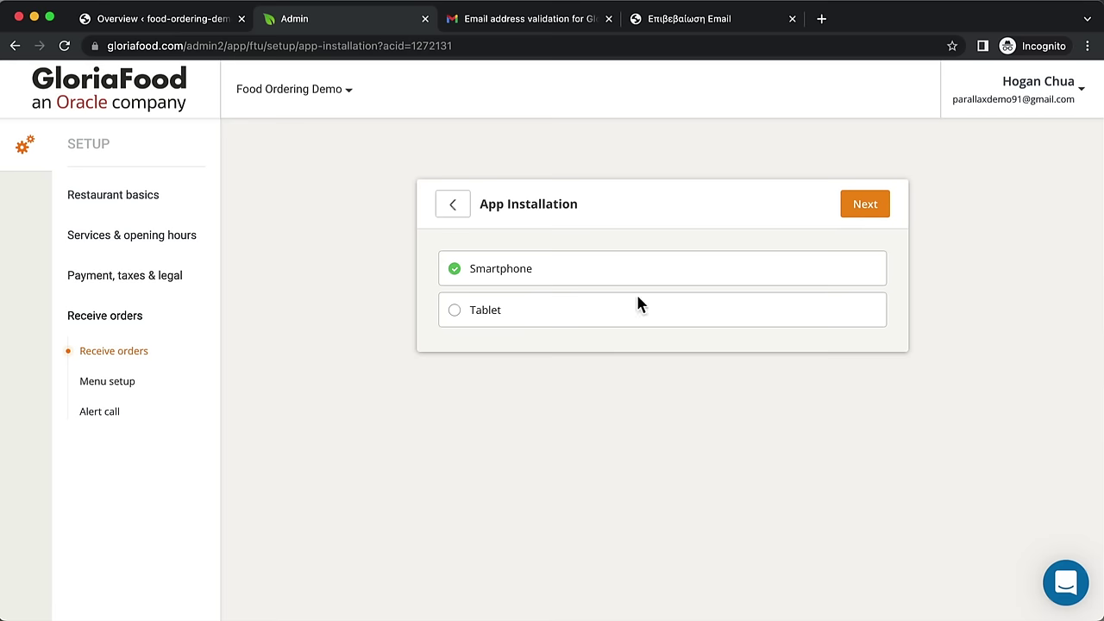
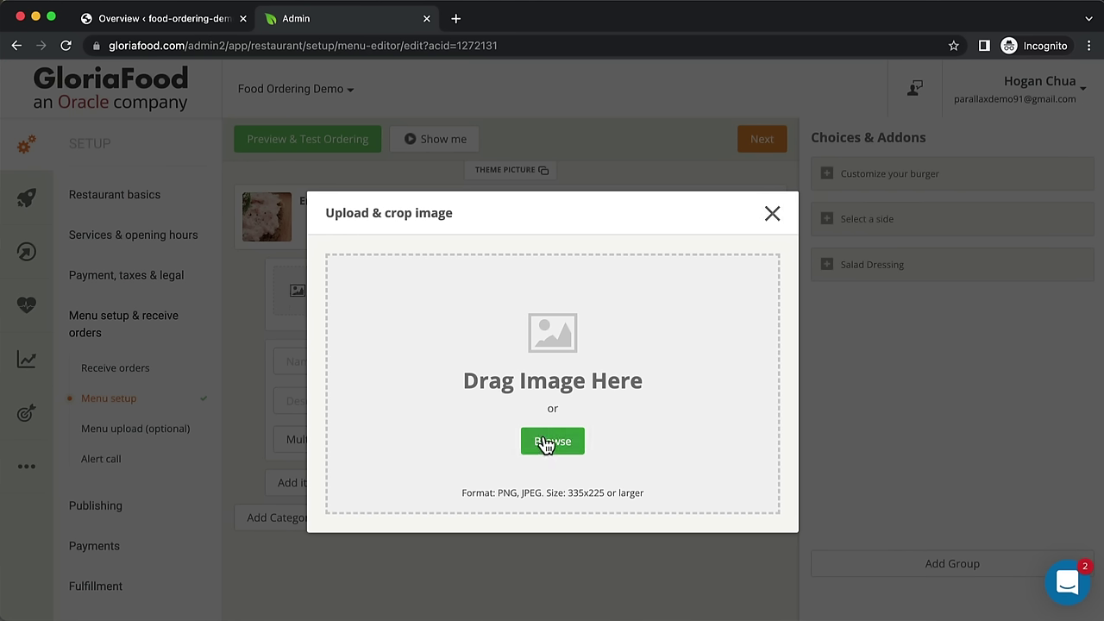
# Set Spring Rolls.jpeg from Food Ordering Demo 2022 > 9. Thai as the Spring Rolls photo
pyautogui.click(546, 443)
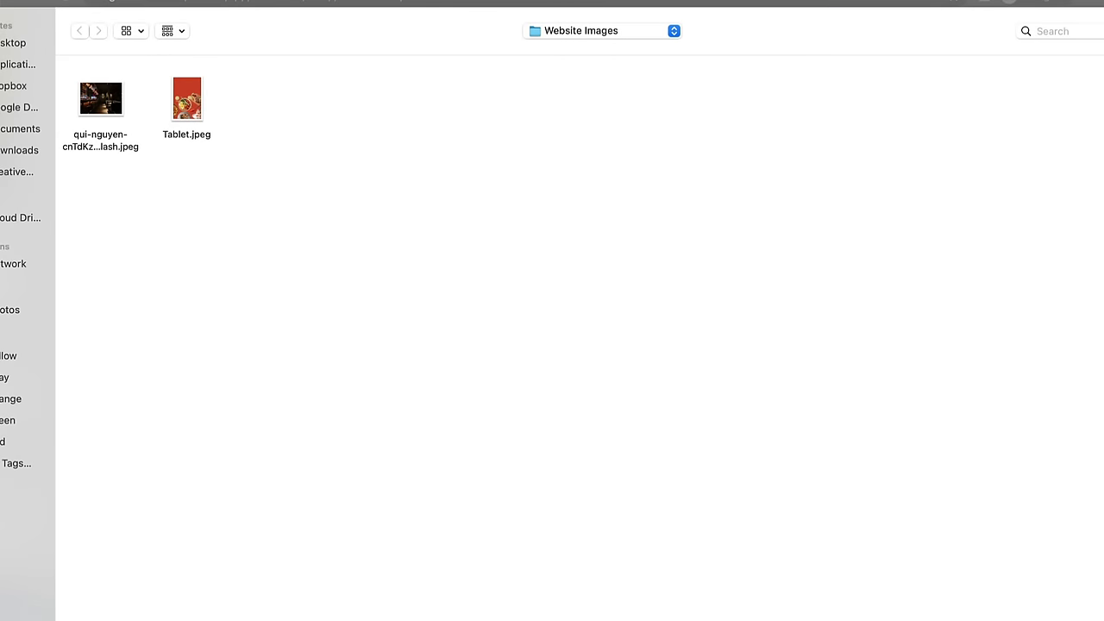
pyautogui.click(643, 31)
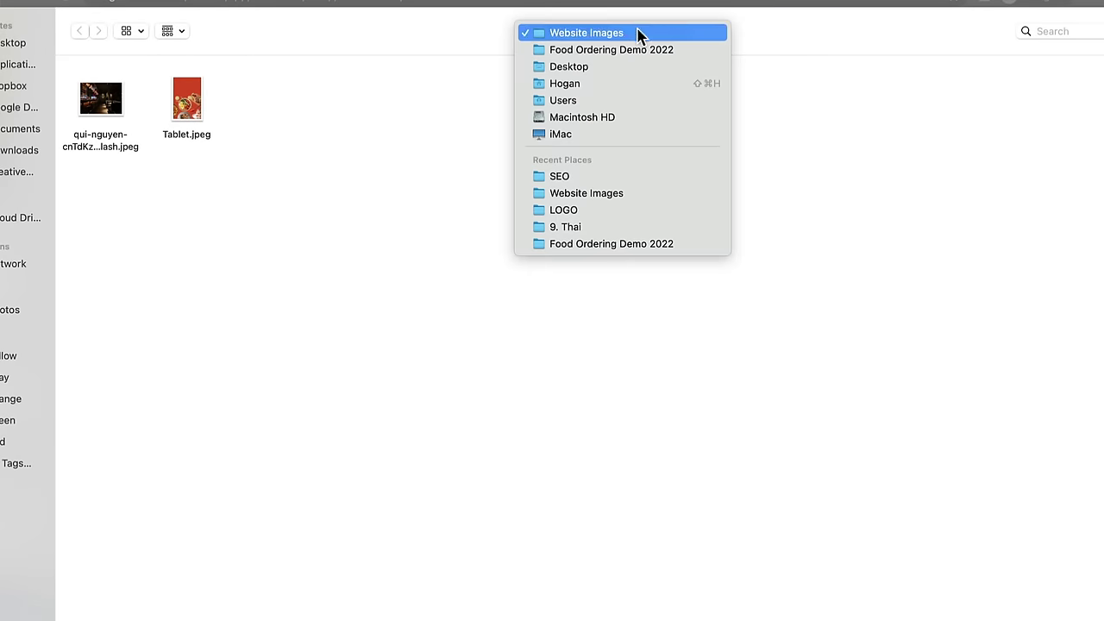
pyautogui.click(631, 49)
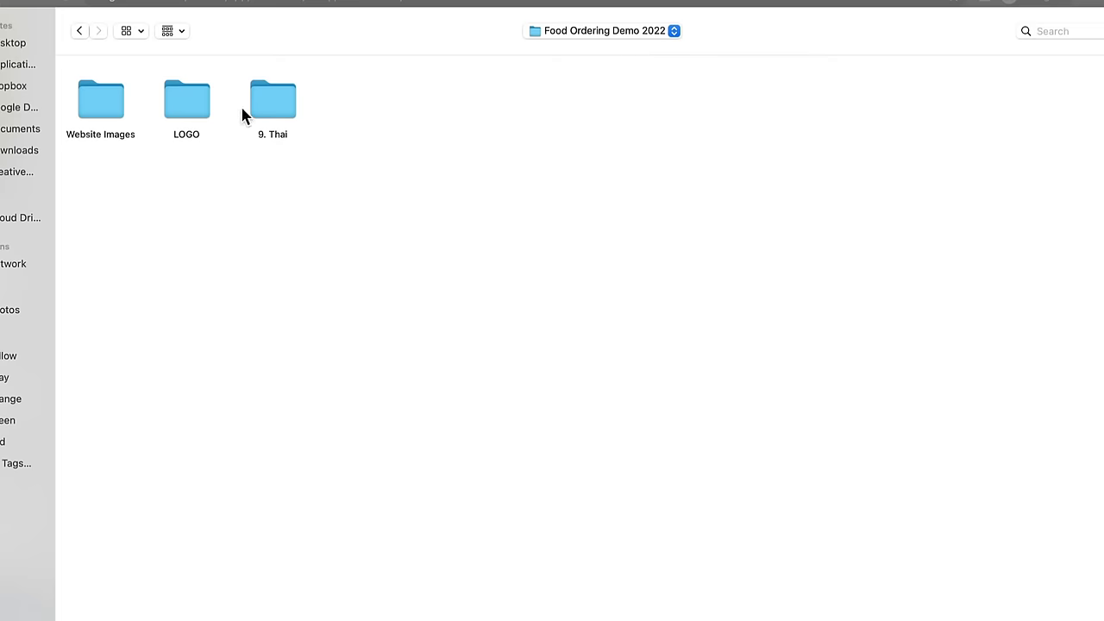
pyautogui.doubleClick(271, 104)
pyautogui.click(128, 116)
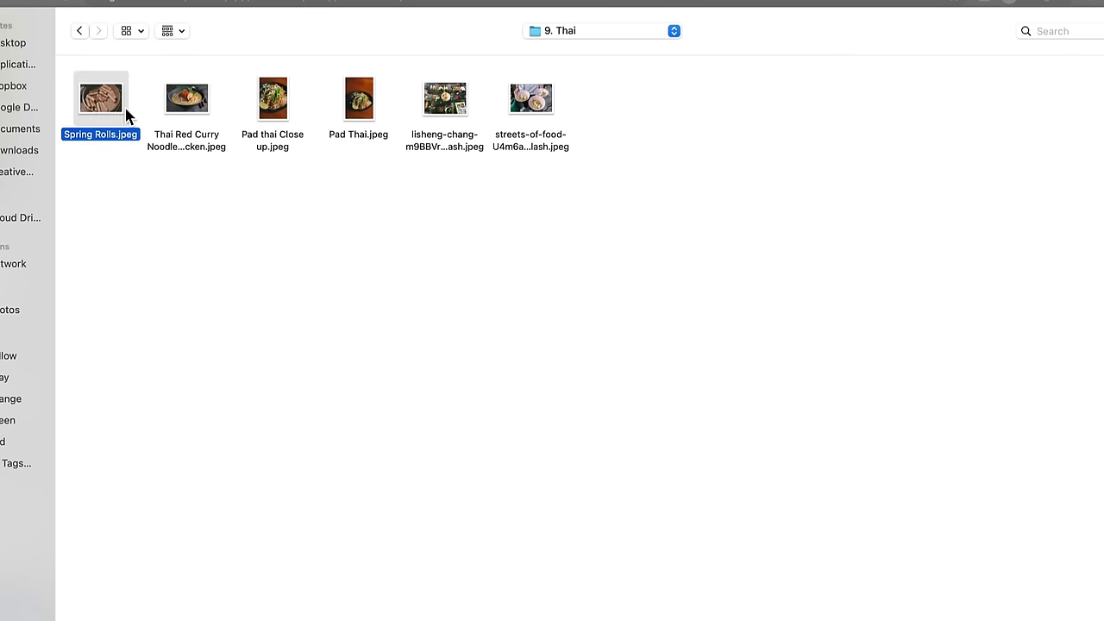
pyautogui.press('Return')
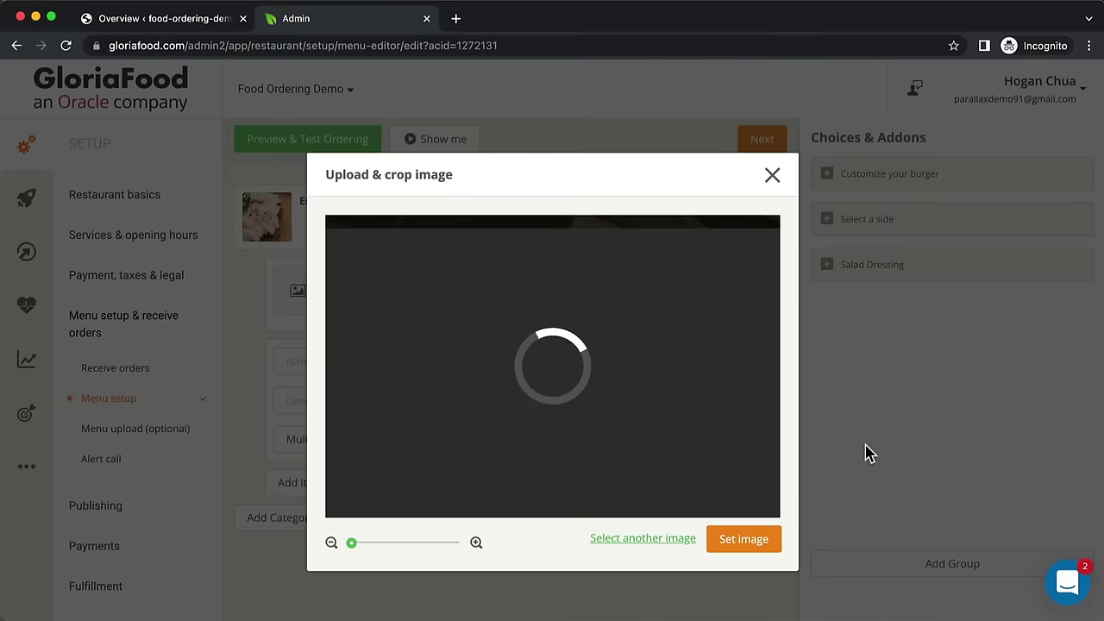
pyautogui.click(744, 538)
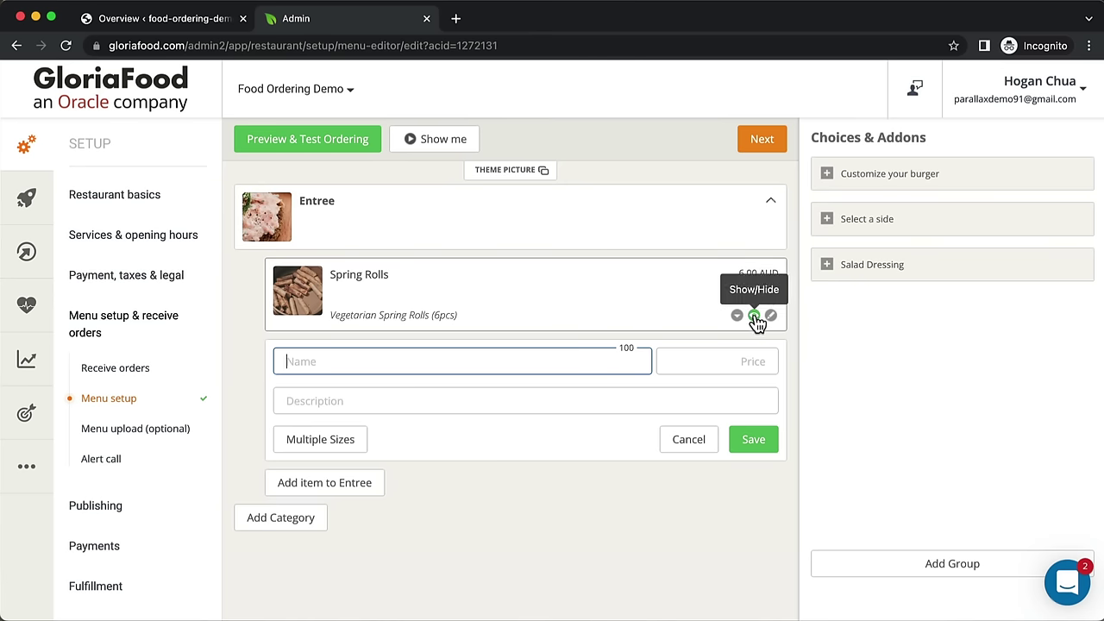
# Set Spring Rolls to show only from 11:00 AM to 03:00 PM on all weekdays
pyautogui.click(755, 316)
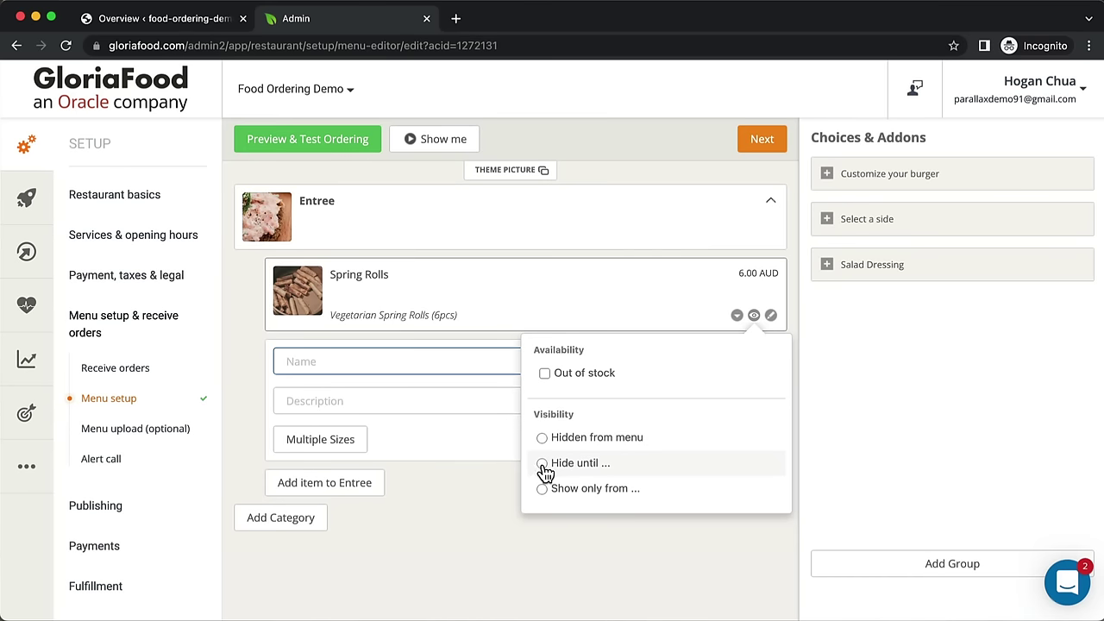
pyautogui.click(542, 473)
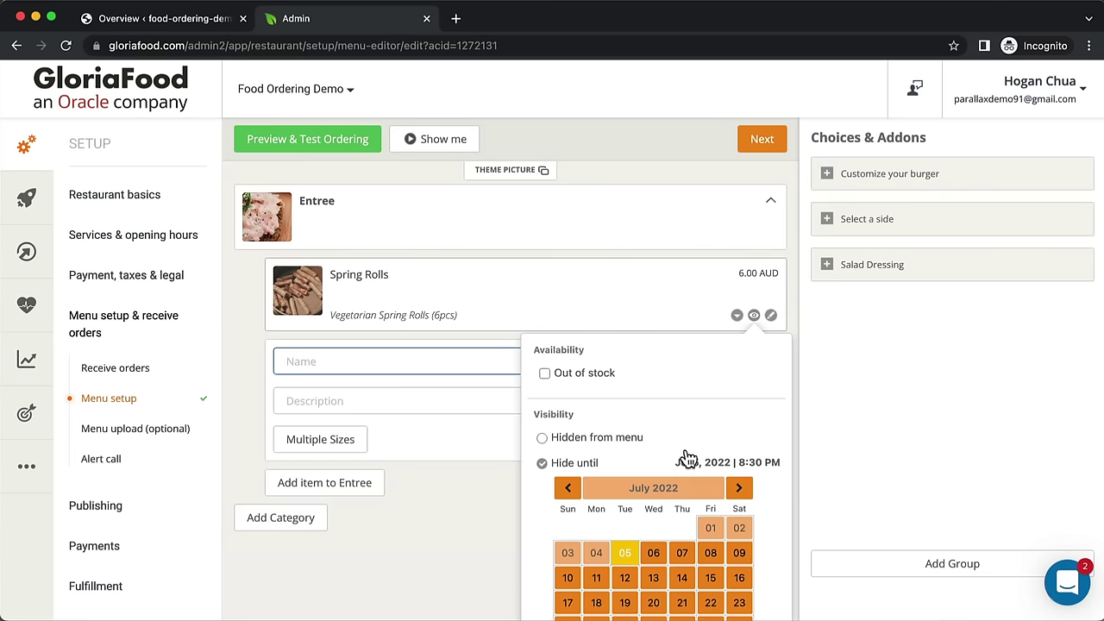
pyautogui.scroll(-3, 688, 457)
pyautogui.scroll(-2, 630, 458)
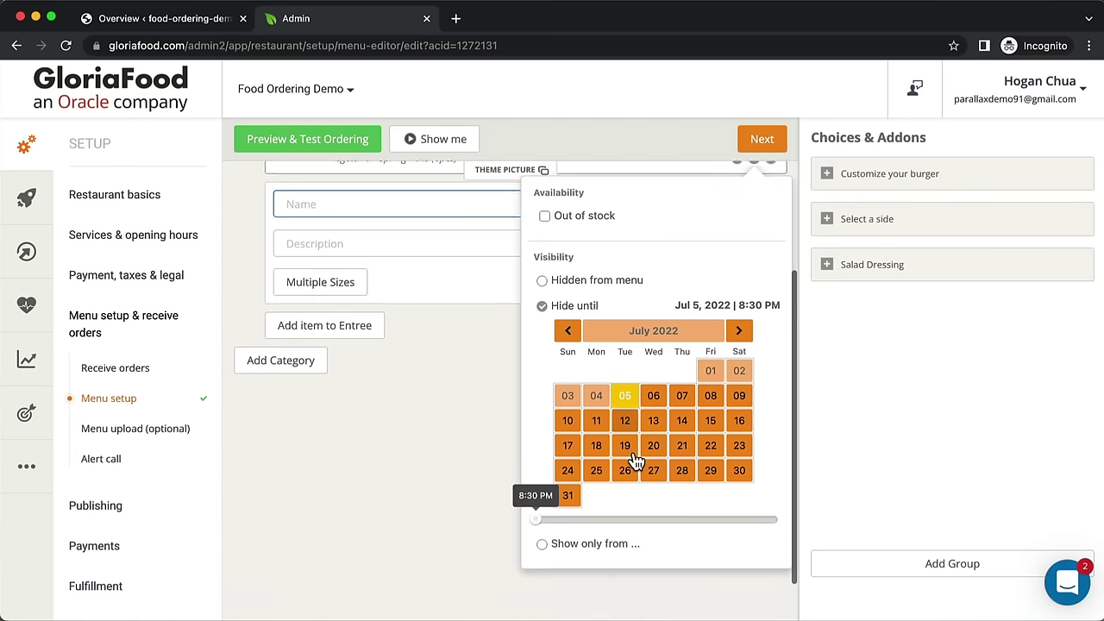
pyautogui.scroll(-1, 635, 463)
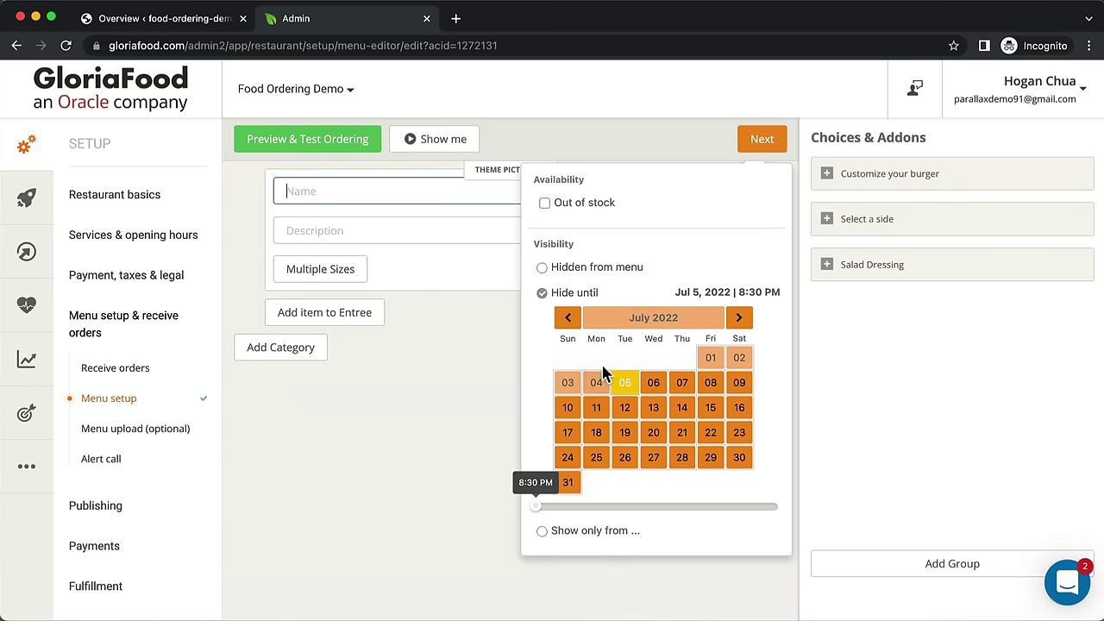
pyautogui.click(543, 293)
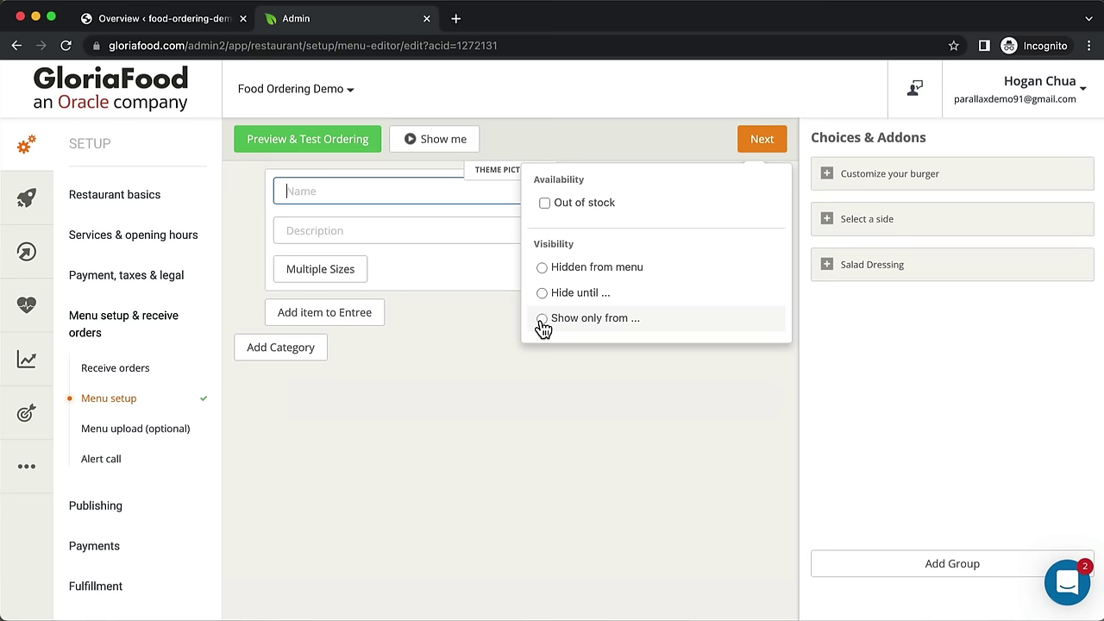
pyautogui.click(541, 319)
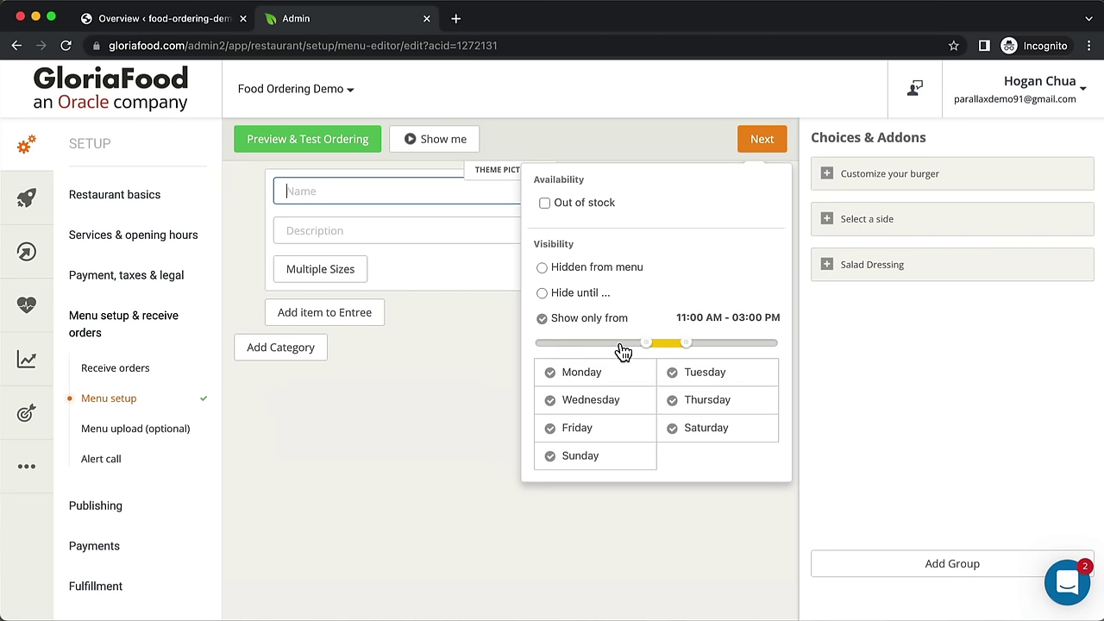
pyautogui.scroll(3, 471, 382)
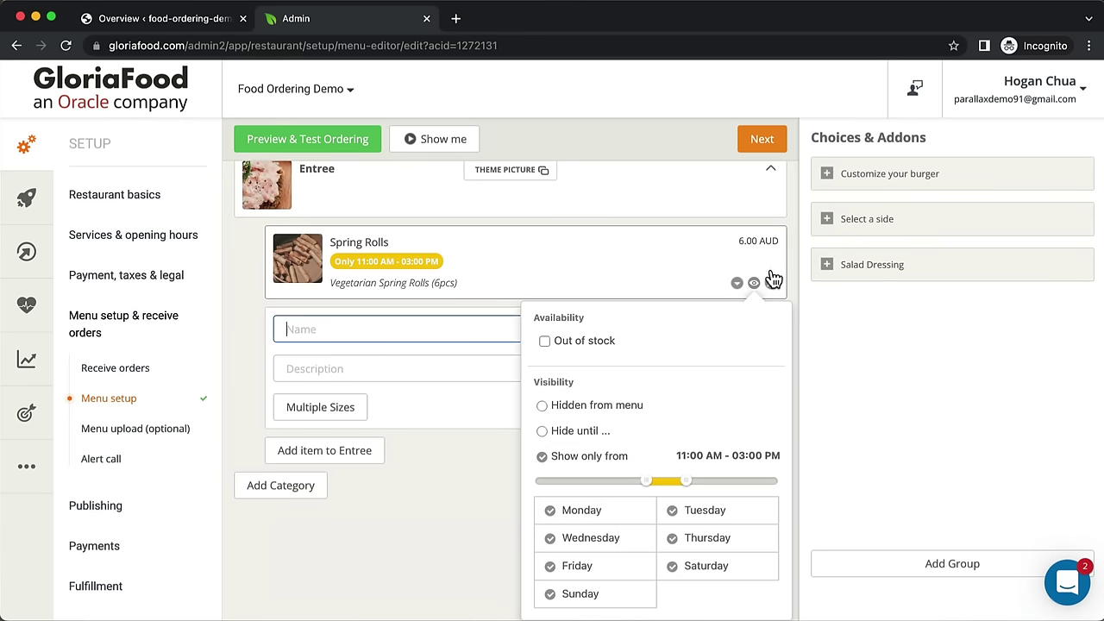
pyautogui.scroll(1, 690, 293)
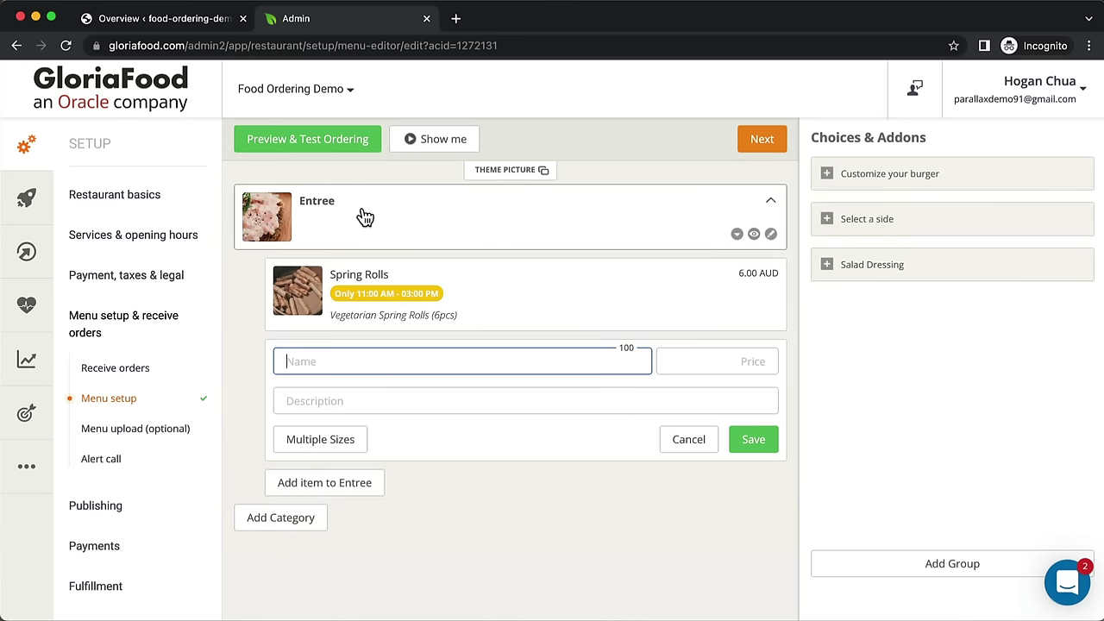
# Rename the Entree category to Lunch Specials
pyautogui.click(770, 234)
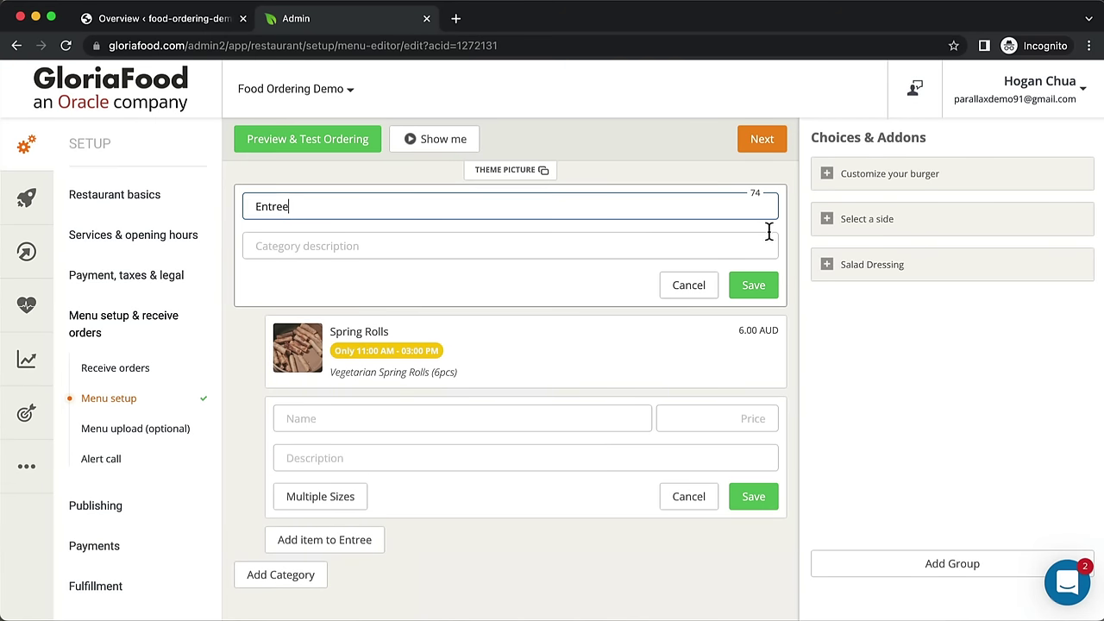
pyautogui.doubleClick(301, 207)
pyautogui.write('Lunch Specials')
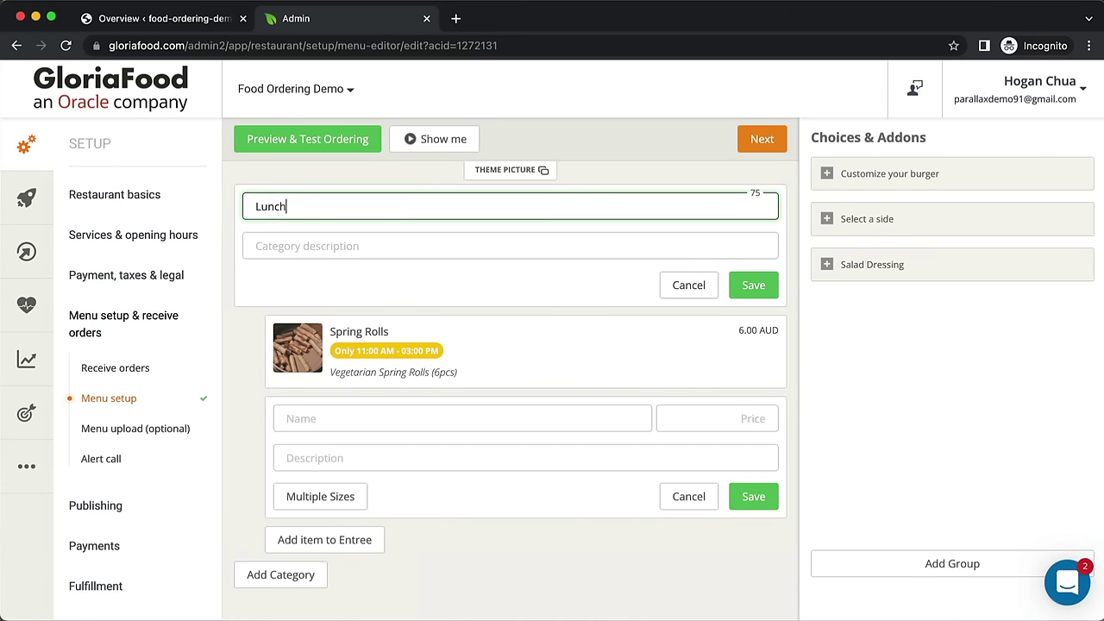
pyautogui.click(735, 289)
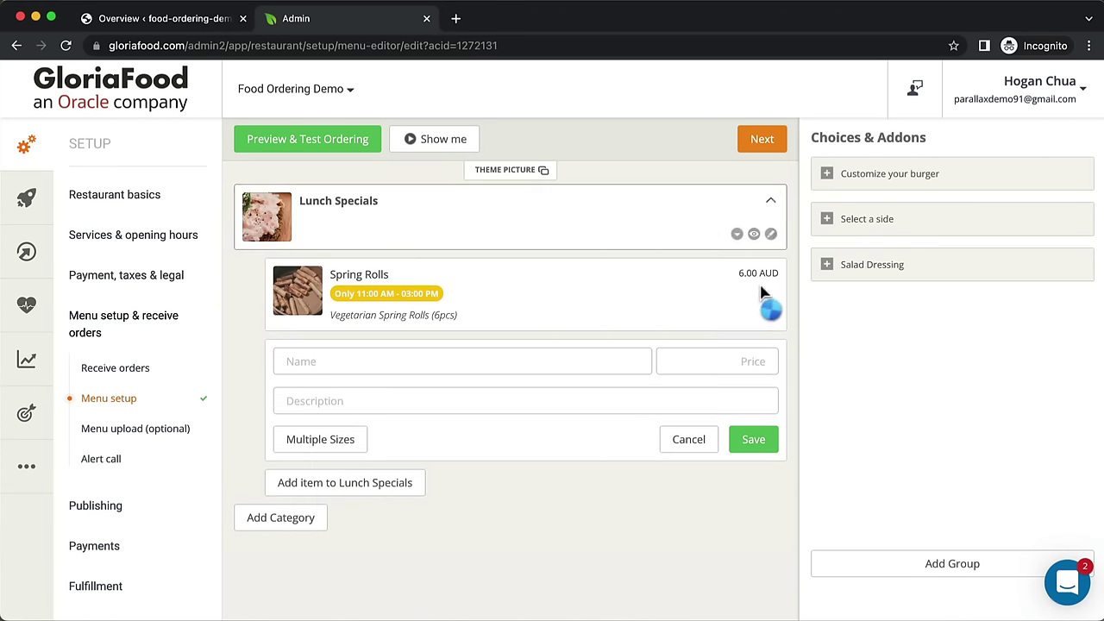
# Show the Lunch Specials category only from 11:00 AM to 03:00 PM
pyautogui.click(754, 237)
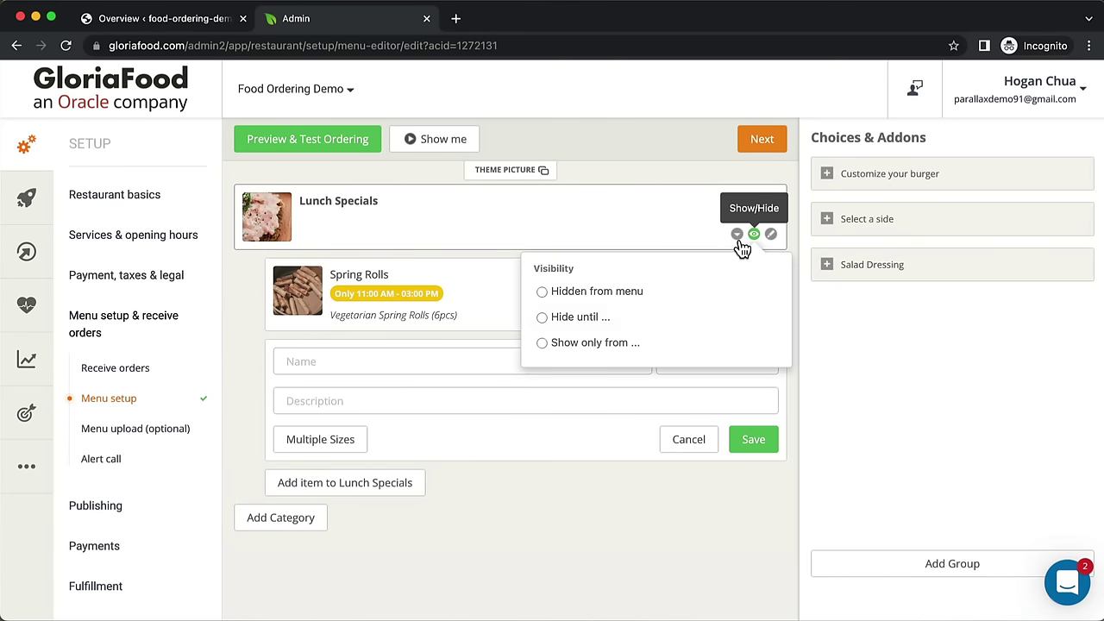
pyautogui.click(569, 344)
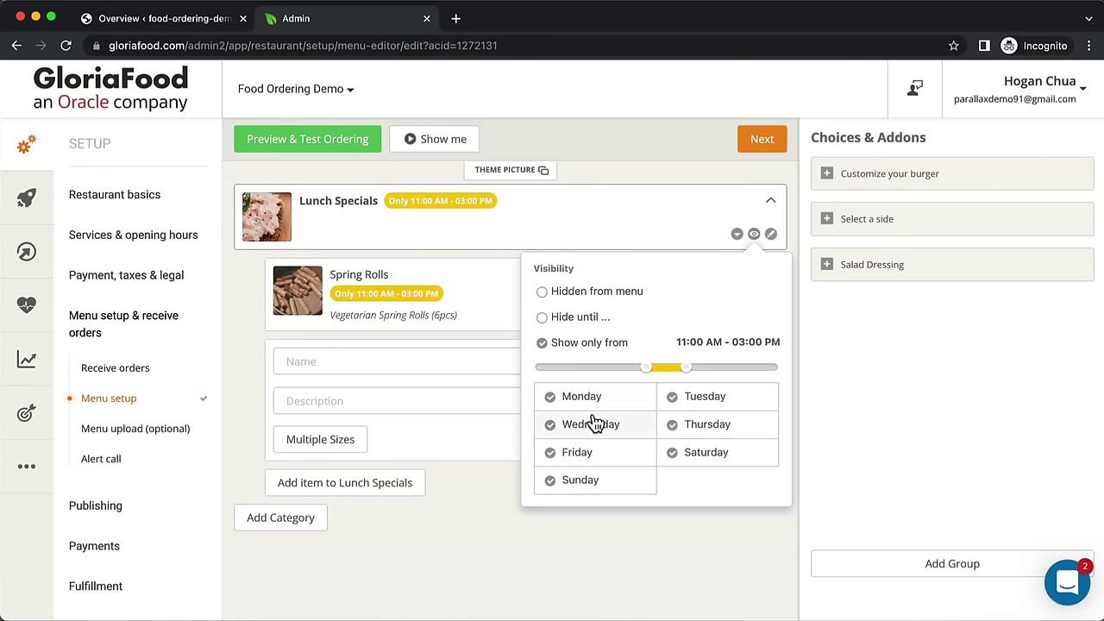
pyautogui.click(704, 212)
pyautogui.click(705, 213)
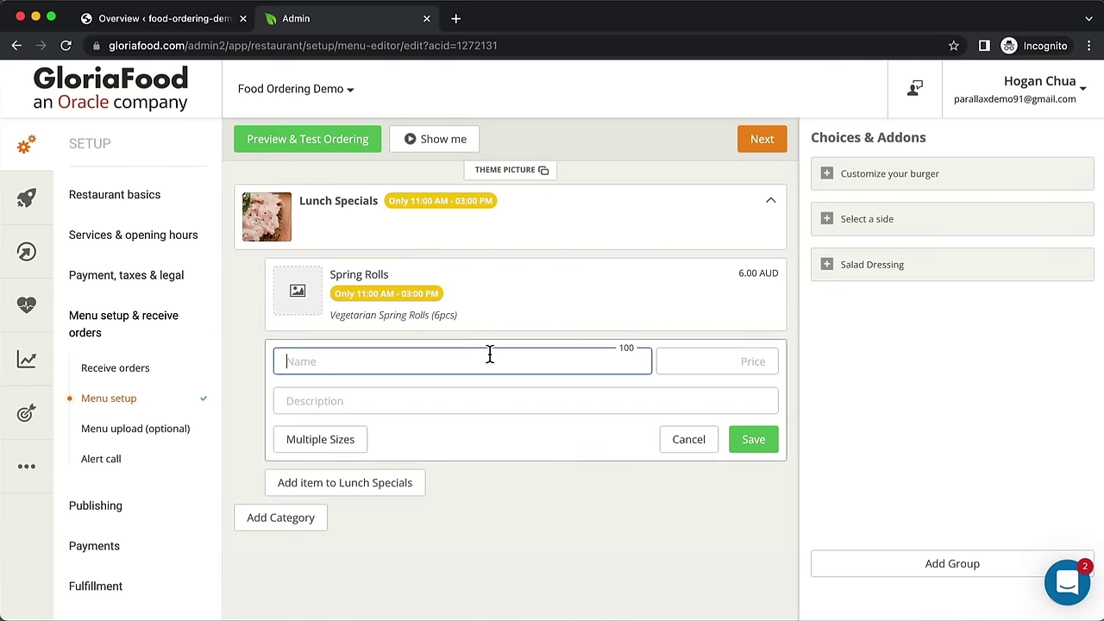
pyautogui.moveTo(572, 291)
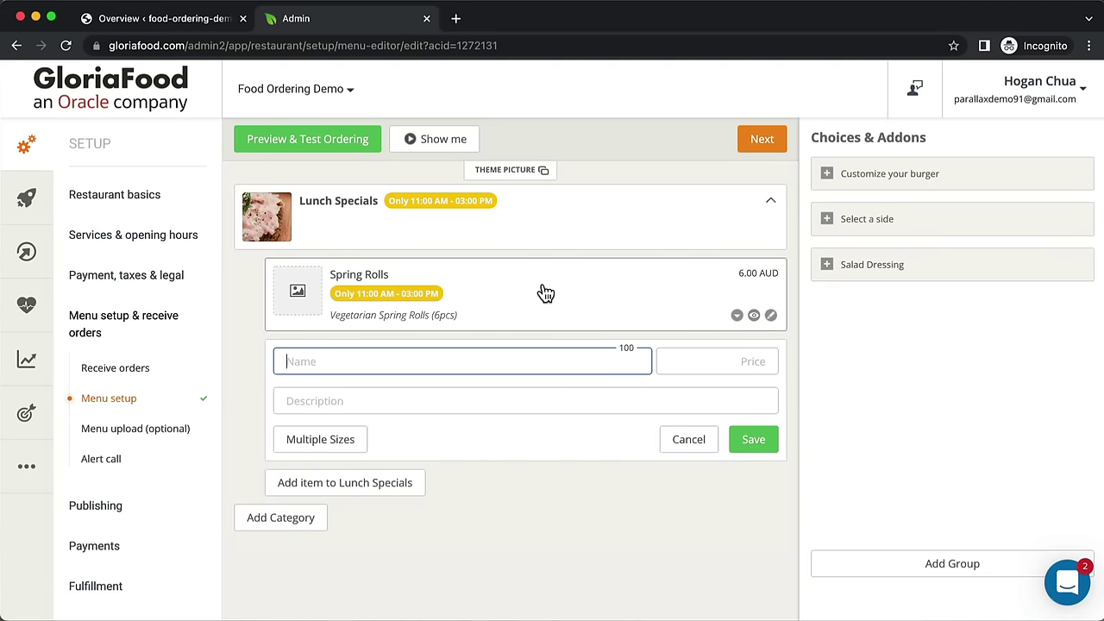
# Give Spring Rolls sizes 6pcs at 6.00 (default) and 10pcs at 9.50, then save
pyautogui.click(770, 315)
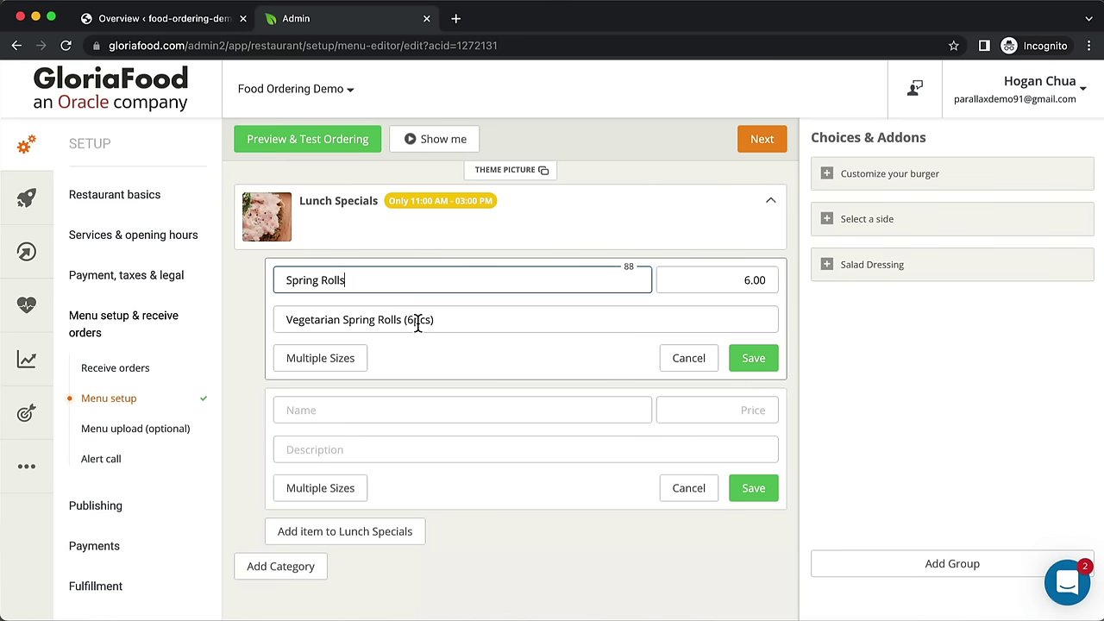
pyautogui.click(323, 361)
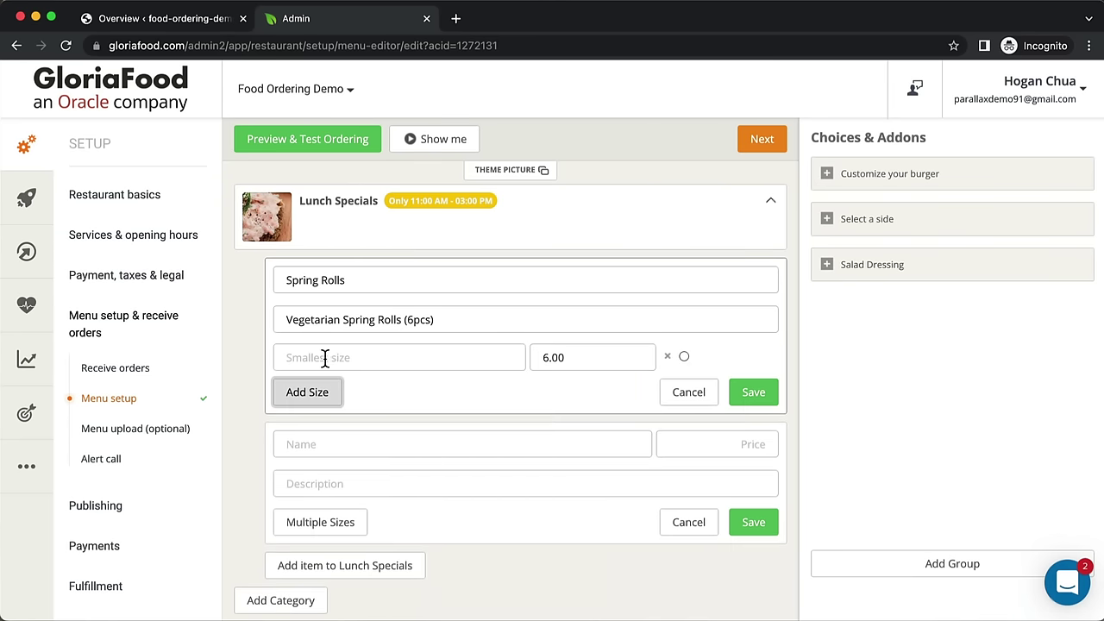
pyautogui.click(359, 358)
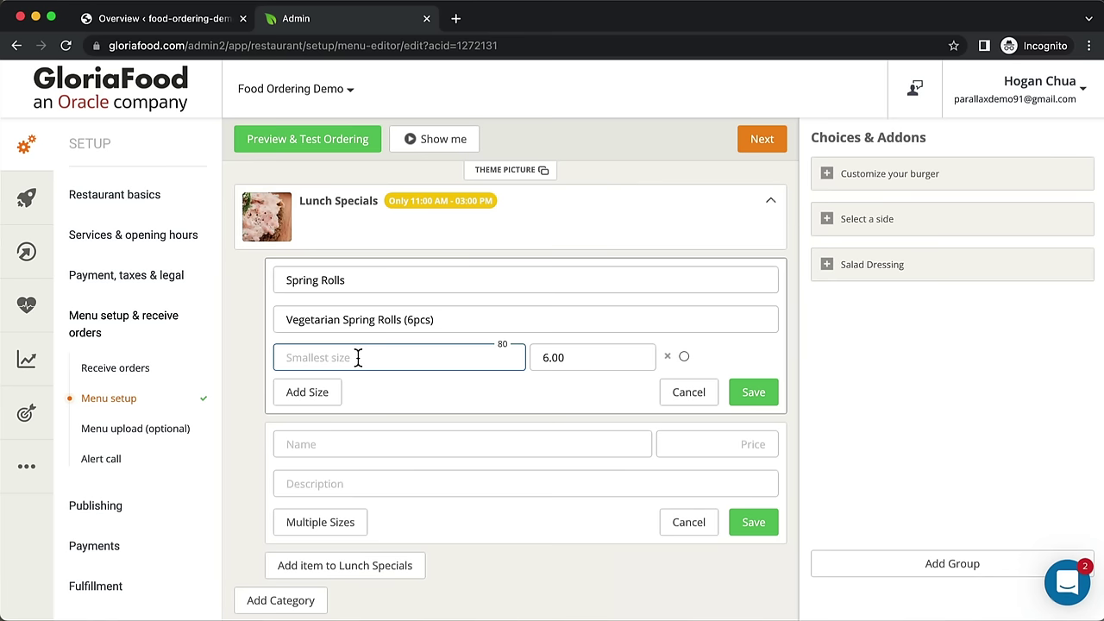
pyautogui.write('6pcs')
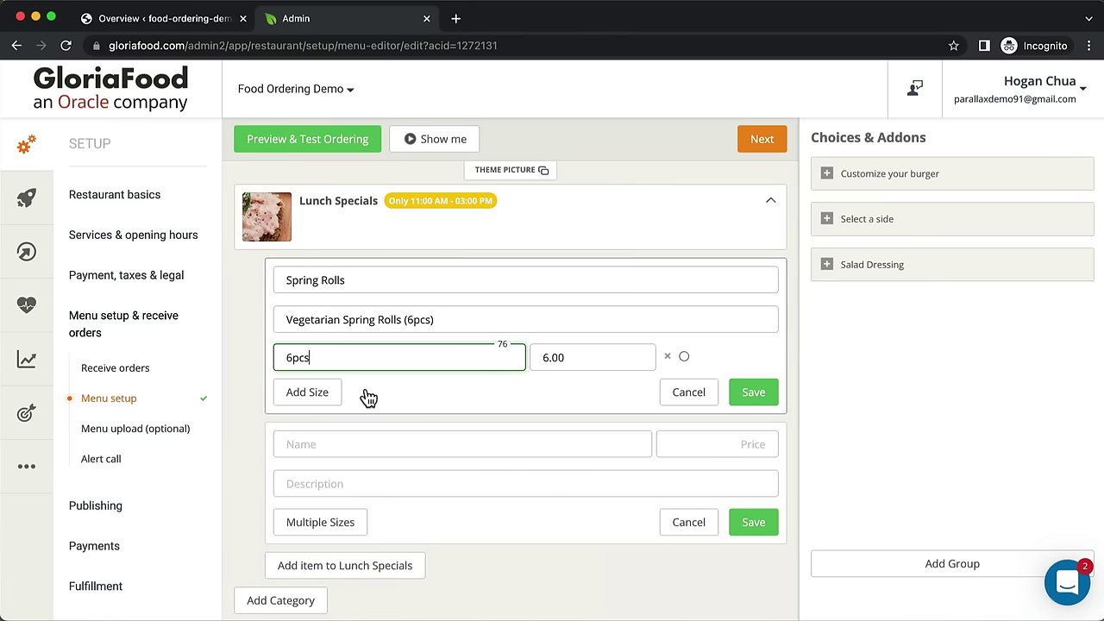
pyautogui.click(311, 392)
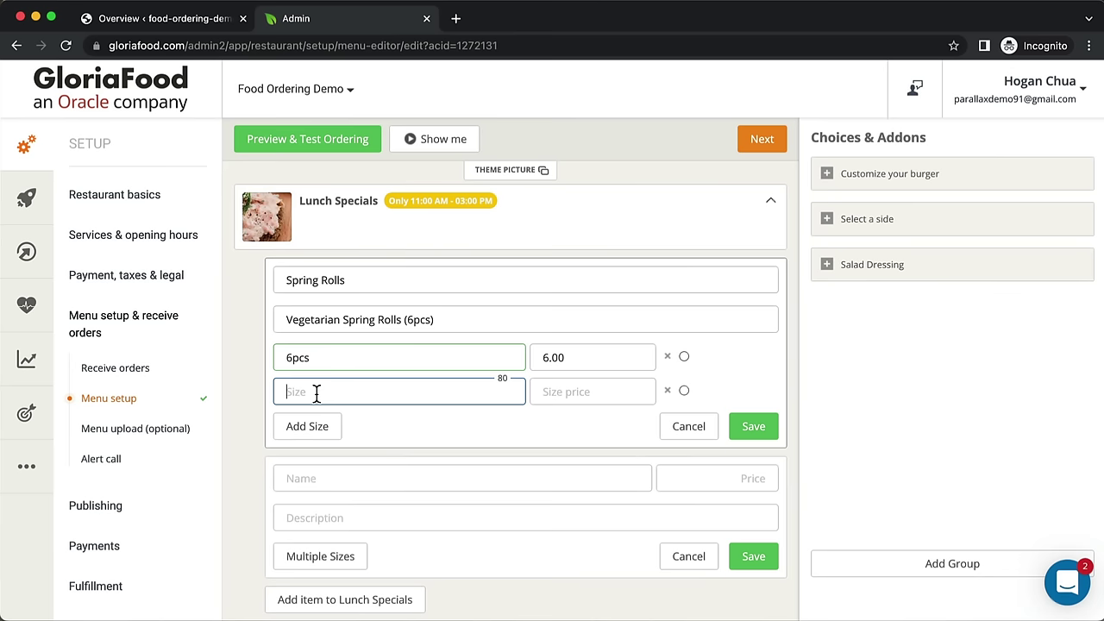
pyautogui.write('10pcs')
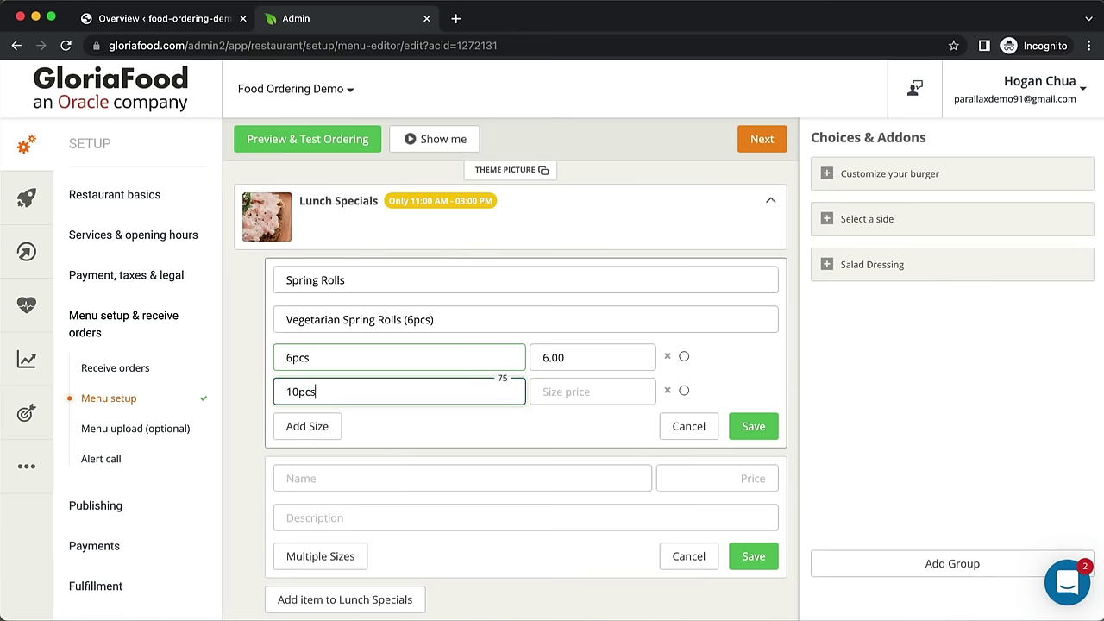
pyautogui.click(571, 390)
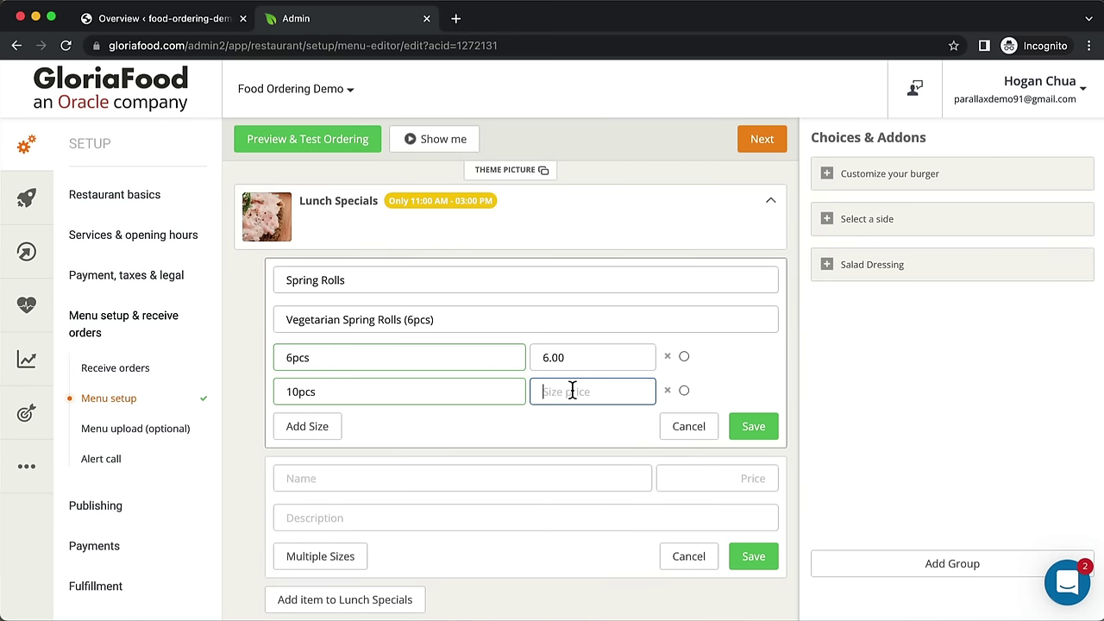
pyautogui.write('9.50')
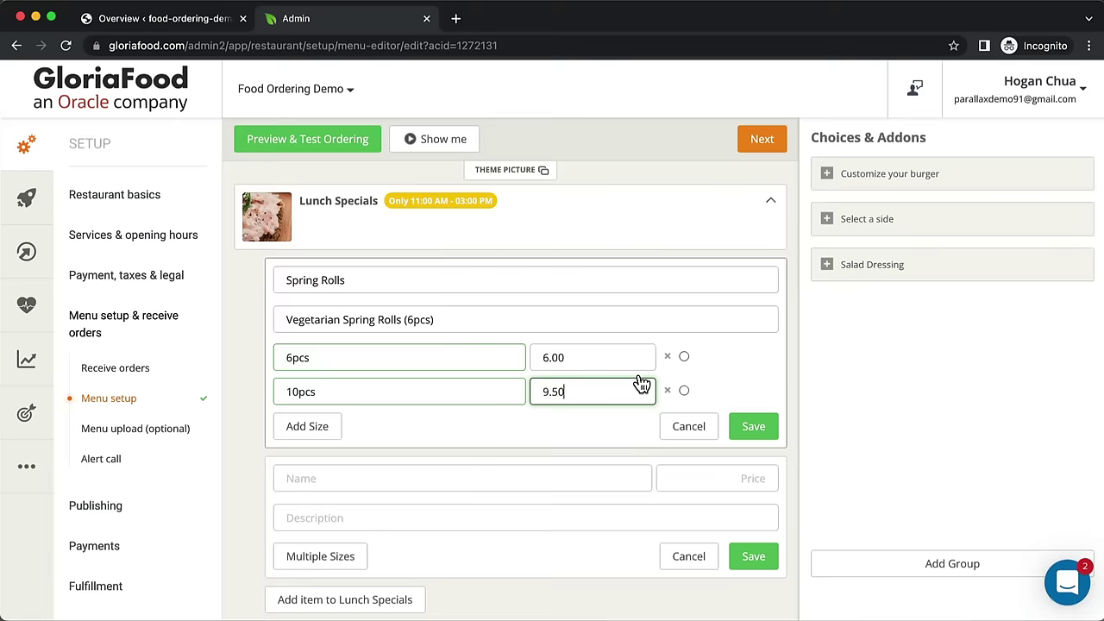
pyautogui.click(684, 358)
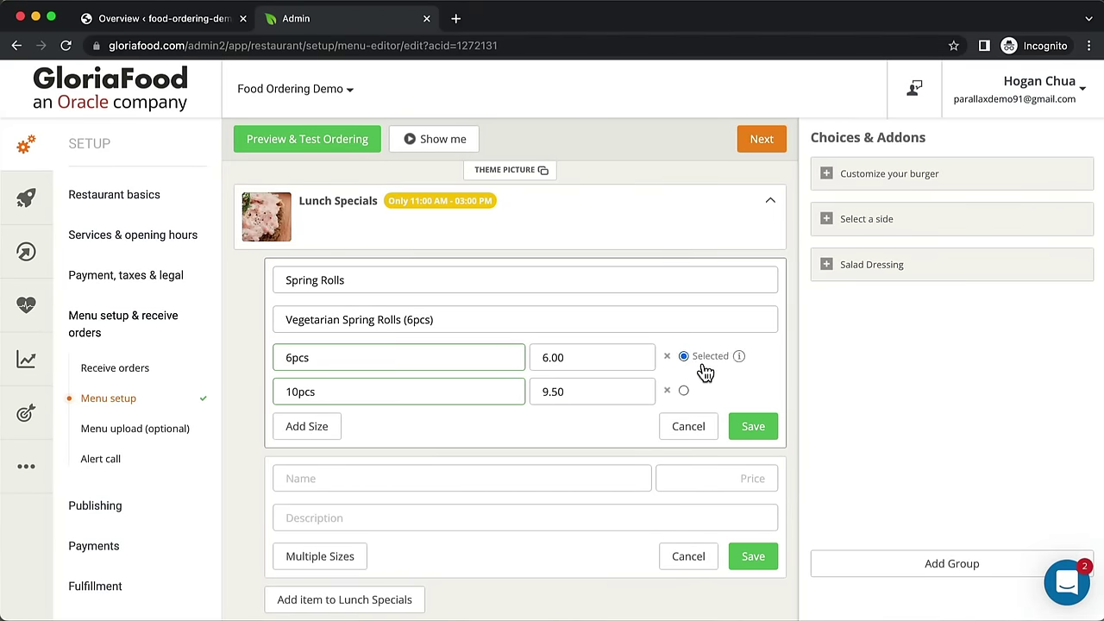
pyautogui.click(751, 426)
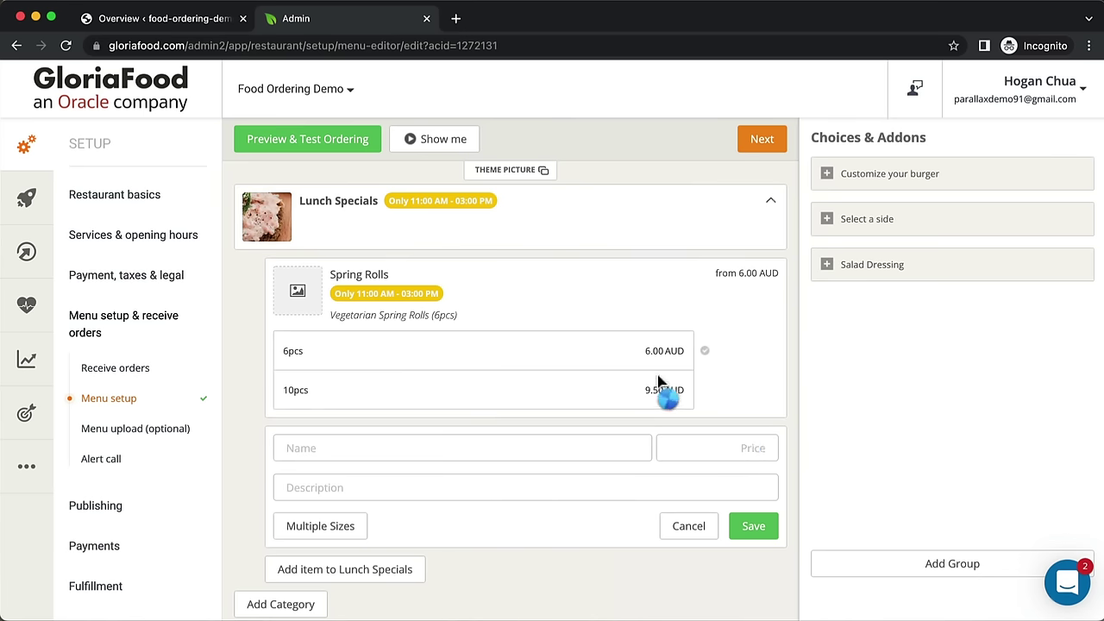
# Remove the 11:00 AM–03:00 PM limit from Lunch Specials and preview the ordering menu
pyautogui.moveTo(431, 251)
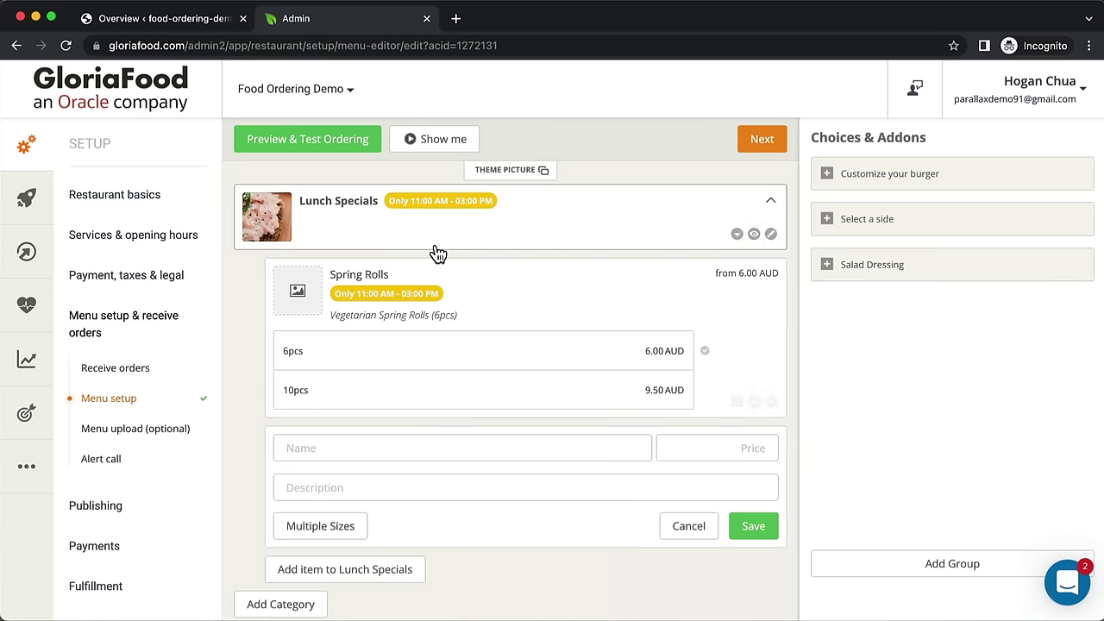
pyautogui.click(754, 235)
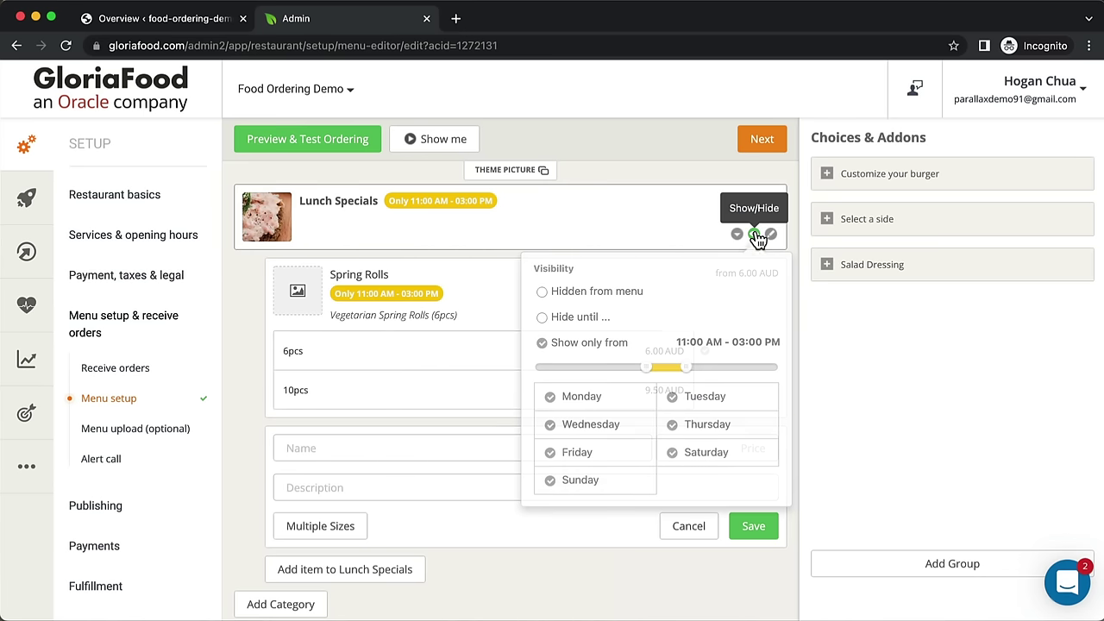
pyautogui.click(543, 344)
pyautogui.click(596, 227)
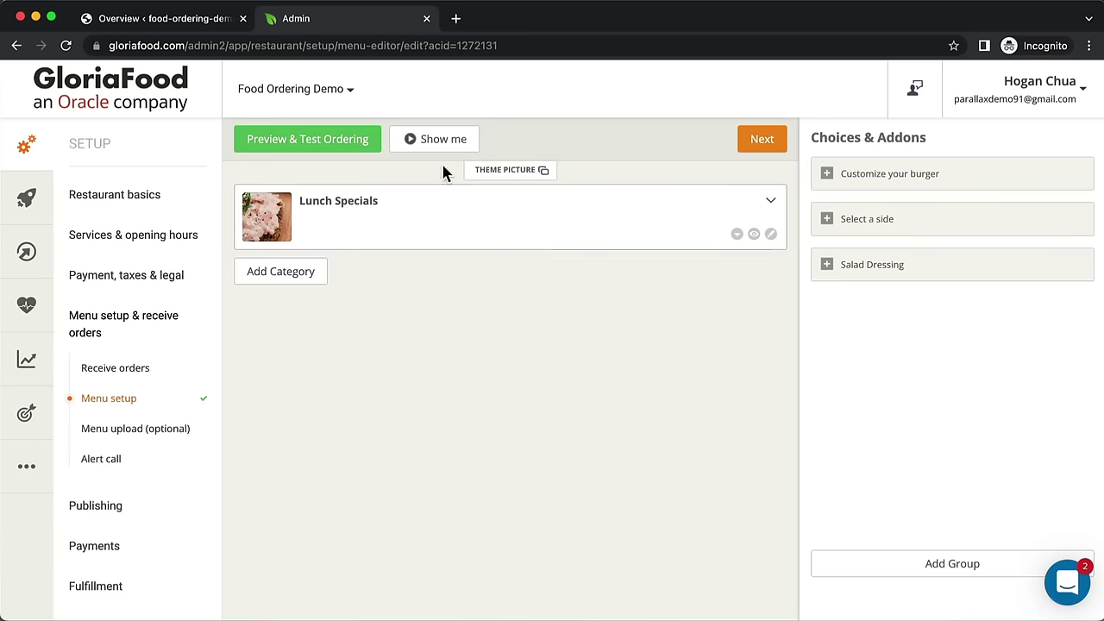
pyautogui.click(306, 144)
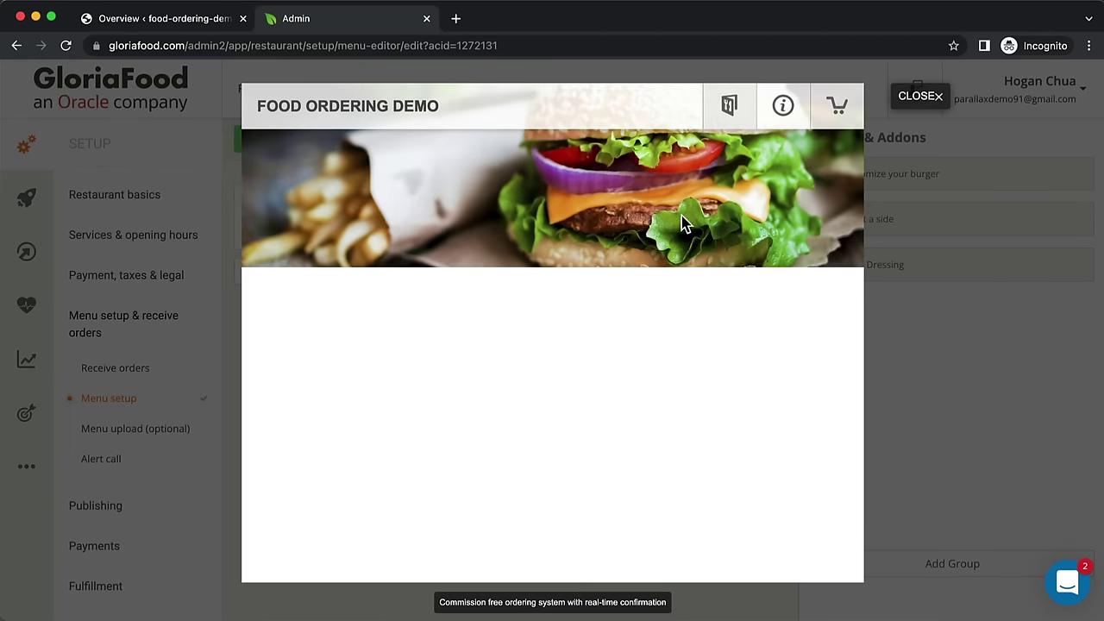
pyautogui.click(935, 94)
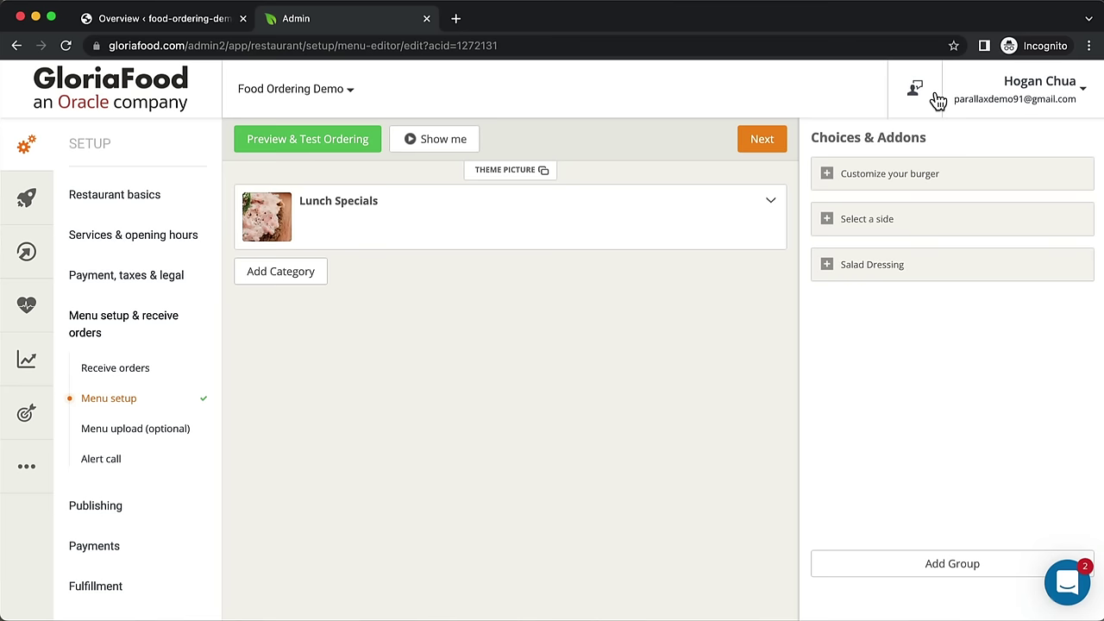
# Remove the 11:00 AM–03:00 PM visibility limit from Spring Rolls
pyautogui.click(664, 207)
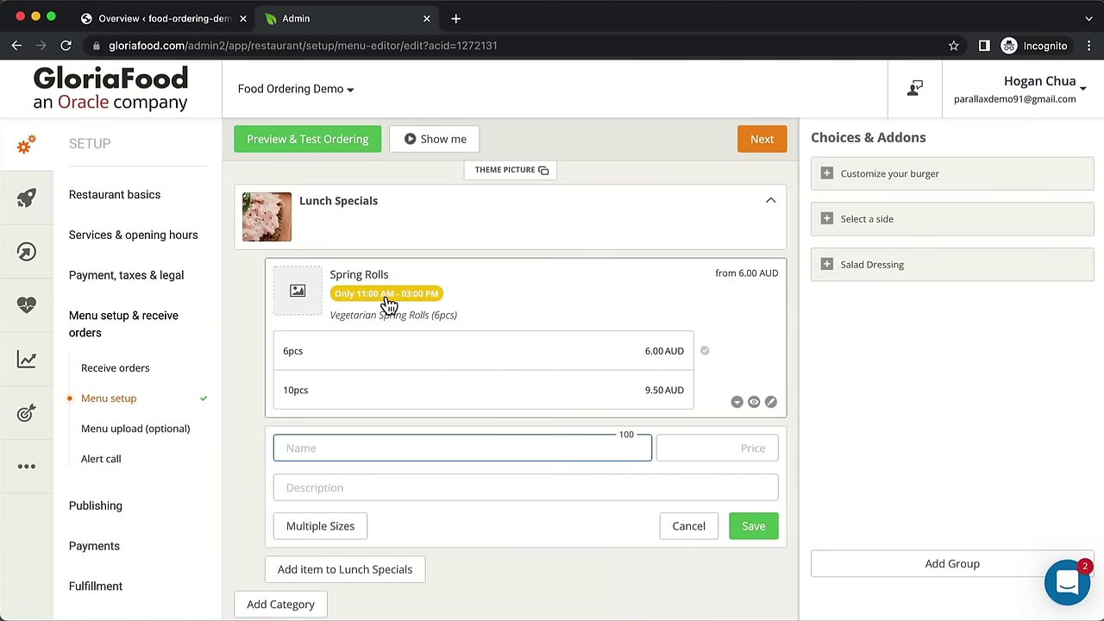
pyautogui.click(752, 403)
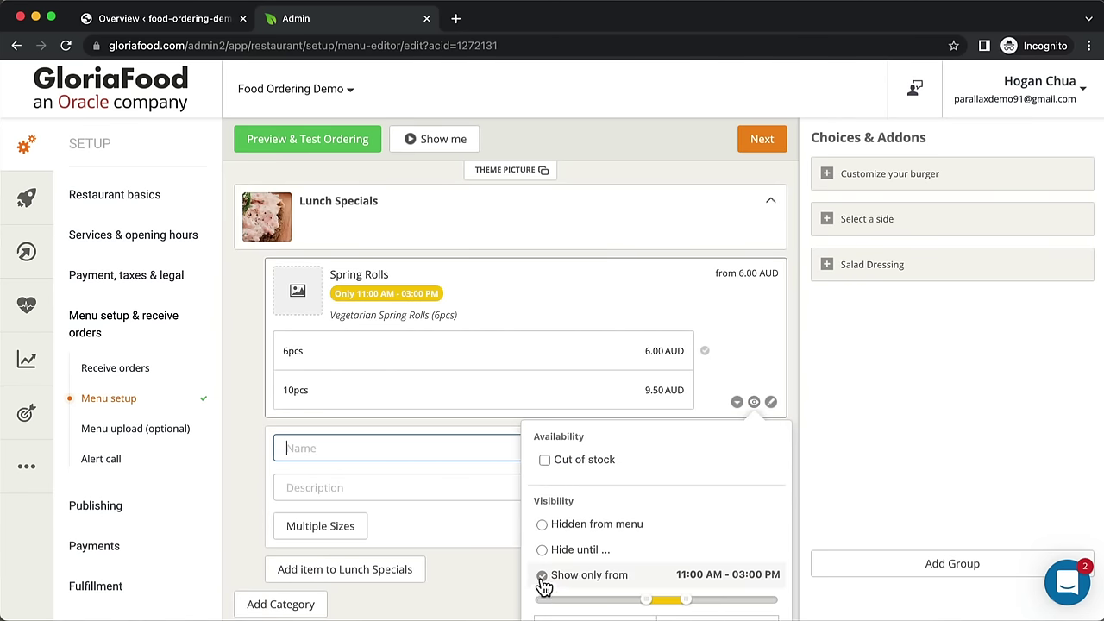
pyautogui.click(542, 578)
pyautogui.click(578, 258)
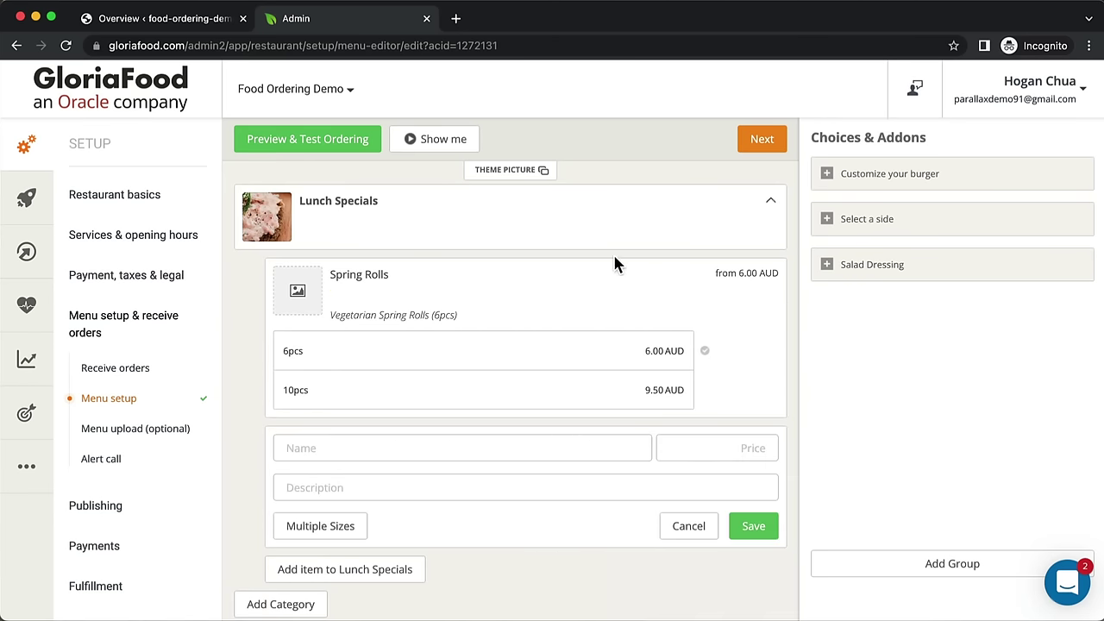
pyautogui.click(357, 145)
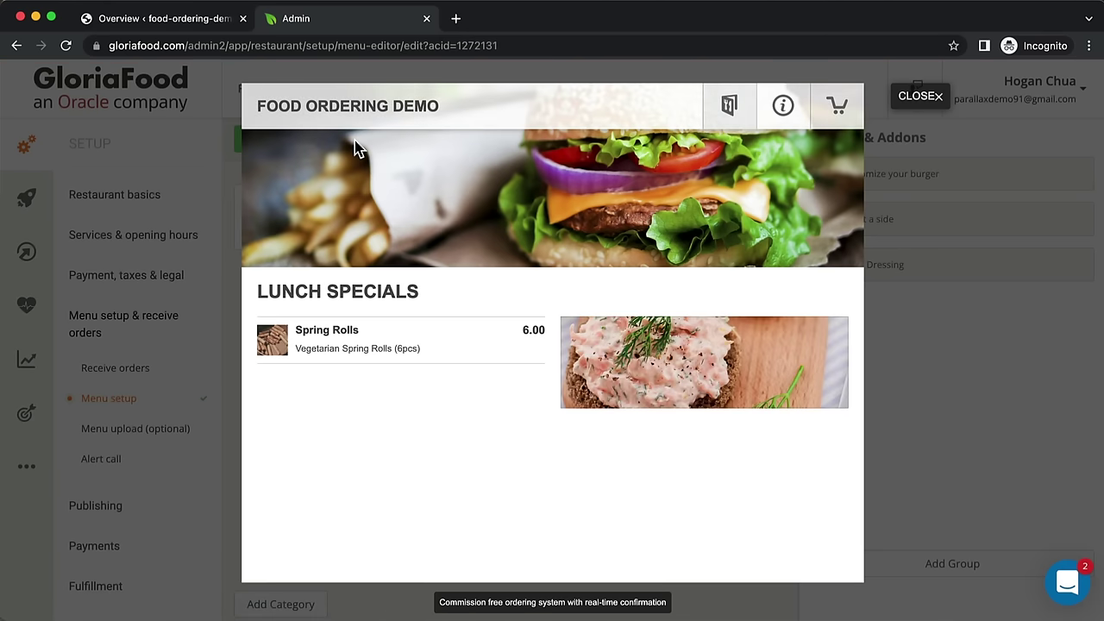
pyautogui.click(423, 343)
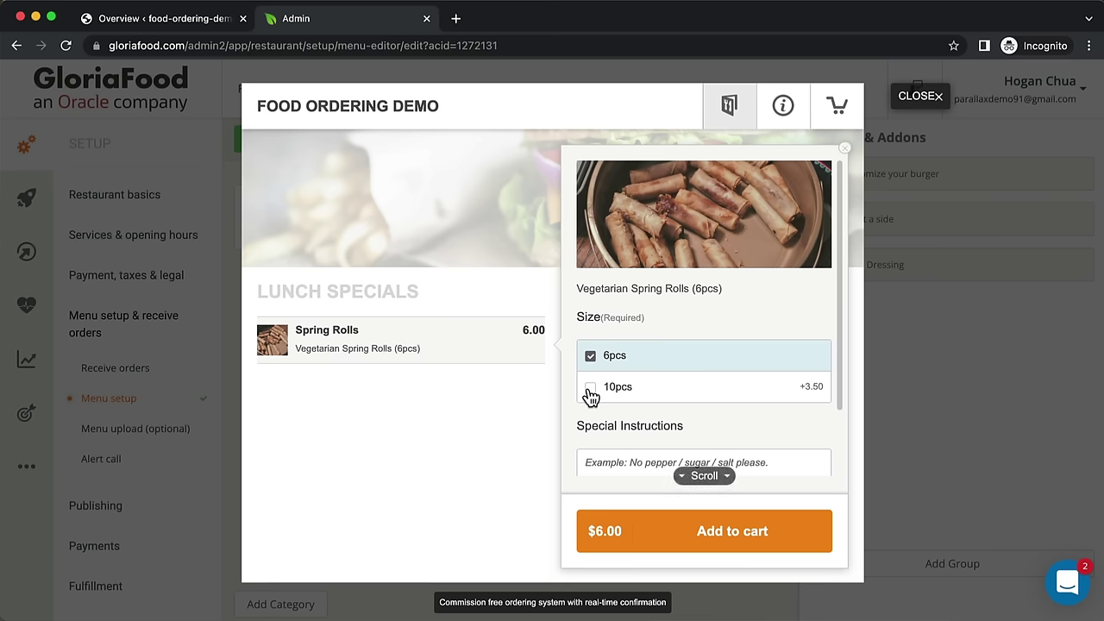
pyautogui.click(590, 389)
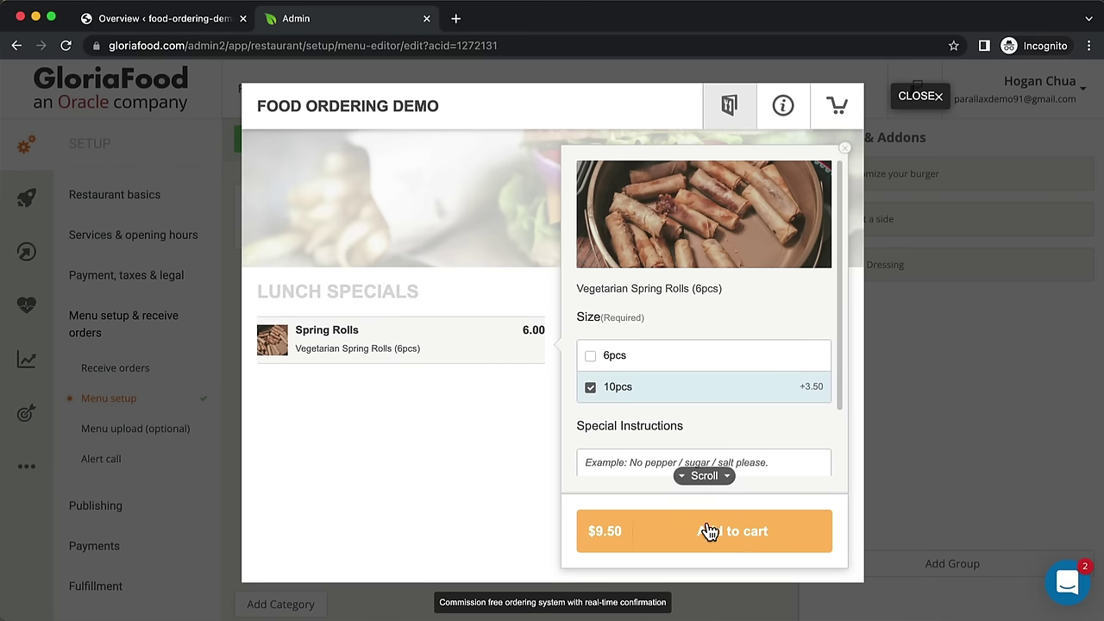
pyautogui.scroll(-2, 754, 418)
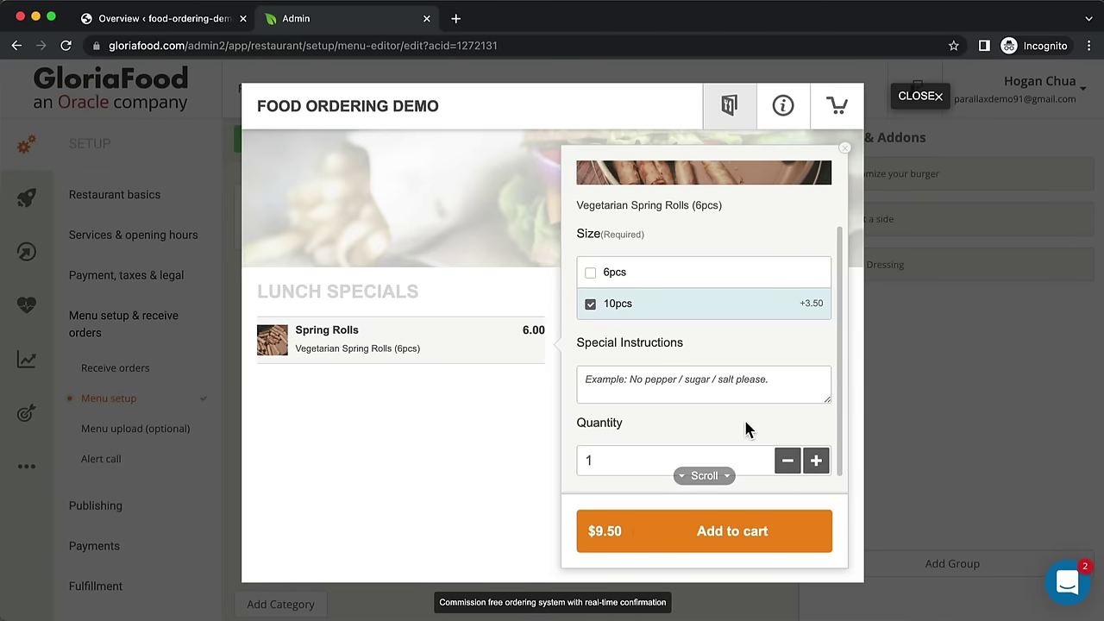
pyautogui.moveTo(580, 342); pyautogui.dragTo(725, 347)
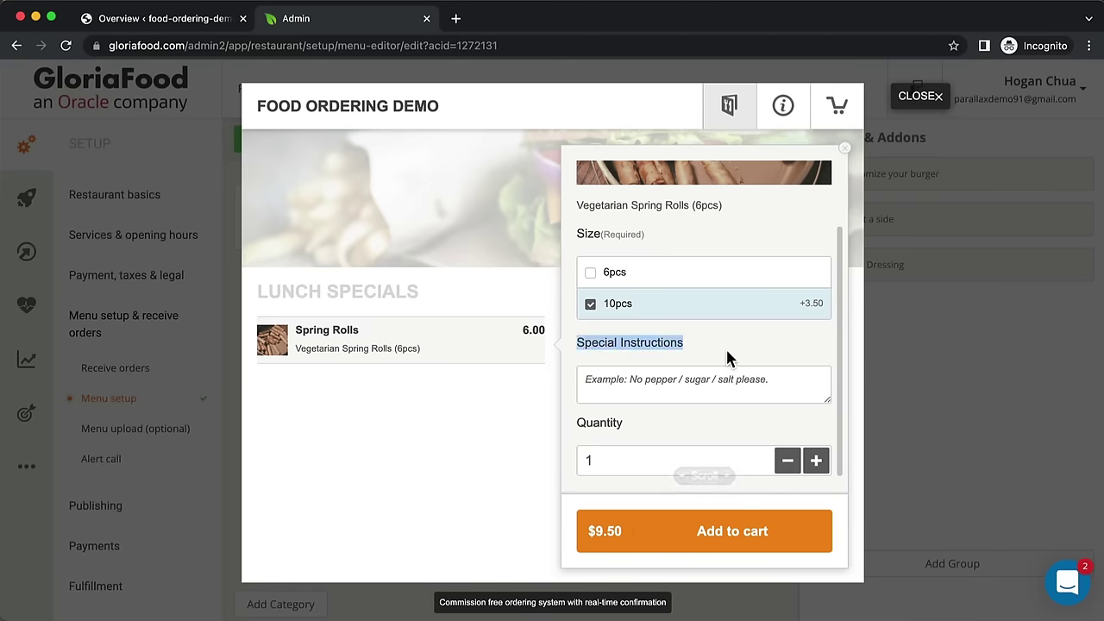
pyautogui.click(847, 156)
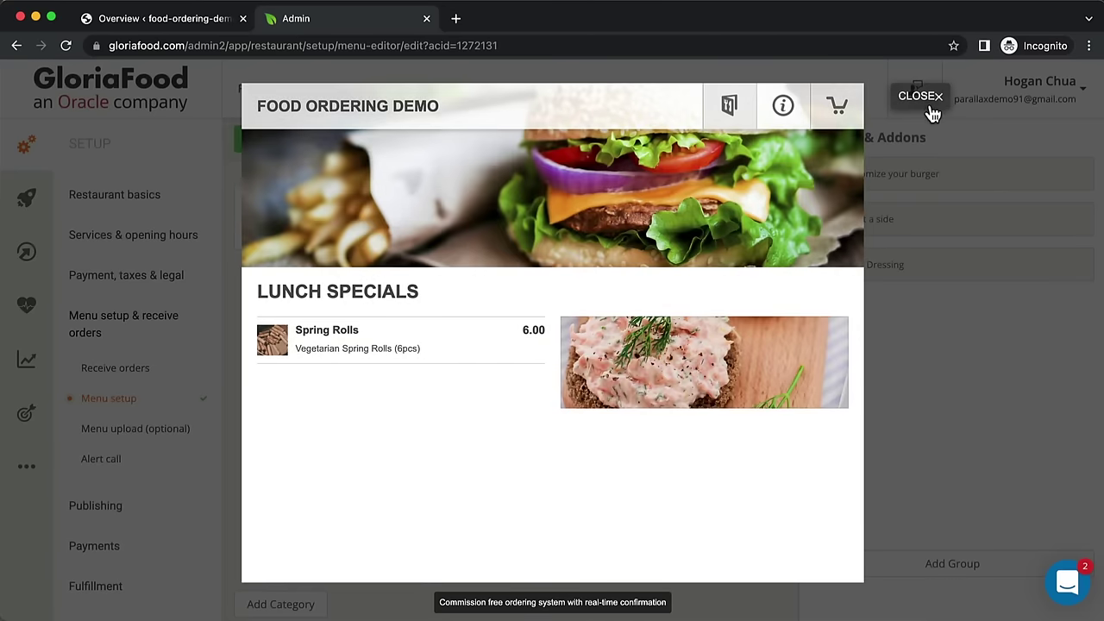
pyautogui.click(927, 99)
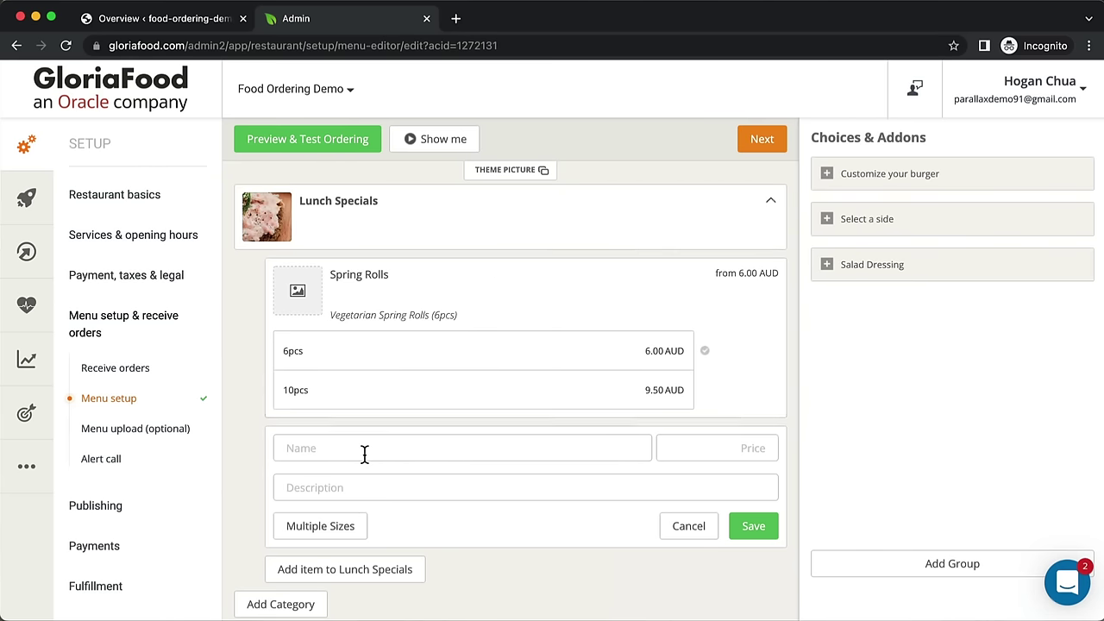
# Add and save a Curry Beef item priced 15.00 in Lunch Specials
pyautogui.scroll(-1, 374, 454)
pyautogui.click(348, 394)
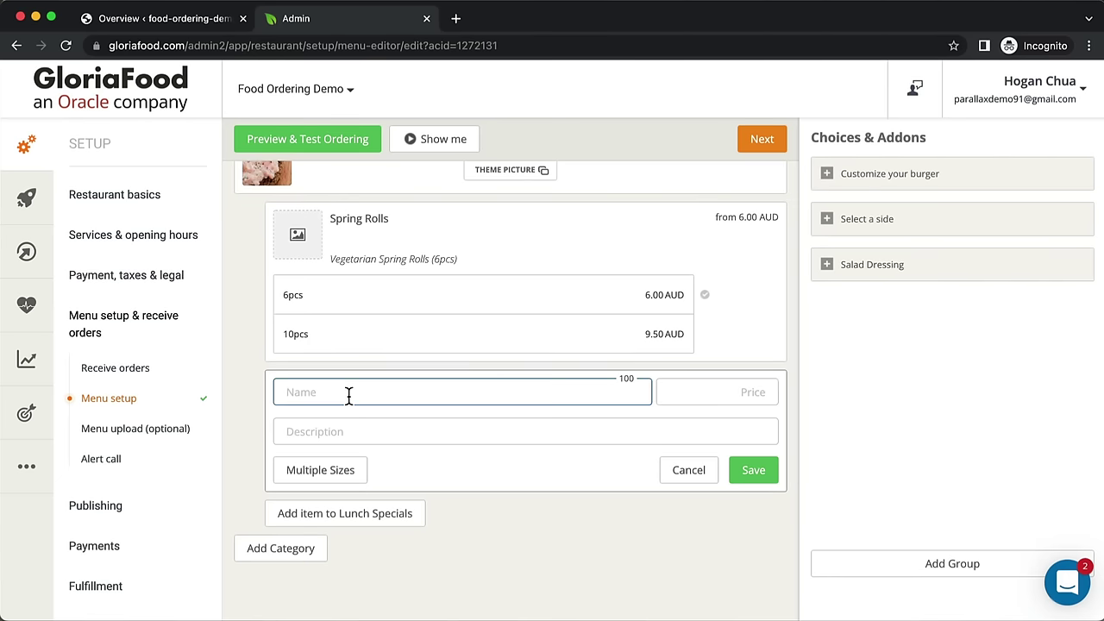
pyautogui.write('Curry Beef')
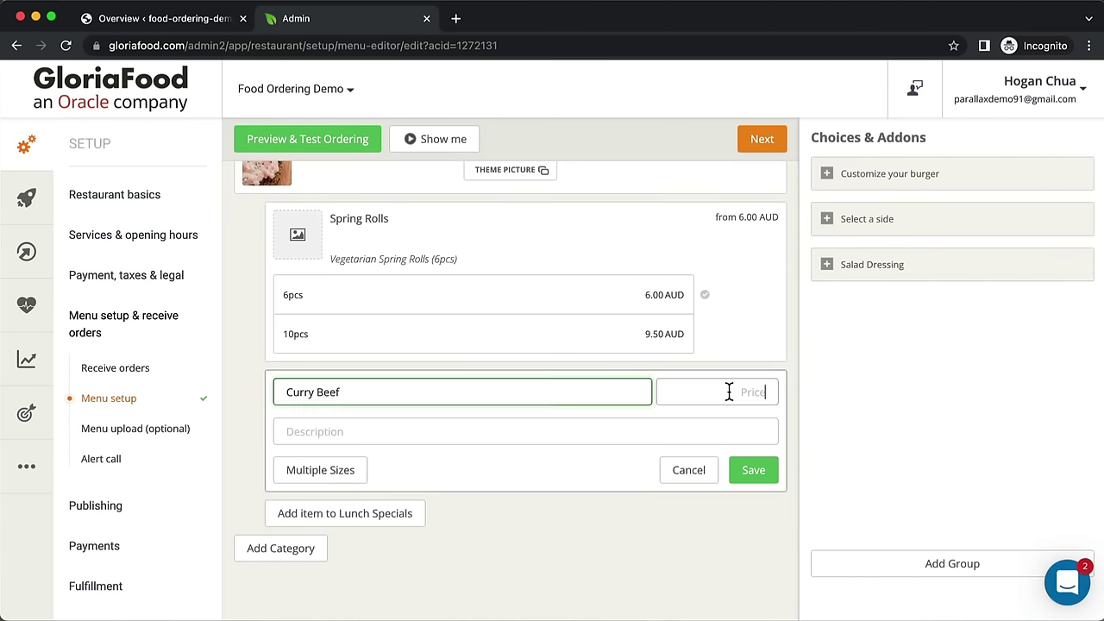
pyautogui.click(728, 392)
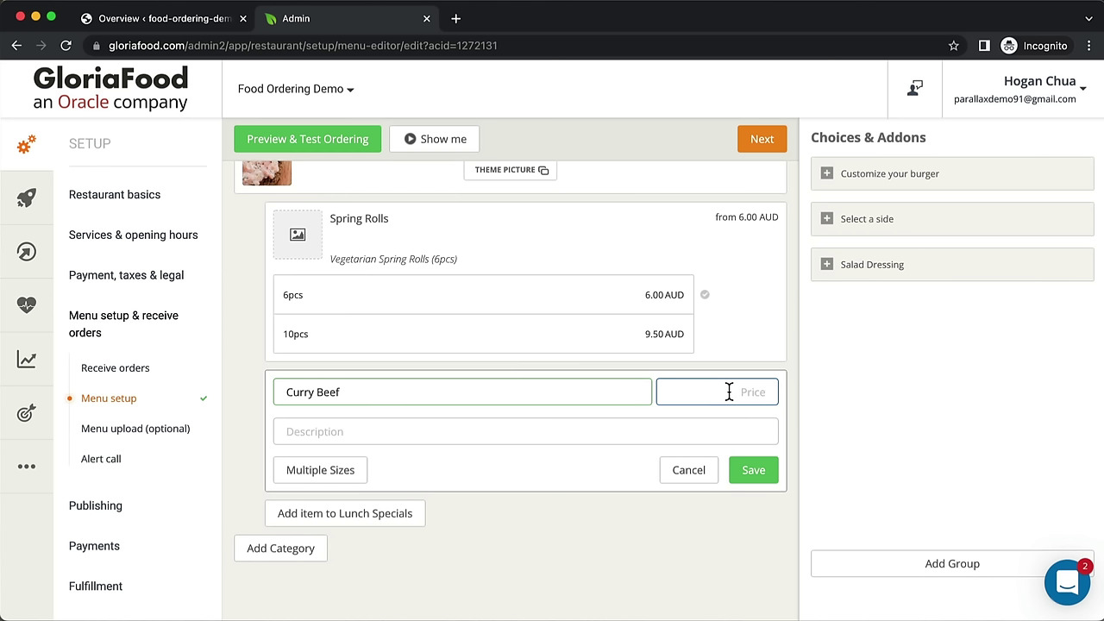
pyautogui.write('15')
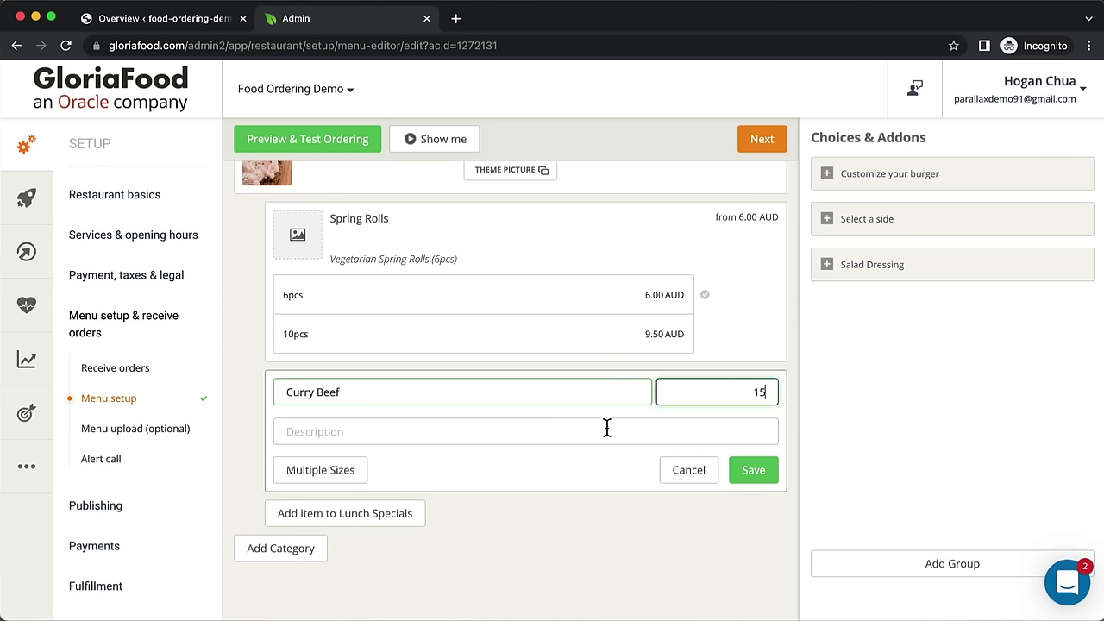
pyautogui.click(607, 428)
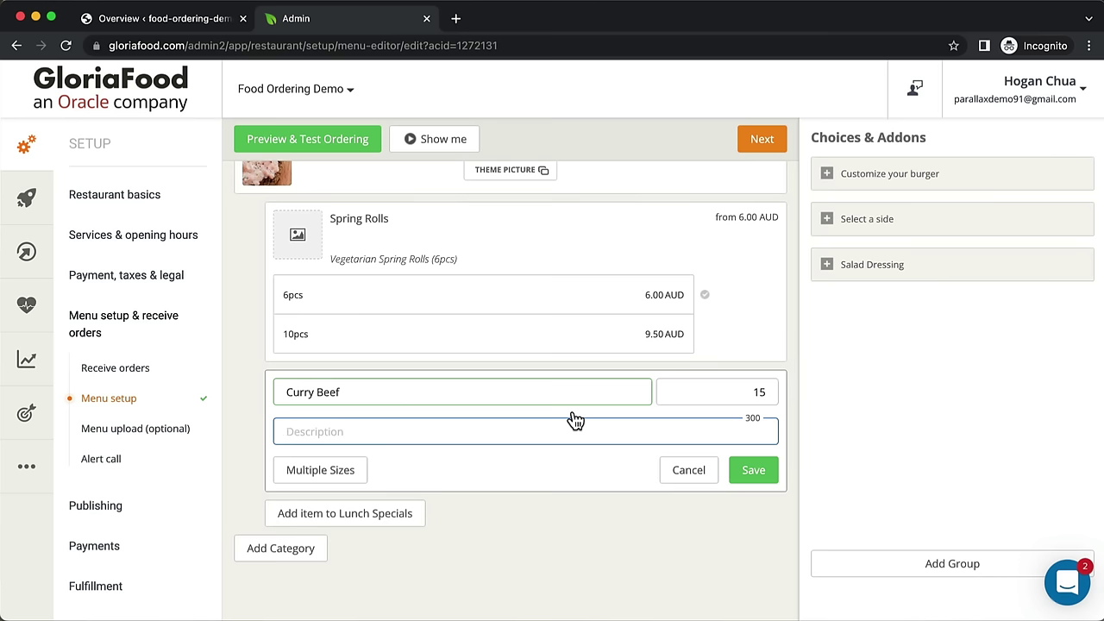
pyautogui.click(773, 482)
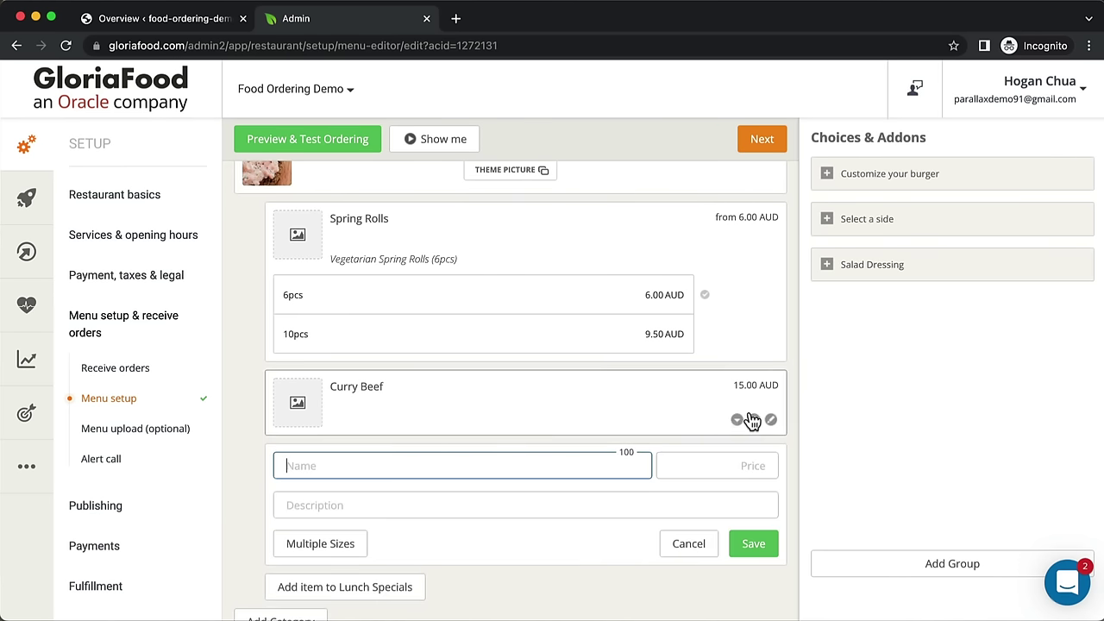
# Mark Curry Beef as Hot, keeping special instructions visible, and close the ordering preview
pyautogui.click(738, 422)
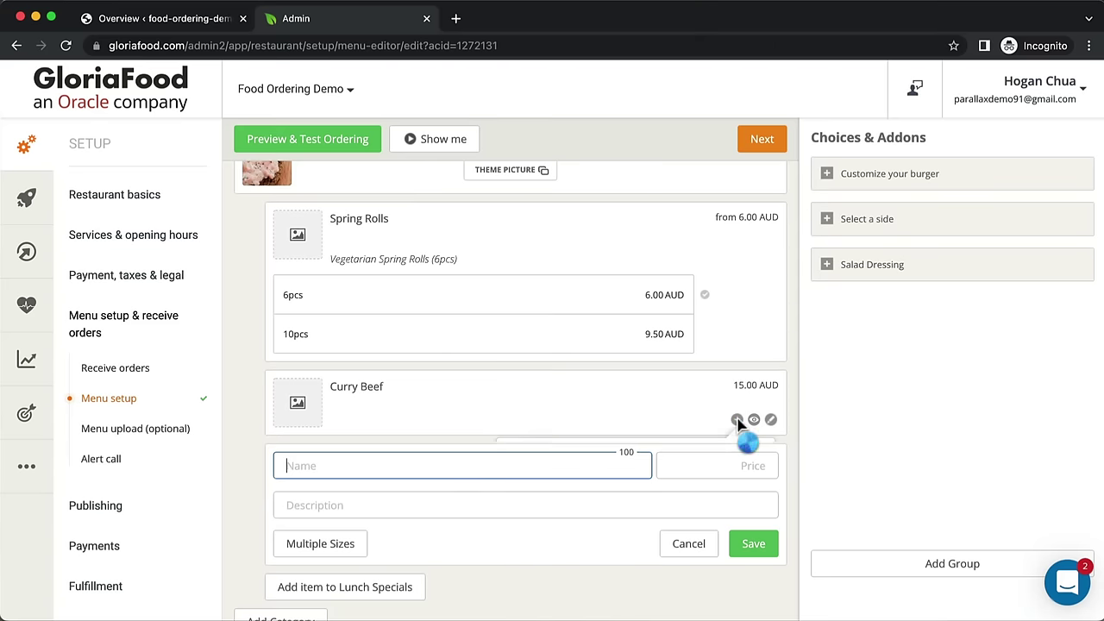
pyautogui.scroll(-2, 594, 394)
pyautogui.scroll(-3, 597, 393)
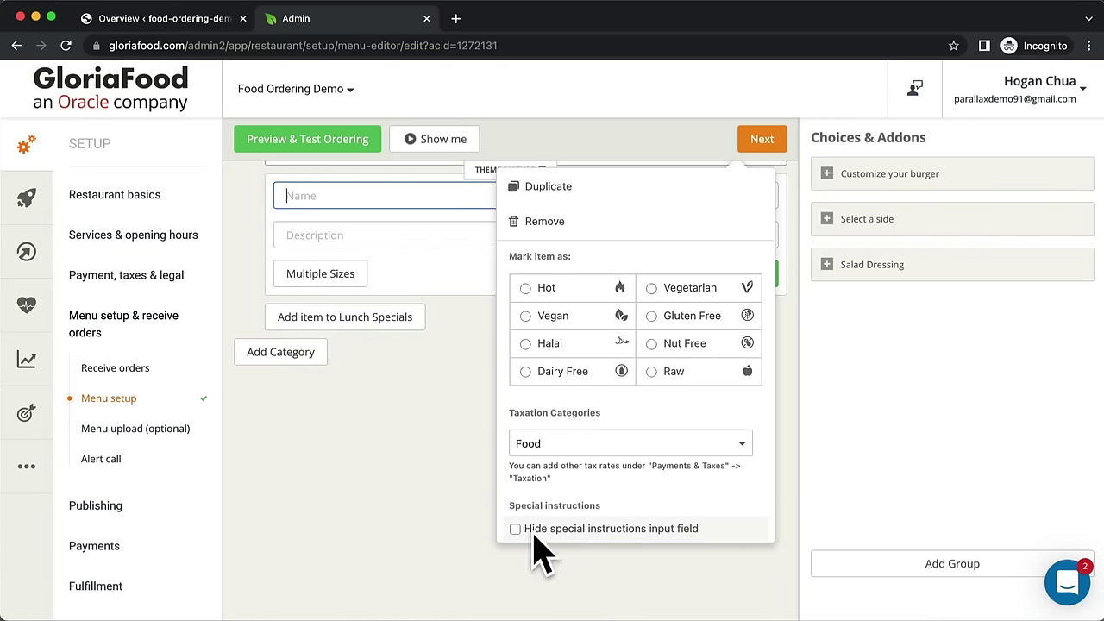
pyautogui.click(515, 530)
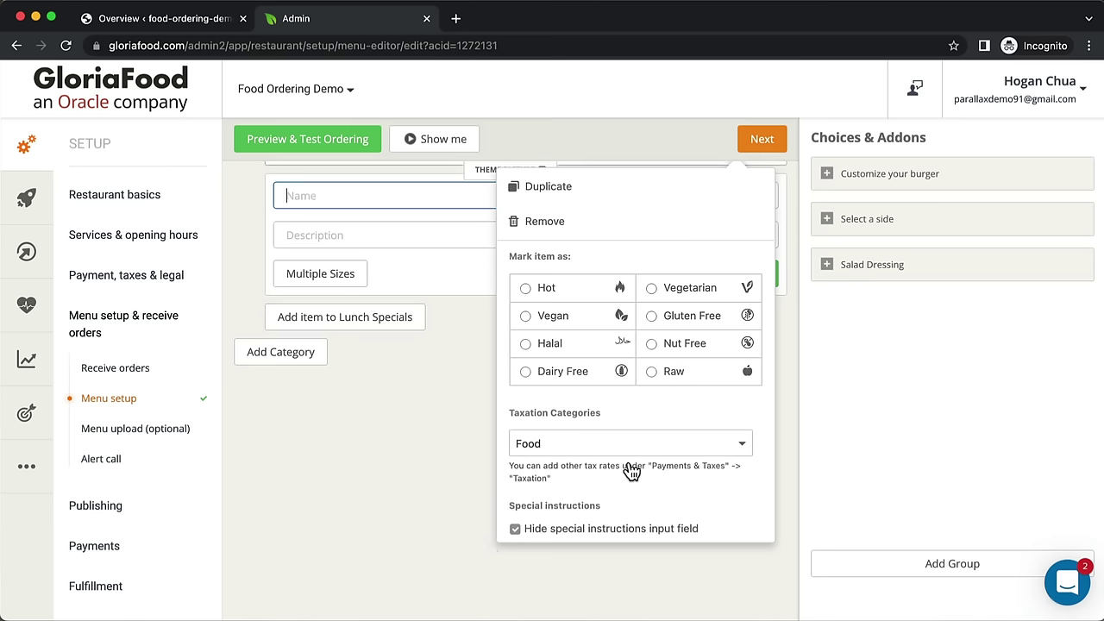
pyautogui.click(513, 529)
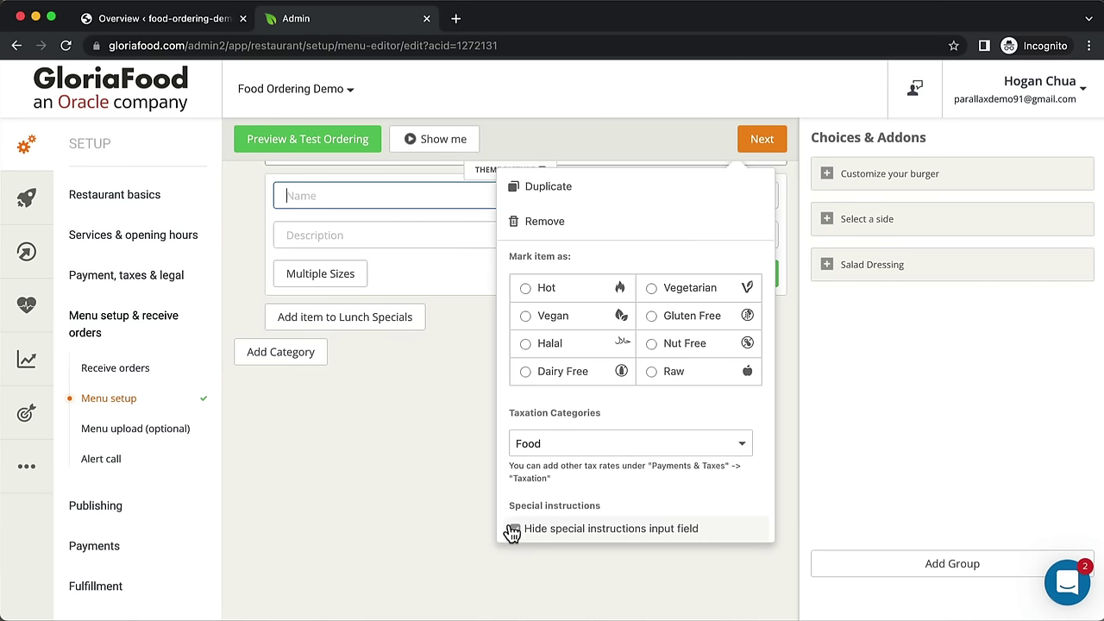
pyautogui.click(526, 289)
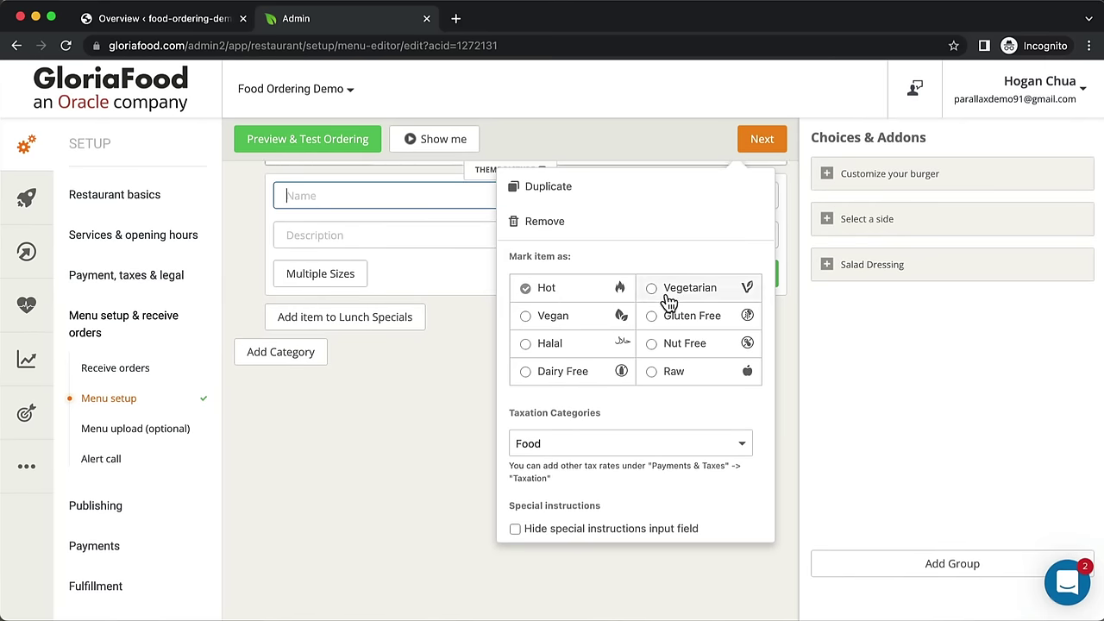
pyautogui.scroll(1, 648, 326)
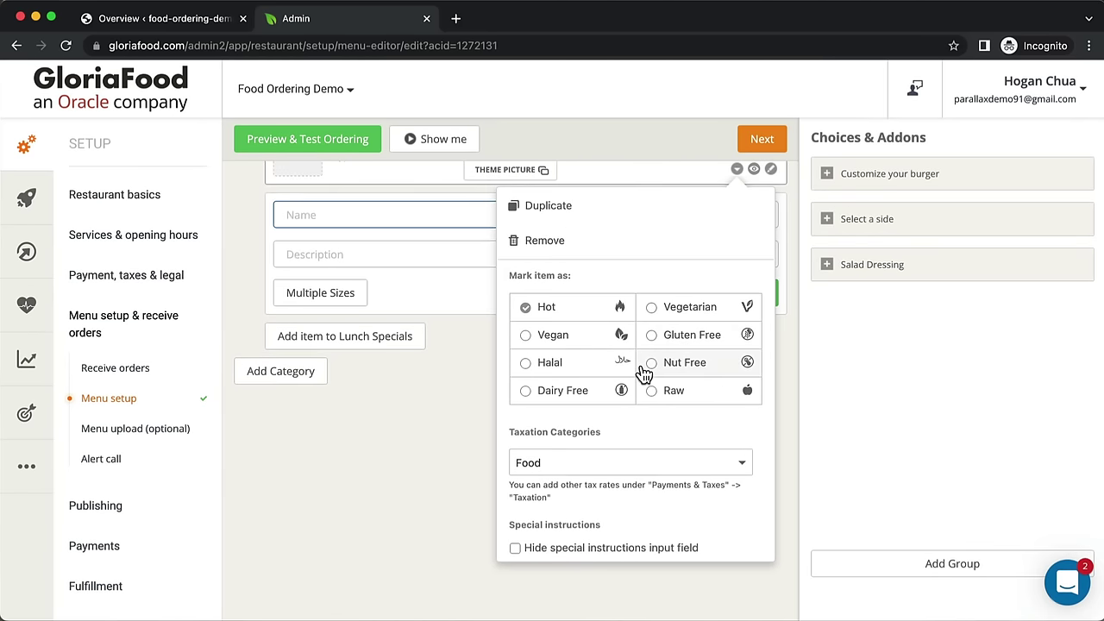
pyautogui.scroll(5, 737, 249)
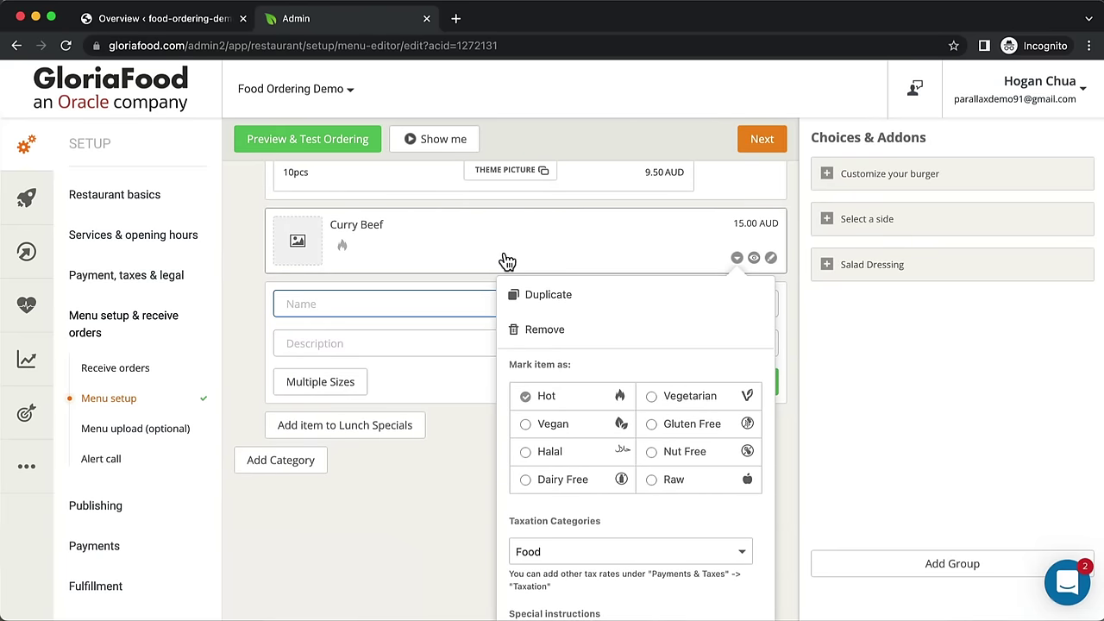
pyautogui.click(333, 141)
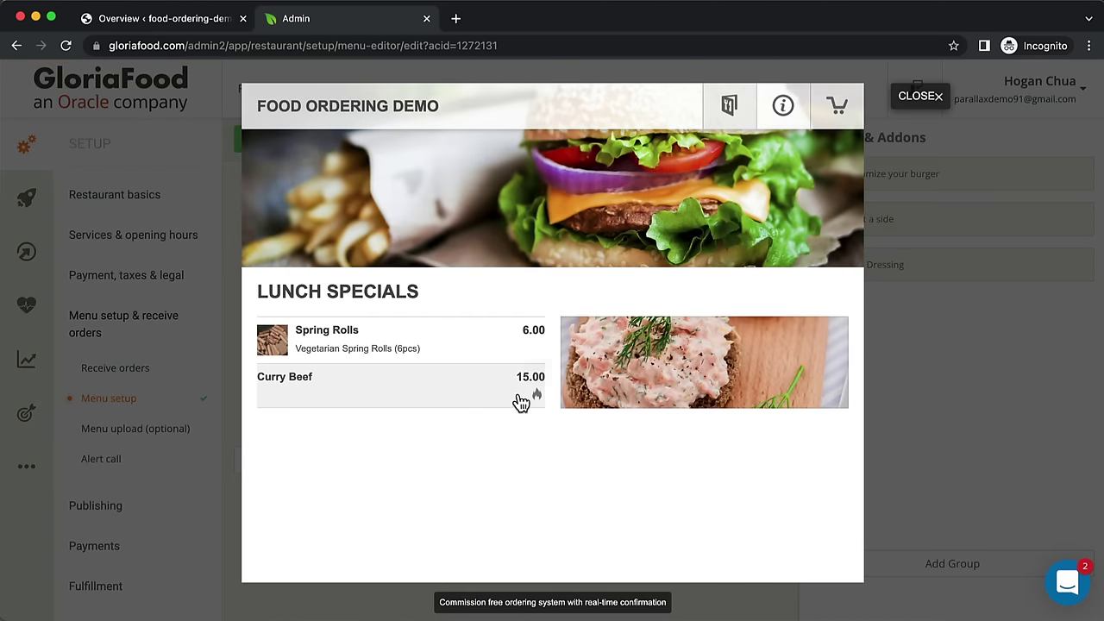
pyautogui.click(936, 98)
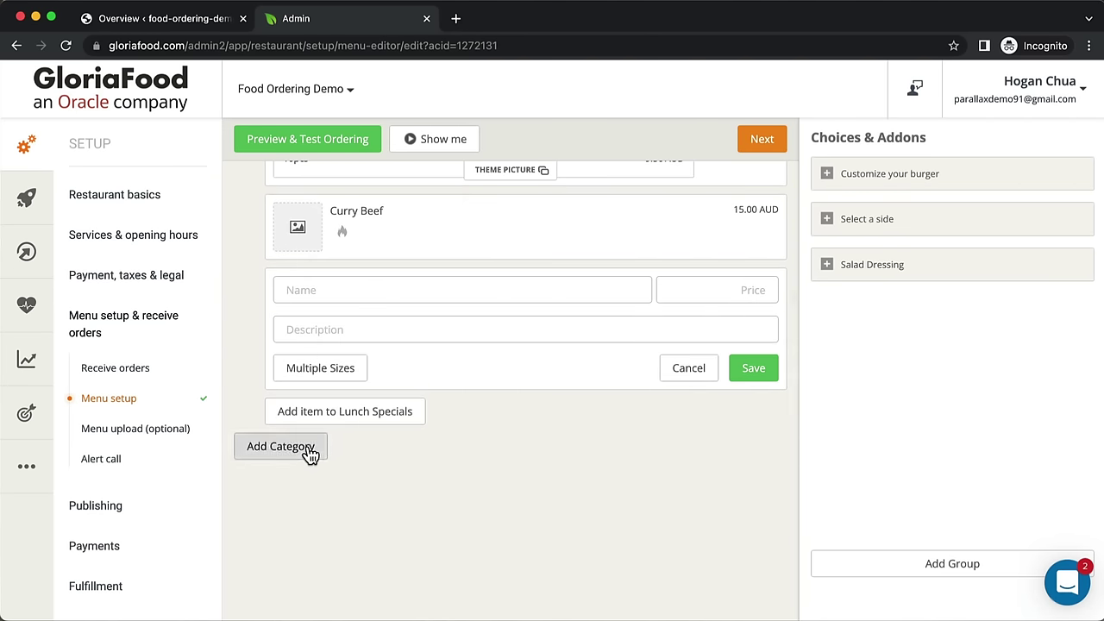
# Create a new menu category named Pizza
pyautogui.click(308, 448)
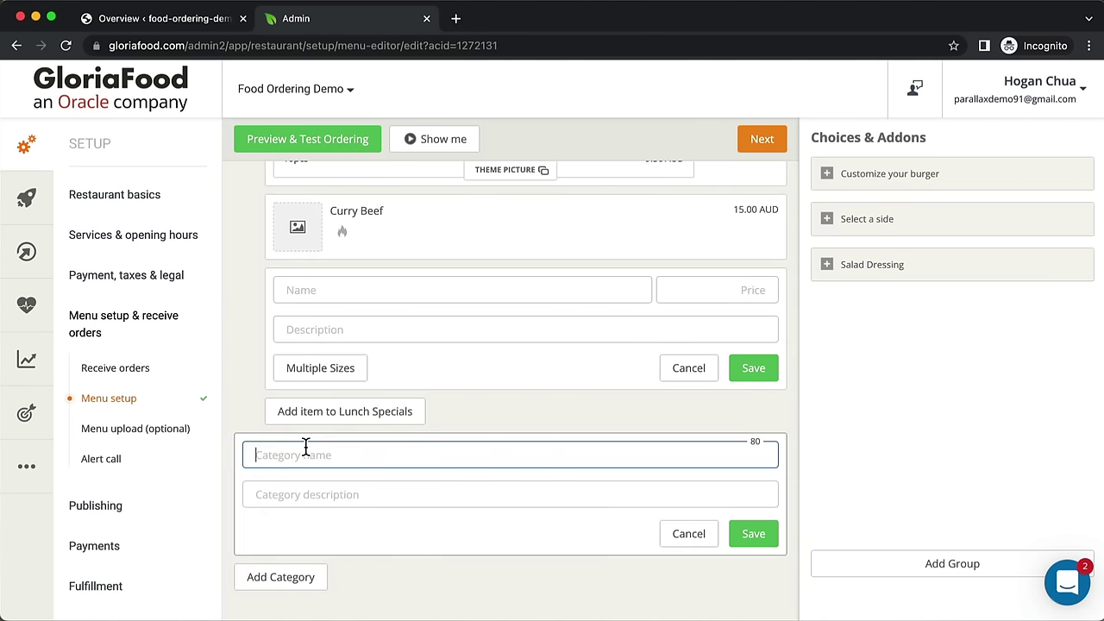
pyautogui.write('Pizza')
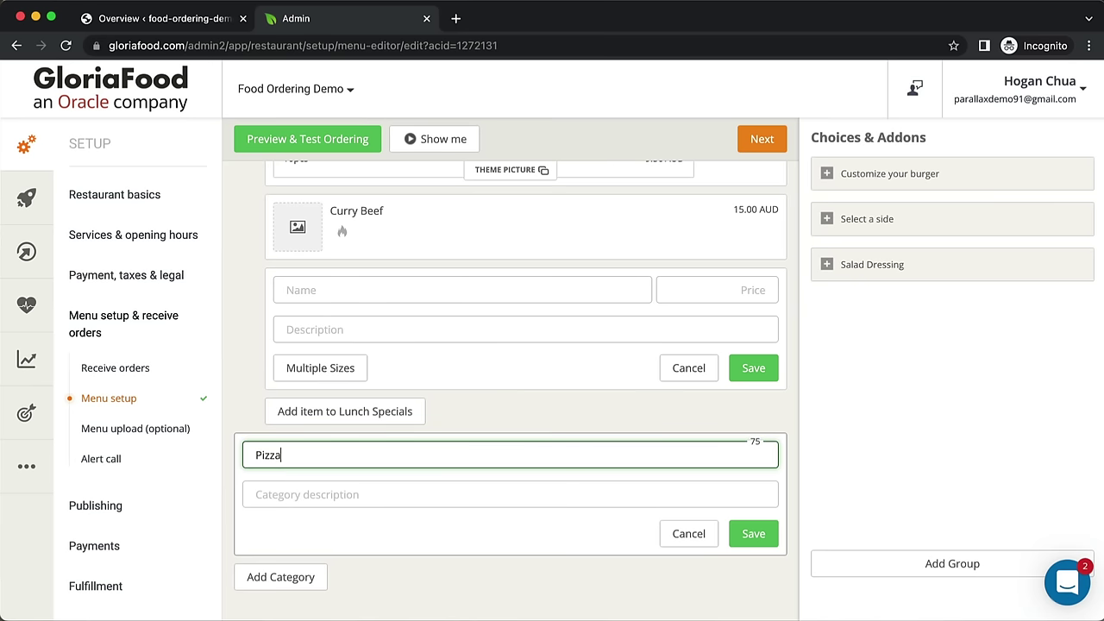
pyautogui.click(753, 533)
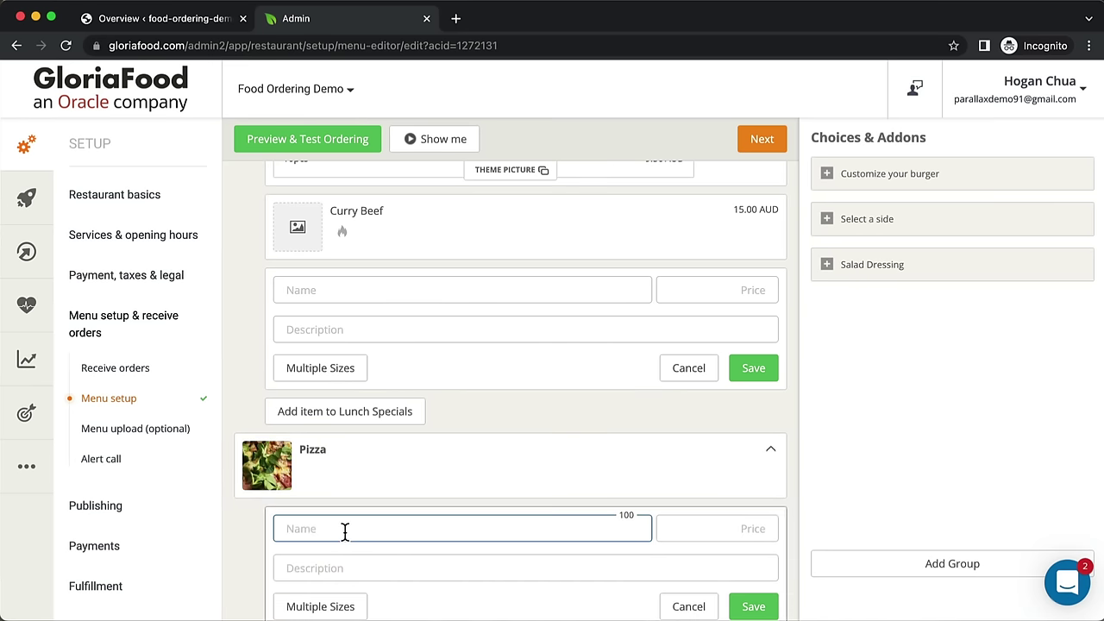
pyautogui.scroll(-2, 345, 531)
pyautogui.scroll(-3, 362, 500)
# Add a Hawaiian pizza with sizes Small at 12 and Medum at 16
pyautogui.write('Hawaiian')
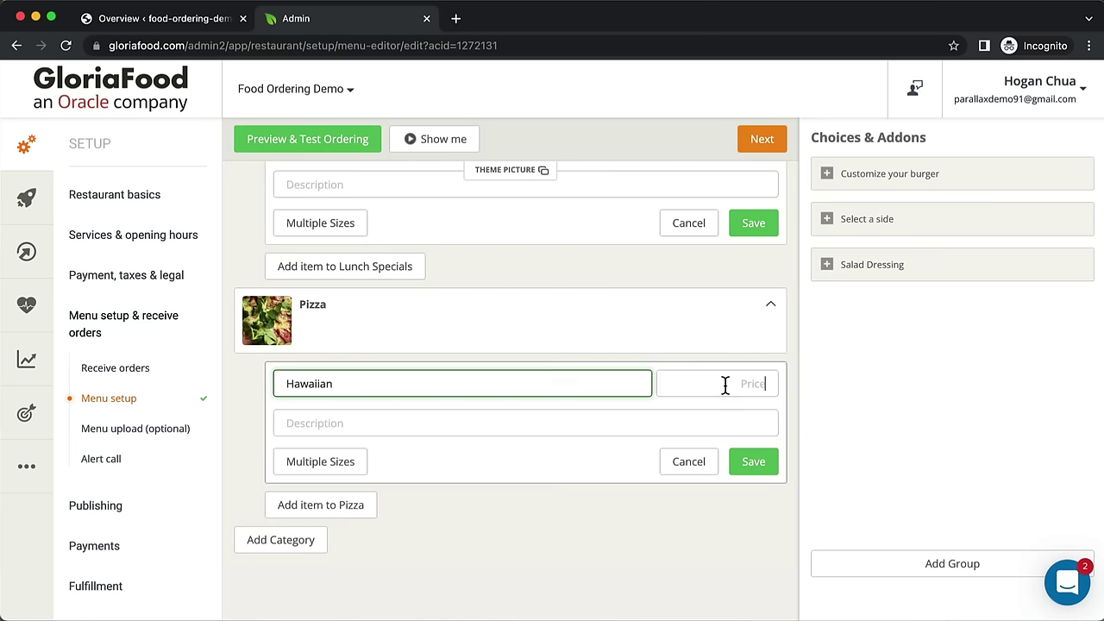
pyautogui.click(724, 386)
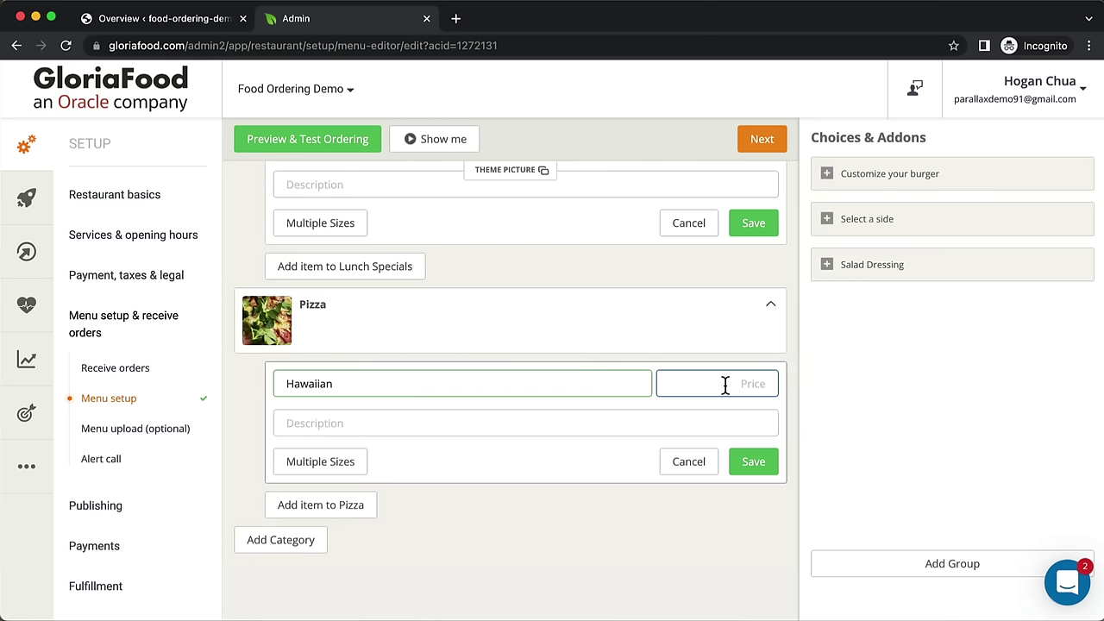
pyautogui.write('12')
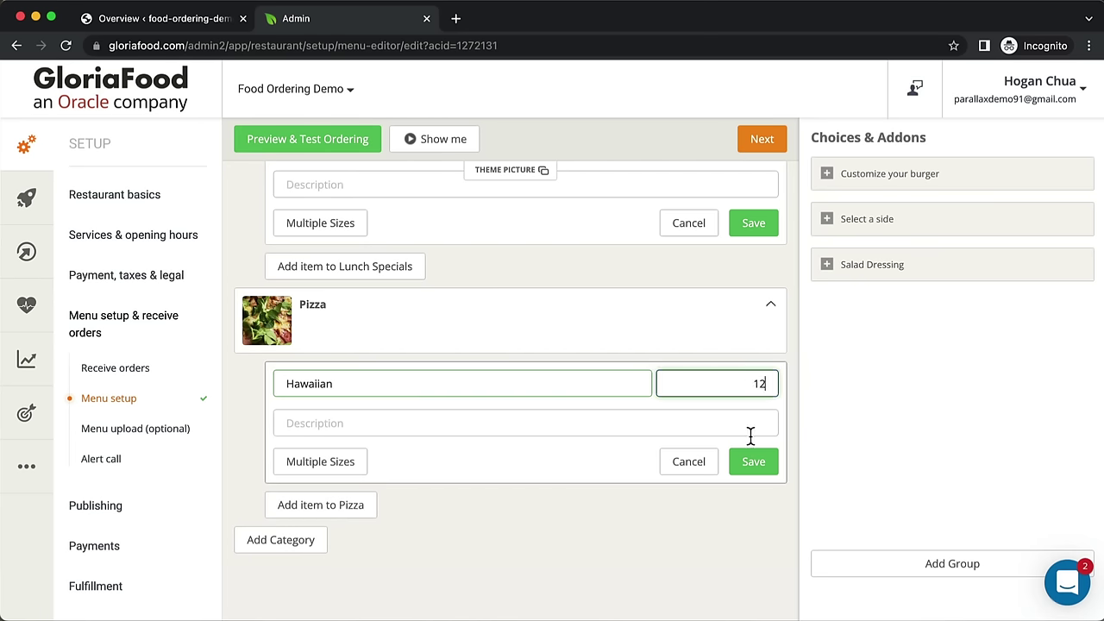
pyautogui.click(310, 465)
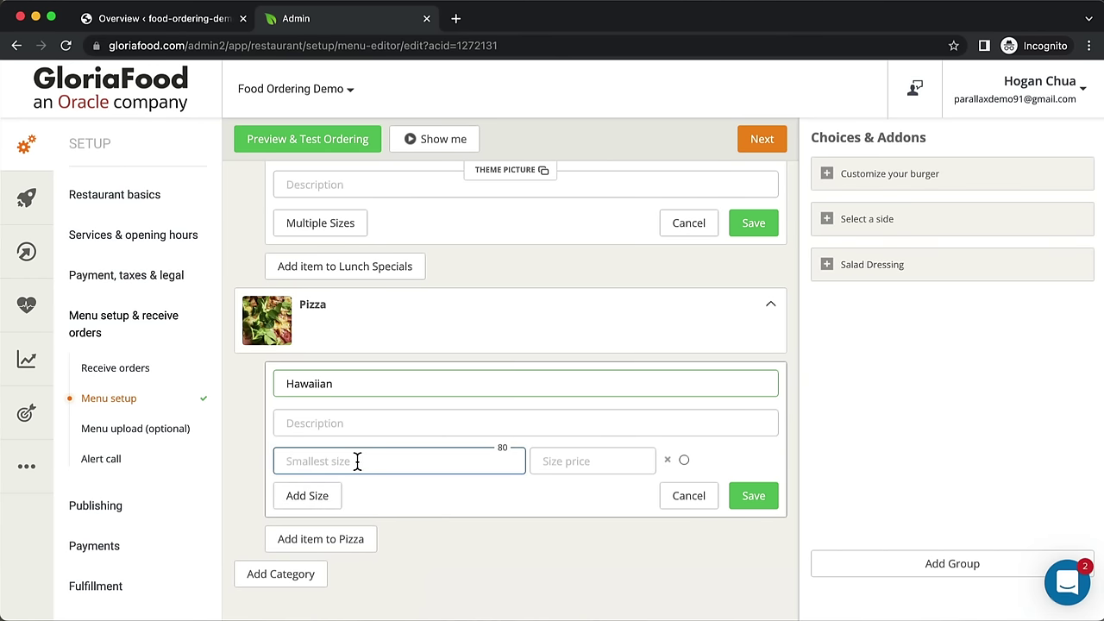
pyautogui.write('Smal')
pyautogui.write('12')
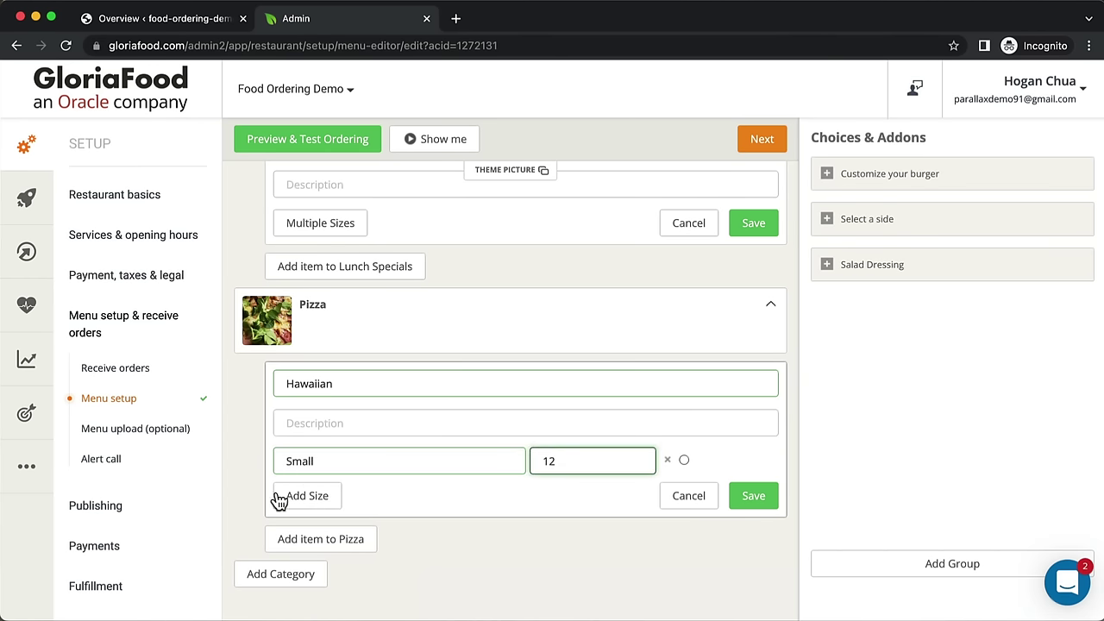
pyautogui.click(278, 501)
pyautogui.click(313, 494)
pyautogui.write('Medum')
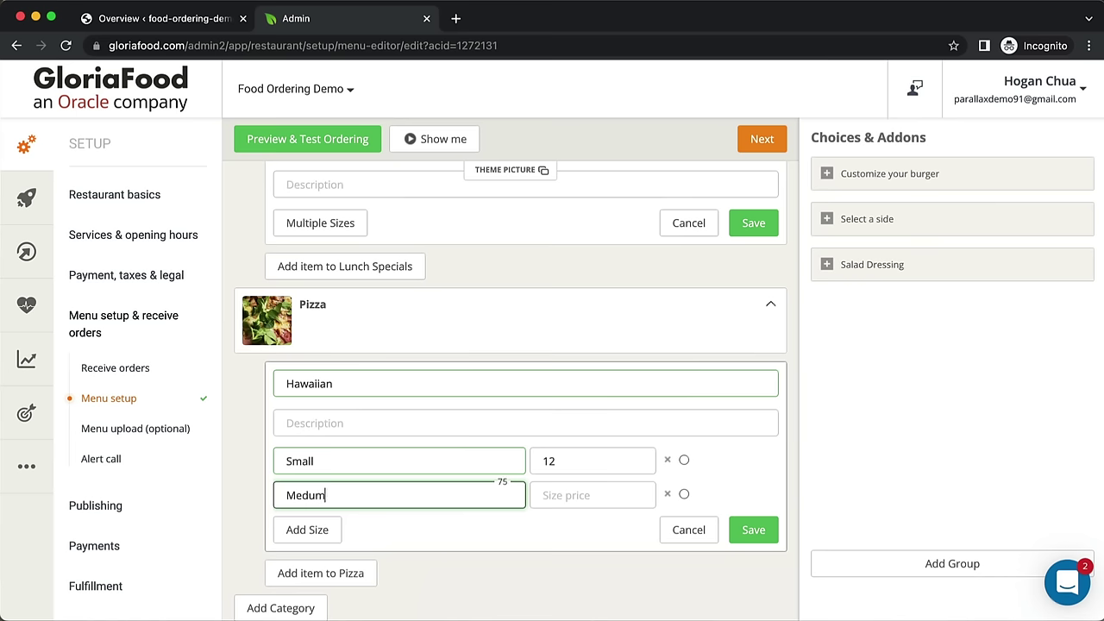
pyautogui.click(589, 495)
pyautogui.write('16')
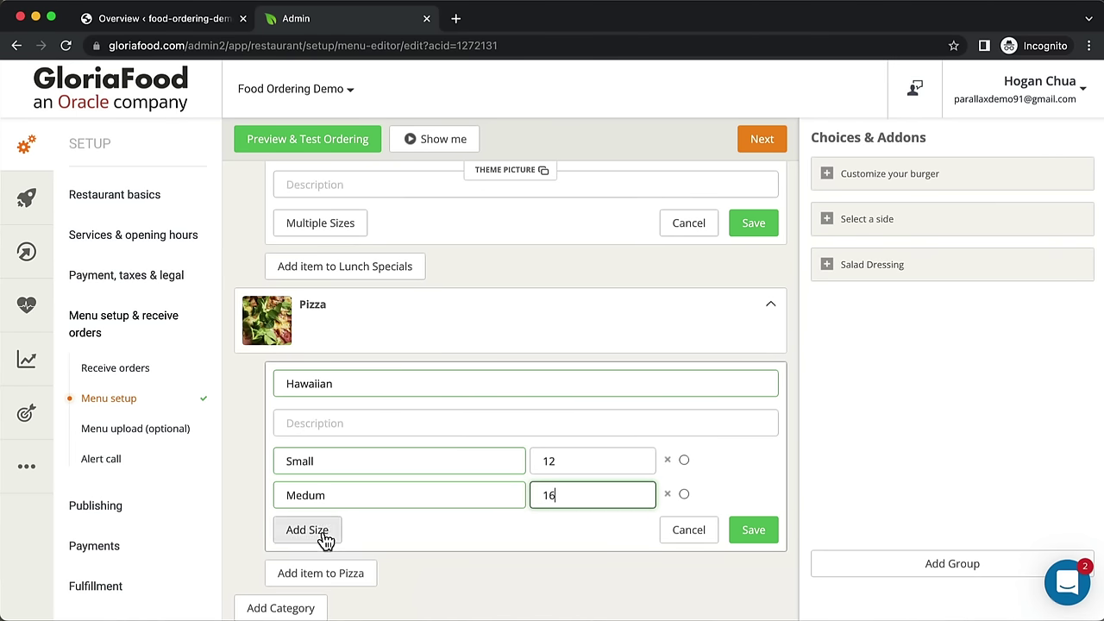
# Add a Large size at 20 and save the Hawaiian pizza
pyautogui.click(318, 532)
pyautogui.click(334, 529)
pyautogui.write('Large')
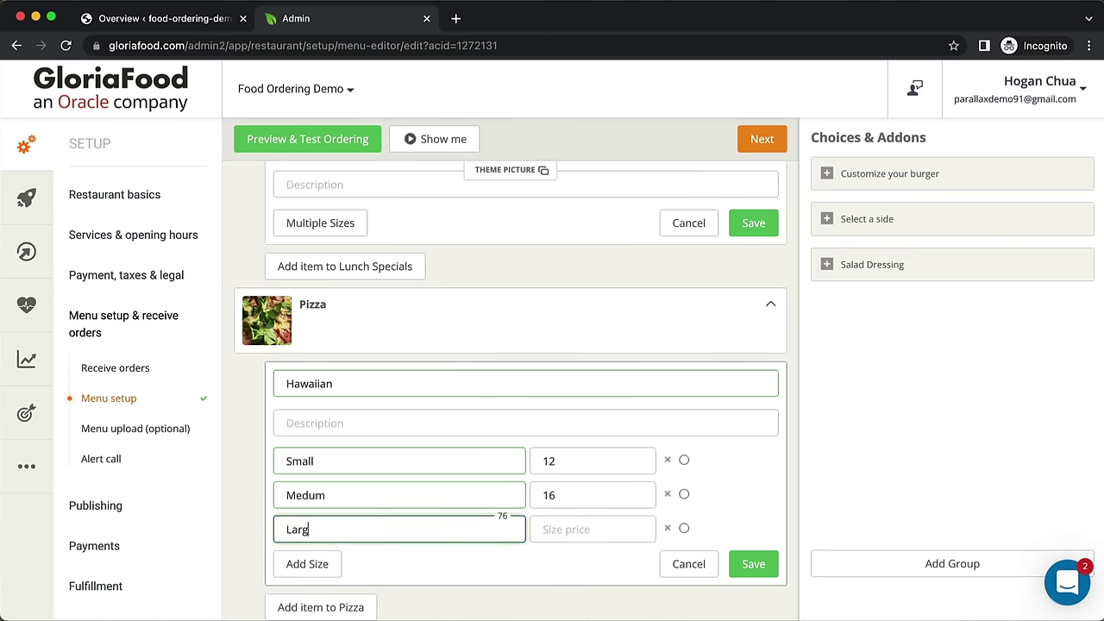
pyautogui.press('Tab')
pyautogui.write('3')
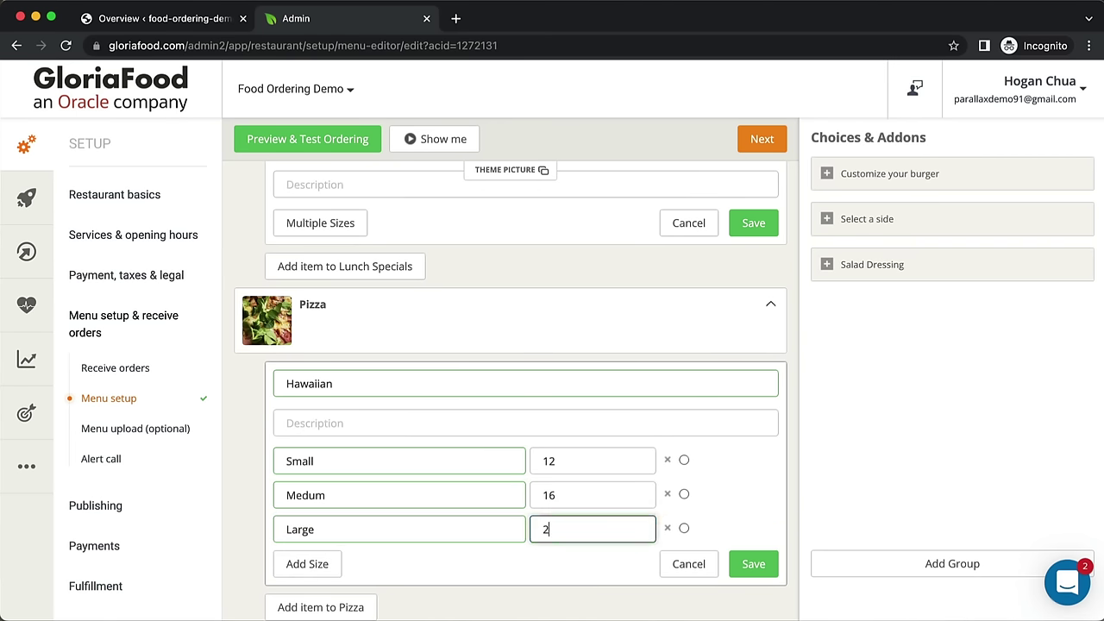
pyautogui.write('0')
pyautogui.click(755, 568)
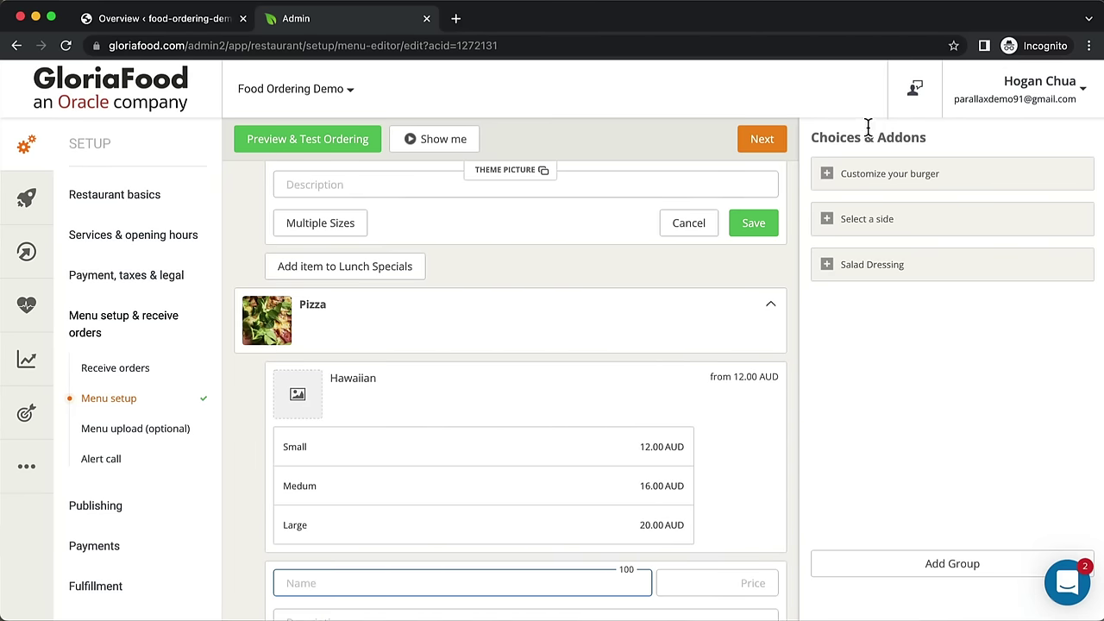
# Create a new add-on group named Toppings
pyautogui.moveTo(926, 137); pyautogui.dragTo(828, 138)
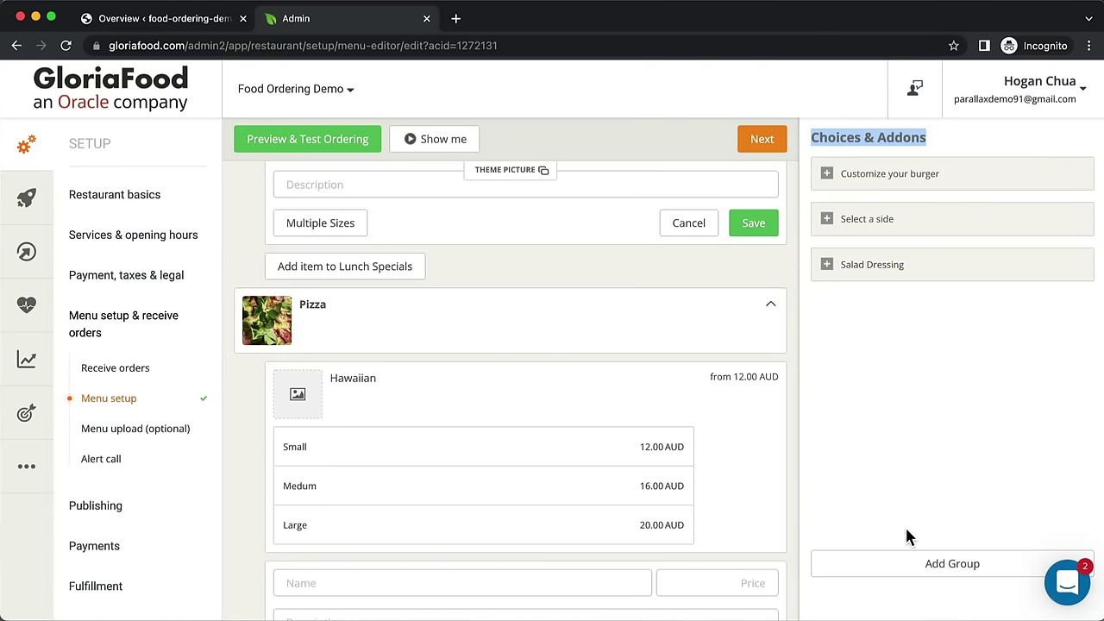
pyautogui.click(939, 565)
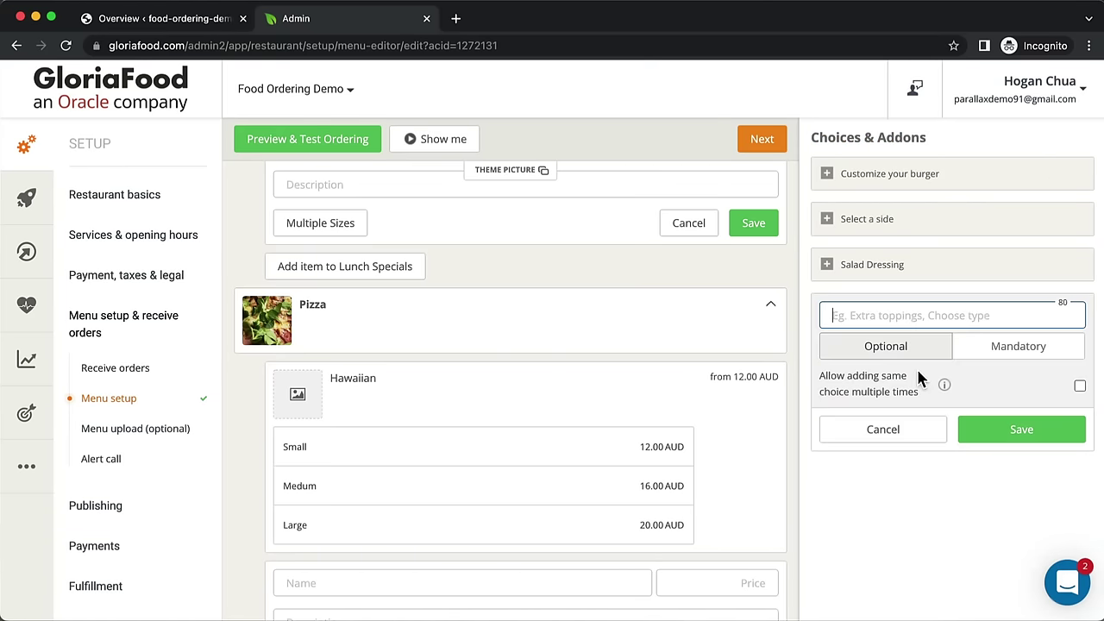
pyautogui.write('Toppings')
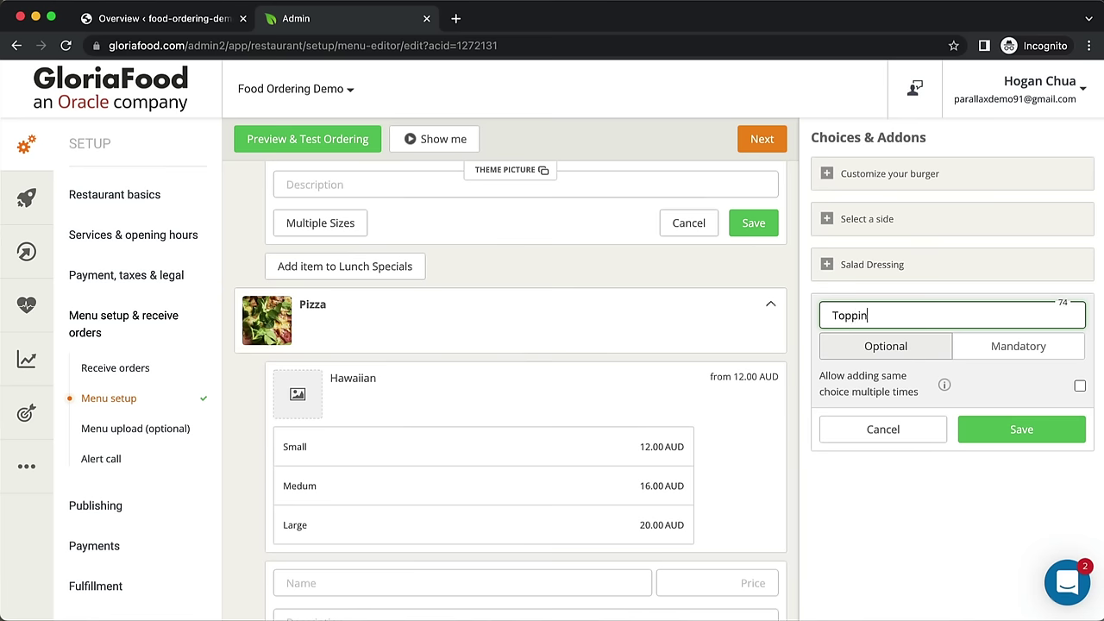
pyautogui.click(1003, 433)
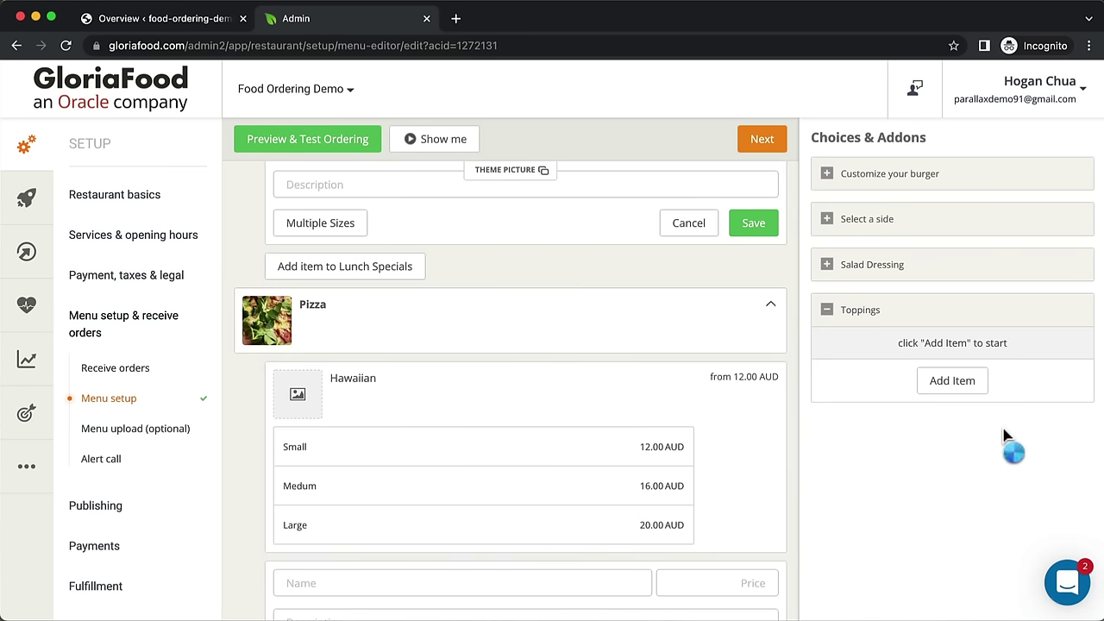
# Add Cheese and Pineapple toppings, each priced 1.00
pyautogui.click(941, 383)
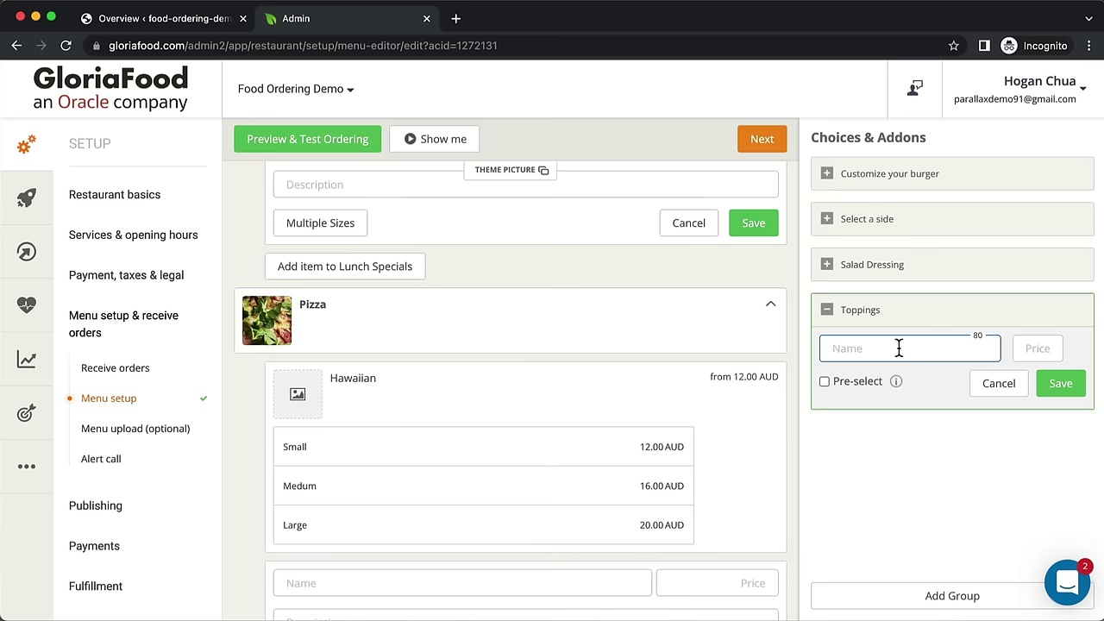
pyautogui.write('Cheese')
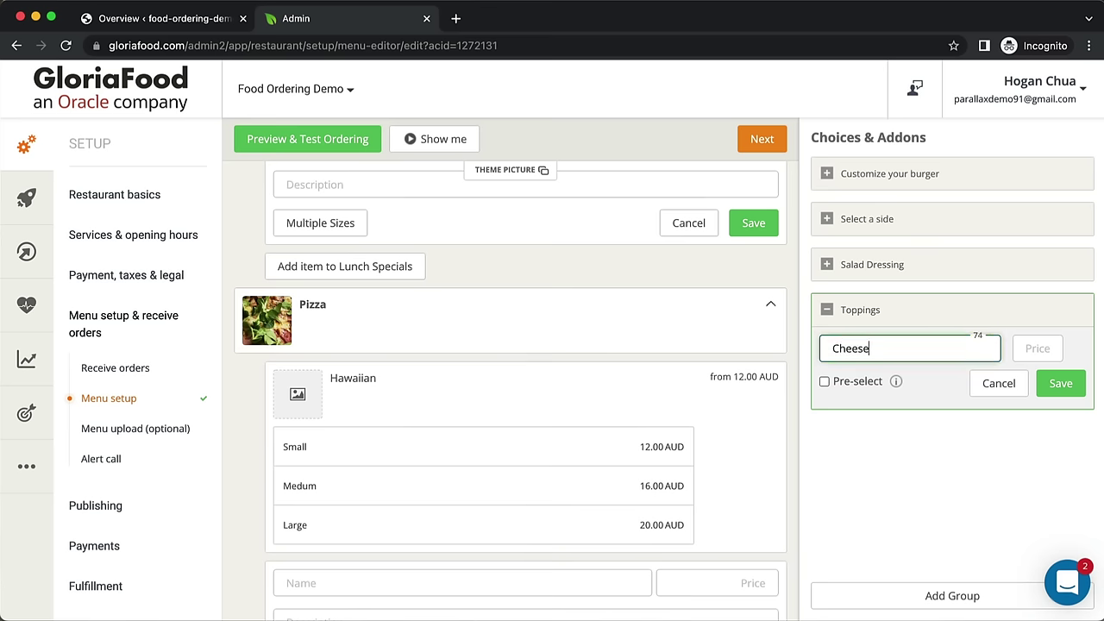
pyautogui.press('Tab')
pyautogui.write('1')
pyautogui.click(1061, 384)
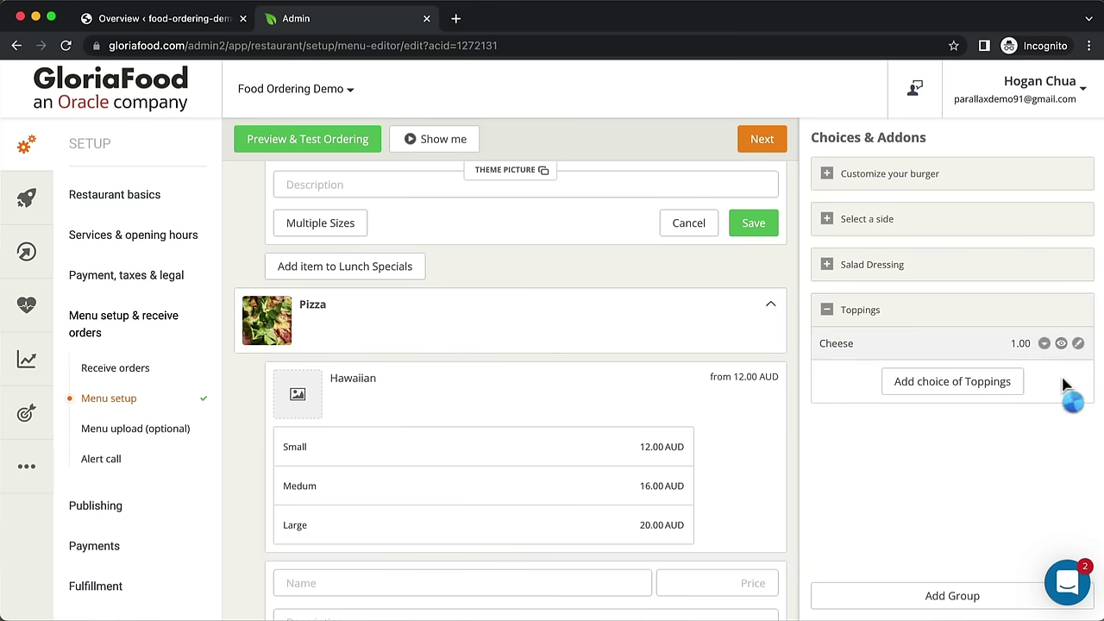
pyautogui.click(944, 384)
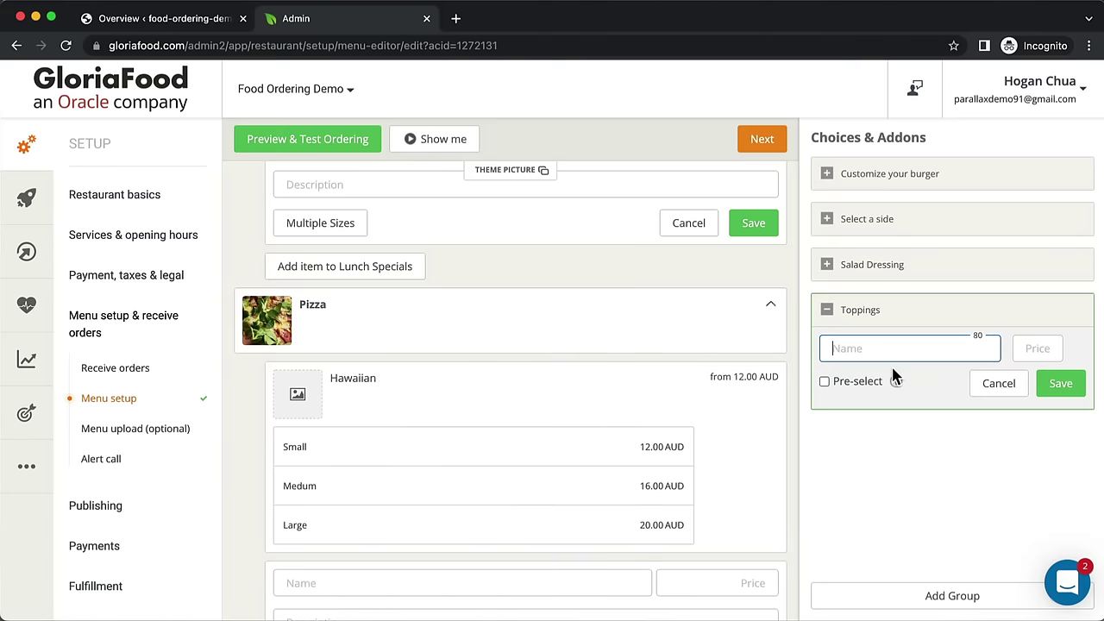
pyautogui.write('Pineapple')
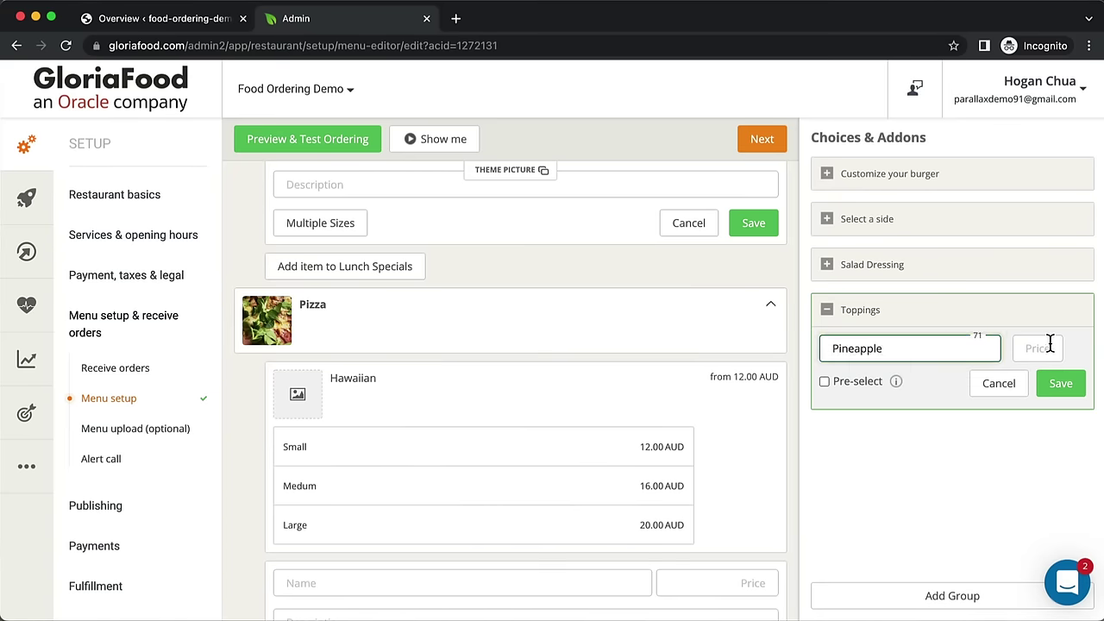
pyautogui.click(1043, 348)
pyautogui.write('1')
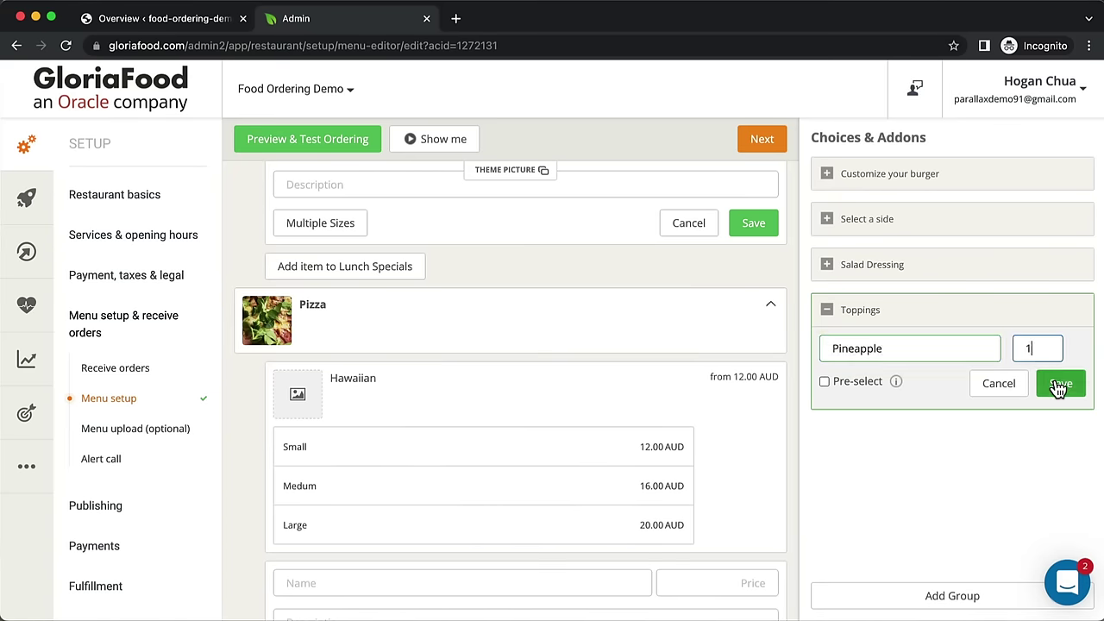
pyautogui.click(1059, 385)
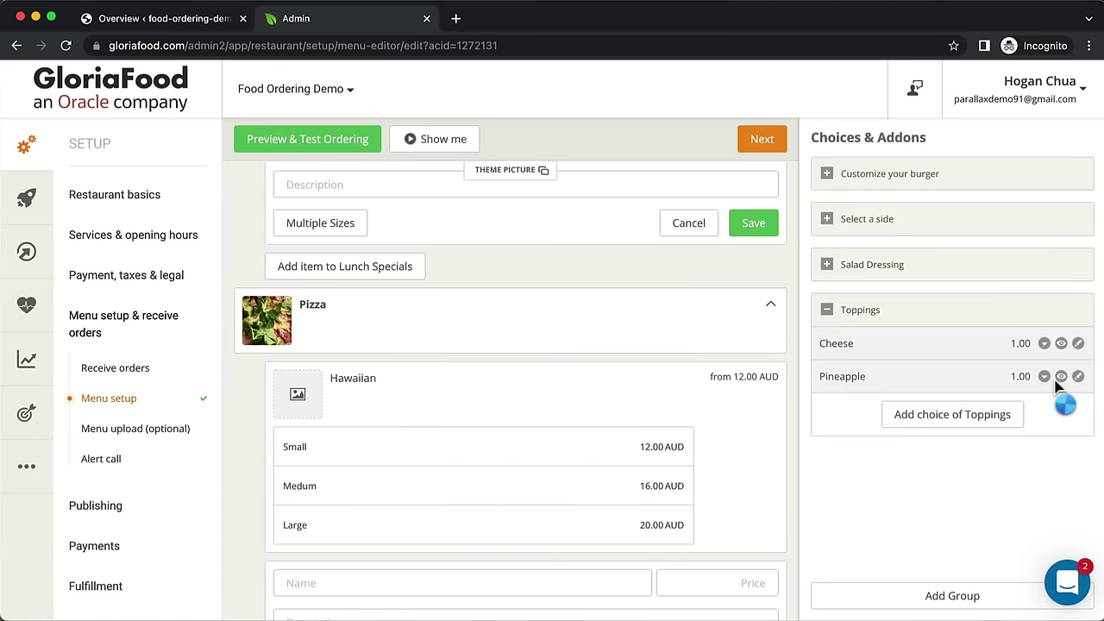
# Add Prawns and Capsicum toppings, each priced 1.00
pyautogui.click(921, 421)
pyautogui.write('Prawns')
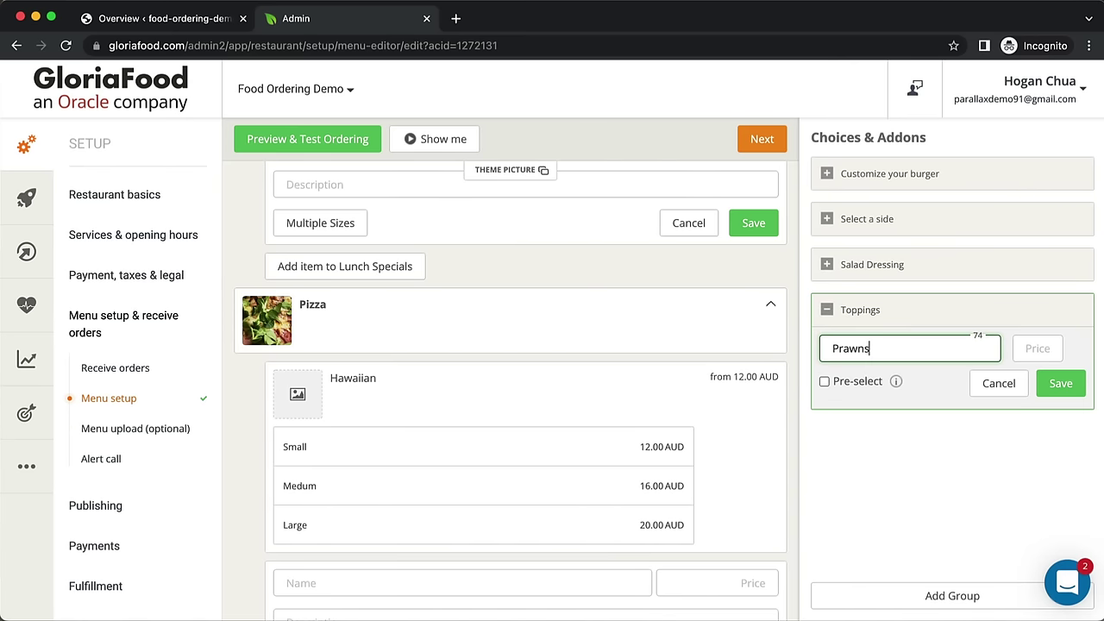
pyautogui.press('Tab')
pyautogui.write('1')
pyautogui.click(1060, 385)
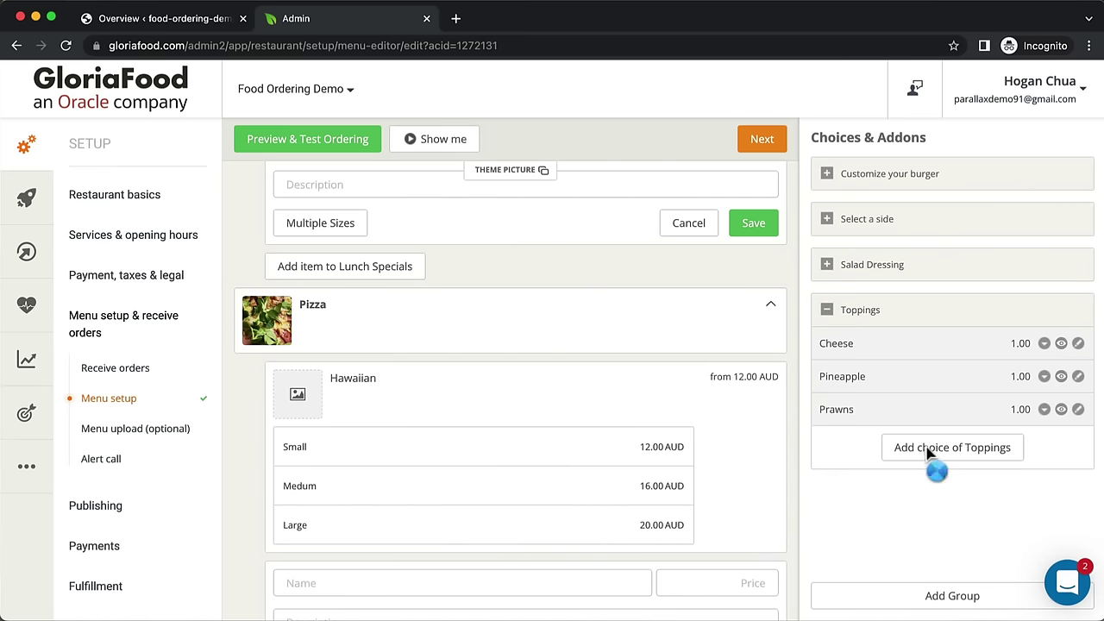
pyautogui.click(930, 455)
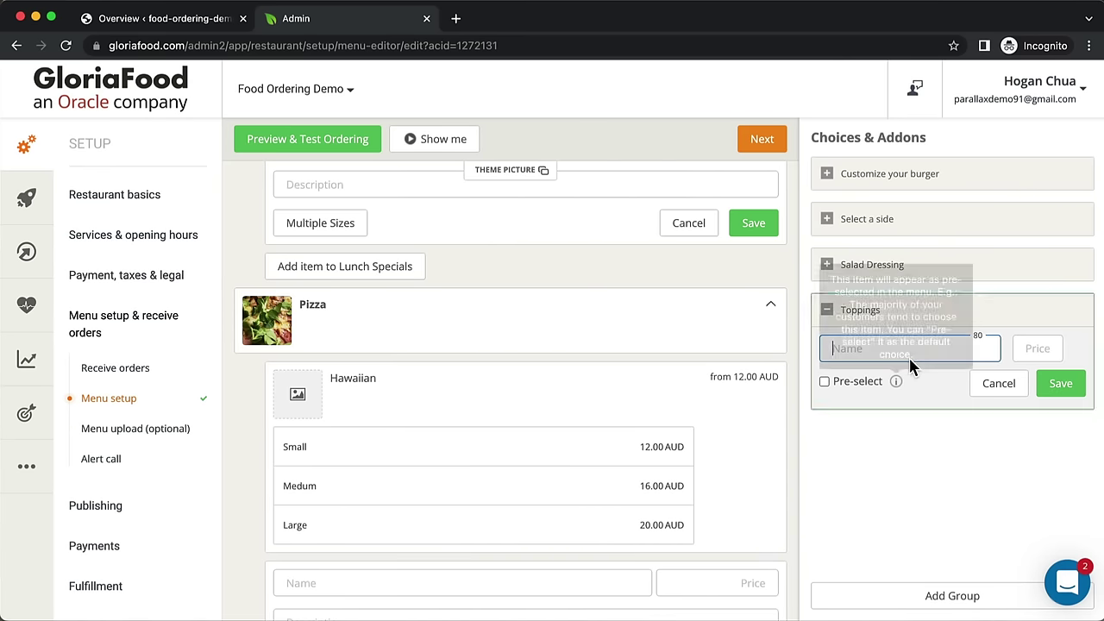
pyautogui.write('Capsicum')
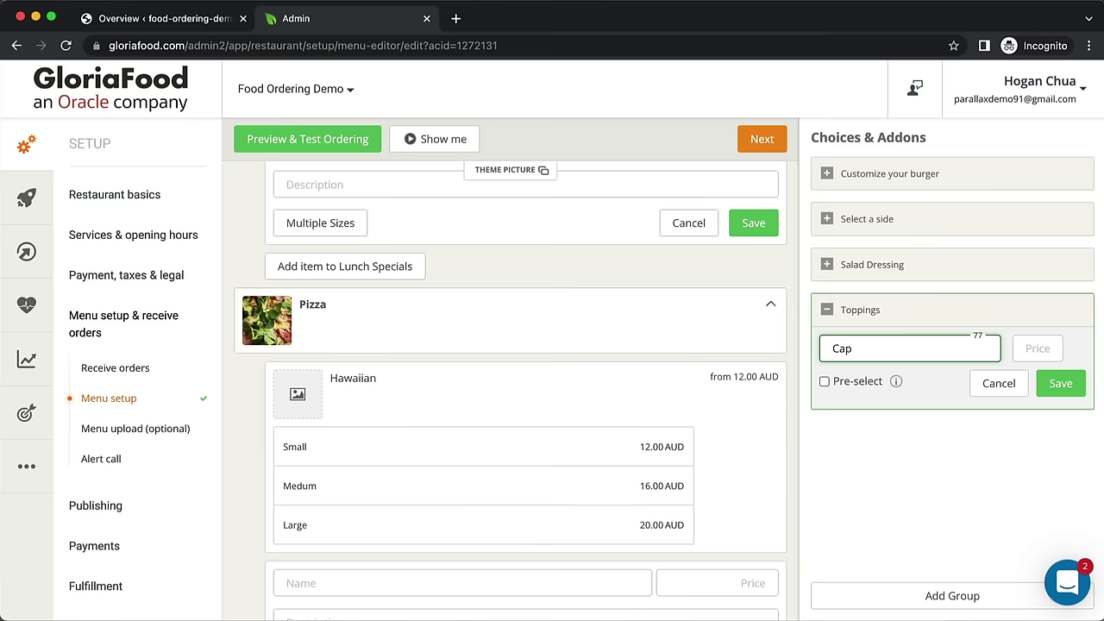
pyautogui.click(1061, 382)
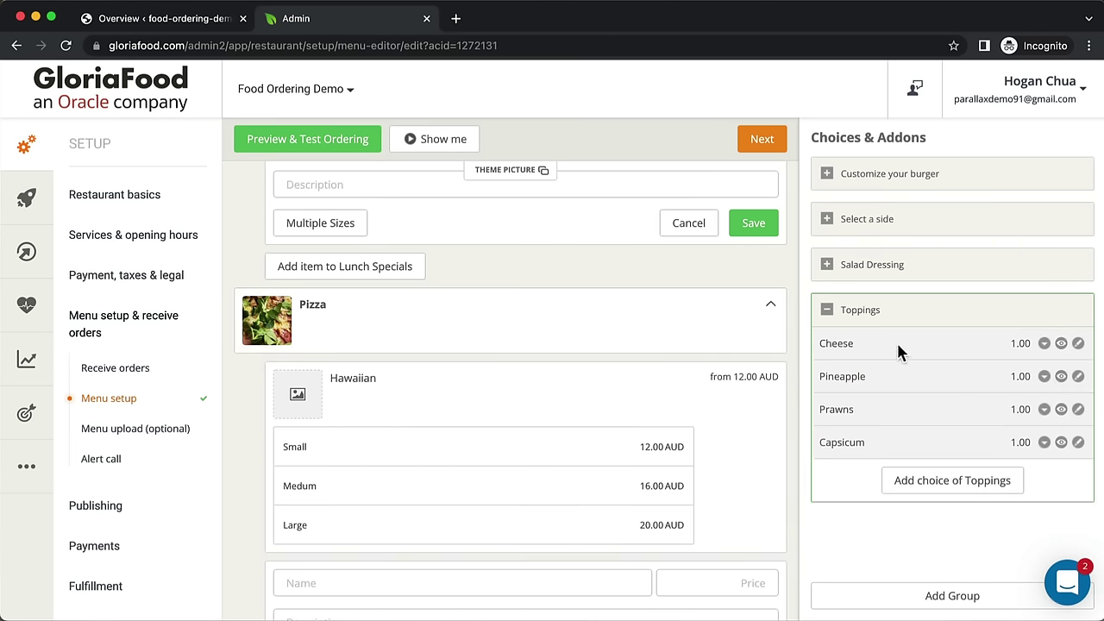
# Attach Toppings to Hawaiian and test-order a Medum with Cheese and Pineapple at $18.00
pyautogui.moveTo(946, 317); pyautogui.dragTo(488, 569)
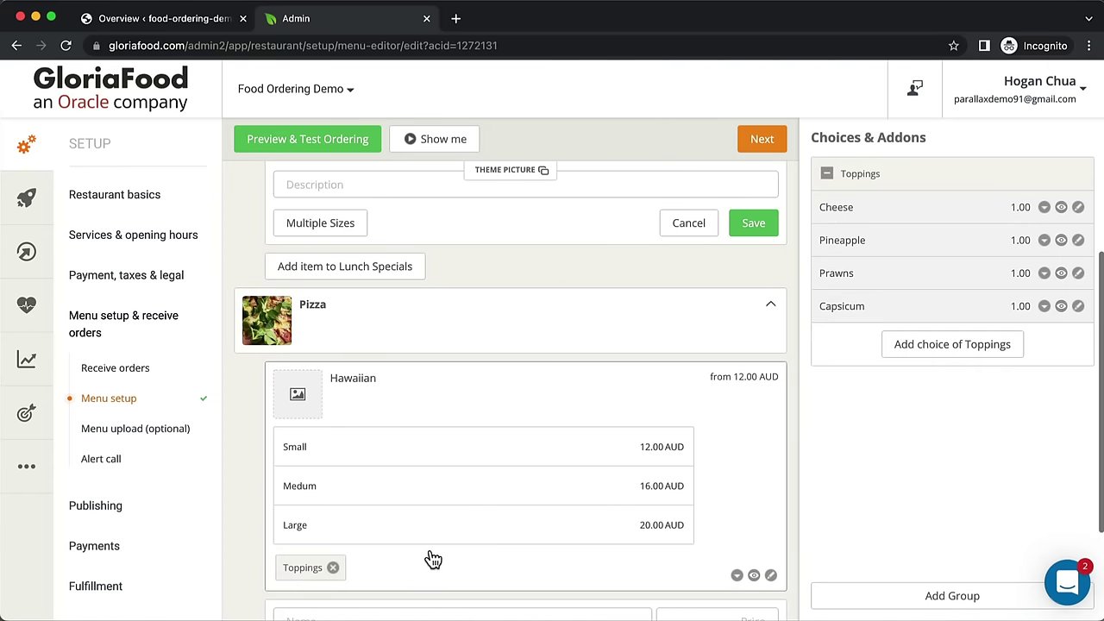
pyautogui.click(328, 146)
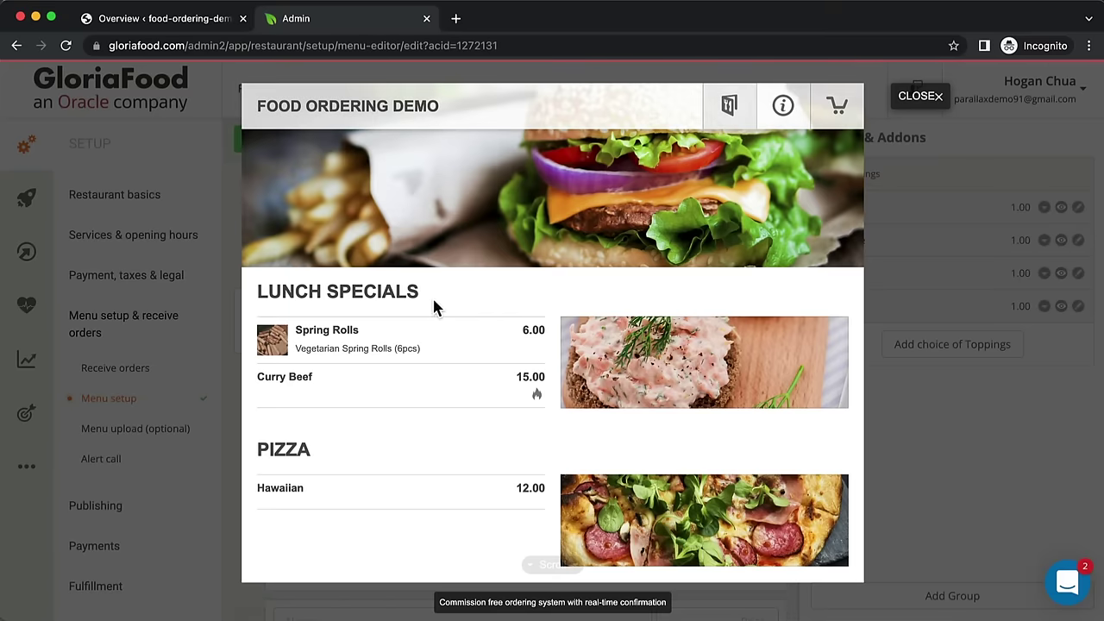
pyautogui.scroll(-1, 436, 310)
pyautogui.click(384, 442)
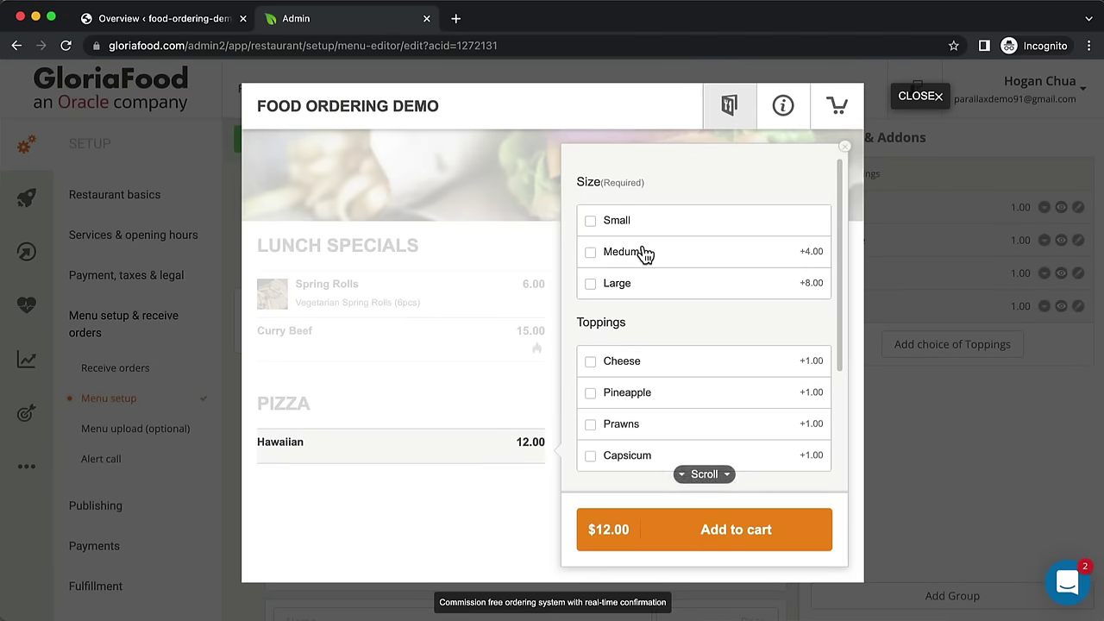
pyautogui.click(592, 254)
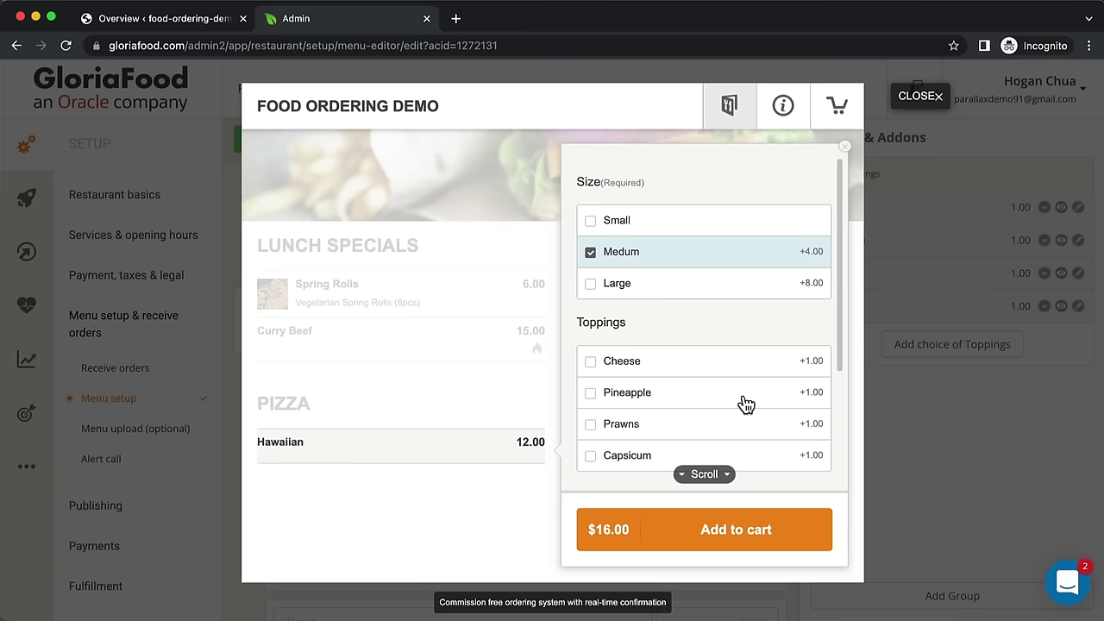
pyautogui.scroll(-1, 742, 402)
pyautogui.click(591, 310)
pyautogui.click(592, 342)
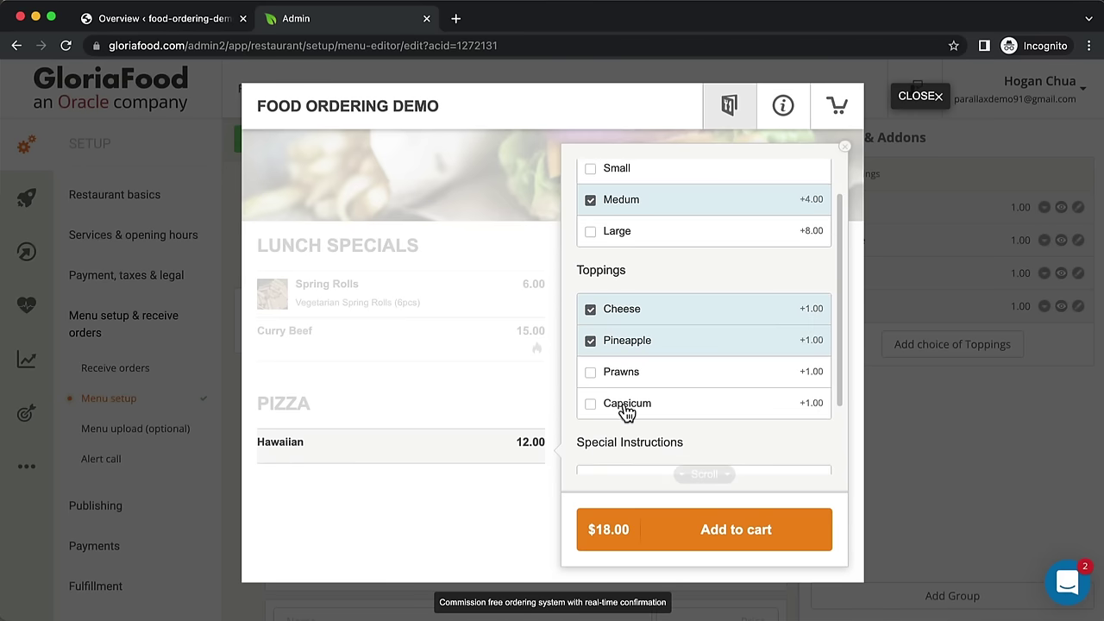
pyautogui.scroll(-2, 628, 406)
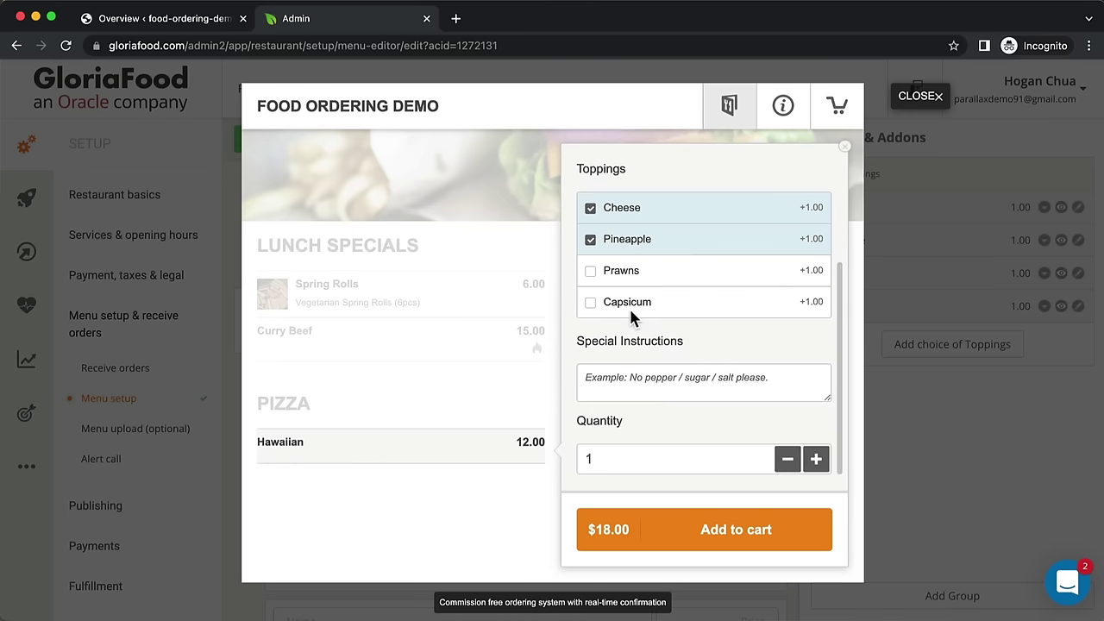
pyautogui.click(918, 98)
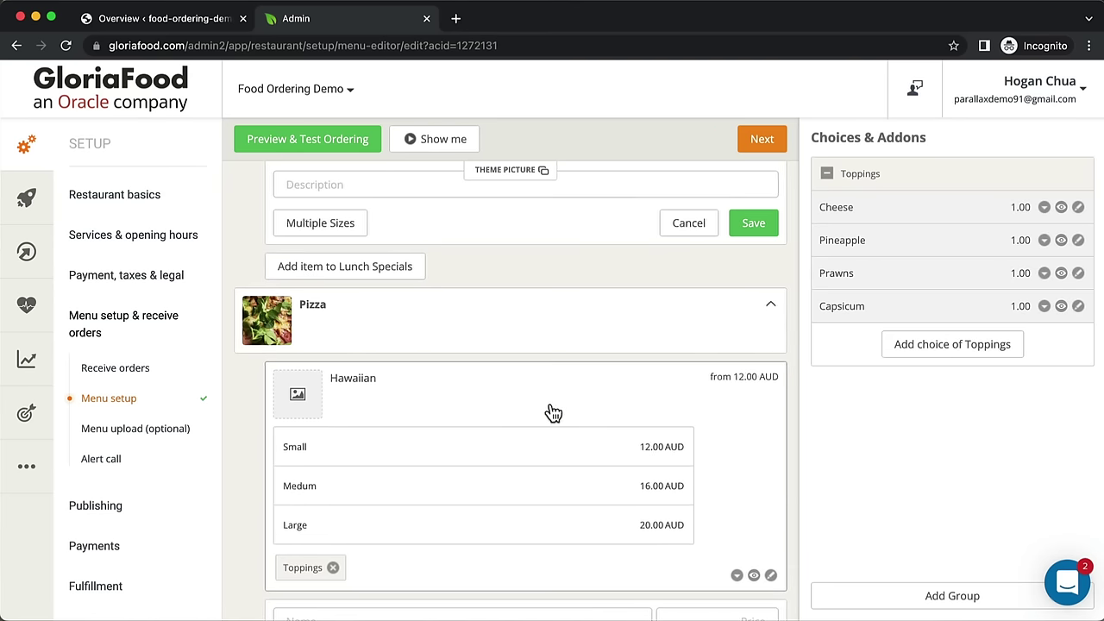
# Duplicate the Hawaiian pizza to create a Hawaiian (Copy) item
pyautogui.scroll(-1, 647, 466)
pyautogui.click(737, 514)
pyautogui.scroll(-1, 673, 488)
pyautogui.scroll(2, 639, 480)
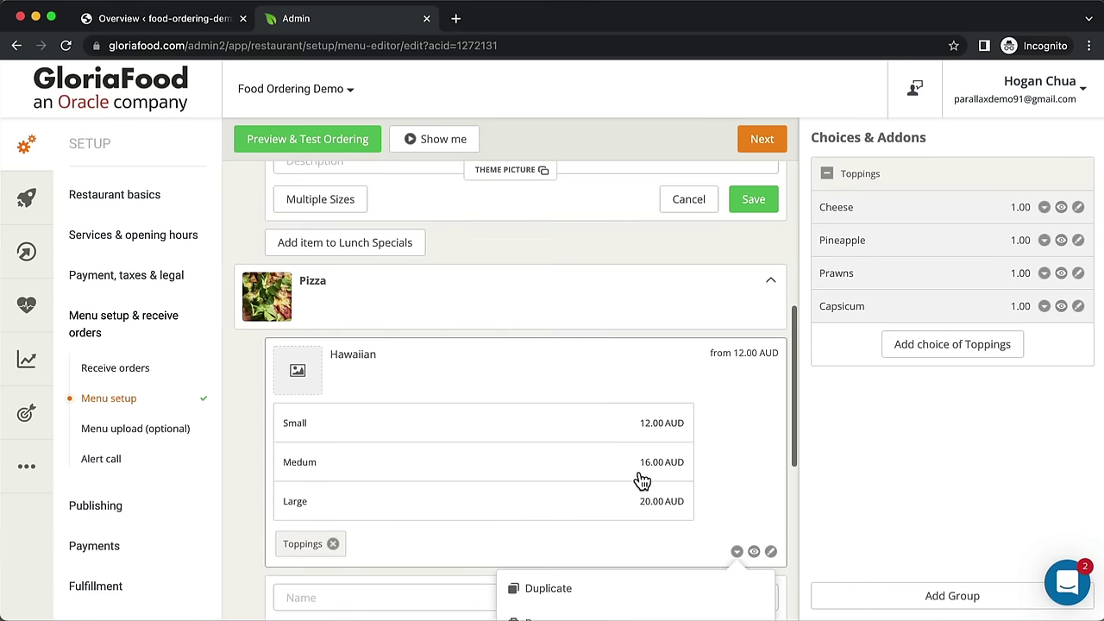
pyautogui.scroll(-1, 638, 398)
pyautogui.scroll(-1, 643, 404)
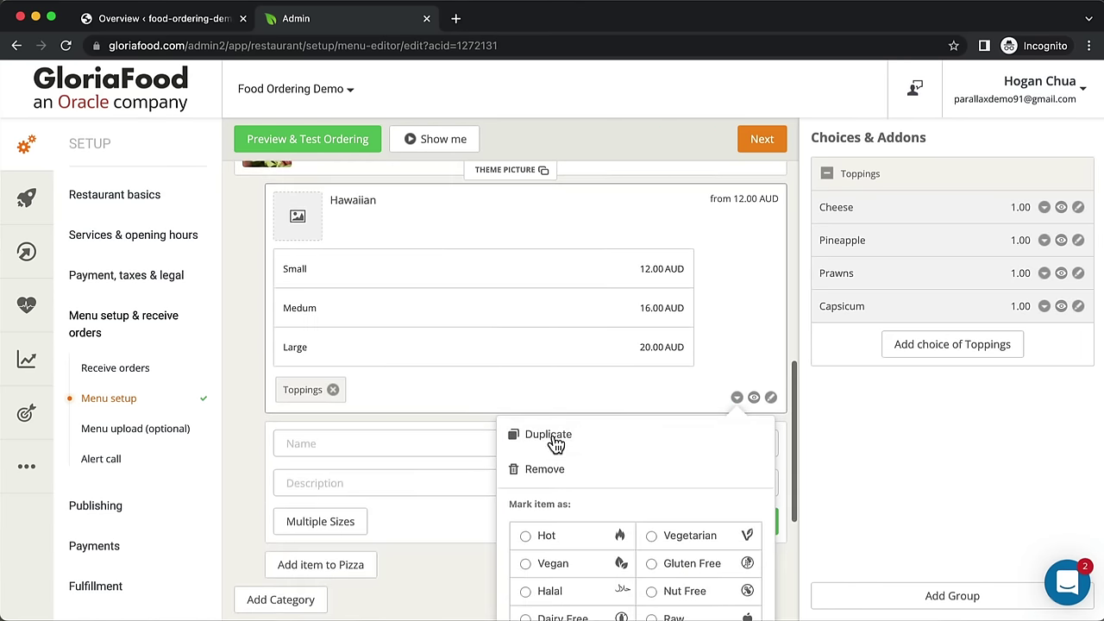
pyautogui.click(554, 440)
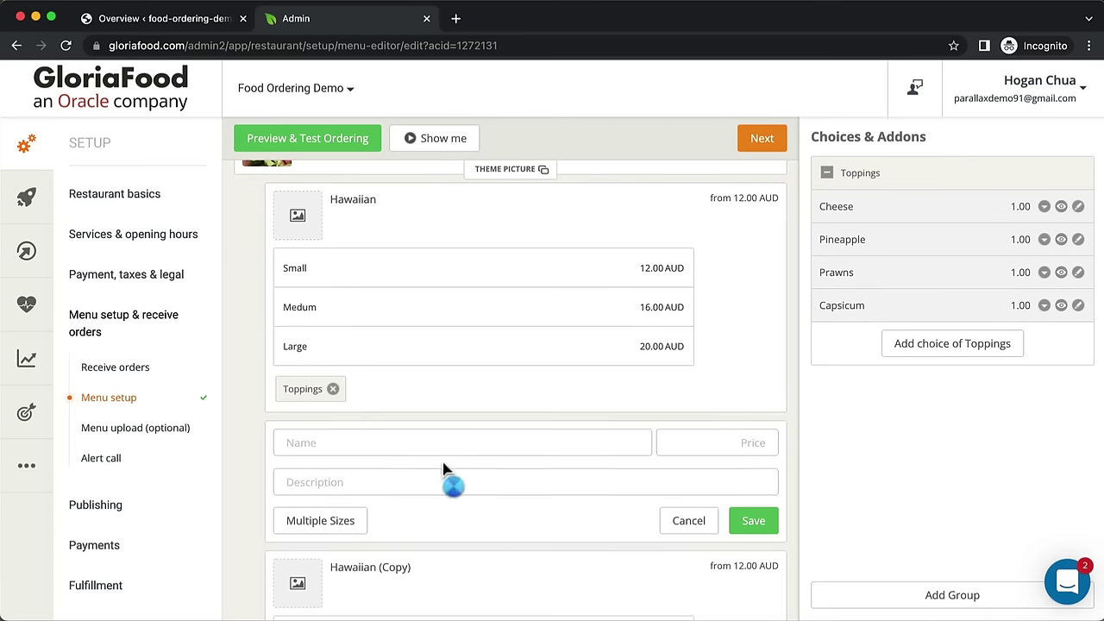
pyautogui.click(697, 521)
# Remove the Toppings group from the Hawaiian (Copy) item
pyautogui.scroll(-1, 585, 463)
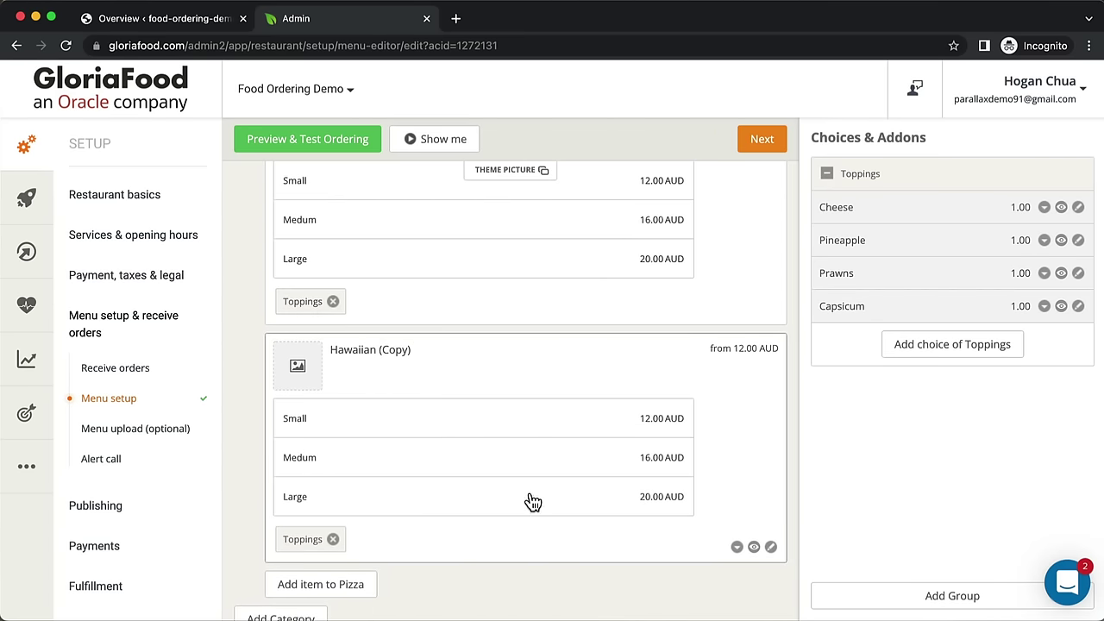
pyautogui.scroll(1, 444, 432)
pyautogui.scroll(2, 399, 488)
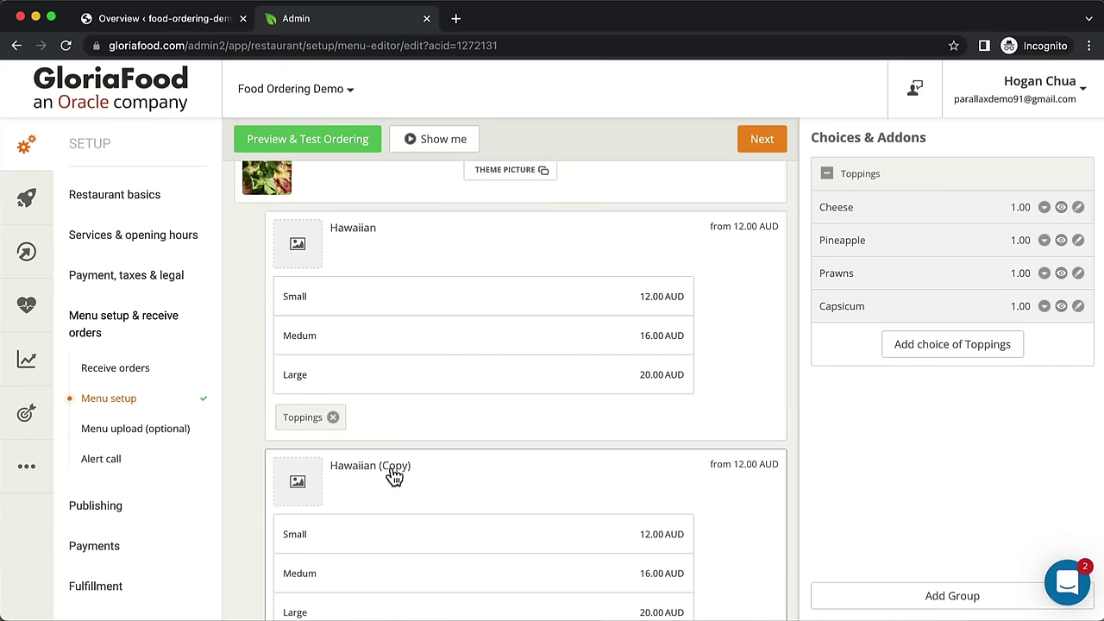
pyautogui.scroll(1, 389, 475)
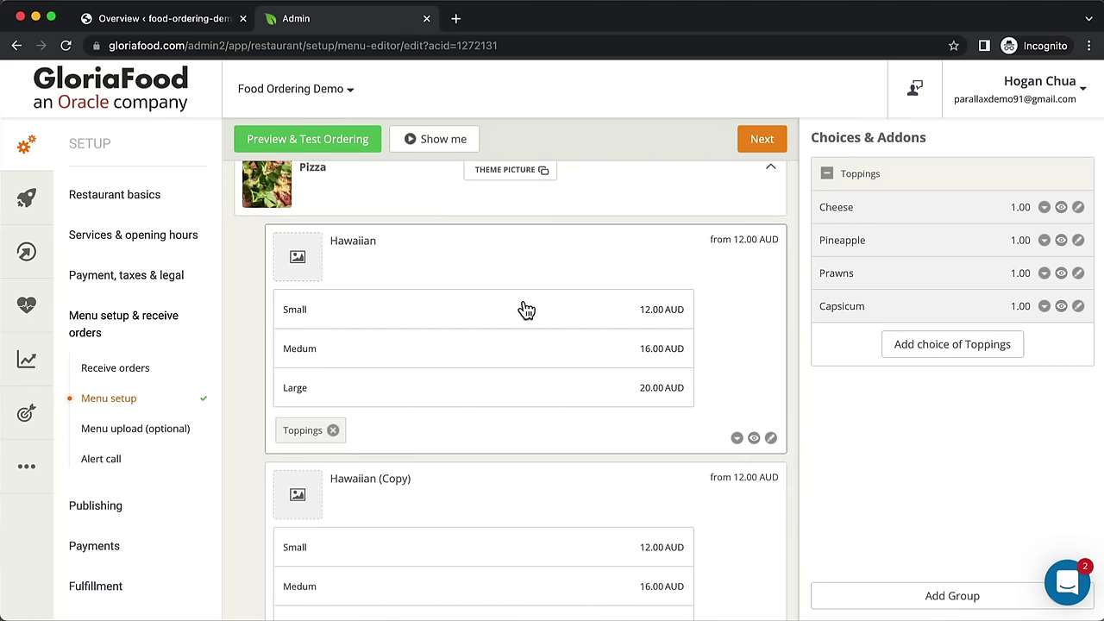
pyautogui.scroll(-1, 522, 311)
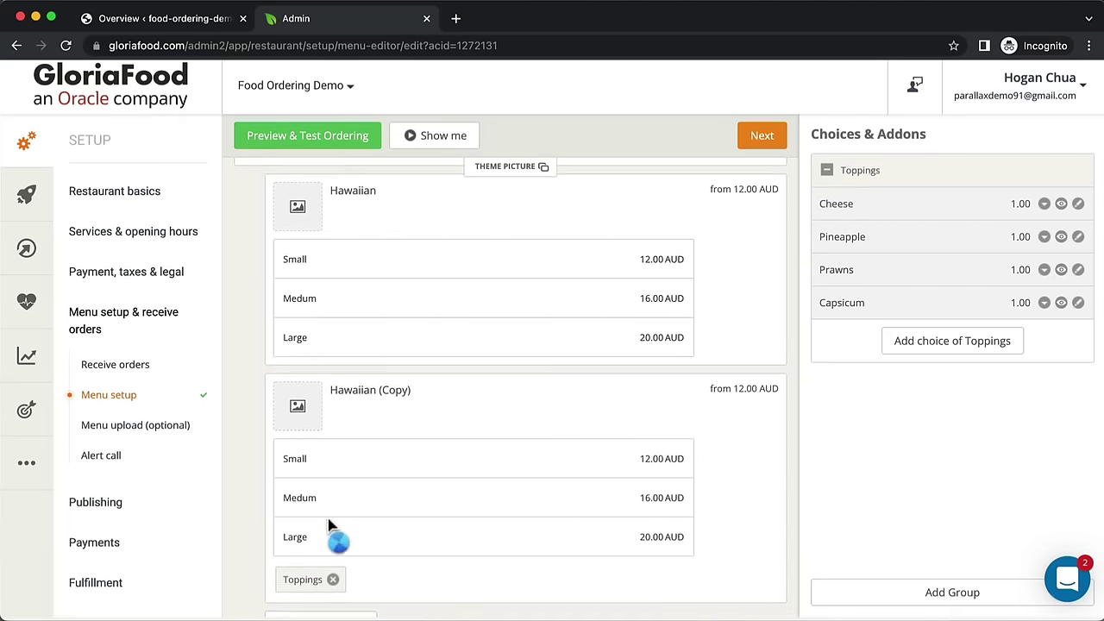
pyautogui.click(332, 583)
# Link the Toppings group to the whole Pizza category
pyautogui.scroll(4, 388, 367)
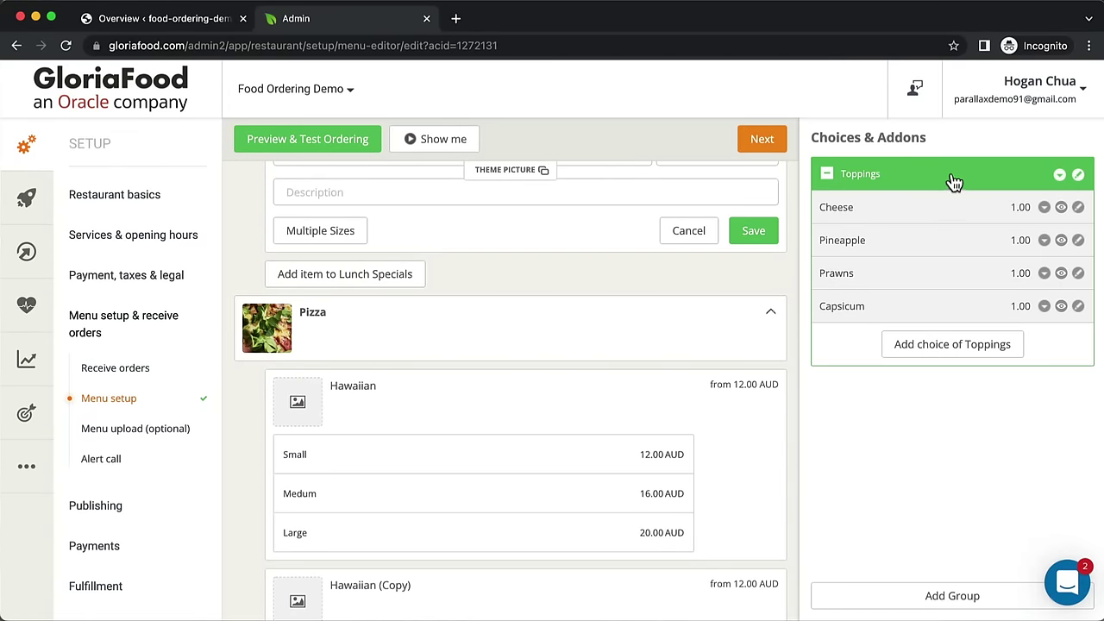
pyautogui.moveTo(955, 181); pyautogui.dragTo(329, 363)
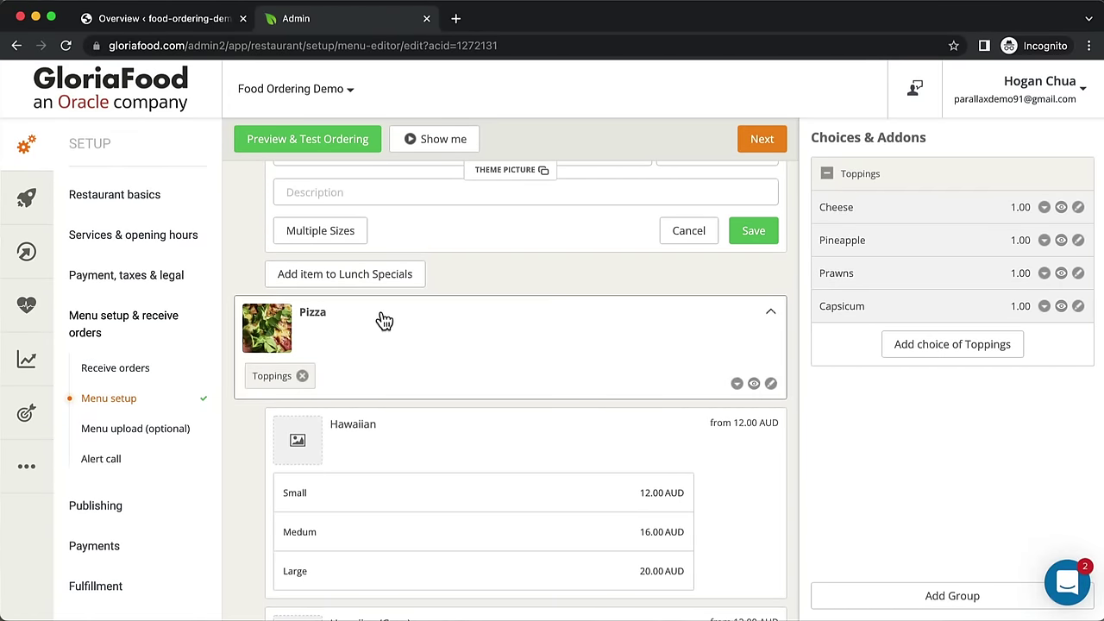
pyautogui.scroll(-1, 345, 345)
pyautogui.scroll(-2, 333, 362)
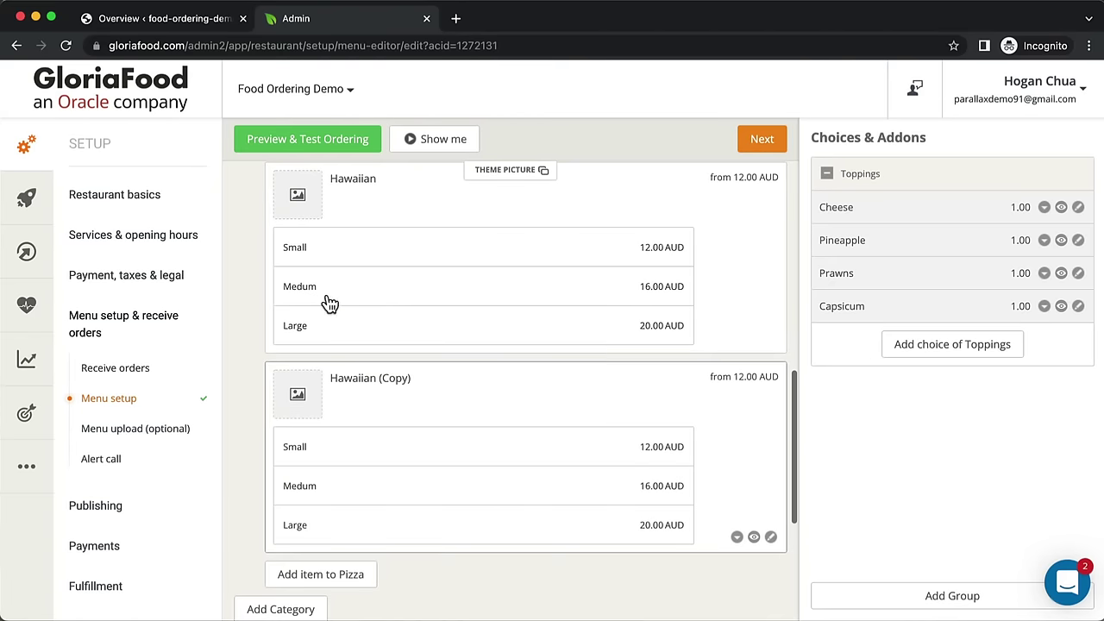
pyautogui.scroll(8, 500, 371)
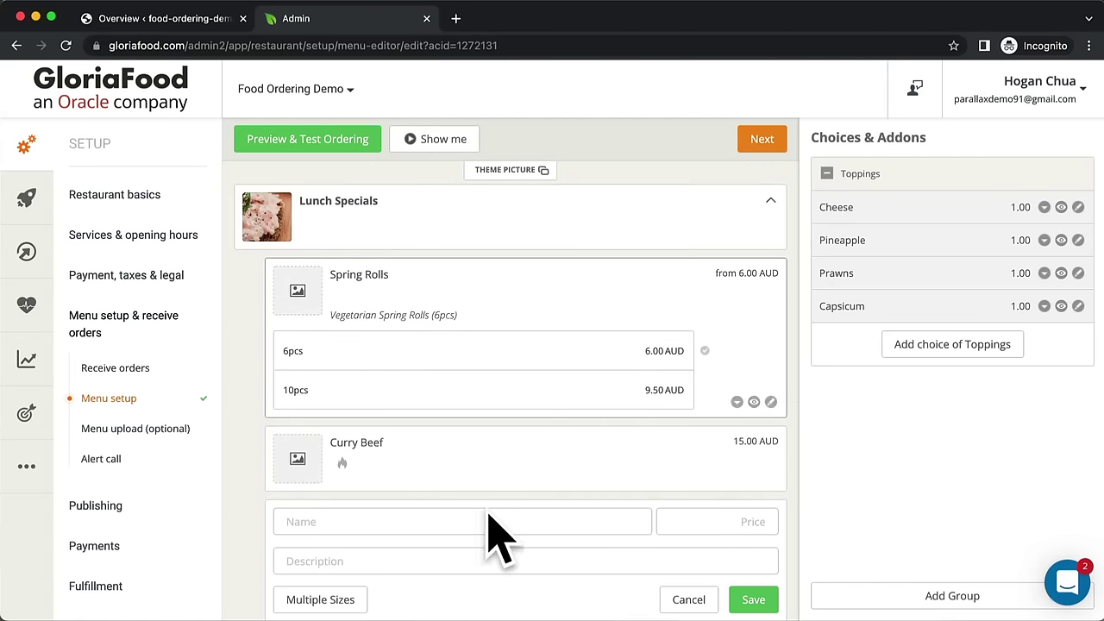
pyautogui.scroll(-4, 493, 532)
# Create a Type of Crust group with Thin Crust, Cheese Crust and Thick Crust choices at 0.00
pyautogui.click(930, 596)
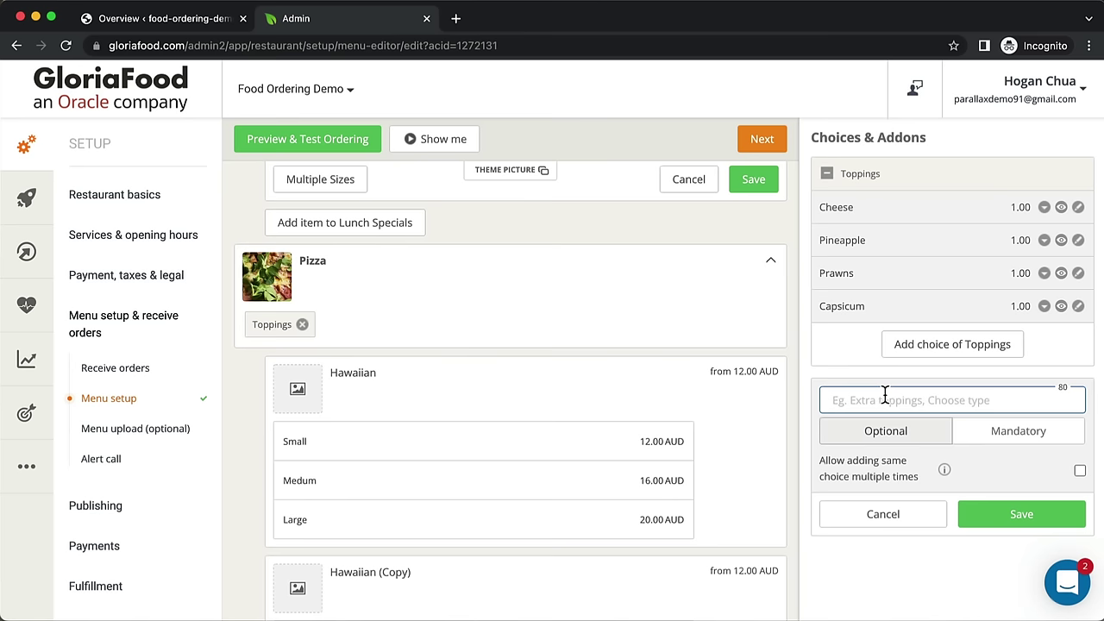
pyautogui.write('Type of Crust')
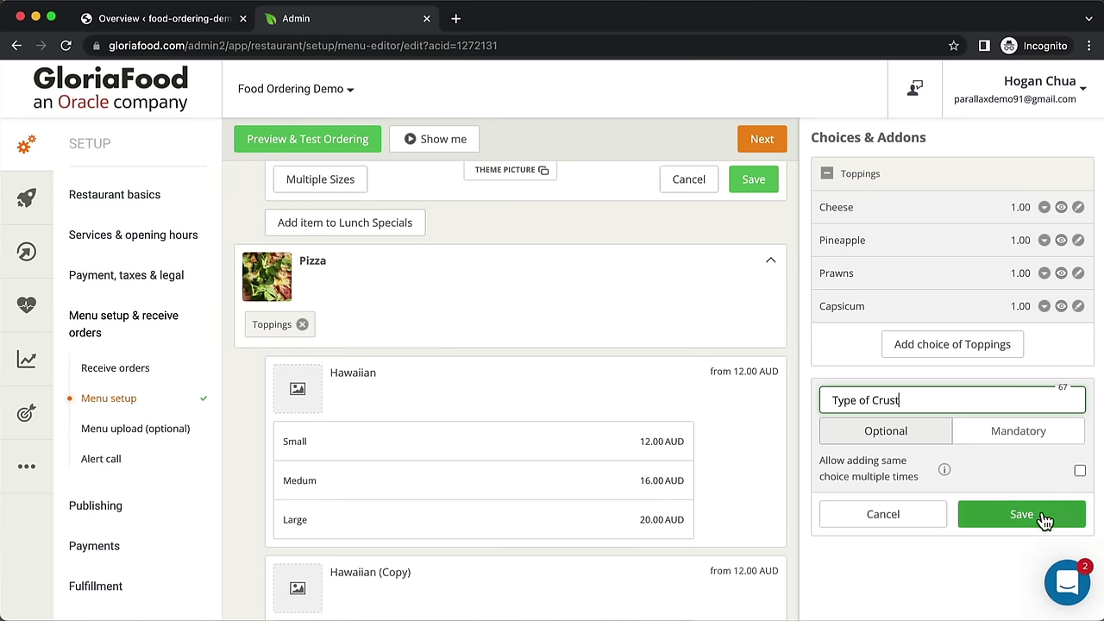
pyautogui.click(1044, 518)
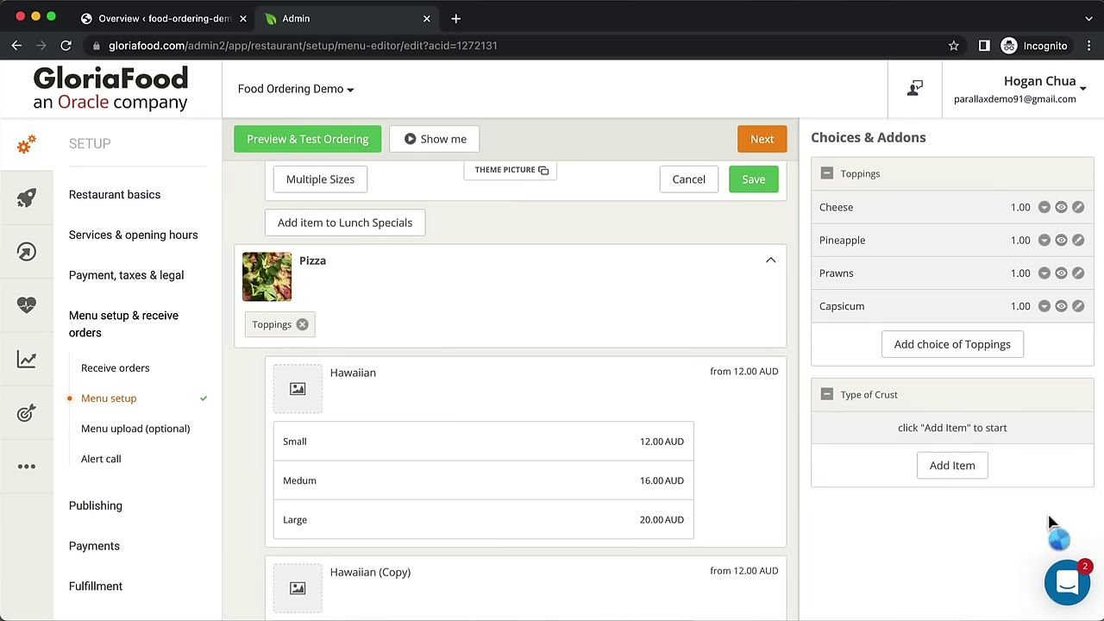
pyautogui.click(952, 472)
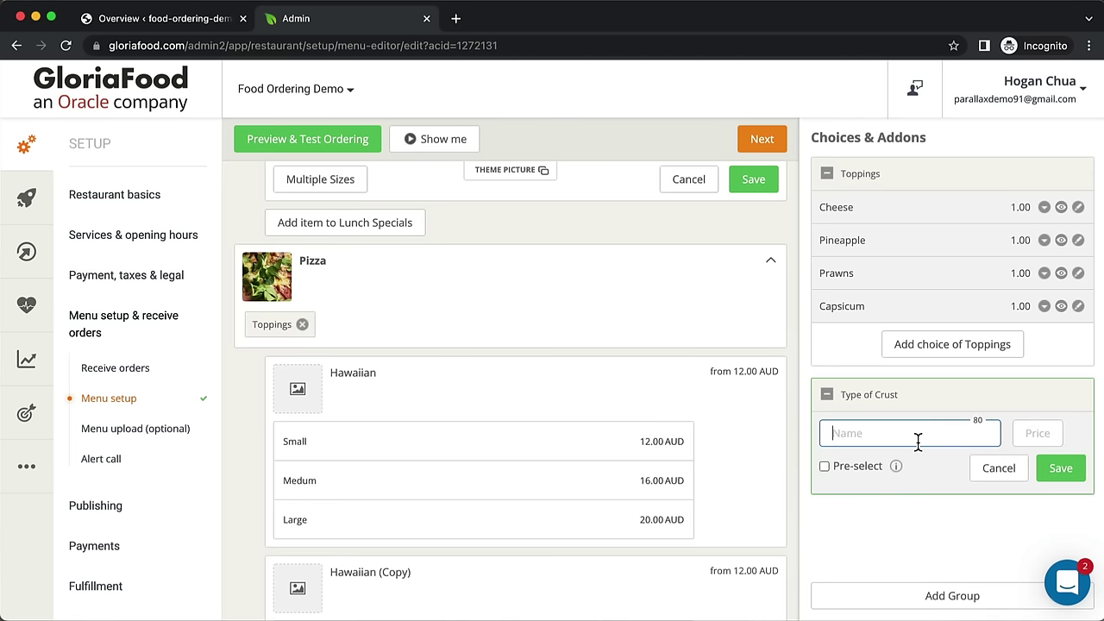
pyautogui.write('Thin Crust')
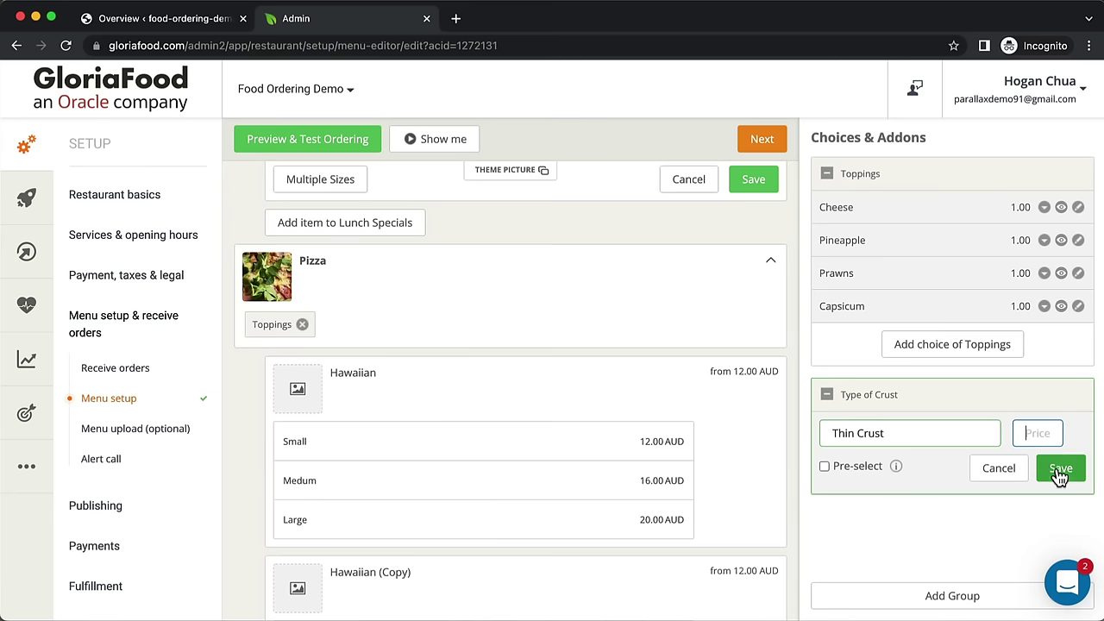
pyautogui.click(1060, 468)
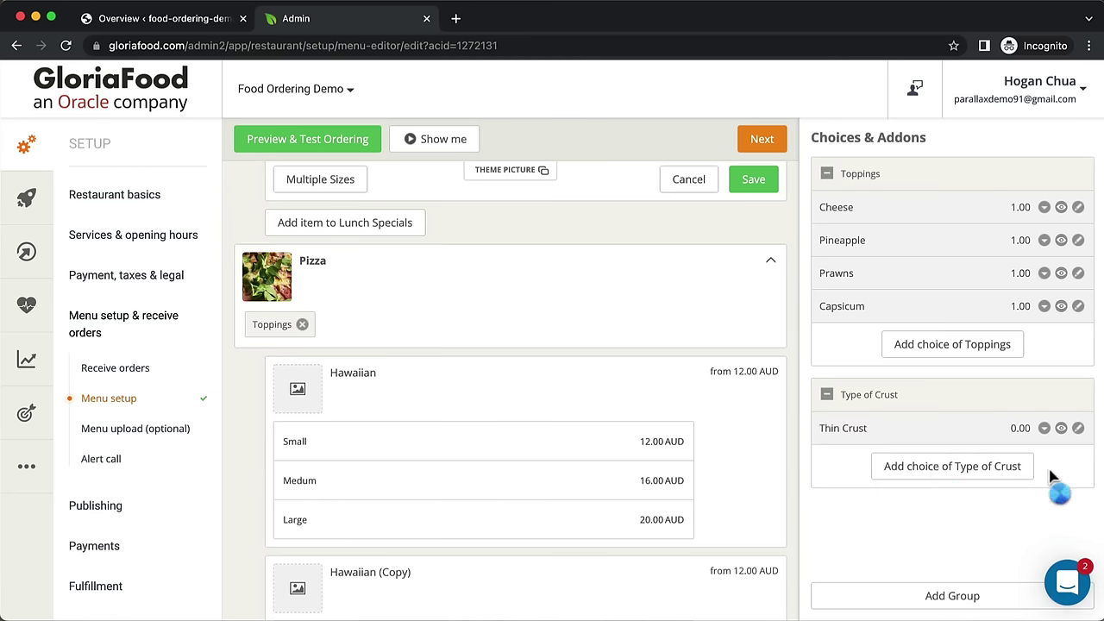
pyautogui.click(934, 475)
pyautogui.write('Cheese Crust')
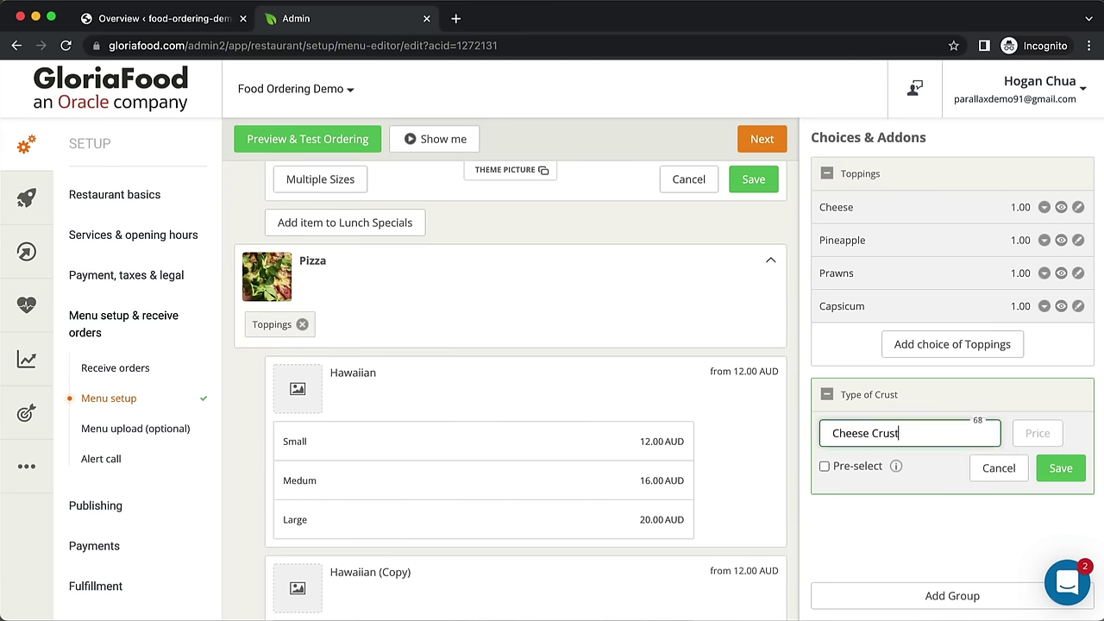
pyautogui.click(1057, 468)
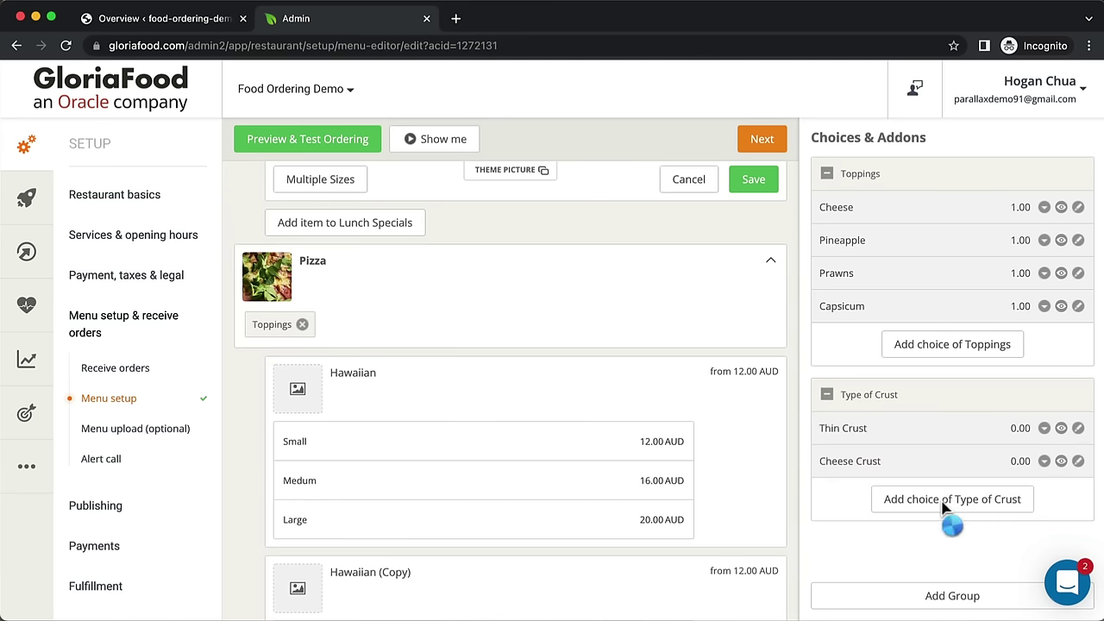
pyautogui.click(911, 504)
pyautogui.write('Th')
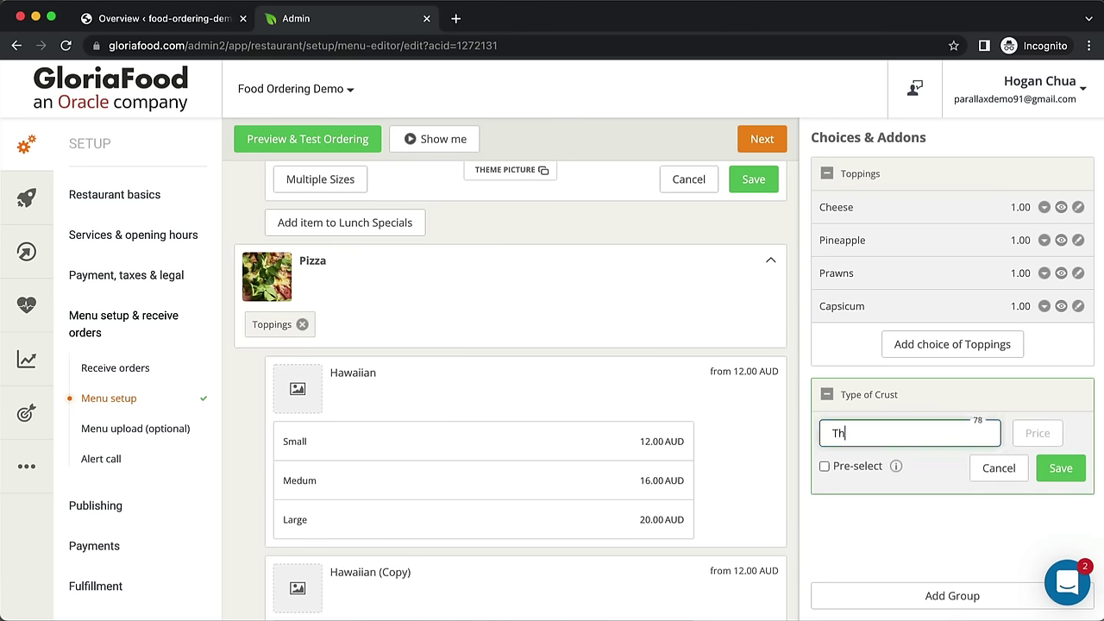
pyautogui.write('ick Crust')
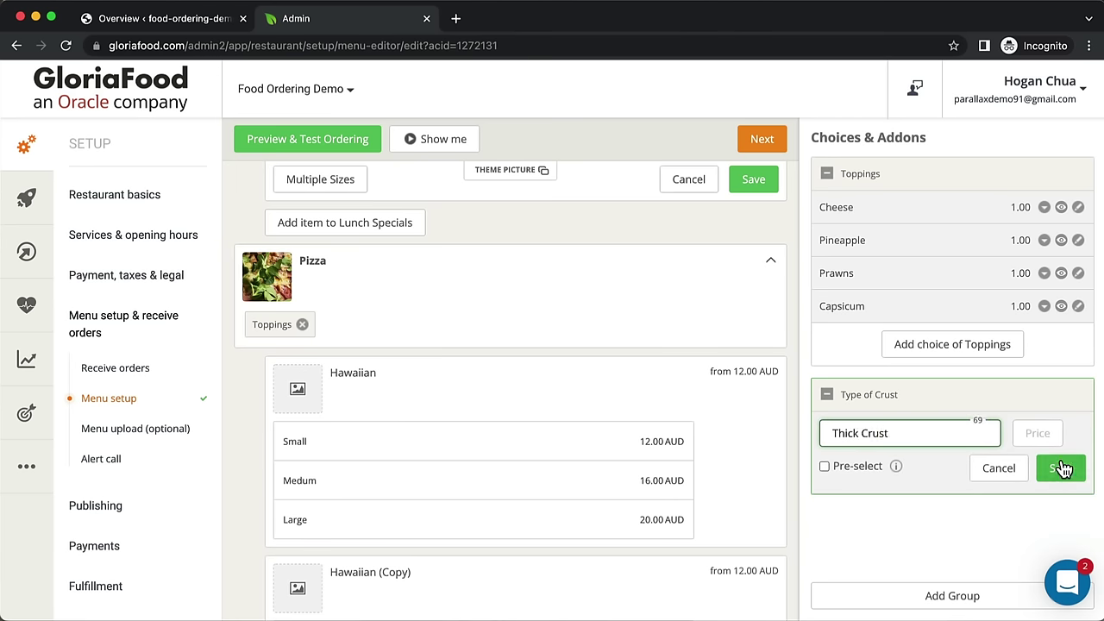
pyautogui.click(1060, 467)
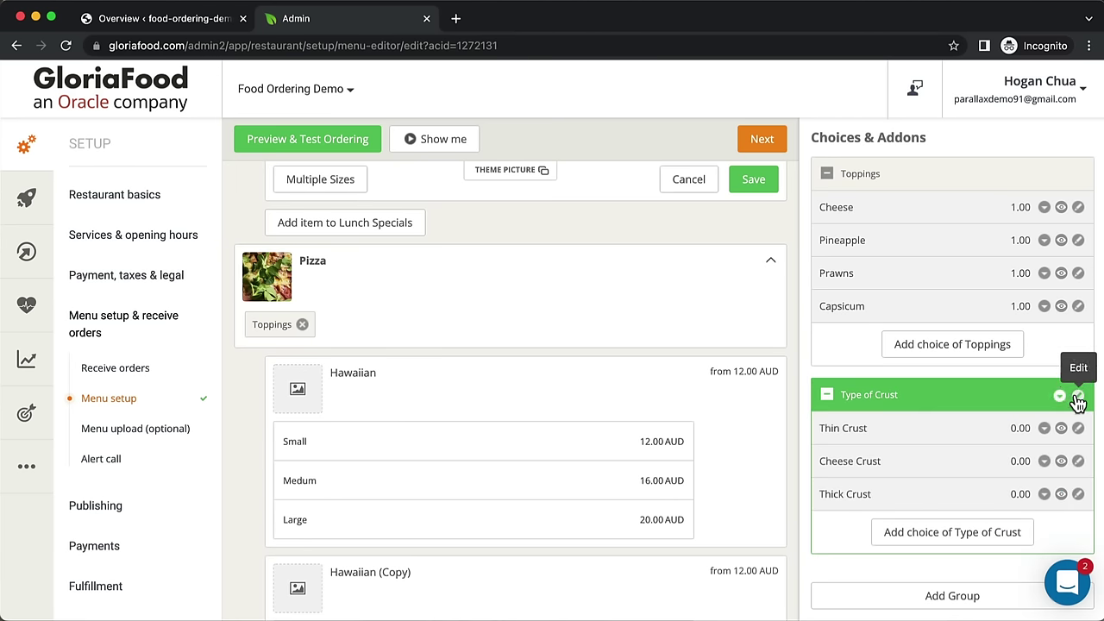
# Make Type of Crust mandatory and link it to the Pizza category
pyautogui.click(1060, 397)
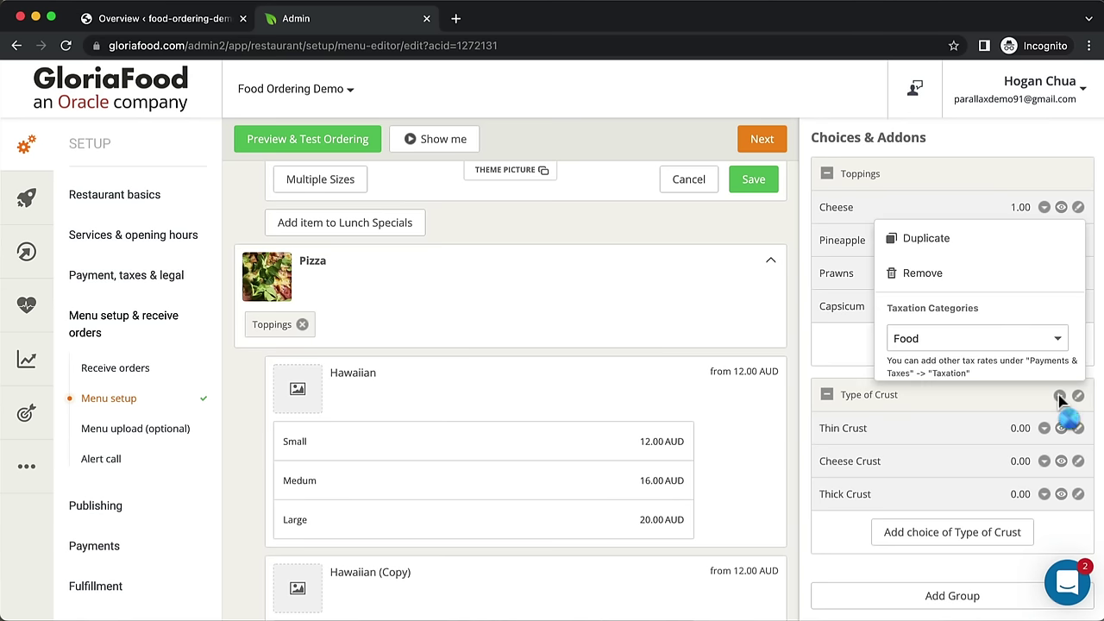
pyautogui.scroll(-2, 1035, 397)
pyautogui.scroll(1, 1067, 388)
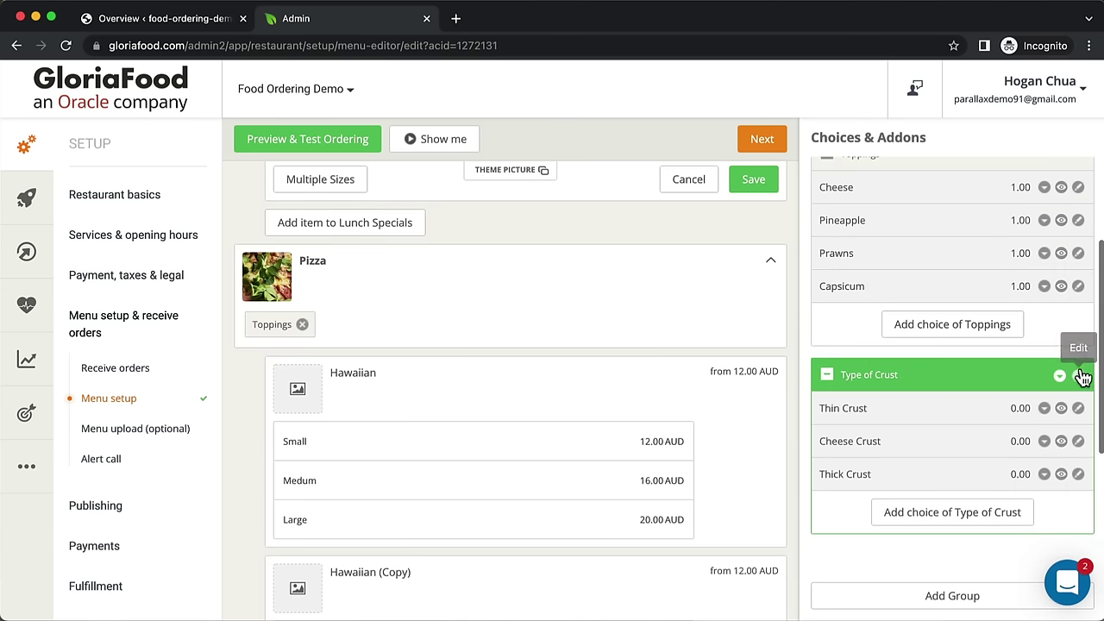
pyautogui.click(1078, 375)
pyautogui.click(1025, 412)
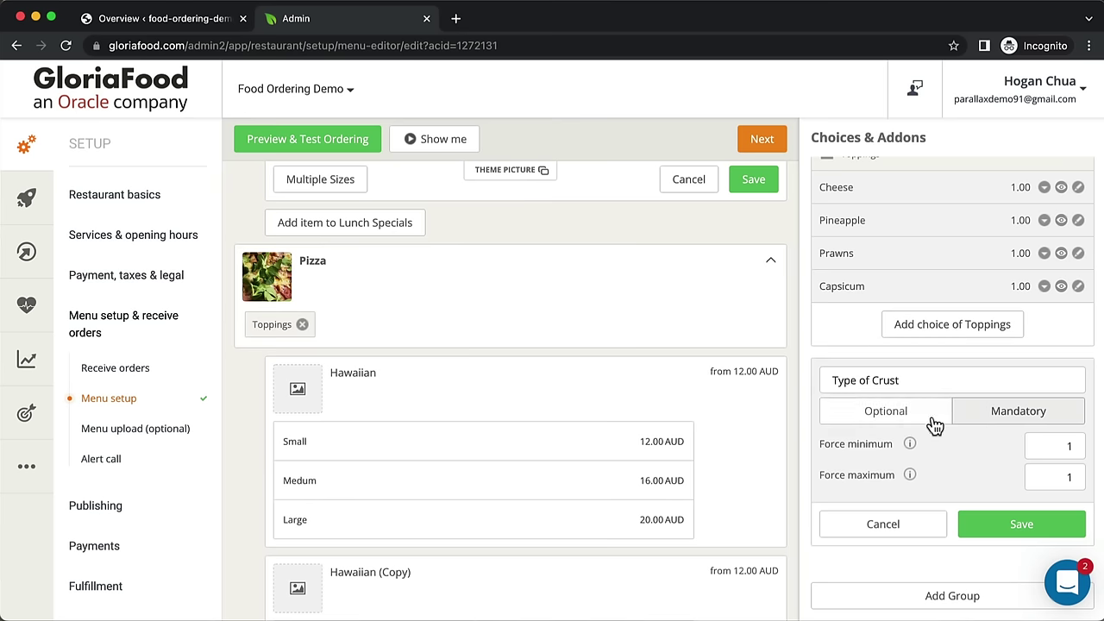
pyautogui.click(1006, 524)
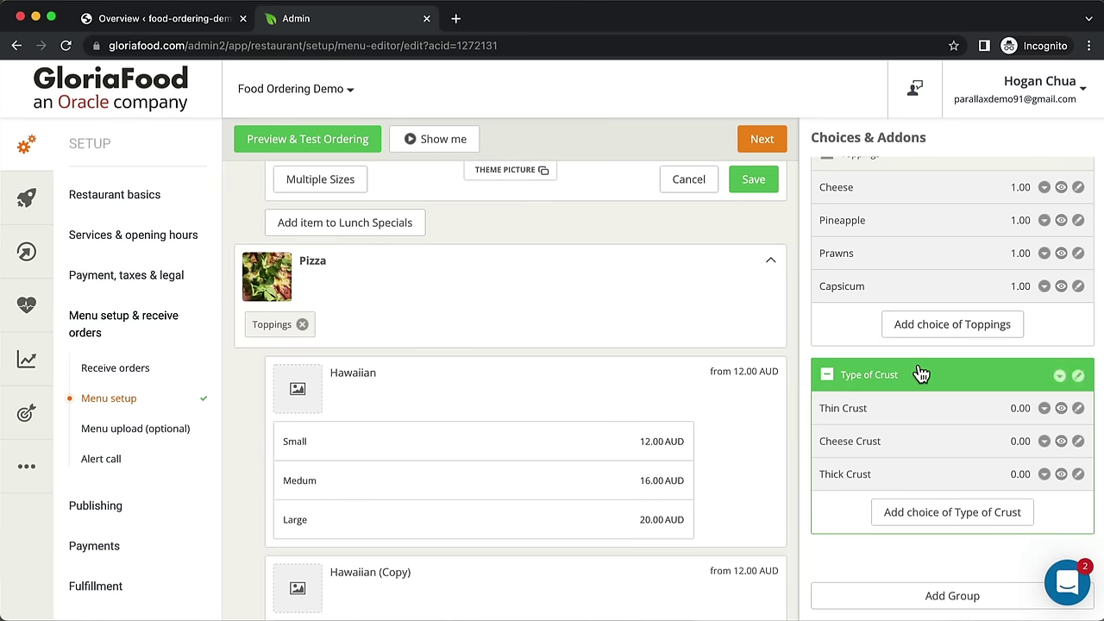
pyautogui.moveTo(945, 377); pyautogui.dragTo(368, 321)
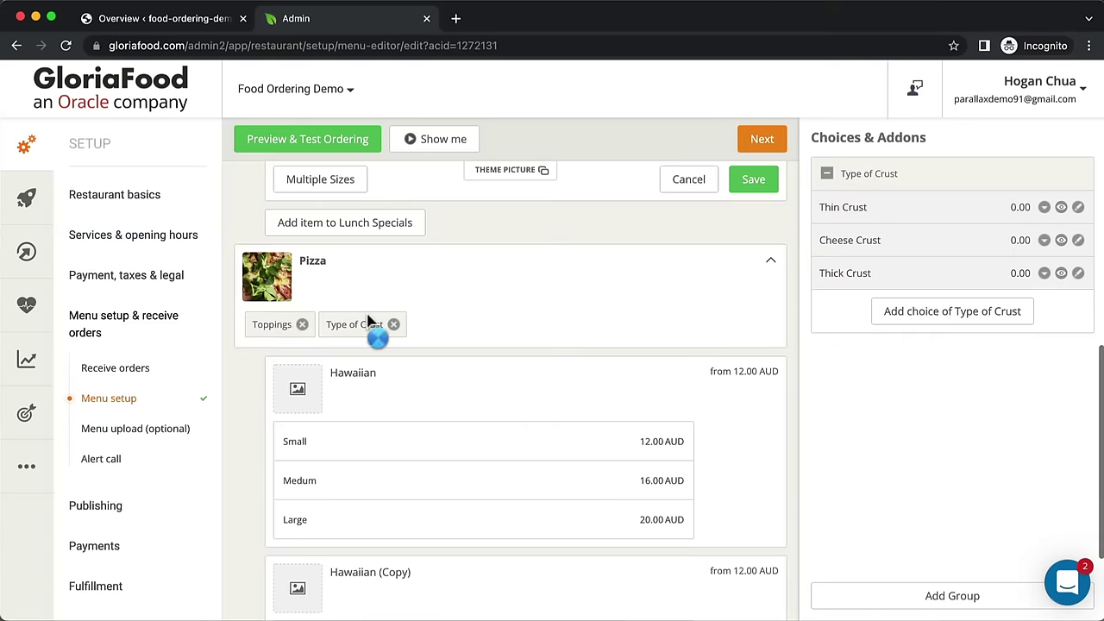
# Test-order a Small, Thin Crust Hawaiian pizza into the cart in the ordering preview
pyautogui.click(337, 148)
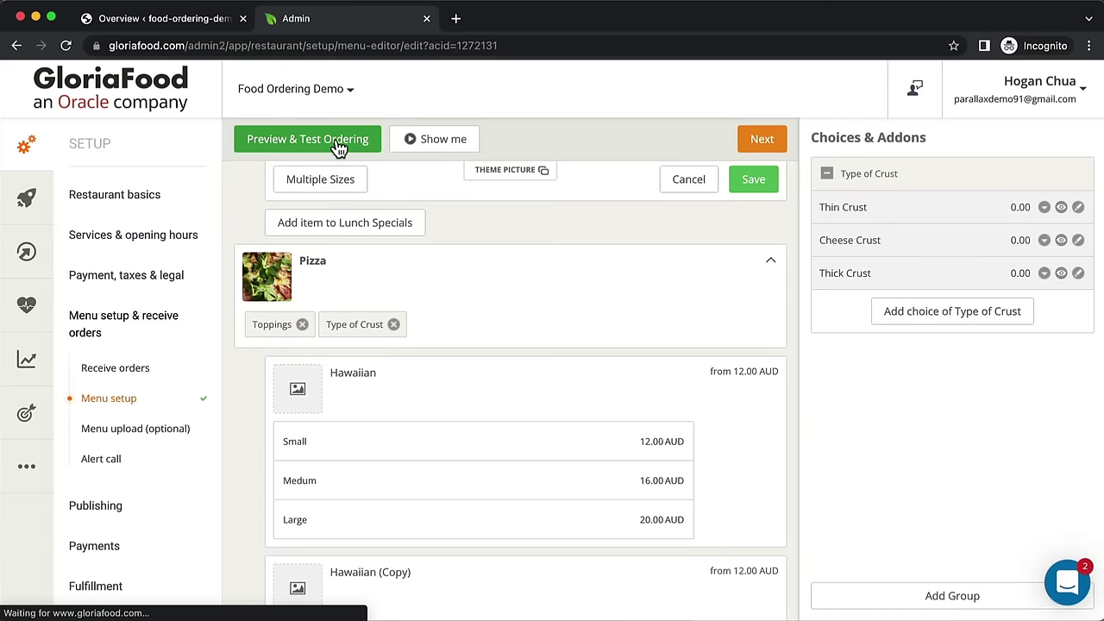
pyautogui.scroll(-1, 421, 302)
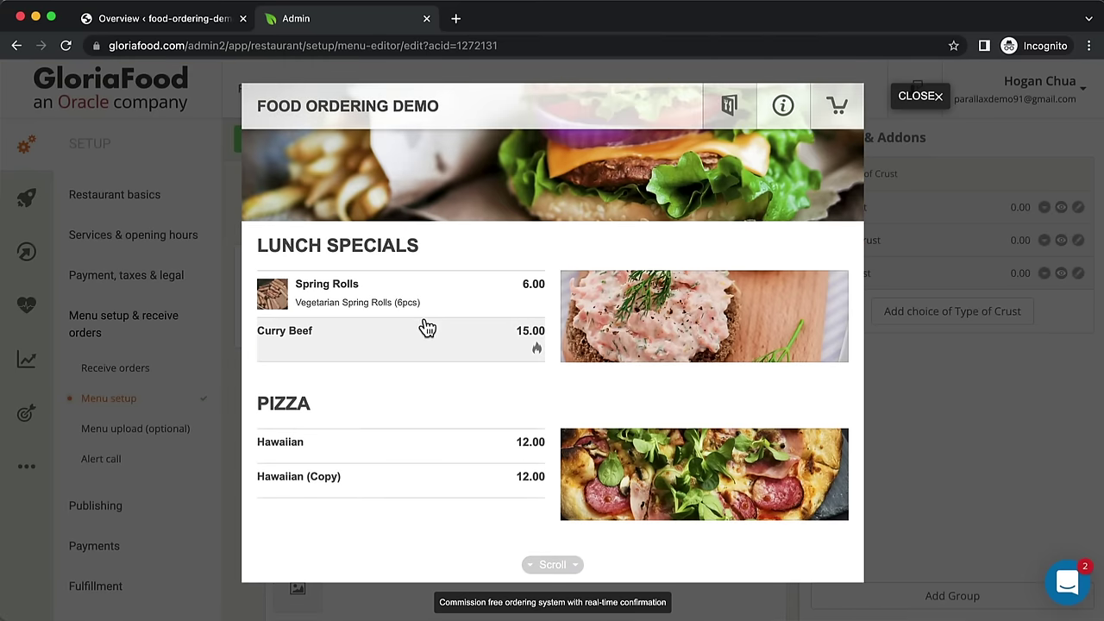
pyautogui.click(366, 452)
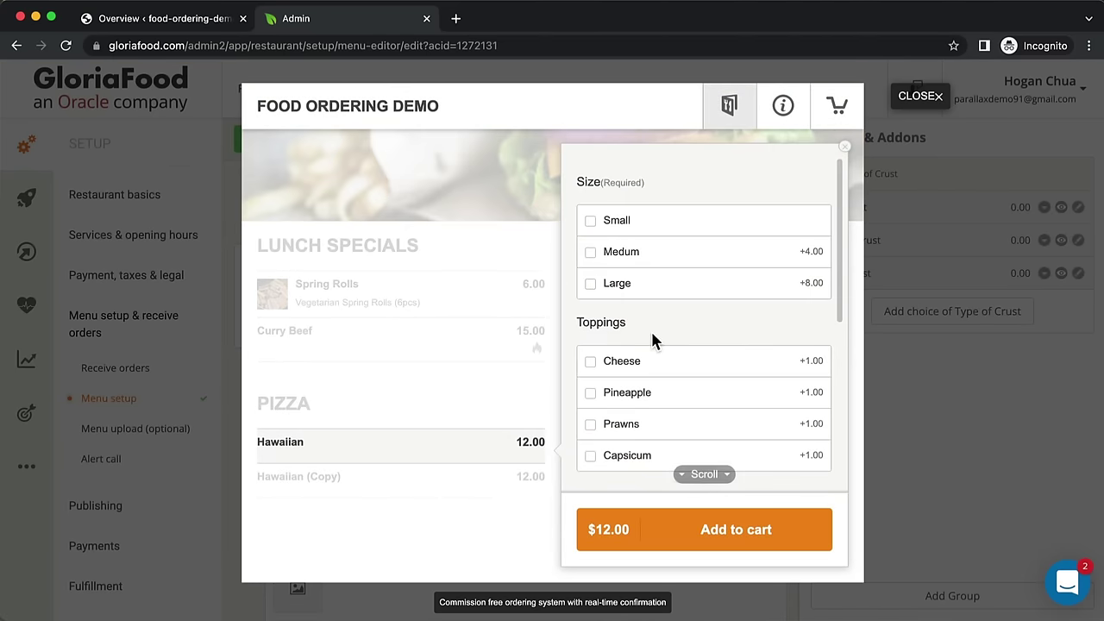
pyautogui.scroll(-2, 653, 345)
pyautogui.scroll(-4, 653, 346)
pyautogui.scroll(1, 649, 333)
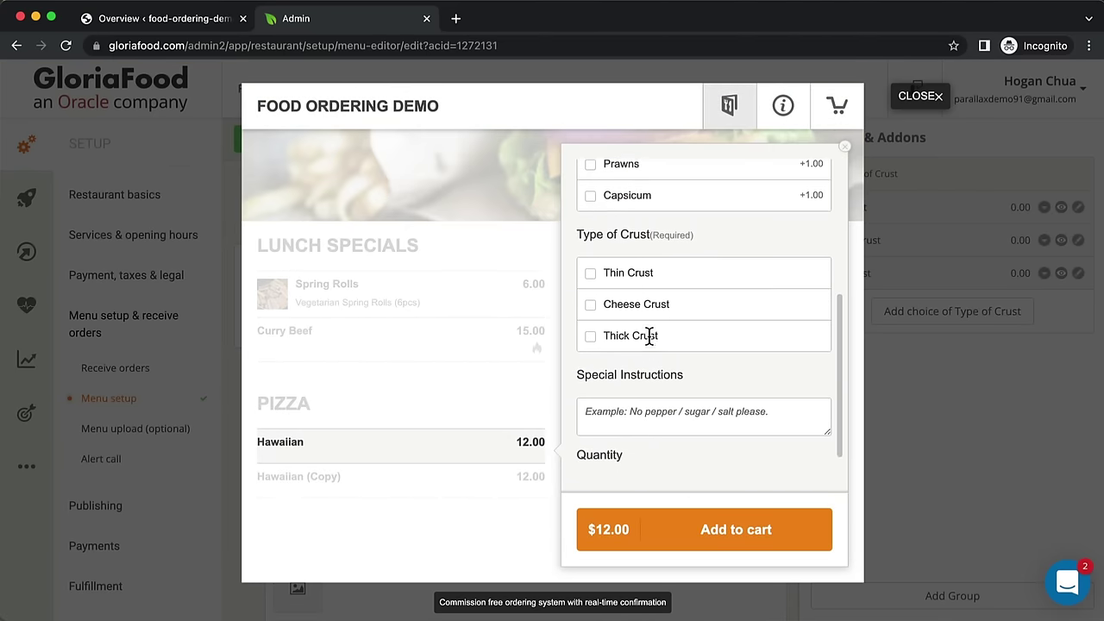
pyautogui.scroll(5, 587, 289)
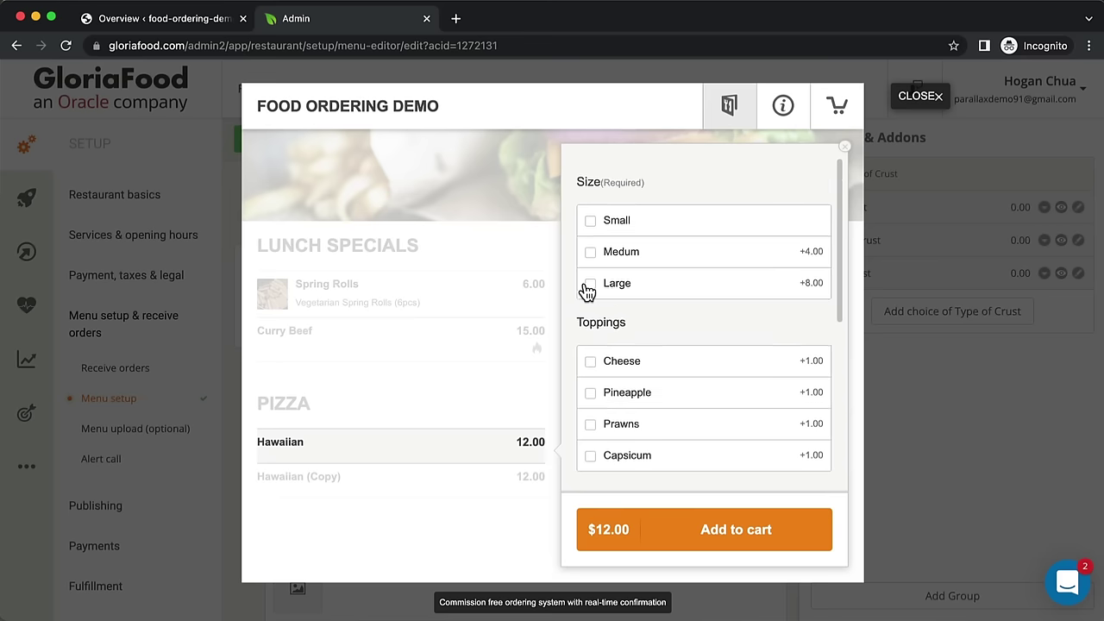
pyautogui.click(591, 224)
pyautogui.scroll(-1, 667, 298)
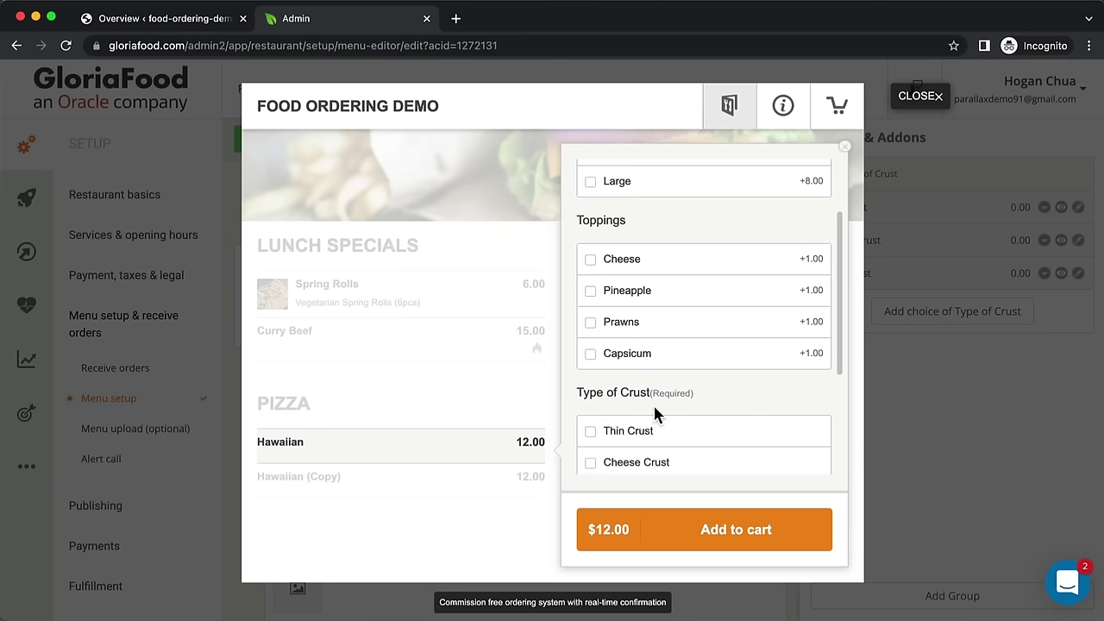
pyautogui.scroll(-1, 653, 414)
pyautogui.click(592, 349)
pyautogui.scroll(-1, 690, 444)
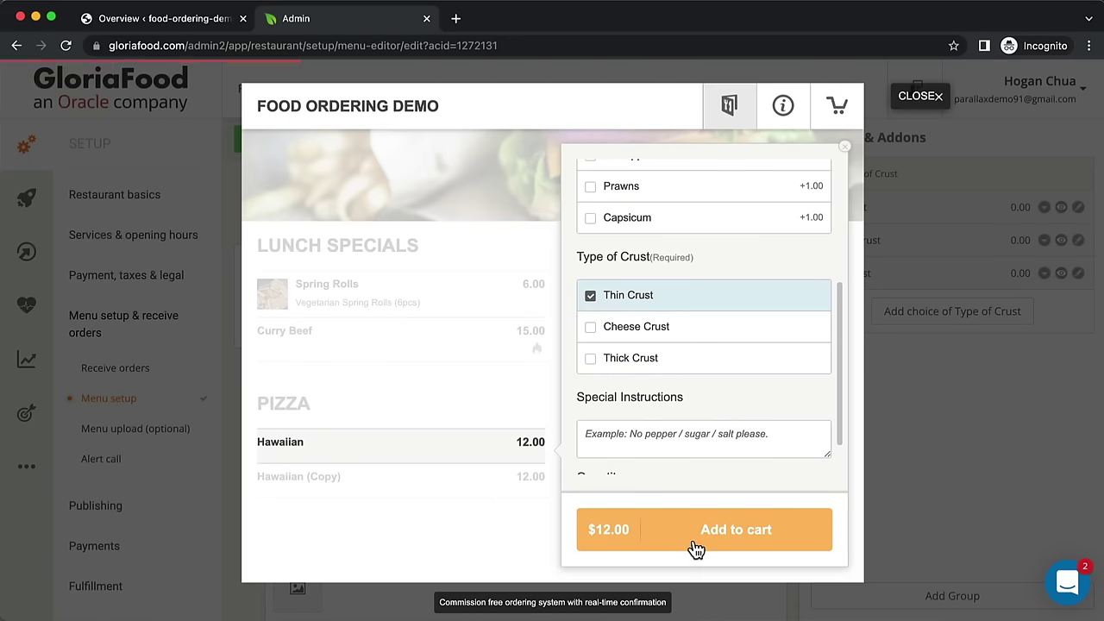
pyautogui.click(695, 549)
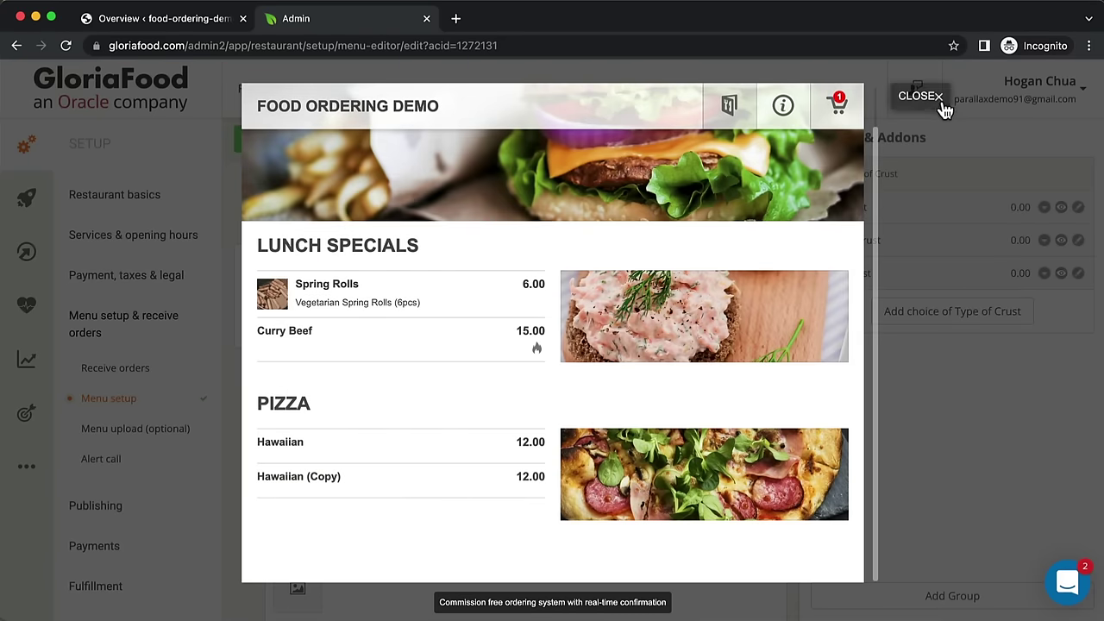
# Place the Type of Crust group ahead of Toppings on the Pizza category
pyautogui.click(937, 100)
pyautogui.moveTo(368, 326); pyautogui.dragTo(276, 321)
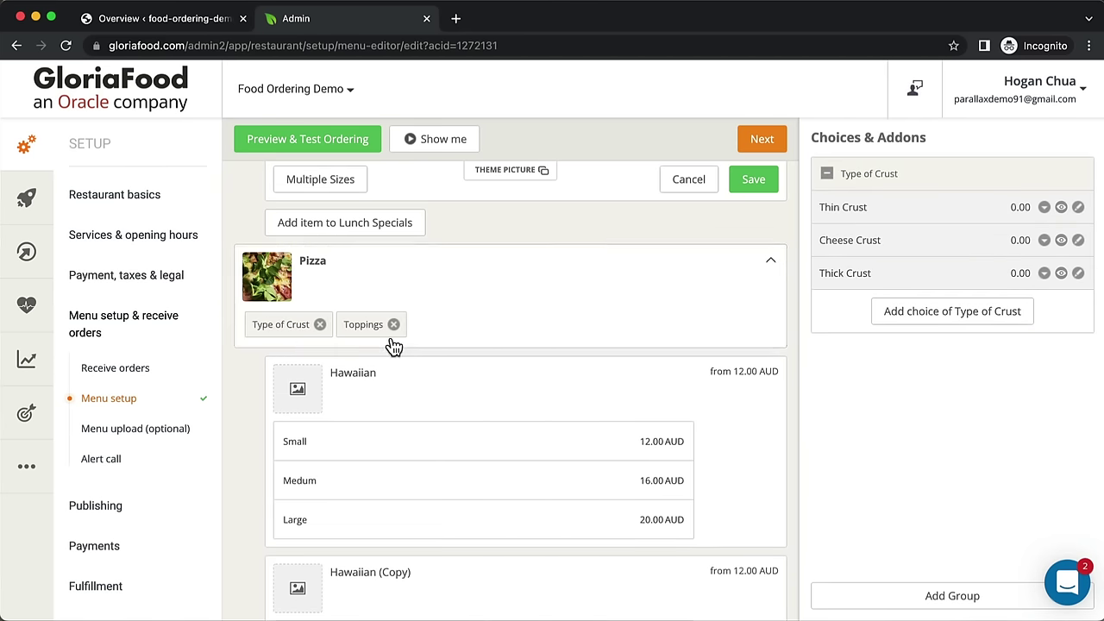
pyautogui.click(284, 323)
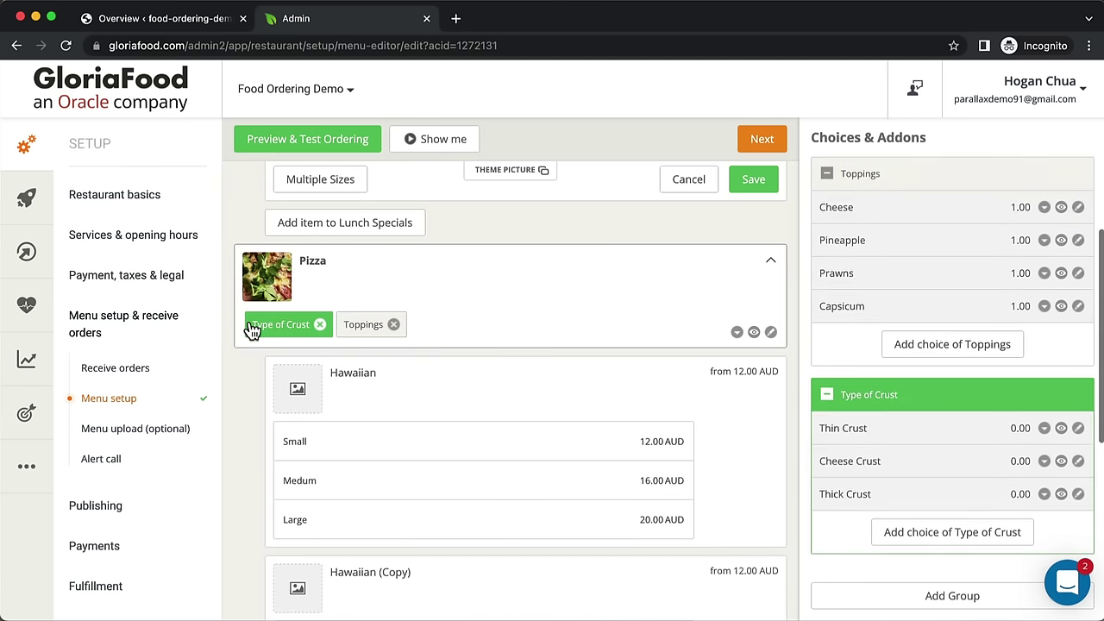
# Add a new Noodles category to the menu
pyautogui.click(379, 327)
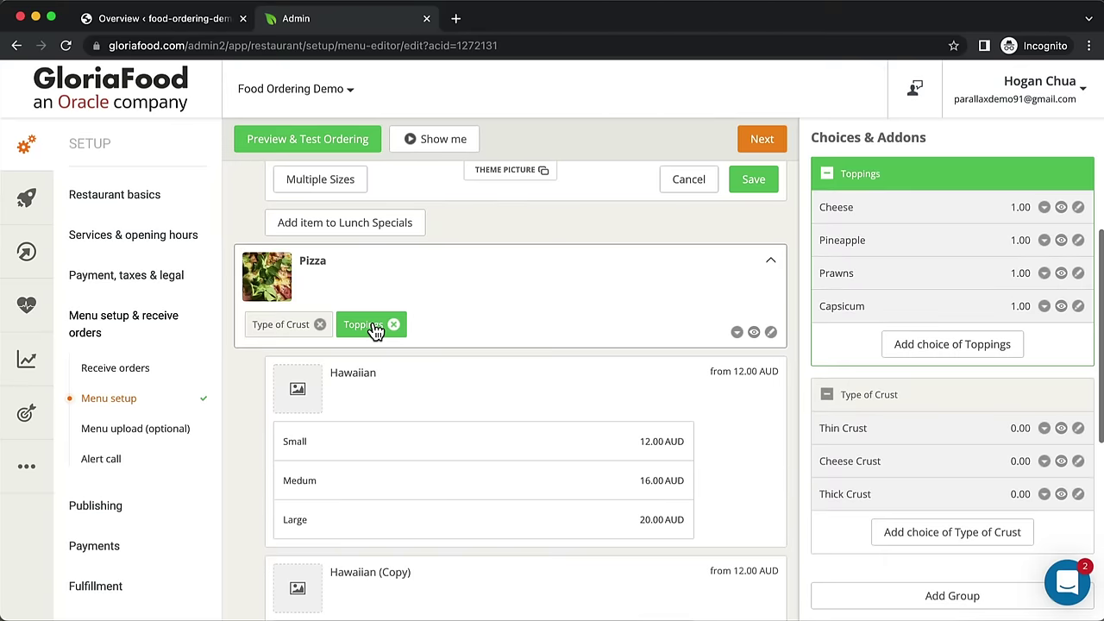
pyautogui.click(774, 188)
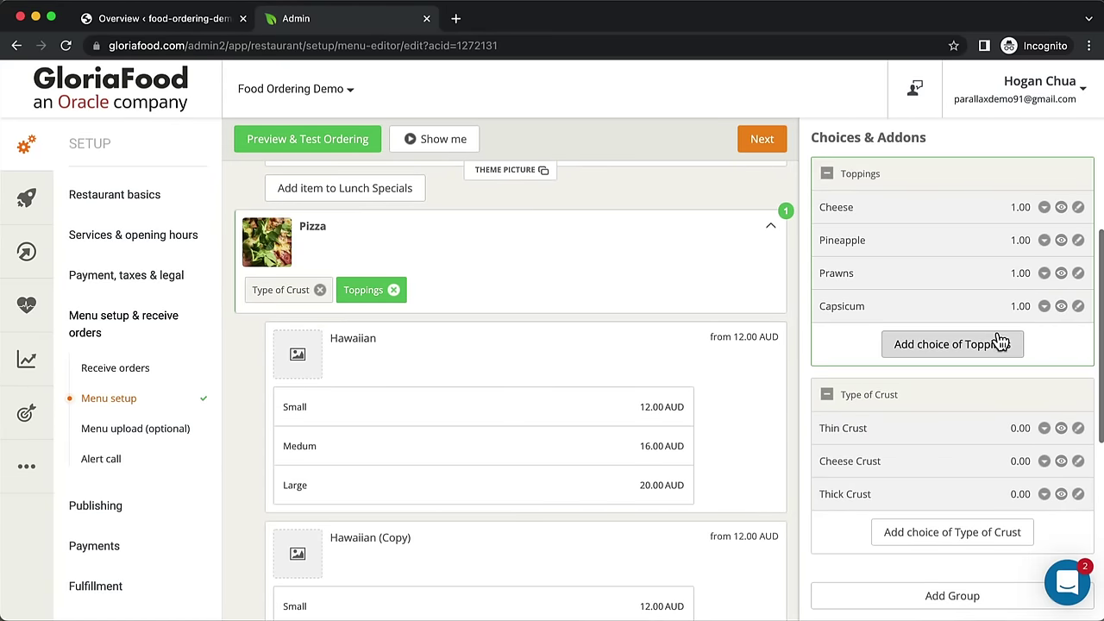
pyautogui.scroll(-5, 661, 380)
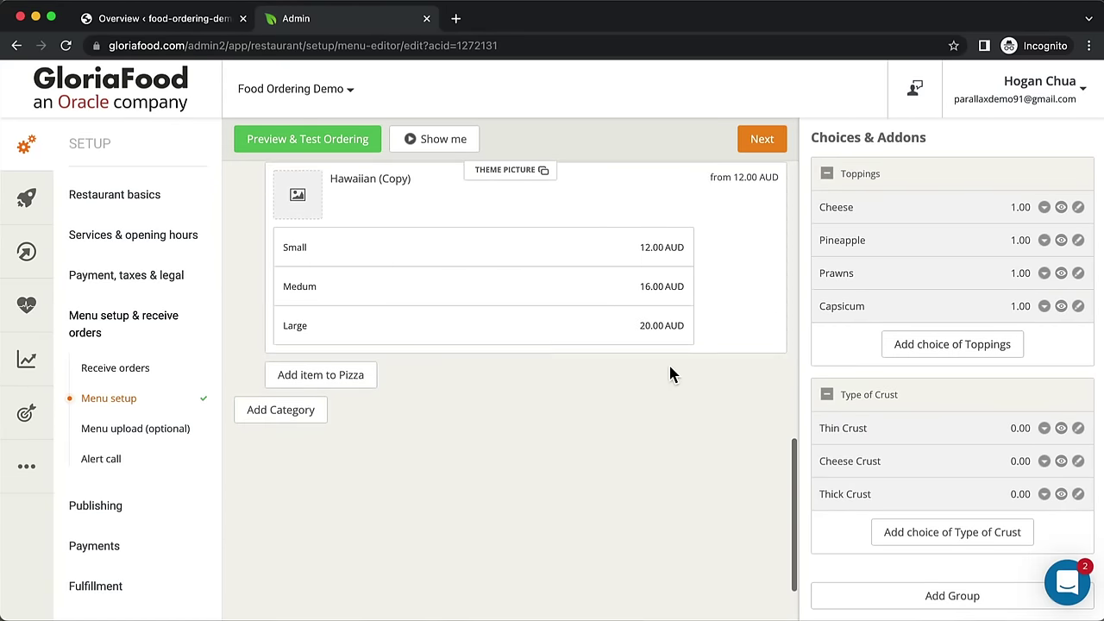
pyautogui.scroll(2, 669, 362)
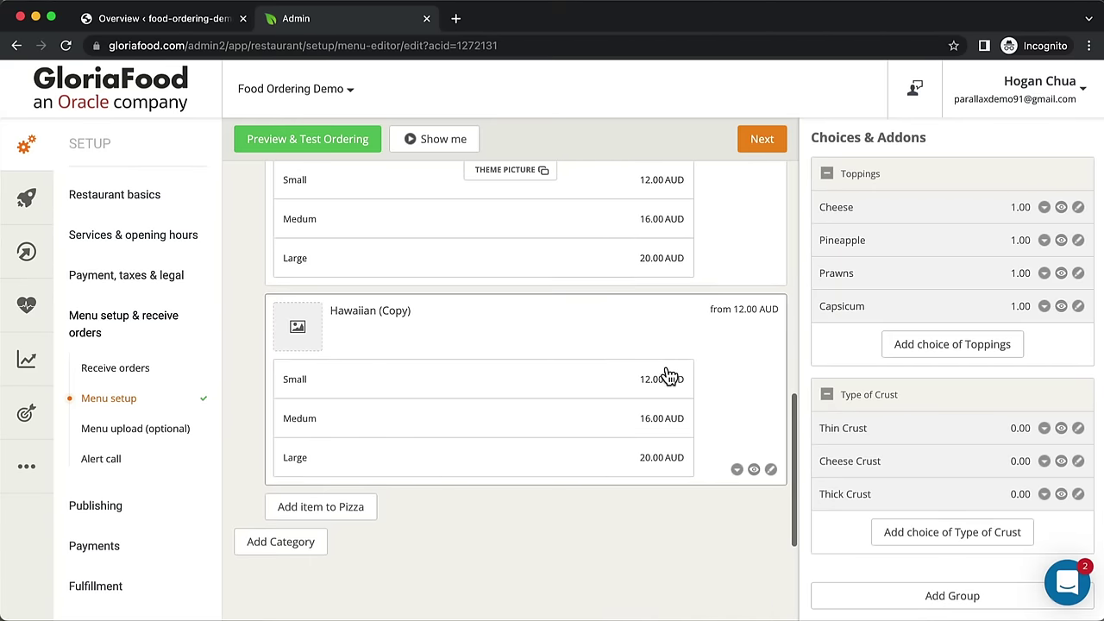
pyautogui.click(280, 548)
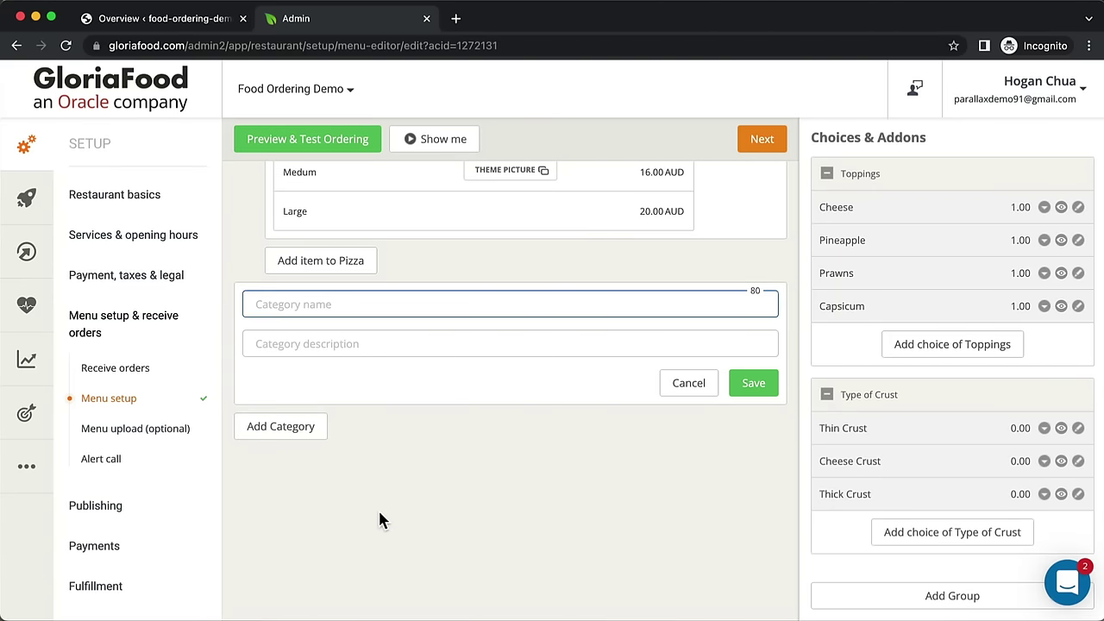
pyautogui.write('Noodles')
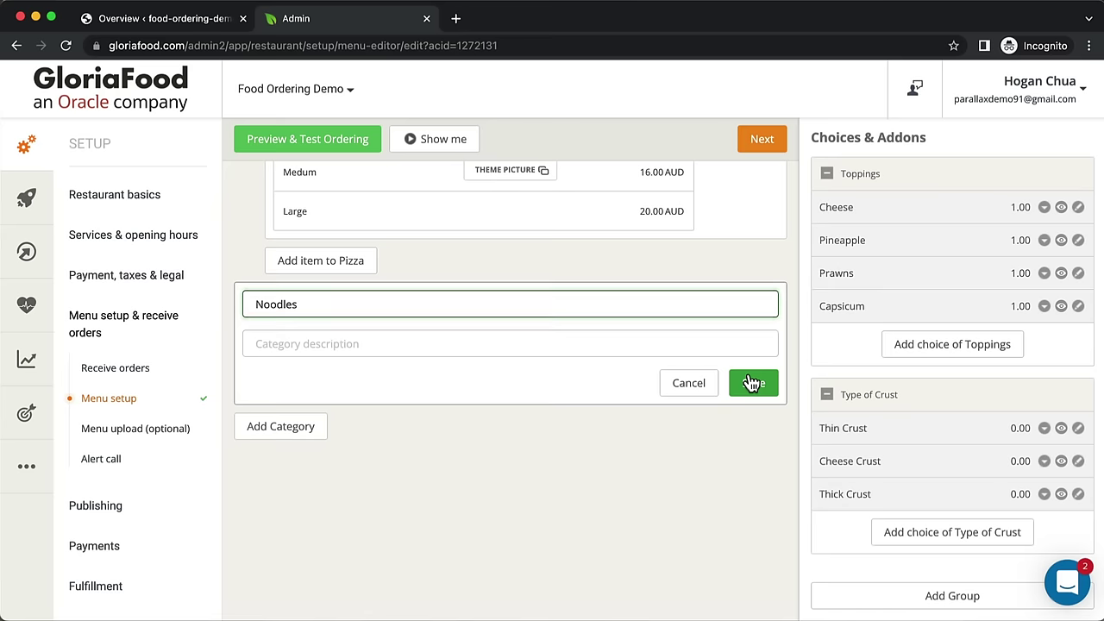
pyautogui.click(747, 382)
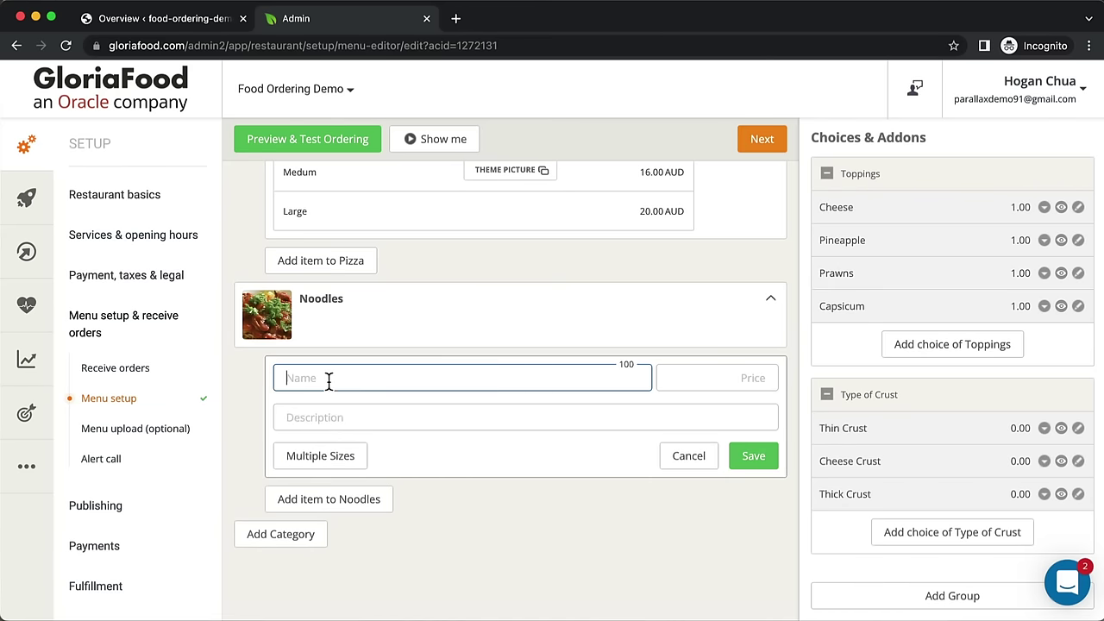
# Add a Pad Thai item priced 12.00 AUD to the Noodles category
pyautogui.write('Pad Thai')
pyautogui.click(717, 377)
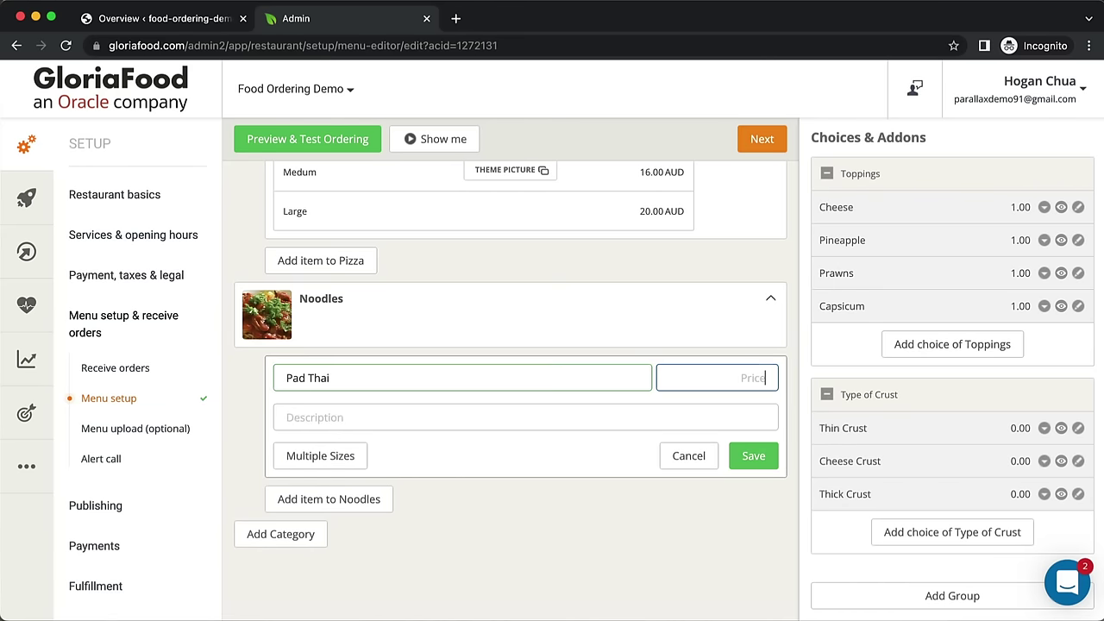
pyautogui.write('12')
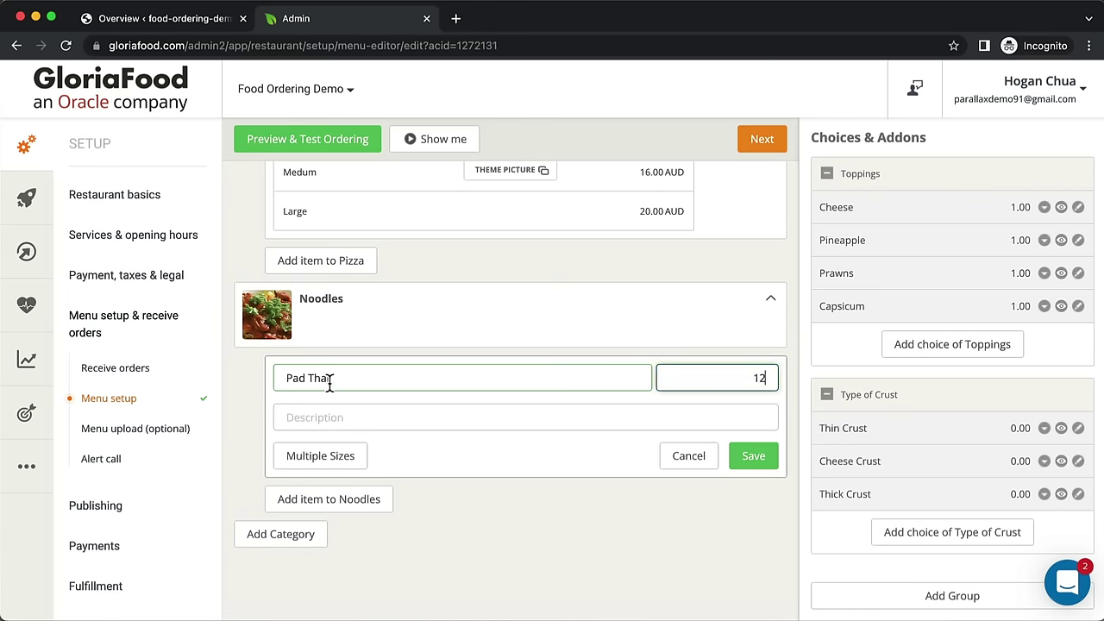
pyautogui.click(753, 457)
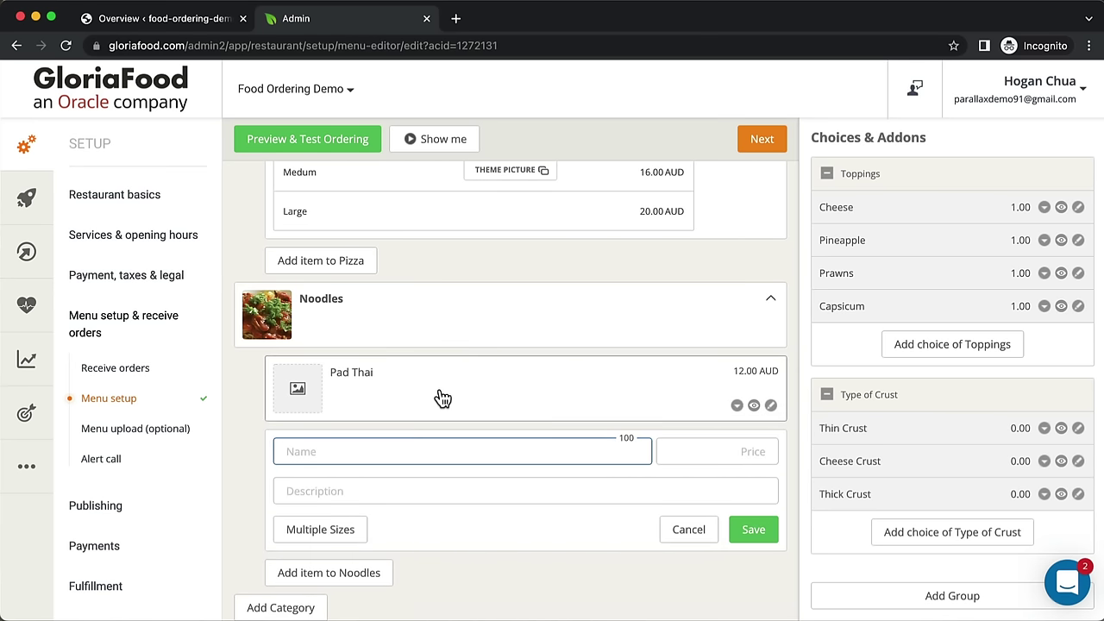
pyautogui.scroll(-2, 897, 379)
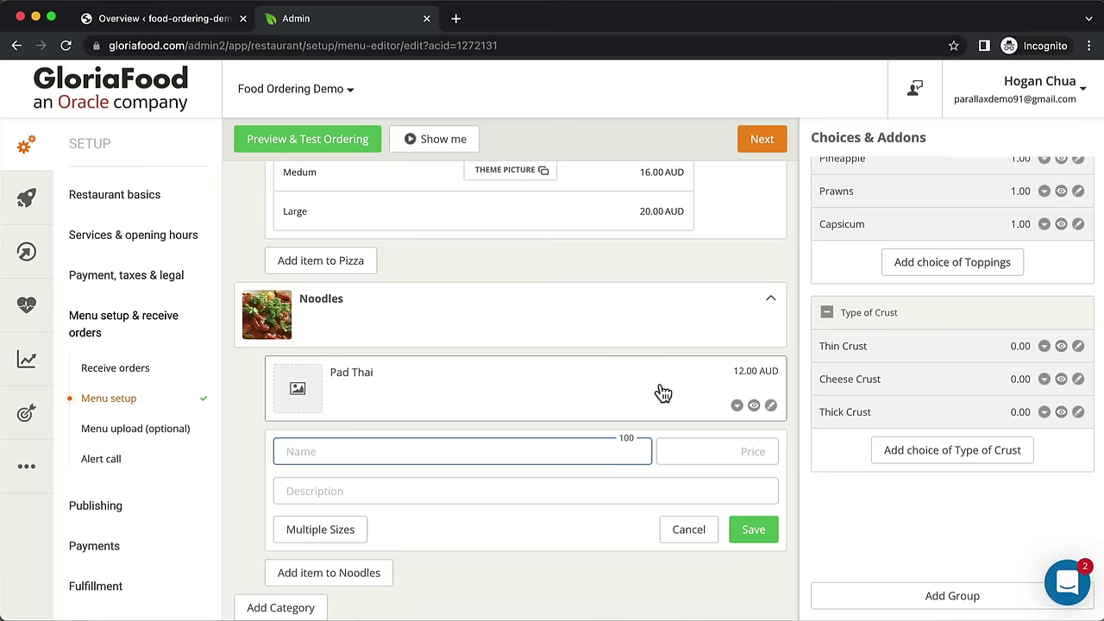
# Create a mandatory Choose Meat choices group
pyautogui.click(949, 596)
pyautogui.scroll(-1, 902, 495)
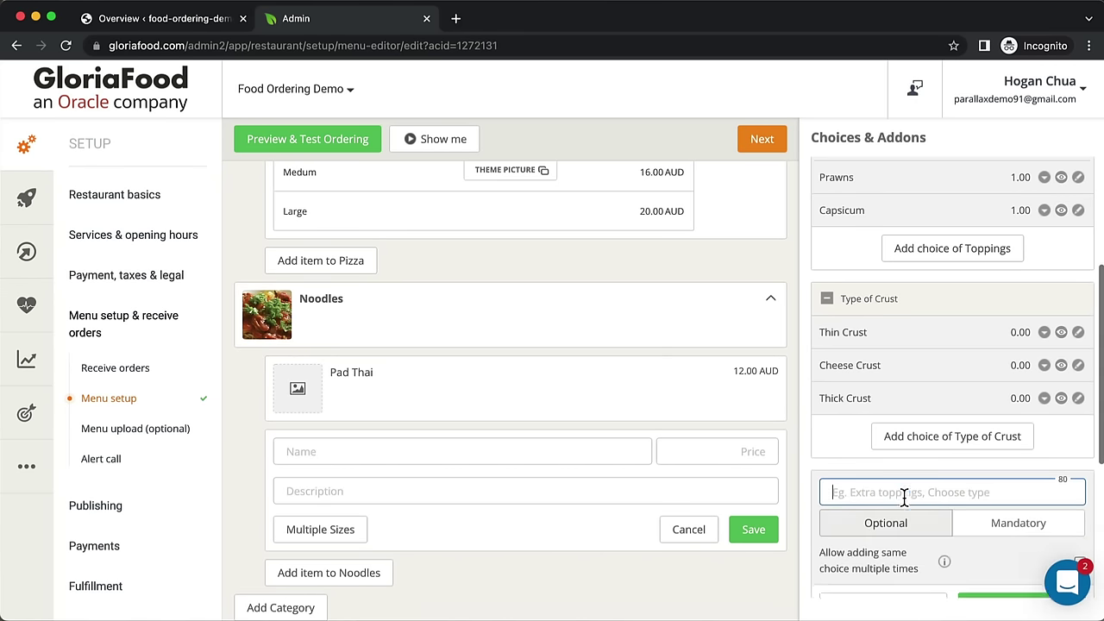
pyautogui.write('Choose Meat')
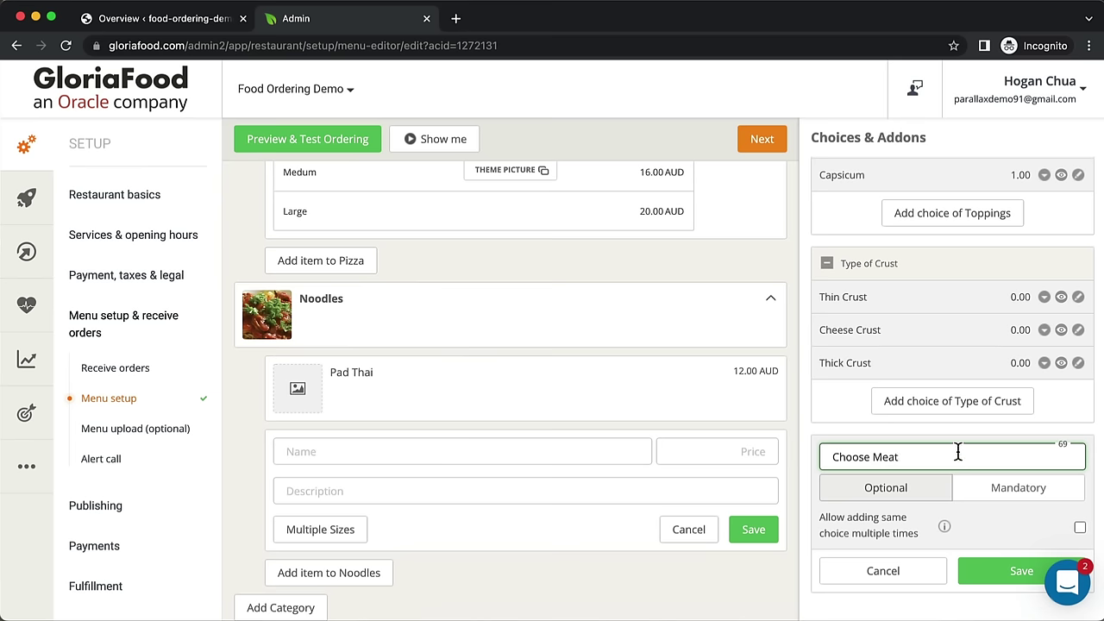
pyautogui.scroll(-2, 959, 458)
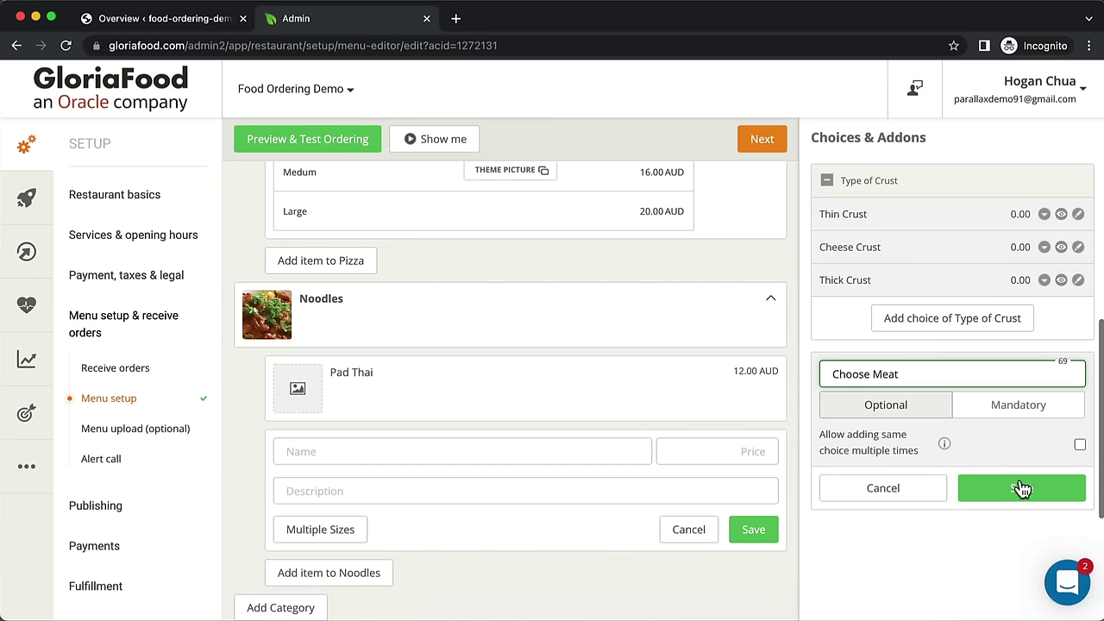
pyautogui.click(1039, 412)
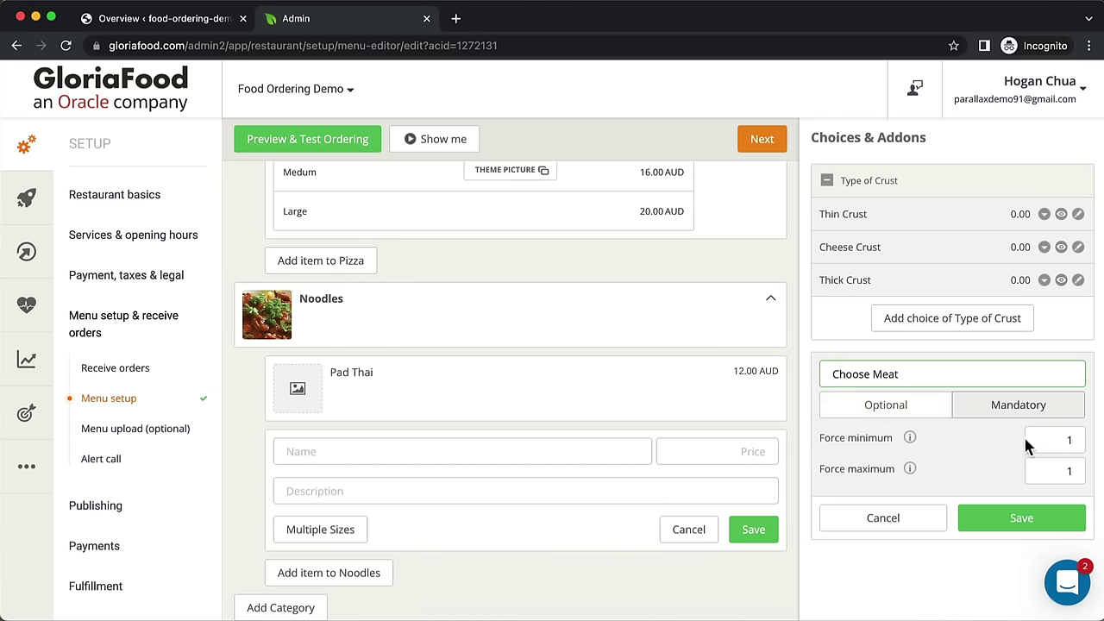
pyautogui.click(1021, 517)
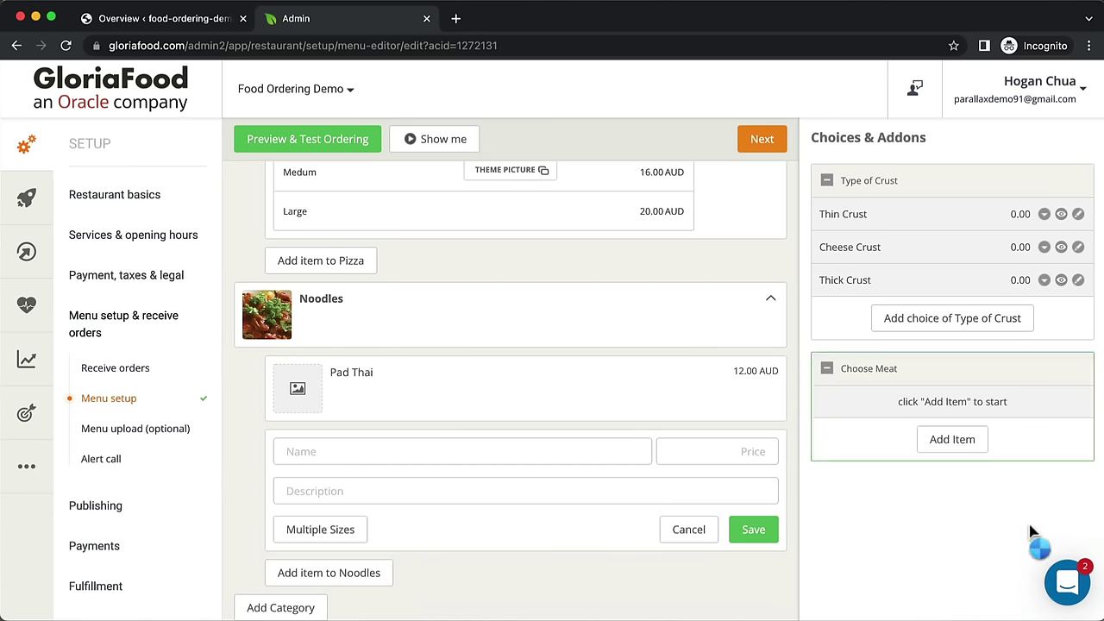
# Add Vegetarian at 0.00 and Prawn at 3.00 to Choose Meat
pyautogui.click(954, 441)
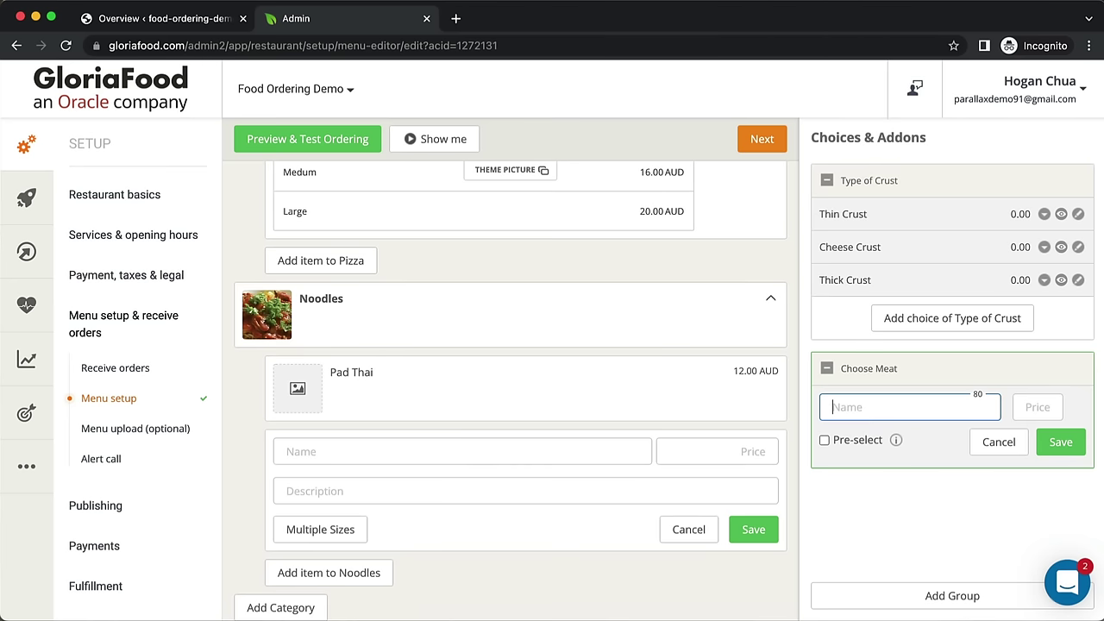
pyautogui.write('Vegetarian')
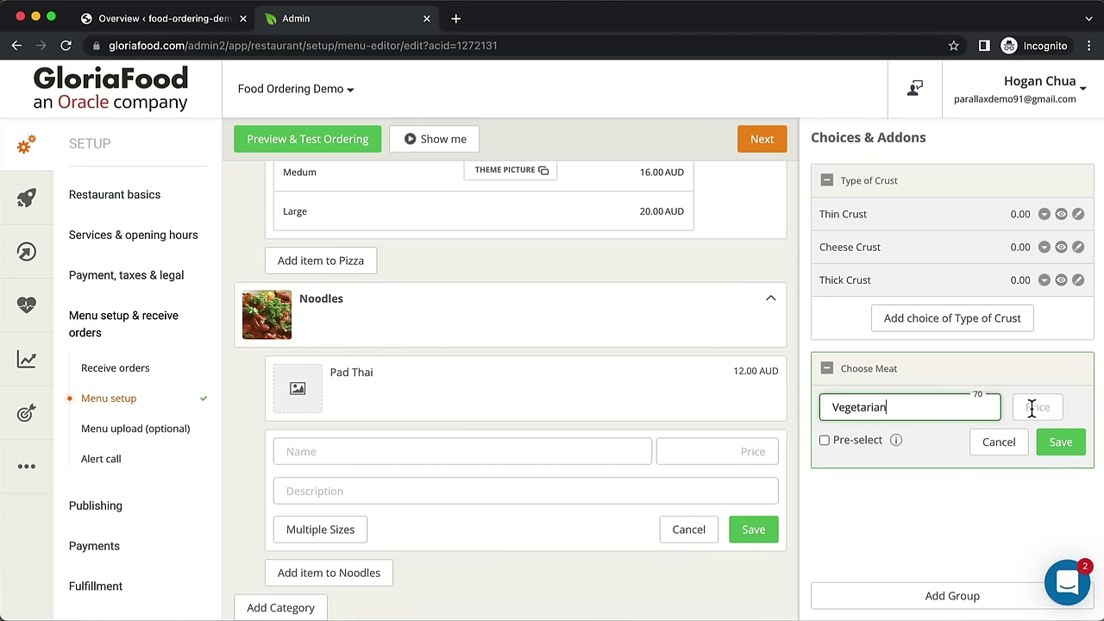
pyautogui.click(1045, 407)
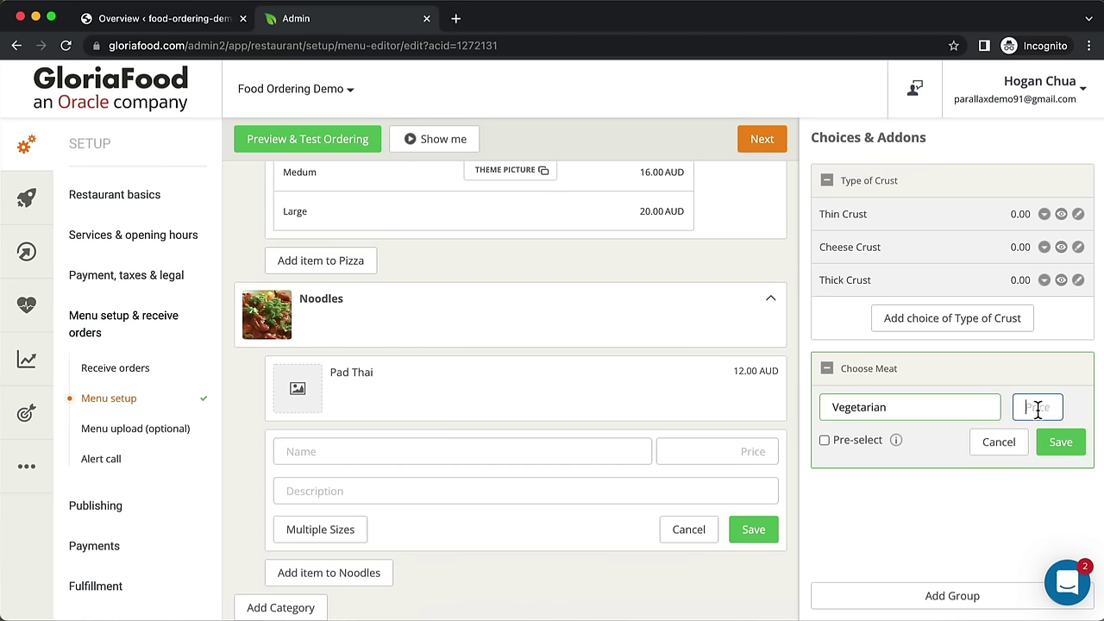
pyautogui.click(1063, 440)
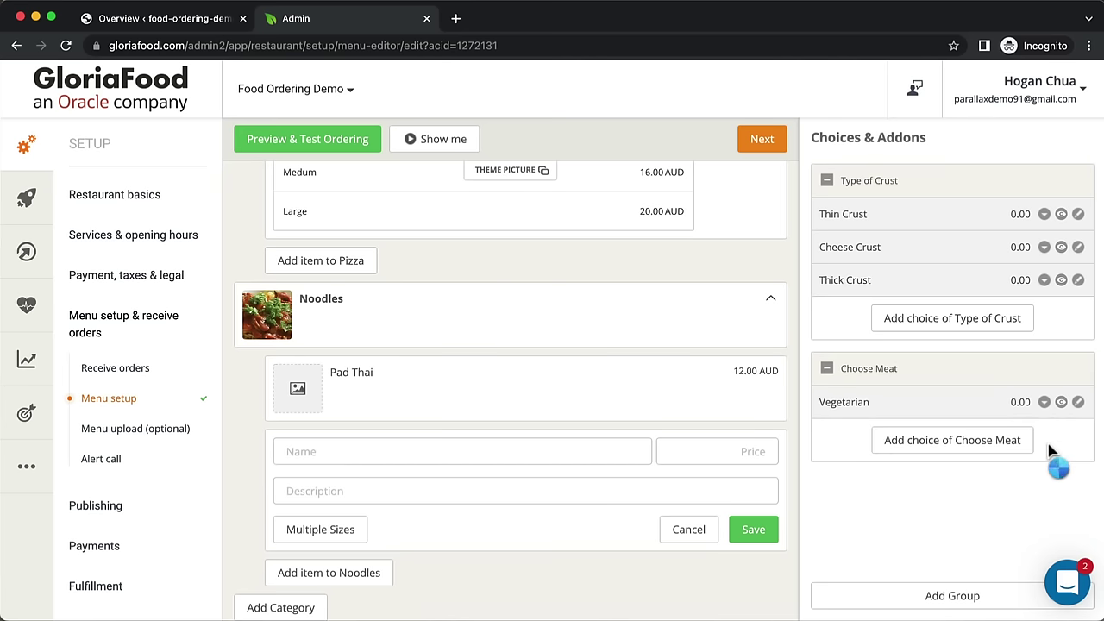
pyautogui.click(943, 442)
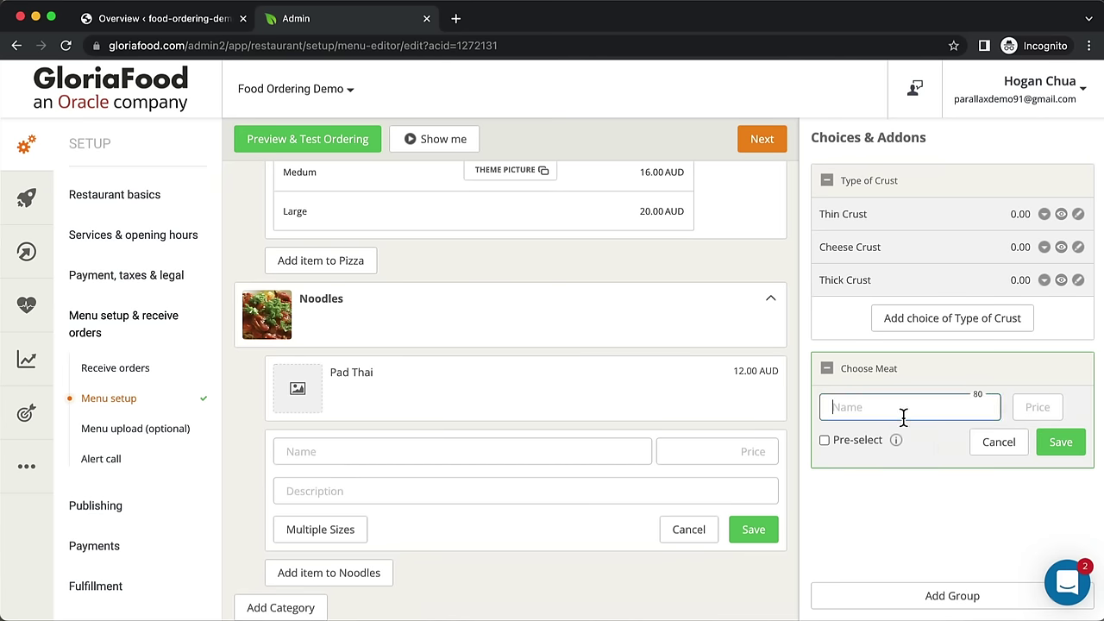
pyautogui.write('Prawn')
pyautogui.click(1042, 408)
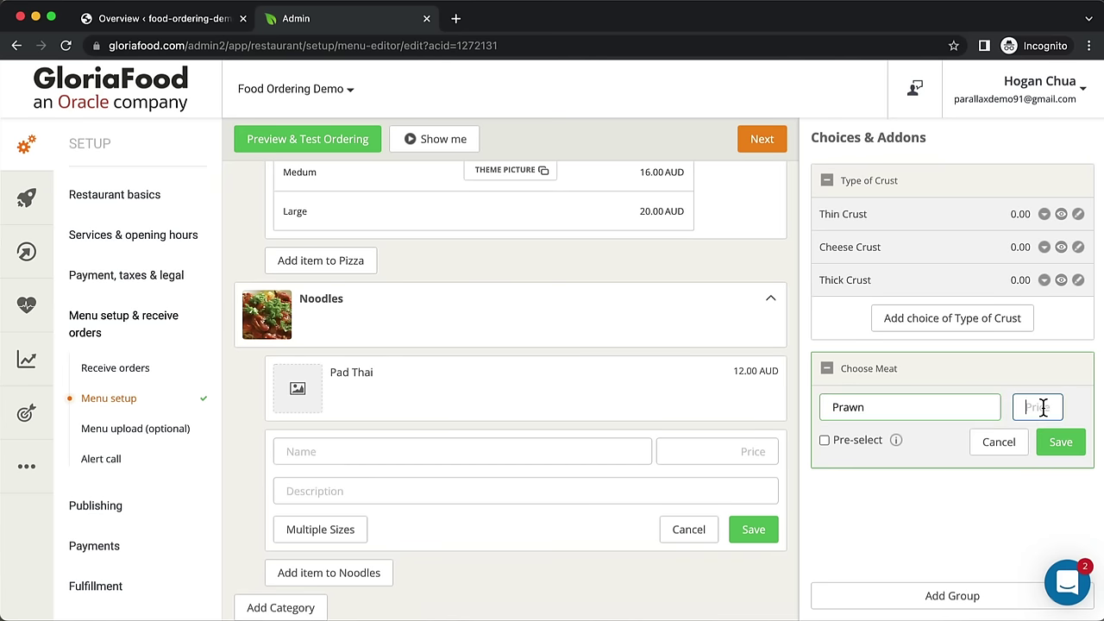
pyautogui.click(1059, 444)
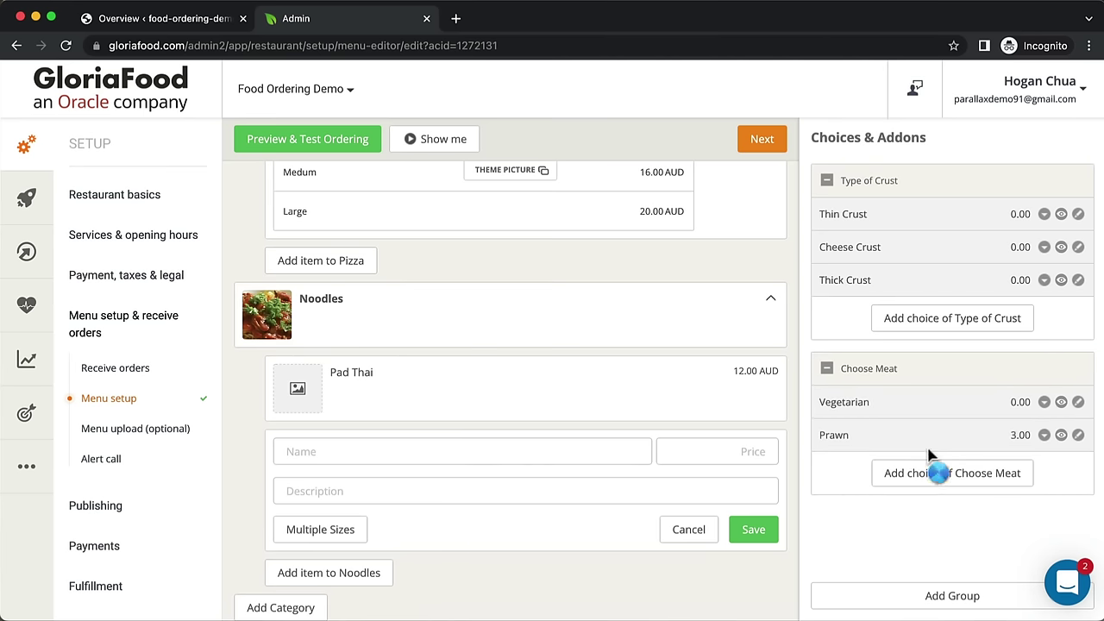
# Add Seafood 3.00 and Chicken 2.00, then attach Choose Meat to Pad Thai
pyautogui.click(937, 473)
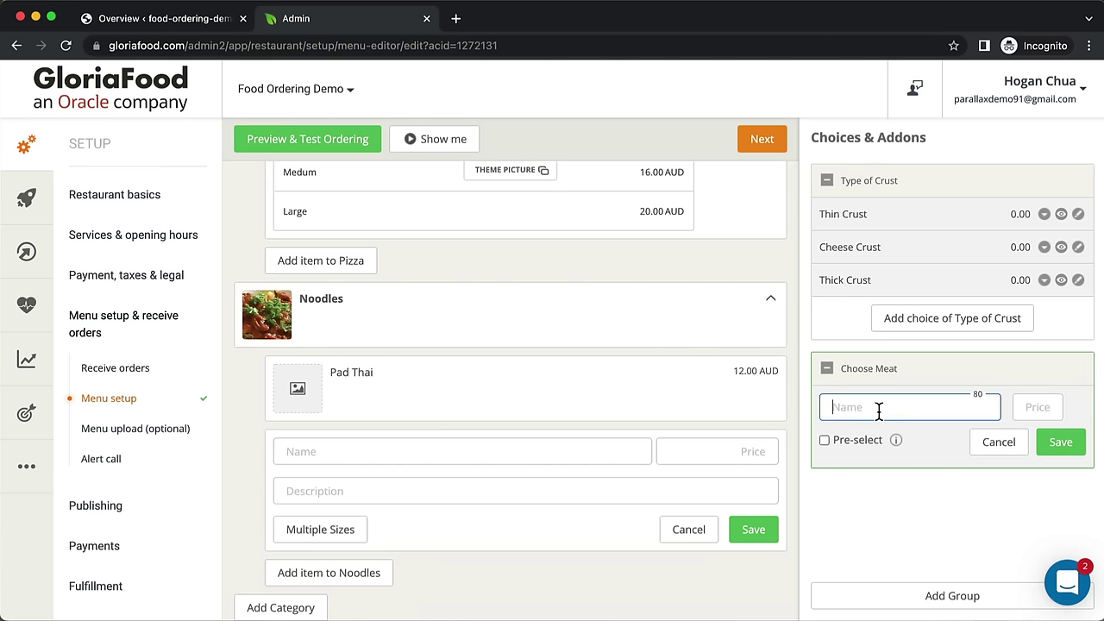
pyautogui.write('Seafood')
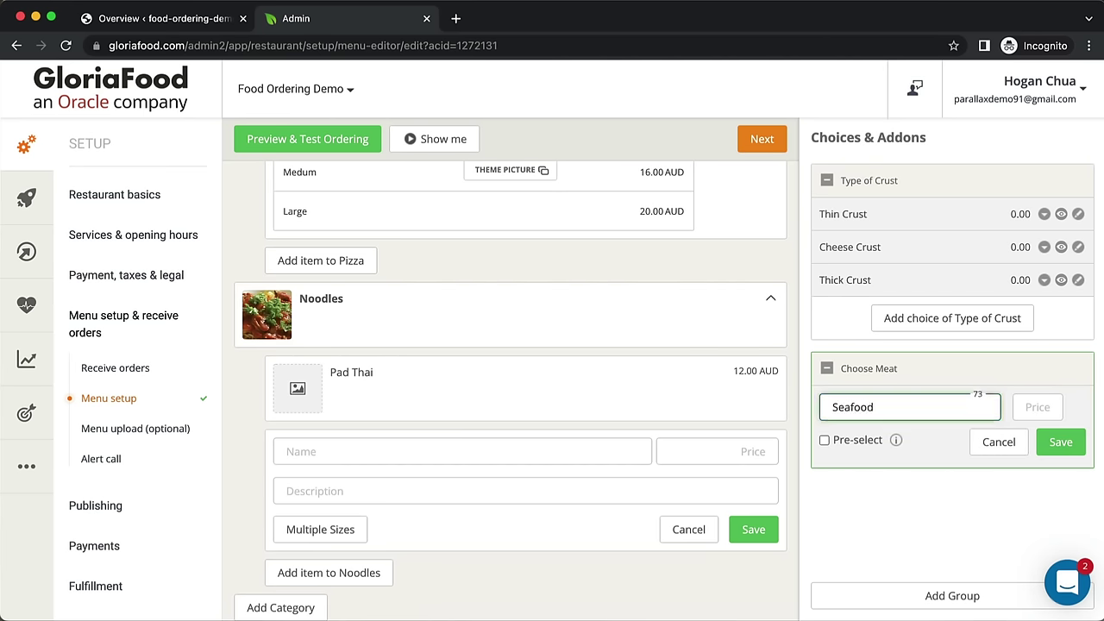
pyautogui.click(1031, 404)
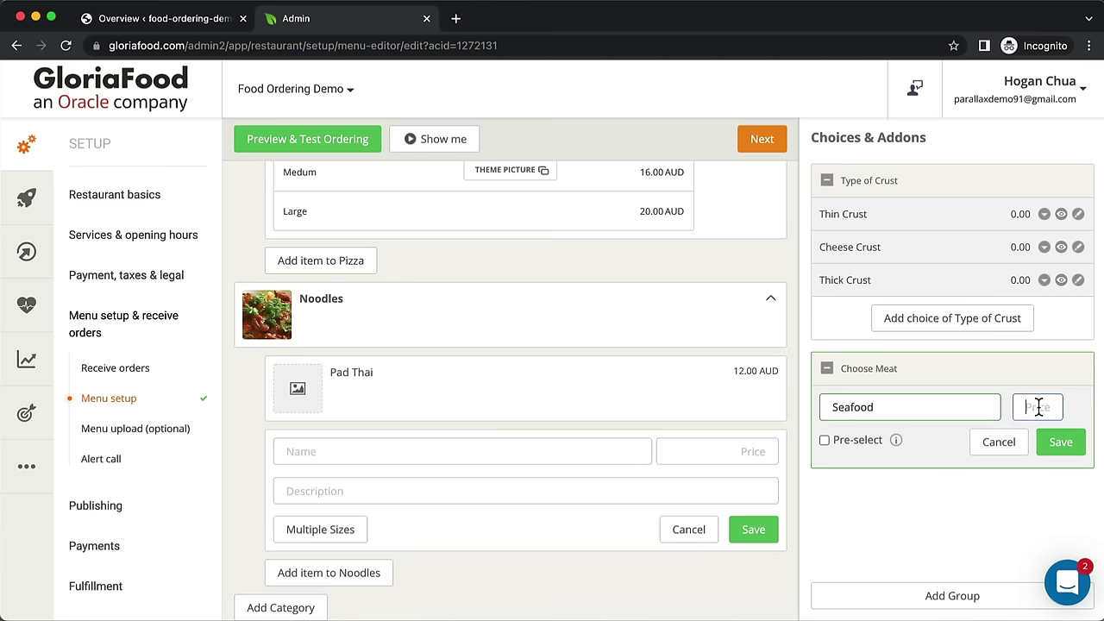
pyautogui.write('3')
pyautogui.click(1063, 445)
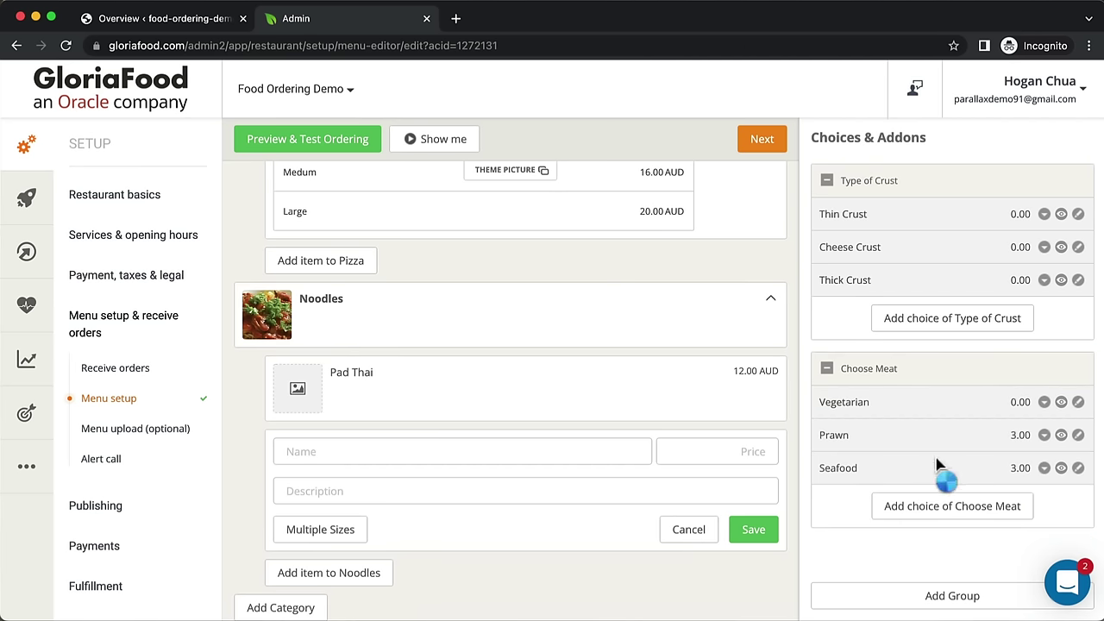
pyautogui.click(917, 514)
pyautogui.write('Chicken')
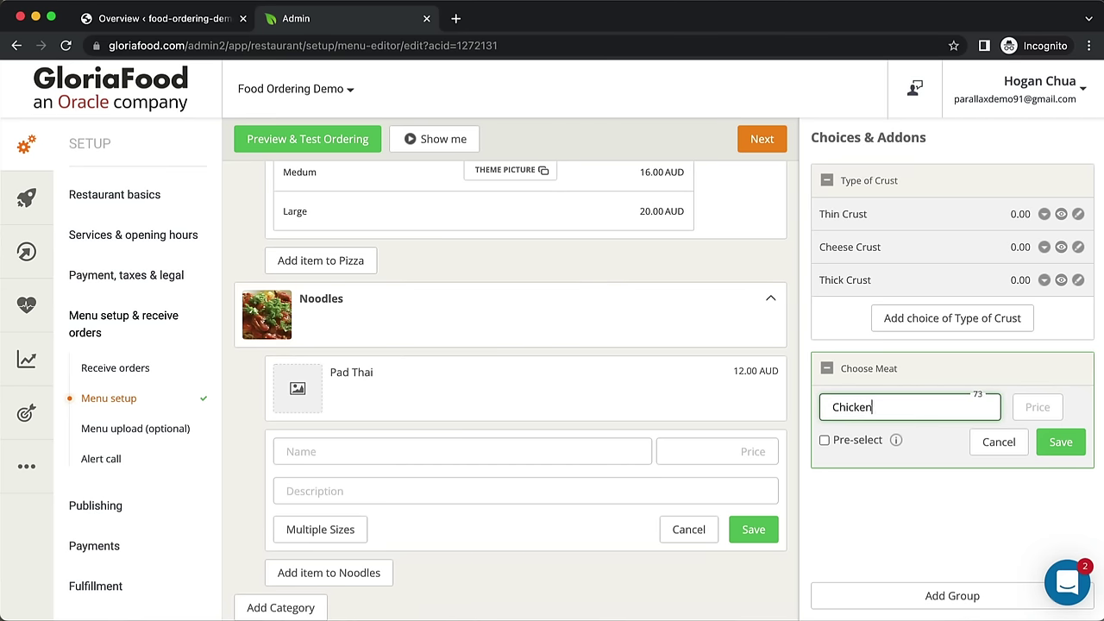
pyautogui.press('Tab')
pyautogui.write('2')
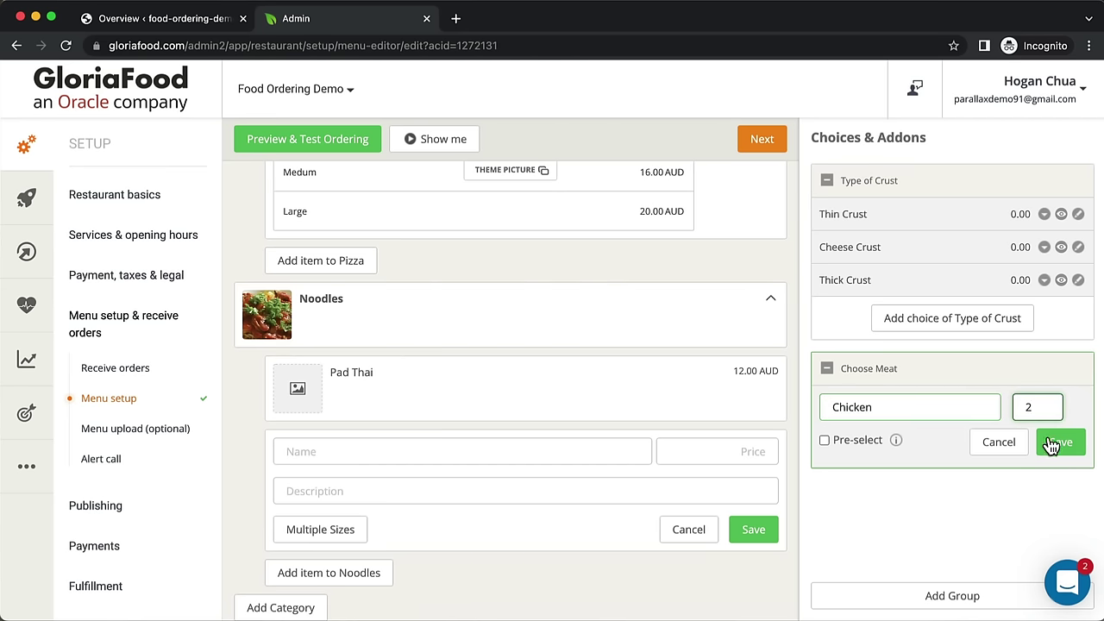
pyautogui.click(1057, 443)
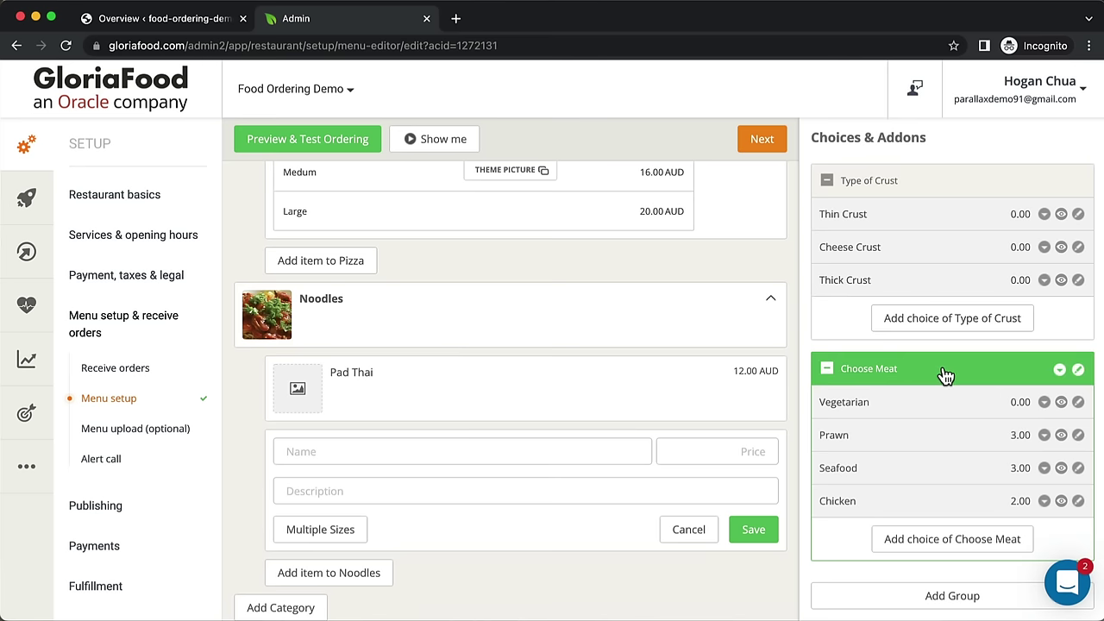
pyautogui.moveTo(956, 376); pyautogui.dragTo(382, 399)
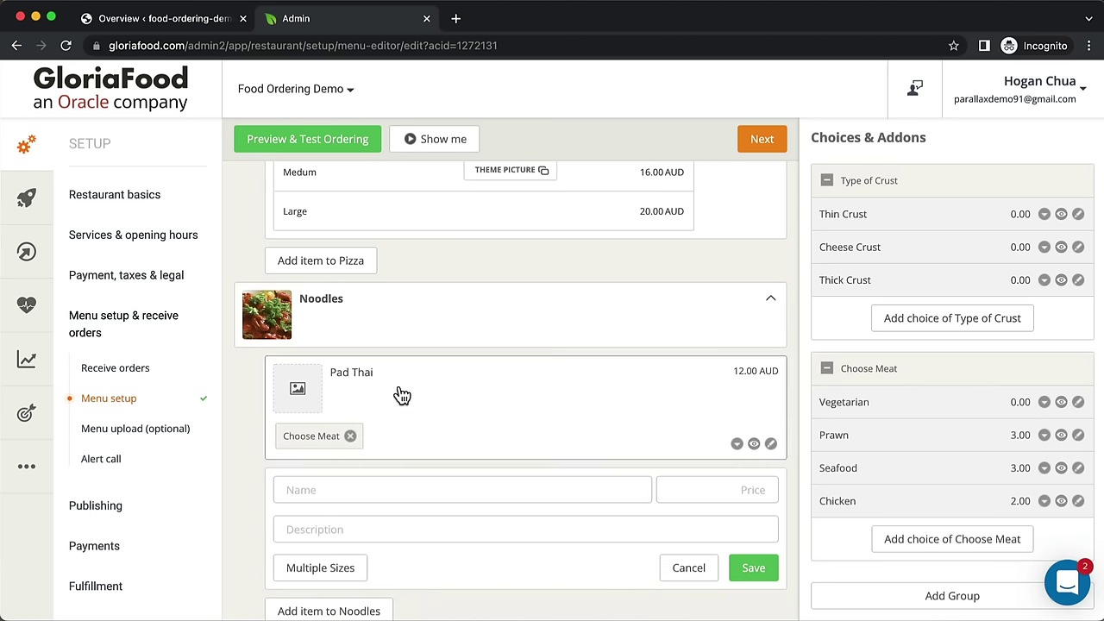
# Upload Pad thai Close up.jpeg and set it as the Pad Thai item's image
pyautogui.click(298, 390)
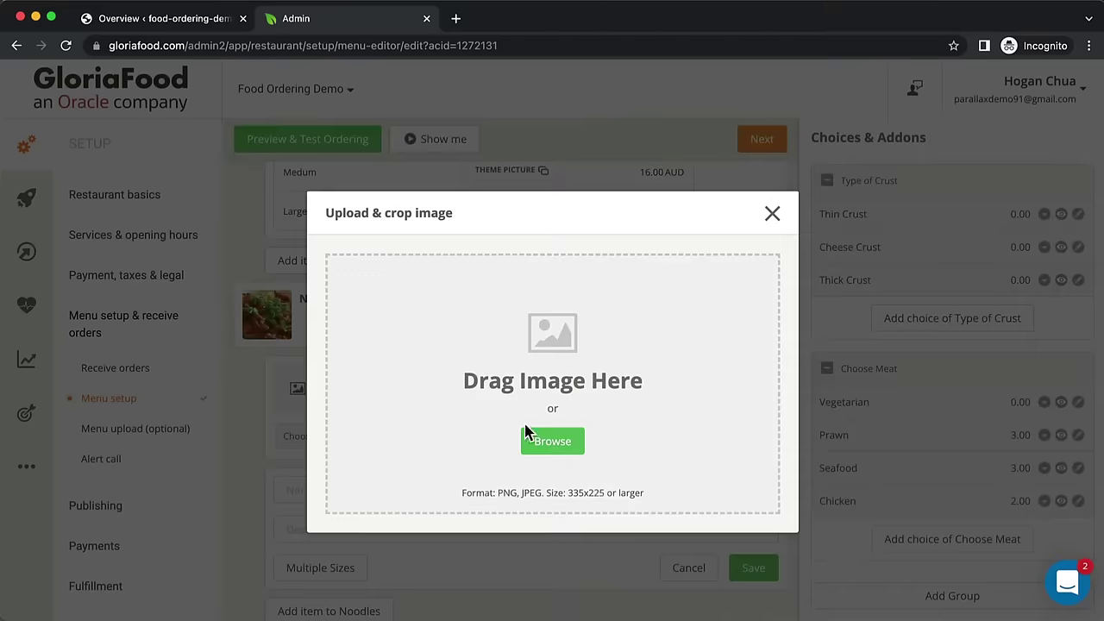
pyautogui.click(550, 452)
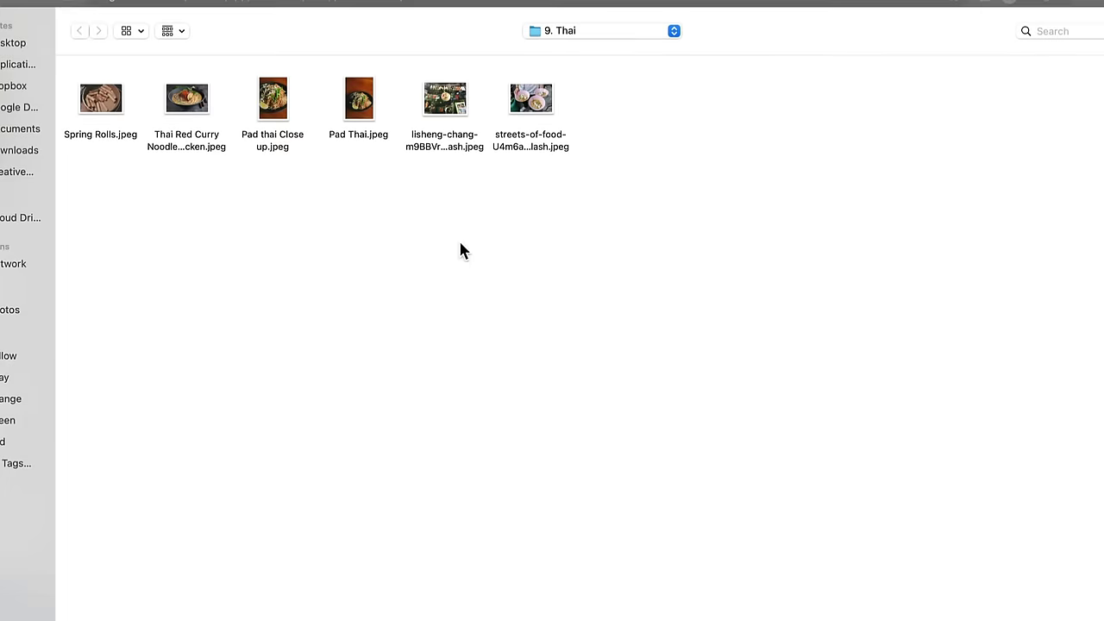
pyautogui.click(276, 104)
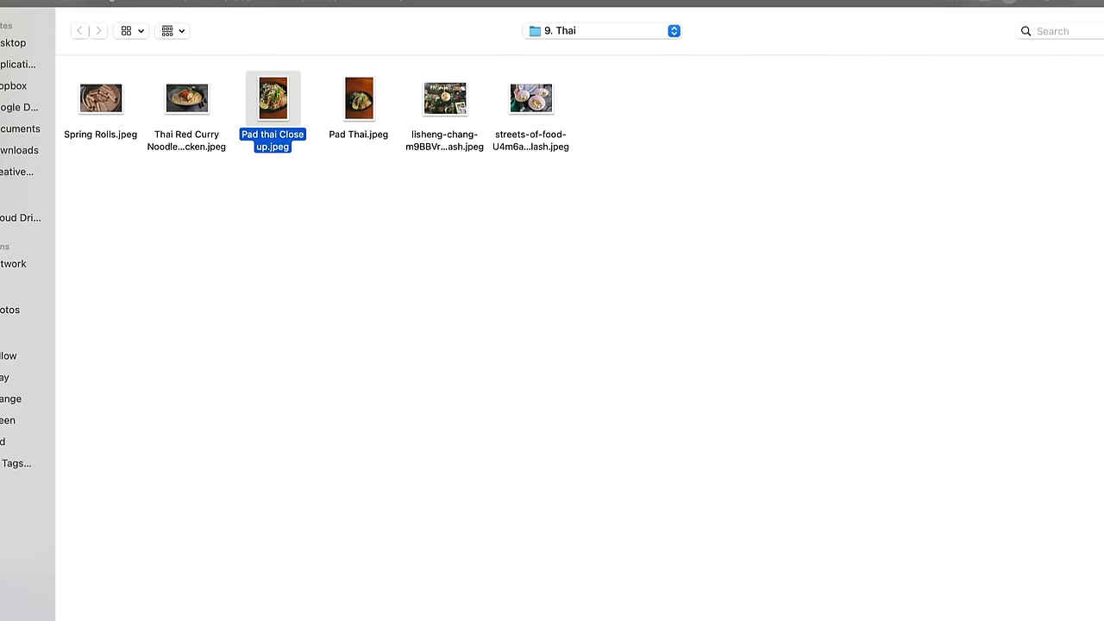
pyautogui.press('Return')
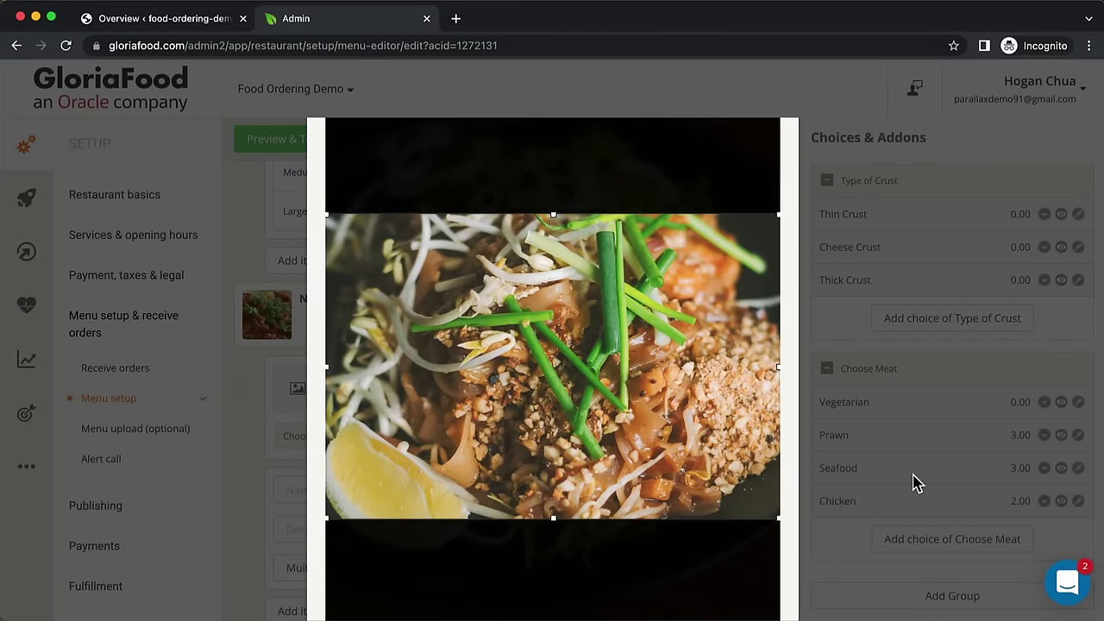
pyautogui.scroll(-3, 862, 500)
pyautogui.click(744, 591)
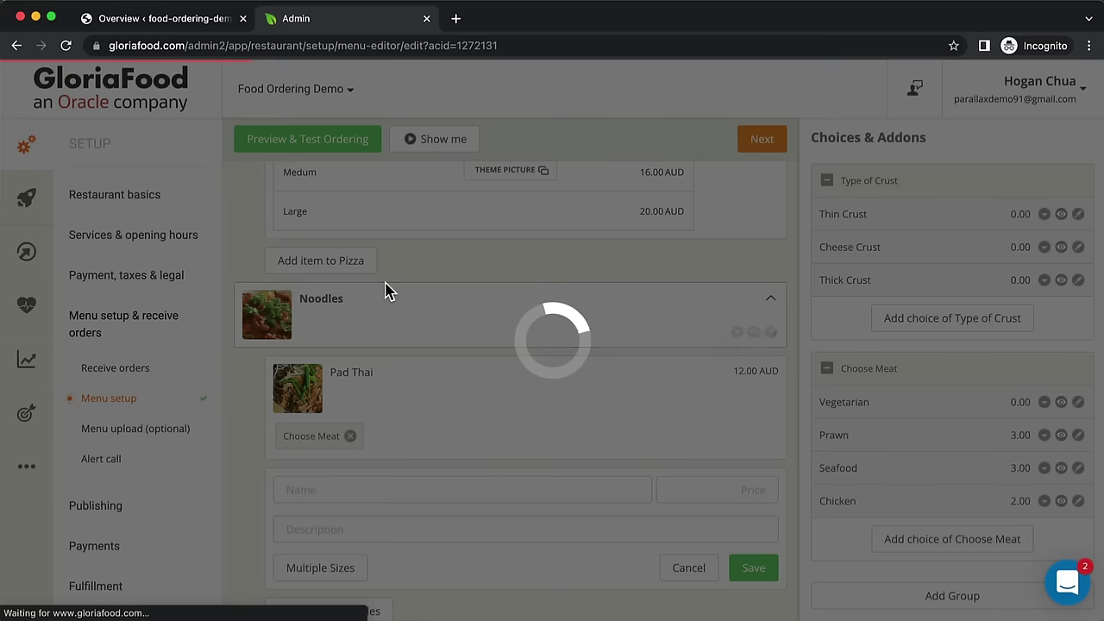
pyautogui.scroll(-2, 408, 412)
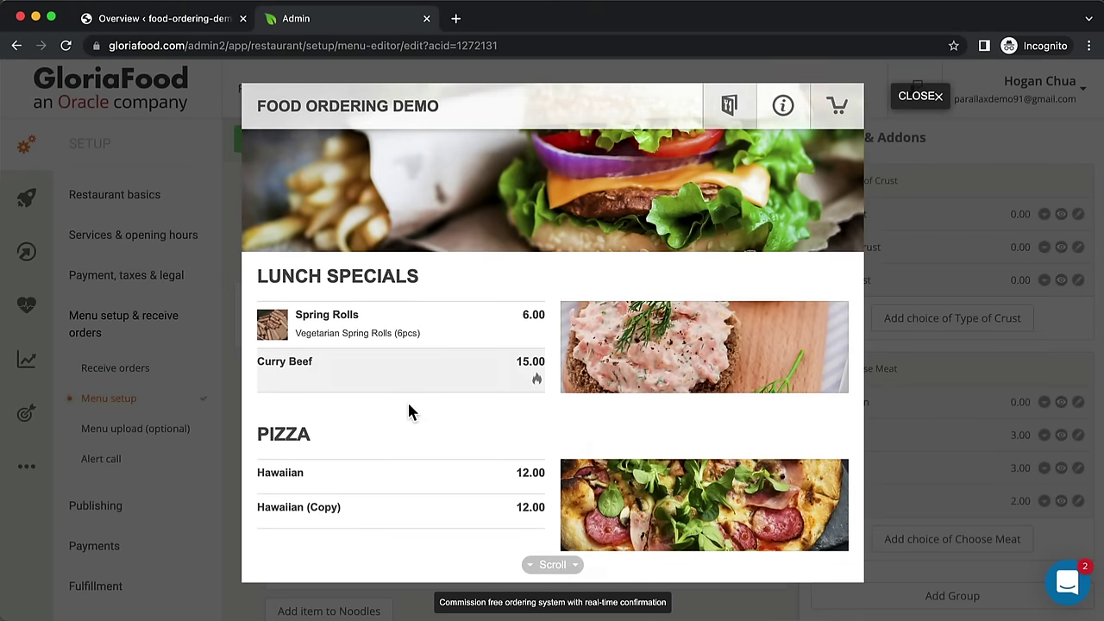
pyautogui.scroll(-4, 409, 410)
pyautogui.click(392, 451)
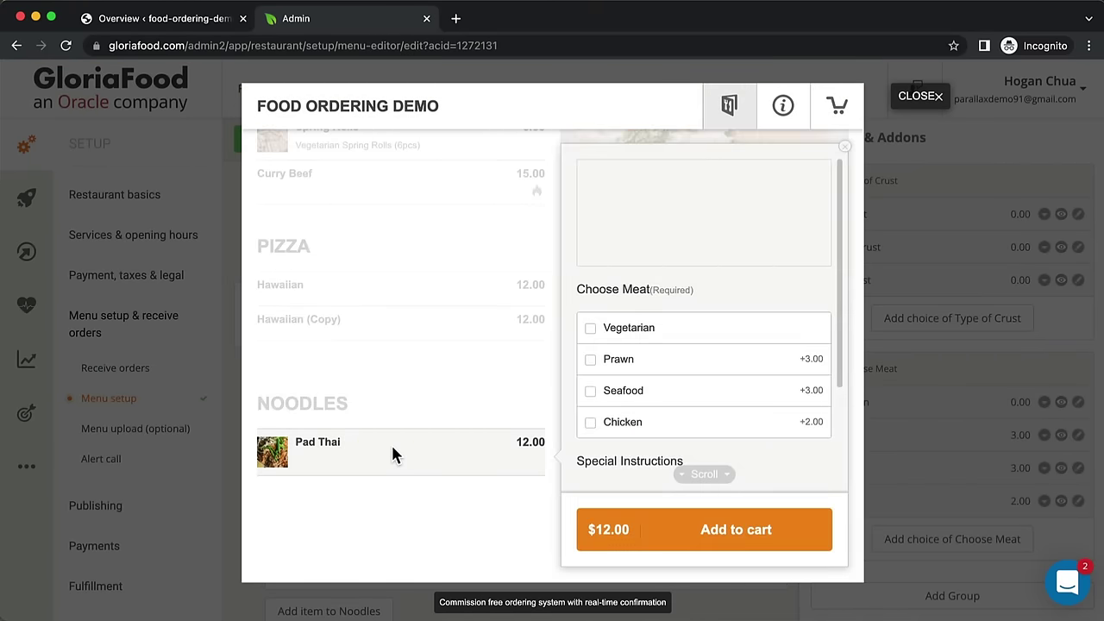
pyautogui.click(592, 328)
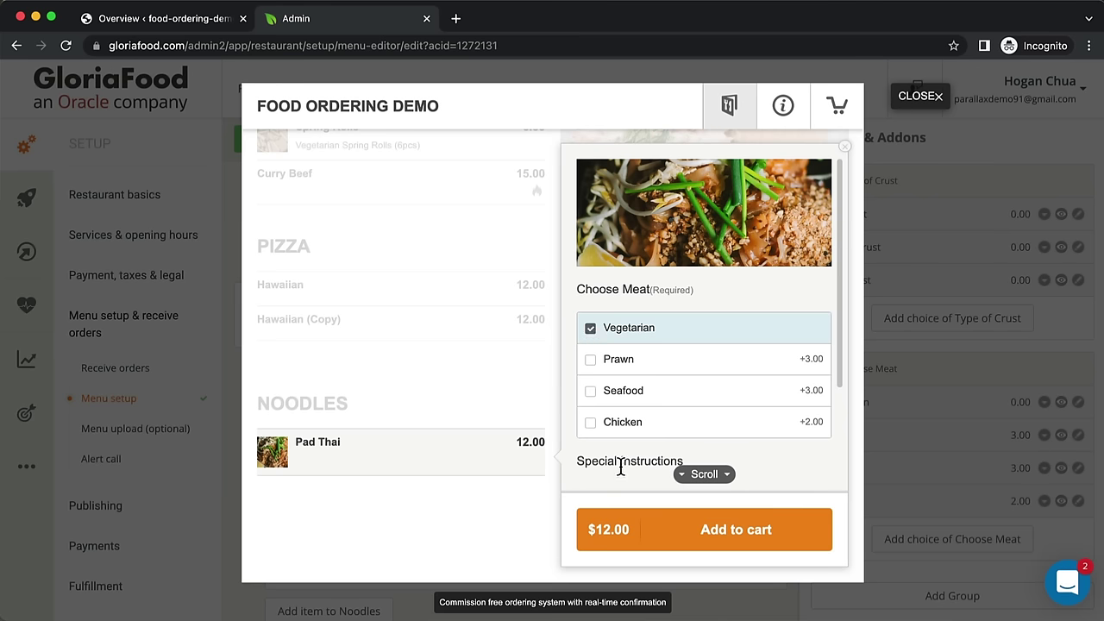
pyautogui.click(605, 366)
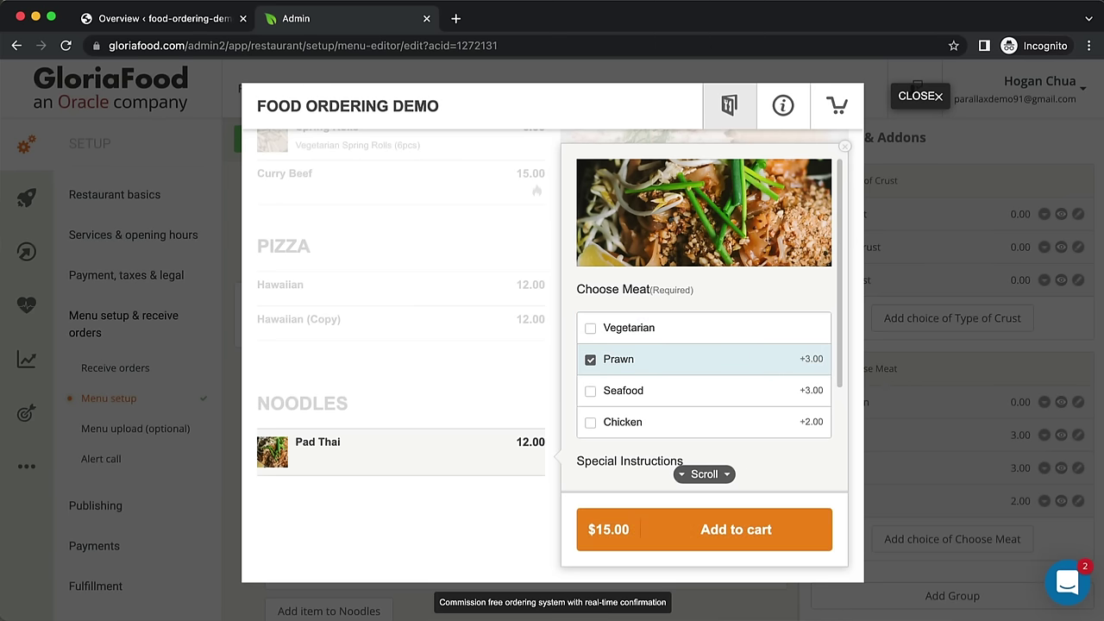
pyautogui.click(939, 97)
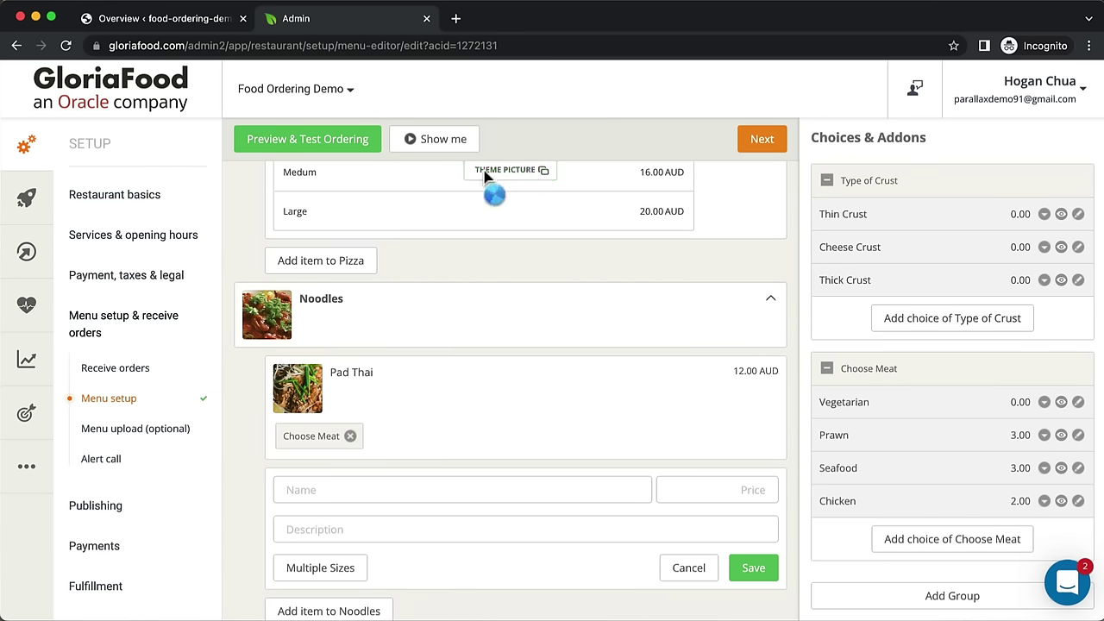
# Choose to supply your own theme pictures and preview the current Web Ordering picture
pyautogui.click(522, 172)
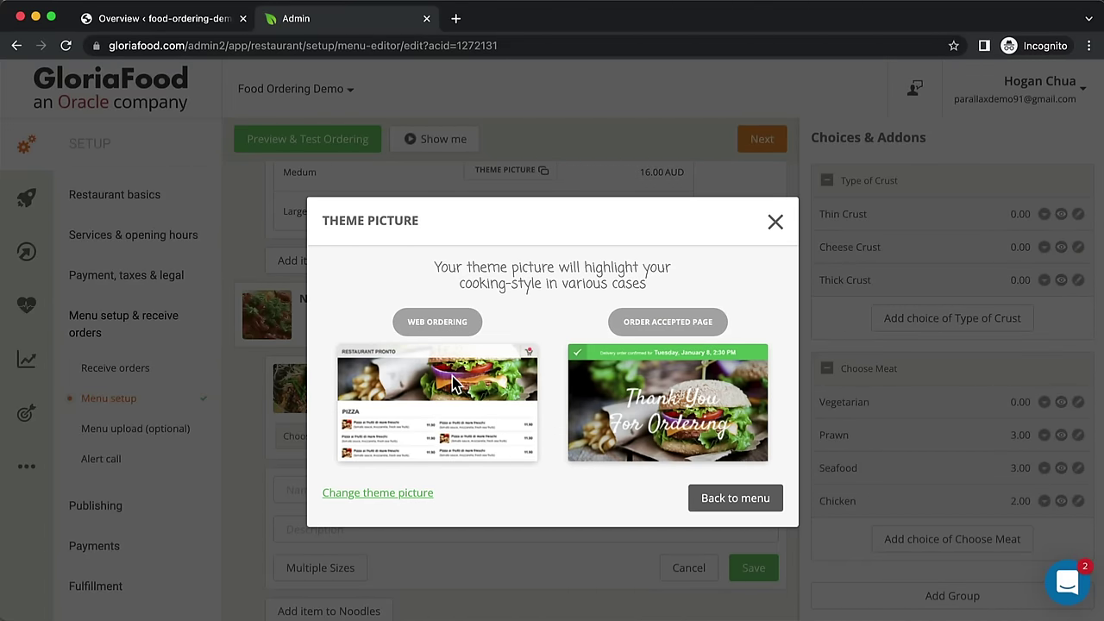
pyautogui.click(333, 493)
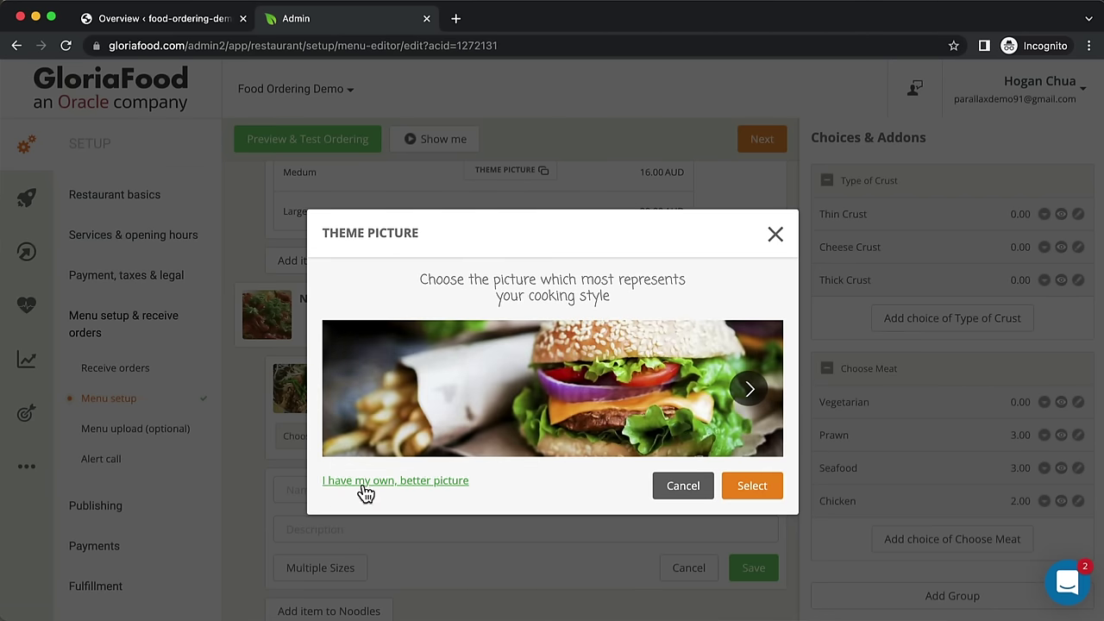
pyautogui.click(362, 482)
pyautogui.moveTo(419, 199); pyautogui.dragTo(330, 197)
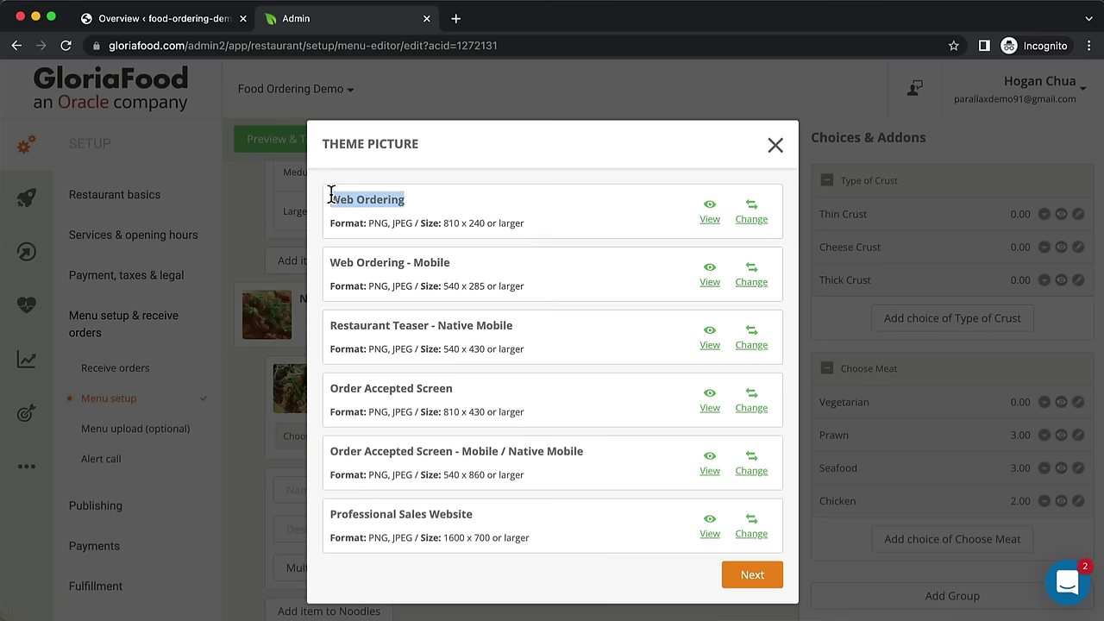
pyautogui.click(710, 223)
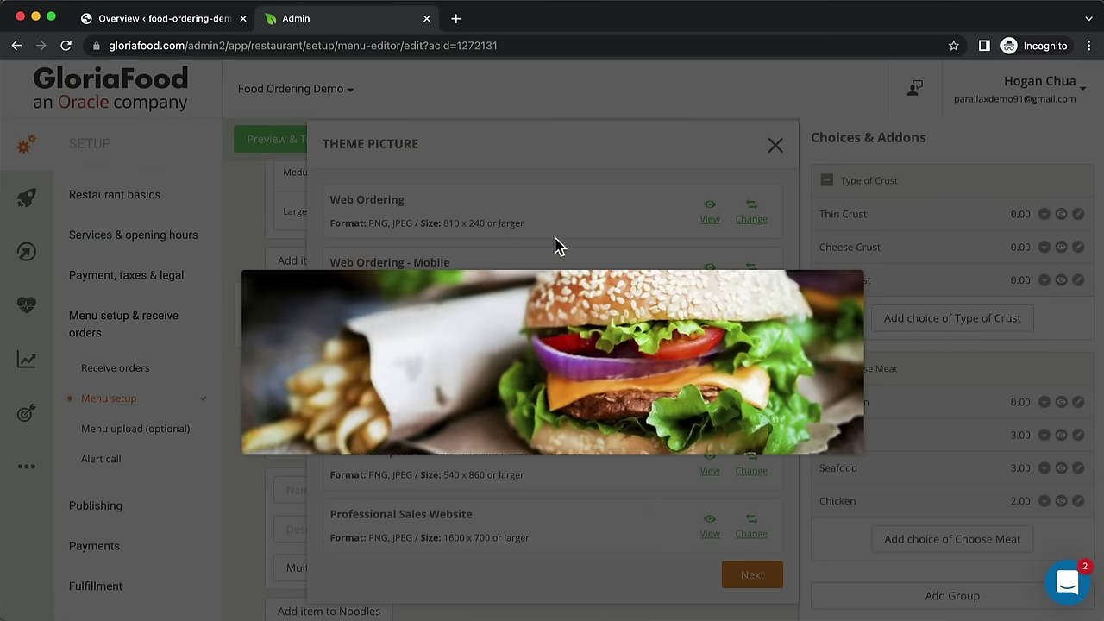
pyautogui.click(599, 215)
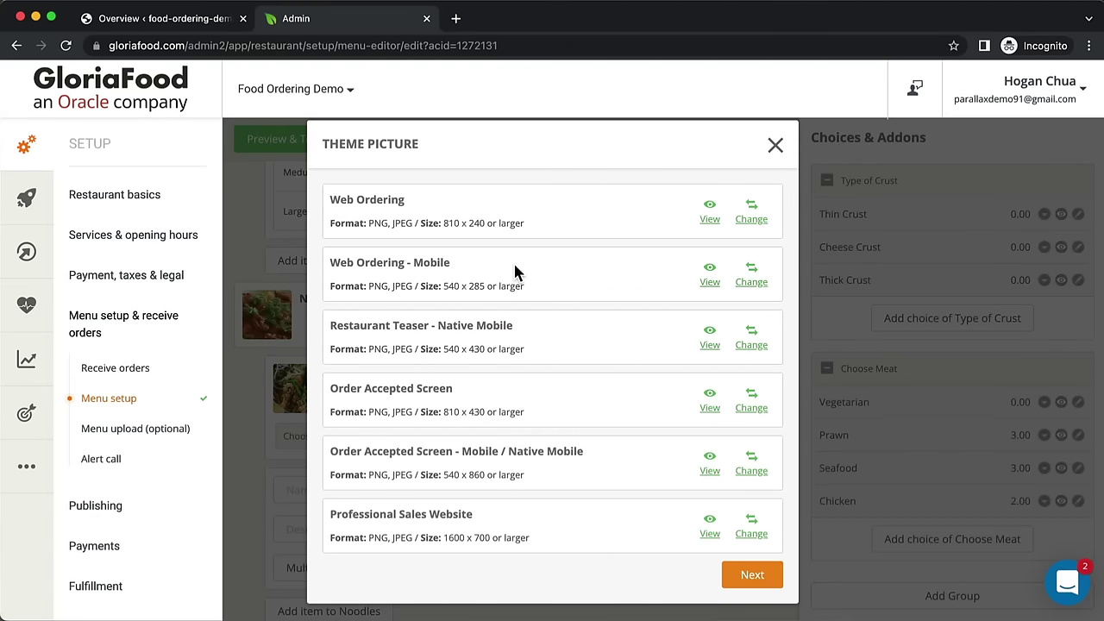
# Upload the sushi platter photo from Food Ordering Demo 2022 > 4. Japanese as the Web Ordering picture
pyautogui.click(752, 219)
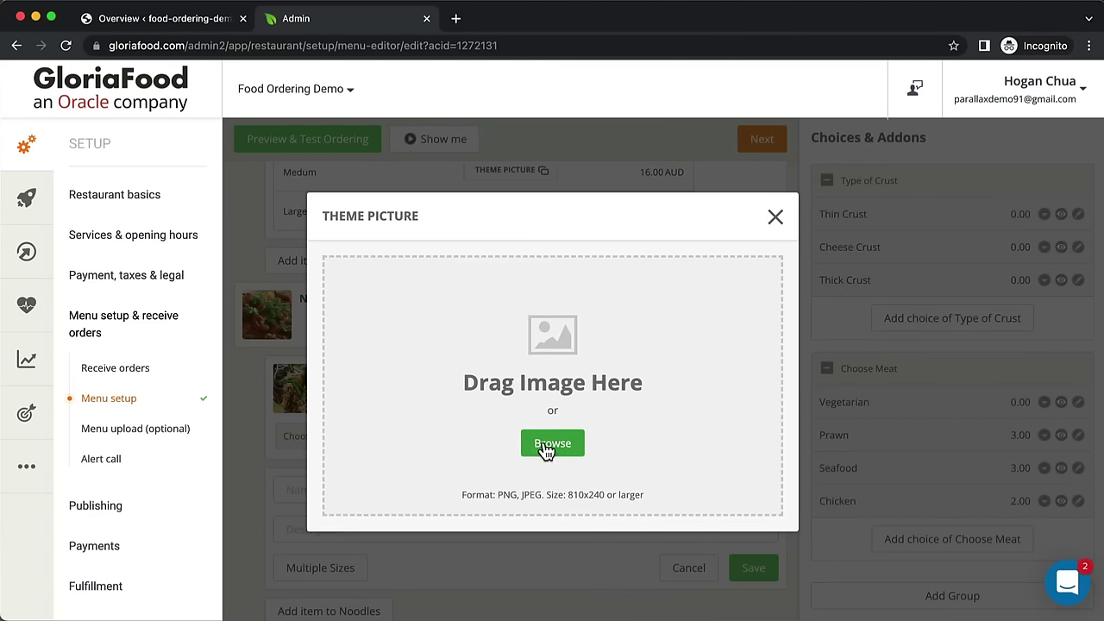
pyautogui.click(551, 444)
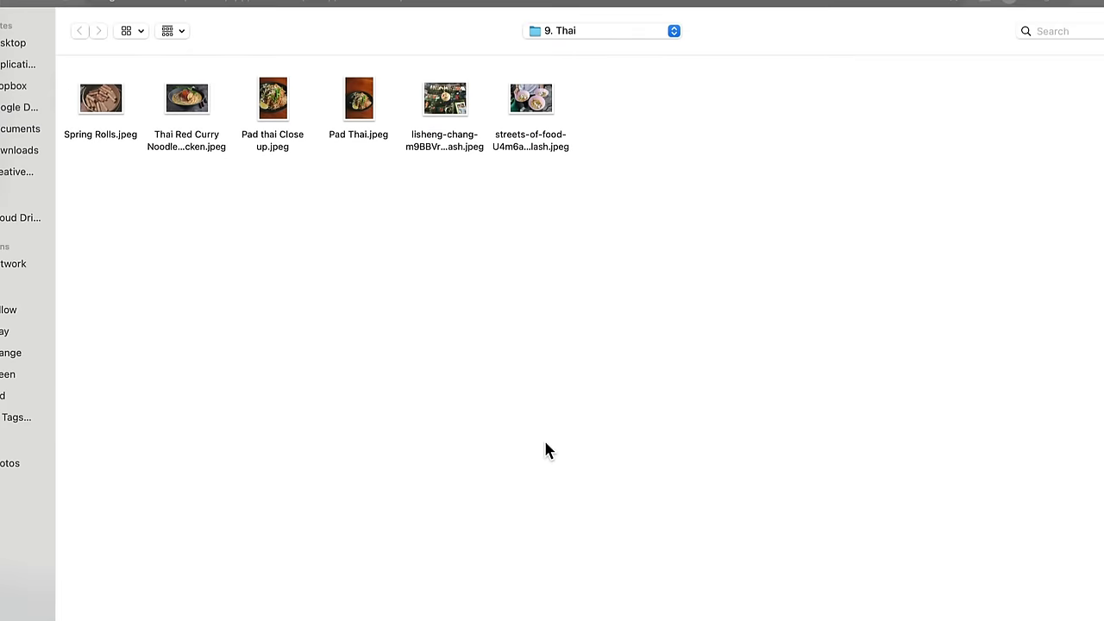
pyautogui.click(587, 32)
pyautogui.click(579, 50)
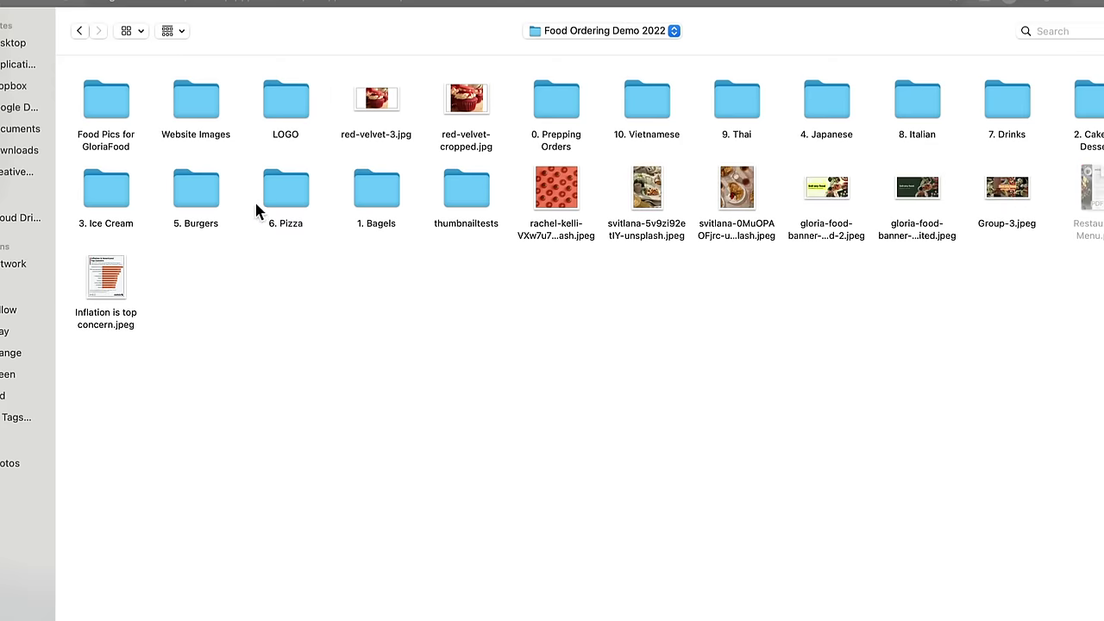
pyautogui.doubleClick(805, 121)
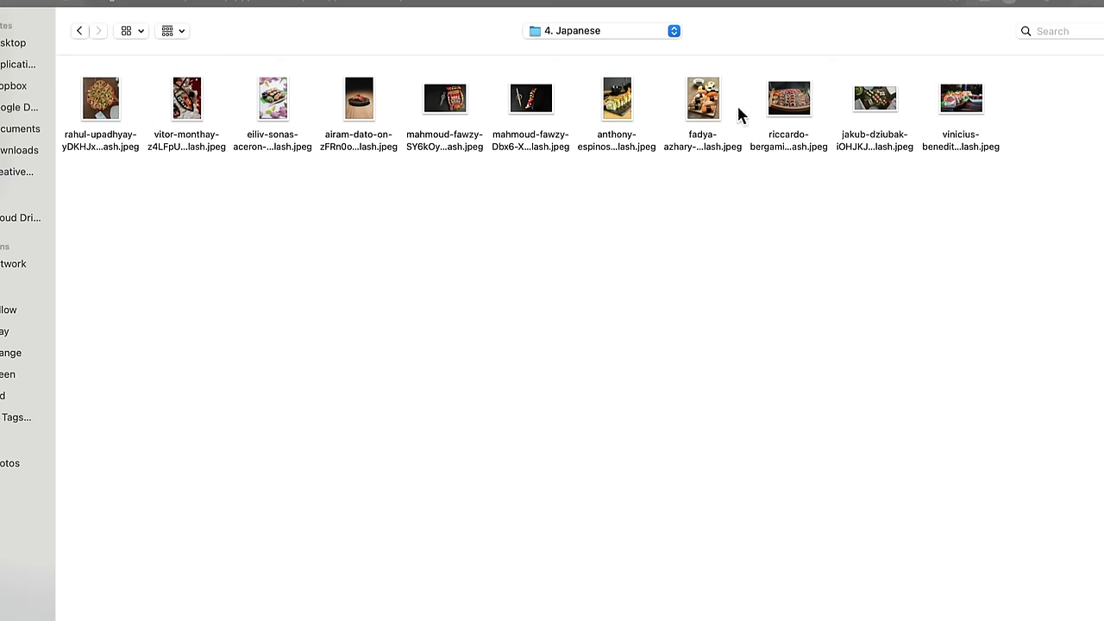
pyautogui.click(861, 105)
pyautogui.press('Return')
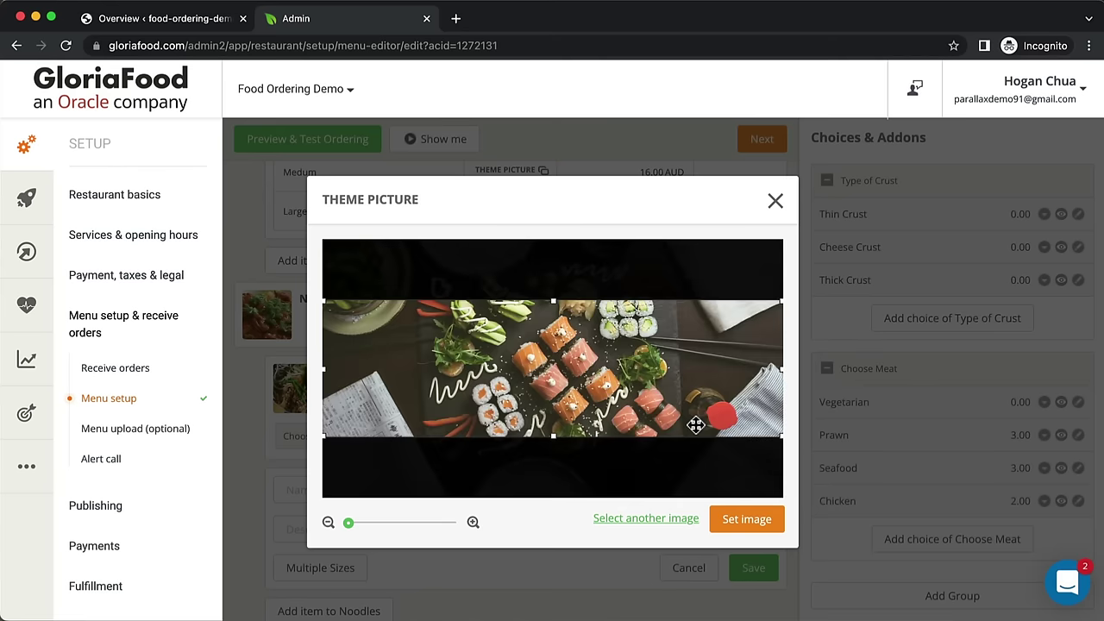
pyautogui.click(768, 527)
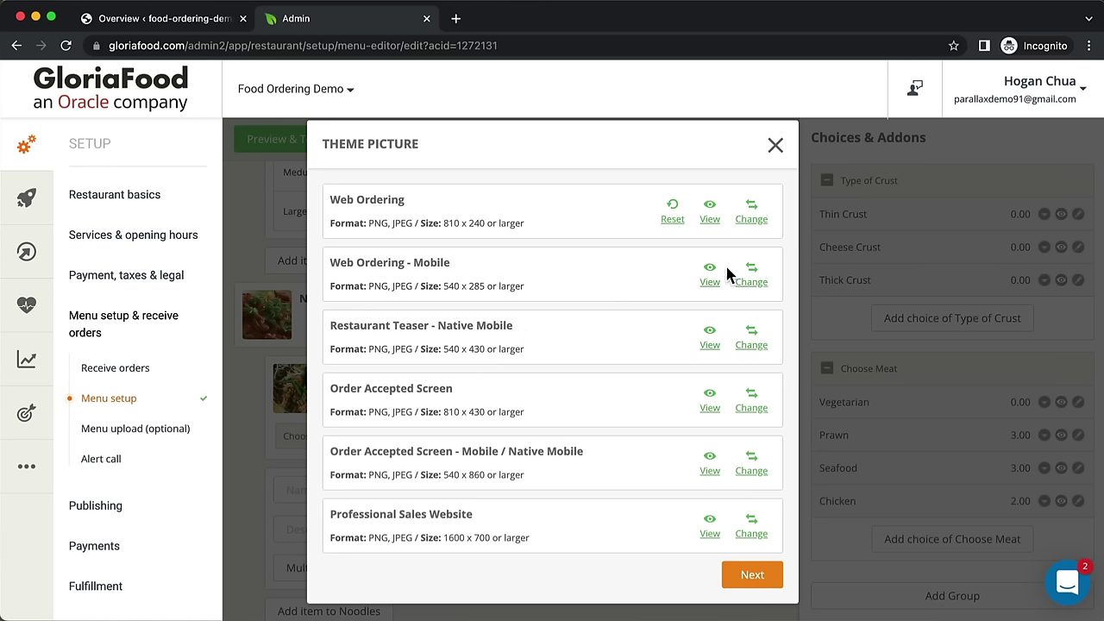
# Highlight the Web Ordering, Restaurant Teaser and Order Accepted Screen slots and preview the Order Accepted picture
pyautogui.moveTo(416, 210); pyautogui.dragTo(336, 198)
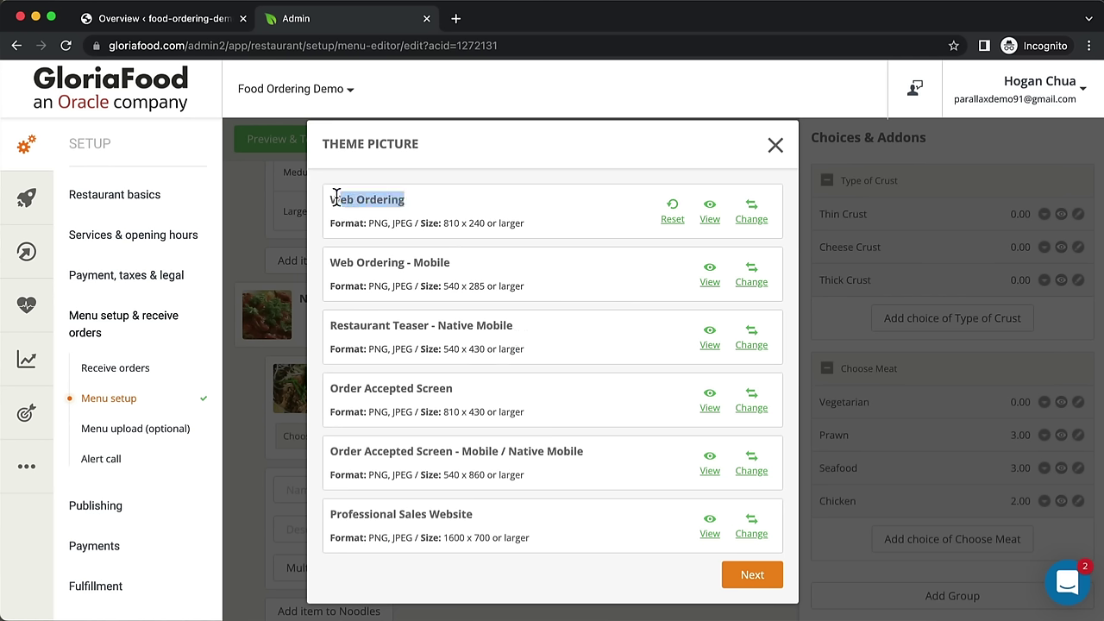
pyautogui.click(462, 263)
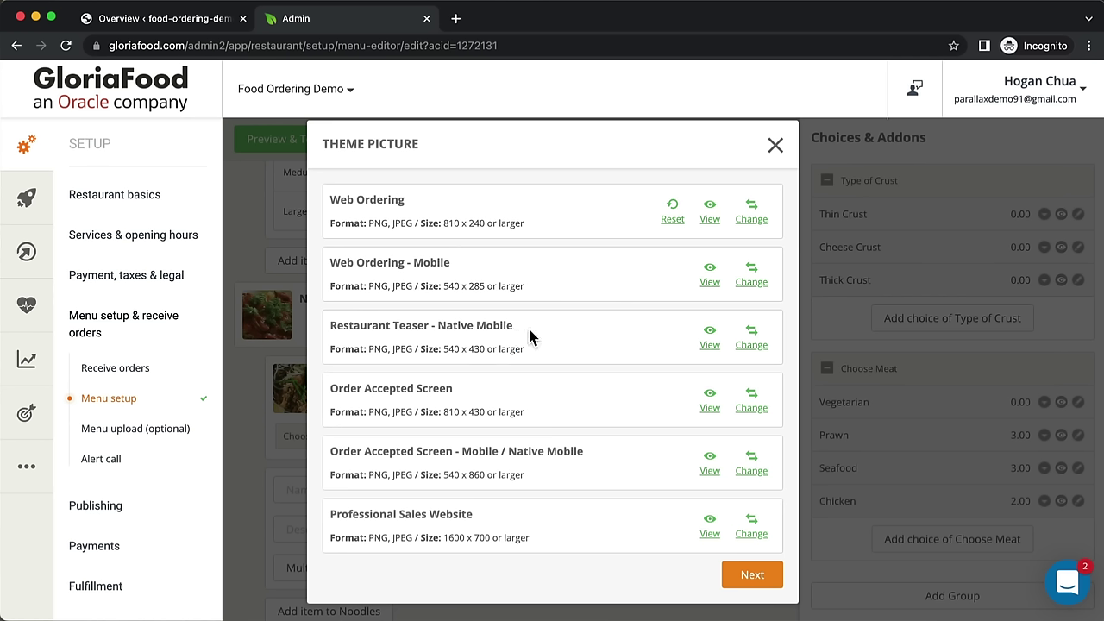
pyautogui.moveTo(523, 326); pyautogui.dragTo(349, 328)
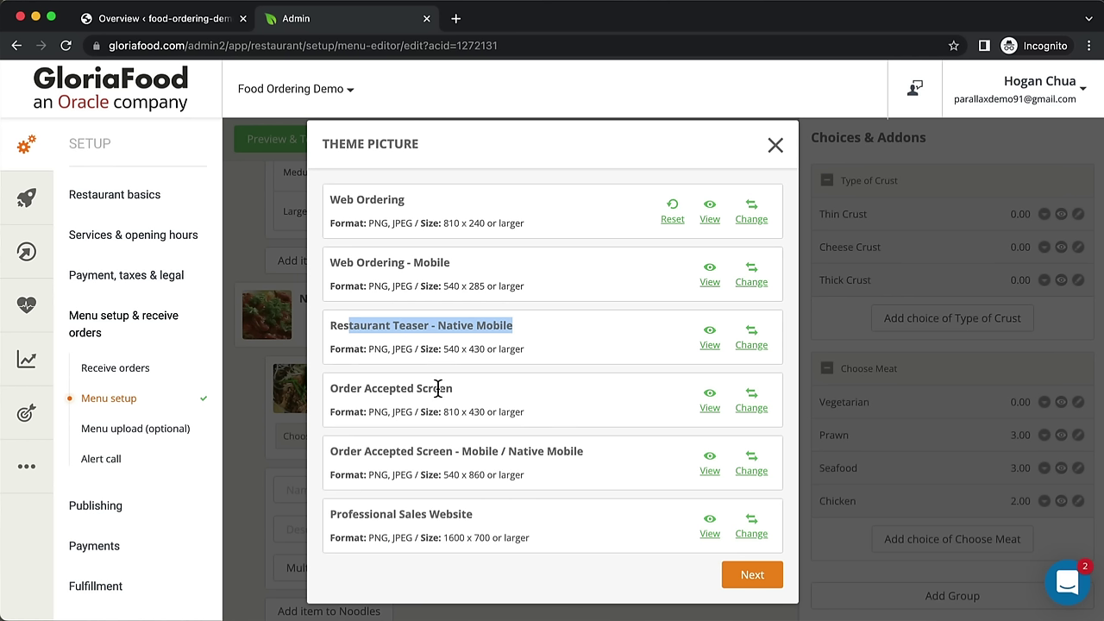
pyautogui.click(438, 388)
pyautogui.moveTo(453, 390); pyautogui.dragTo(329, 397)
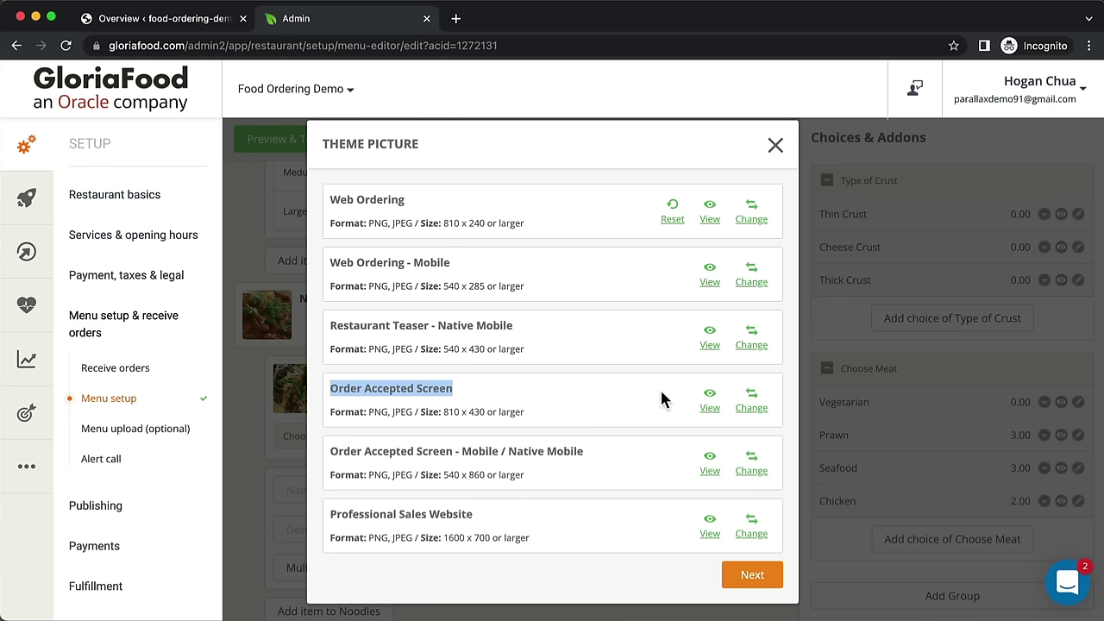
pyautogui.moveTo(455, 398); pyautogui.dragTo(325, 390)
pyautogui.click(709, 407)
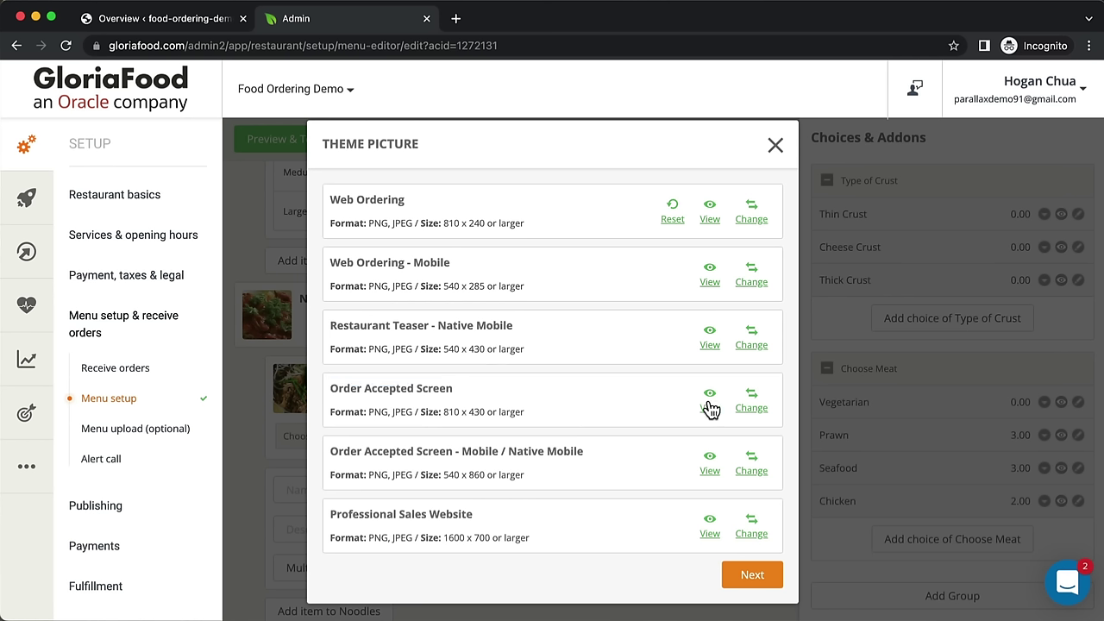
pyautogui.click(707, 407)
# Upload prepping order 2.jpeg from 0. Prepping Orders as the Order Accepted Screen picture
pyautogui.click(752, 403)
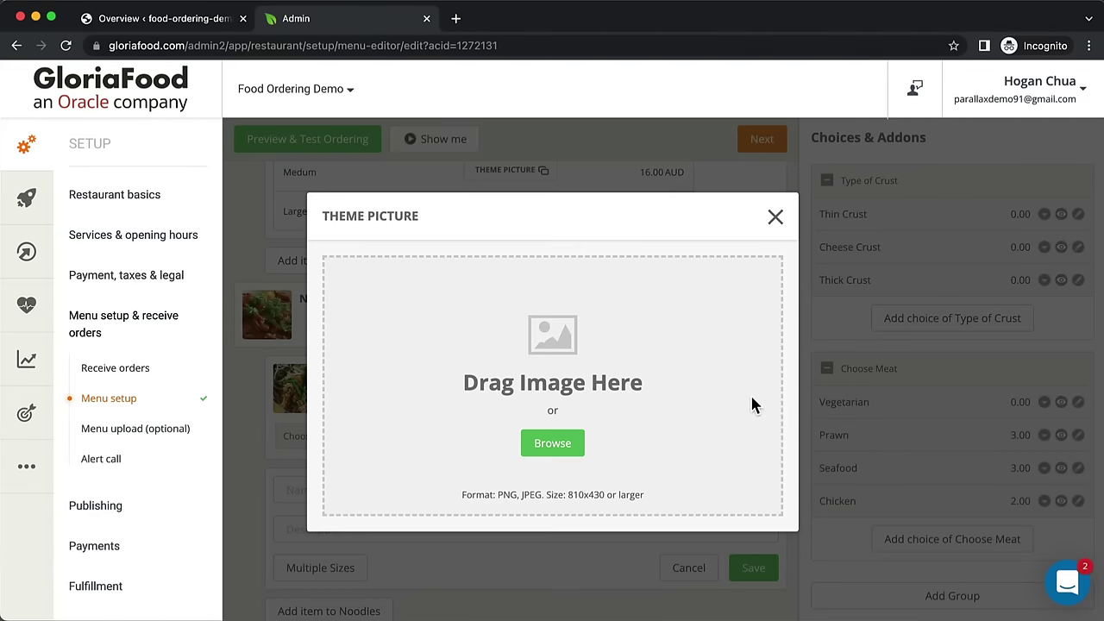
pyautogui.click(578, 446)
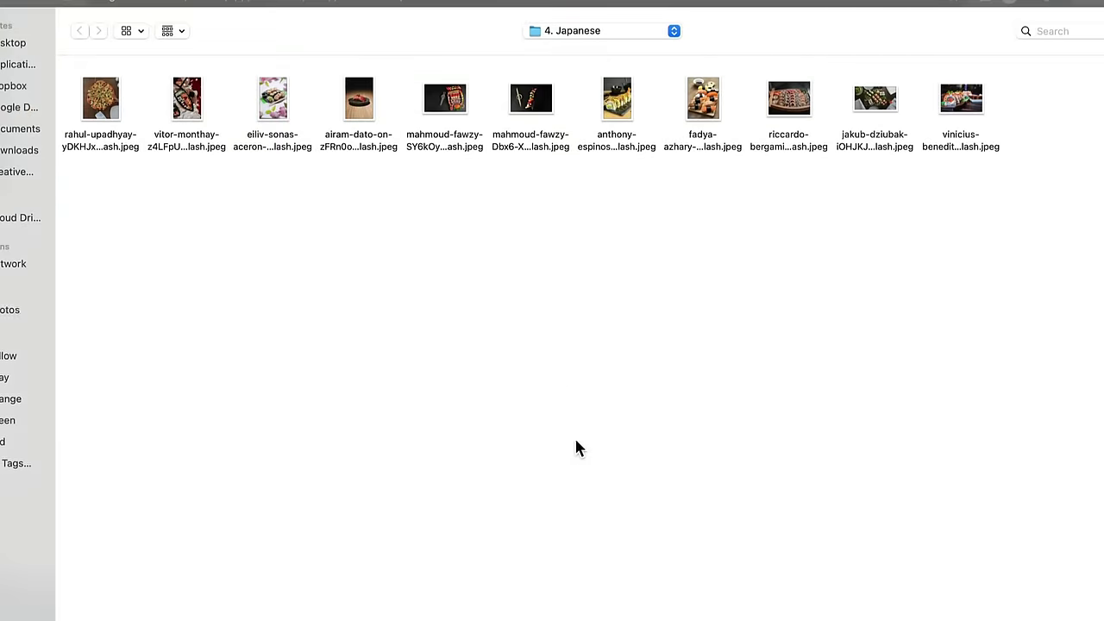
pyautogui.click(649, 34)
pyautogui.click(618, 45)
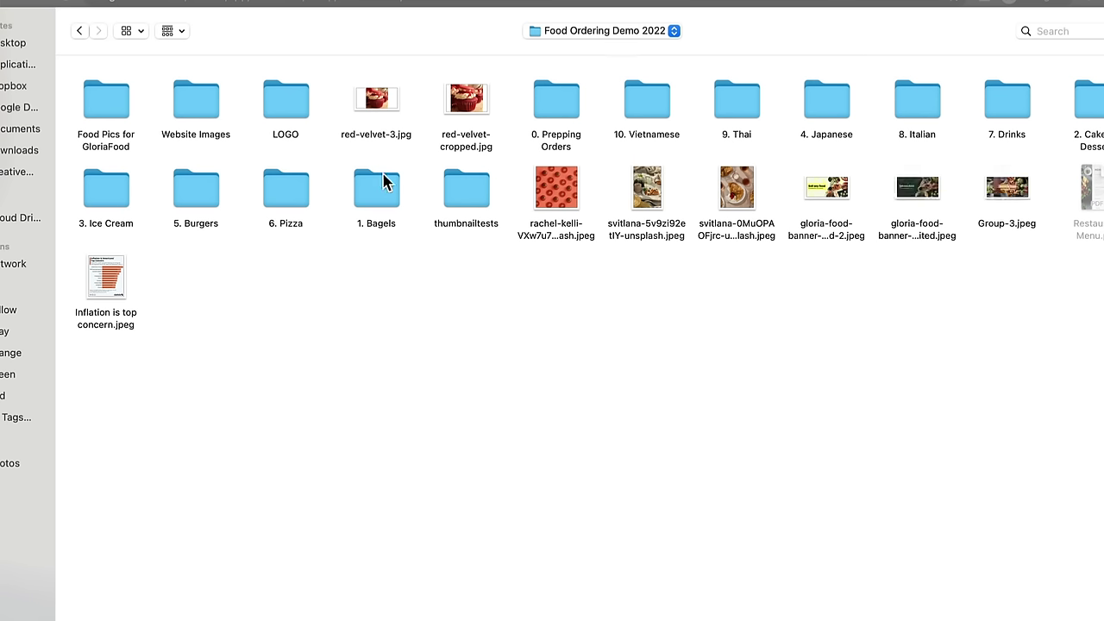
pyautogui.doubleClick(570, 106)
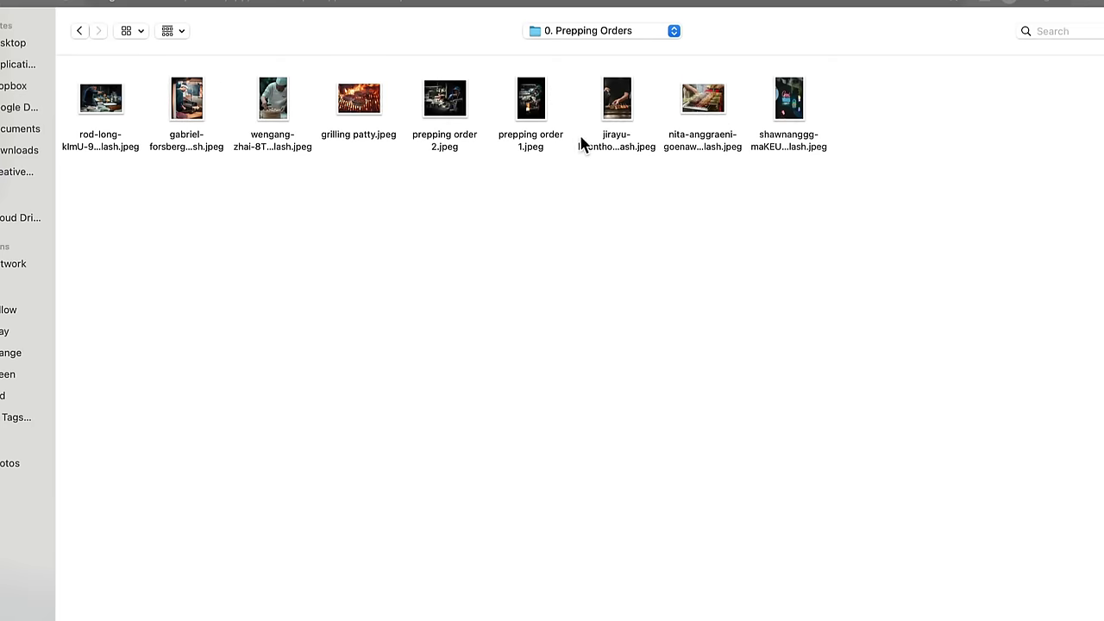
pyautogui.click(453, 110)
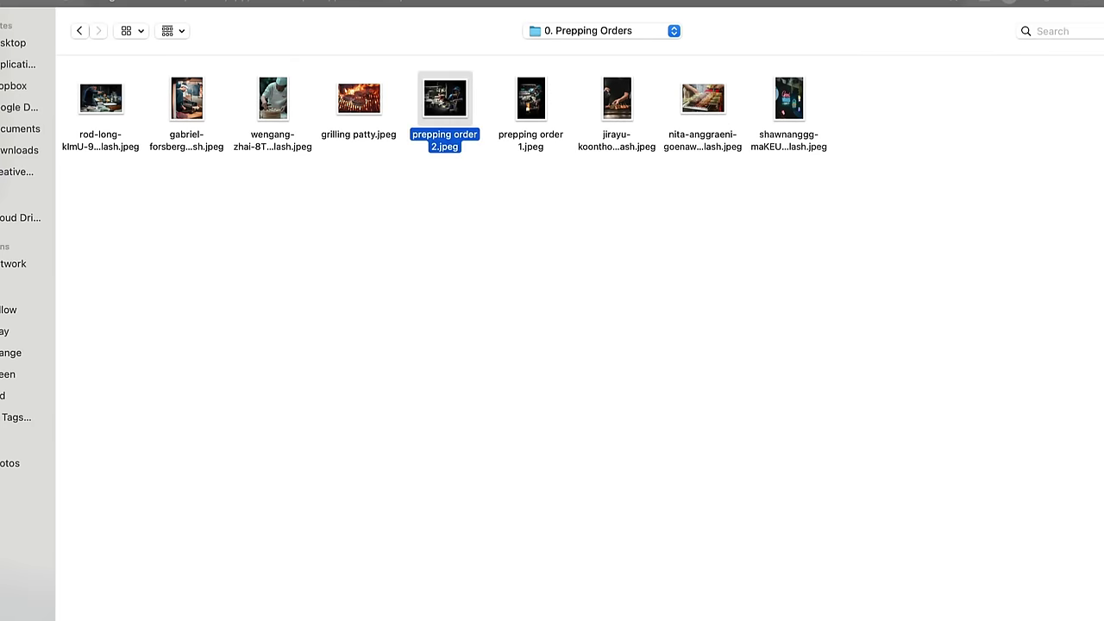
pyautogui.press('Return')
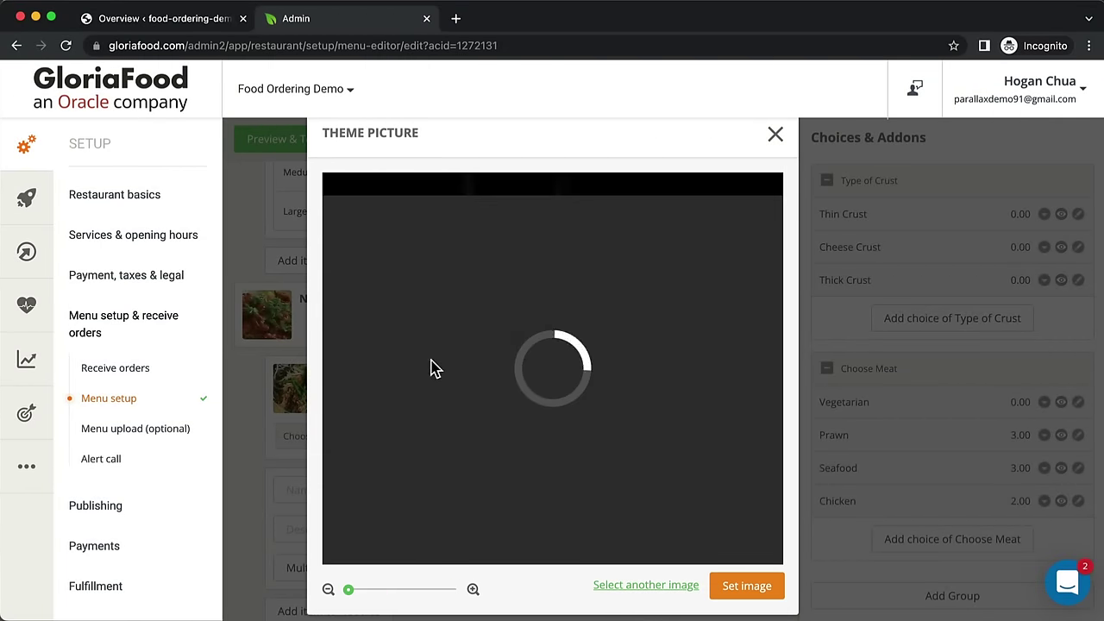
pyautogui.click(742, 585)
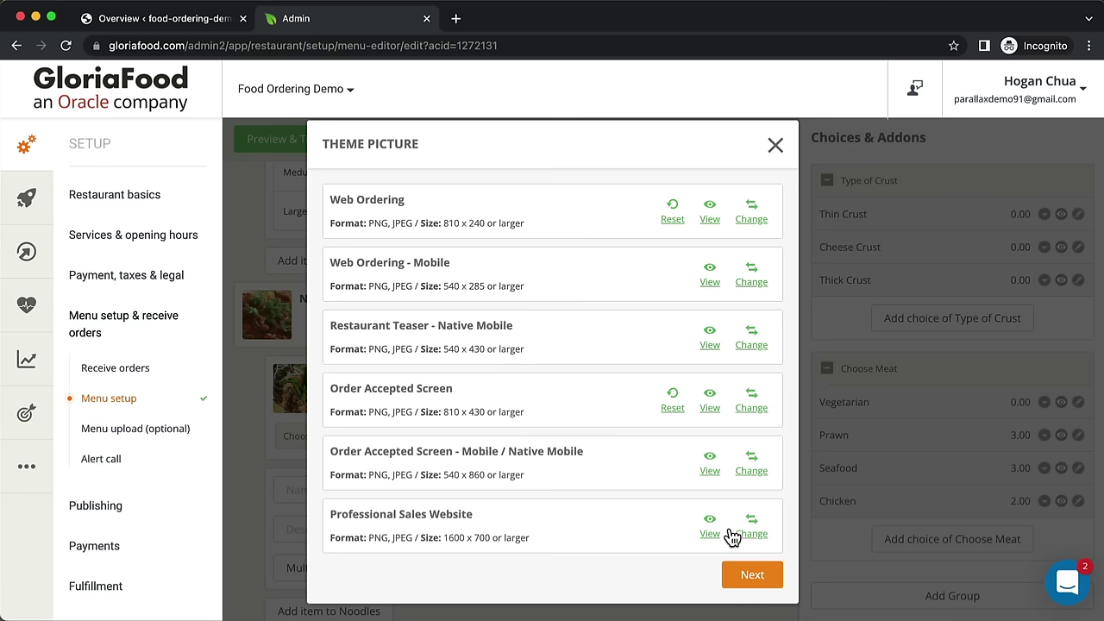
# Choose prepping order 1.jpeg for the Order Accepted Screen - Mobile slot
pyautogui.moveTo(578, 451); pyautogui.dragTo(479, 452)
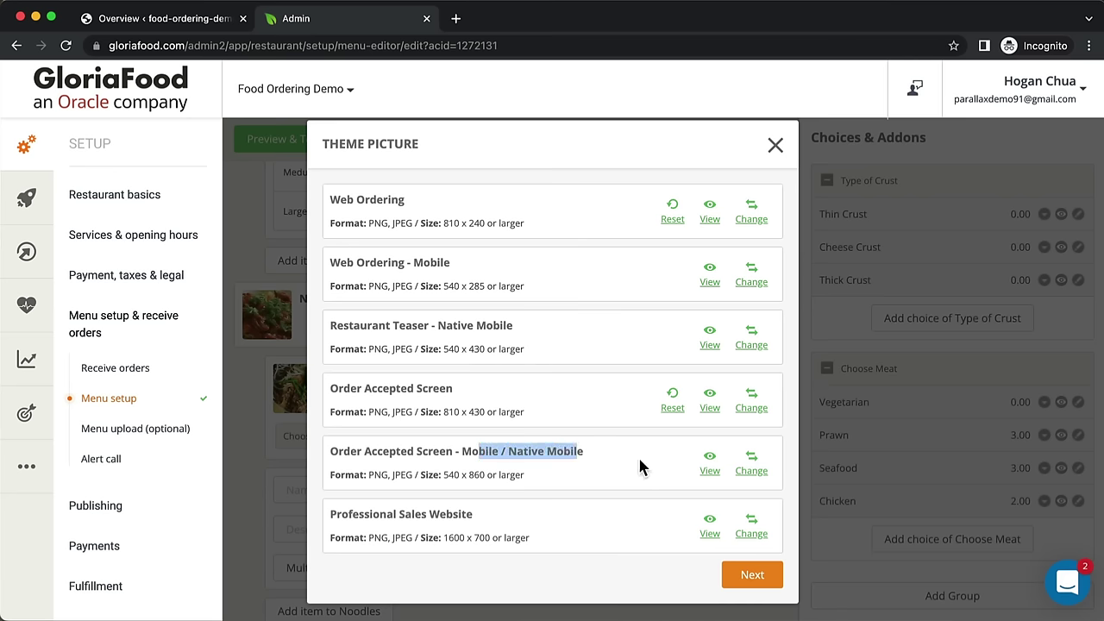
pyautogui.click(743, 471)
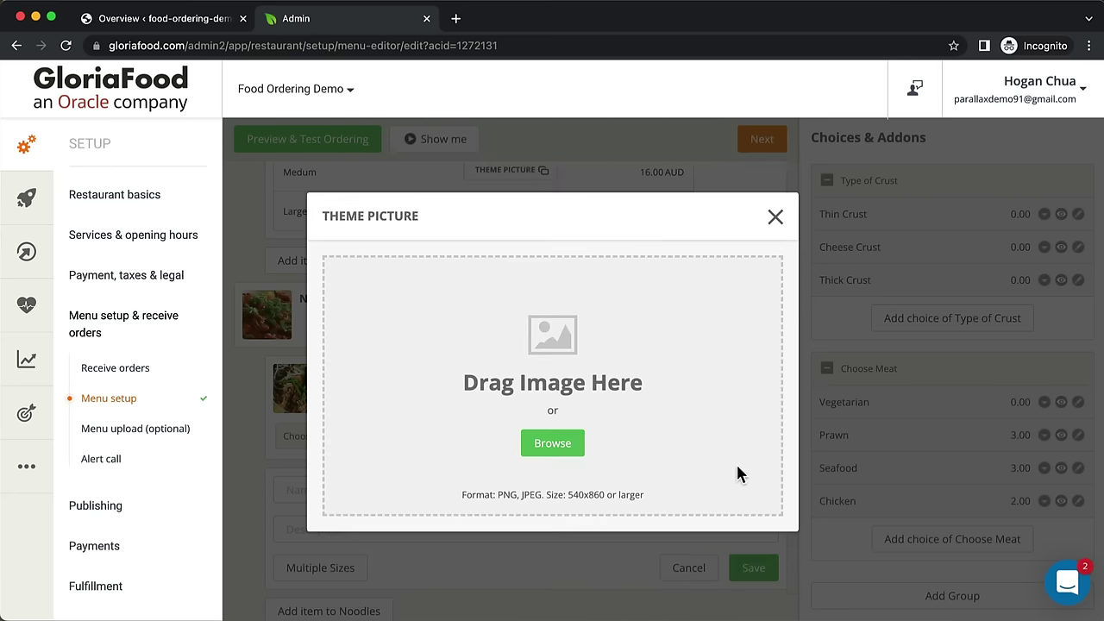
pyautogui.click(542, 450)
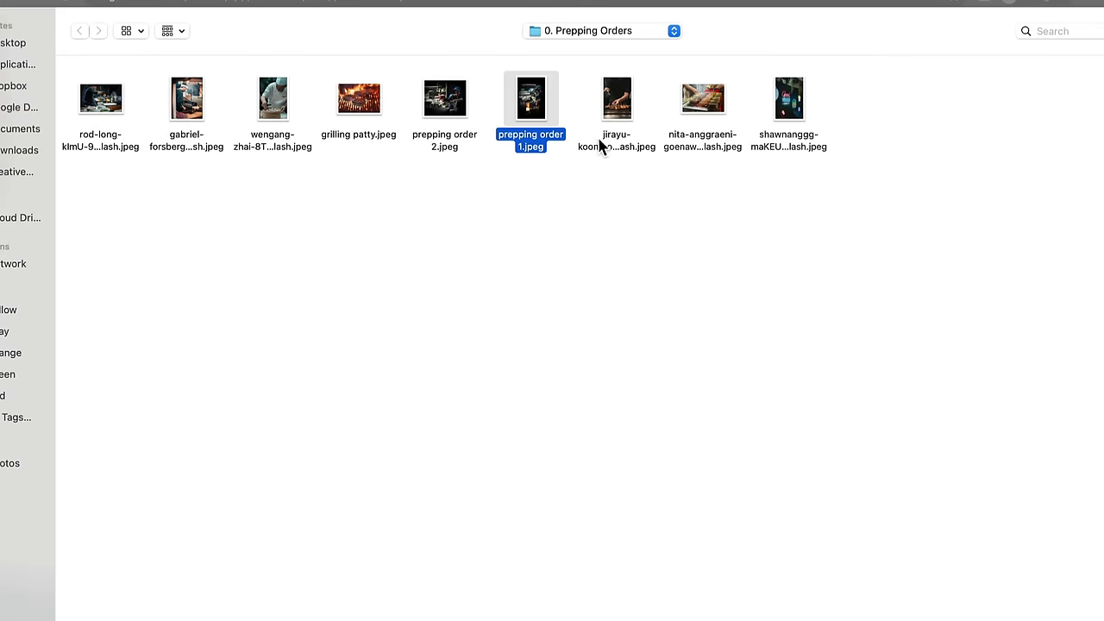
pyautogui.press('Return')
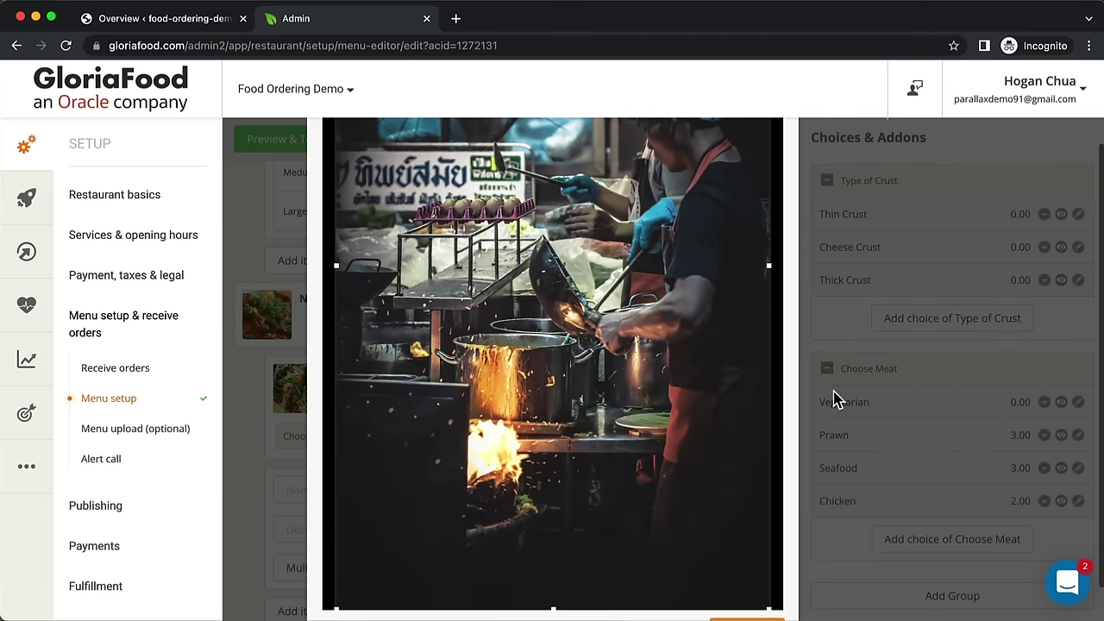
pyautogui.scroll(5, 669, 463)
pyautogui.scroll(3, 669, 463)
pyautogui.scroll(-10, 663, 454)
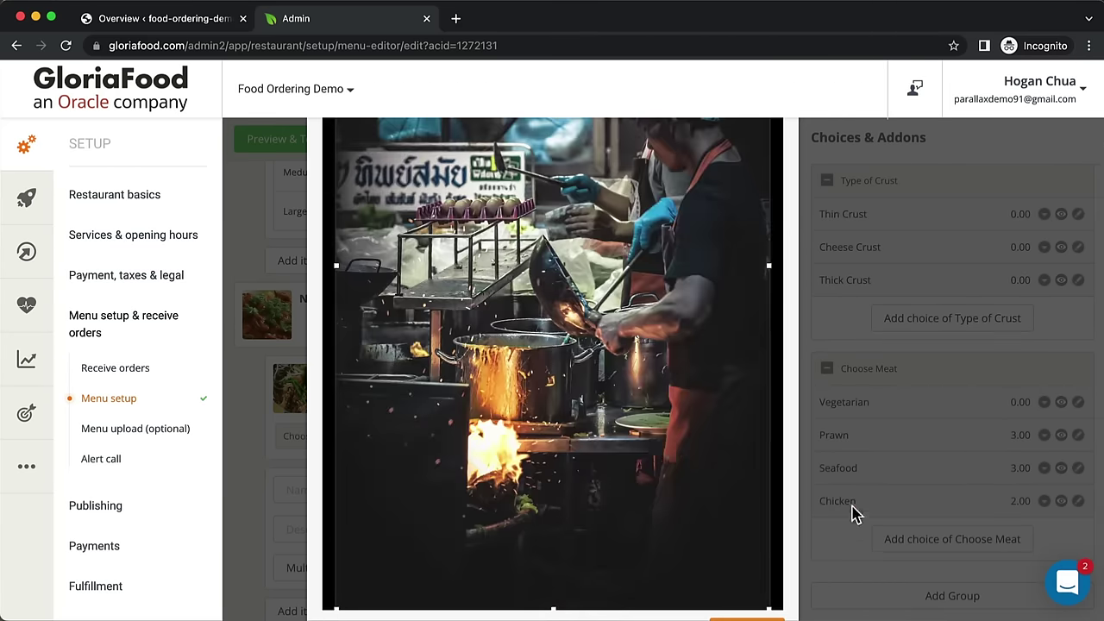
pyautogui.scroll(-1, 819, 543)
# Set the street-kitchen image and apply all the new theme pictures
pyautogui.click(752, 595)
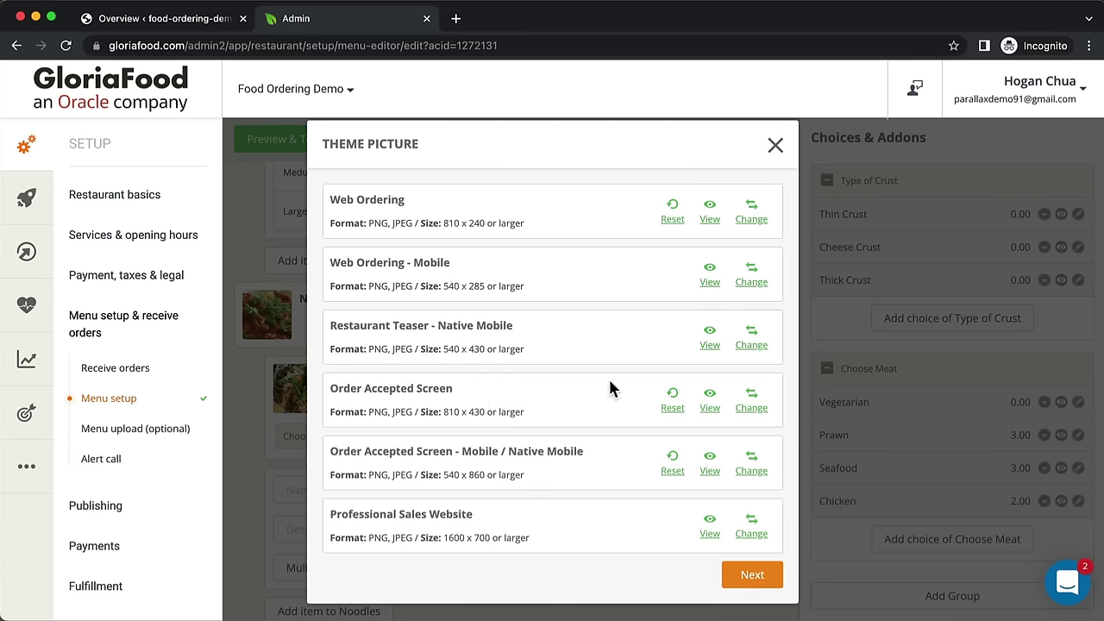
pyautogui.click(752, 575)
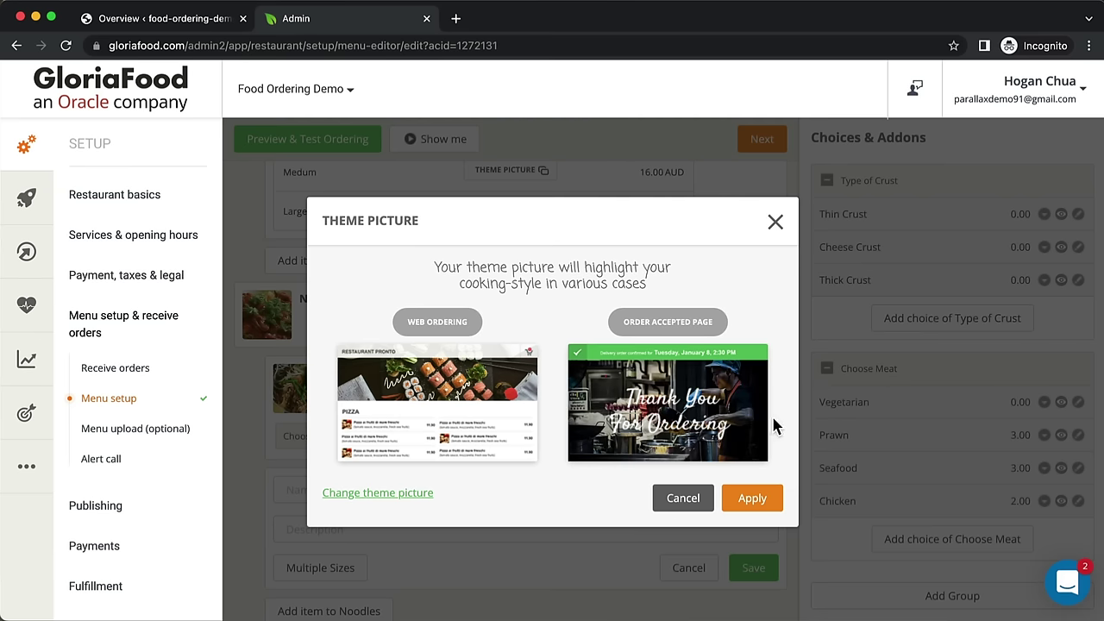
pyautogui.click(752, 498)
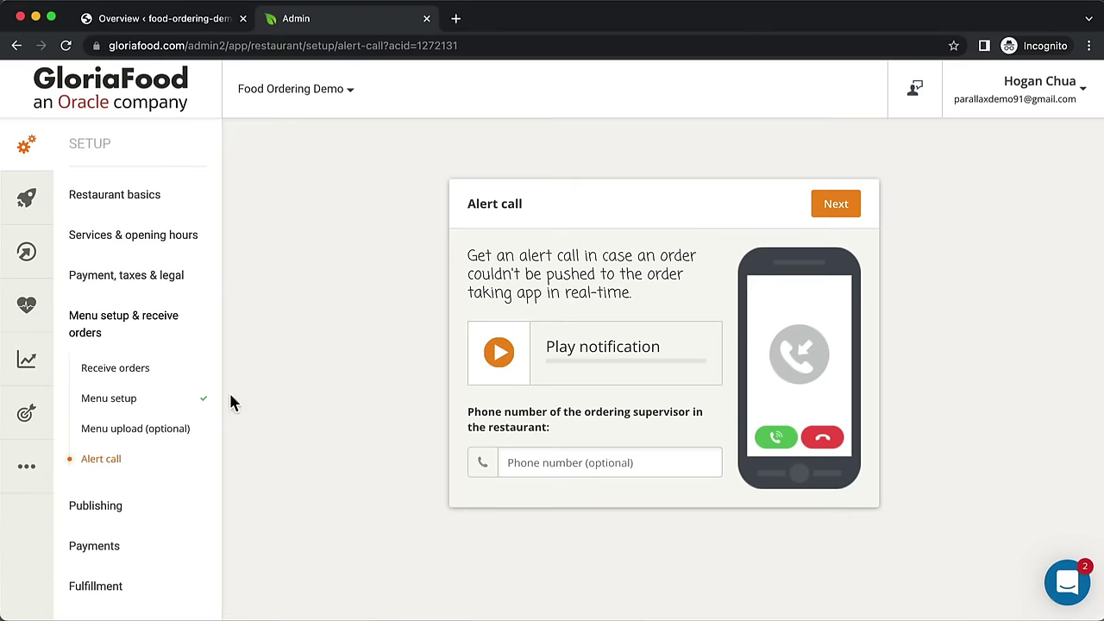
# Open the Facebook publishing step under Publishing, dismissing the Customer Success chat message
pyautogui.scroll(-1, 189, 426)
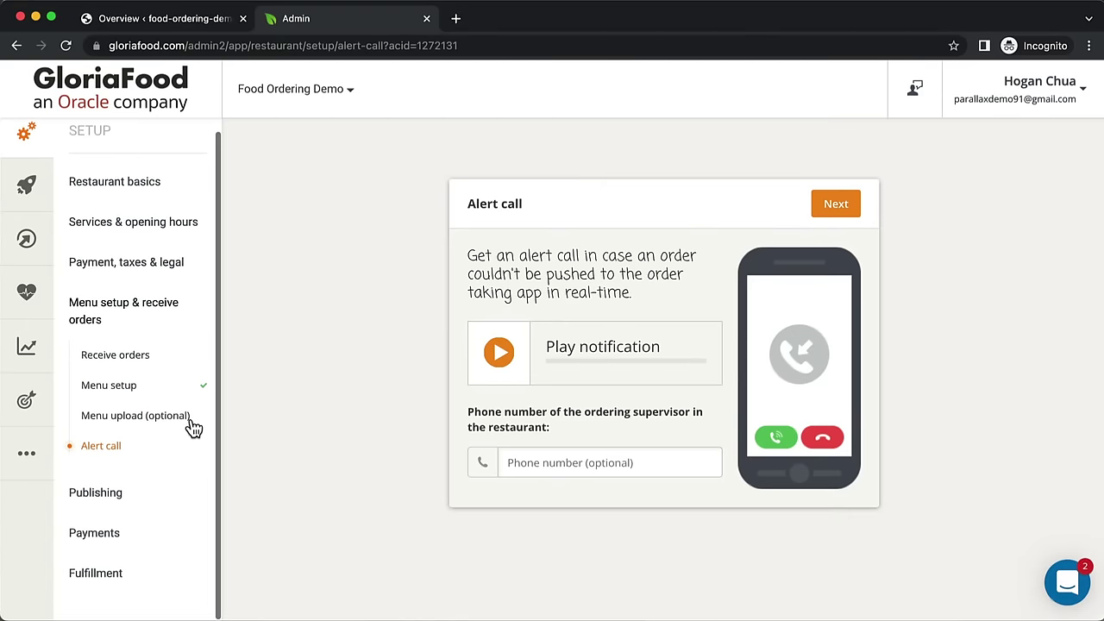
pyautogui.click(105, 497)
pyautogui.scroll(-1, 116, 500)
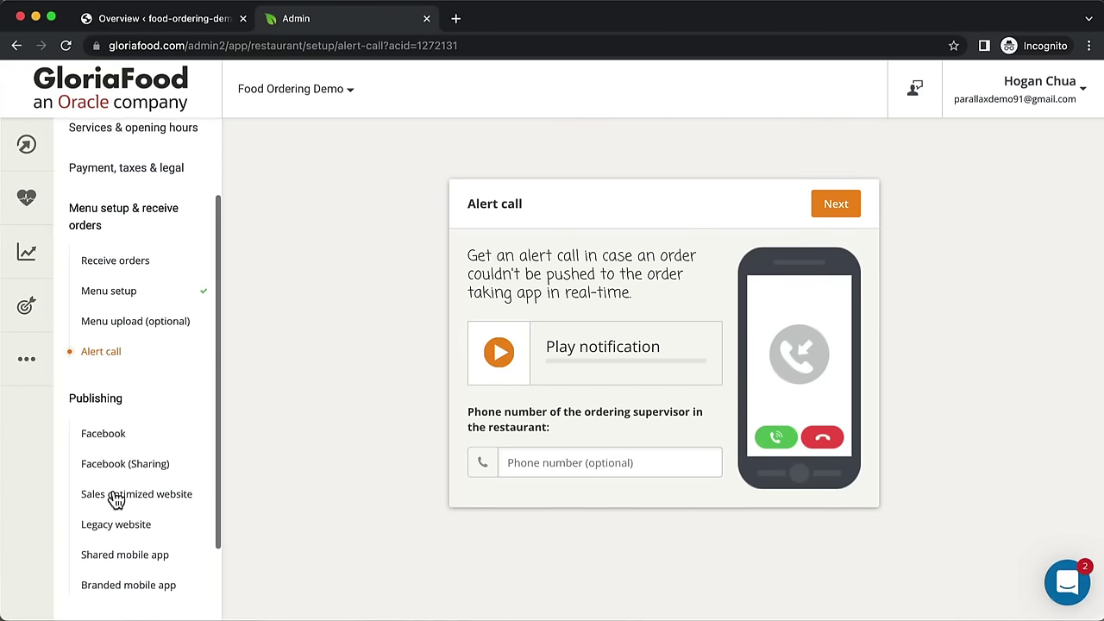
pyautogui.click(114, 436)
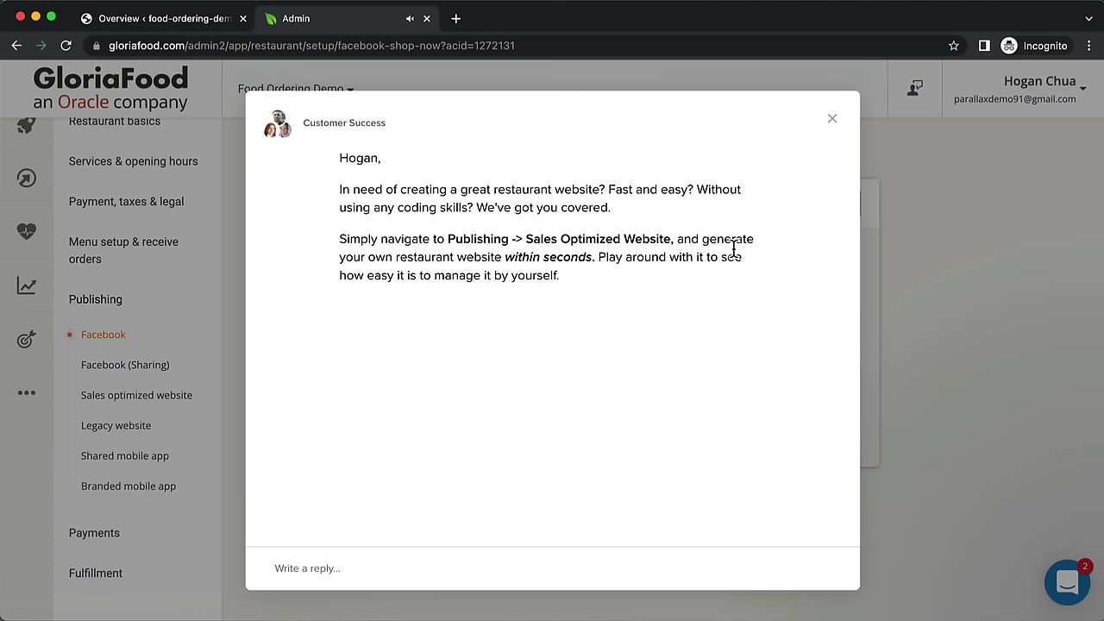
pyautogui.click(832, 122)
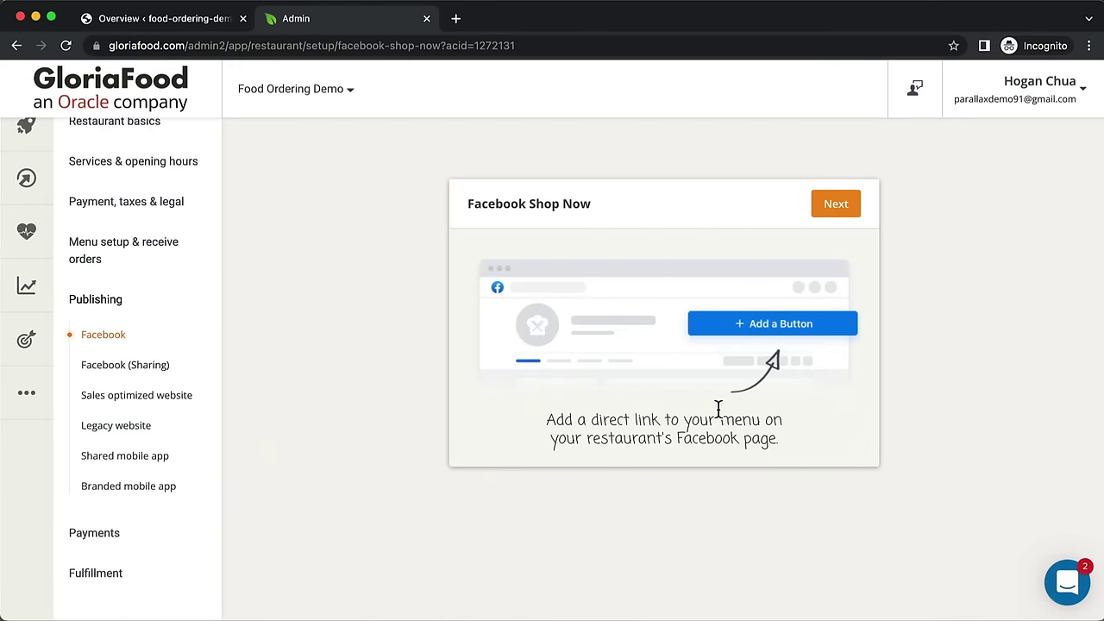
# Move through the Facebook Shop Now and Facebook hot link steps to Sales optimized website
pyautogui.click(849, 212)
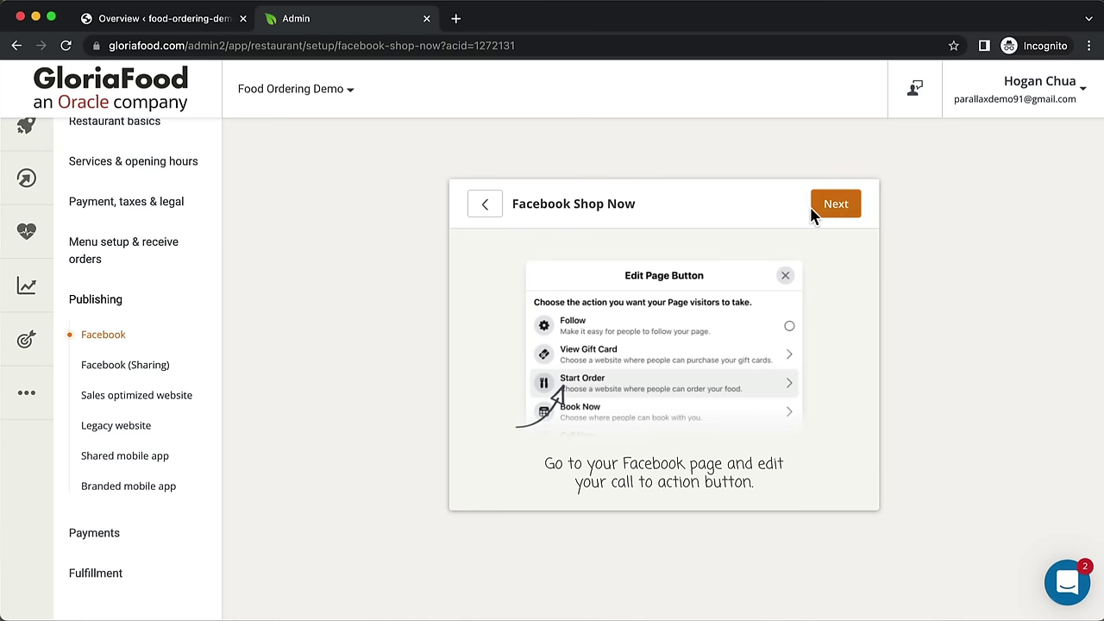
pyautogui.click(846, 210)
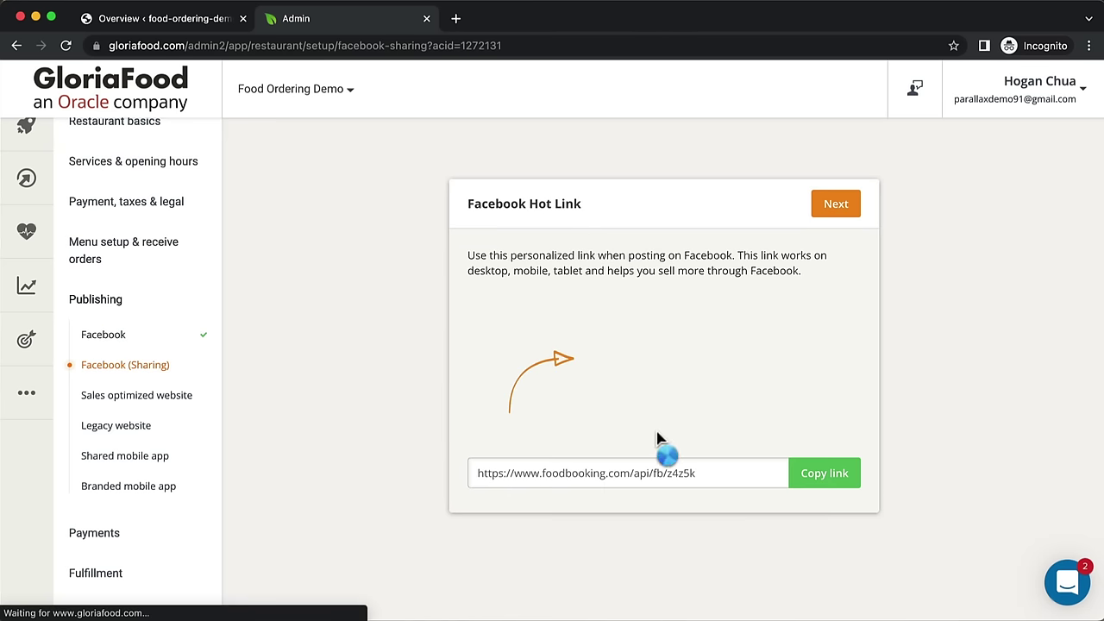
pyautogui.click(853, 207)
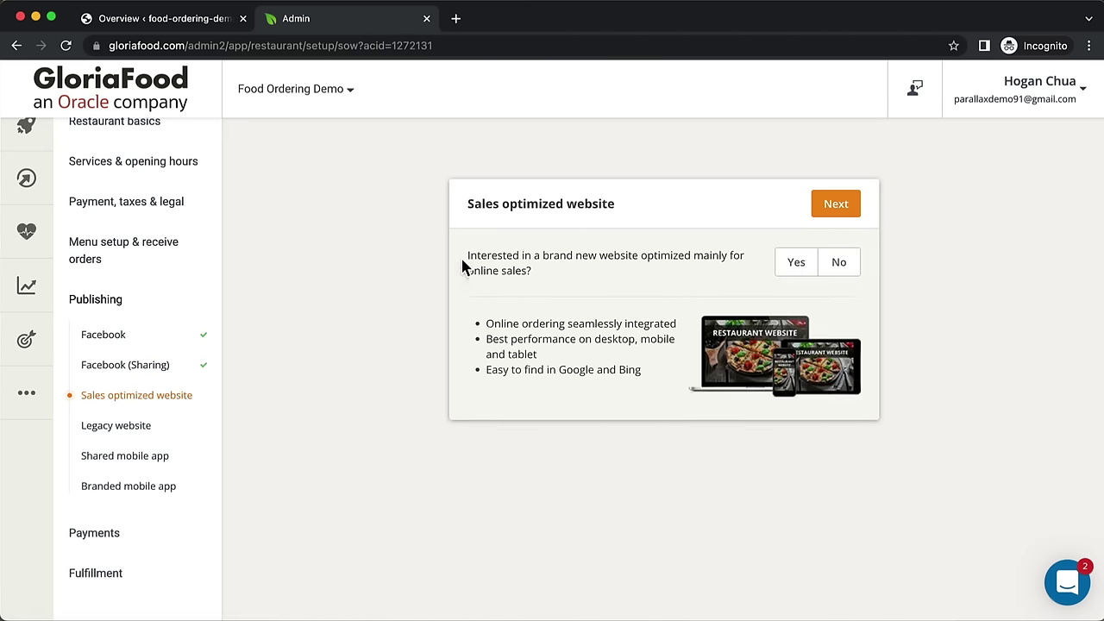
# Answer No to a new sales-optimized website and continue
pyautogui.moveTo(615, 207); pyautogui.dragTo(470, 210)
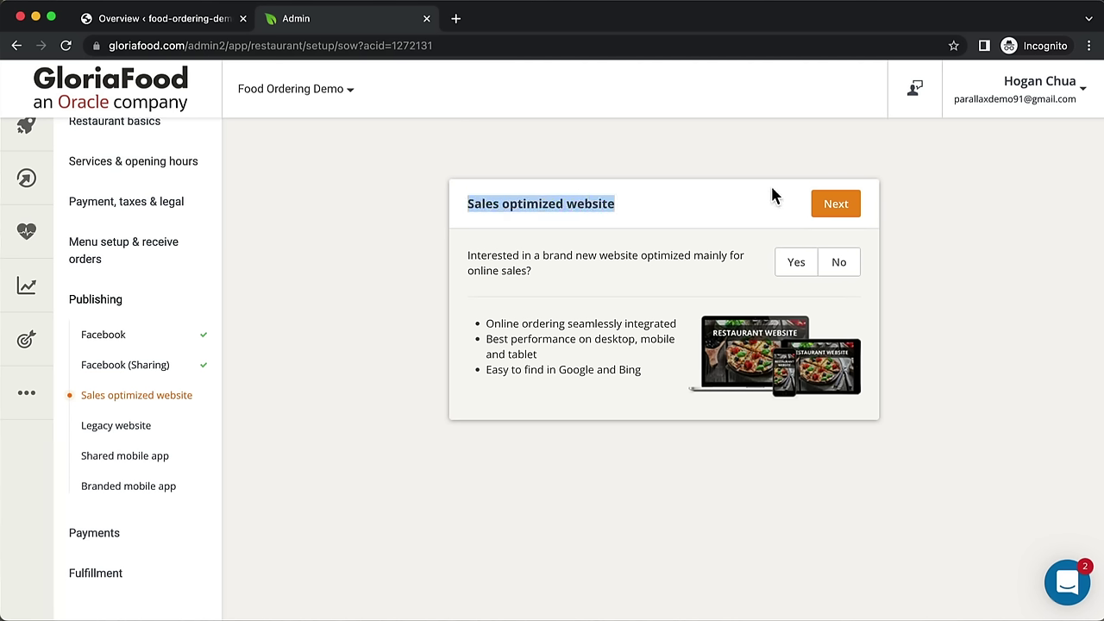
pyautogui.click(828, 209)
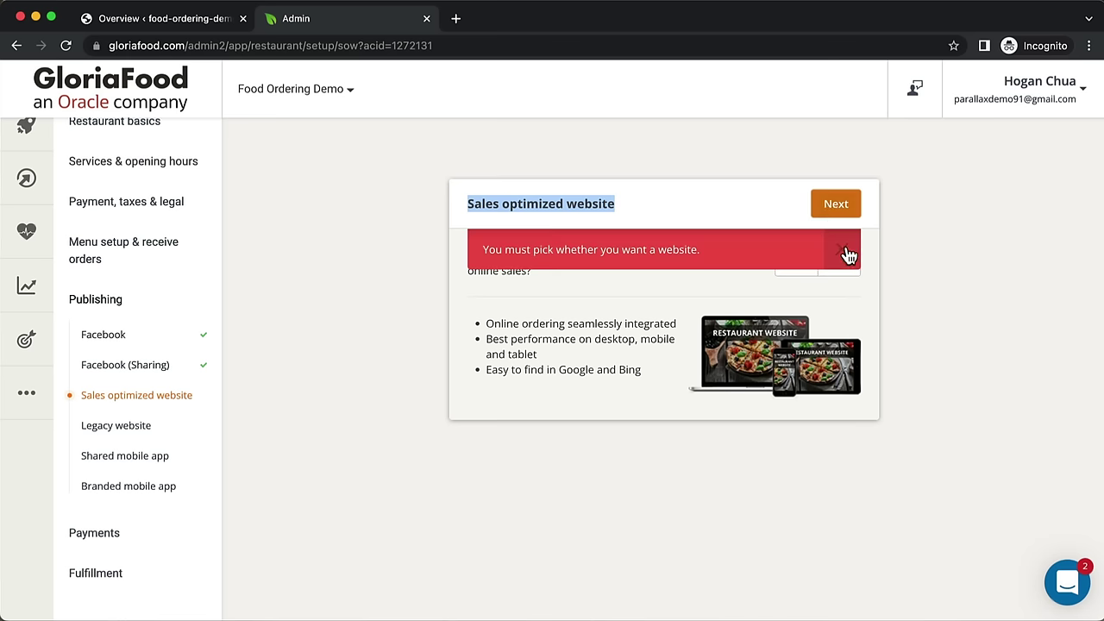
pyautogui.click(843, 251)
pyautogui.click(839, 267)
pyautogui.click(833, 213)
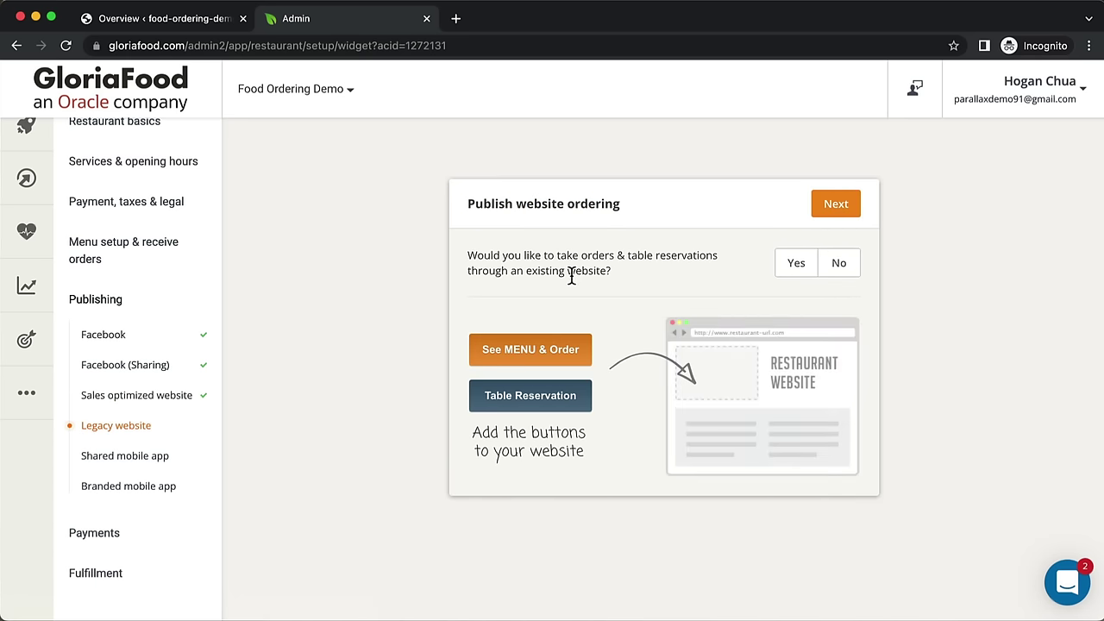
# Choose to take orders through the existing website and continue
pyautogui.moveTo(628, 278); pyautogui.dragTo(465, 255)
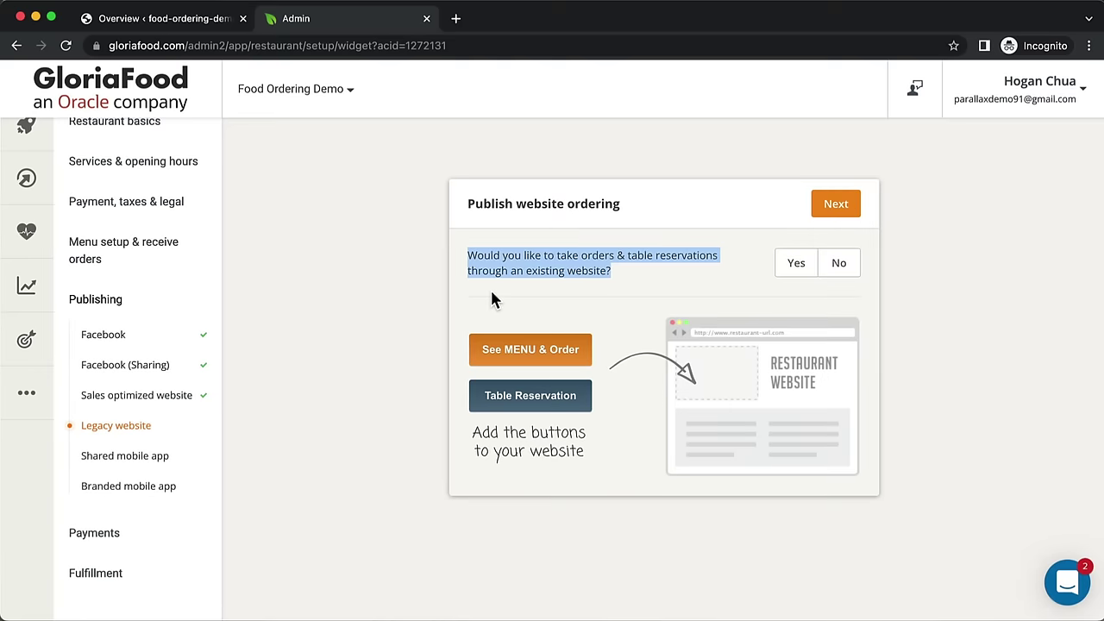
pyautogui.click(614, 263)
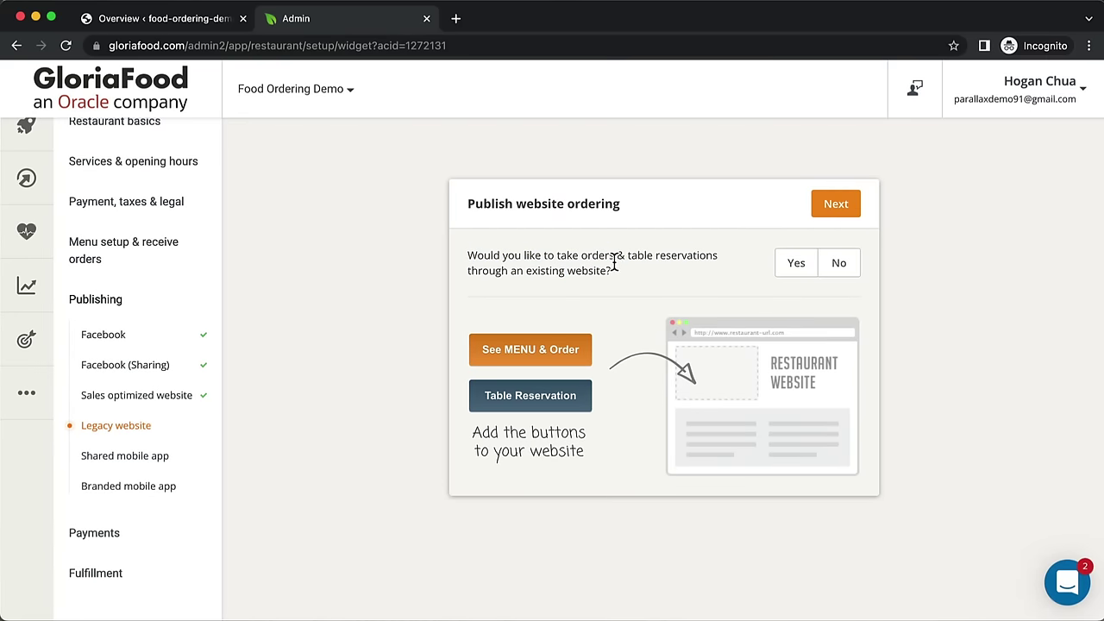
pyautogui.click(796, 266)
pyautogui.click(835, 203)
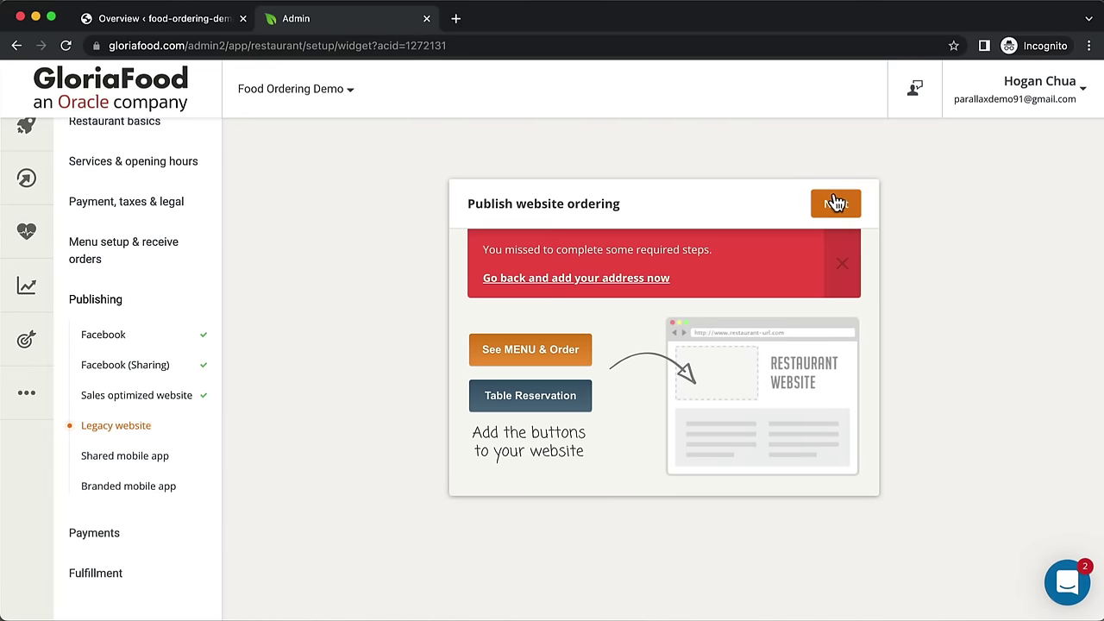
# Save the restaurant address and confirm the restaurant has its own domain
pyautogui.click(556, 288)
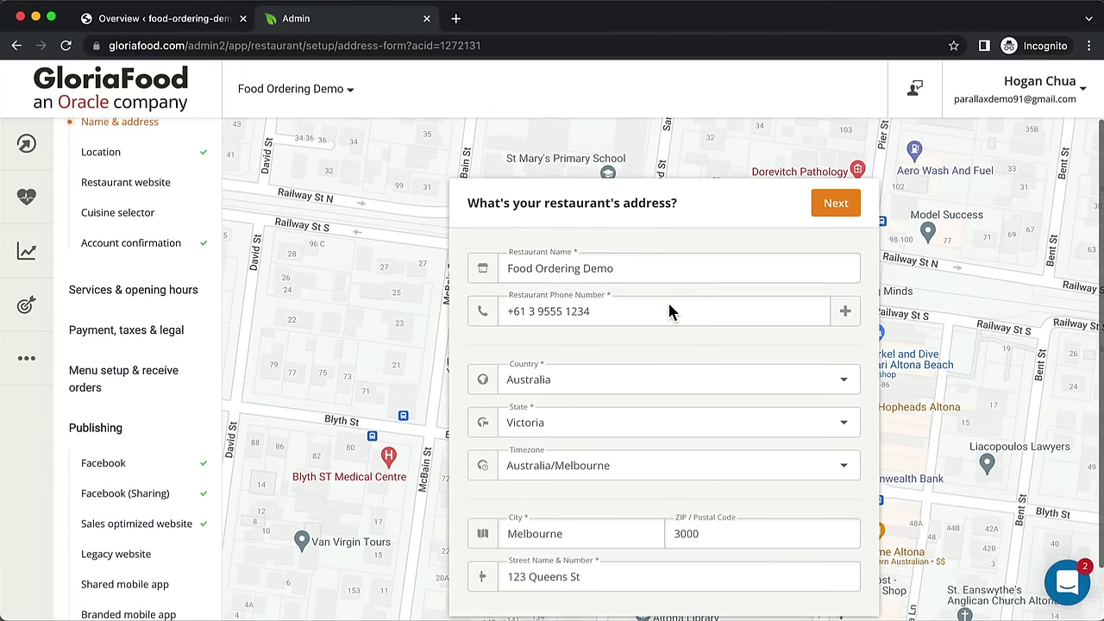
pyautogui.click(837, 209)
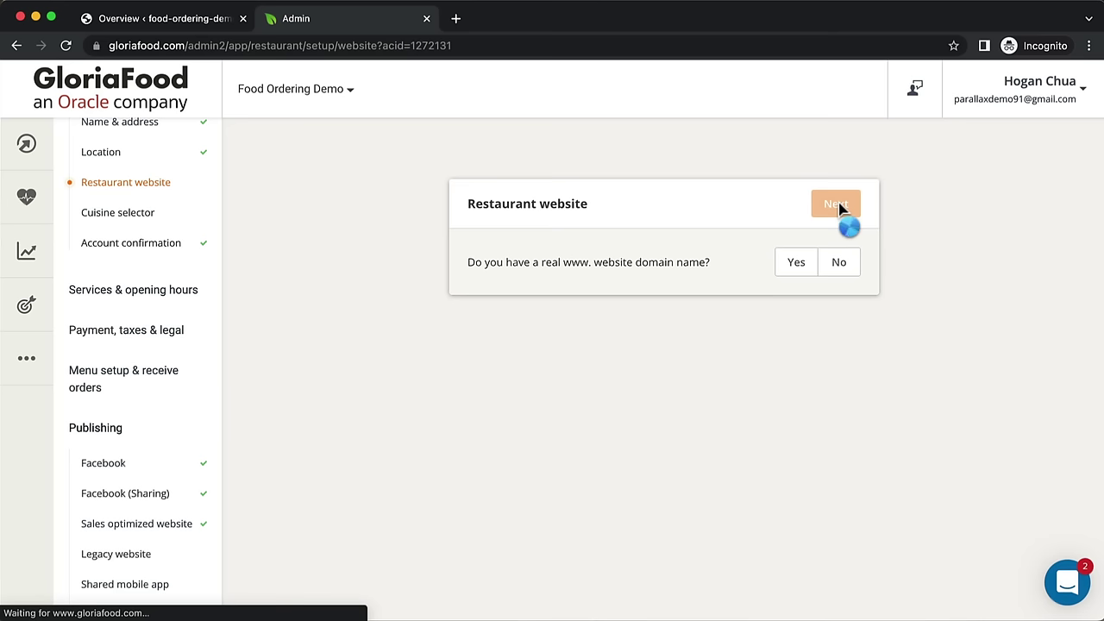
pyautogui.click(805, 262)
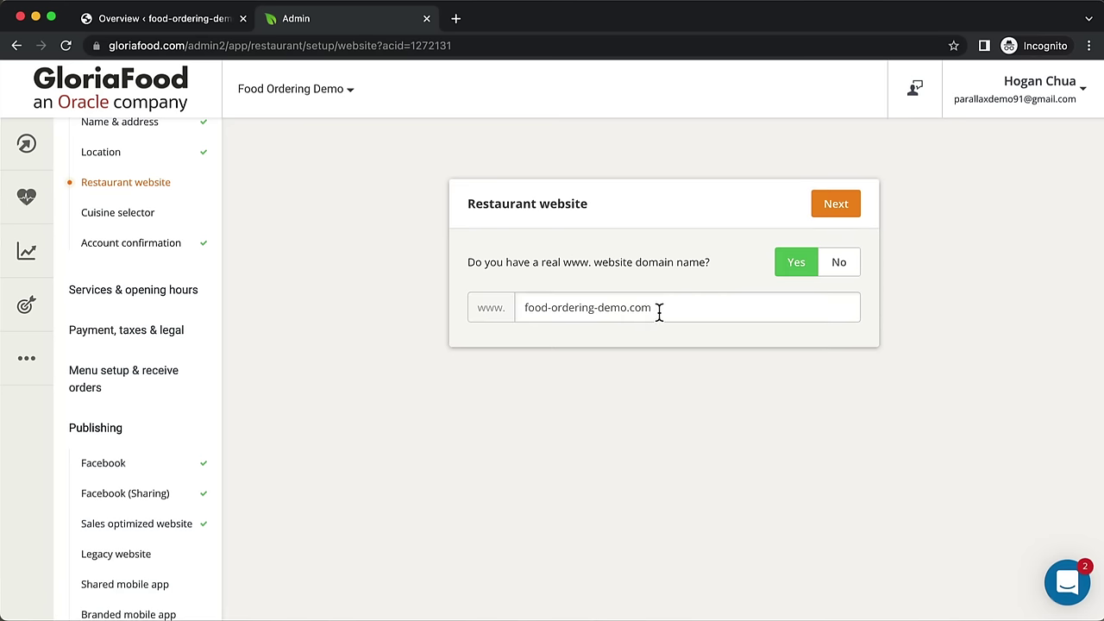
pyautogui.click(836, 211)
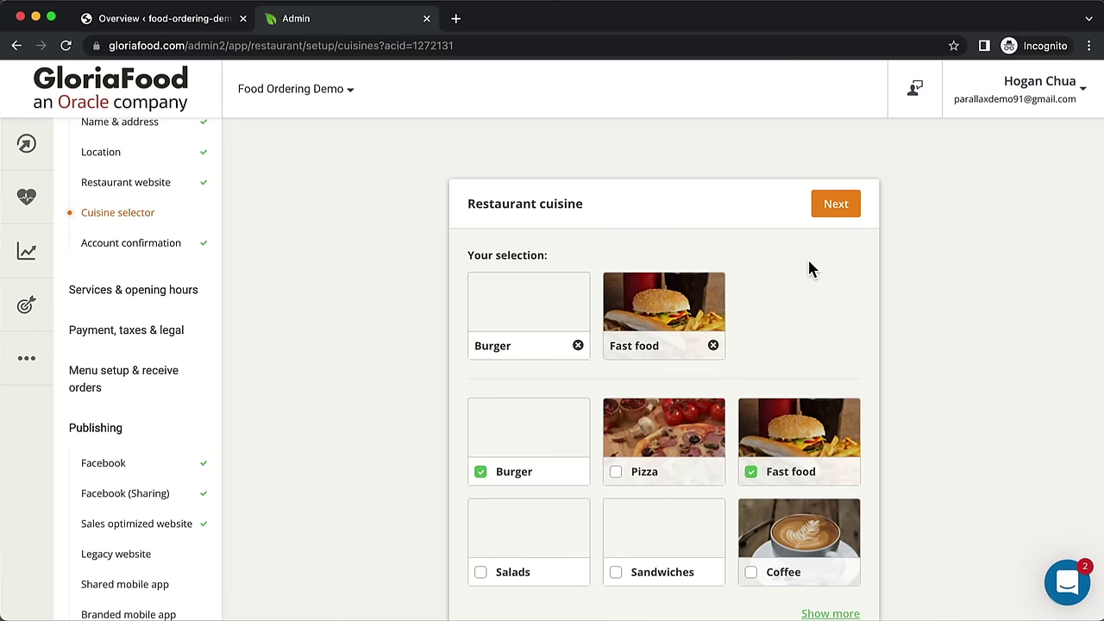
# Keep the Burger and Fast food cuisines, confirm pickup, and accept the delivery zones
pyautogui.scroll(-1, 810, 263)
pyautogui.click(839, 191)
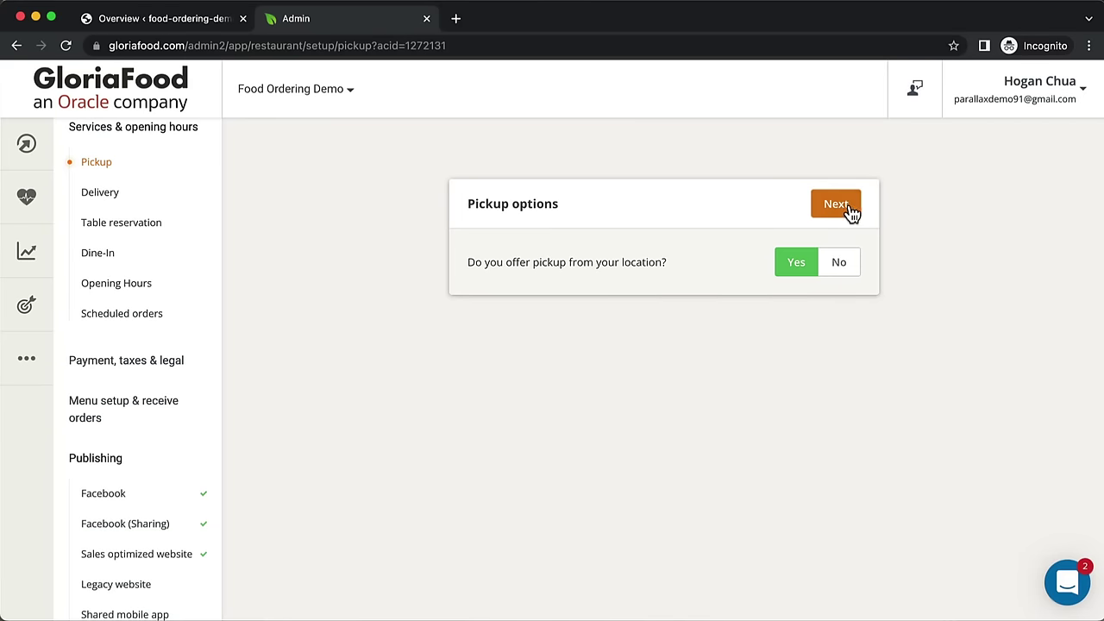
pyautogui.click(849, 207)
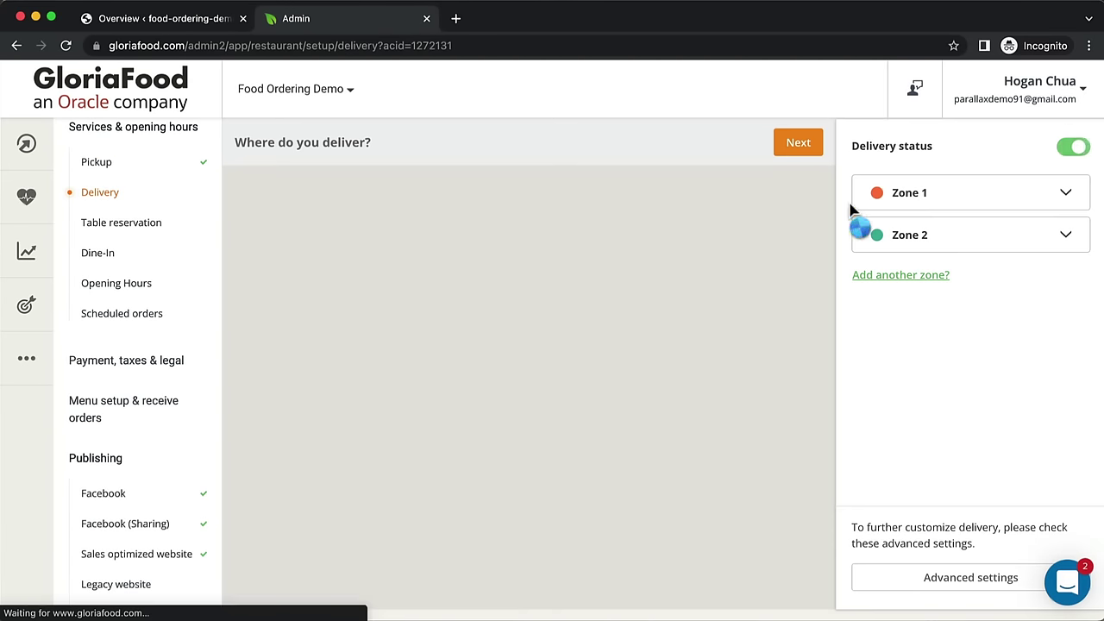
pyautogui.click(800, 145)
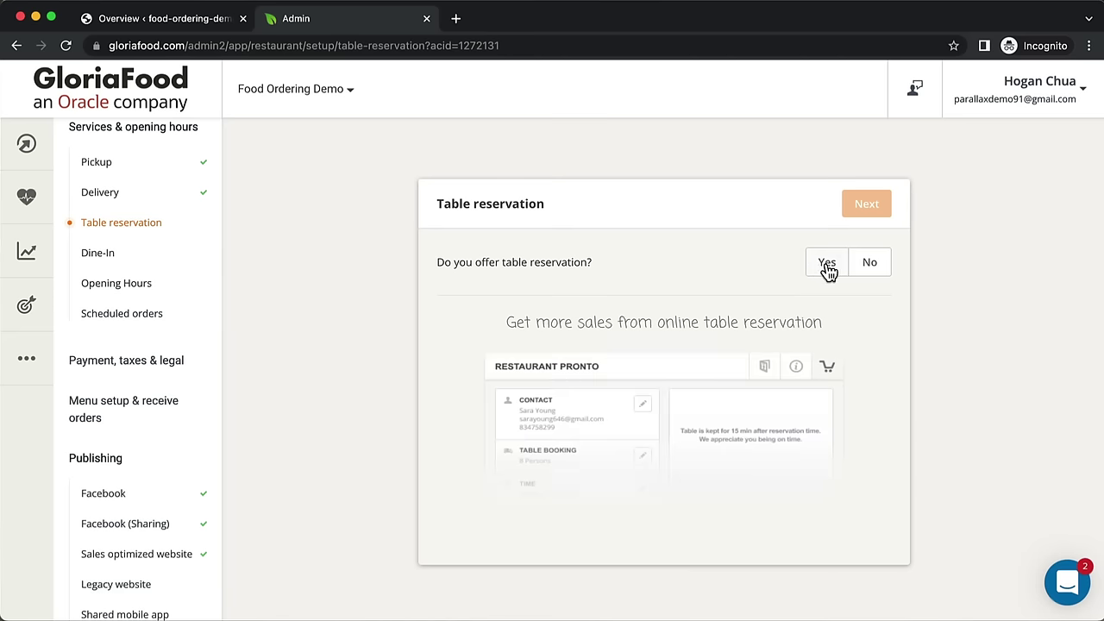
# Offer table reservations, decline dine-in, keep opening hours, and allow clients to request fulfillment times
pyautogui.click(825, 264)
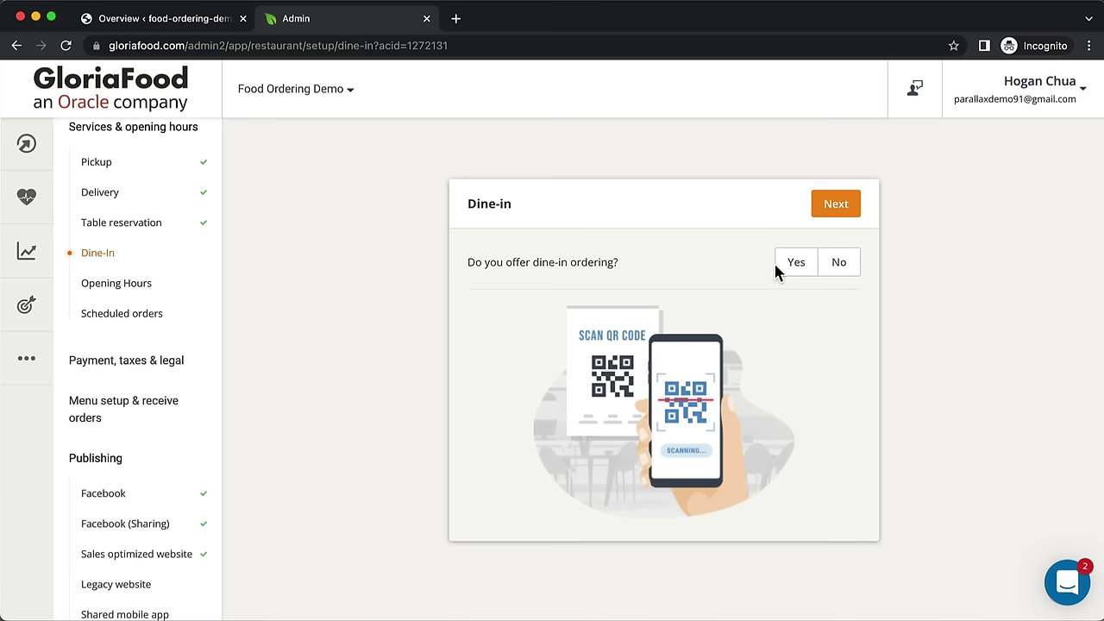
pyautogui.click(836, 264)
pyautogui.click(834, 211)
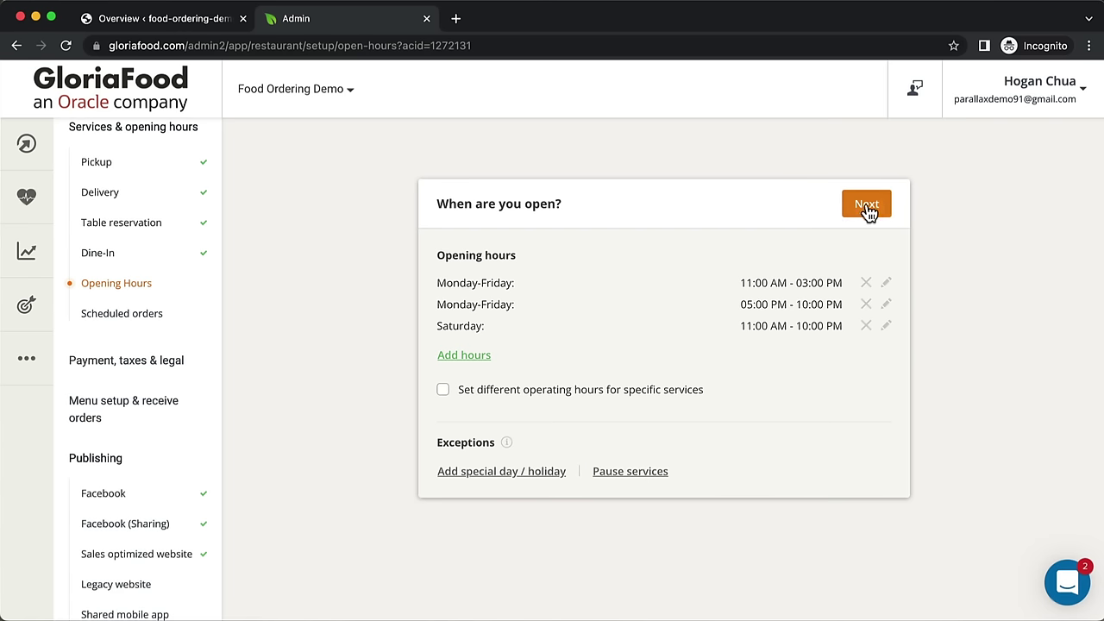
pyautogui.click(868, 208)
pyautogui.click(866, 205)
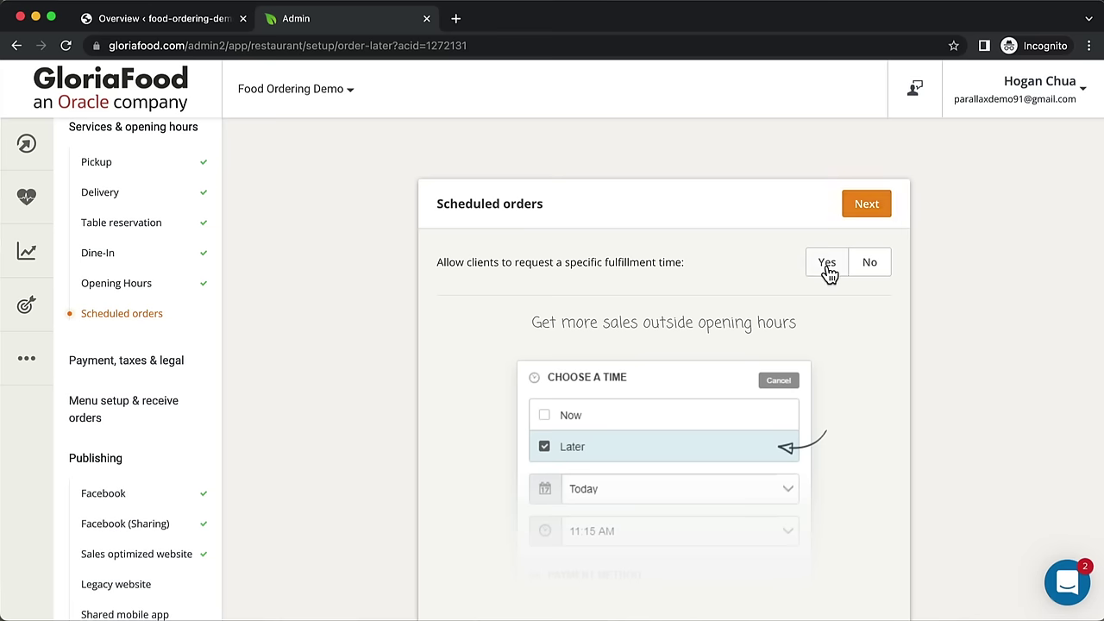
pyautogui.click(825, 264)
pyautogui.click(865, 204)
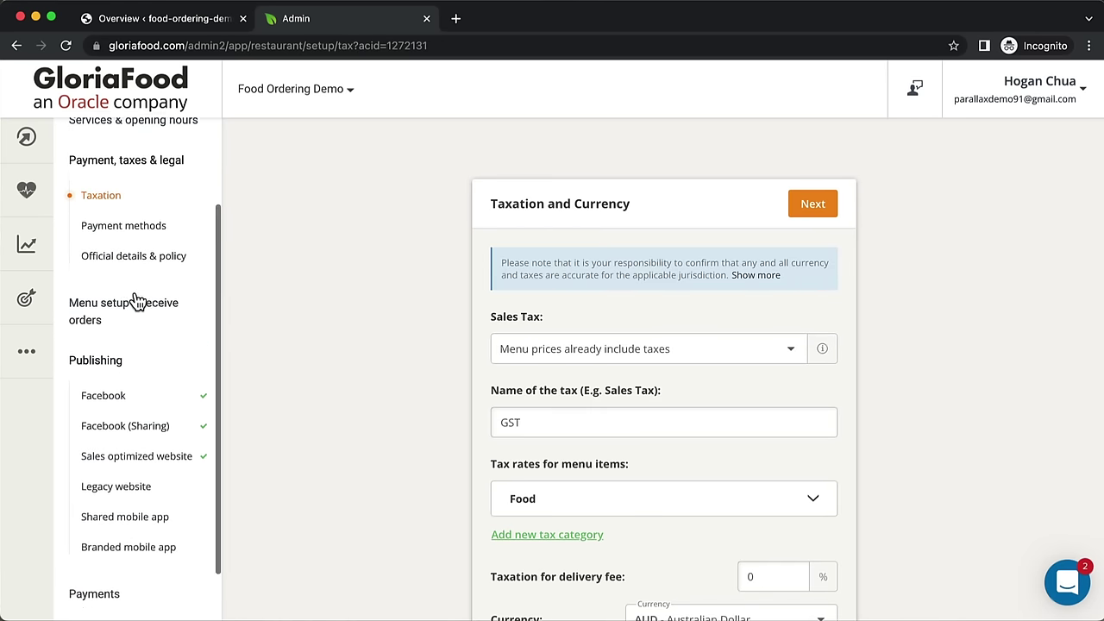
# Reopen Legacy website ordering and answer Yes to taking orders through the existing website
pyautogui.scroll(-2, 135, 303)
pyautogui.scroll(-1, 615, 412)
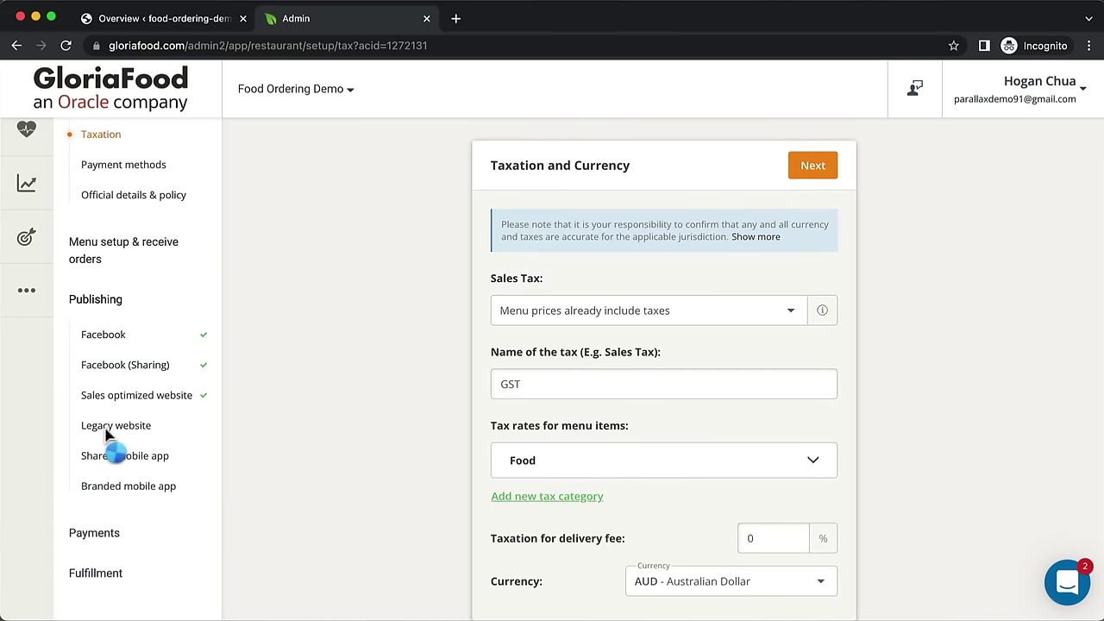
pyautogui.click(113, 427)
pyautogui.click(811, 270)
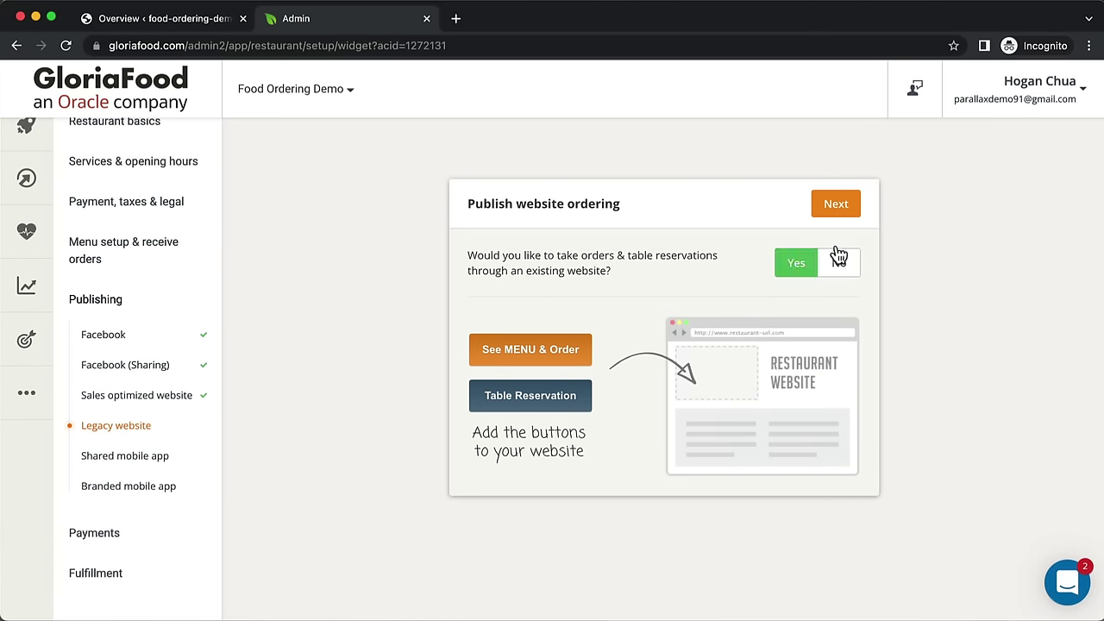
pyautogui.click(843, 213)
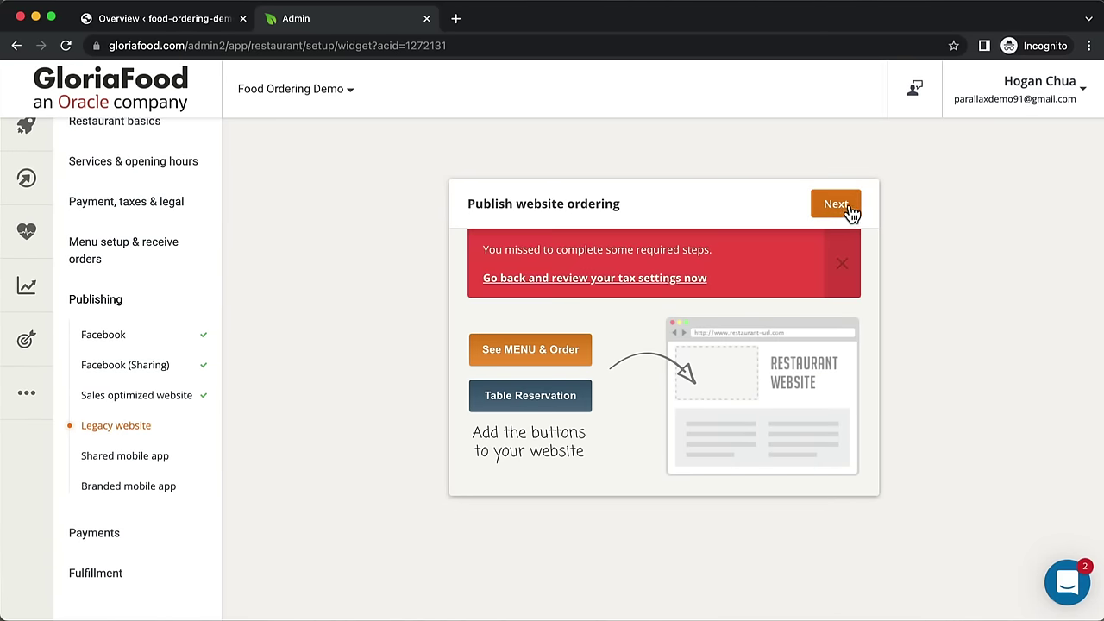
# Accept the tax settings and the cash payment methods
pyautogui.click(657, 278)
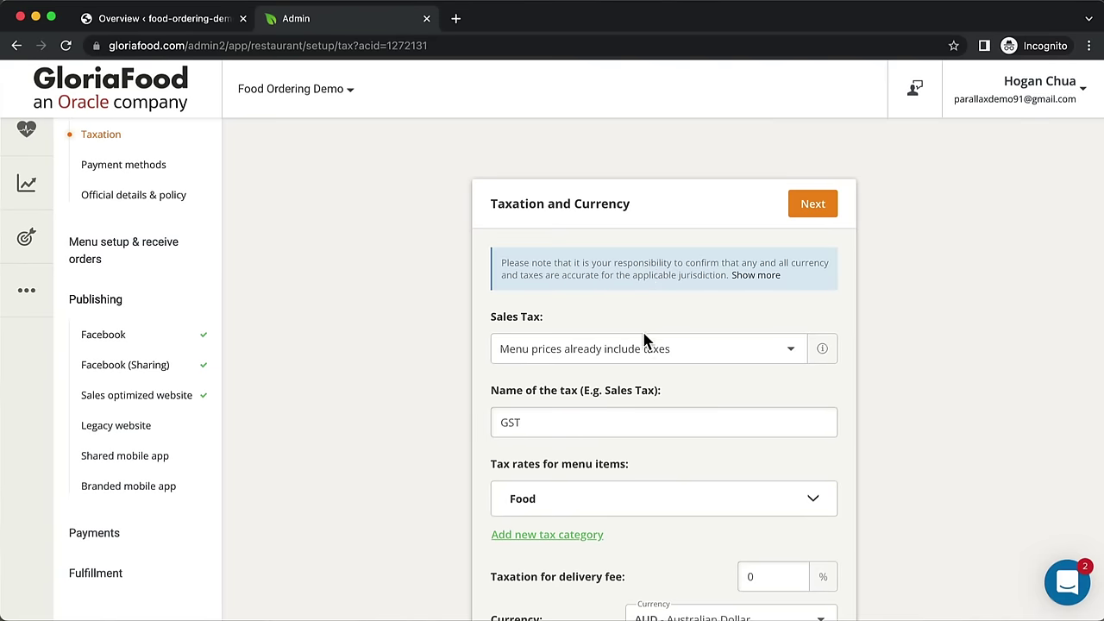
pyautogui.scroll(-1, 646, 342)
pyautogui.click(812, 167)
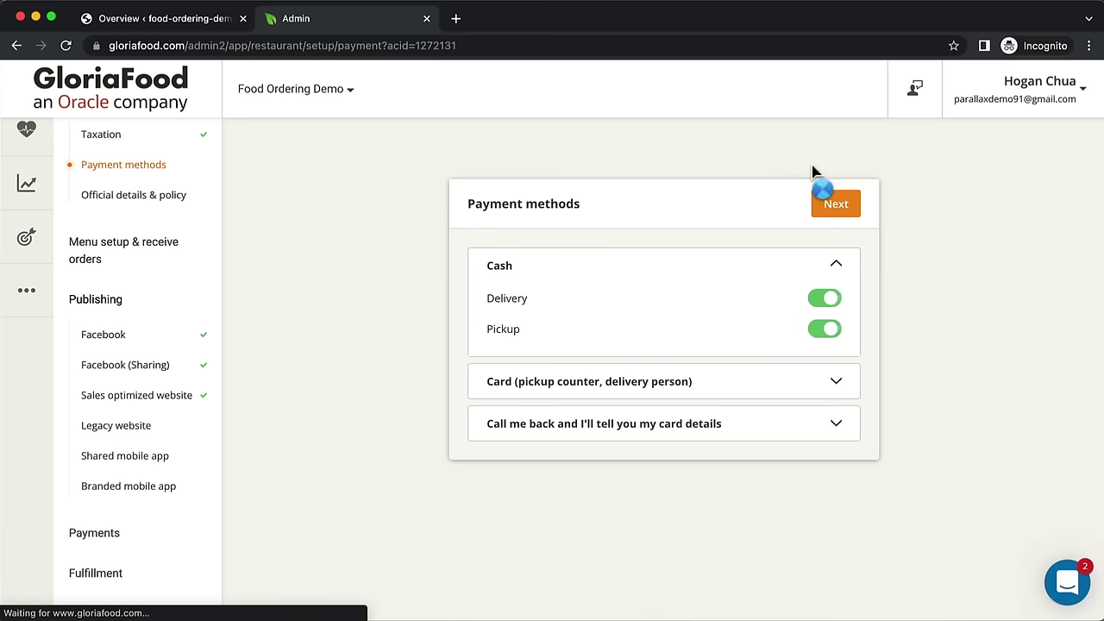
pyautogui.click(835, 204)
# Confirm the official company details and accept the general terms and privacy policy
pyautogui.scroll(-3, 818, 240)
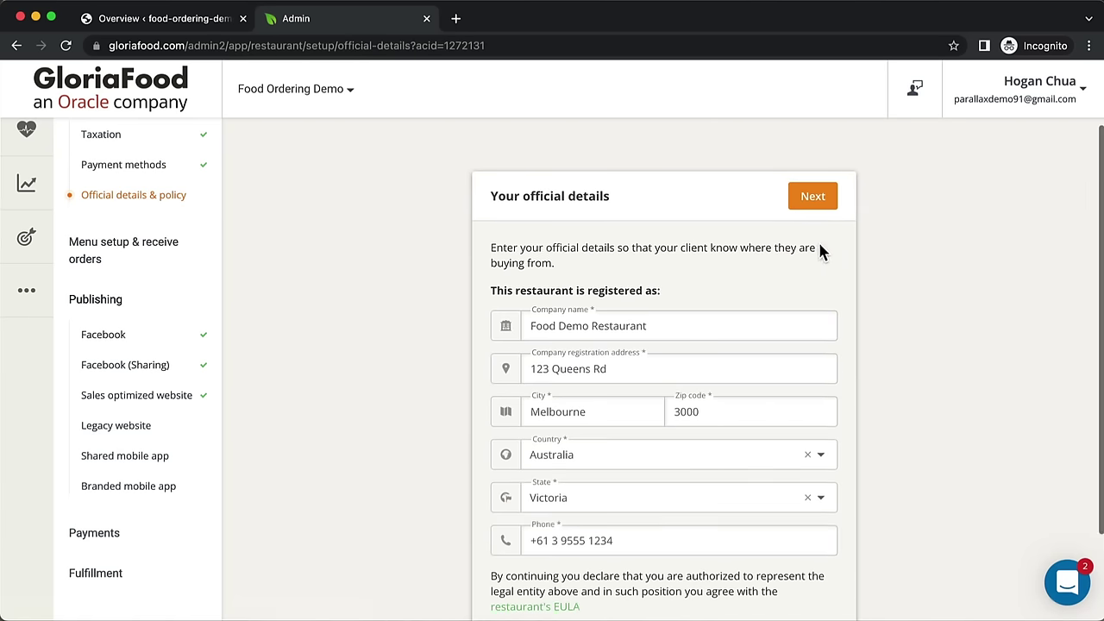
pyautogui.scroll(2, 817, 202)
pyautogui.click(824, 164)
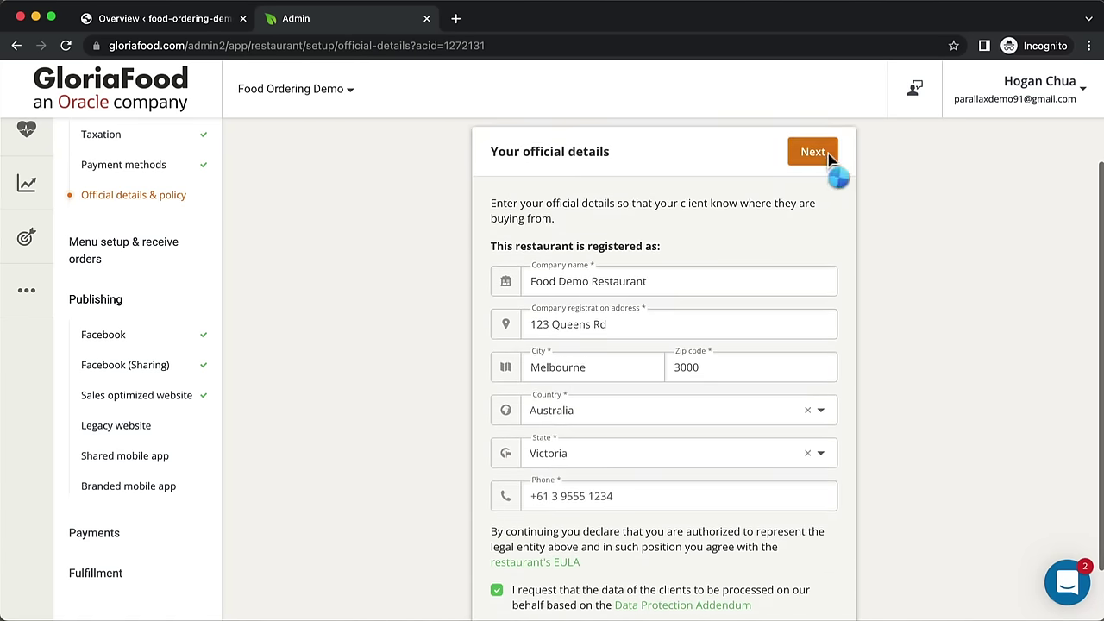
pyautogui.scroll(-1, 664, 388)
pyautogui.scroll(1, 796, 214)
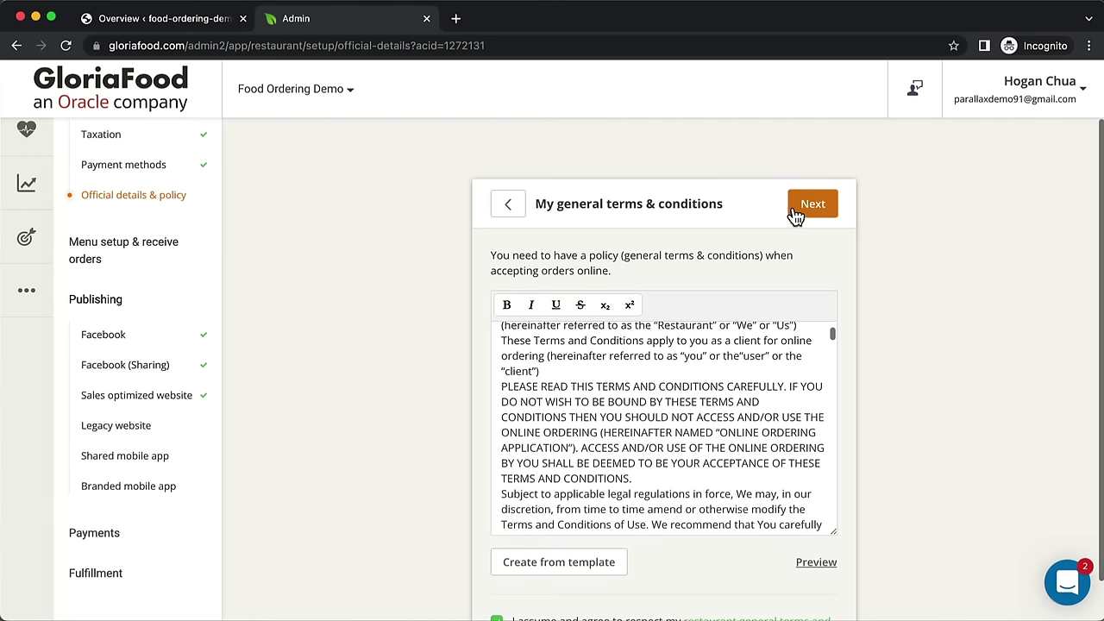
pyautogui.click(802, 201)
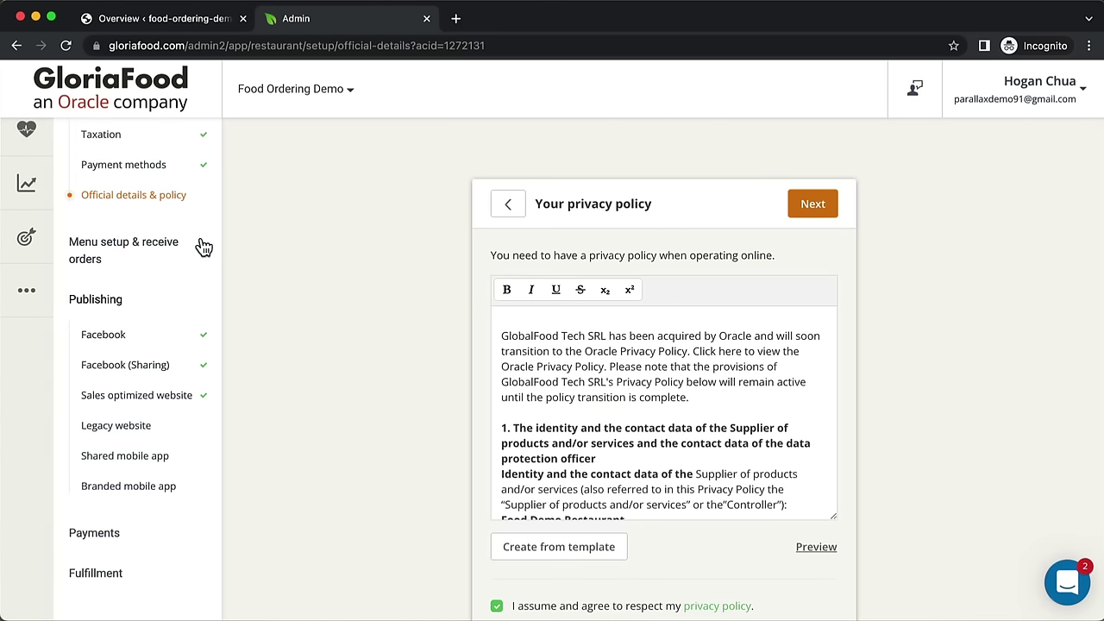
pyautogui.click(829, 209)
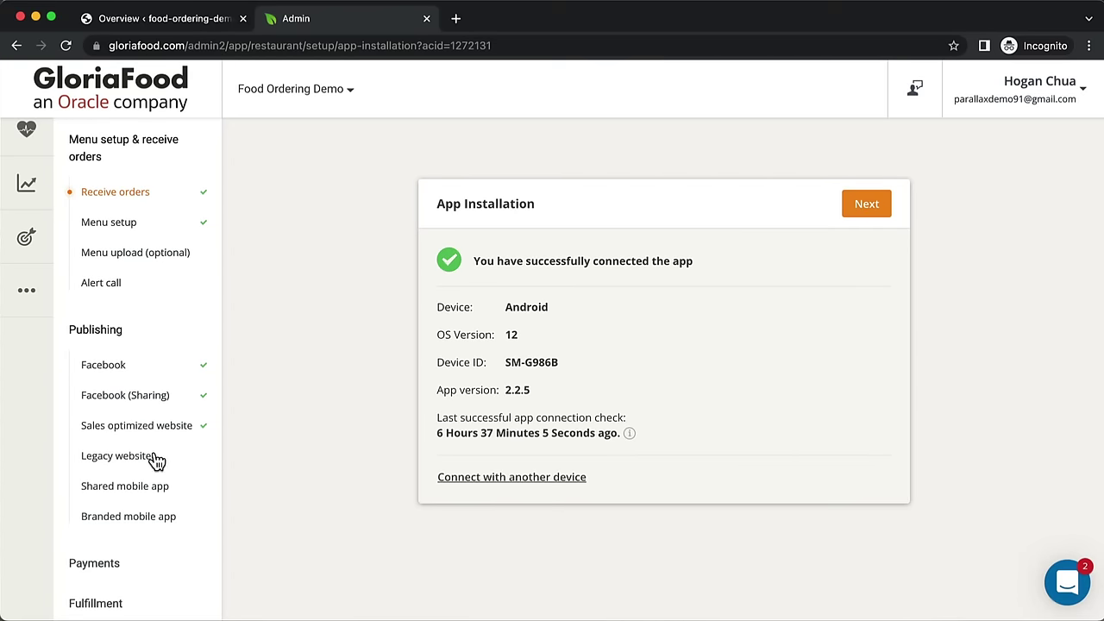
# Reopen Legacy website and choose Yes to take orders through an existing website
pyautogui.click(130, 457)
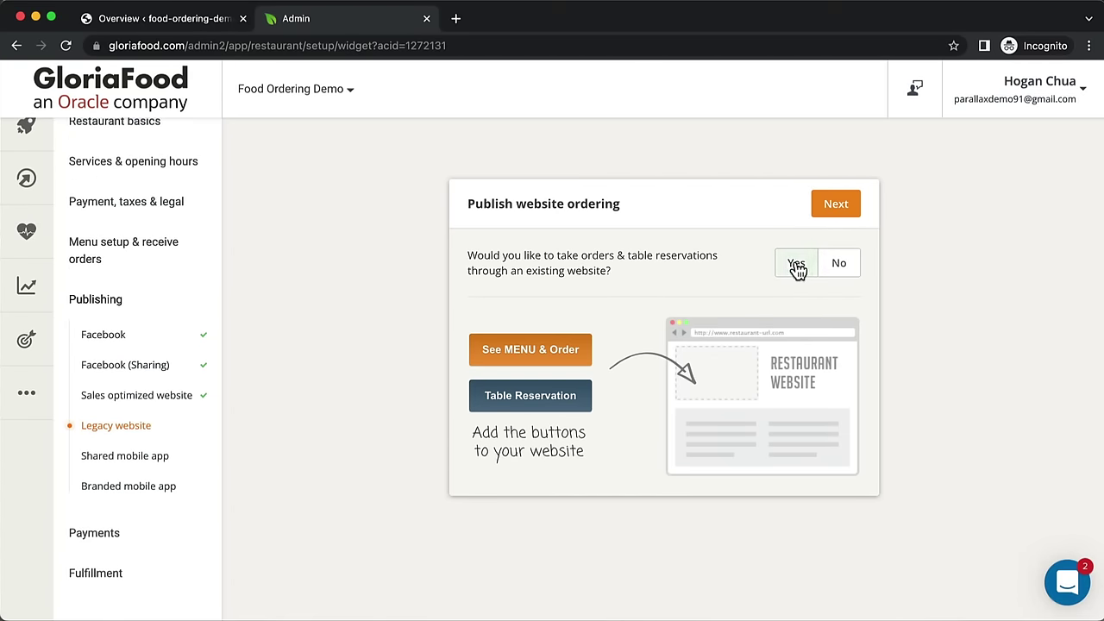
pyautogui.click(797, 266)
pyautogui.scroll(-4, 500, 357)
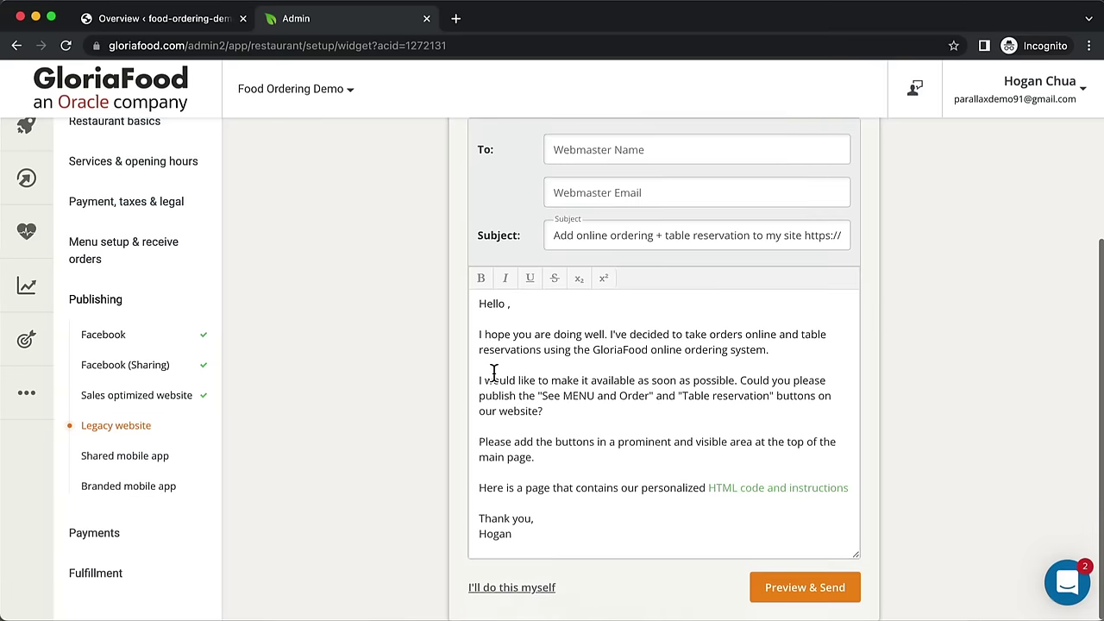
pyautogui.scroll(4, 498, 371)
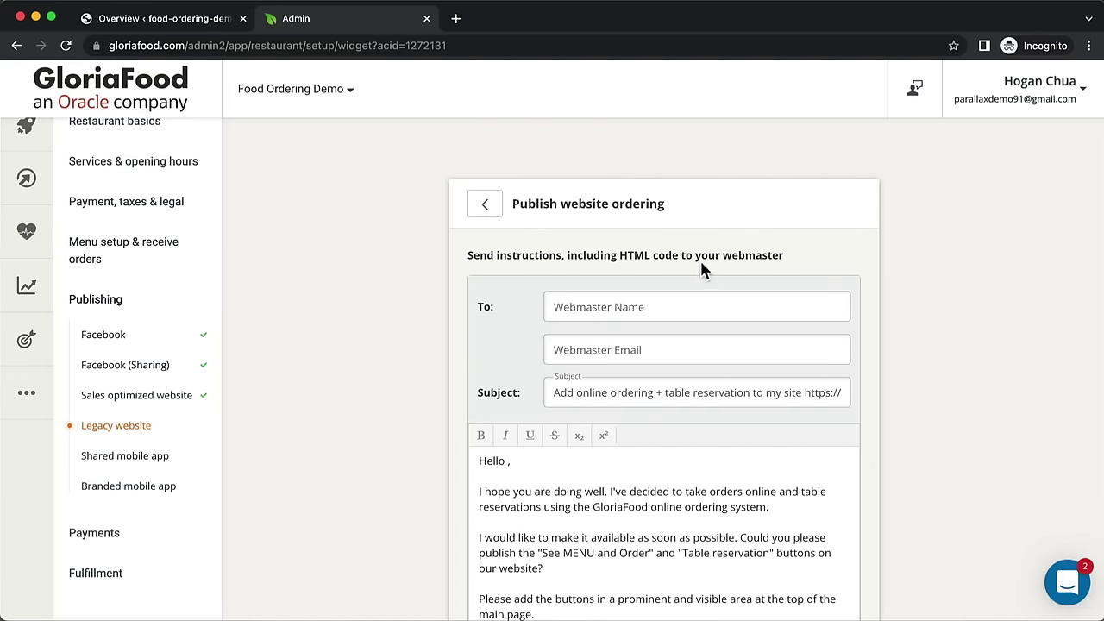
pyautogui.moveTo(786, 256); pyautogui.dragTo(579, 255)
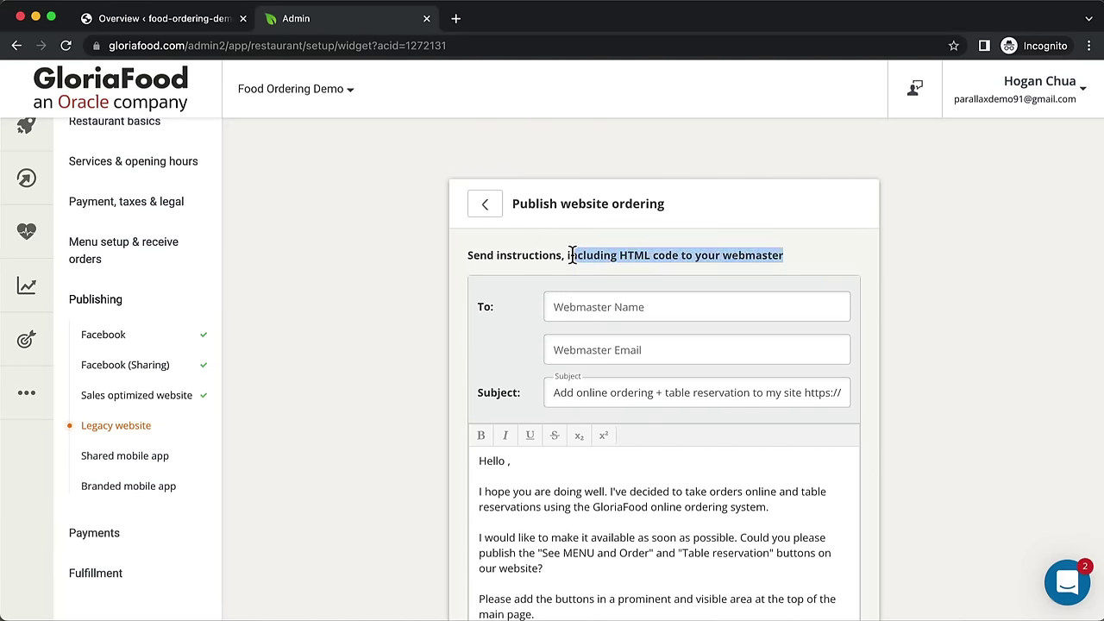
pyautogui.scroll(-3, 609, 340)
# Get the ordering-button HTML code via 'I'll do this myself', then return to the WordPress tab
pyautogui.click(635, 161)
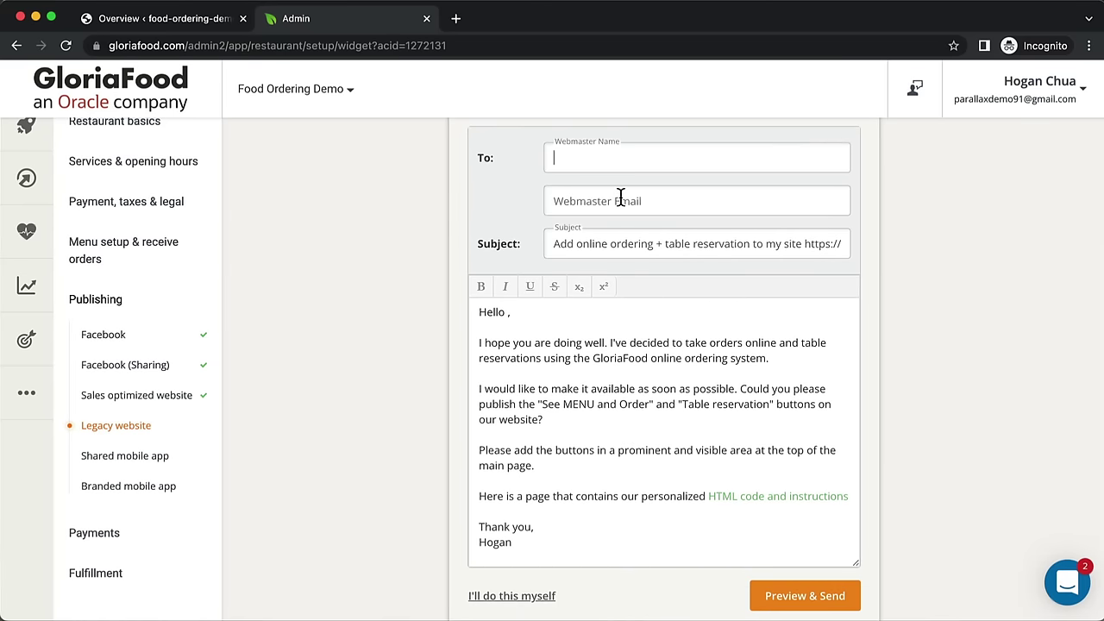
pyautogui.click(595, 194)
pyautogui.scroll(-1, 618, 421)
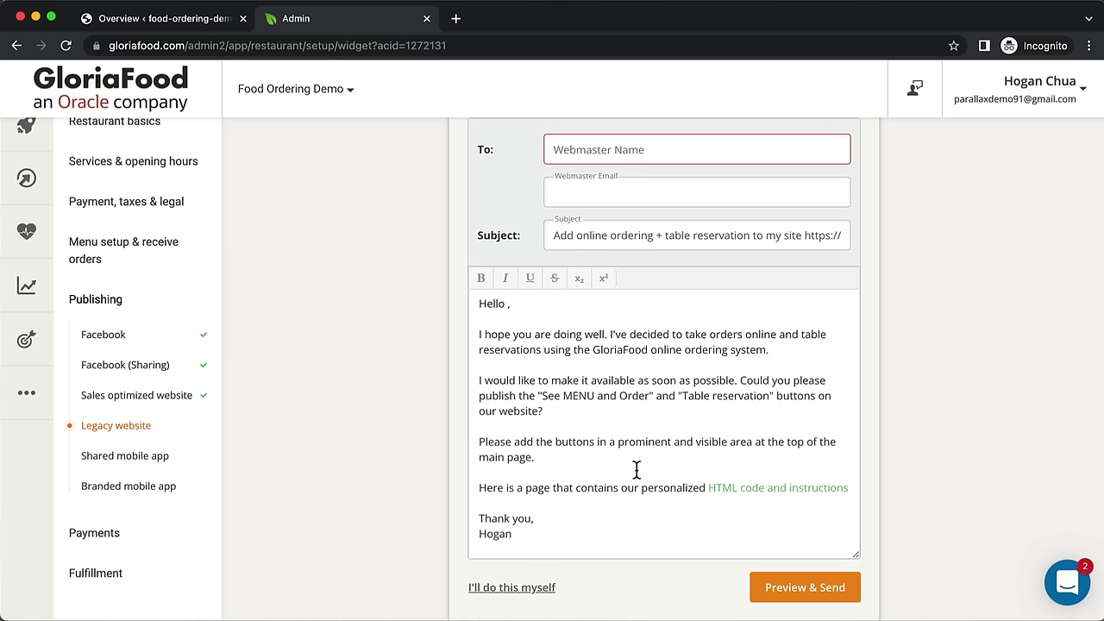
pyautogui.click(509, 590)
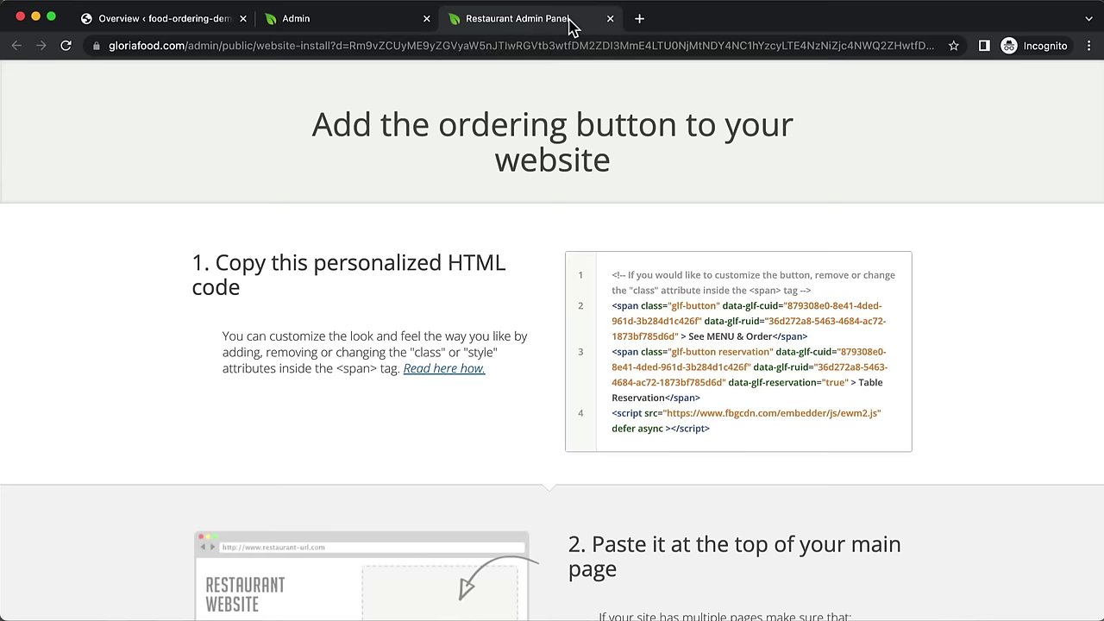
pyautogui.scroll(-5, 448, 204)
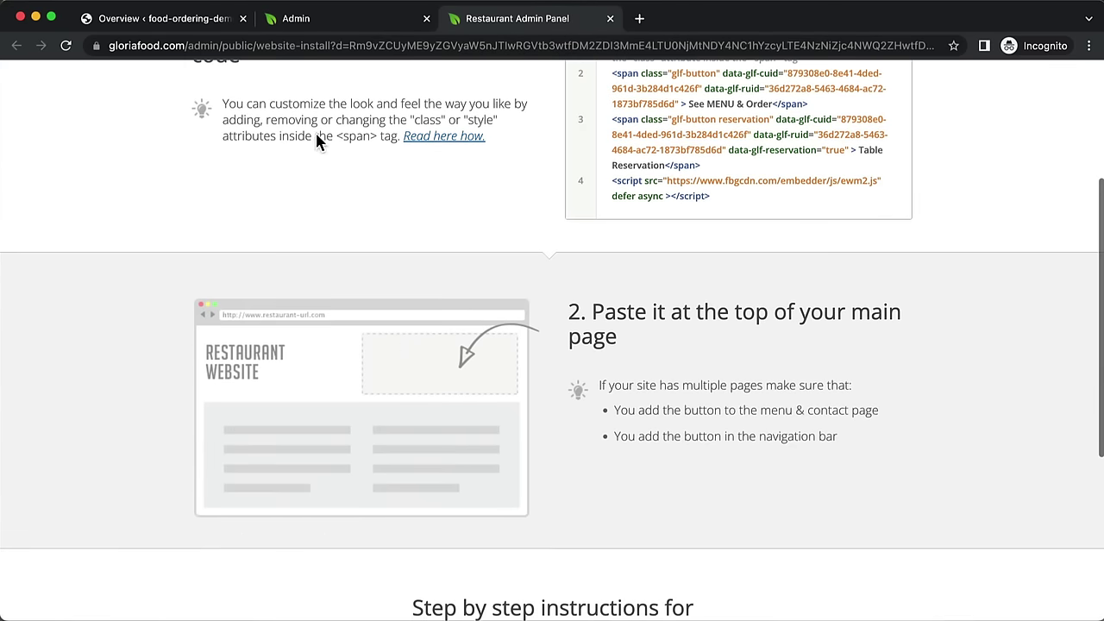
pyautogui.click(191, 27)
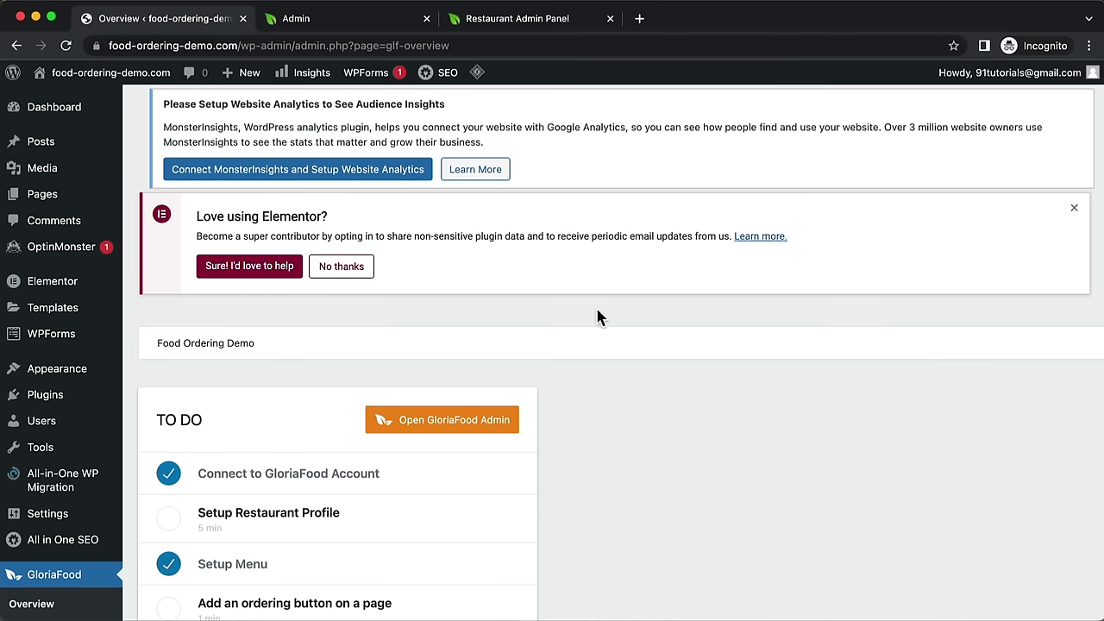
# Visit the live site from the admin bar and open its home page with Edit with Elementor
pyautogui.moveTo(77, 72)
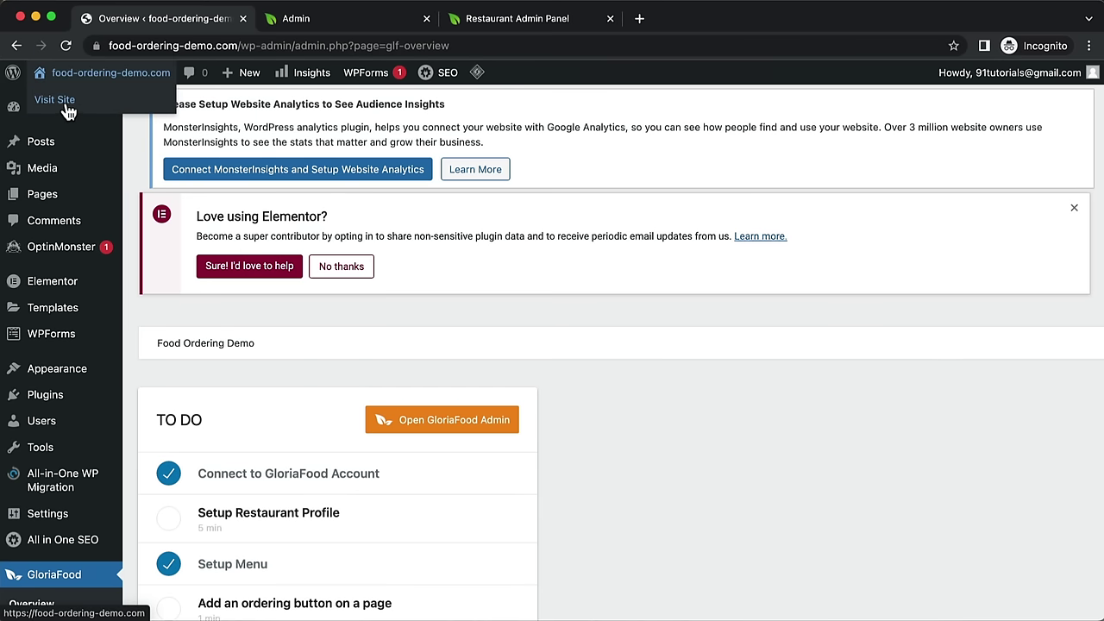
pyautogui.click(66, 103)
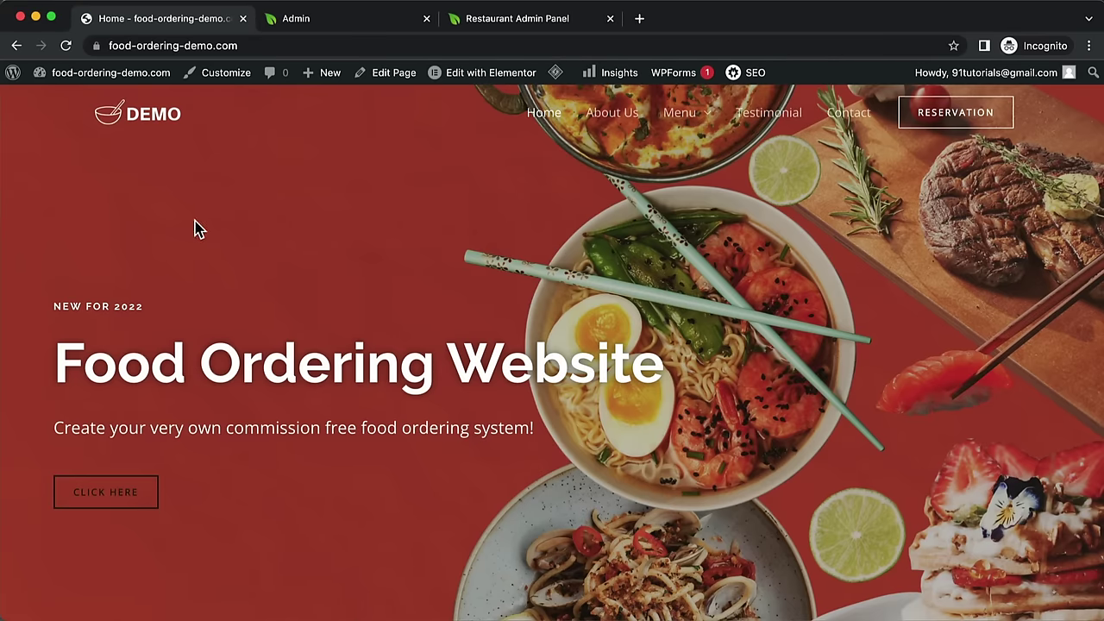
pyautogui.click(488, 76)
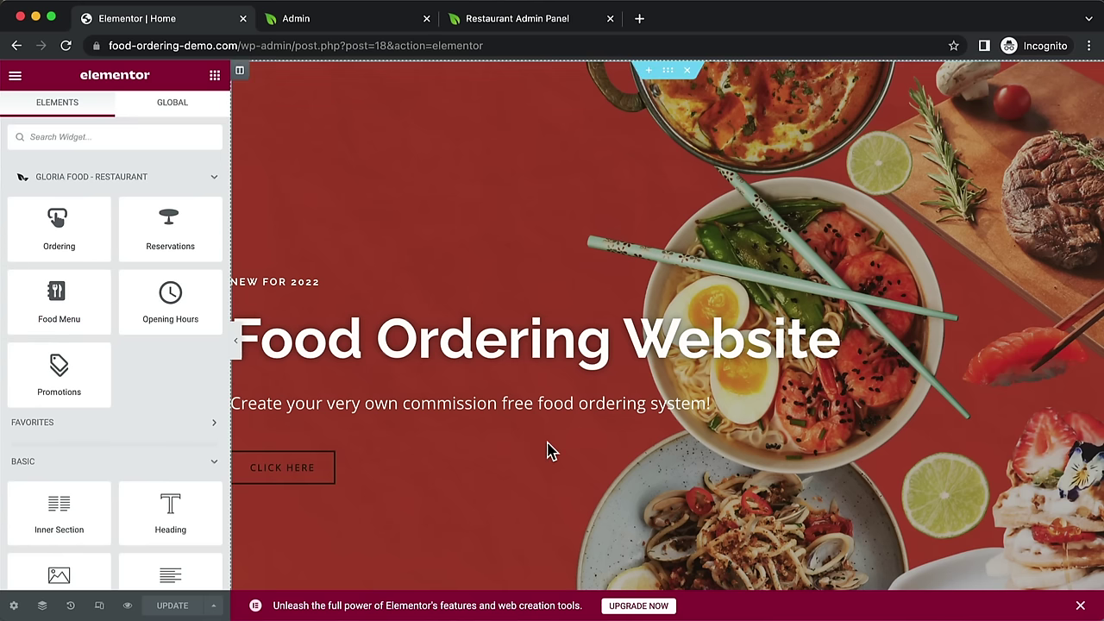
# Delete the hero's CLICK HERE button and drop a GloriaFood Ordering widget in its place
pyautogui.scroll(-1, 475, 468)
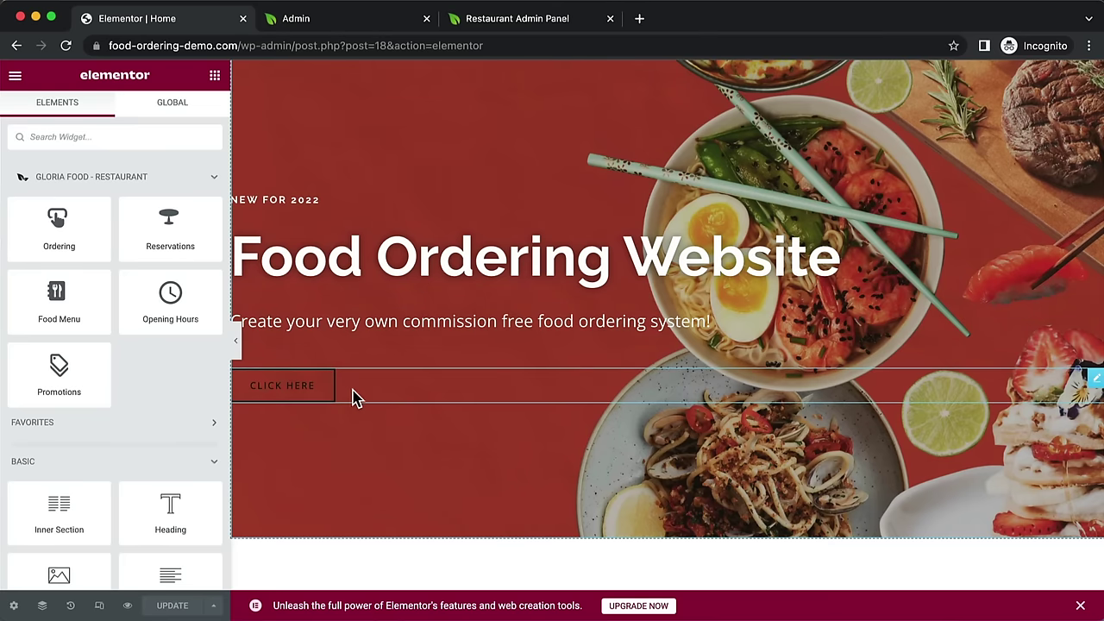
pyautogui.rightClick(368, 388)
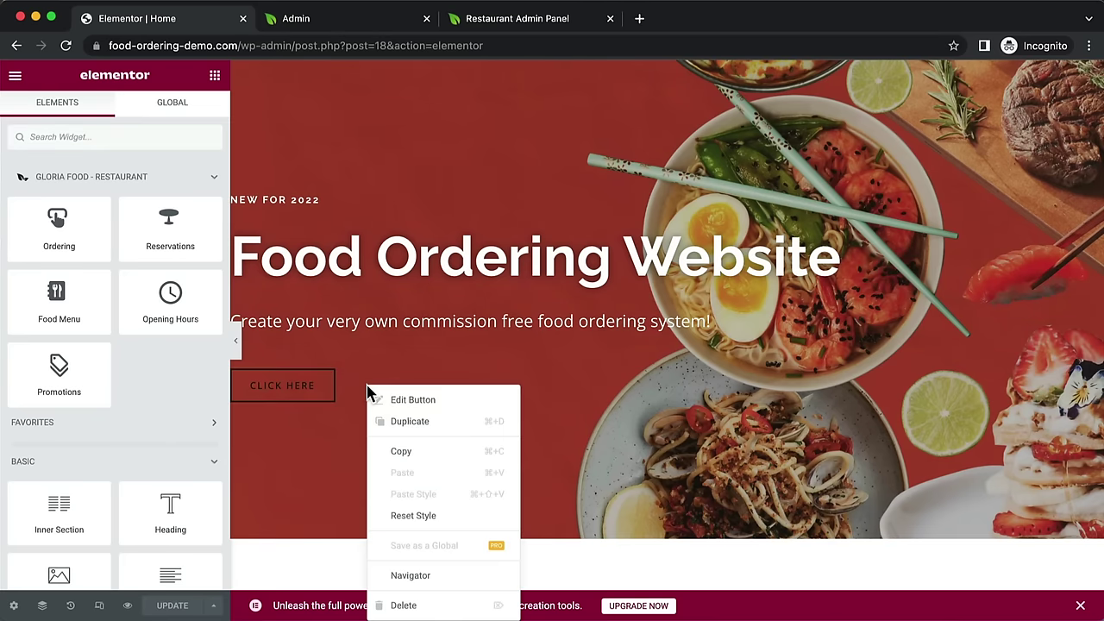
pyautogui.click(403, 605)
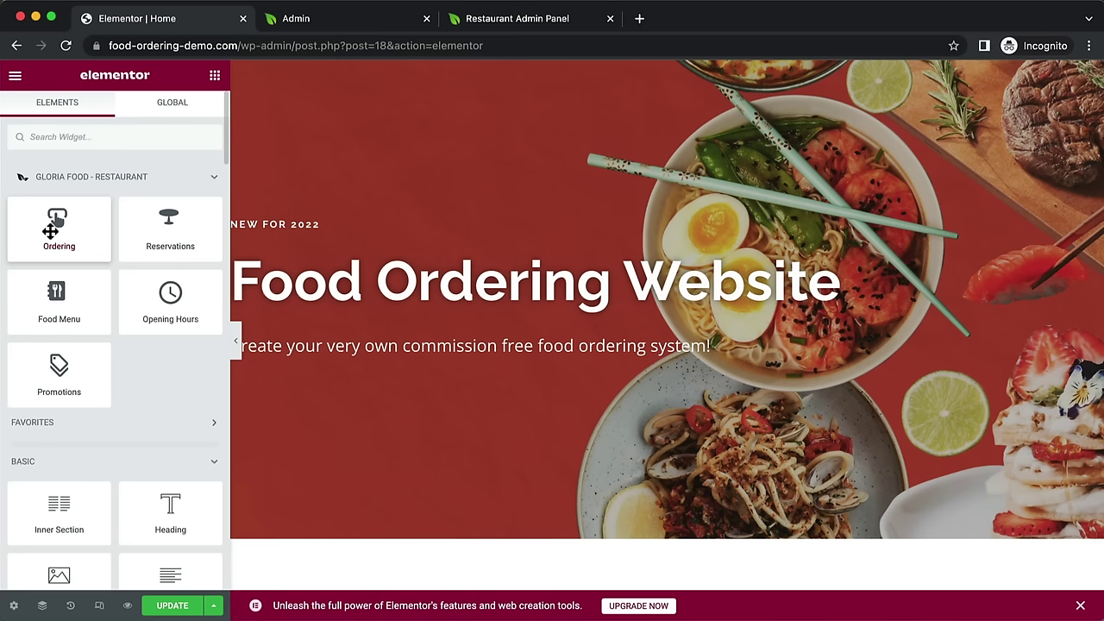
pyautogui.moveTo(58, 223); pyautogui.dragTo(372, 362)
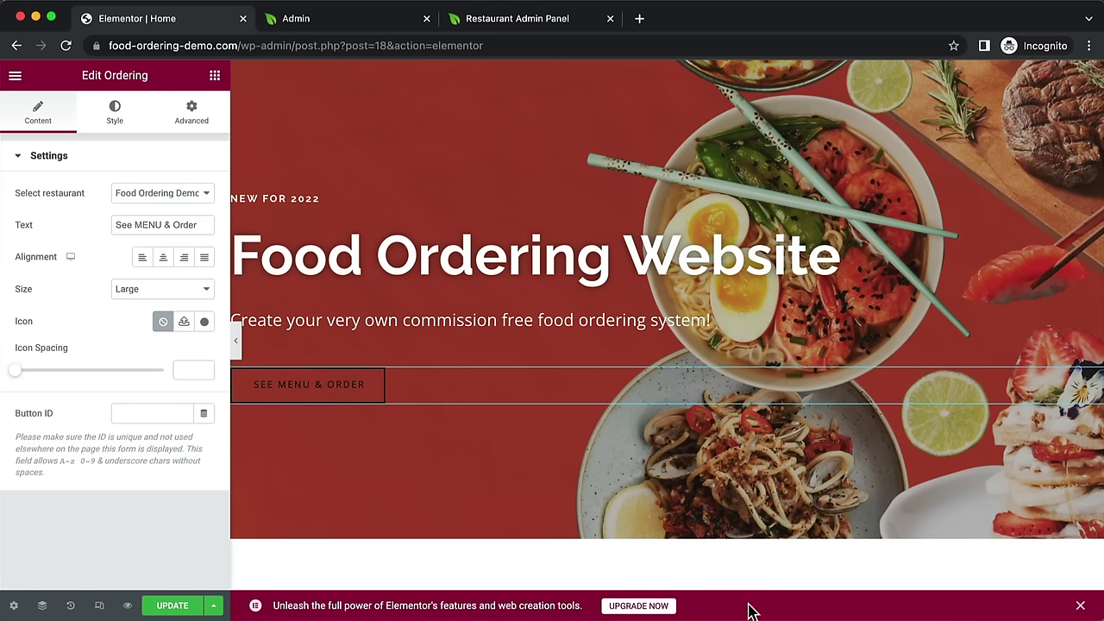
pyautogui.click(1080, 607)
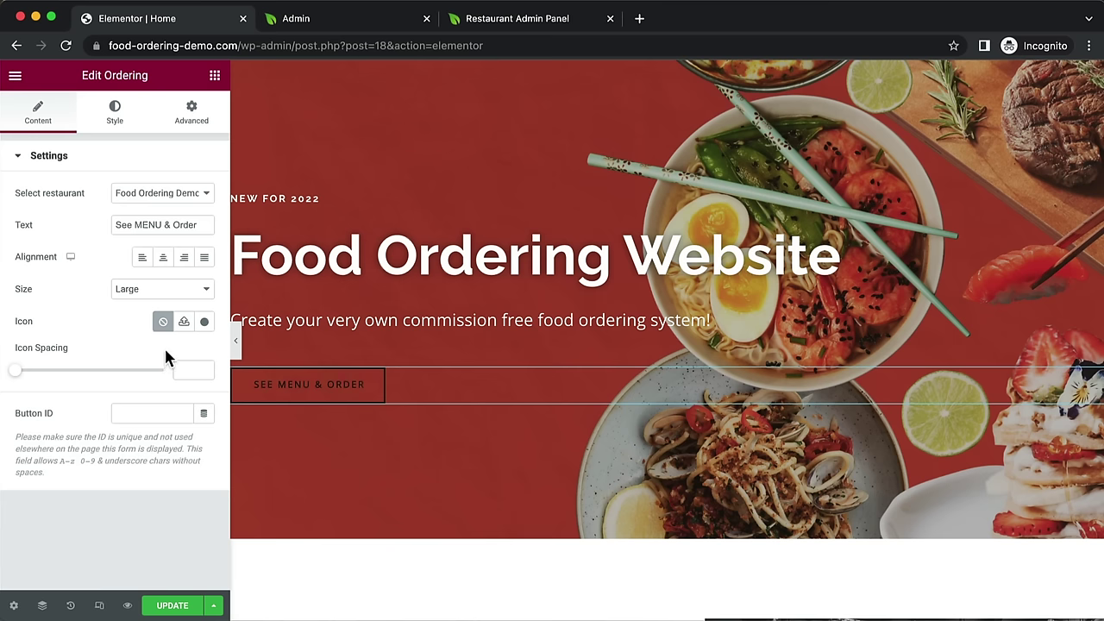
# Try editing the button's label text, then undo back to 'See MENU & Order'
pyautogui.moveTo(197, 224); pyautogui.dragTo(86, 224)
pyautogui.write('Order Now')
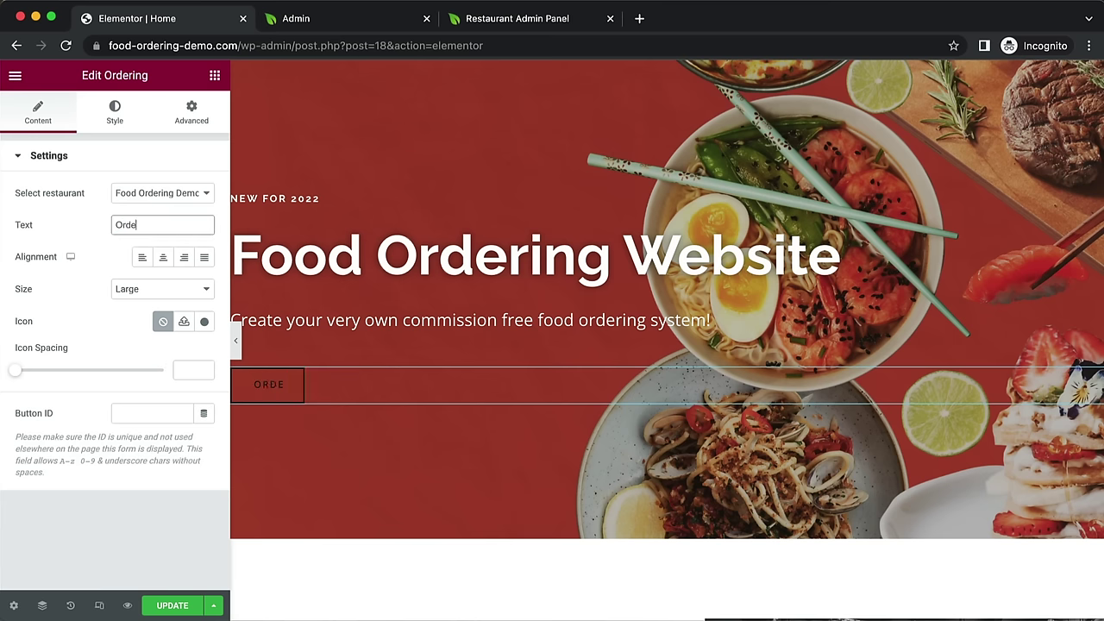
pyautogui.moveTo(176, 225); pyautogui.dragTo(90, 226)
pyautogui.click(186, 226)
pyautogui.press('BackSpace')
pyautogui.press('super+z')
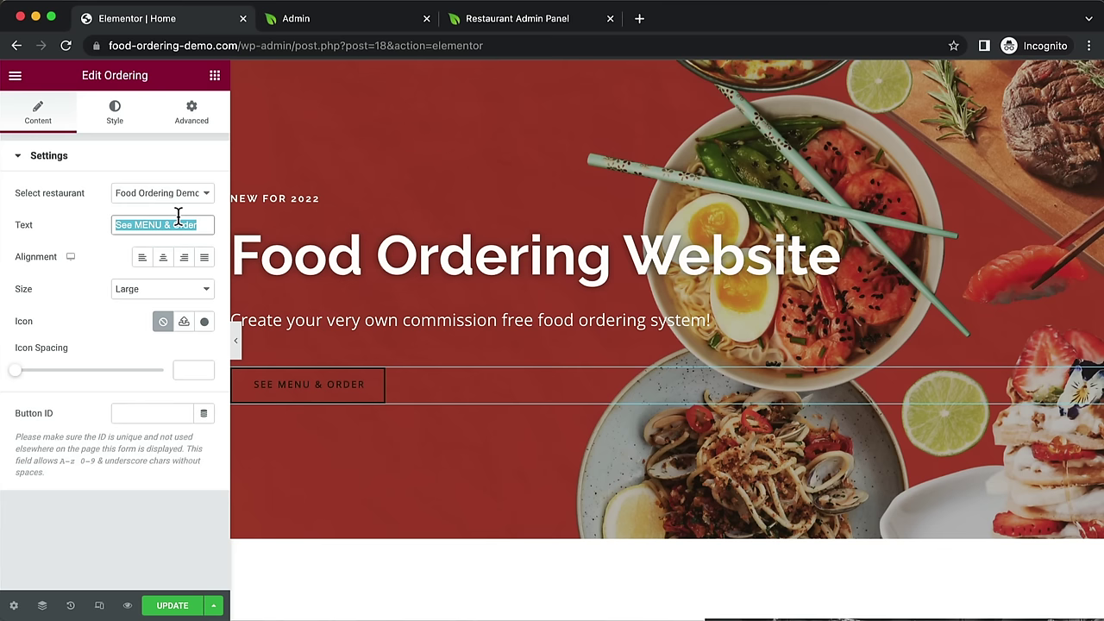
# Set the ordering button's text colour to white (#FFFFFF)
pyautogui.click(115, 112)
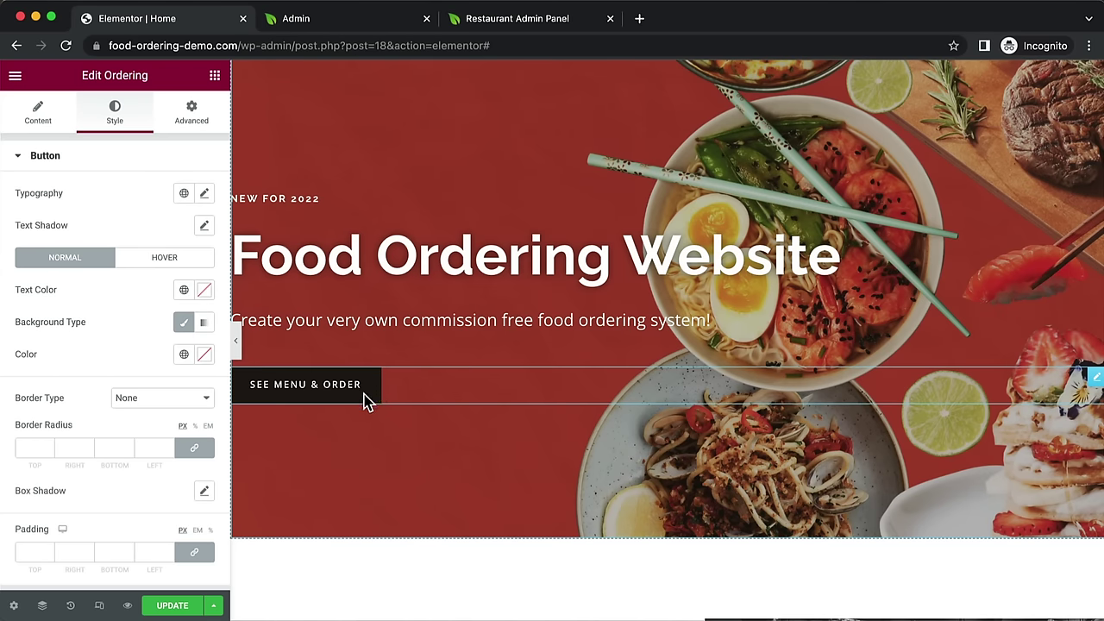
pyautogui.click(206, 293)
pyautogui.write('#FFFFFF')
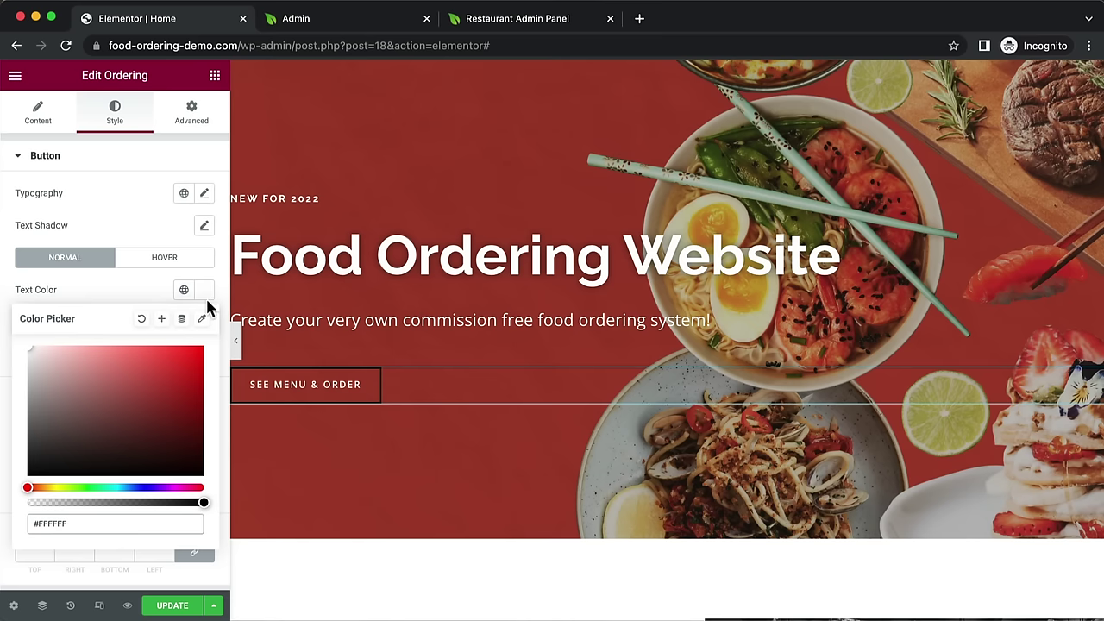
pyautogui.click(114, 289)
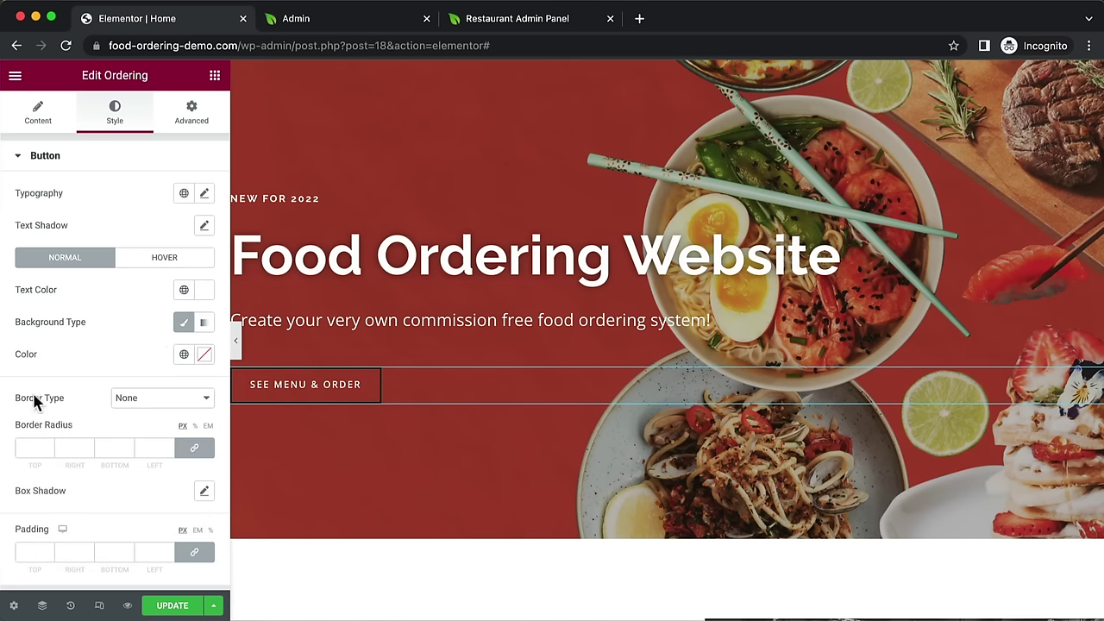
# Give the button a solid white border, width 2
pyautogui.moveTo(65, 398); pyautogui.dragTo(12, 406)
pyautogui.click(173, 402)
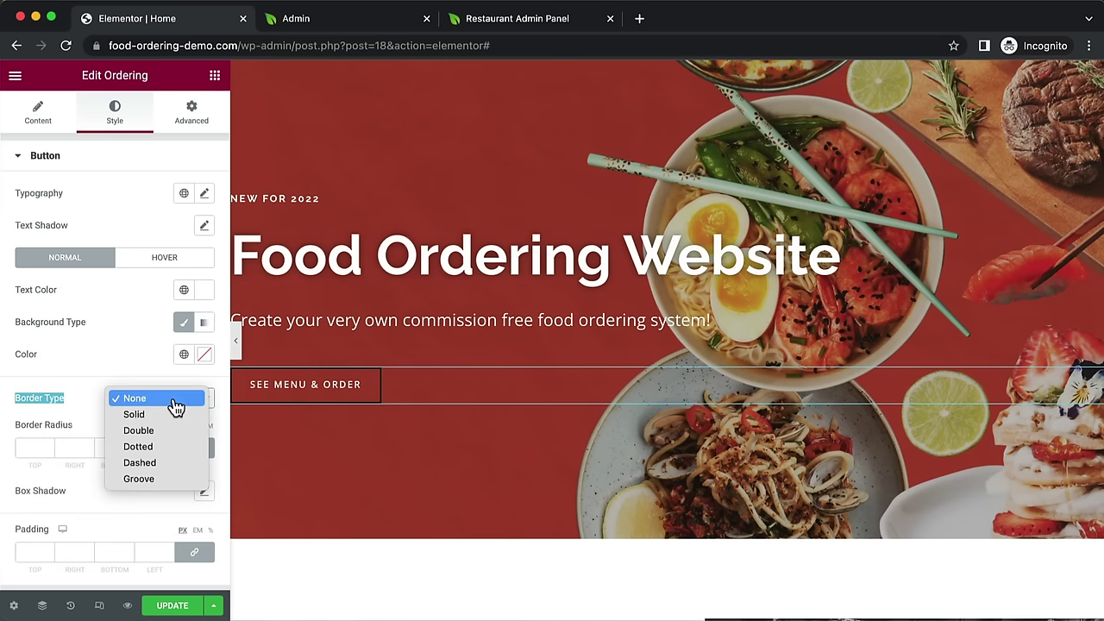
pyautogui.click(167, 413)
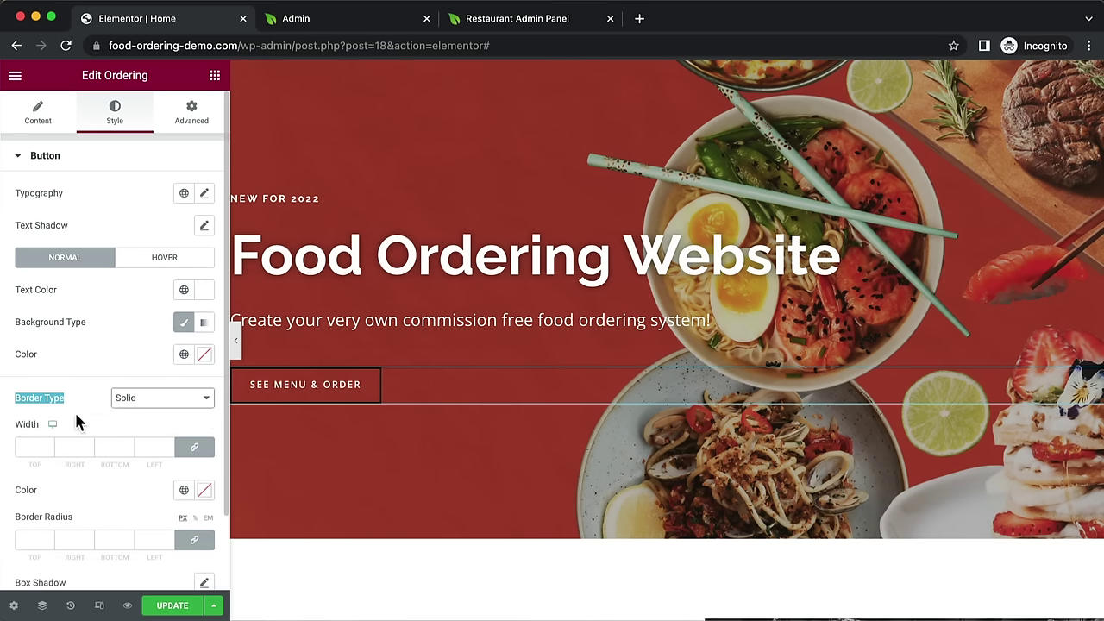
pyautogui.click(106, 397)
pyautogui.scroll(-1, 123, 377)
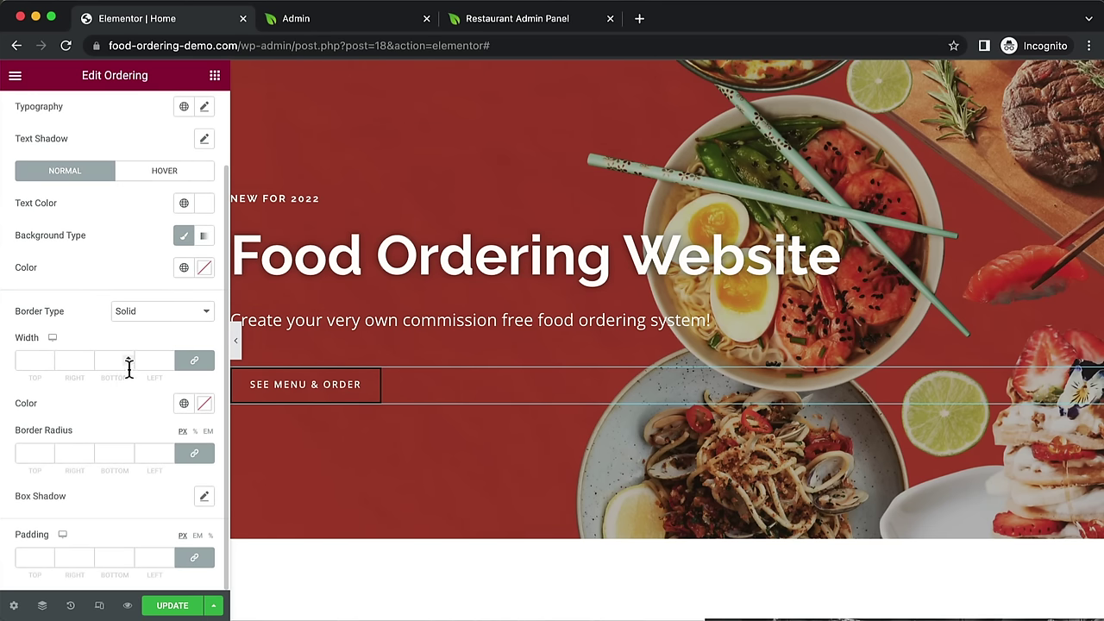
pyautogui.scroll(1, 125, 376)
pyautogui.scroll(-1, 130, 375)
pyautogui.click(204, 404)
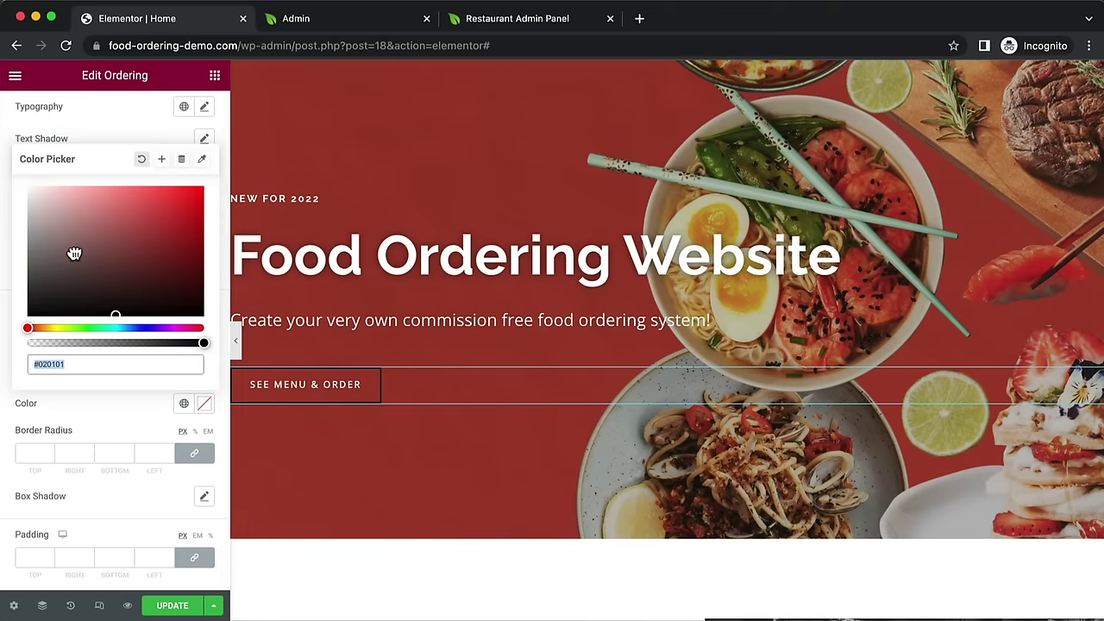
pyautogui.moveTo(74, 257); pyautogui.dragTo(6, 160)
pyautogui.click(28, 247)
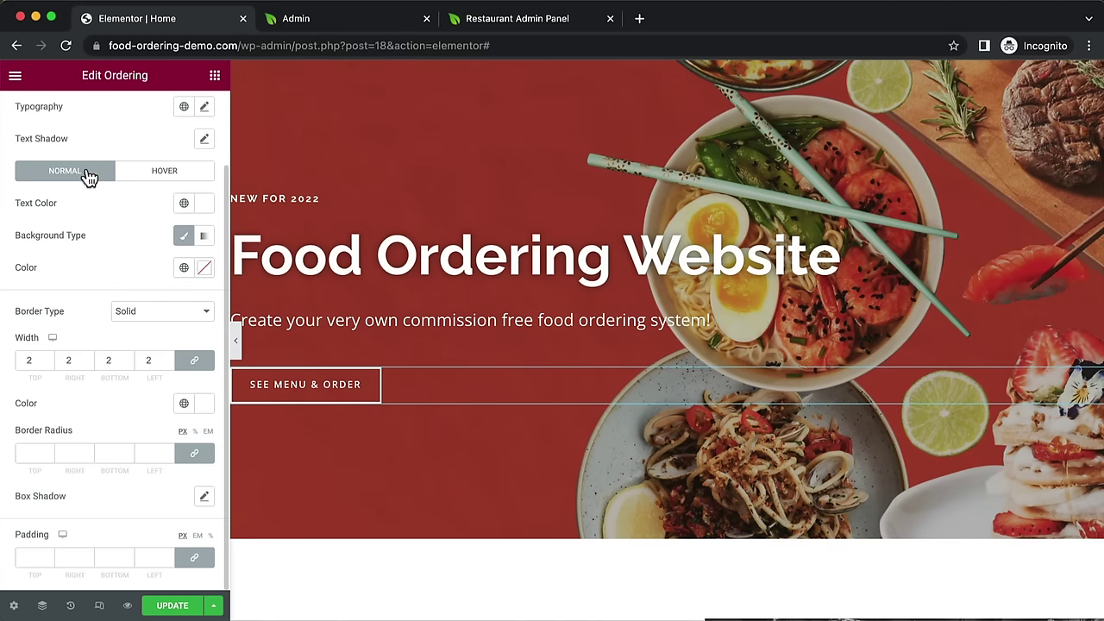
# Set the button's hover text colour to #101010 and hover background to #FFFFFF, then update the page
pyautogui.scroll(2, 86, 171)
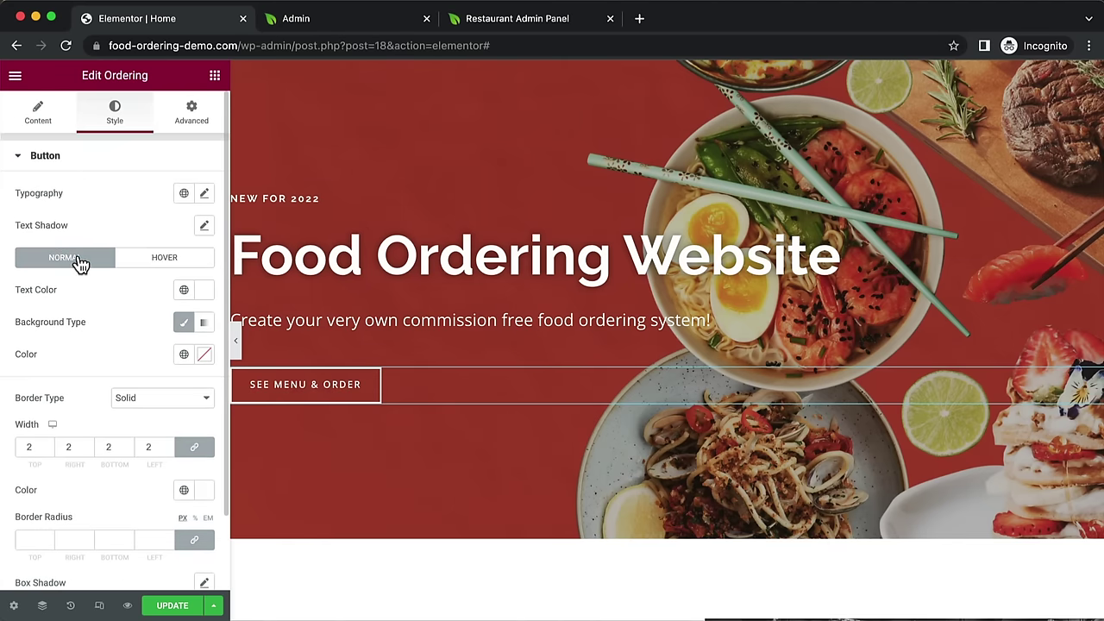
pyautogui.click(166, 265)
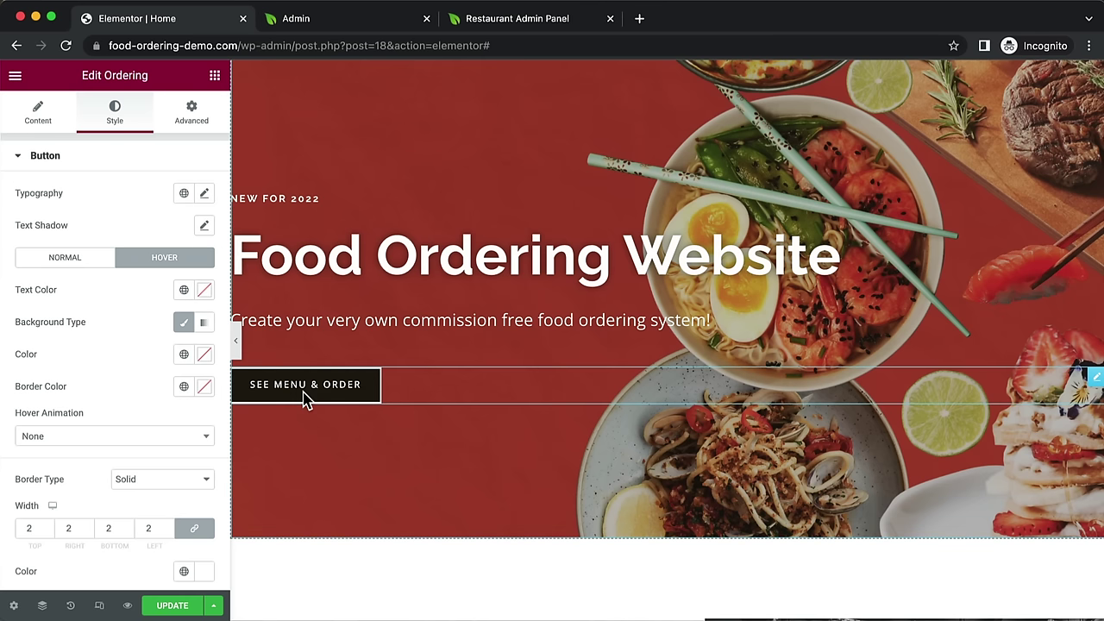
pyautogui.click(203, 289)
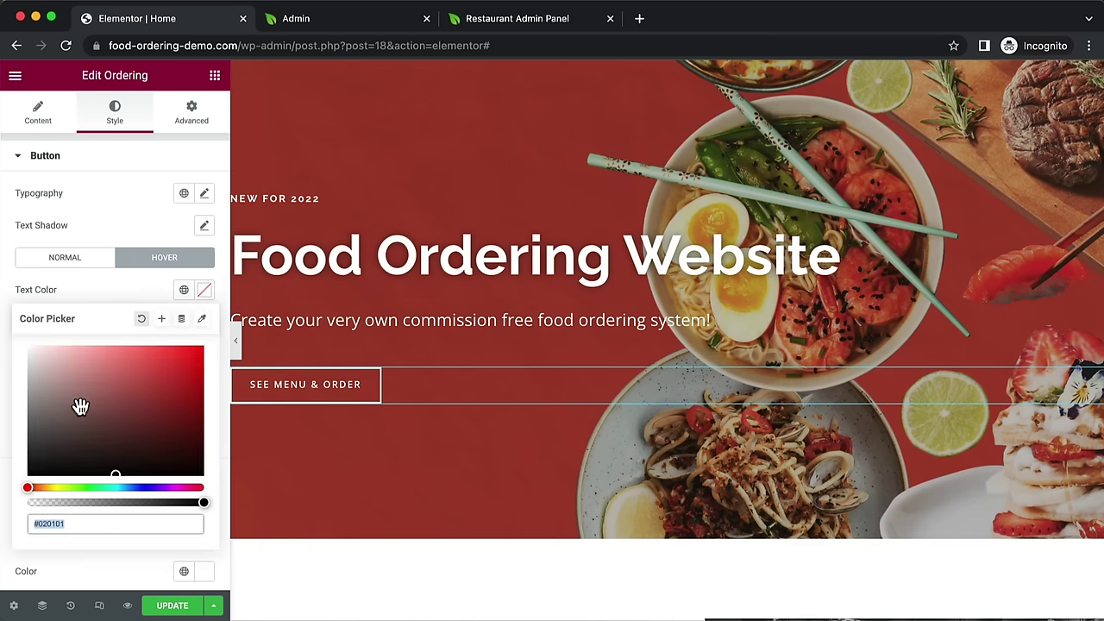
pyautogui.moveTo(93, 434); pyautogui.dragTo(2, 466)
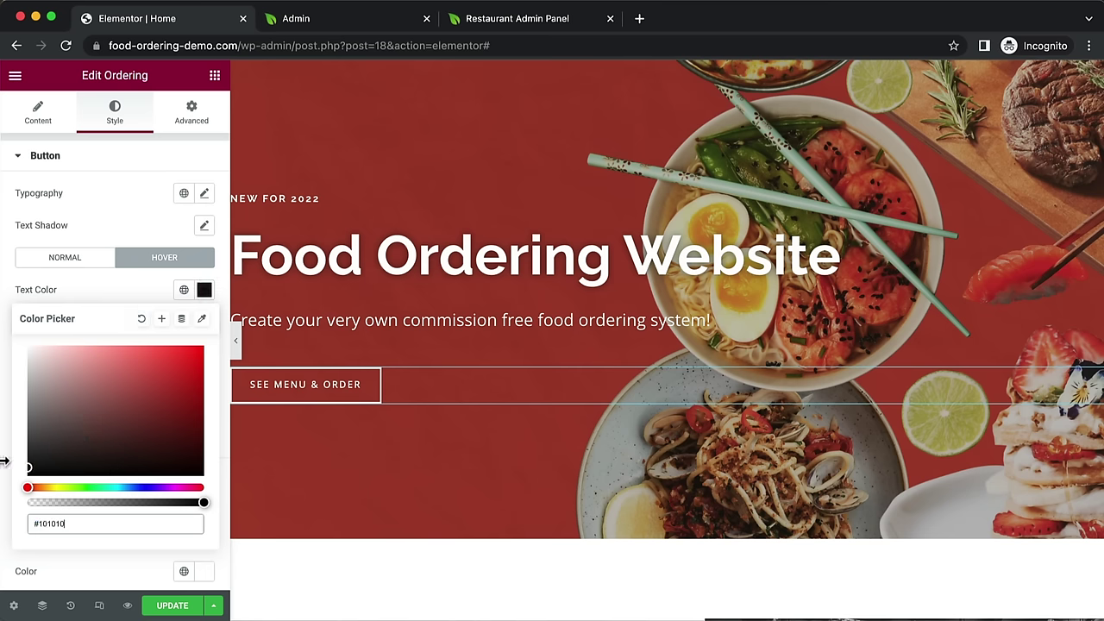
pyautogui.click(125, 288)
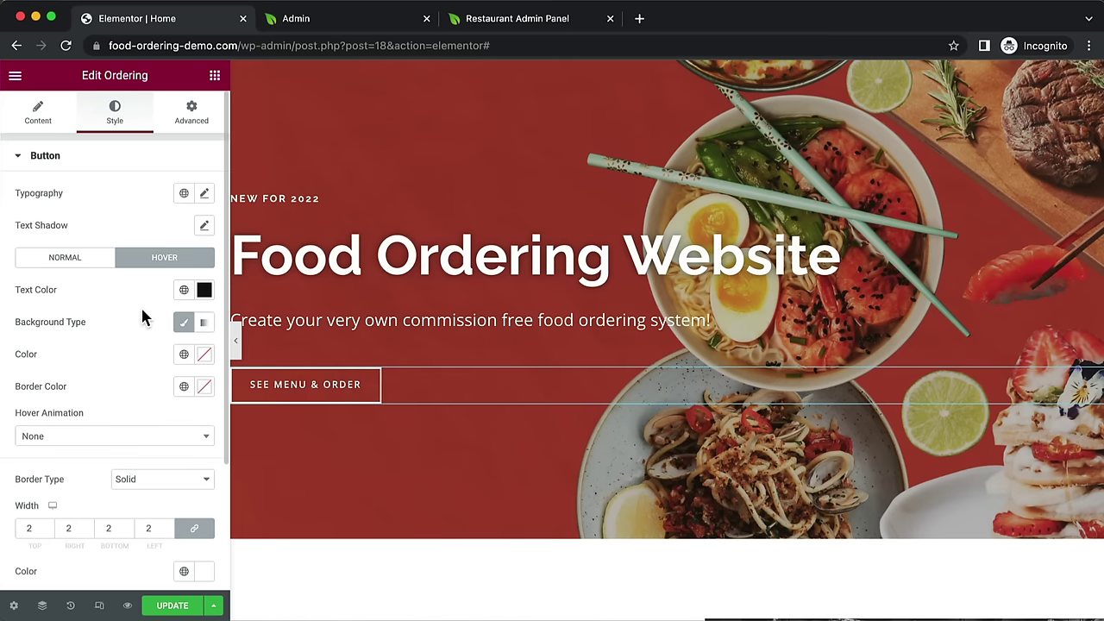
pyautogui.scroll(-2, 142, 318)
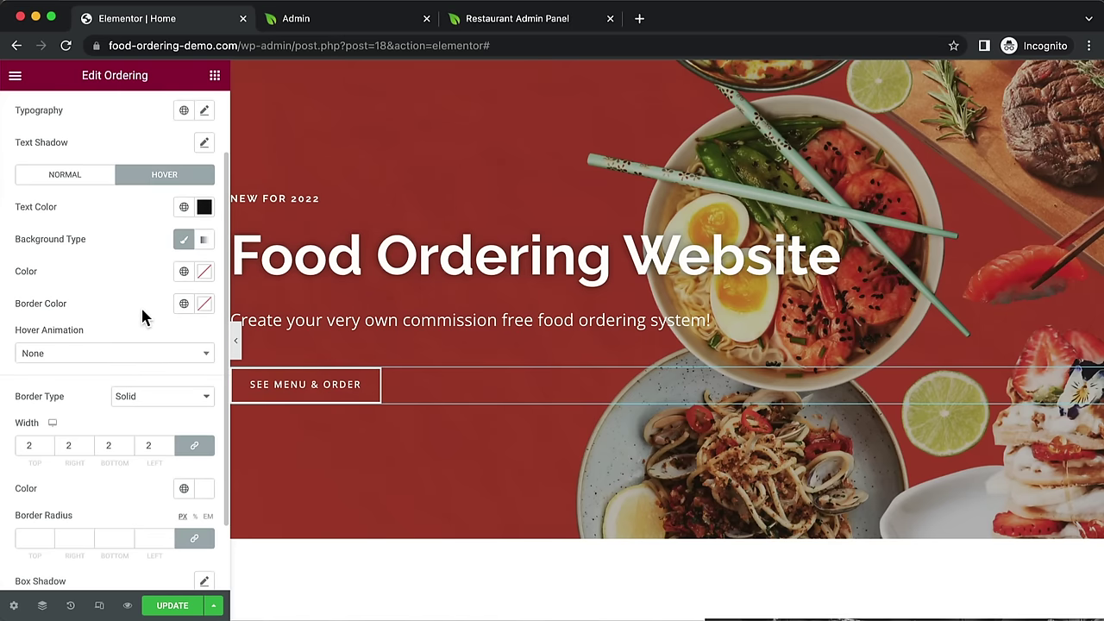
pyautogui.click(204, 271)
pyautogui.moveTo(107, 362); pyautogui.dragTo(11, 321)
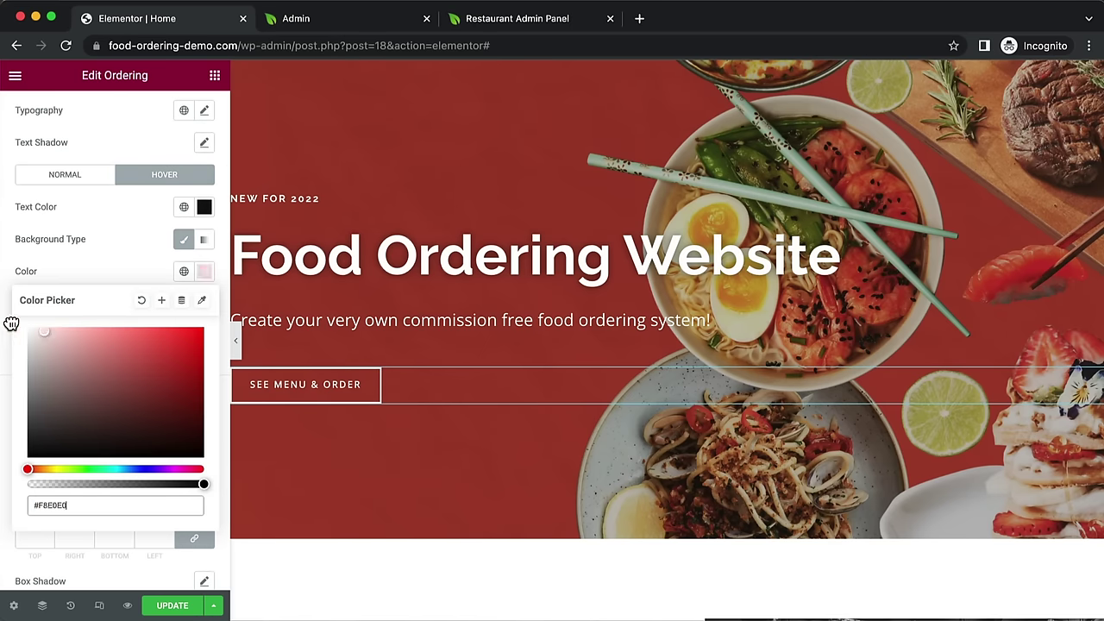
pyautogui.click(75, 297)
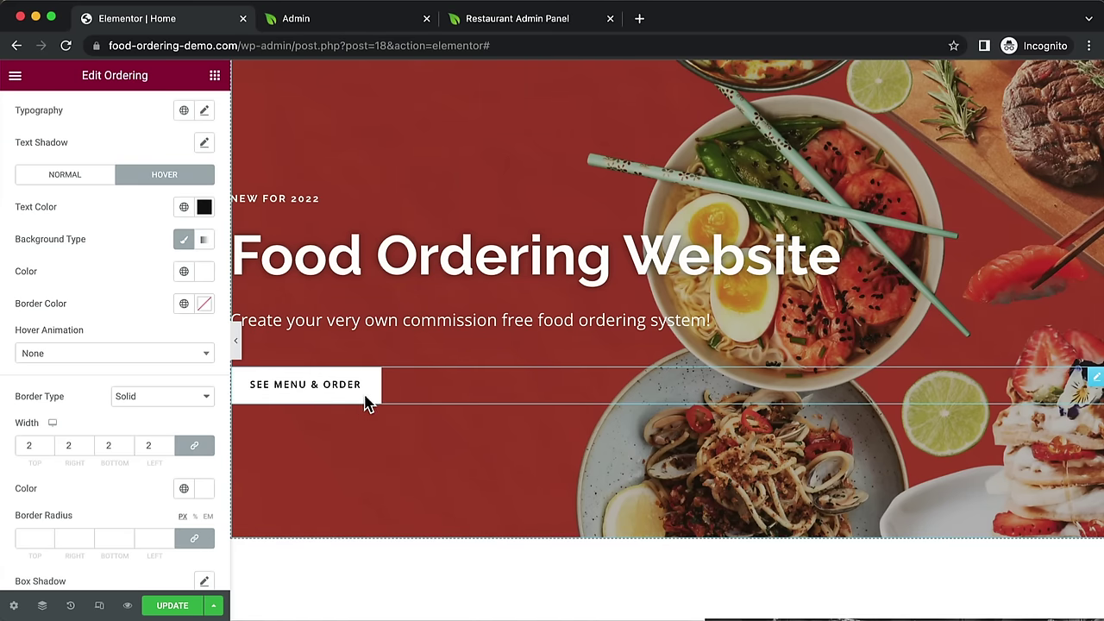
pyautogui.click(176, 608)
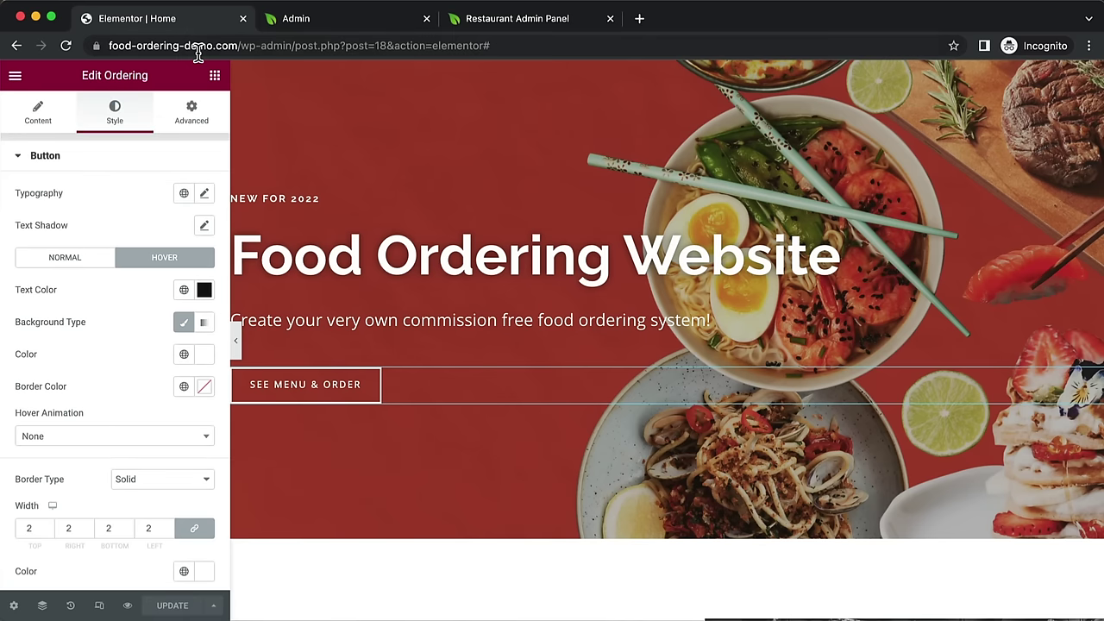
# View the live page and open the SEE MENU & ORDER ordering popup
pyautogui.click(17, 81)
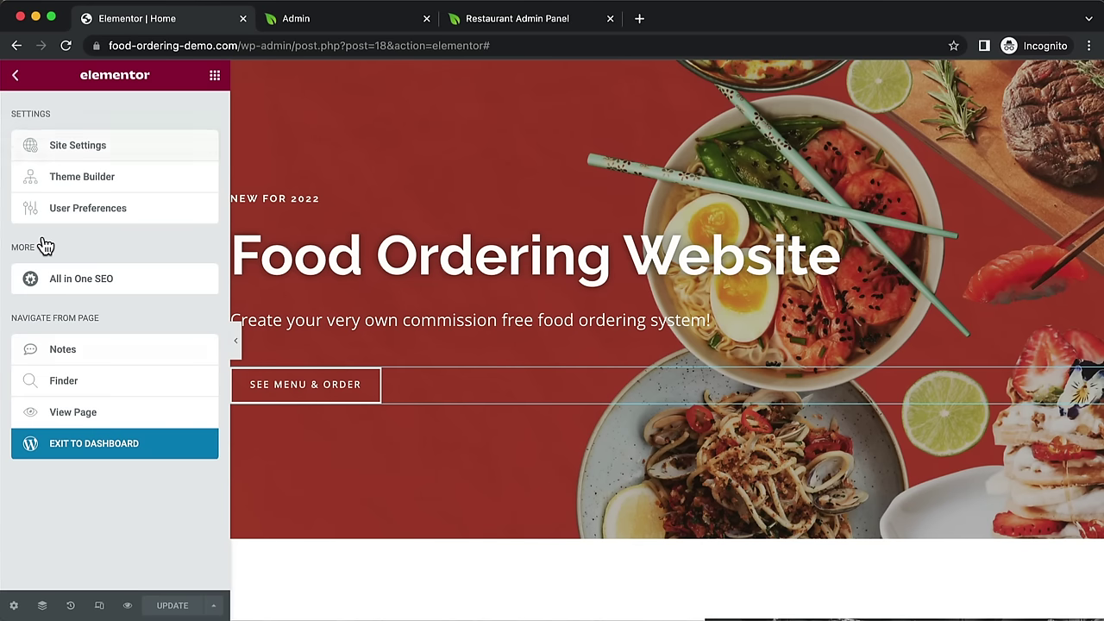
pyautogui.click(82, 415)
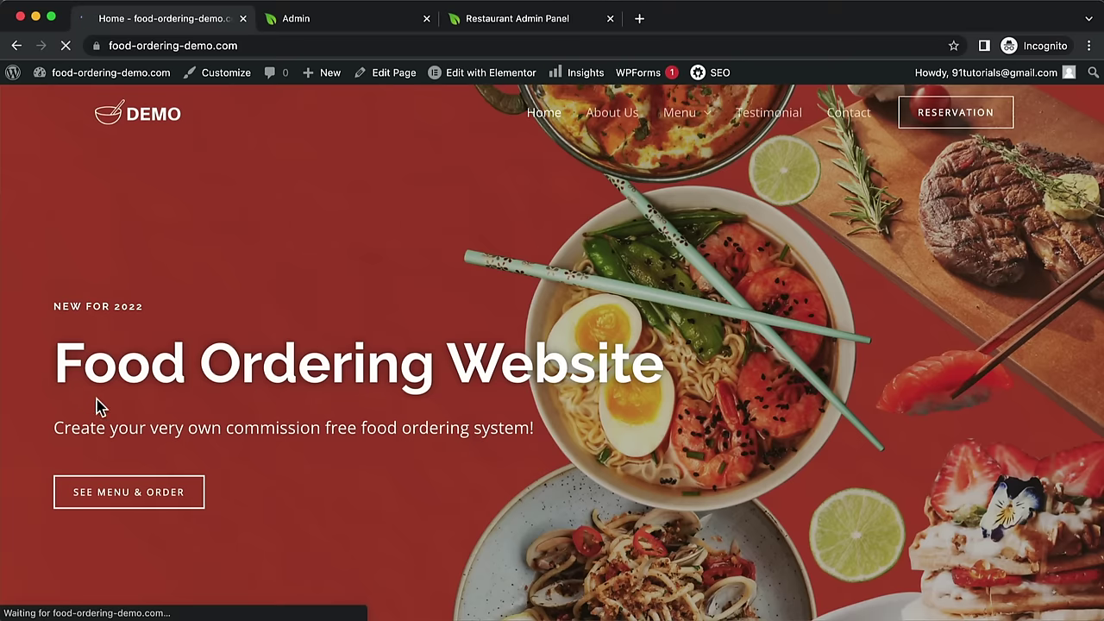
pyautogui.scroll(-2, 239, 327)
pyautogui.click(164, 415)
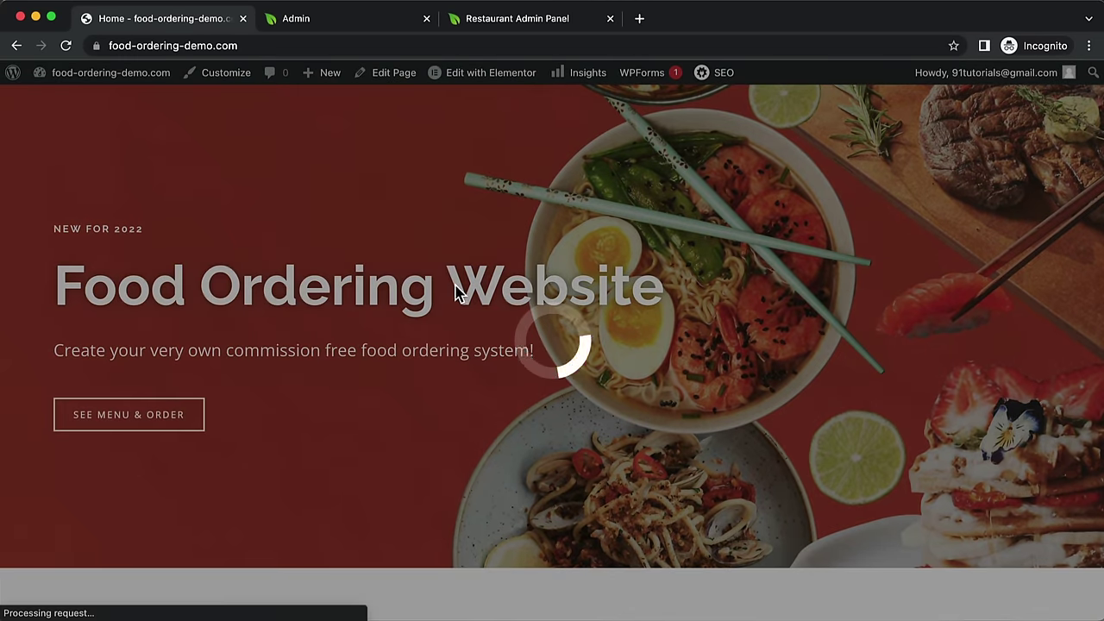
pyautogui.scroll(-4, 606, 342)
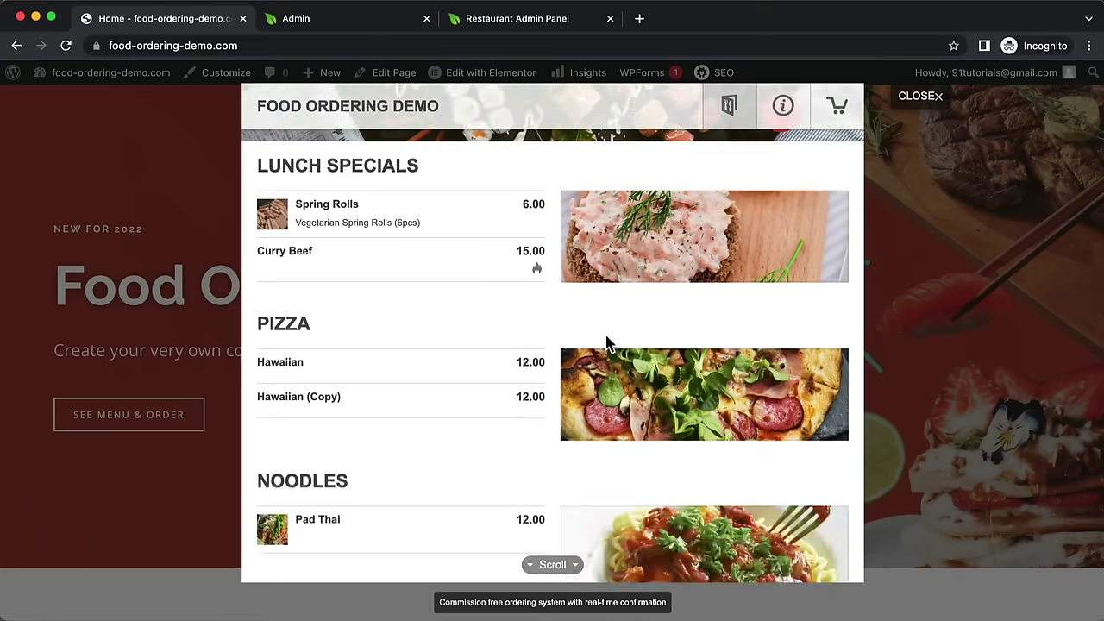
pyautogui.scroll(4, 606, 342)
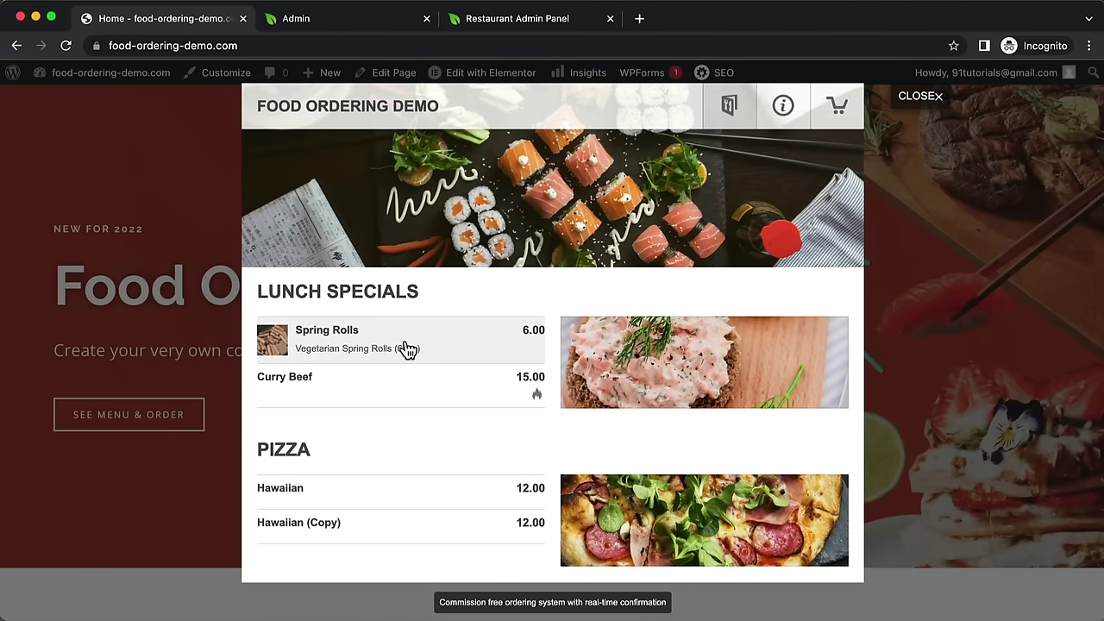
pyautogui.scroll(-2, 406, 350)
# Inspect the Spring Rolls item, close the popup, and reopen the home page in Elementor
pyautogui.click(396, 246)
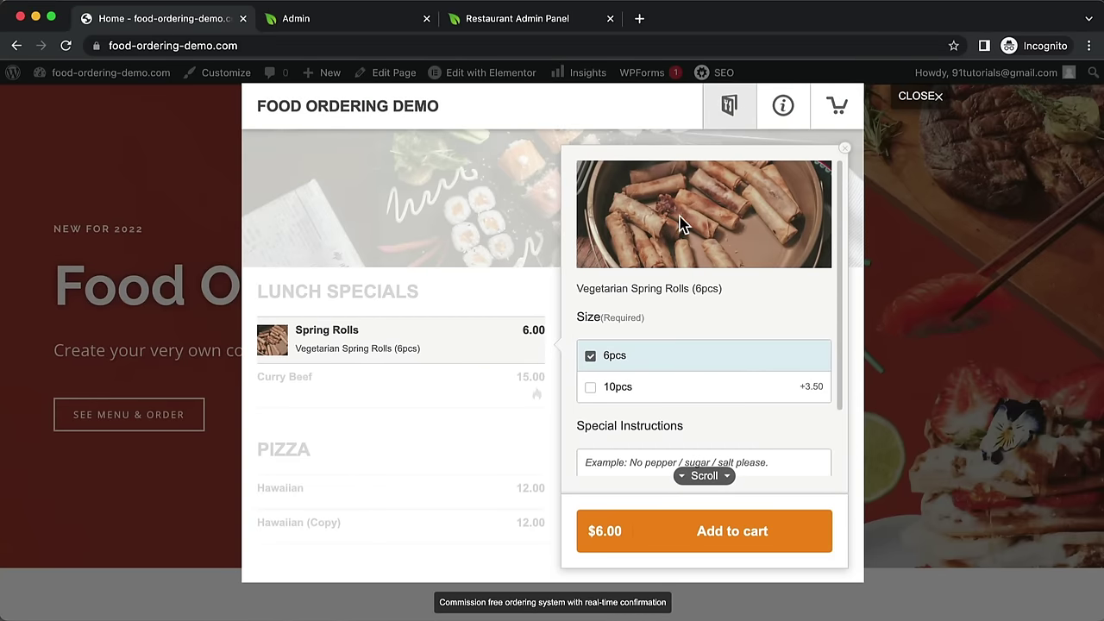
pyautogui.click(938, 104)
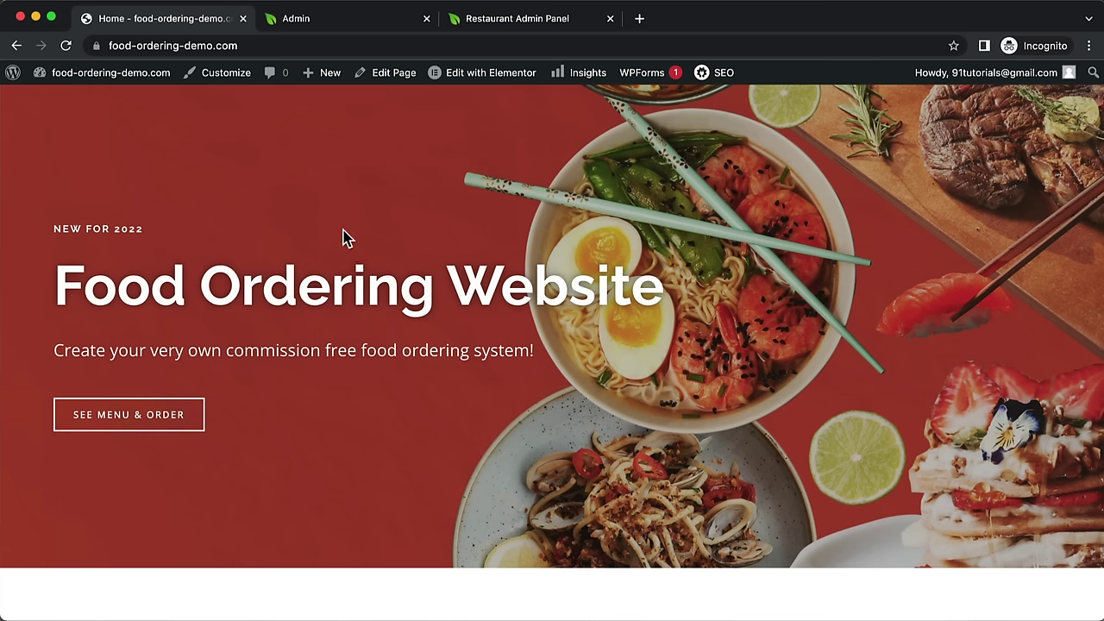
pyautogui.click(476, 80)
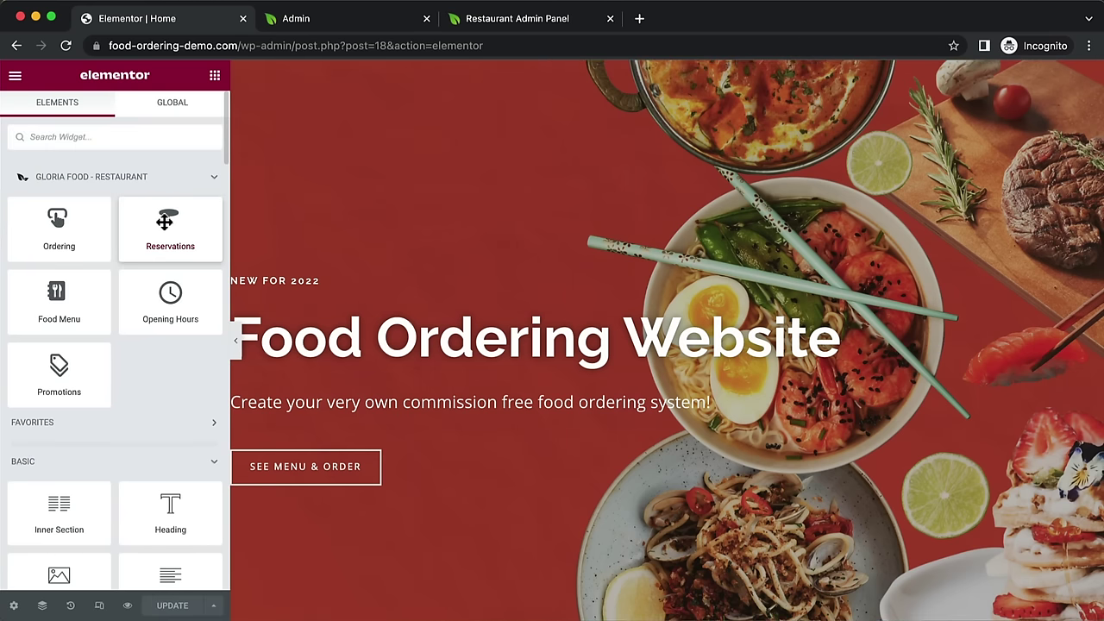
# Place the Reservations widget under SEE MENU & ORDER and paste that button's style onto Table Reservations
pyautogui.moveTo(164, 221); pyautogui.dragTo(461, 502)
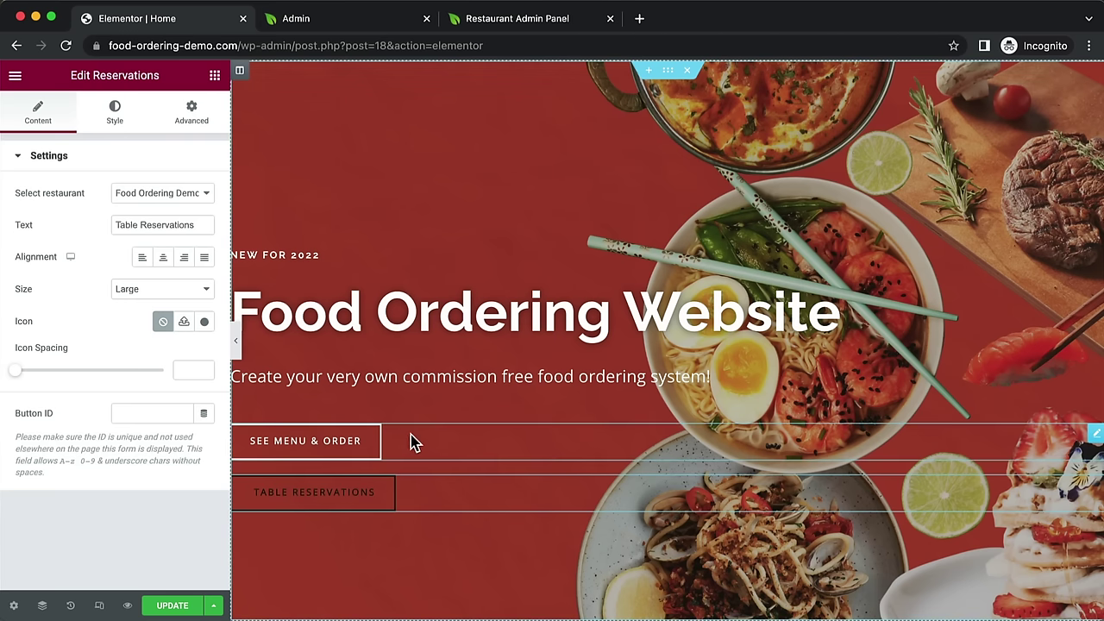
pyautogui.rightClick(410, 441)
pyautogui.click(431, 453)
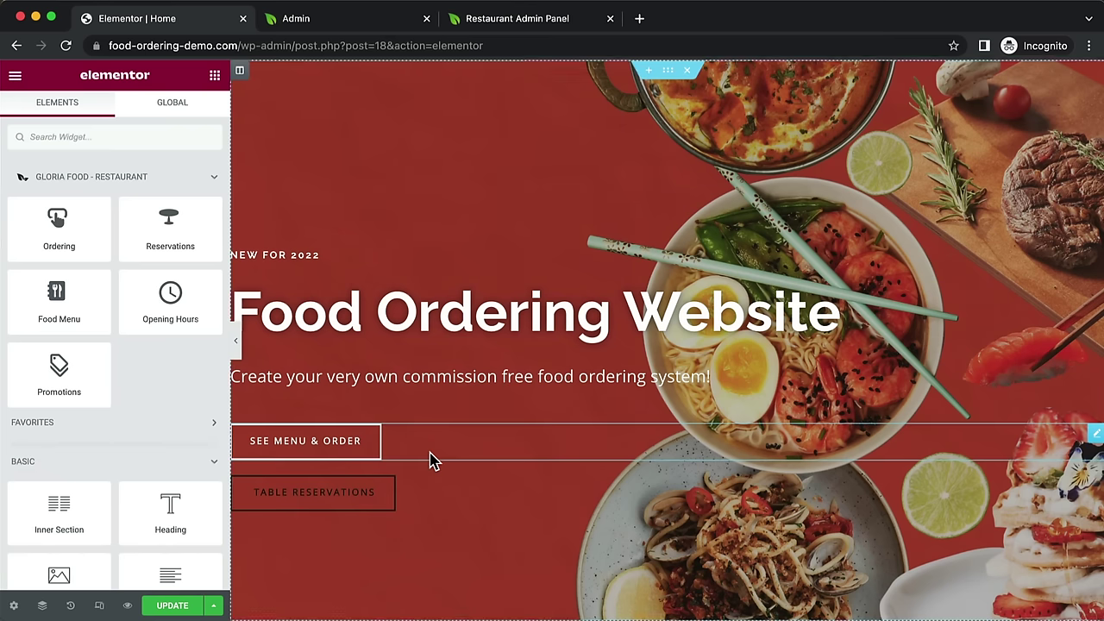
pyautogui.scroll(-2, 422, 431)
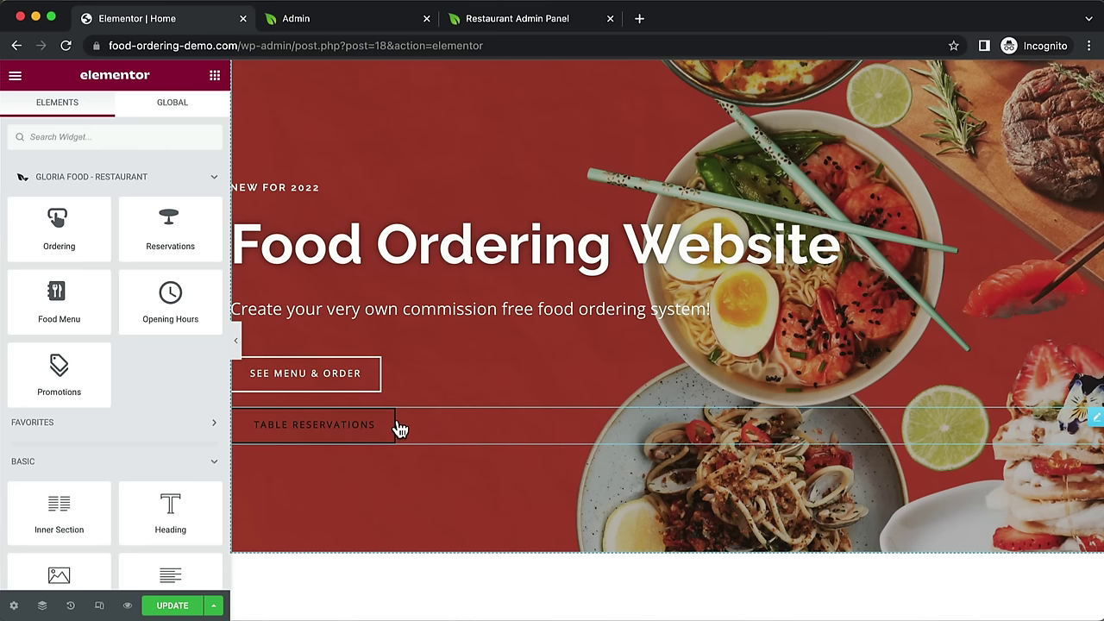
pyautogui.rightClick(435, 435)
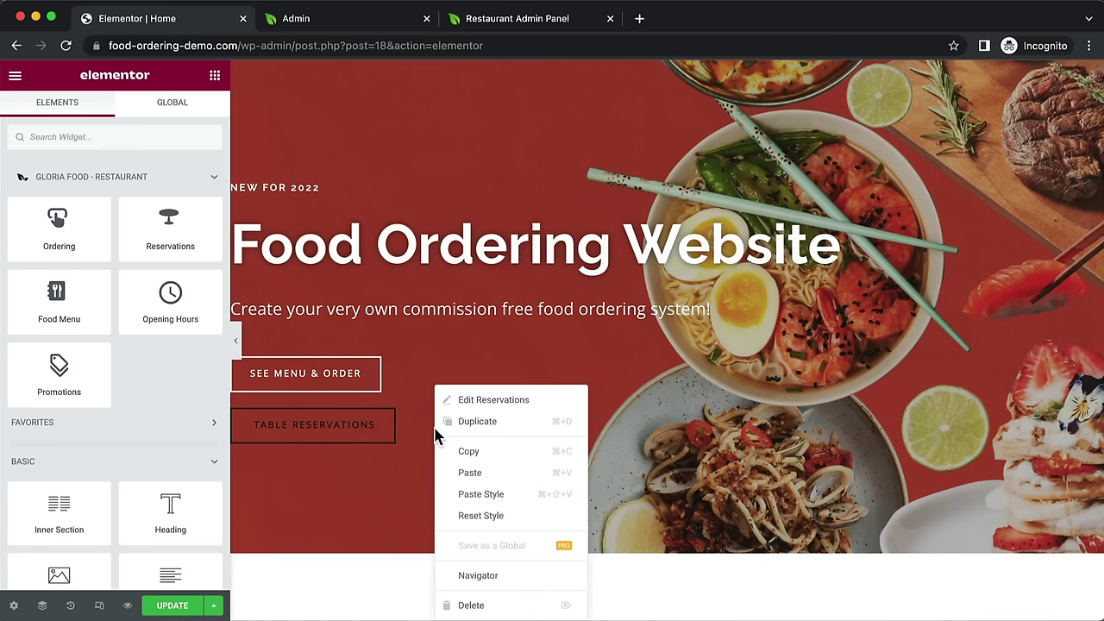
pyautogui.click(504, 495)
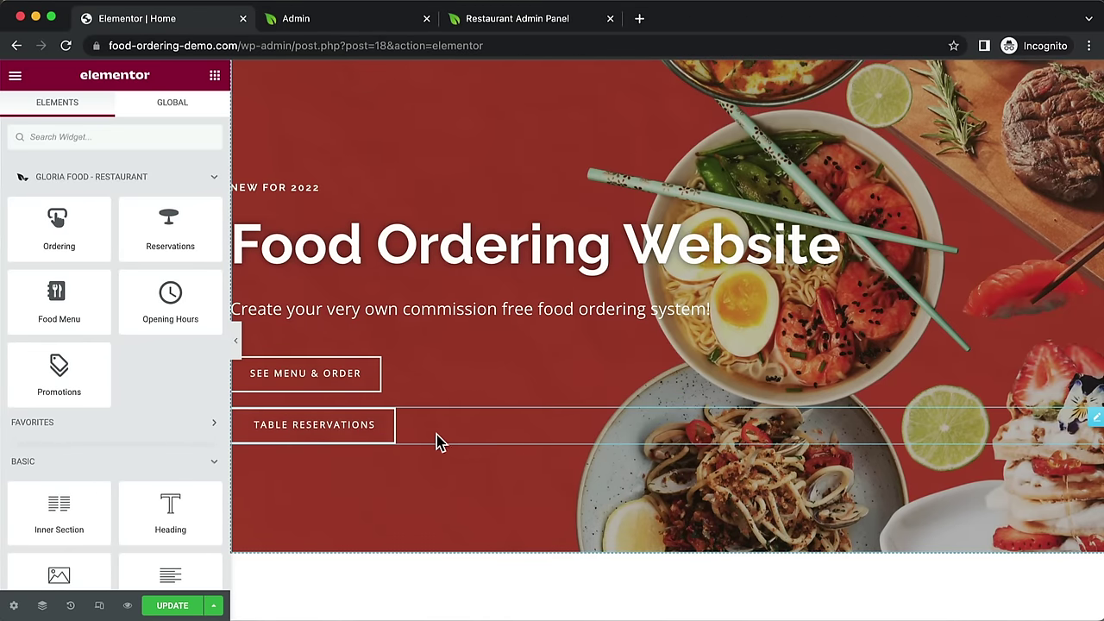
pyautogui.scroll(1, 414, 400)
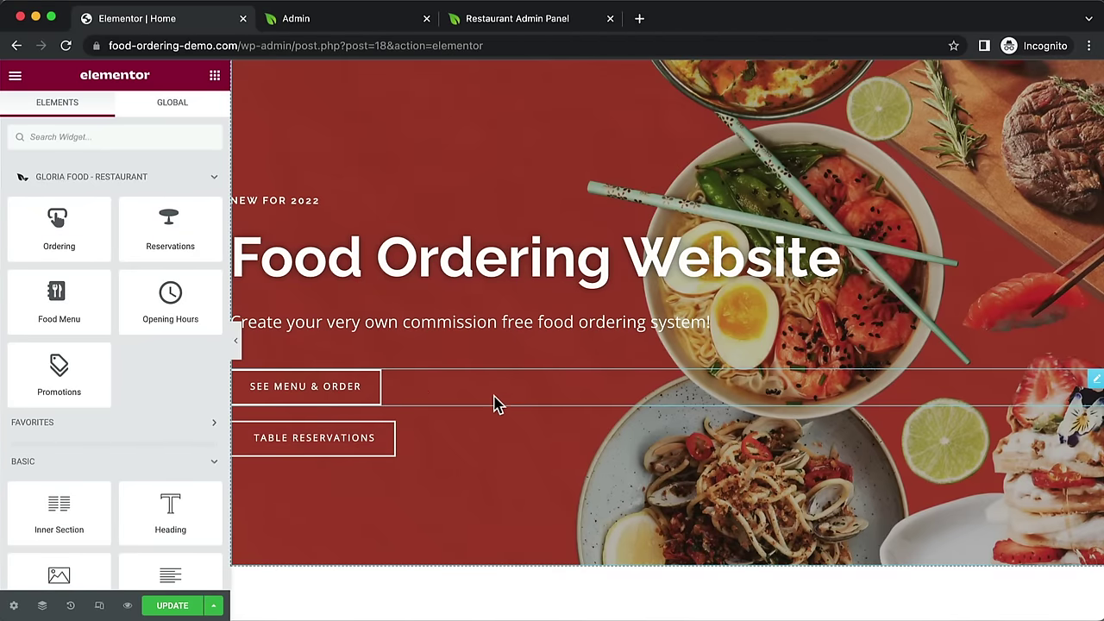
# Set both SEE MENU & ORDER and Table Reservations widths to Inline (auto) so they sit side by side
pyautogui.click(419, 394)
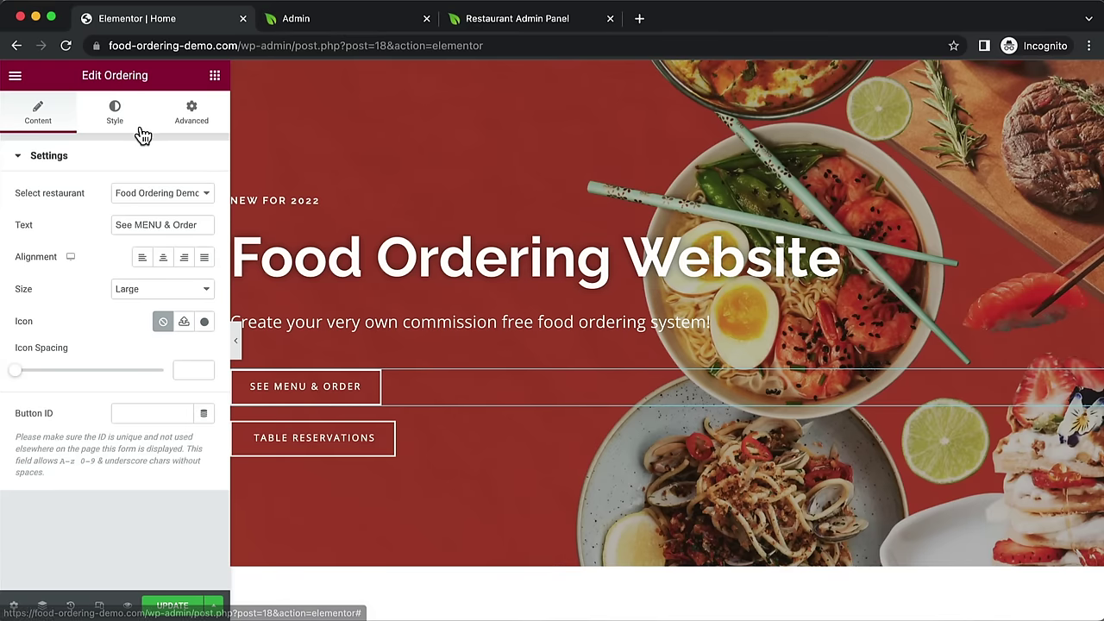
pyautogui.click(186, 119)
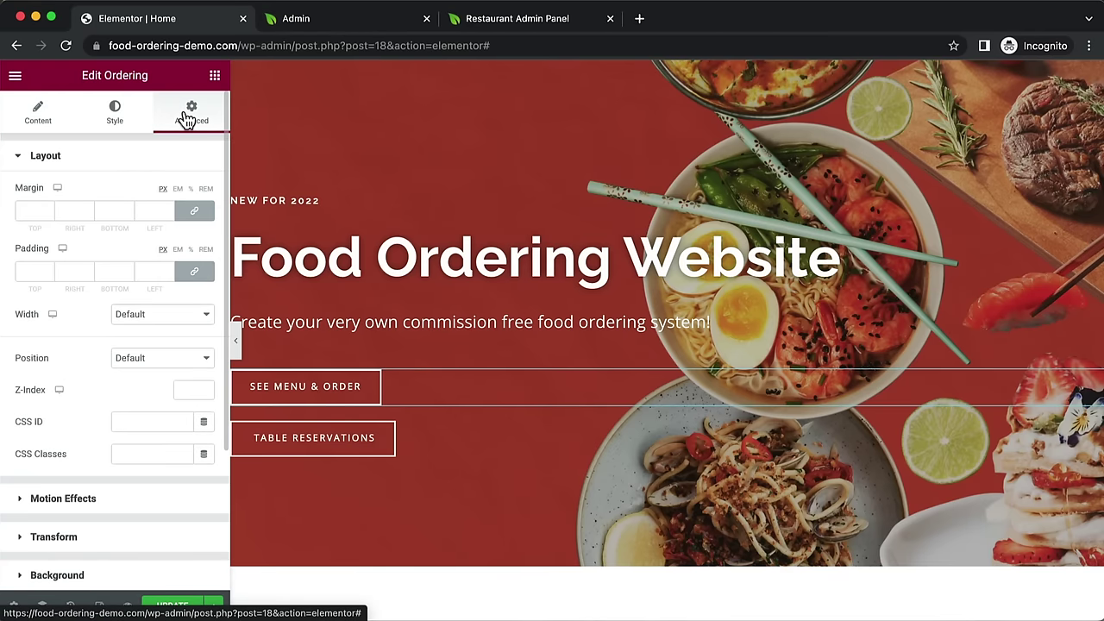
pyautogui.click(132, 319)
pyautogui.click(146, 351)
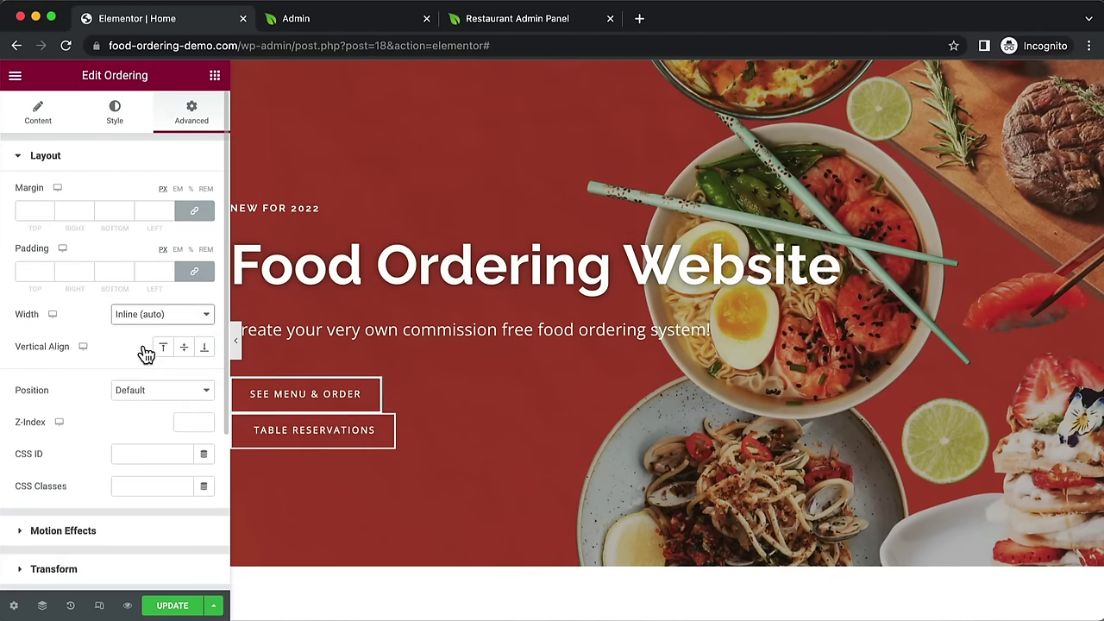
pyautogui.click(411, 435)
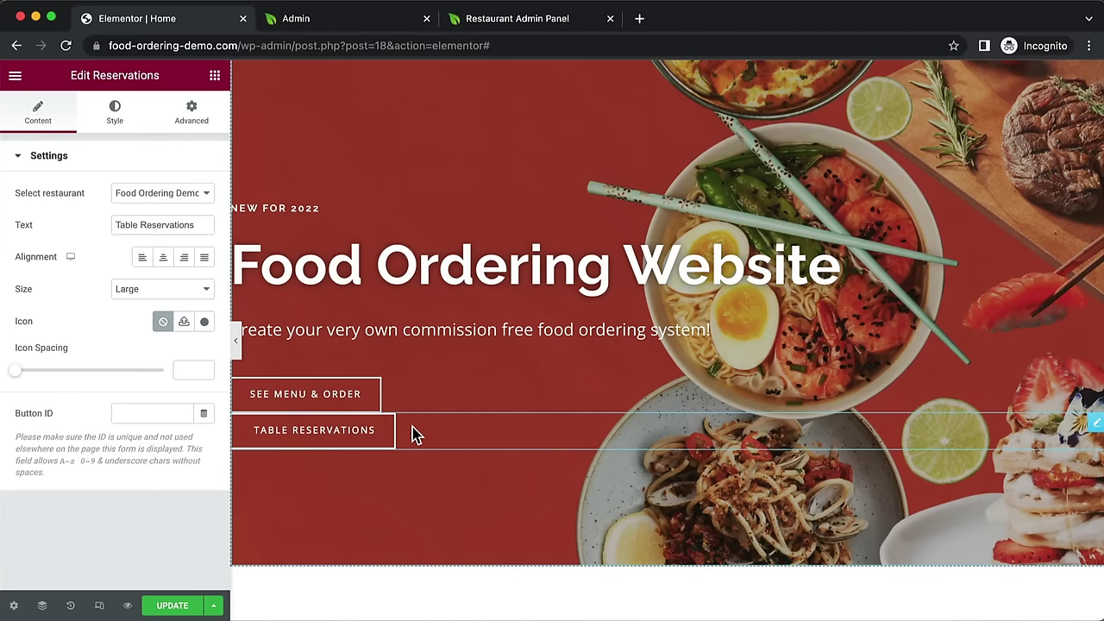
pyautogui.click(193, 120)
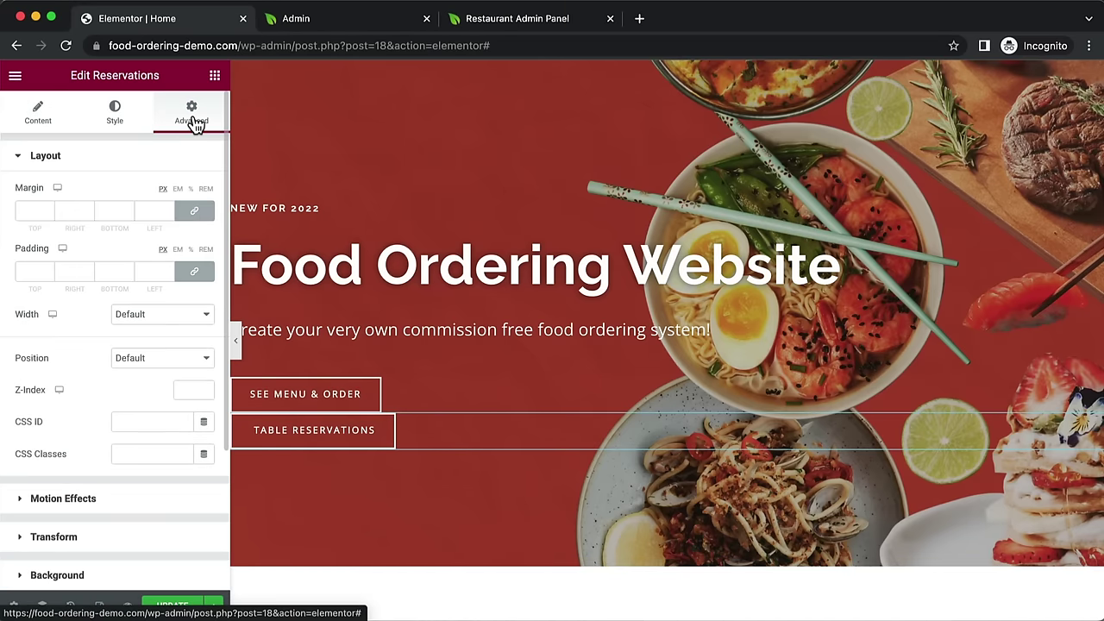
pyautogui.click(184, 321)
pyautogui.click(164, 347)
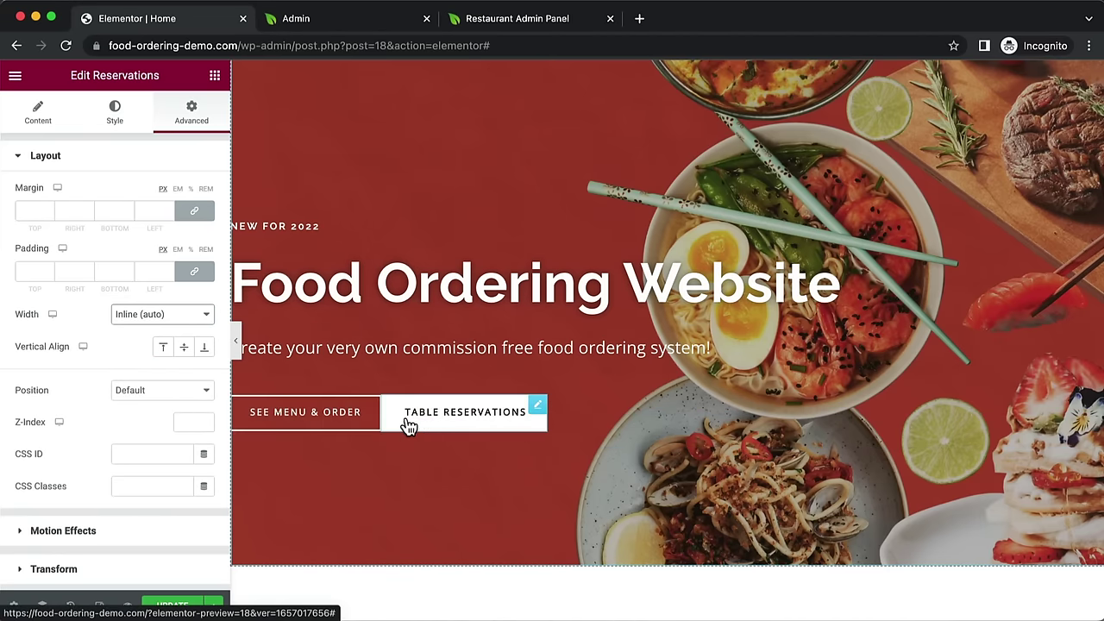
# Unlink SEE MENU & ORDER's padding and set its right padding to 25 px
pyautogui.click(308, 411)
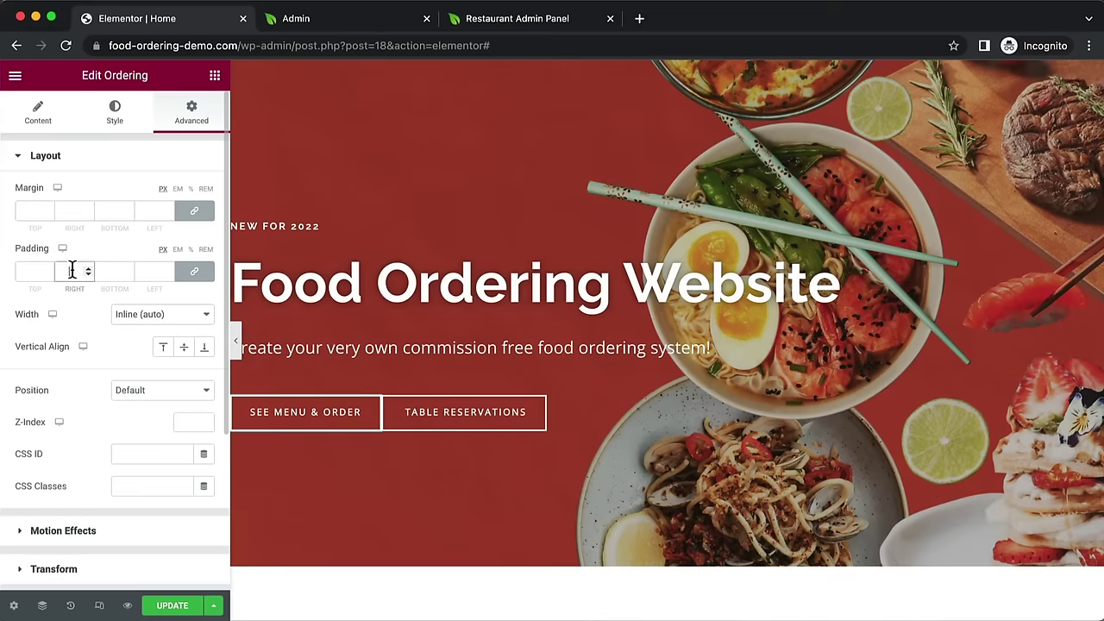
pyautogui.click(197, 275)
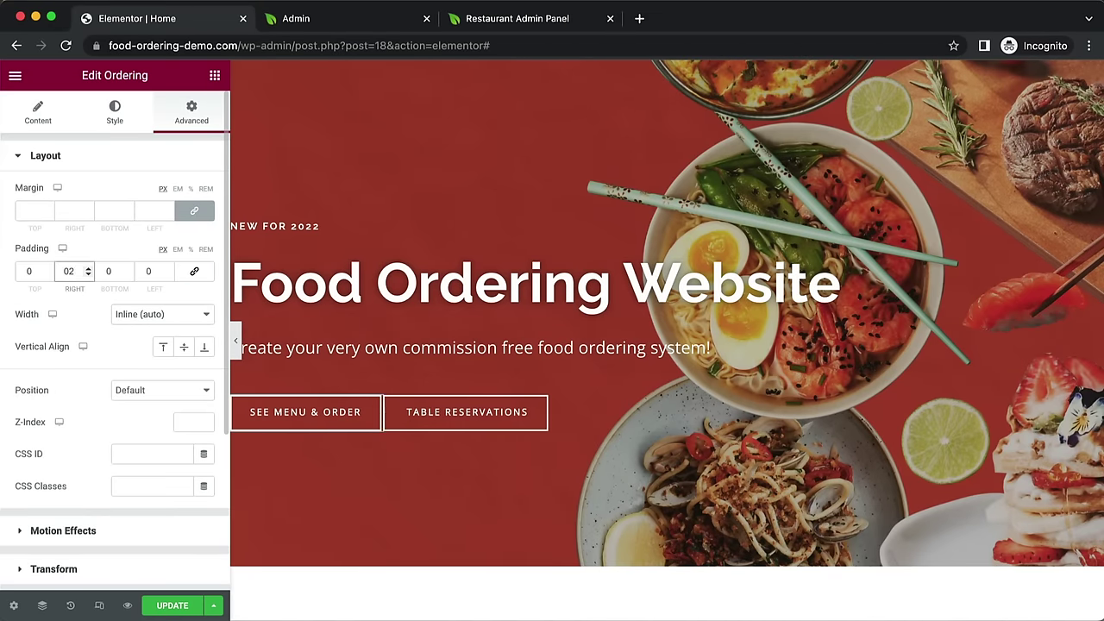
pyautogui.doubleClick(68, 271)
pyautogui.write('20')
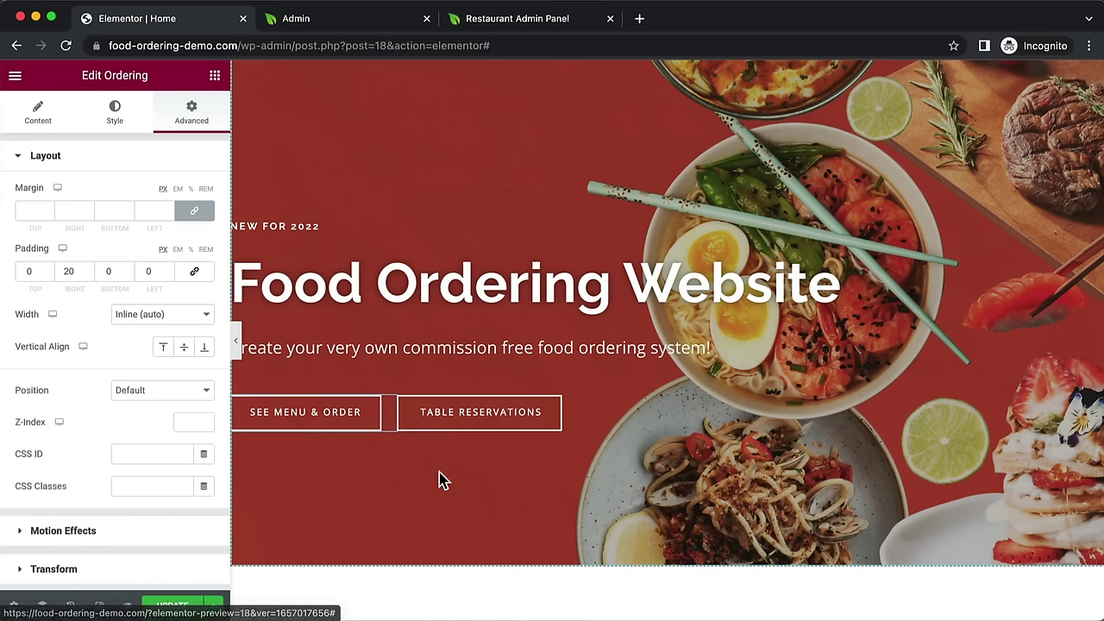
pyautogui.click(88, 268)
pyautogui.click(88, 269)
pyautogui.click(88, 268)
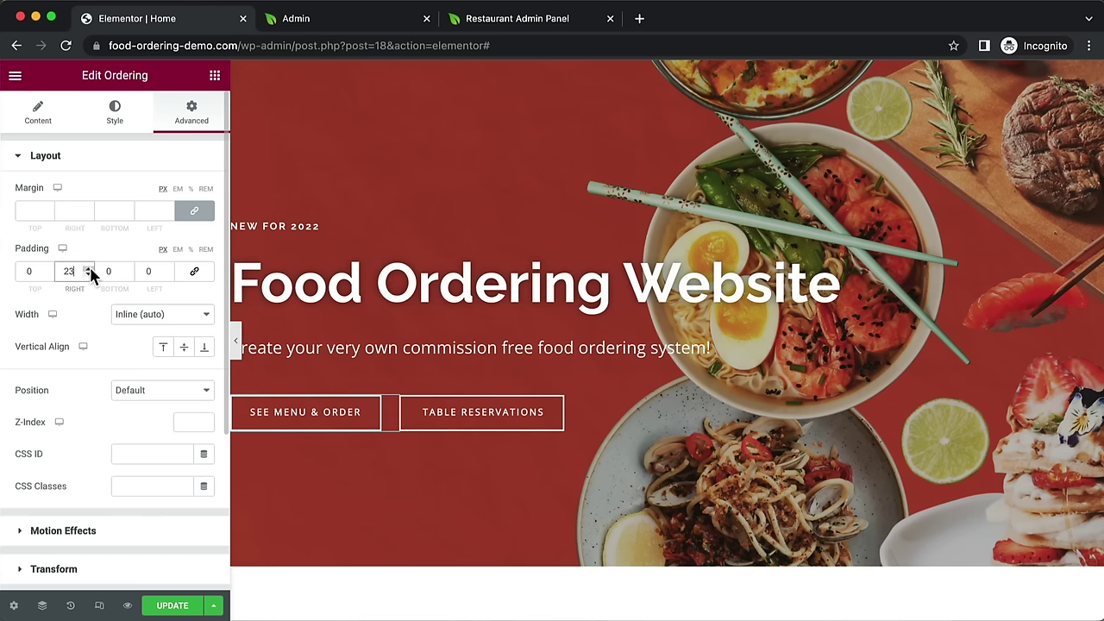
pyautogui.click(88, 268)
pyautogui.click(88, 268)
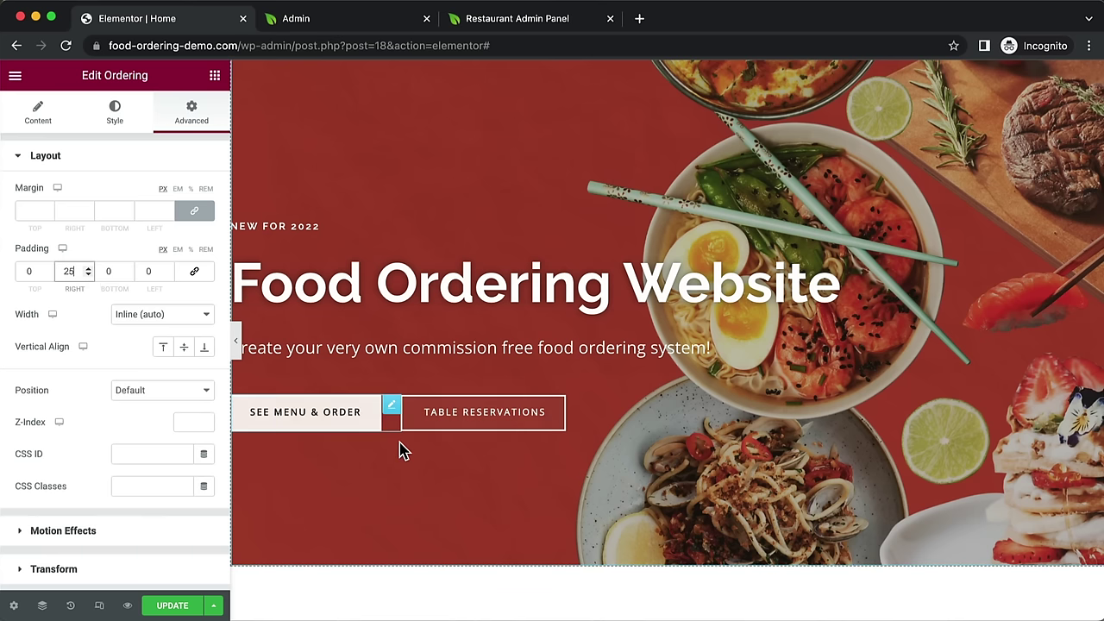
pyautogui.scroll(1, 414, 473)
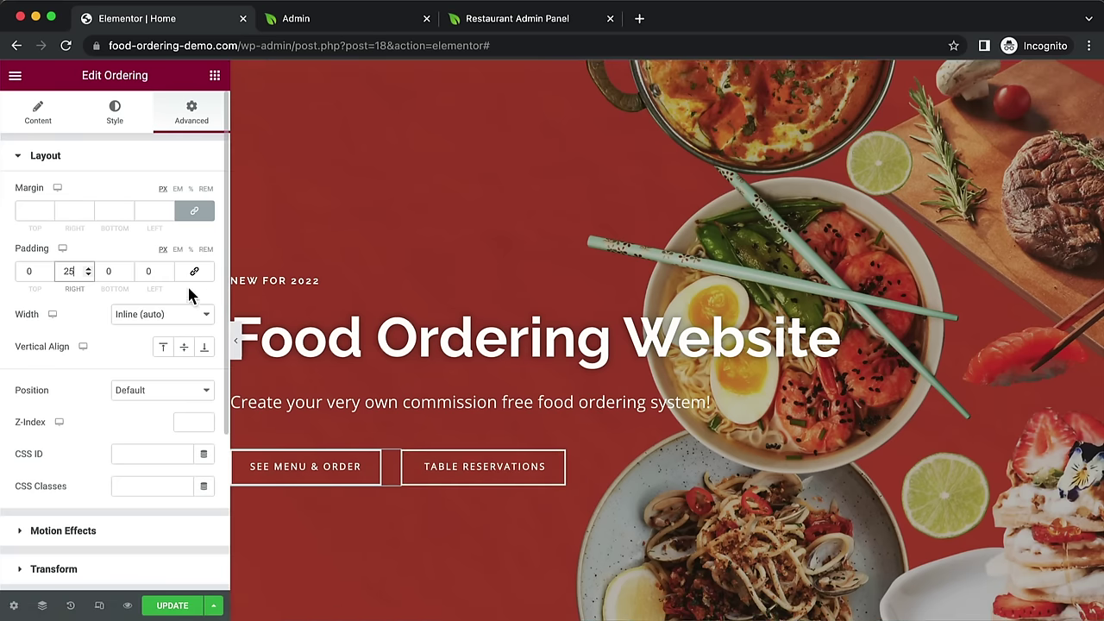
# Select Table Reservations, show its Style settings, and update the page
pyautogui.click(472, 466)
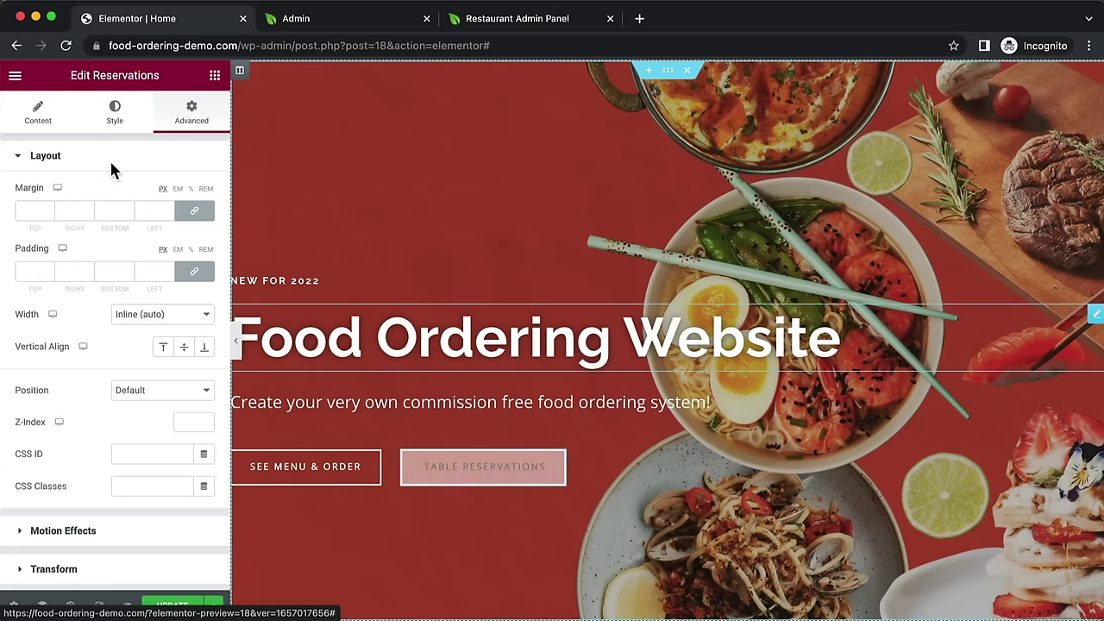
pyautogui.click(121, 124)
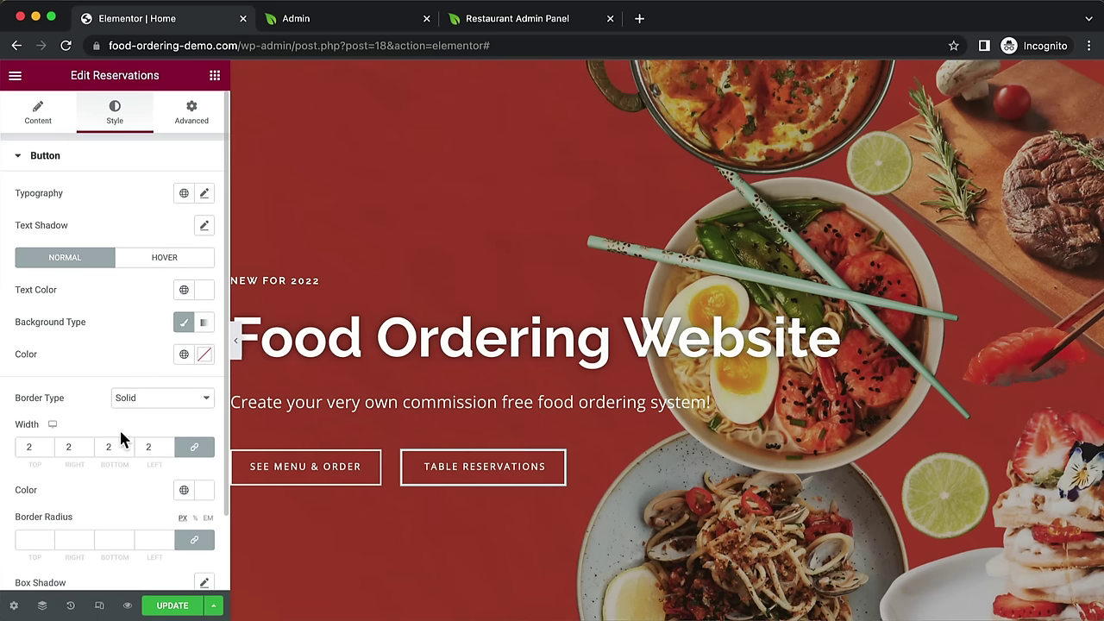
pyautogui.click(170, 607)
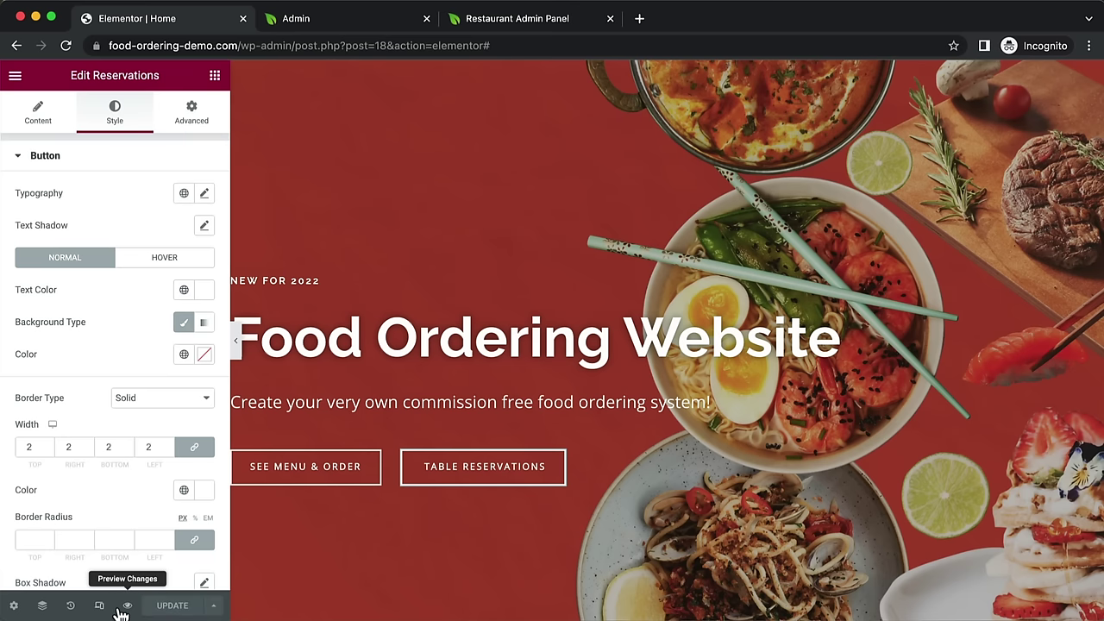
# Leave the editor to view the saved homepage on the live site
pyautogui.click(12, 80)
pyautogui.click(103, 443)
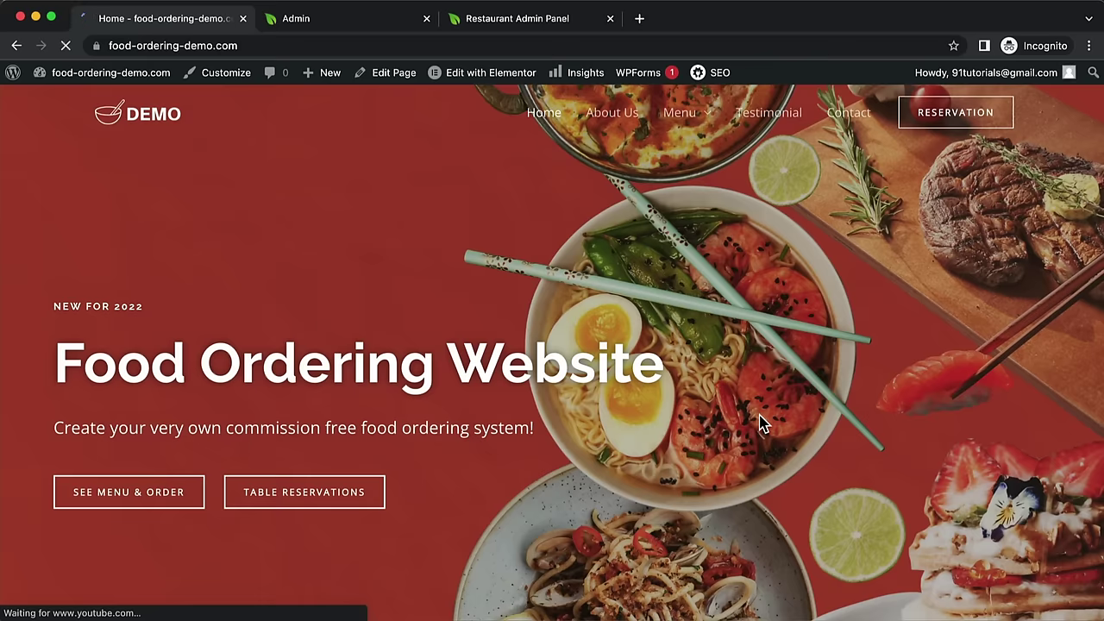
pyautogui.scroll(-5, 759, 423)
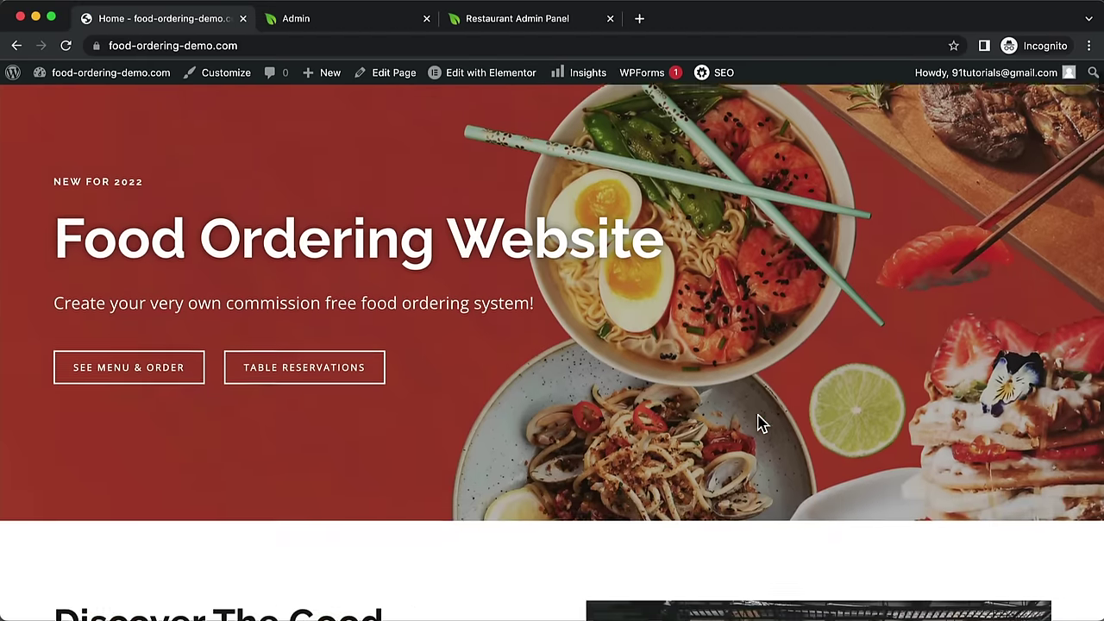
pyautogui.scroll(3, 756, 413)
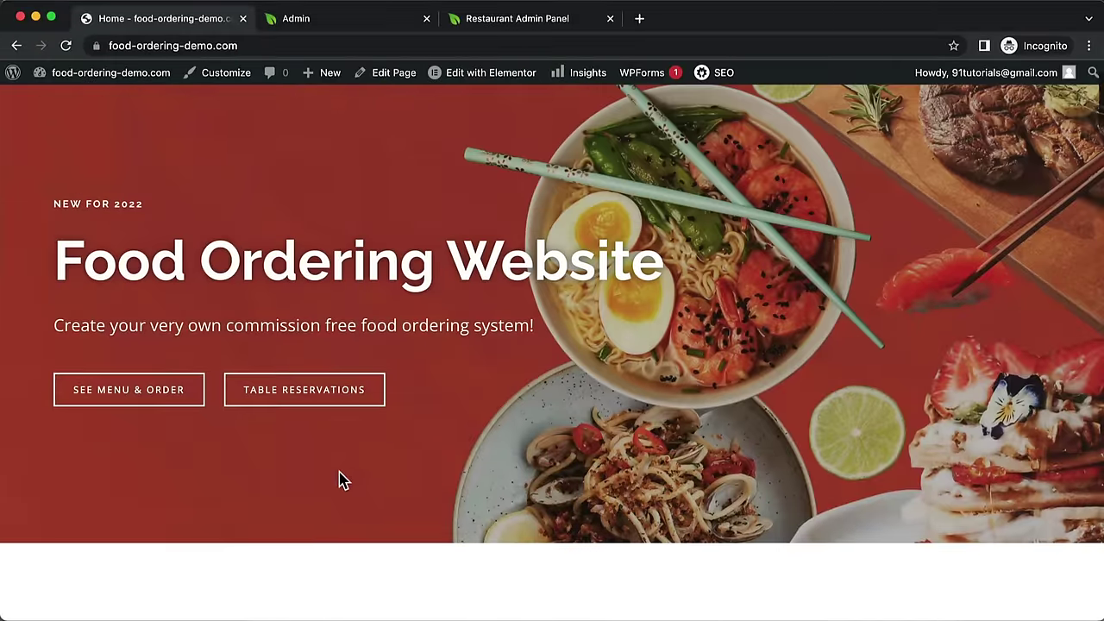
# Open the Table Reservations popup, choose 5 Persons for Number Of People, and close it
pyautogui.click(321, 397)
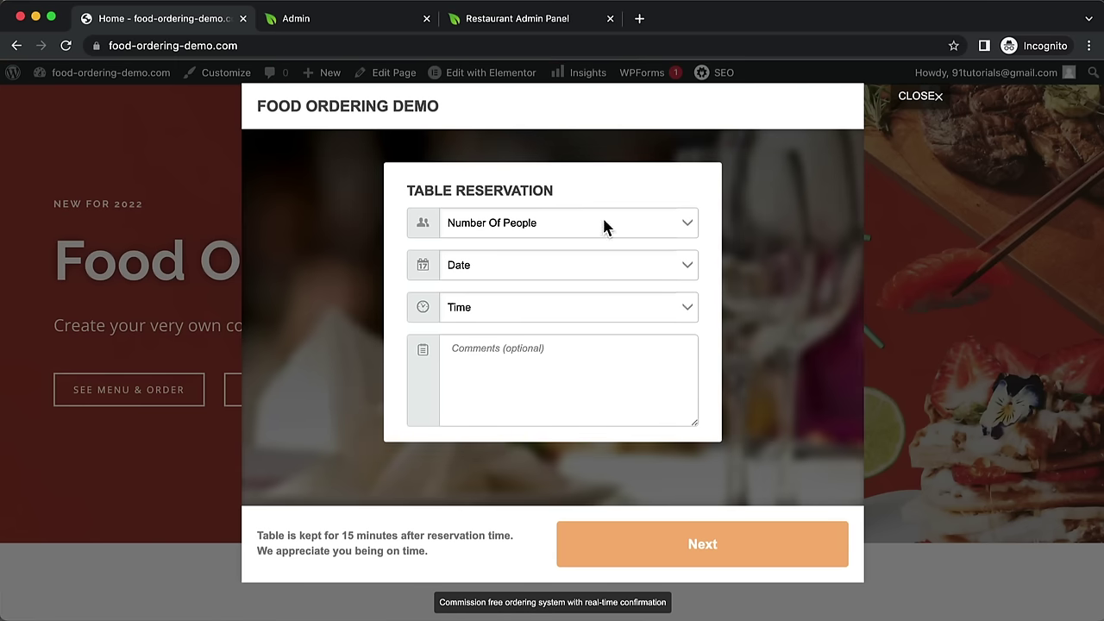
pyautogui.click(597, 222)
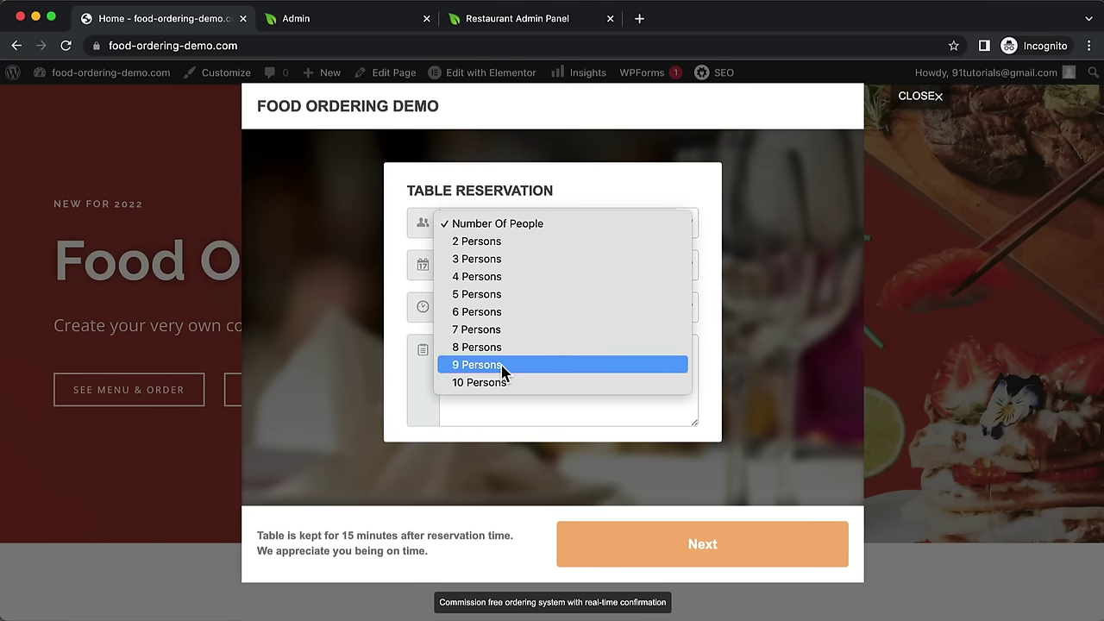
pyautogui.click(522, 295)
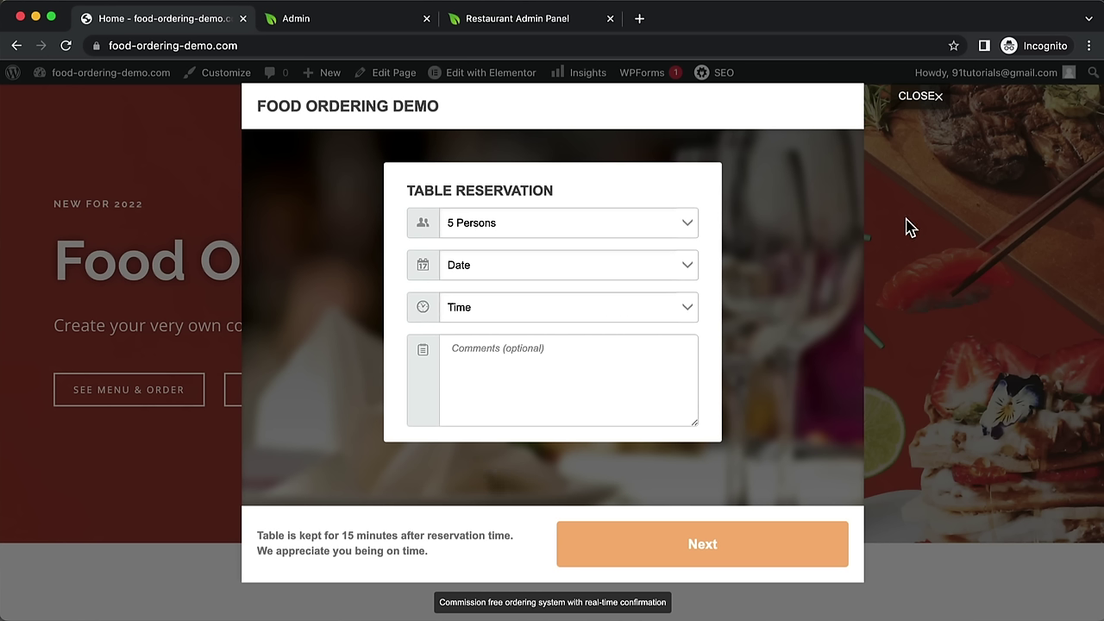
pyautogui.click(932, 102)
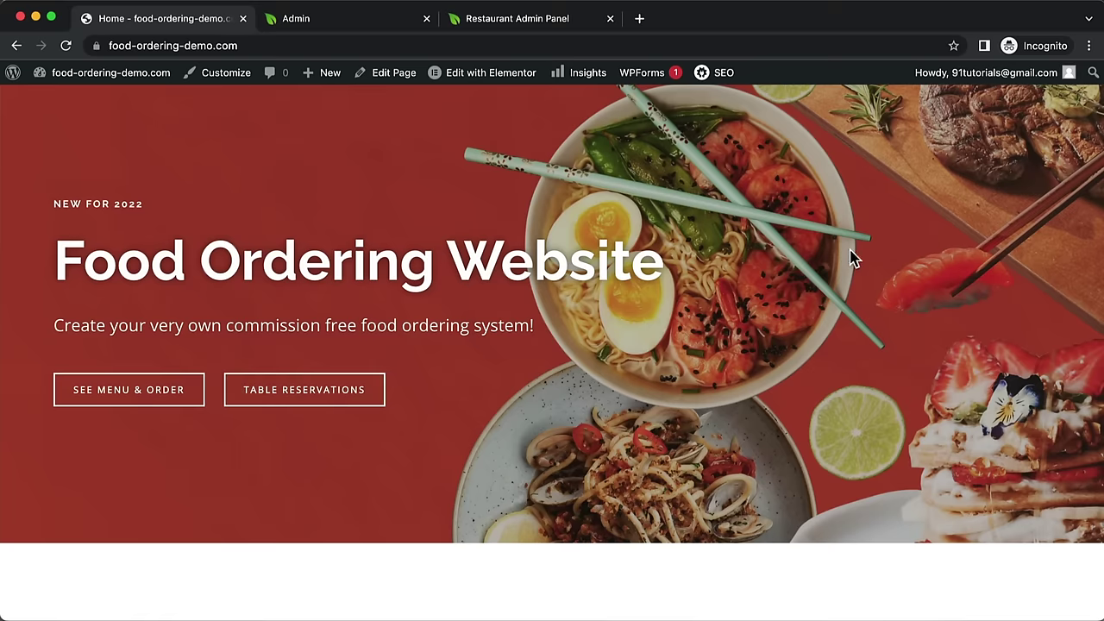
pyautogui.scroll(2, 849, 258)
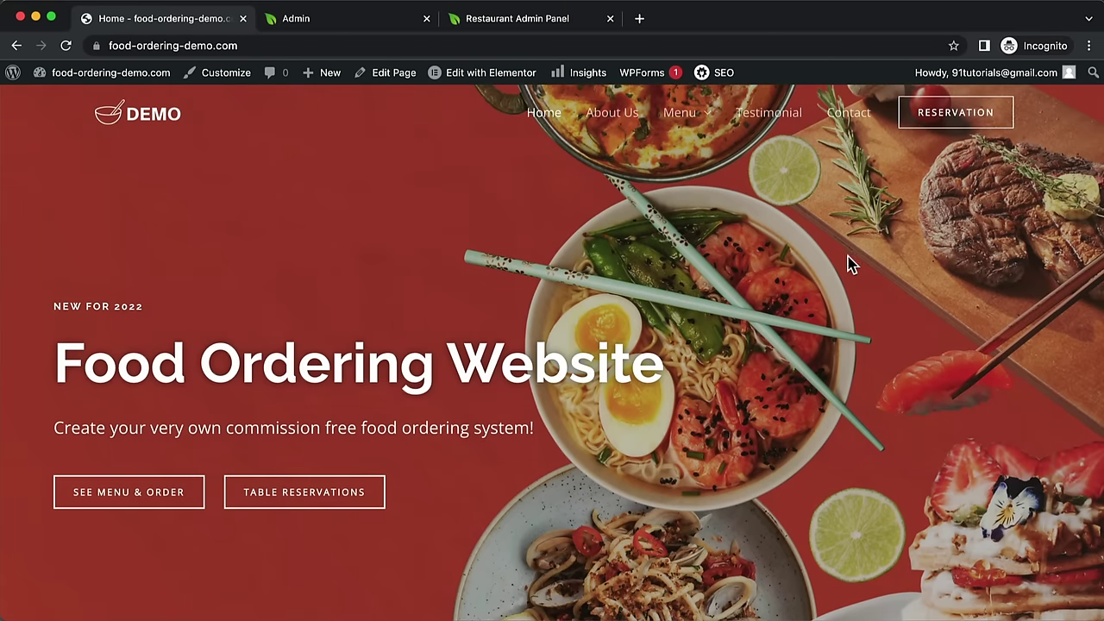
pyautogui.scroll(-2, 849, 263)
pyautogui.scroll(2, 850, 267)
# Reopen the homepage in Elementor and preview it at mobile, tablet, then mobile width
pyautogui.click(485, 76)
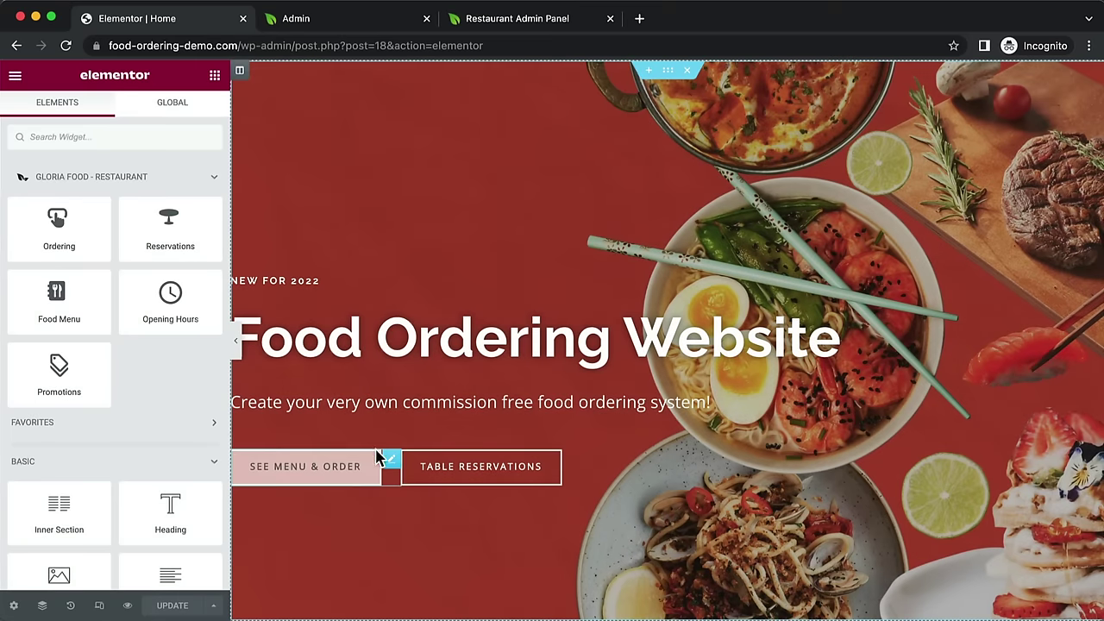
pyautogui.scroll(-2, 133, 458)
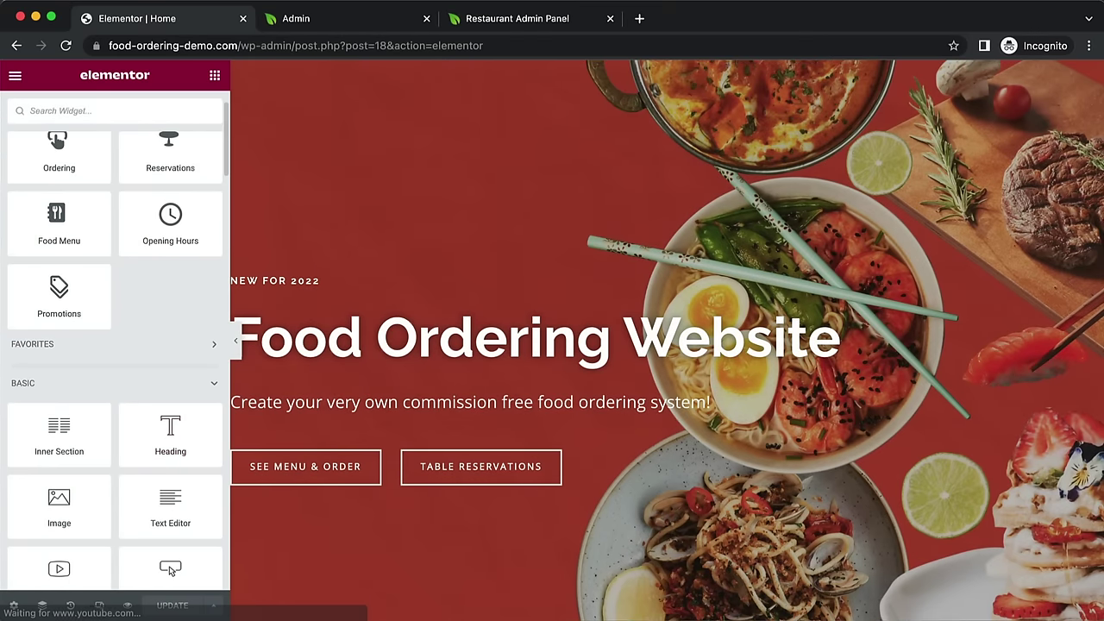
pyautogui.click(100, 607)
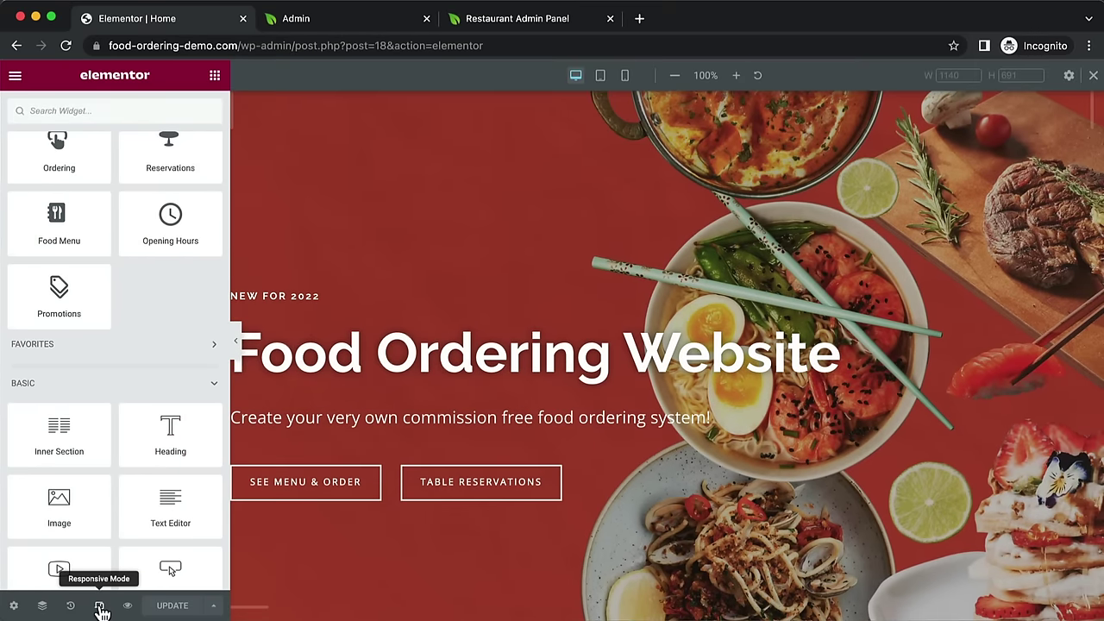
pyautogui.click(626, 76)
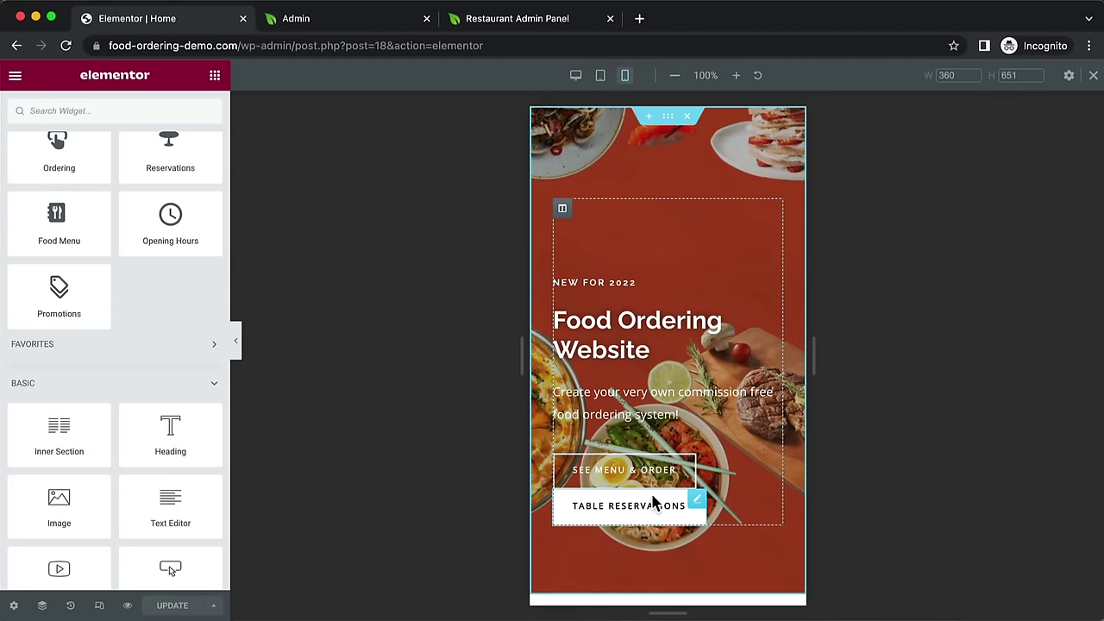
pyautogui.click(602, 77)
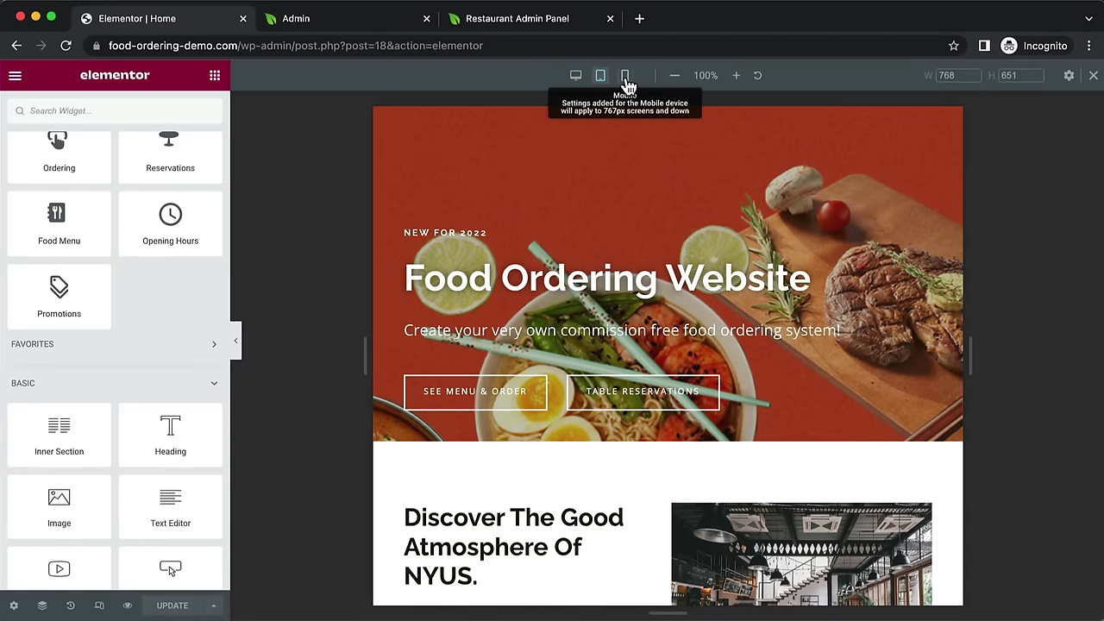
pyautogui.click(624, 76)
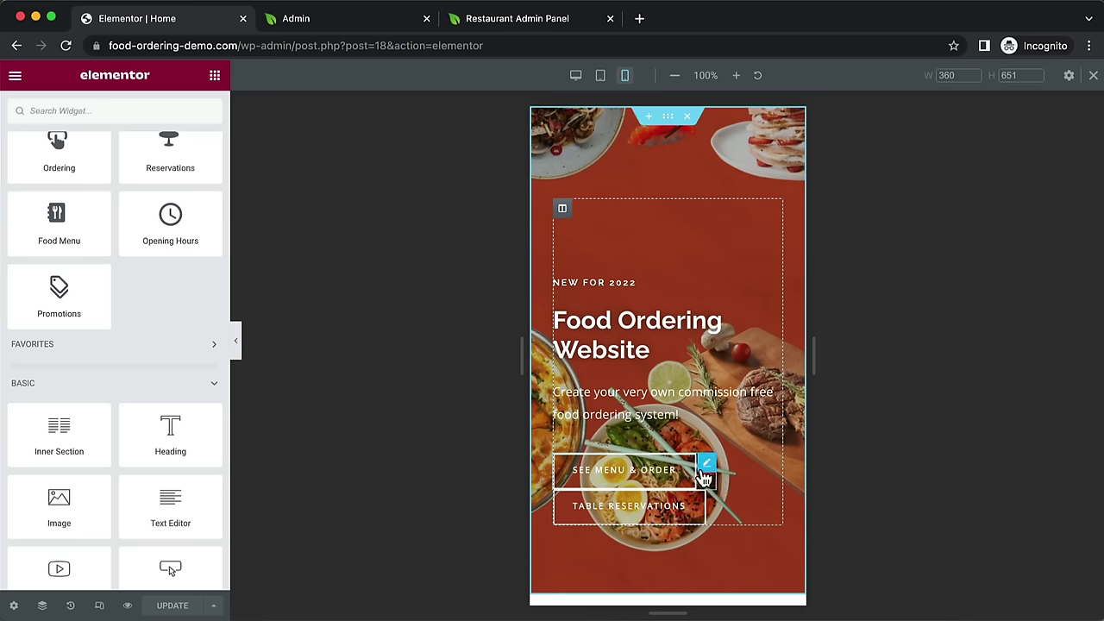
# Give Table Reservations unlinked mobile padding with only the top set to 20 px
pyautogui.click(682, 507)
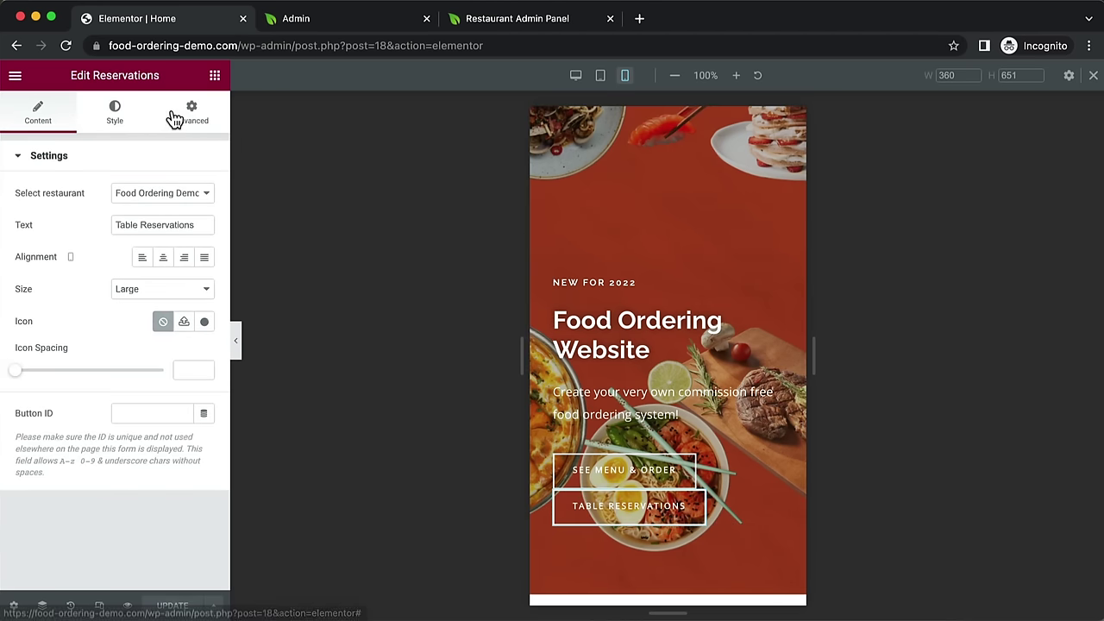
pyautogui.click(191, 111)
pyautogui.click(30, 272)
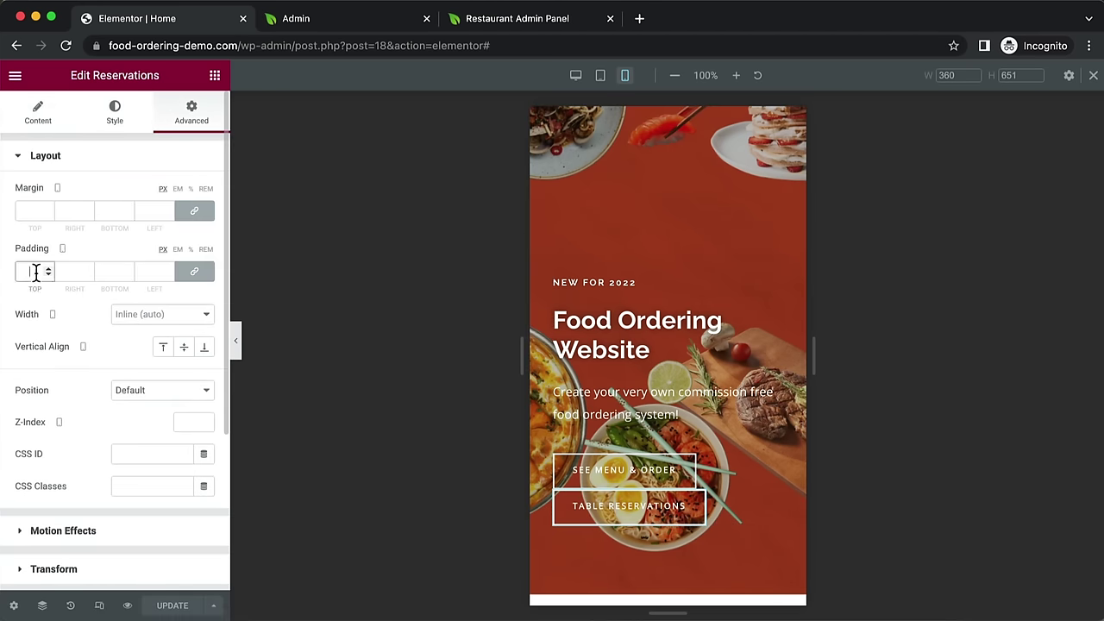
pyautogui.write('20')
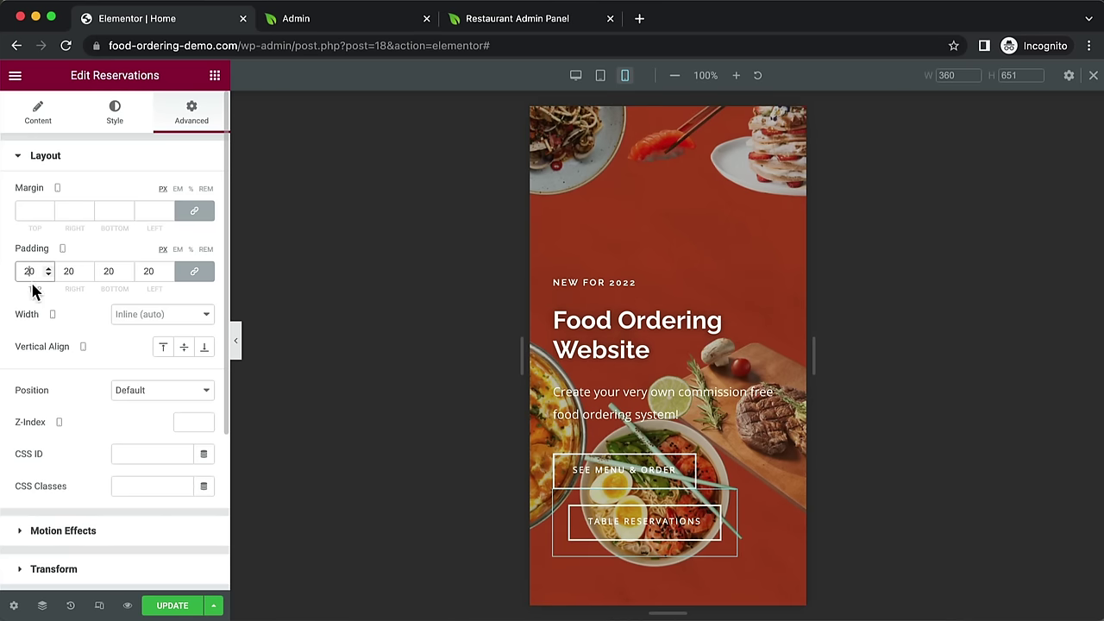
pyautogui.press('BackSpace')
pyautogui.press('BackSpace')
pyautogui.write('0')
pyautogui.click(193, 275)
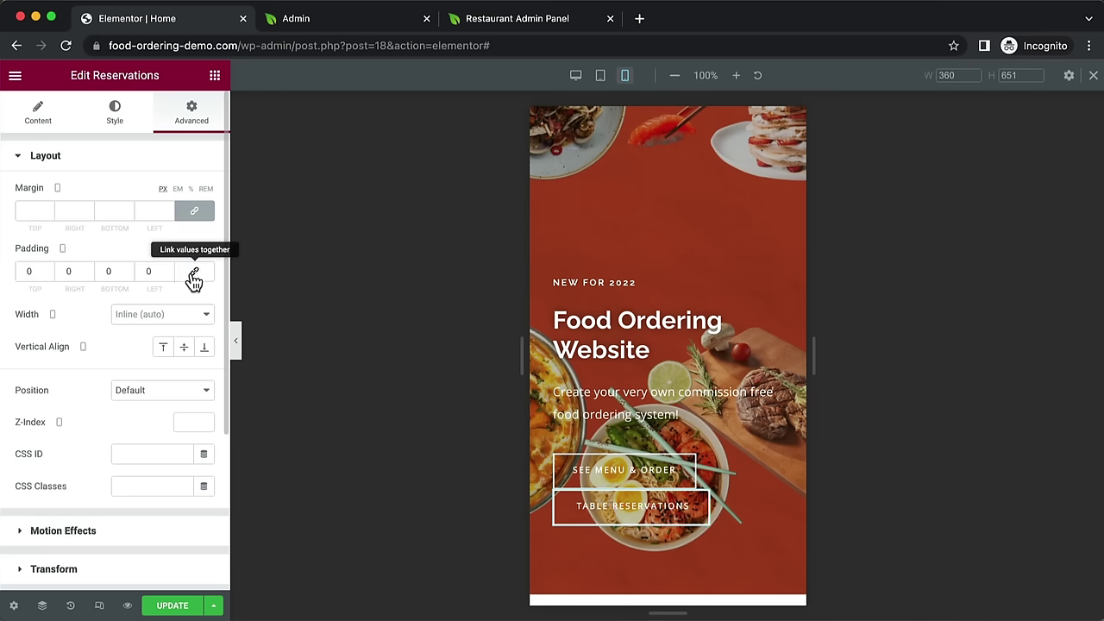
pyautogui.click(25, 273)
pyautogui.write('2')
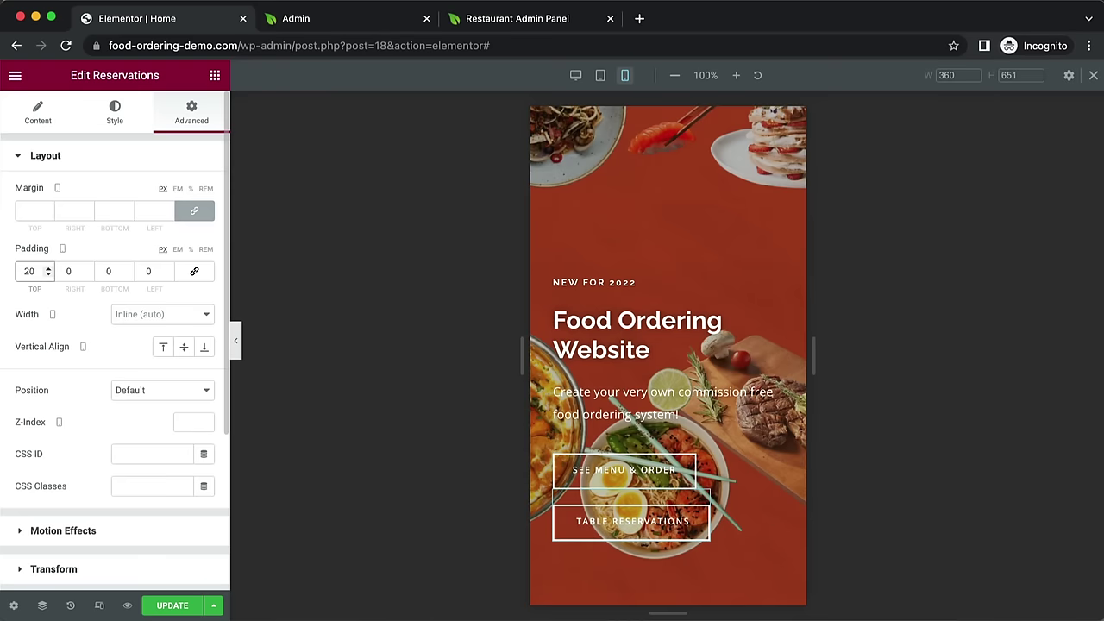
# Update the page and view the published homepage
pyautogui.click(176, 608)
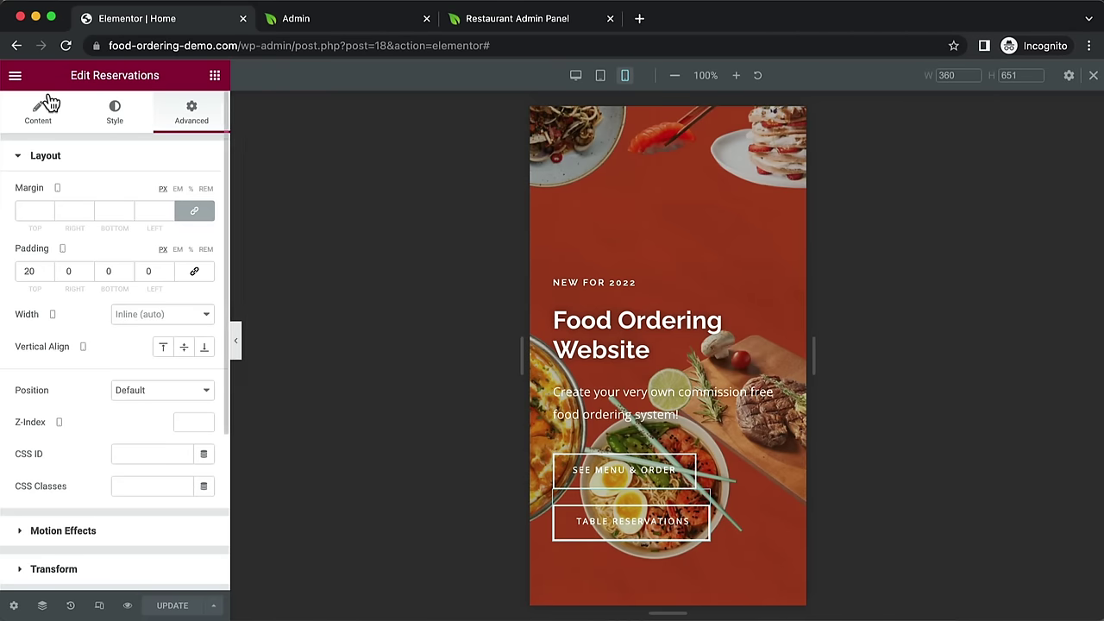
pyautogui.click(15, 75)
pyautogui.click(125, 425)
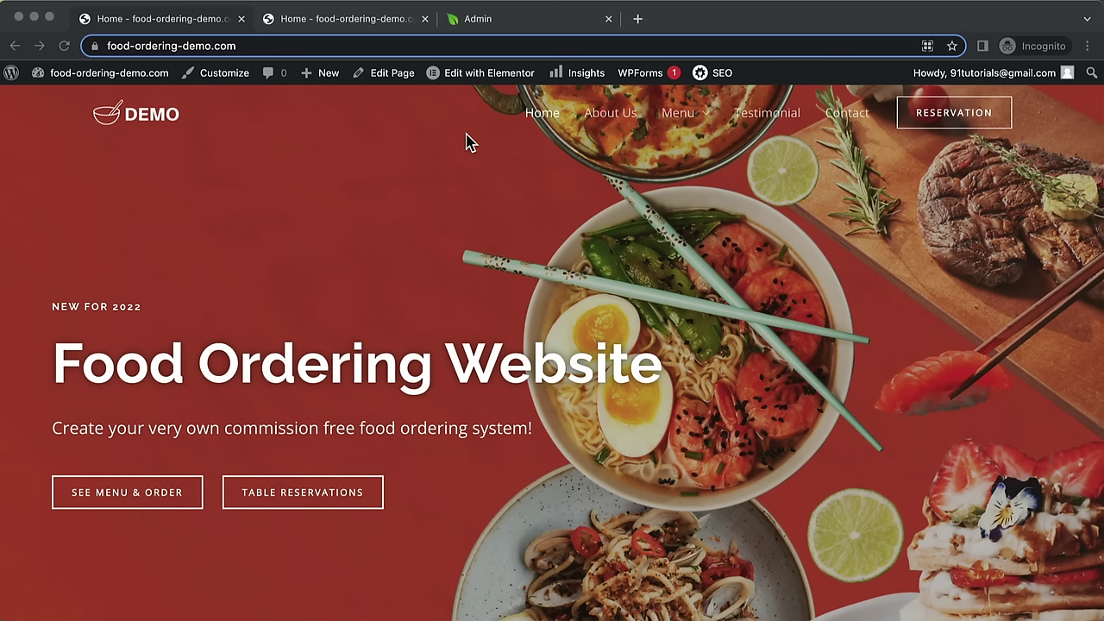
# Reopen the homepage in the Elementor editor from the admin bar
pyautogui.click(492, 77)
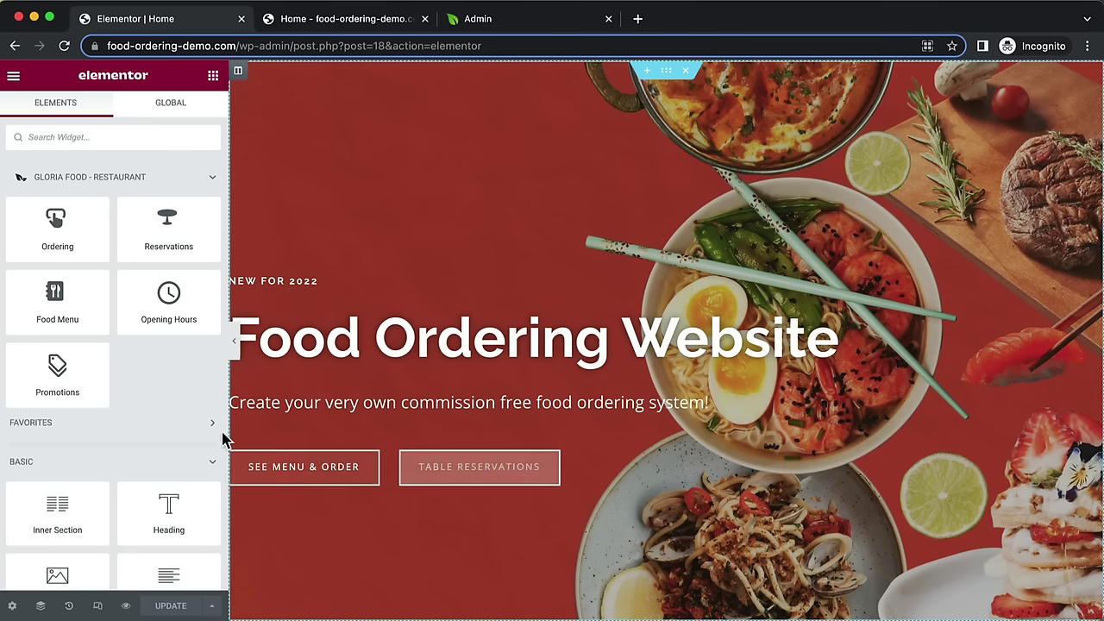
# Add a button below the hero buttons with text 'Call Now' and the Phone alt icon
pyautogui.scroll(-3, 136, 421)
pyautogui.scroll(-3, 134, 415)
pyautogui.scroll(2, 132, 419)
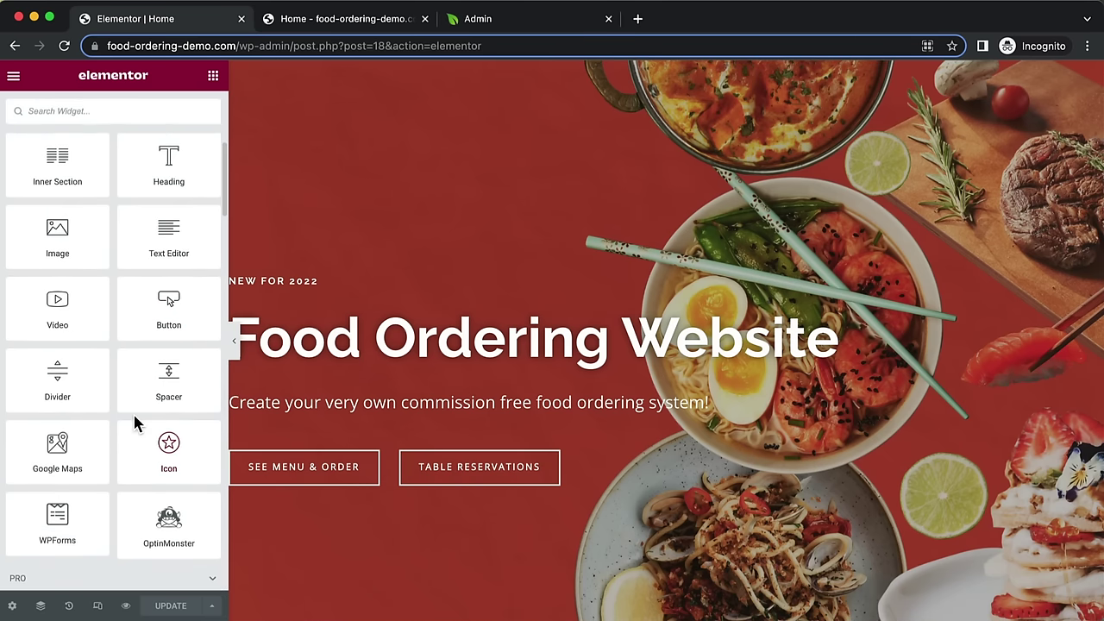
pyautogui.moveTo(168, 317); pyautogui.dragTo(488, 488)
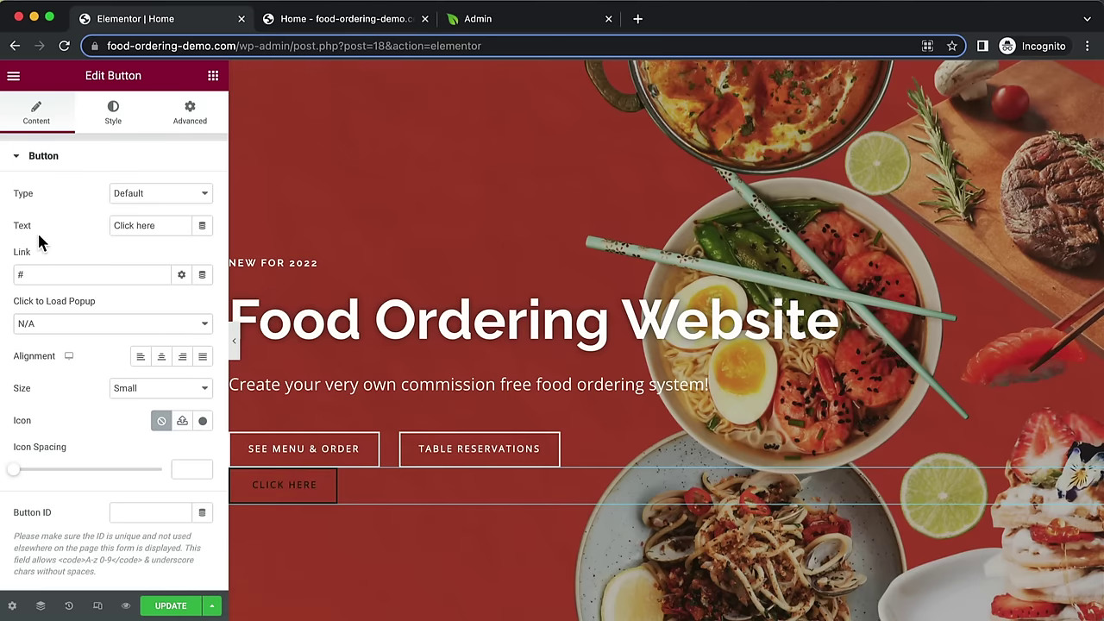
pyautogui.tripleClick(142, 223)
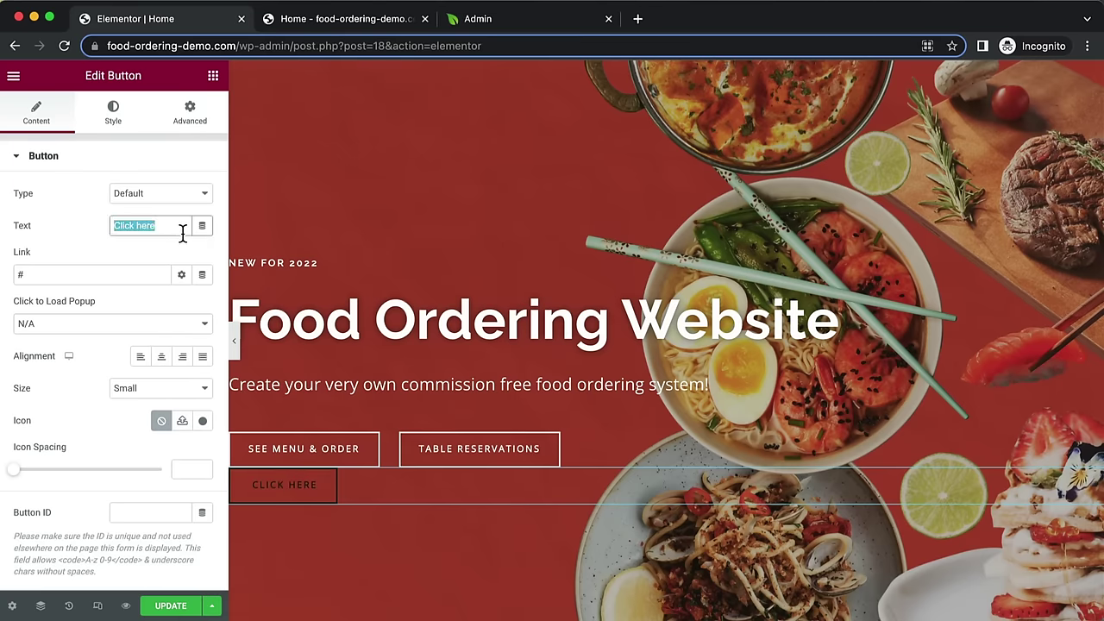
pyautogui.write('Call Now')
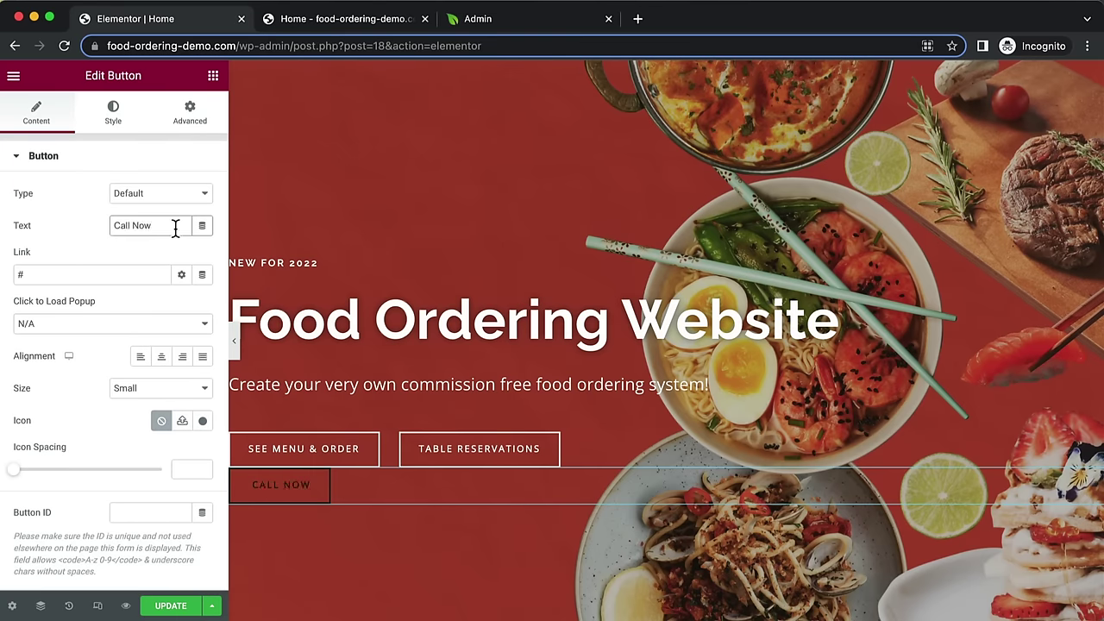
pyautogui.click(202, 421)
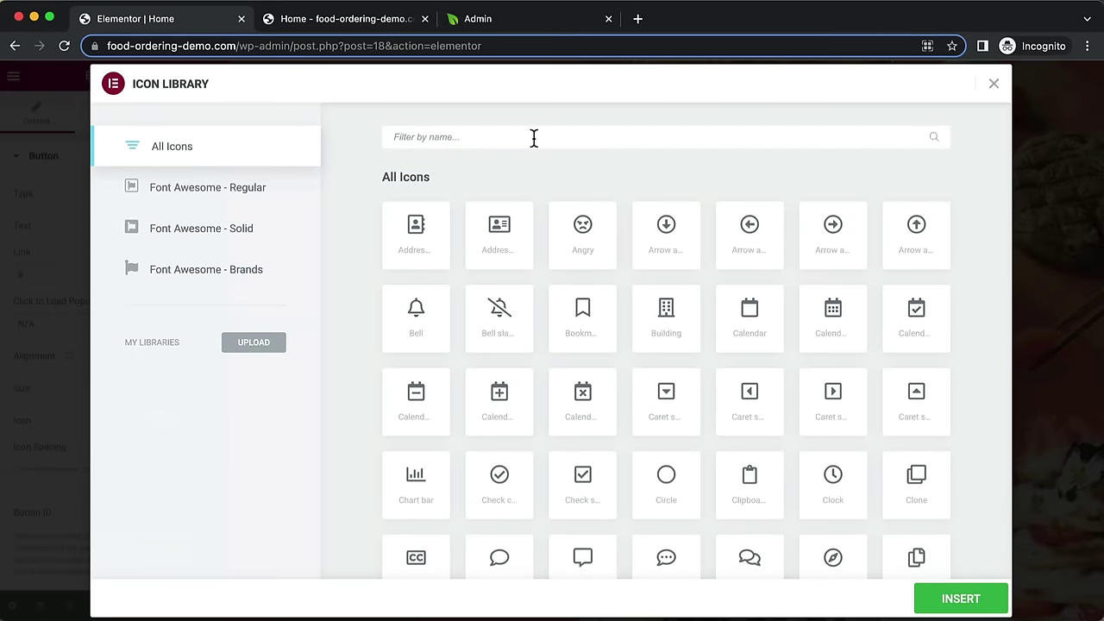
pyautogui.write('phone')
pyautogui.click(506, 319)
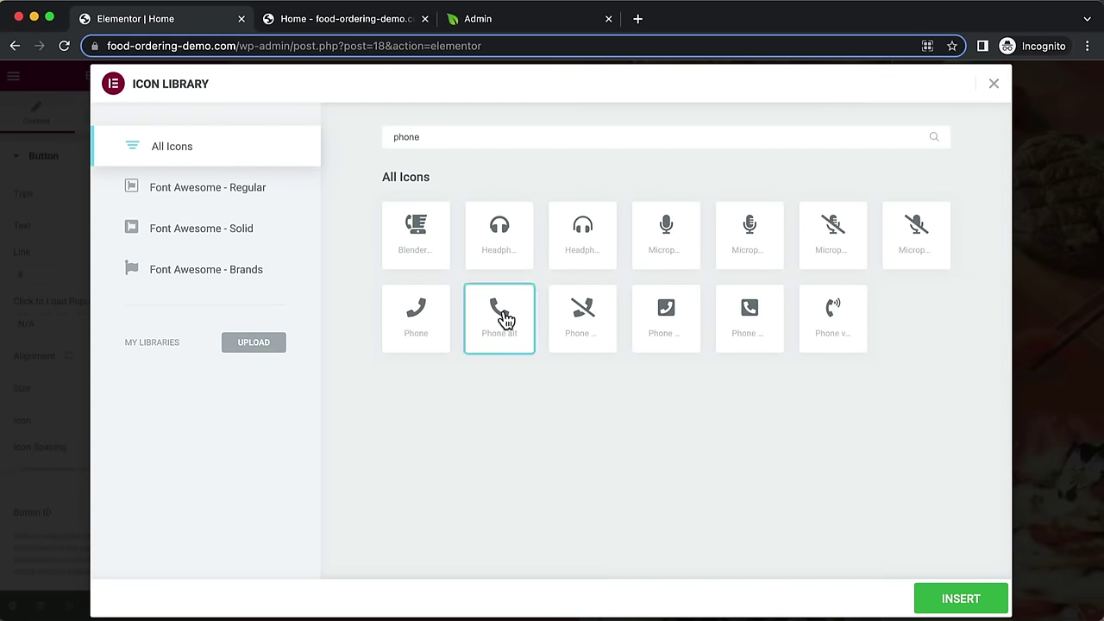
pyautogui.click(959, 595)
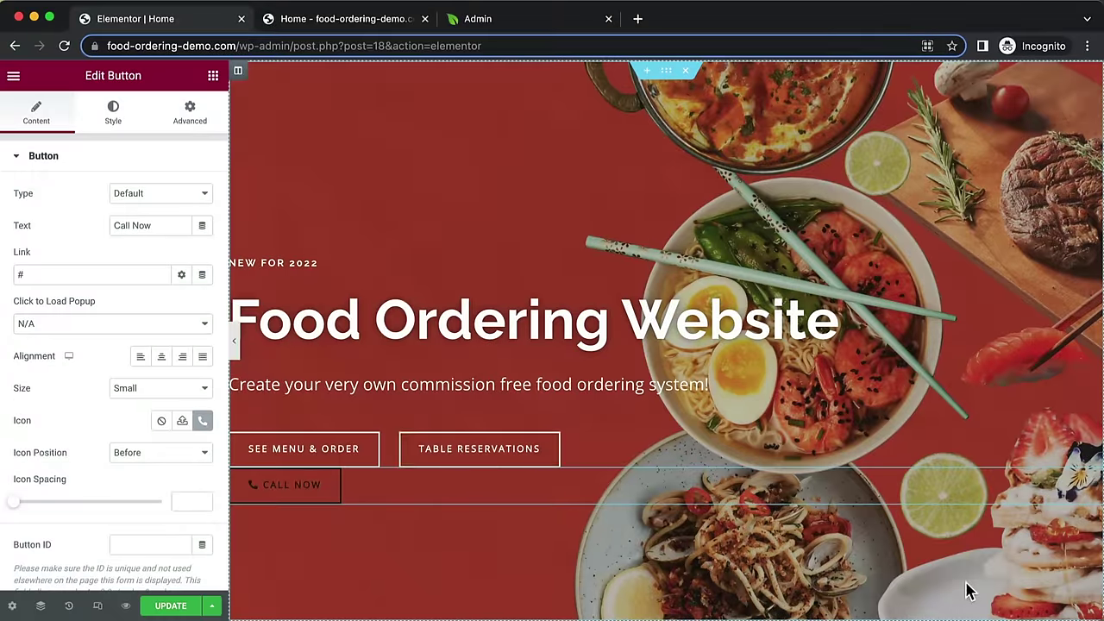
# Replace the button link with the restaurant's tel: phone number and update the page
pyautogui.moveTo(23, 274); pyautogui.dragTo(8, 279)
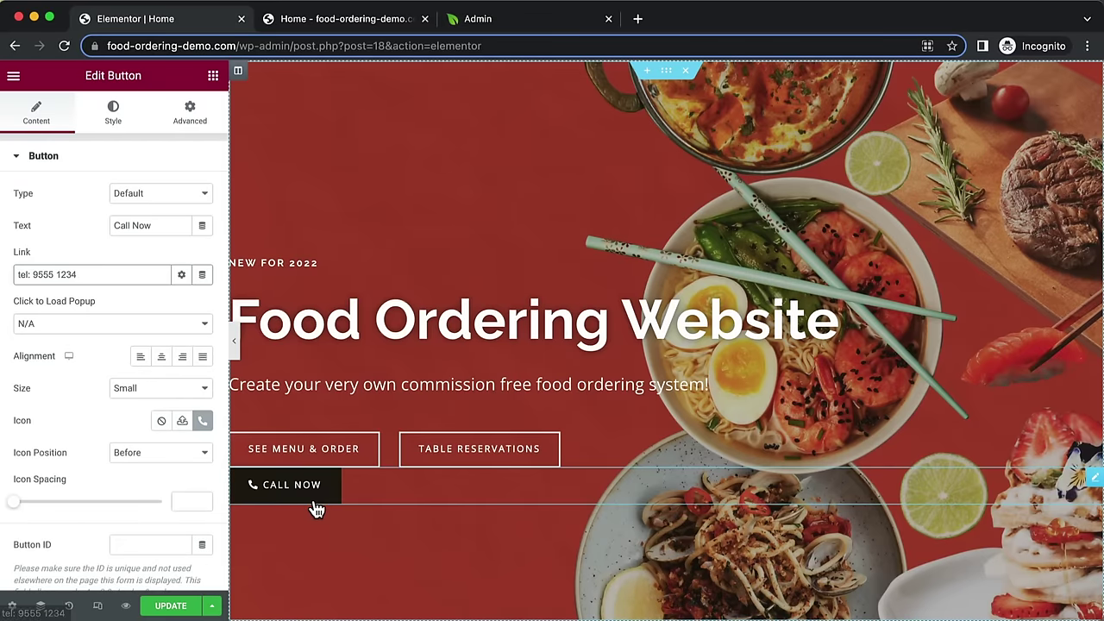
pyautogui.moveTo(85, 274); pyautogui.dragTo(48, 275)
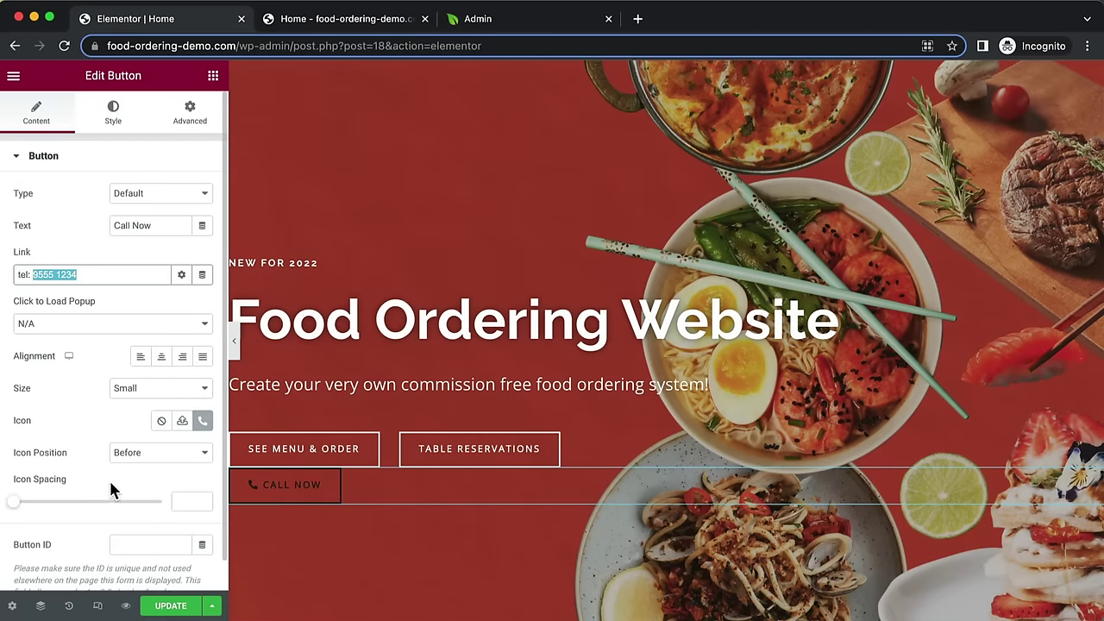
pyautogui.scroll(-1, 172, 515)
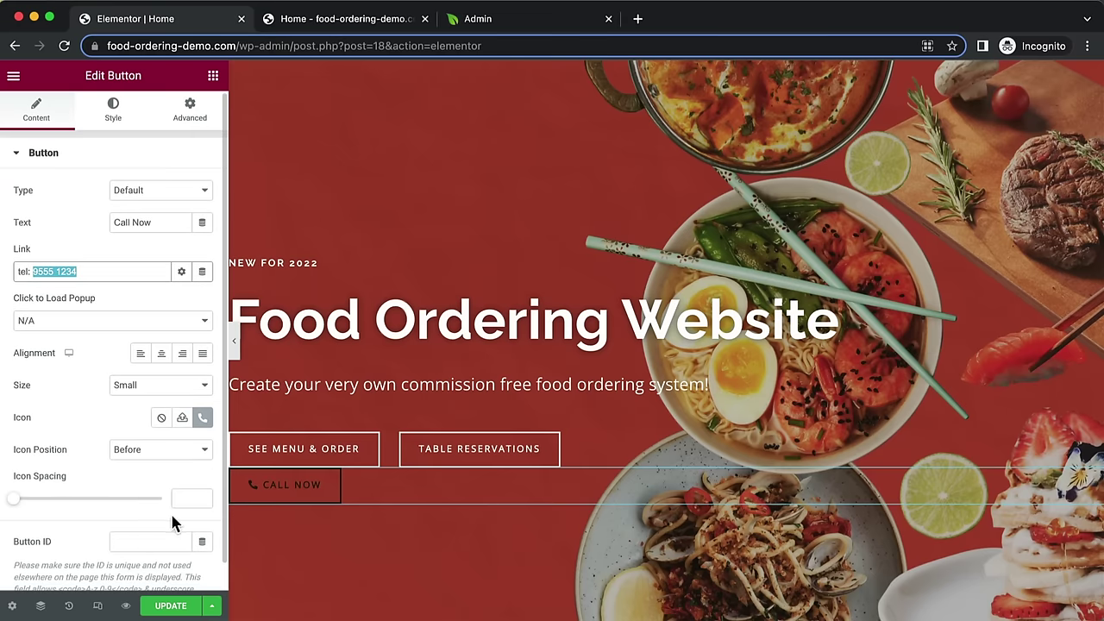
pyautogui.click(172, 606)
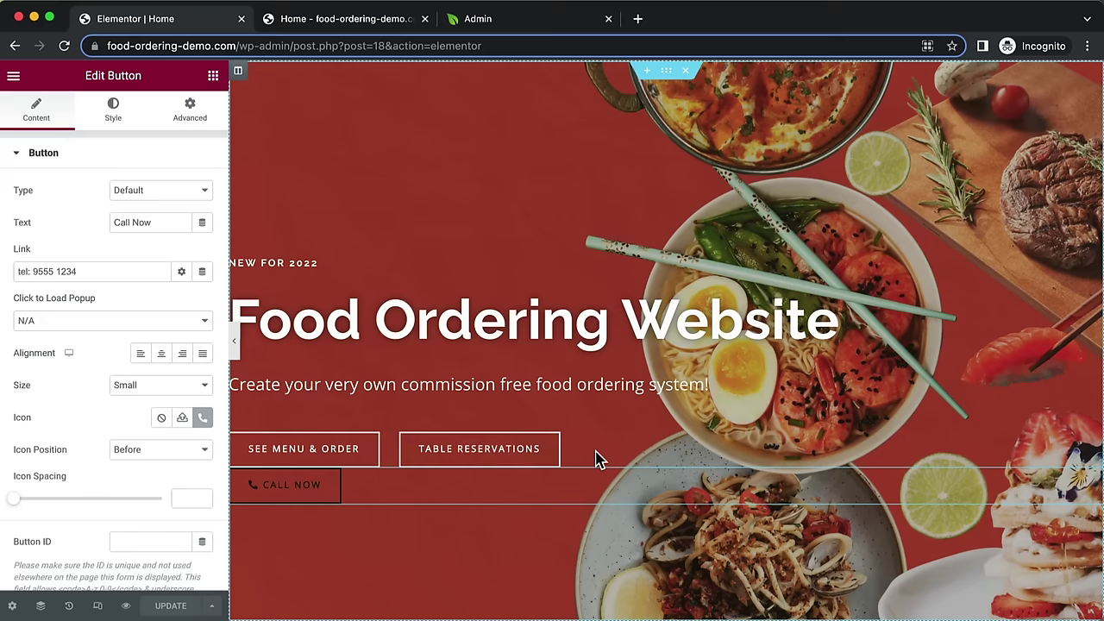
# Copy the Table Reservations button and paste its style onto Call Now
pyautogui.rightClick(498, 446)
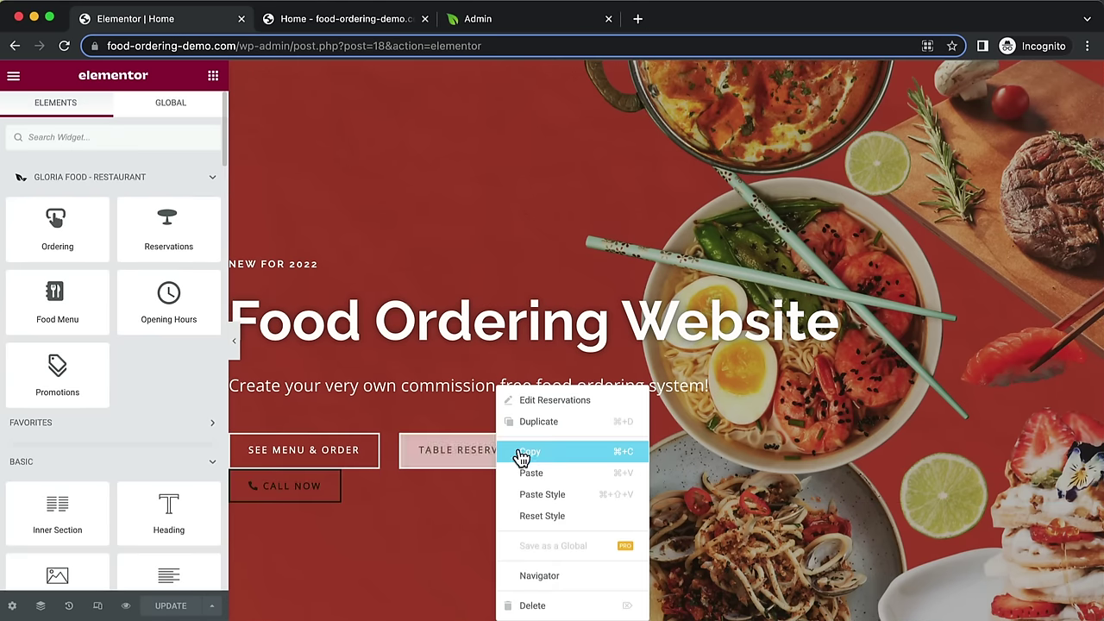
pyautogui.click(532, 452)
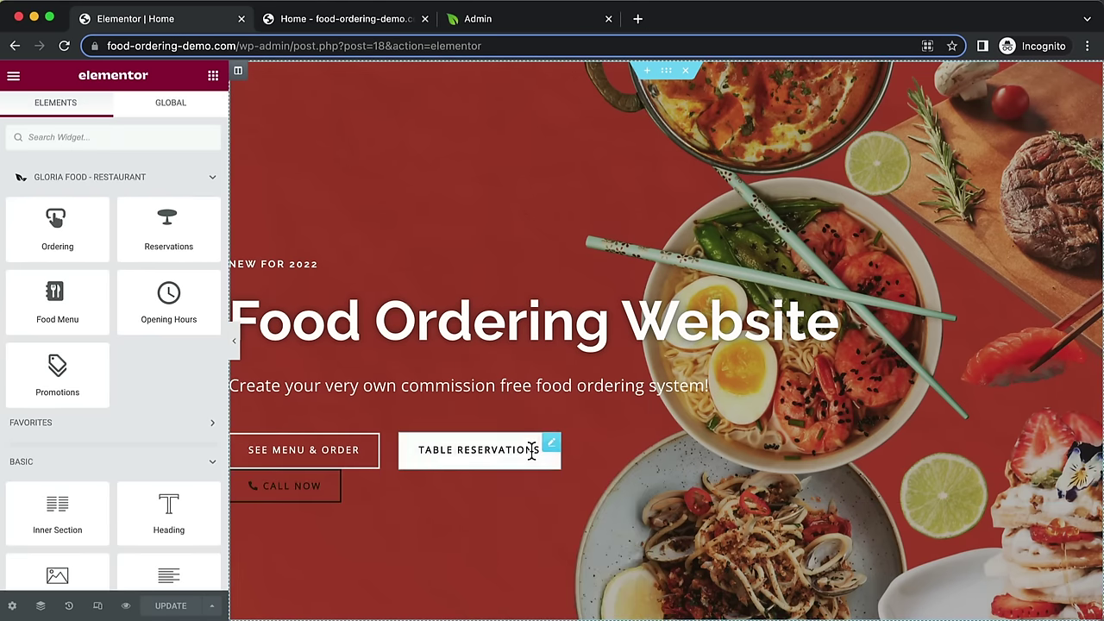
pyautogui.rightClick(313, 484)
pyautogui.click(348, 499)
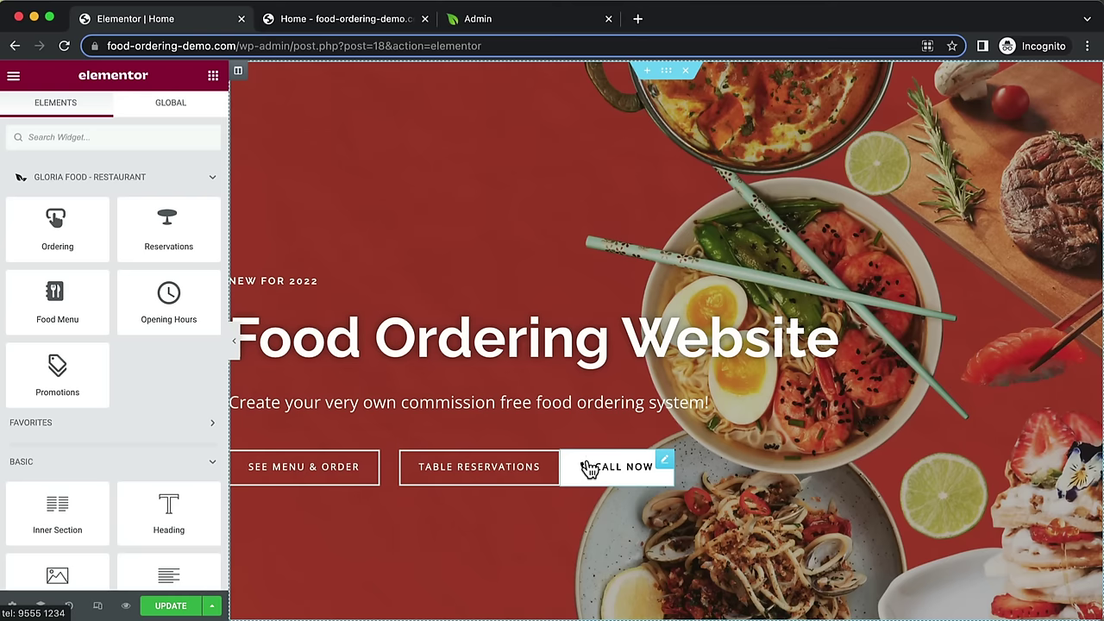
# Give Table Reservations unlinked padding with 25 px on the right only
pyautogui.click(502, 463)
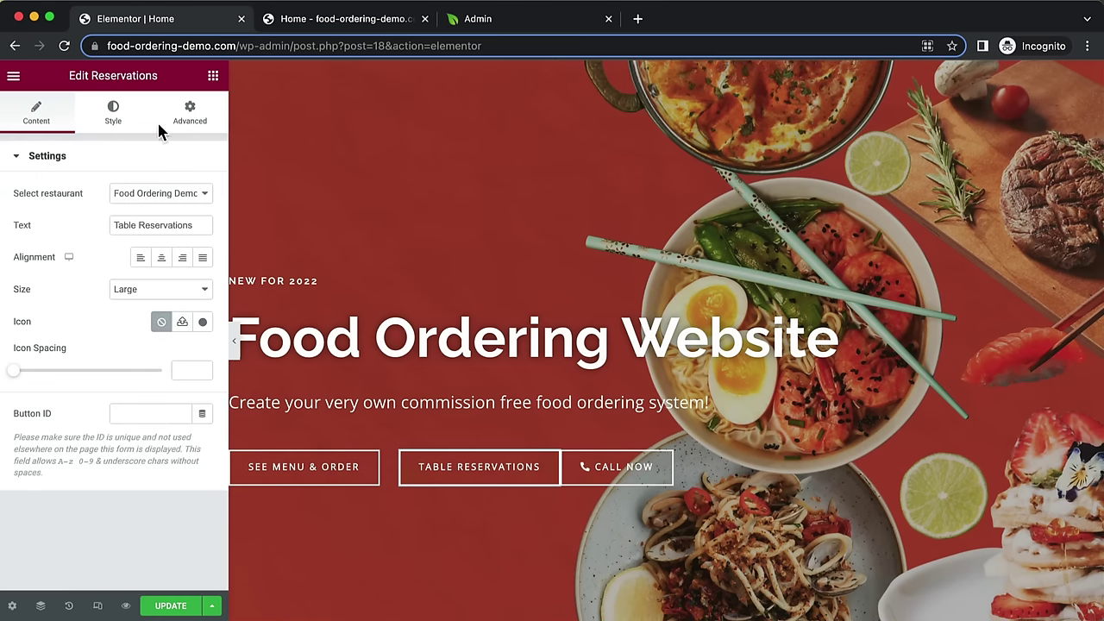
pyautogui.click(191, 112)
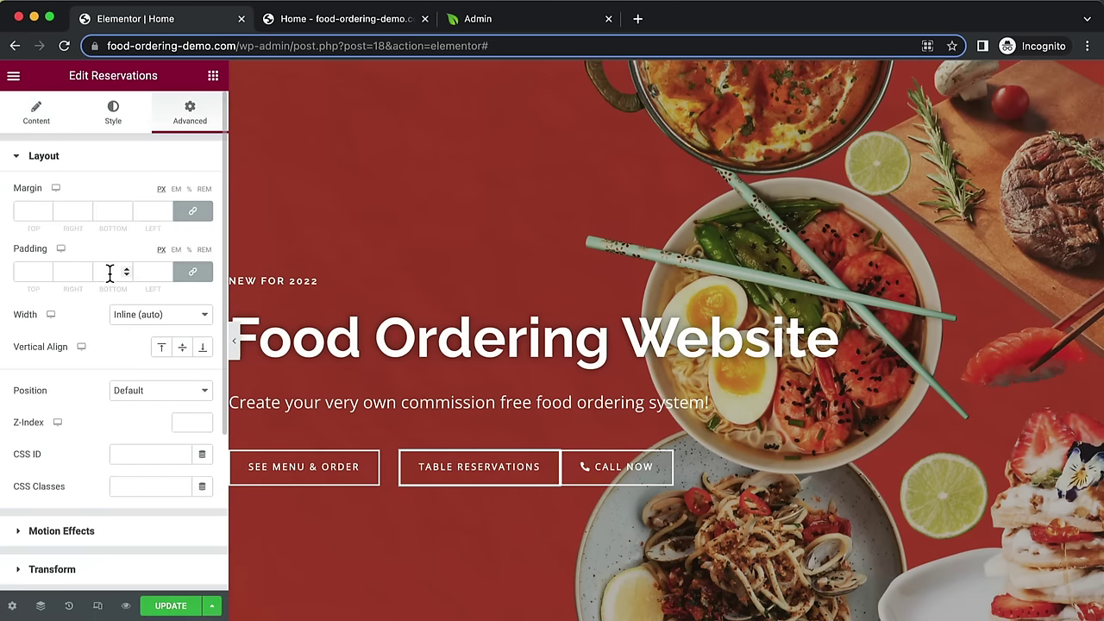
pyautogui.click(65, 272)
pyautogui.write('25')
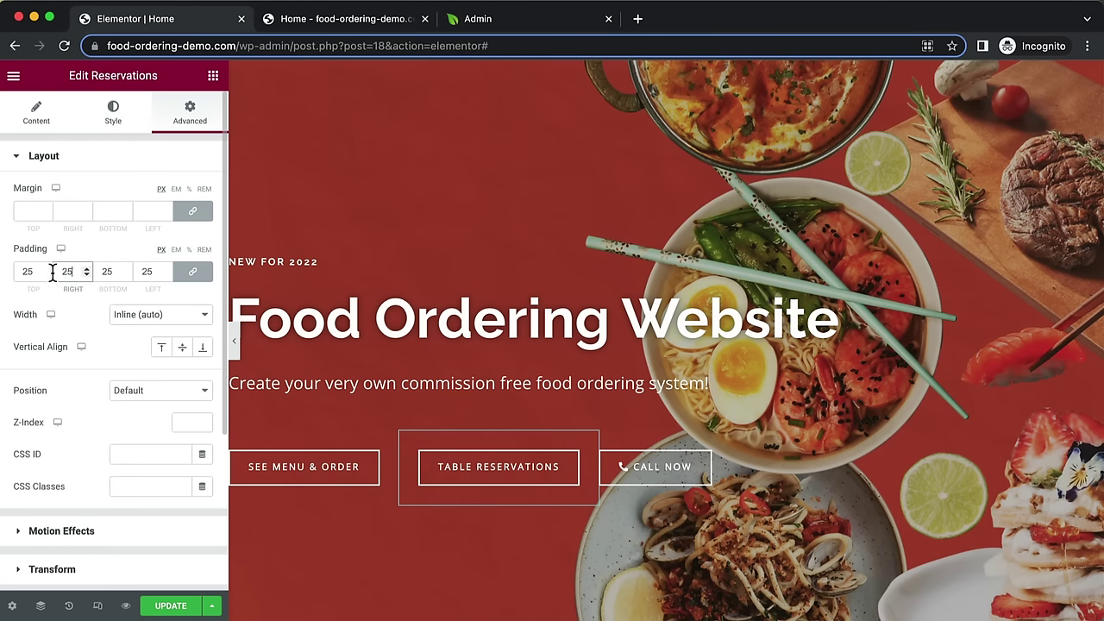
pyautogui.doubleClick(73, 271)
pyautogui.write('0')
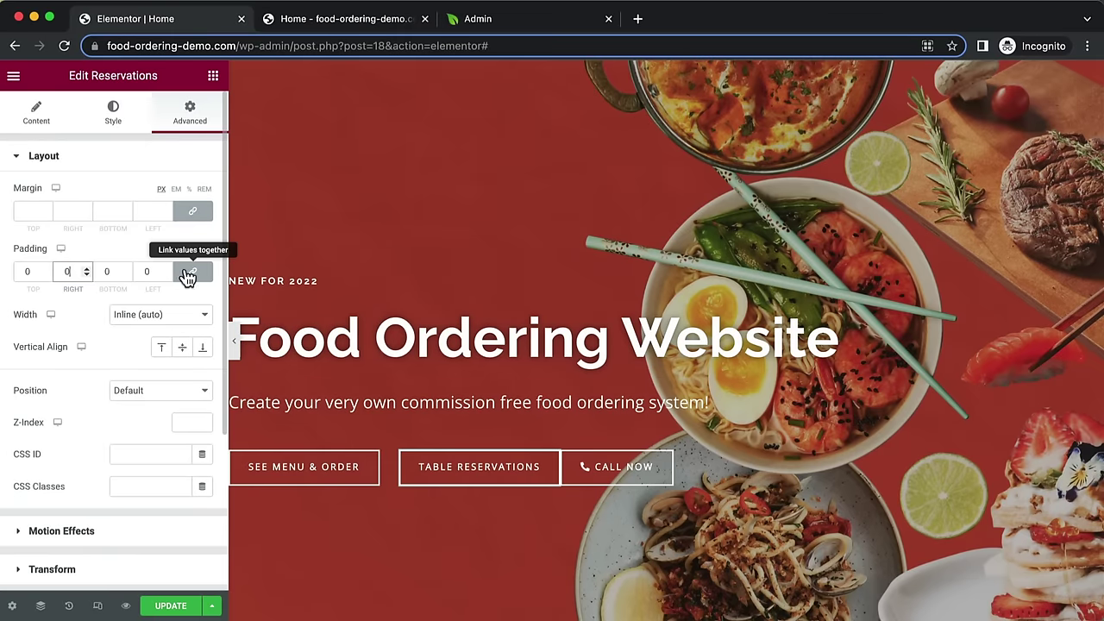
pyautogui.click(191, 272)
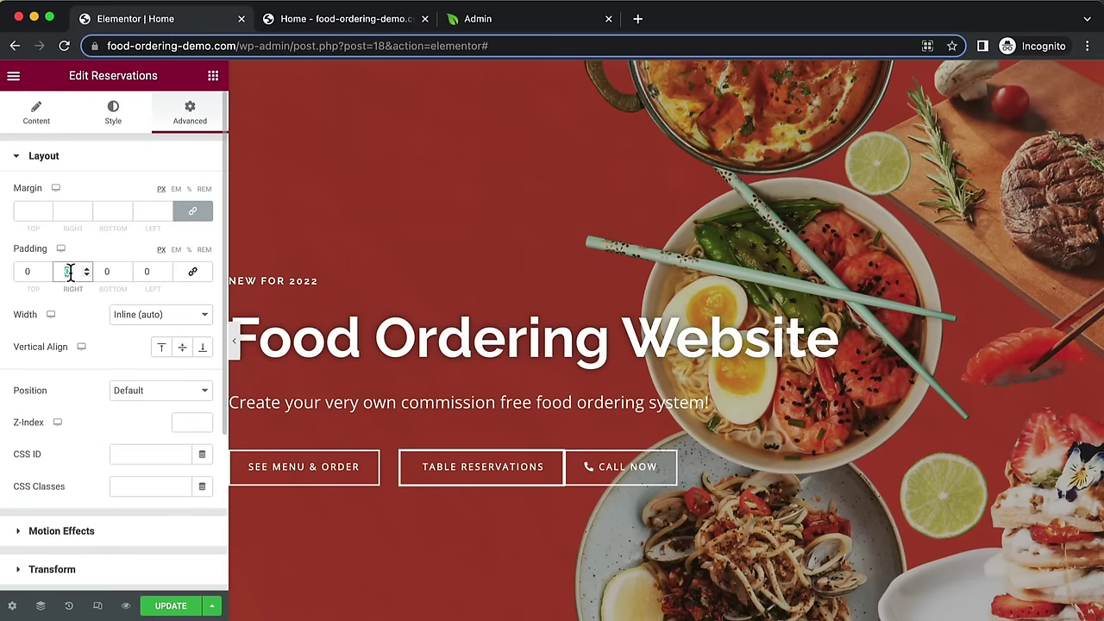
pyautogui.write('25')
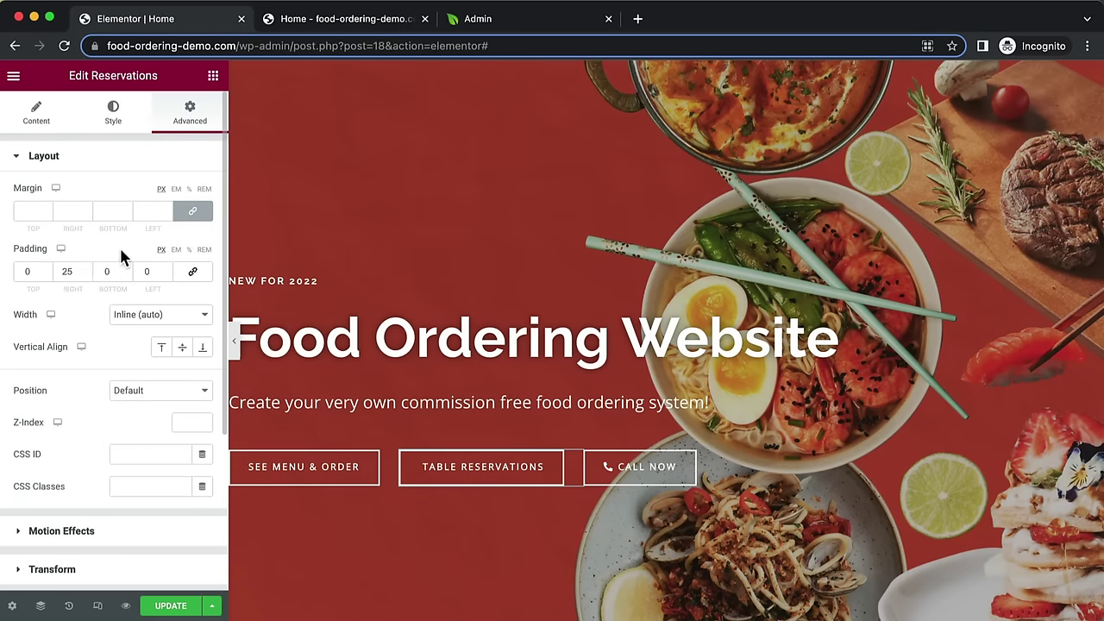
pyautogui.click(643, 467)
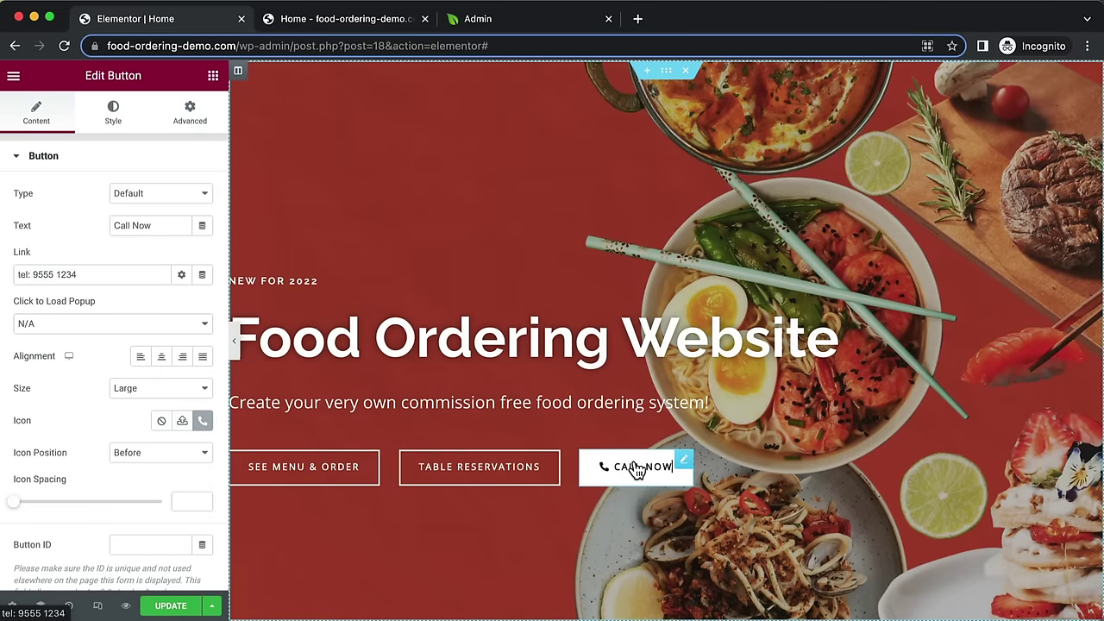
# Set Call Now to Hide On Desktop and Hide On Tablet, then preview at mobile width
pyautogui.click(190, 112)
pyautogui.scroll(-5, 164, 188)
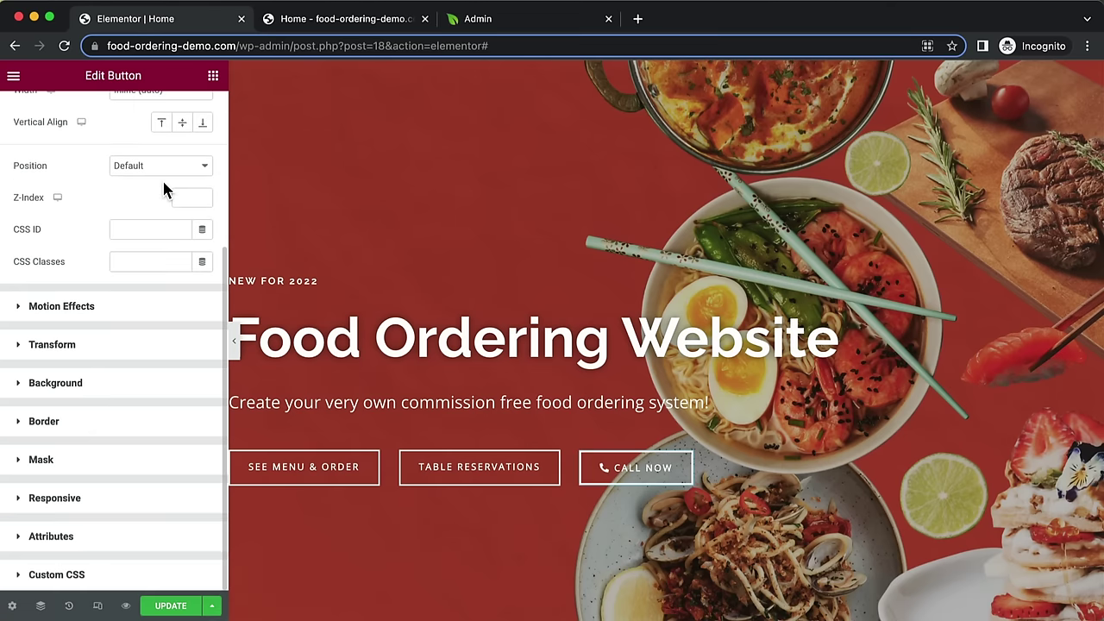
pyautogui.click(54, 499)
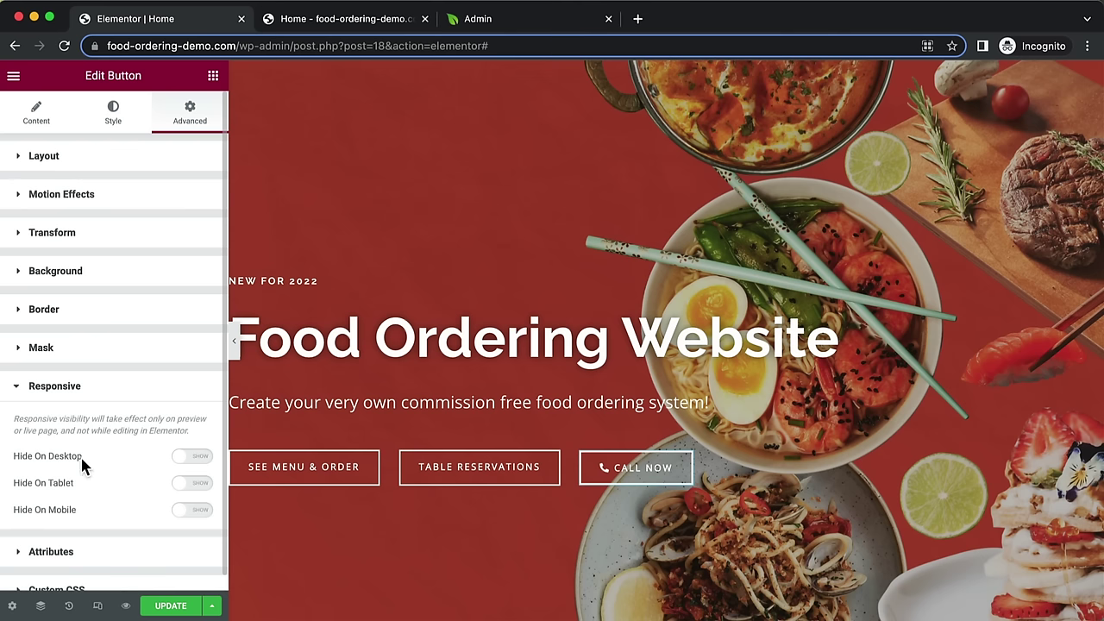
pyautogui.moveTo(35, 461); pyautogui.dragTo(13, 459)
pyautogui.moveTo(74, 483); pyautogui.dragTo(13, 489)
pyautogui.click(193, 487)
pyautogui.click(186, 466)
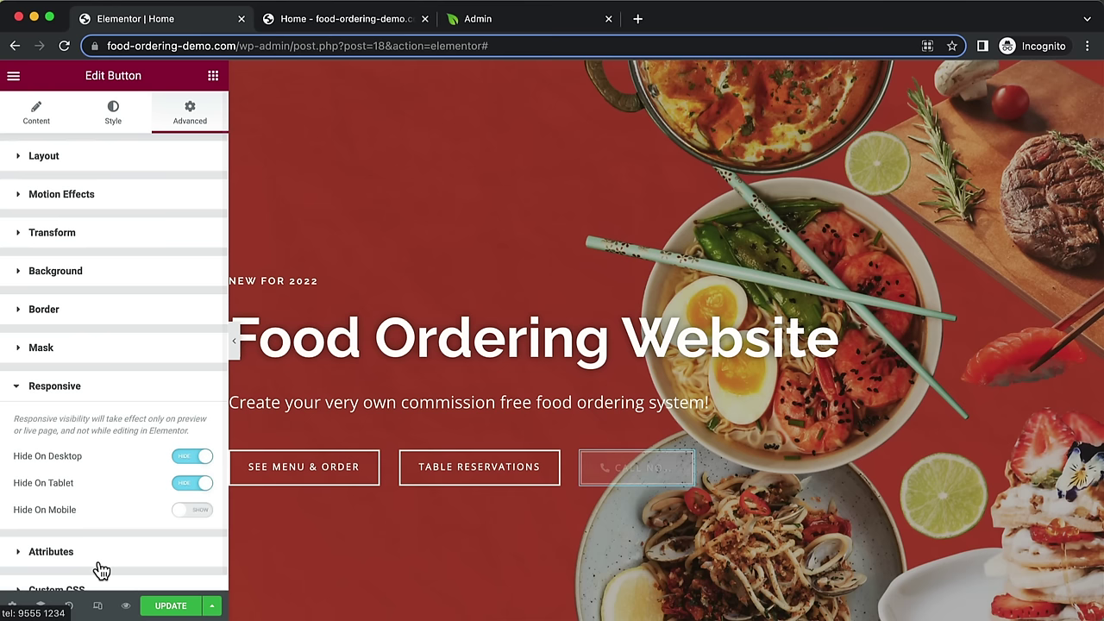
pyautogui.click(98, 606)
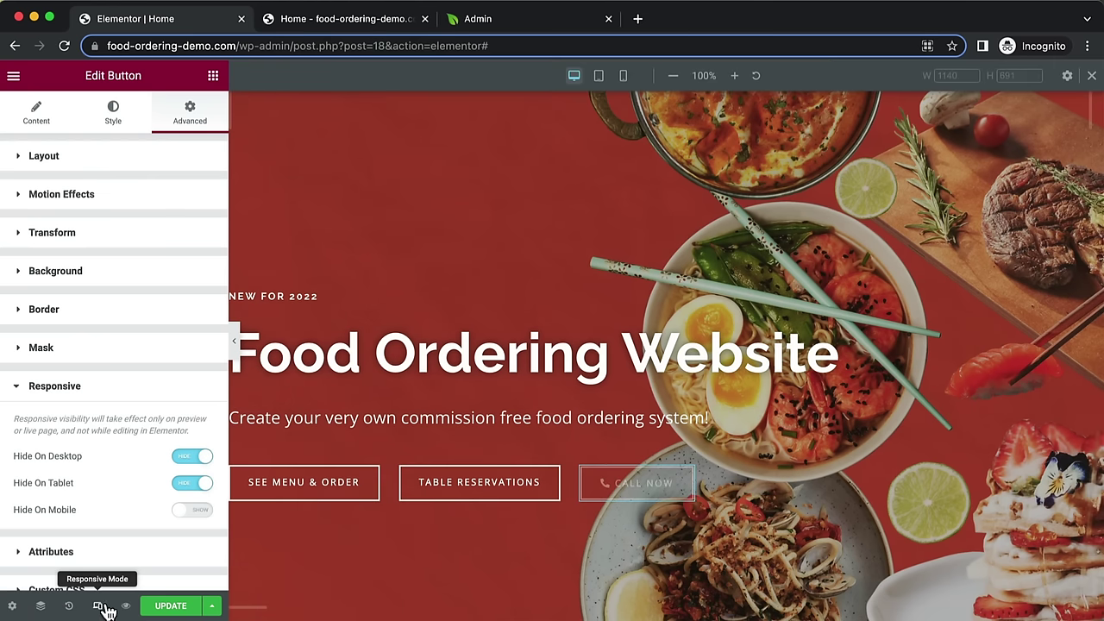
pyautogui.click(624, 78)
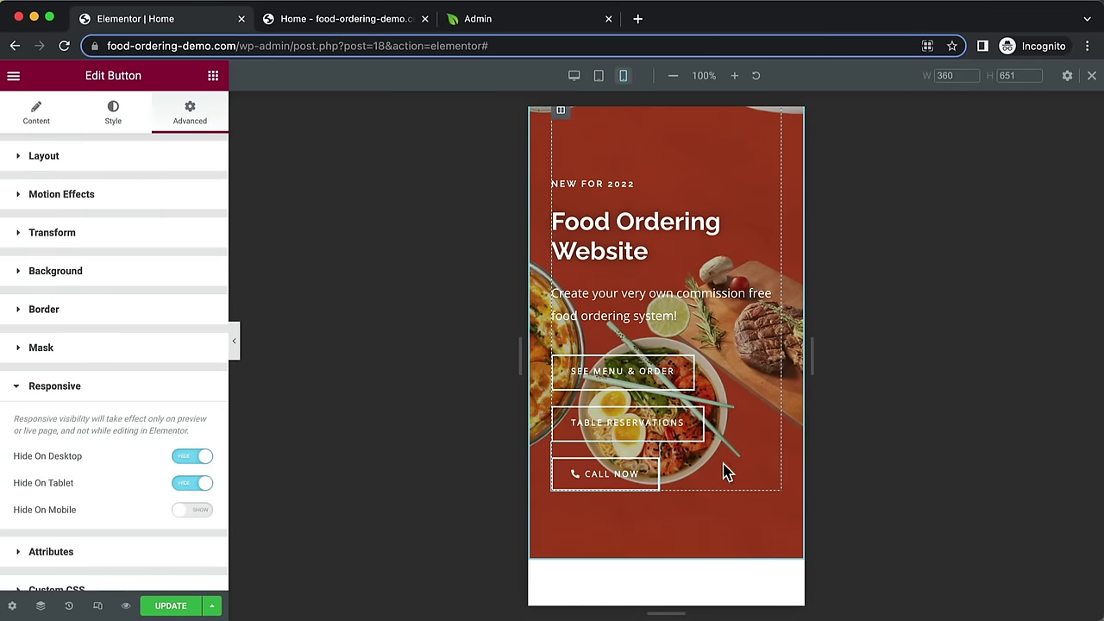
# Save the page, return the preview to desktop, and scroll down to the VIEW ALL MENU button
pyautogui.click(170, 606)
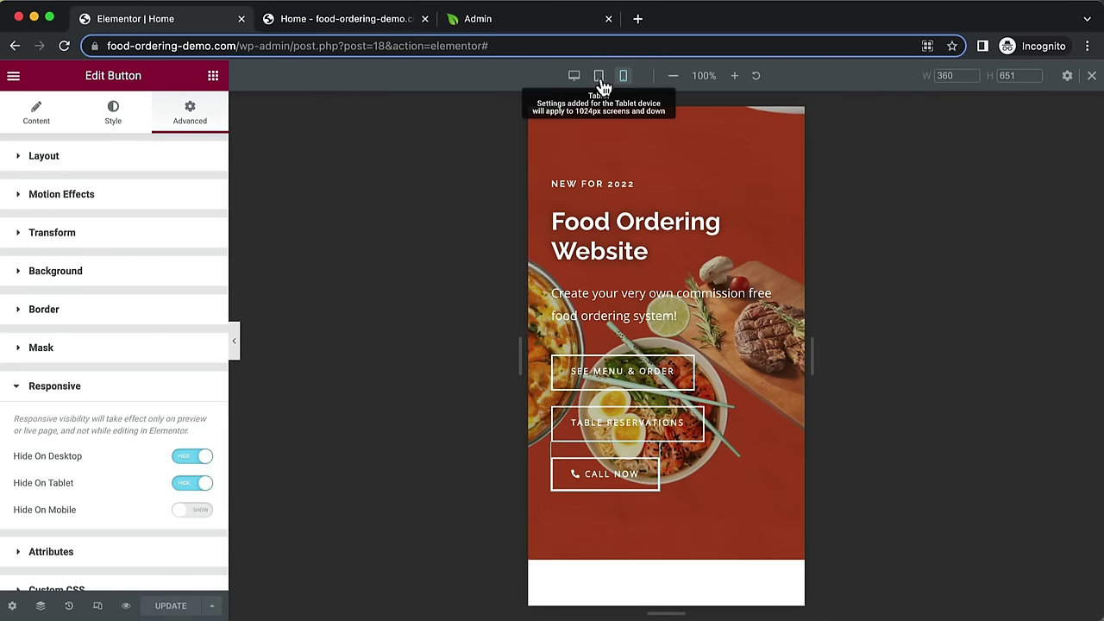
pyautogui.click(574, 79)
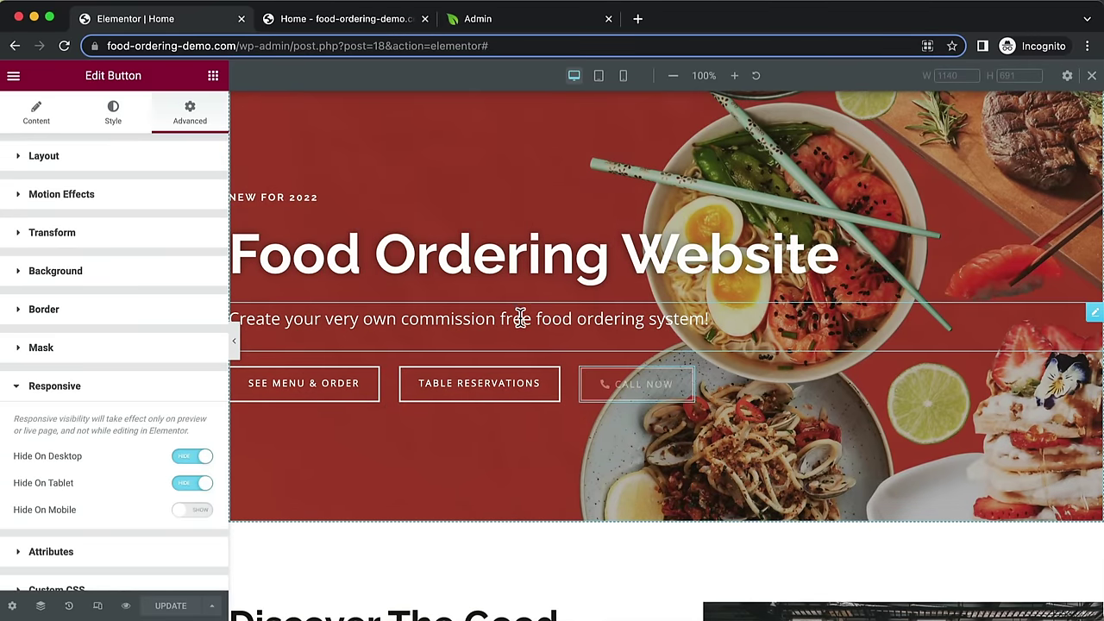
pyautogui.scroll(-10, 520, 315)
pyautogui.scroll(-13, 513, 330)
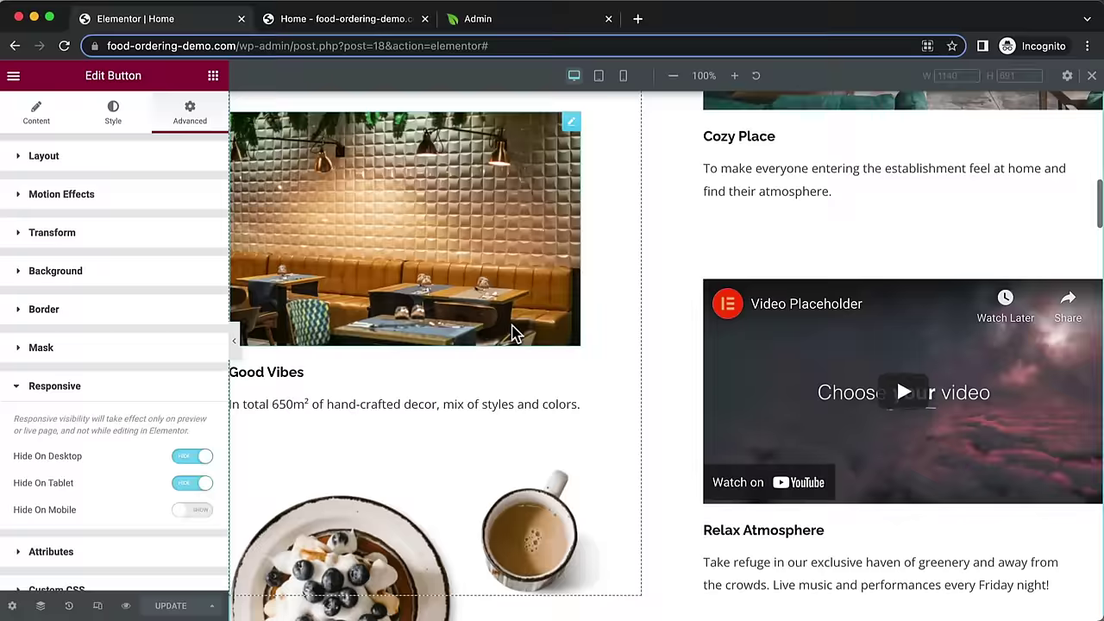
pyautogui.scroll(3, 512, 328)
pyautogui.scroll(-7, 512, 331)
pyautogui.scroll(-1, 518, 331)
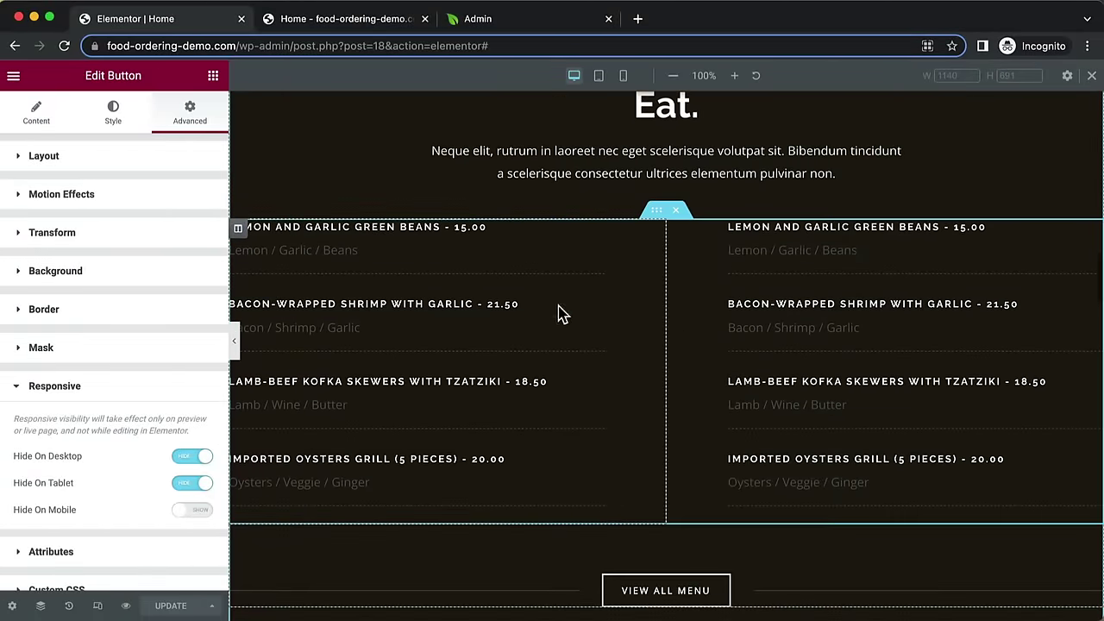
pyautogui.scroll(-2, 645, 487)
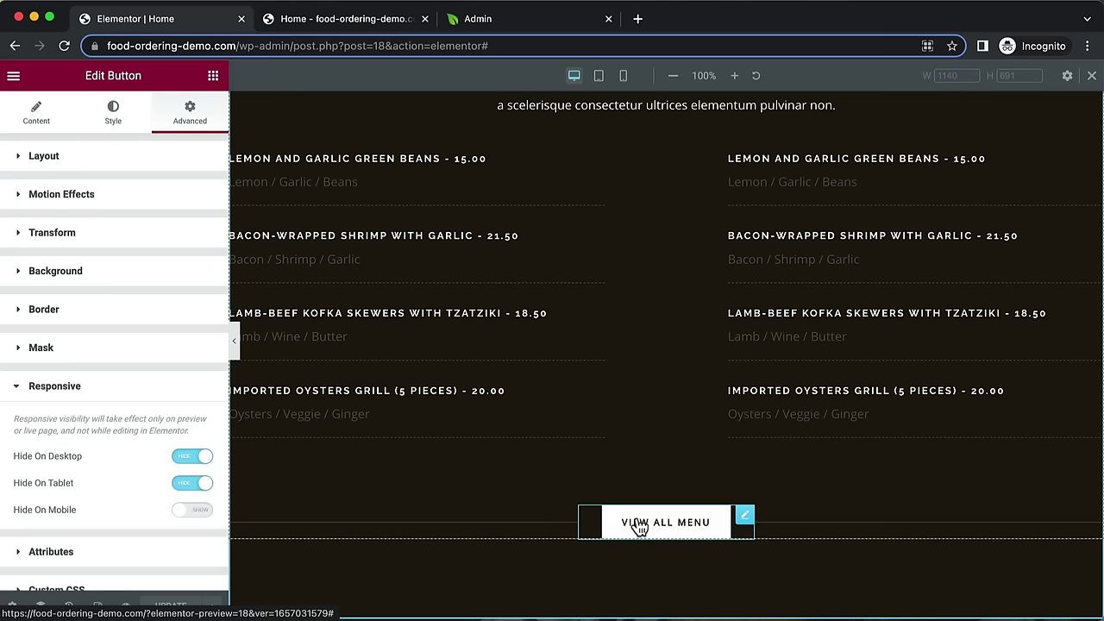
# Select the View All Menu button's placeholder link #, then exit Elementor to the WordPress dashboard
pyautogui.click(744, 518)
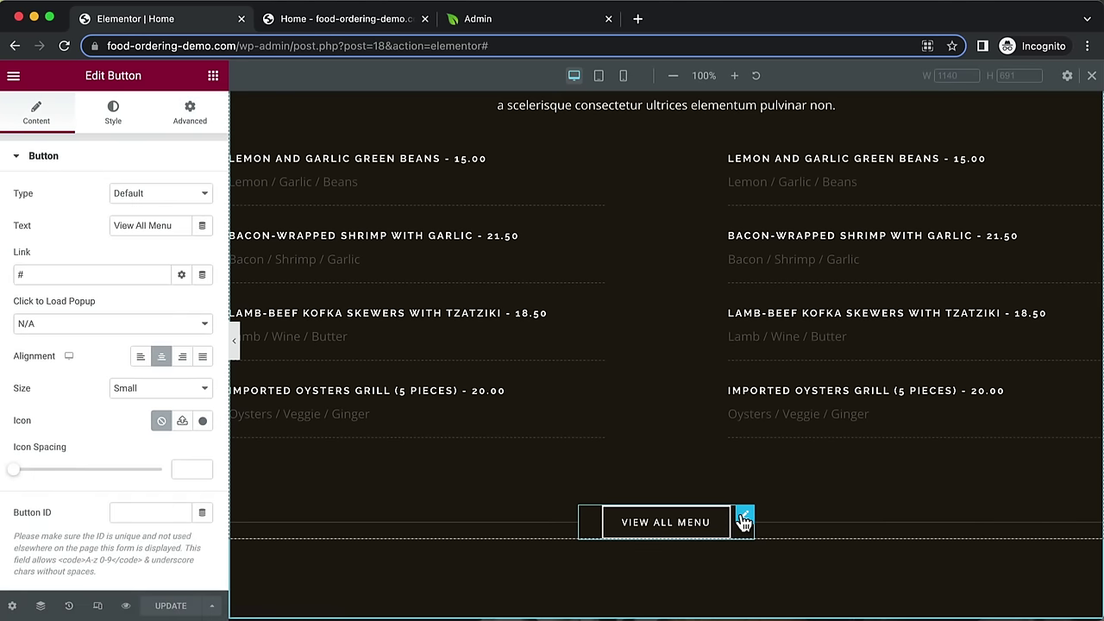
pyautogui.moveTo(91, 273); pyautogui.dragTo(7, 274)
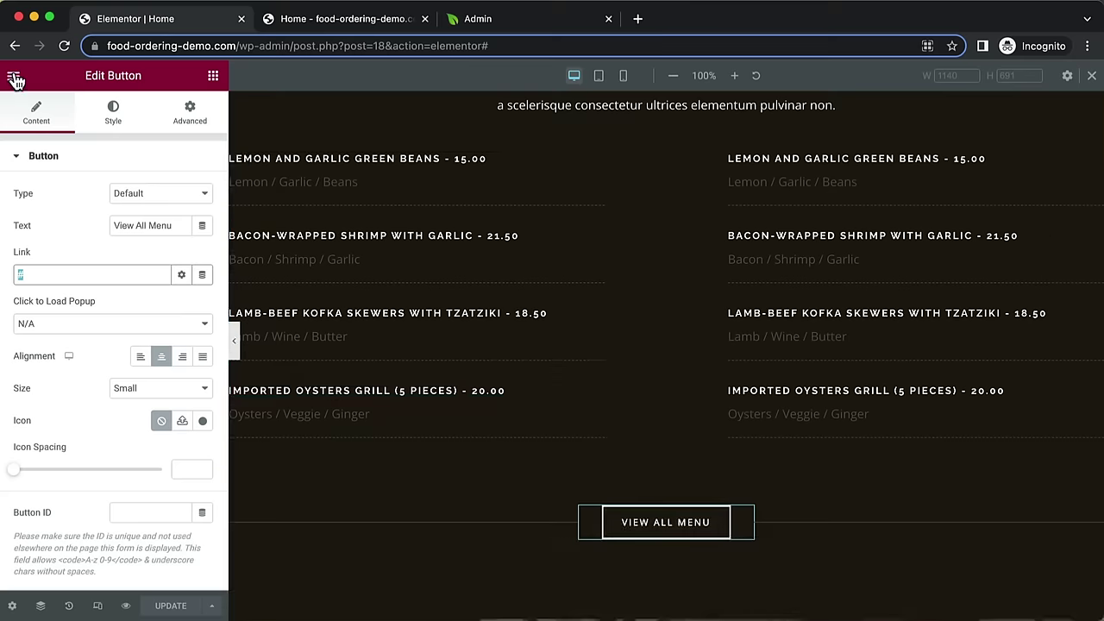
pyautogui.click(15, 79)
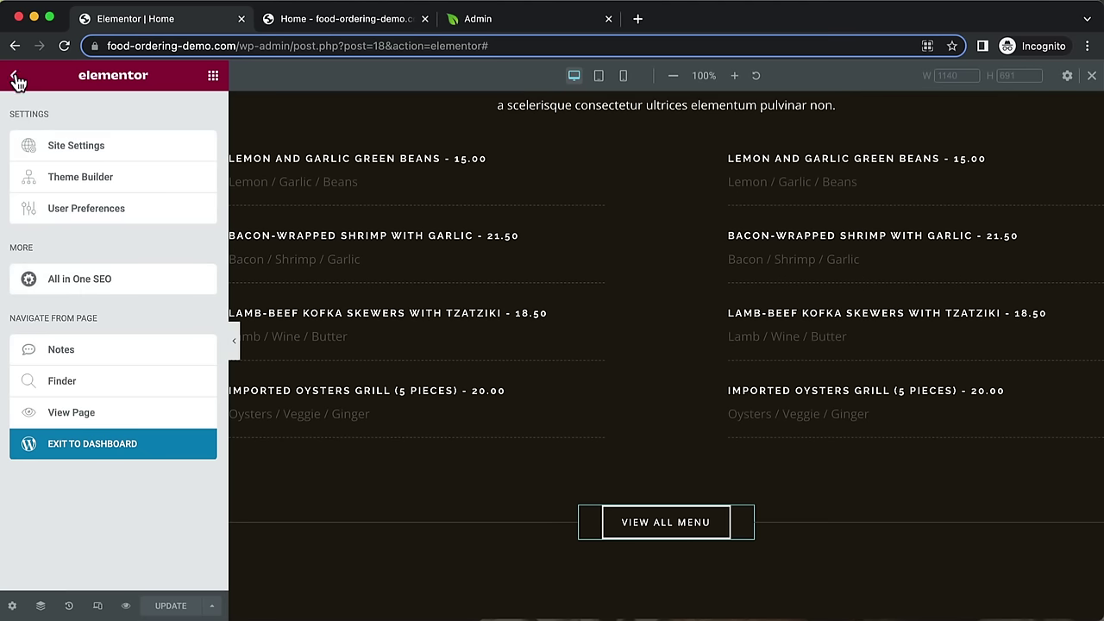
pyautogui.click(105, 455)
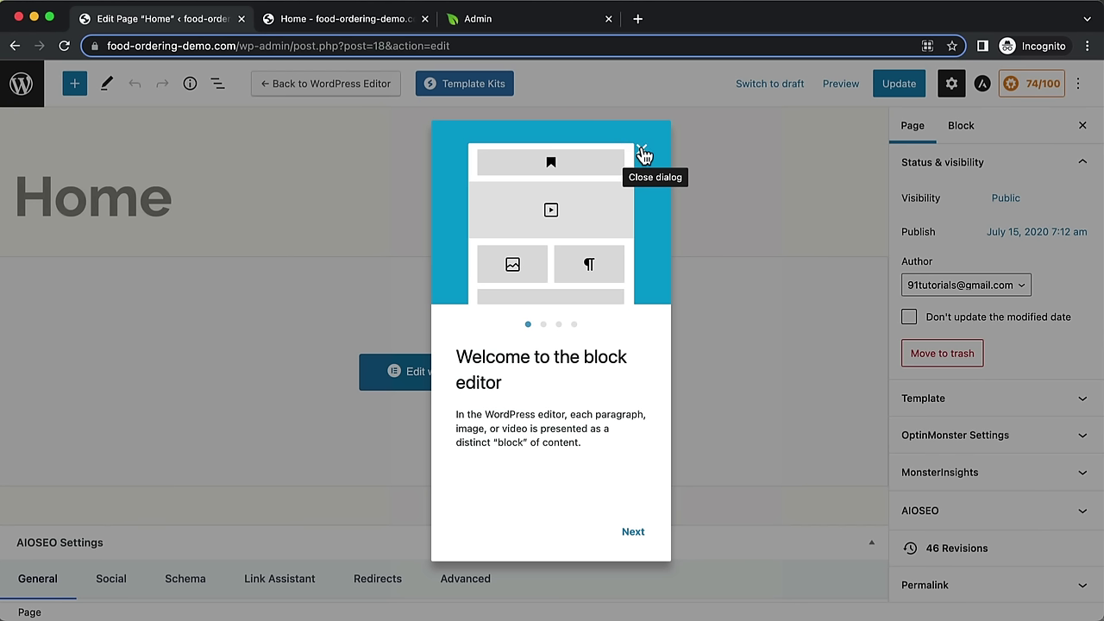
# Dismiss the block editor welcome tour and go to the Media Library
pyautogui.click(641, 151)
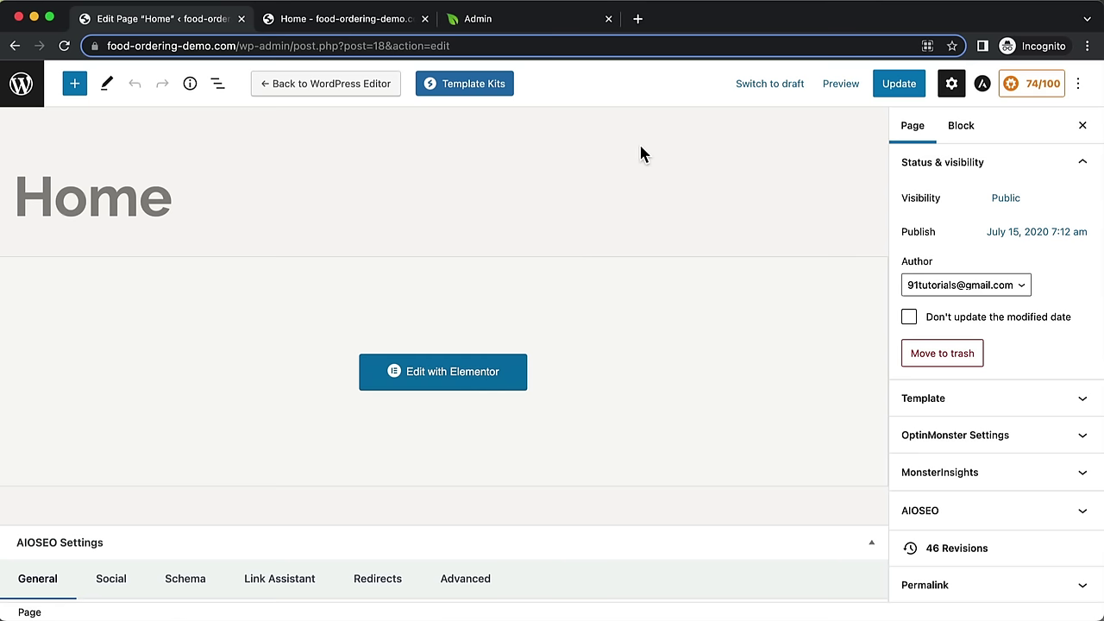
pyautogui.scroll(-2, 488, 308)
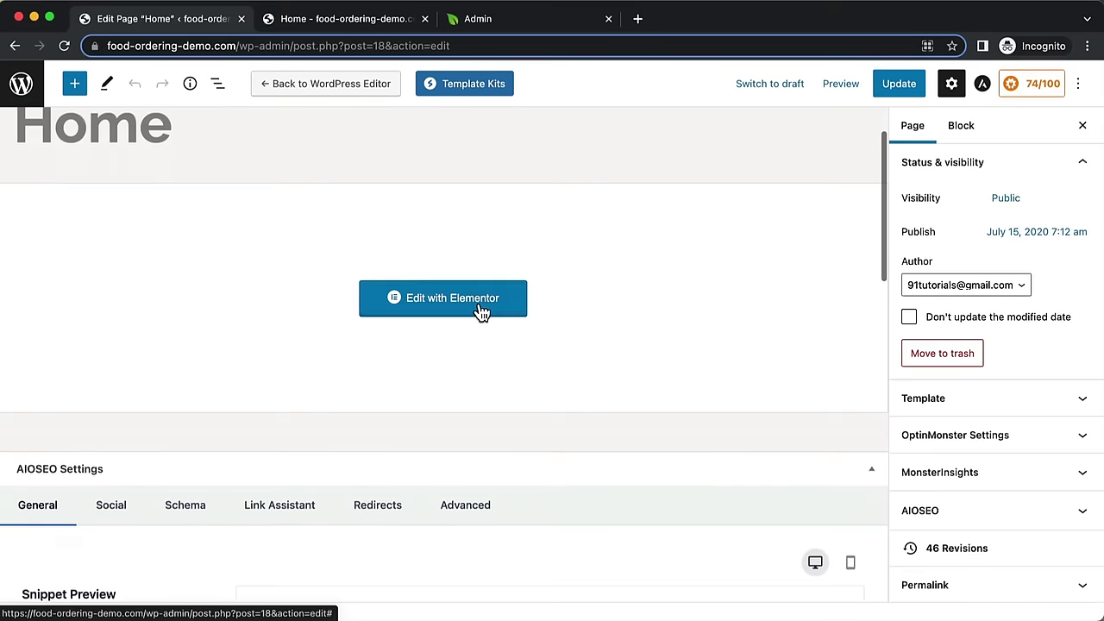
pyautogui.scroll(2, 481, 310)
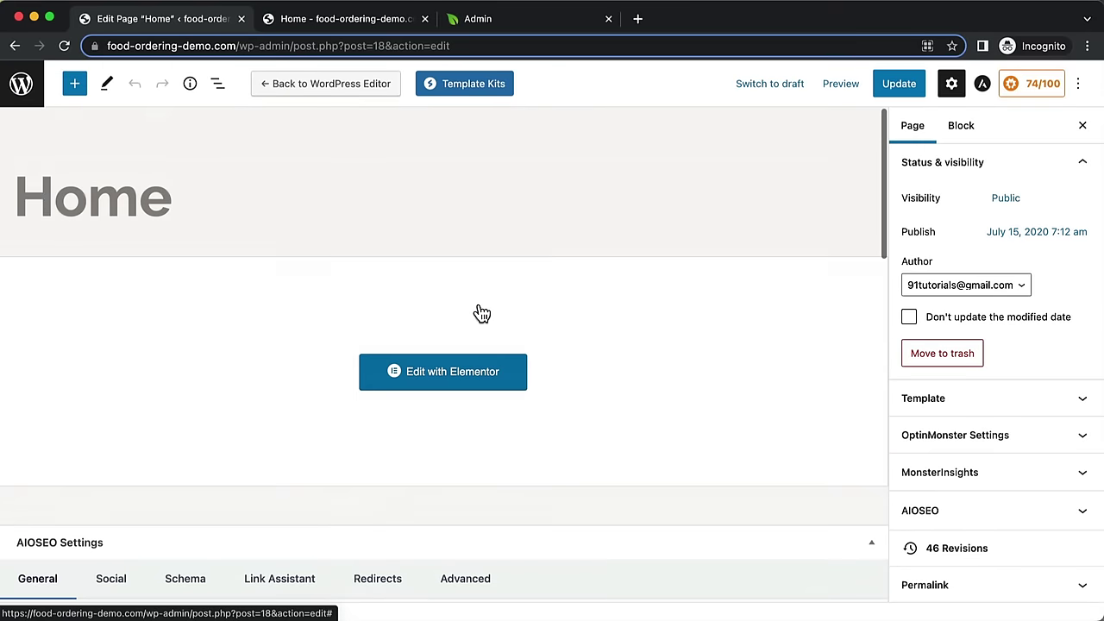
pyautogui.click(21, 87)
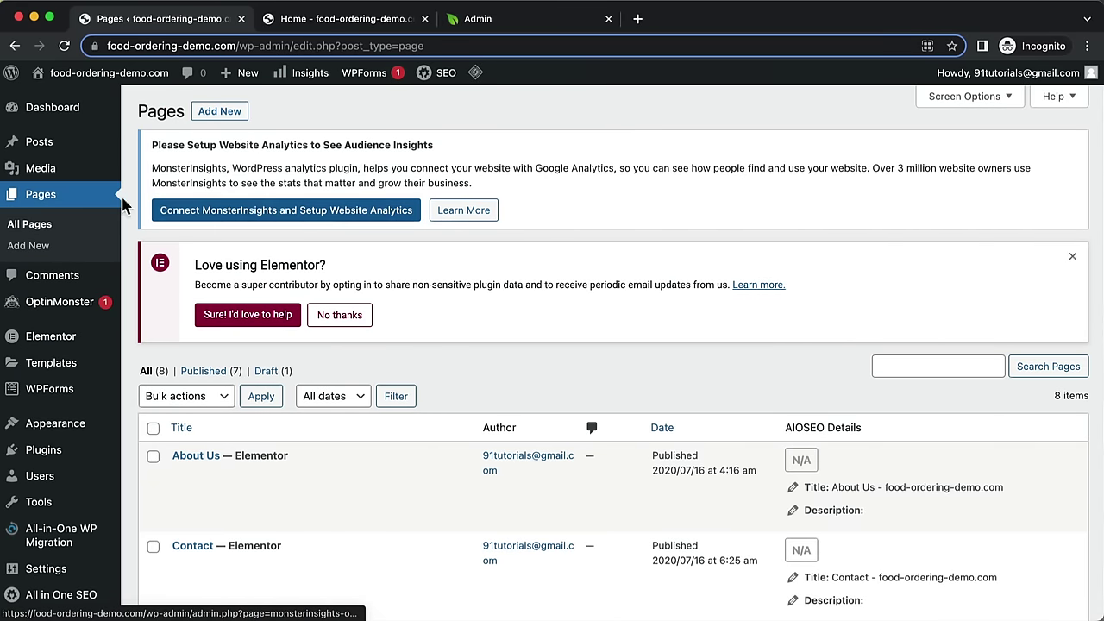
pyautogui.click(45, 172)
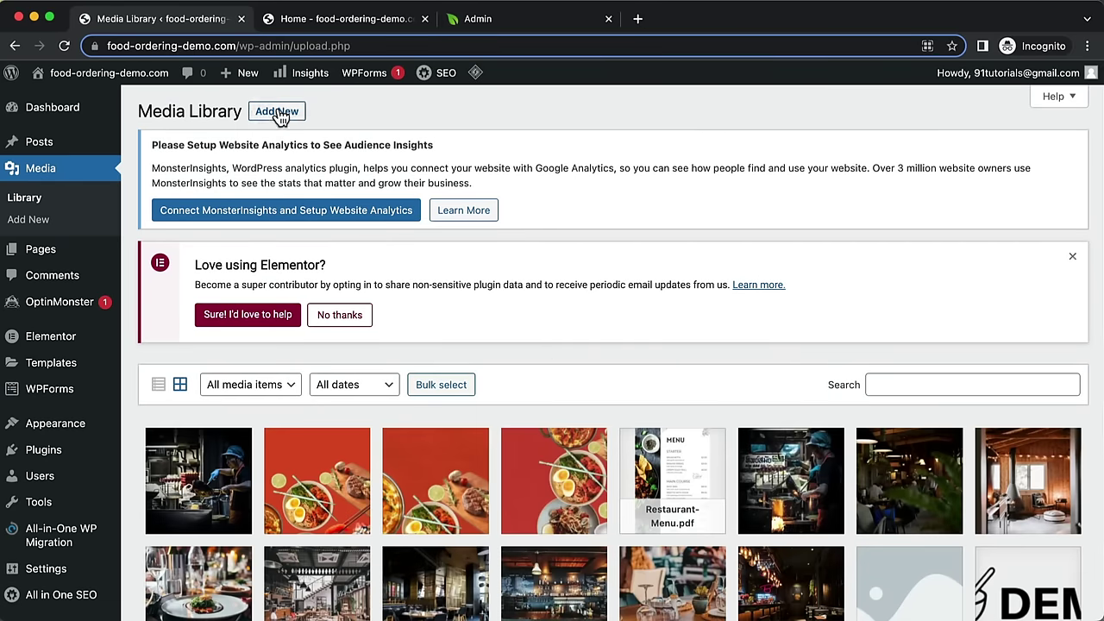
pyautogui.scroll(-1, 657, 488)
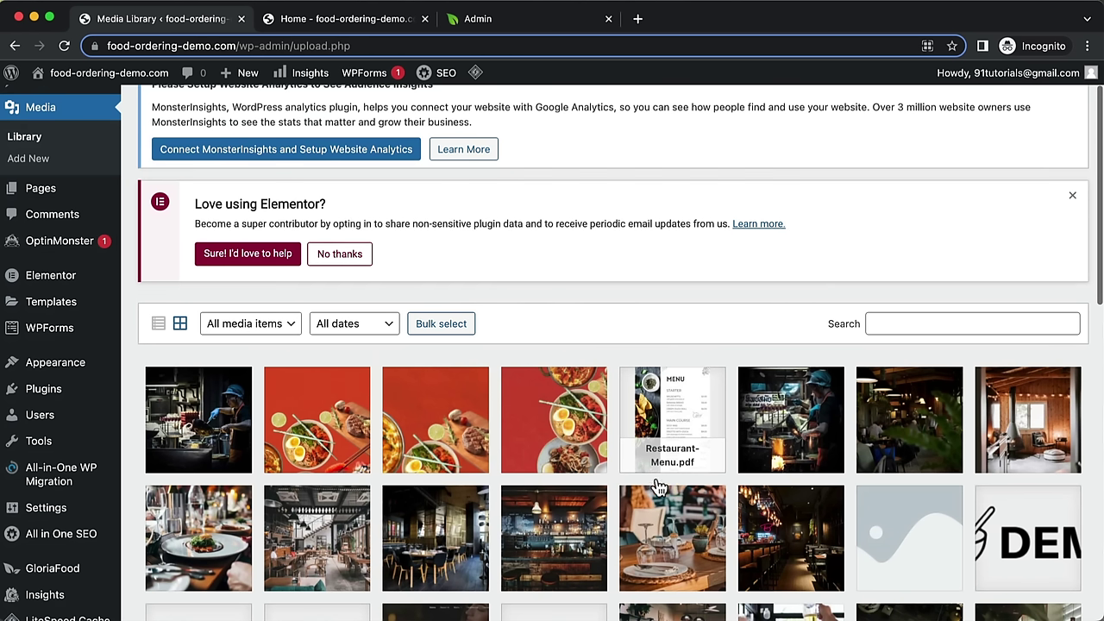
# Inspect Restaurant-Menu.pdf's attachment details and file name, then browse the library again
pyautogui.click(678, 419)
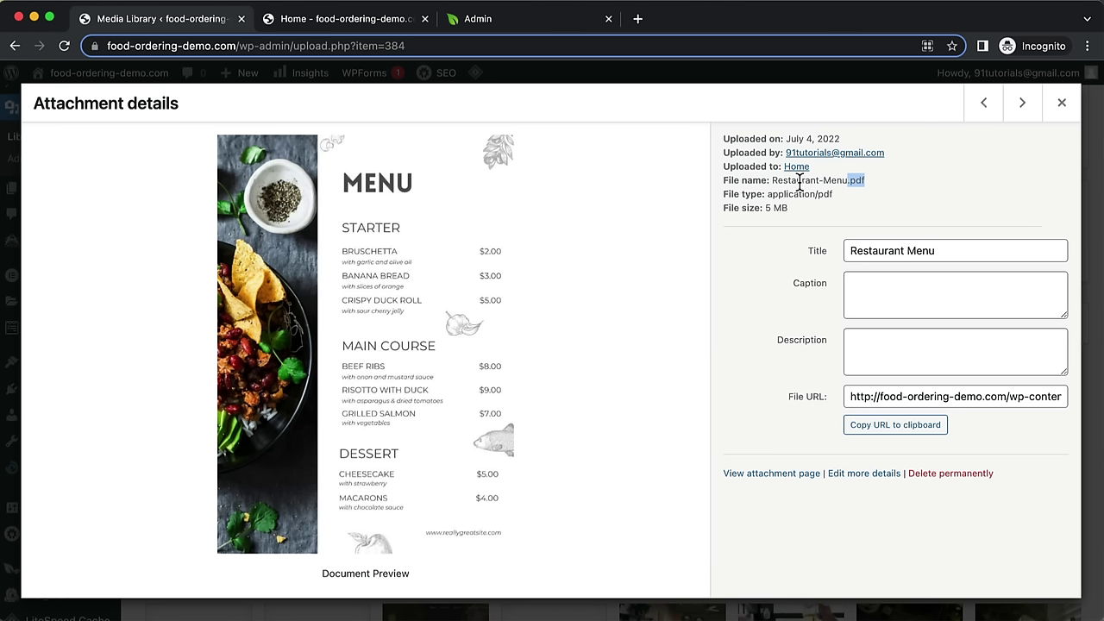
pyautogui.moveTo(774, 181); pyautogui.dragTo(873, 189)
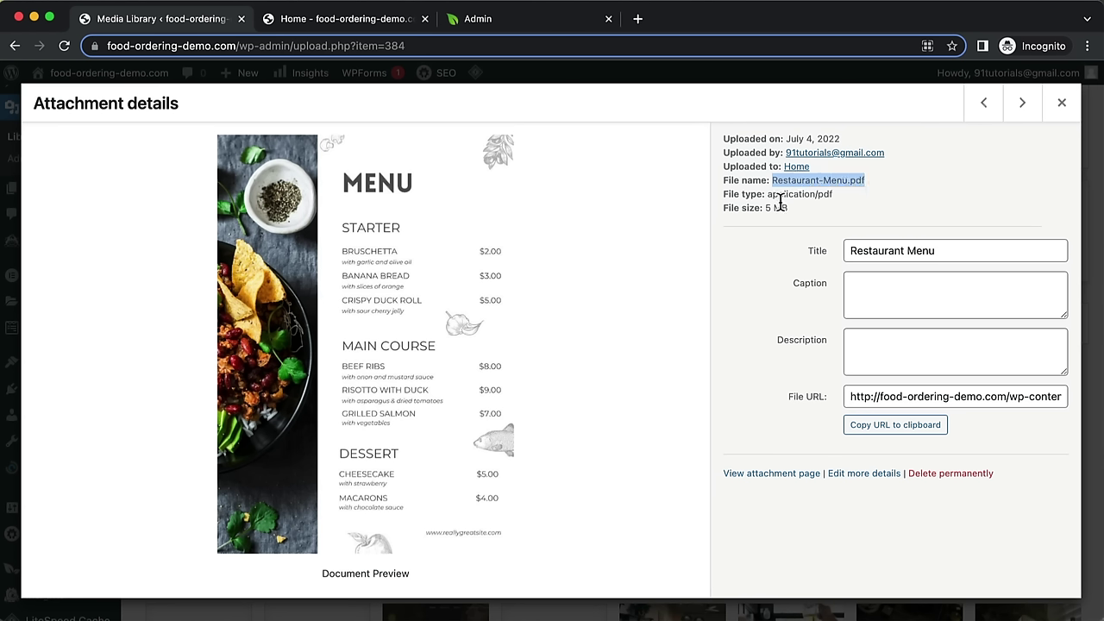
pyautogui.click(1061, 102)
pyautogui.scroll(2, 293, 302)
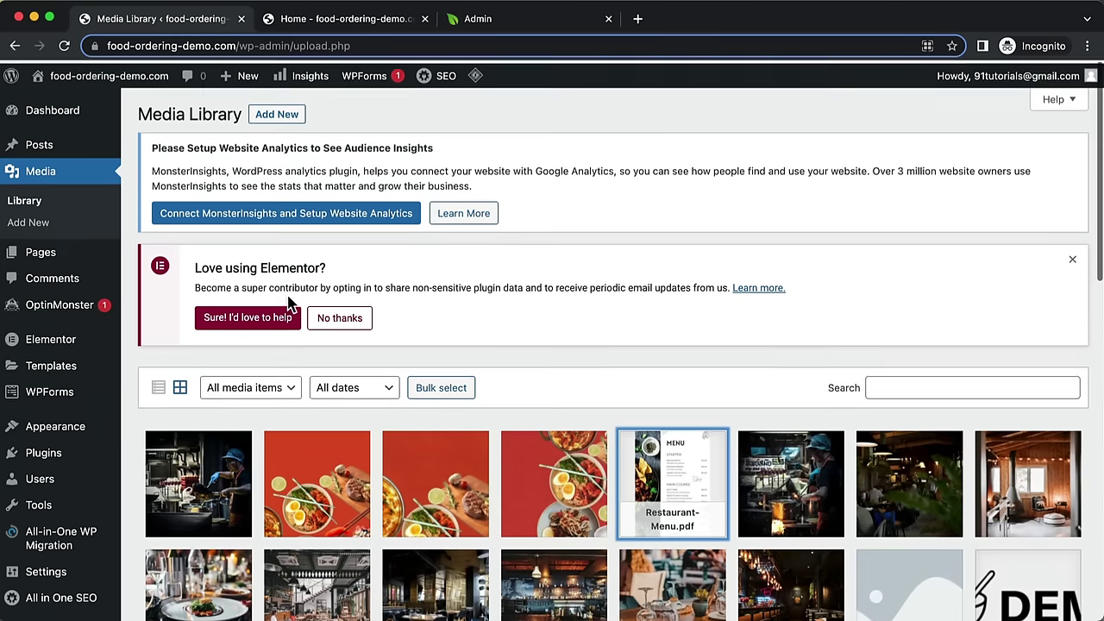
pyautogui.click(276, 114)
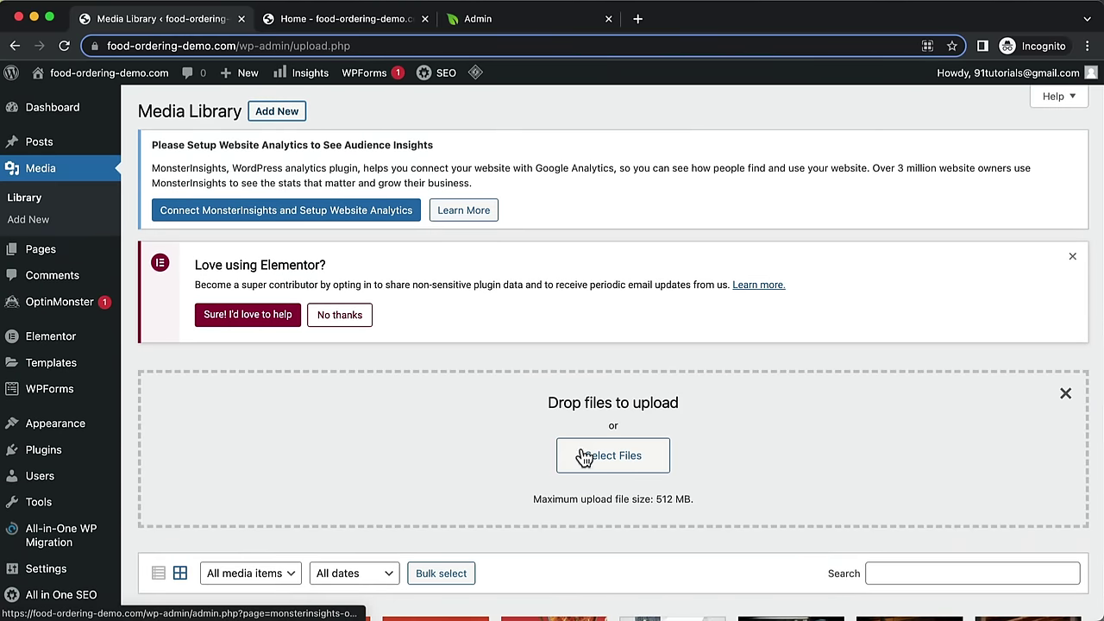
pyautogui.scroll(-2, 475, 457)
pyautogui.scroll(-3, 497, 452)
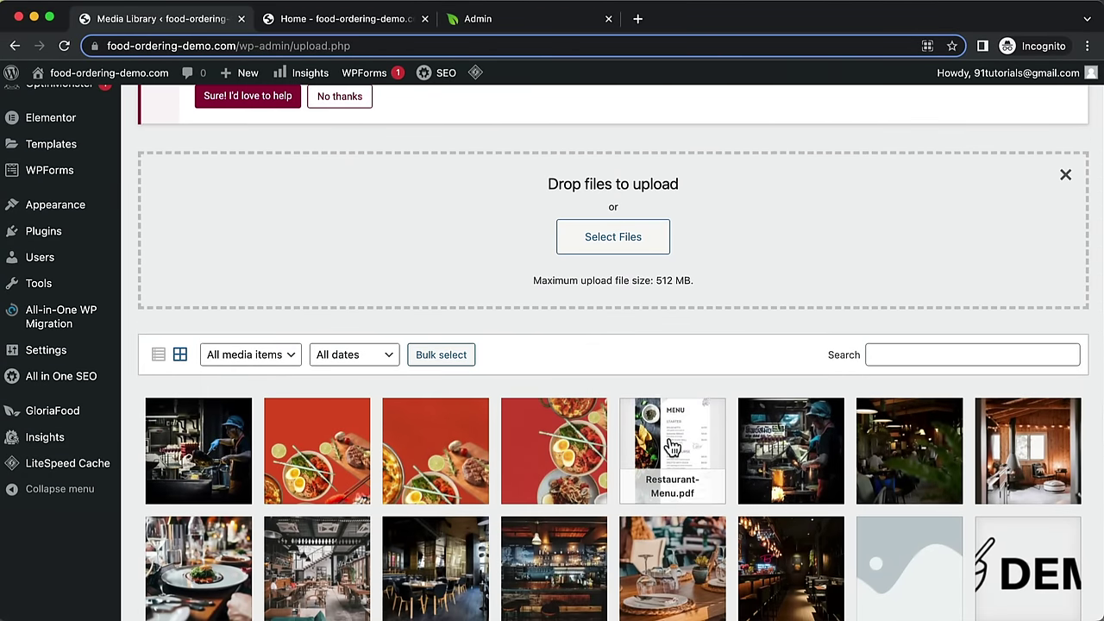
# Copy Restaurant-Menu.pdf's file URL from its attachment details and visit the live site
pyautogui.click(676, 447)
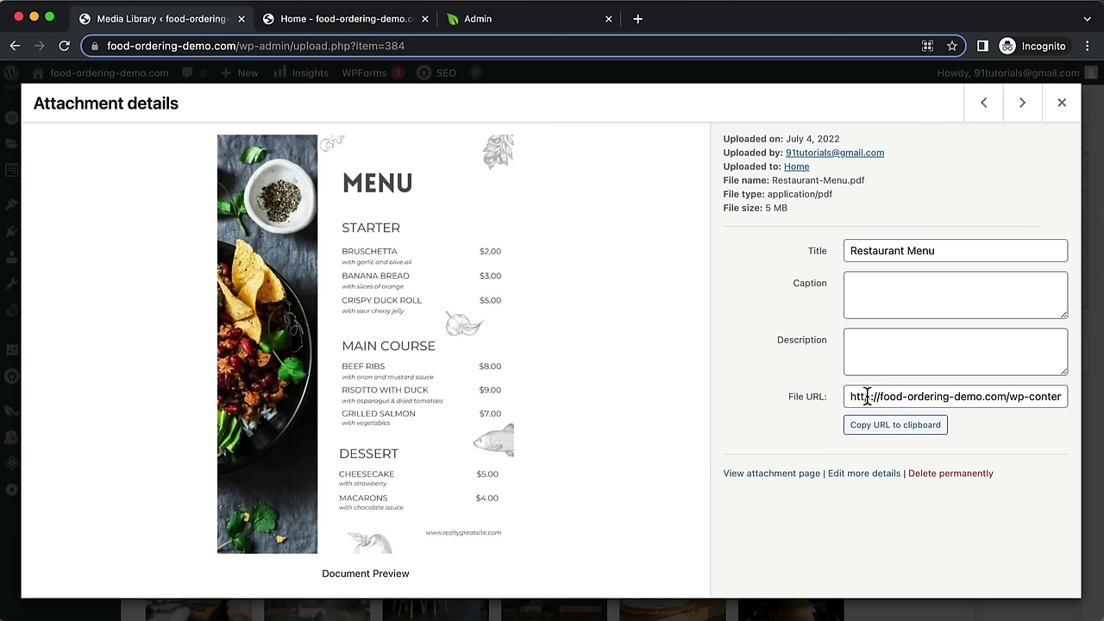
pyautogui.click(863, 433)
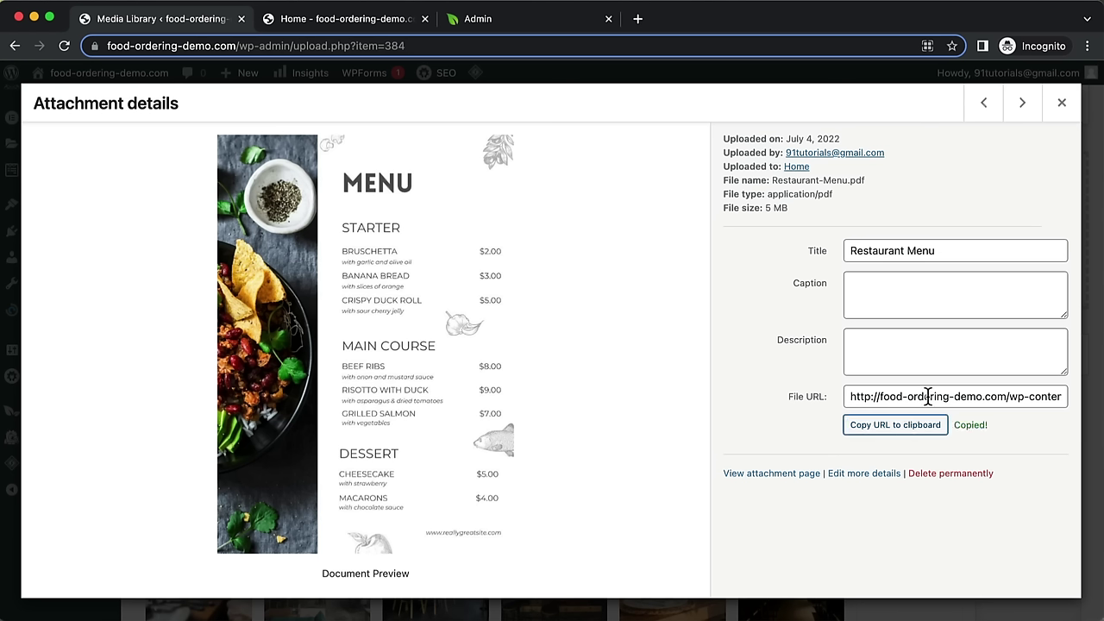
pyautogui.click(1061, 102)
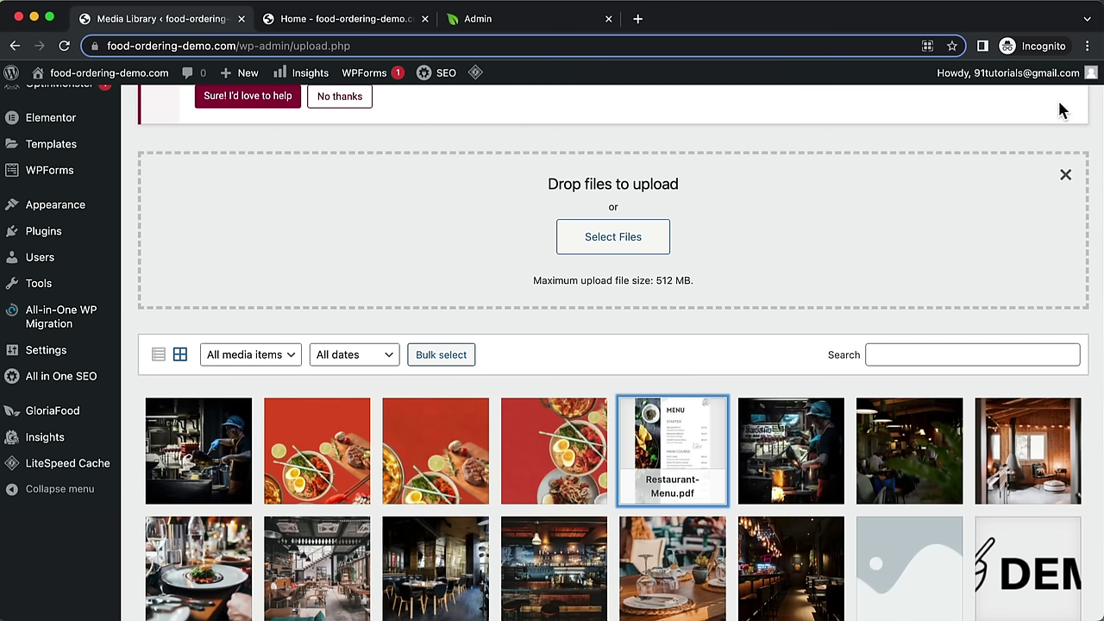
pyautogui.moveTo(119, 83)
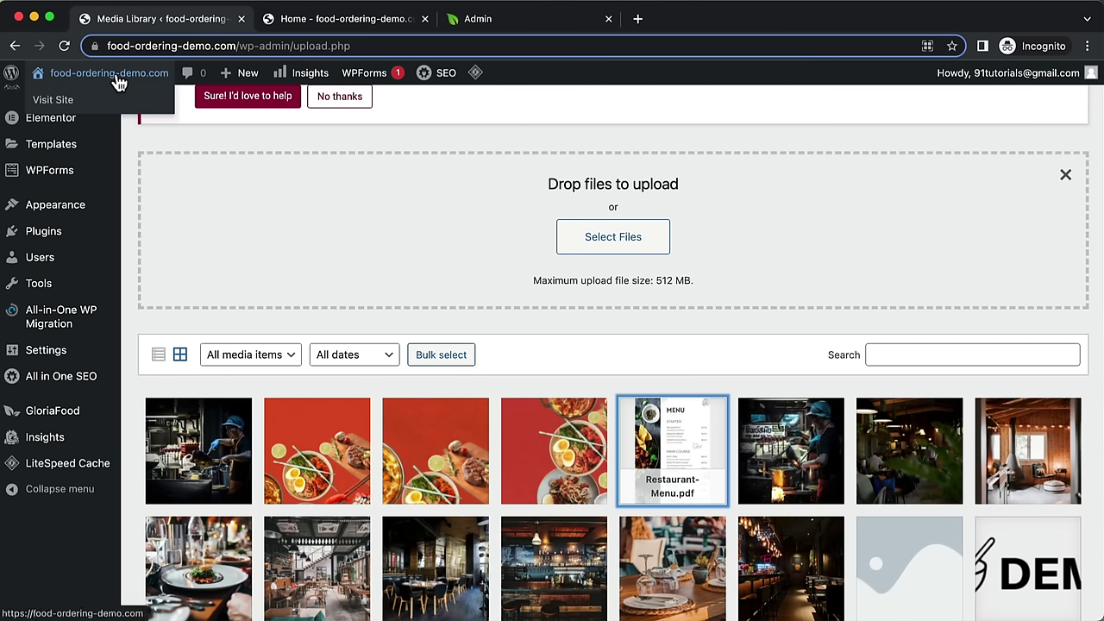
pyautogui.click(53, 103)
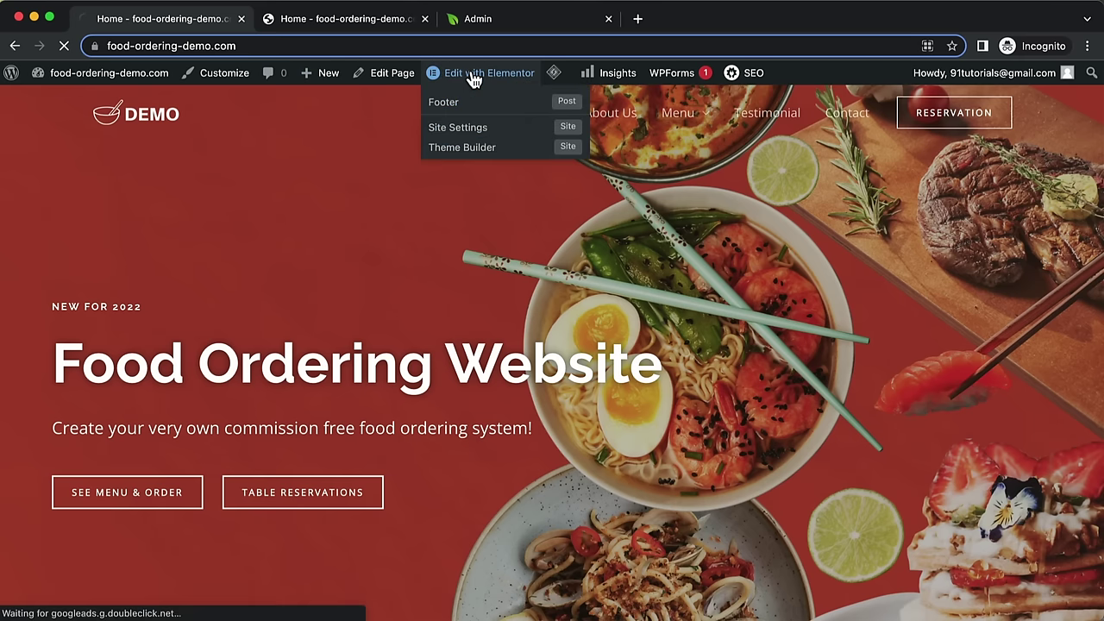
# Open the home page in Elementor and scroll down to the View All Menu button
pyautogui.click(473, 79)
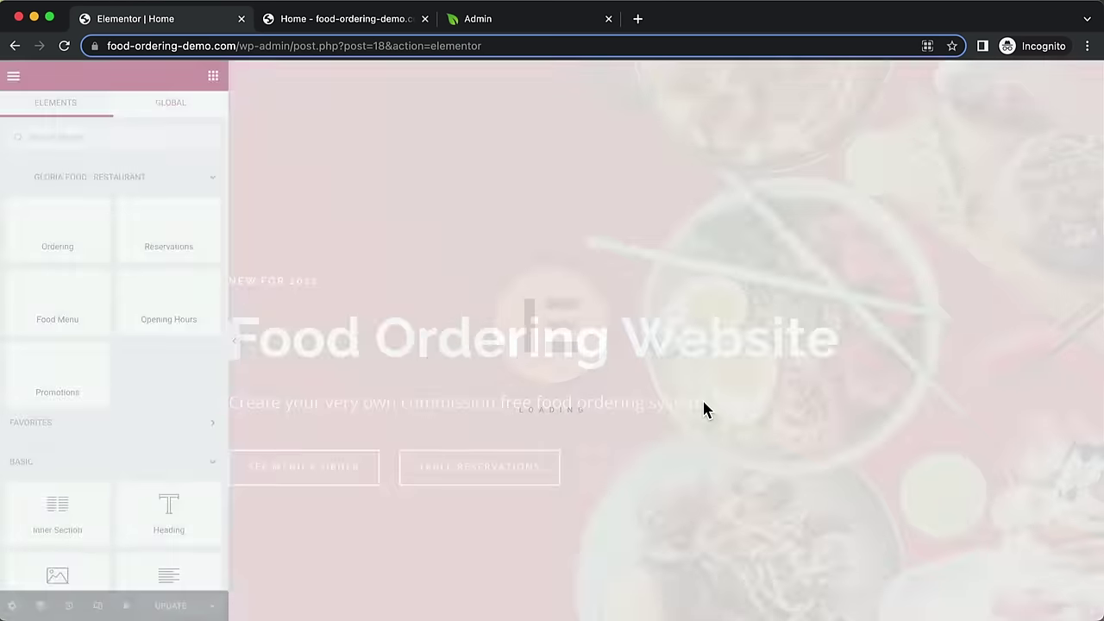
pyautogui.scroll(-9, 517, 434)
pyautogui.scroll(9, 517, 434)
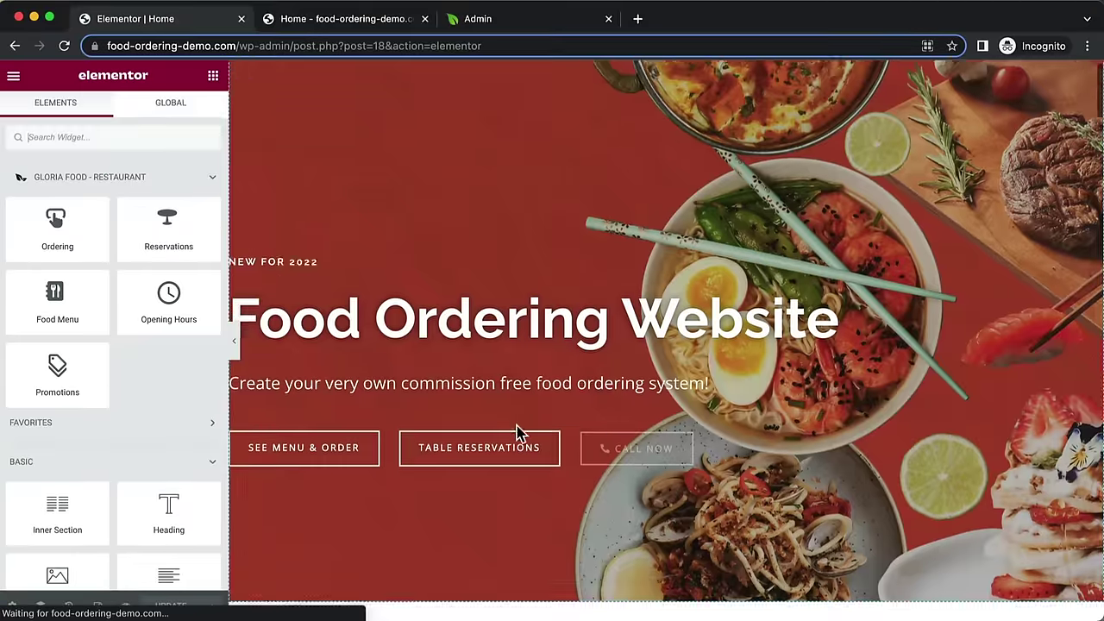
pyautogui.scroll(-2, 517, 434)
pyautogui.scroll(-20, 561, 423)
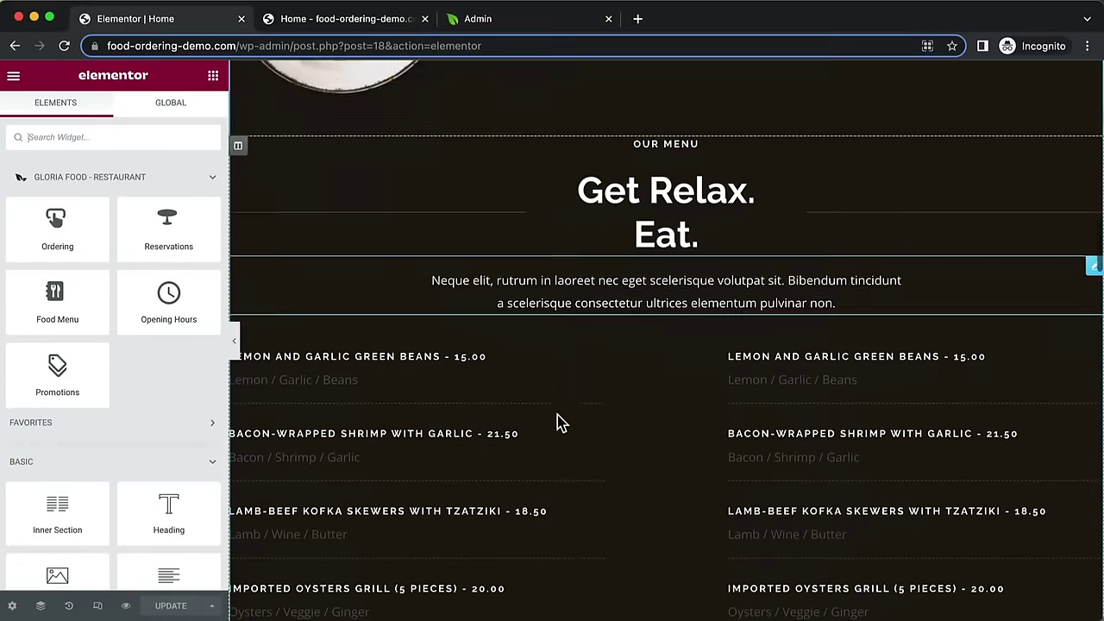
pyautogui.scroll(-2, 557, 423)
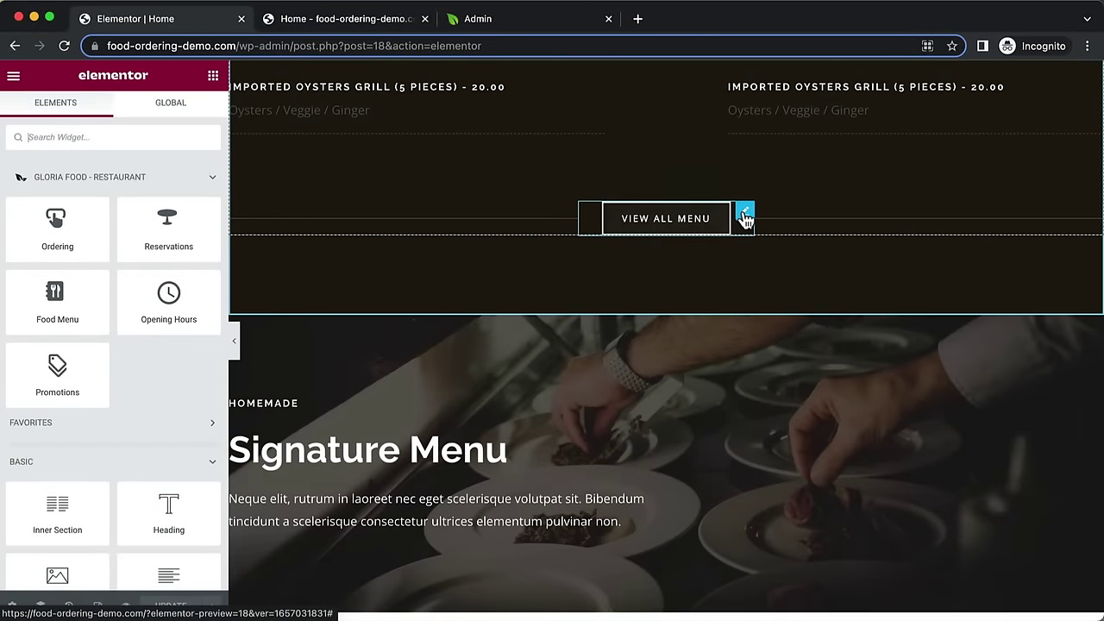
# Paste the Restaurant-Menu.pdf URL as the button link, set Open in new window, and preview
pyautogui.click(744, 215)
pyautogui.click(140, 273)
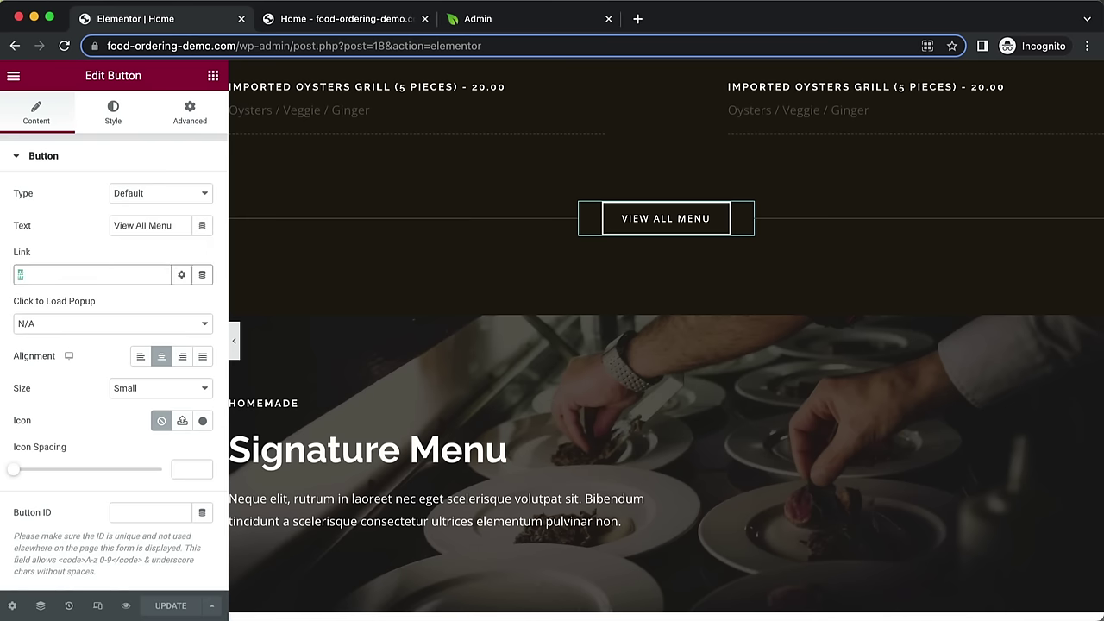
pyautogui.hotkey('ctrl', 'v')
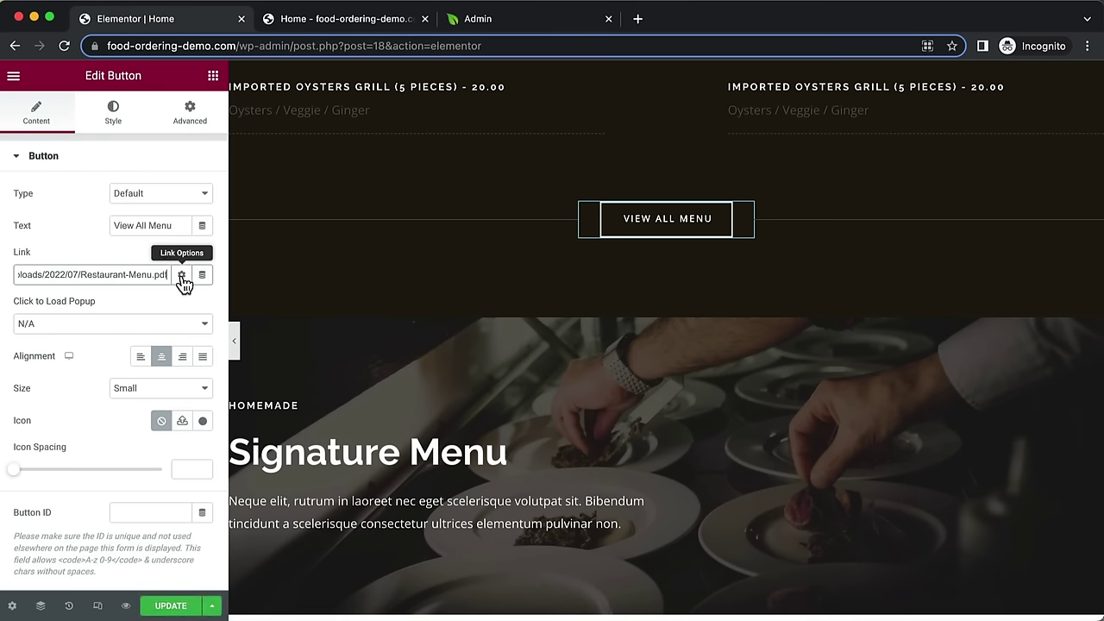
pyautogui.click(182, 275)
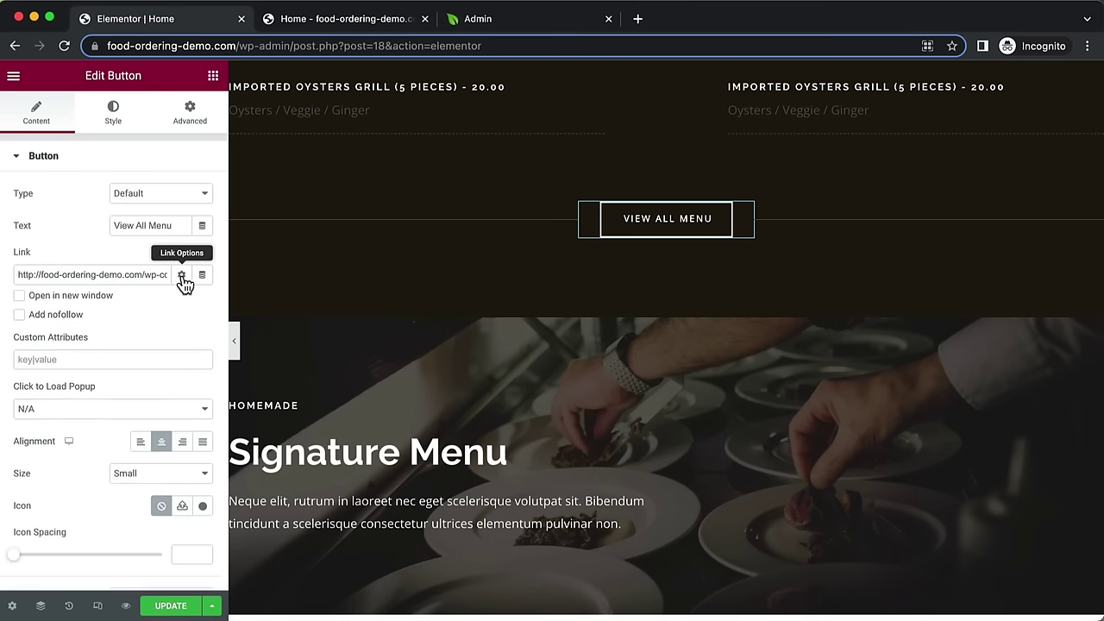
pyautogui.click(19, 300)
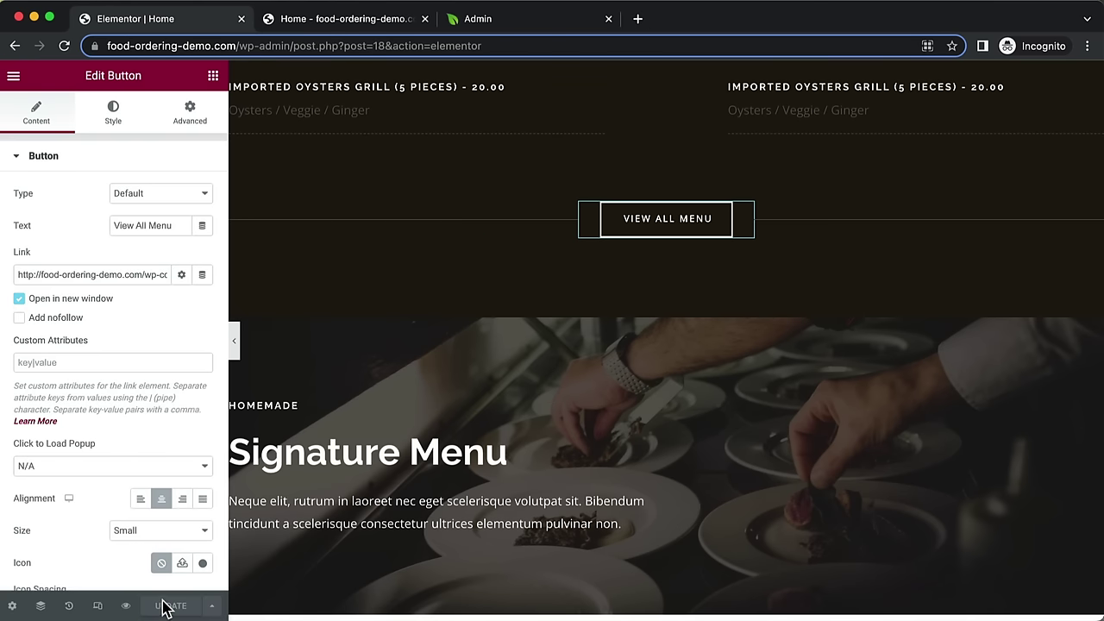
pyautogui.click(125, 608)
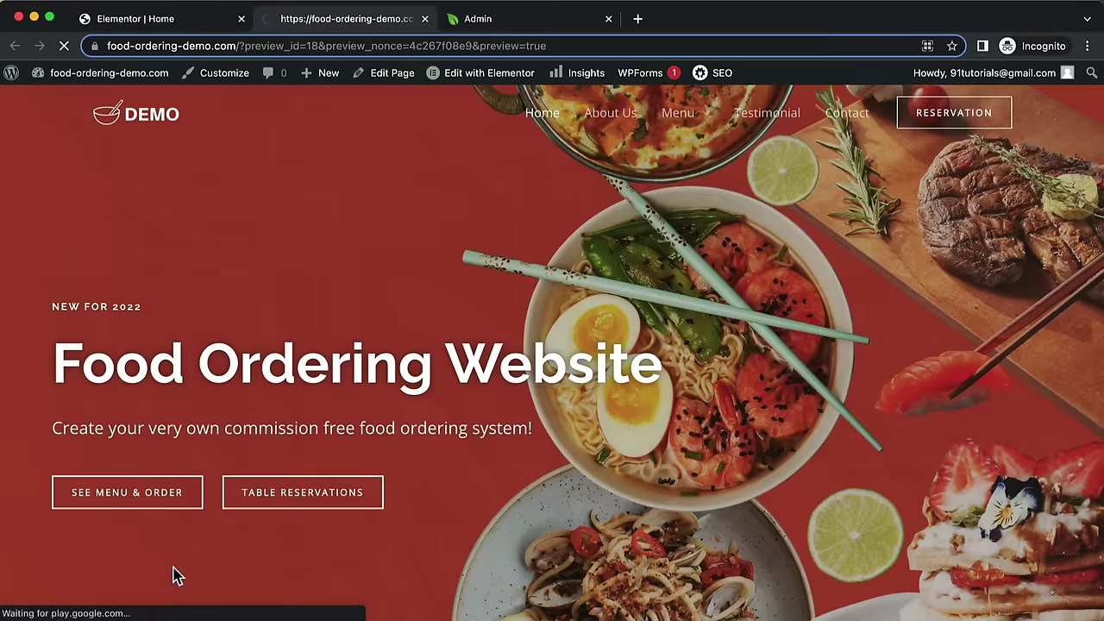
# Open Restaurant-Menu.pdf via the preview's VIEW ALL MENU button, scroll it, then return to Elementor
pyautogui.scroll(-10, 531, 323)
pyautogui.scroll(-15, 529, 324)
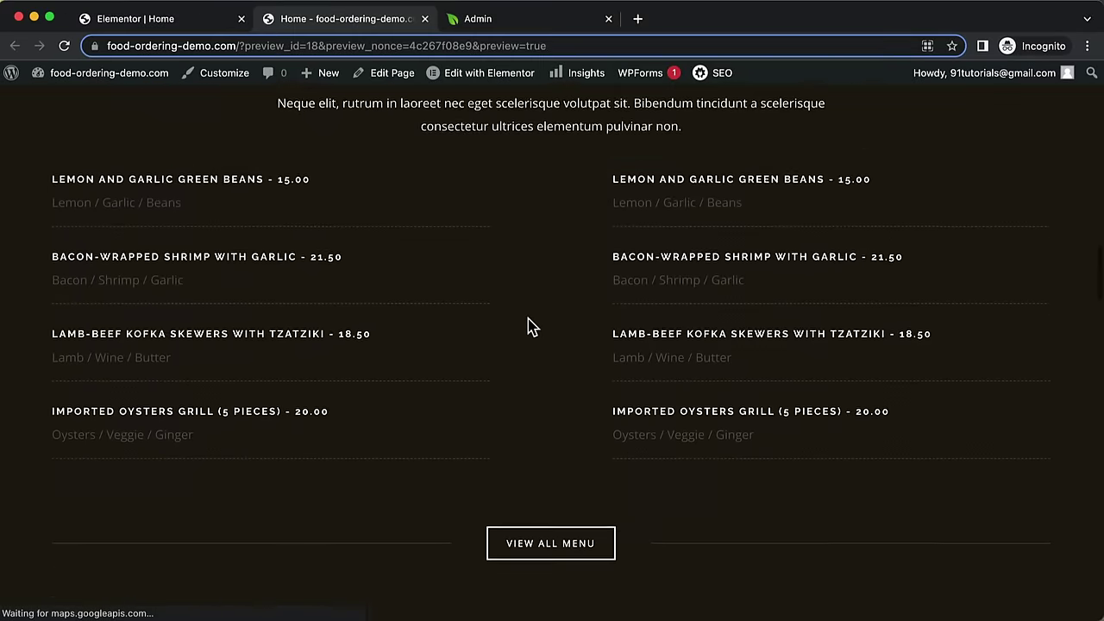
pyautogui.click(541, 440)
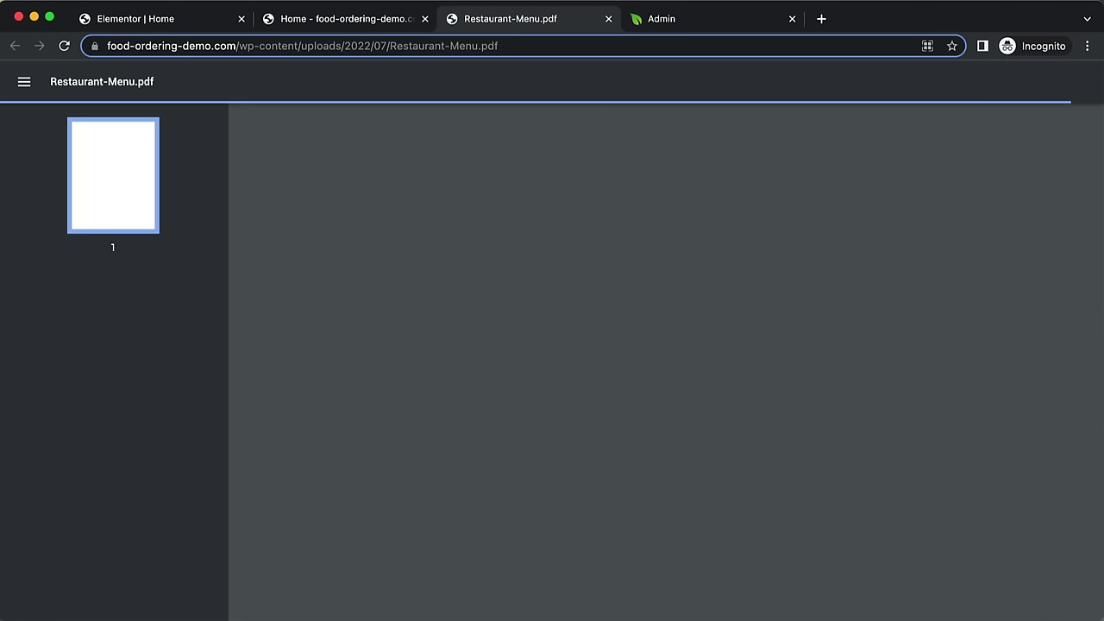
pyautogui.scroll(-5, 599, 267)
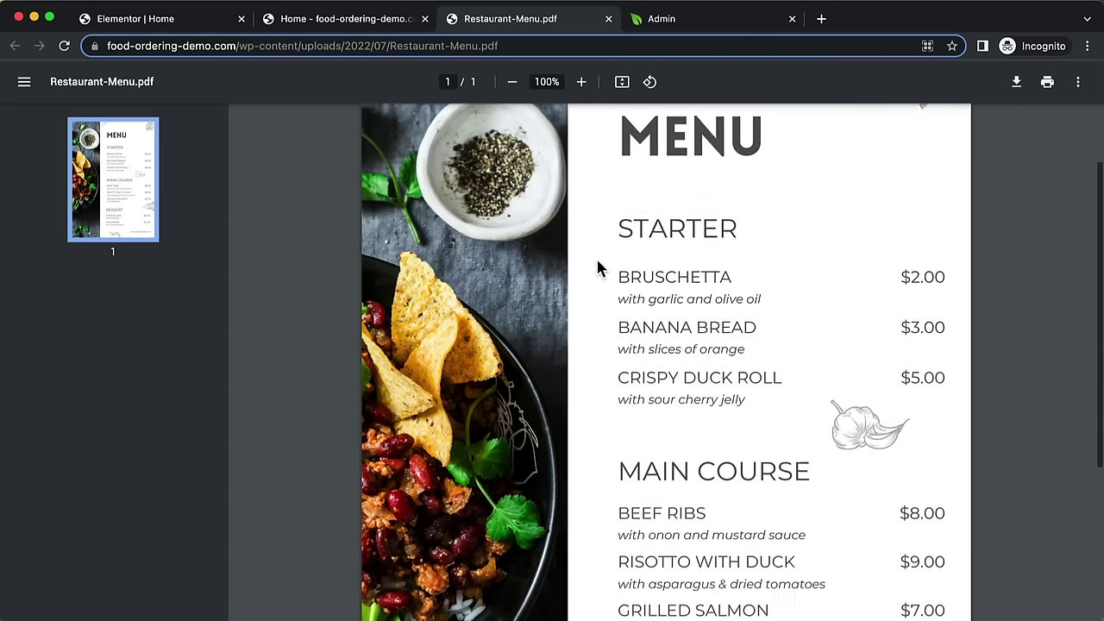
pyautogui.scroll(3, 598, 268)
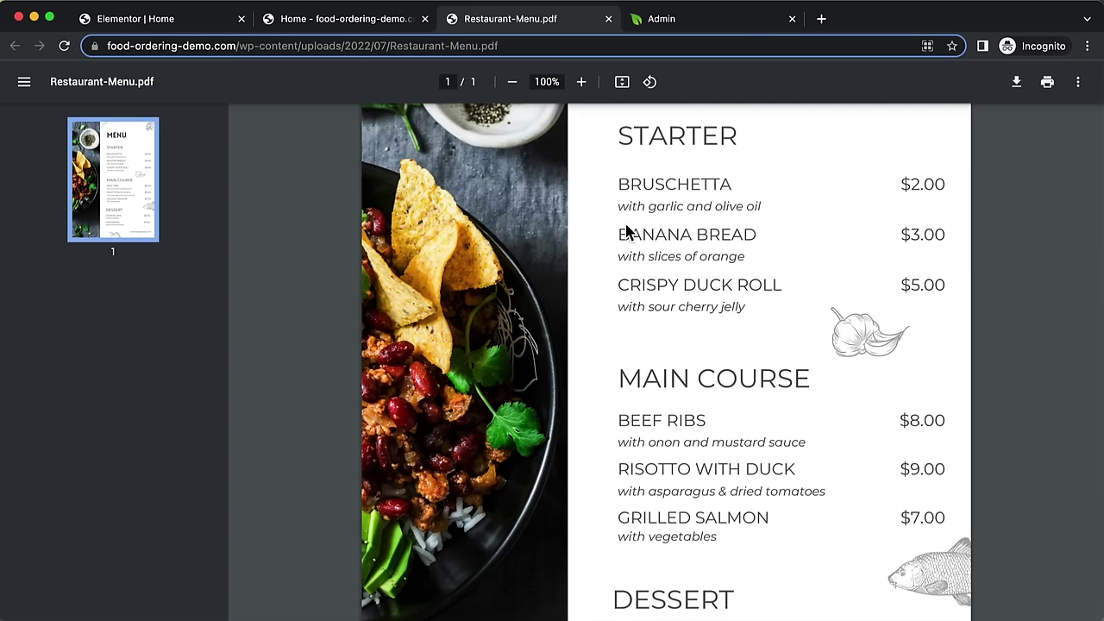
pyautogui.click(156, 21)
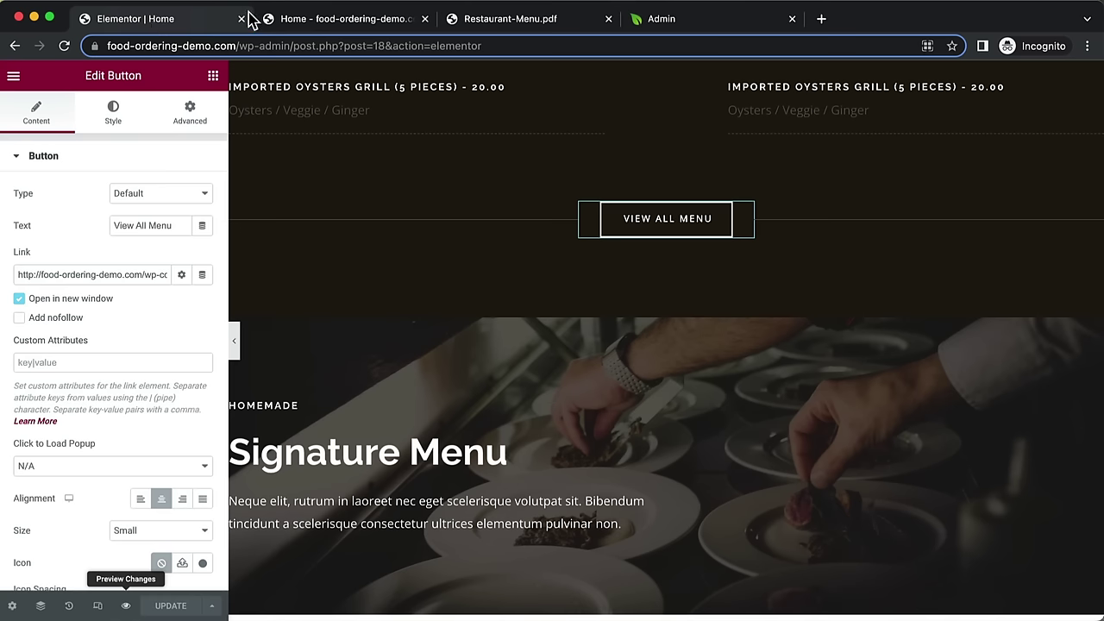
# Leave Elementor via View Page and scroll through the live home page
pyautogui.click(14, 77)
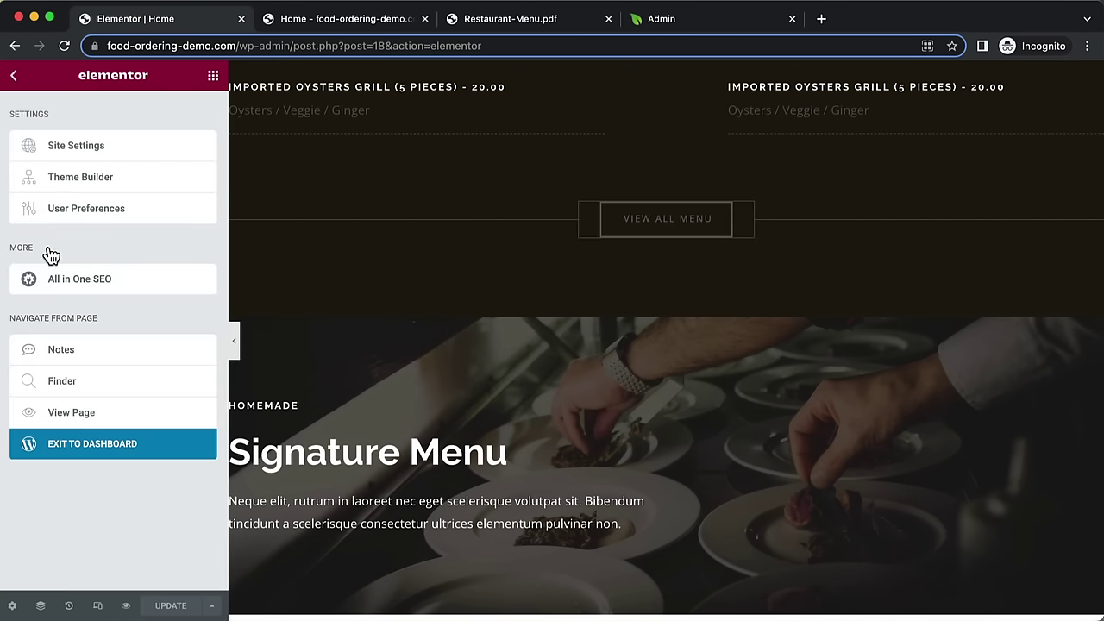
pyautogui.click(76, 418)
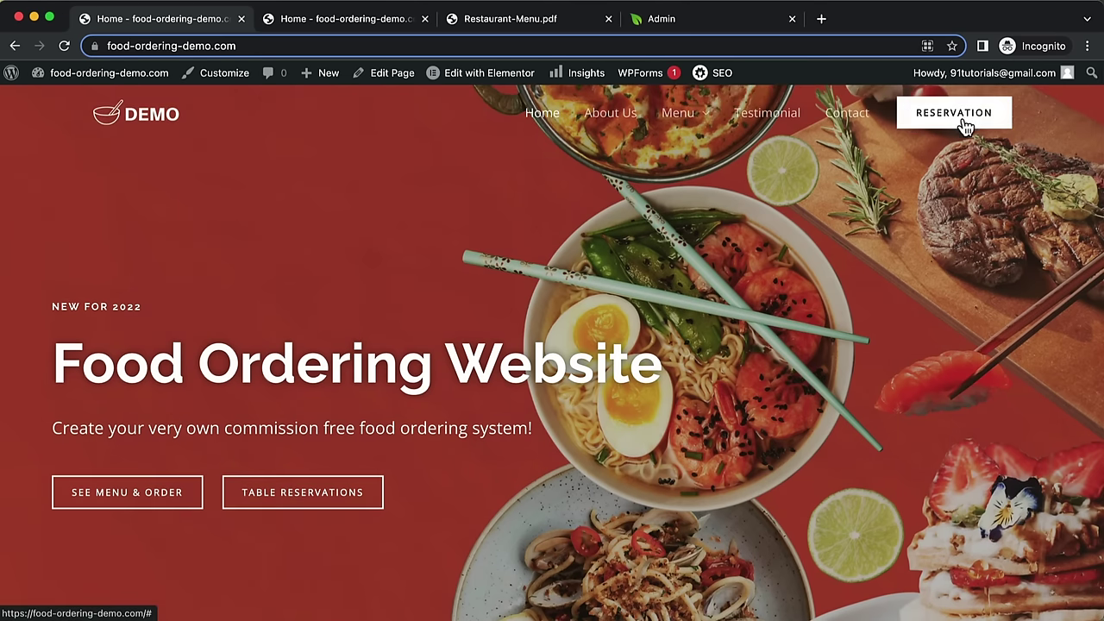
pyautogui.scroll(-1, 388, 414)
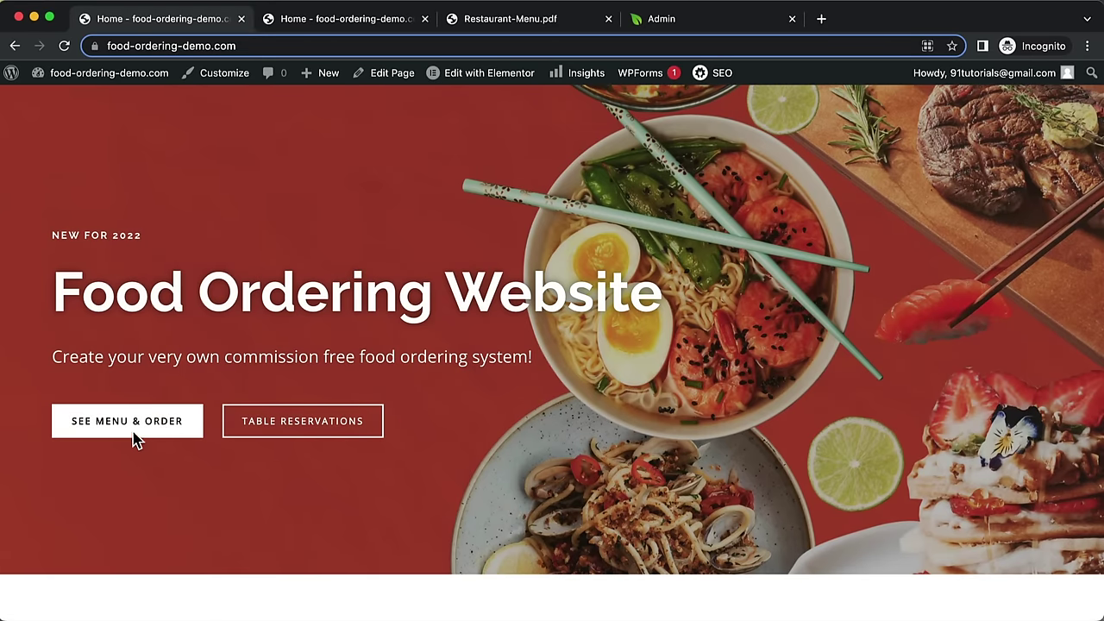
pyautogui.scroll(1, 370, 406)
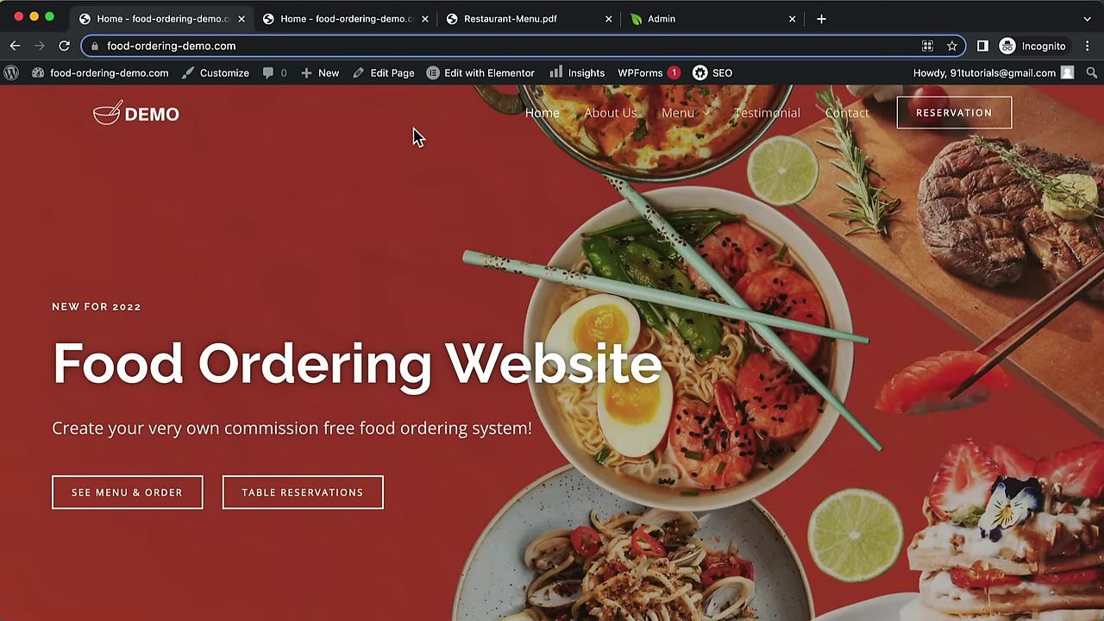
pyautogui.moveTo(658, 124)
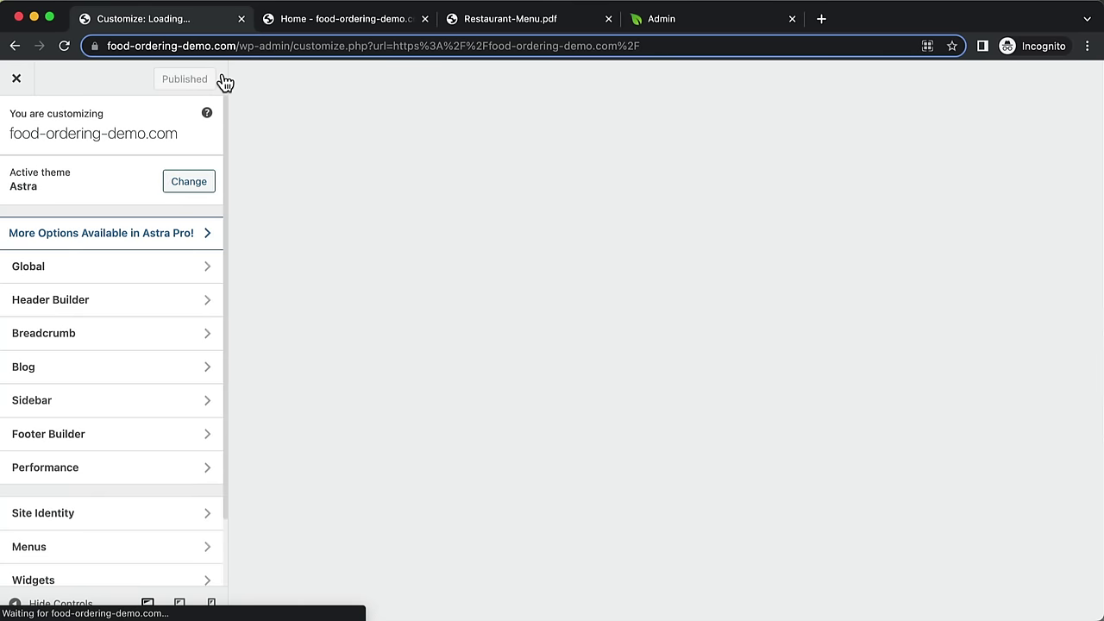
# In Header Builder, move the Button element before Primary Menu, then back after it
pyautogui.scroll(-3, 113, 344)
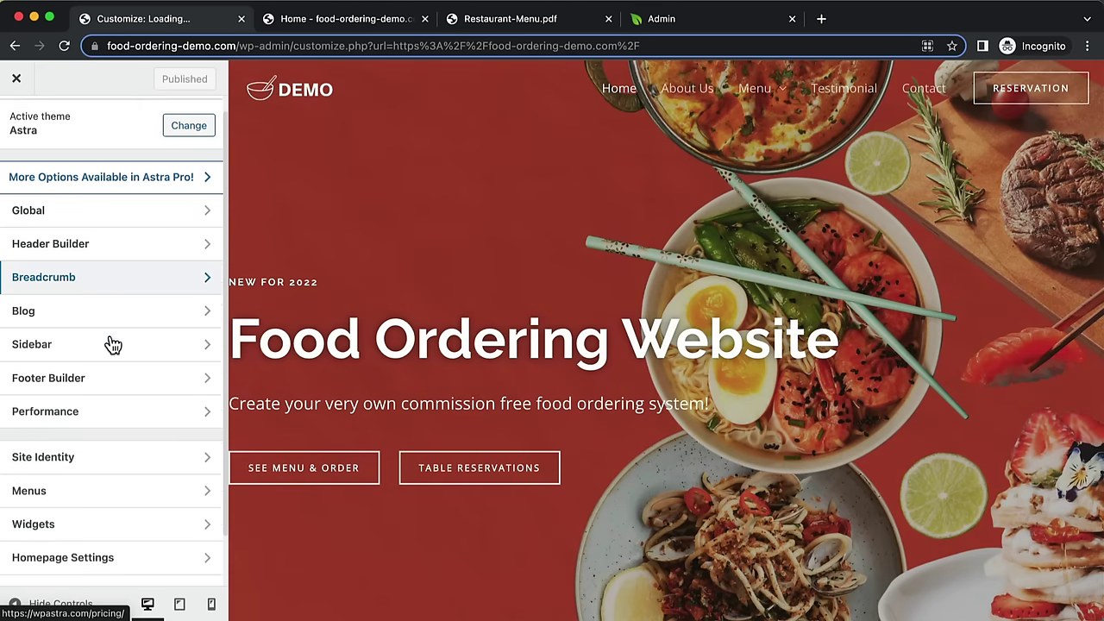
pyautogui.click(111, 231)
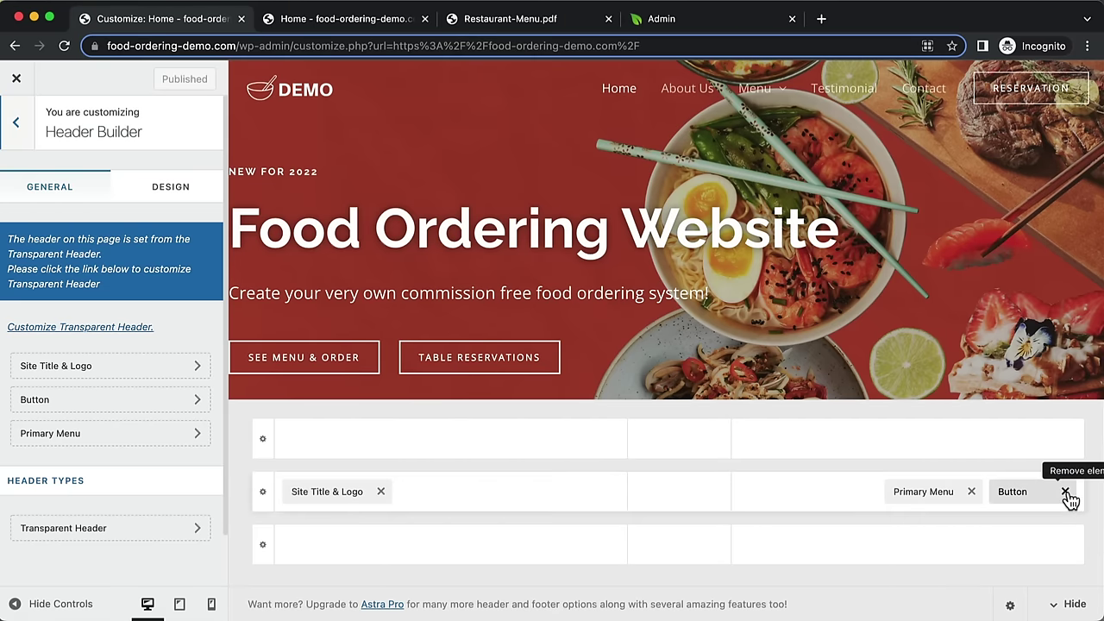
pyautogui.moveTo(1023, 491); pyautogui.dragTo(830, 505)
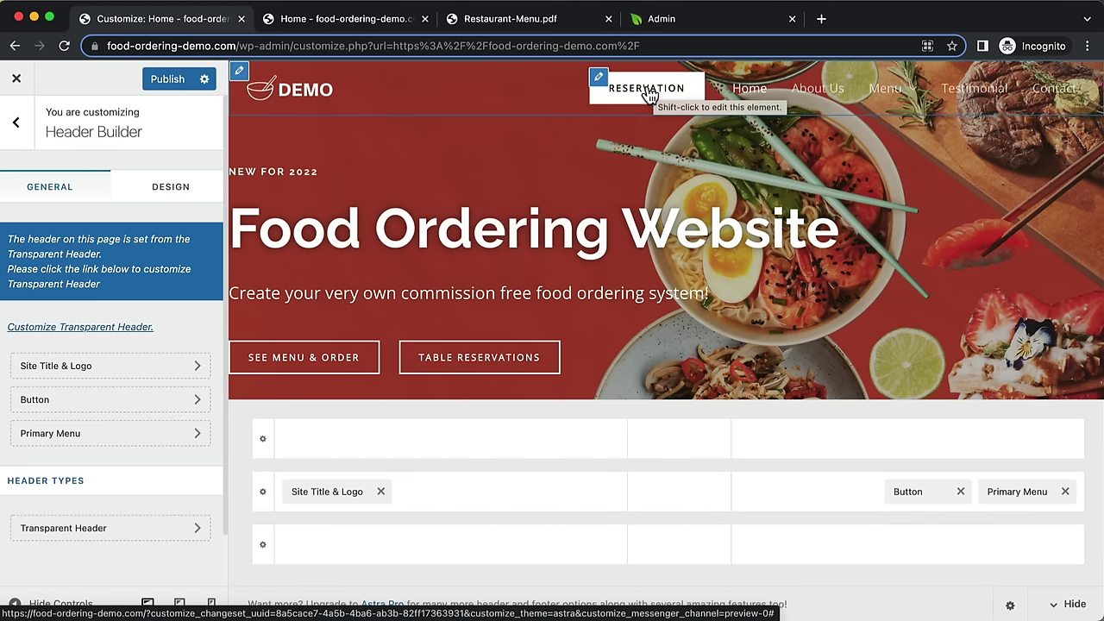
pyautogui.moveTo(914, 490); pyautogui.dragTo(1038, 495)
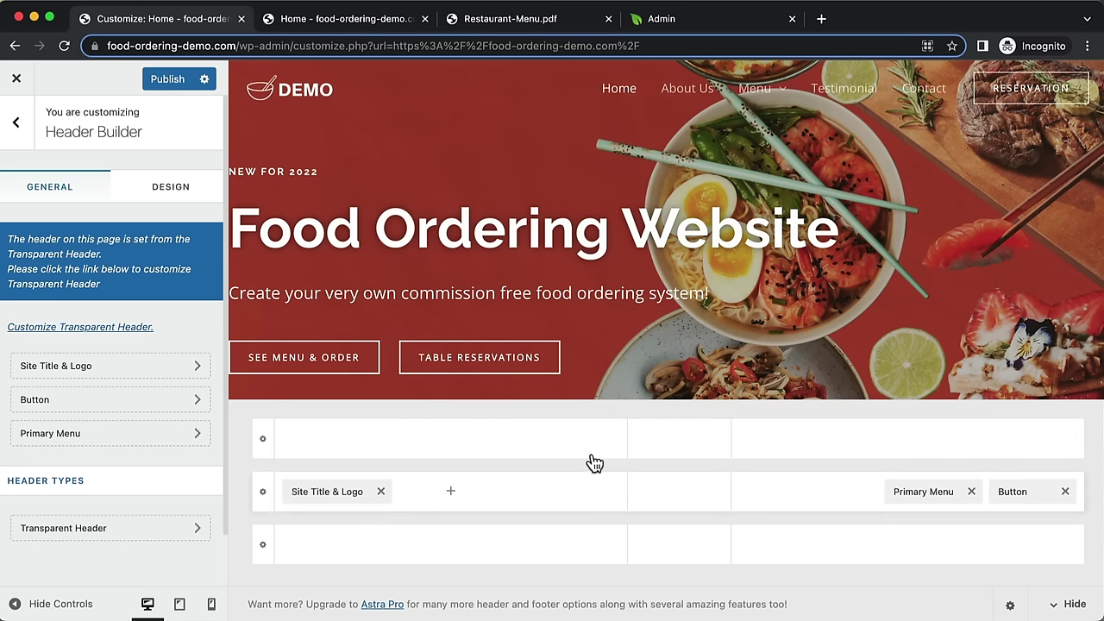
# Link the header button to the Restaurant-Menu.pdf URL in a new tab and relabel it Menu
pyautogui.click(1025, 492)
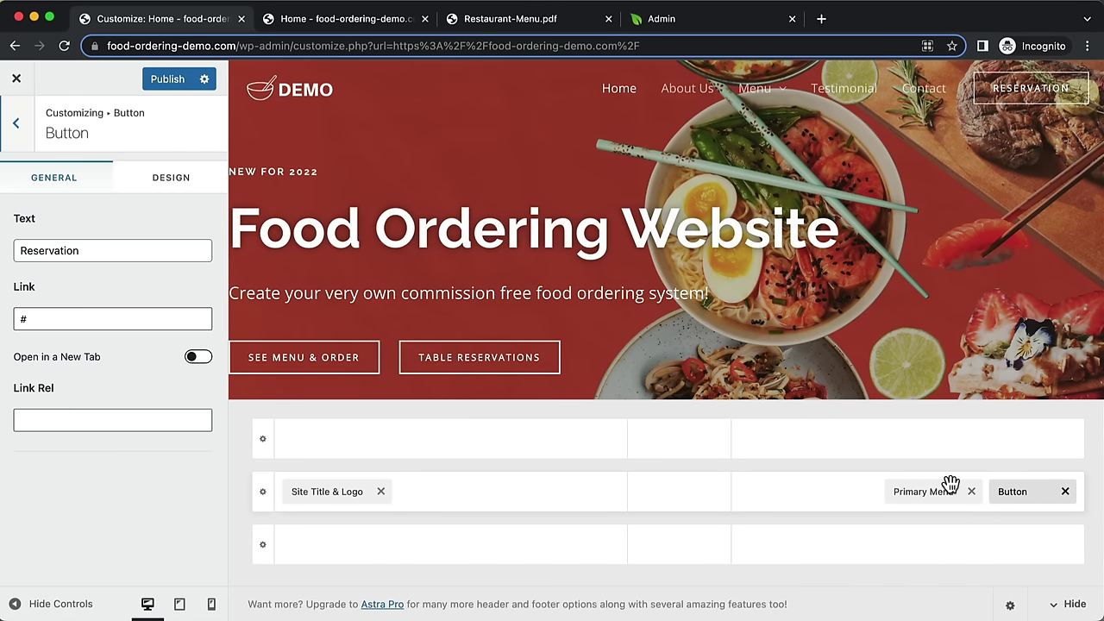
pyautogui.tripleClick(56, 320)
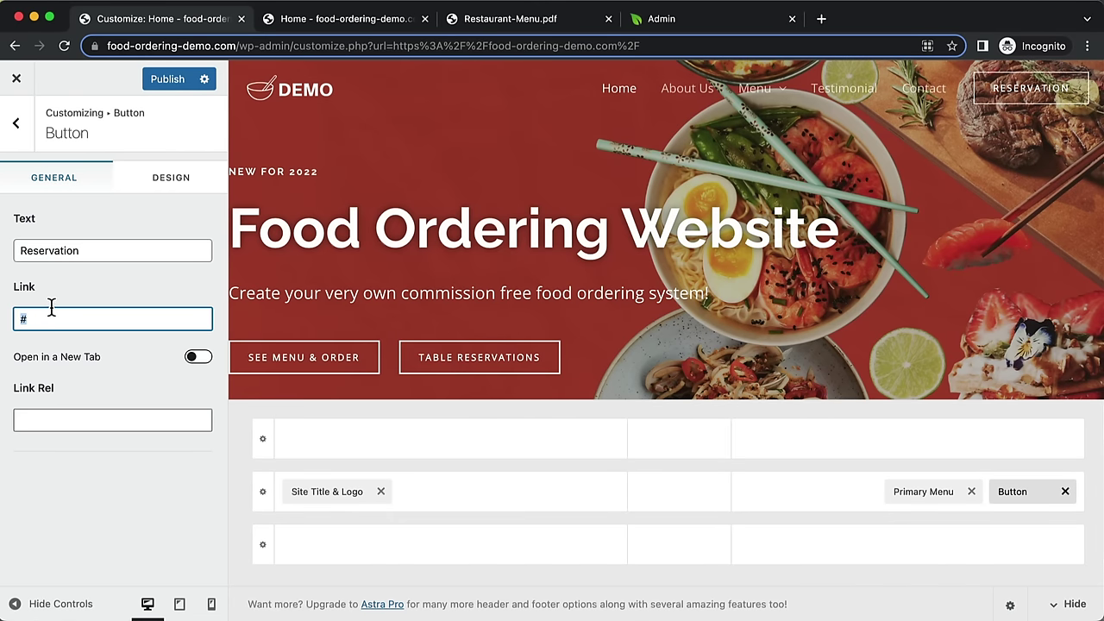
pyautogui.write('https://food-ordering-demo.com/wp-content/uploads/2022/07/Restaurant-Menu.pdf')
pyautogui.click(195, 357)
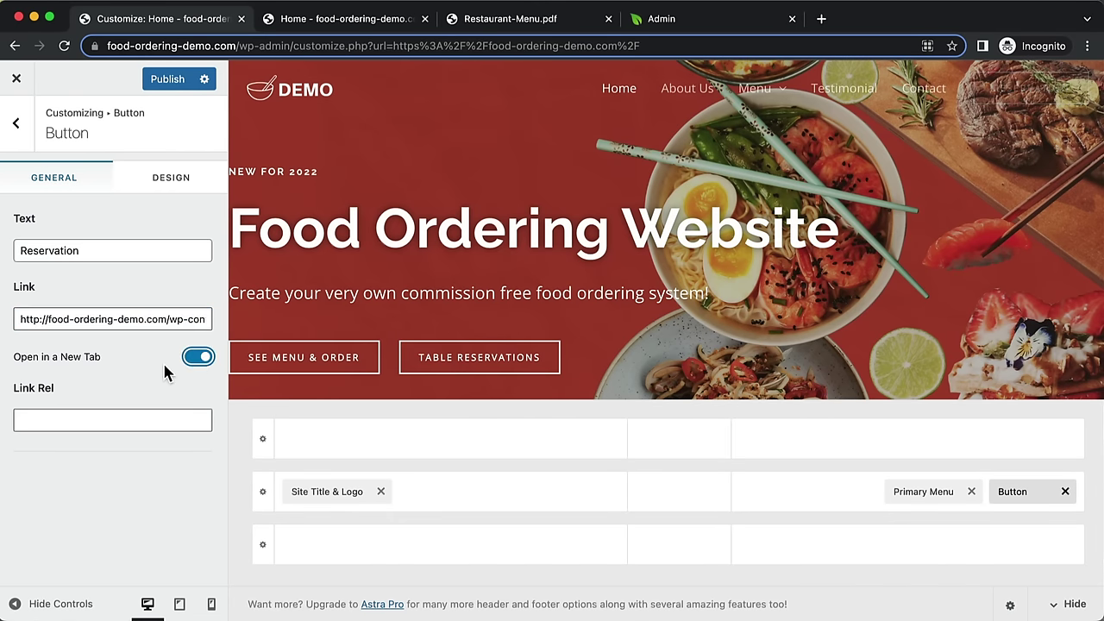
pyautogui.moveTo(206, 320); pyautogui.dragTo(246, 330)
pyautogui.hotkey('shift', 'Tab')
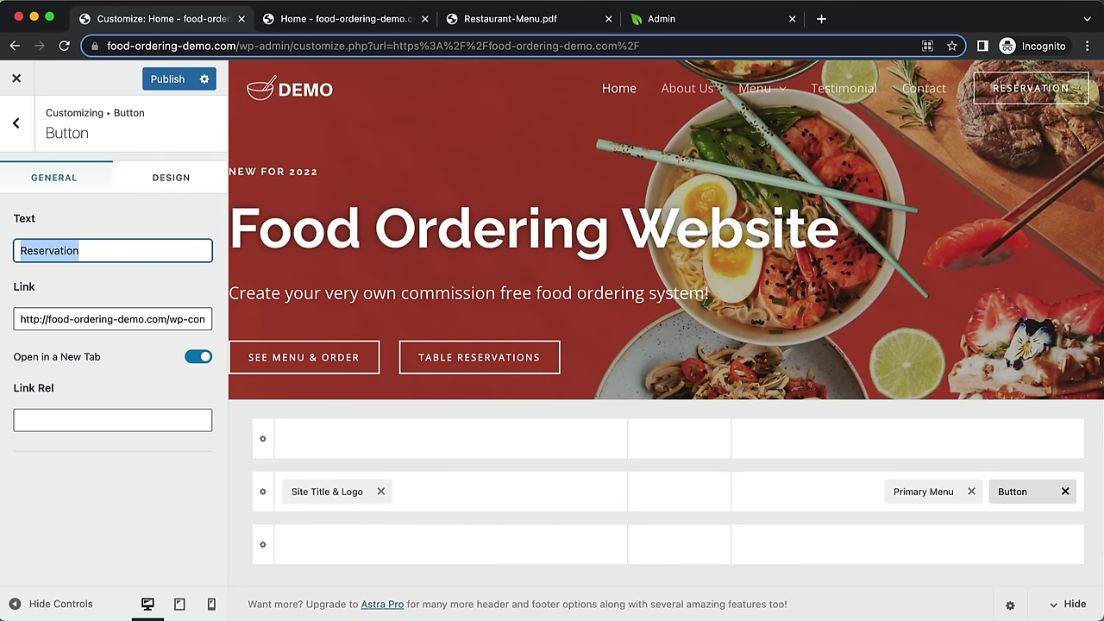
pyautogui.write('Menu')
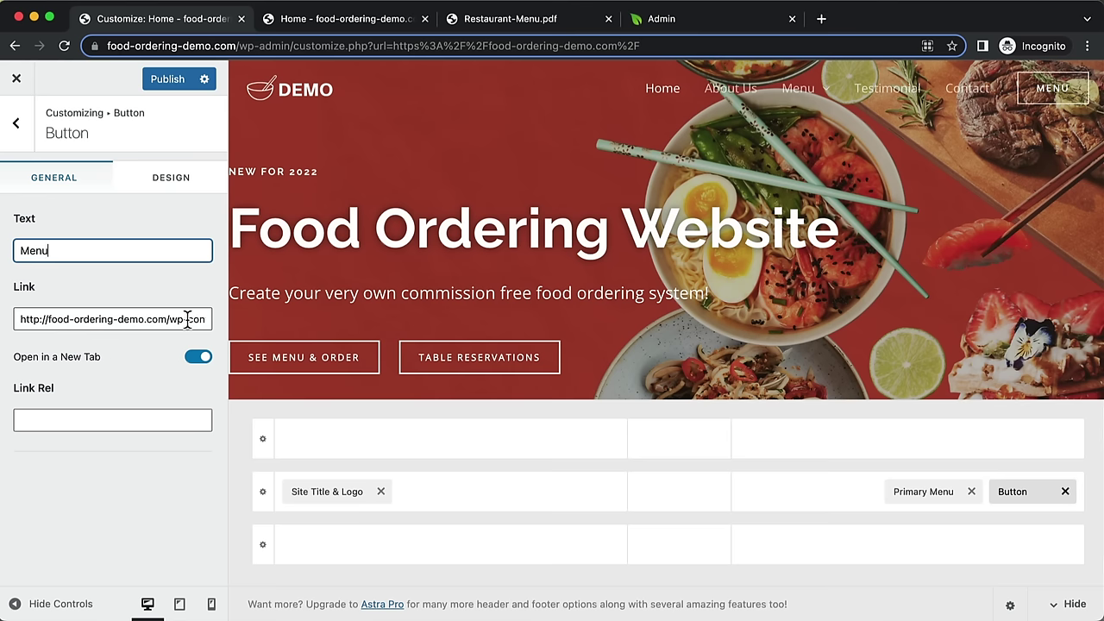
# Review the button's styling options, publish the changes, and close the Customizer
pyautogui.click(164, 183)
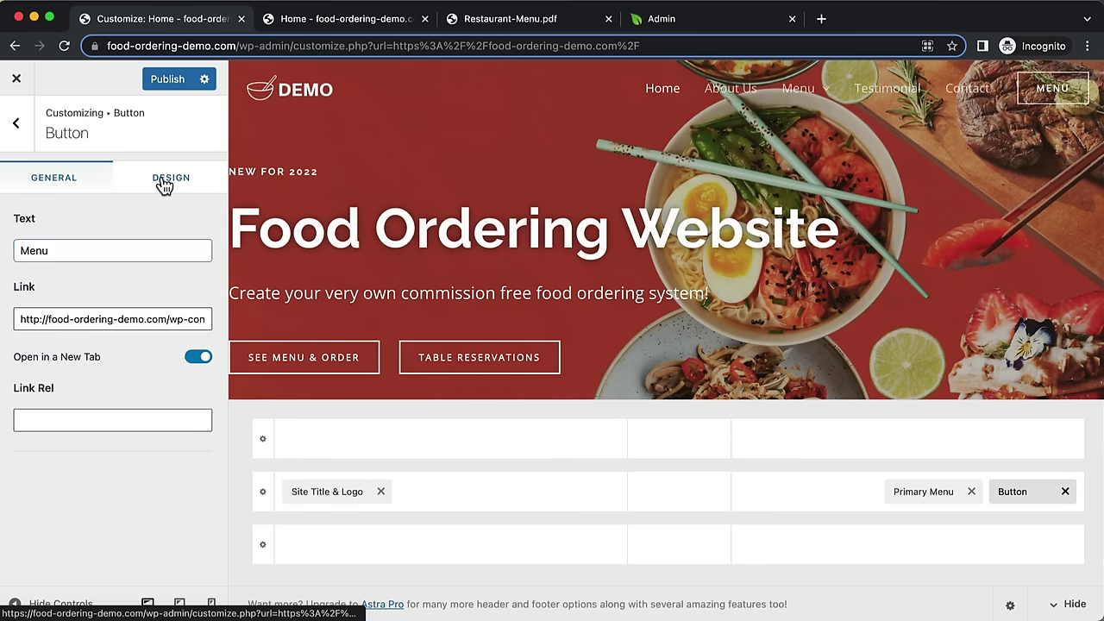
pyautogui.scroll(-2, 131, 376)
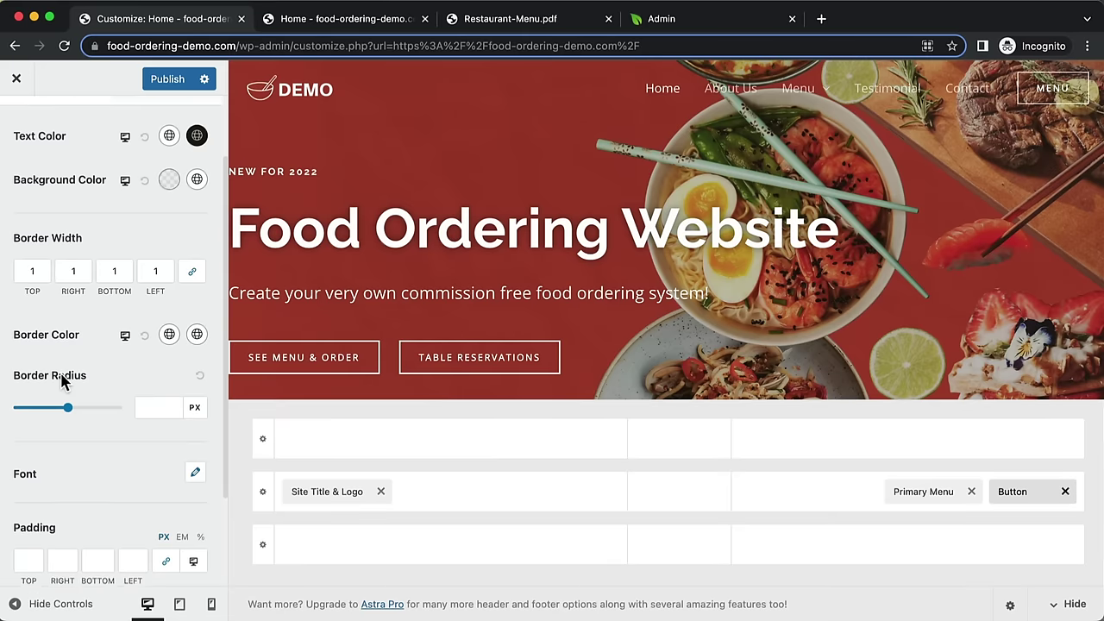
pyautogui.scroll(2, 118, 356)
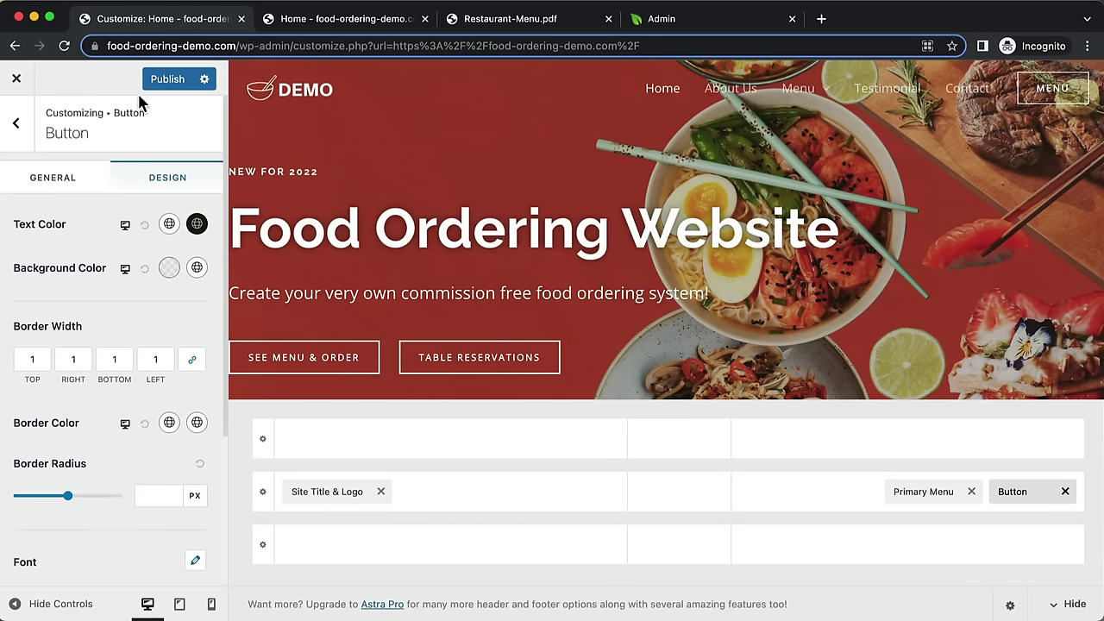
pyautogui.click(160, 78)
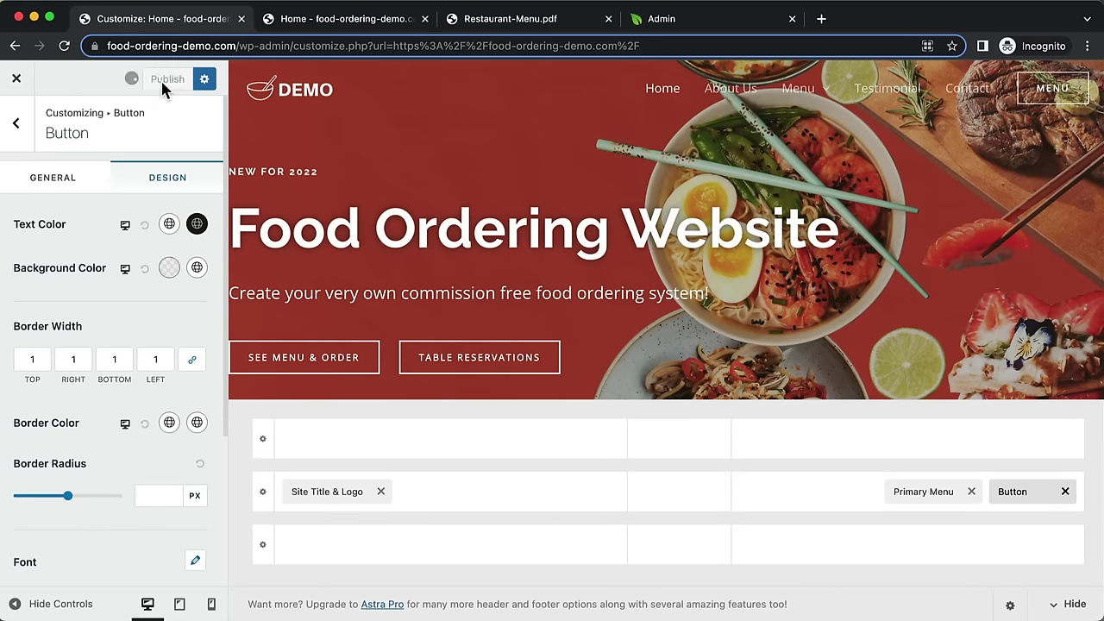
pyautogui.click(17, 80)
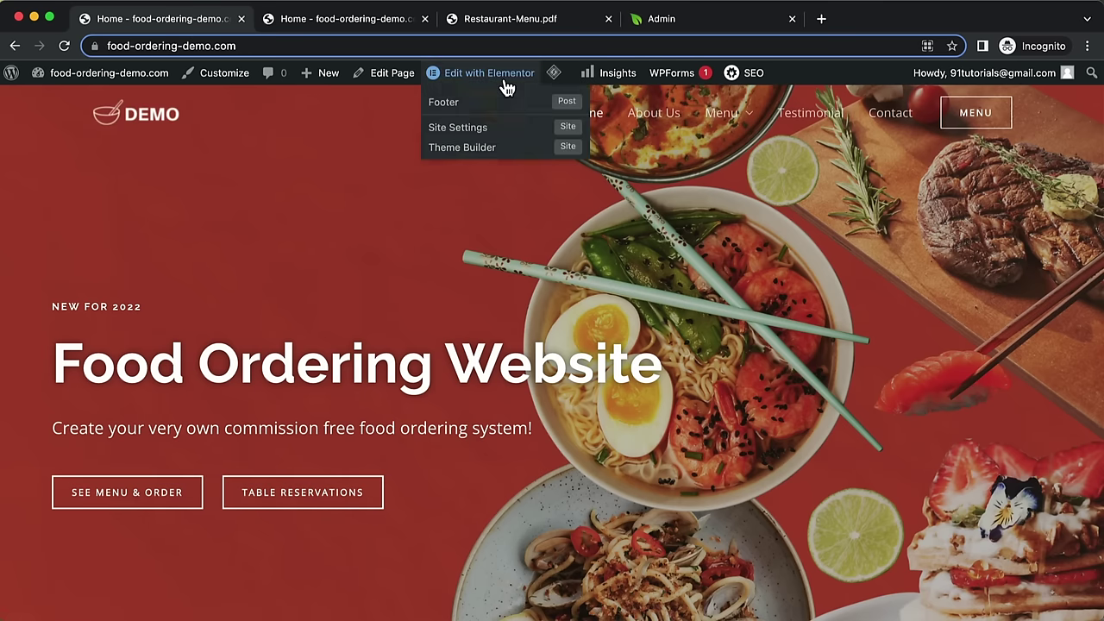
# Scroll the live page down to the footer and open the Footer template in Elementor
pyautogui.moveTo(783, 157)
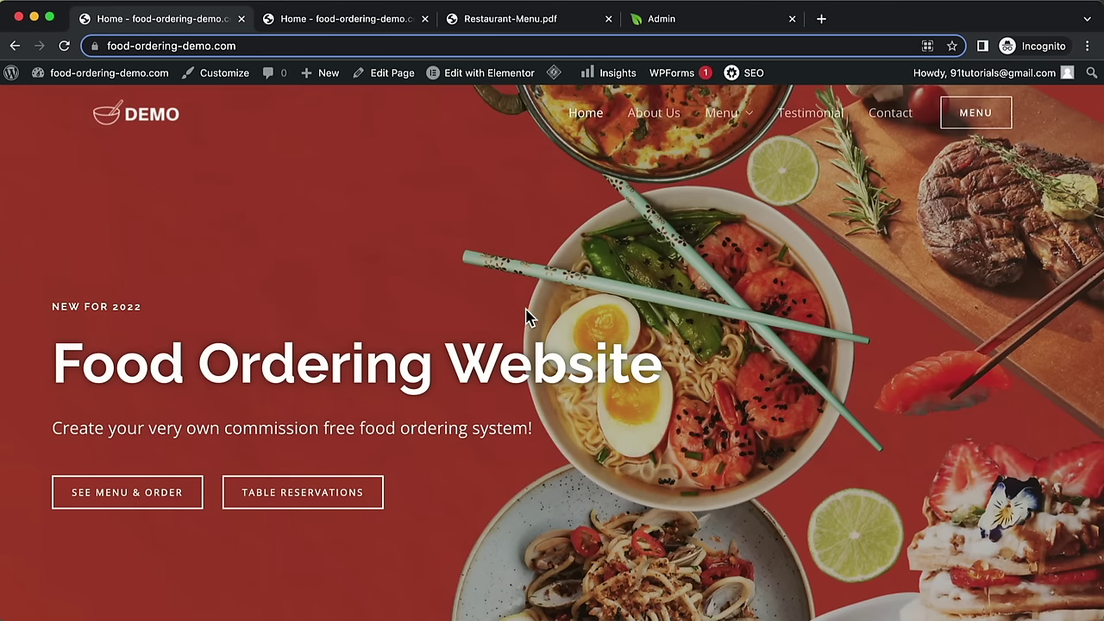
pyautogui.scroll(-12, 515, 379)
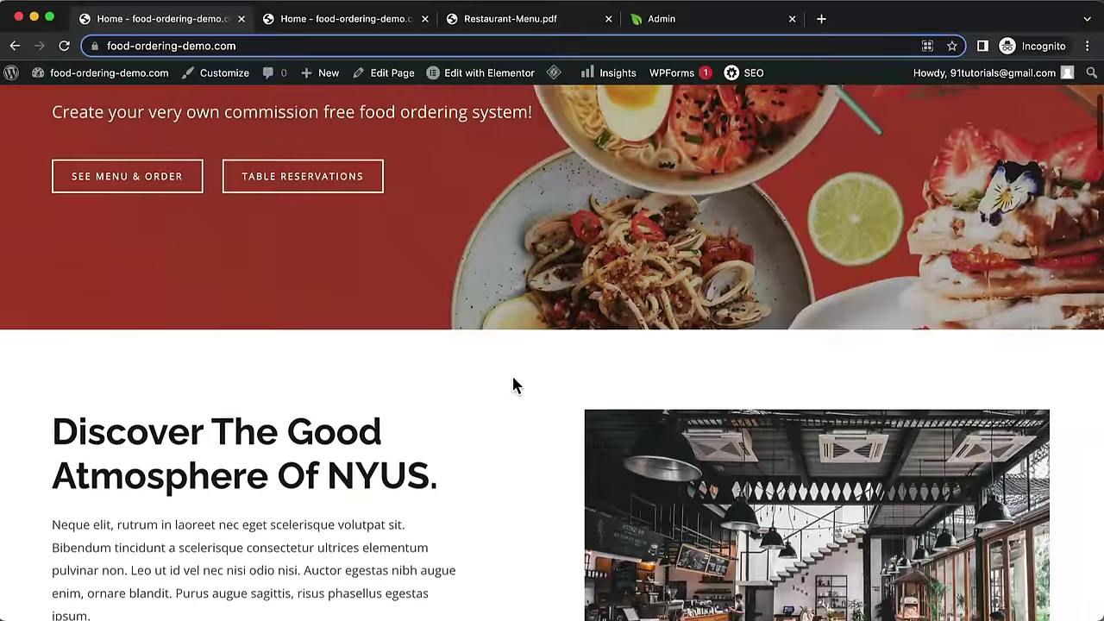
pyautogui.scroll(-20, 512, 379)
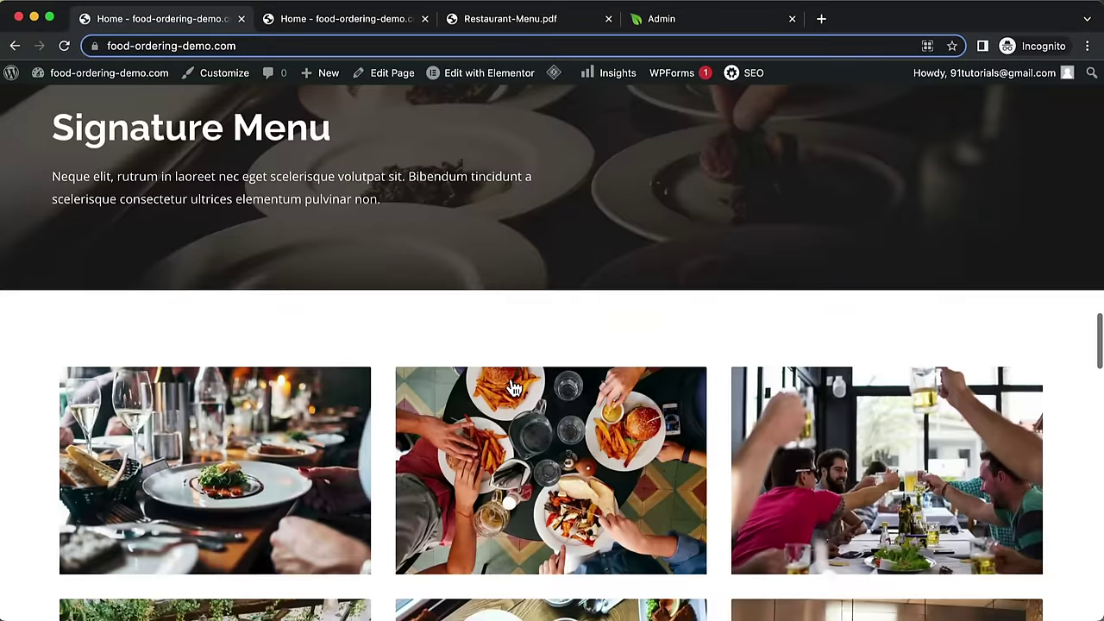
pyautogui.scroll(-15, 511, 380)
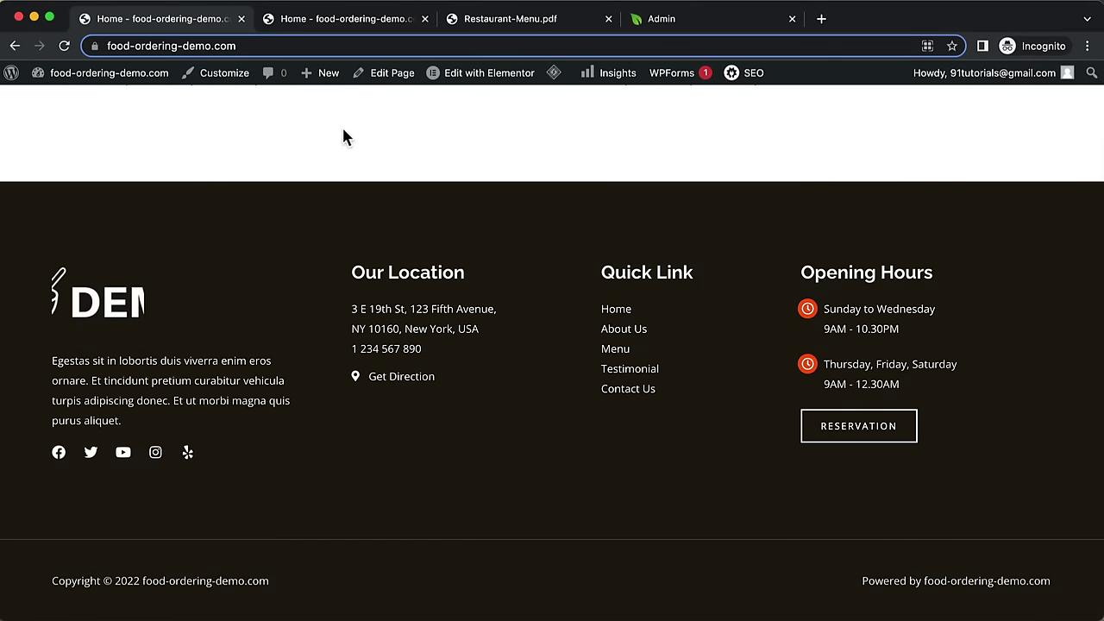
pyautogui.moveTo(475, 74)
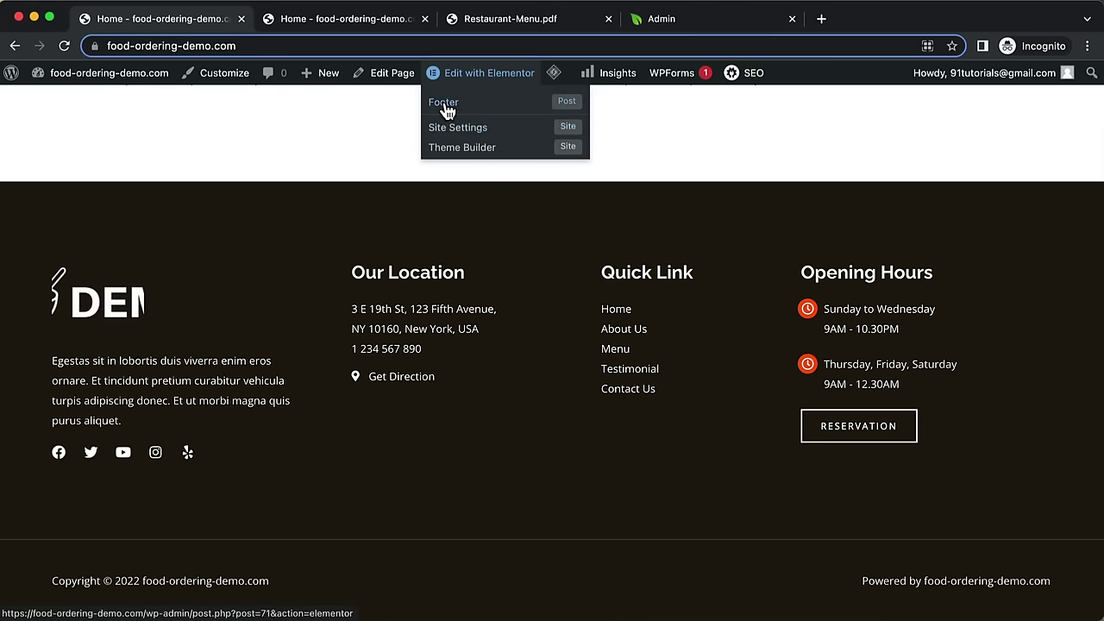
pyautogui.click(444, 104)
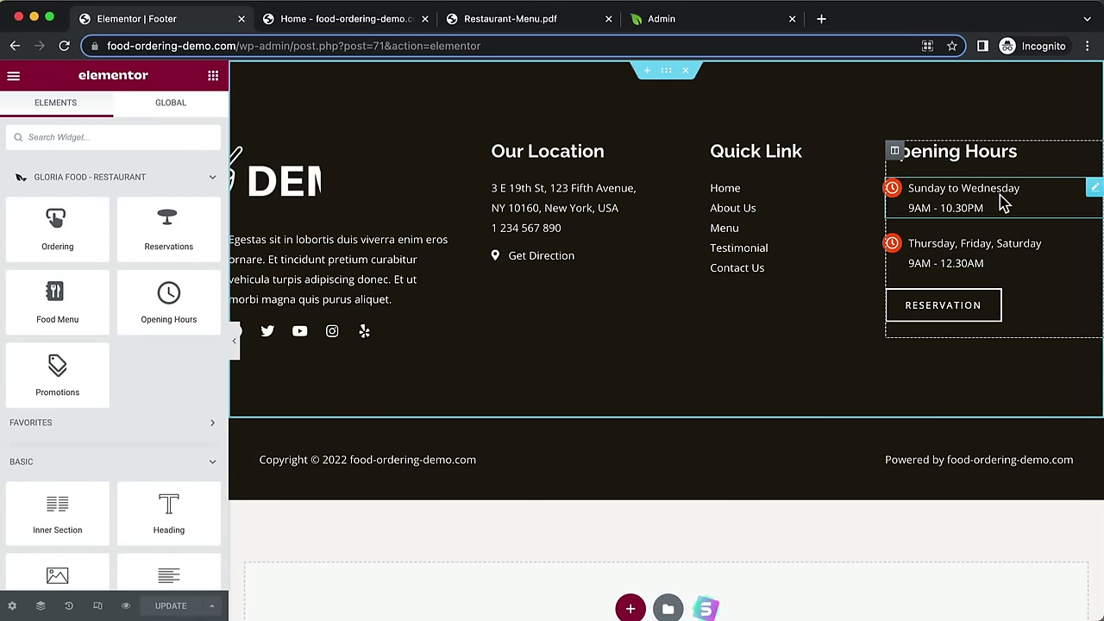
# Set the footer logo widget's Image Size to Full so the whole DEMO logo shows
pyautogui.click(334, 188)
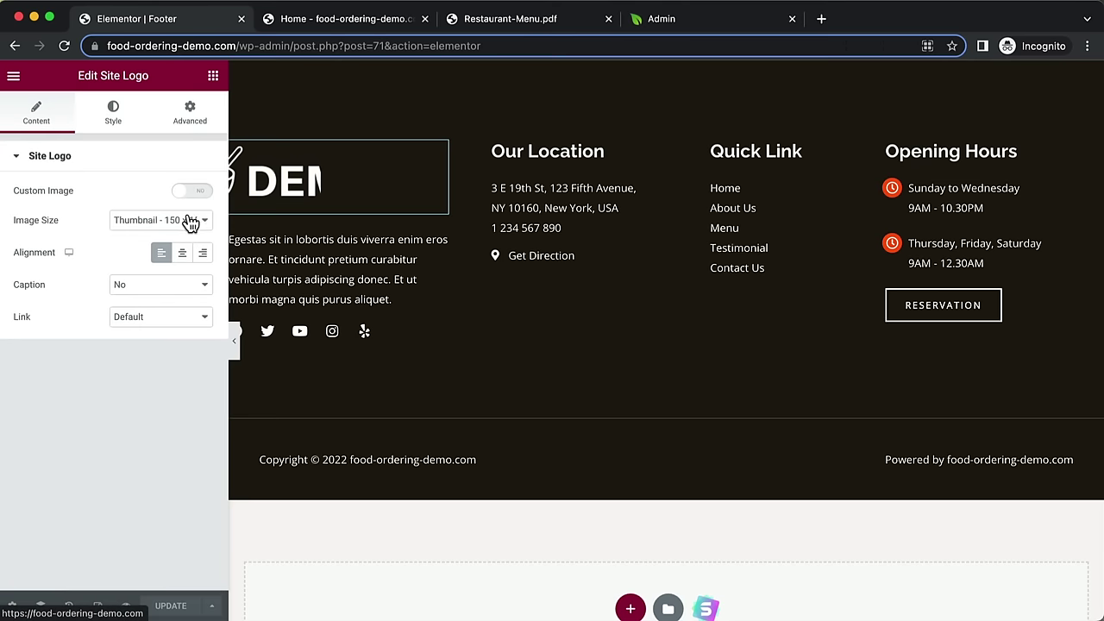
pyautogui.click(158, 224)
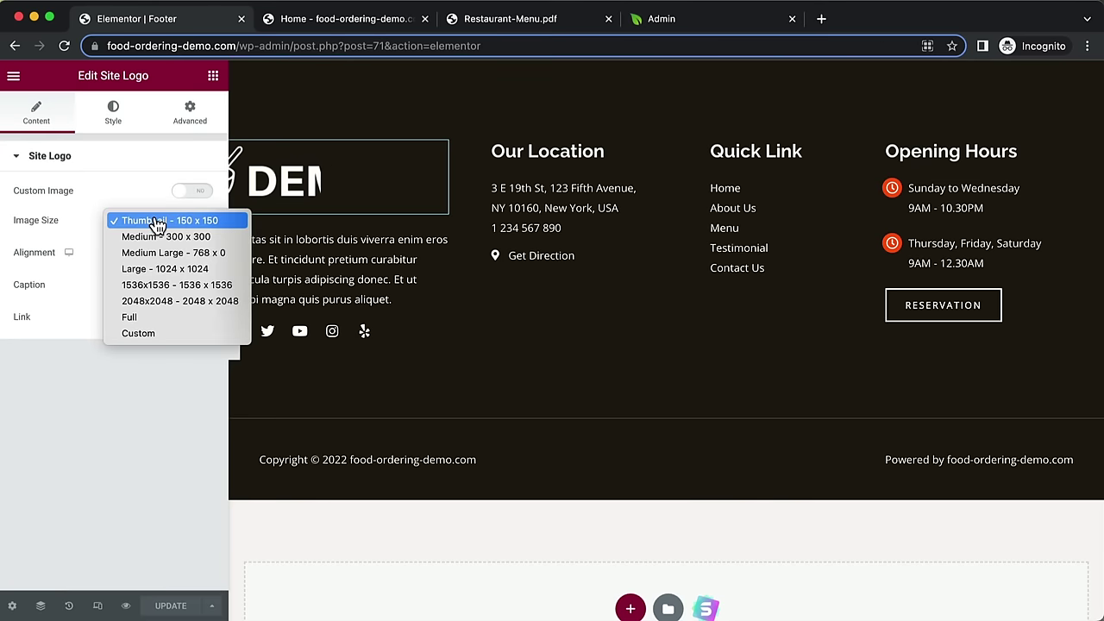
pyautogui.click(148, 321)
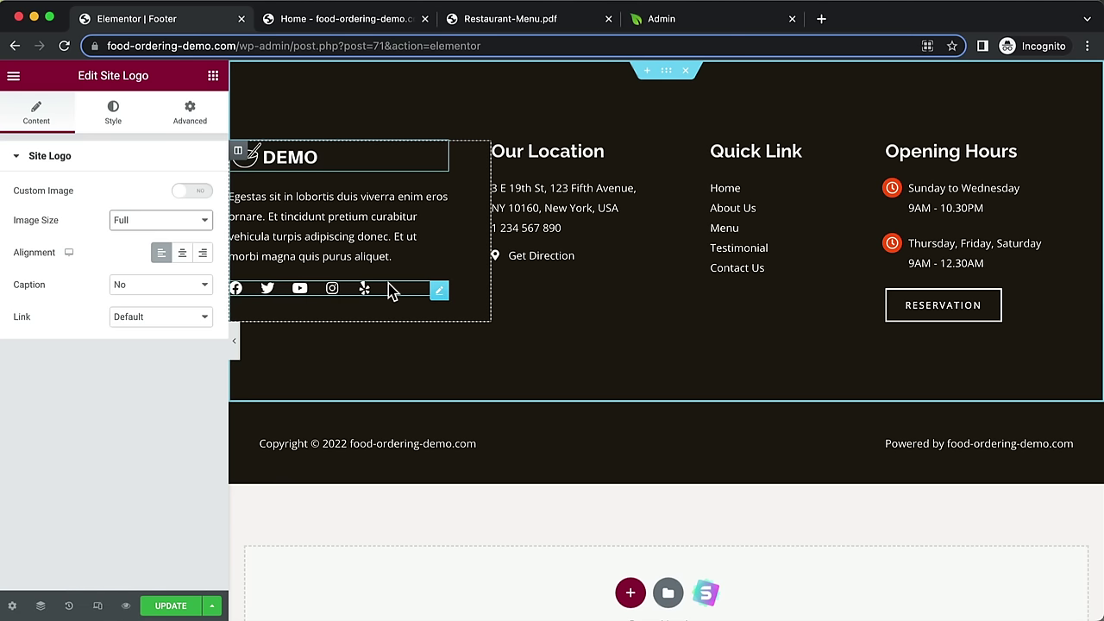
pyautogui.click(439, 292)
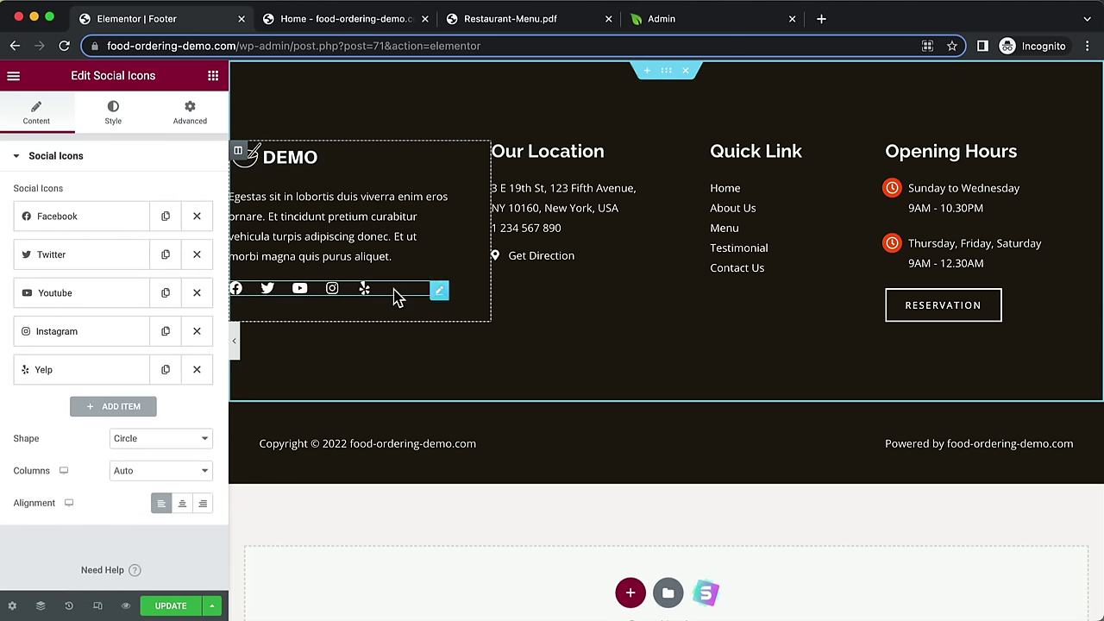
# Remove the Twitter, Youtube and Yelp items from the footer social icons
pyautogui.click(104, 222)
pyautogui.click(119, 373)
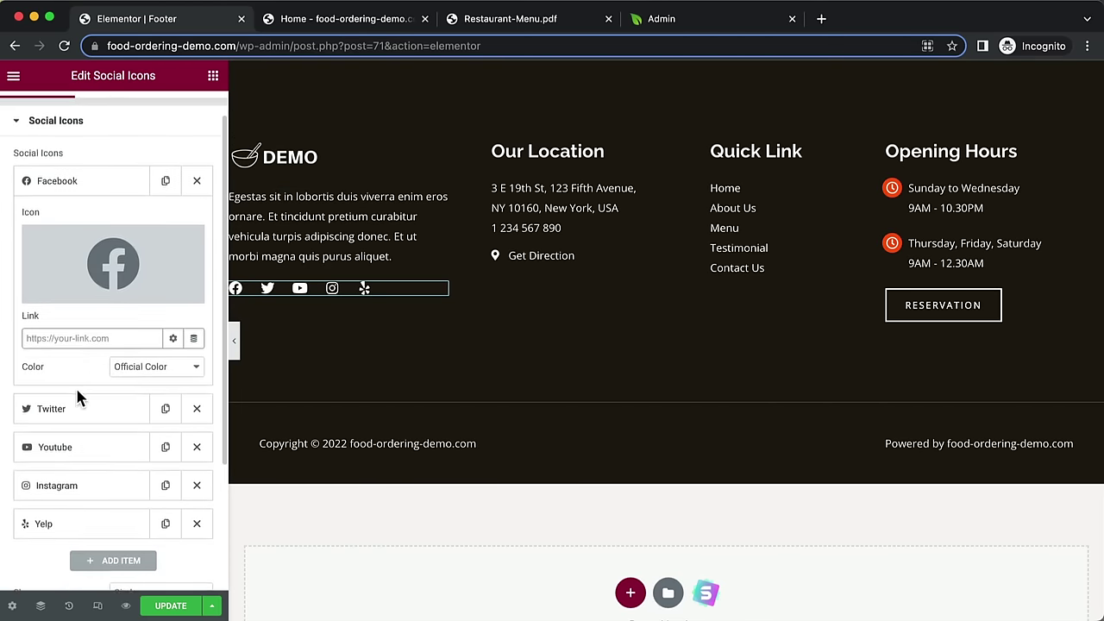
pyautogui.scroll(-2, 77, 392)
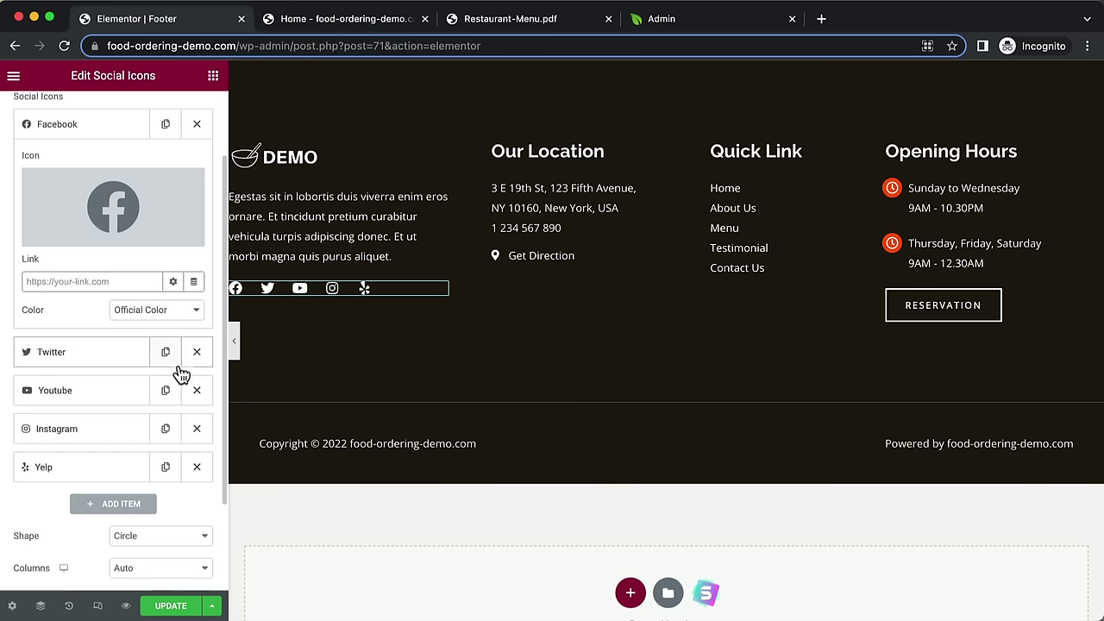
pyautogui.click(198, 354)
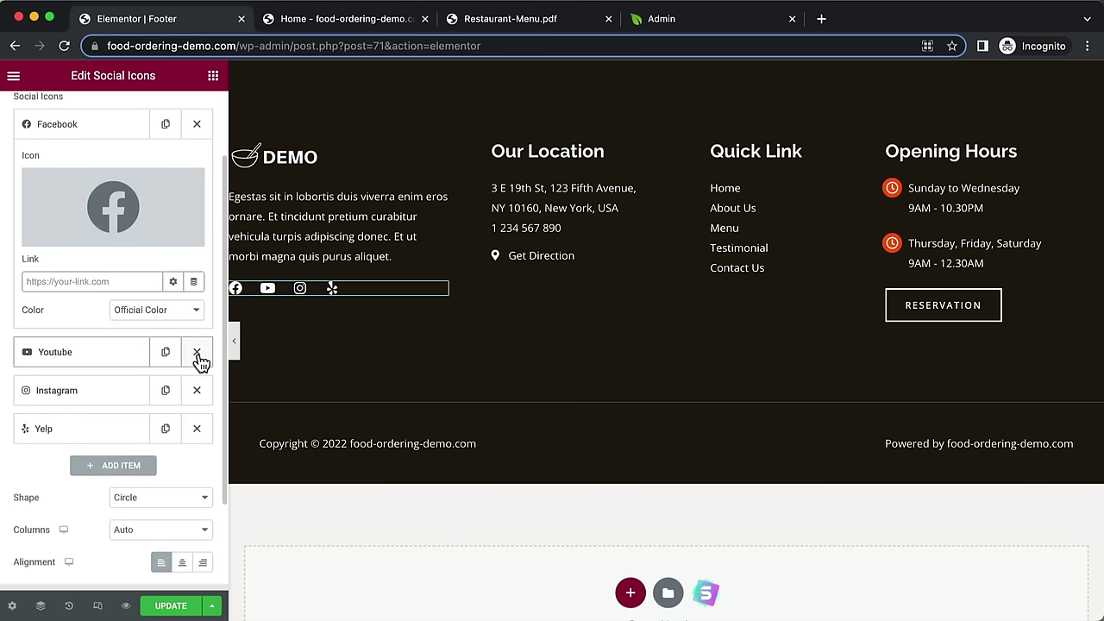
pyautogui.click(198, 353)
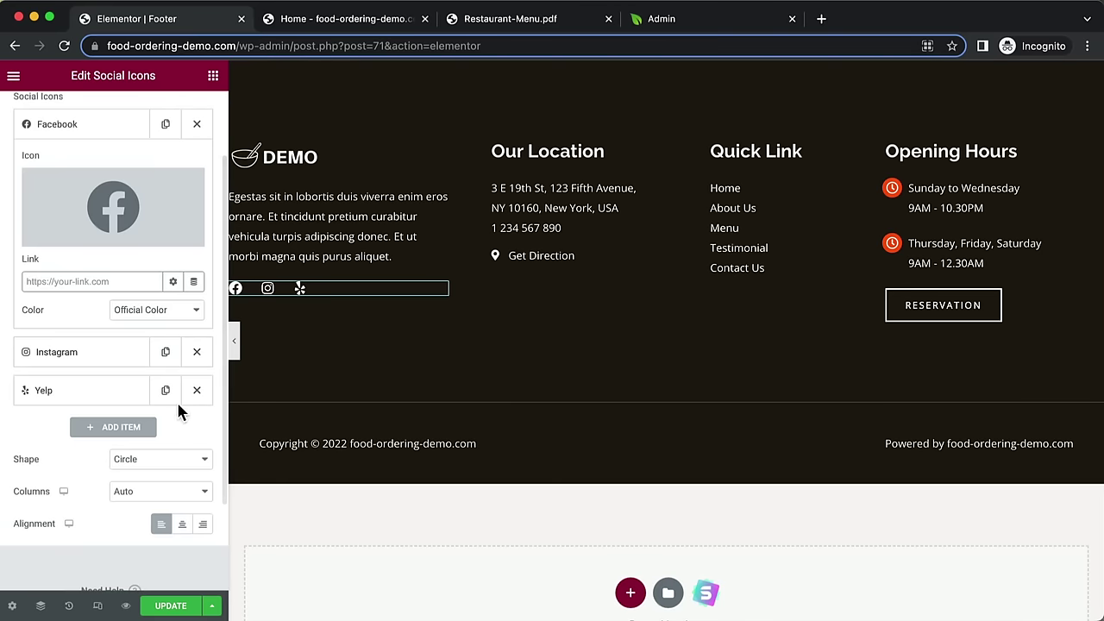
pyautogui.click(197, 390)
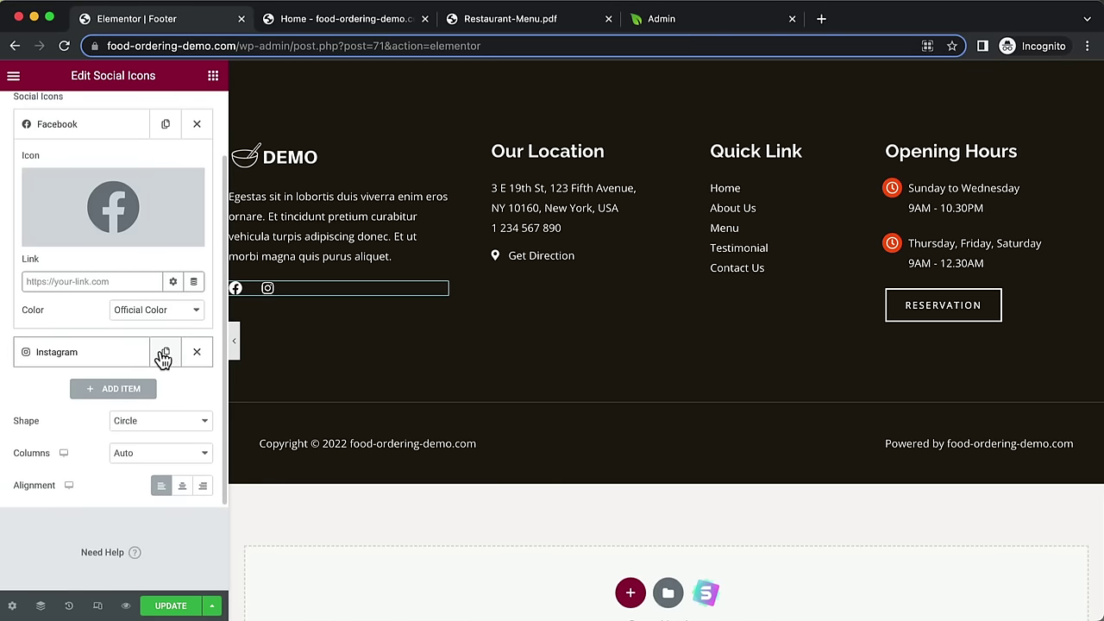
# Check the Instagram icon's link and its extra link options
pyautogui.click(105, 353)
pyautogui.click(116, 320)
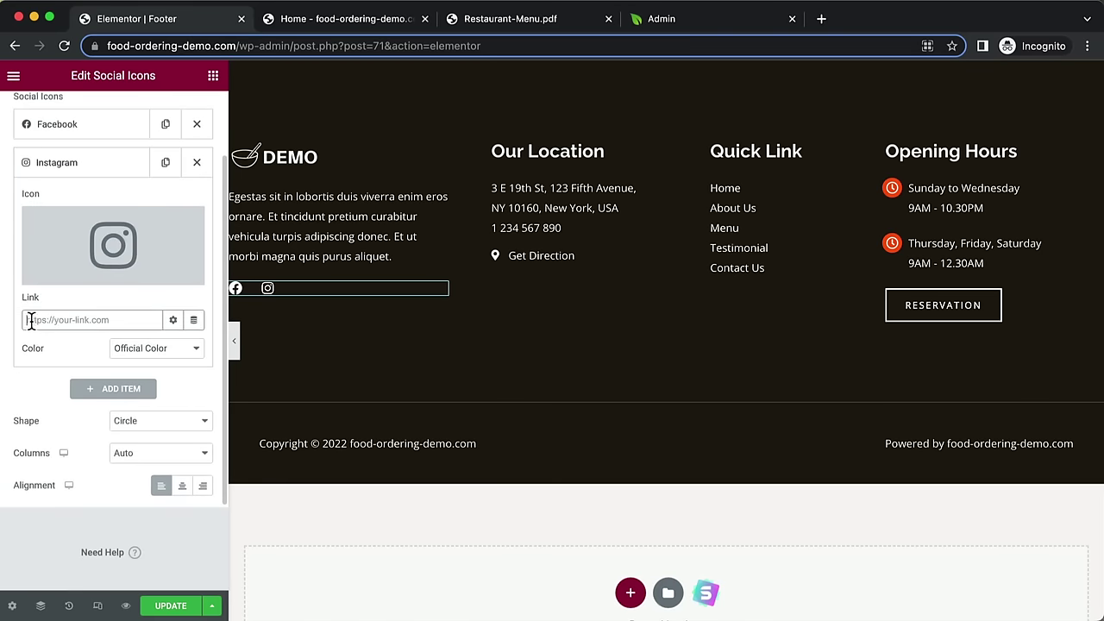
pyautogui.click(172, 320)
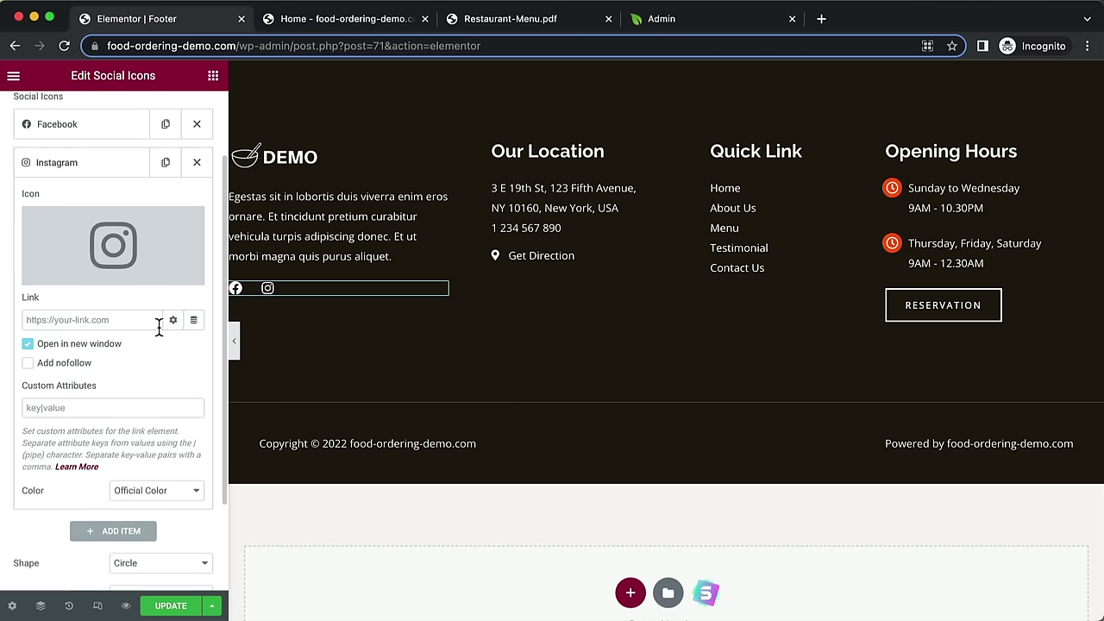
pyautogui.click(173, 325)
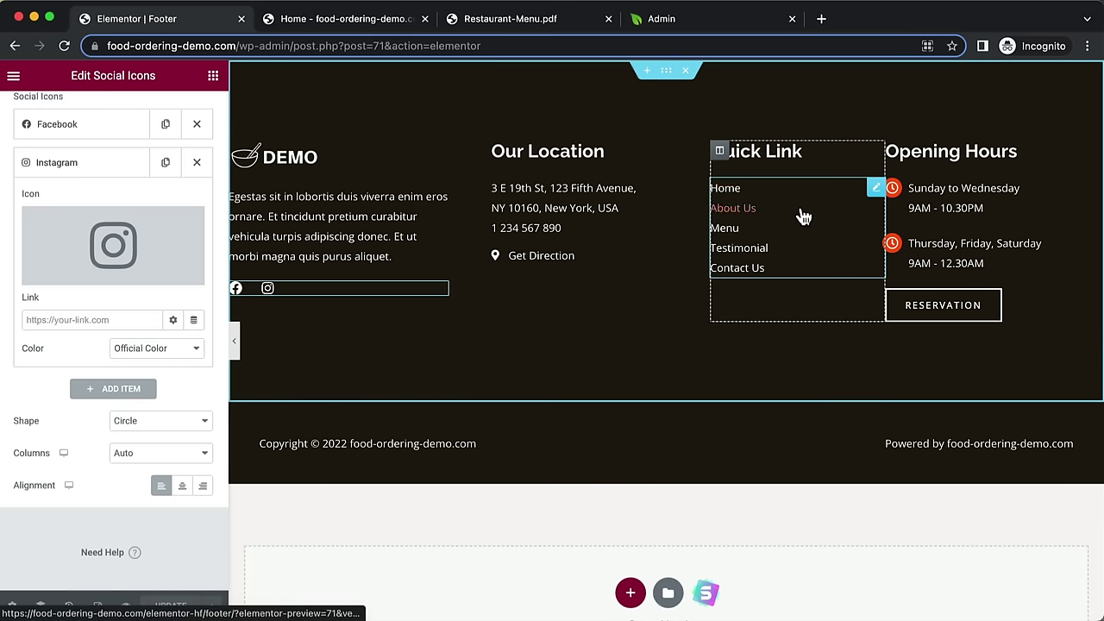
# Delete the RESERVATION button below the two time slots in Opening Hours
pyautogui.click(979, 257)
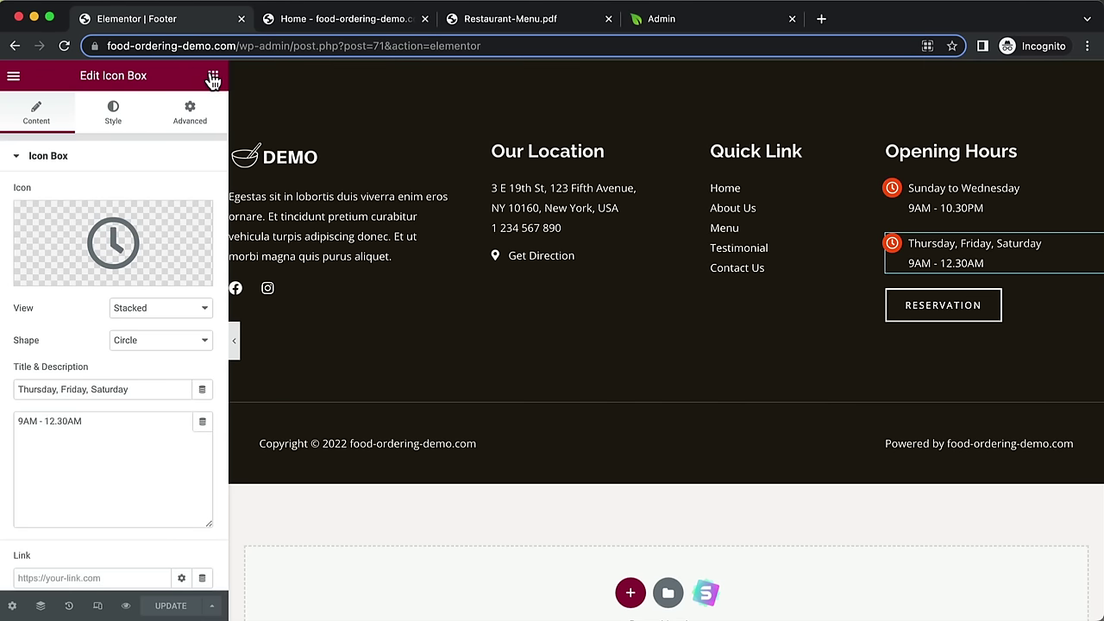
pyautogui.click(1042, 305)
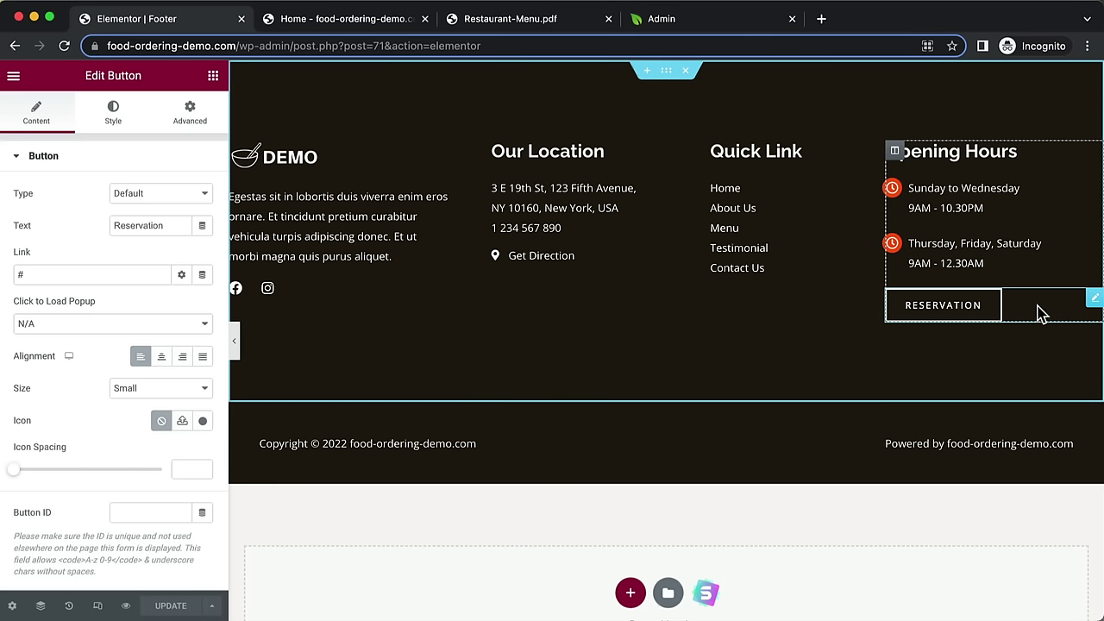
pyautogui.rightClick(1035, 309)
pyautogui.click(991, 524)
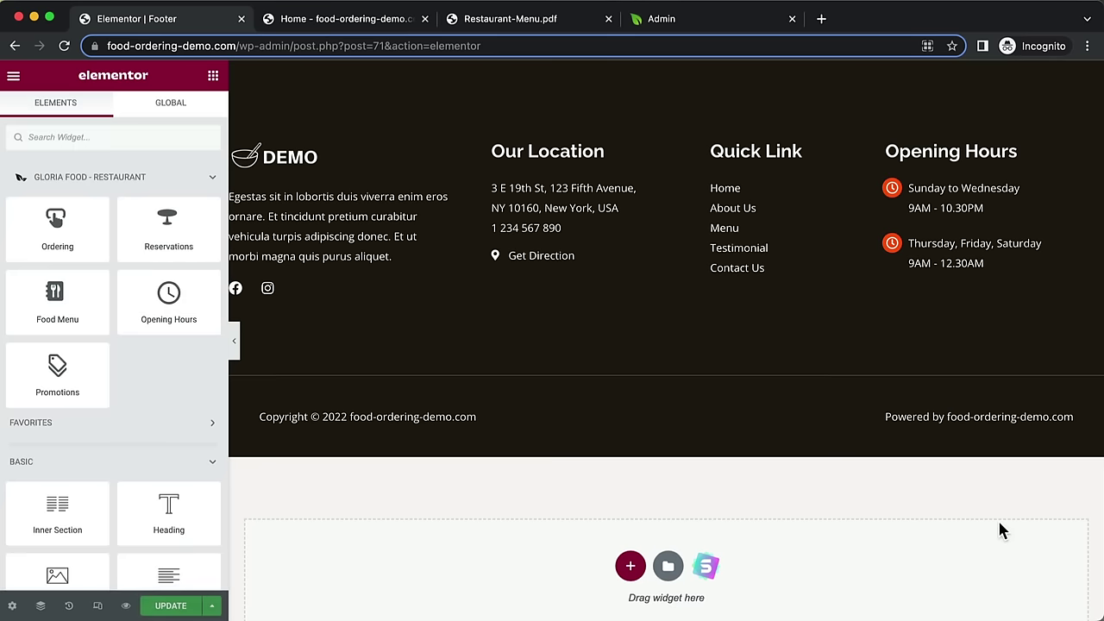
# Add a GloriaFood Reservations button under Opening Hours with #FFFFFF text colour
pyautogui.moveTo(164, 216); pyautogui.dragTo(974, 284)
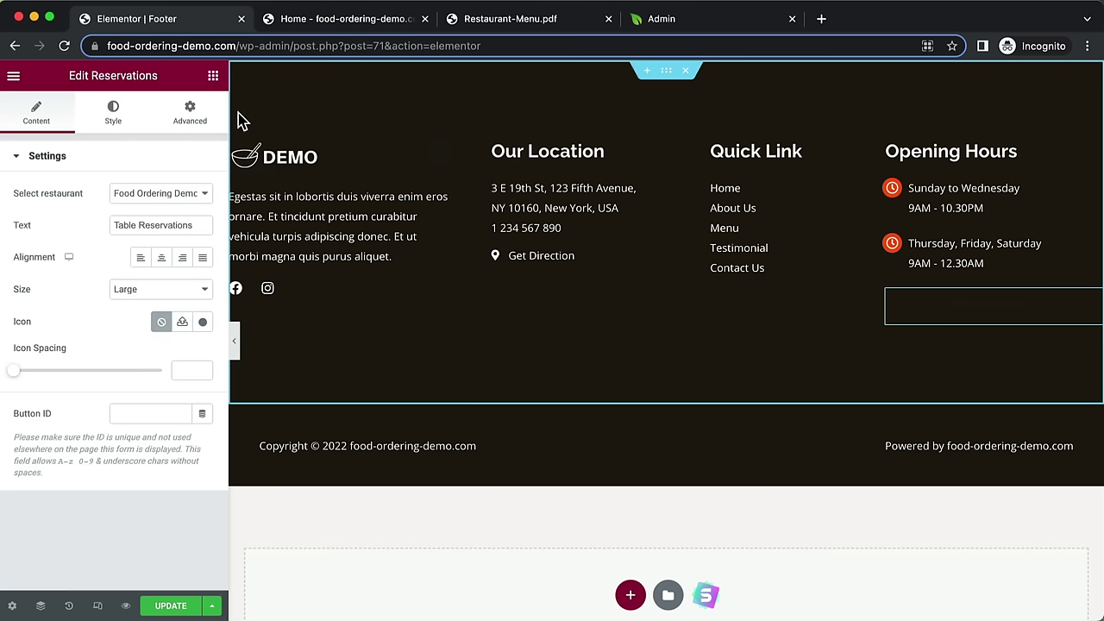
pyautogui.click(115, 112)
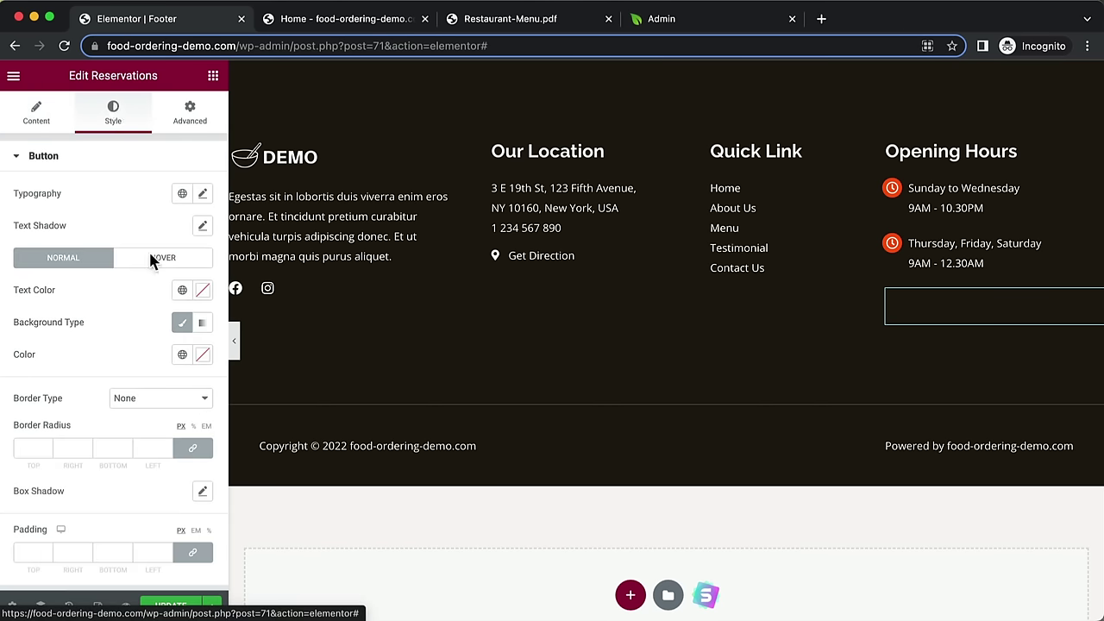
pyautogui.click(205, 297)
pyautogui.write('#FFFFFF')
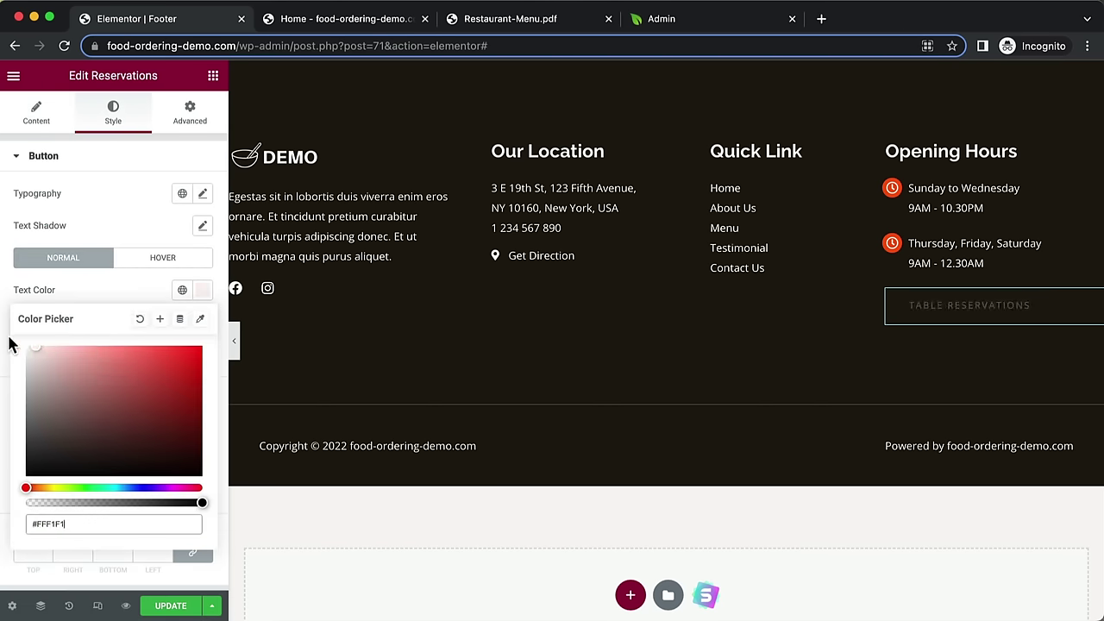
pyautogui.click(95, 293)
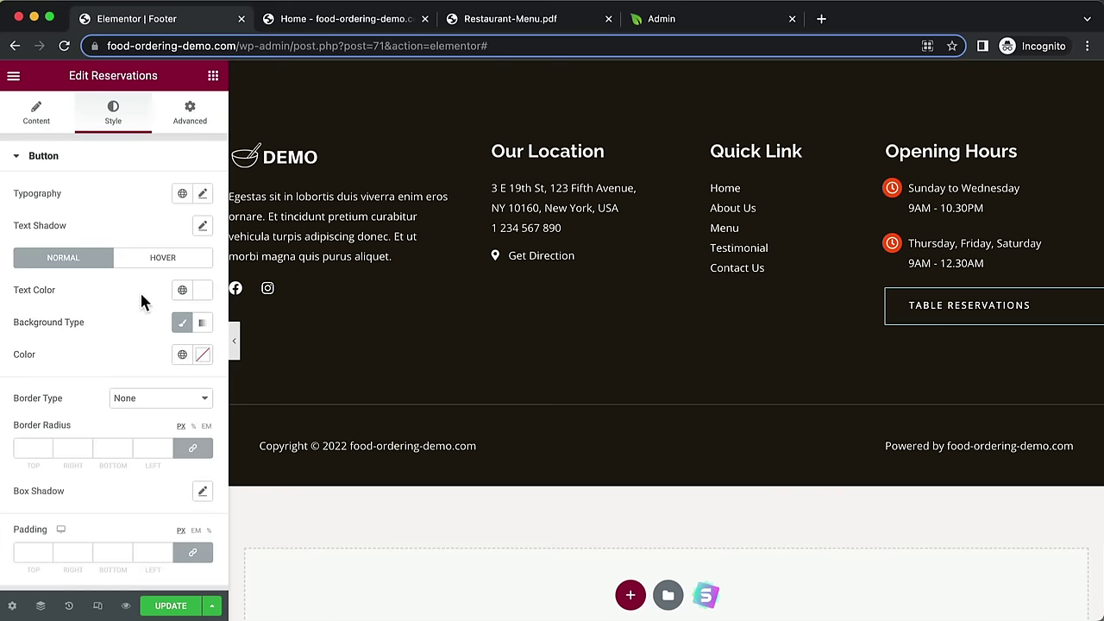
# Give the reservations button a solid 2 px white border
pyautogui.click(155, 398)
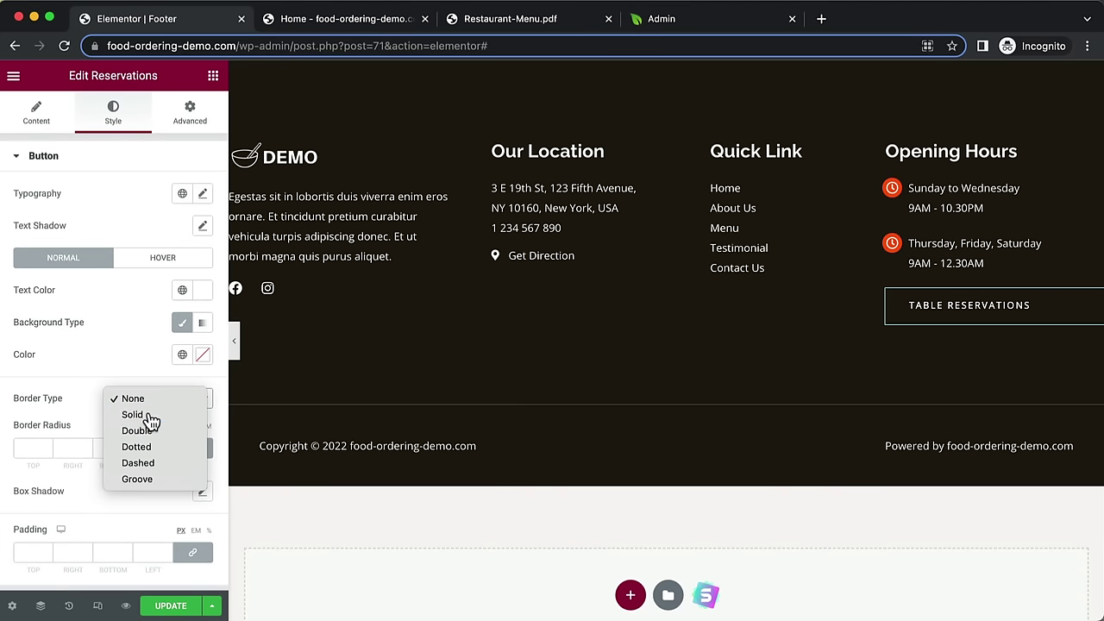
pyautogui.click(145, 415)
pyautogui.click(19, 447)
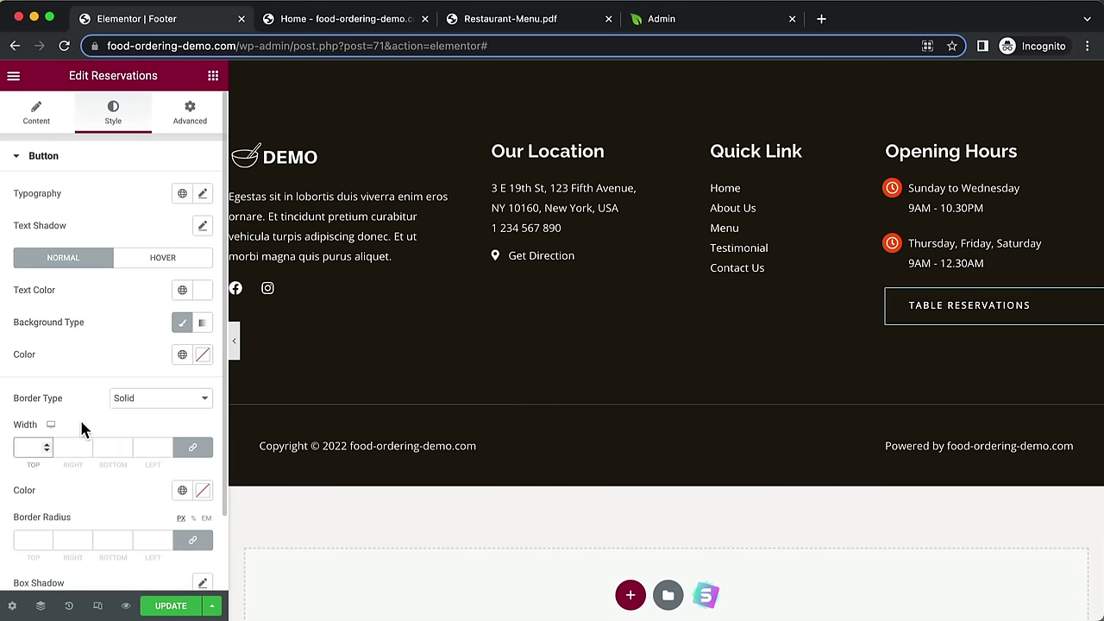
pyautogui.write('2')
pyautogui.click(96, 423)
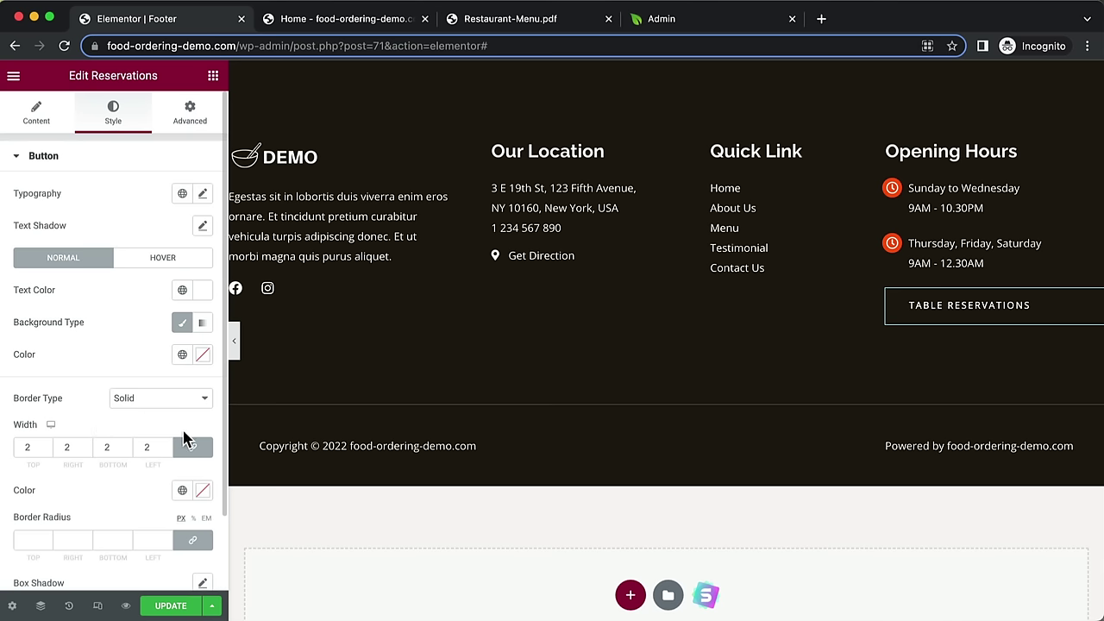
pyautogui.click(205, 493)
pyautogui.moveTo(129, 348); pyautogui.dragTo(28, 276)
pyautogui.click(117, 206)
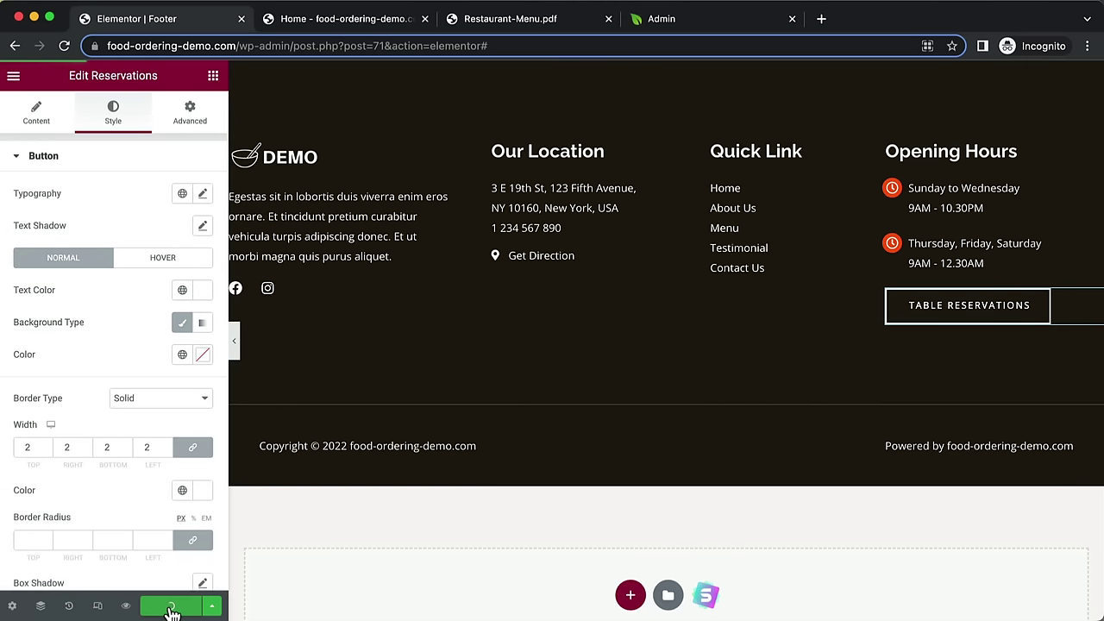
pyautogui.click(13, 76)
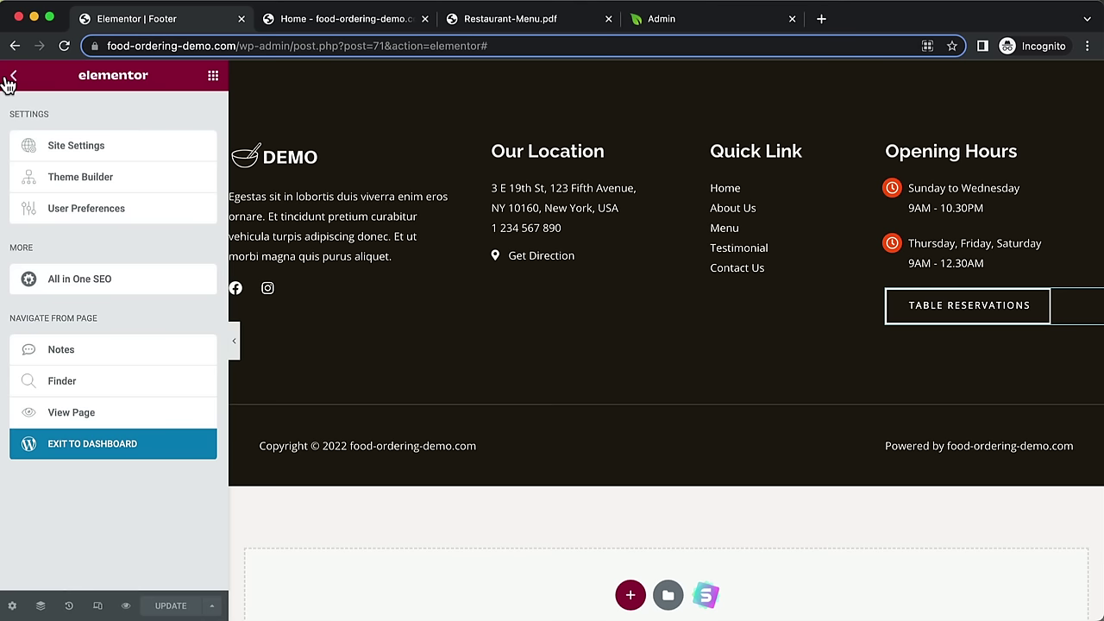
# Scroll to the footer on the live homepage and inspect the copyright and Powered by text
pyautogui.click(89, 416)
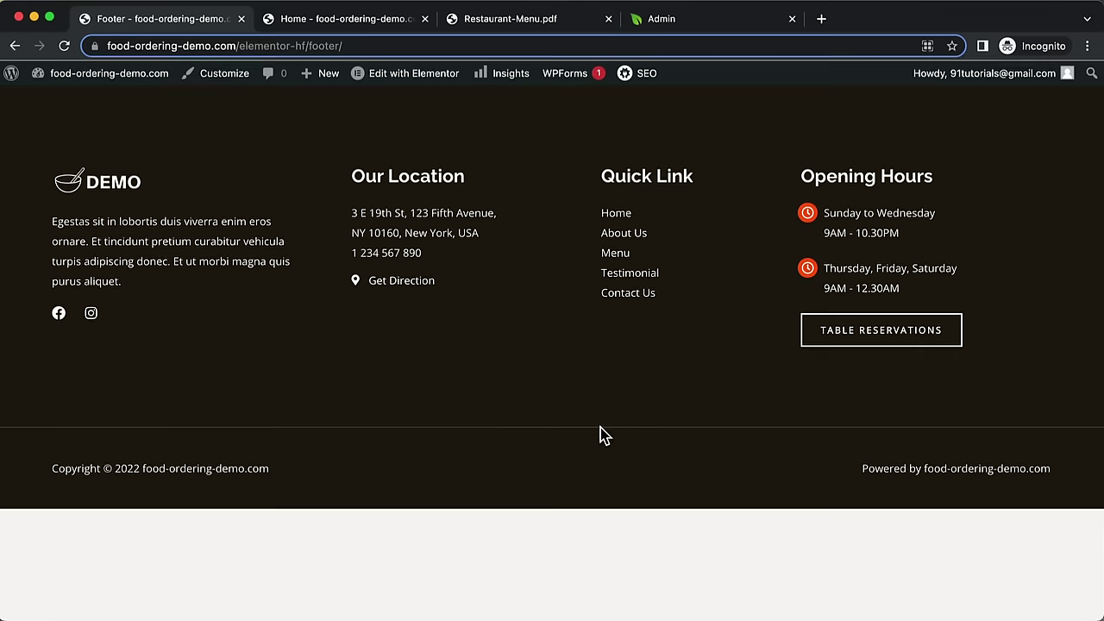
pyautogui.click(115, 191)
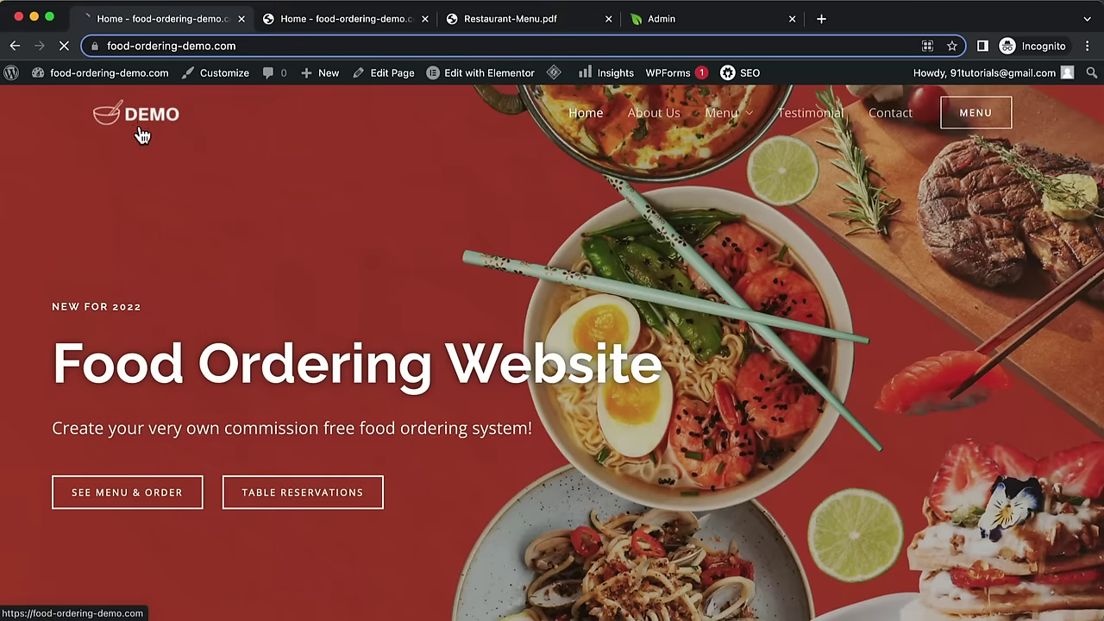
pyautogui.scroll(-15, 440, 274)
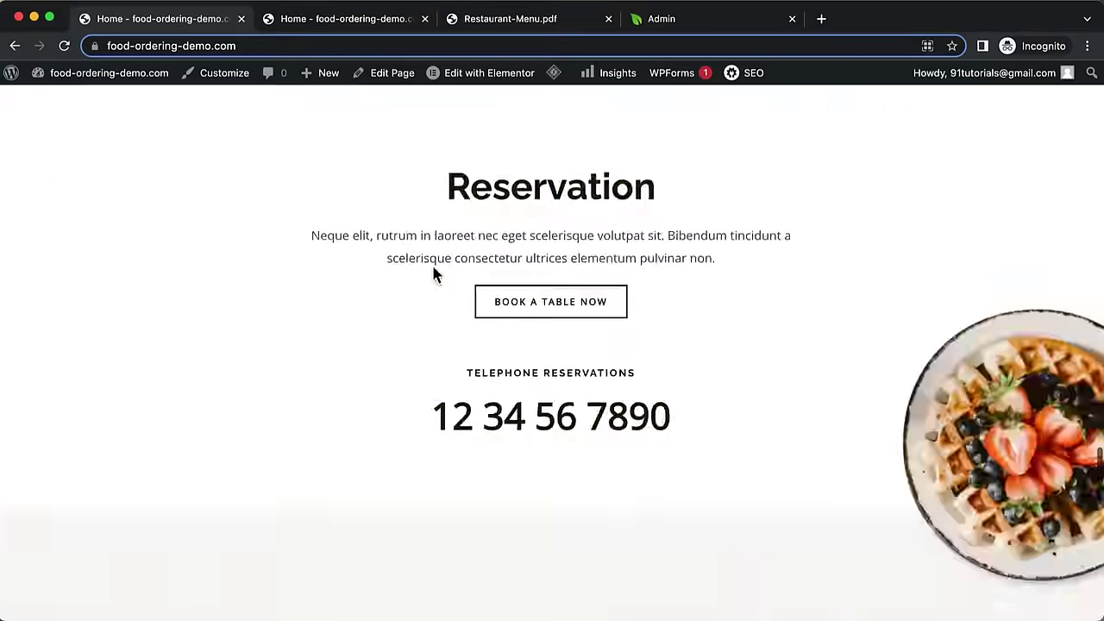
pyautogui.scroll(-5, 435, 276)
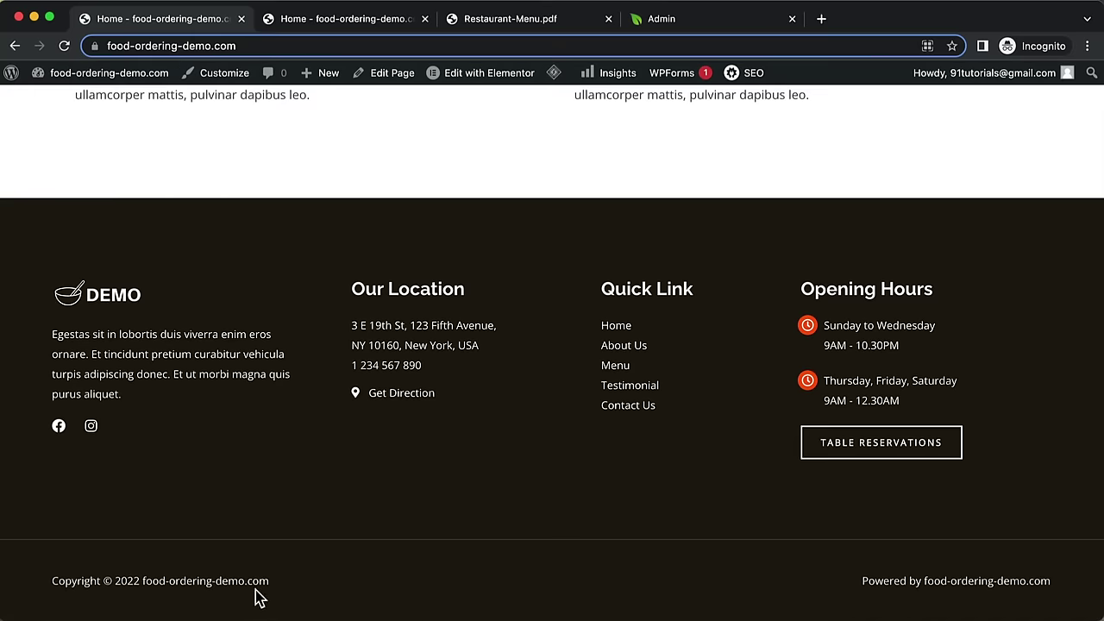
pyautogui.moveTo(274, 591); pyautogui.dragTo(147, 583)
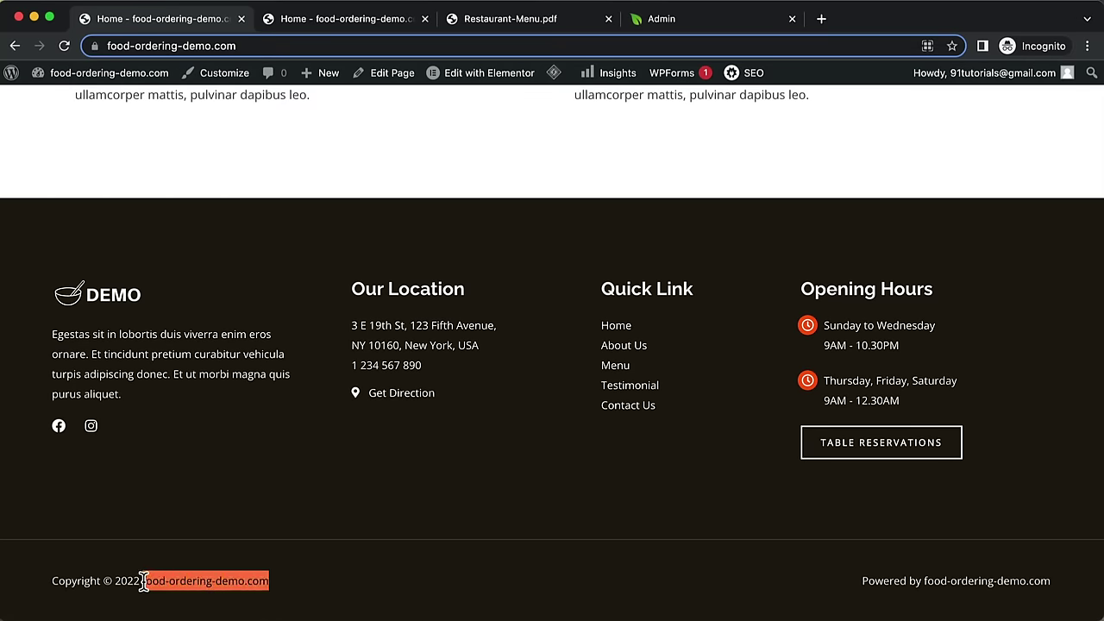
pyautogui.moveTo(859, 582); pyautogui.dragTo(1053, 584)
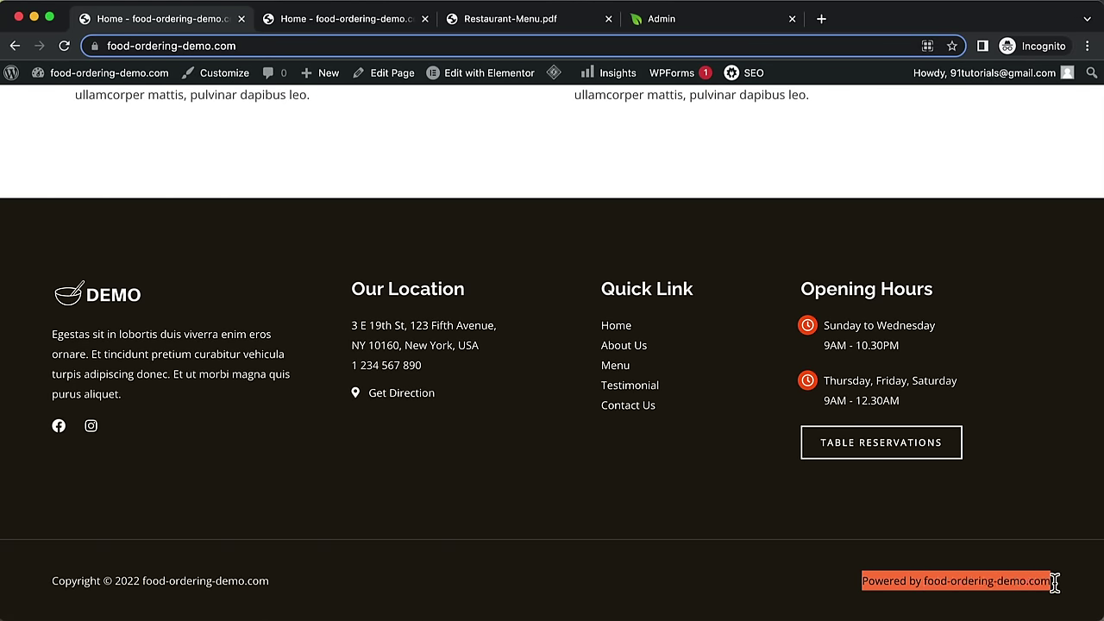
pyautogui.click(1041, 581)
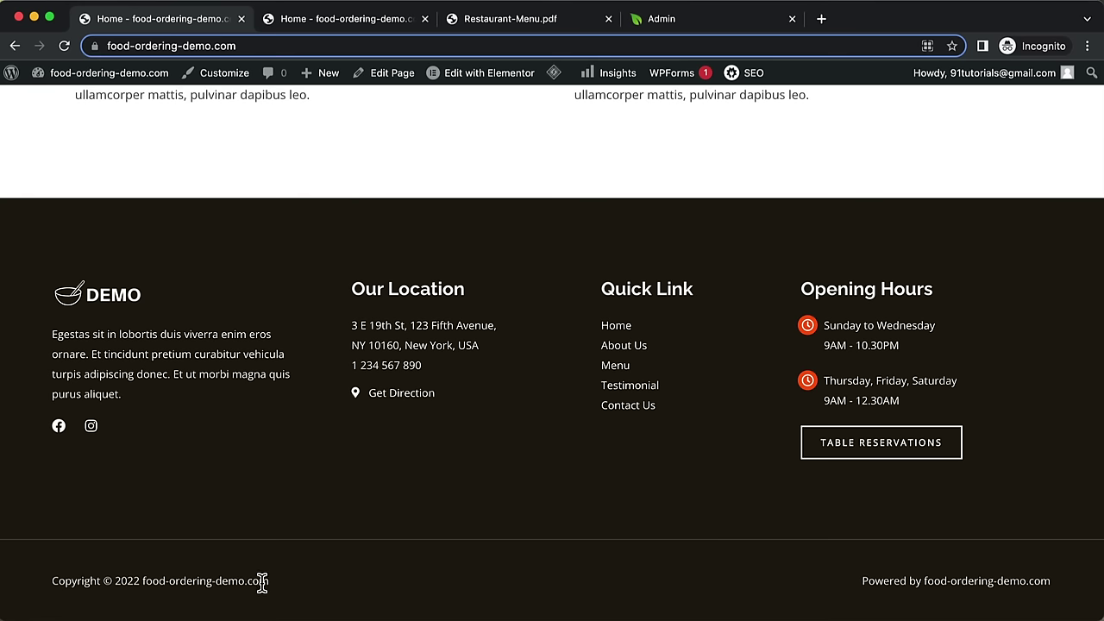
# Open the footer template and inspect the copyright text's [hfe_site_title] shortcode
pyautogui.moveTo(455, 80)
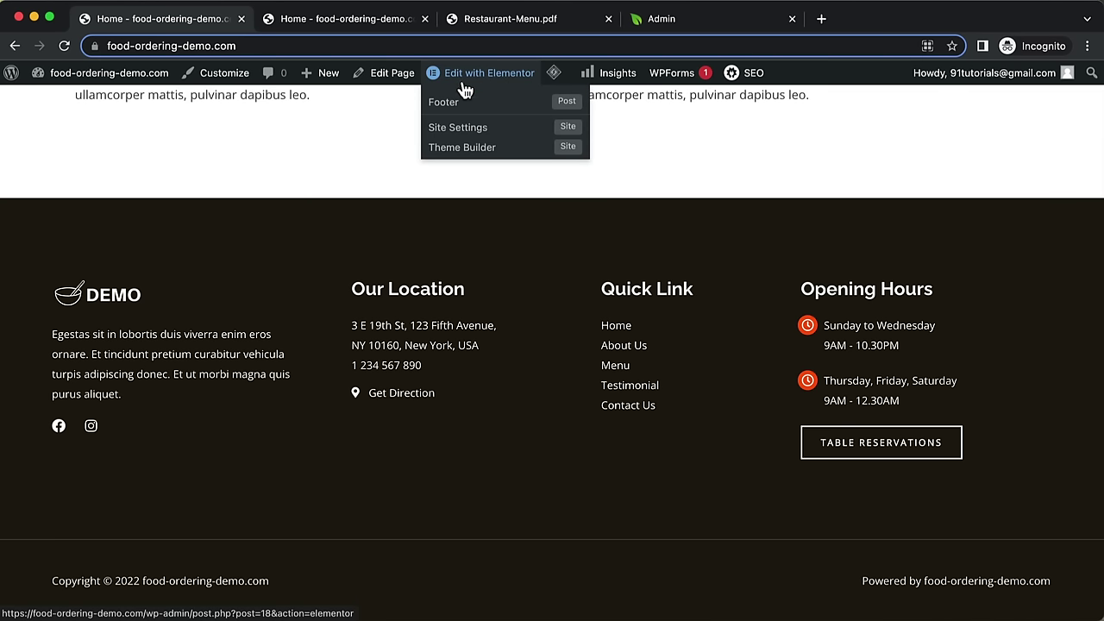
pyautogui.click(442, 104)
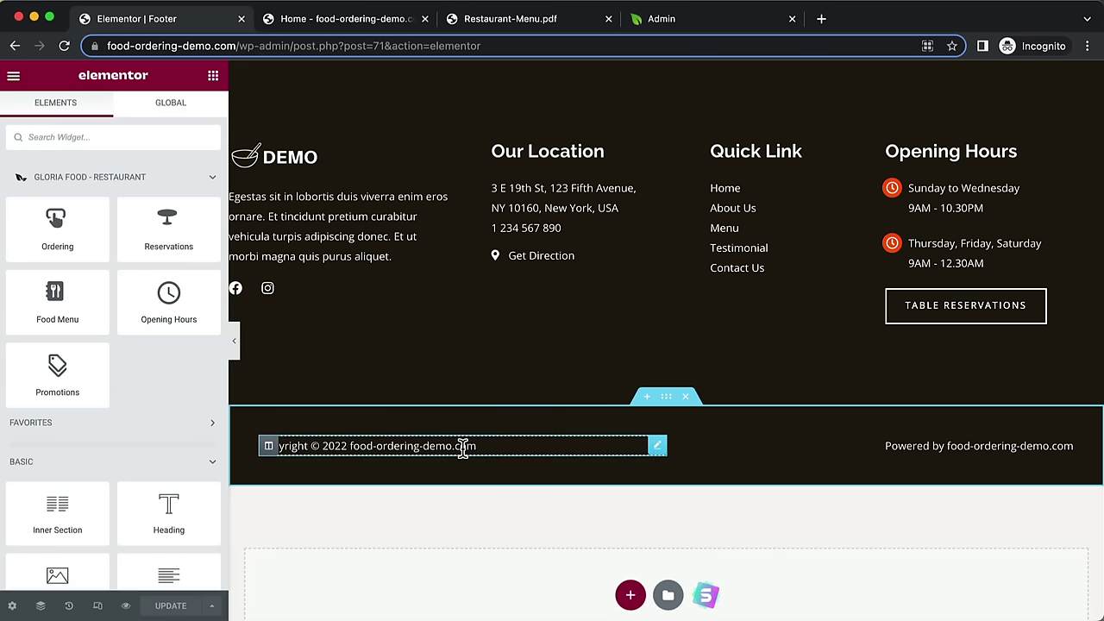
pyautogui.moveTo(476, 445); pyautogui.dragTo(377, 449)
pyautogui.click(528, 446)
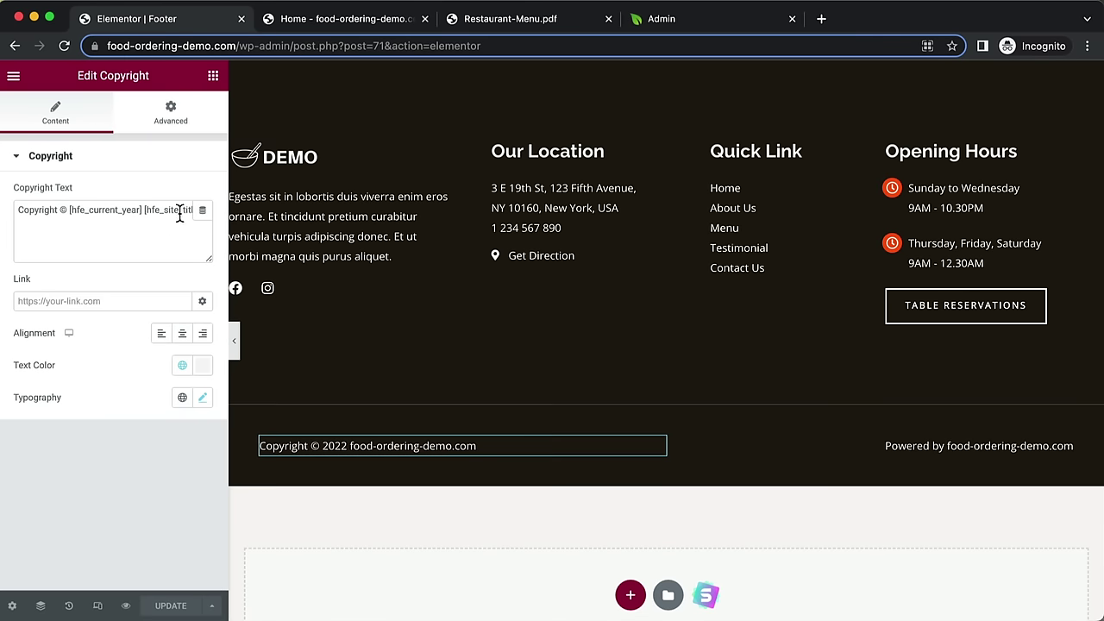
pyautogui.moveTo(147, 212); pyautogui.dragTo(302, 204)
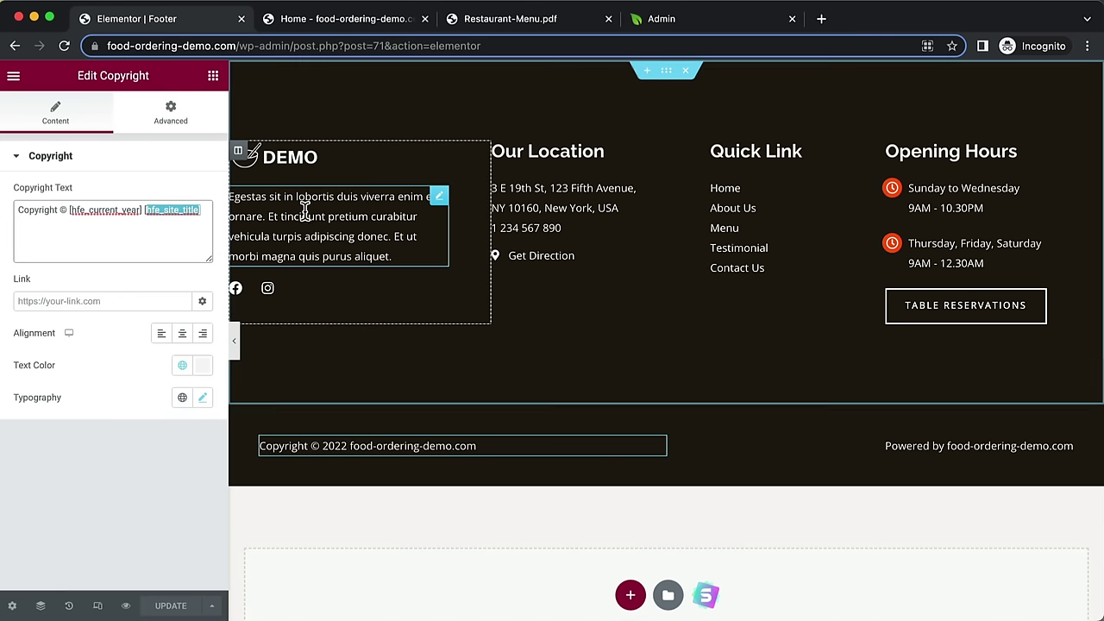
pyautogui.click(205, 212)
pyautogui.moveTo(179, 210); pyautogui.dragTo(145, 212)
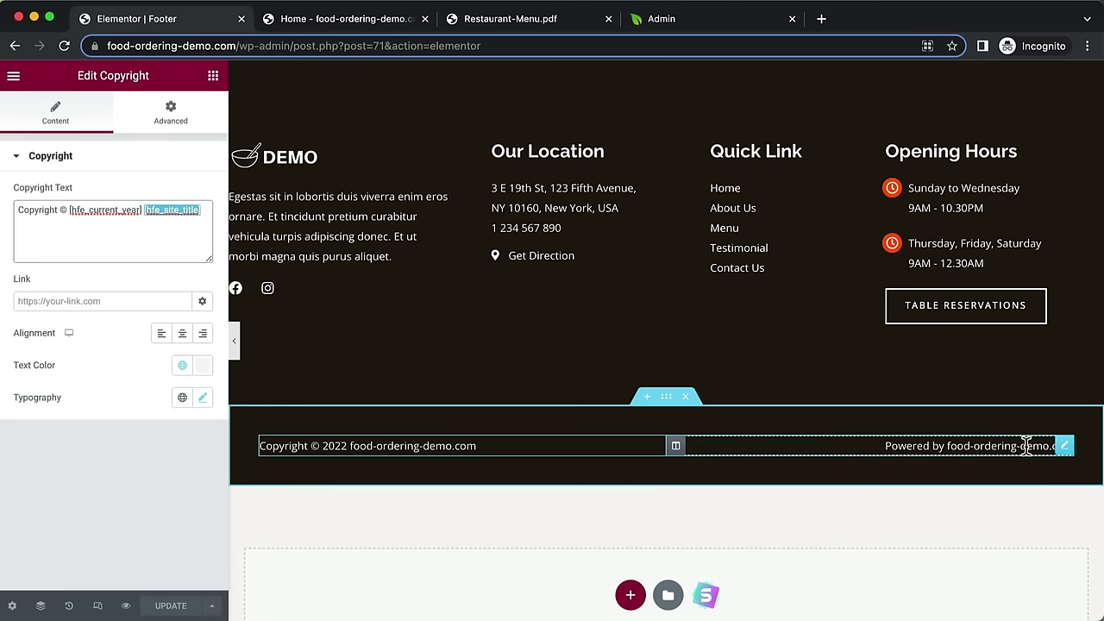
# Delete the 'Powered by' credit widget and update the footer
pyautogui.rightClick(1026, 445)
pyautogui.click(1005, 603)
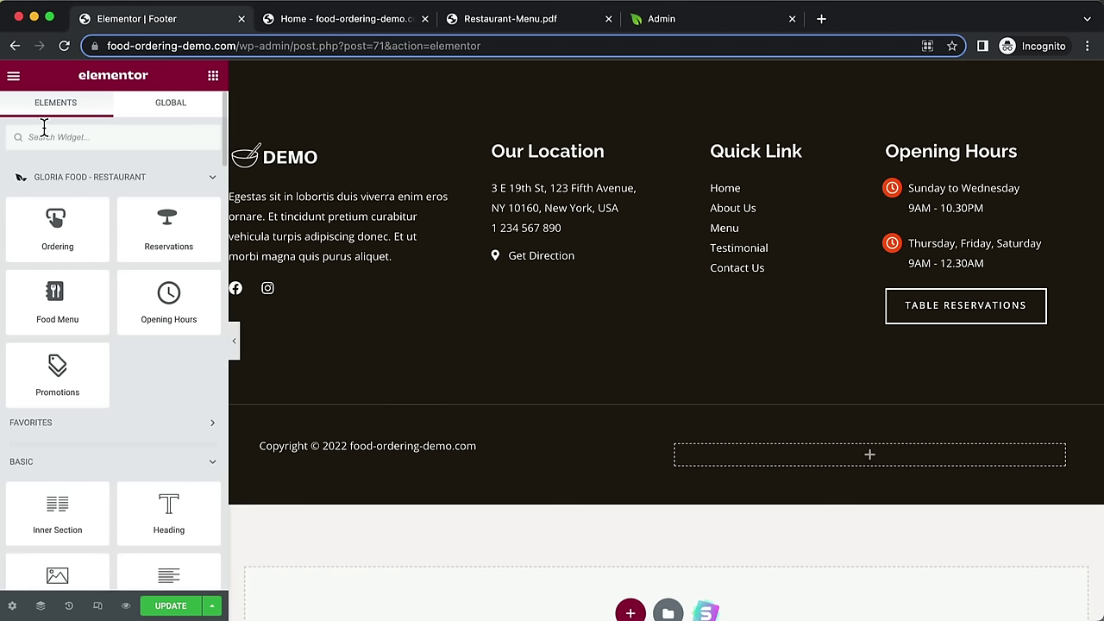
pyautogui.click(13, 76)
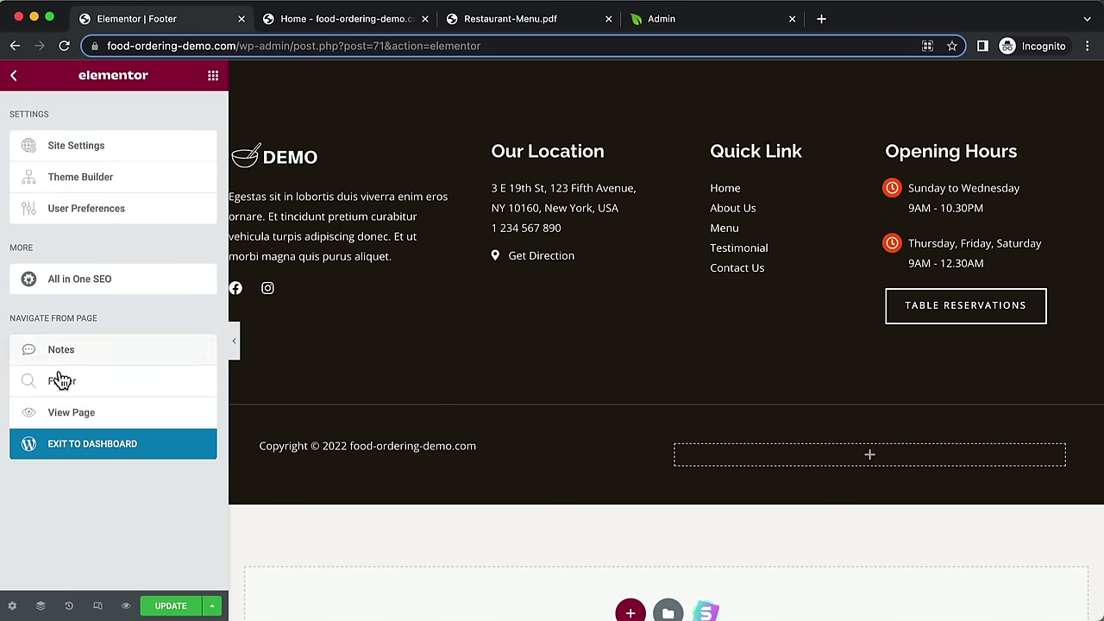
pyautogui.click(165, 607)
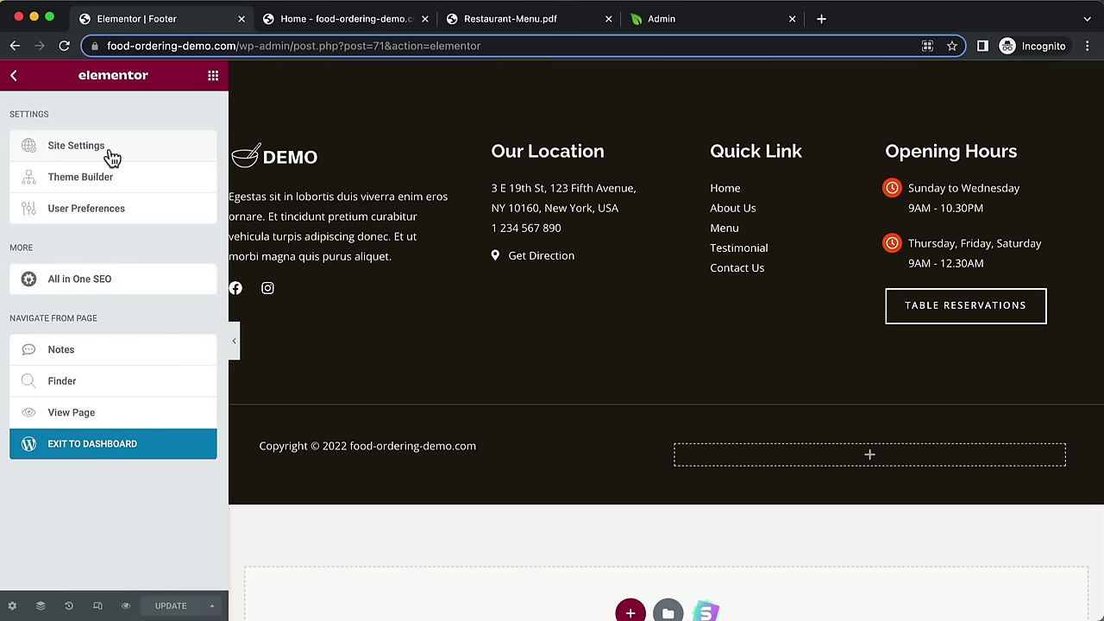
# In Site Identity, enter 'Restaurant Name' and 'Authentic Japanese Cuisine in Melbourne' as name and description
pyautogui.click(65, 147)
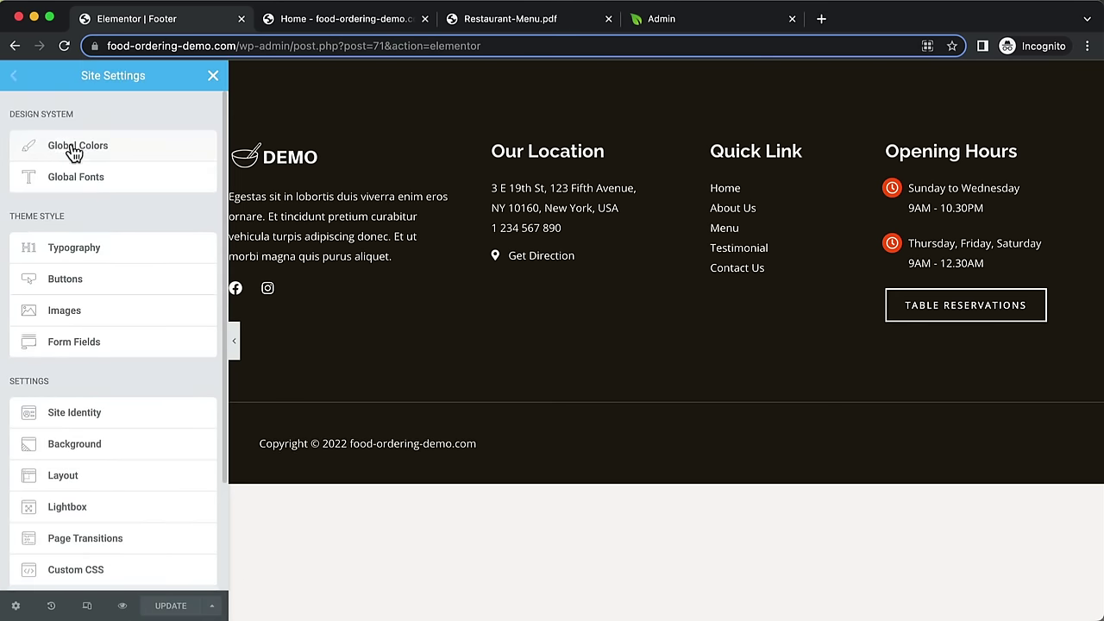
pyautogui.scroll(-3, 77, 362)
pyautogui.click(103, 299)
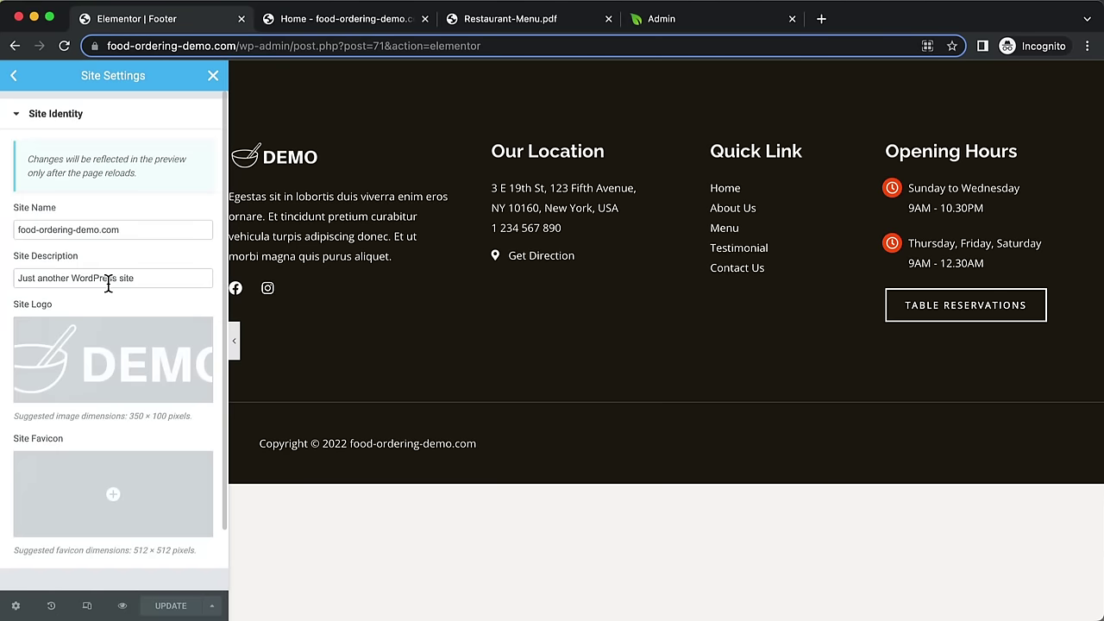
pyautogui.tripleClick(120, 227)
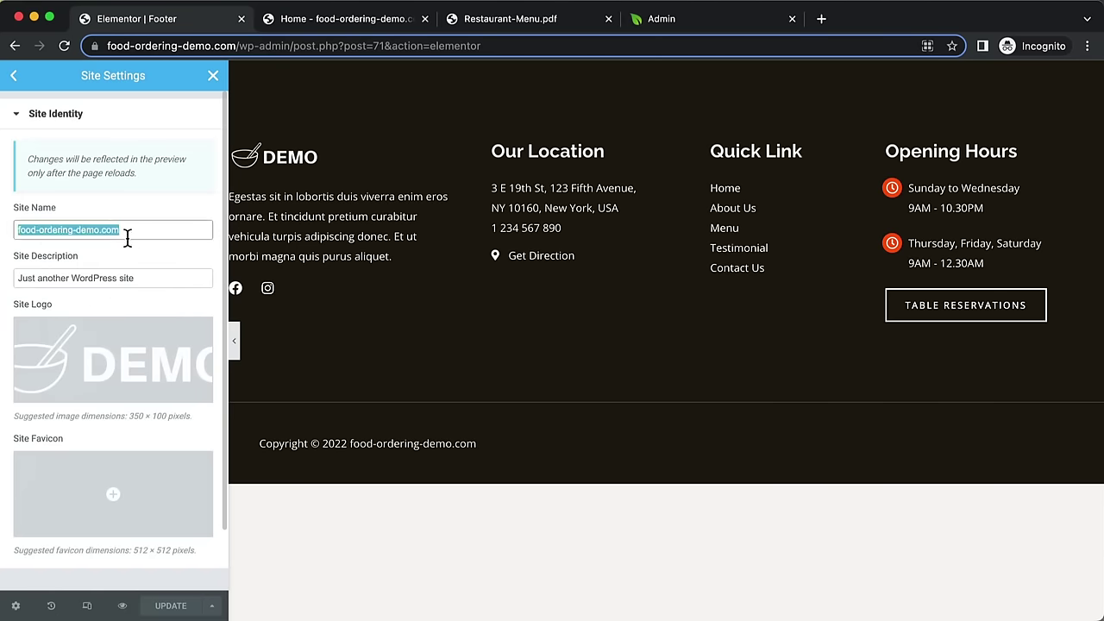
pyautogui.write('Restaurant Name')
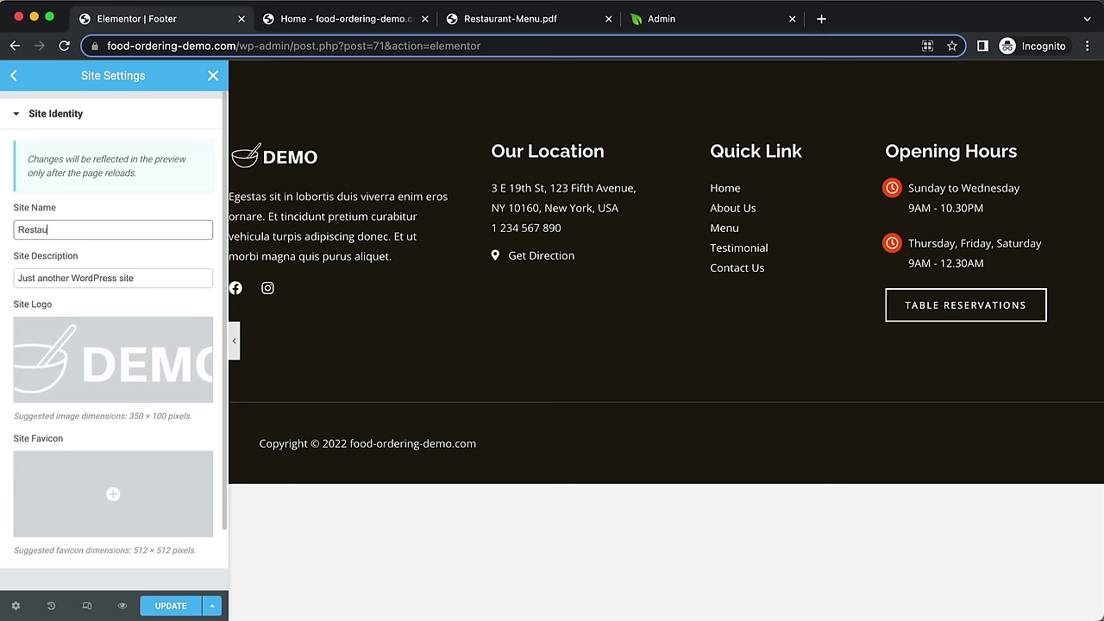
pyautogui.click(157, 277)
pyautogui.tripleClick(172, 277)
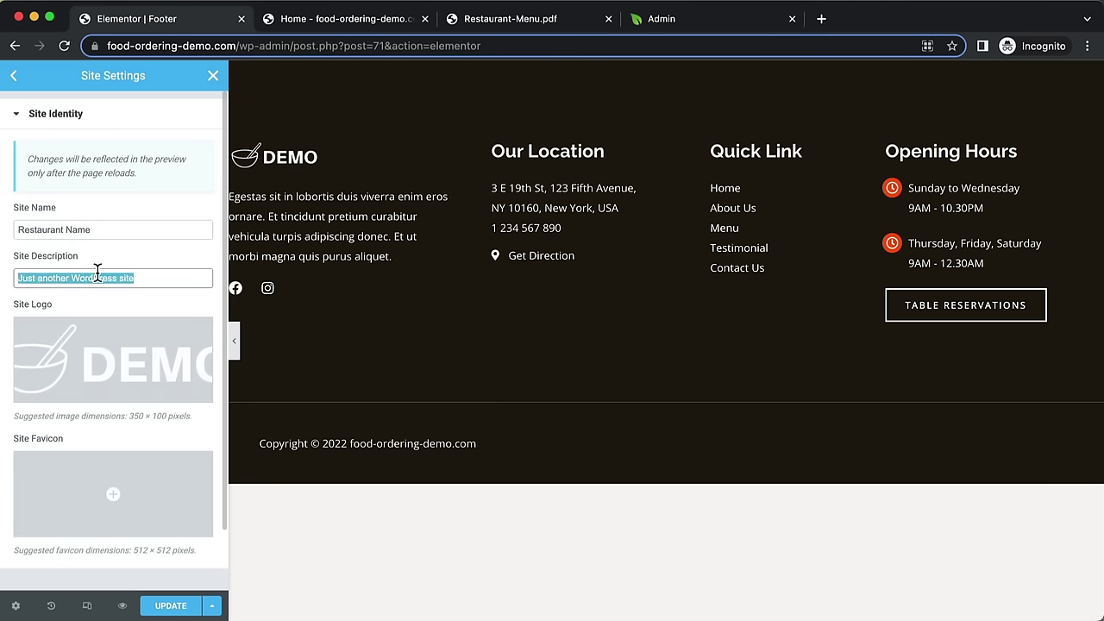
pyautogui.write('Authentic Japanese Cuisine in Melbourne')
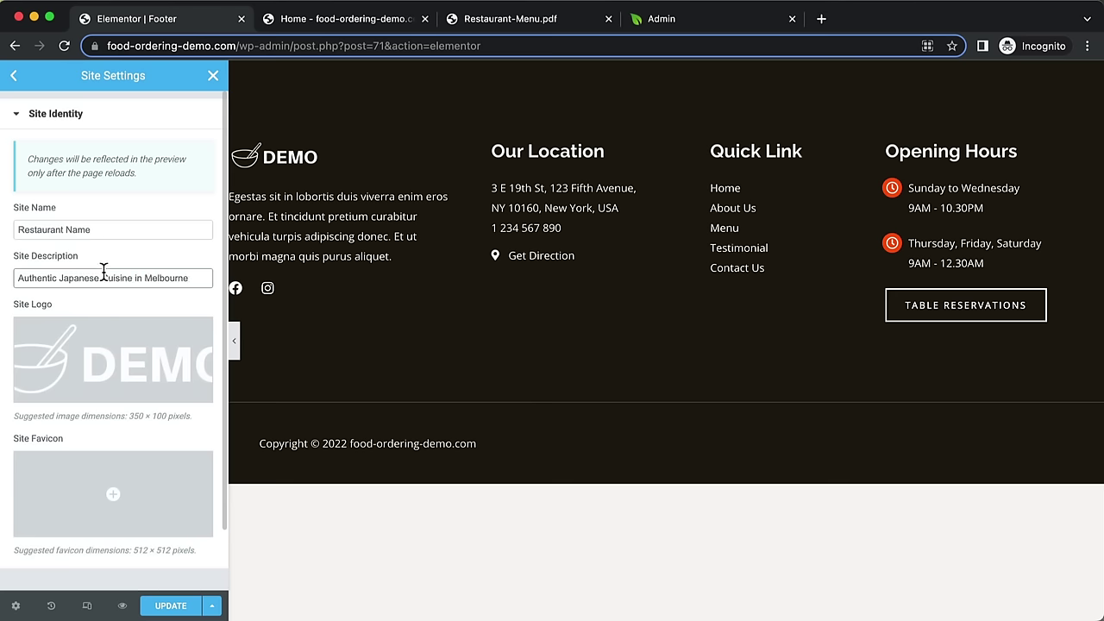
pyautogui.scroll(-2, 95, 313)
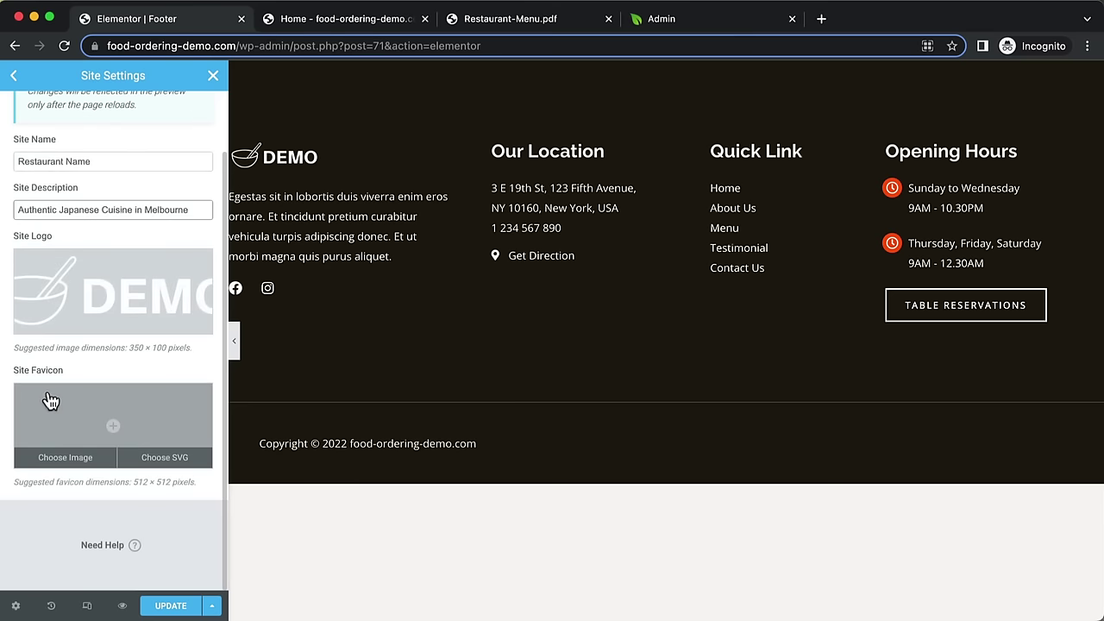
# Set the yellow-circle faviconpng.png from the Media Library as the site favicon
pyautogui.click(112, 423)
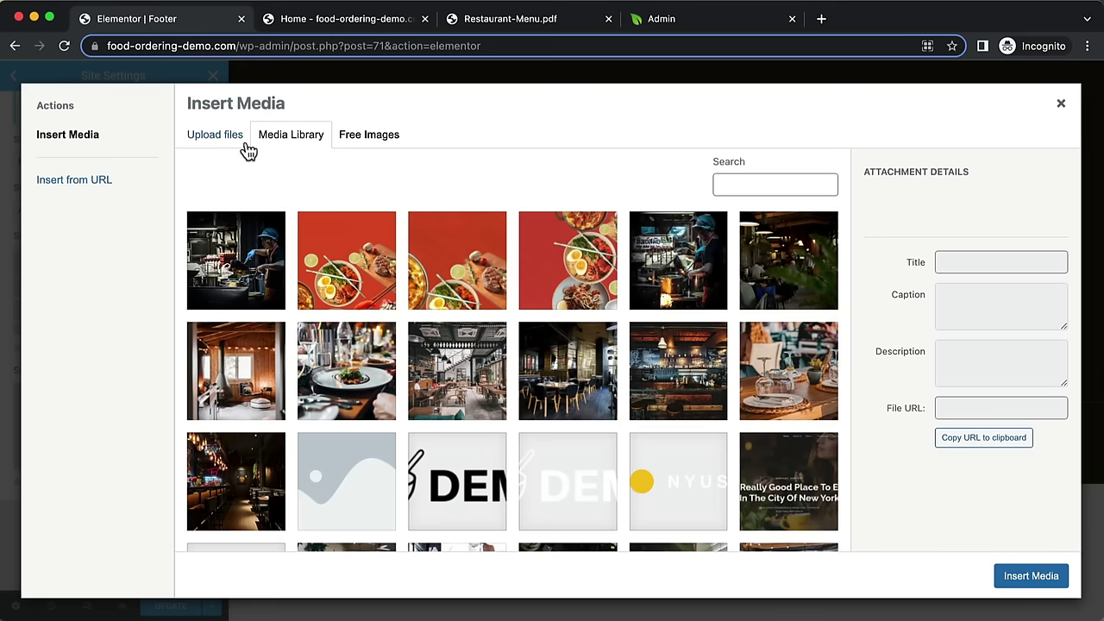
pyautogui.scroll(-3, 462, 347)
pyautogui.scroll(-2, 463, 346)
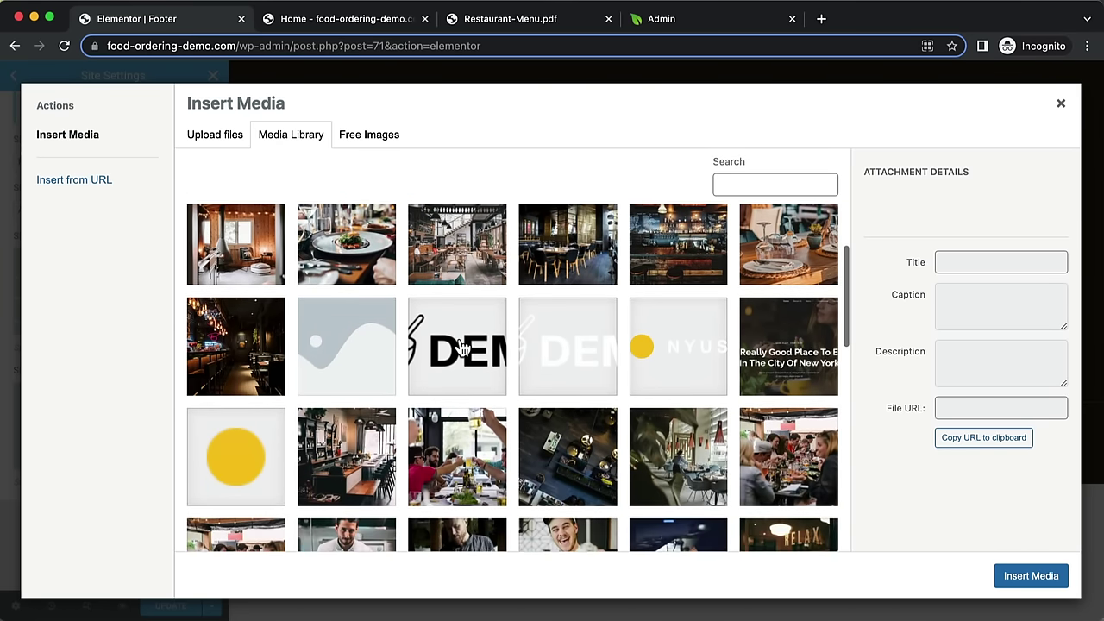
pyautogui.click(256, 388)
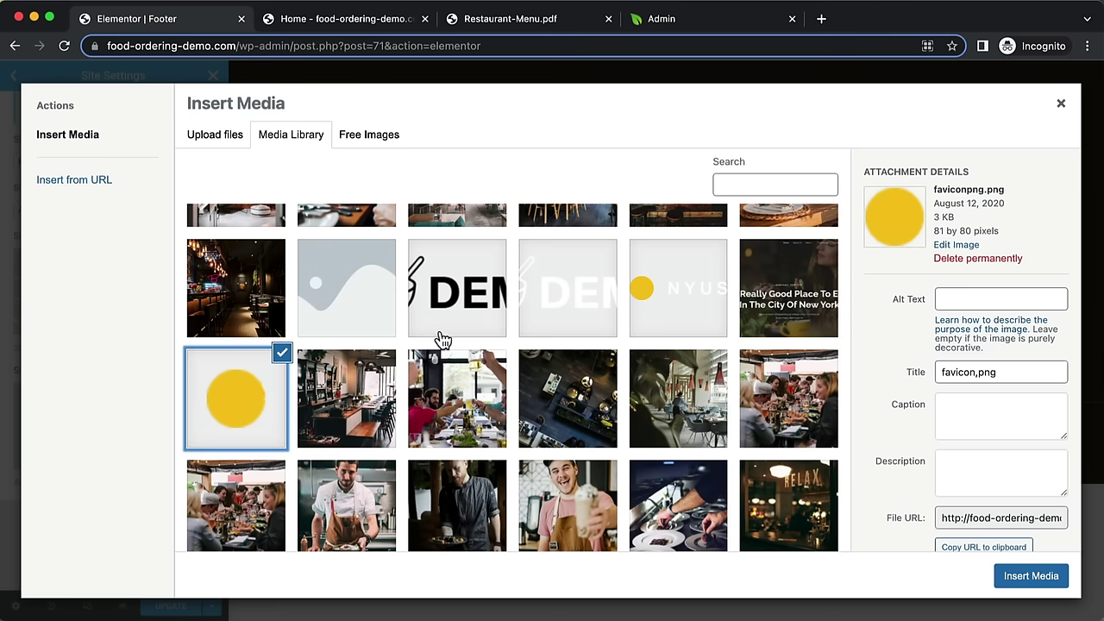
pyautogui.moveTo(1000, 233); pyautogui.dragTo(944, 230)
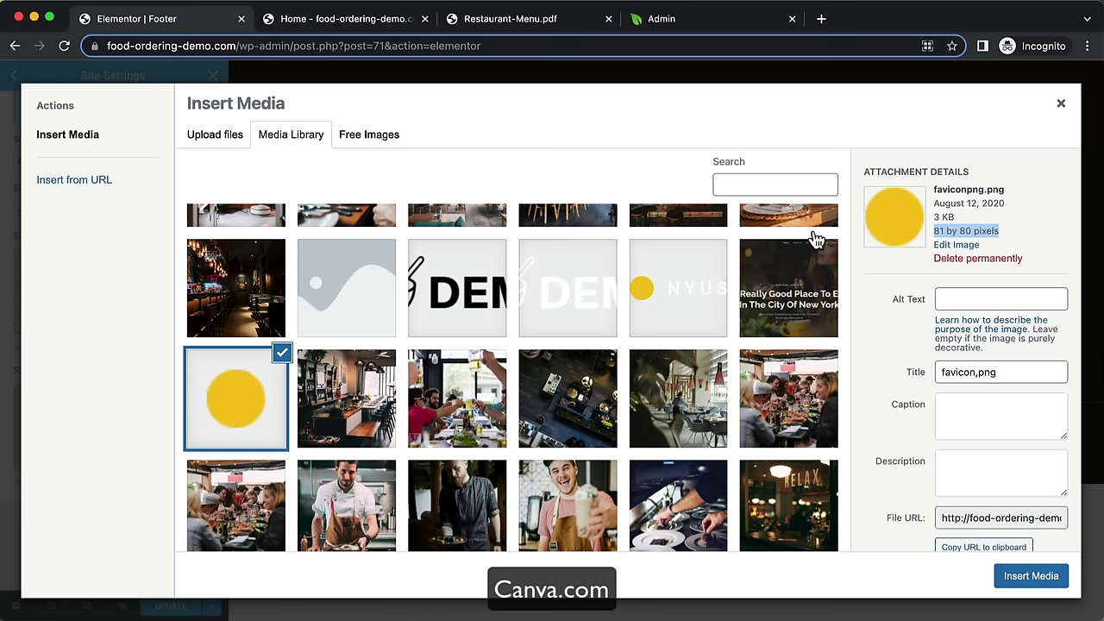
pyautogui.click(991, 189)
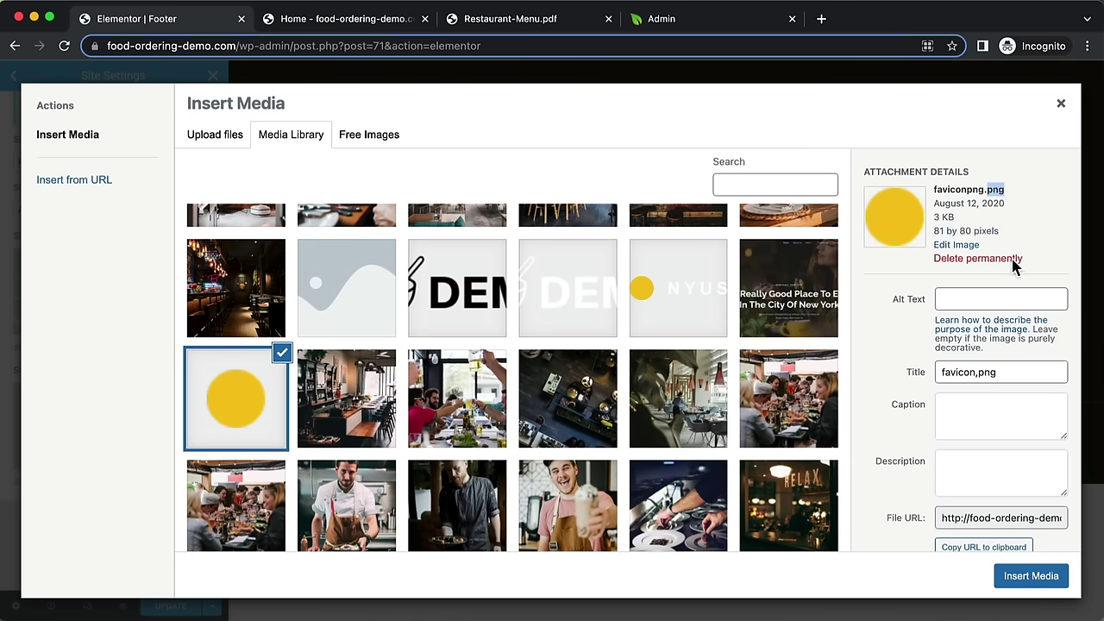
pyautogui.click(1032, 576)
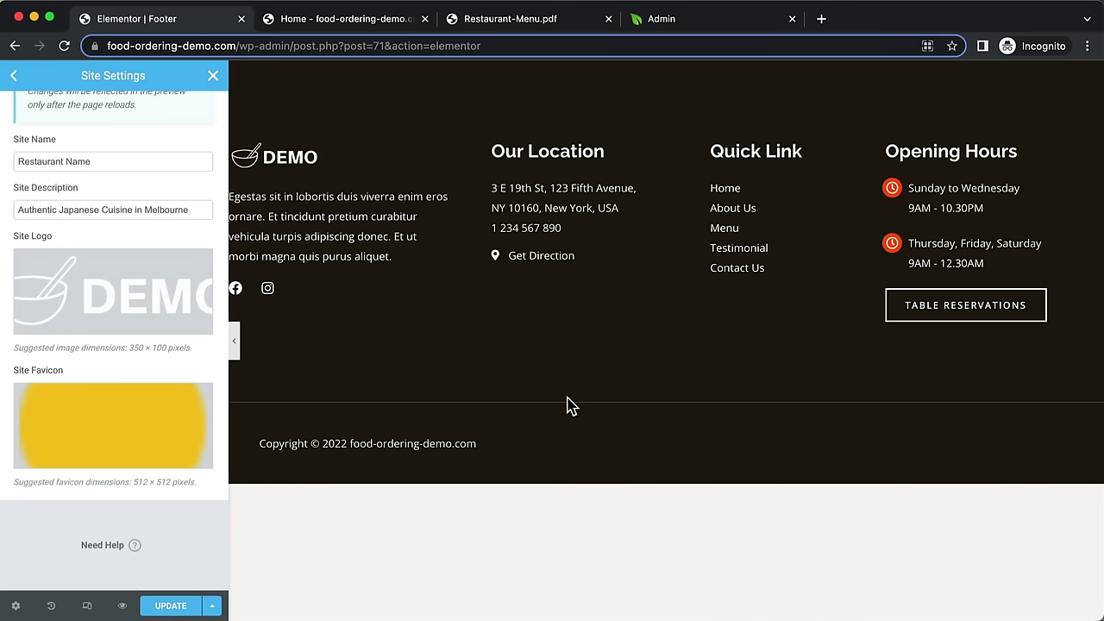
# Update the site settings and return to the footer editor
pyautogui.click(167, 607)
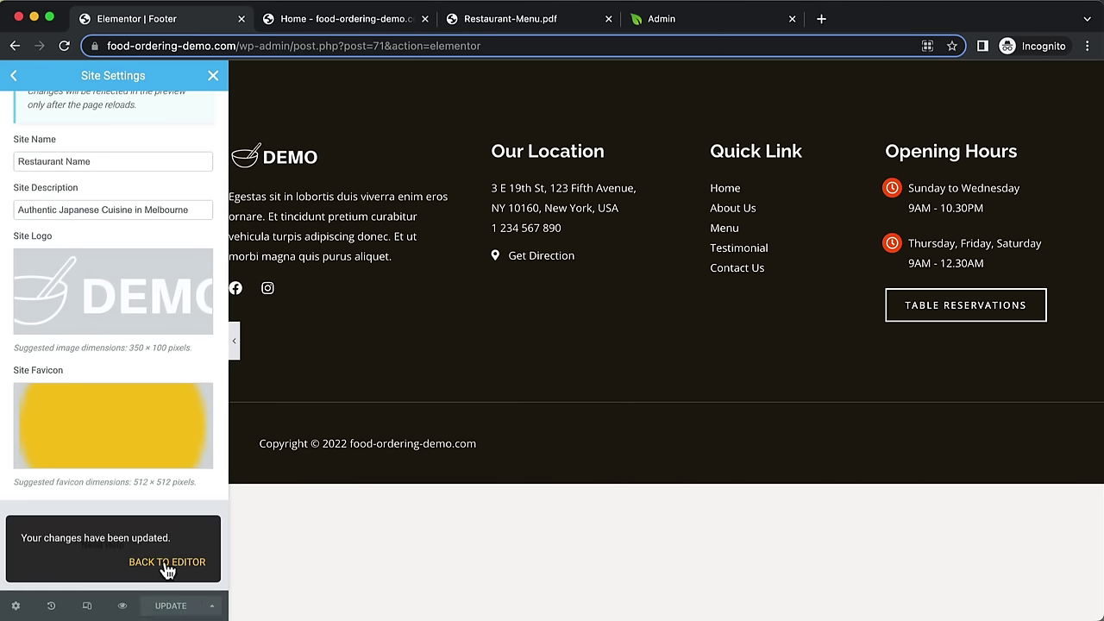
pyautogui.click(167, 563)
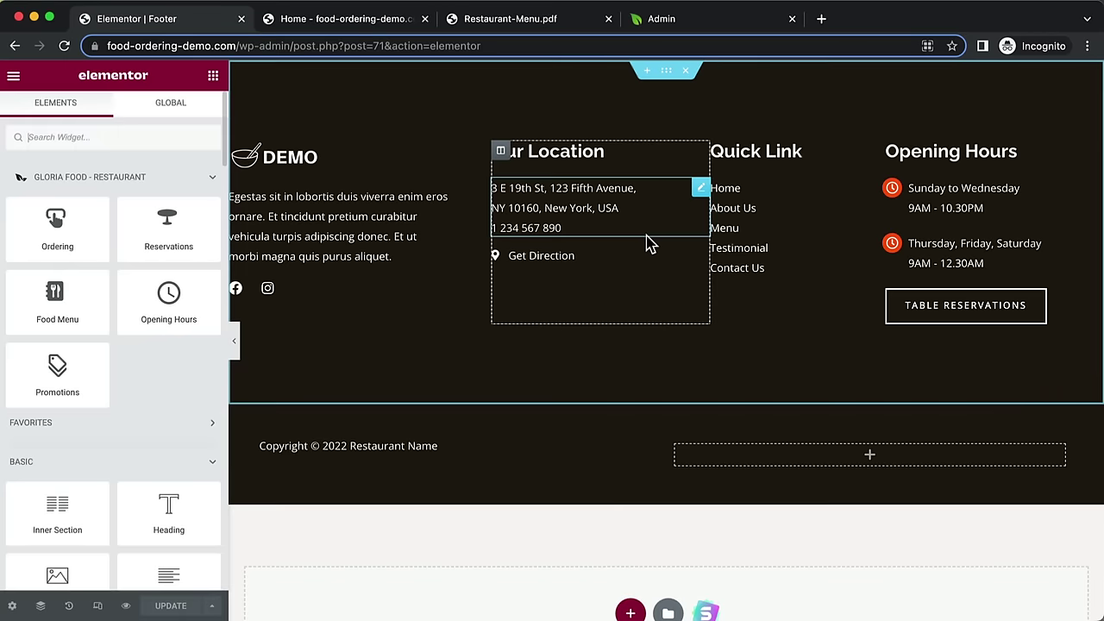
pyautogui.click(16, 81)
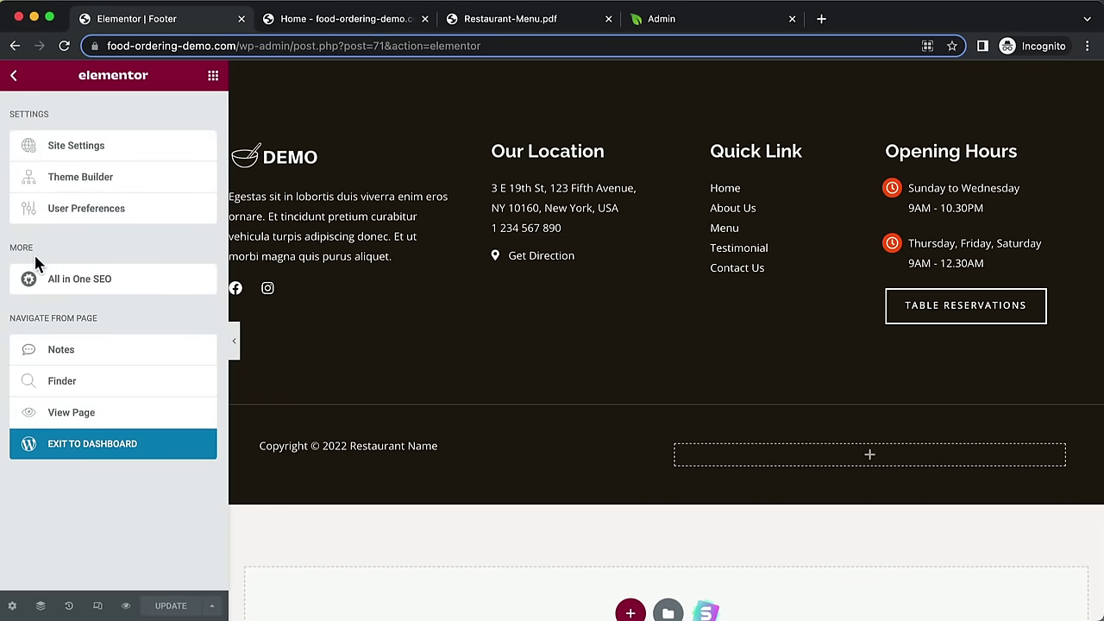
# Load the live homepage and scroll through it to check the saved footer
pyautogui.click(90, 414)
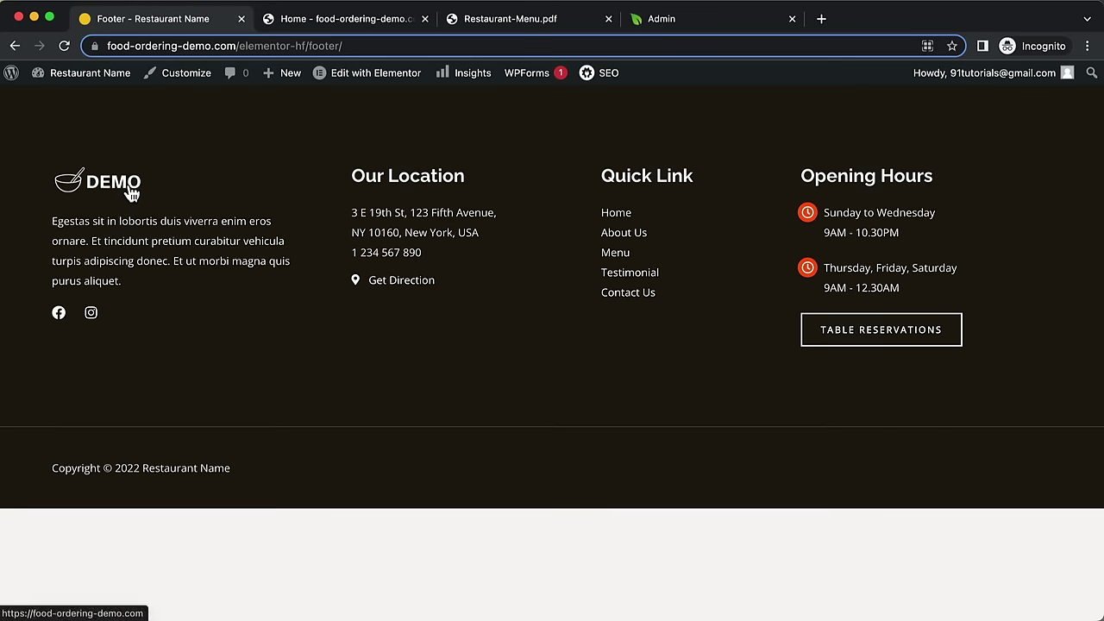
pyautogui.moveTo(355, 45); pyautogui.dragTo(246, 45)
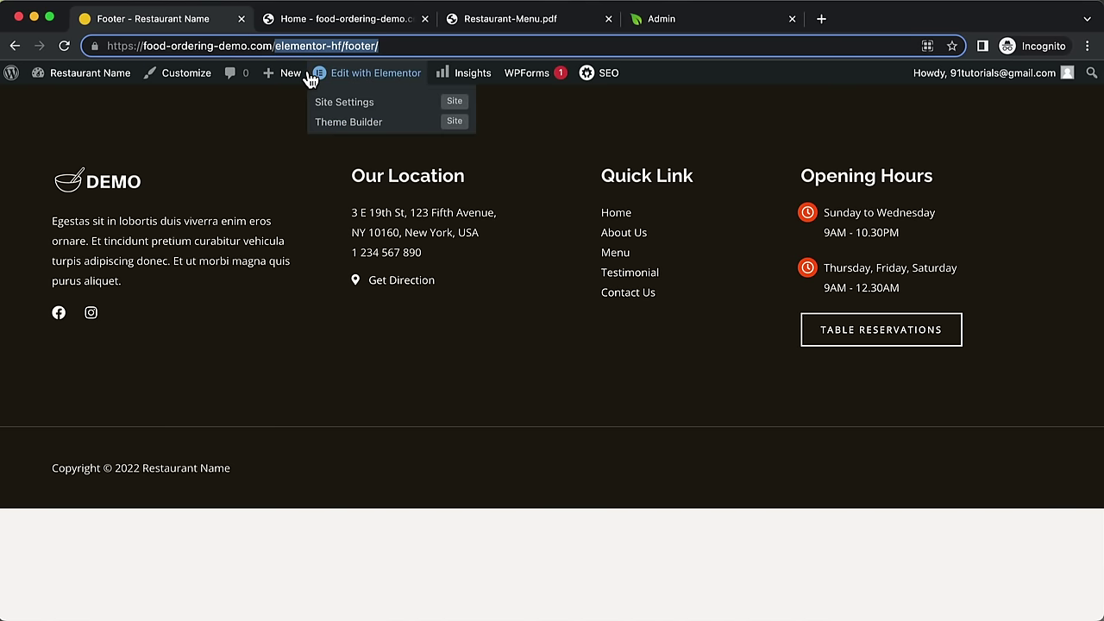
pyautogui.press('BackSpace')
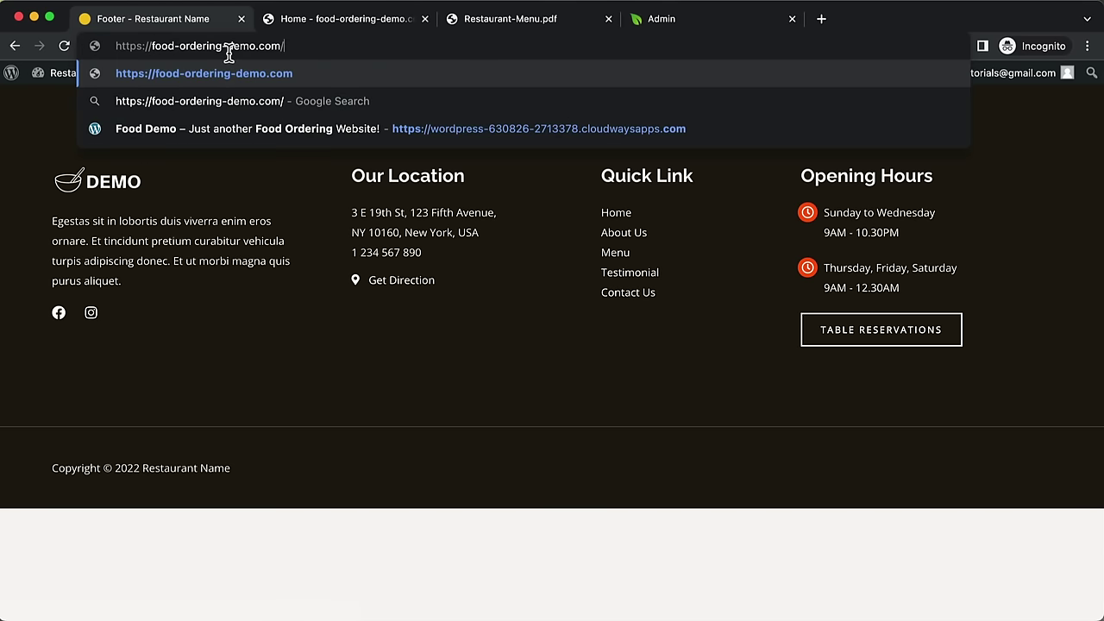
pyautogui.press('Return')
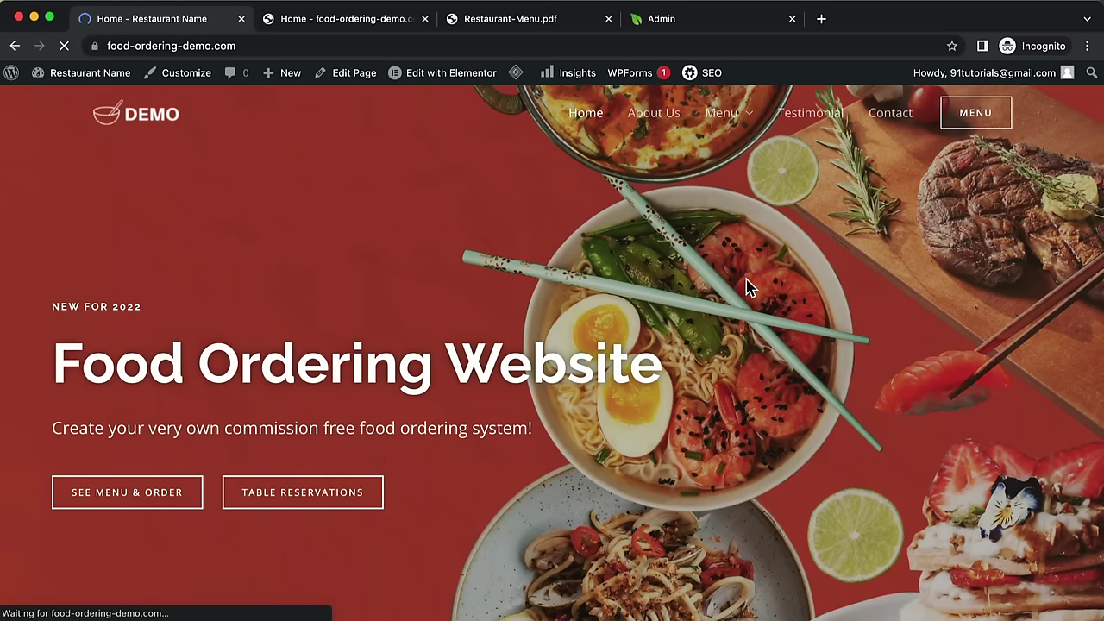
pyautogui.scroll(-6, 746, 289)
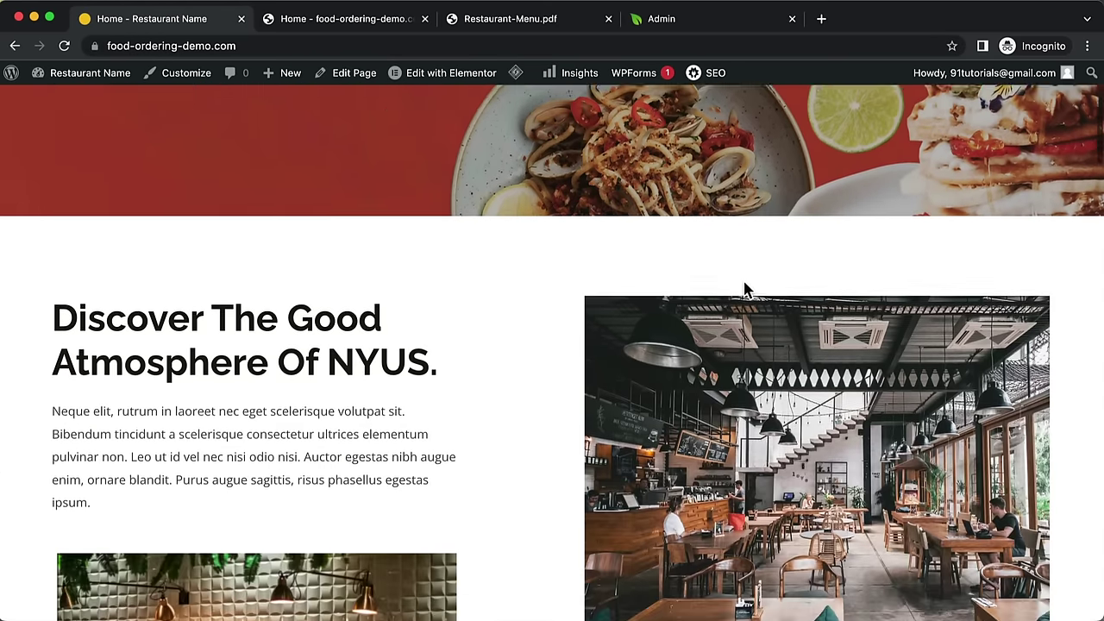
pyautogui.scroll(-15, 747, 289)
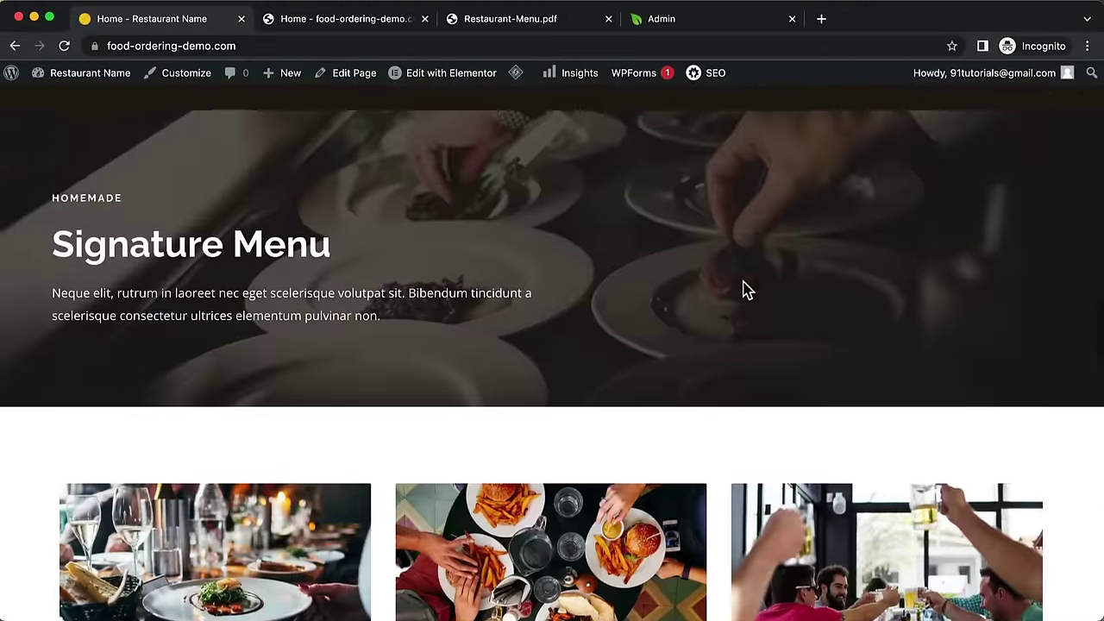
pyautogui.scroll(-20, 747, 289)
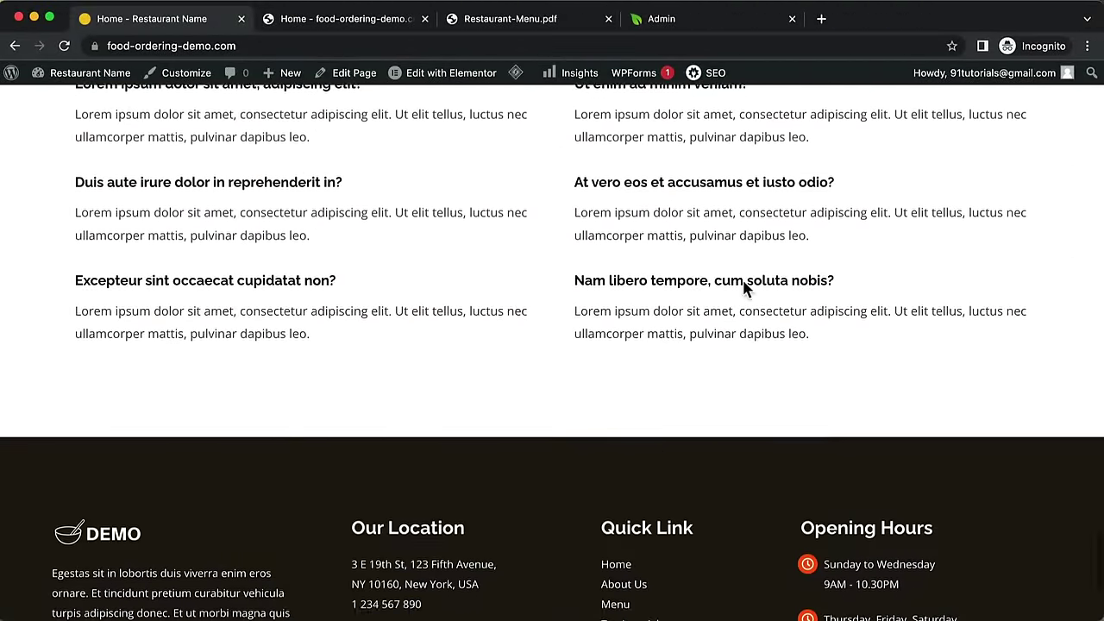
pyautogui.scroll(-4, 747, 289)
pyautogui.scroll(20, 747, 289)
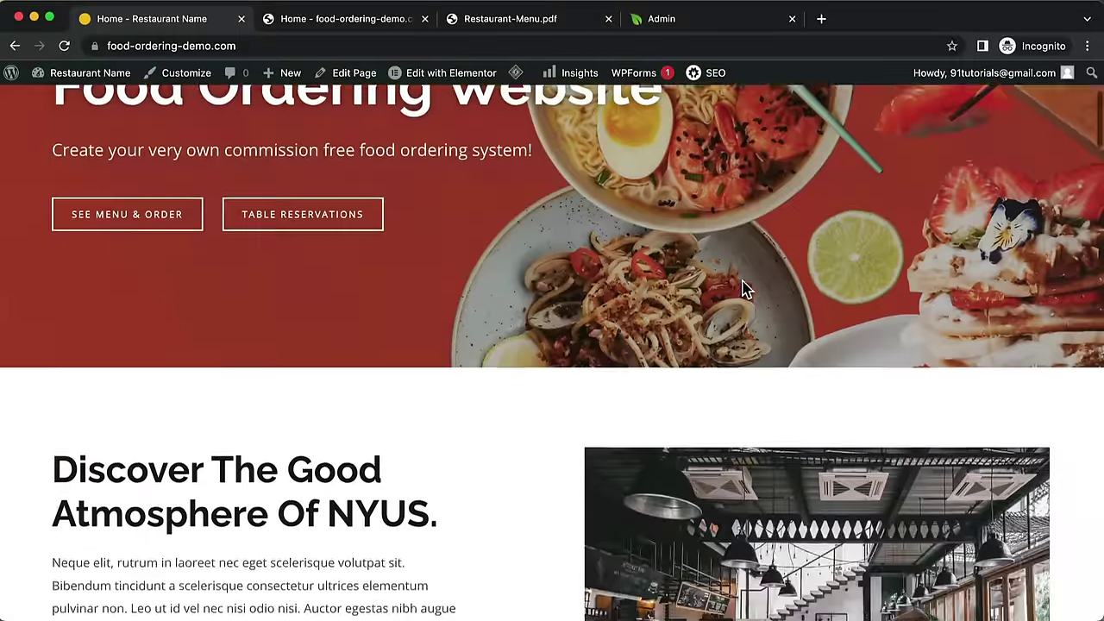
pyautogui.scroll(4, 742, 289)
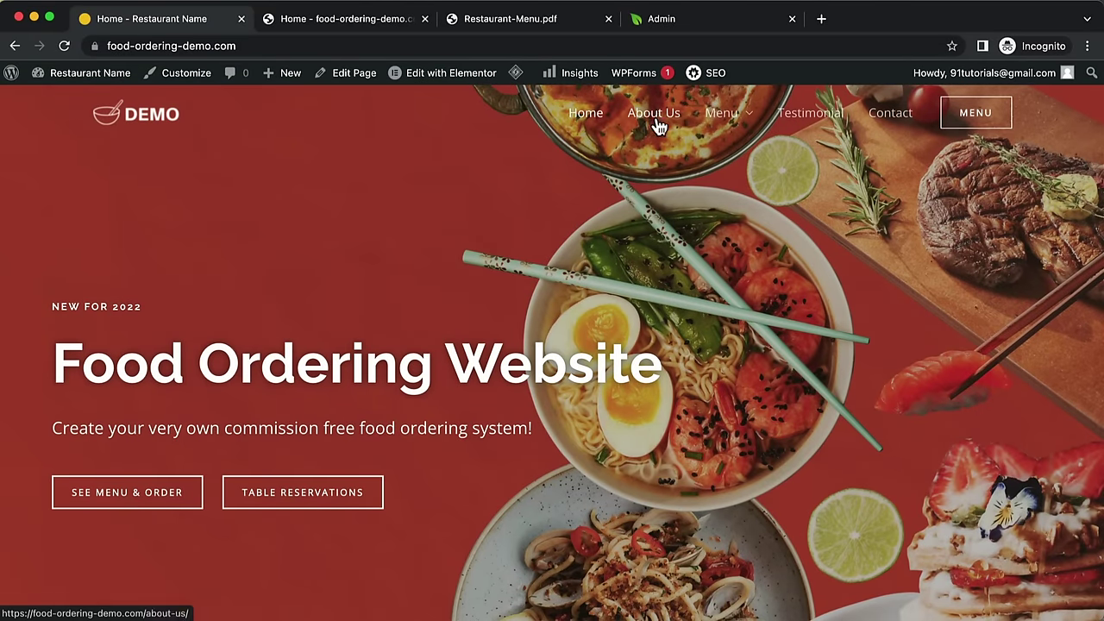
# Browse the About Us page on the live site
pyautogui.moveTo(707, 118)
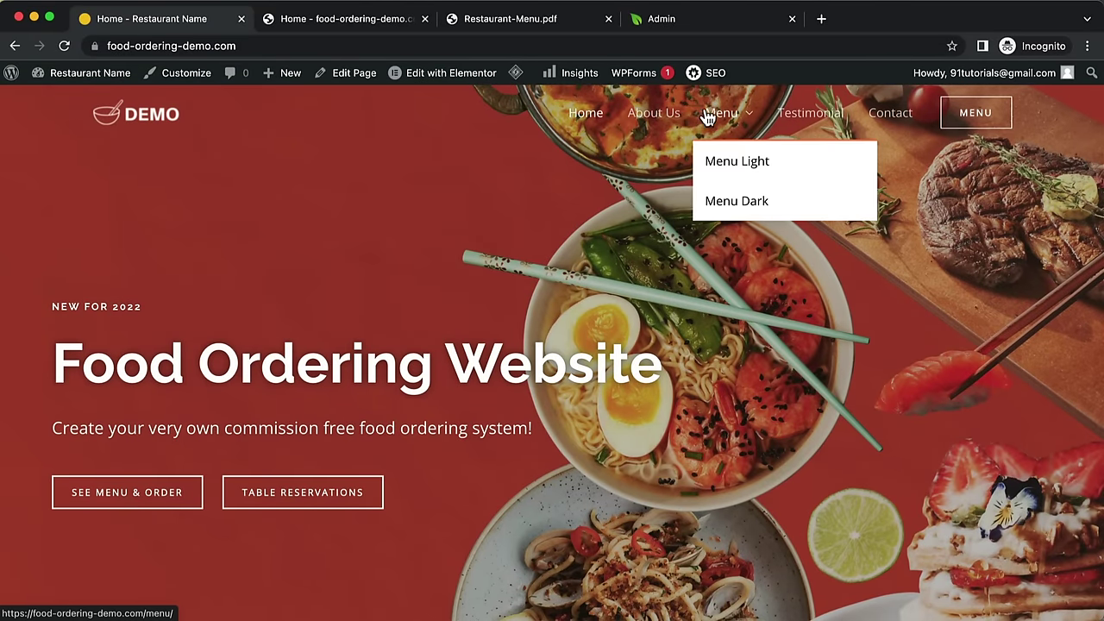
pyautogui.click(641, 119)
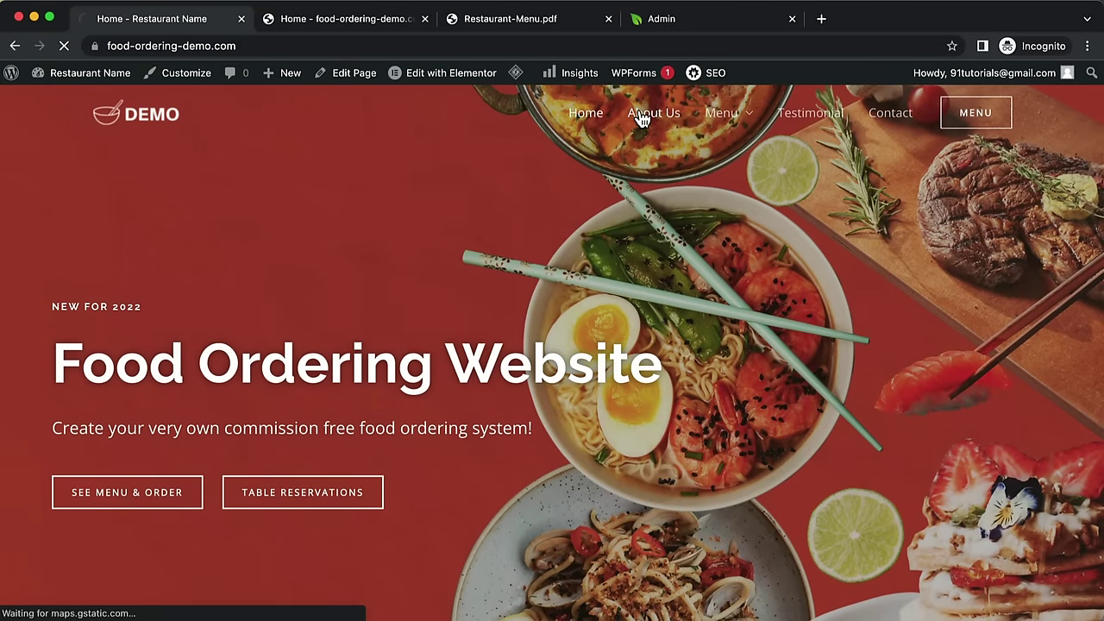
pyautogui.scroll(-10, 535, 358)
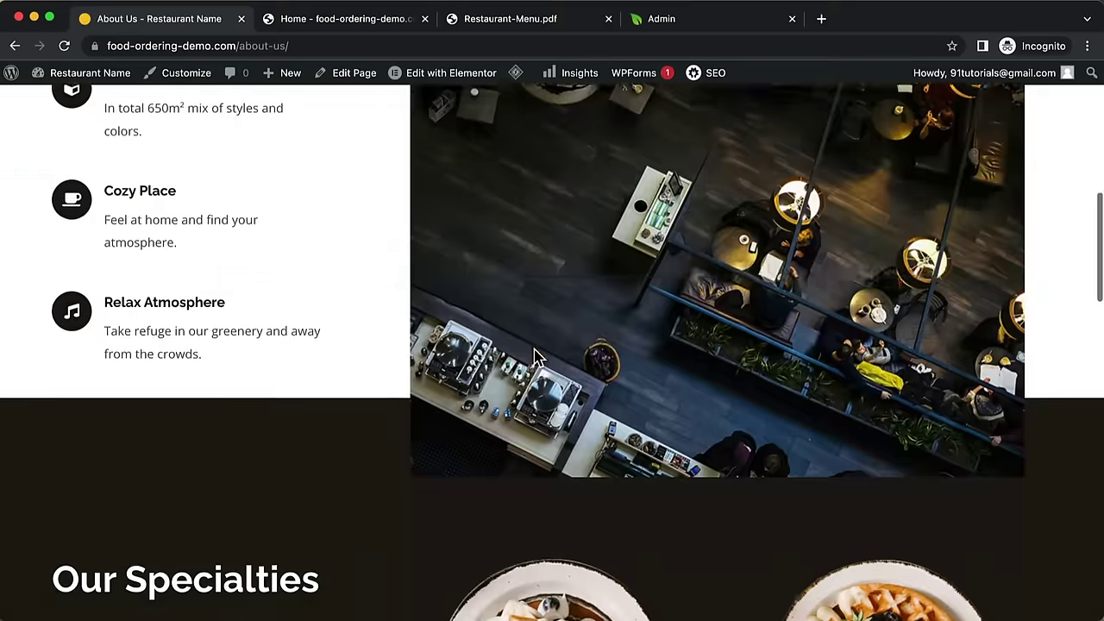
pyautogui.scroll(-7, 535, 356)
pyautogui.scroll(7, 535, 355)
pyautogui.scroll(-13, 535, 355)
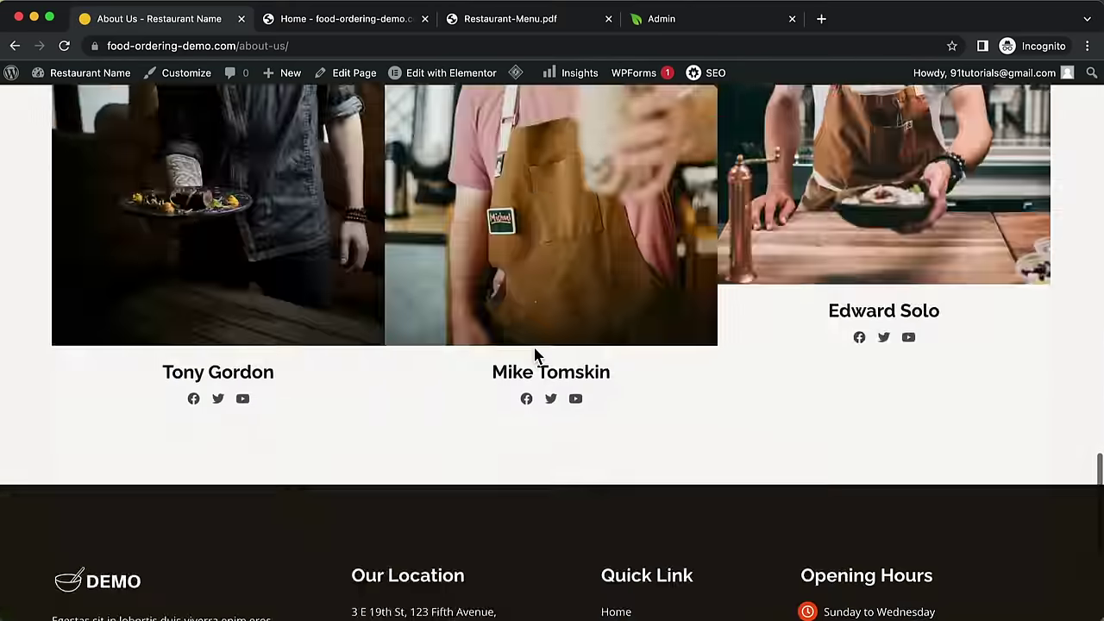
pyautogui.scroll(20, 534, 355)
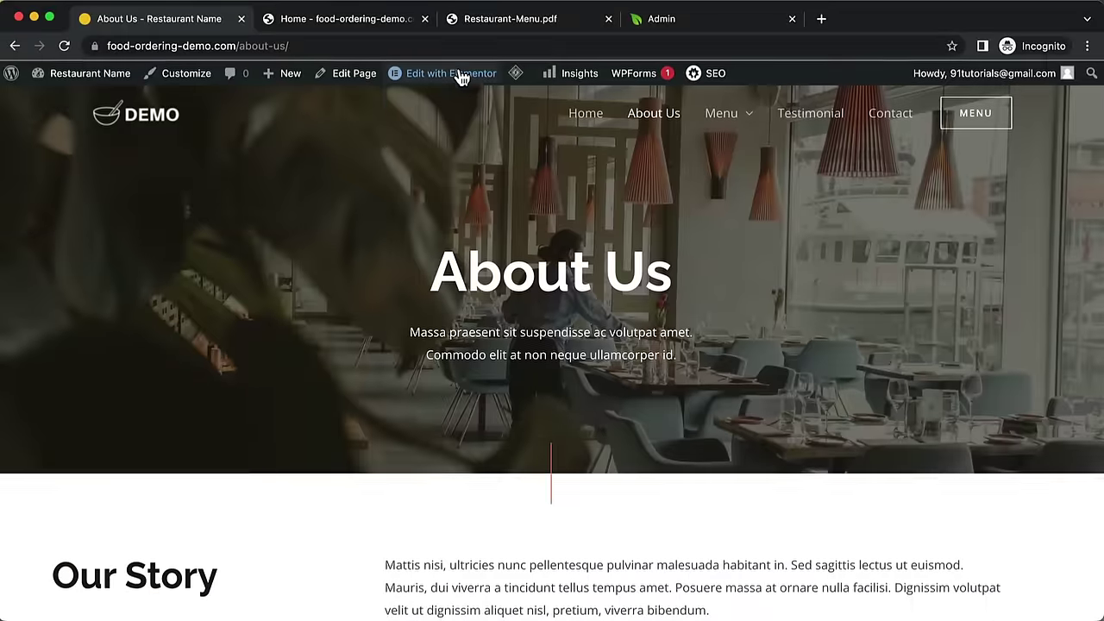
# Browse the Menu page on the live site
pyautogui.moveTo(462, 78)
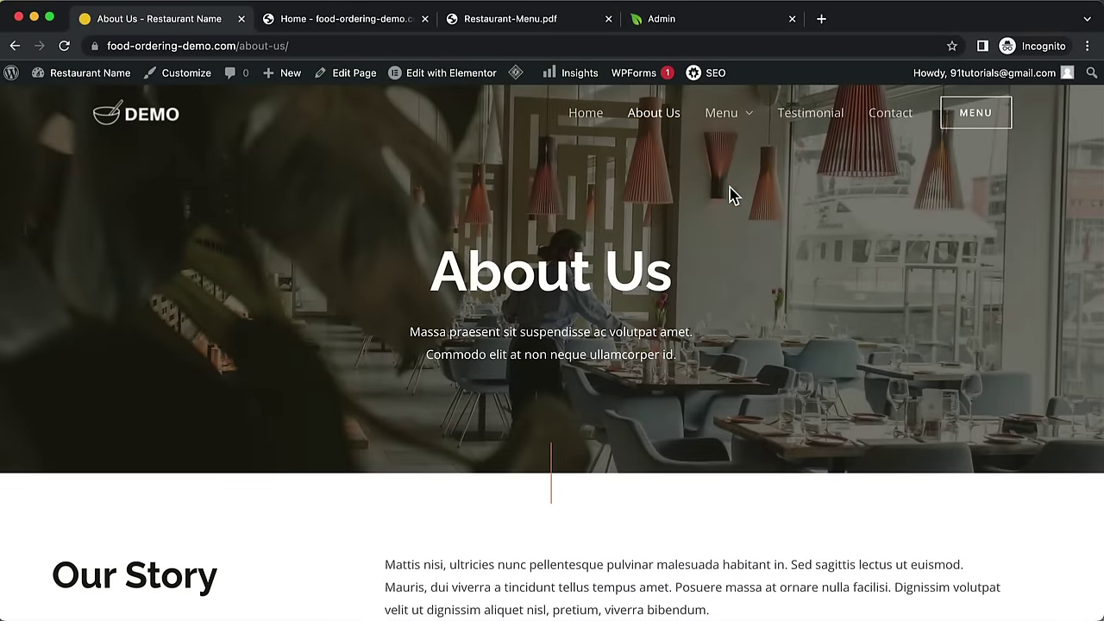
pyautogui.moveTo(739, 119)
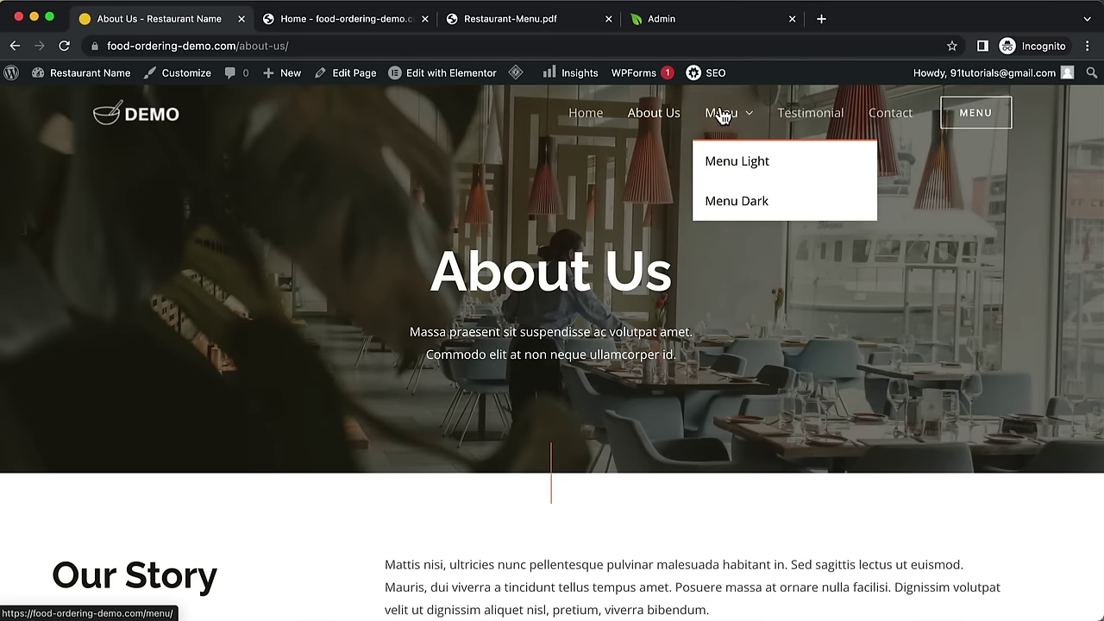
pyautogui.click(723, 118)
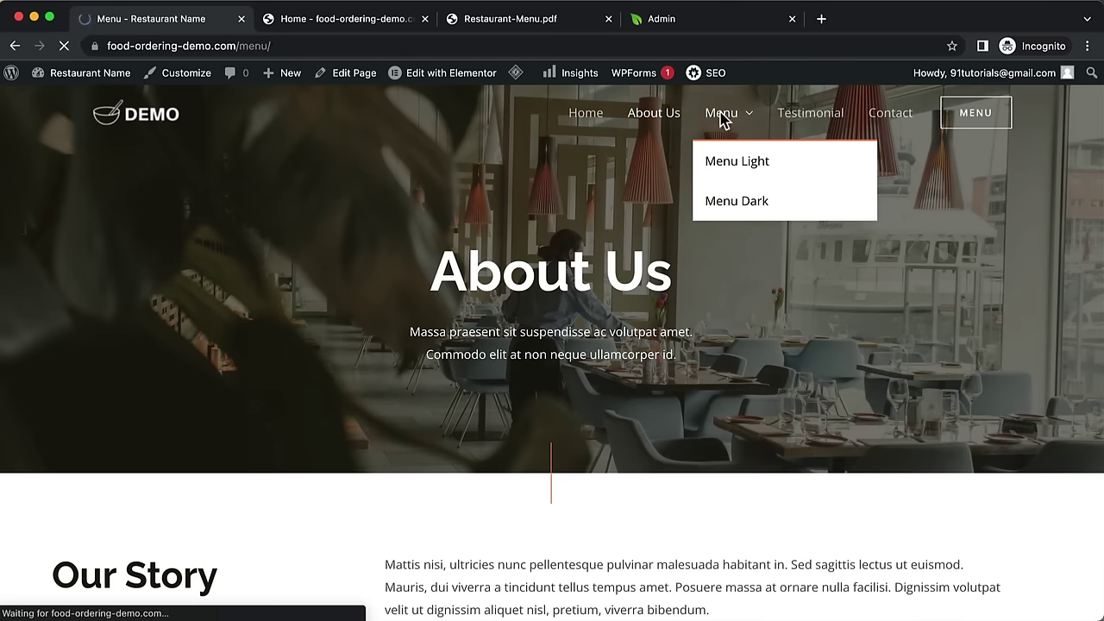
pyautogui.scroll(-10, 636, 279)
pyautogui.scroll(-15, 634, 272)
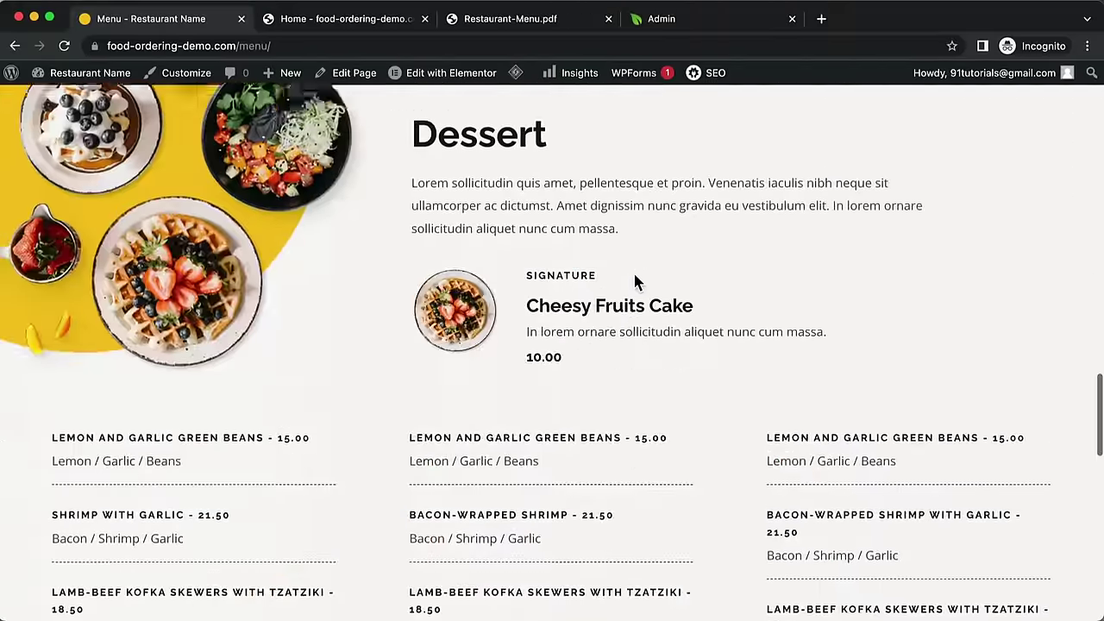
pyautogui.scroll(20, 632, 272)
# Open the Menu Dark page from the Menu dropdown and scroll through it
pyautogui.moveTo(722, 125)
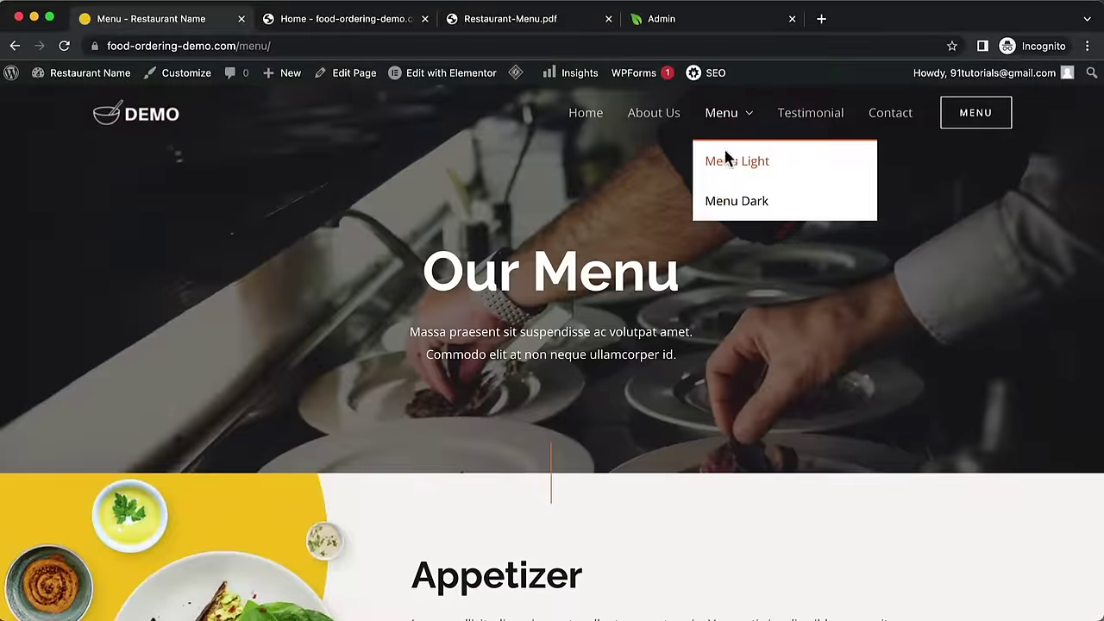
pyautogui.click(722, 207)
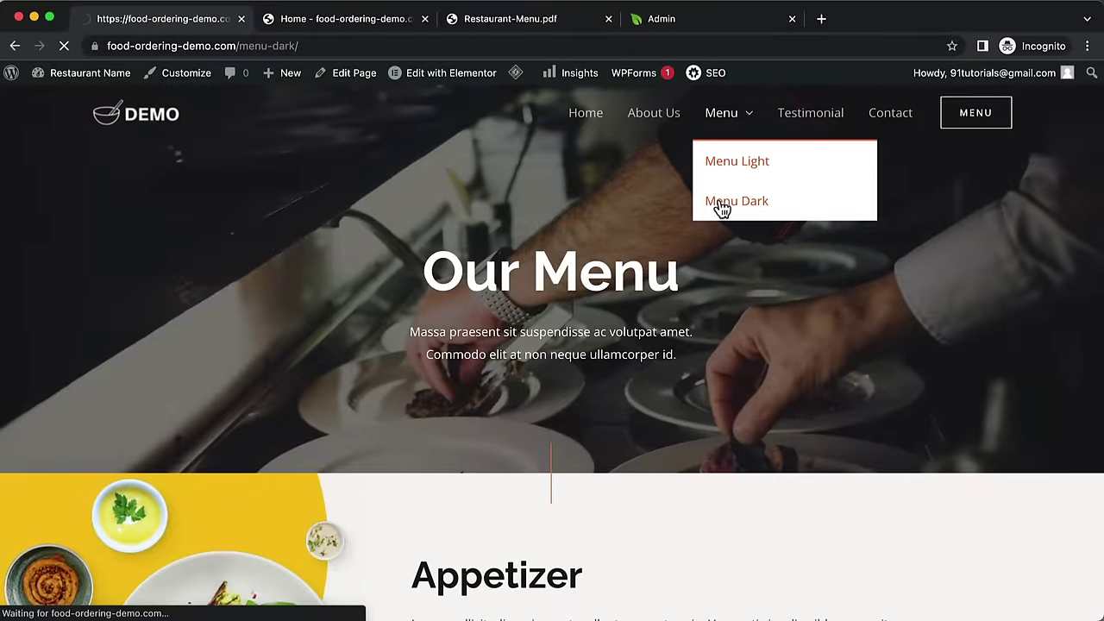
pyautogui.scroll(-6, 688, 277)
pyautogui.scroll(-10, 687, 278)
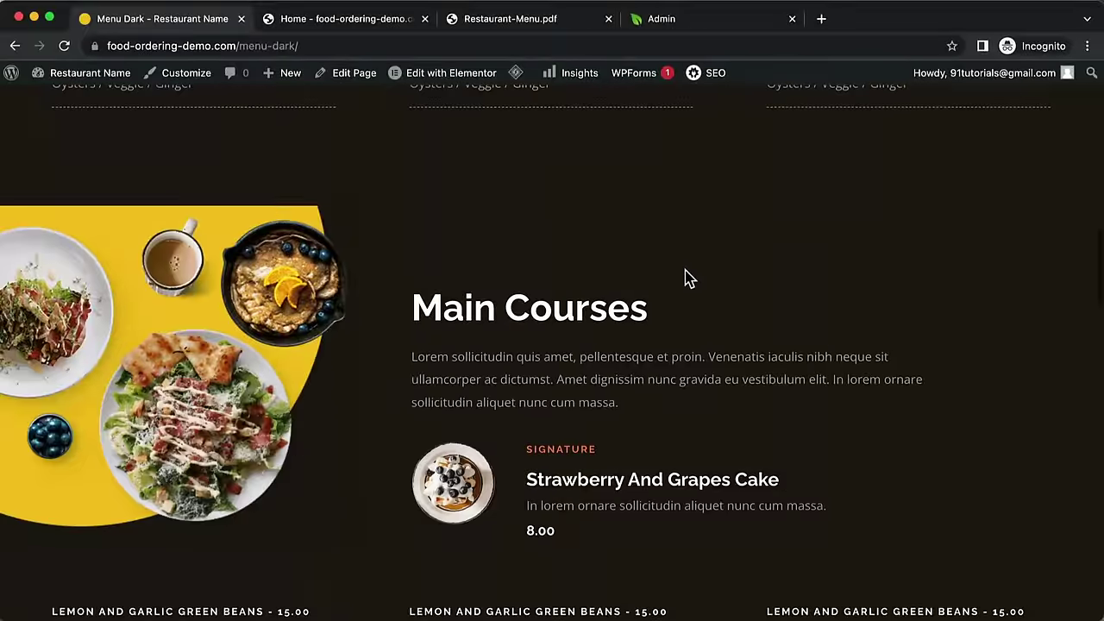
pyautogui.scroll(20, 694, 280)
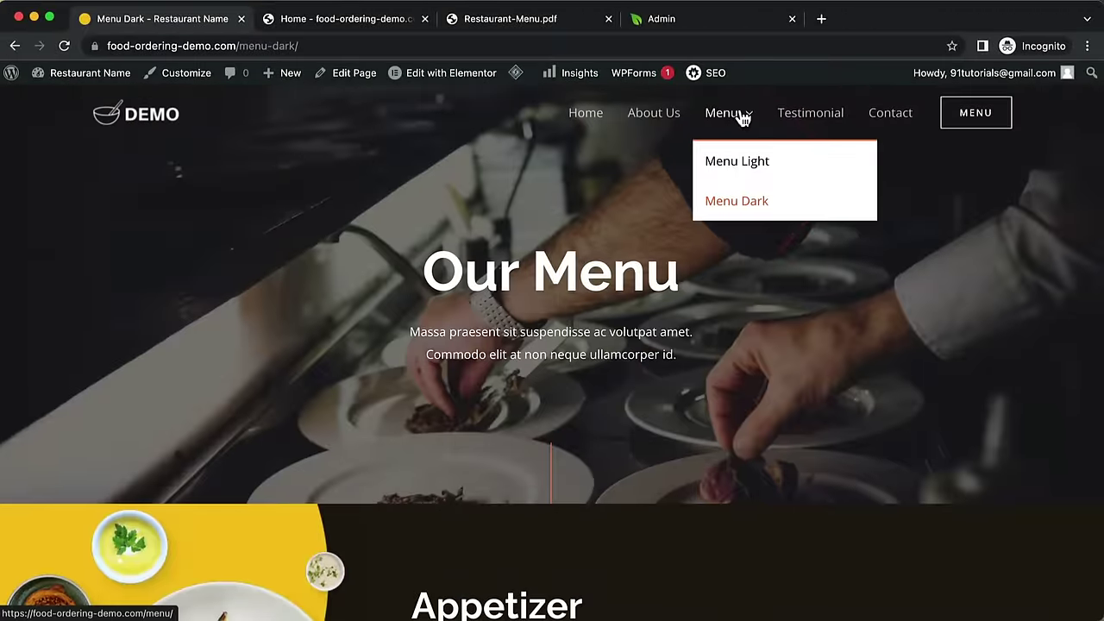
# Go to the WordPress dashboard's All Pages list
pyautogui.moveTo(112, 82)
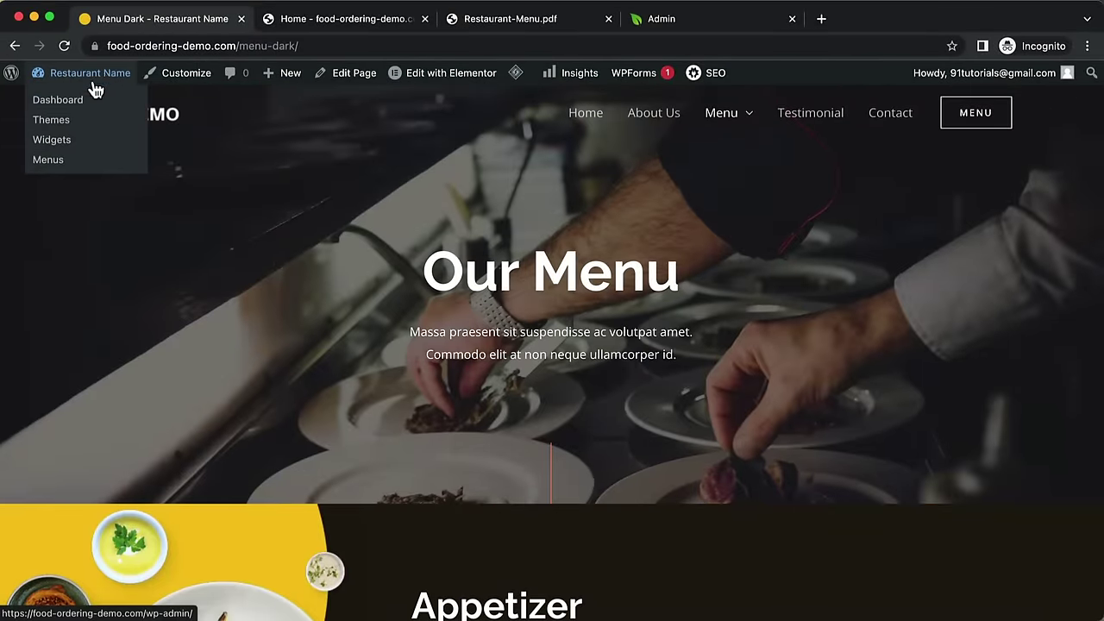
pyautogui.click(57, 107)
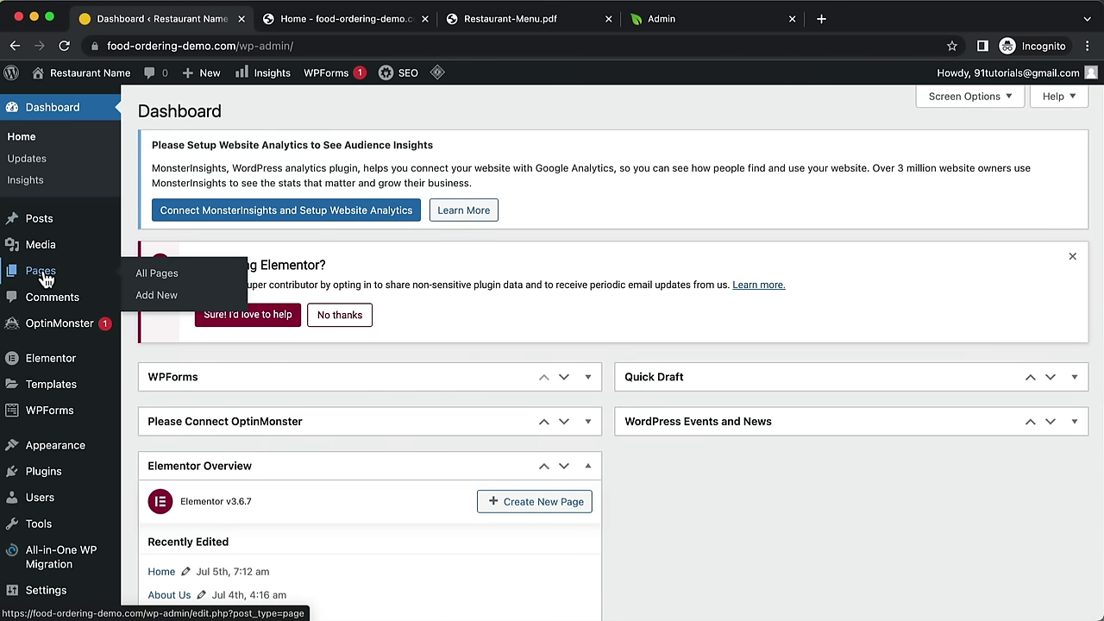
pyautogui.click(44, 277)
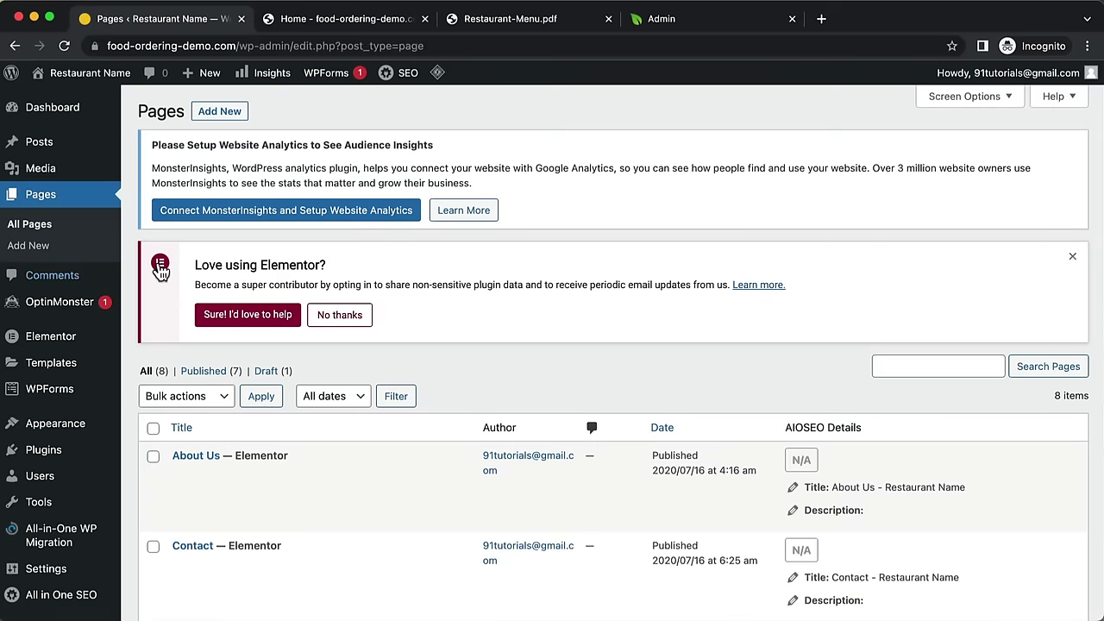
pyautogui.scroll(-5, 418, 280)
pyautogui.scroll(-3, 419, 280)
pyautogui.scroll(1, 345, 272)
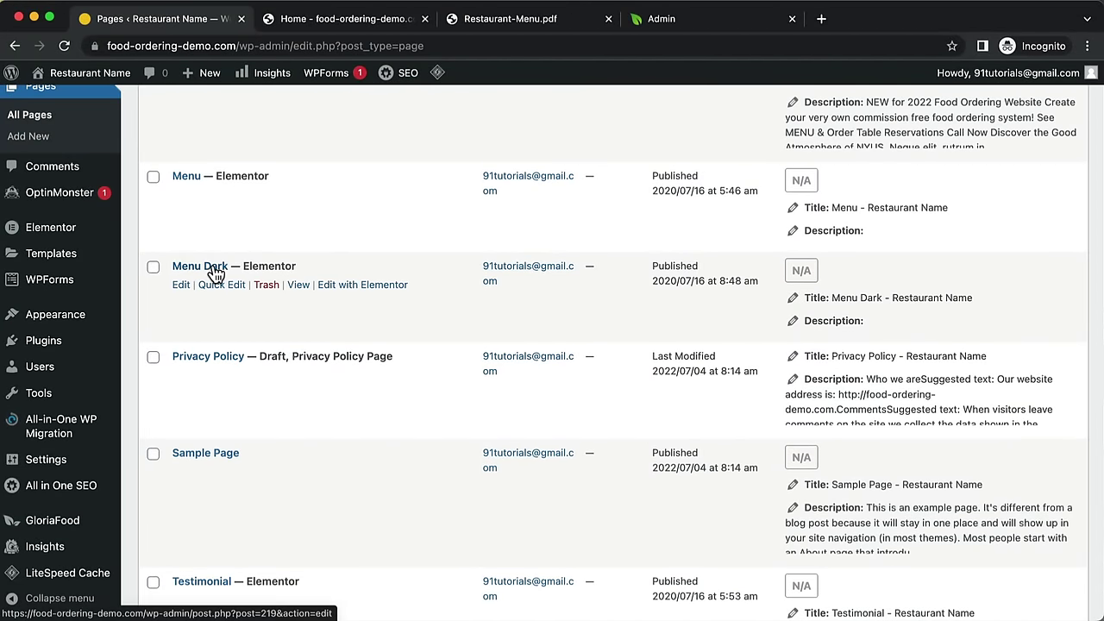
# Trash the Menu Dark page, leaving 7 pages listed
pyautogui.click(264, 285)
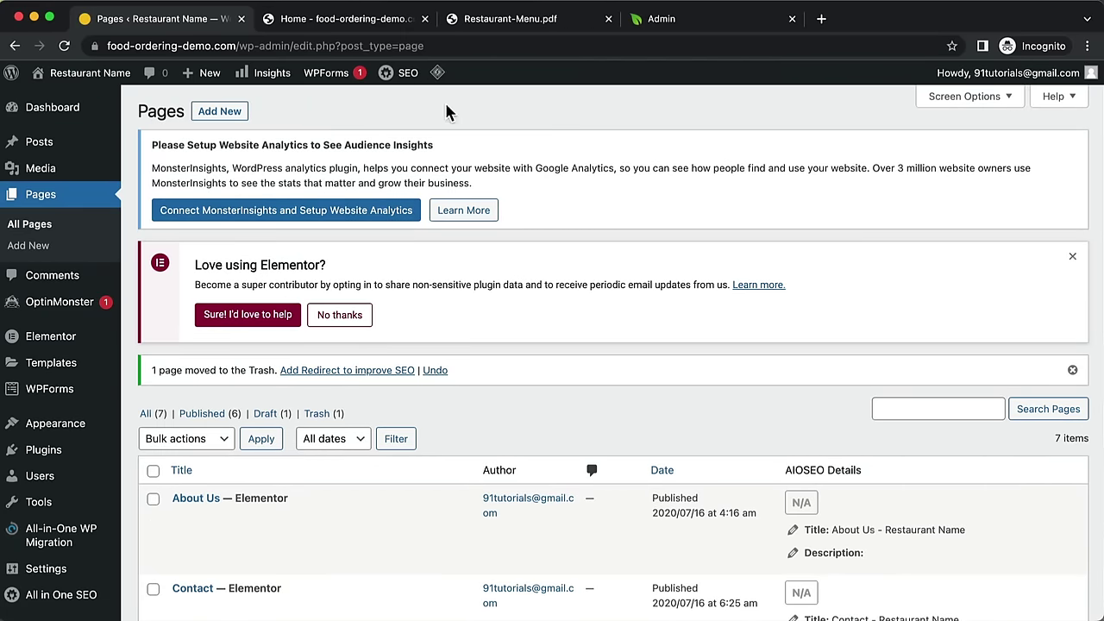
pyautogui.scroll(-5, 421, 242)
pyautogui.scroll(-4, 422, 241)
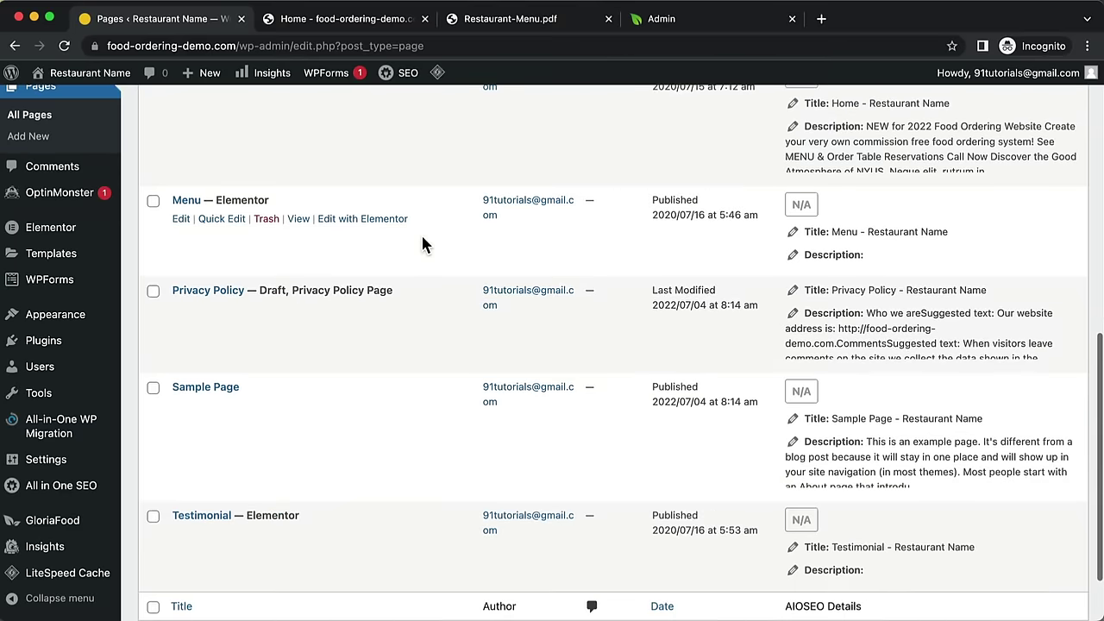
pyautogui.scroll(10, 422, 240)
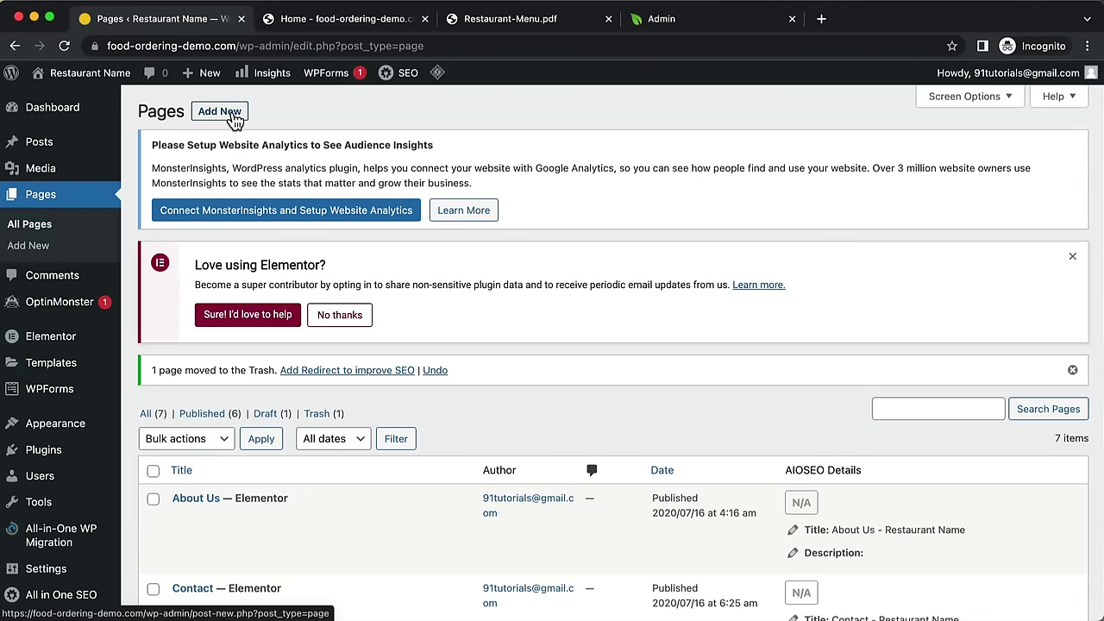
# Add a new page titled 'Catering', publish it, and launch Elementor on it
pyautogui.click(229, 115)
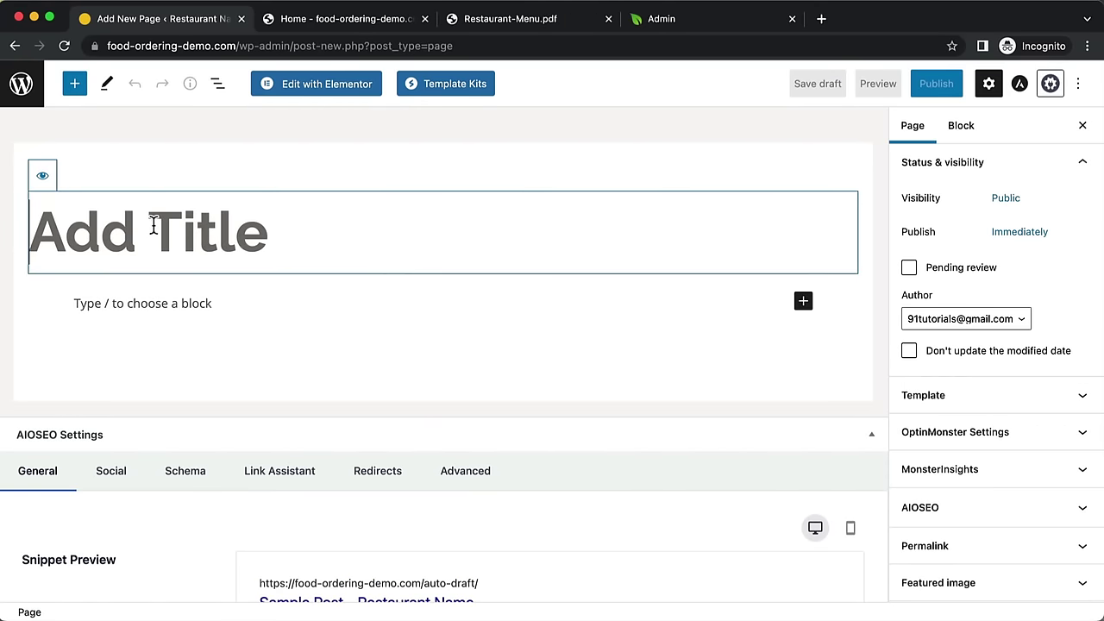
pyautogui.write('Catering')
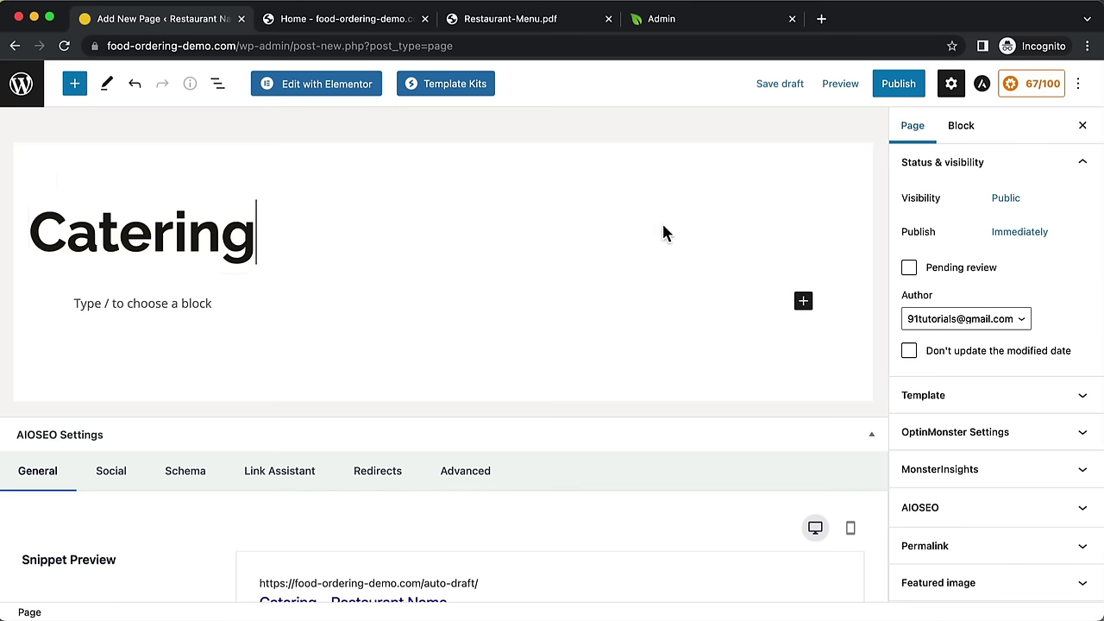
pyautogui.scroll(-1, 599, 248)
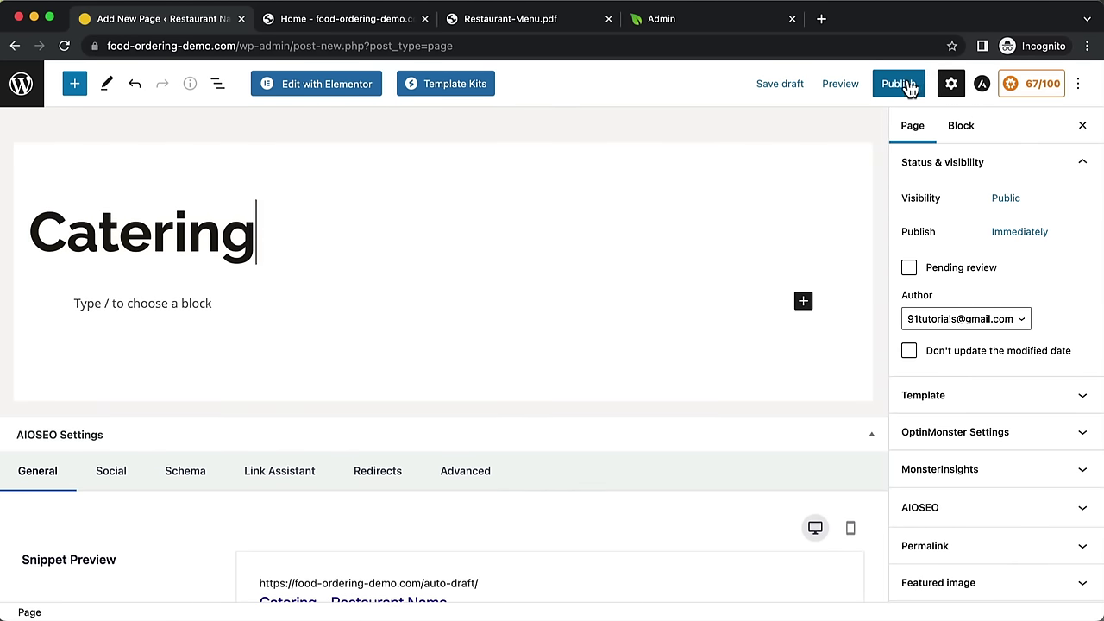
pyautogui.click(909, 86)
pyautogui.click(923, 86)
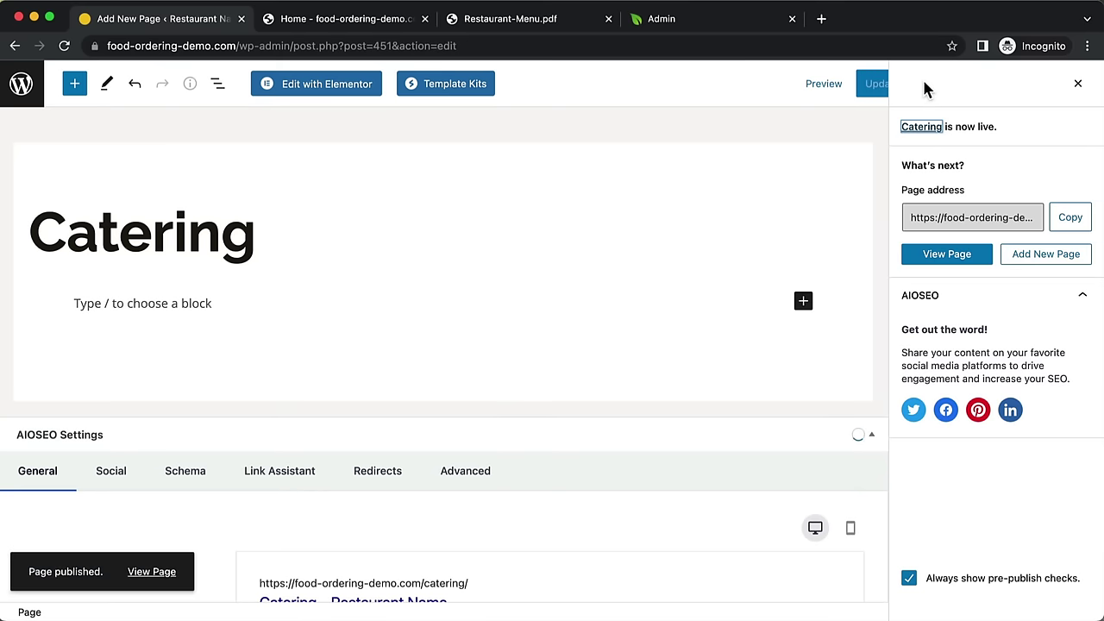
pyautogui.click(335, 86)
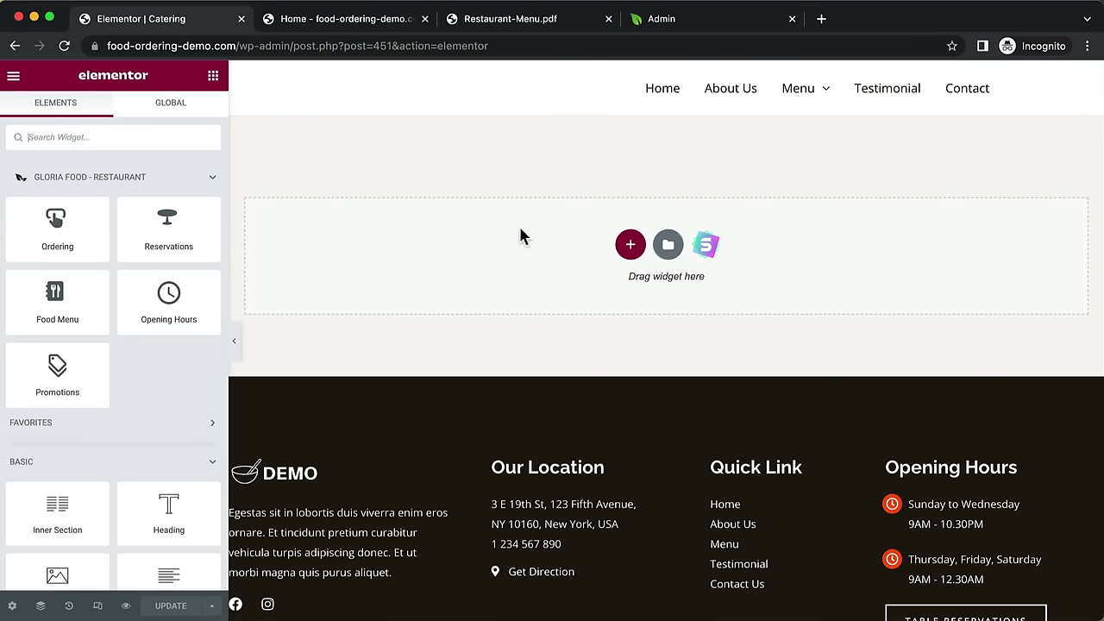
# Browse the template library, filter it to Free templates, and clear the 'food' search
pyautogui.click(705, 252)
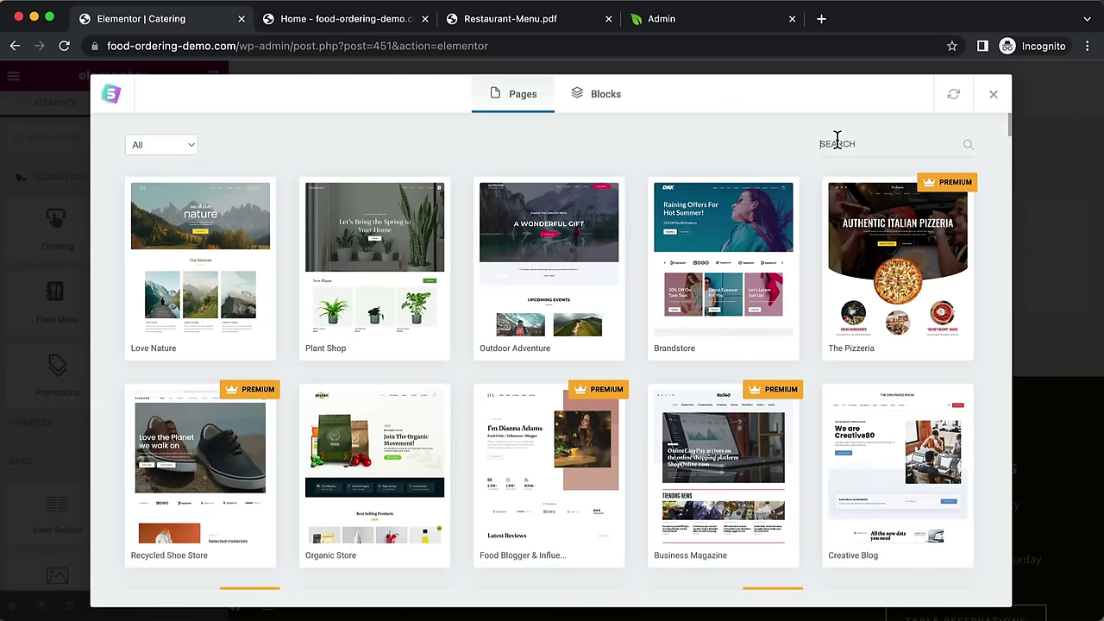
pyautogui.click(820, 144)
pyautogui.write('food')
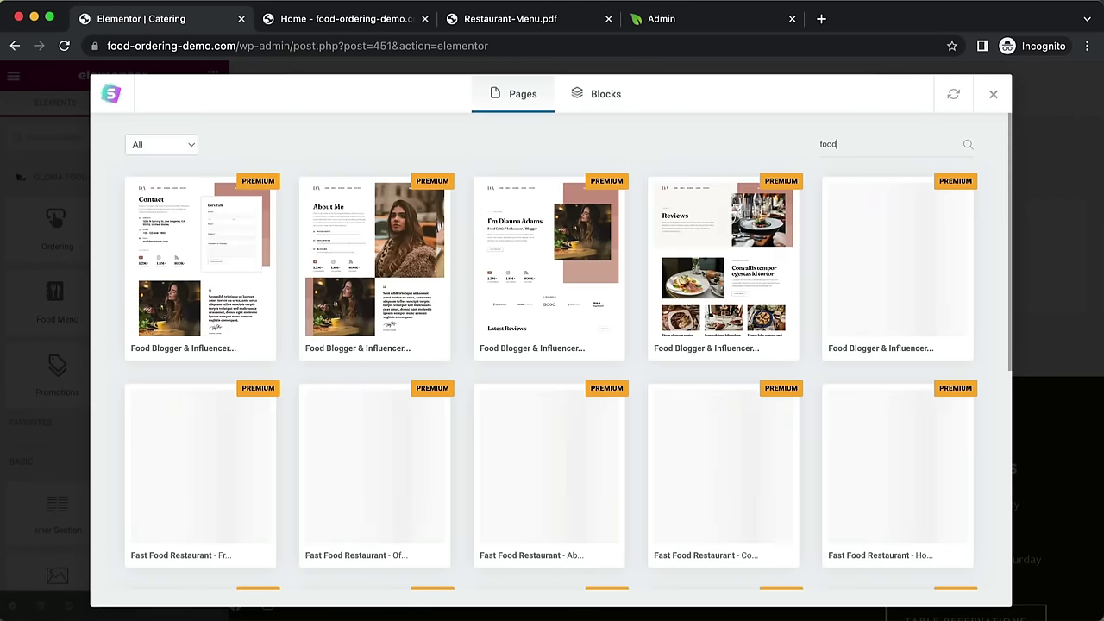
pyautogui.scroll(-5, 803, 278)
pyautogui.scroll(-3, 802, 279)
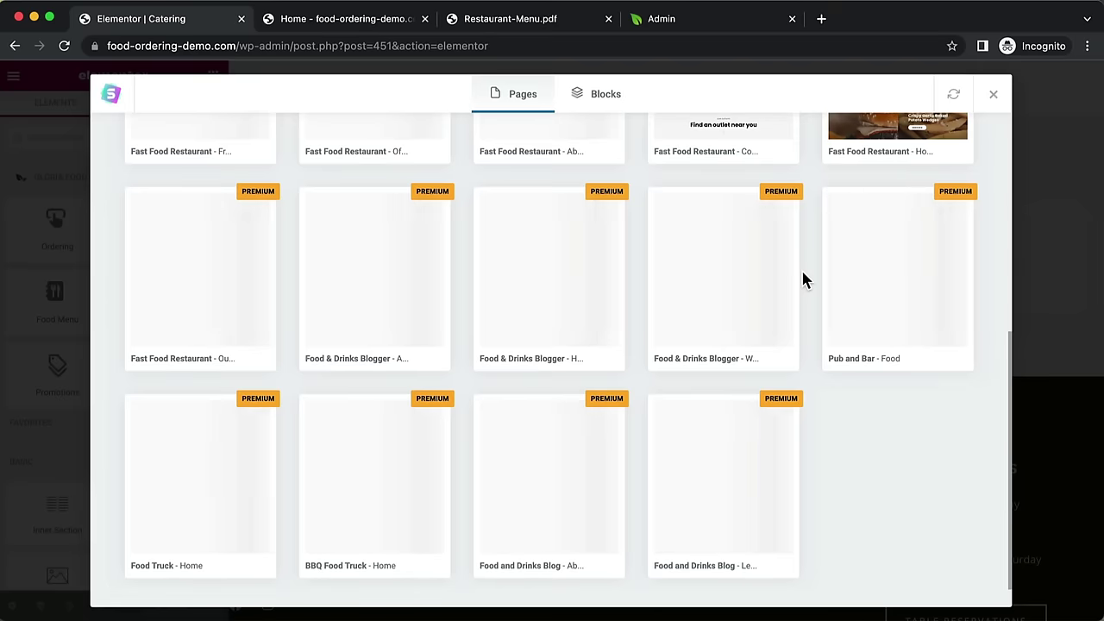
pyautogui.scroll(5, 802, 279)
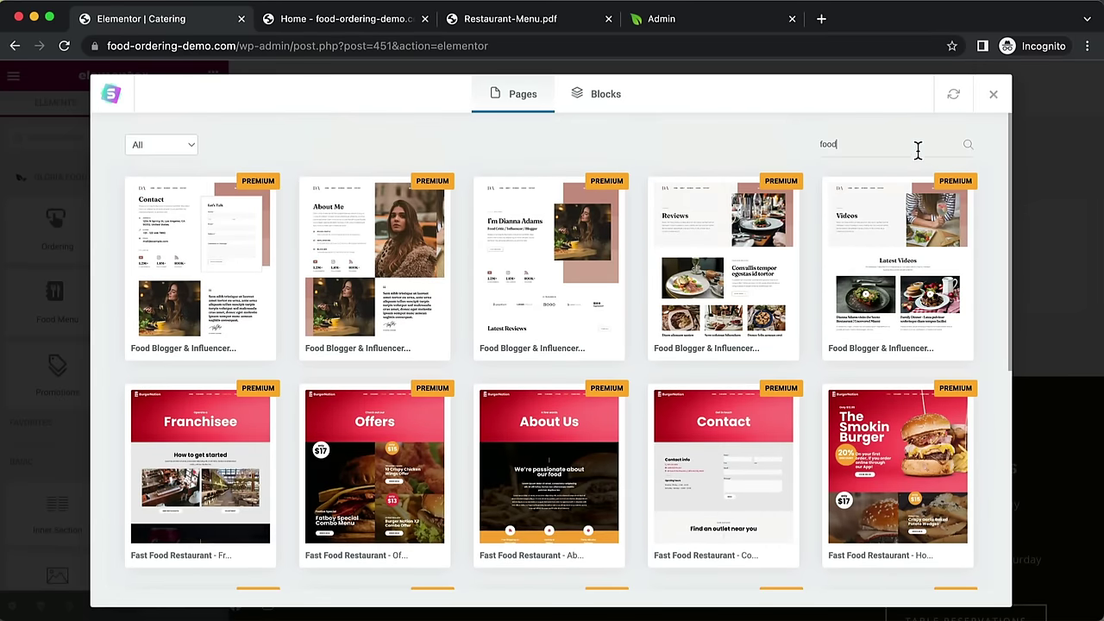
pyautogui.moveTo(917, 150); pyautogui.dragTo(772, 152)
pyautogui.click(145, 150)
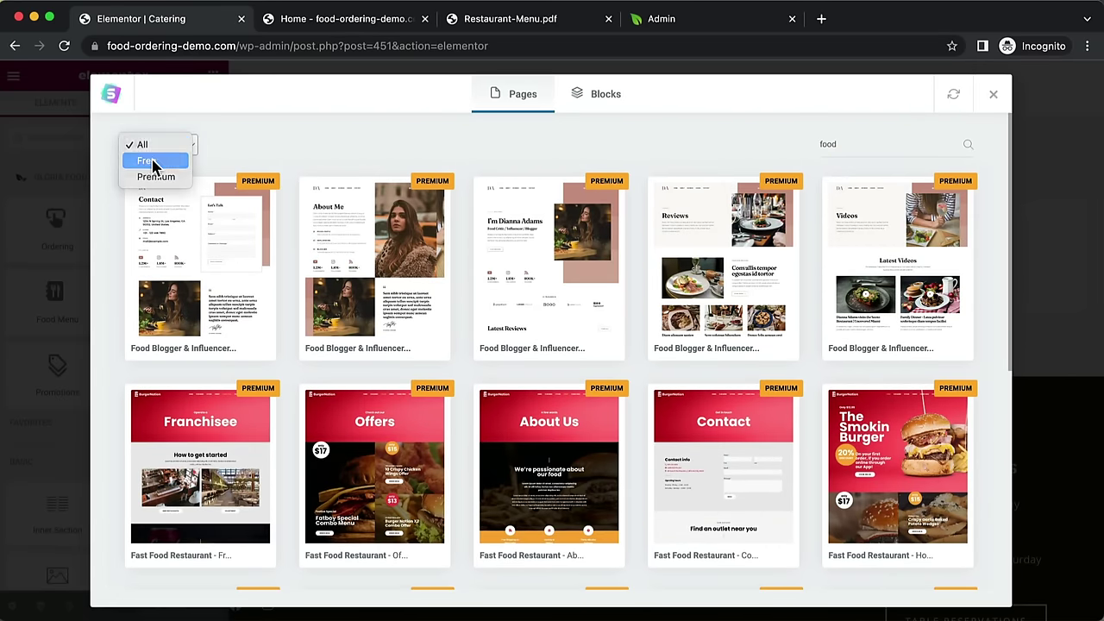
pyautogui.click(152, 161)
pyautogui.press('BackSpace')
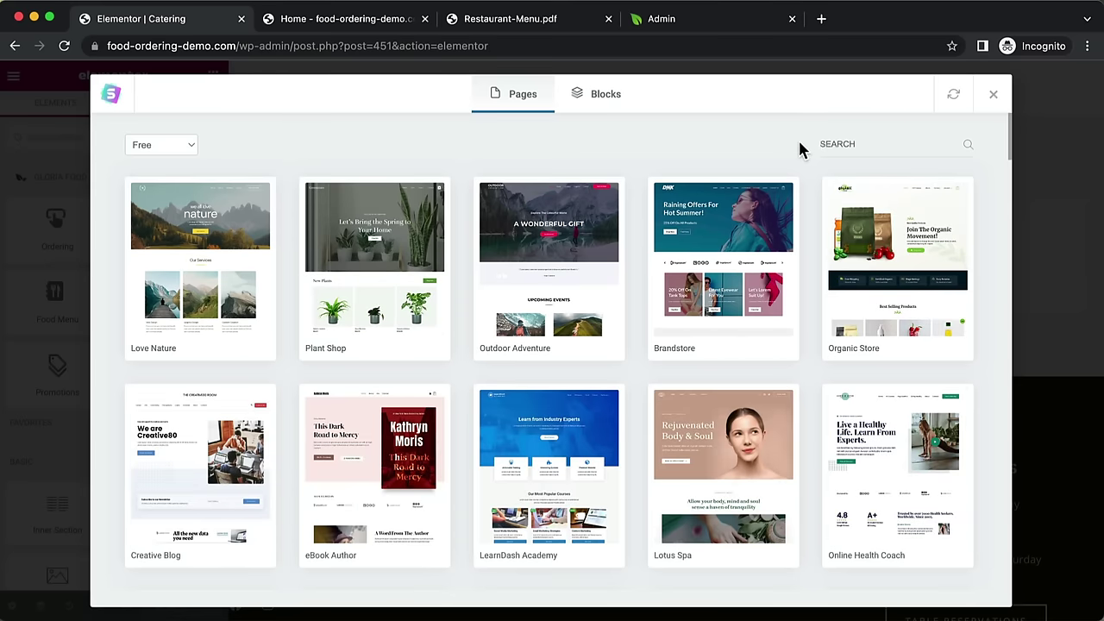
# Import the Services page template from the Heating And A/C kit
pyautogui.scroll(-2, 495, 235)
pyautogui.scroll(-2, 495, 235)
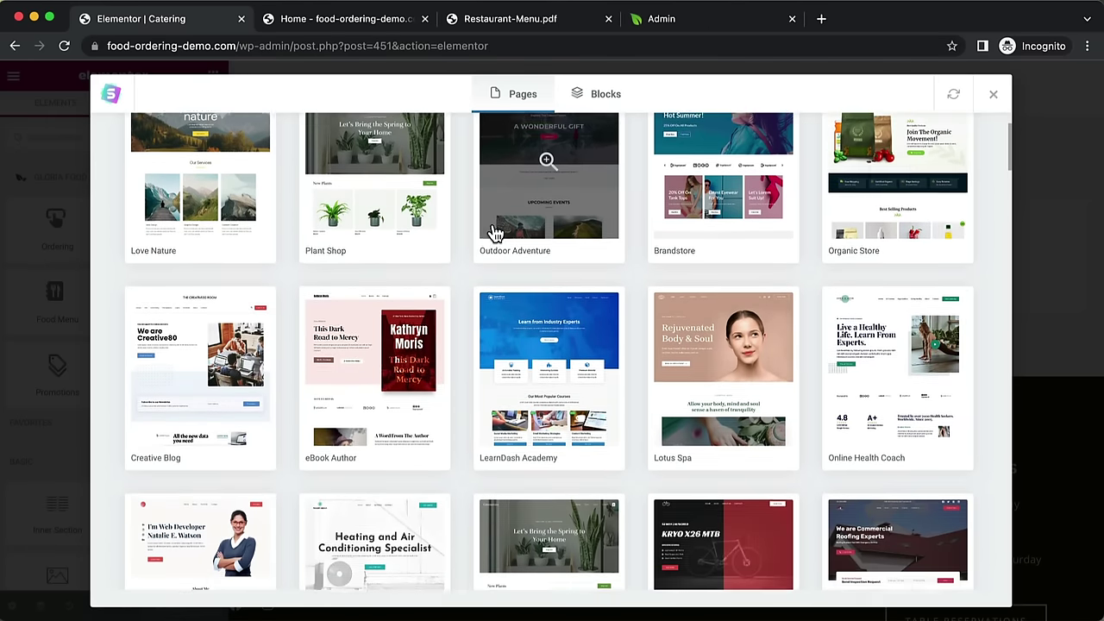
pyautogui.scroll(3, 495, 235)
pyautogui.scroll(-5, 495, 235)
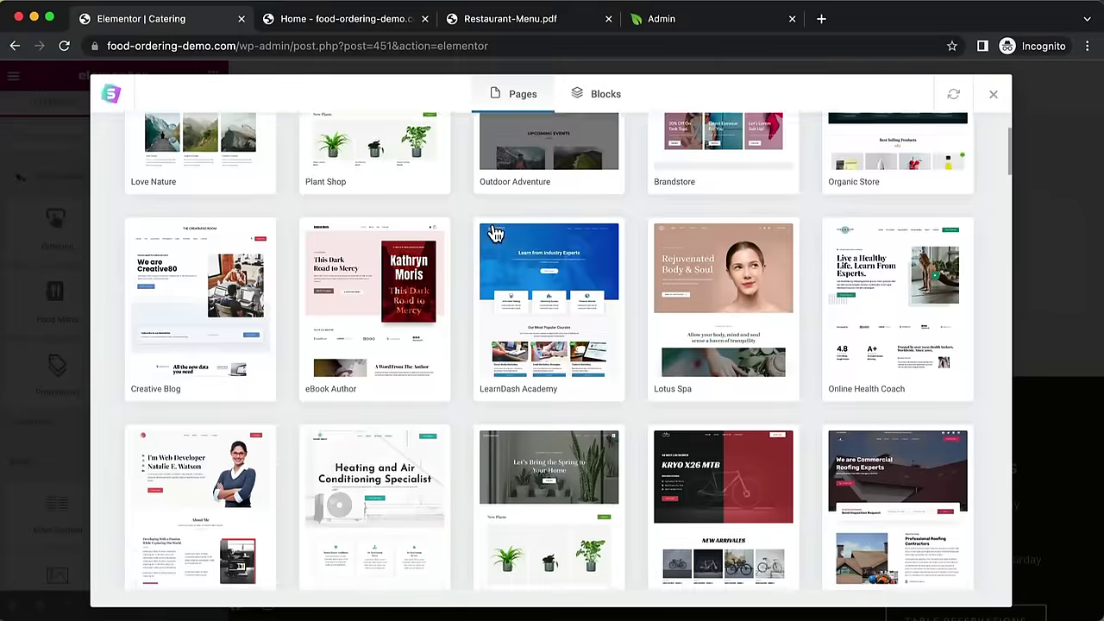
pyautogui.scroll(-3, 495, 235)
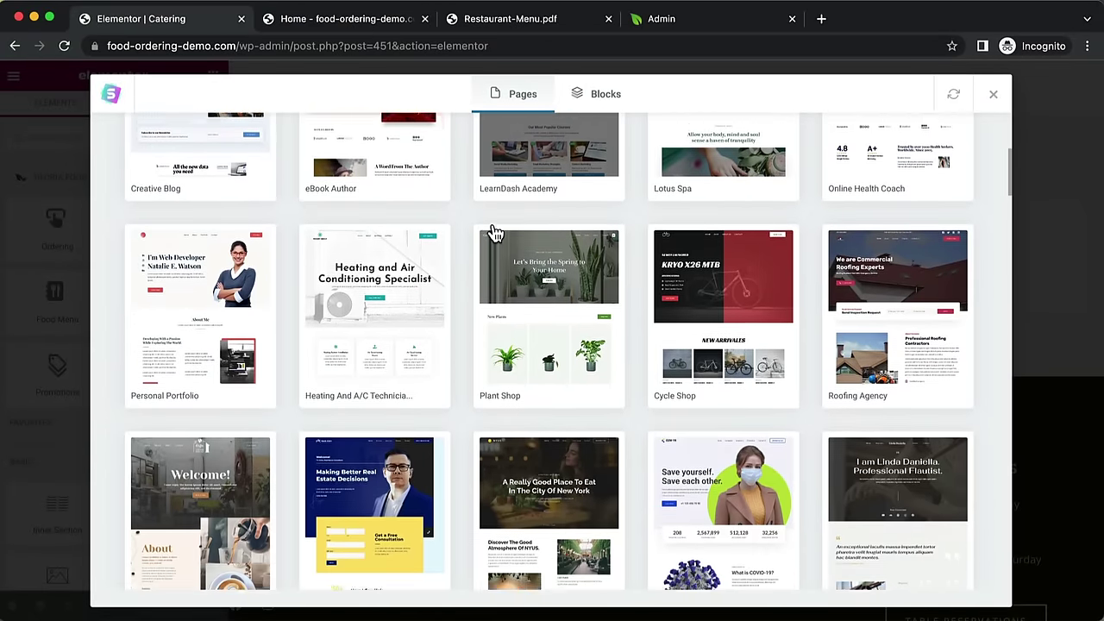
pyautogui.scroll(-1, 495, 235)
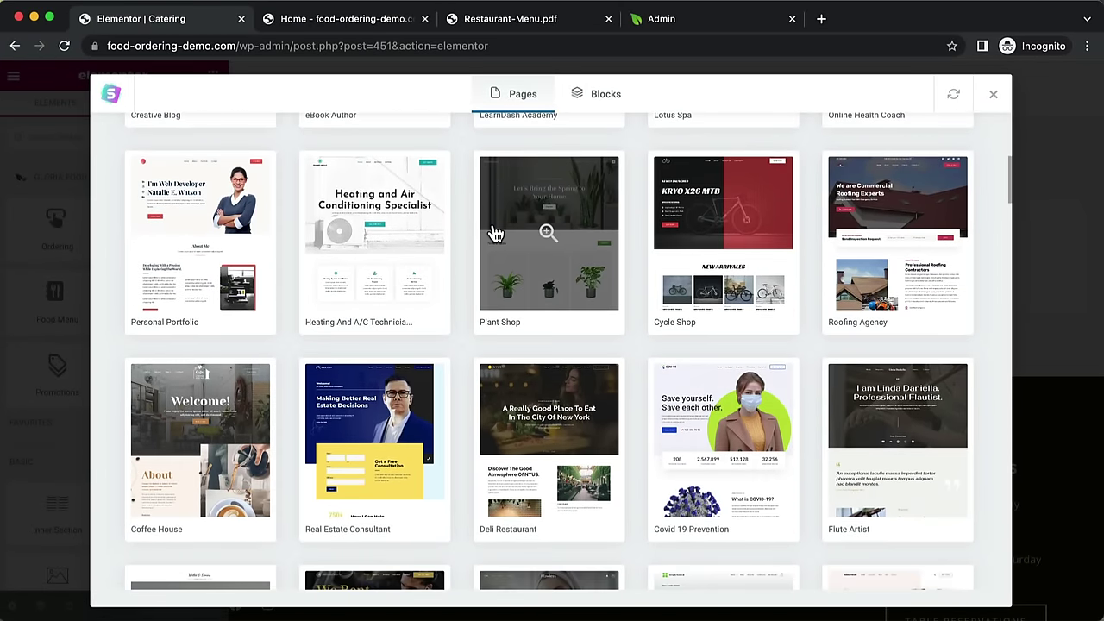
pyautogui.click(380, 210)
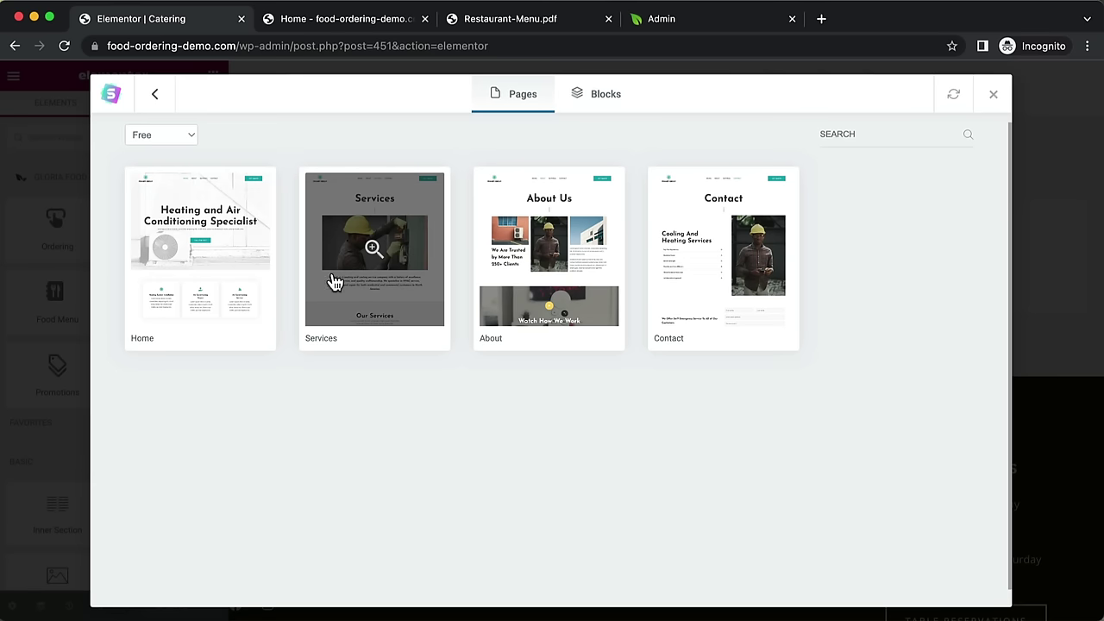
pyautogui.click(380, 220)
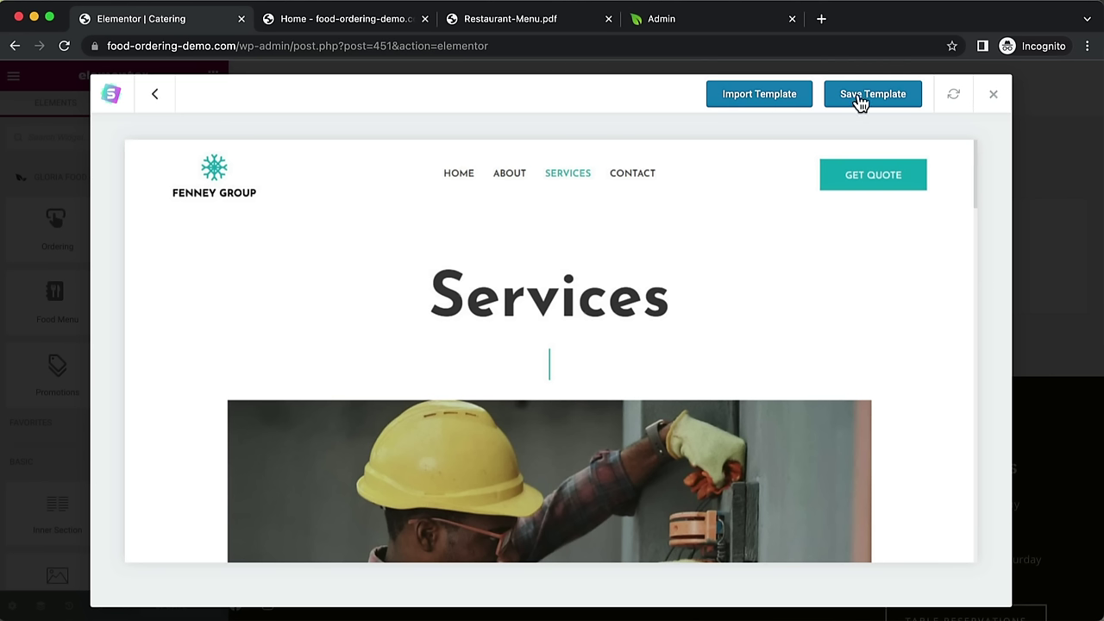
pyautogui.click(761, 101)
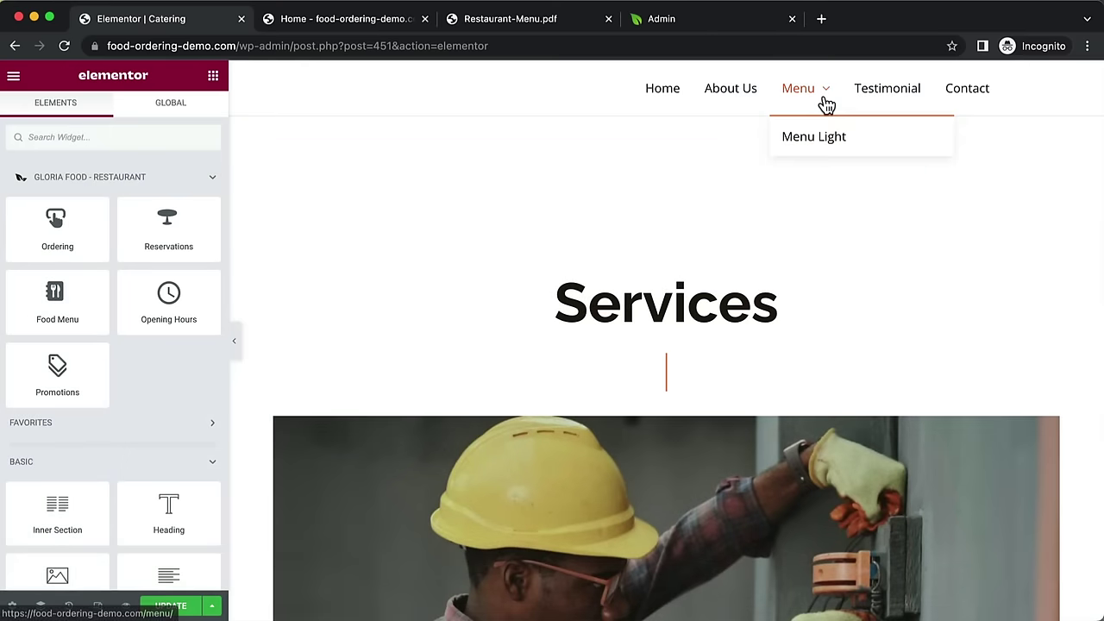
# Change the heading to 'Catering' and swap the worker photo for a restaurant dining photo
pyautogui.click(783, 311)
pyautogui.moveTo(783, 311); pyautogui.dragTo(559, 306)
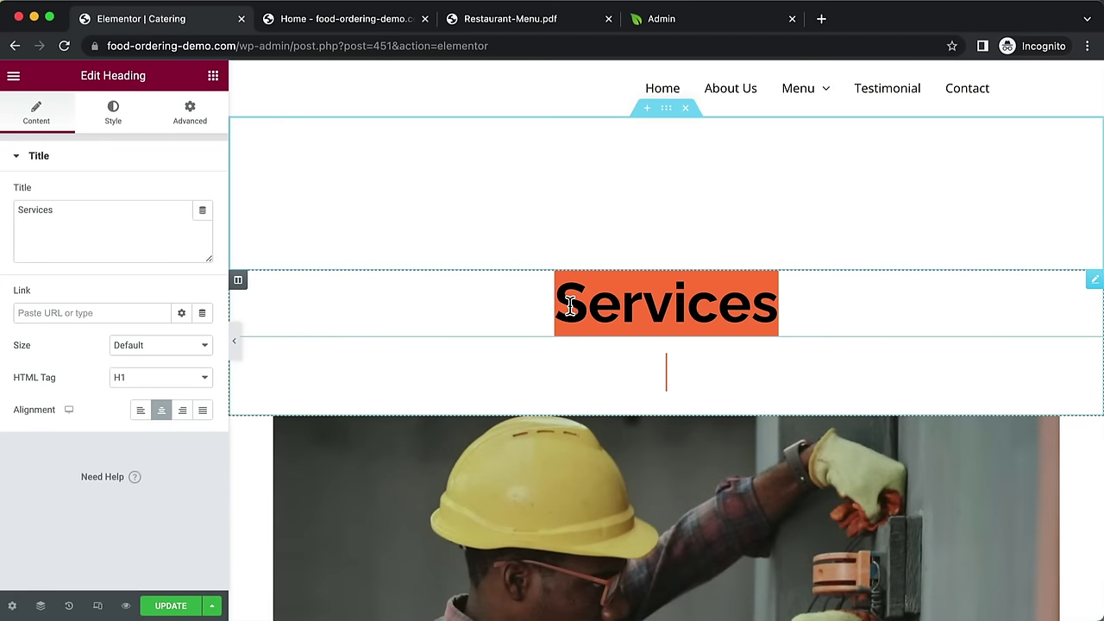
pyautogui.write('Catering')
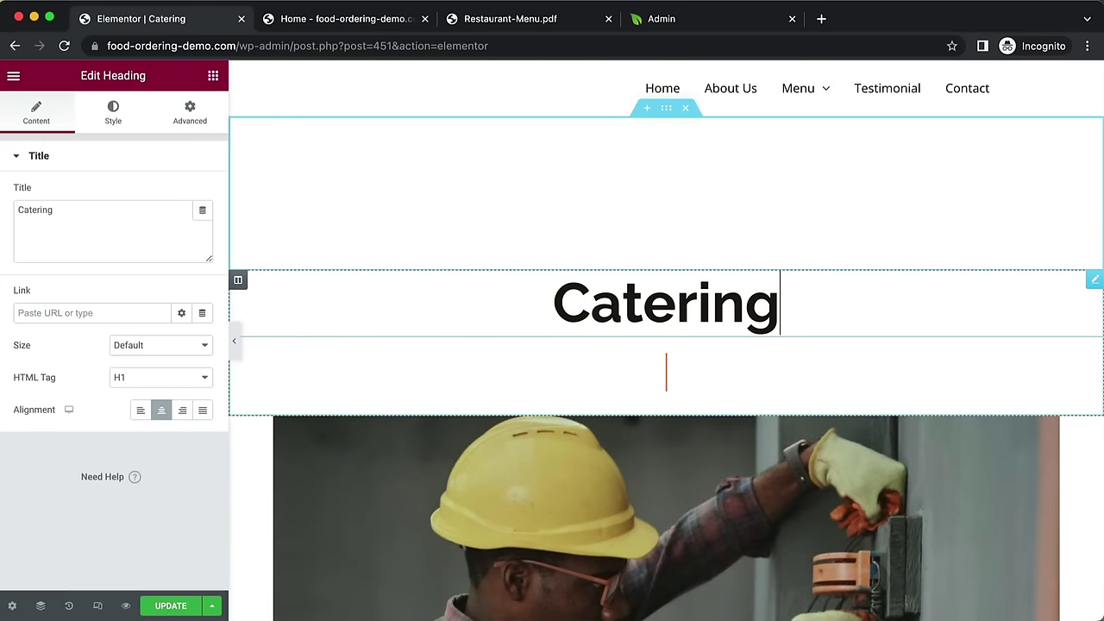
pyautogui.scroll(-5, 601, 305)
pyautogui.click(601, 307)
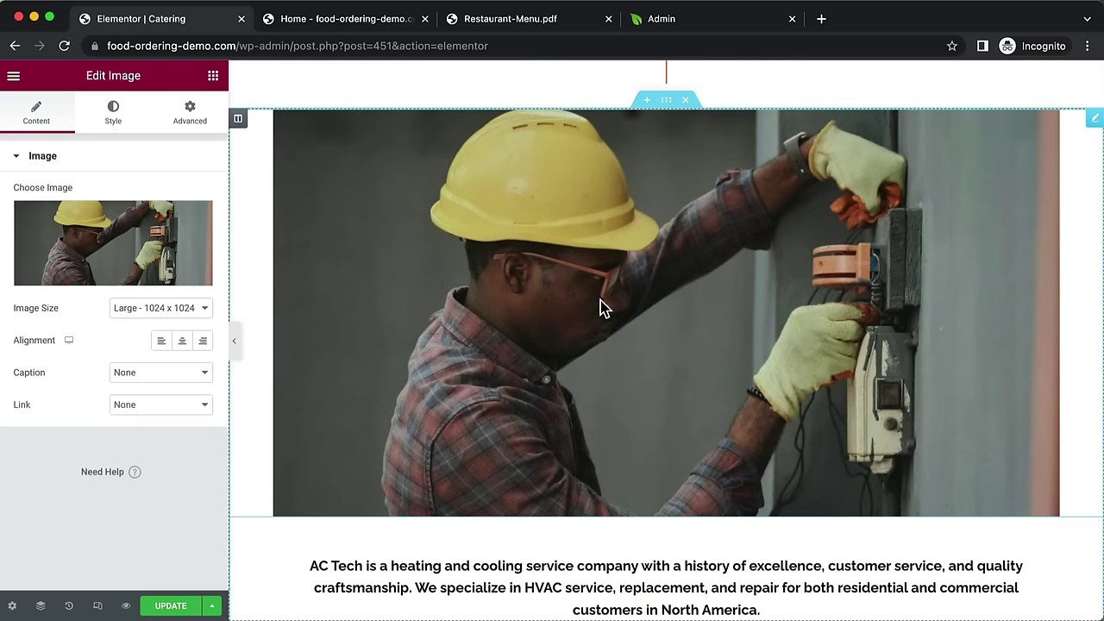
pyautogui.click(124, 255)
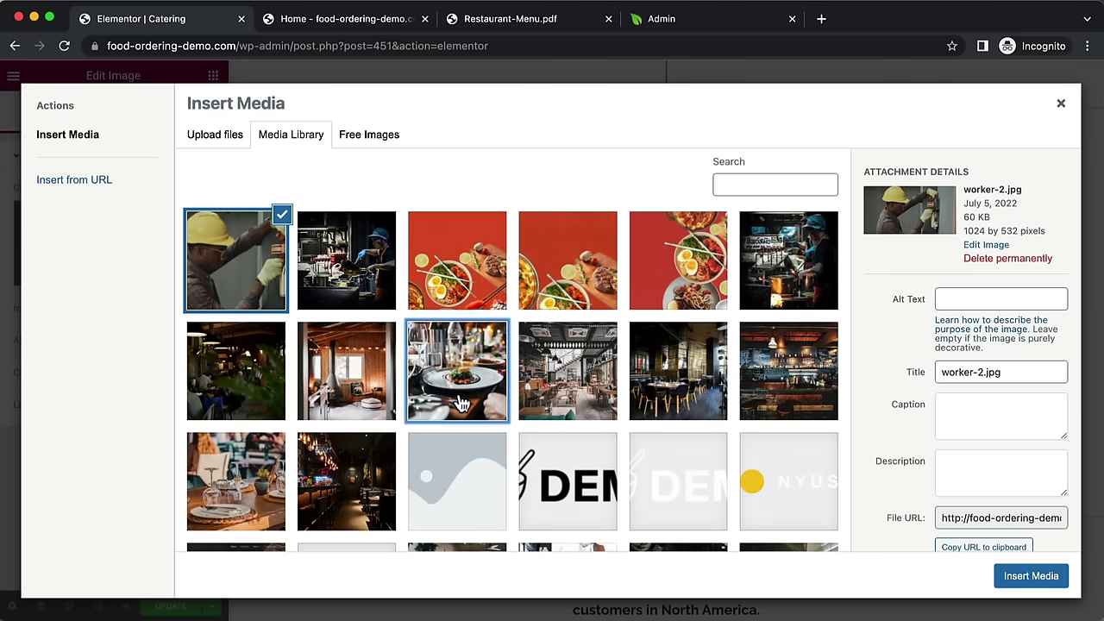
pyautogui.click(460, 397)
pyautogui.click(1026, 575)
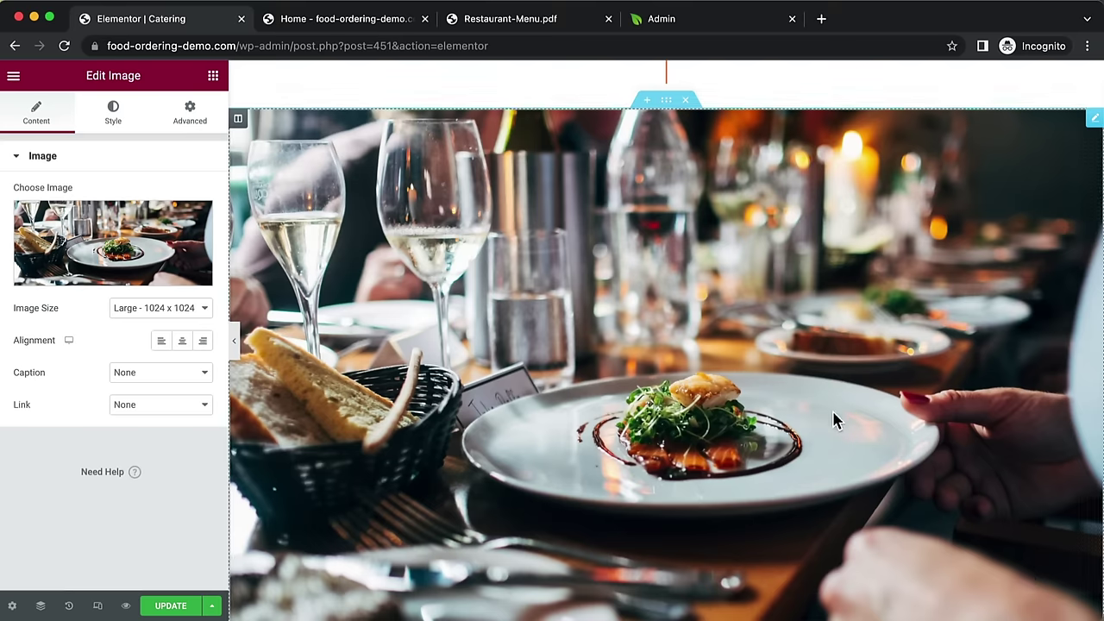
# Review the service cards and save the Catering page with UPDATE
pyautogui.scroll(-7, 832, 420)
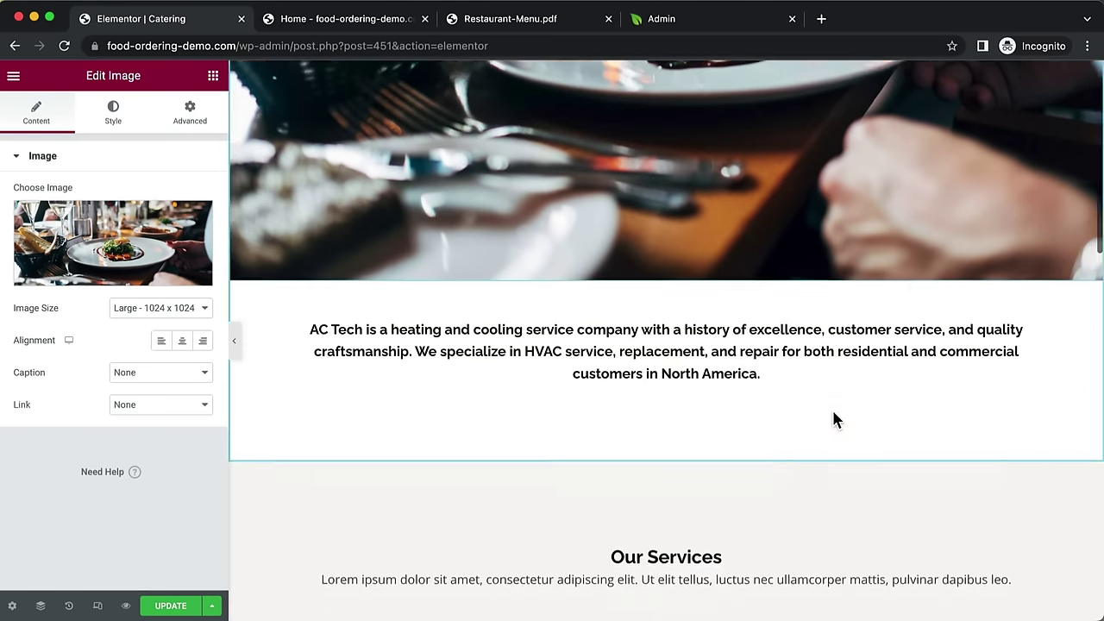
pyautogui.scroll(-4, 653, 173)
pyautogui.scroll(3, 710, 226)
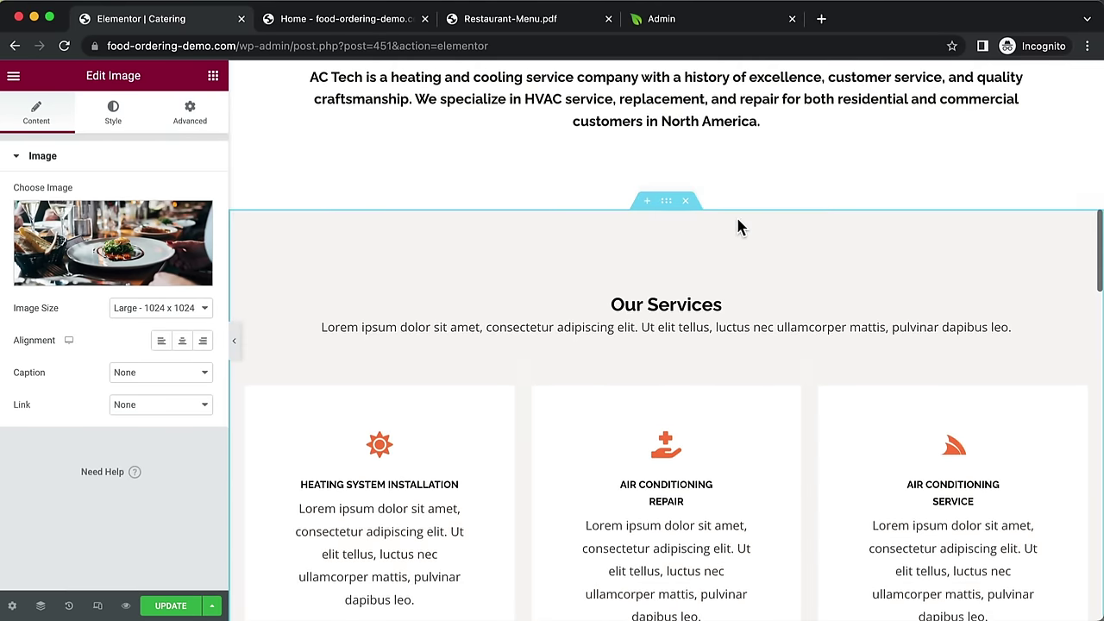
pyautogui.scroll(-3, 662, 328)
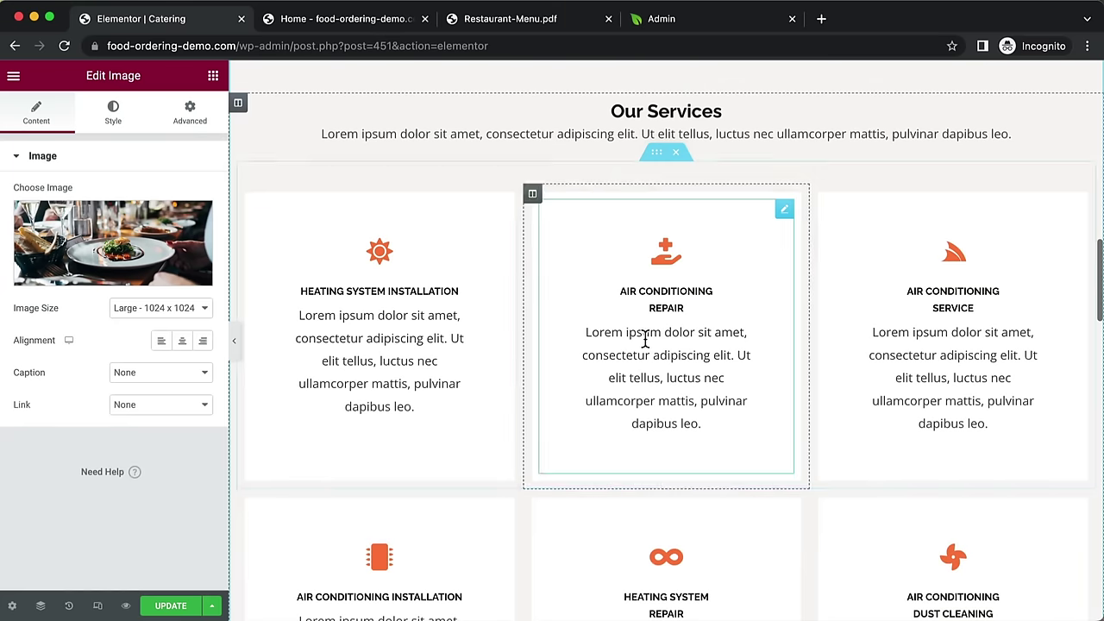
pyautogui.click(393, 290)
pyautogui.click(407, 340)
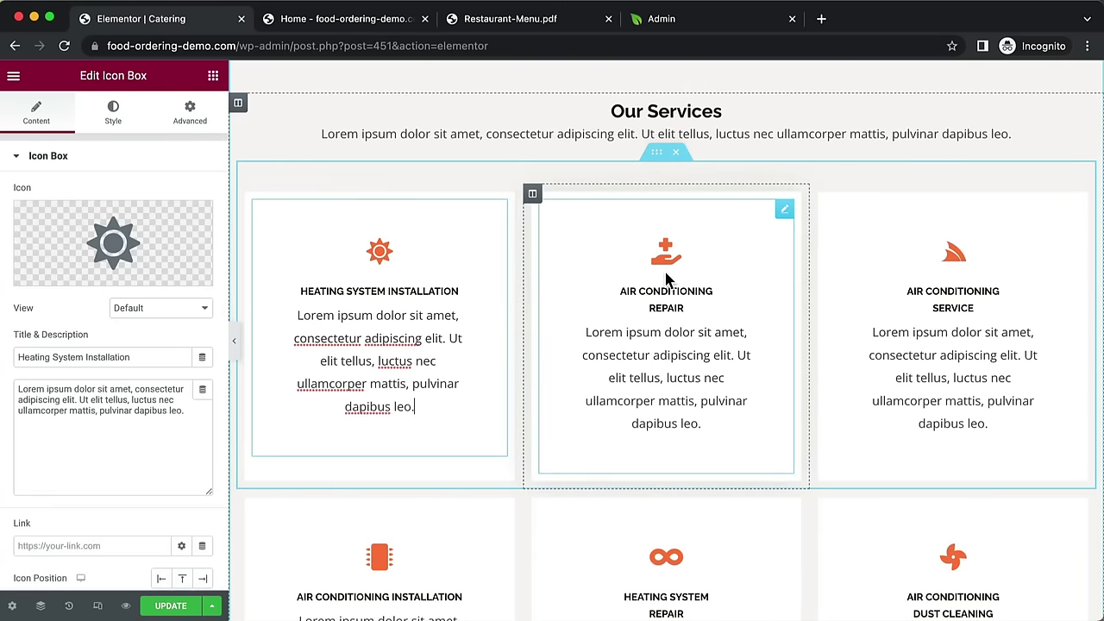
pyautogui.scroll(-8, 652, 291)
pyautogui.scroll(-8, 680, 293)
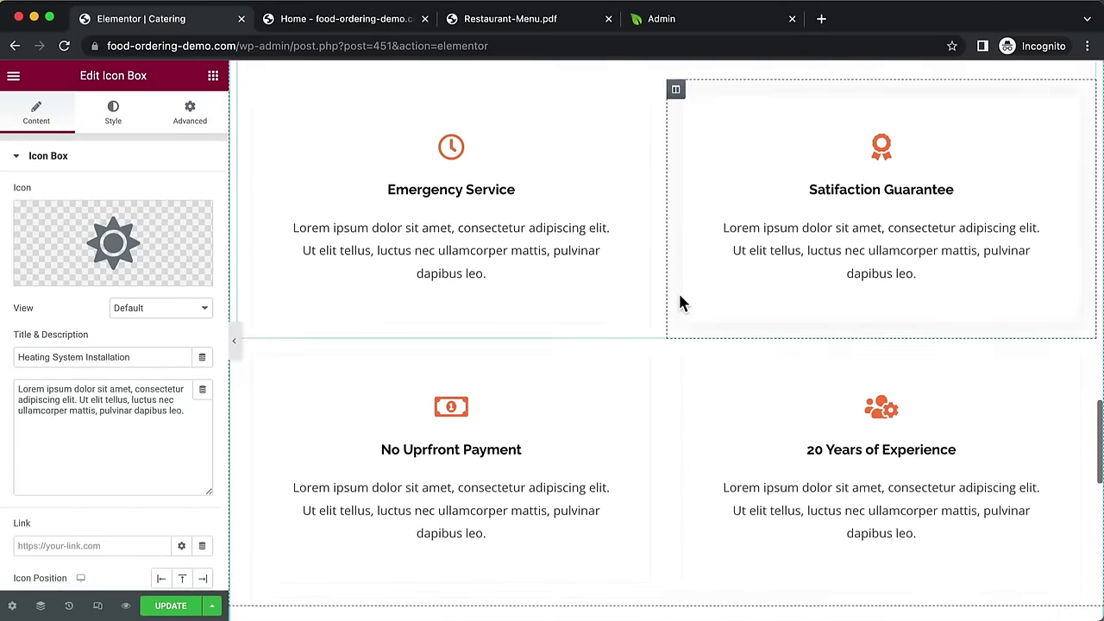
pyautogui.scroll(-6, 690, 388)
pyautogui.scroll(2, 689, 383)
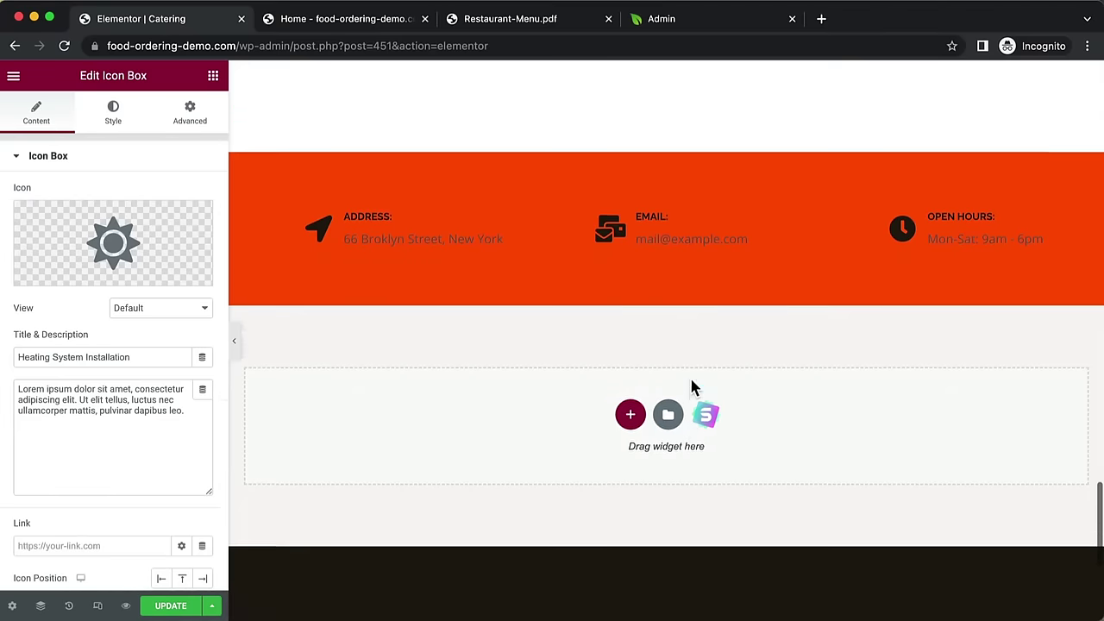
pyautogui.scroll(20, 691, 379)
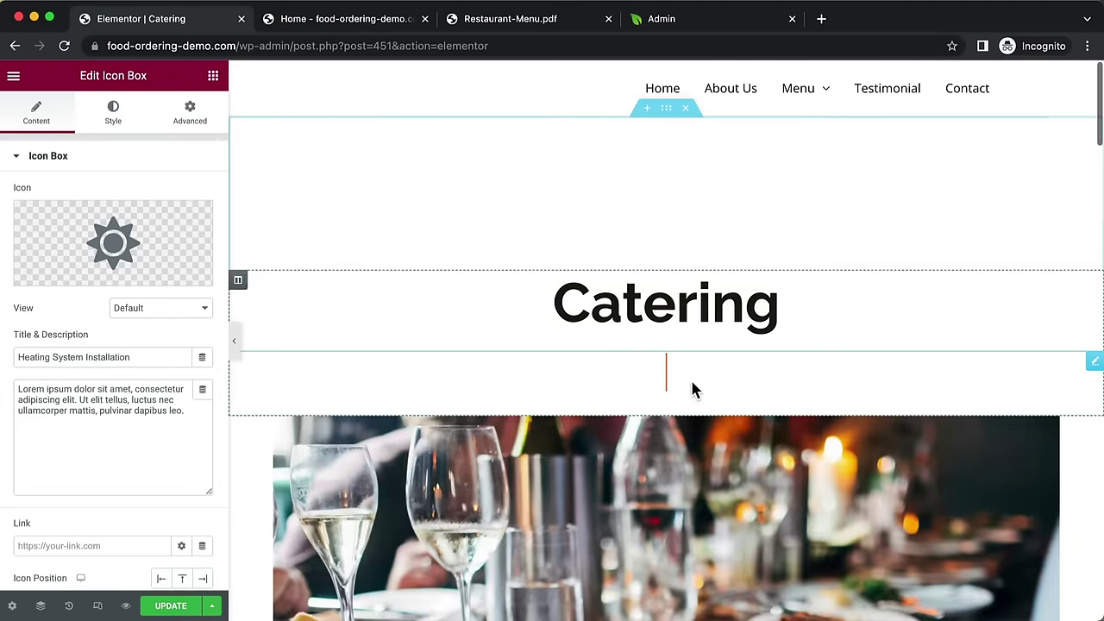
pyautogui.click(172, 608)
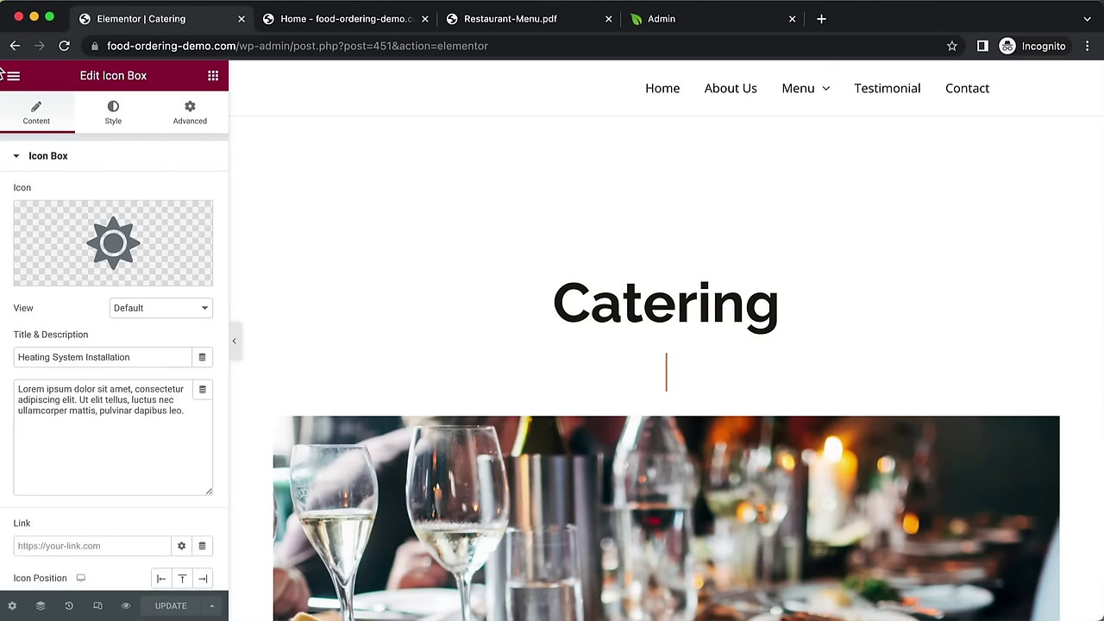
pyautogui.click(17, 76)
# View the live Catering page, then return to the WordPress admin dashboard
pyautogui.click(86, 415)
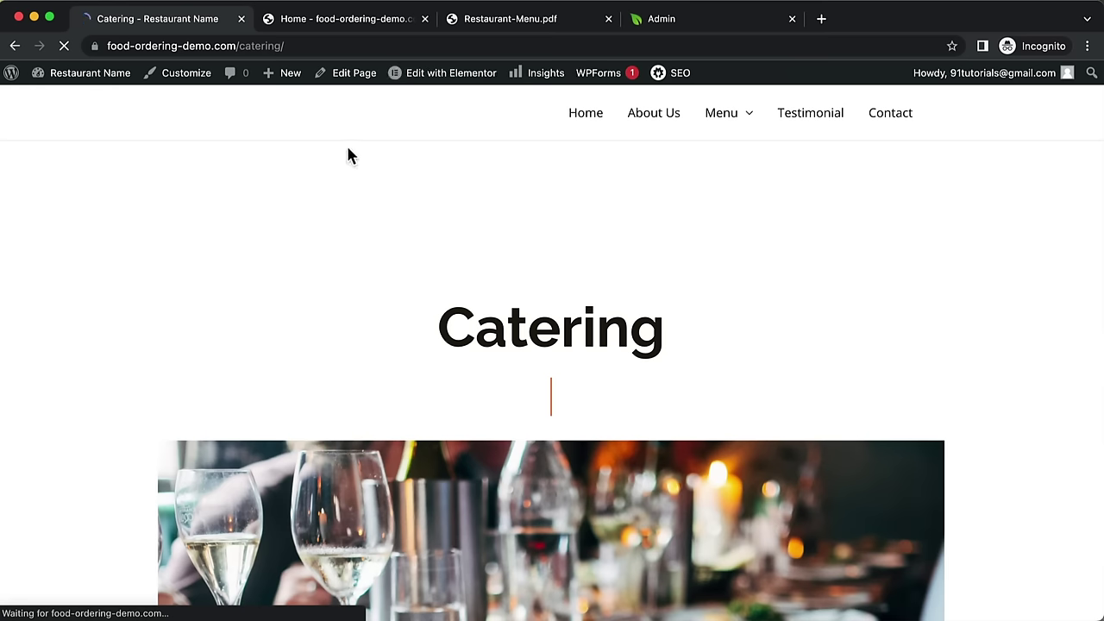
pyautogui.click(108, 46)
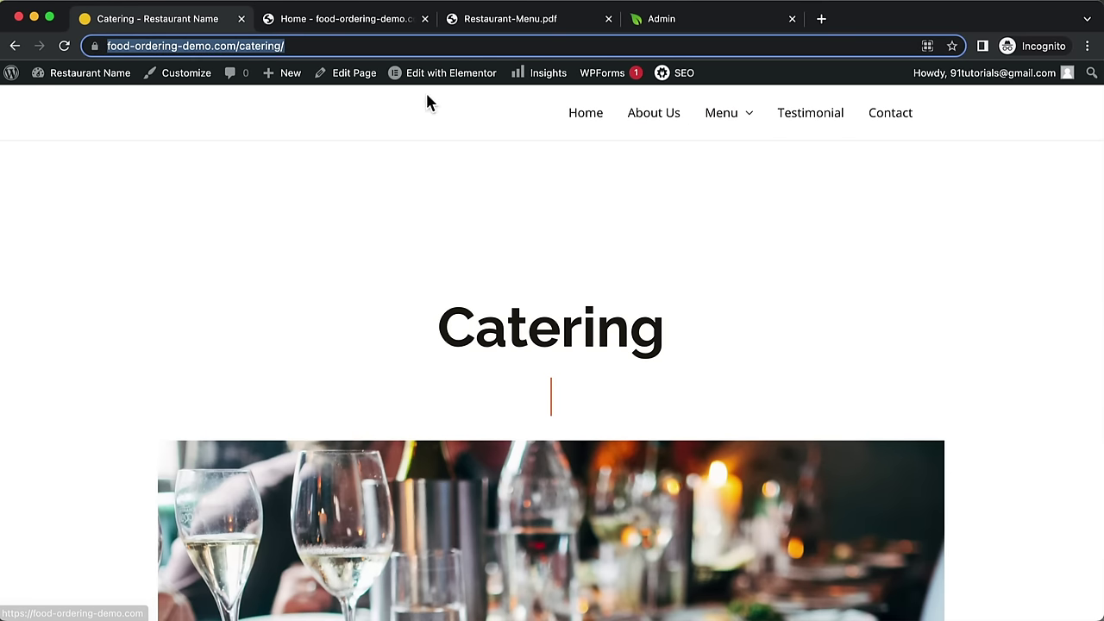
pyautogui.moveTo(79, 79)
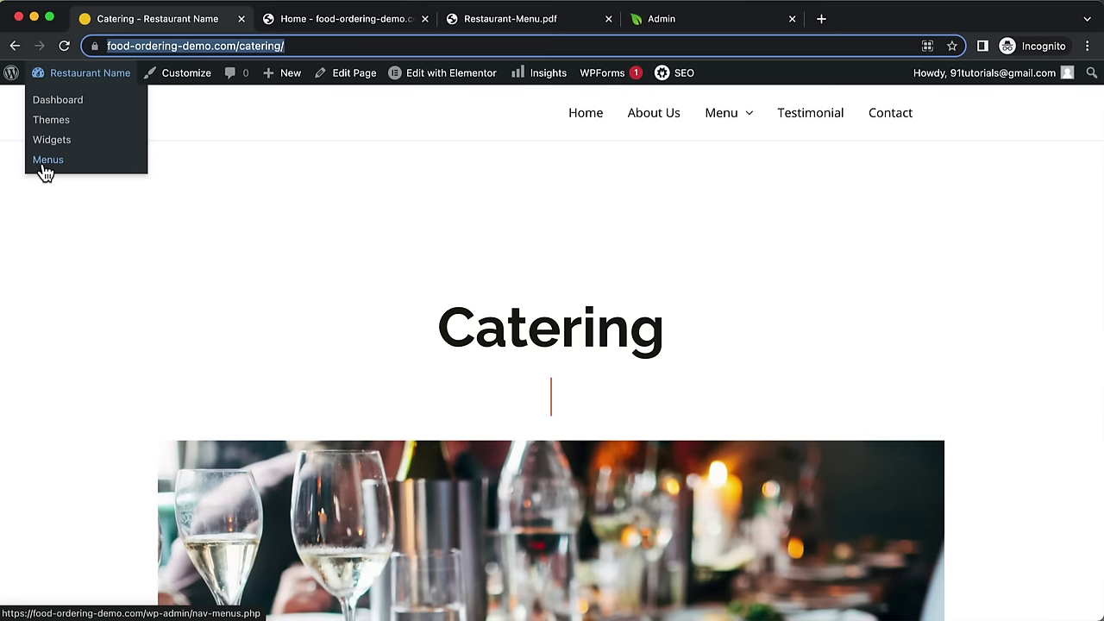
pyautogui.click(65, 102)
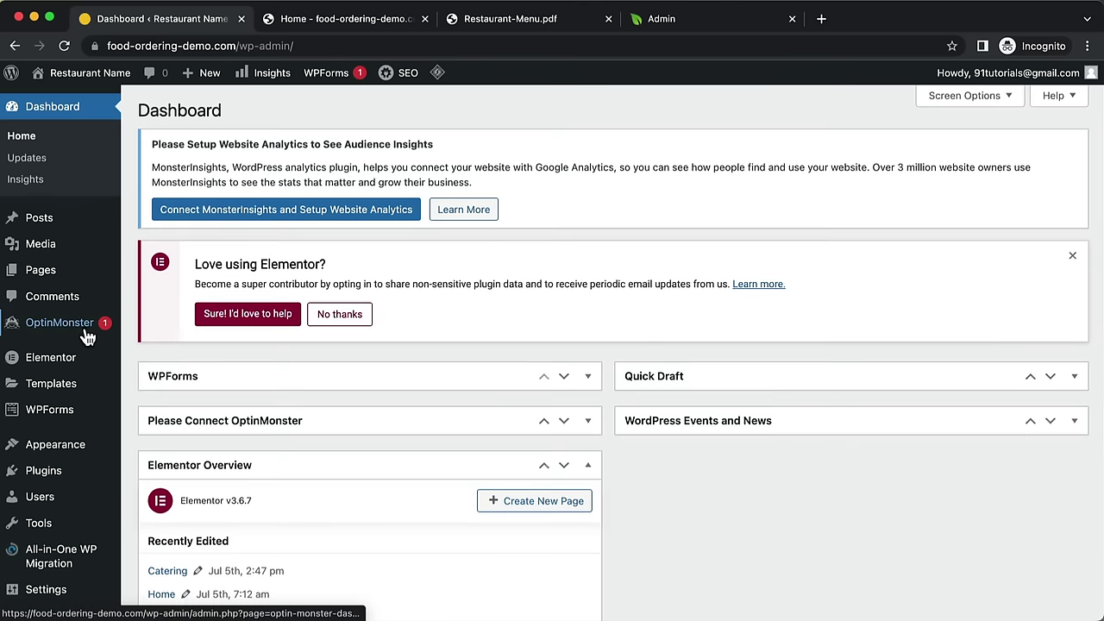
# Go to Appearance > Menus
pyautogui.scroll(-2, 69, 332)
pyautogui.moveTo(88, 334)
pyautogui.scroll(-1, 81, 336)
pyautogui.moveTo(81, 316)
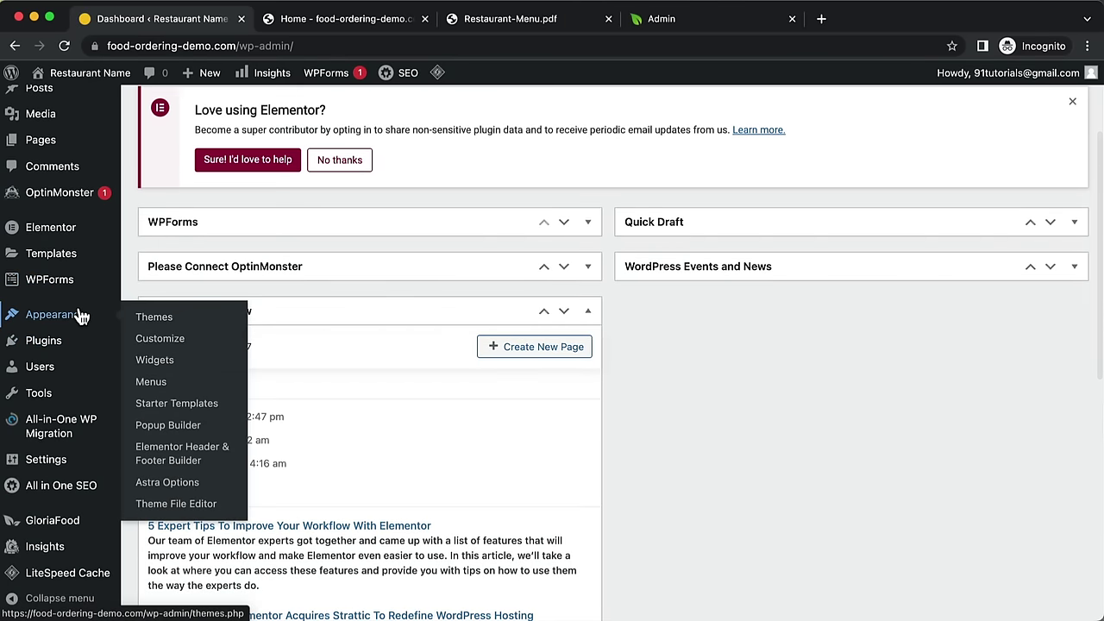
pyautogui.click(148, 385)
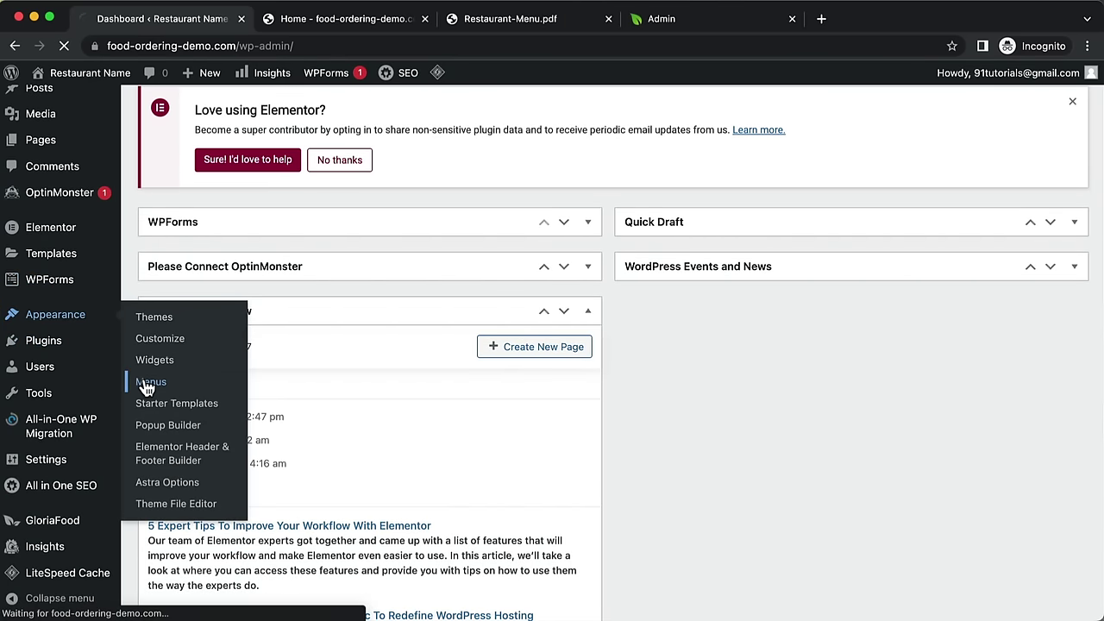
# Remove the invalid Menu Dark item from the Main menu
pyautogui.scroll(-5, 400, 380)
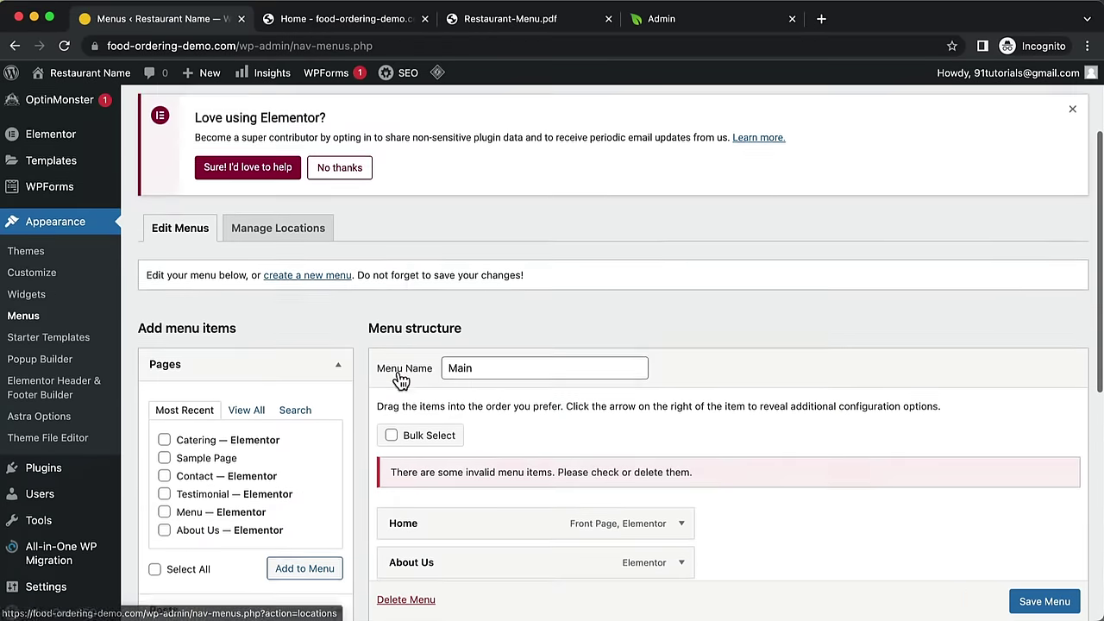
pyautogui.scroll(-1, 396, 380)
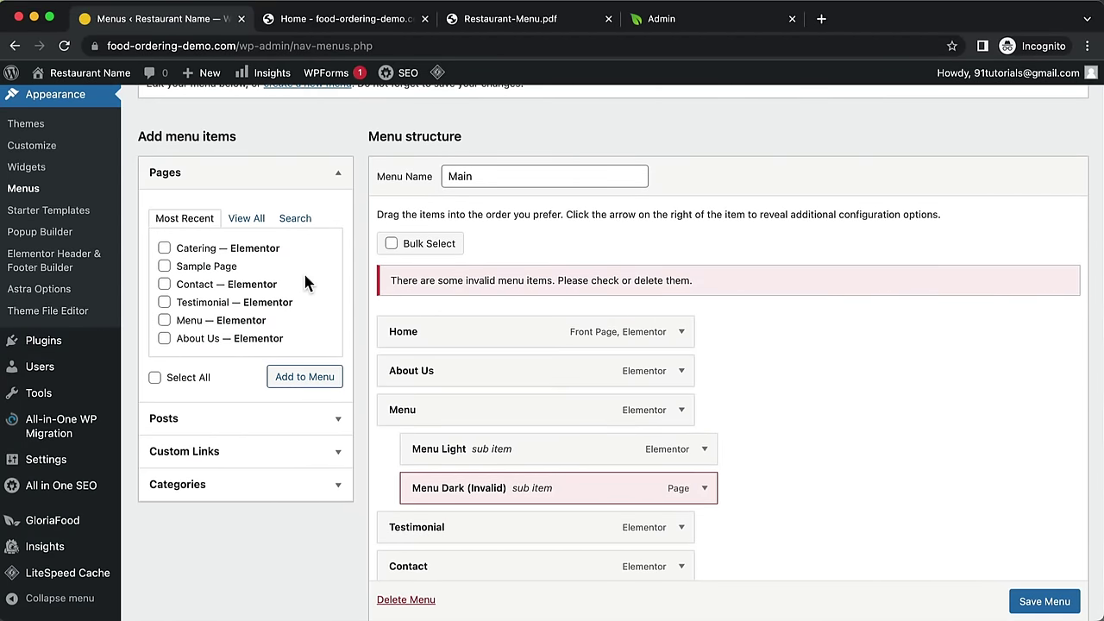
pyautogui.scroll(-2, 599, 402)
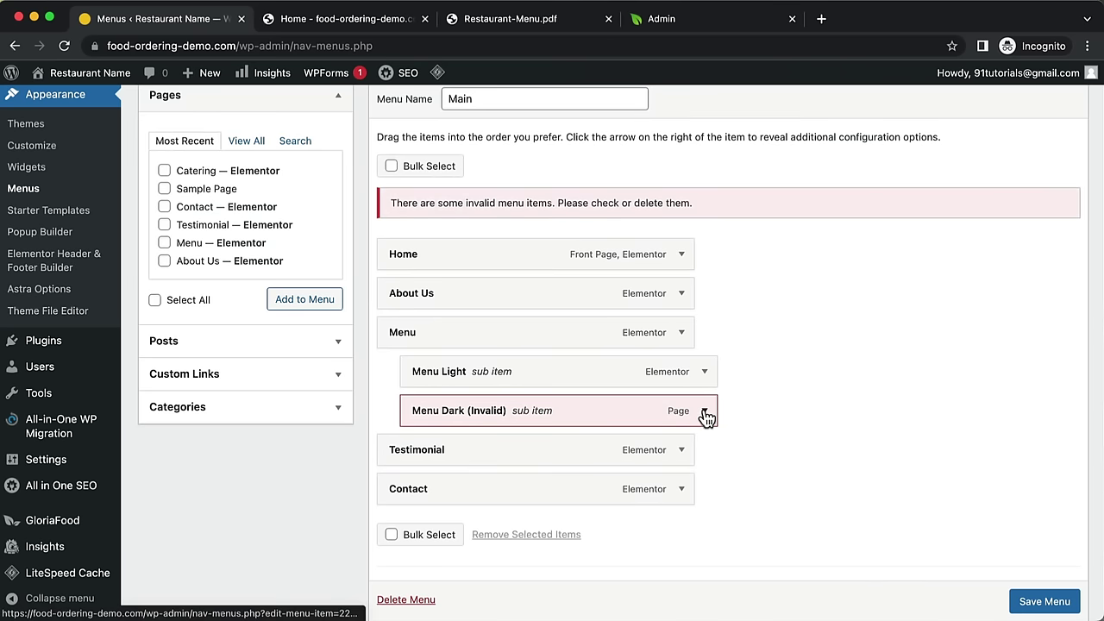
pyautogui.click(706, 416)
pyautogui.scroll(-1, 547, 468)
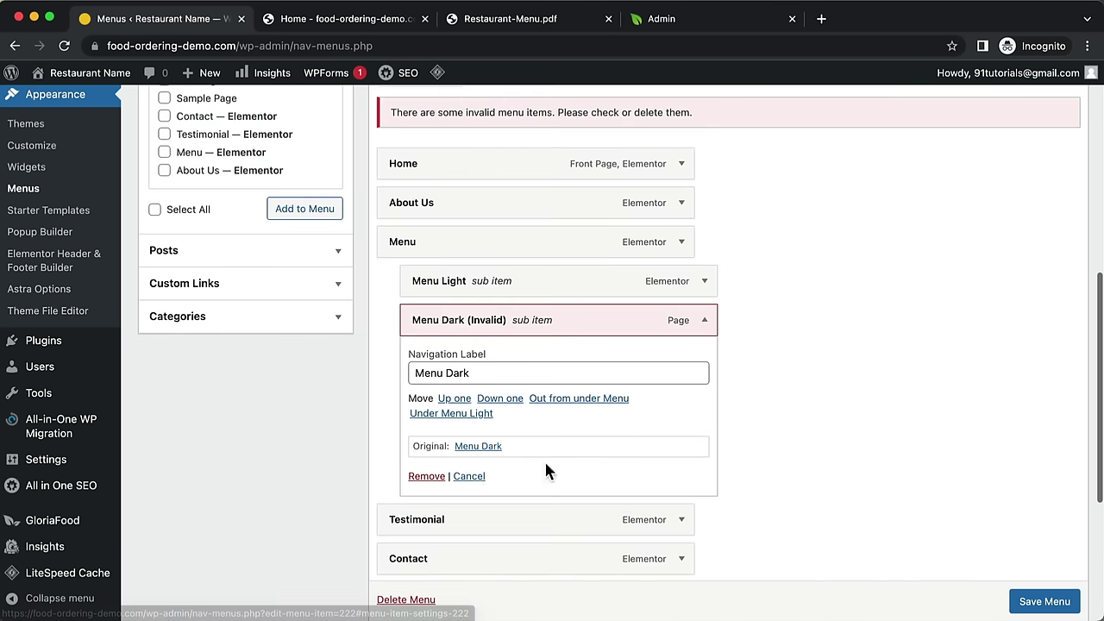
pyautogui.click(431, 475)
# Make Menu Light top-level, remove the old Menu item, and rename Menu Light to 'Menu'
pyautogui.click(680, 243)
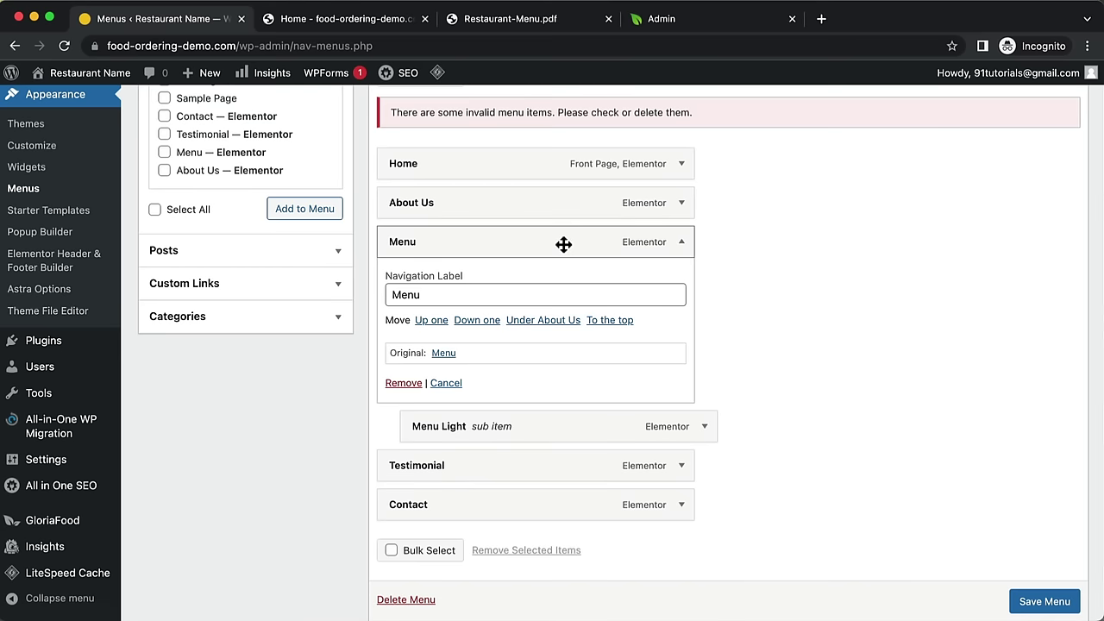
pyautogui.moveTo(612, 424); pyautogui.dragTo(709, 434)
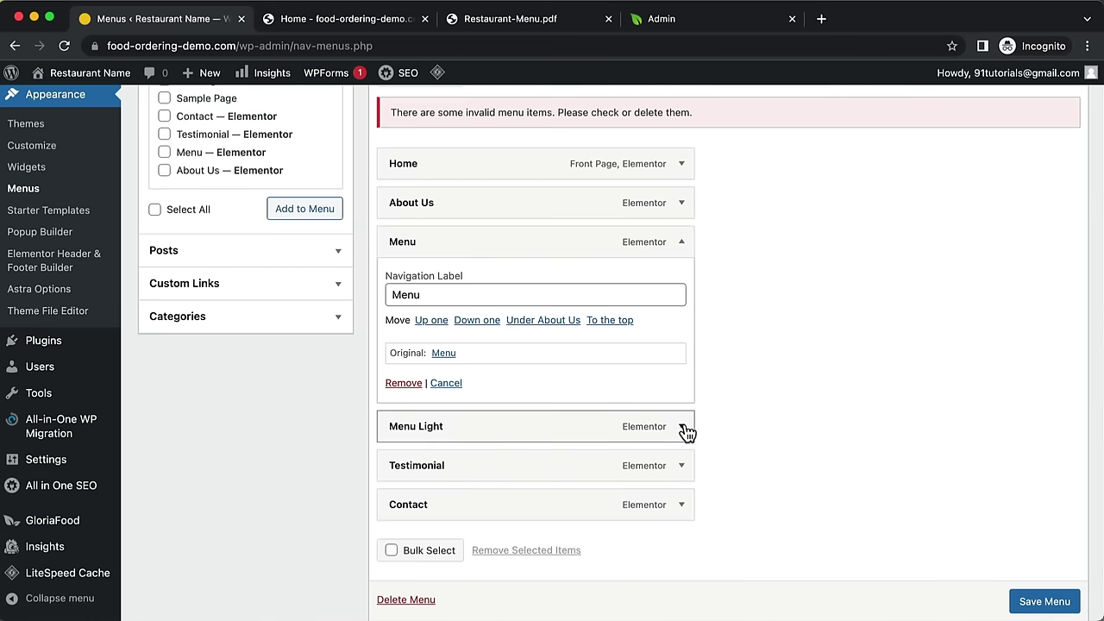
pyautogui.click(685, 429)
pyautogui.scroll(-3, 686, 431)
pyautogui.scroll(2, 685, 432)
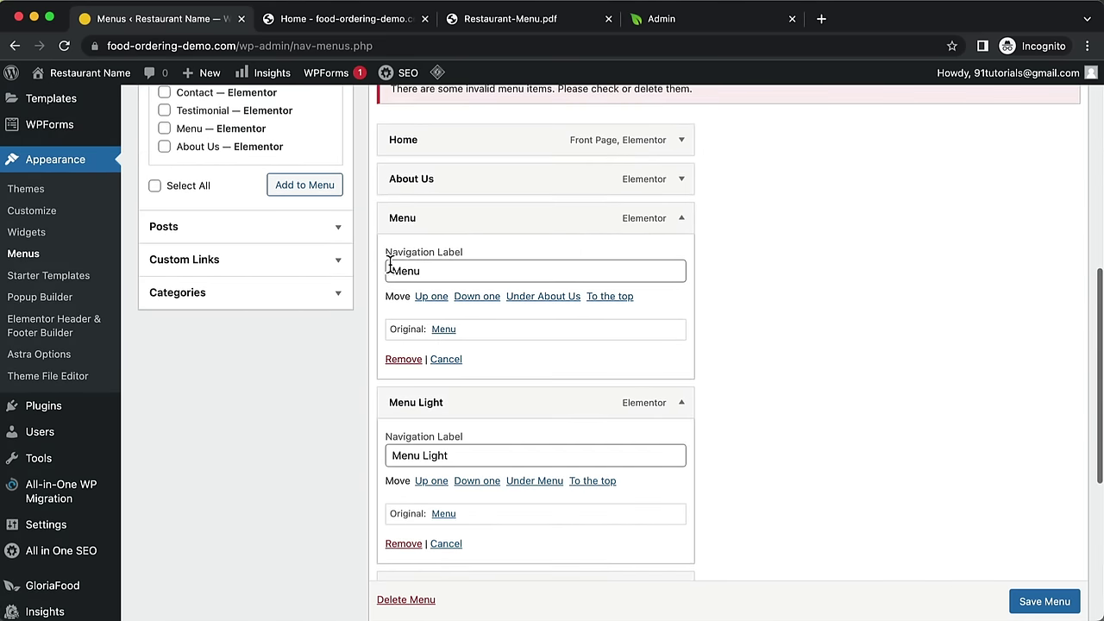
pyautogui.click(403, 359)
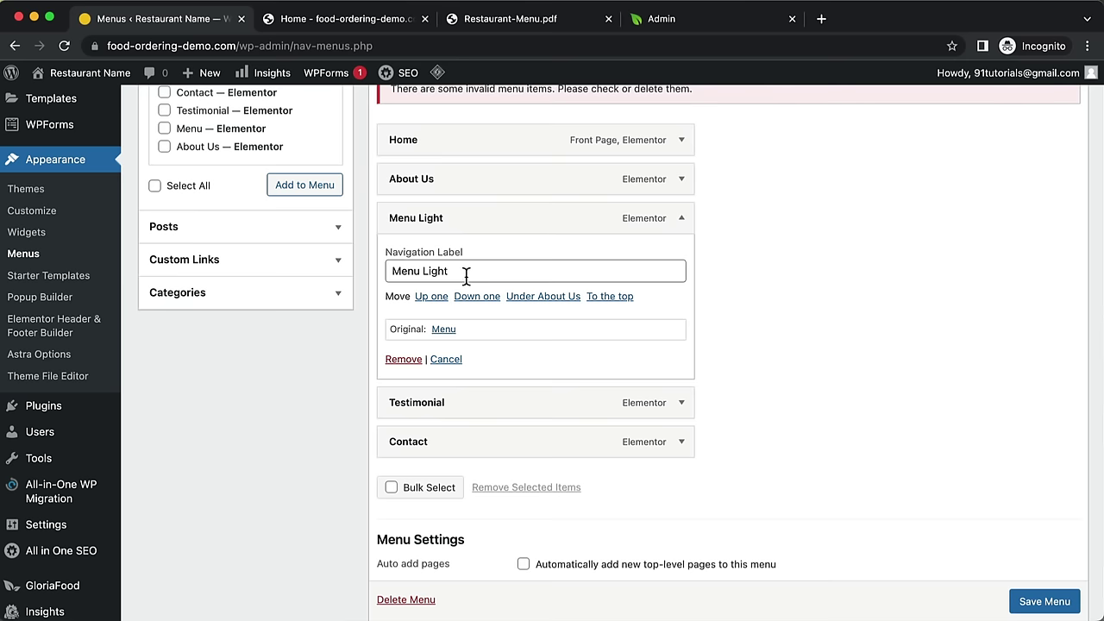
pyautogui.moveTo(466, 273); pyautogui.dragTo(431, 274)
pyautogui.press('BackSpace')
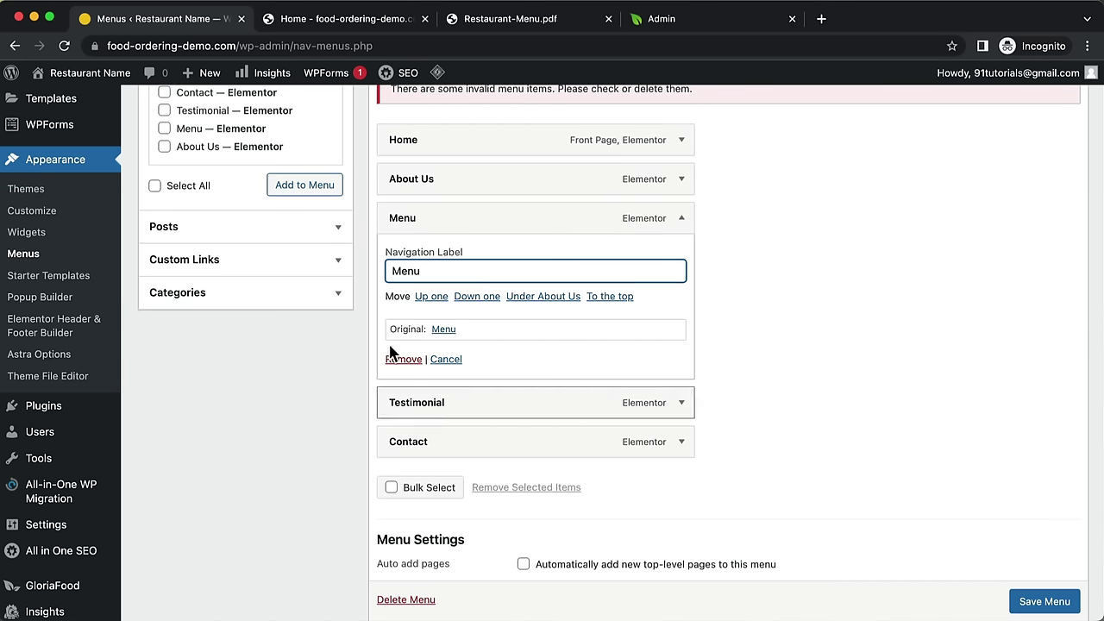
# Tick the Catering page in the Pages list and add it to the menu
pyautogui.scroll(3, 228, 250)
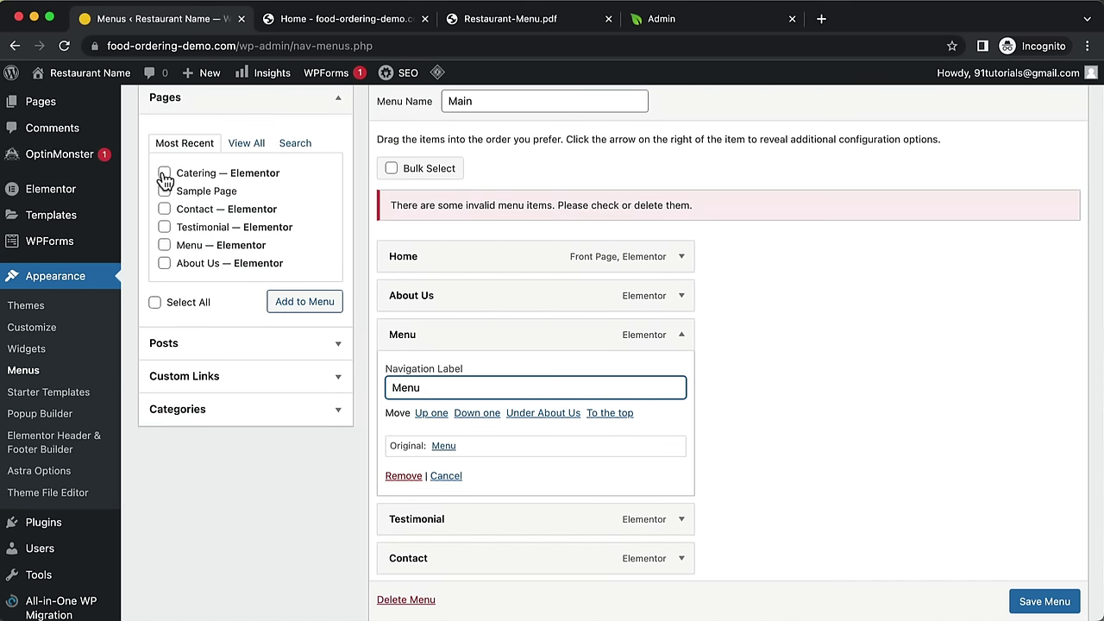
pyautogui.click(165, 173)
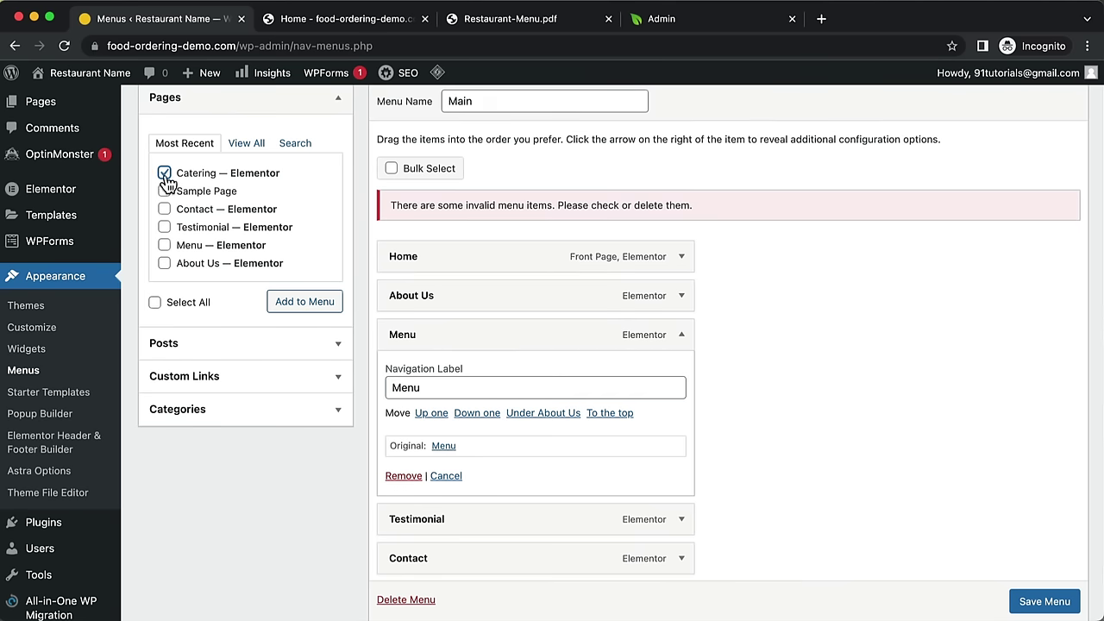
pyautogui.scroll(1, 166, 183)
pyautogui.click(303, 328)
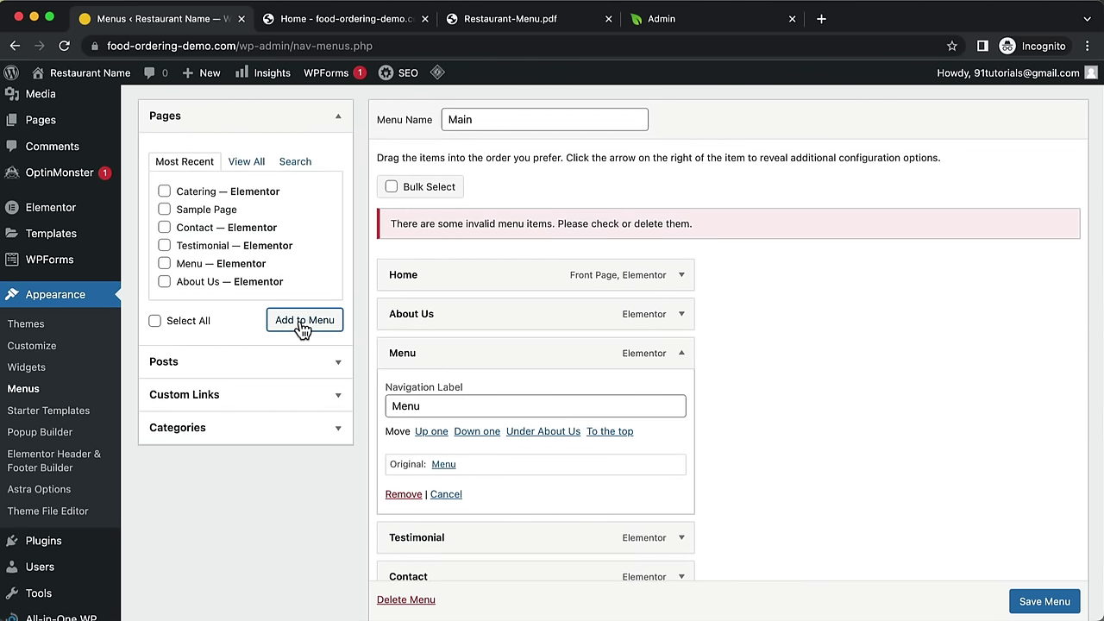
# Move the Catering item up beneath Menu and save the menu
pyautogui.scroll(-4, 308, 335)
pyautogui.scroll(2, 318, 337)
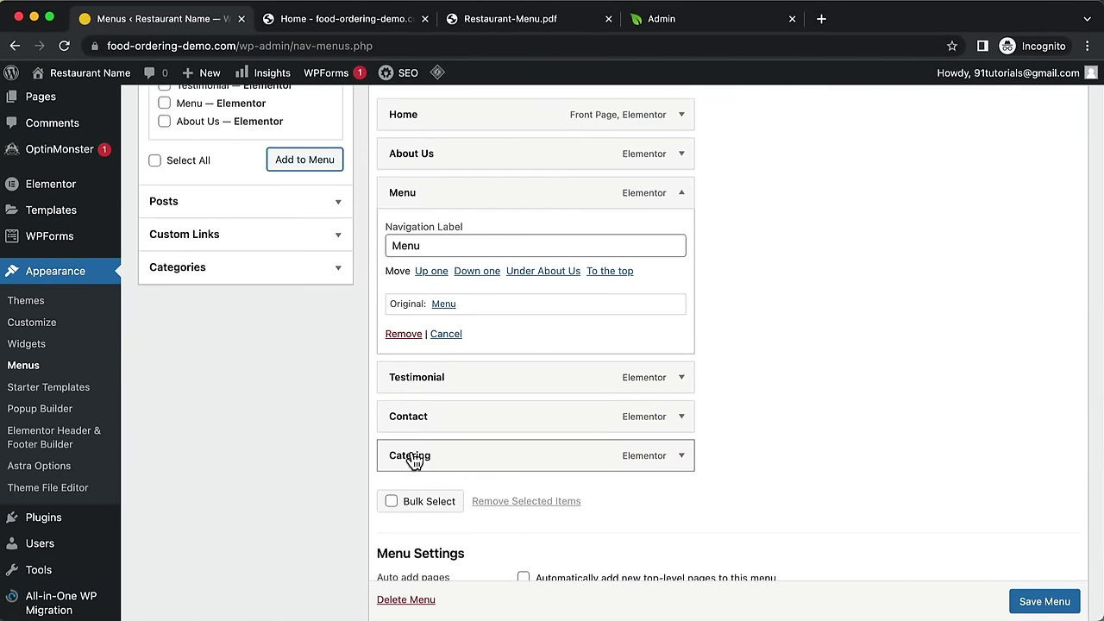
pyautogui.moveTo(410, 462); pyautogui.dragTo(409, 384)
pyautogui.click(681, 194)
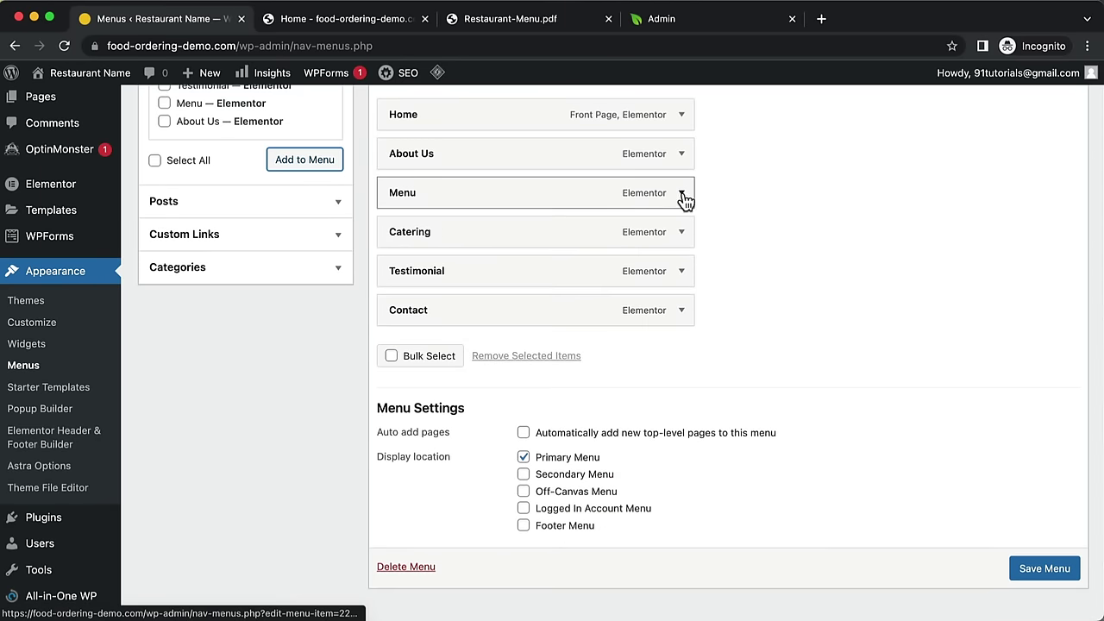
pyautogui.click(1040, 573)
pyautogui.click(1041, 572)
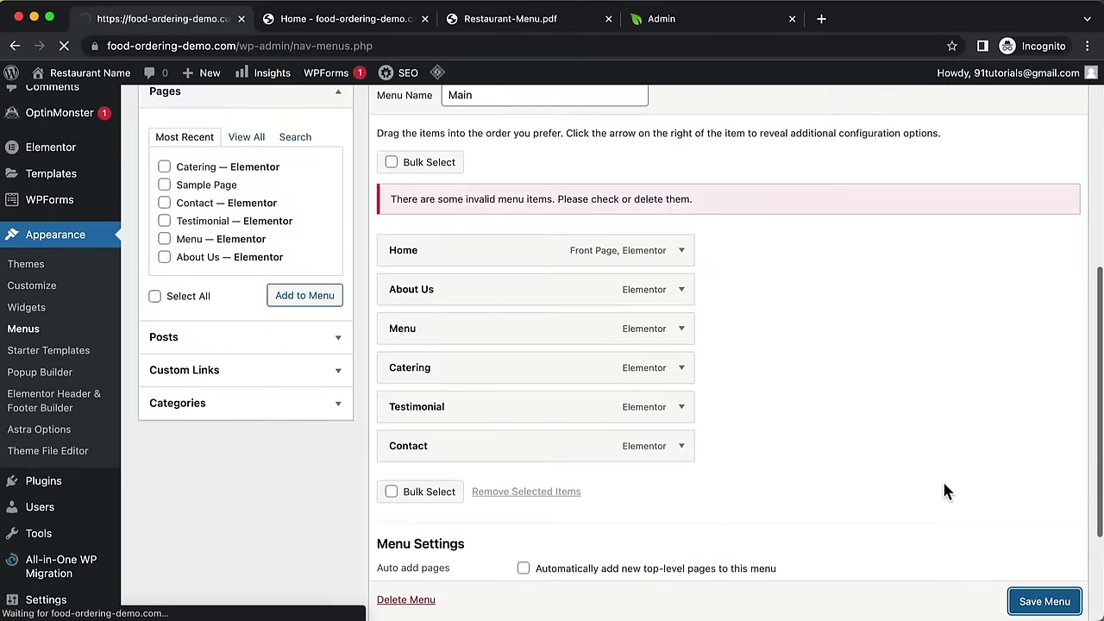
# Nest Catering as a sub item under Menu and save, getting 'Main has been updated'
pyautogui.scroll(-4, 933, 478)
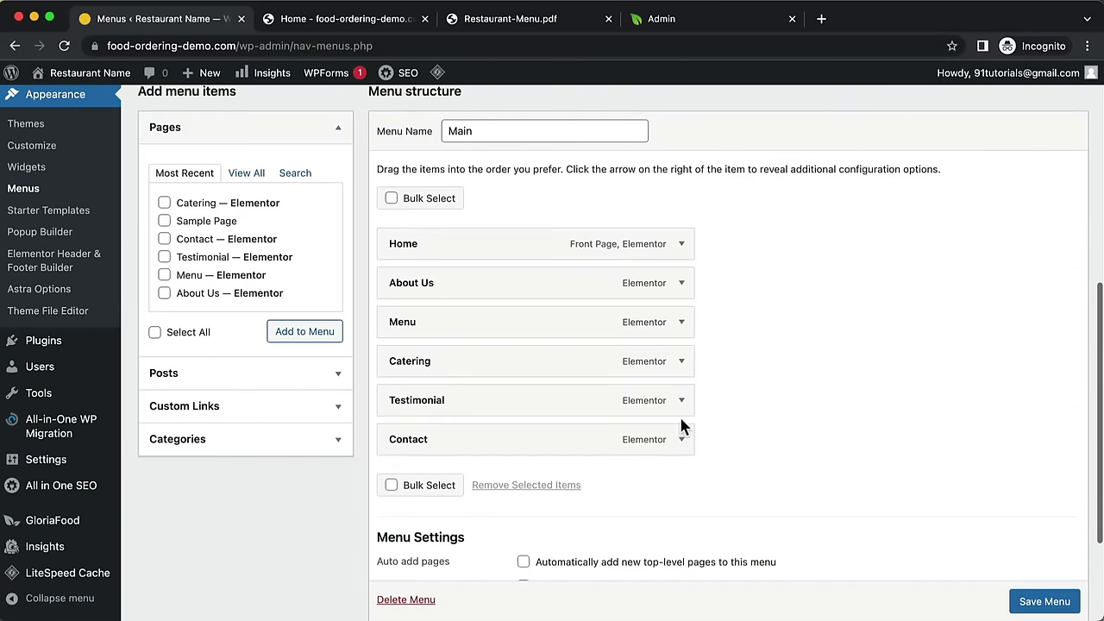
pyautogui.moveTo(425, 365); pyautogui.dragTo(483, 364)
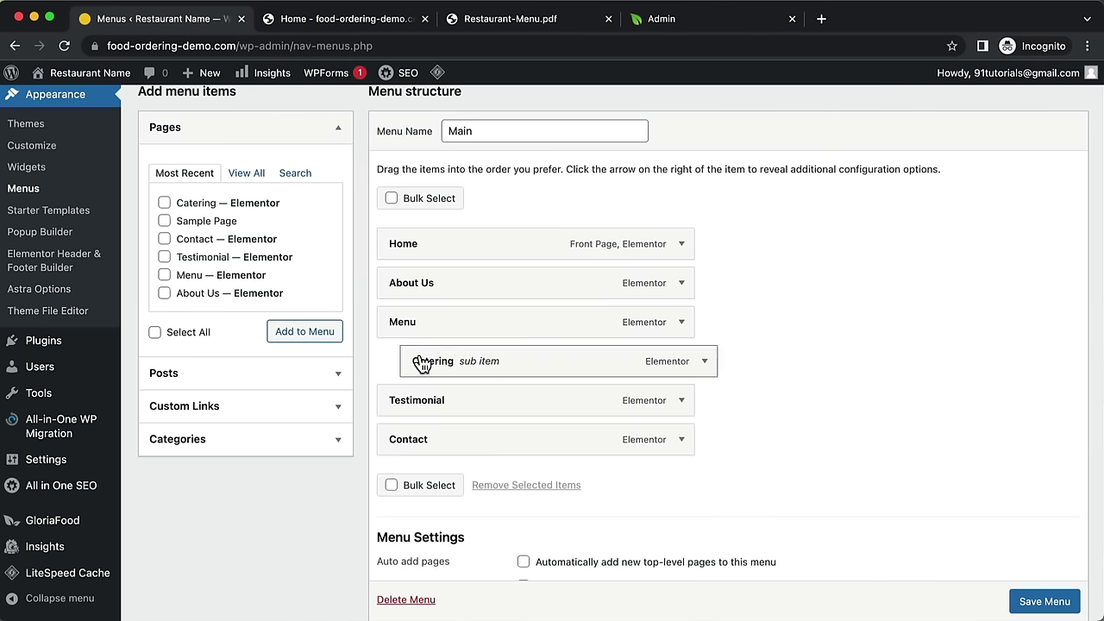
pyautogui.click(1044, 602)
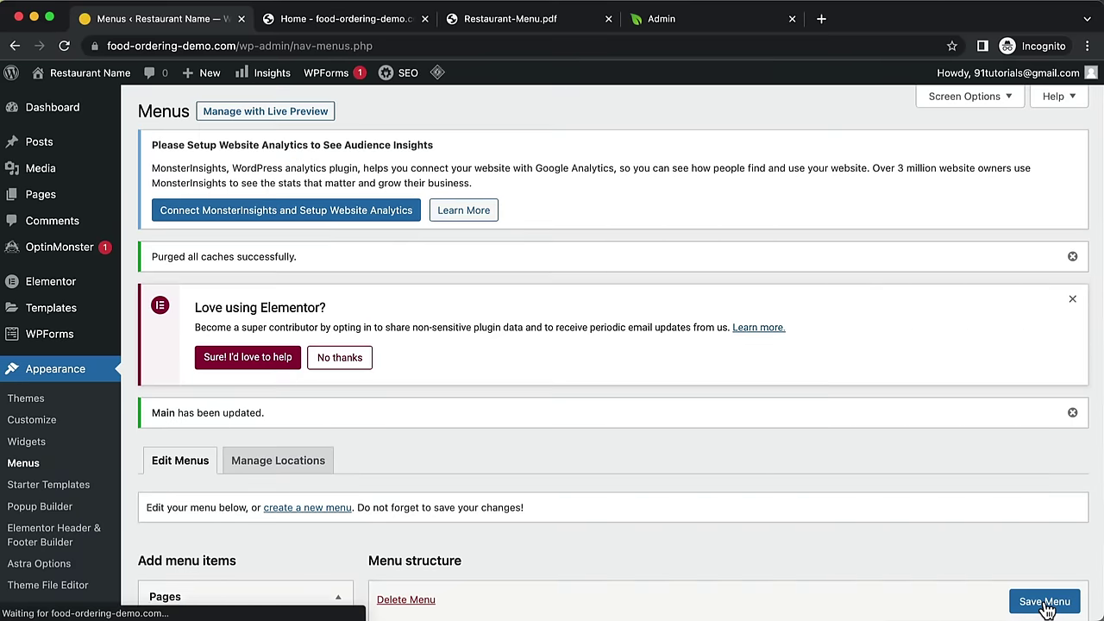
pyautogui.scroll(-3, 508, 378)
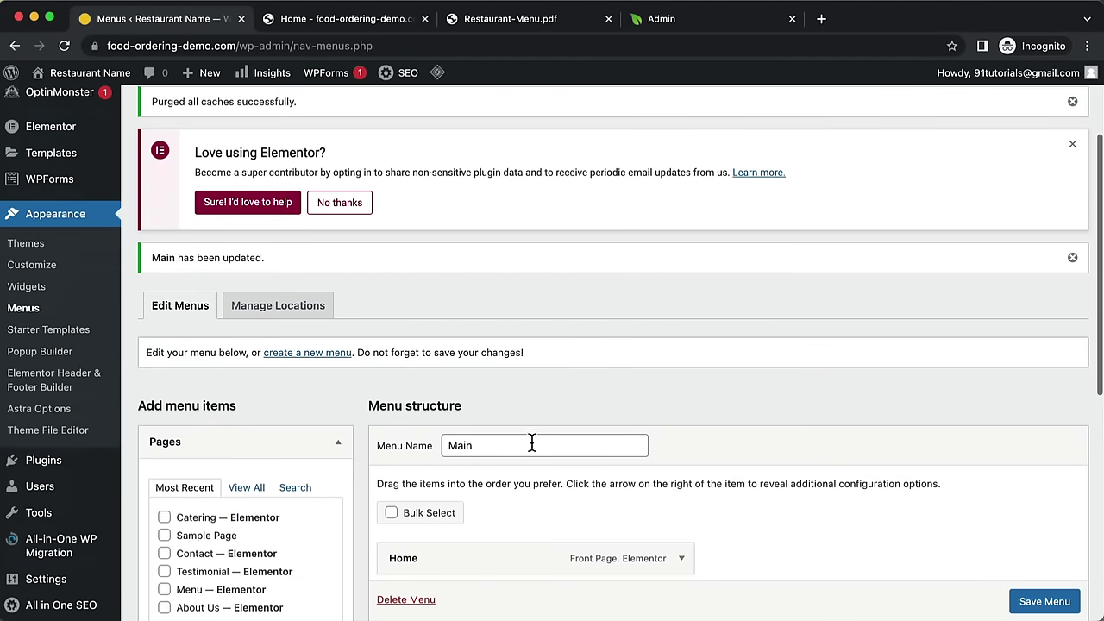
# Visit the live site and open its Contact page
pyautogui.moveTo(34, 77)
pyautogui.click(56, 101)
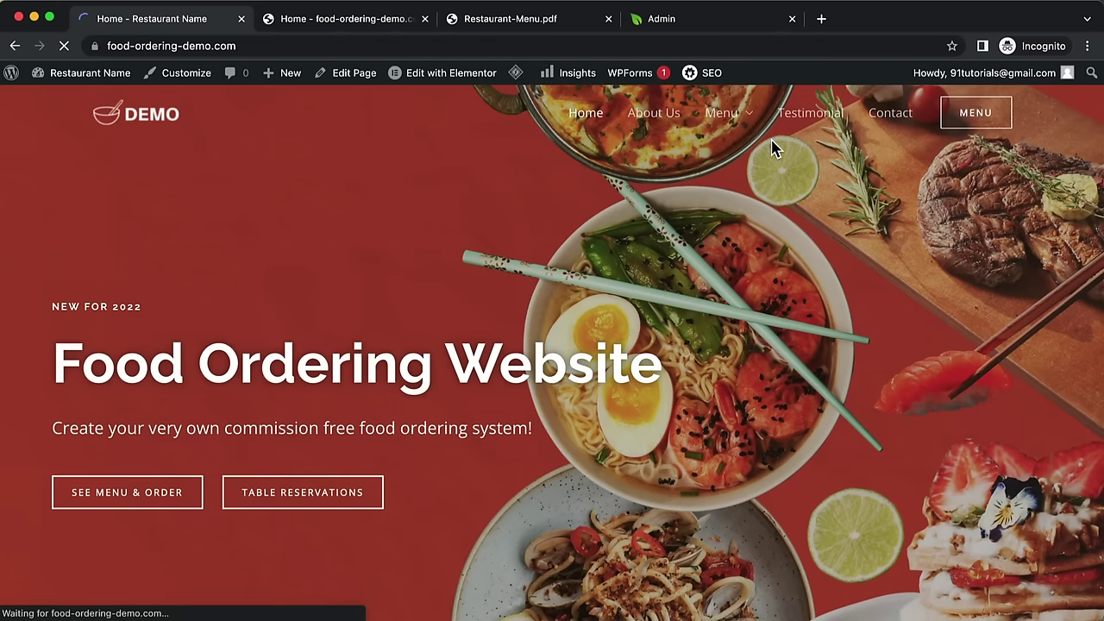
pyautogui.moveTo(737, 125)
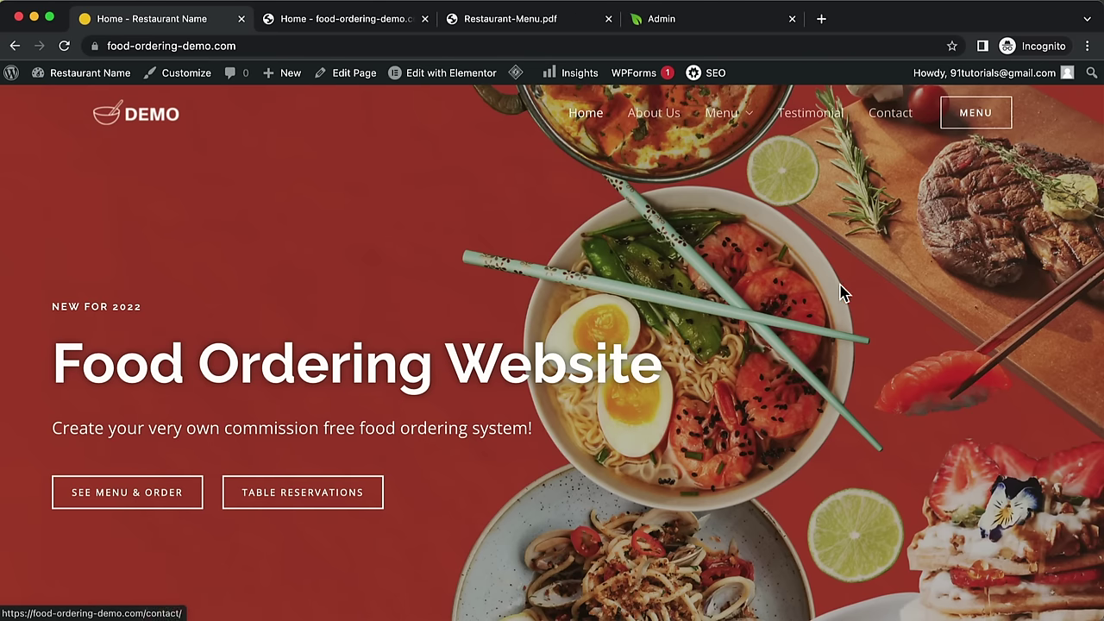
pyautogui.click(902, 125)
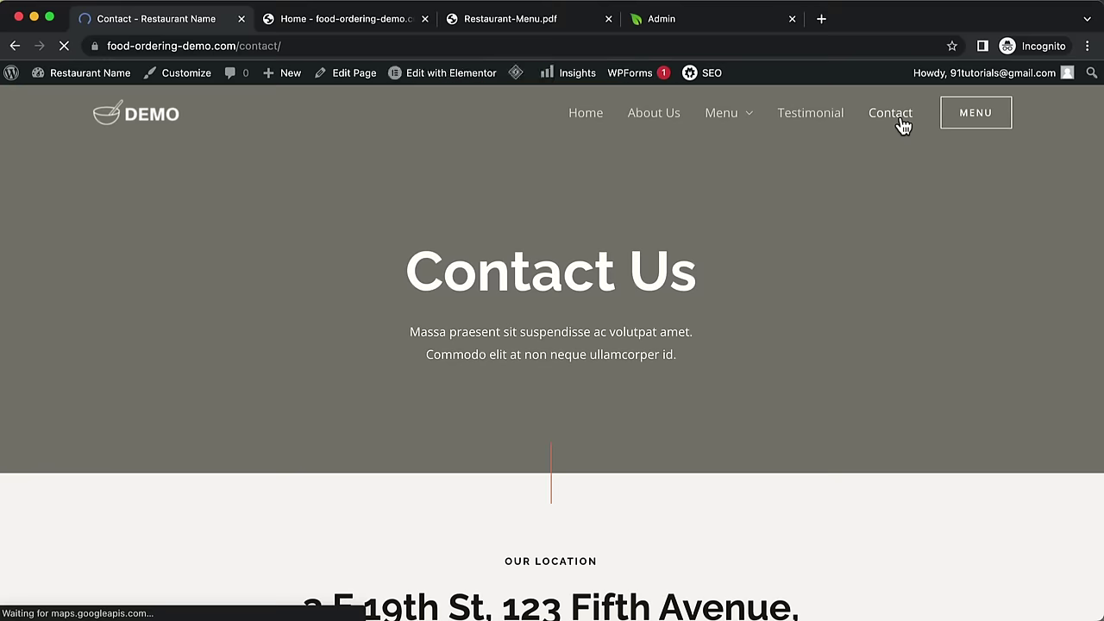
# Scroll to the Send Us A Message form and click into the Full name and Active email fields
pyautogui.scroll(-7, 776, 313)
pyautogui.scroll(-3, 764, 321)
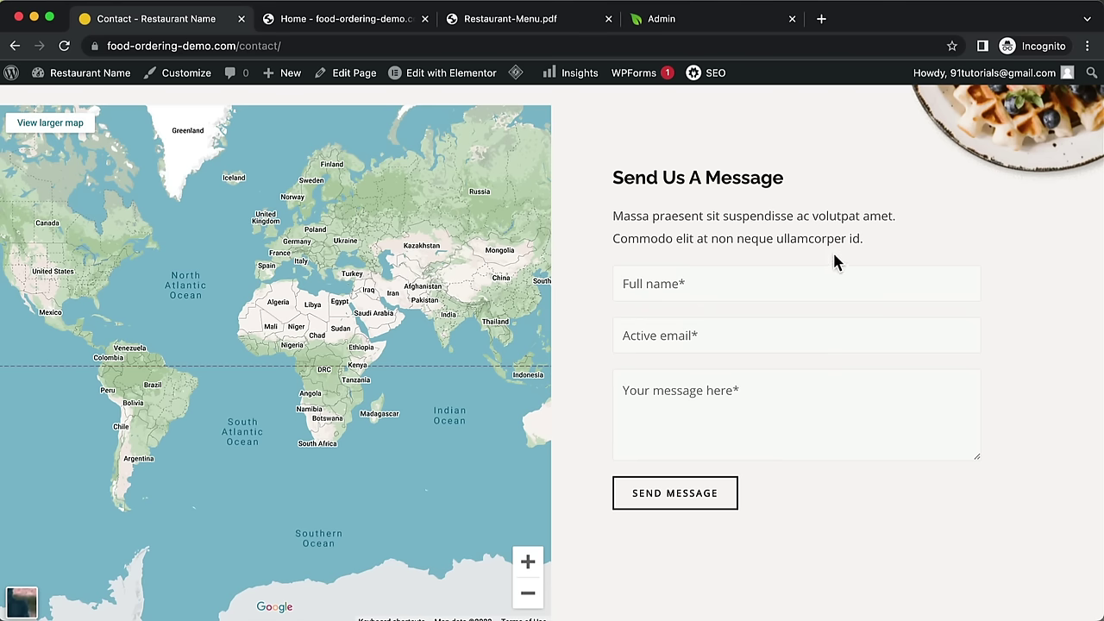
pyautogui.click(790, 288)
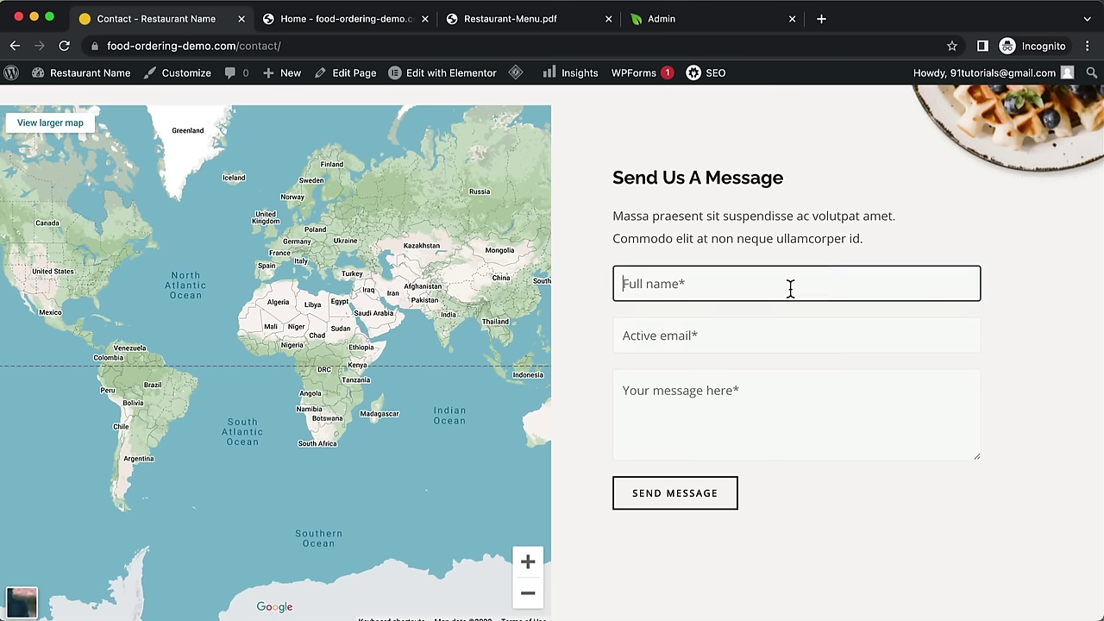
pyautogui.click(755, 335)
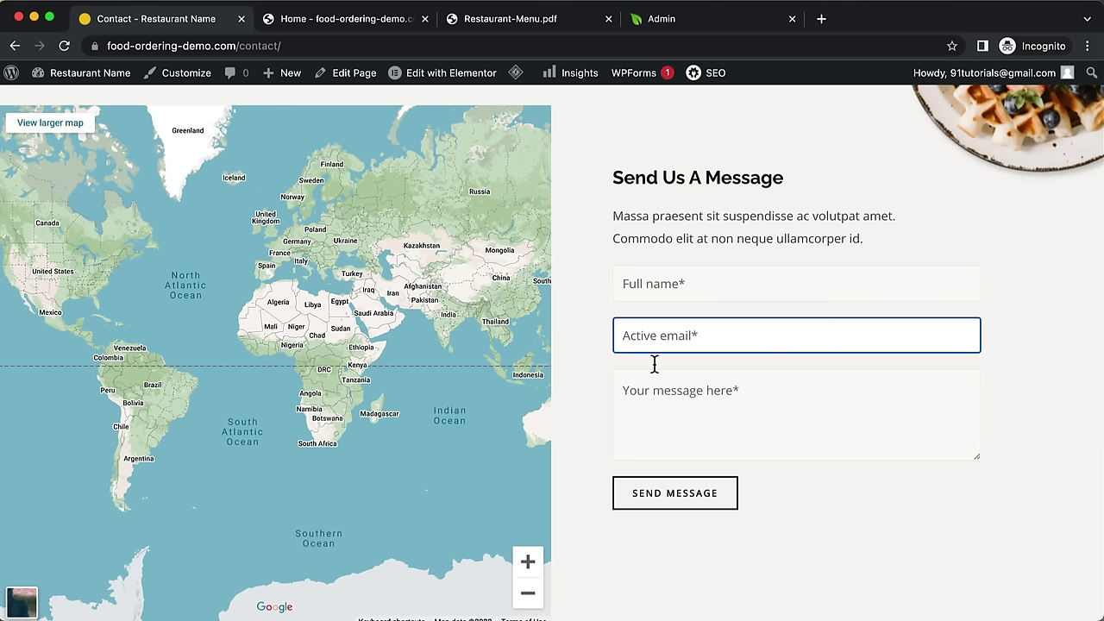
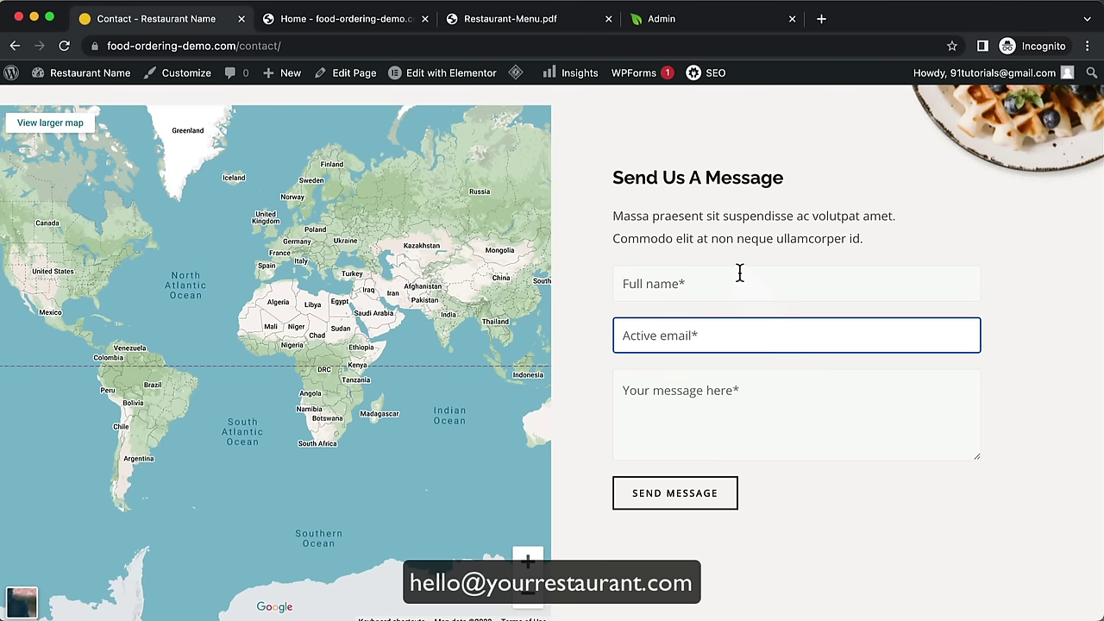
# Submit the Contact form with a name, an e-mail and 'Can I make a booking for 18th of Aug?'
pyautogui.click(657, 289)
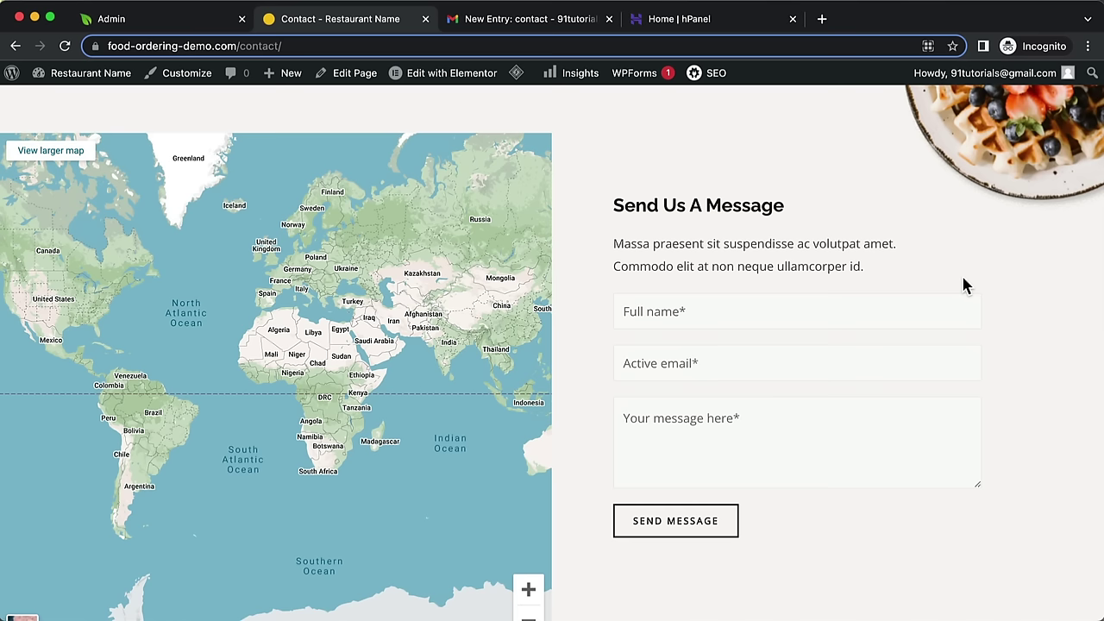
pyautogui.click(834, 317)
pyautogui.write('Jeff')
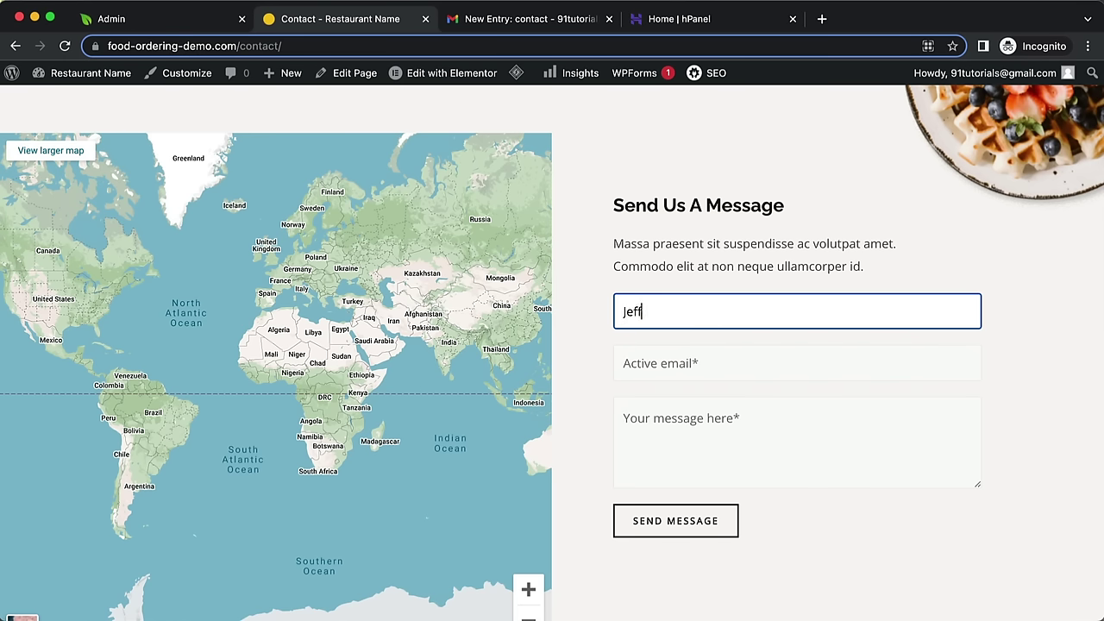
pyautogui.click(787, 362)
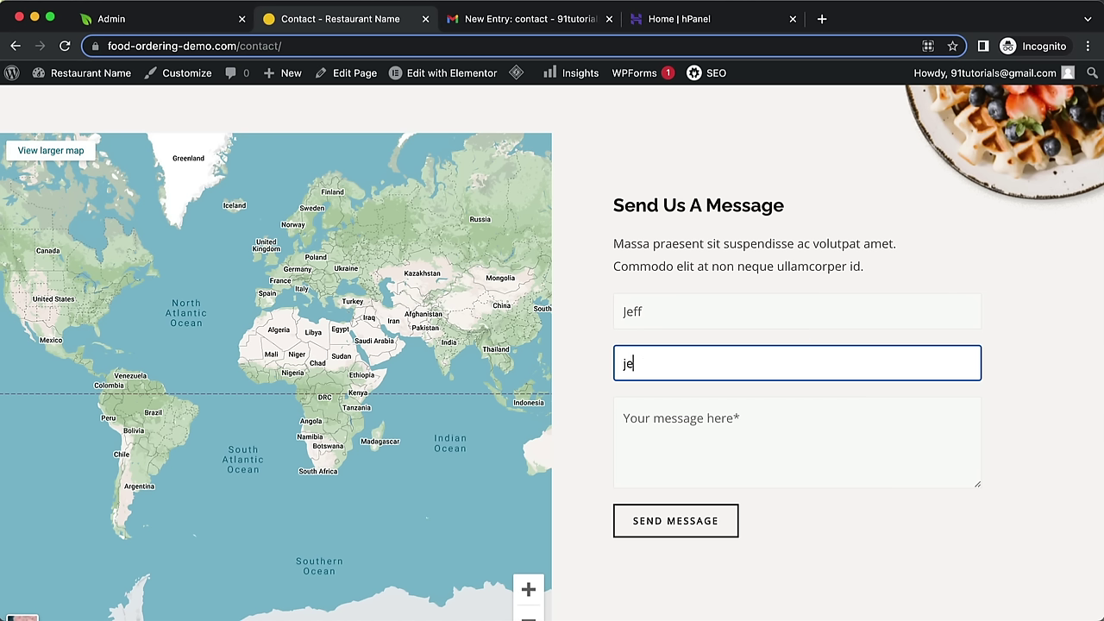
pyautogui.click(755, 432)
pyautogui.write('Can I make a booking for 18th of Aug?')
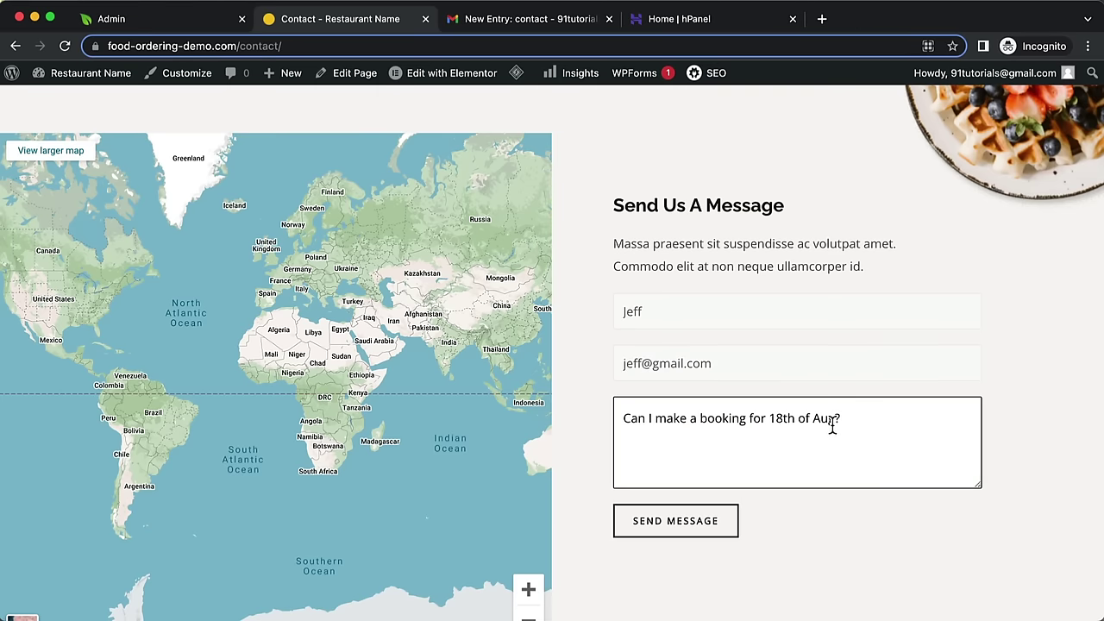
pyautogui.click(680, 535)
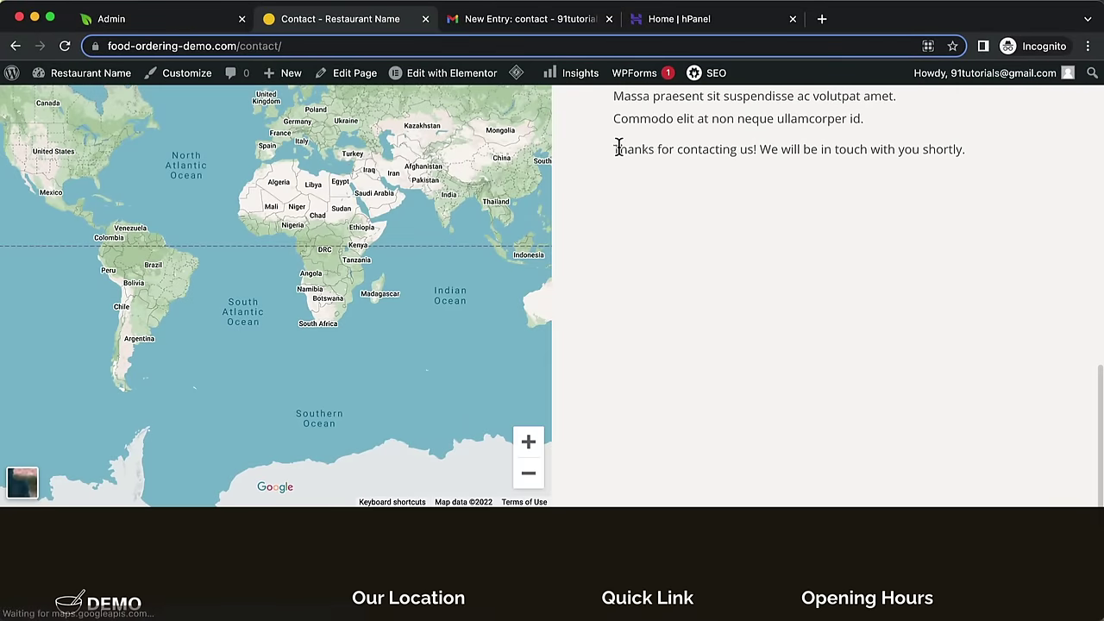
pyautogui.moveTo(614, 149); pyautogui.dragTo(970, 156)
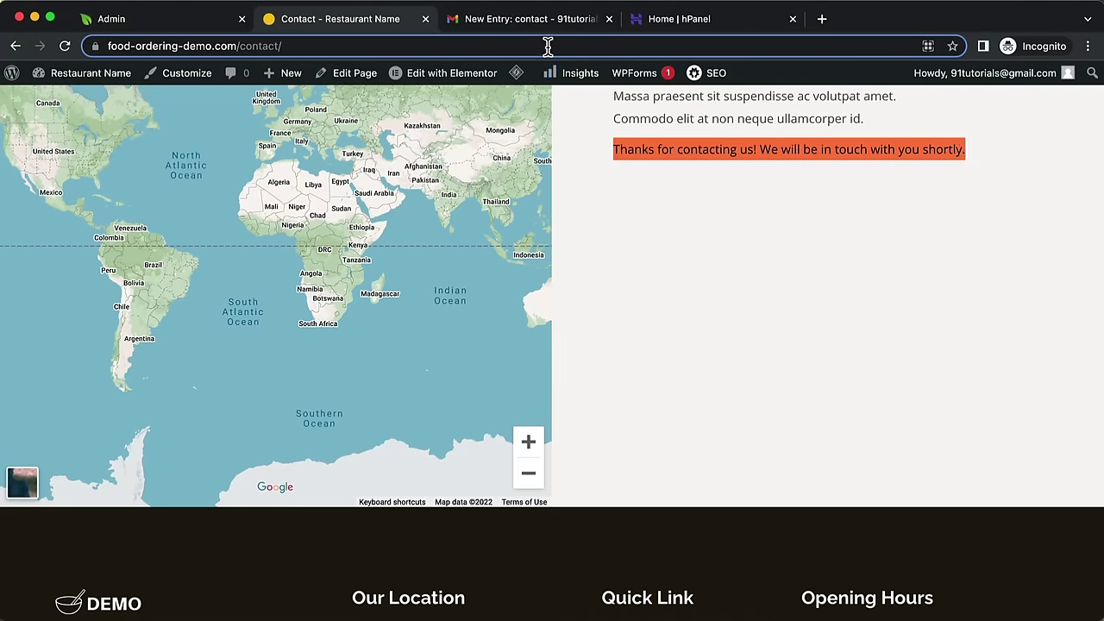
# Check the contact-form notification sitting in Gmail's Spam folder, then return to hPanel
pyautogui.click(528, 18)
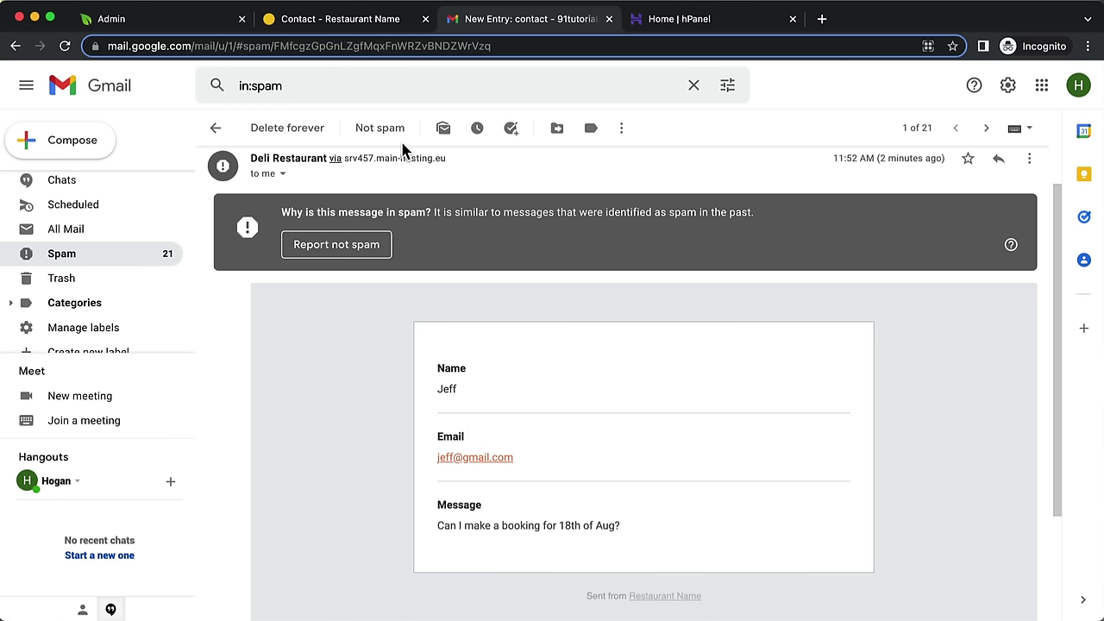
pyautogui.click(663, 21)
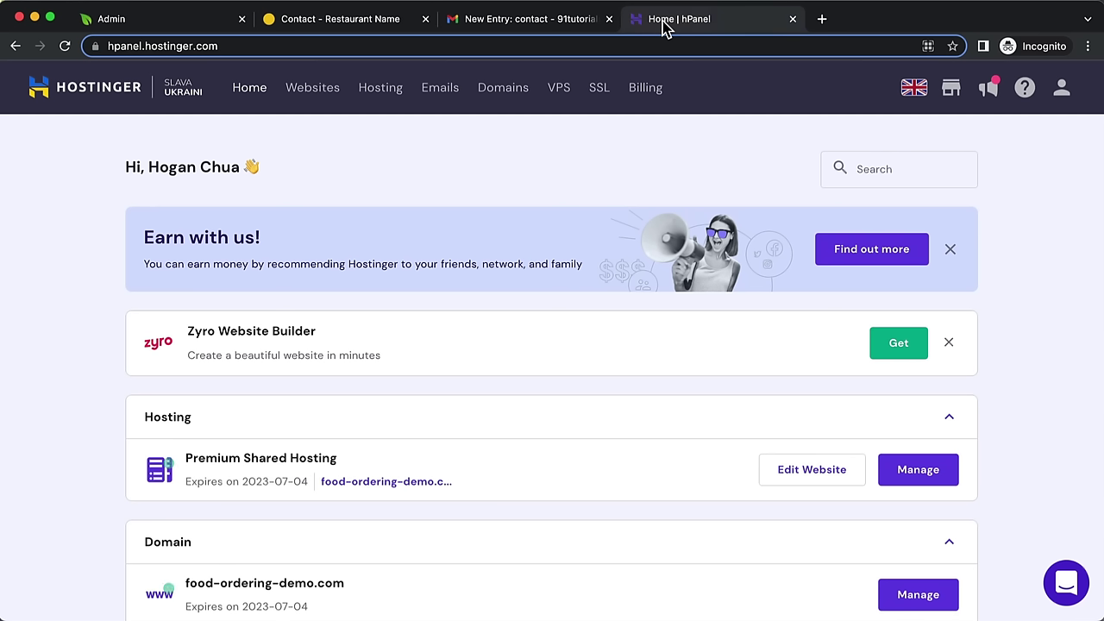
# Open the empty Email Accounts list for the food-ordering-demo.com domain under Emails
pyautogui.click(220, 46)
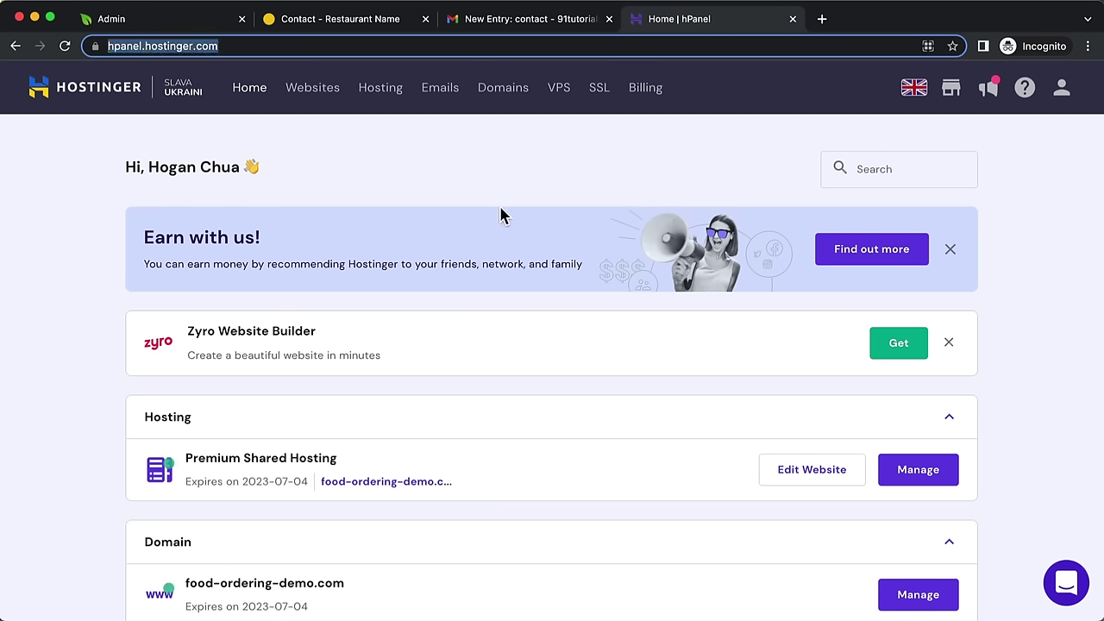
pyautogui.click(432, 93)
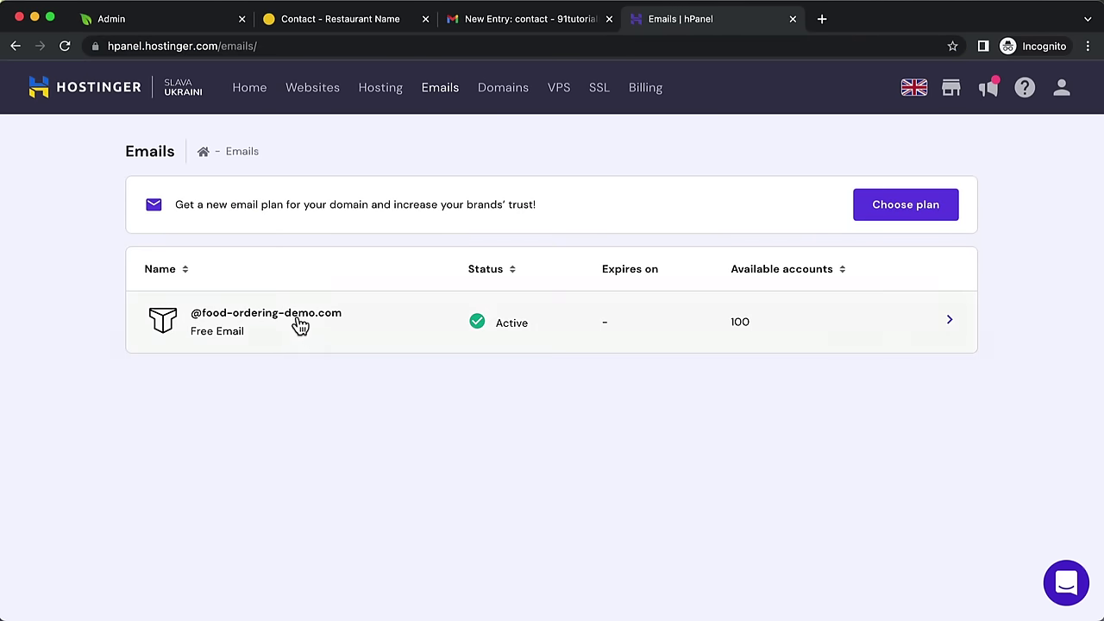
pyautogui.click(313, 323)
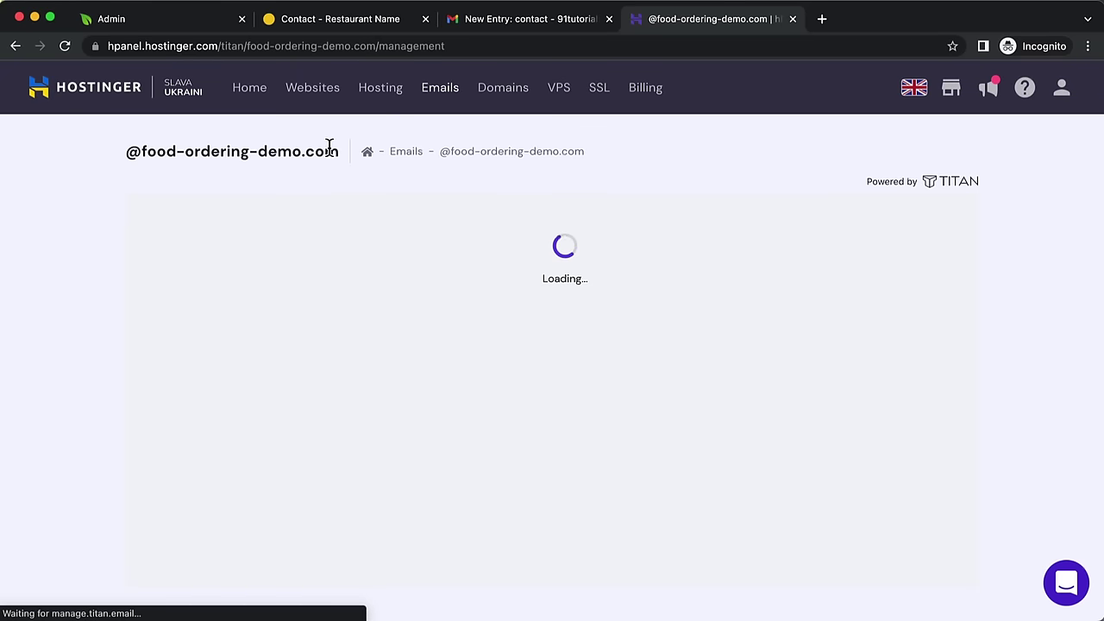
pyautogui.moveTo(338, 151); pyautogui.dragTo(126, 151)
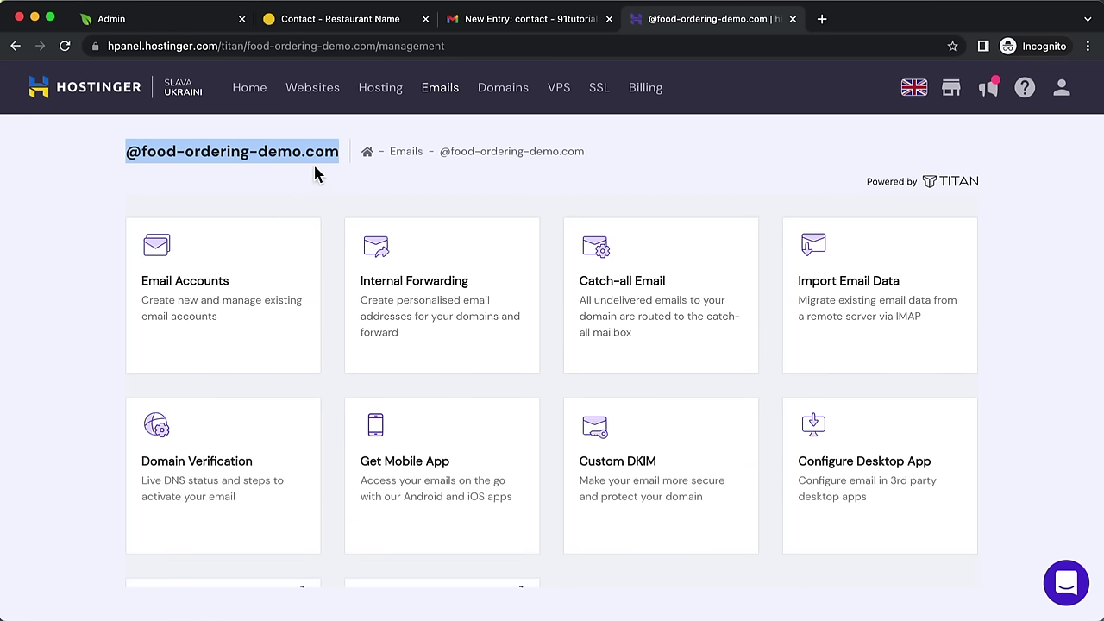
pyautogui.click(234, 259)
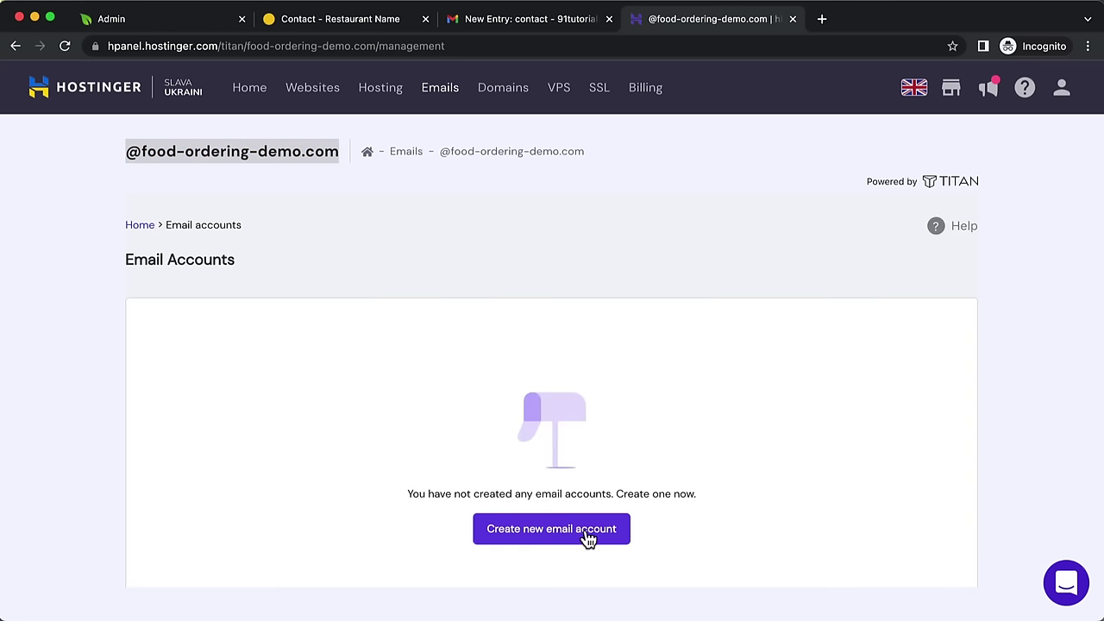
pyautogui.click(587, 534)
pyautogui.moveTo(125, 316); pyautogui.dragTo(187, 343)
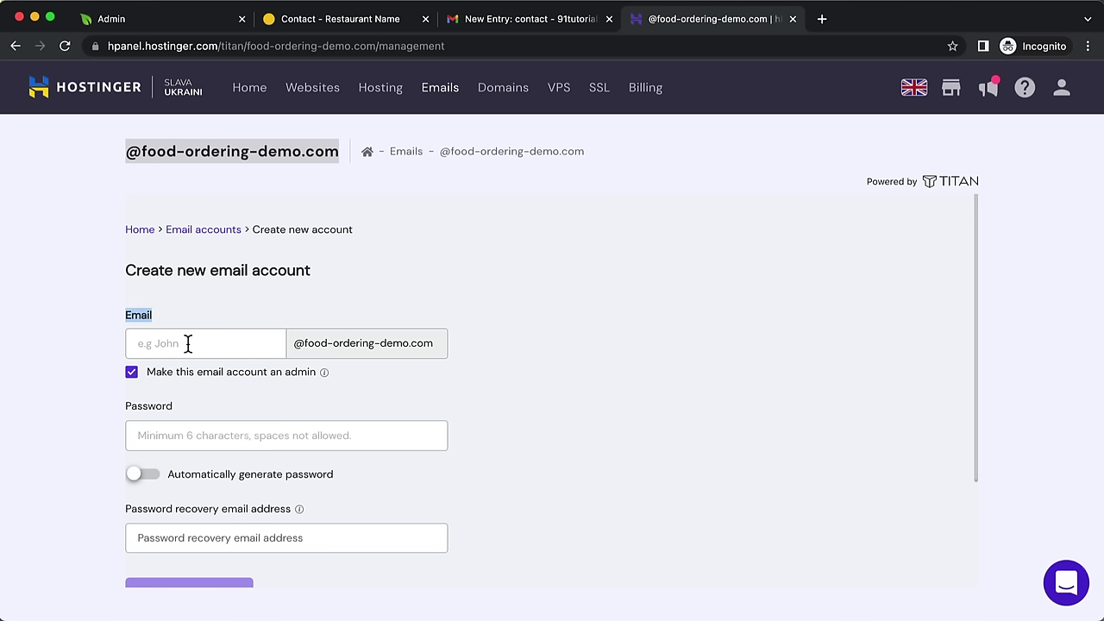
pyautogui.click(188, 343)
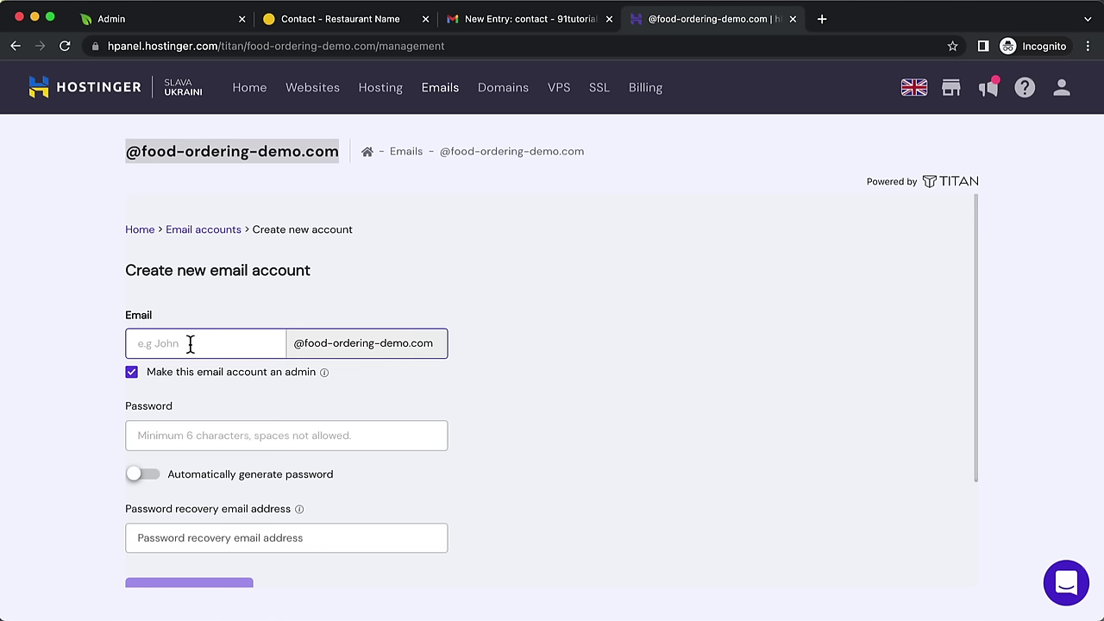
pyautogui.click(198, 437)
pyautogui.write('****')
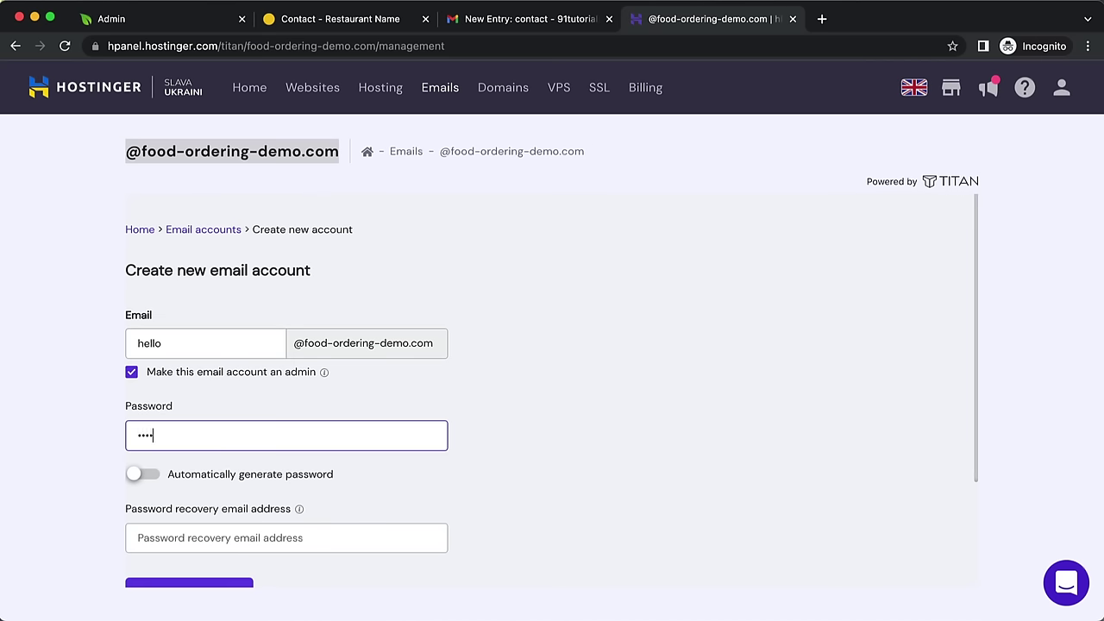
pyautogui.write('***')
pyautogui.click(205, 537)
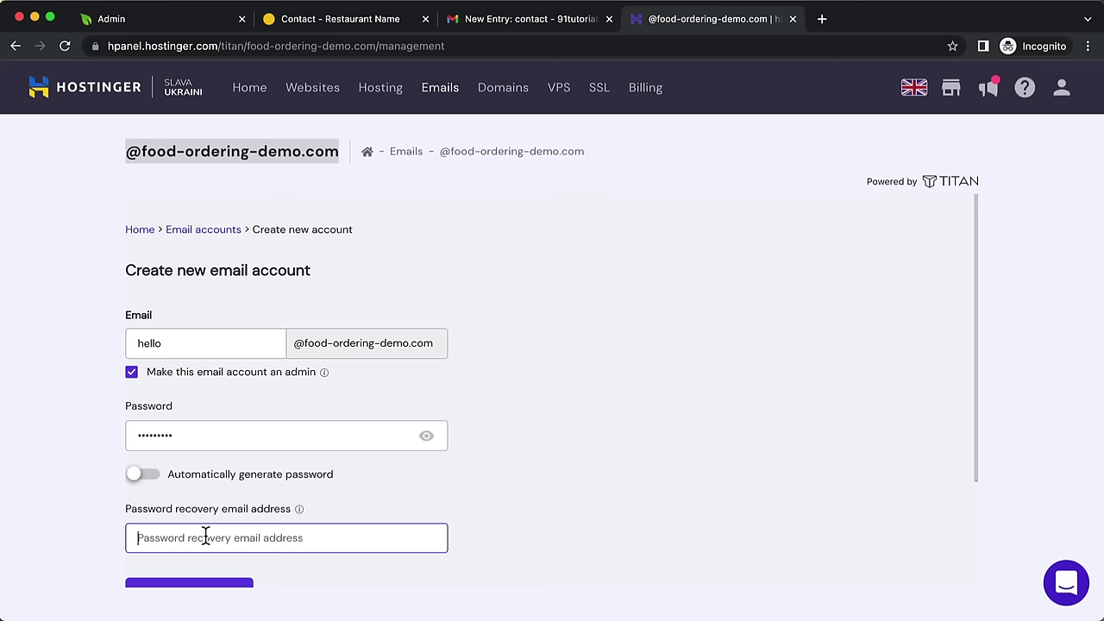
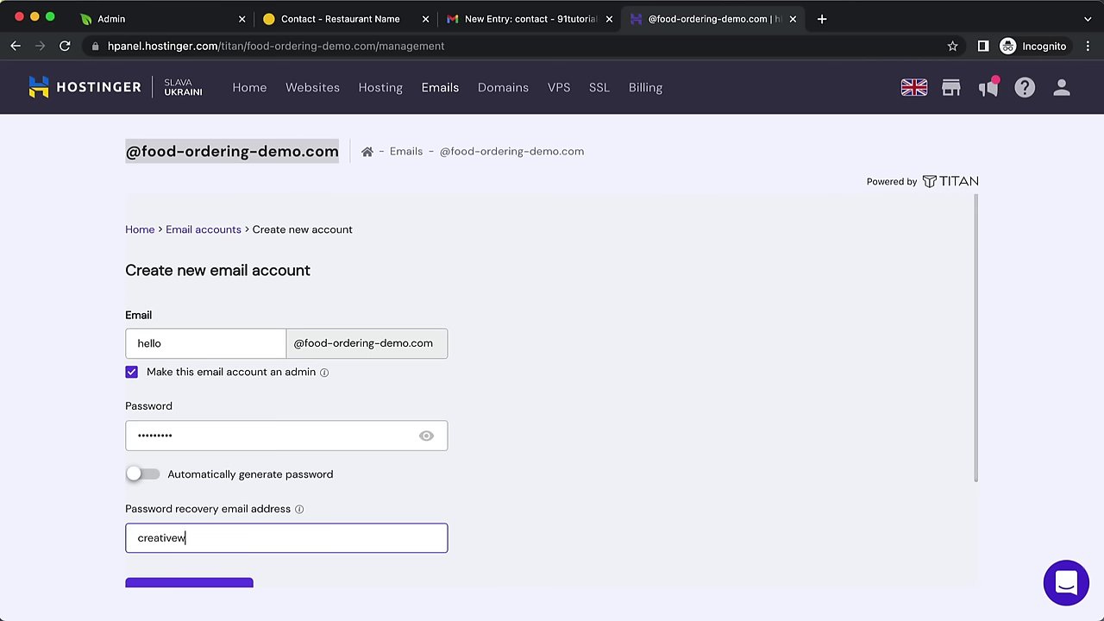
pyautogui.scroll(-2, 147, 470)
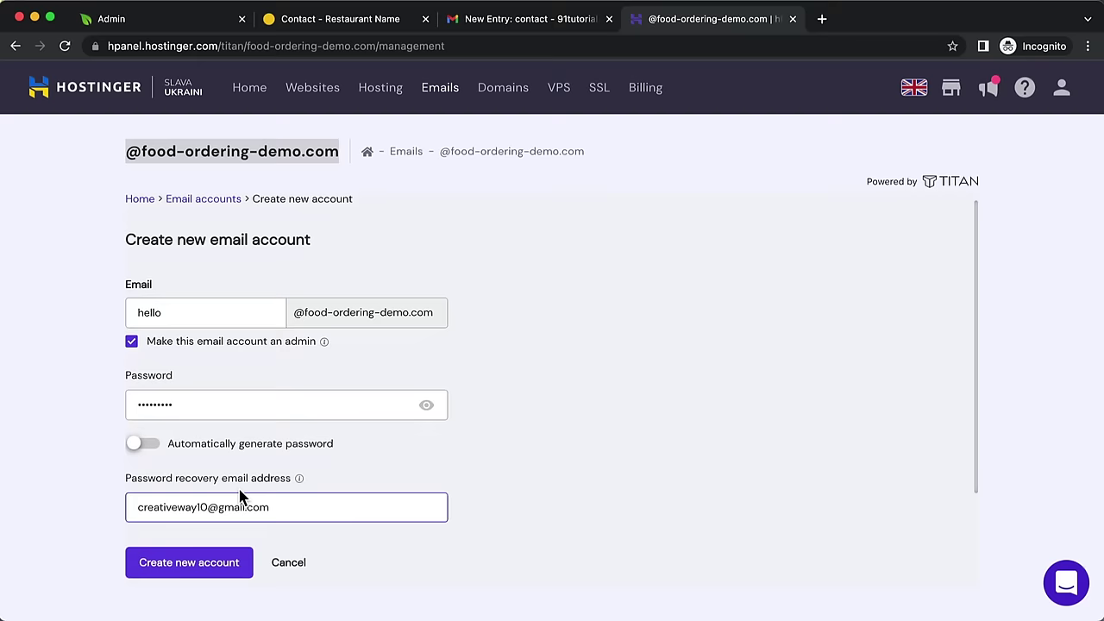
pyautogui.click(223, 521)
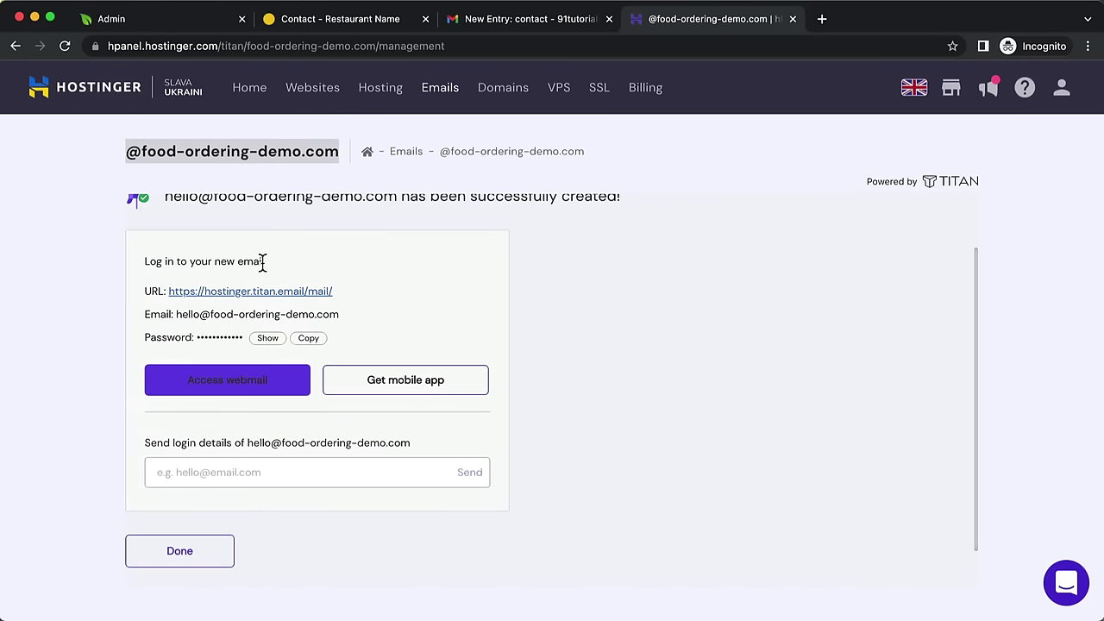
# Open the new mailbox's webmail and select its e-mail address in the hPanel login details
pyautogui.click(318, 294)
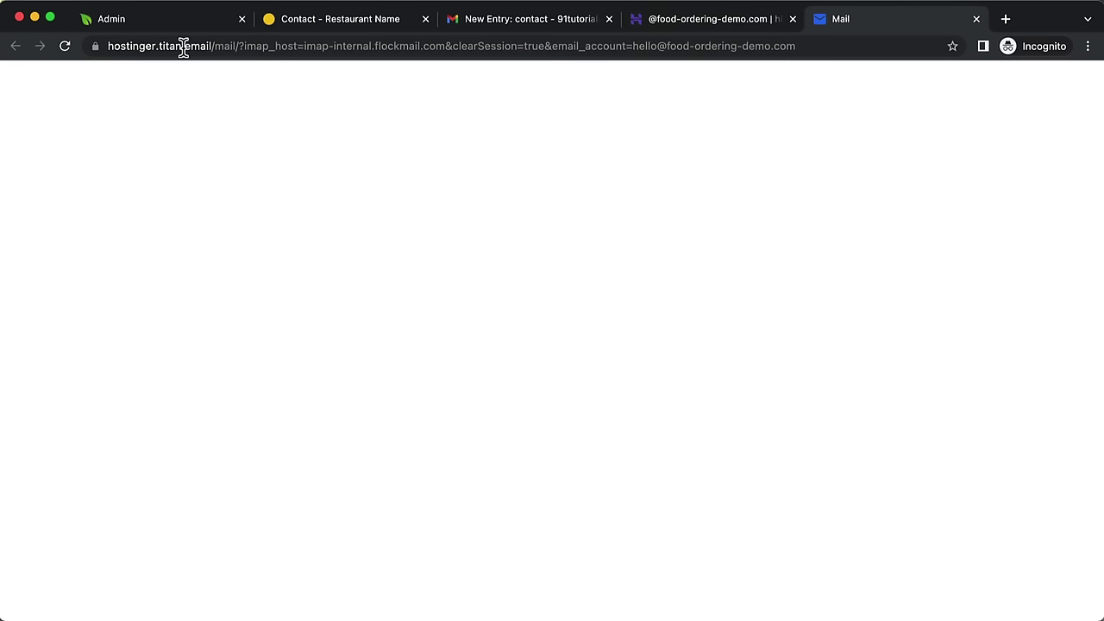
pyautogui.hotkey('ctrl', 'shift', 'Tab')
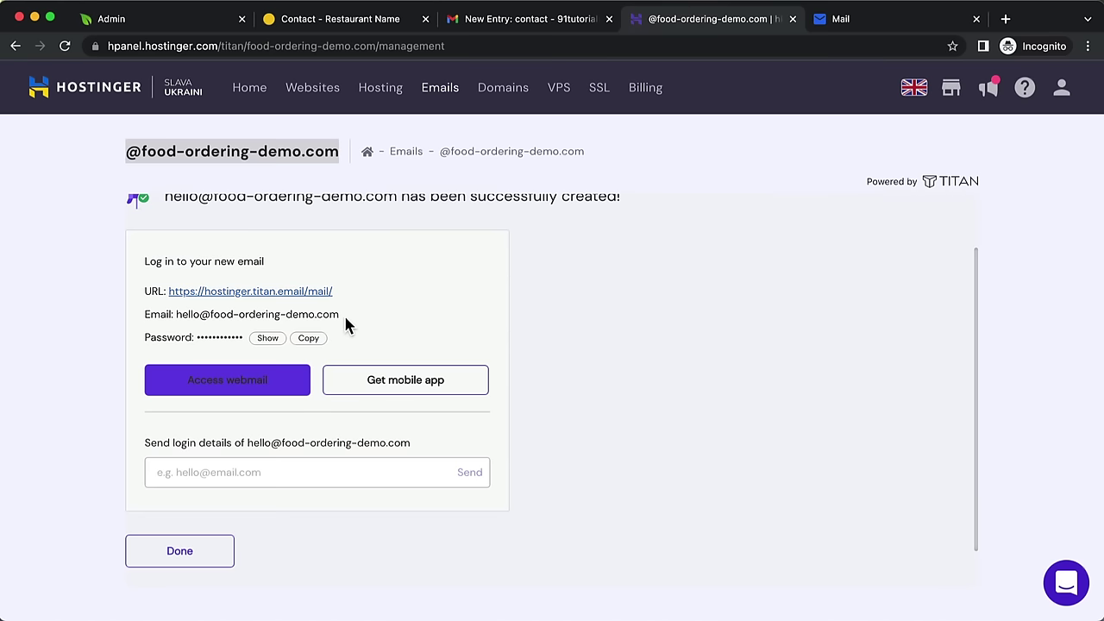
pyautogui.moveTo(342, 315); pyautogui.dragTo(177, 314)
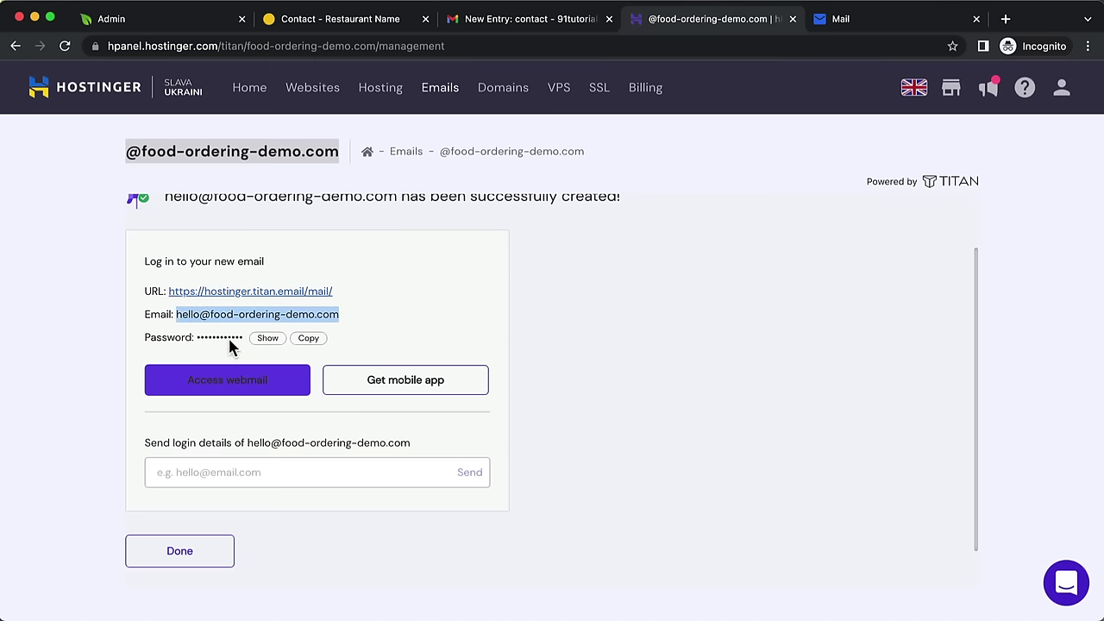
# Sign in to Titan Mail with the mailbox password and confirm the recovery e-mail to reach the inbox
pyautogui.click(893, 21)
pyautogui.click(64, 46)
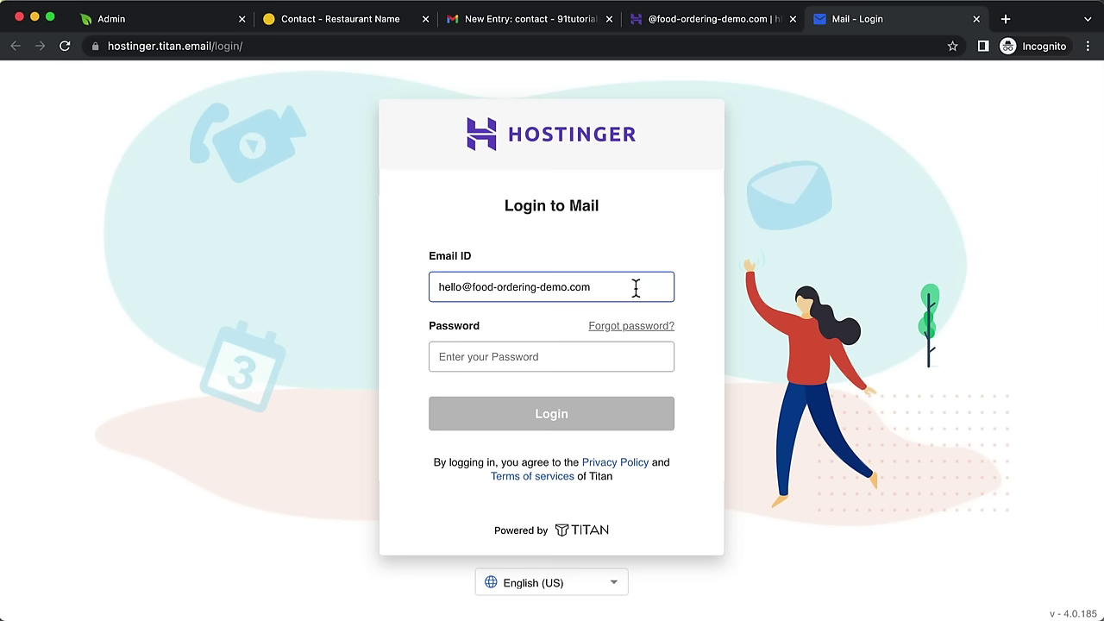
pyautogui.click(529, 355)
pyautogui.write('••••')
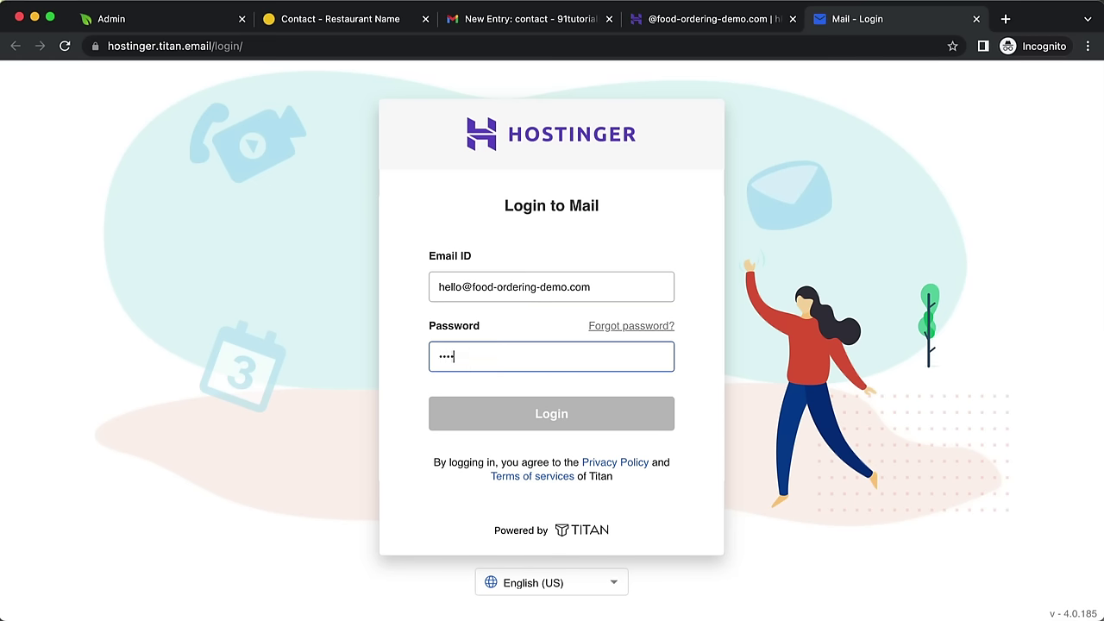
pyautogui.write('••••')
pyautogui.press('Return')
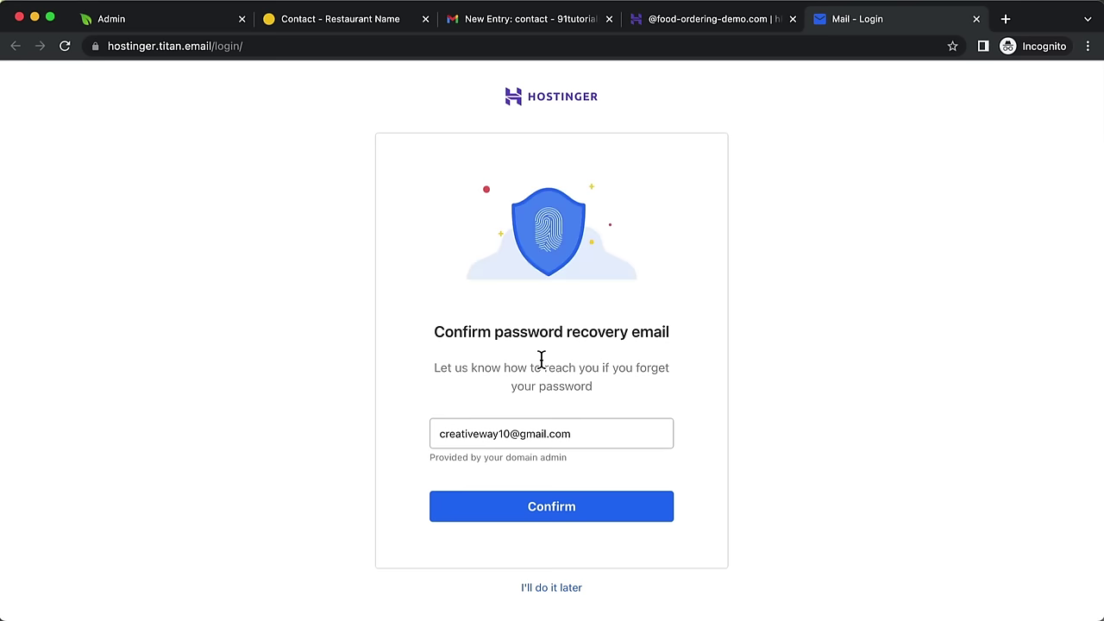
pyautogui.click(567, 513)
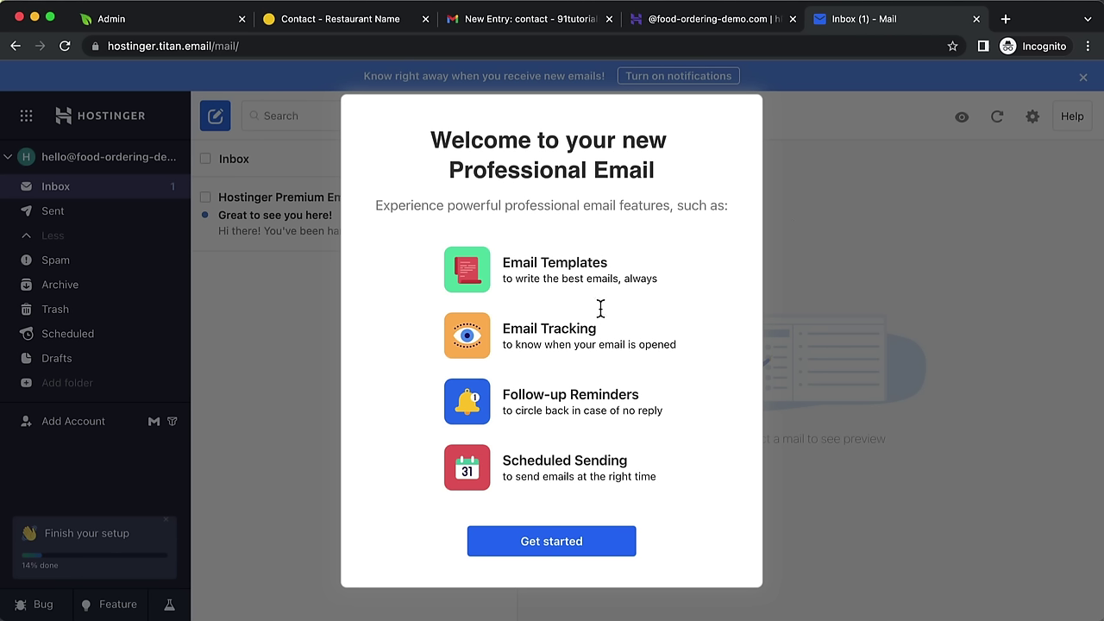
pyautogui.click(686, 20)
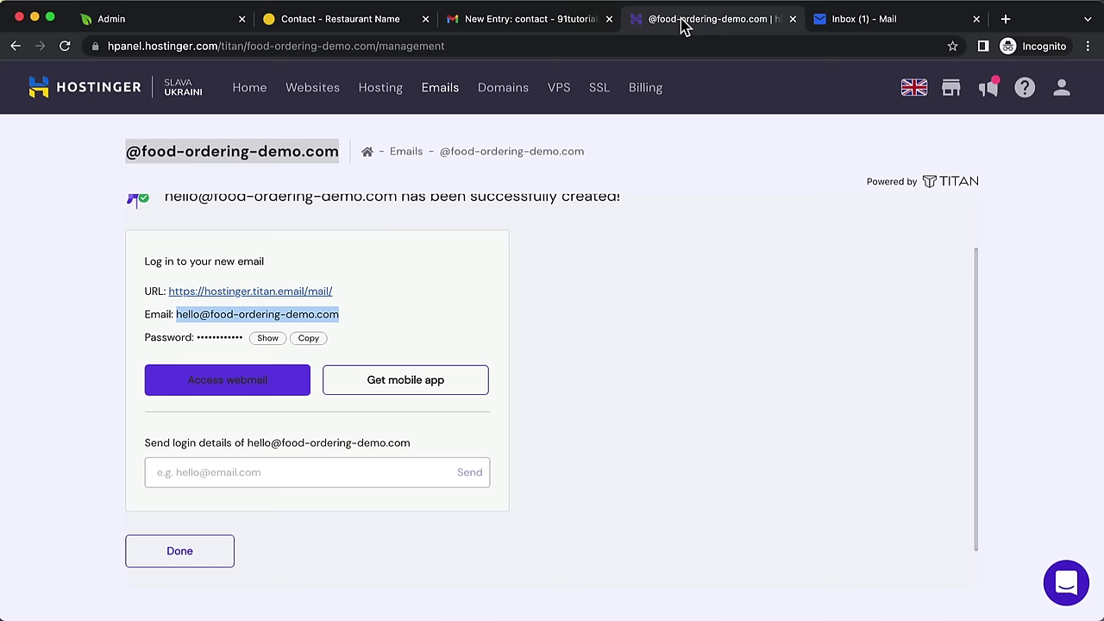
# Open Configure Desktop App for food-ordering-demo.com and review its IMAP, POP and SMTP server settings
pyautogui.click(184, 556)
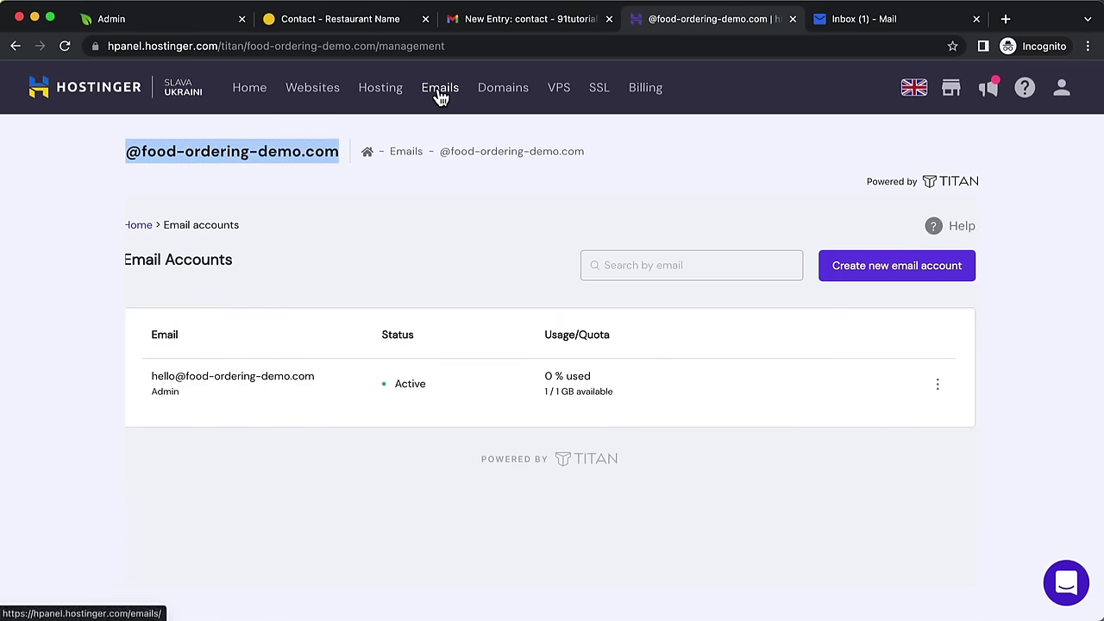
pyautogui.click(442, 89)
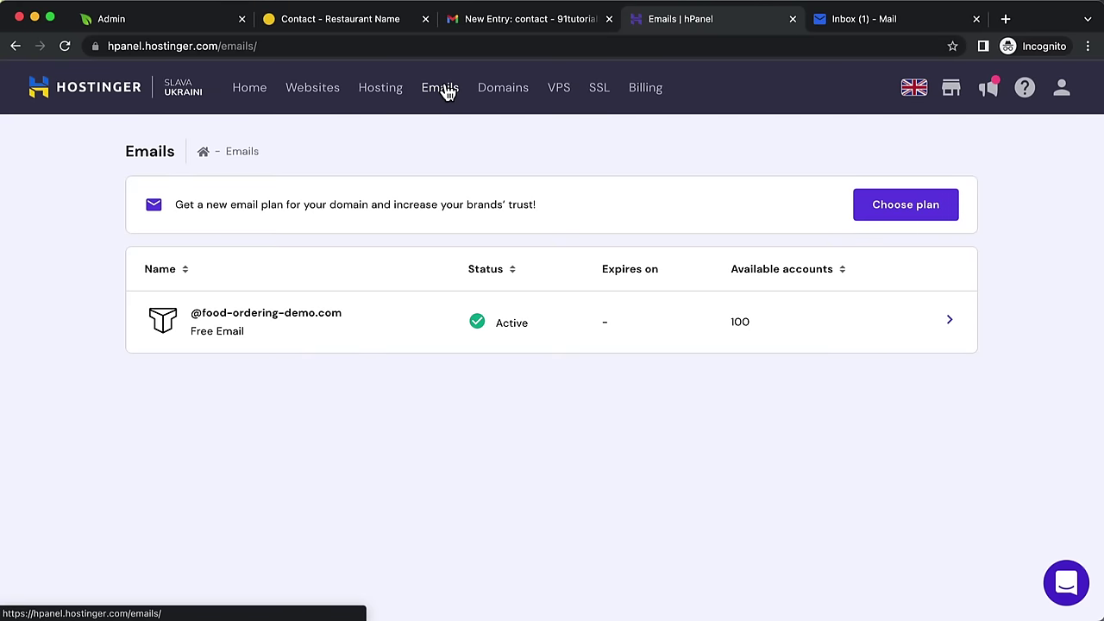
pyautogui.click(291, 349)
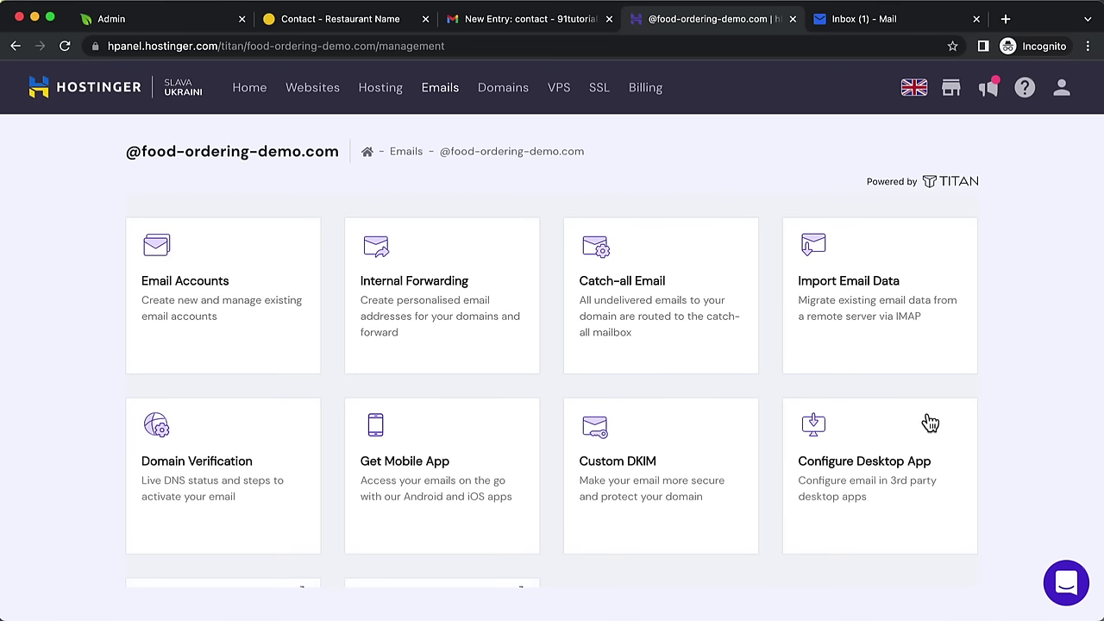
pyautogui.click(826, 474)
pyautogui.moveTo(289, 268); pyautogui.dragTo(109, 267)
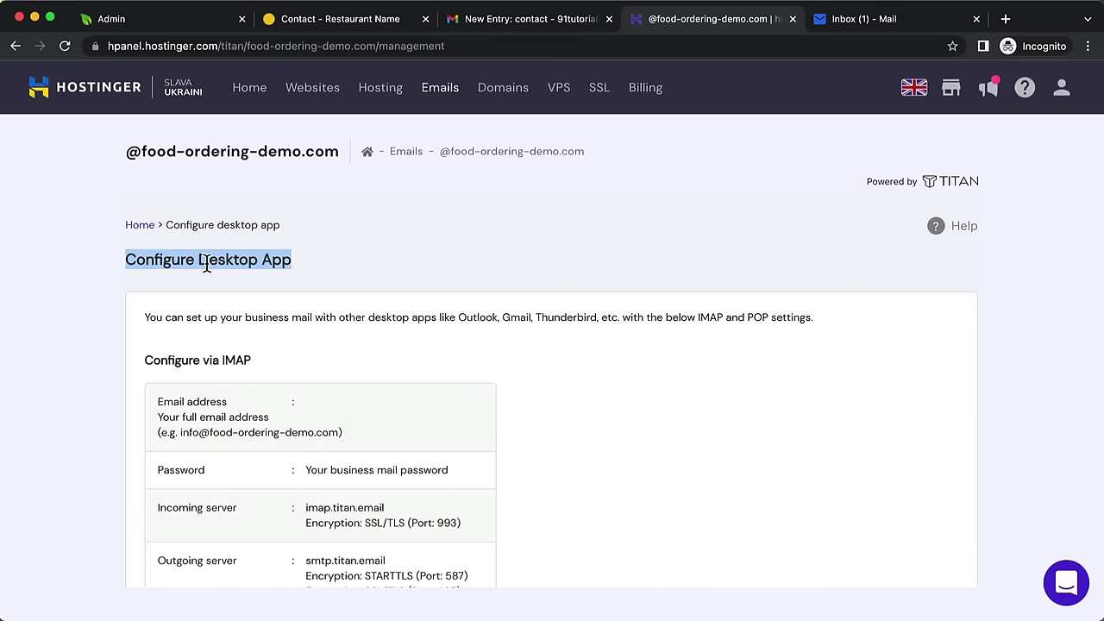
pyautogui.scroll(-5, 335, 300)
pyautogui.scroll(-1, 335, 300)
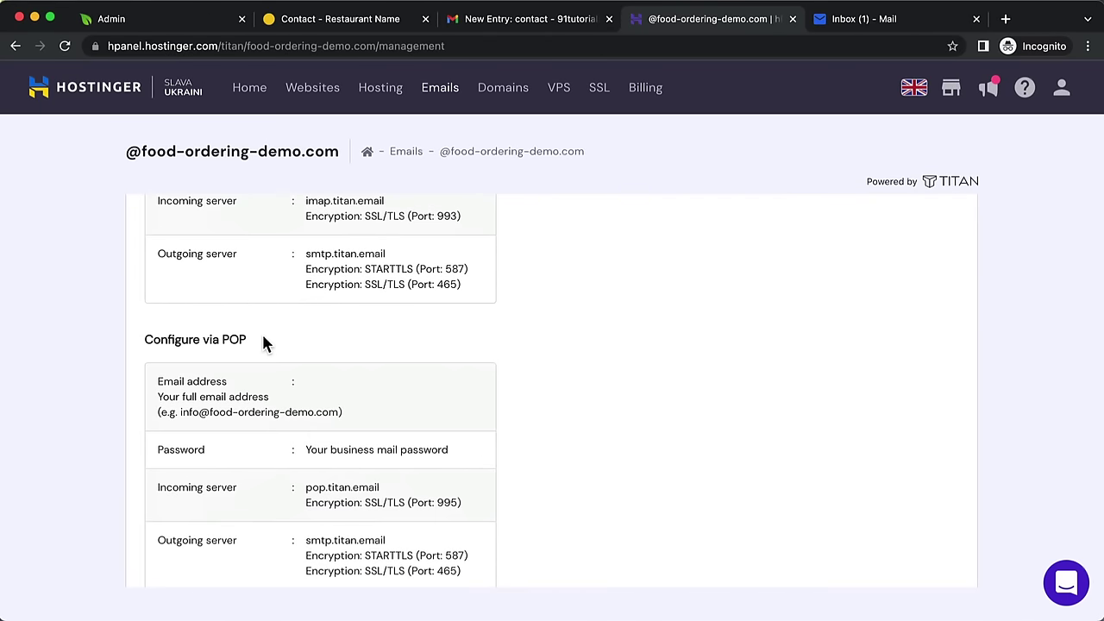
pyautogui.moveTo(251, 339); pyautogui.dragTo(147, 340)
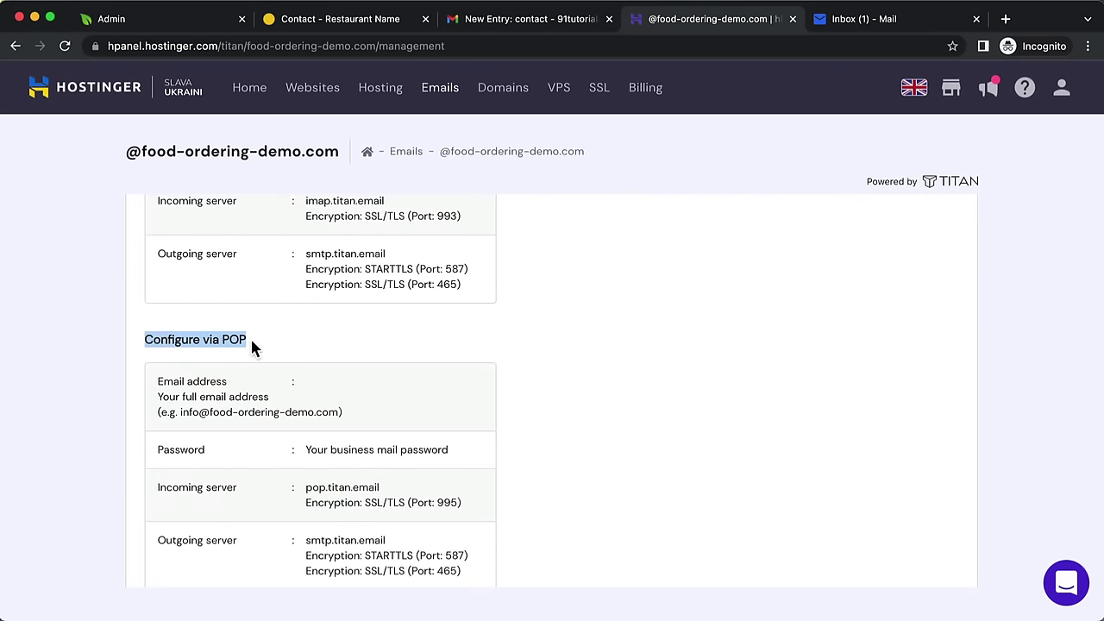
pyautogui.scroll(-2, 333, 357)
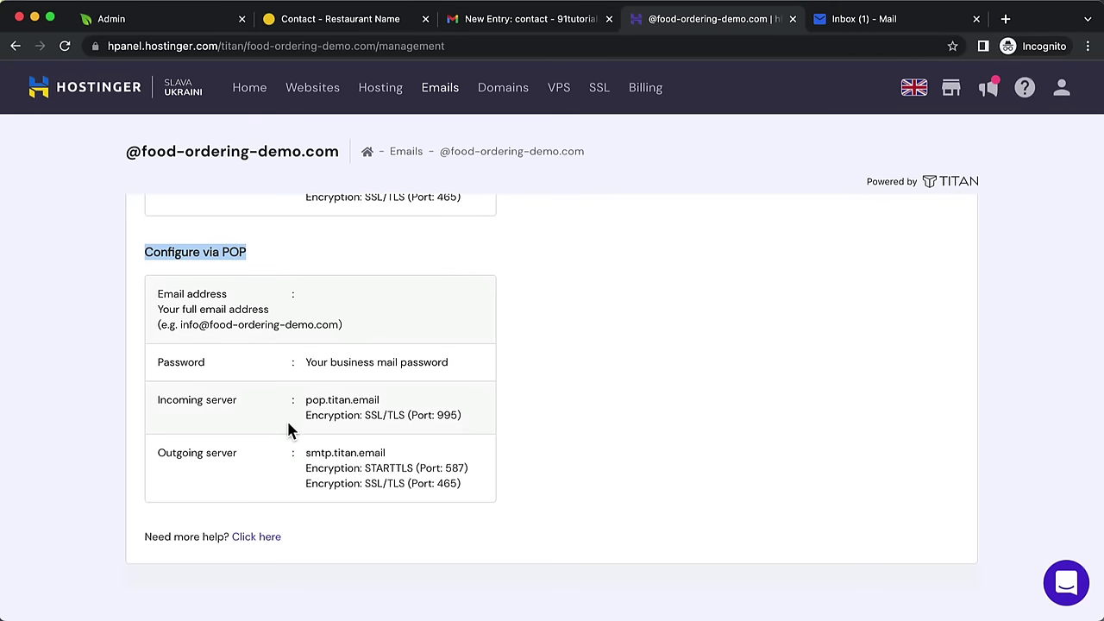
# Go from the restaurant site's Contact page to the WordPress admin Plugins list
pyautogui.click(312, 26)
pyautogui.scroll(5, 783, 254)
pyautogui.scroll(5, 781, 253)
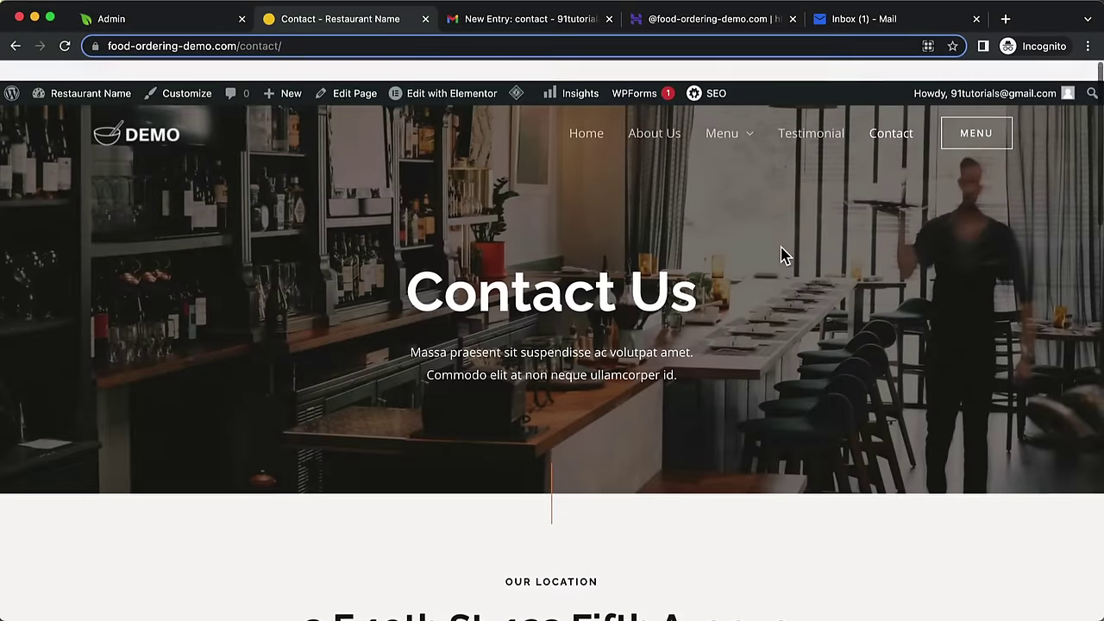
pyautogui.moveTo(90, 75)
pyautogui.click(75, 102)
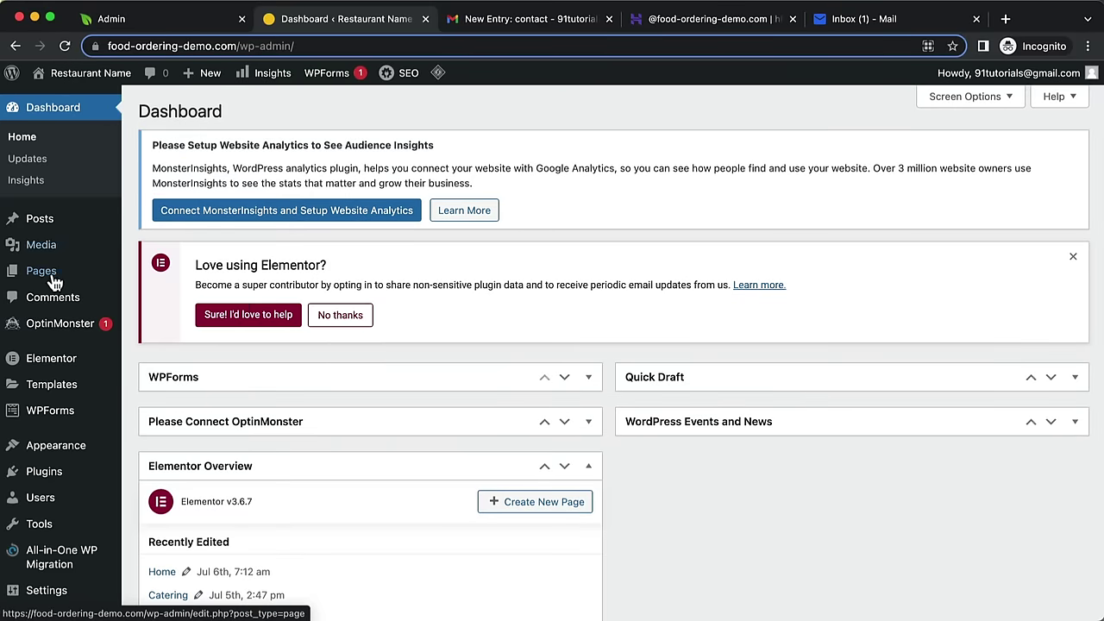
pyautogui.moveTo(51, 274)
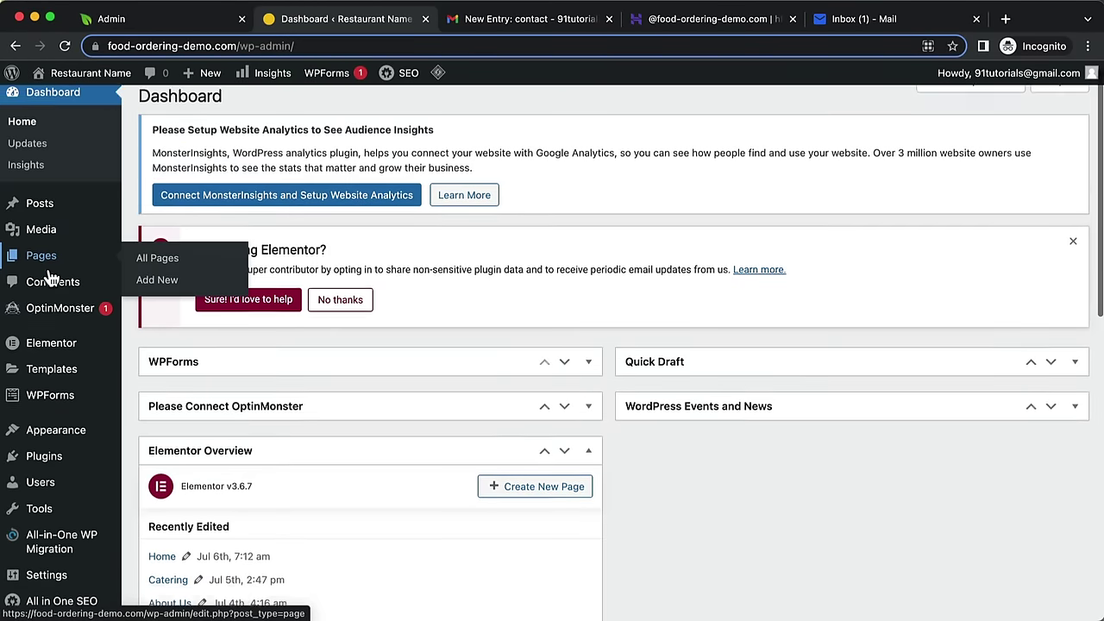
pyautogui.scroll(-1, 52, 276)
pyautogui.moveTo(50, 412)
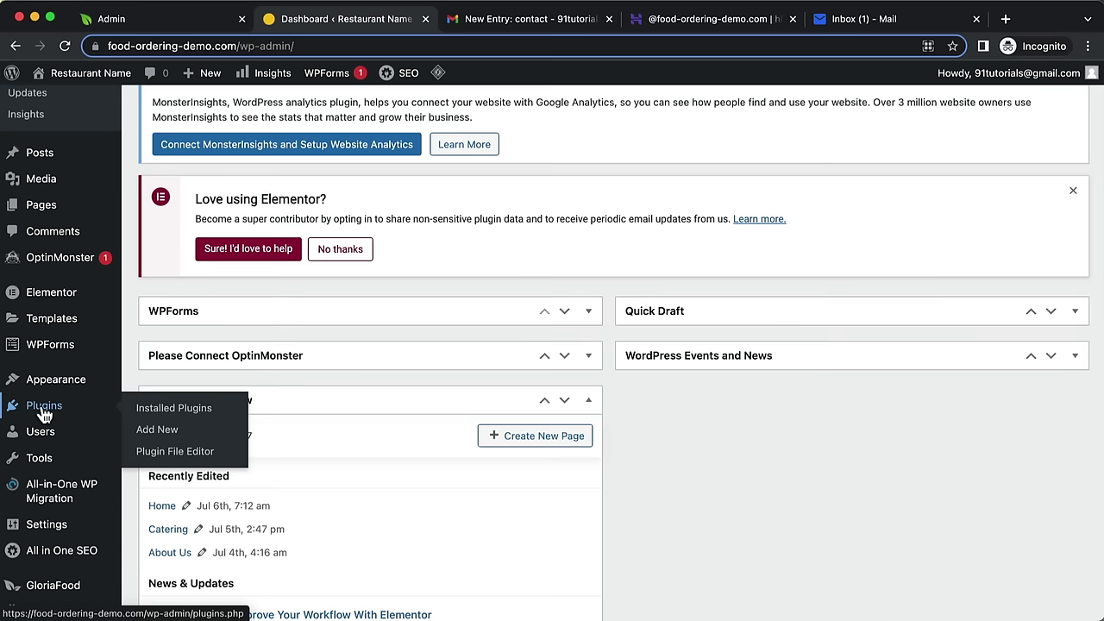
pyautogui.click(45, 413)
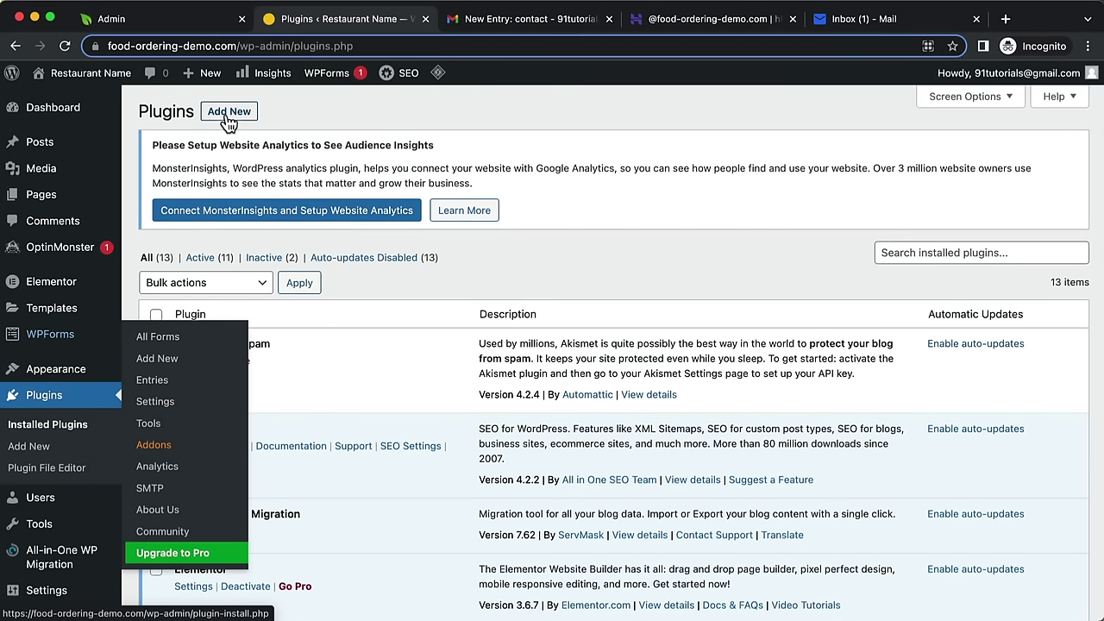
# Search the plugin directory for SMTP, then install and activate WP Mail SMTP by WPForms
pyautogui.click(229, 112)
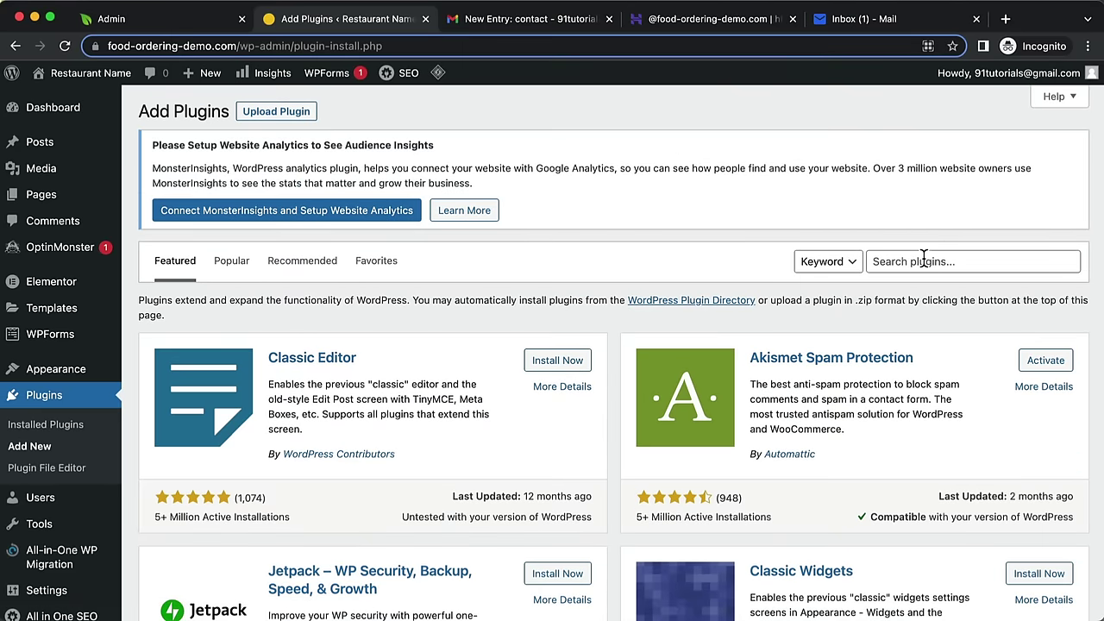
pyautogui.click(908, 259)
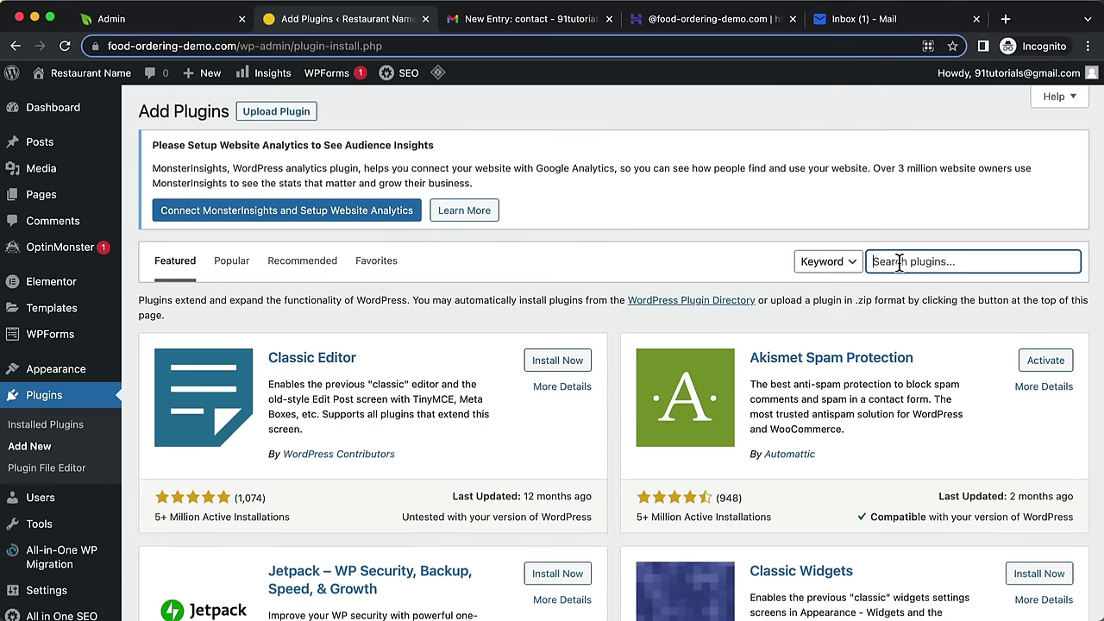
pyautogui.write('SM')
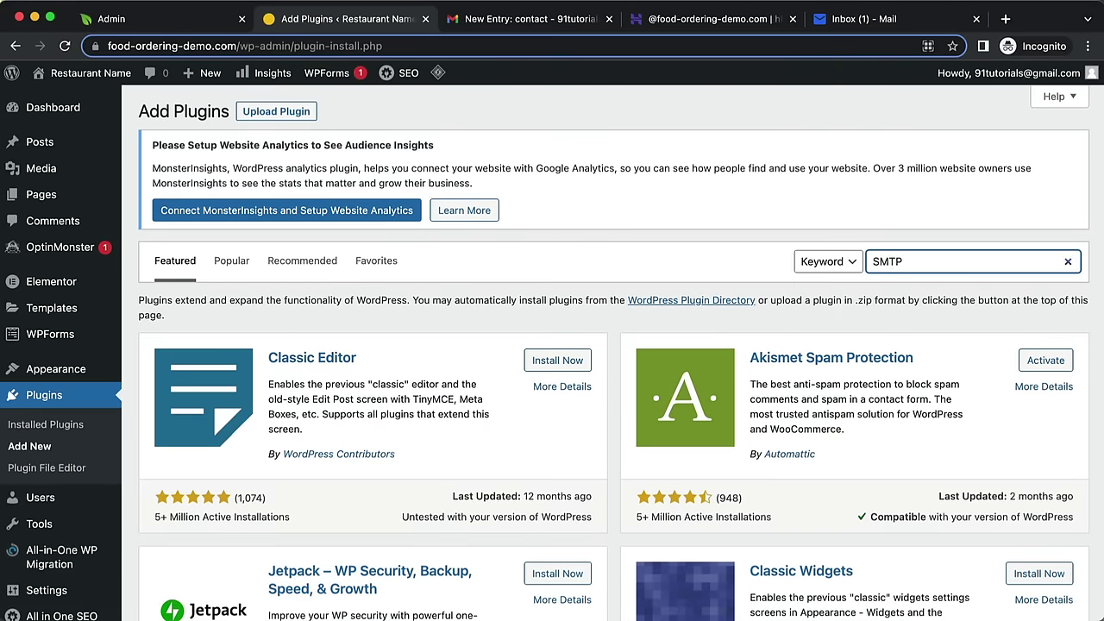
pyautogui.write('TP')
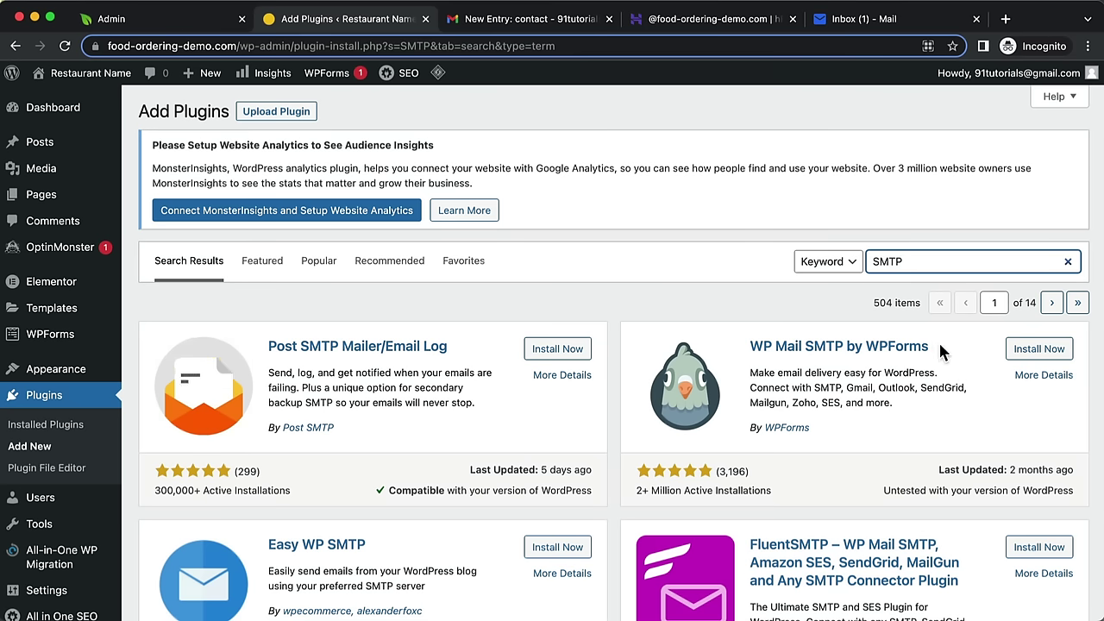
pyautogui.moveTo(935, 345); pyautogui.dragTo(753, 343)
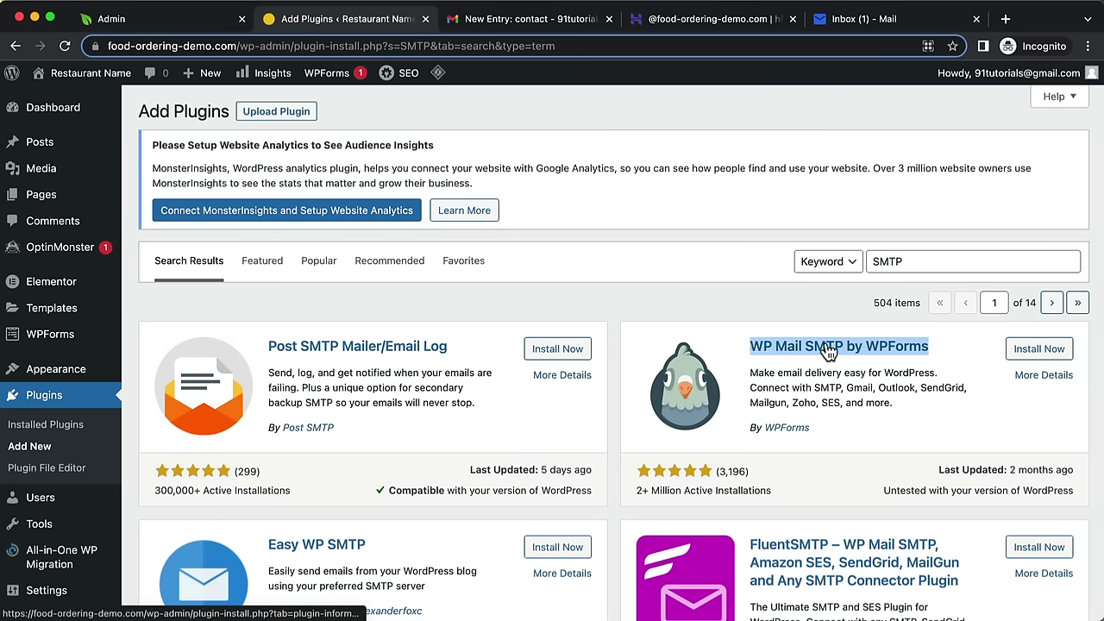
pyautogui.click(1043, 349)
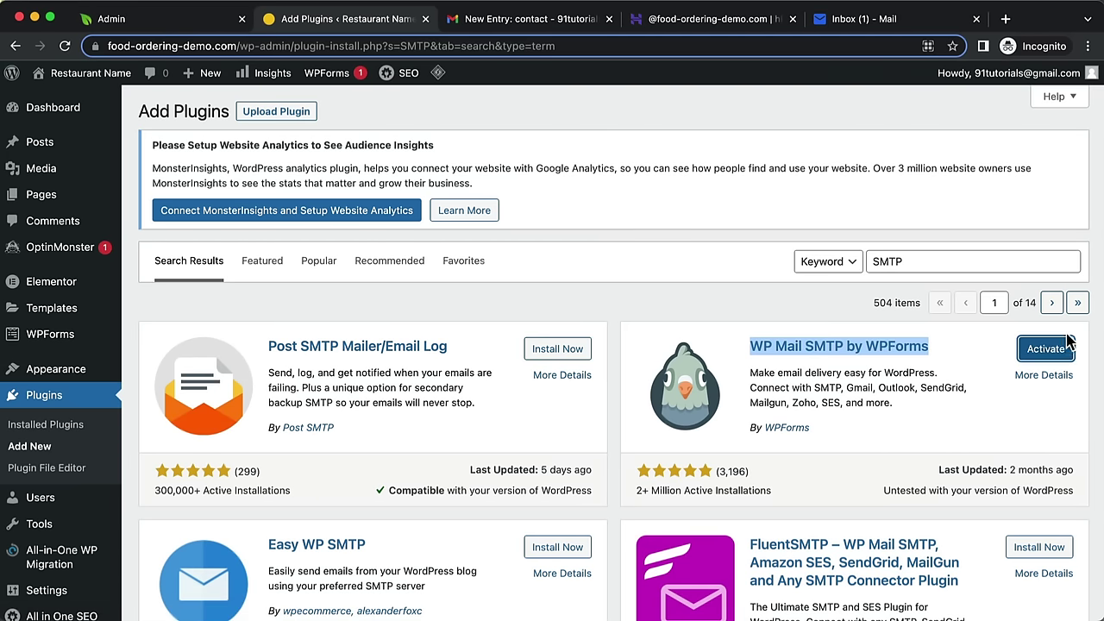
pyautogui.click(1046, 357)
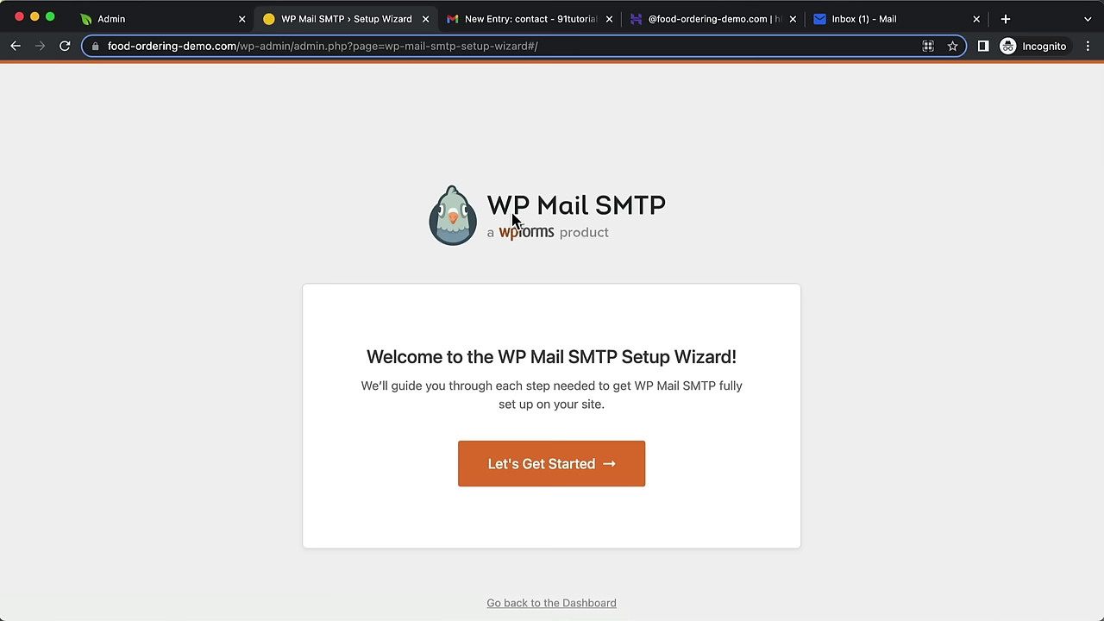
# Start the setup wizard and save Other SMTP as the mailer
pyautogui.click(554, 477)
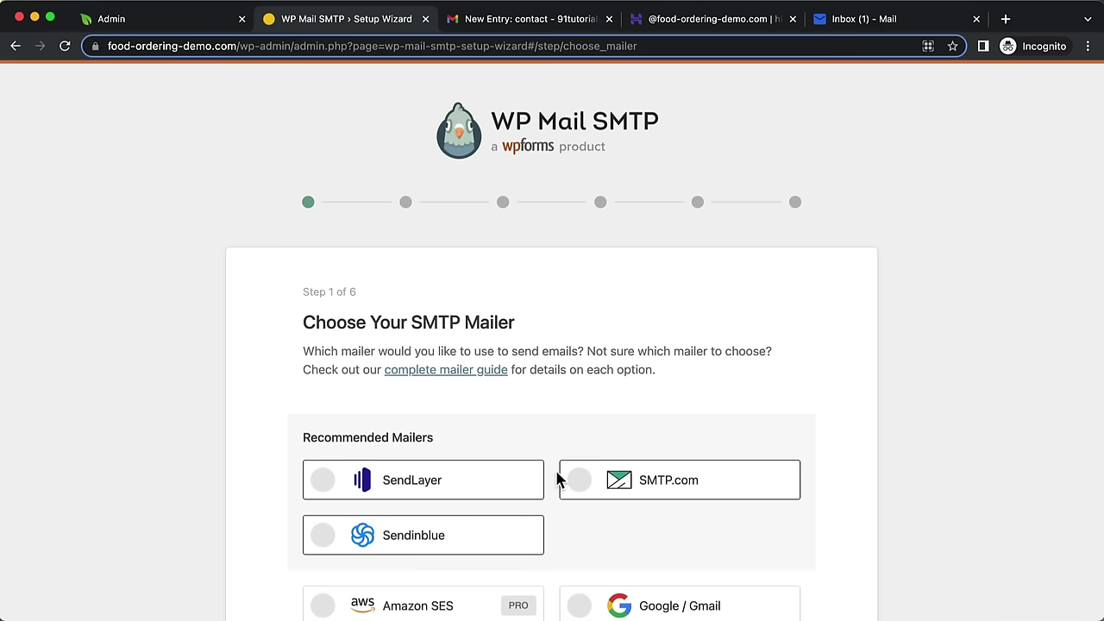
pyautogui.moveTo(305, 321); pyautogui.dragTo(510, 320)
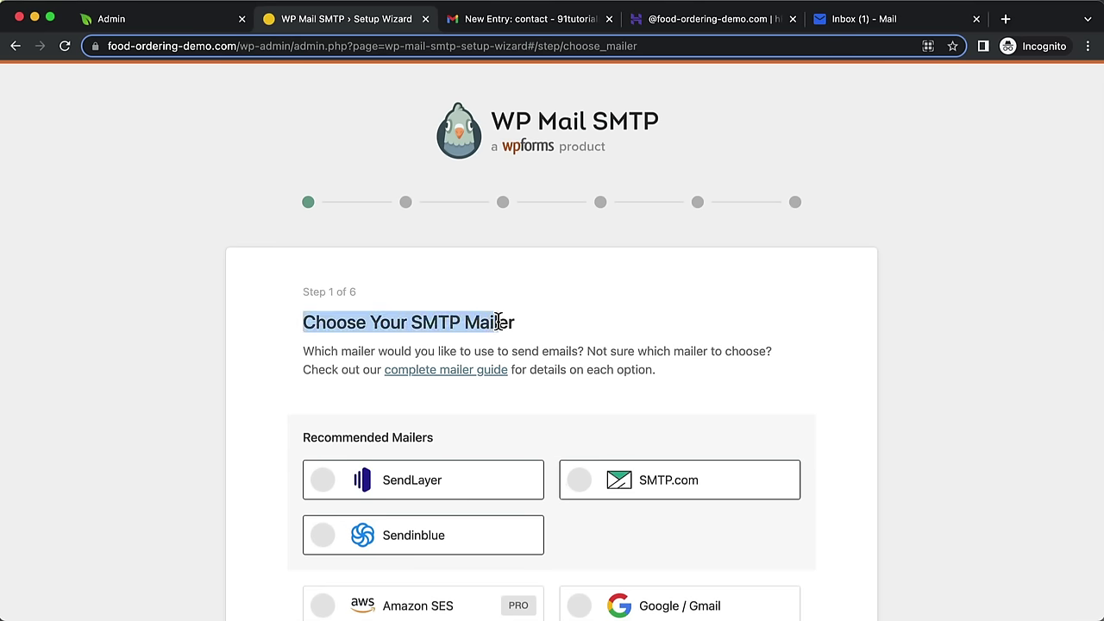
pyautogui.scroll(-3, 525, 347)
pyautogui.scroll(-3, 525, 354)
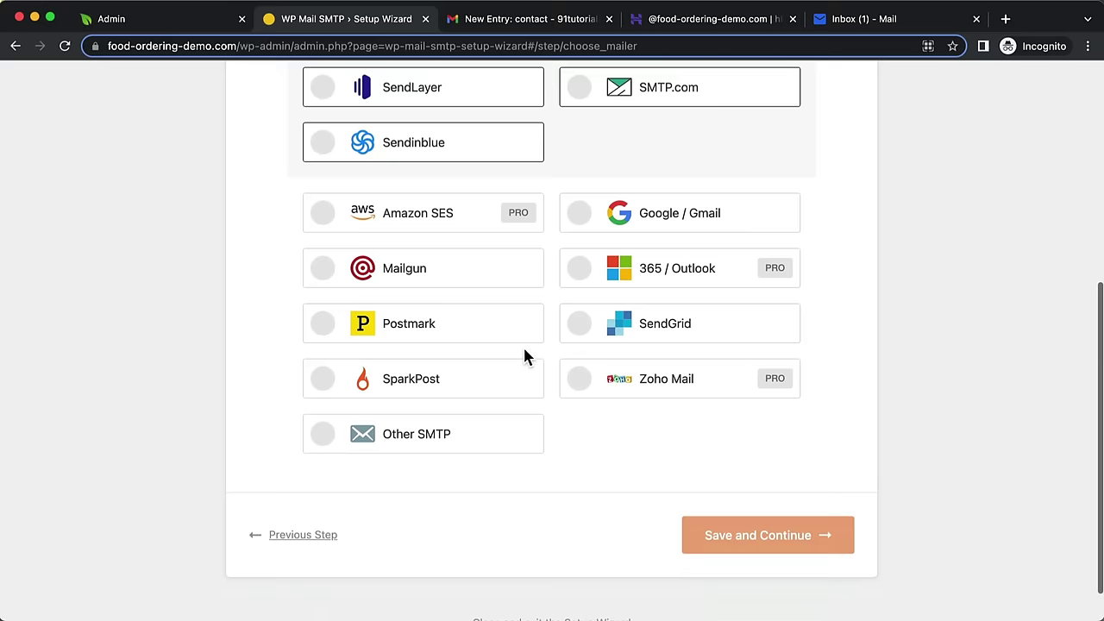
pyautogui.click(333, 393)
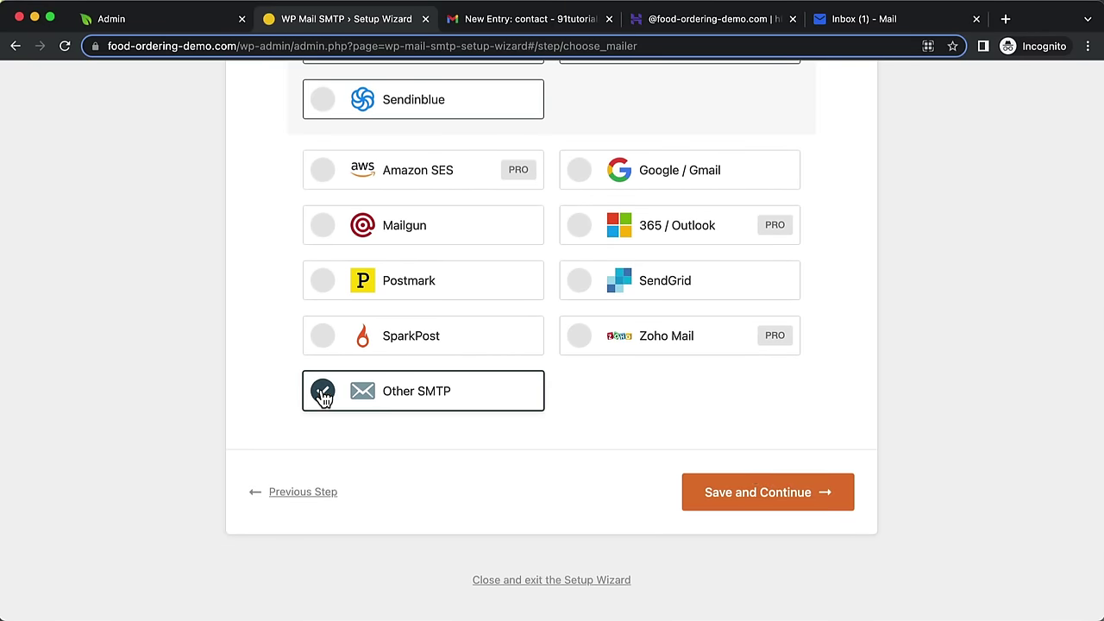
pyautogui.click(798, 496)
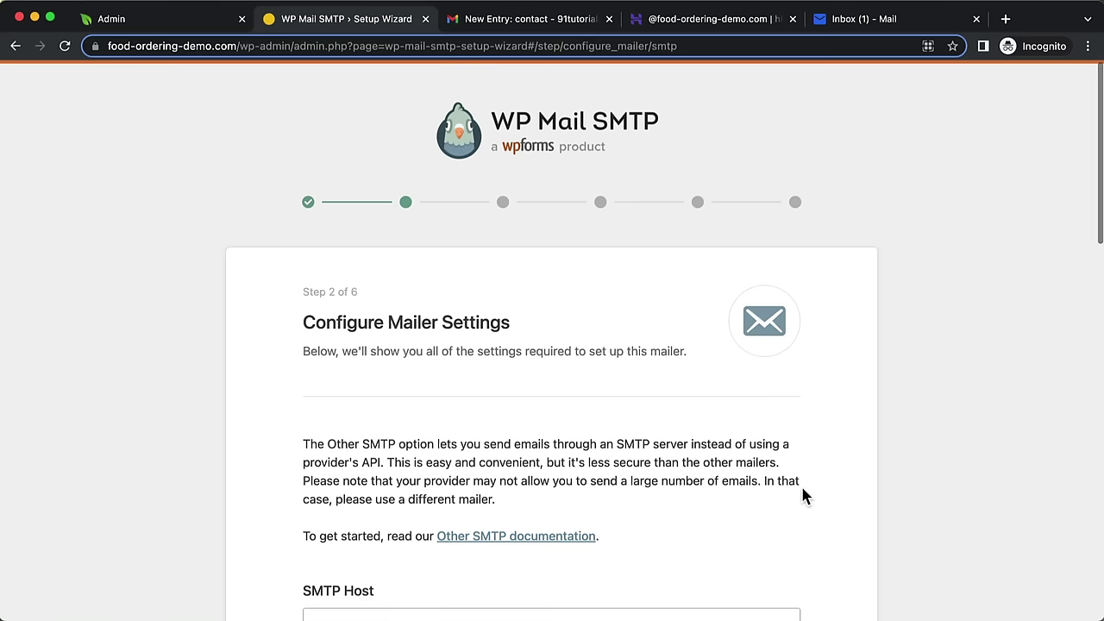
# Review the Configure Mailer Settings step, which defaults to TLS encryption on port 587
pyautogui.scroll(-3, 763, 487)
pyautogui.scroll(1, 544, 319)
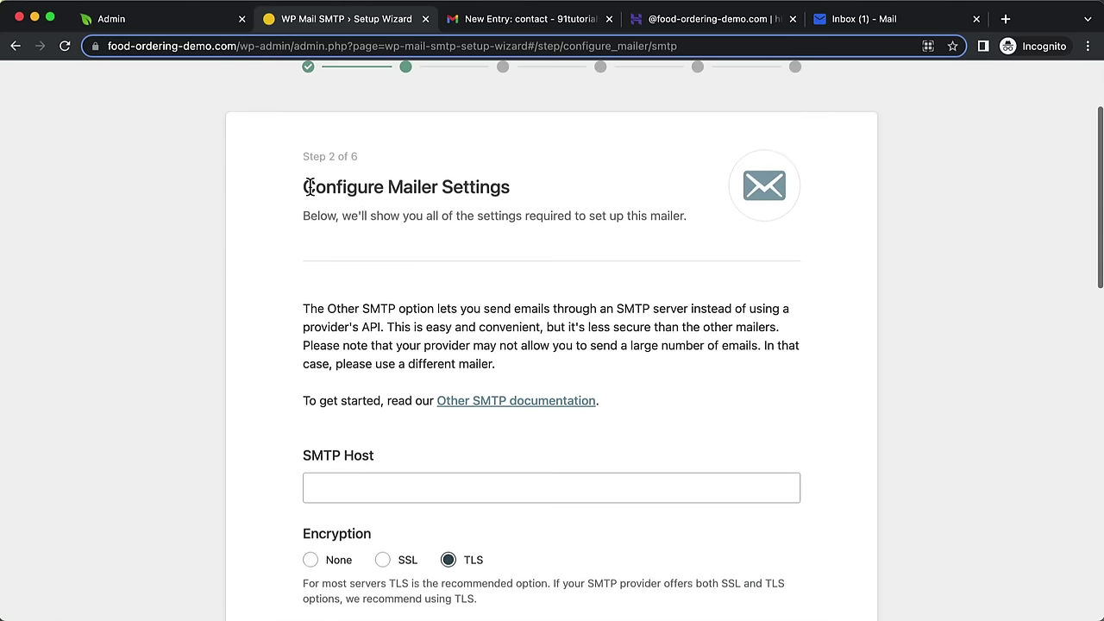
pyautogui.moveTo(305, 185); pyautogui.dragTo(510, 185)
pyautogui.scroll(-1, 508, 425)
pyautogui.scroll(-2, 508, 424)
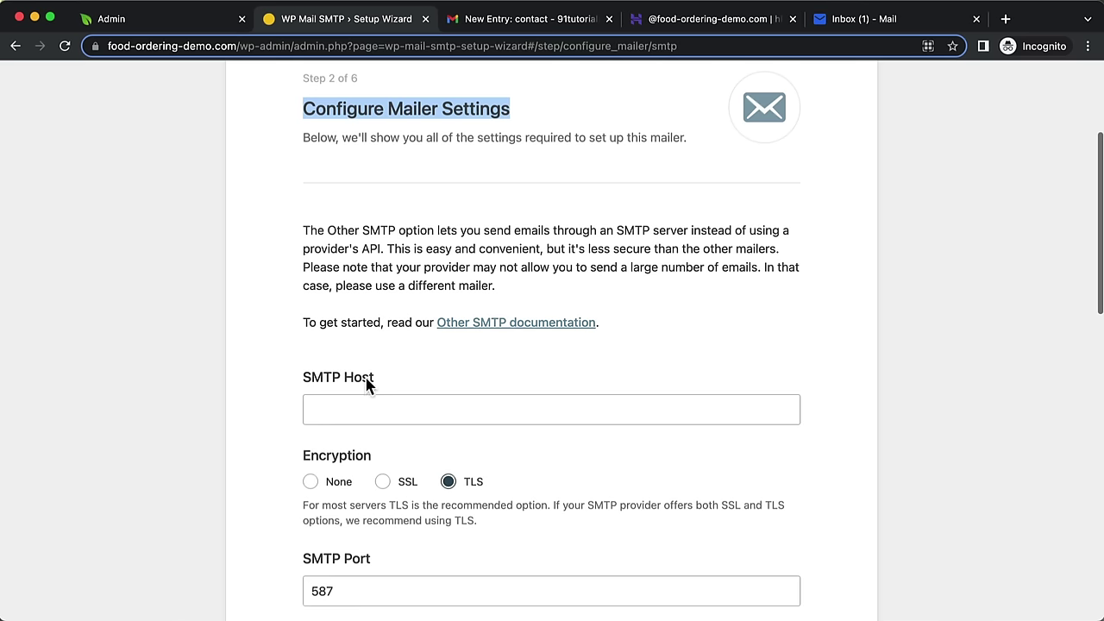
pyautogui.moveTo(374, 380); pyautogui.dragTo(303, 382)
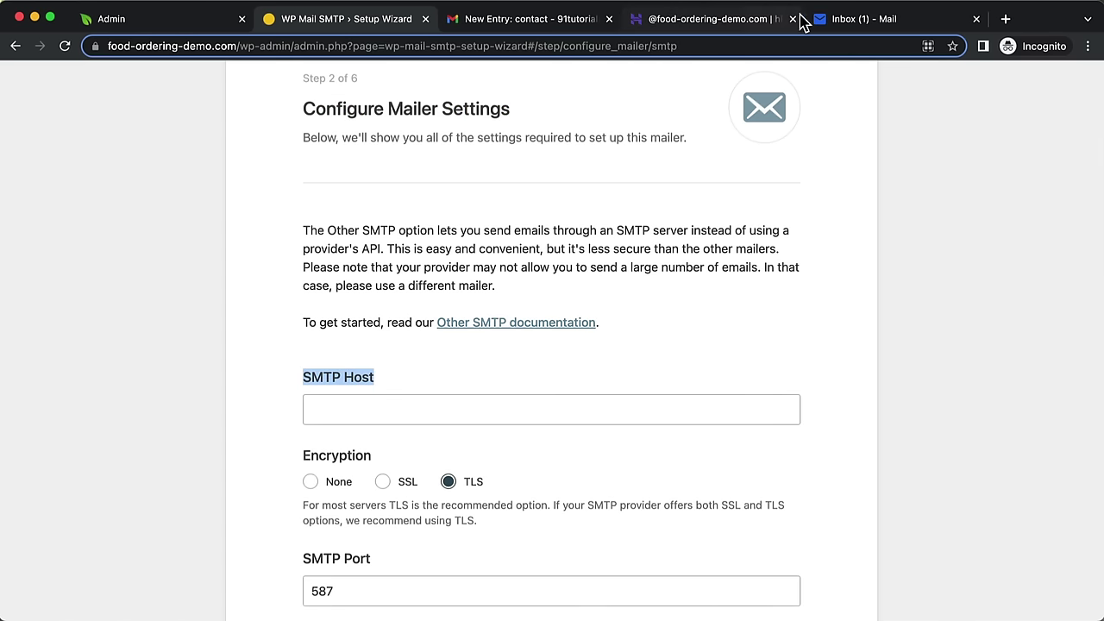
# Copy the outgoing server address smtp.titan.email from the hPanel mailbox configuration
pyautogui.click(700, 22)
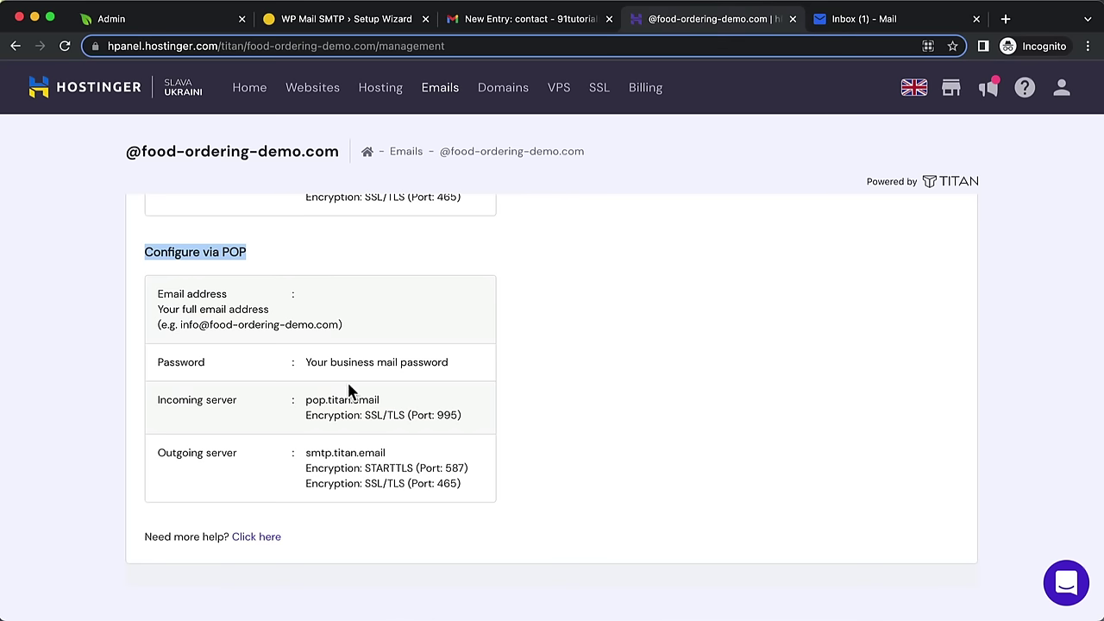
pyautogui.scroll(-1, 301, 438)
pyautogui.moveTo(207, 434); pyautogui.dragTo(231, 438)
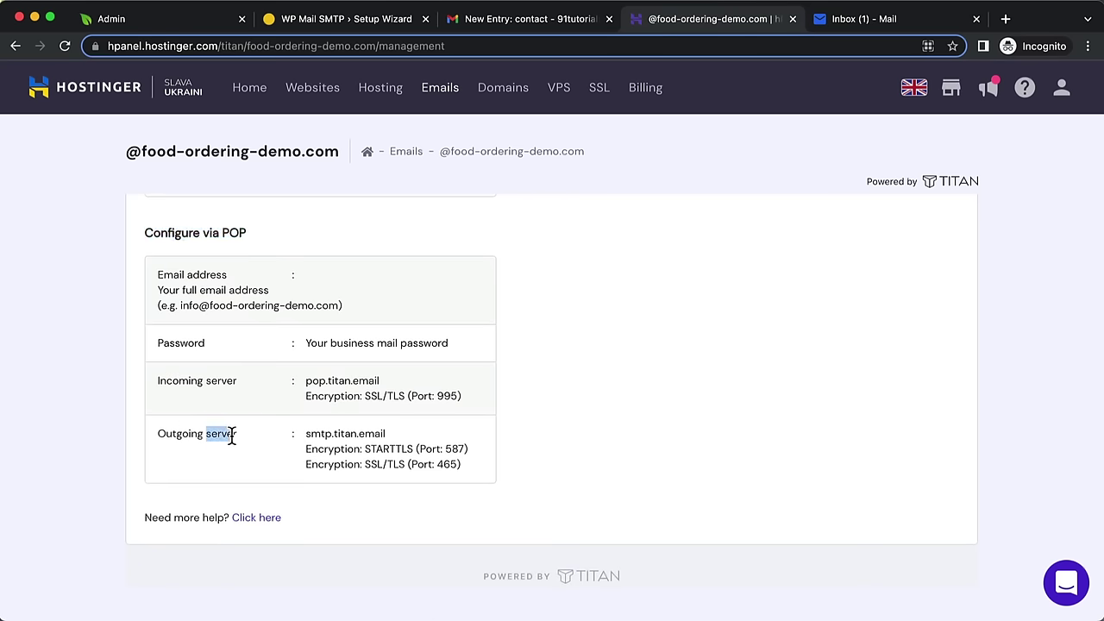
pyautogui.moveTo(306, 436); pyautogui.dragTo(396, 438)
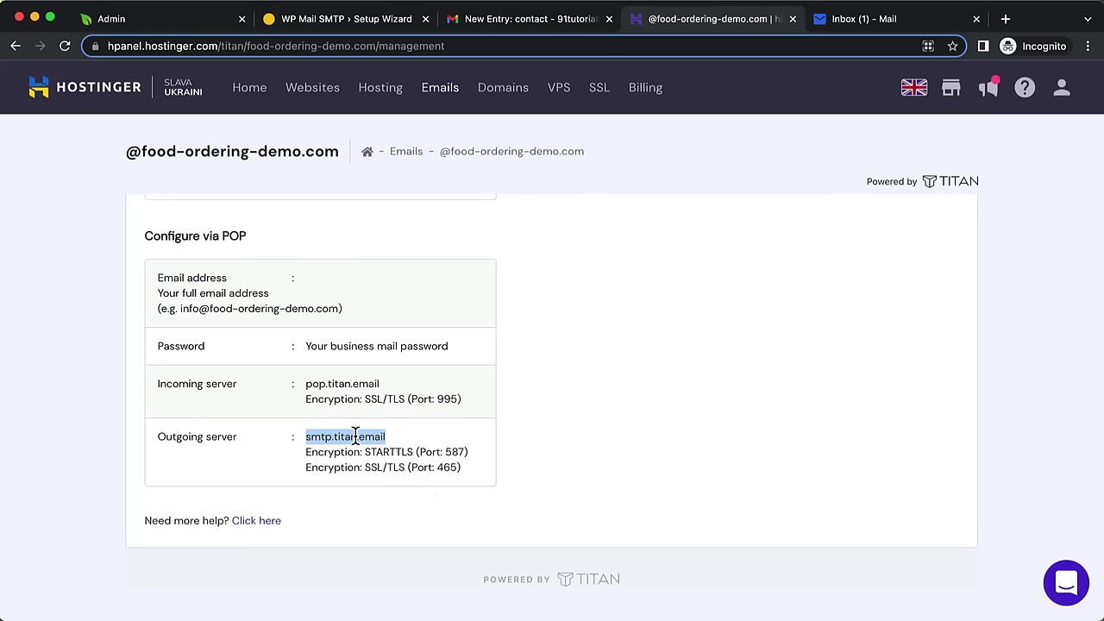
pyautogui.rightClick(358, 436)
pyautogui.click(380, 469)
# Paste smtp.titan.email as SMTP Host, choose SSL encryption on port 465, and focus SMTP Username
pyautogui.click(377, 19)
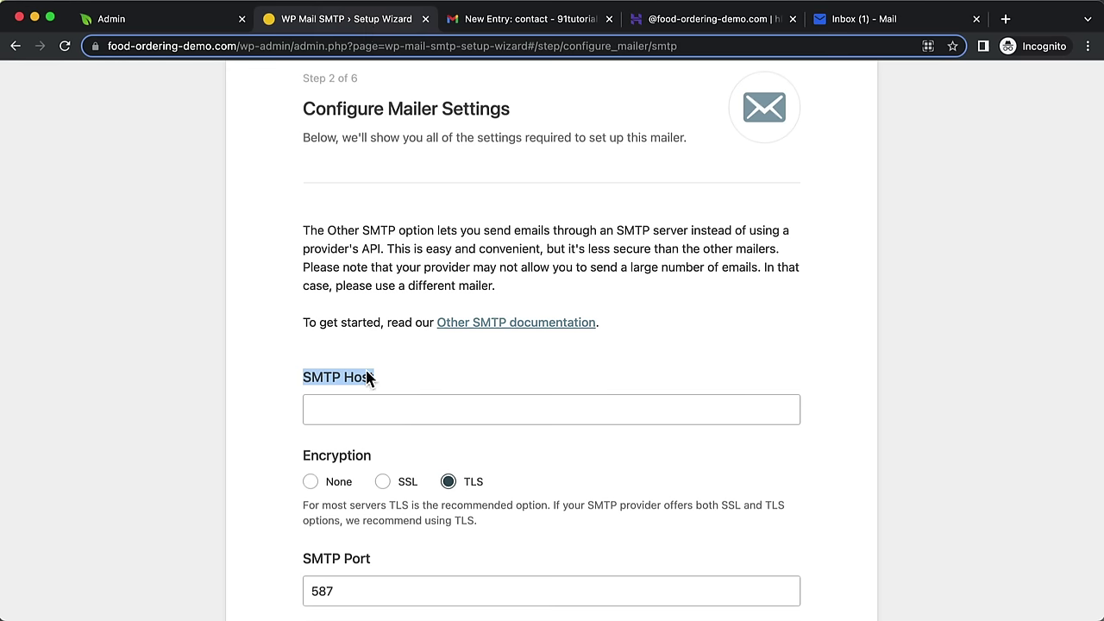
pyautogui.click(366, 411)
pyautogui.press('super+v')
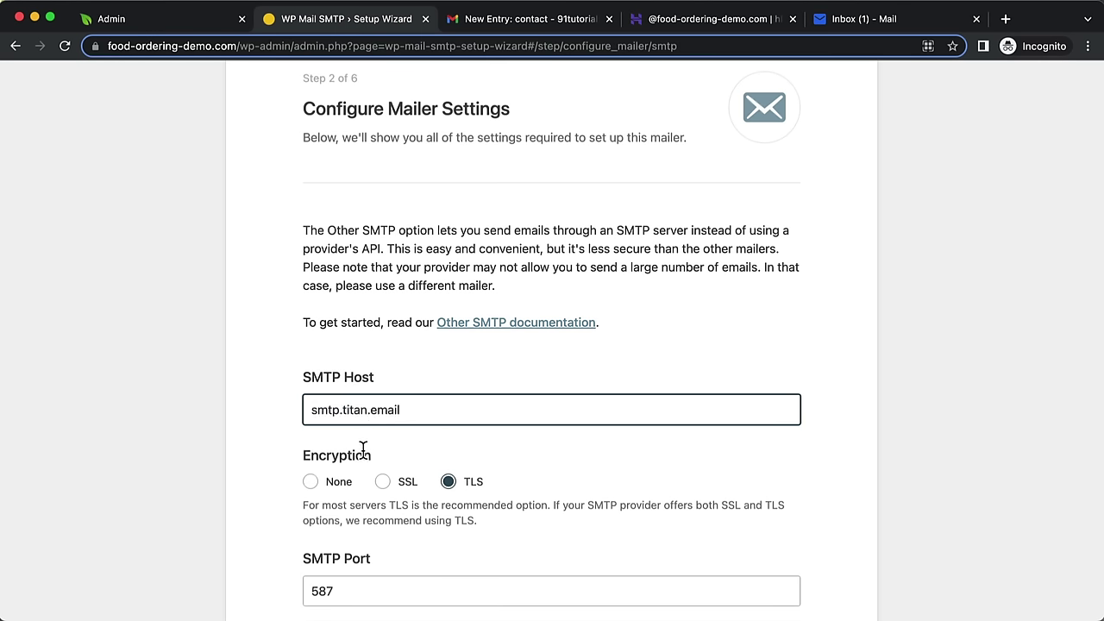
pyautogui.scroll(-2, 362, 447)
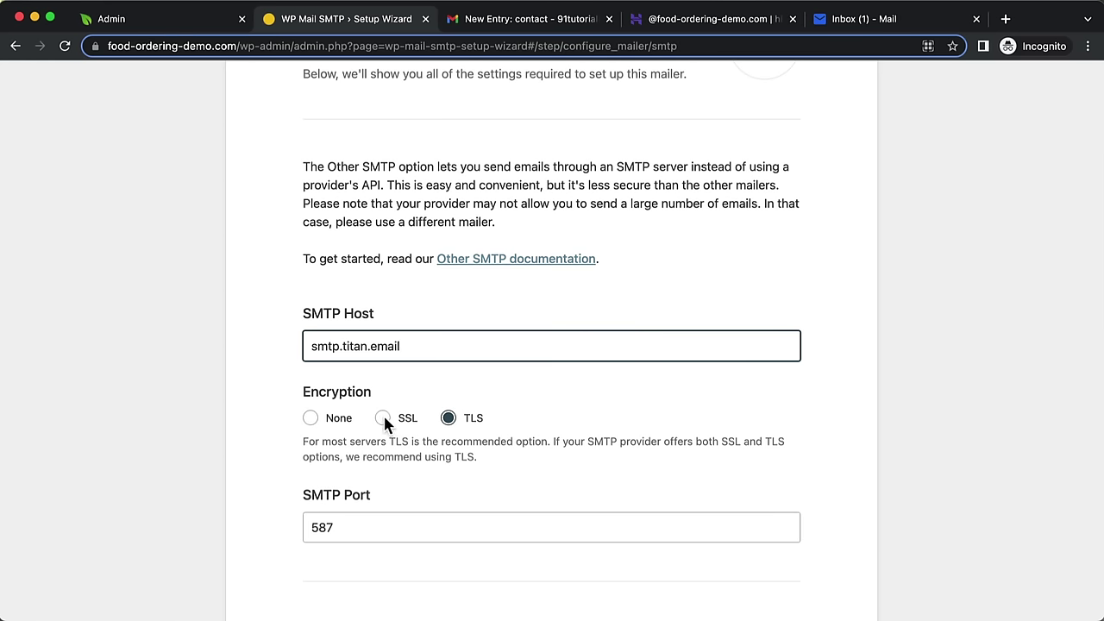
pyautogui.click(382, 418)
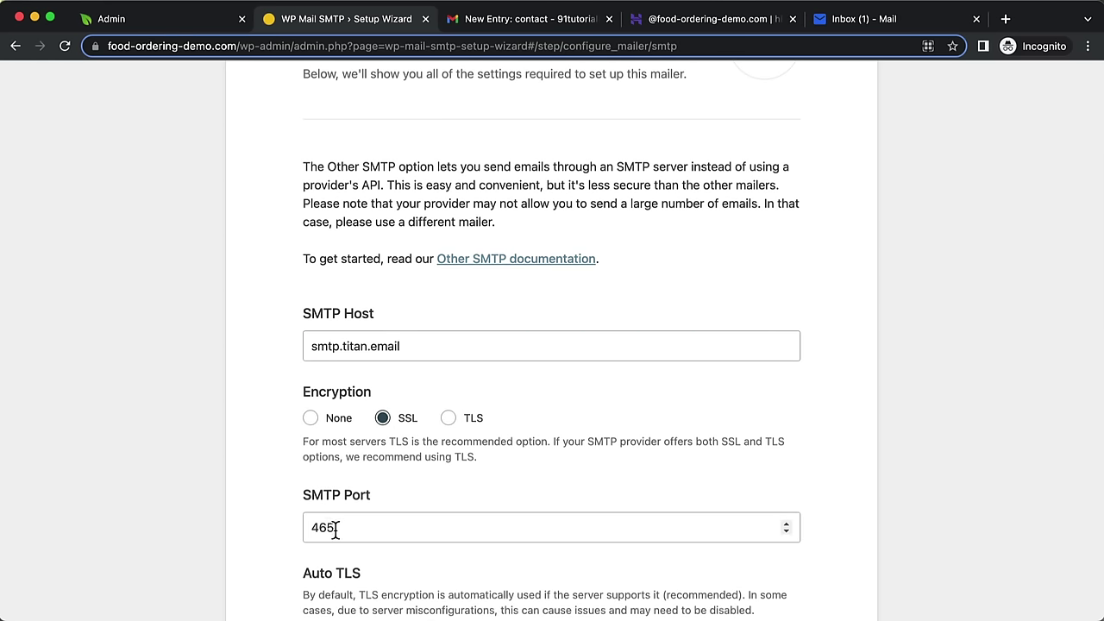
pyautogui.scroll(-8, 396, 449)
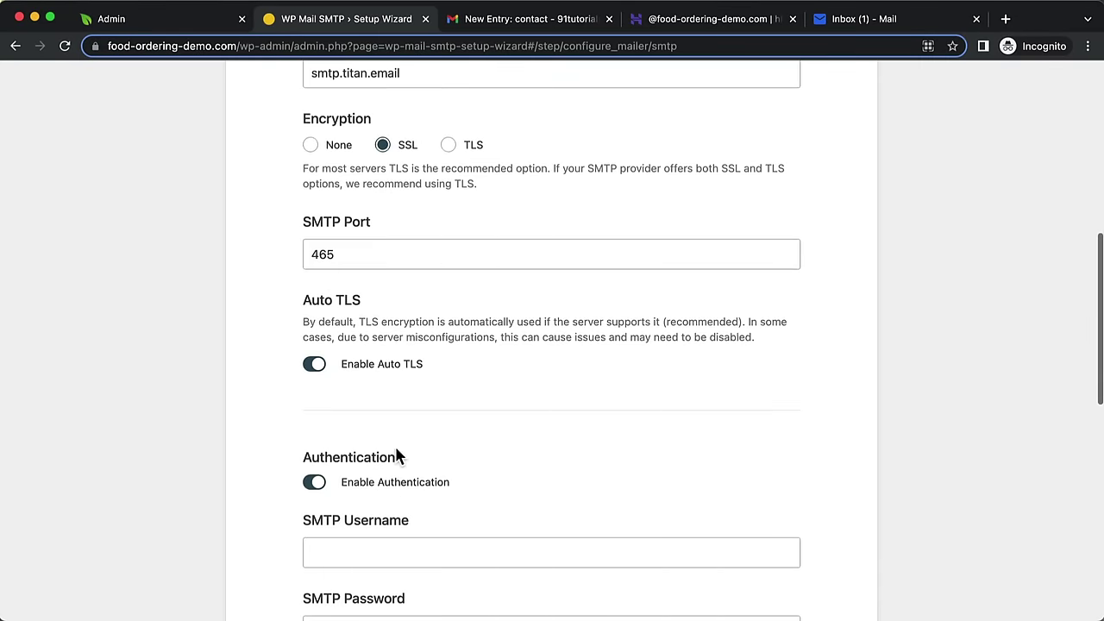
pyautogui.scroll(-5, 396, 449)
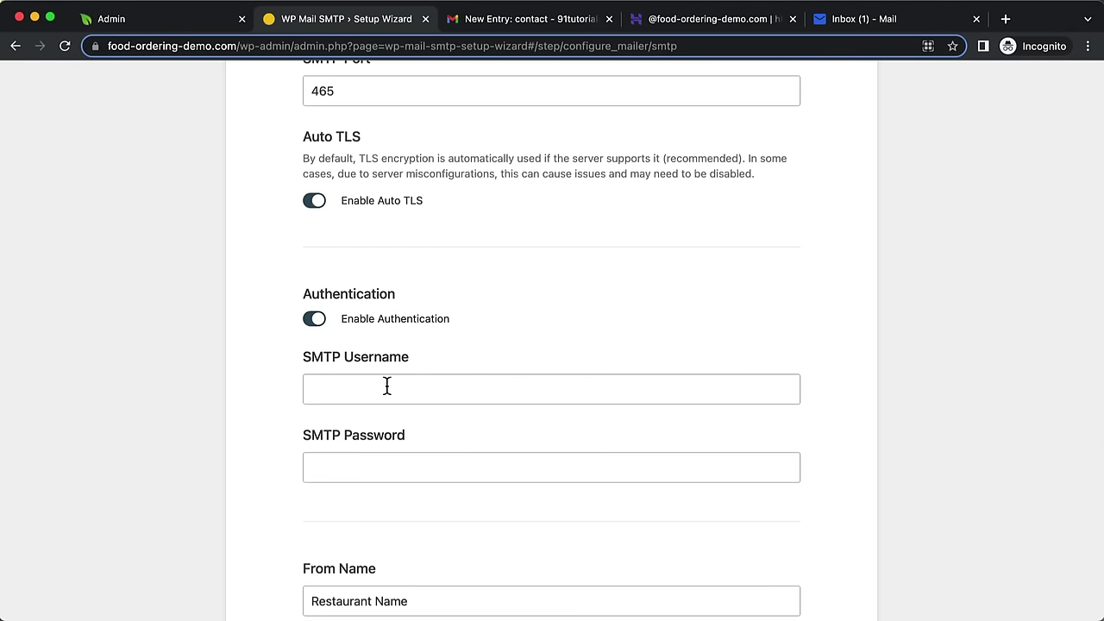
pyautogui.click(412, 386)
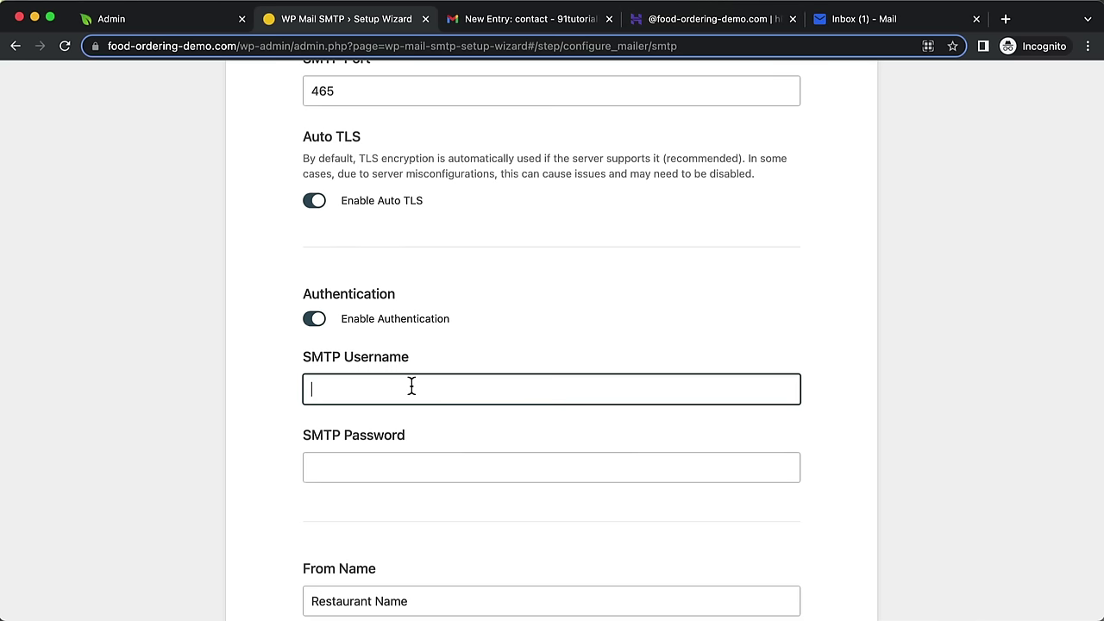
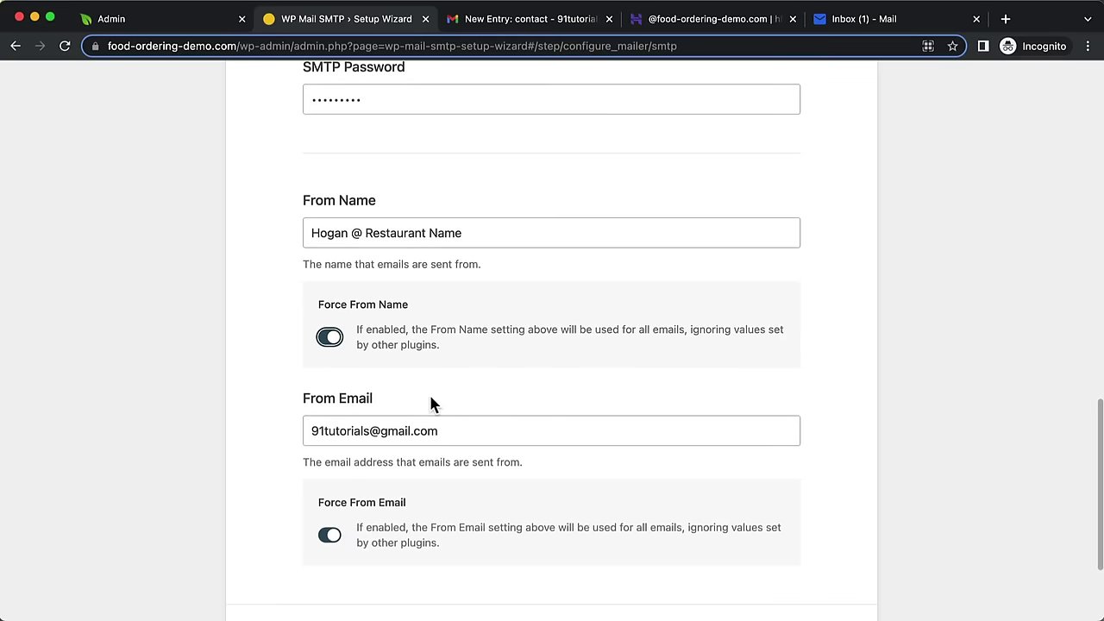
# Copy the SMTP Username address into the From Email field
pyautogui.click(475, 431)
pyautogui.moveTo(475, 431); pyautogui.dragTo(306, 426)
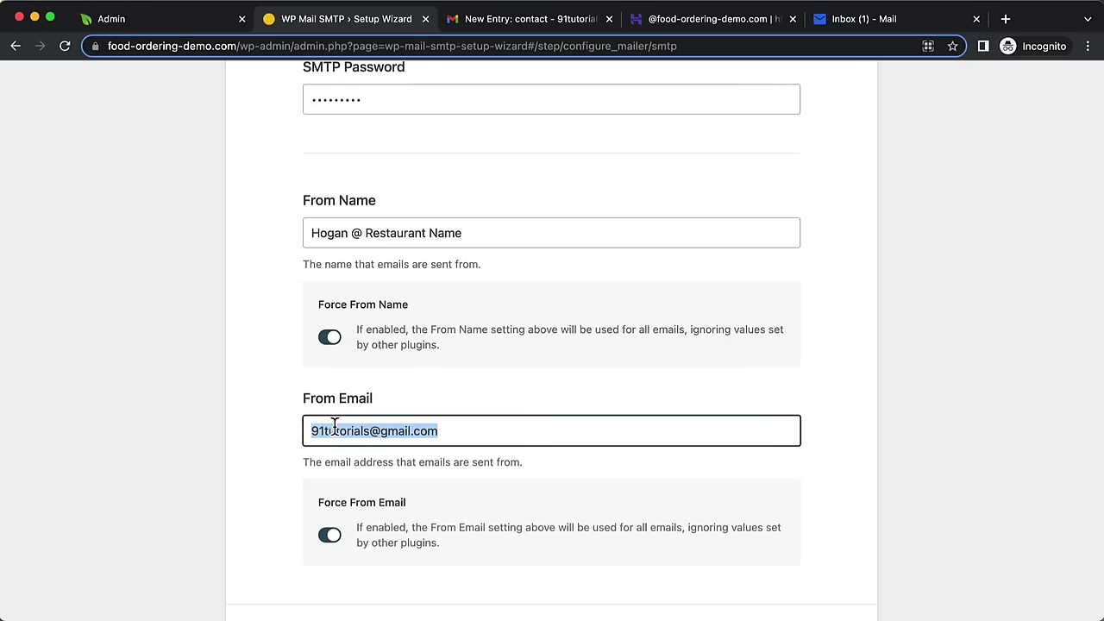
pyautogui.scroll(2, 455, 414)
pyautogui.scroll(5, 454, 416)
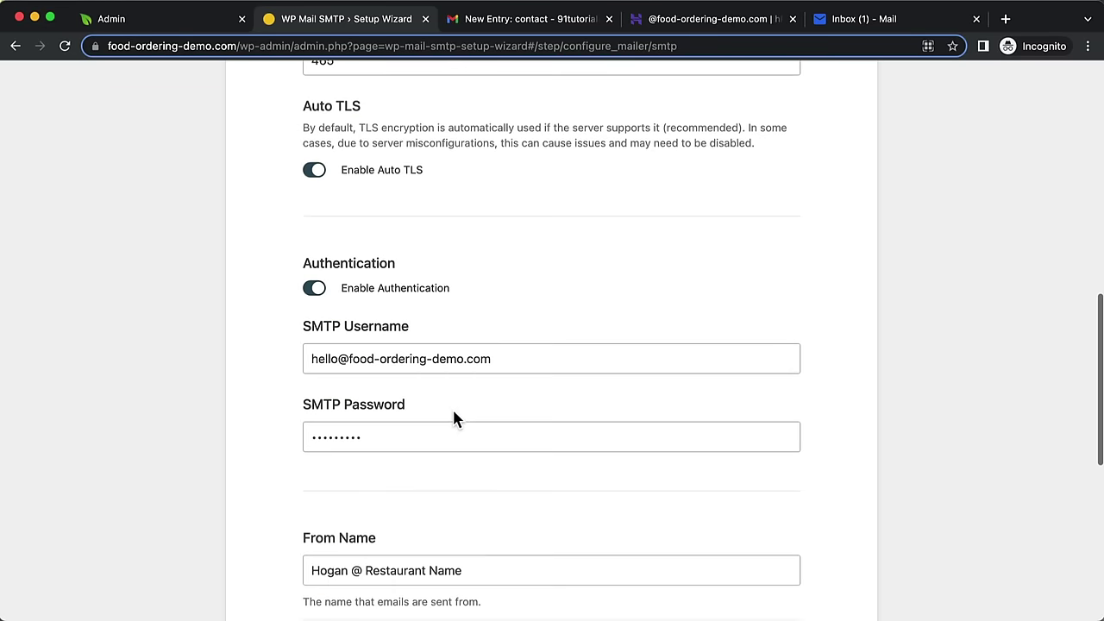
pyautogui.moveTo(495, 360); pyautogui.dragTo(312, 362)
pyautogui.rightClick(372, 359)
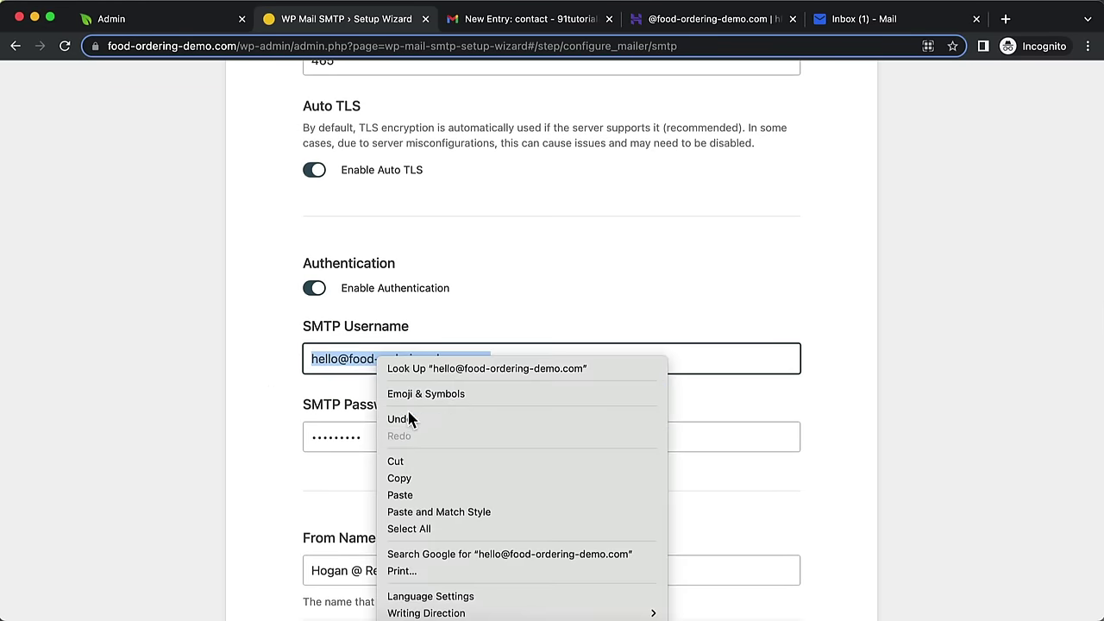
pyautogui.click(399, 478)
pyautogui.scroll(-5, 399, 468)
pyautogui.moveTo(483, 420); pyautogui.dragTo(278, 424)
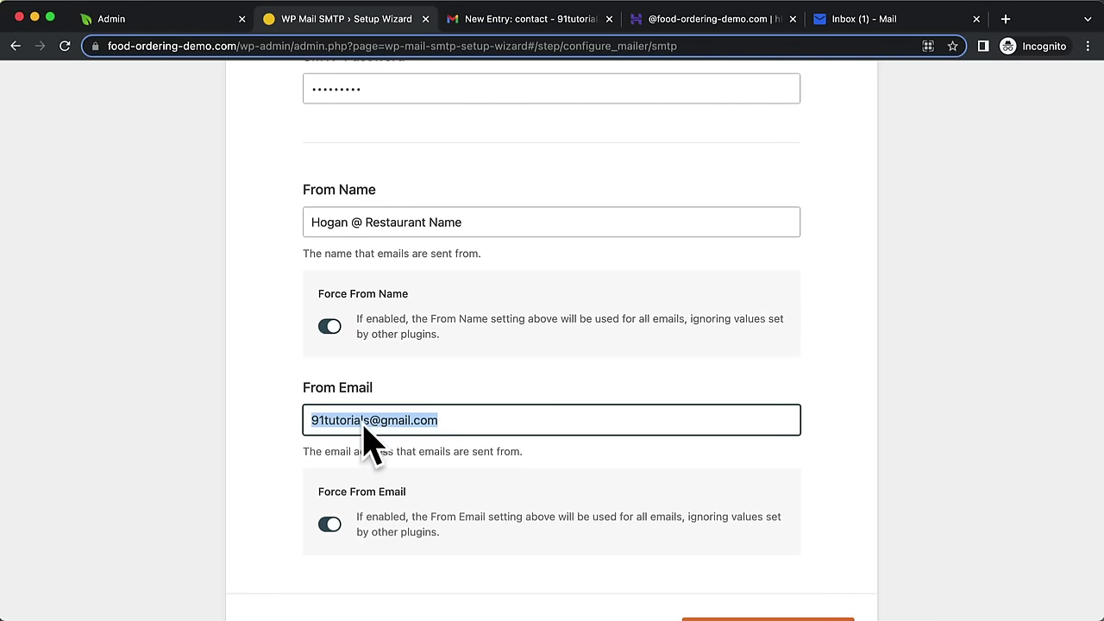
pyautogui.press('super+v')
# Save the SMTP settings, keep the email features and recommendations, and skip the license key
pyautogui.scroll(-4, 380, 431)
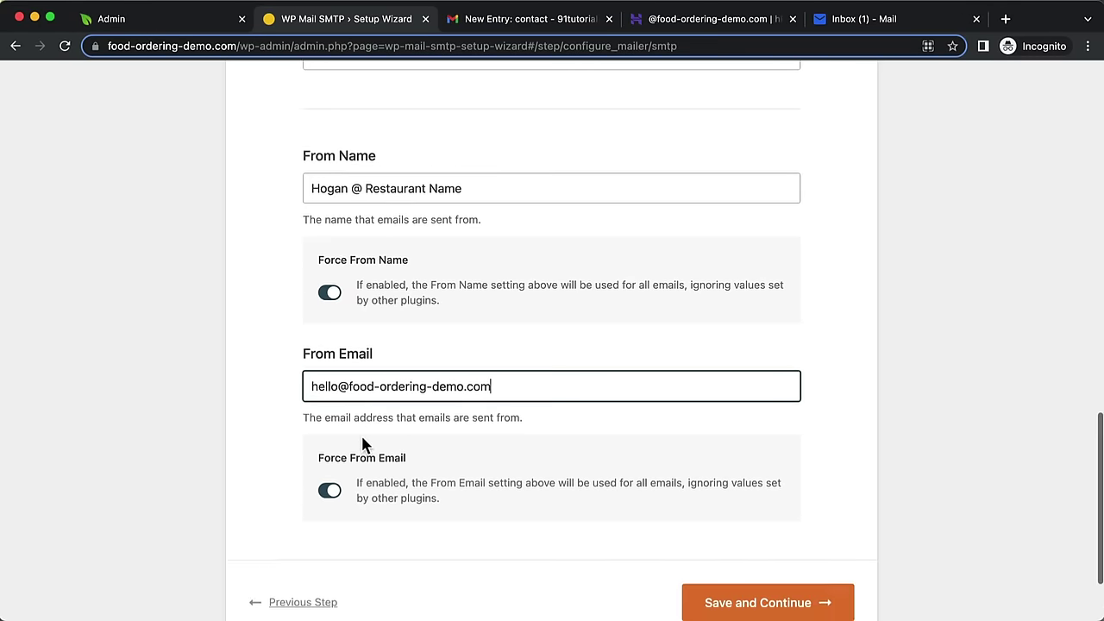
pyautogui.click(783, 494)
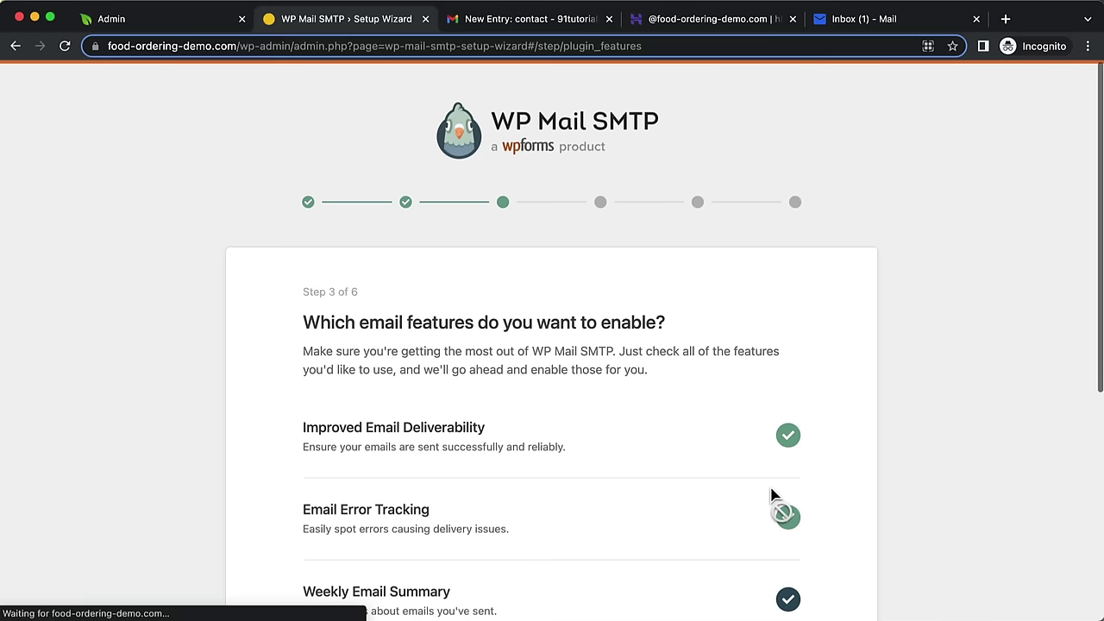
pyautogui.scroll(-5, 729, 474)
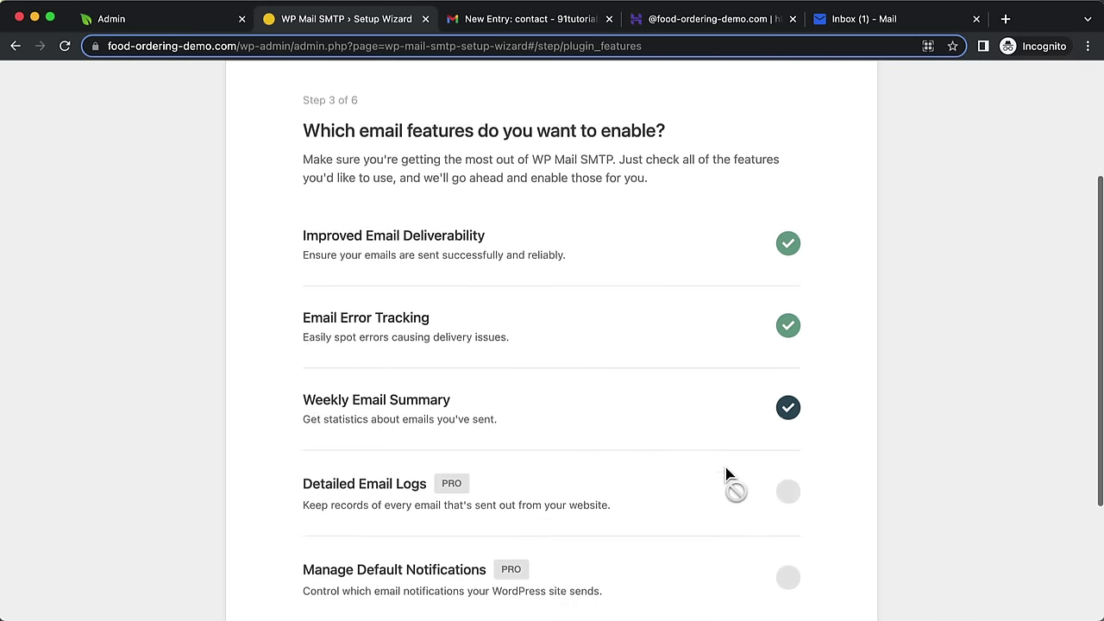
pyautogui.click(735, 489)
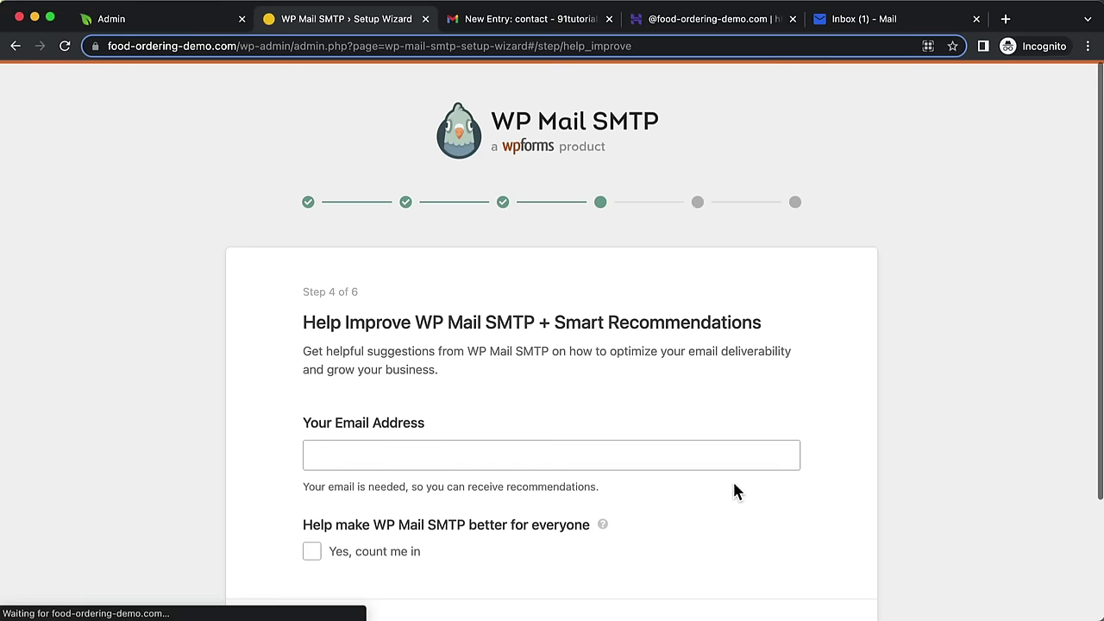
pyautogui.scroll(-3, 731, 476)
pyautogui.click(732, 489)
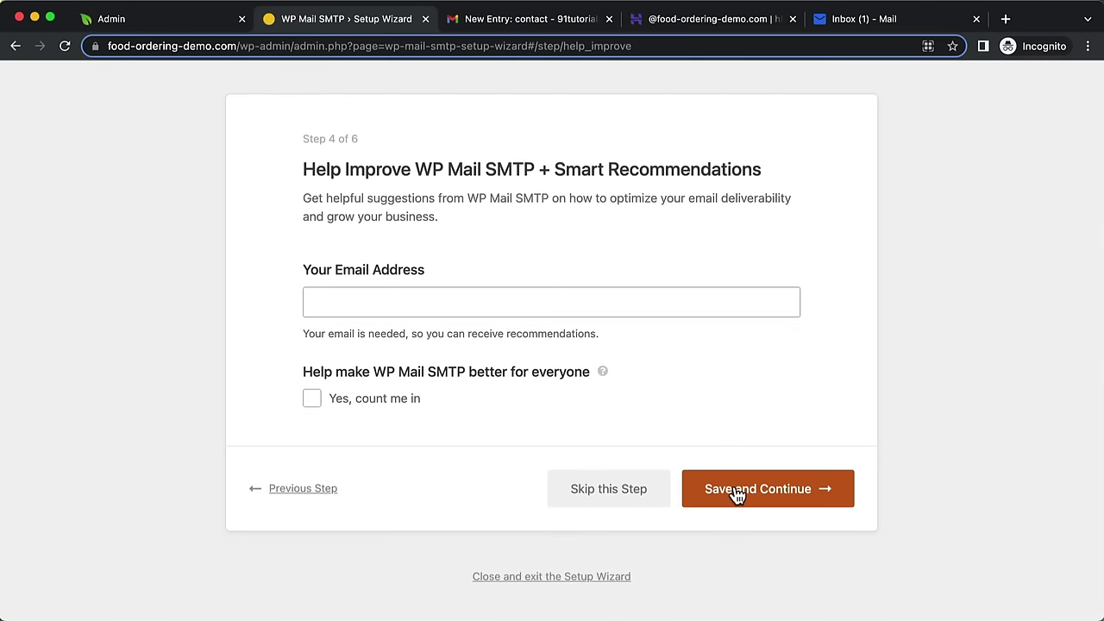
pyautogui.scroll(-3, 712, 488)
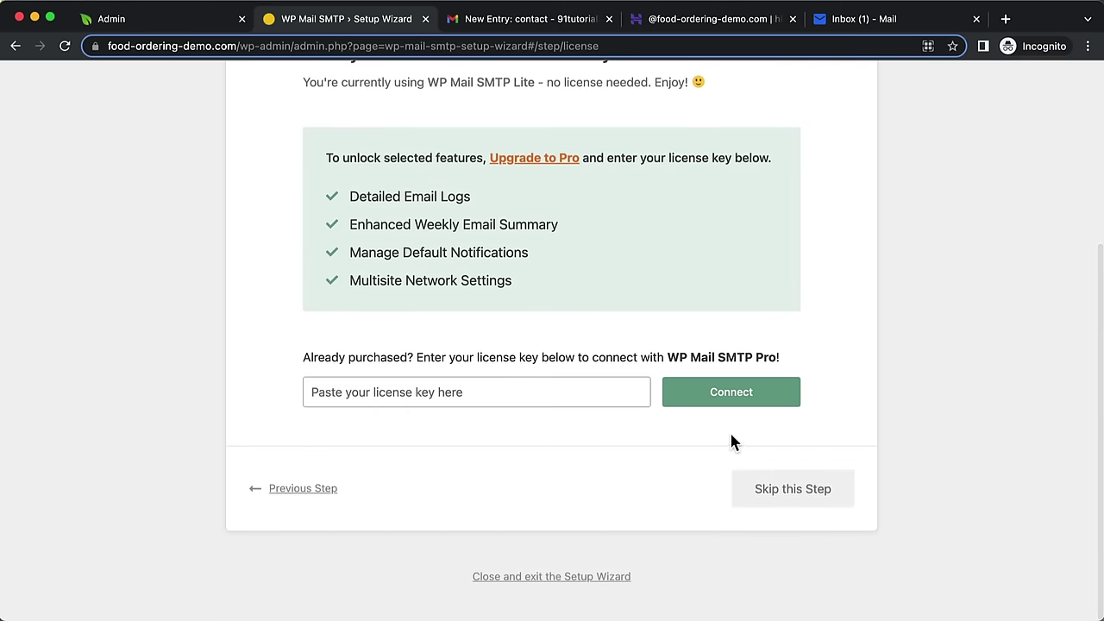
pyautogui.click(783, 491)
# Confirm the success message and complete the WP Mail SMTP wizard with Finish Setup
pyautogui.scroll(-1, 779, 492)
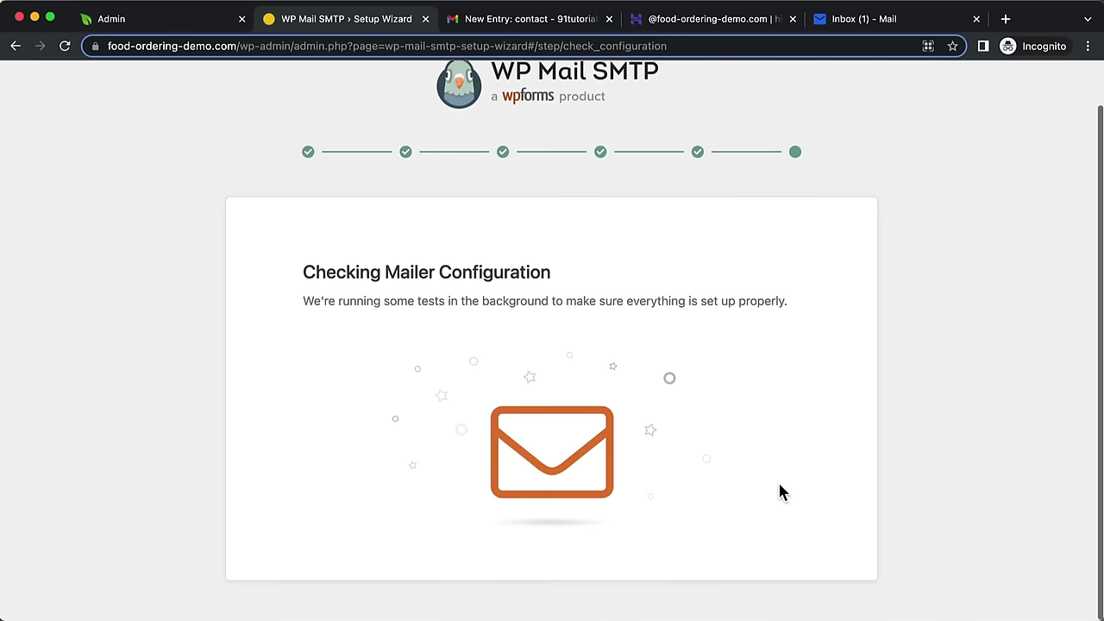
pyautogui.moveTo(301, 274); pyautogui.dragTo(819, 313)
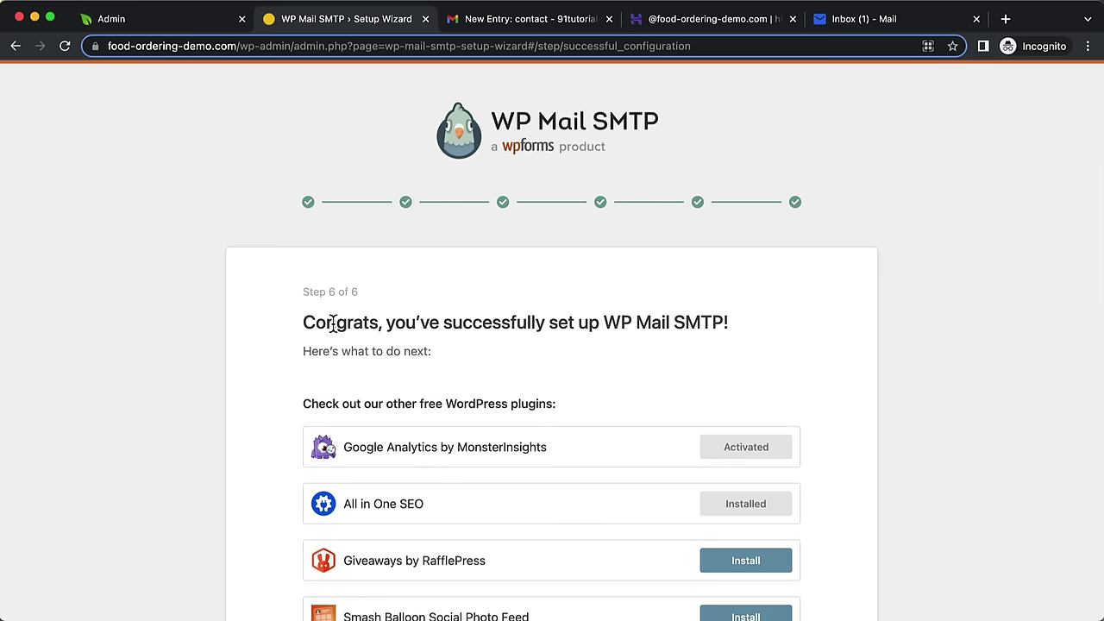
pyautogui.moveTo(303, 322); pyautogui.dragTo(833, 335)
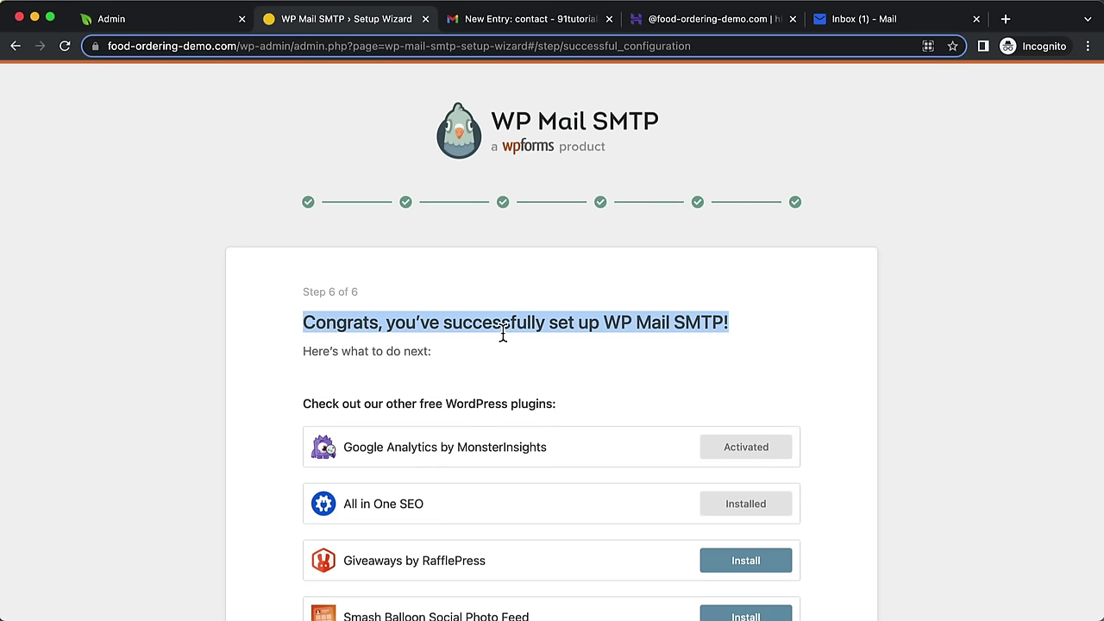
pyautogui.scroll(-7, 500, 330)
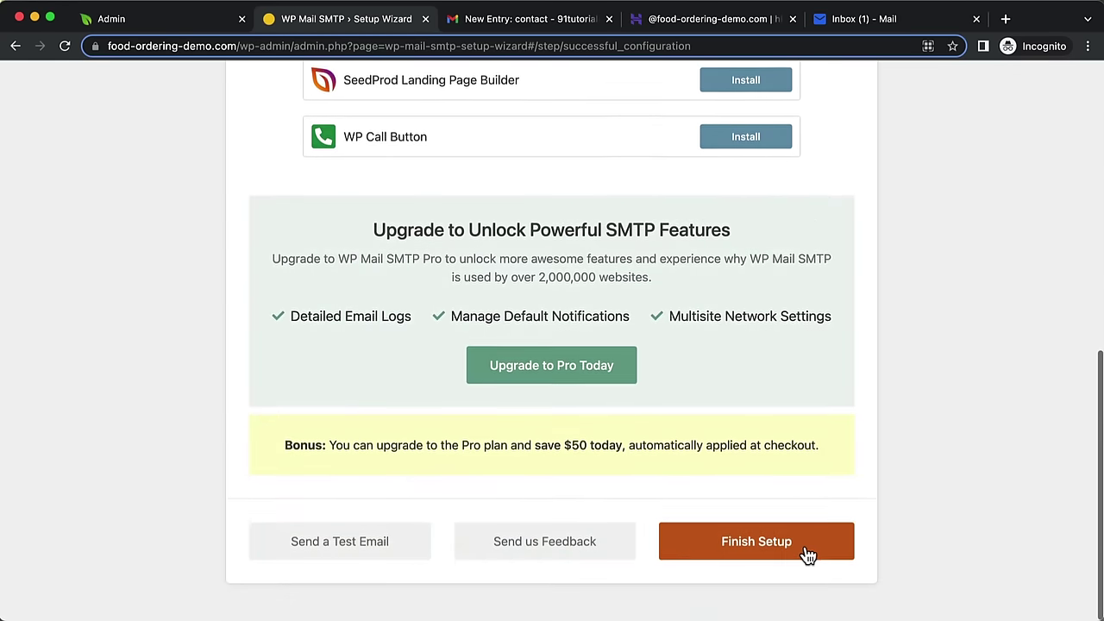
pyautogui.click(795, 554)
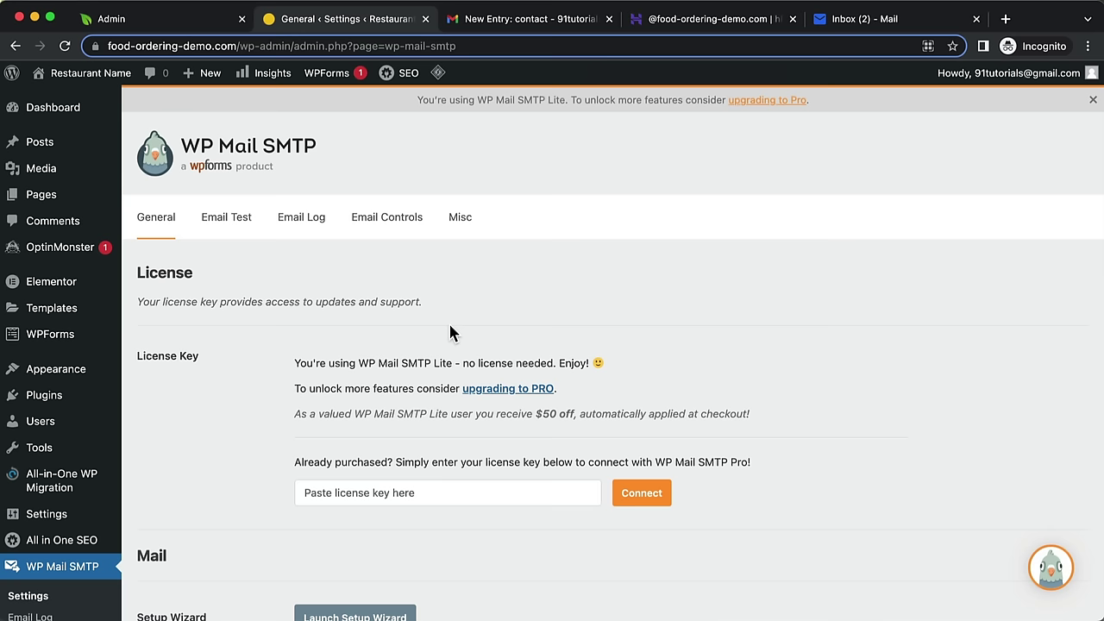
# Visit the restaurant's public website and go to its Contact page
pyautogui.moveTo(86, 72)
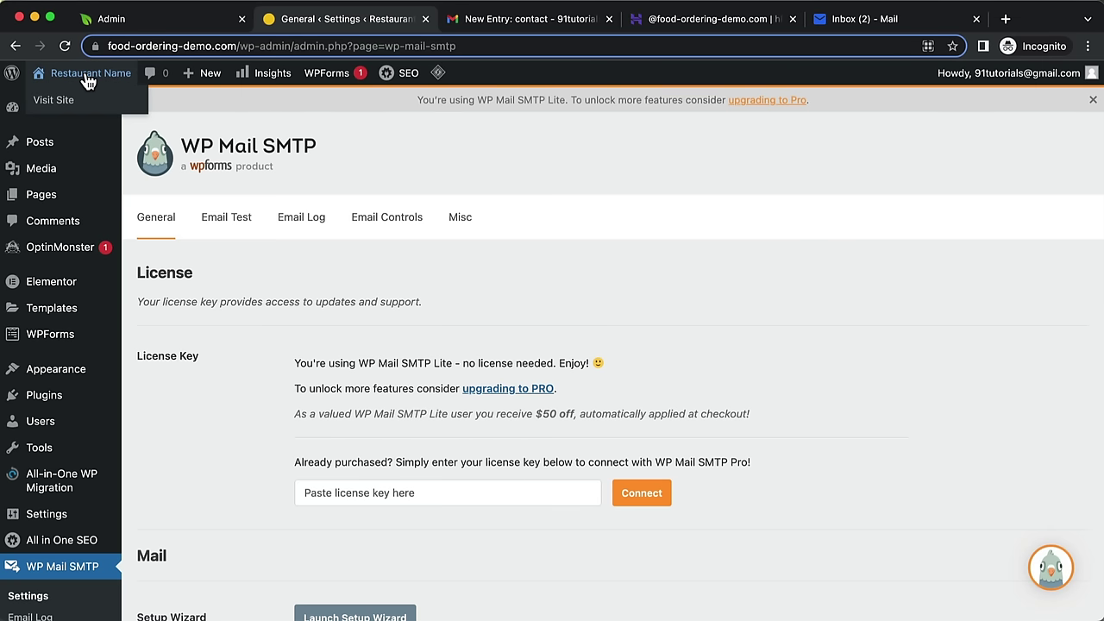
pyautogui.click(52, 100)
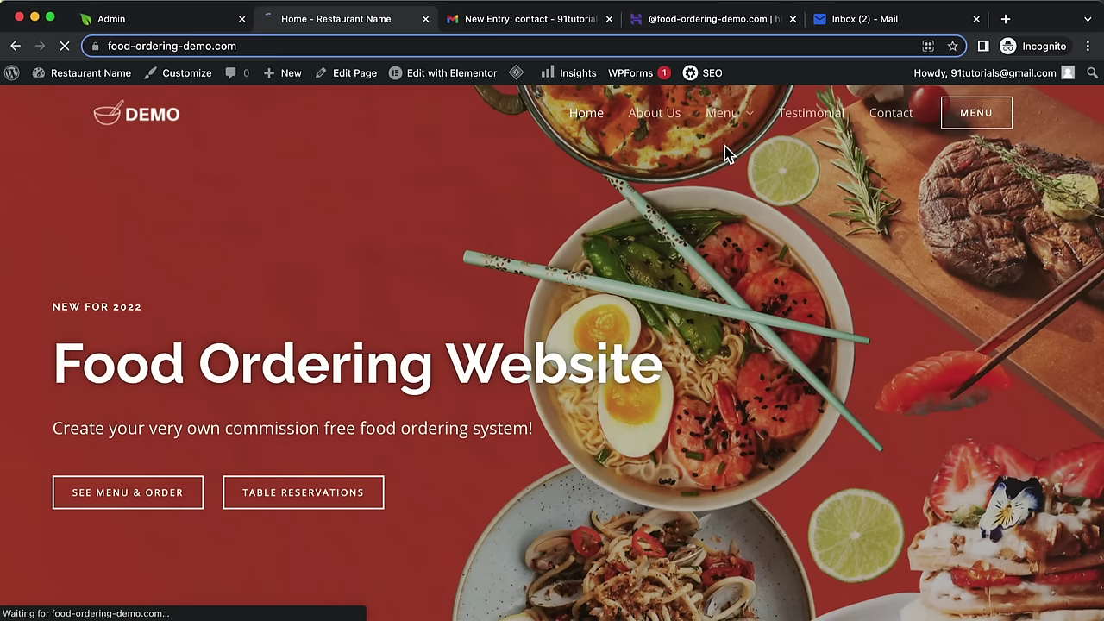
pyautogui.click(889, 119)
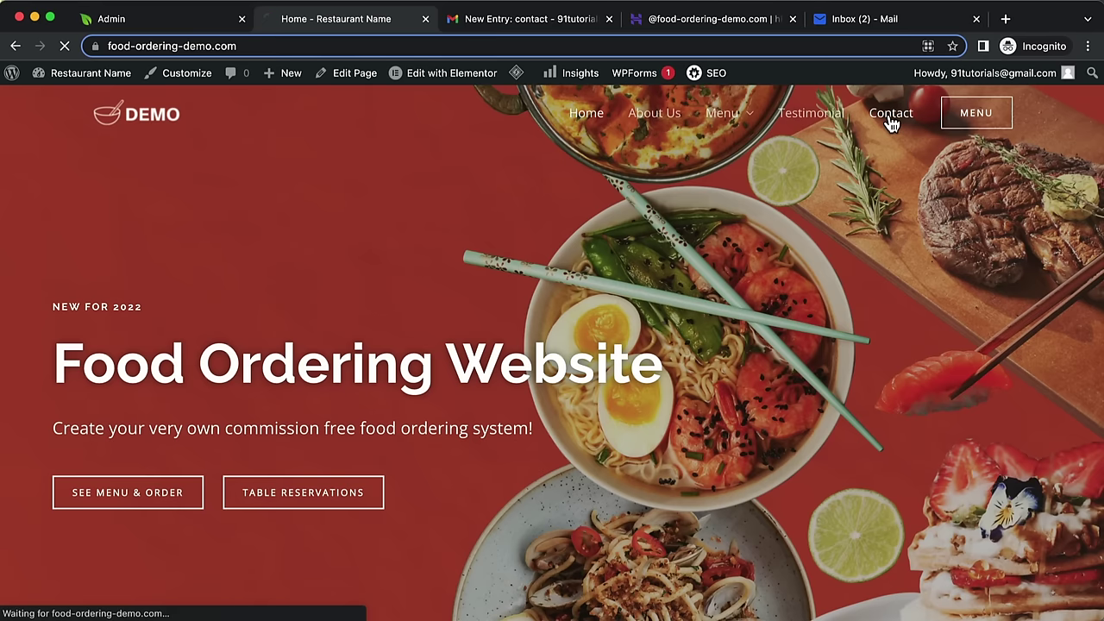
pyautogui.scroll(-10, 867, 140)
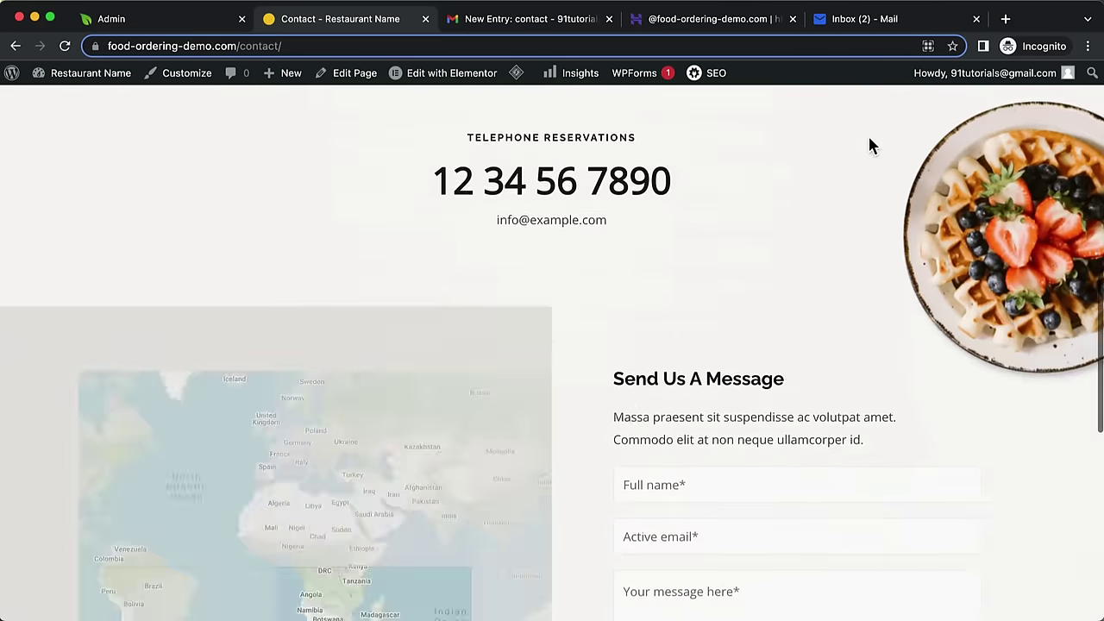
# Fill the contact form with a full name, an email address and a short message, and send it
pyautogui.click(772, 150)
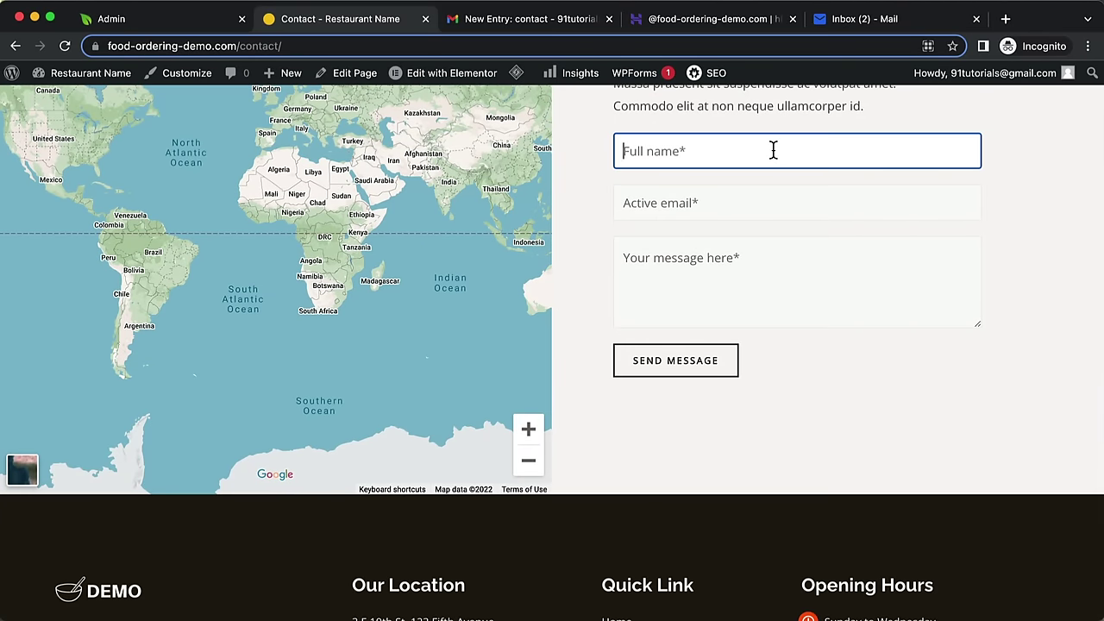
pyautogui.write('Hogha')
pyautogui.press('Tab')
pyautogui.press('Tab')
pyautogui.write('I')
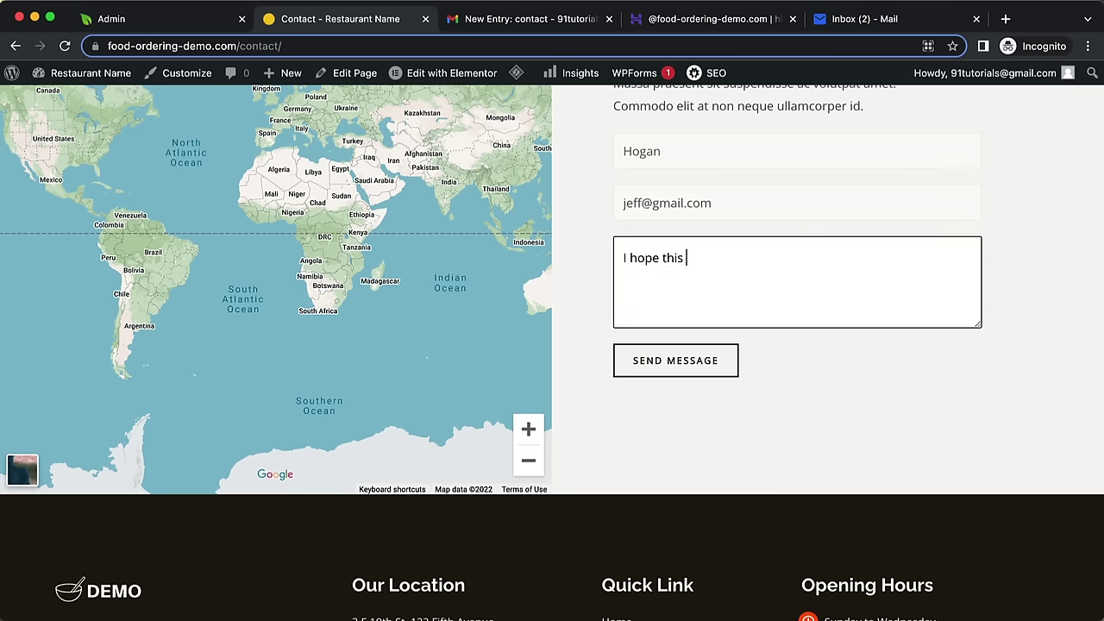
pyautogui.click(694, 369)
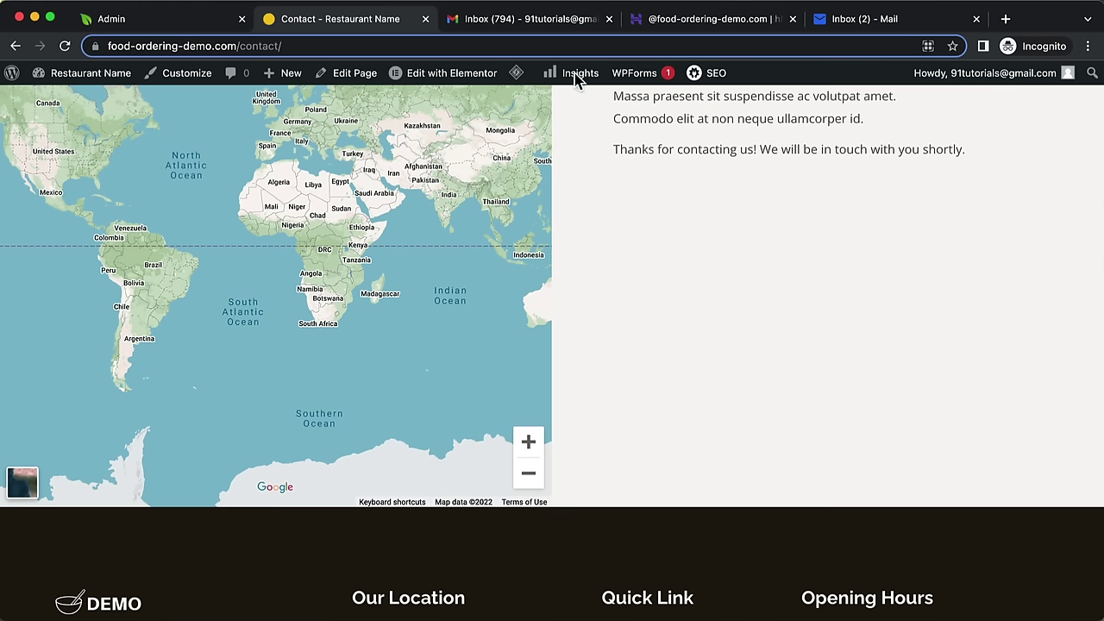
pyautogui.click(553, 18)
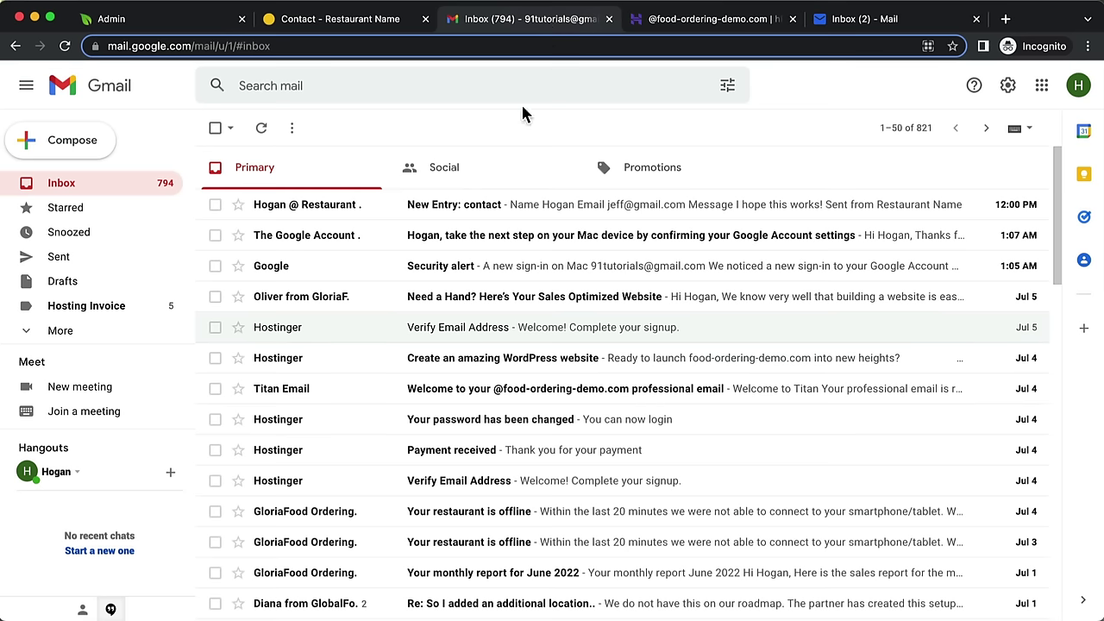
# Open the 'New Entry: contact' email and verify its sender is the site's domain address
pyautogui.click(303, 210)
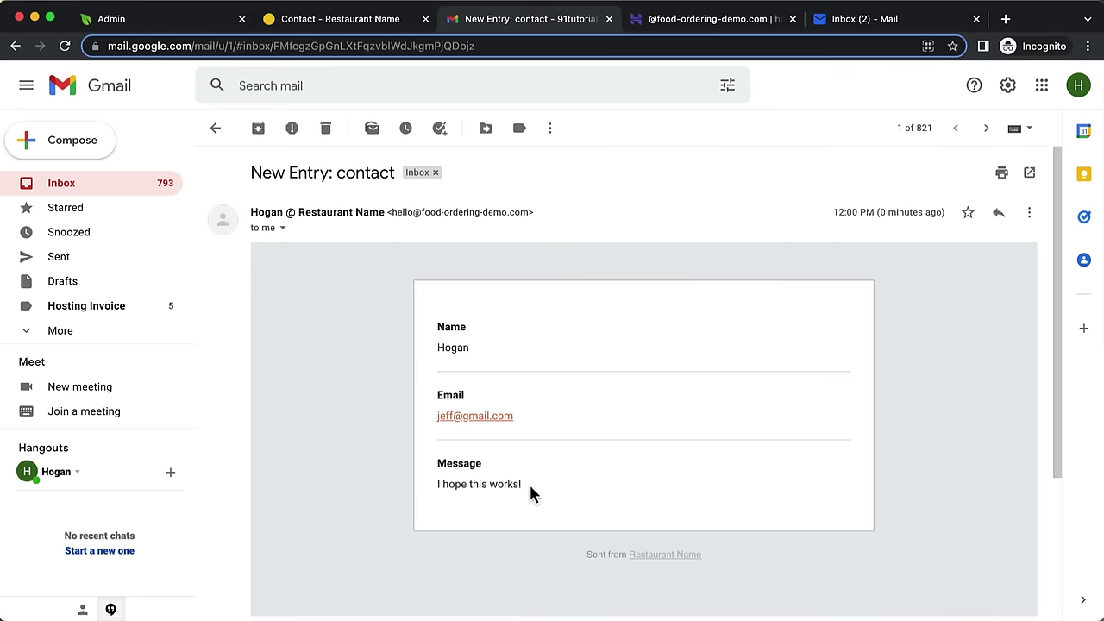
pyautogui.moveTo(530, 494); pyautogui.dragTo(469, 484)
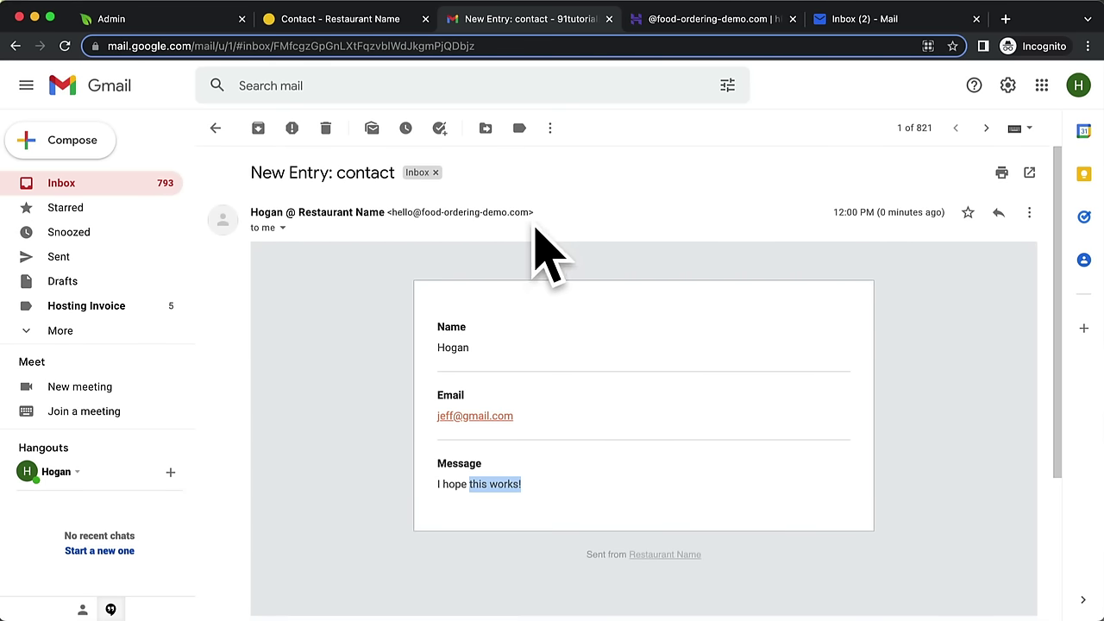
pyautogui.moveTo(529, 212); pyautogui.dragTo(399, 212)
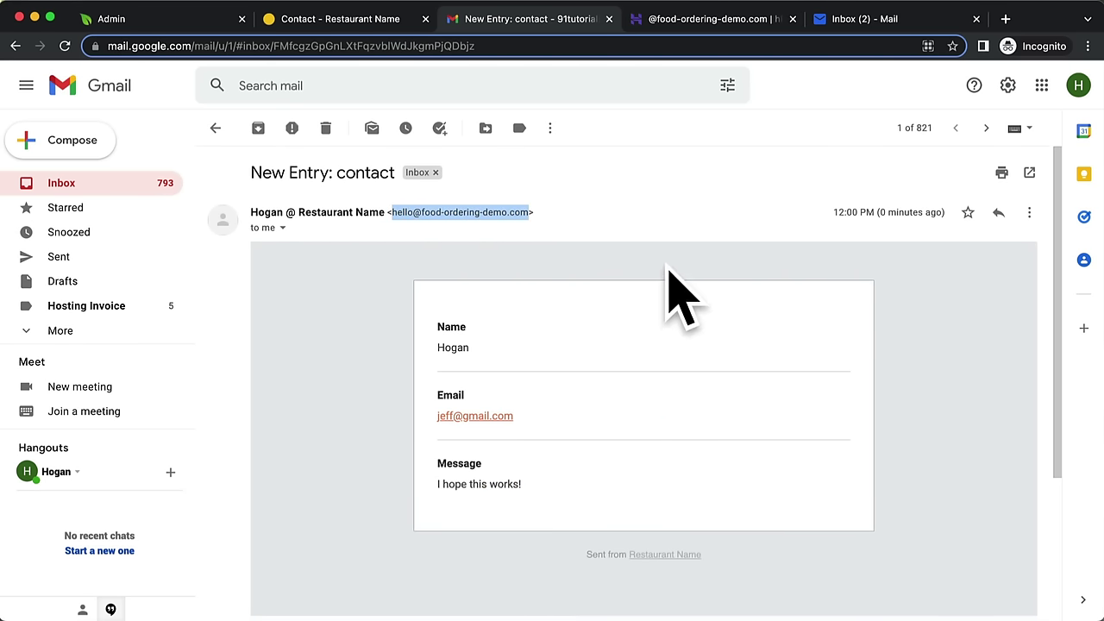
pyautogui.click(855, 19)
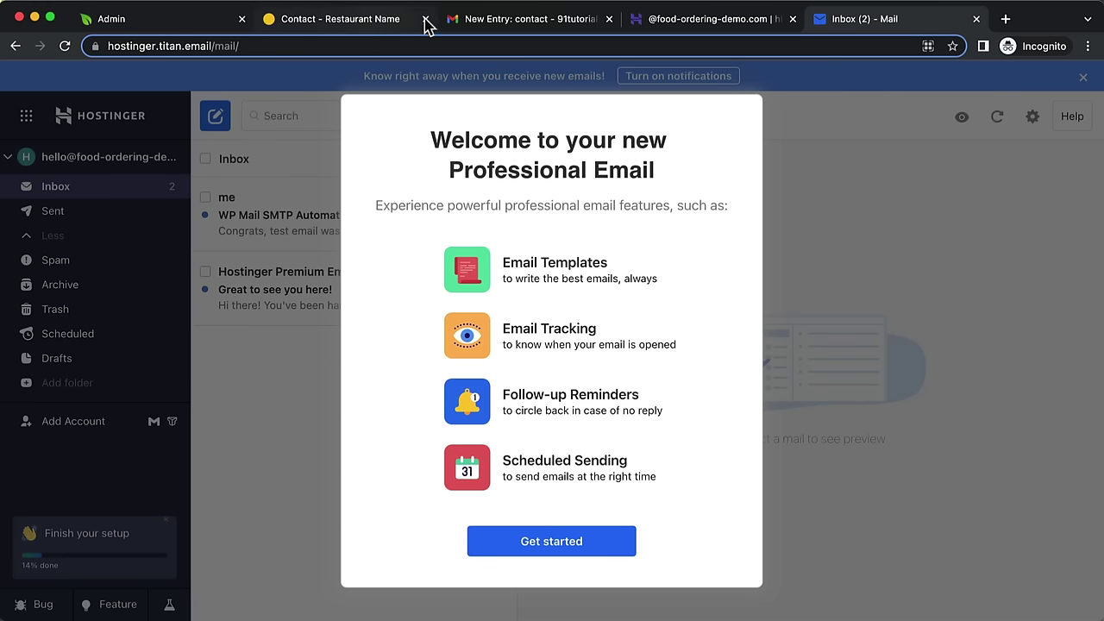
pyautogui.click(548, 19)
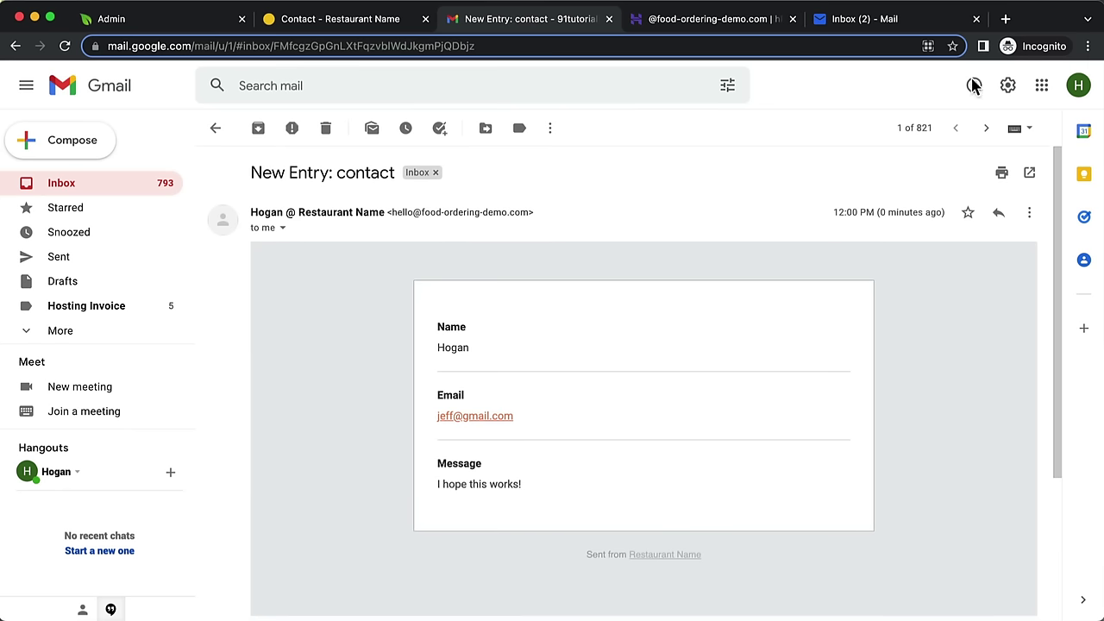
pyautogui.click(1008, 87)
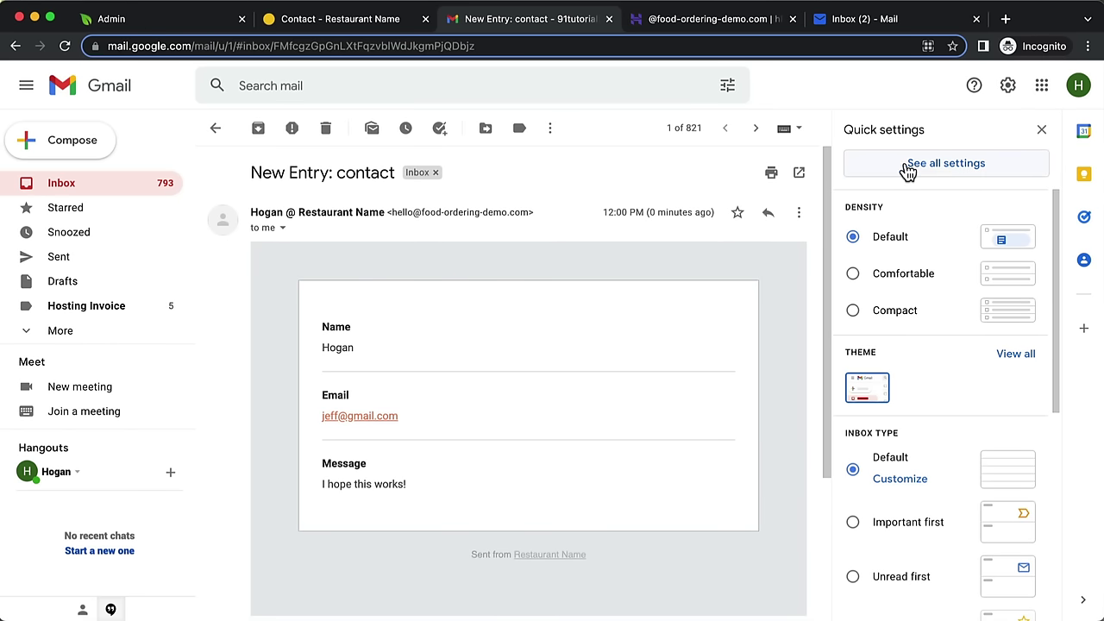
# Under Accounts and Import, add another mail account using the business email address
pyautogui.click(951, 172)
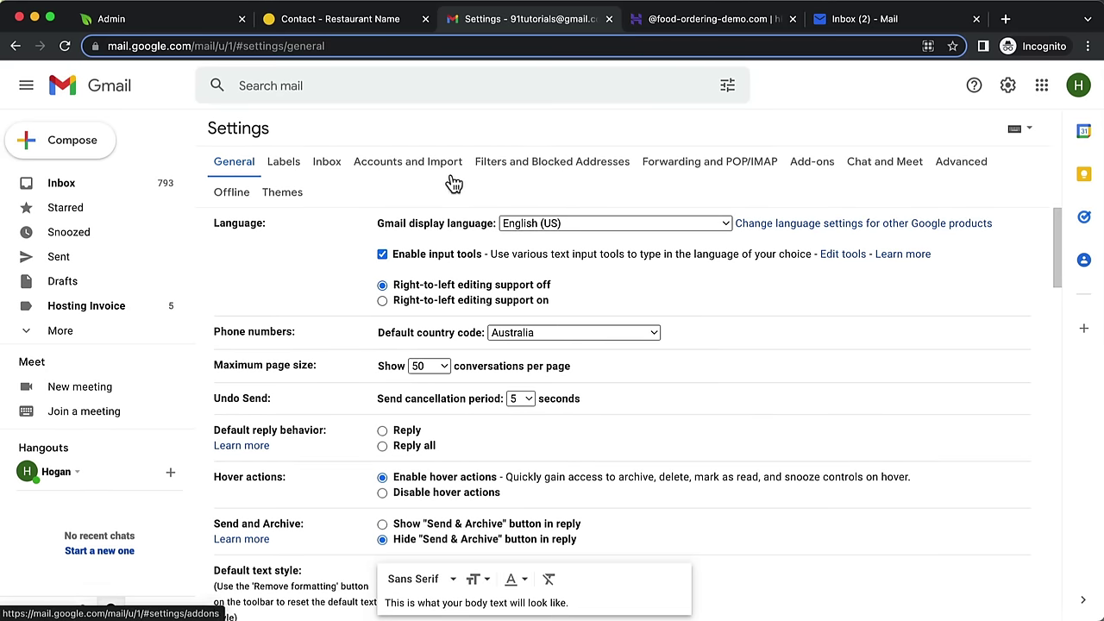
pyautogui.click(406, 168)
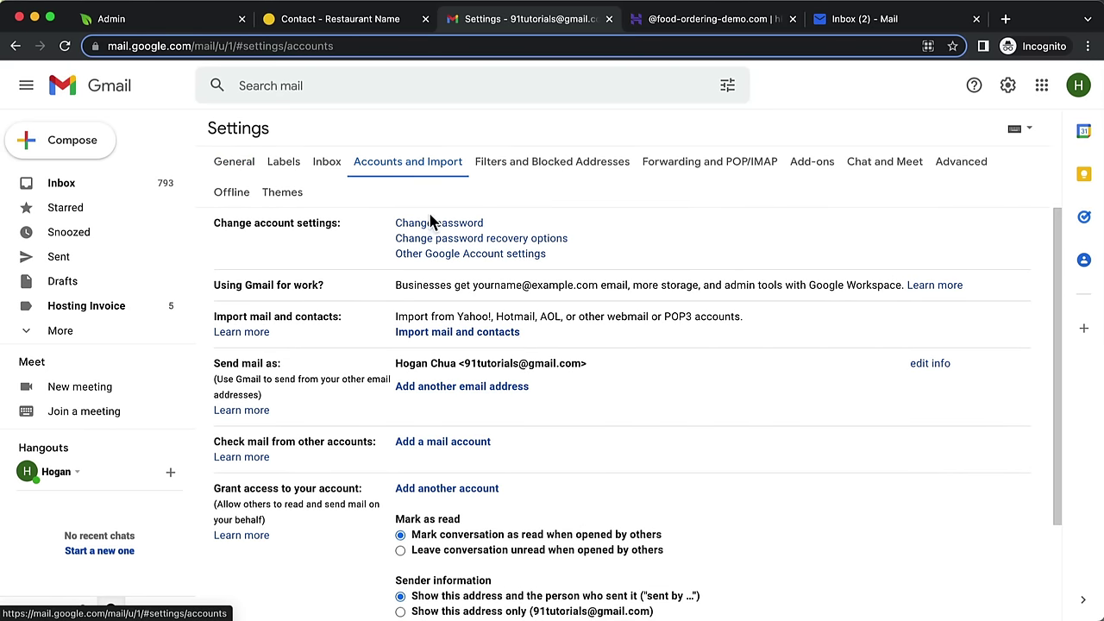
pyautogui.scroll(-1, 515, 310)
pyautogui.moveTo(376, 402); pyautogui.dragTo(216, 402)
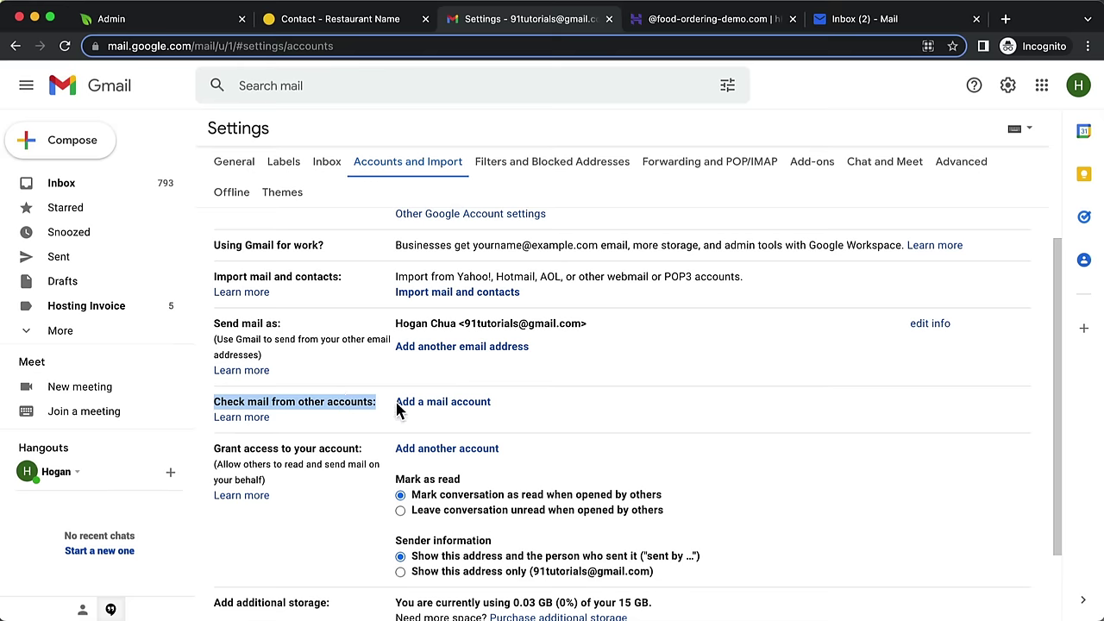
pyautogui.click(452, 403)
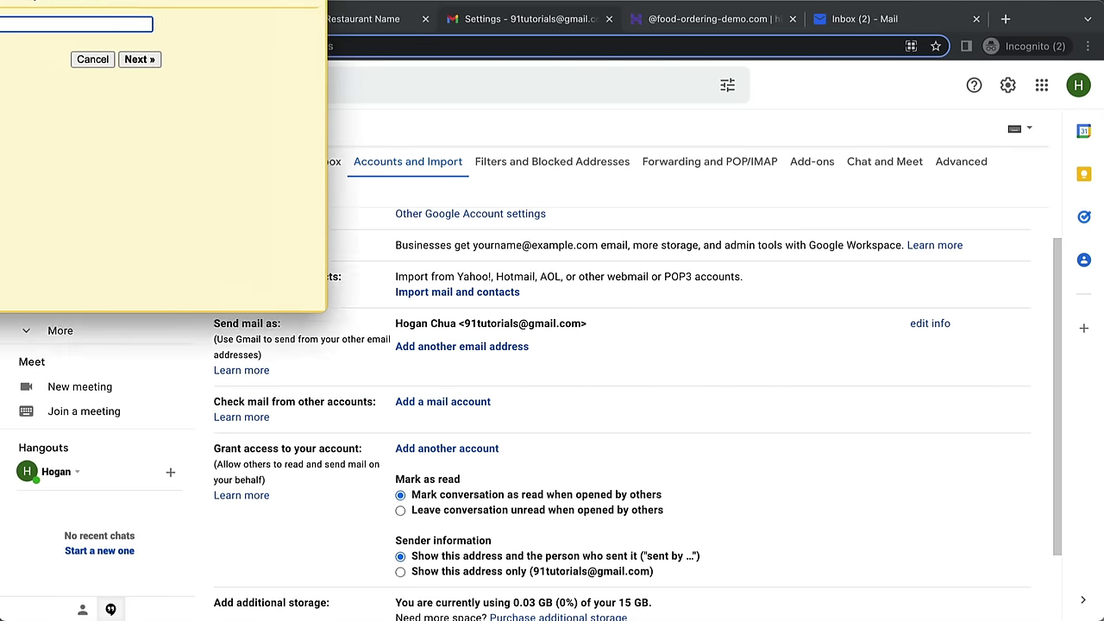
pyautogui.moveTo(408, 7); pyautogui.dragTo(755, 97)
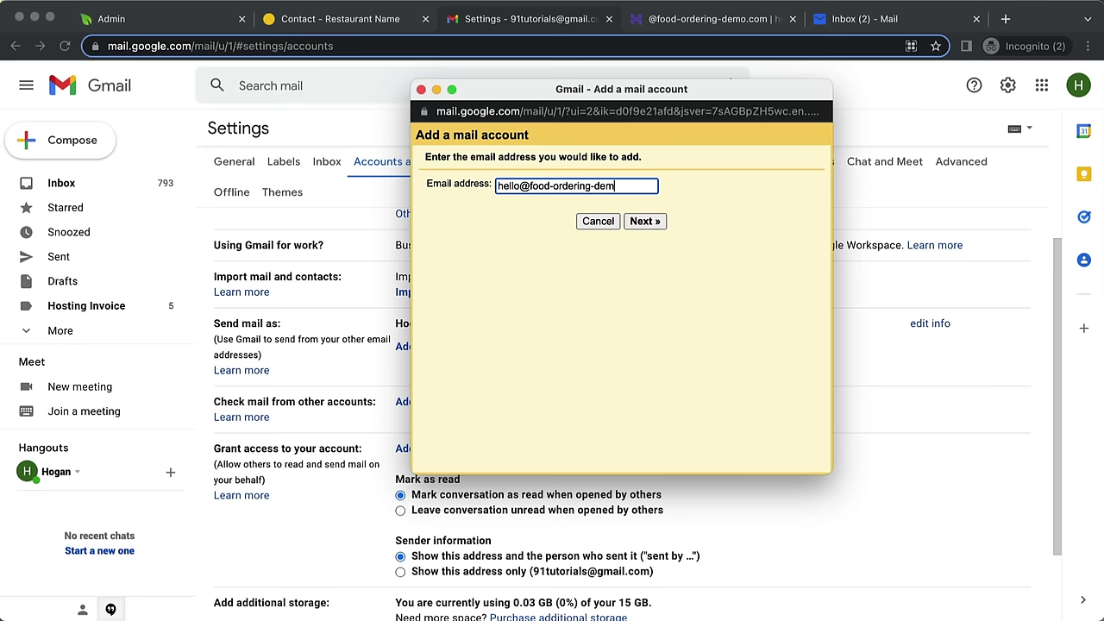
pyautogui.moveTo(645, 189); pyautogui.dragTo(423, 187)
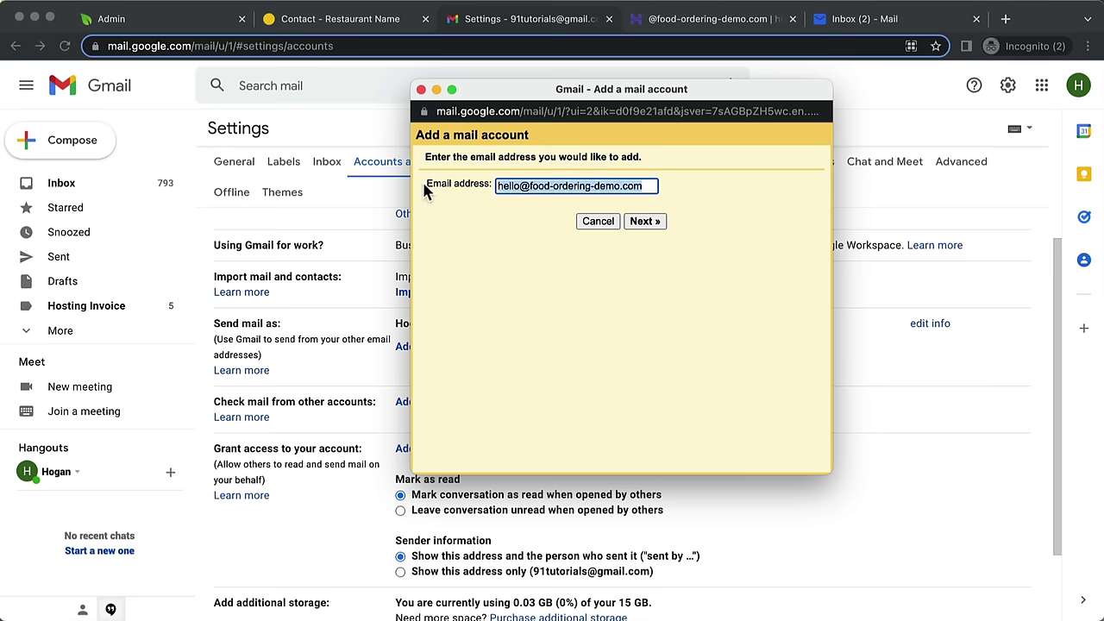
pyautogui.click(661, 222)
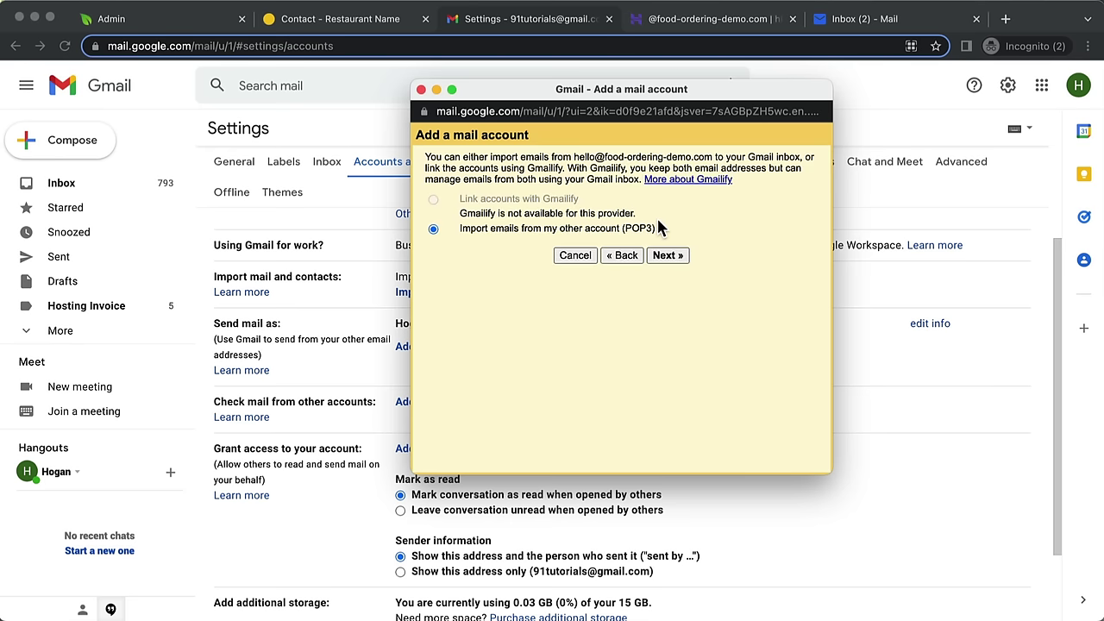
# Choose POP3 import, use the full business address as username, and enter the password
pyautogui.click(661, 256)
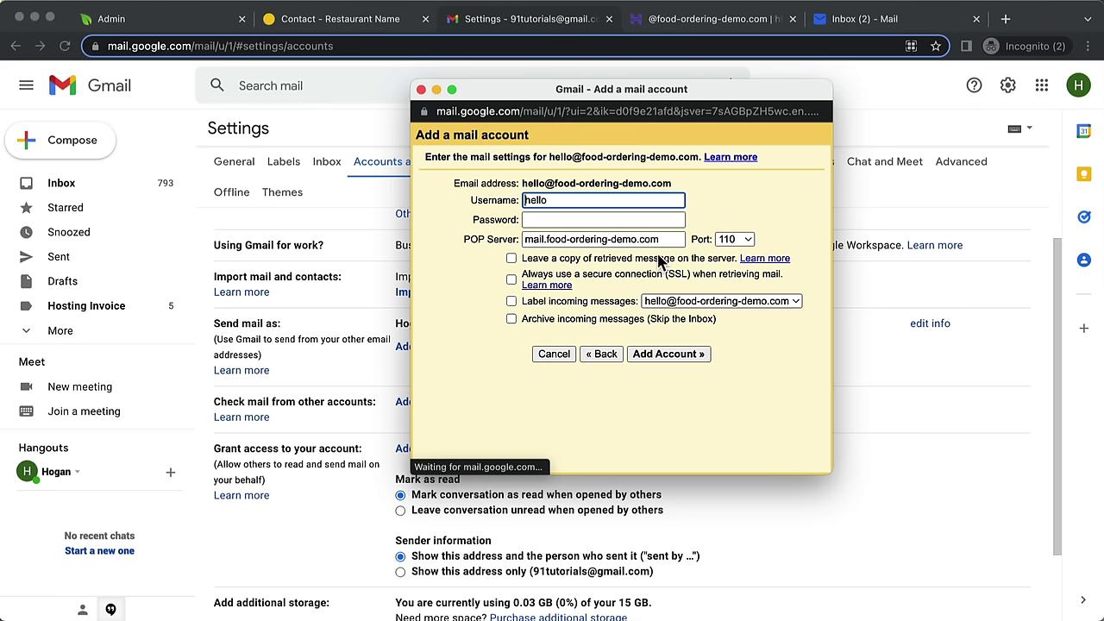
pyautogui.moveTo(671, 182)
pyautogui.mouseDown()
pyautogui.moveTo(519, 184)
pyautogui.moveTo(677, 184)
pyautogui.mouseUp()
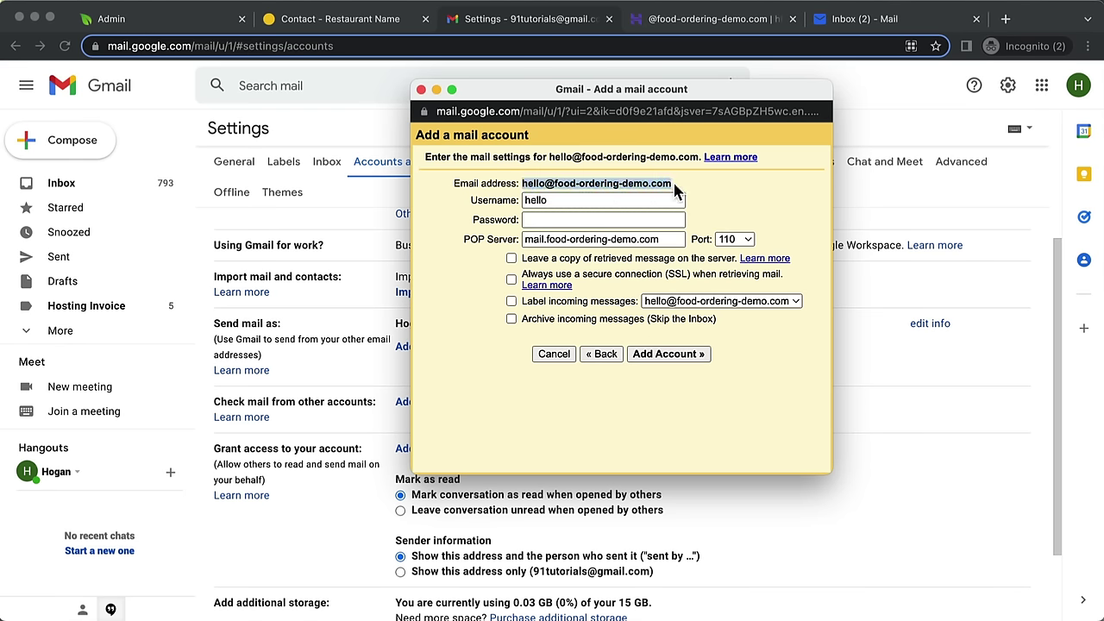
pyautogui.rightClick(648, 182)
pyautogui.press('Return')
pyautogui.press('Tab')
pyautogui.press('super+v')
pyautogui.click(563, 222)
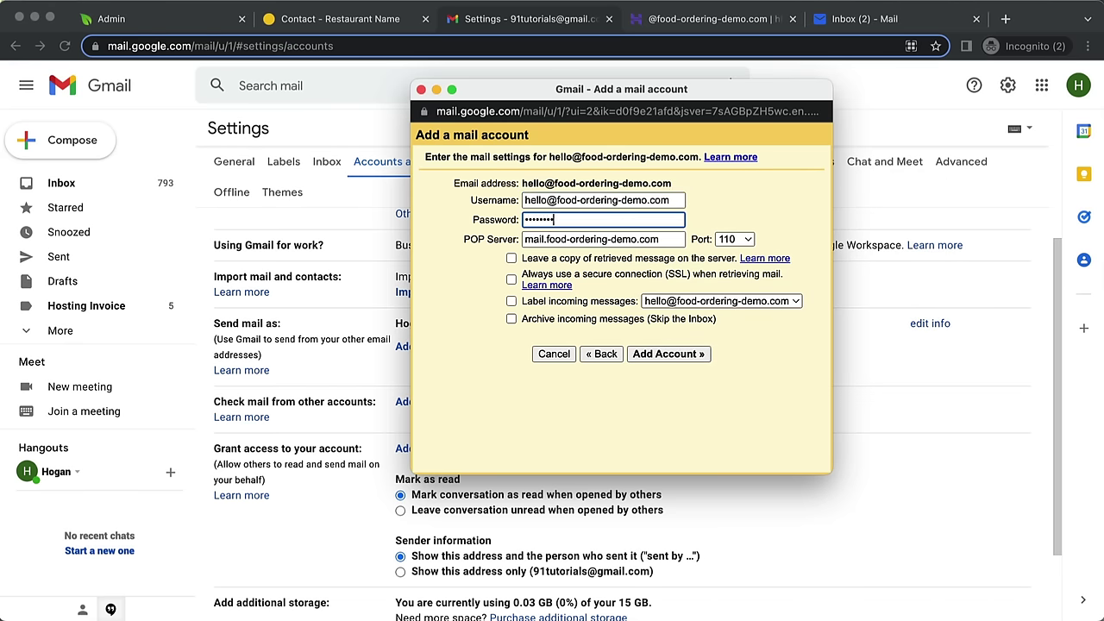
pyautogui.moveTo(660, 240); pyautogui.dragTo(518, 247)
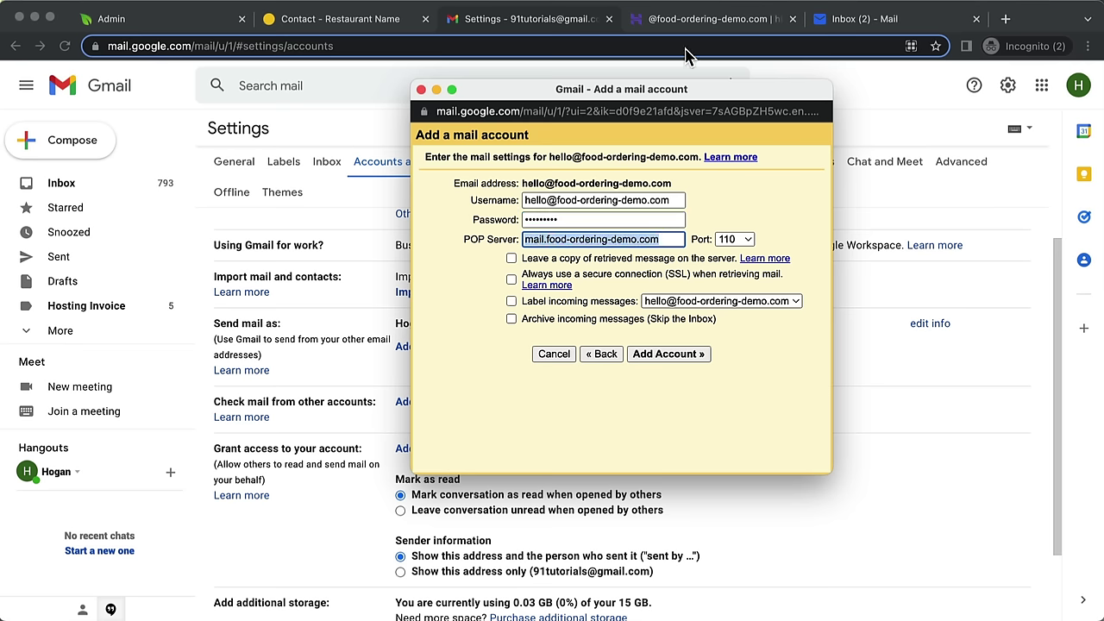
pyautogui.click(695, 24)
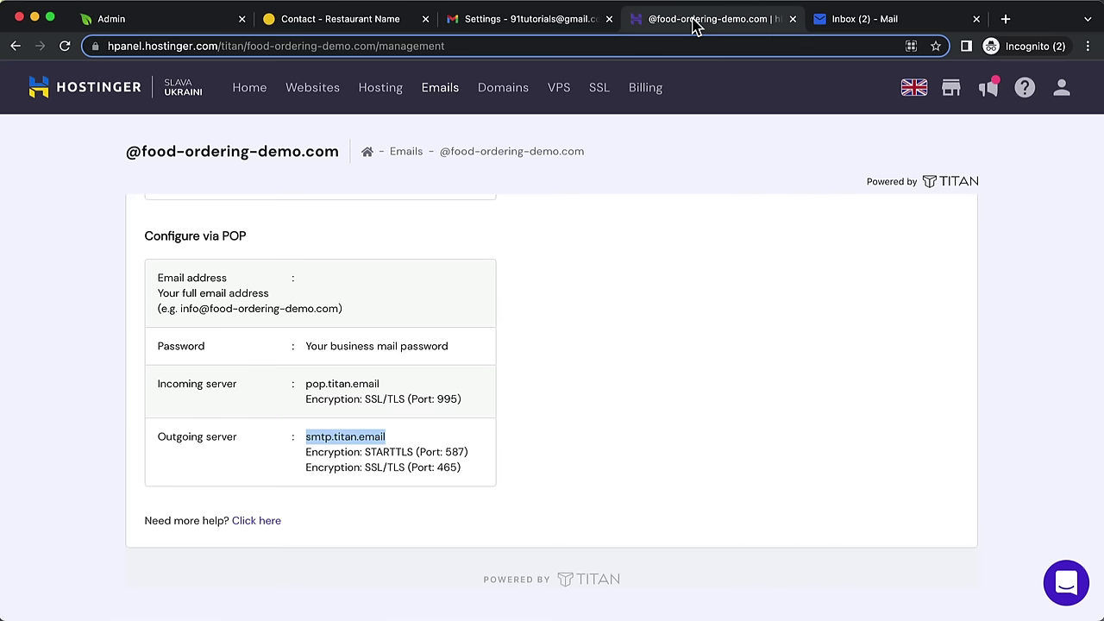
# Copy the incoming server pop.titan.email from Hostinger's POP configuration table
pyautogui.click(356, 454)
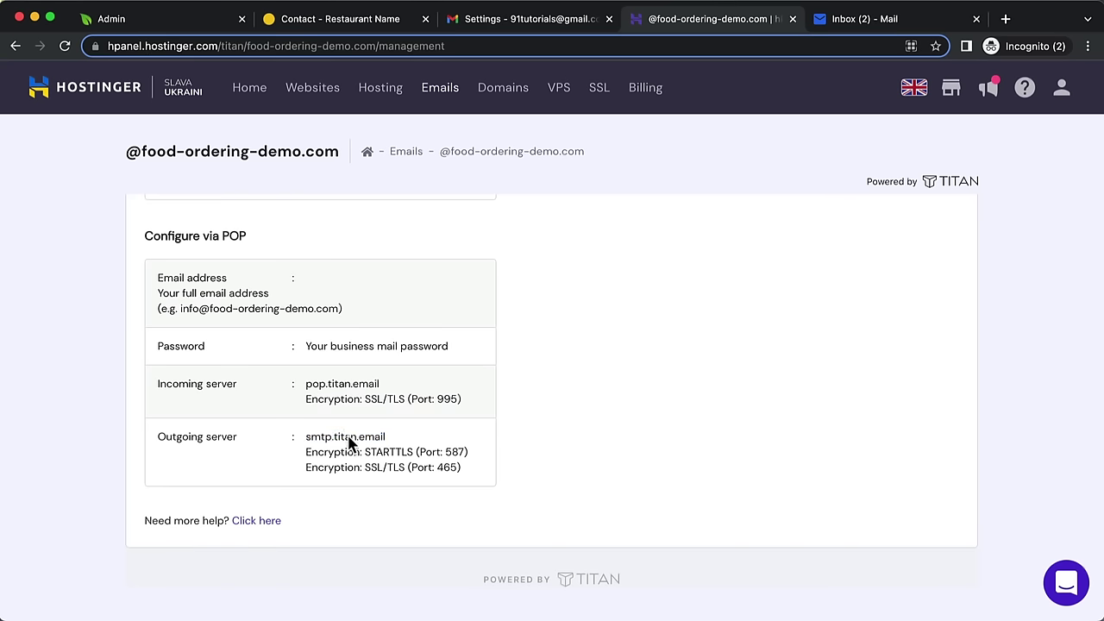
pyautogui.moveTo(158, 384); pyautogui.dragTo(388, 395)
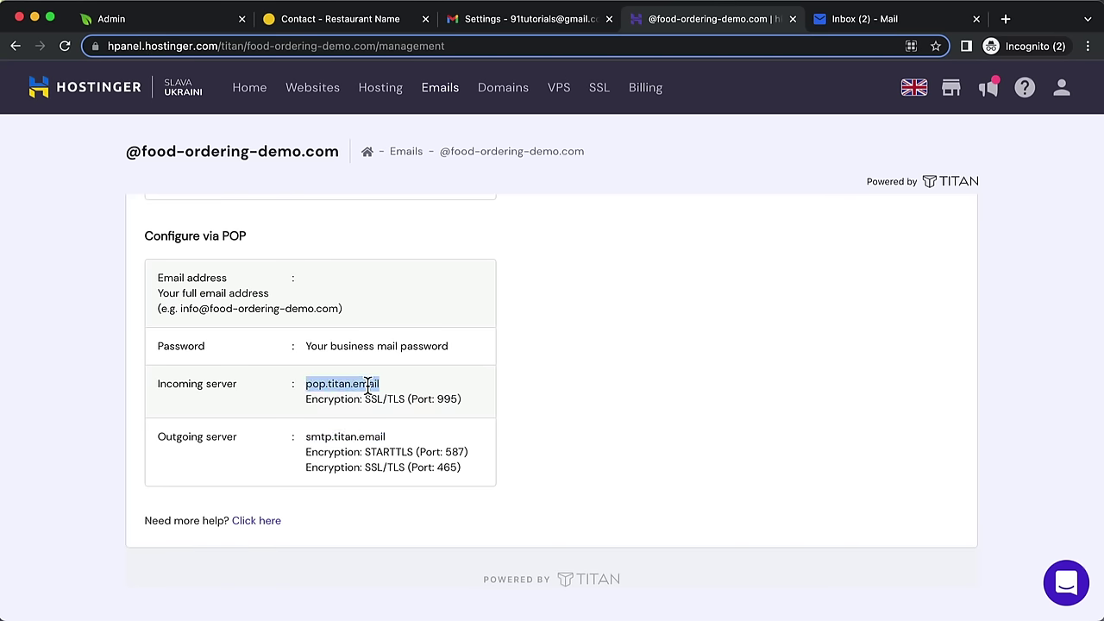
pyautogui.rightClick(362, 386)
pyautogui.click(404, 419)
pyautogui.click(34, 18)
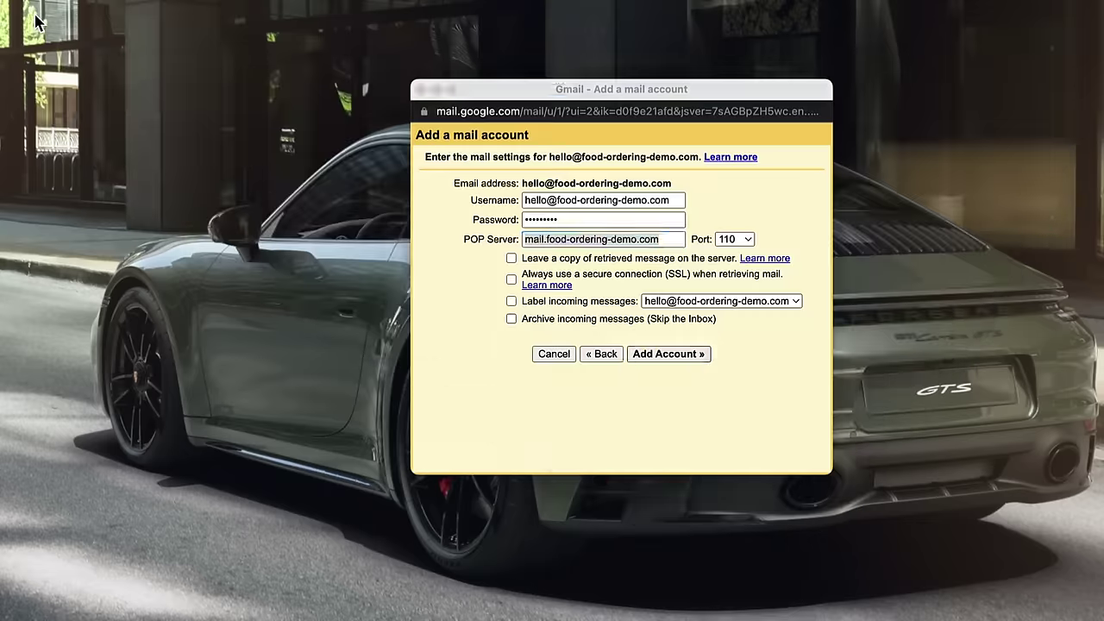
# Set POP server pop.titan.email, port 995, always use SSL, and add the account
pyautogui.moveTo(671, 242); pyautogui.dragTo(516, 243)
pyautogui.press('super+v')
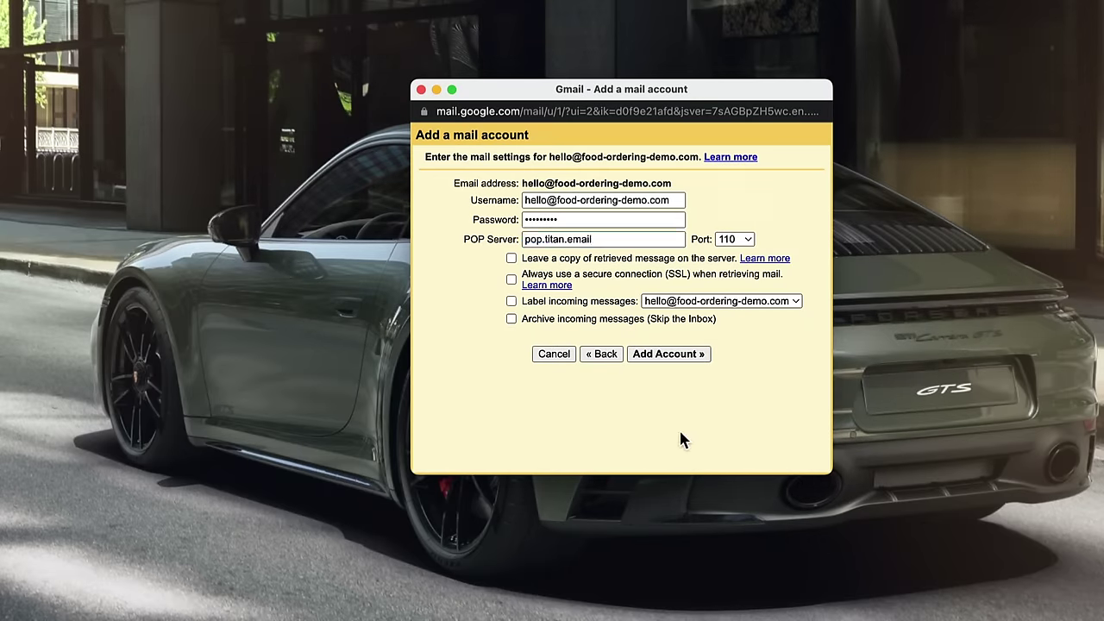
pyautogui.click(734, 239)
pyautogui.click(733, 289)
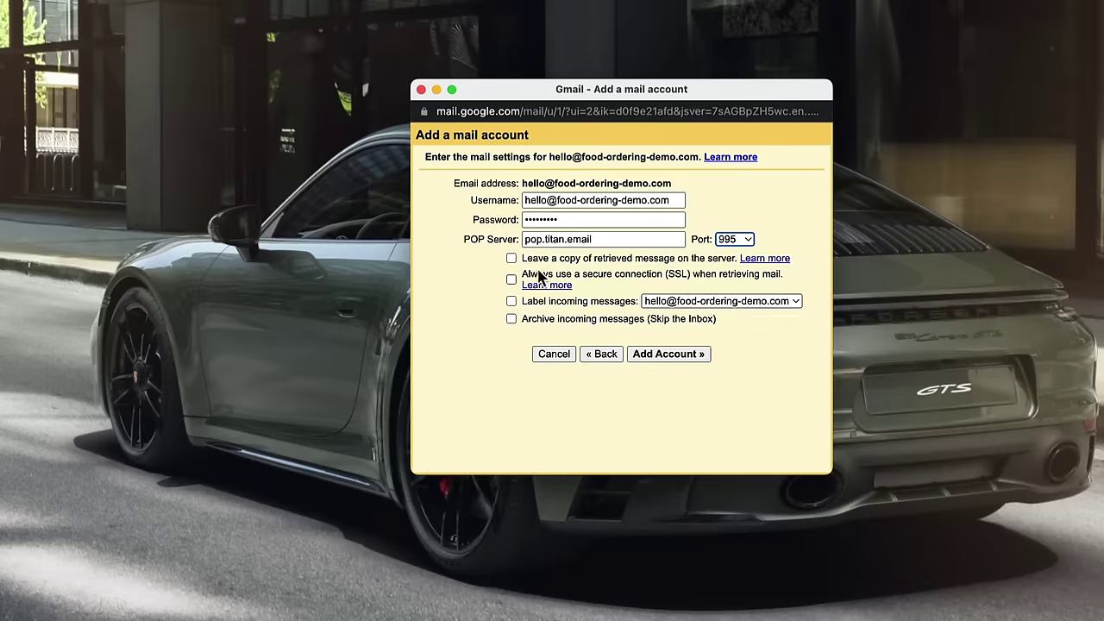
pyautogui.click(511, 280)
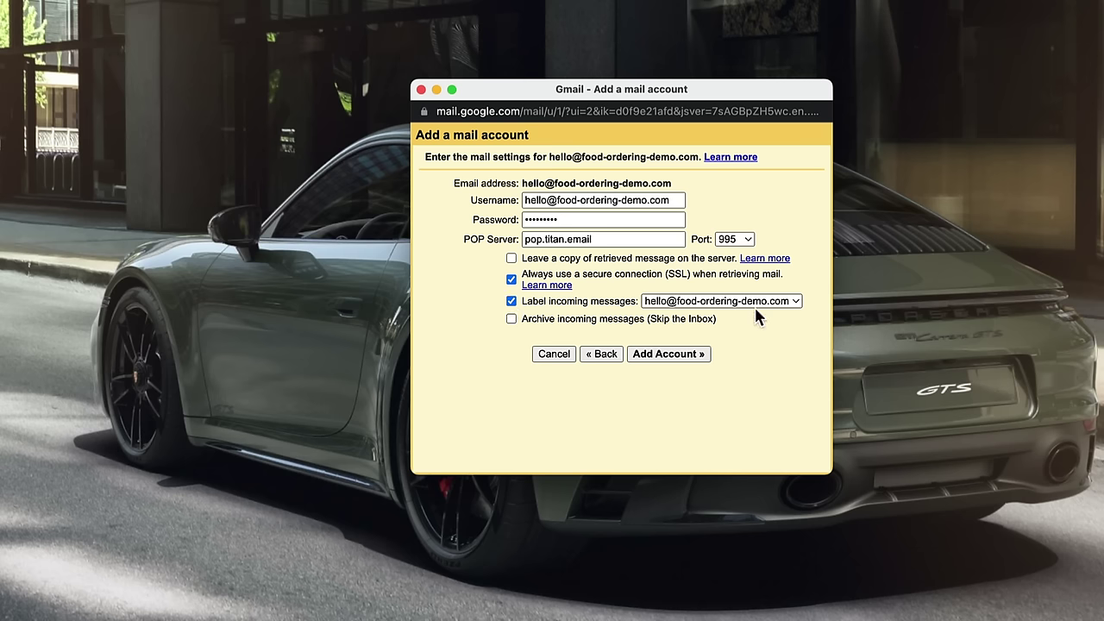
pyautogui.click(679, 357)
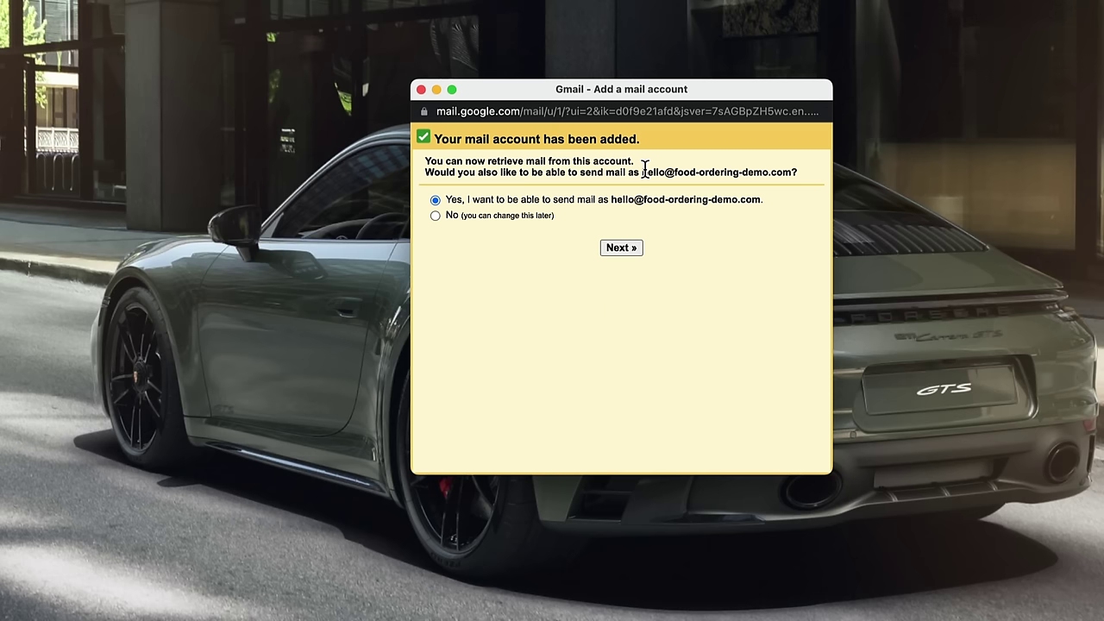
# Opt to also send mail as the business address, treated as an alias
pyautogui.moveTo(643, 172); pyautogui.dragTo(810, 181)
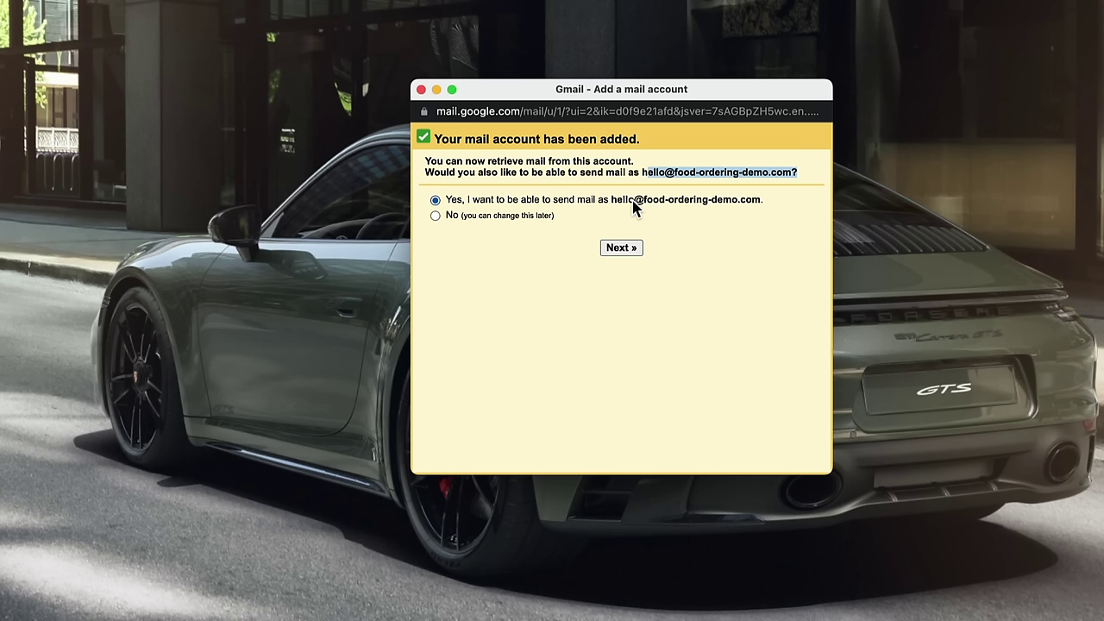
pyautogui.click(624, 249)
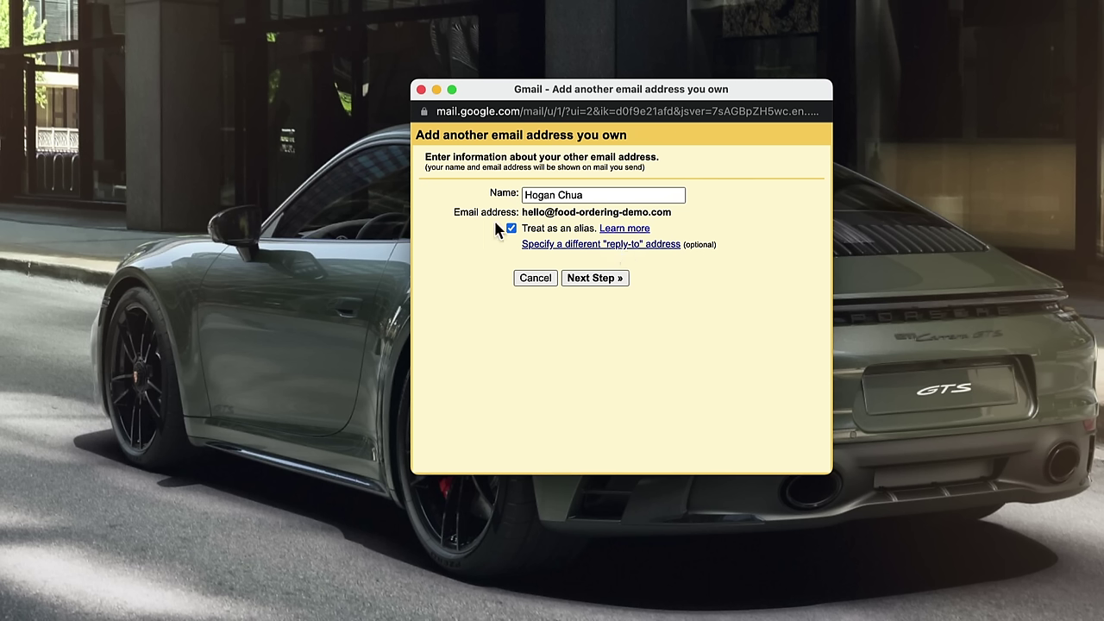
pyautogui.click(500, 192)
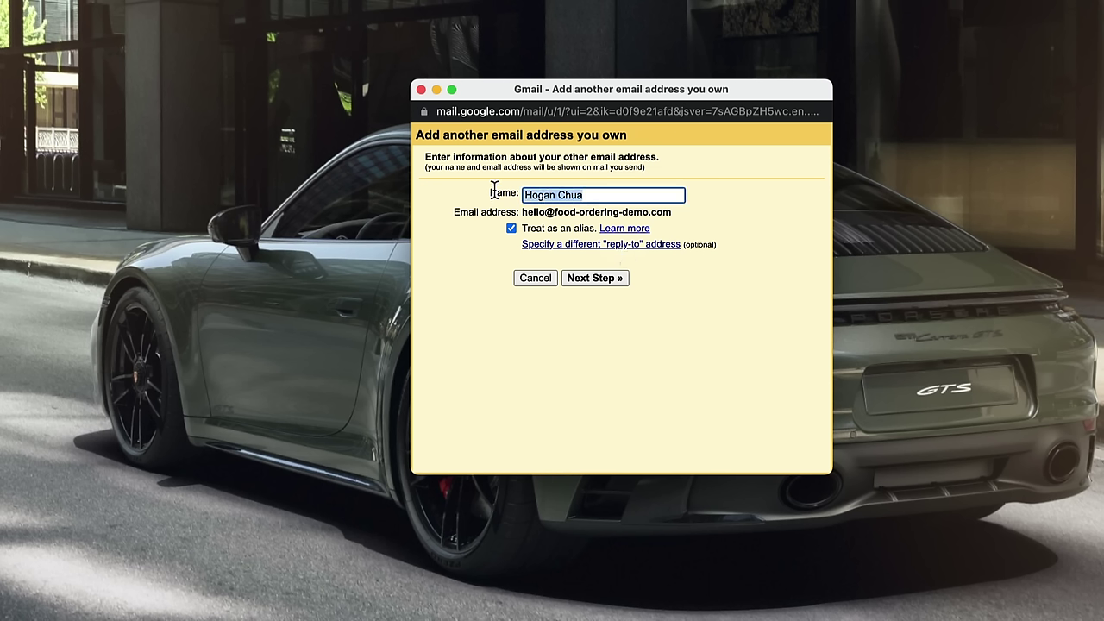
pyautogui.click(602, 279)
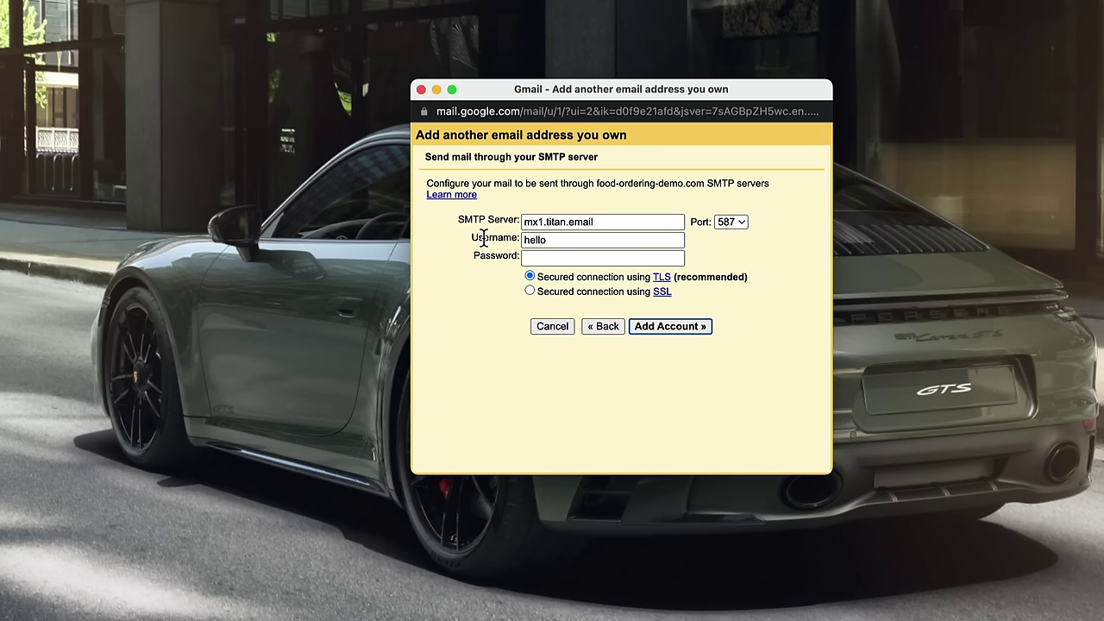
# Set the SMTP server to smtp.titan.email, copied from Hostinger, on port 465
pyautogui.moveTo(457, 220); pyautogui.dragTo(521, 220)
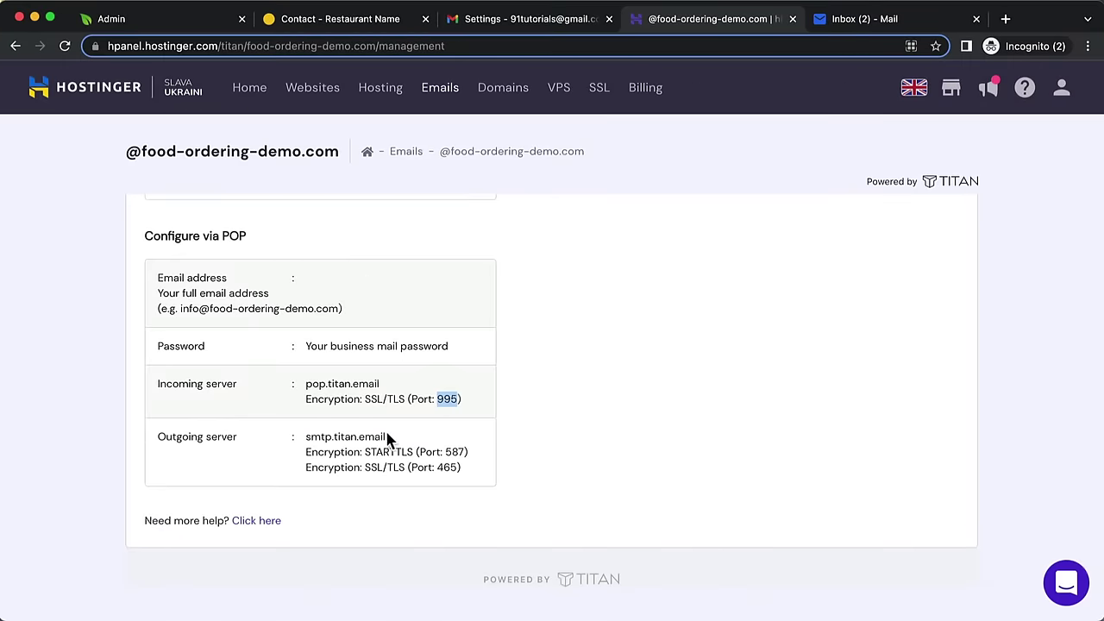
pyautogui.moveTo(387, 439); pyautogui.dragTo(315, 438)
pyautogui.rightClick(306, 438)
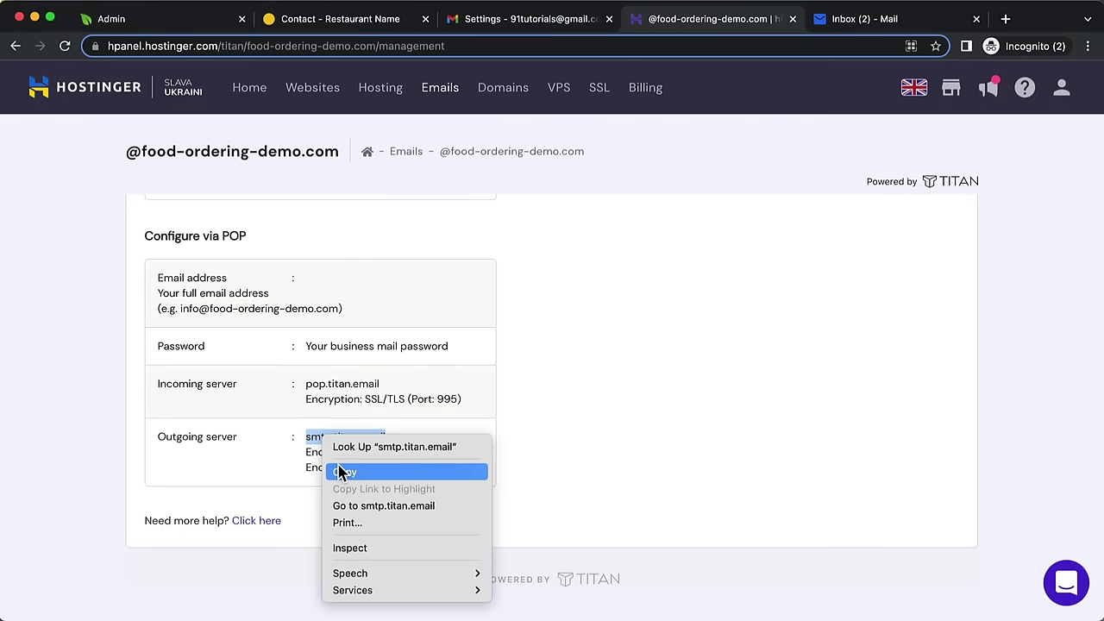
pyautogui.click(341, 469)
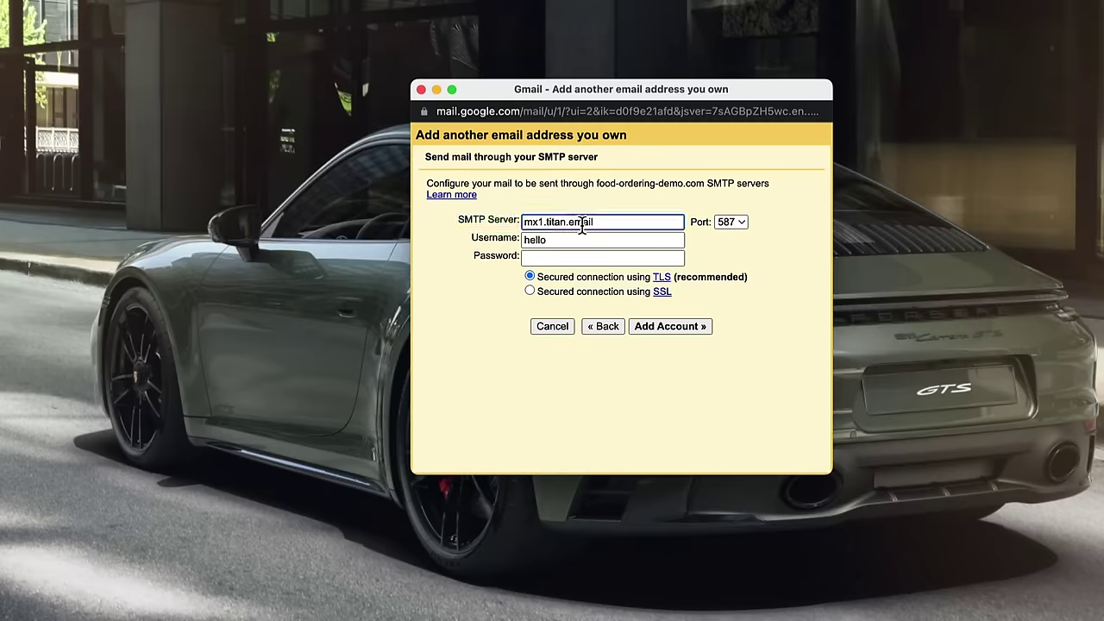
pyautogui.moveTo(603, 222); pyautogui.dragTo(440, 220)
pyautogui.press('super+v')
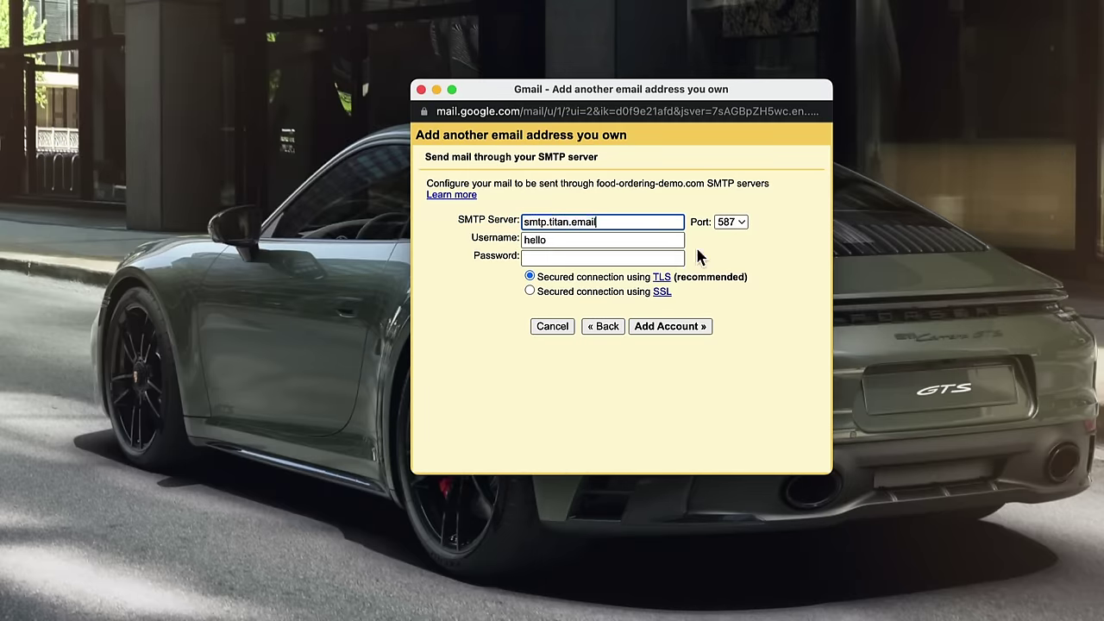
pyautogui.click(731, 223)
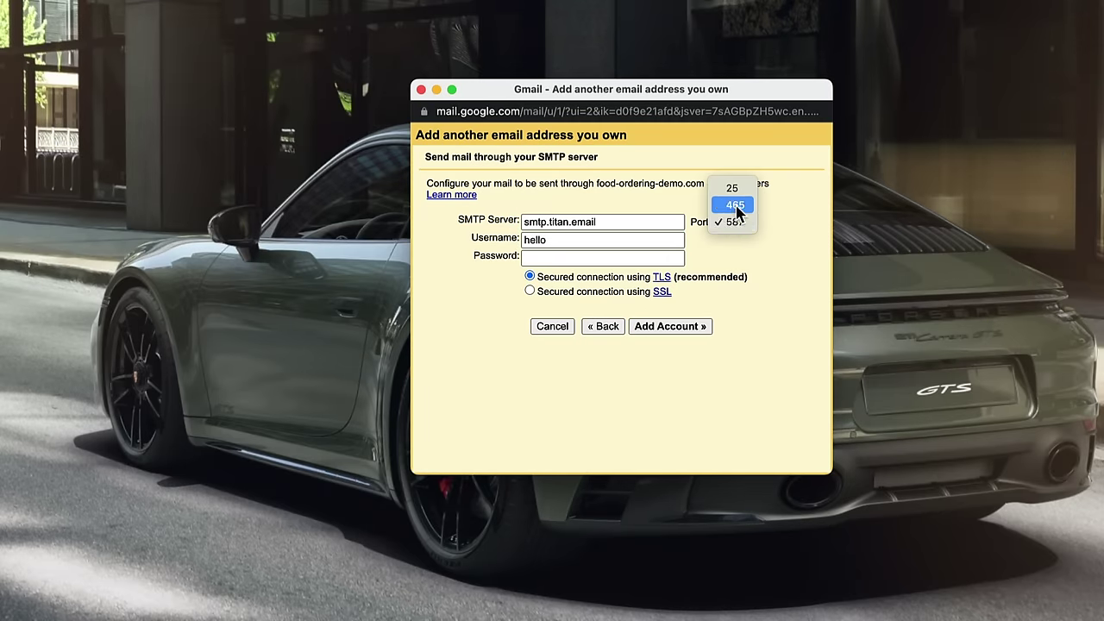
pyautogui.click(733, 205)
pyautogui.moveTo(569, 240); pyautogui.dragTo(517, 246)
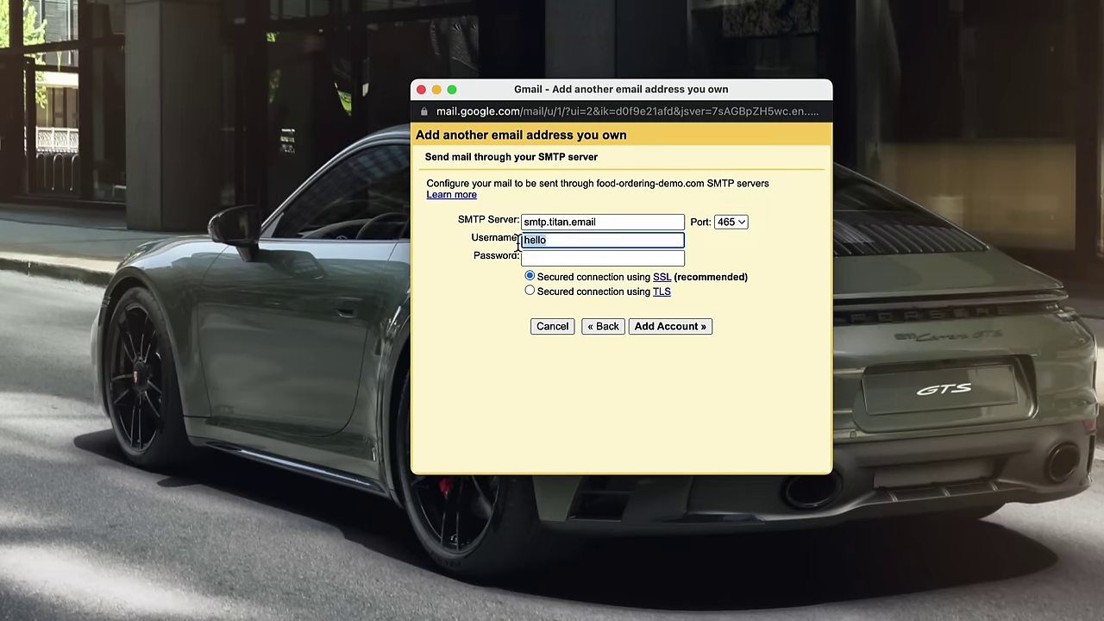
pyautogui.click(557, 243)
pyautogui.write('@food-ordering-demo.com')
pyautogui.press('Tab')
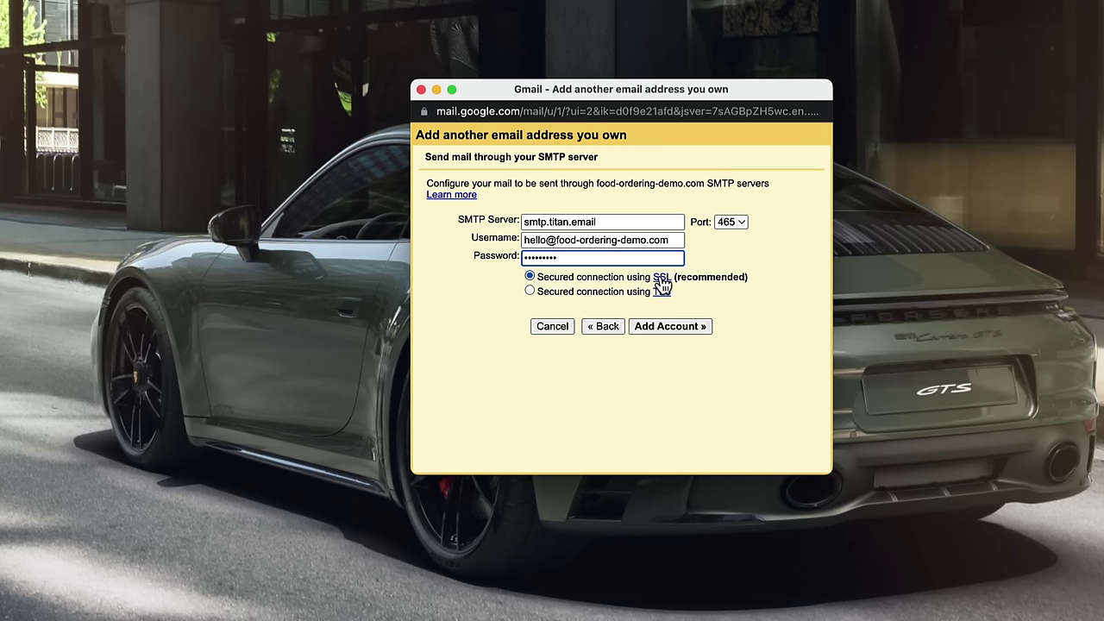
pyautogui.click(682, 332)
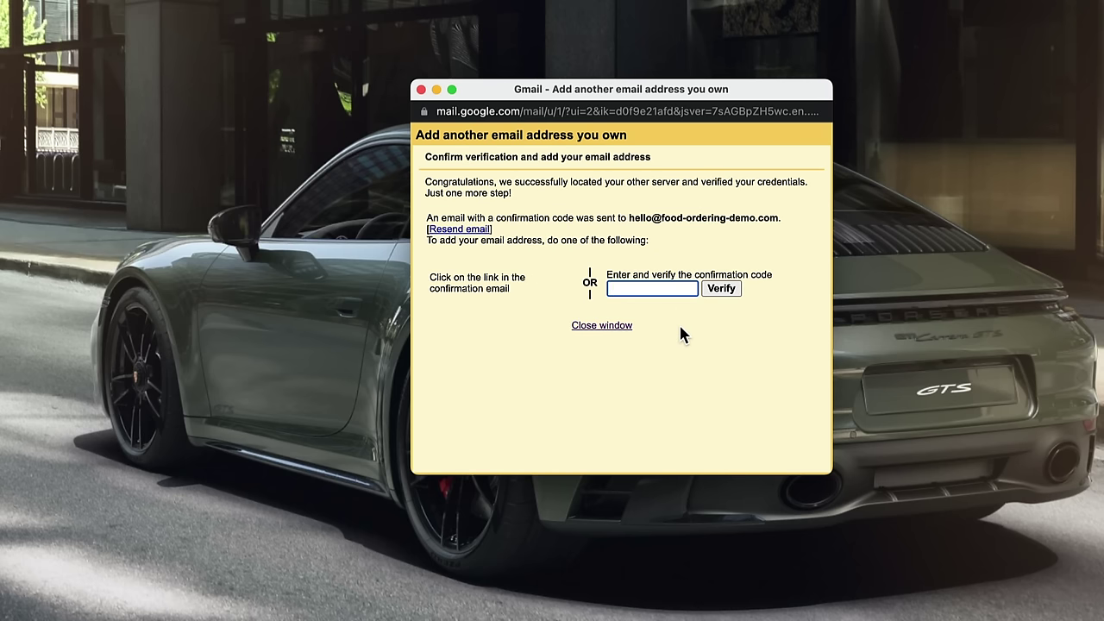
# Go to the domain's Titan mailbox and dismiss its welcome and setup popups
pyautogui.moveTo(426, 164); pyautogui.dragTo(665, 168)
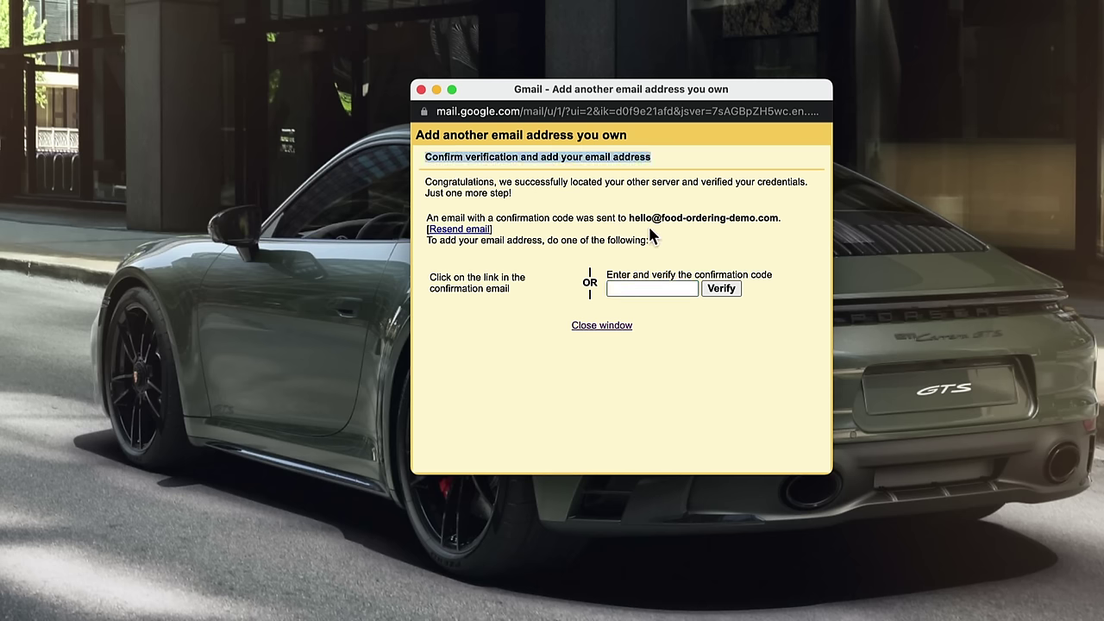
pyautogui.moveTo(629, 218); pyautogui.dragTo(793, 224)
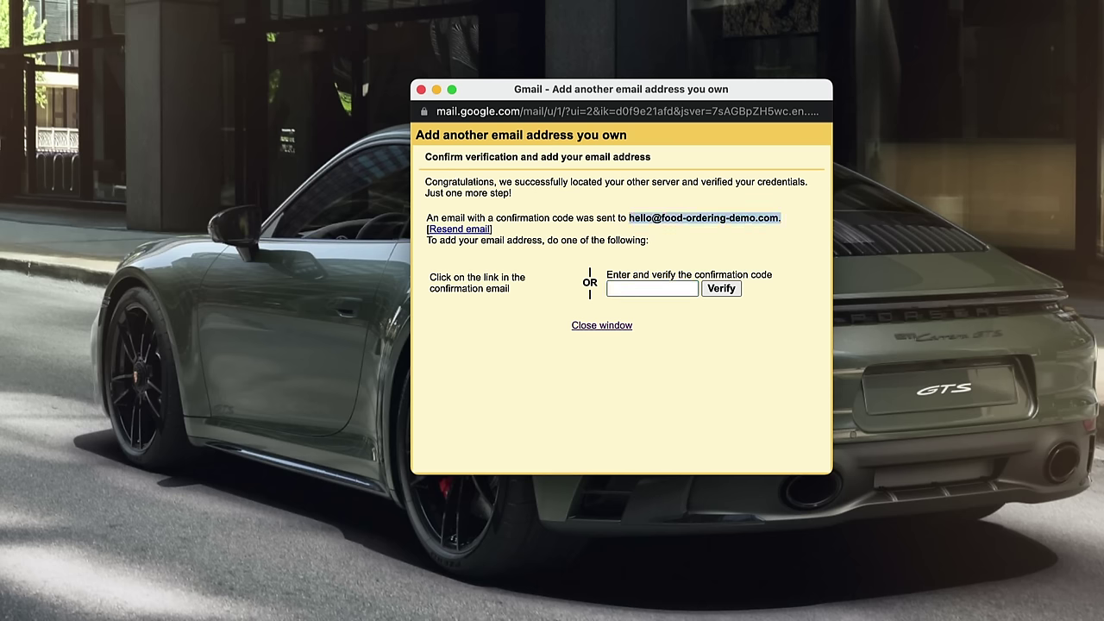
pyautogui.click(759, 604)
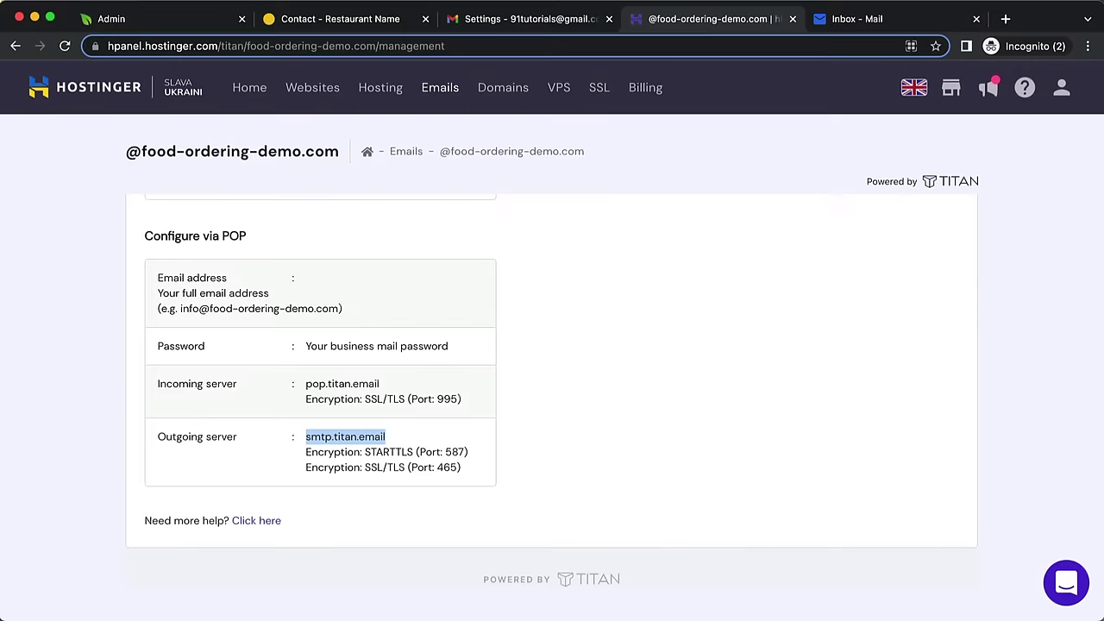
pyautogui.click(840, 20)
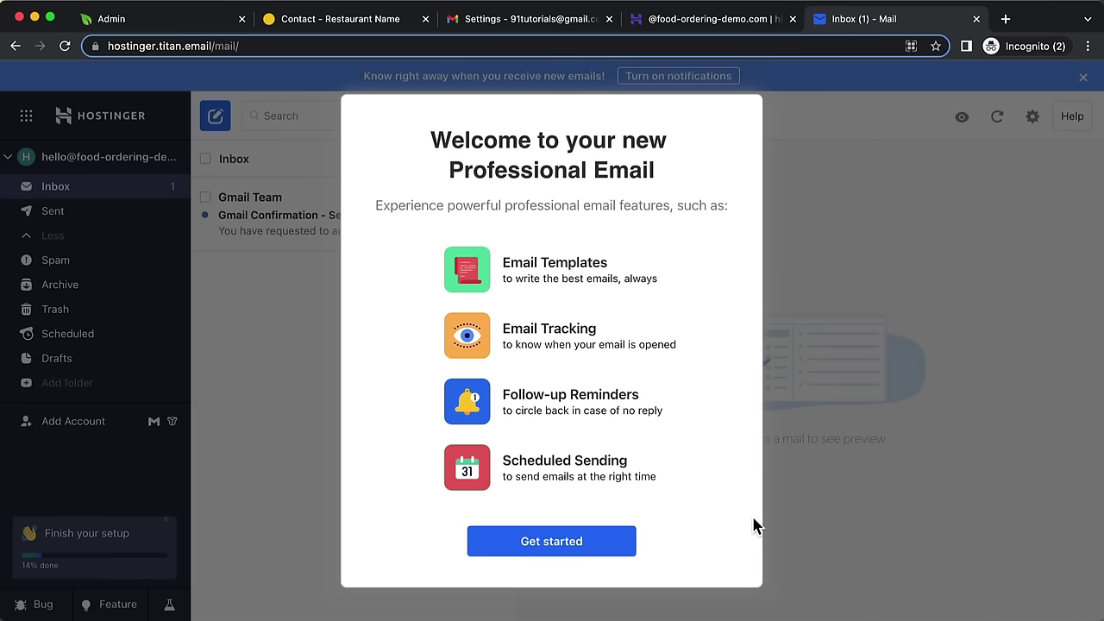
pyautogui.click(574, 540)
pyautogui.click(721, 185)
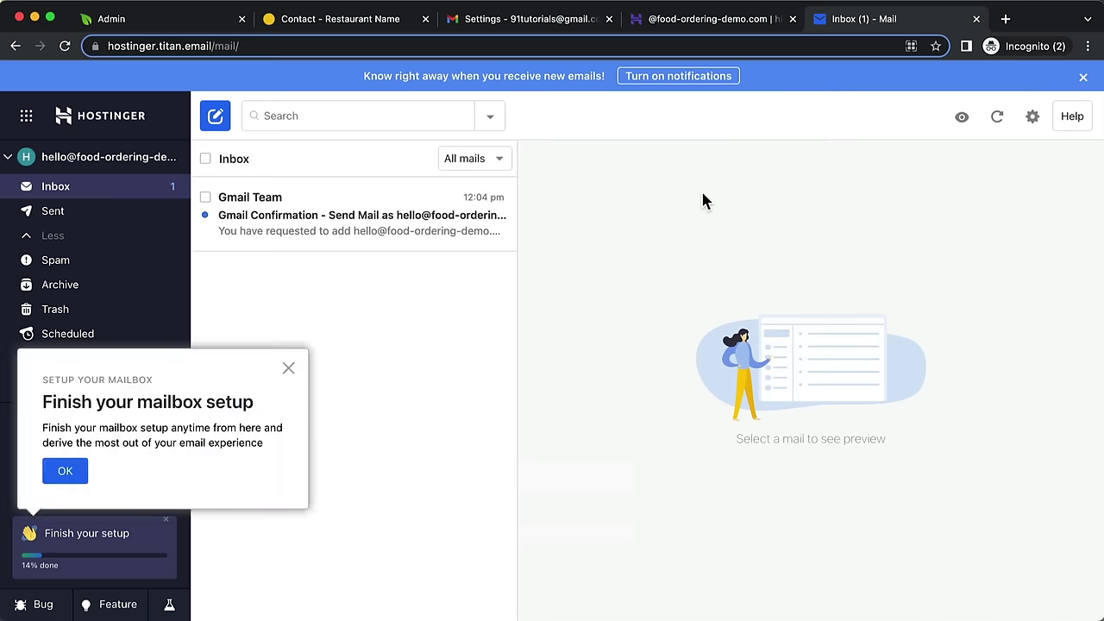
pyautogui.click(289, 370)
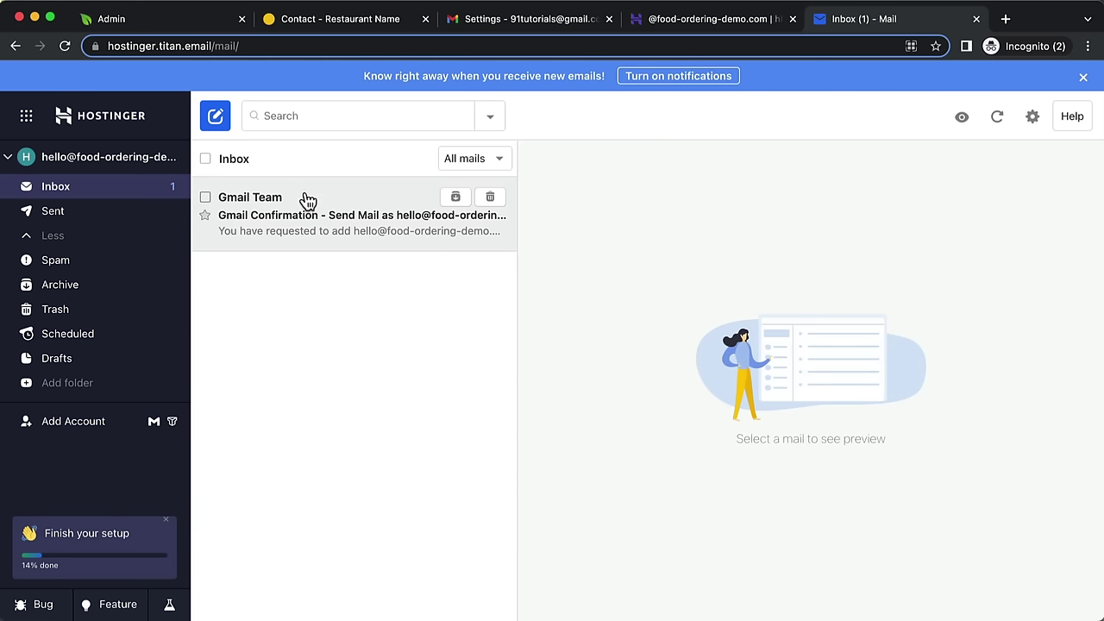
# Open Gmail's confirmation email and approve sending mail as the domain address
pyautogui.click(308, 200)
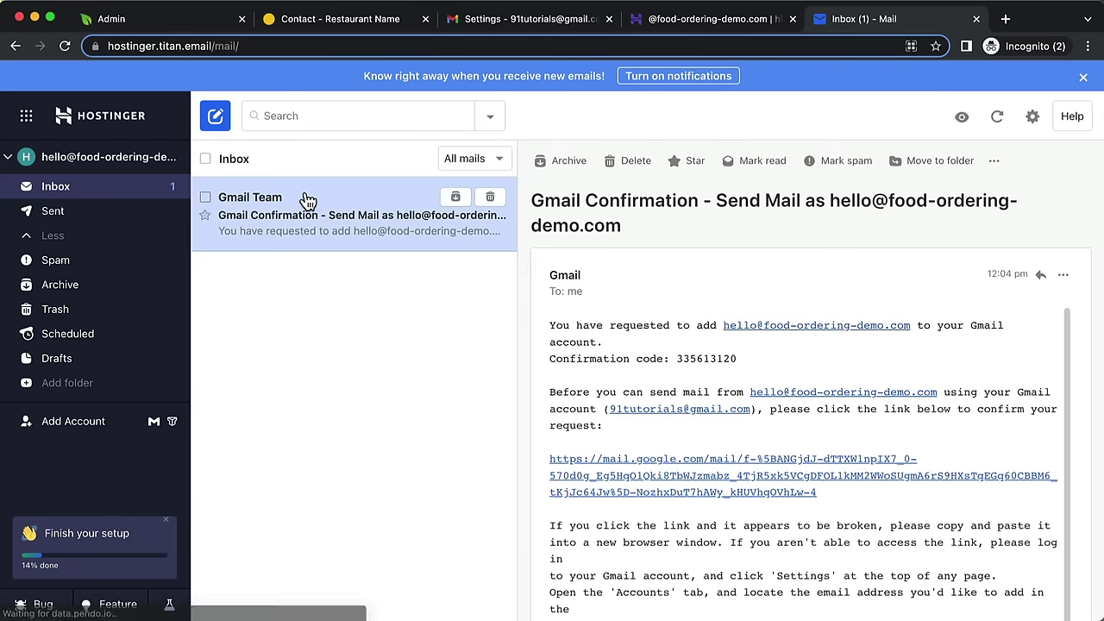
pyautogui.click(680, 466)
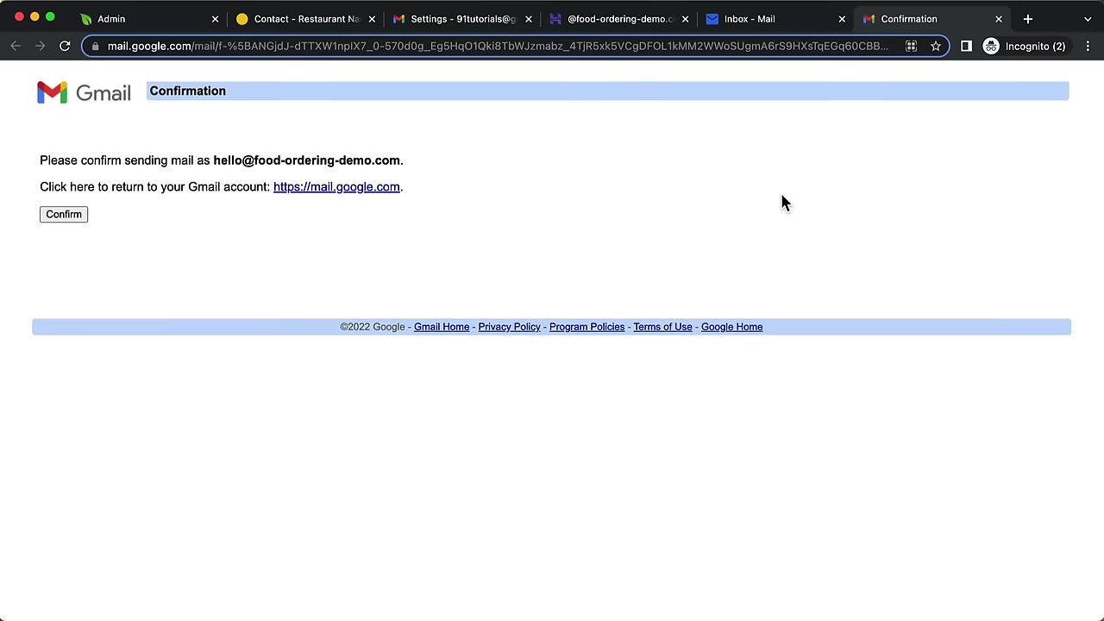
pyautogui.click(60, 215)
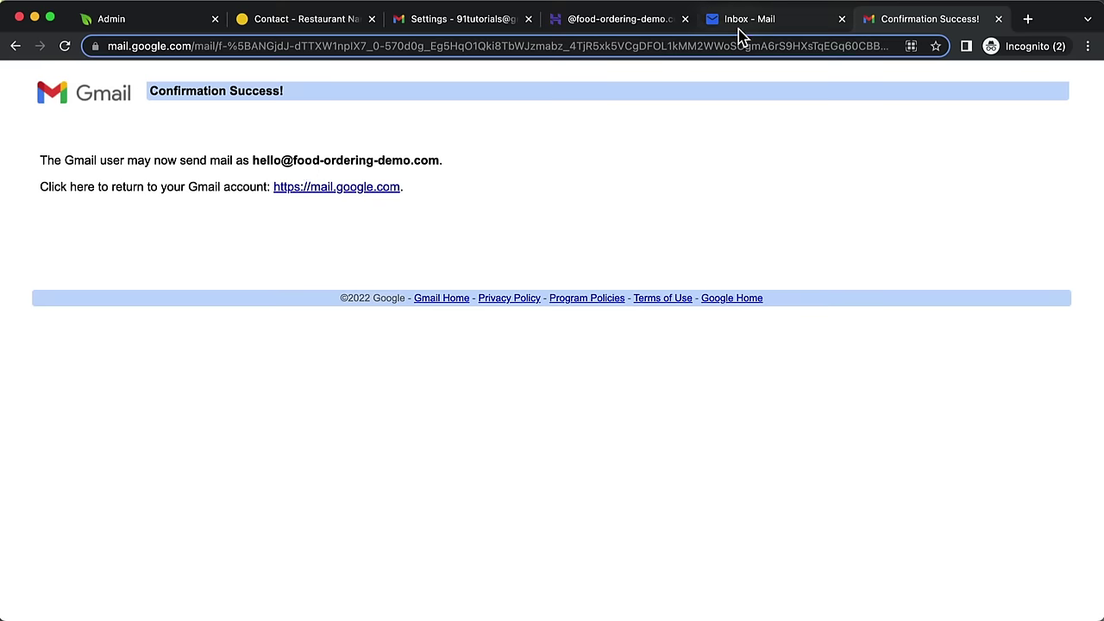
pyautogui.click(465, 24)
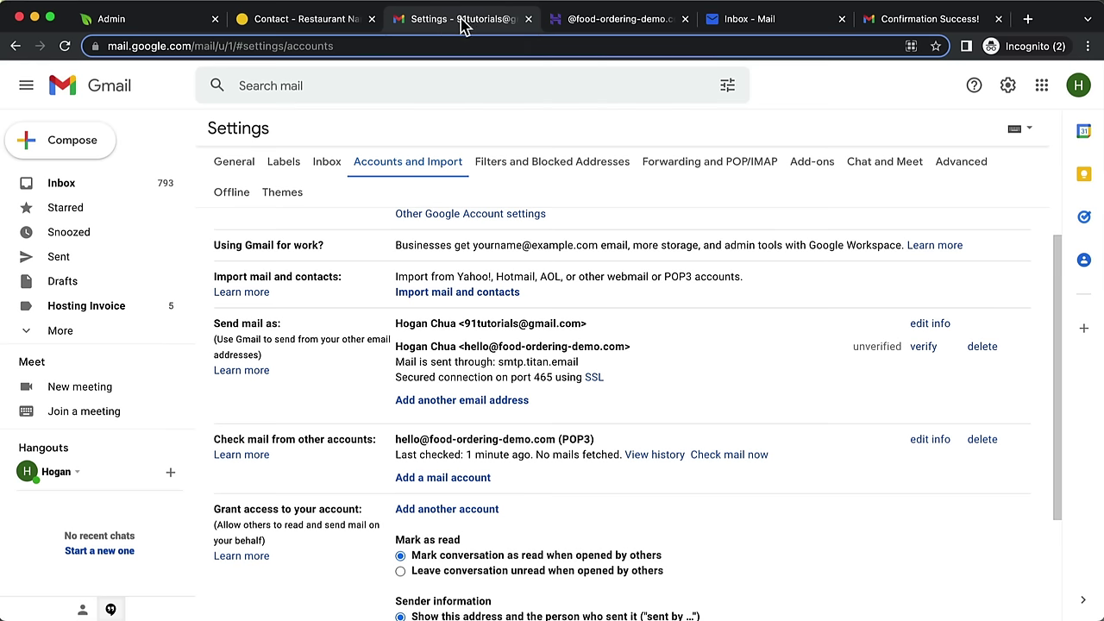
# Find and open the Gmail Team confirmation email imported into the Gmail inbox
pyautogui.click(125, 184)
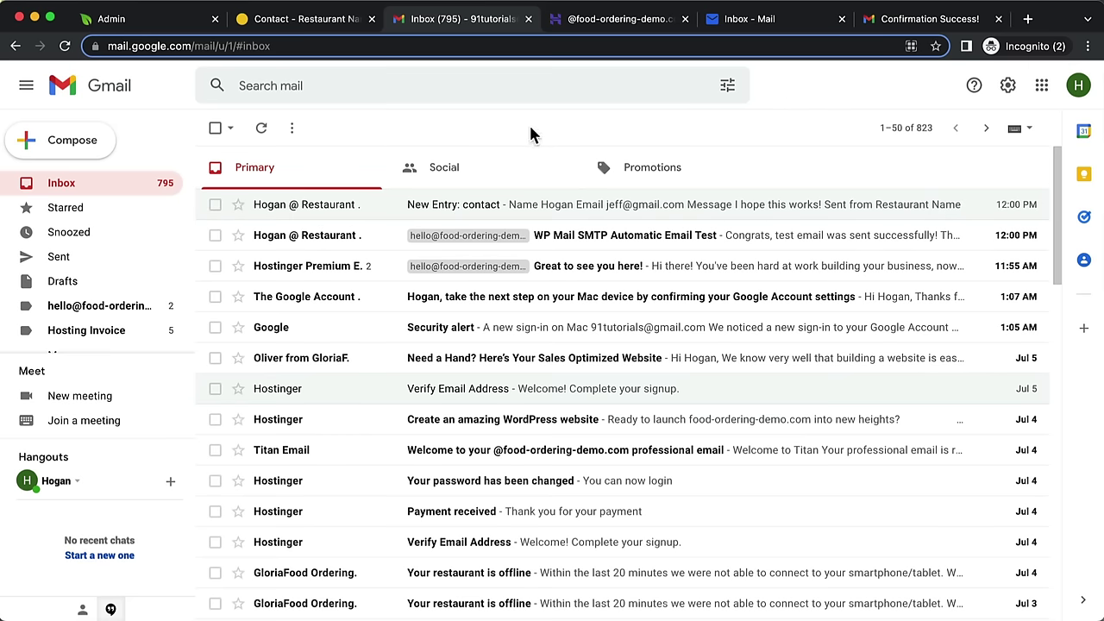
pyautogui.click(753, 21)
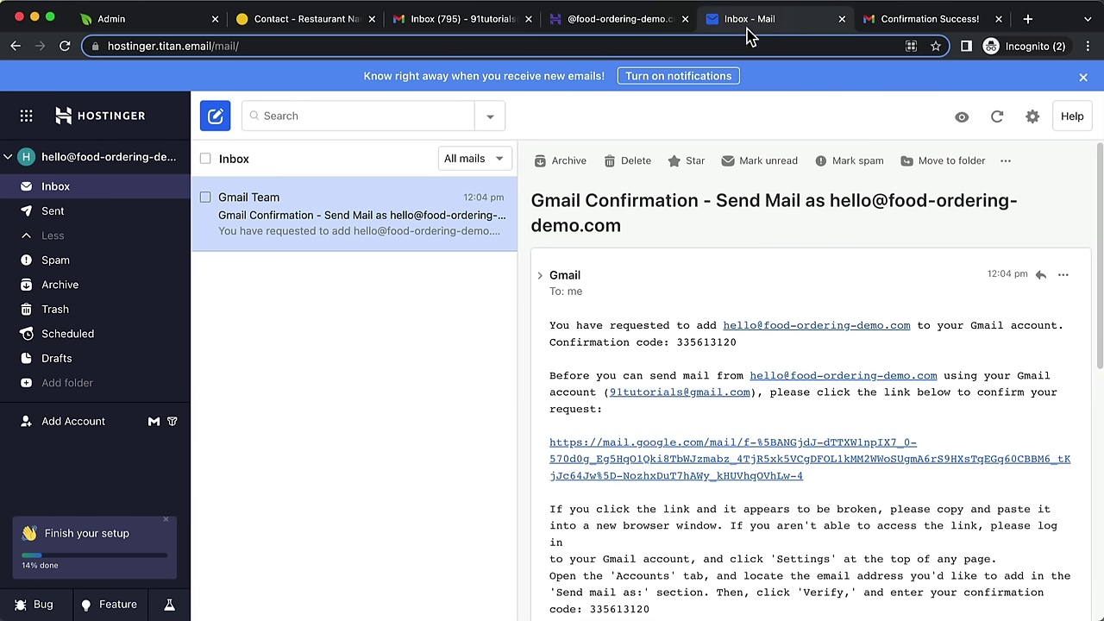
pyautogui.click(424, 23)
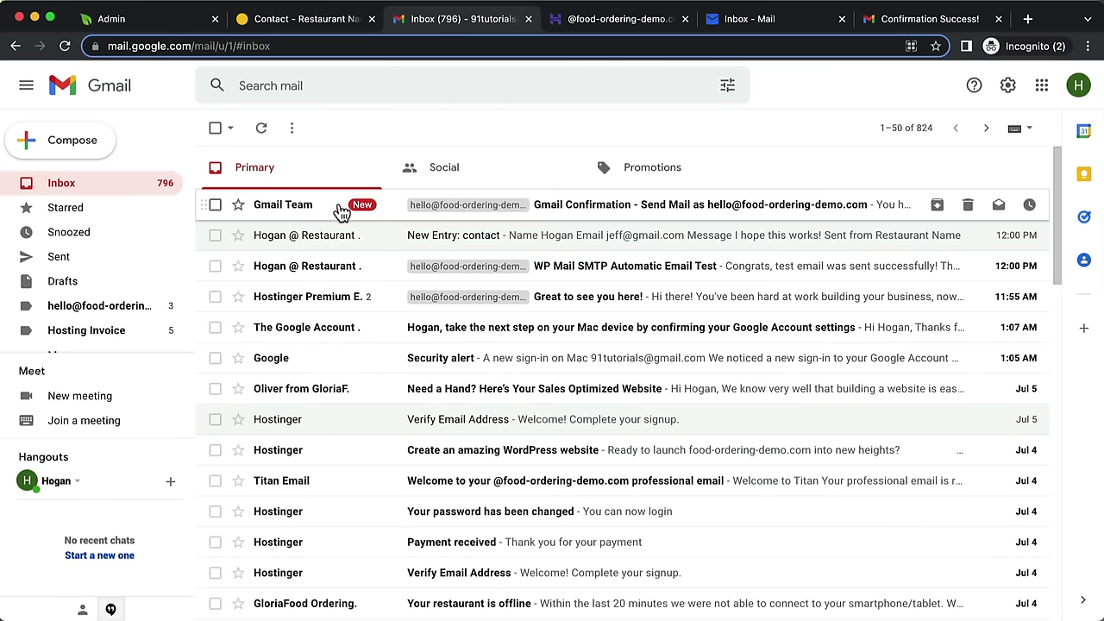
pyautogui.click(300, 207)
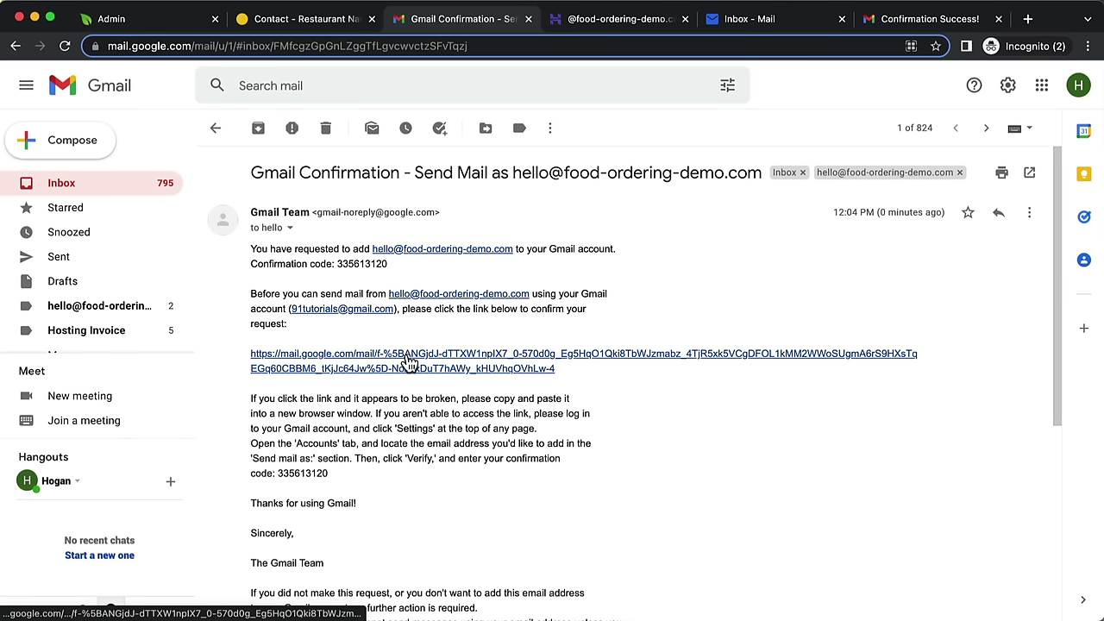
pyautogui.click(139, 188)
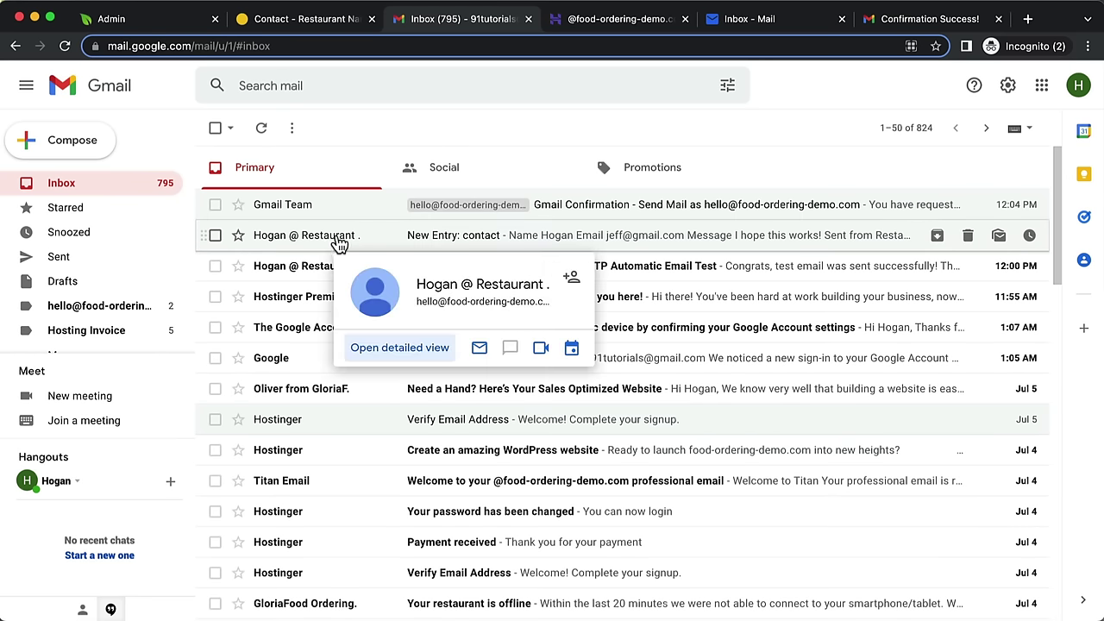
# Reply to the New Entry: contact email with the restaurant's domain address as sender
pyautogui.click(339, 245)
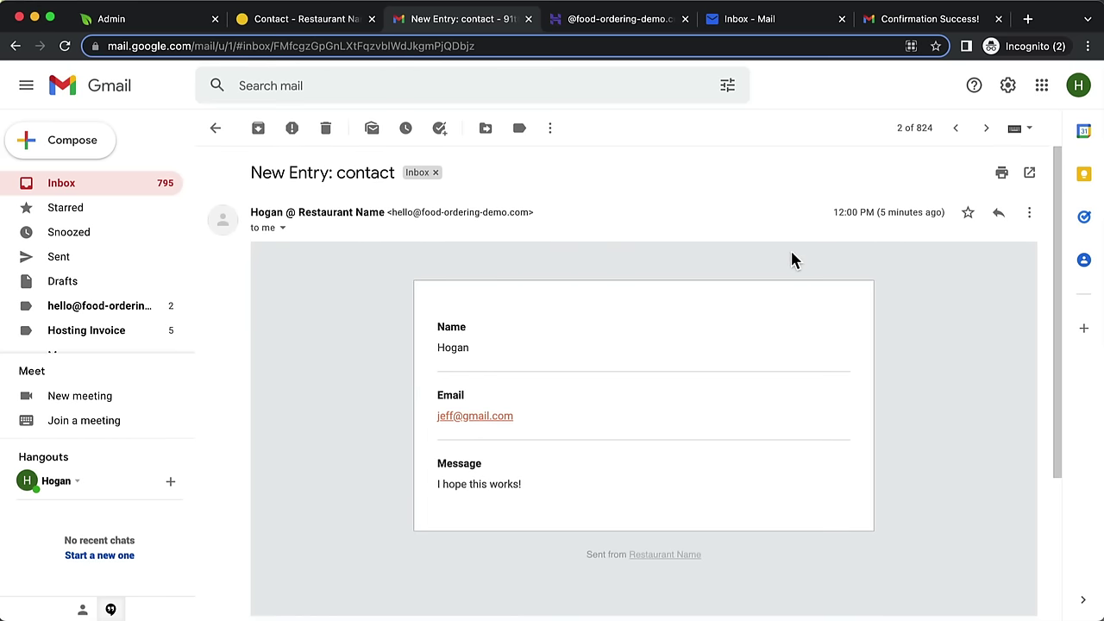
pyautogui.scroll(-3, 790, 254)
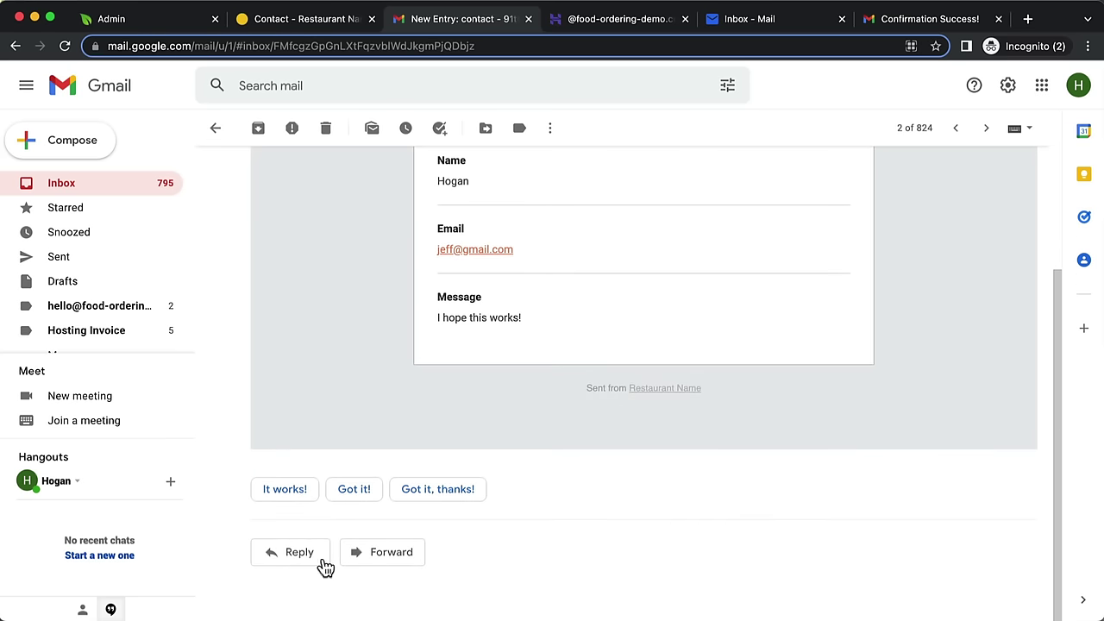
pyautogui.click(298, 553)
pyautogui.click(350, 437)
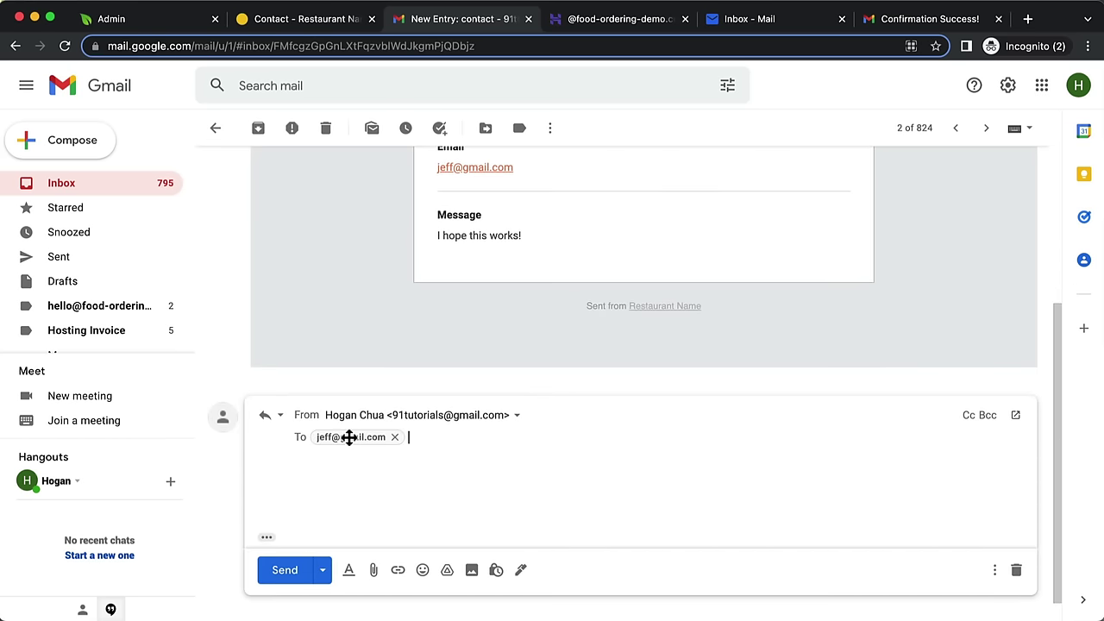
pyautogui.scroll(1, 389, 433)
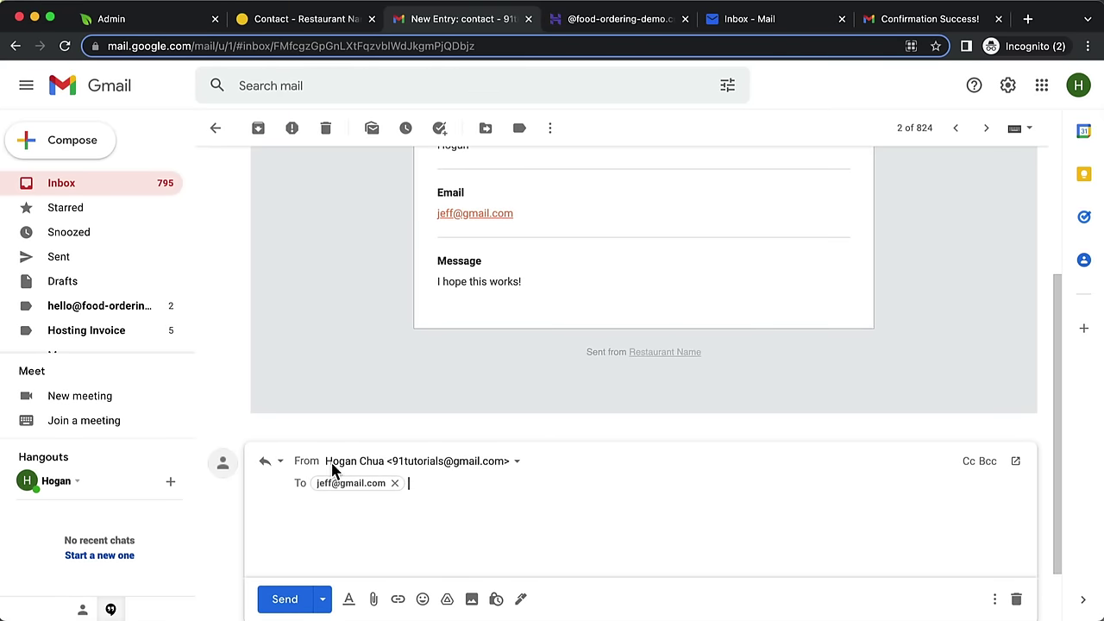
pyautogui.click(418, 466)
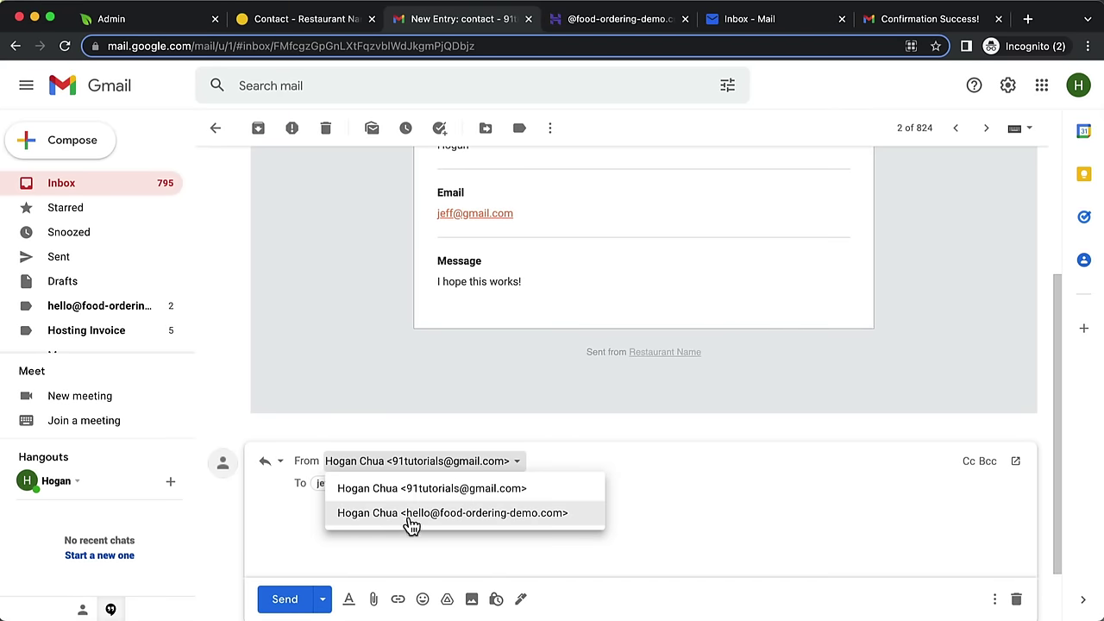
pyautogui.click(518, 519)
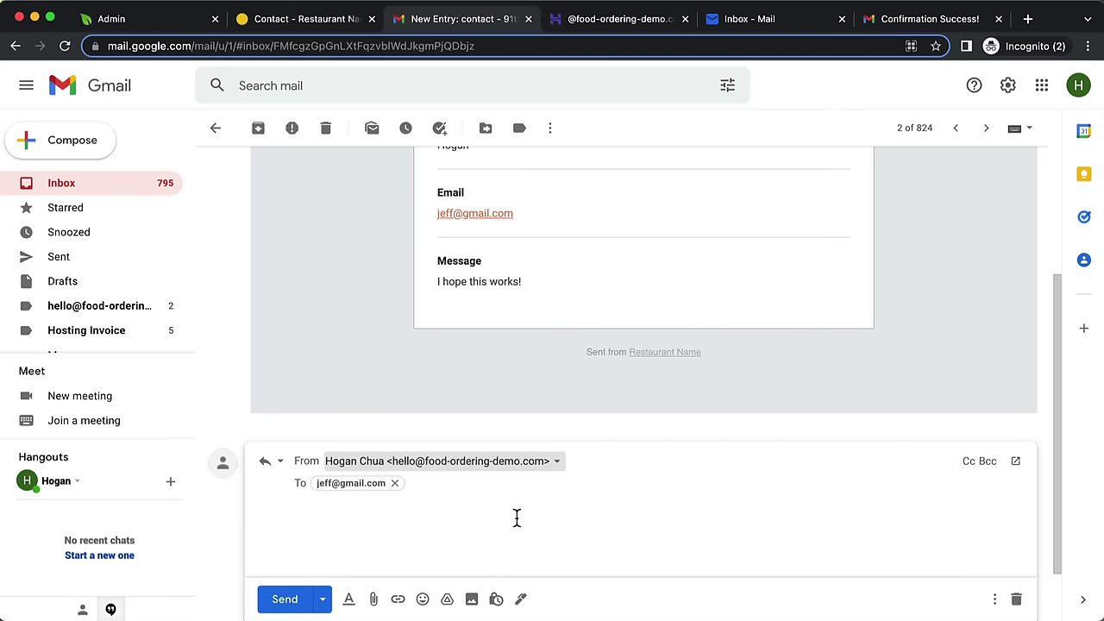
# Discard the empty reply and highlight the domain sender address in the message header
pyautogui.click(517, 517)
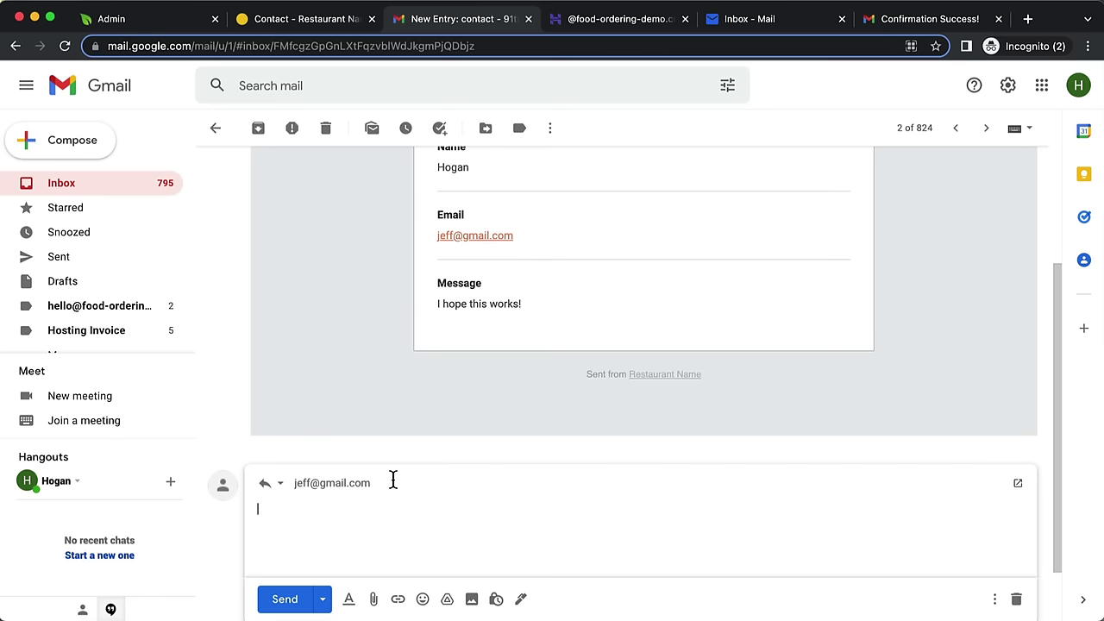
pyautogui.hotkey('ctrl', 'shift', 'd')
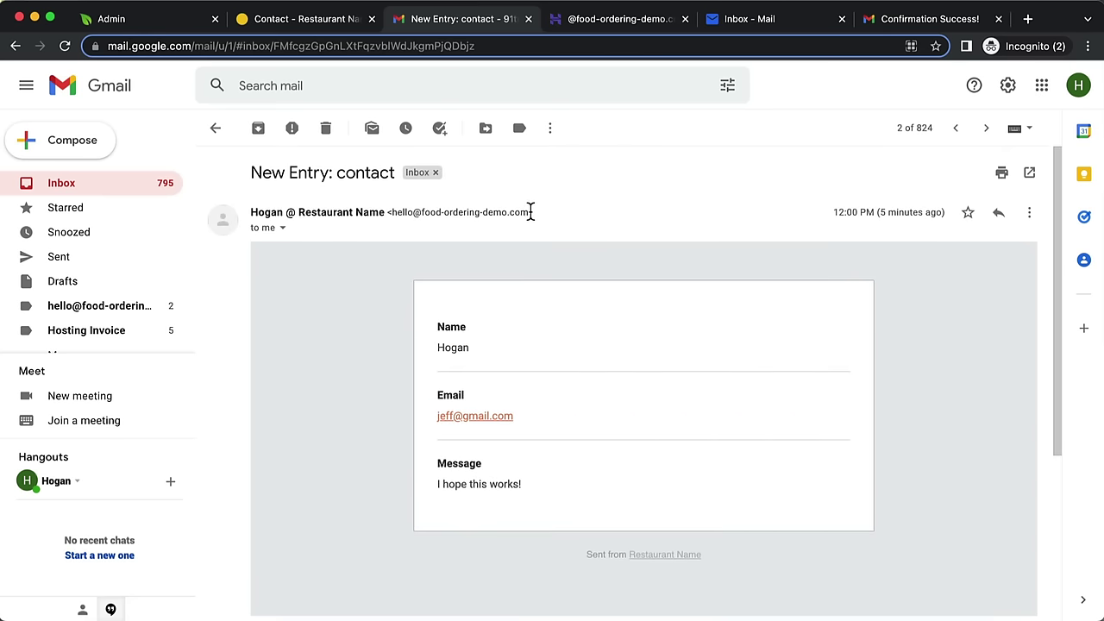
pyautogui.moveTo(530, 211); pyautogui.dragTo(398, 214)
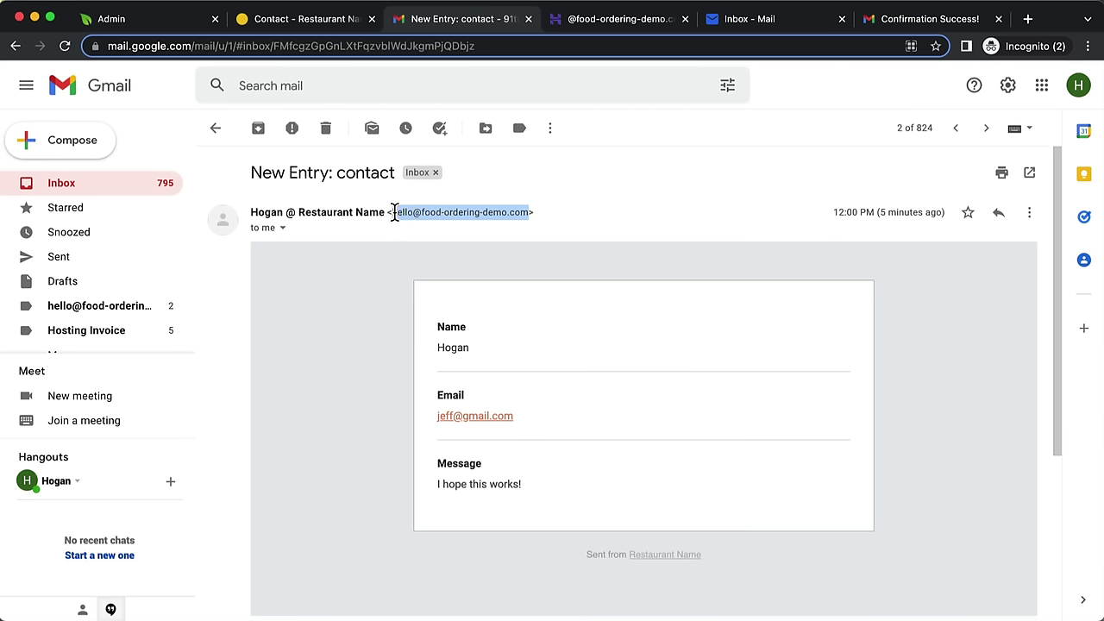
# Go from the Contact page to the WordPress dashboard and open the Contact Form in WPForms
pyautogui.click(291, 21)
pyautogui.scroll(15, 737, 287)
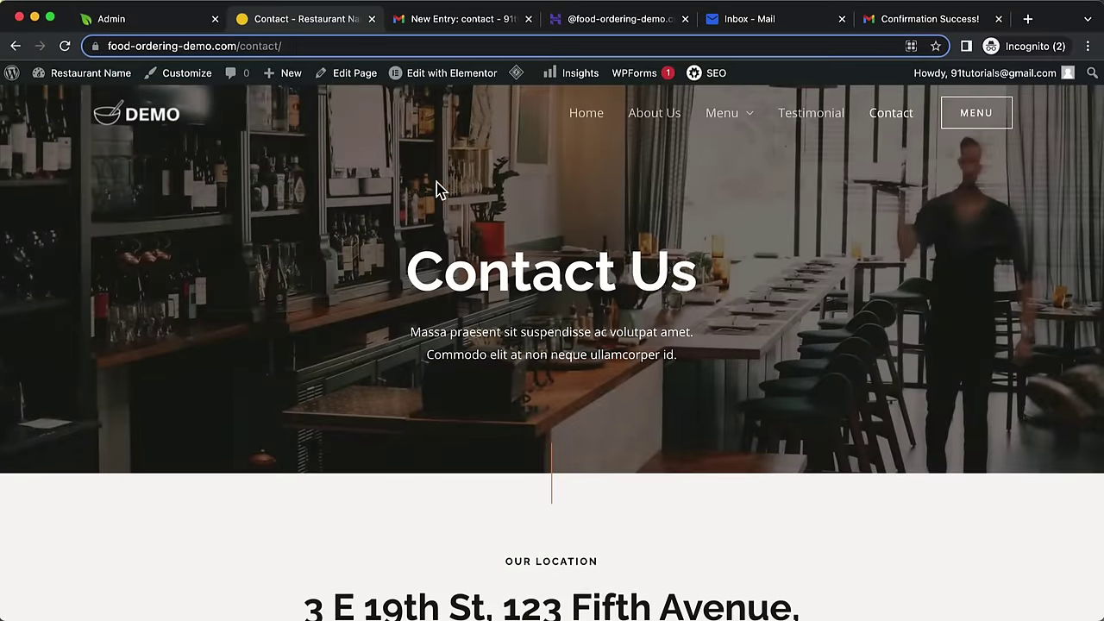
pyautogui.moveTo(80, 78)
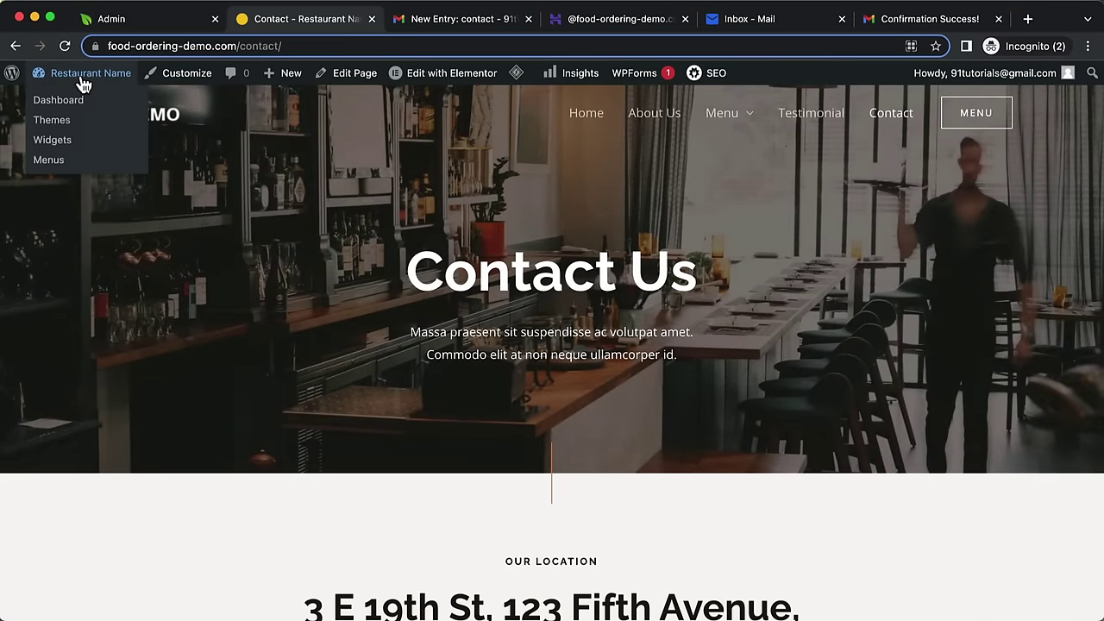
pyautogui.click(54, 102)
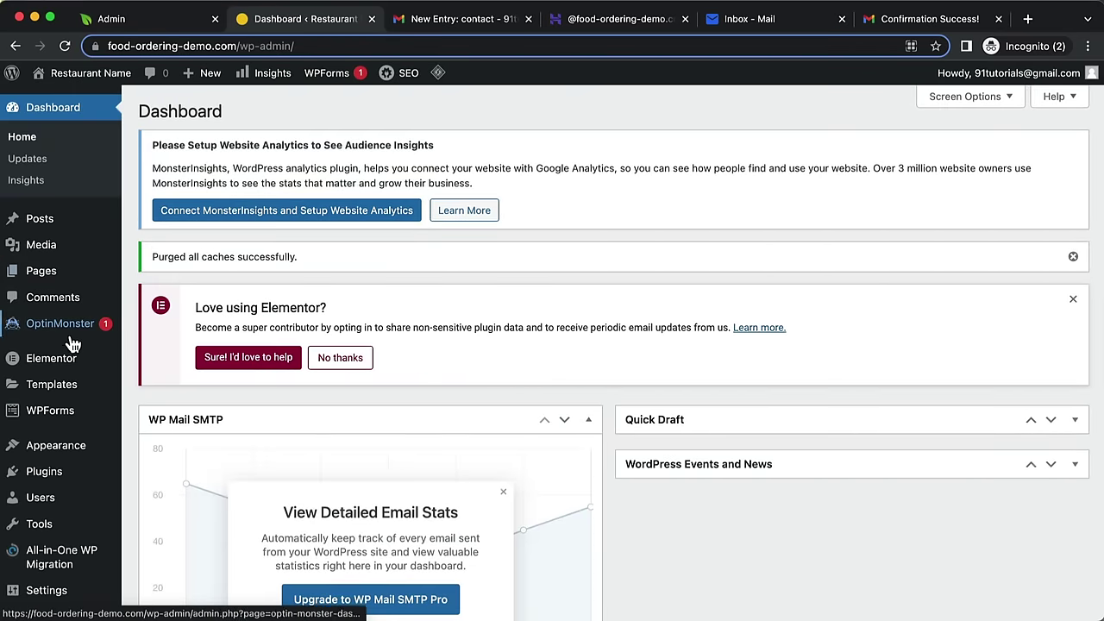
pyautogui.scroll(-5, 74, 343)
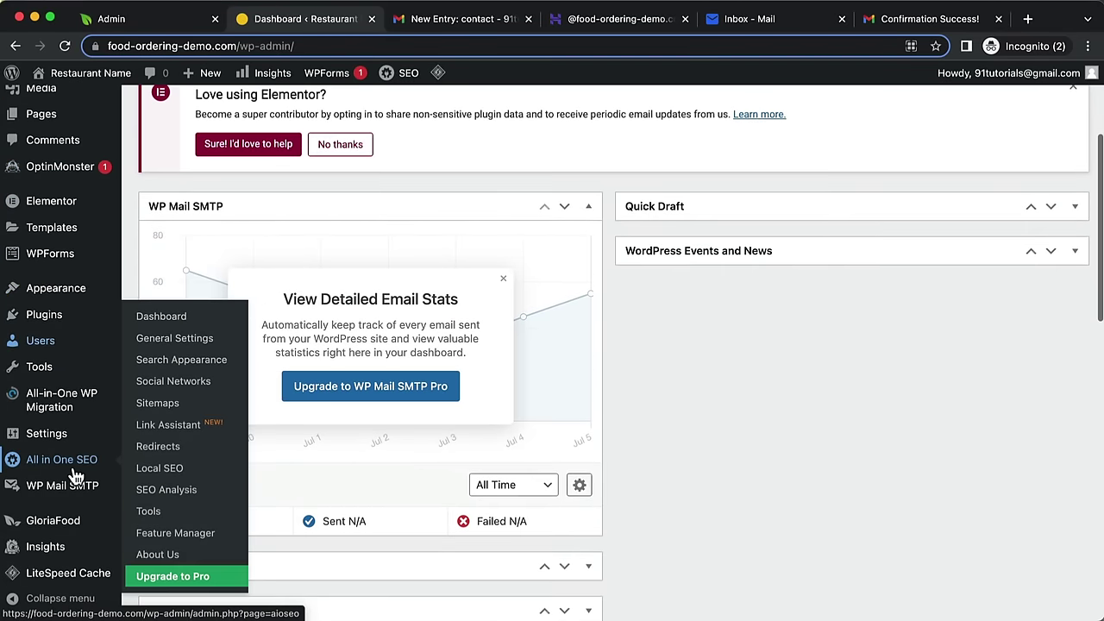
pyautogui.moveTo(59, 269)
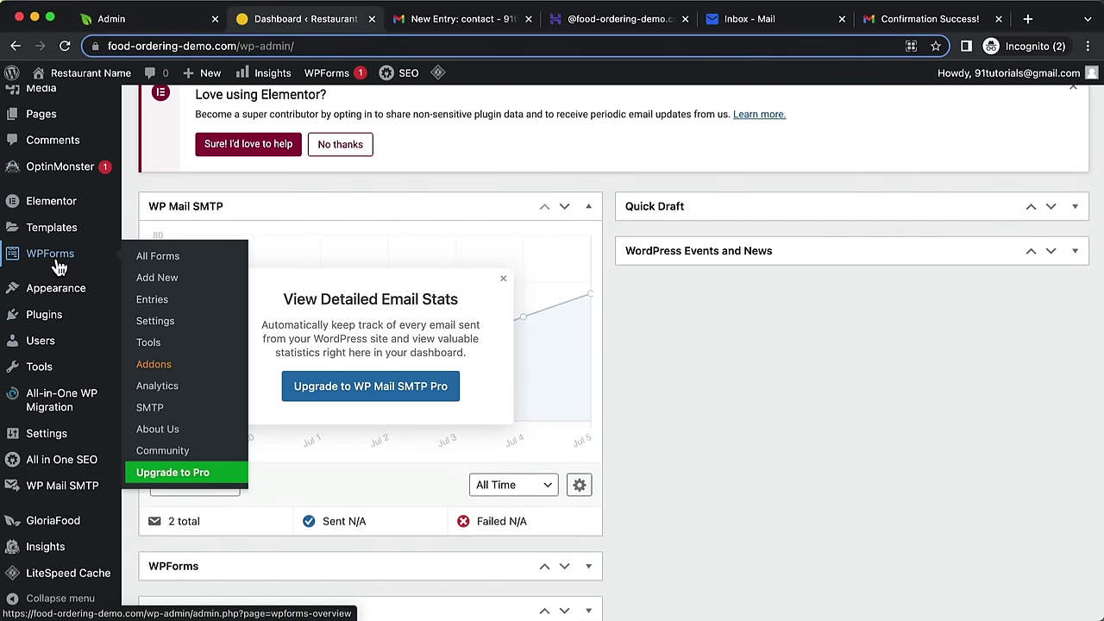
pyautogui.click(161, 257)
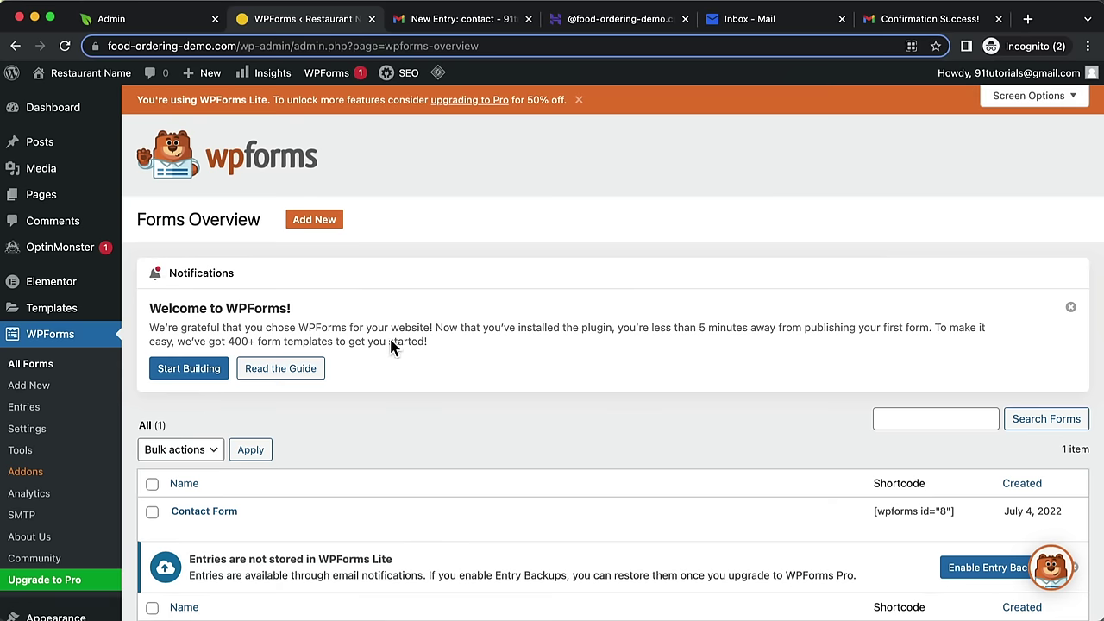
pyautogui.scroll(-2, 390, 340)
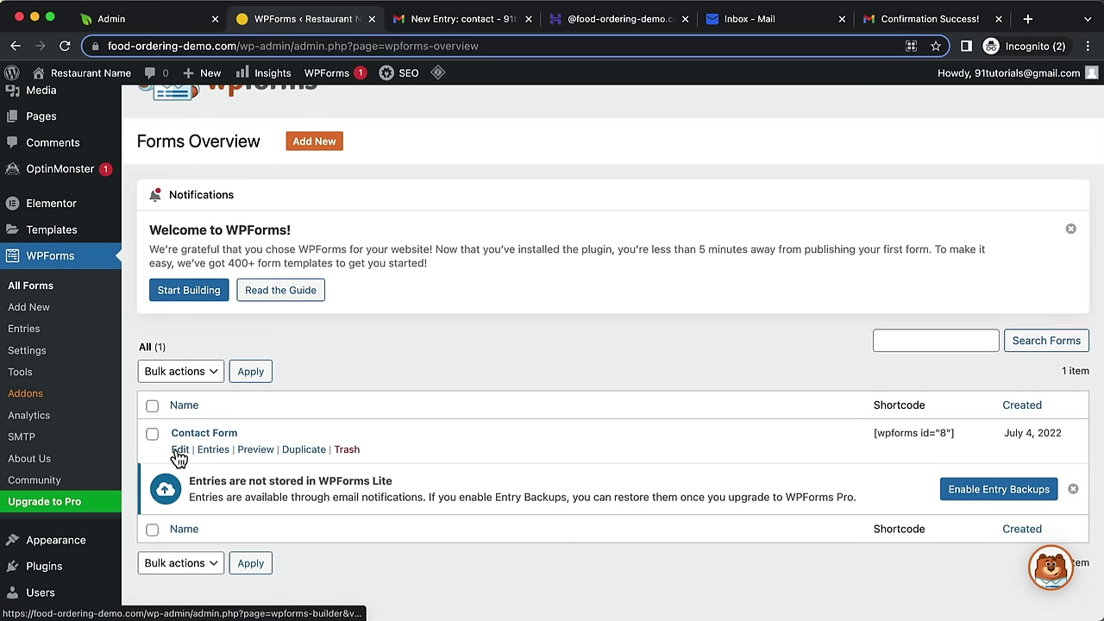
pyautogui.click(179, 451)
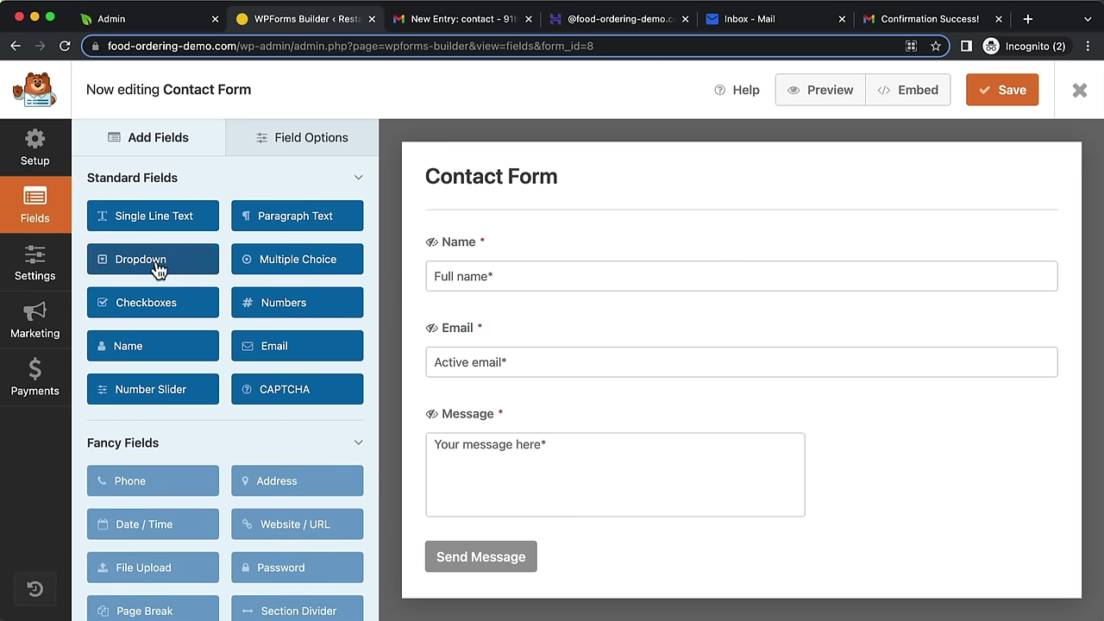
# Insert a Dropdown field between Name and Email, then review the General settings' submit texts
pyautogui.moveTo(143, 288); pyautogui.dragTo(485, 360)
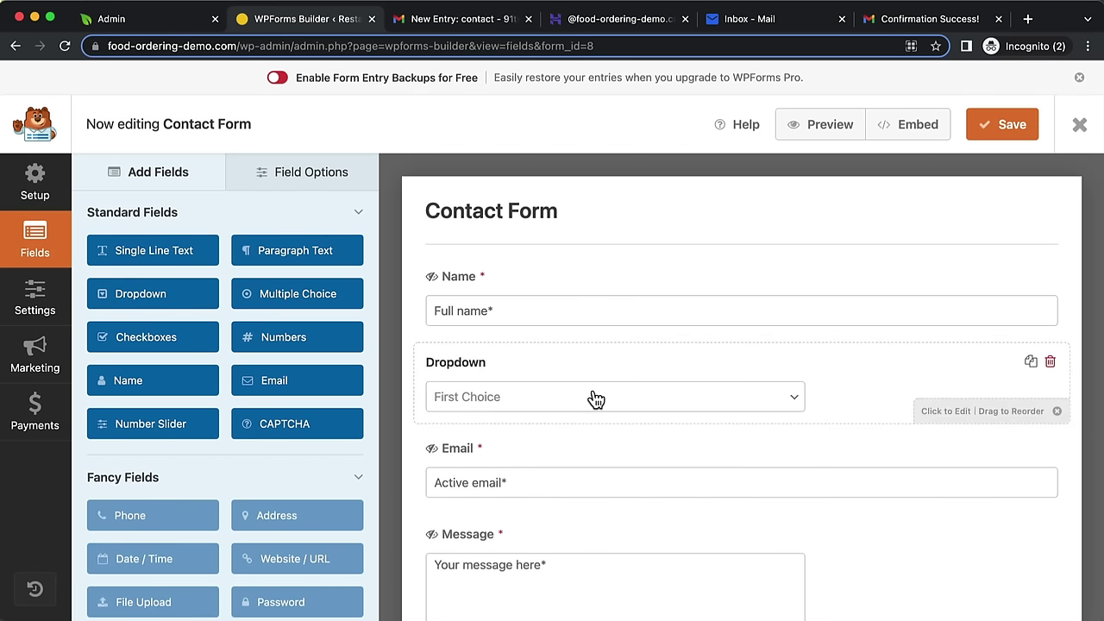
pyautogui.click(595, 398)
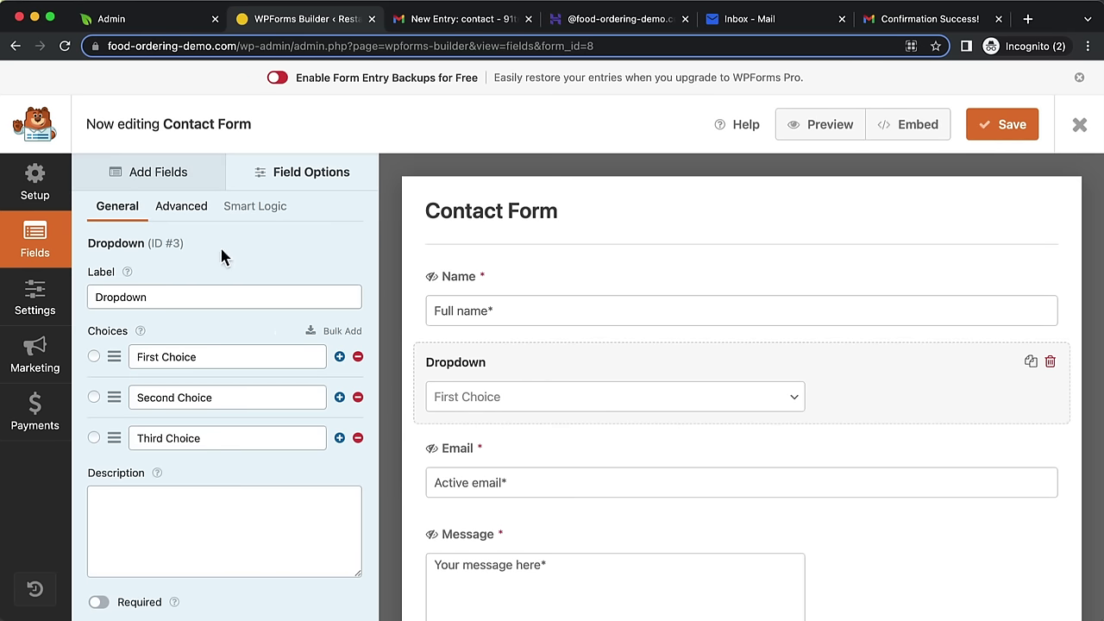
pyautogui.click(34, 291)
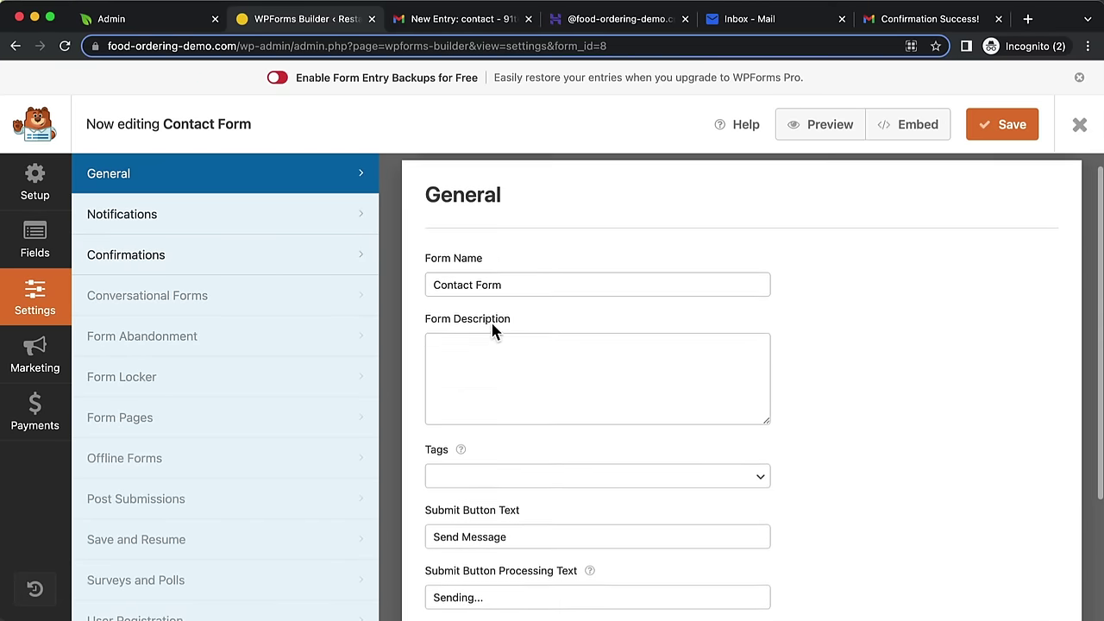
pyautogui.scroll(-3, 493, 328)
pyautogui.scroll(-2, 511, 358)
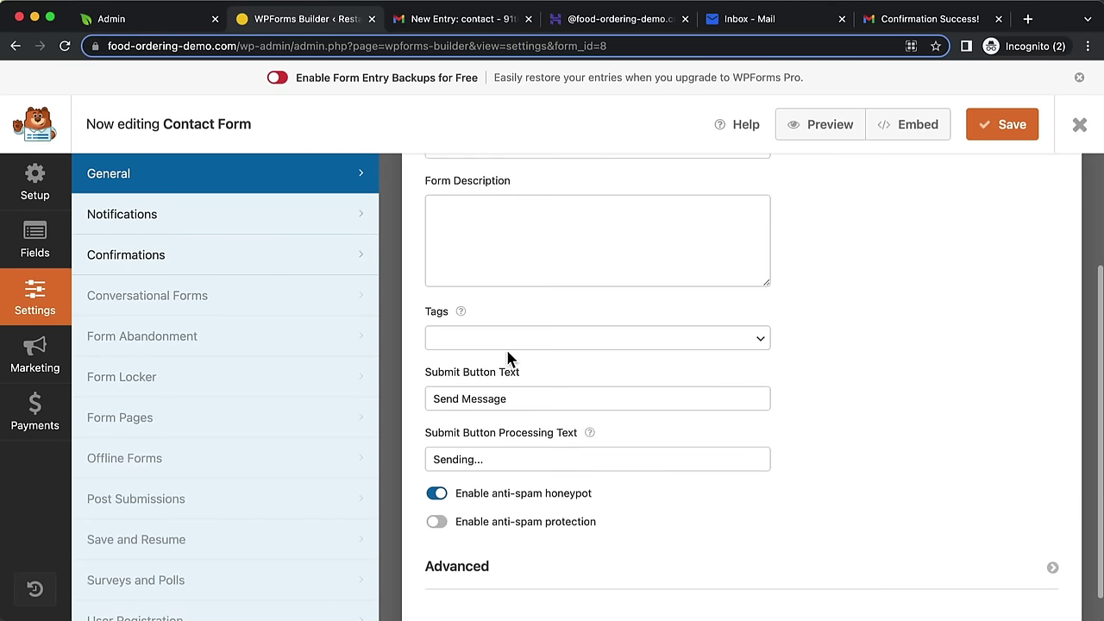
pyautogui.moveTo(522, 371); pyautogui.dragTo(423, 377)
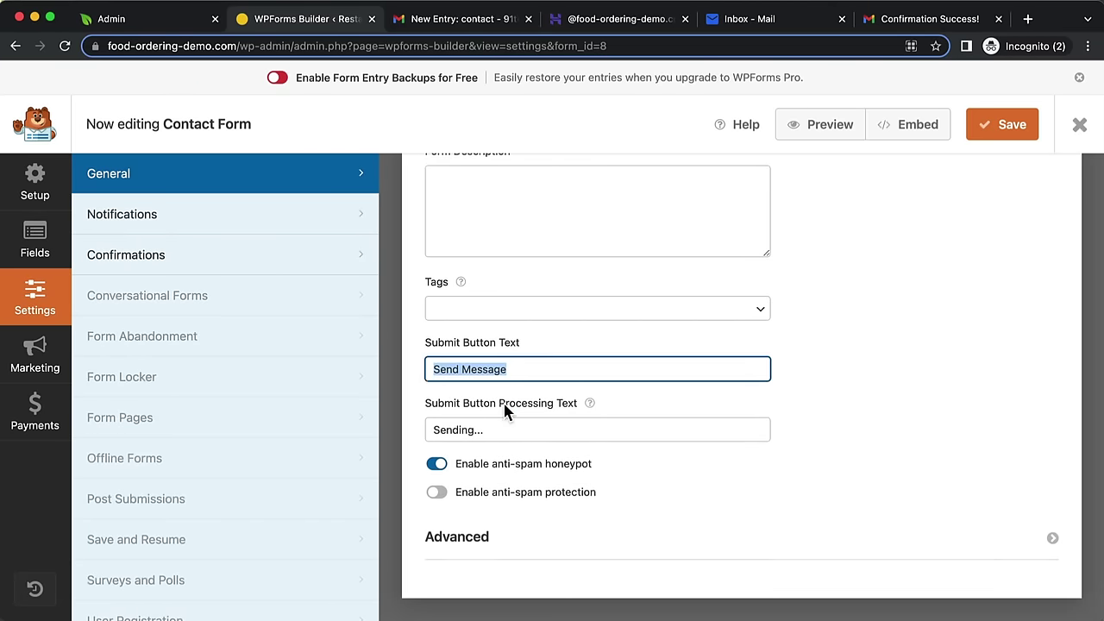
pyautogui.moveTo(515, 433); pyautogui.dragTo(454, 428)
pyautogui.scroll(4, 461, 431)
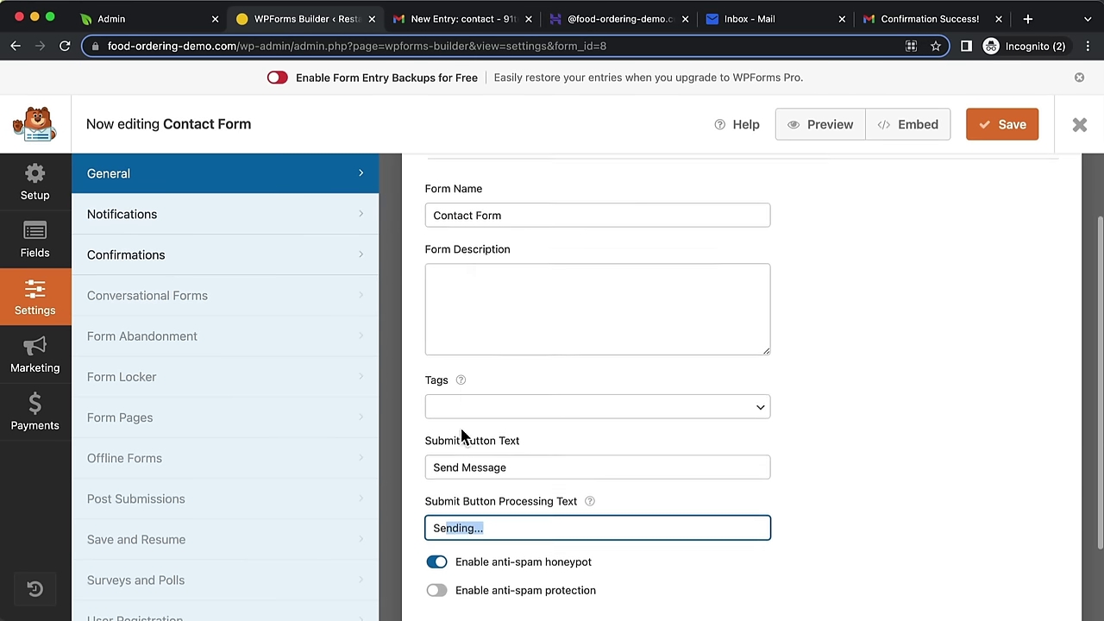
# Replace {admin_email} with the site's domain contact address as notification recipient, then view Confirmations
pyautogui.click(180, 225)
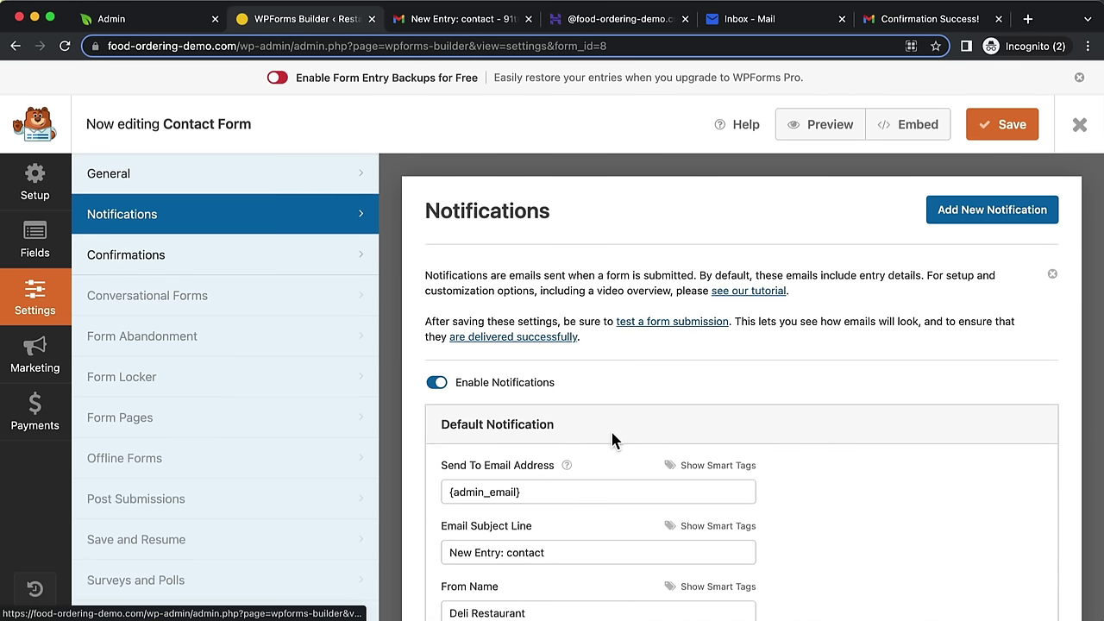
pyautogui.scroll(-2, 465, 422)
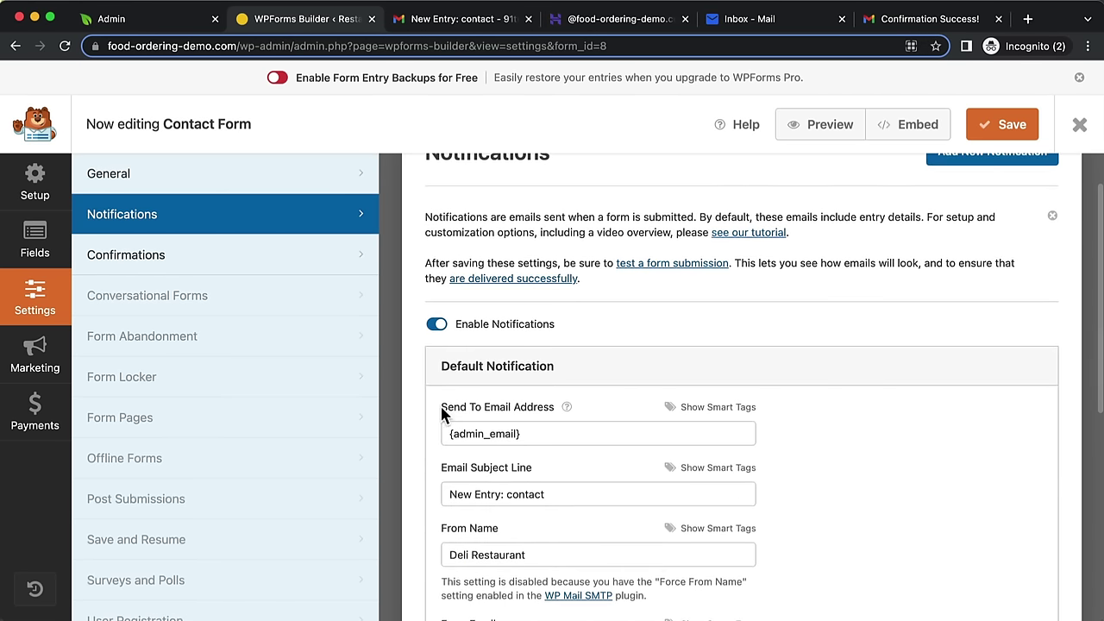
pyautogui.moveTo(441, 406); pyautogui.dragTo(556, 414)
pyautogui.tripleClick(451, 434)
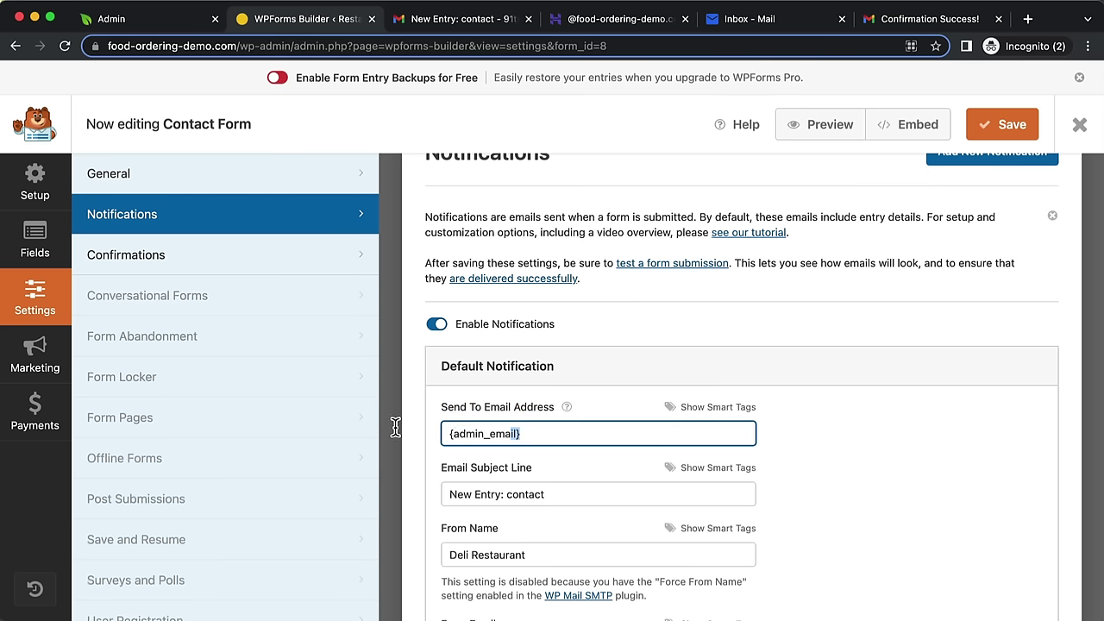
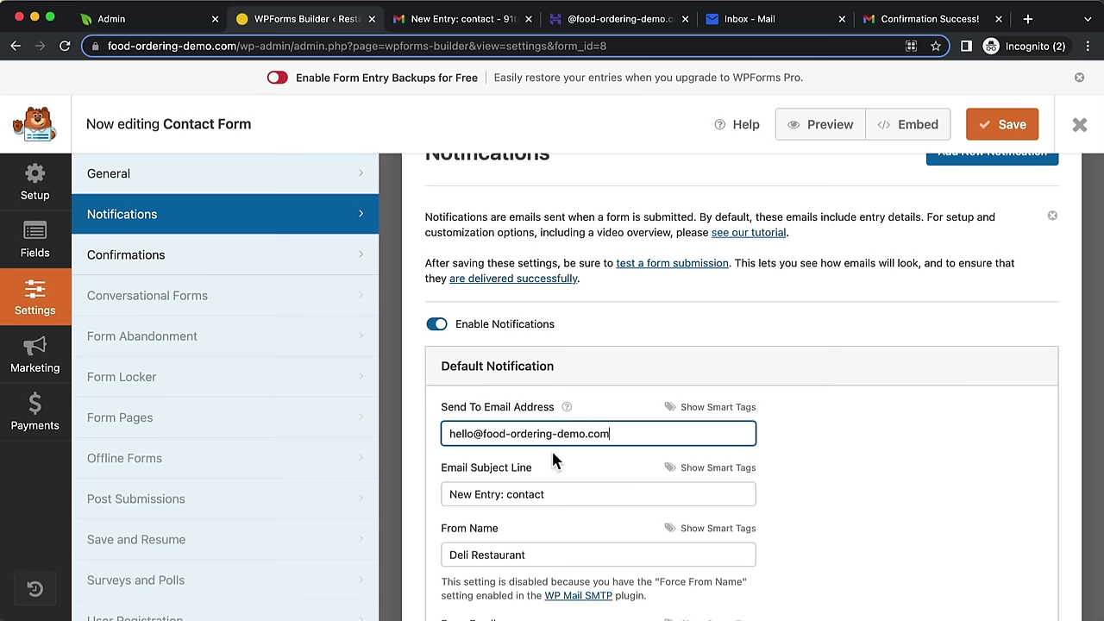
pyautogui.scroll(-3, 478, 484)
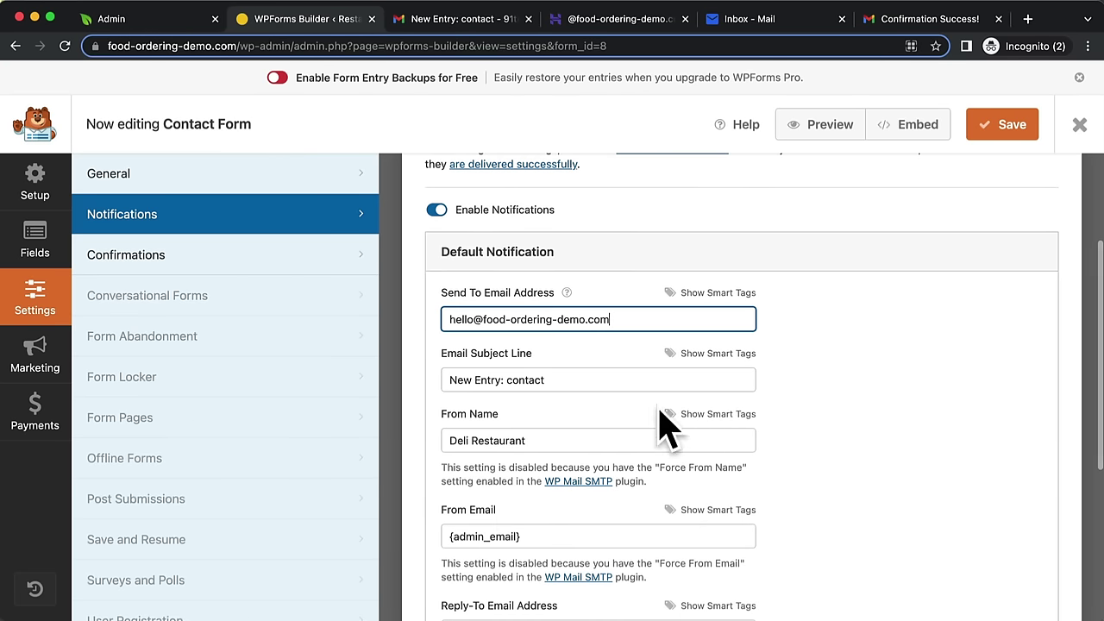
pyautogui.scroll(-4, 523, 443)
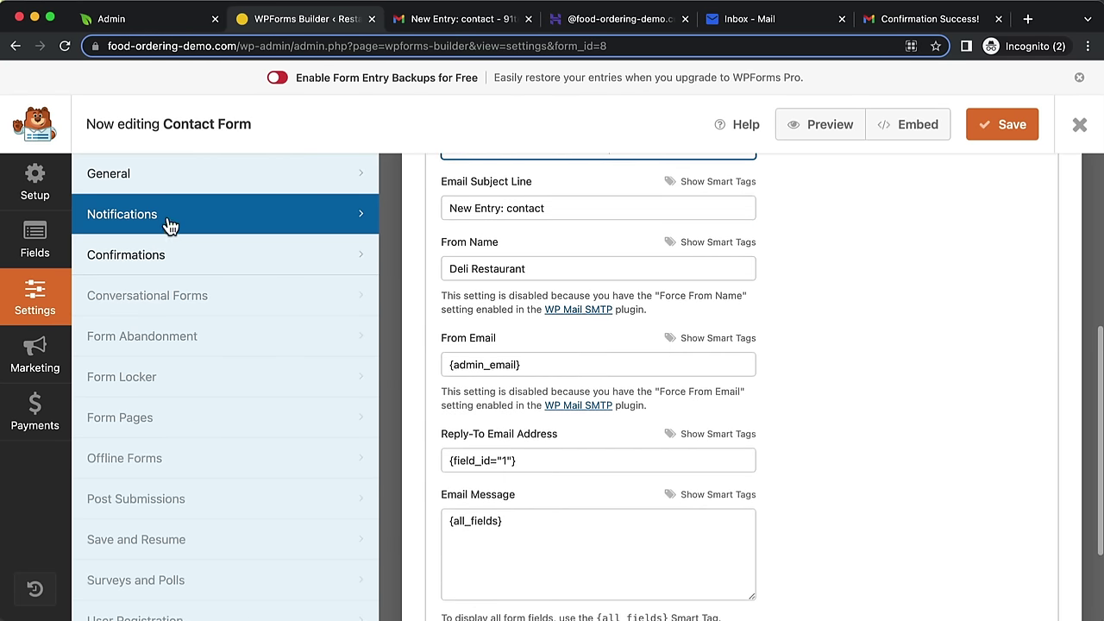
pyautogui.click(165, 255)
pyautogui.moveTo(790, 347); pyautogui.dragTo(484, 349)
# Preview the Contact Form, then exit the builder to the Forms Overview
pyautogui.click(817, 134)
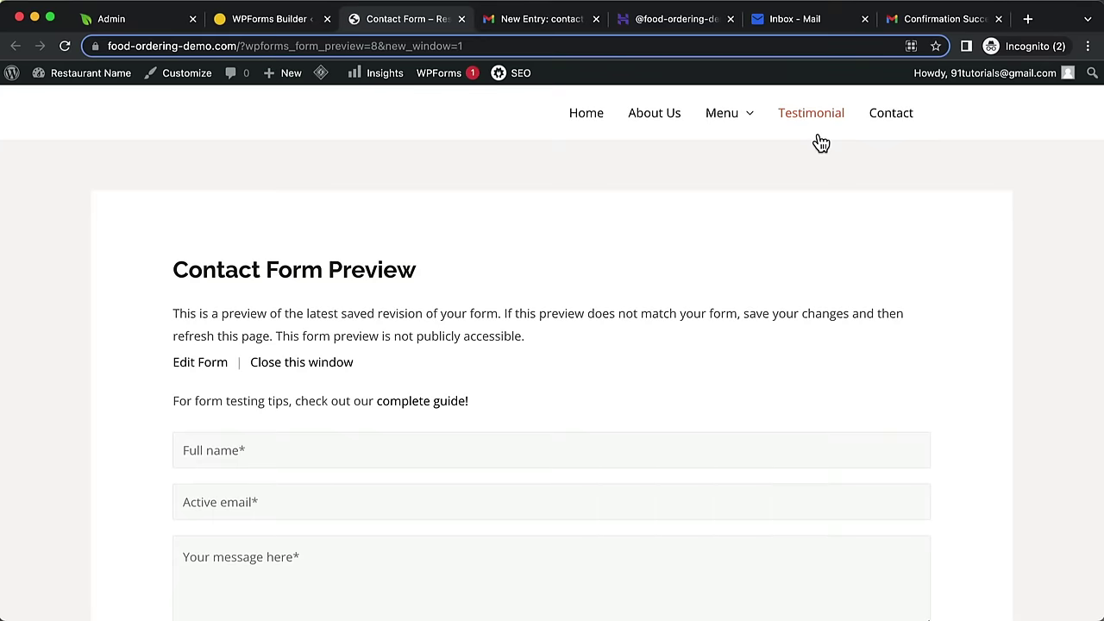
pyautogui.scroll(-3, 506, 311)
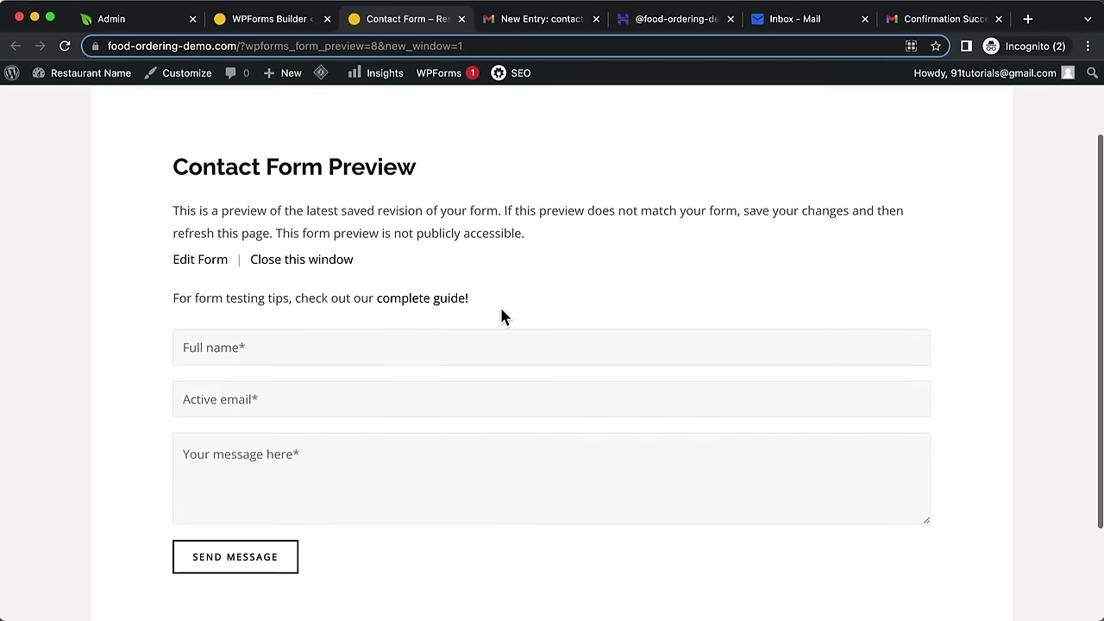
pyautogui.scroll(2, 502, 316)
pyautogui.click(293, 20)
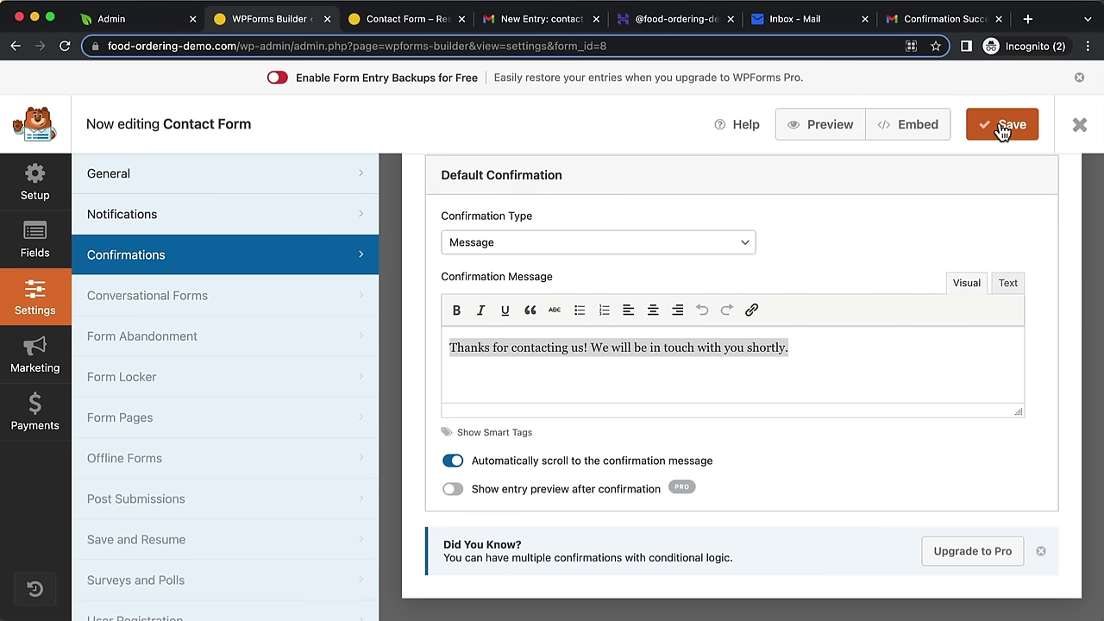
pyautogui.click(1078, 129)
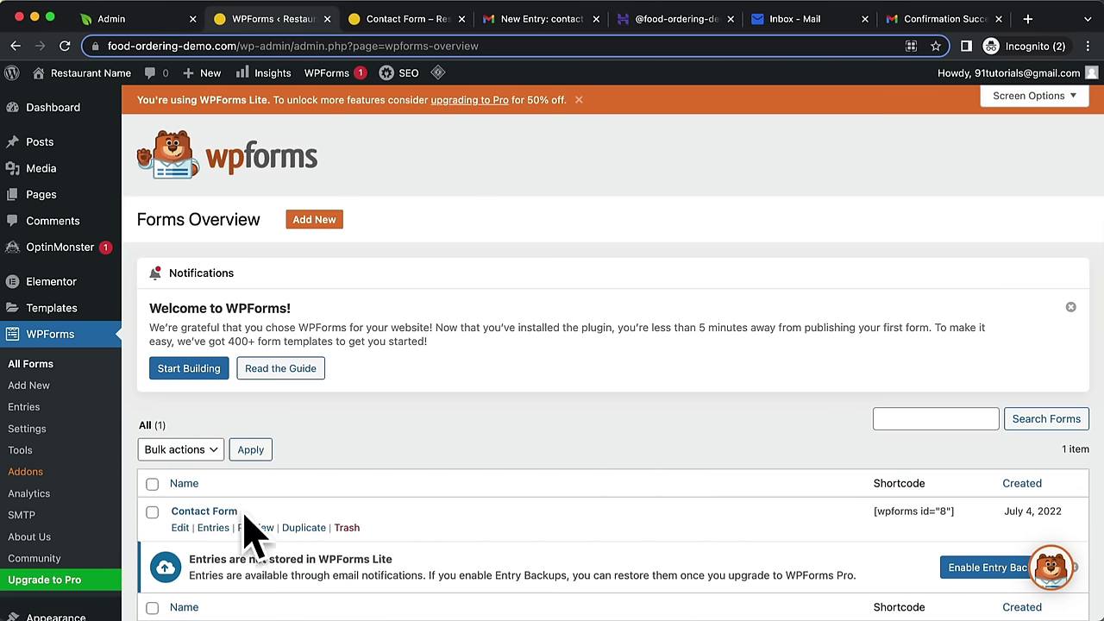
# Copy the Contact Form shortcode [wpforms id="8"] and visit the site's homepage
pyautogui.moveTo(879, 511); pyautogui.dragTo(955, 512)
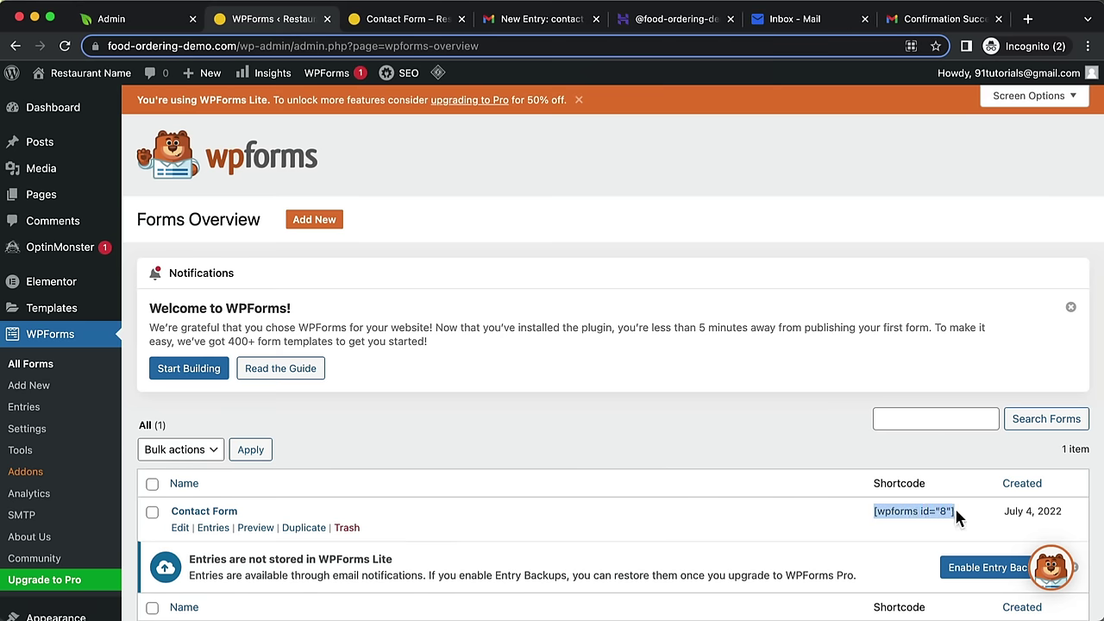
pyautogui.rightClick(933, 514)
pyautogui.click(948, 547)
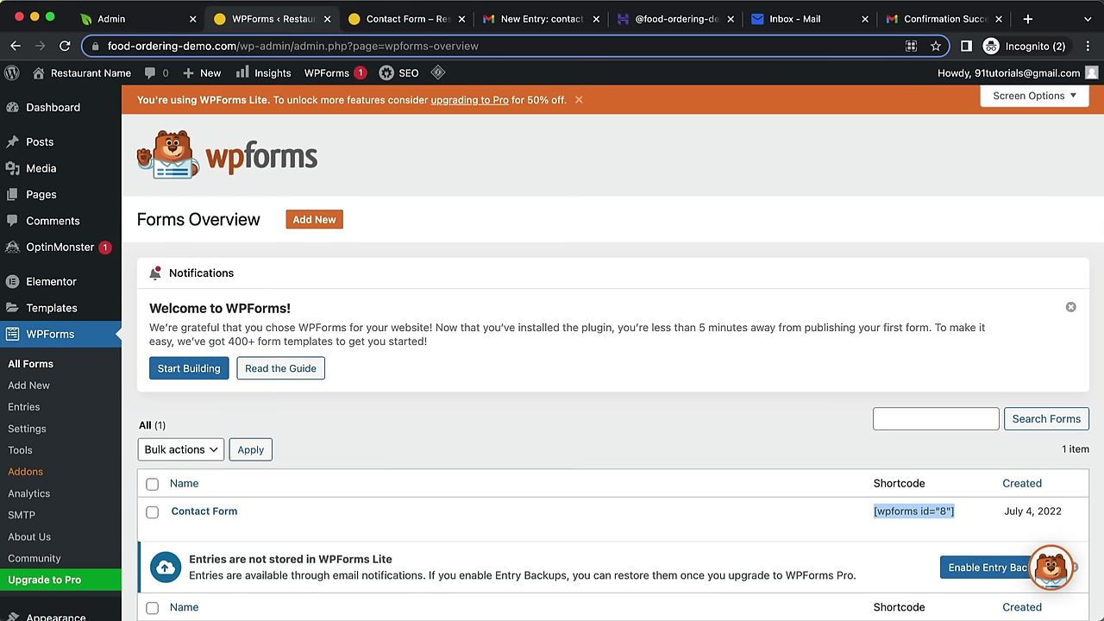
pyautogui.moveTo(52, 72)
pyautogui.click(60, 101)
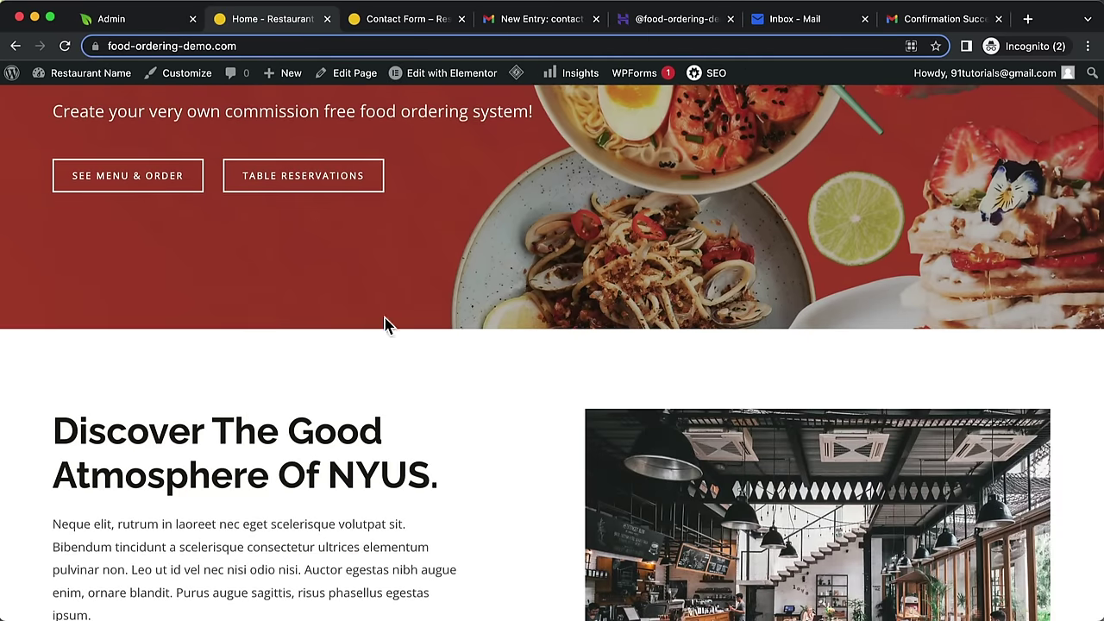
# Edit the homepage in Elementor and add a new two-column section
pyautogui.scroll(-4, 387, 288)
pyautogui.click(451, 76)
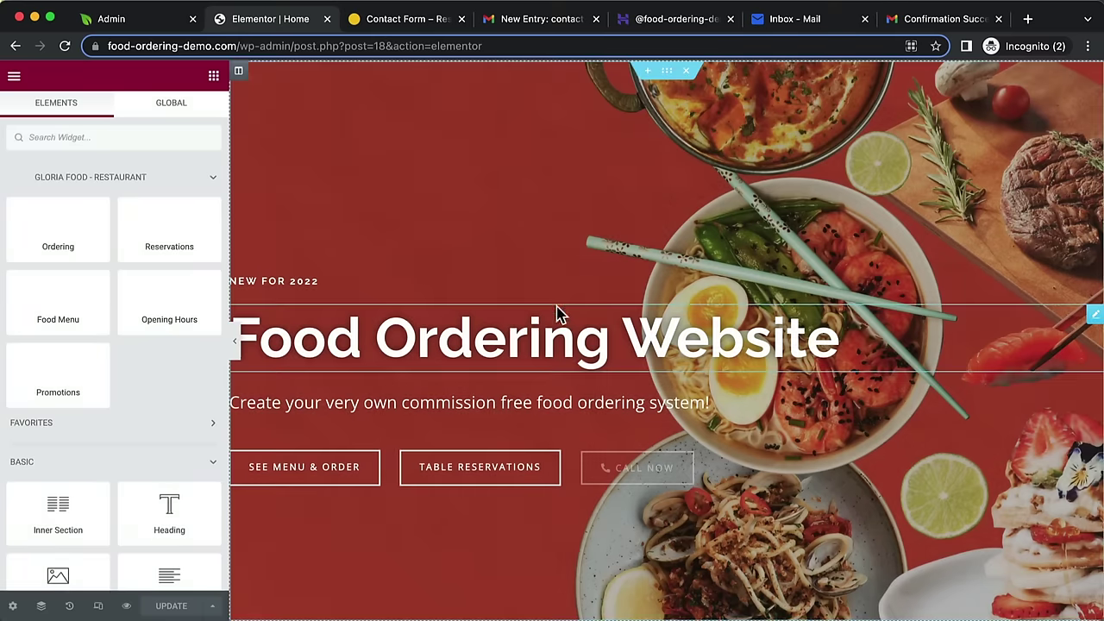
pyautogui.scroll(-15, 634, 241)
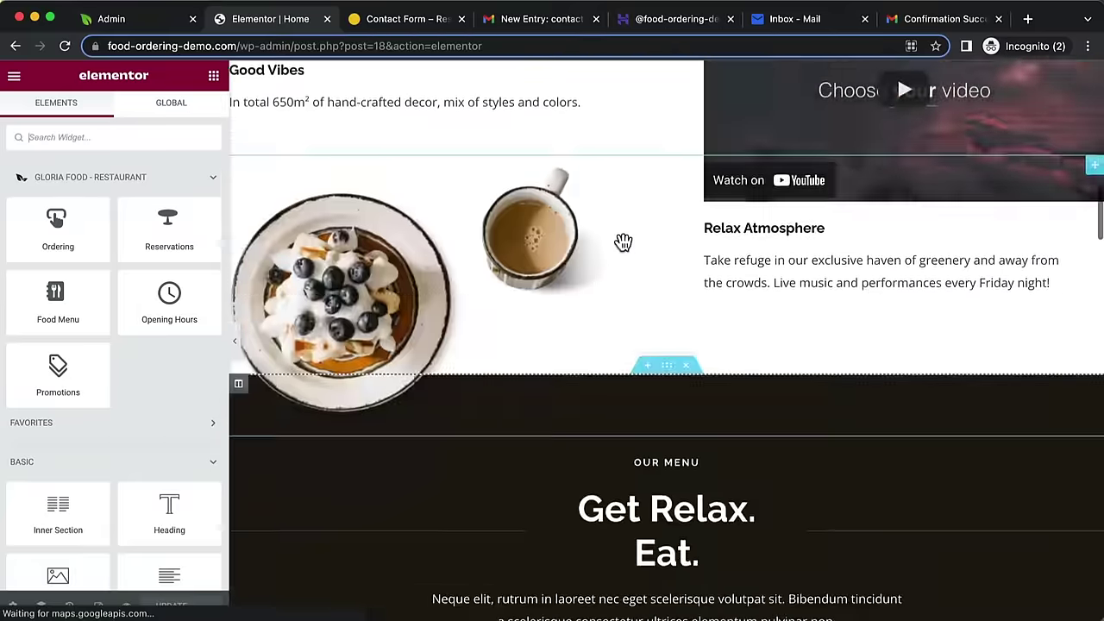
pyautogui.scroll(3, 621, 311)
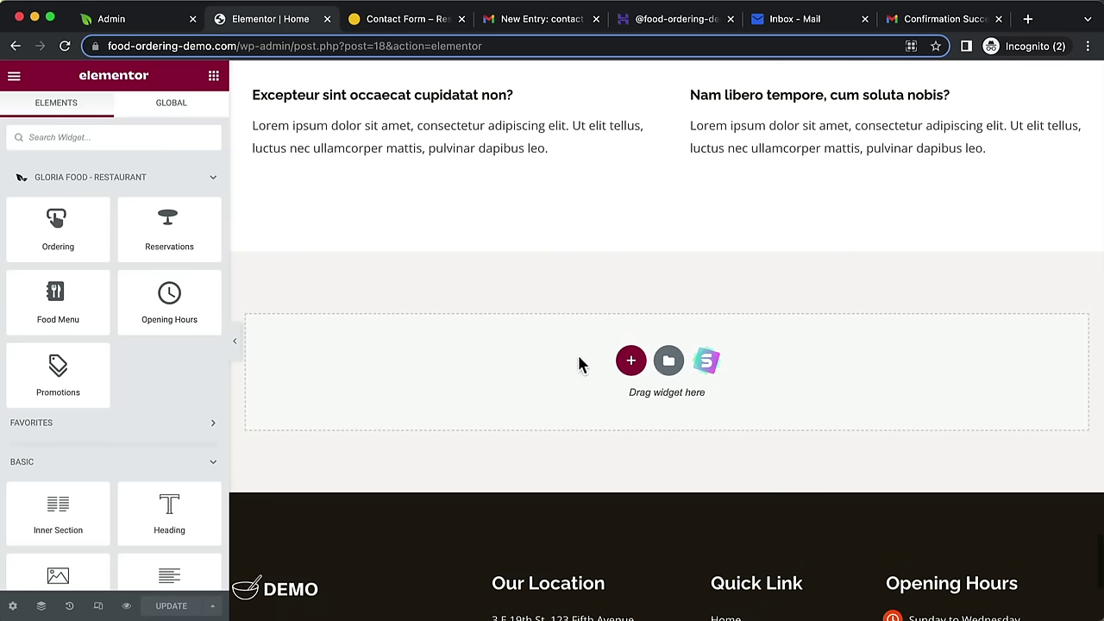
pyautogui.click(631, 361)
pyautogui.click(537, 405)
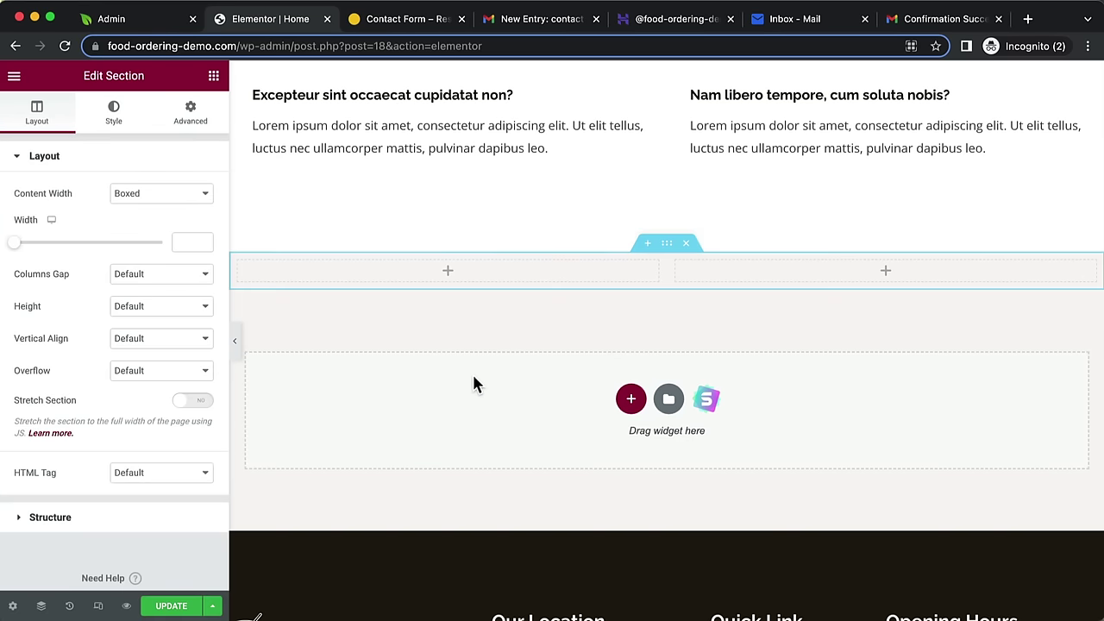
# Place a WPForms widget showing the Contact Form in the right column
pyautogui.click(214, 80)
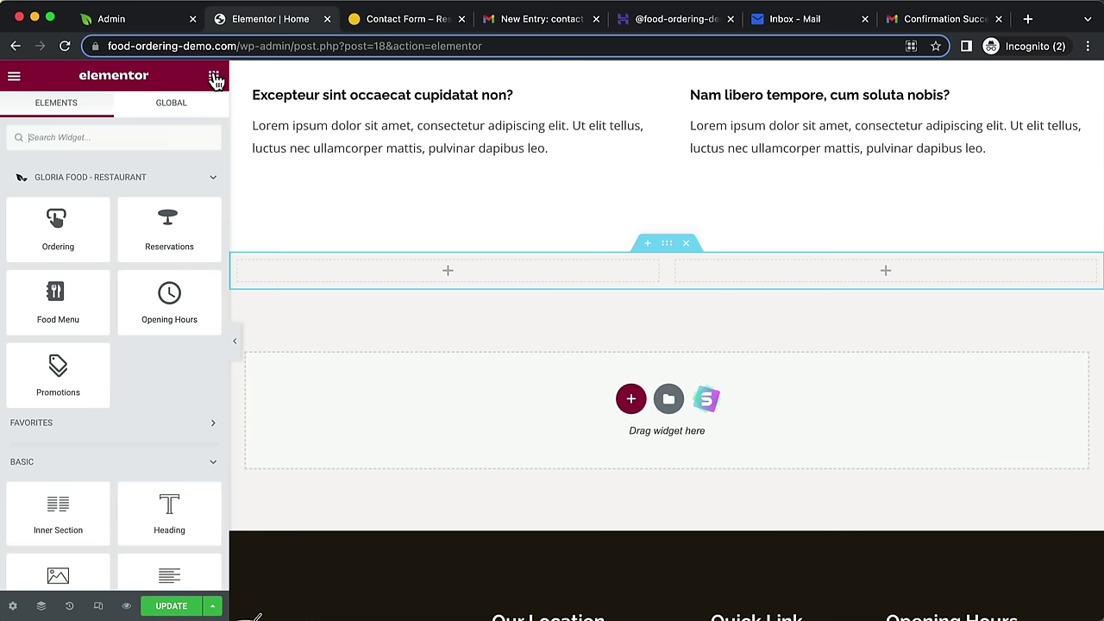
pyautogui.click(84, 138)
pyautogui.write('contact')
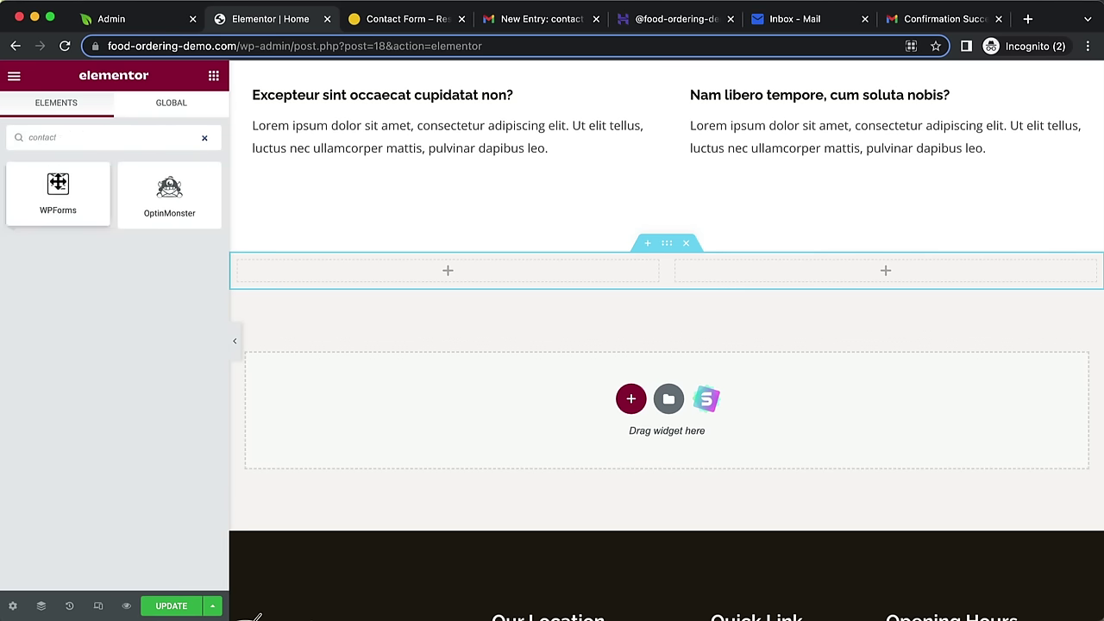
pyautogui.moveTo(58, 186); pyautogui.dragTo(850, 263)
pyautogui.click(885, 367)
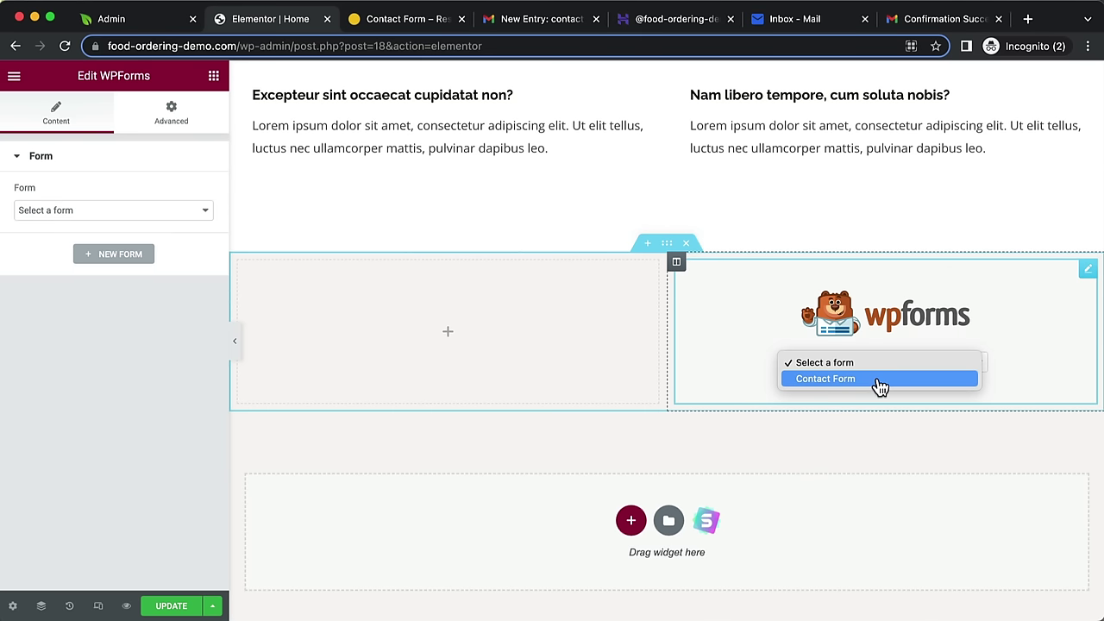
pyautogui.click(876, 383)
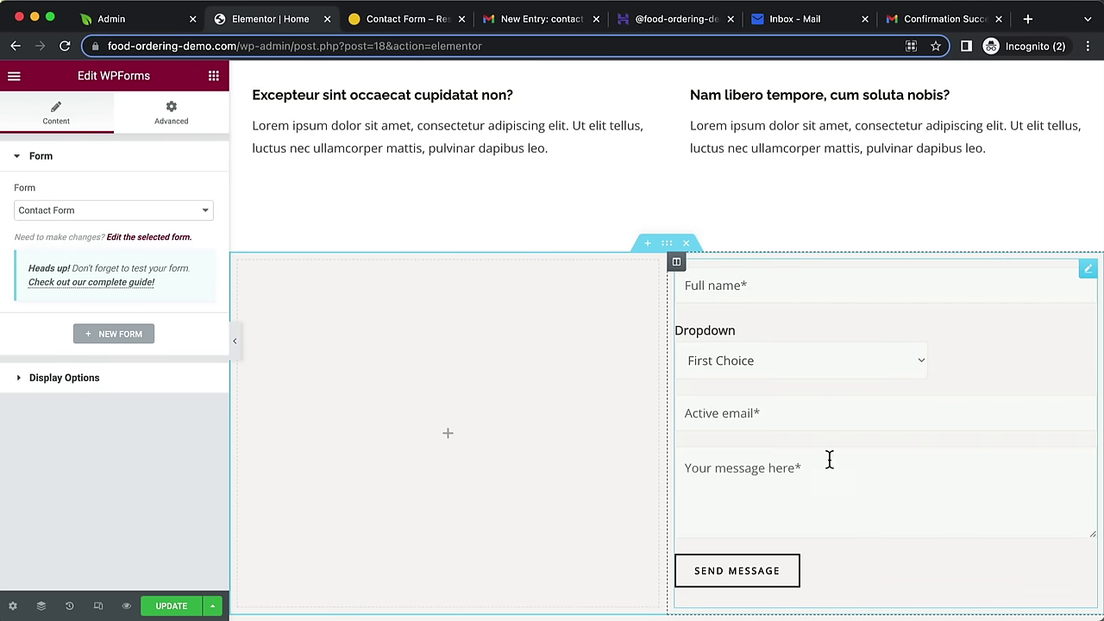
# Search widgets for 'map' and place Google Maps in the empty left column
pyautogui.scroll(-1, 508, 298)
pyautogui.click(508, 297)
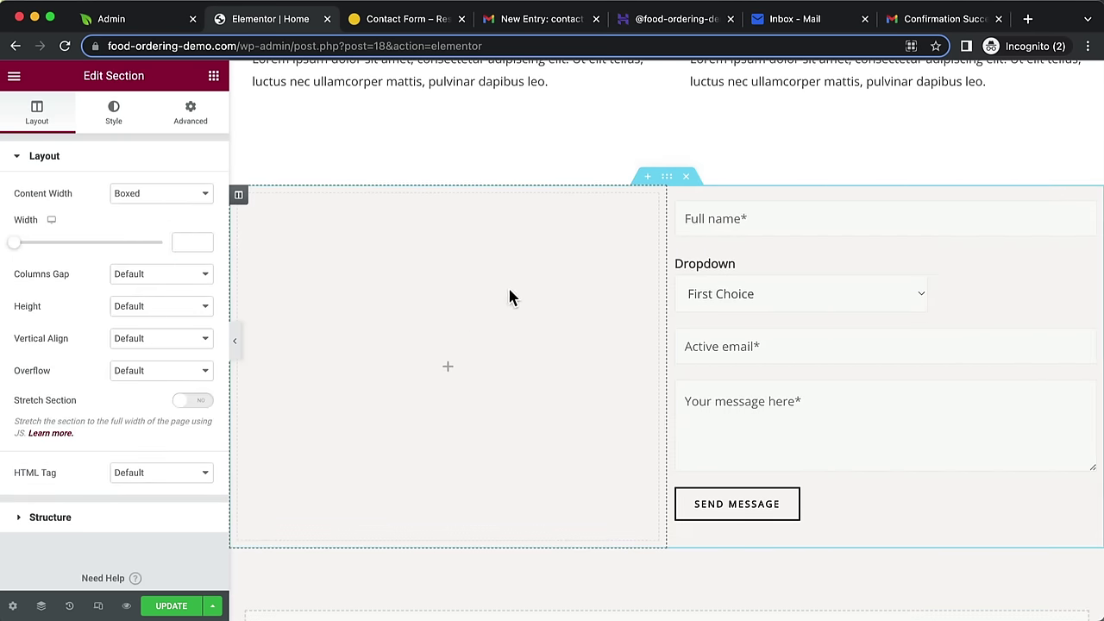
pyautogui.click(213, 76)
pyautogui.write('map')
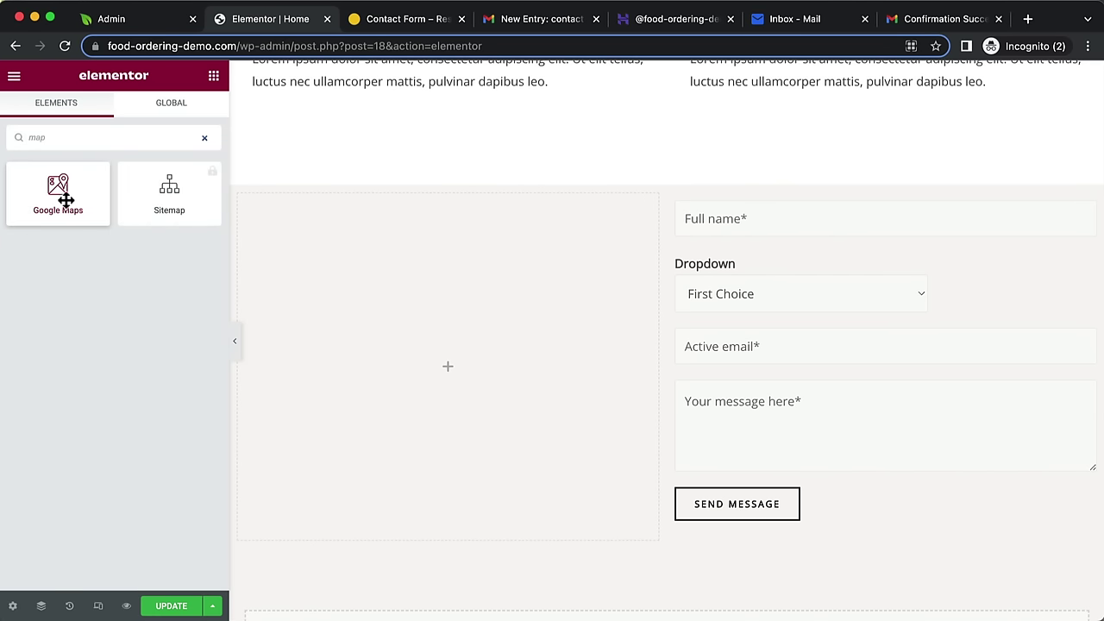
pyautogui.moveTo(62, 197); pyautogui.dragTo(511, 366)
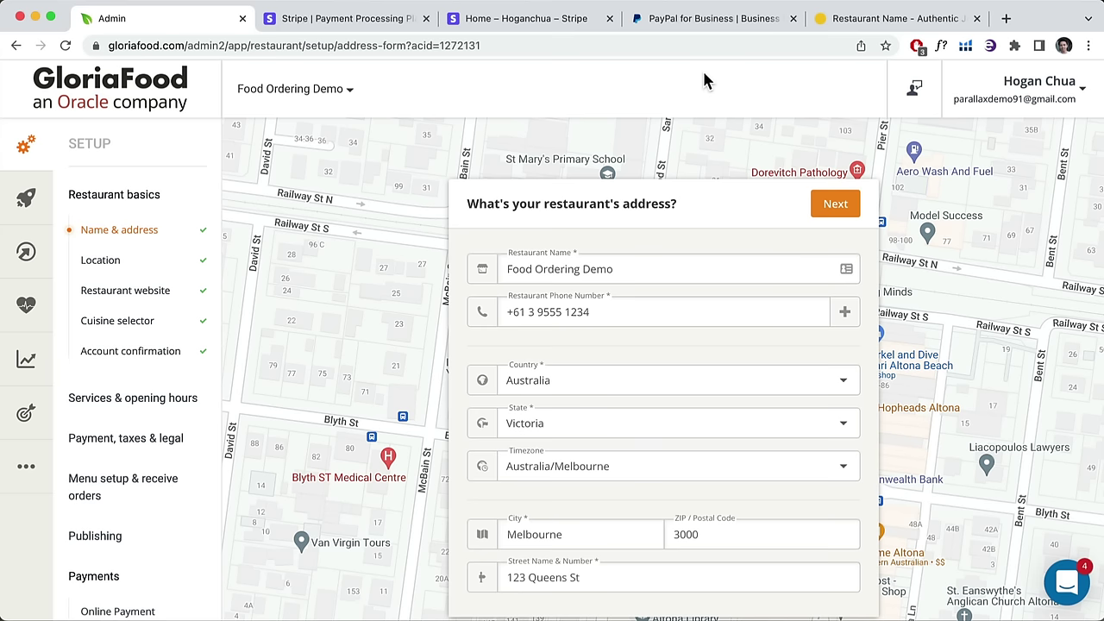
# Navigate the GloriaFood setup sidebar to Payments > Online Payment
pyautogui.click(184, 45)
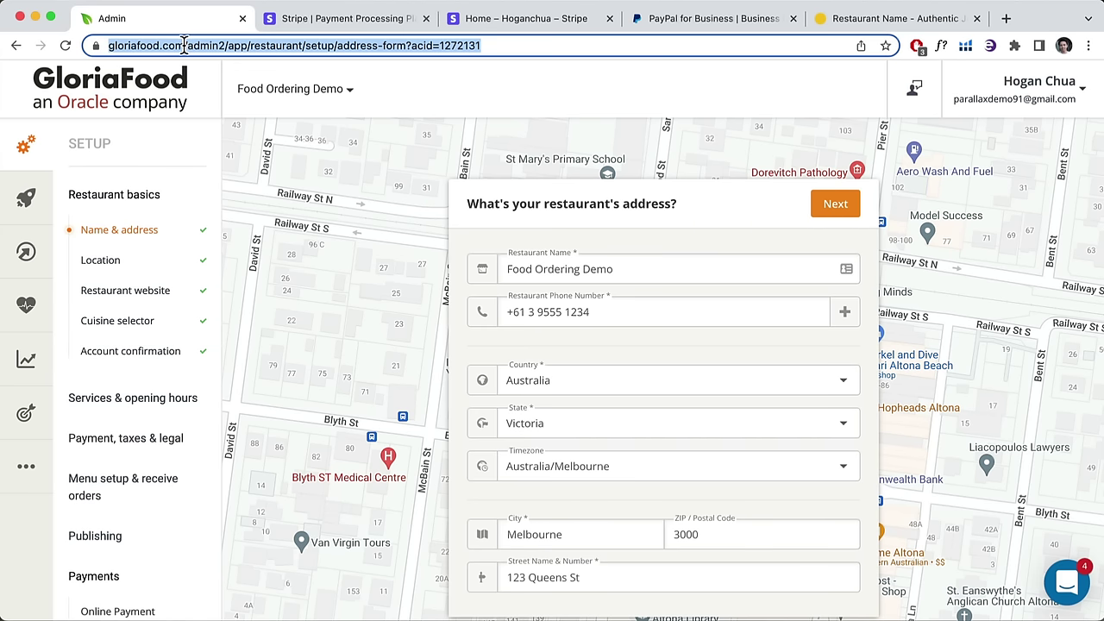
pyautogui.click(1001, 94)
pyautogui.scroll(-2, 102, 388)
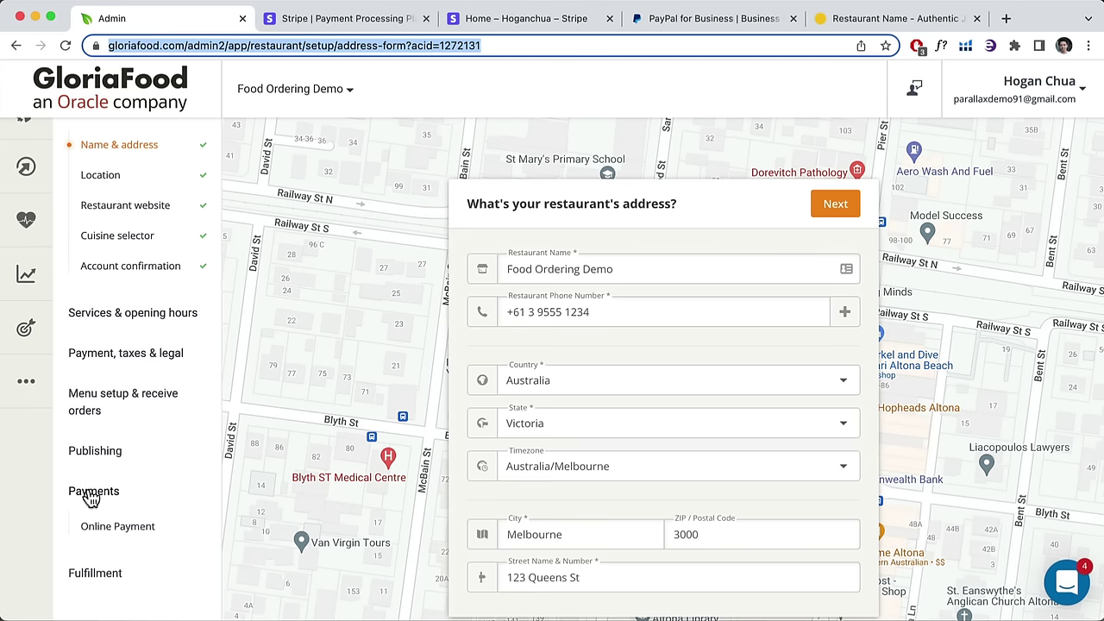
pyautogui.click(108, 530)
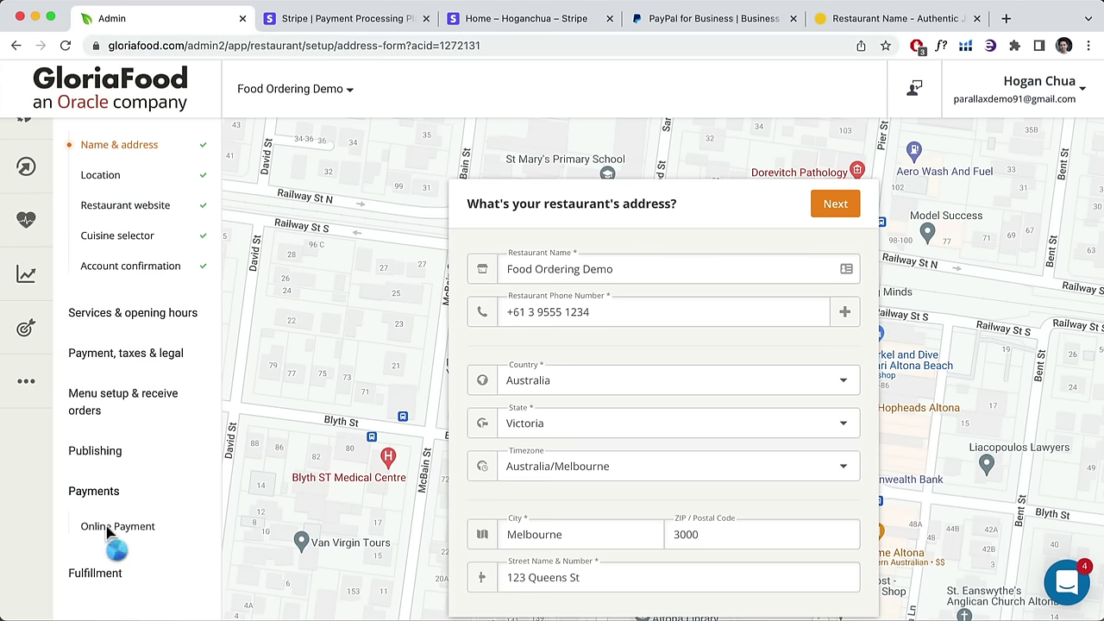
pyautogui.moveTo(491, 263); pyautogui.dragTo(688, 270)
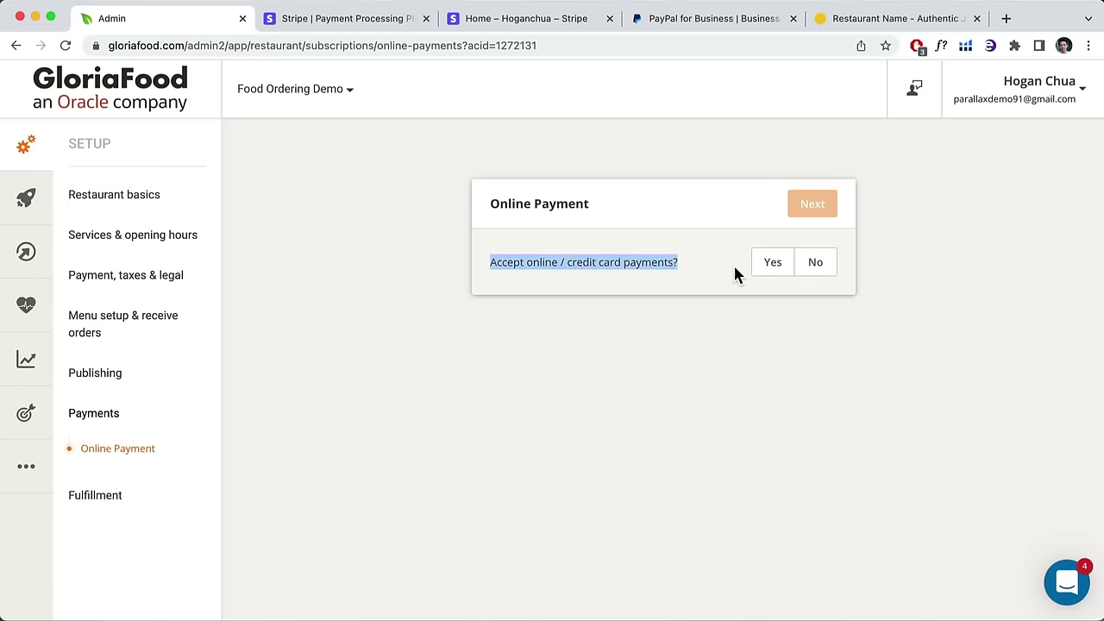
# Agree to accept online card payments and choose Stripe as the card provider
pyautogui.click(773, 266)
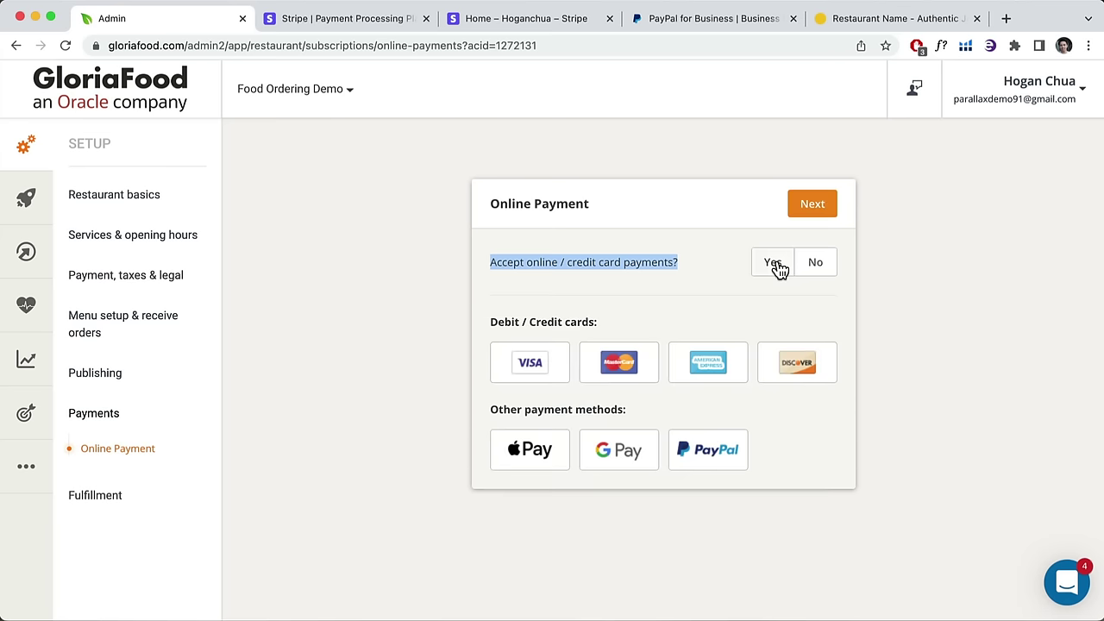
pyautogui.click(811, 202)
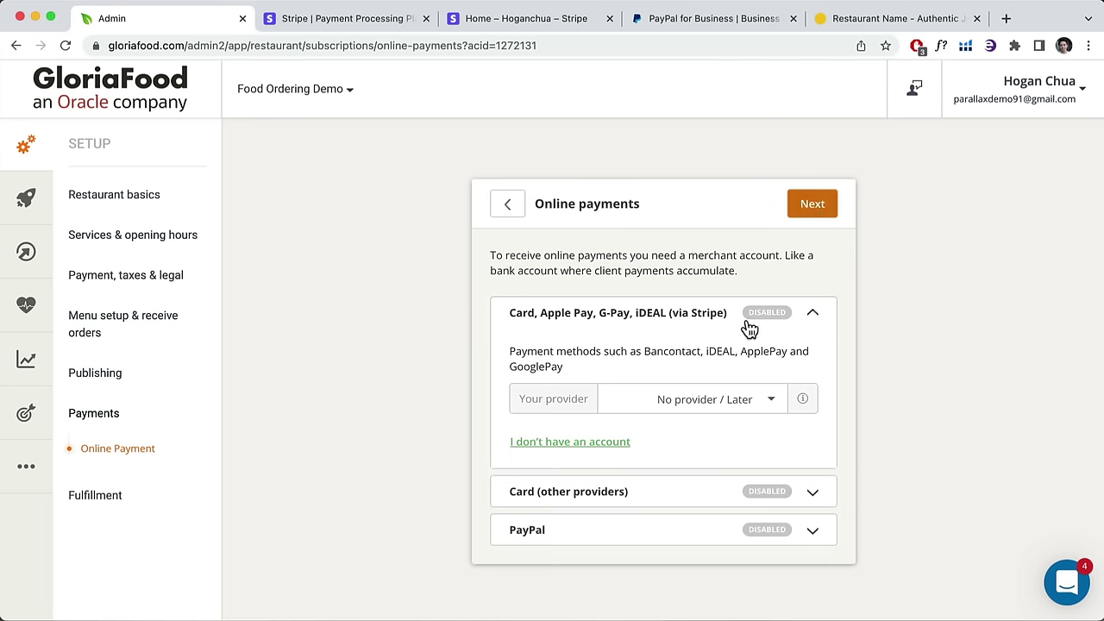
pyautogui.click(655, 401)
pyautogui.click(666, 490)
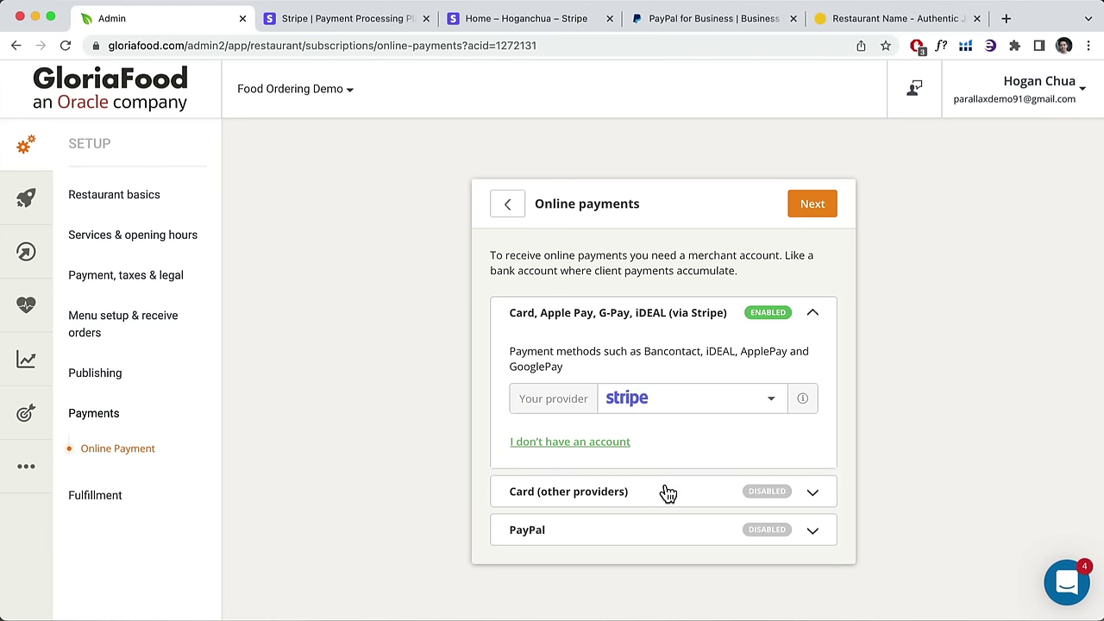
pyautogui.click(712, 414)
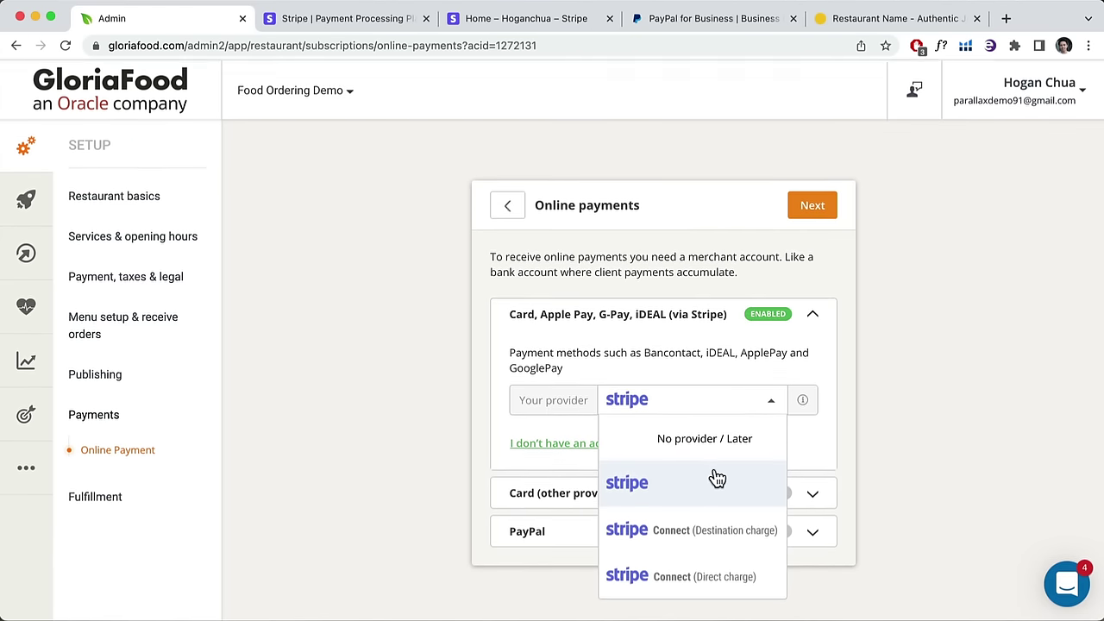
pyautogui.click(807, 444)
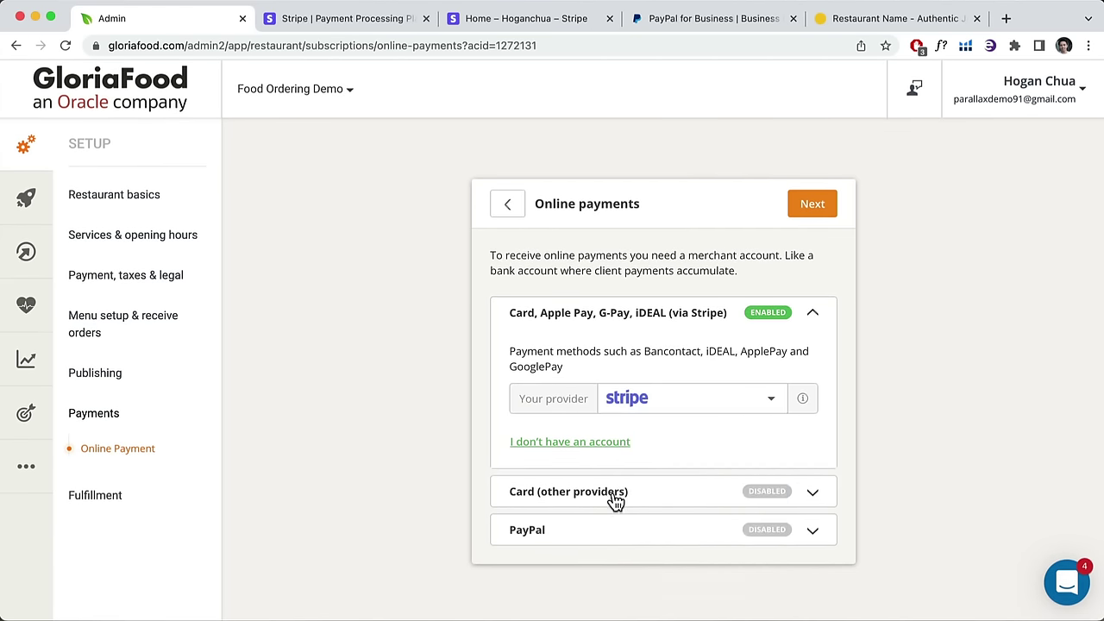
# Check the Card (other providers) options without changing them
pyautogui.click(655, 494)
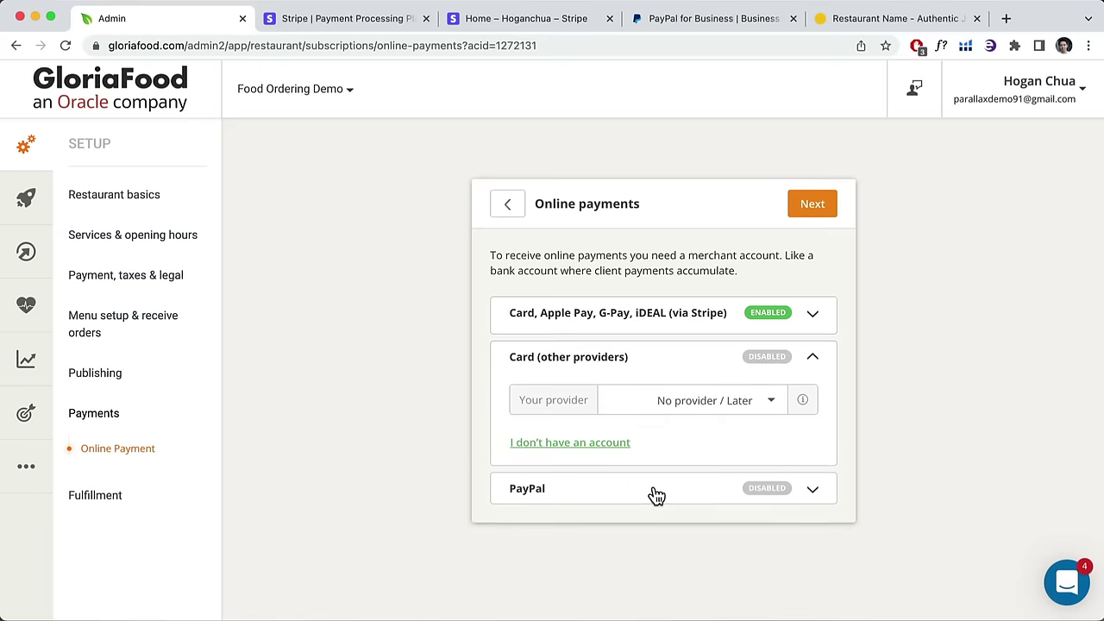
pyautogui.click(704, 395)
pyautogui.scroll(-3, 701, 470)
pyautogui.scroll(-2, 697, 475)
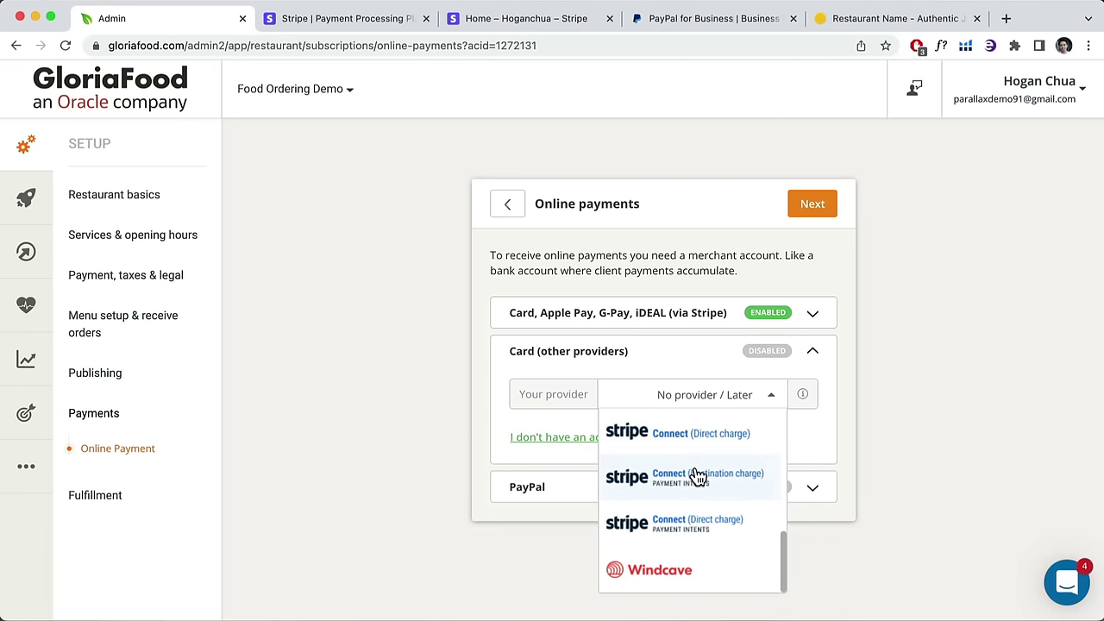
pyautogui.scroll(5, 674, 551)
pyautogui.scroll(5, 681, 541)
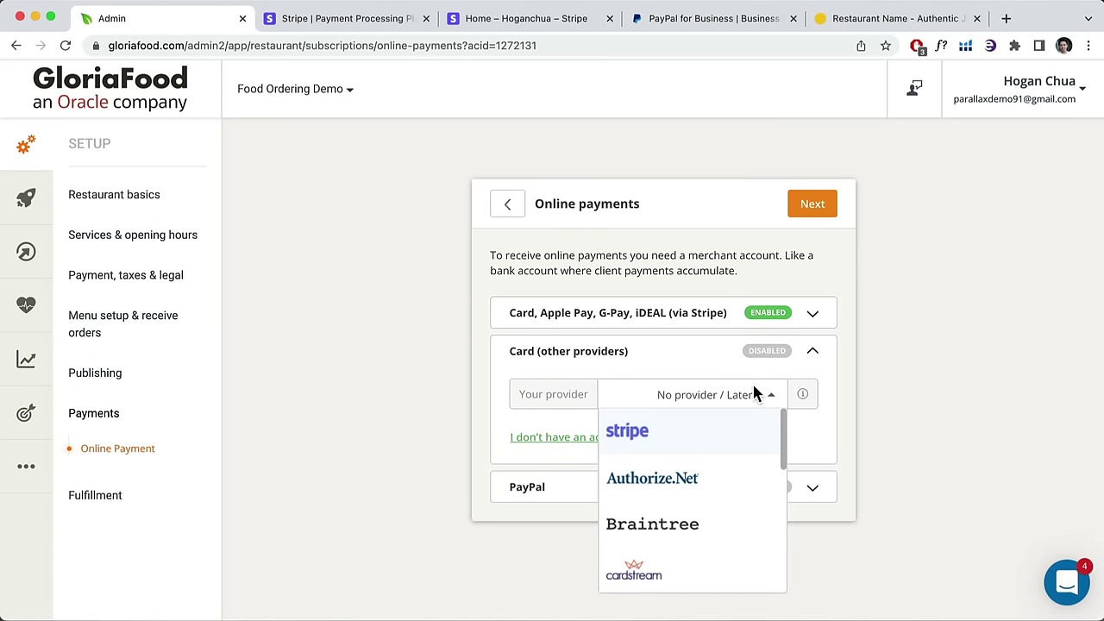
pyautogui.click(714, 369)
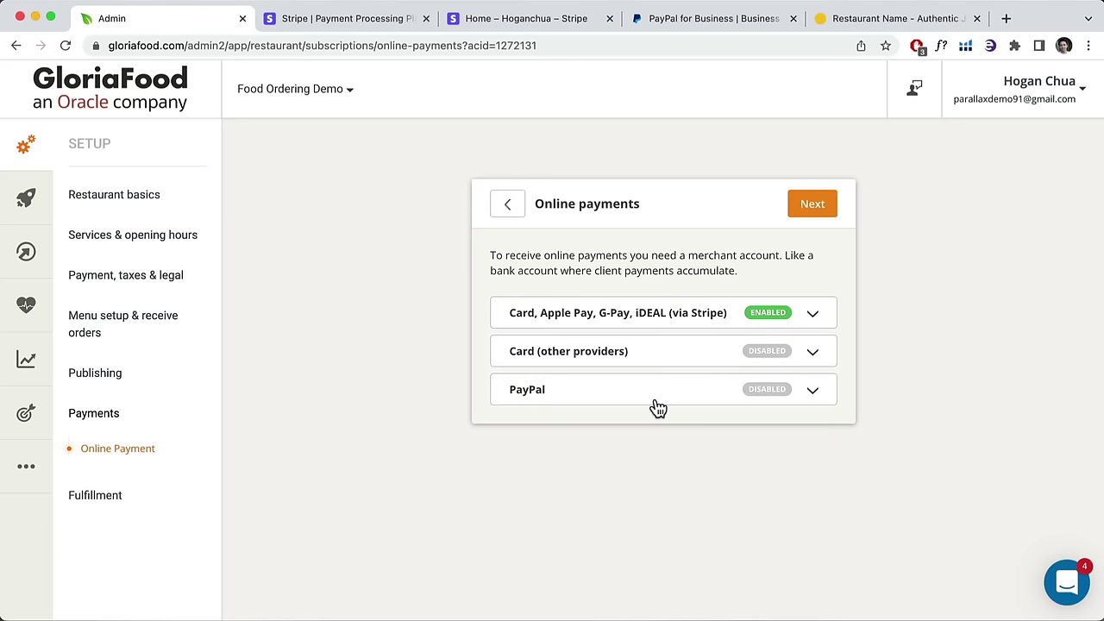
# Look into PayPal as a provider, then leave PayPal set to No provider
pyautogui.click(655, 402)
pyautogui.click(739, 434)
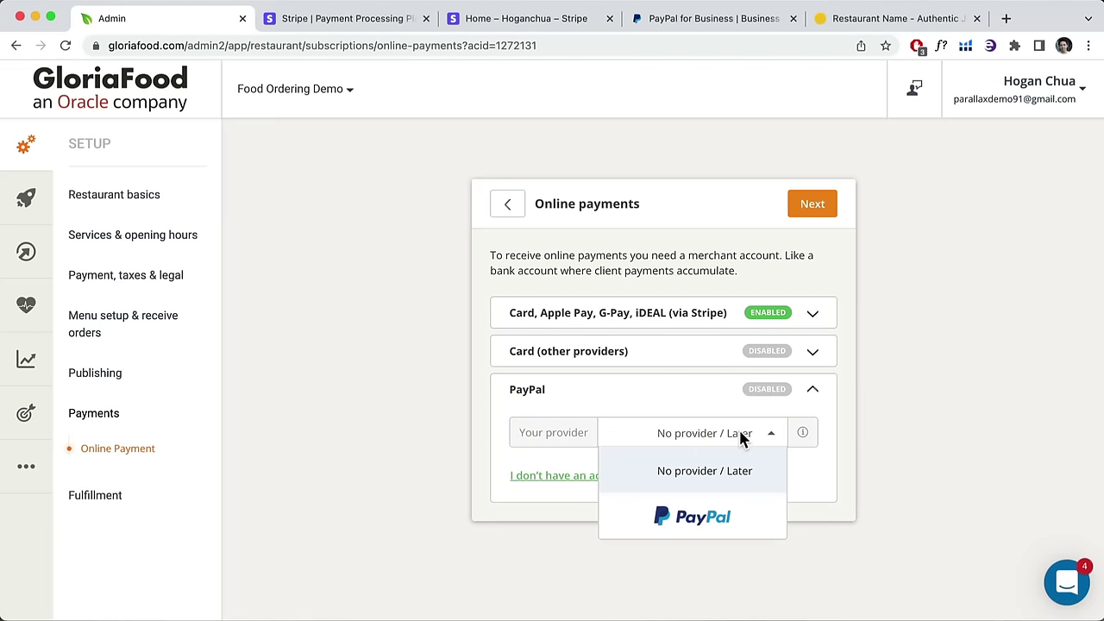
pyautogui.click(696, 518)
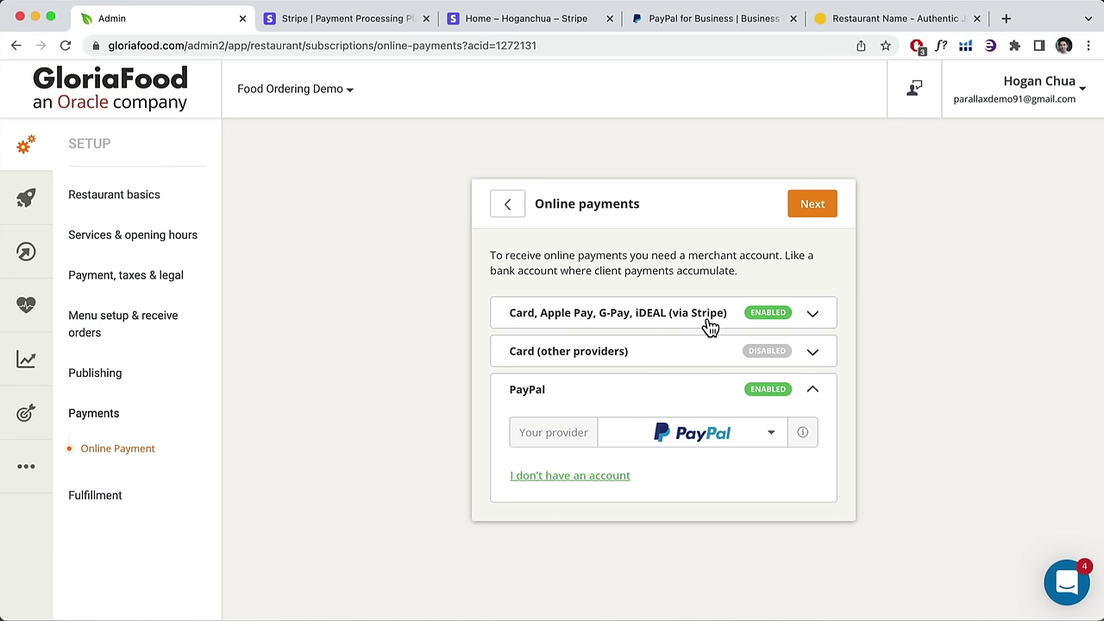
pyautogui.click(691, 21)
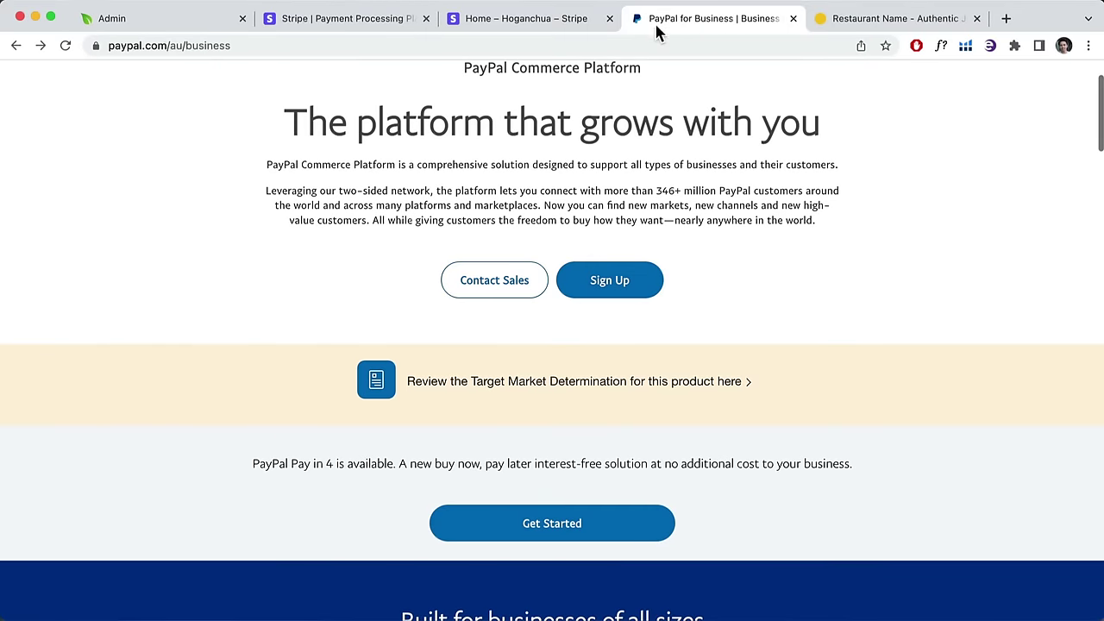
pyautogui.click(168, 24)
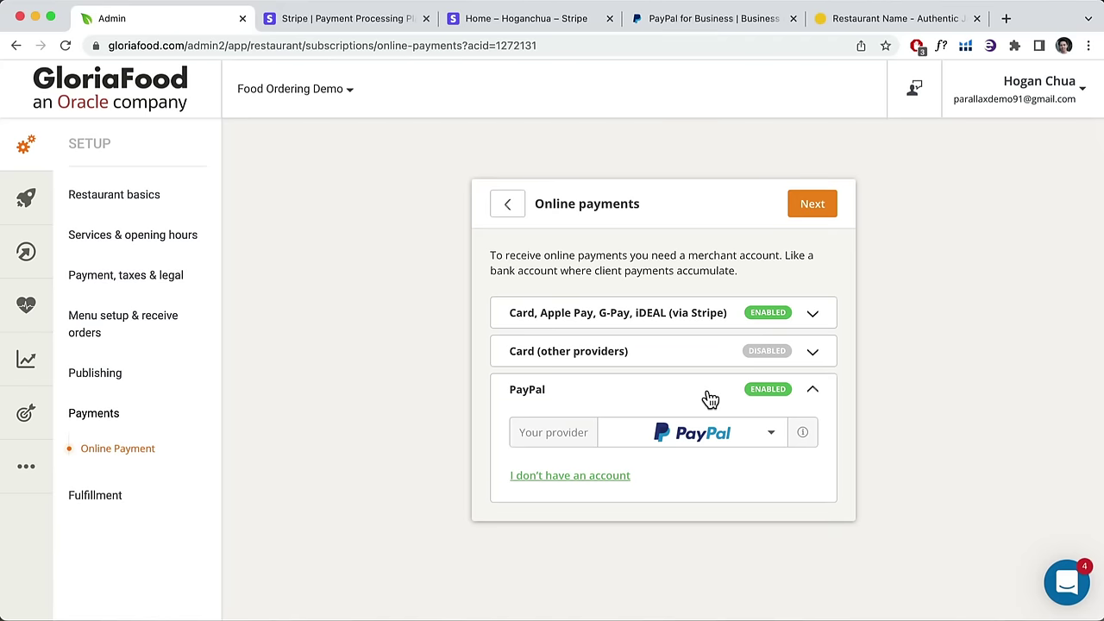
pyautogui.click(729, 441)
pyautogui.click(700, 469)
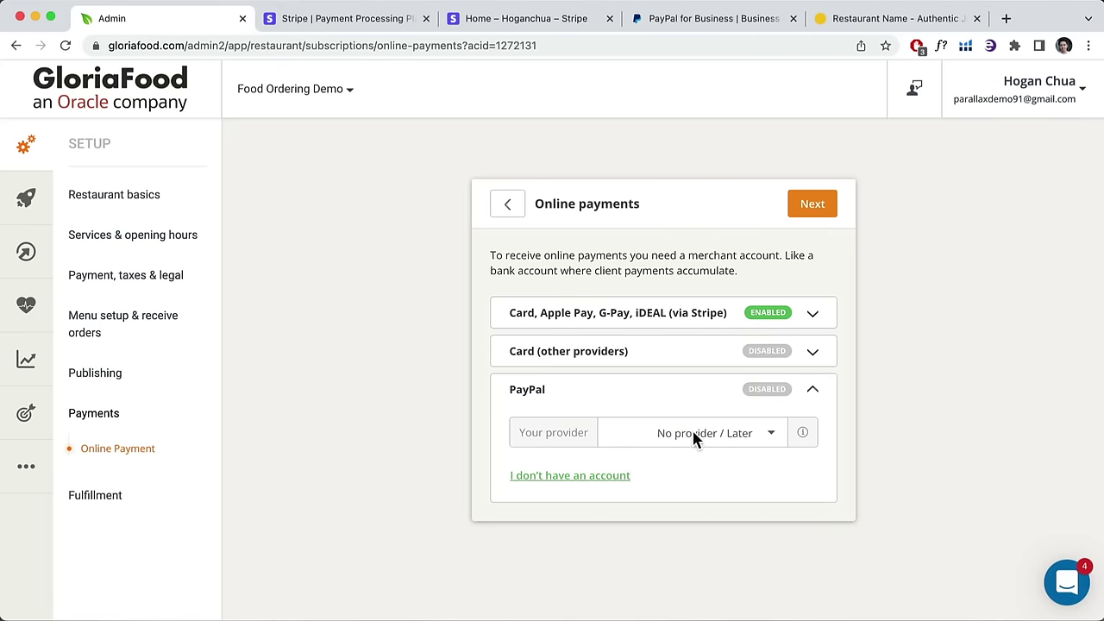
# Subscribe to the 29.00 USD/month payment service and submit billing and card details
pyautogui.click(825, 207)
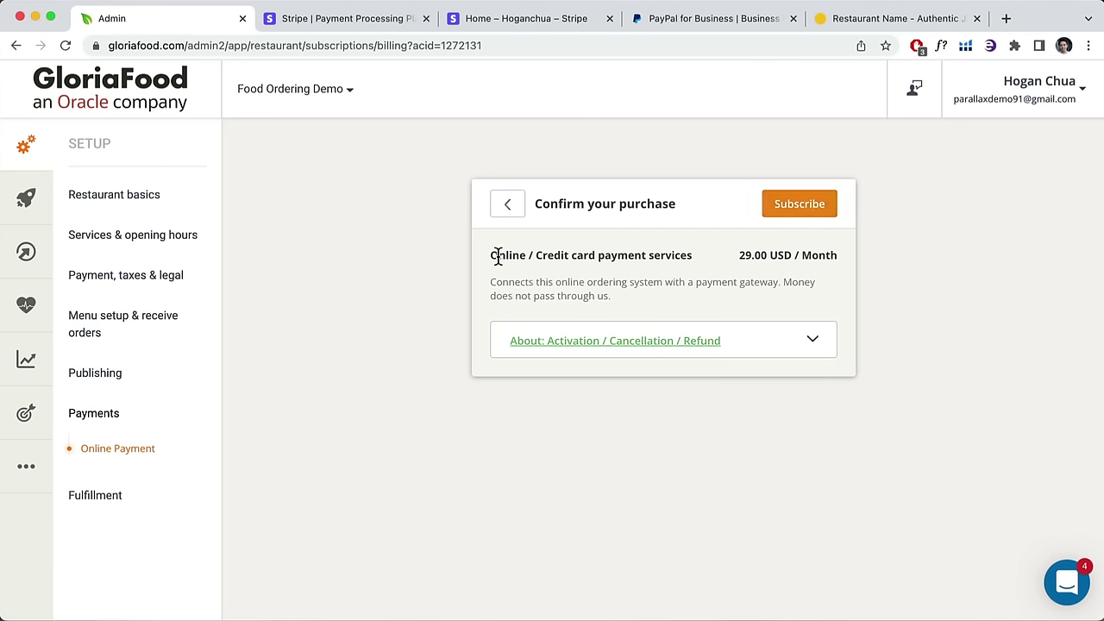
pyautogui.click(790, 212)
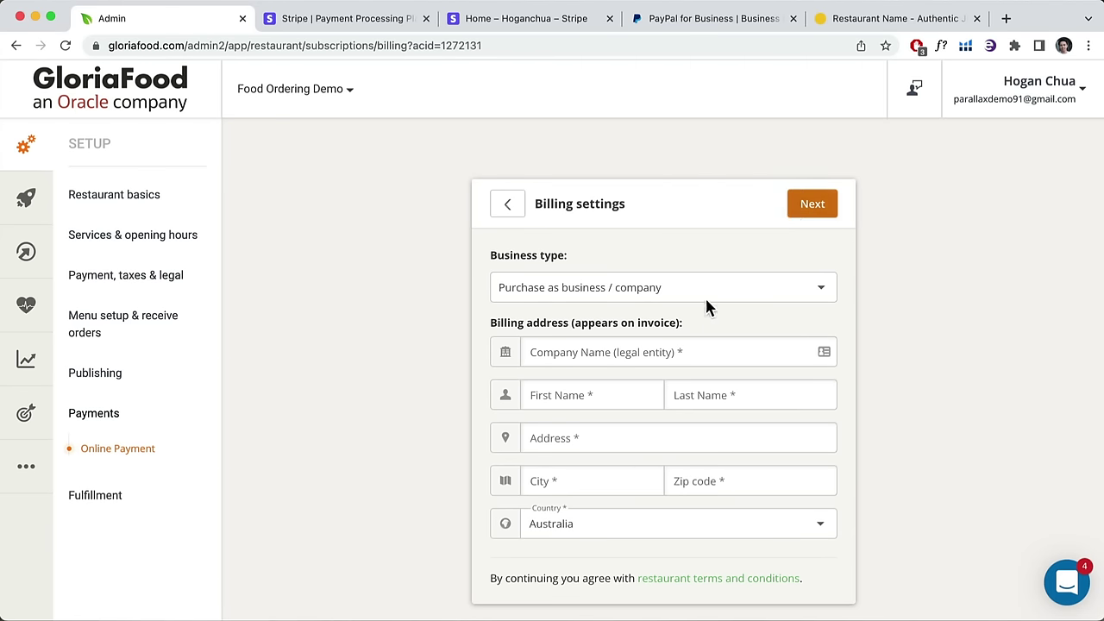
pyautogui.click(808, 205)
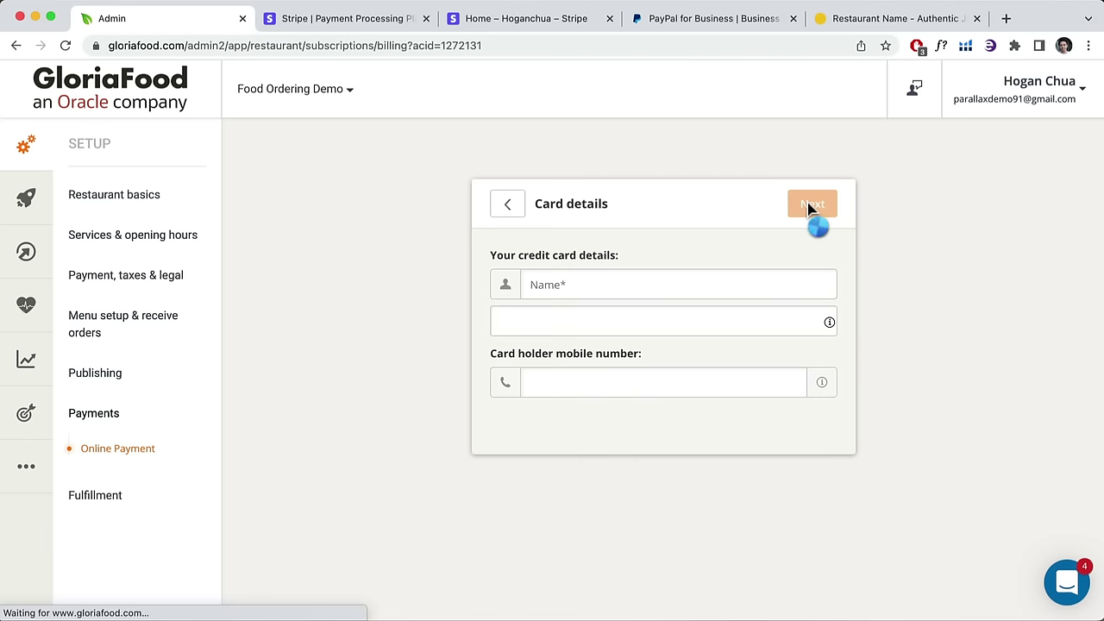
pyautogui.click(625, 285)
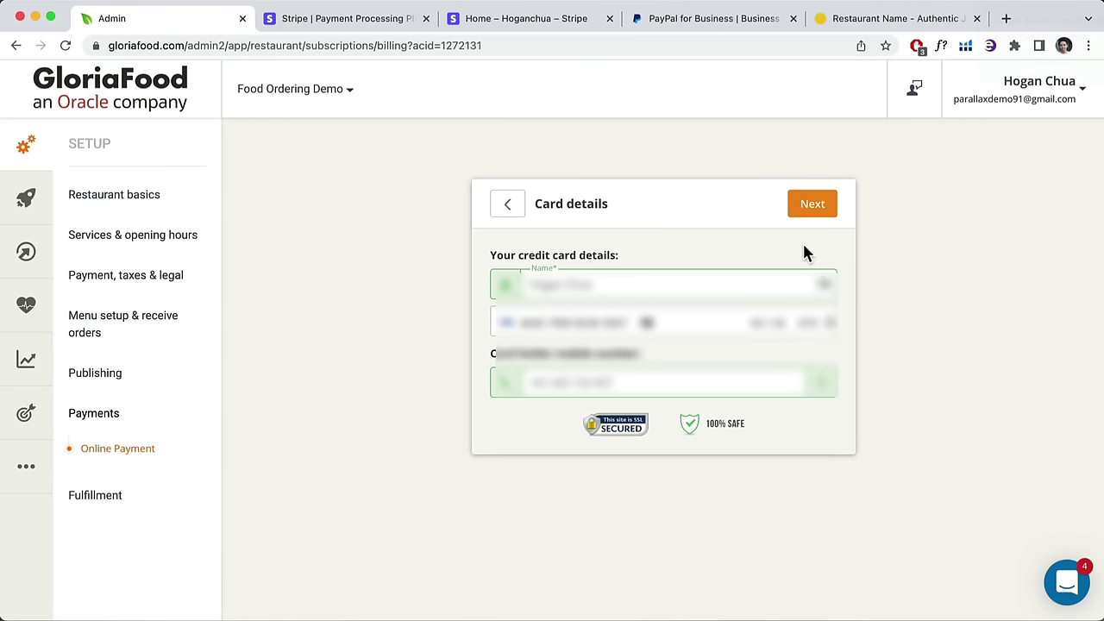
pyautogui.click(813, 204)
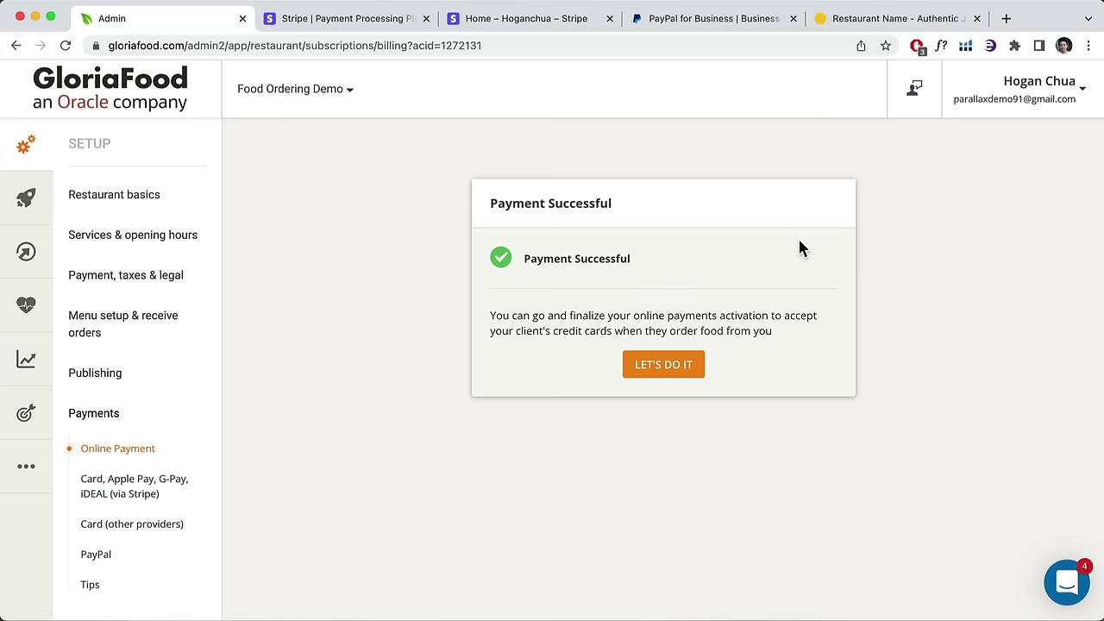
# Finalize activation to reach the Stripe publishable and secret key form, then go to Stripe's site
pyautogui.click(665, 369)
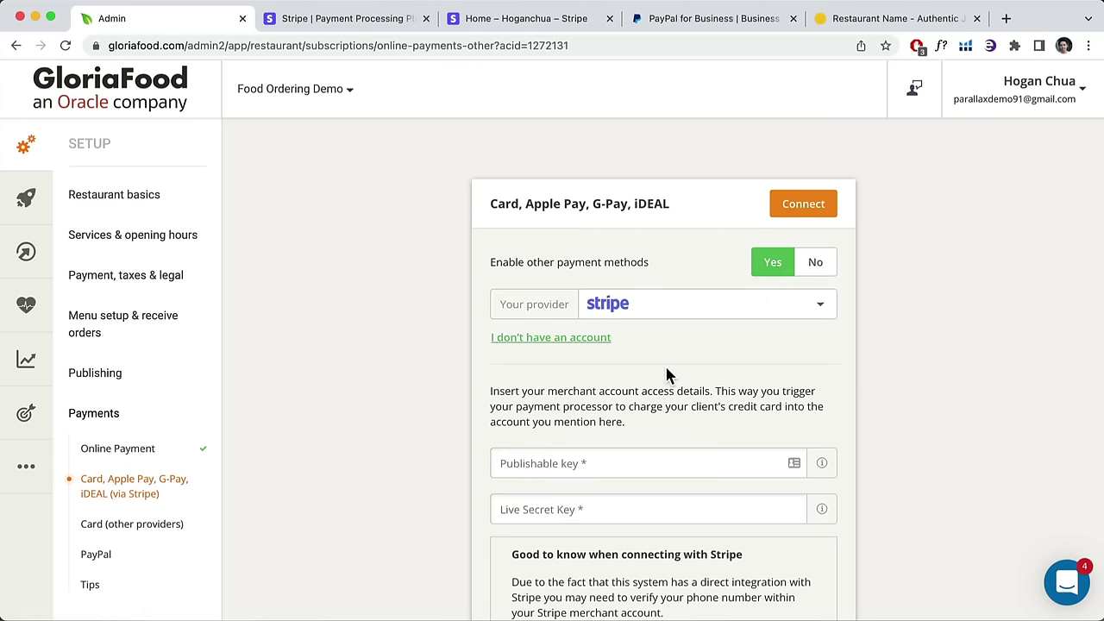
pyautogui.scroll(-2, 665, 382)
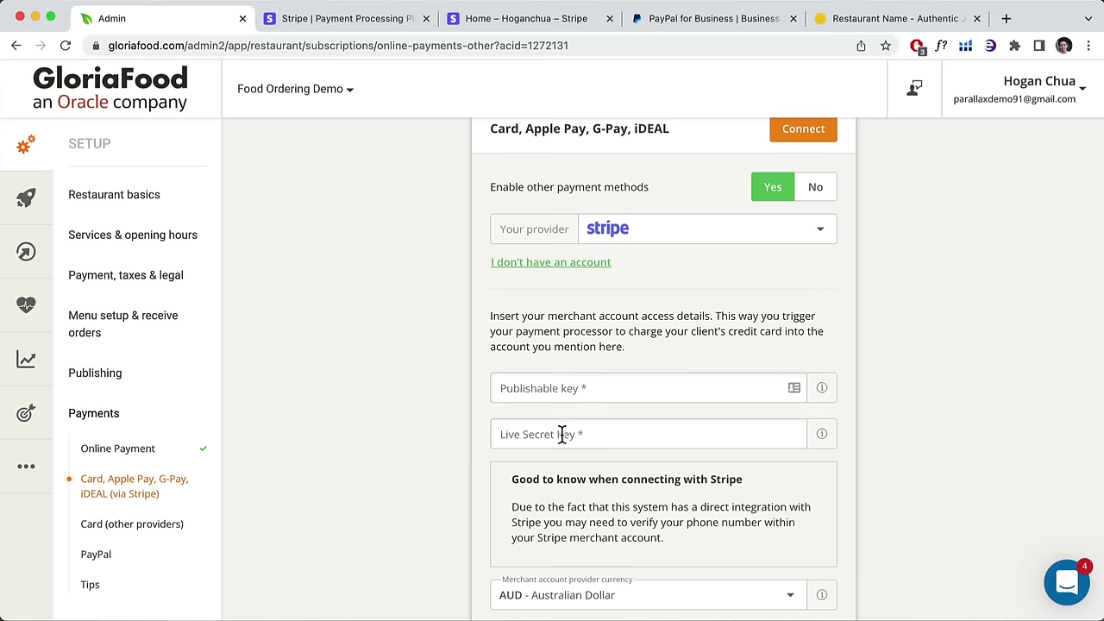
pyautogui.click(372, 24)
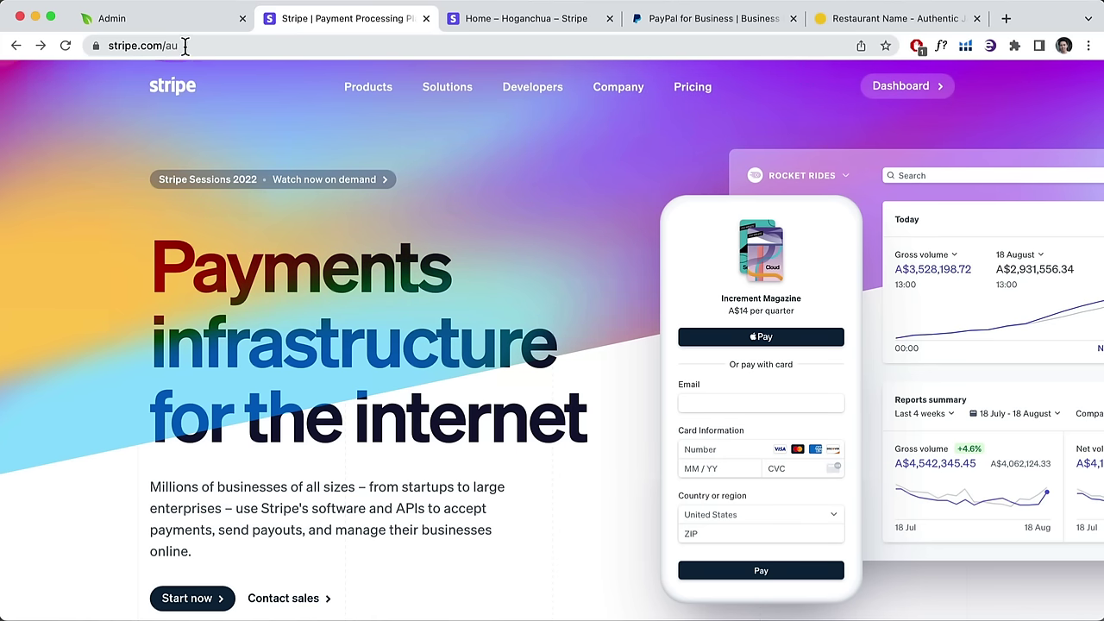
# Copy the live publishable key from Stripe's Developers > API keys and return to GloriaFood's key field
pyautogui.scroll(-1, 299, 343)
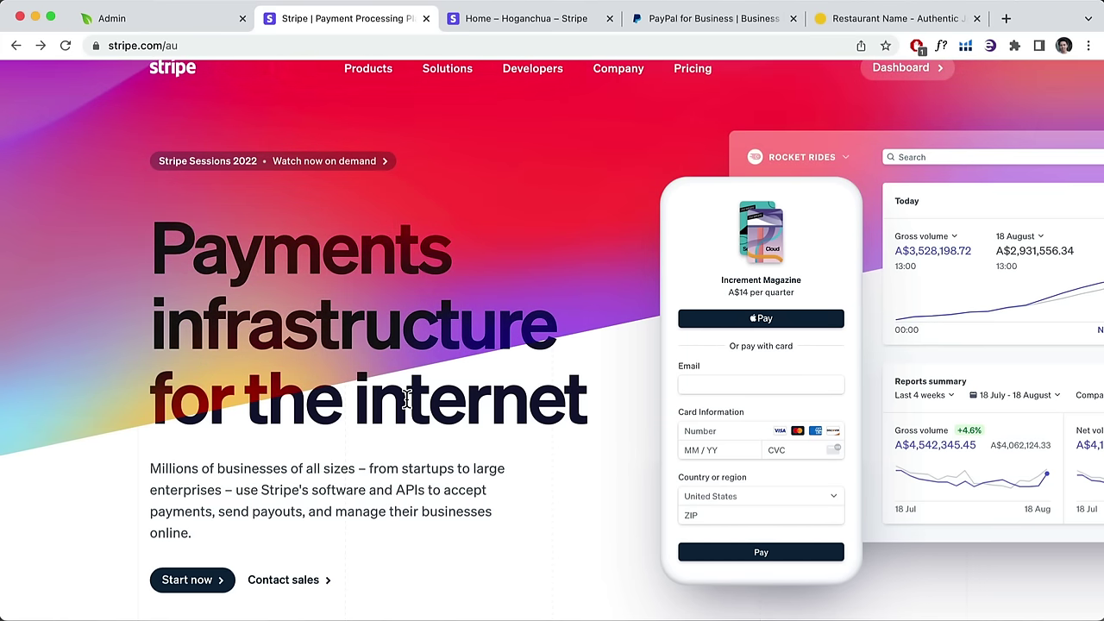
pyautogui.click(535, 21)
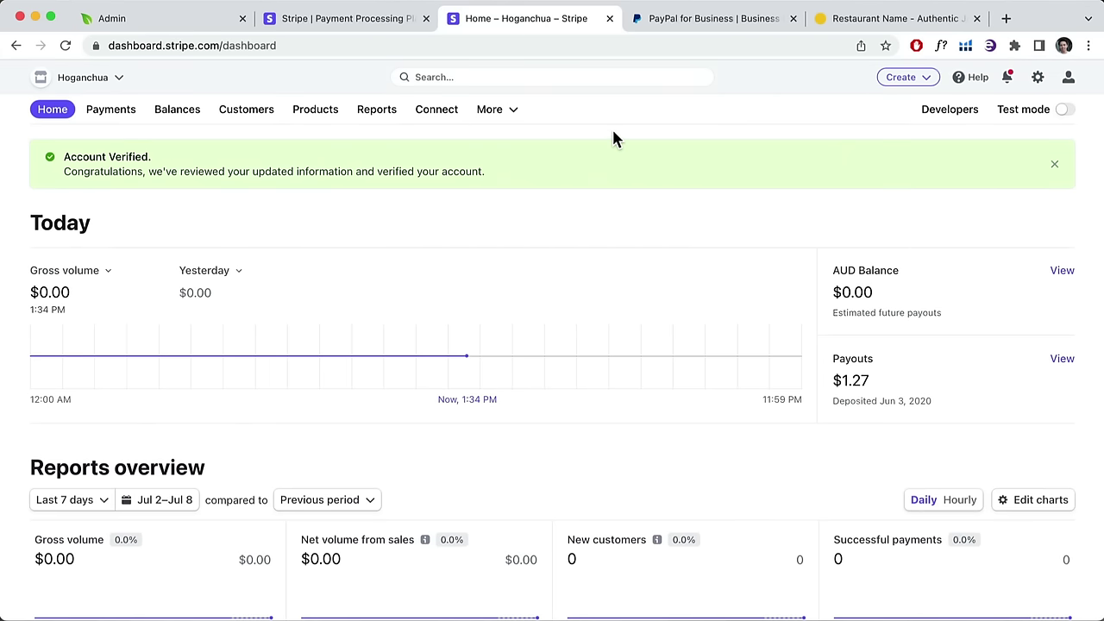
pyautogui.click(933, 119)
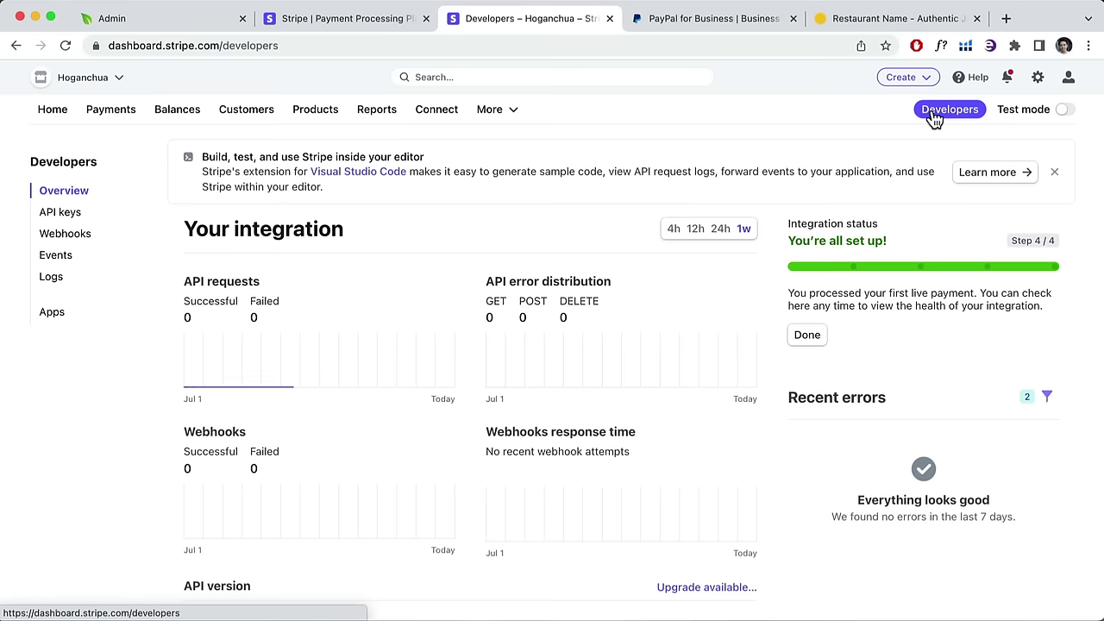
pyautogui.click(58, 216)
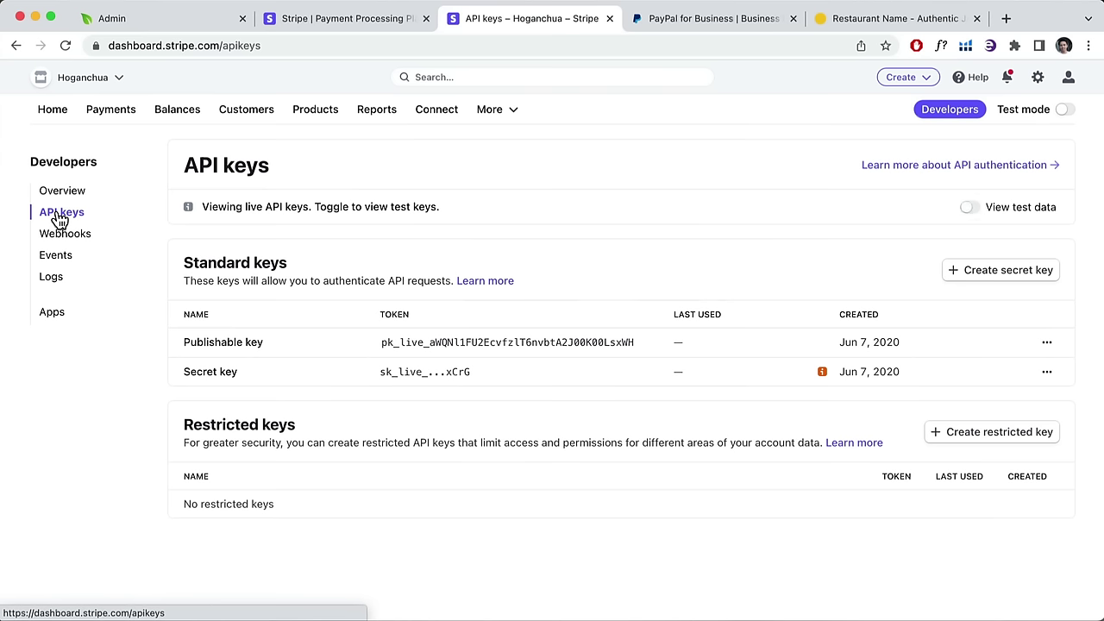
pyautogui.click(412, 346)
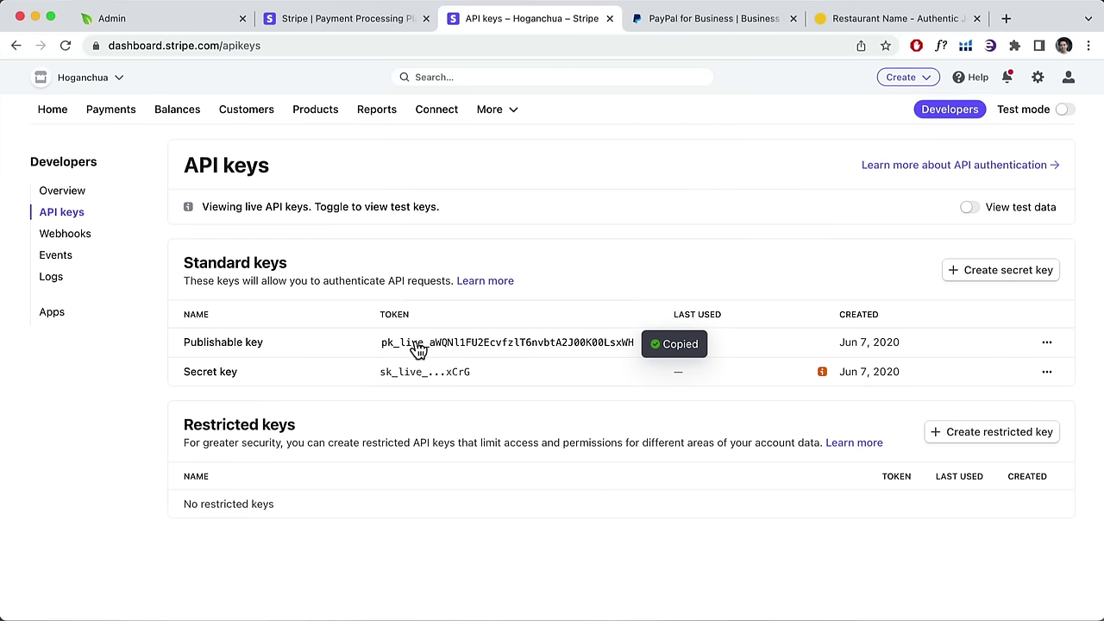
pyautogui.click(307, 19)
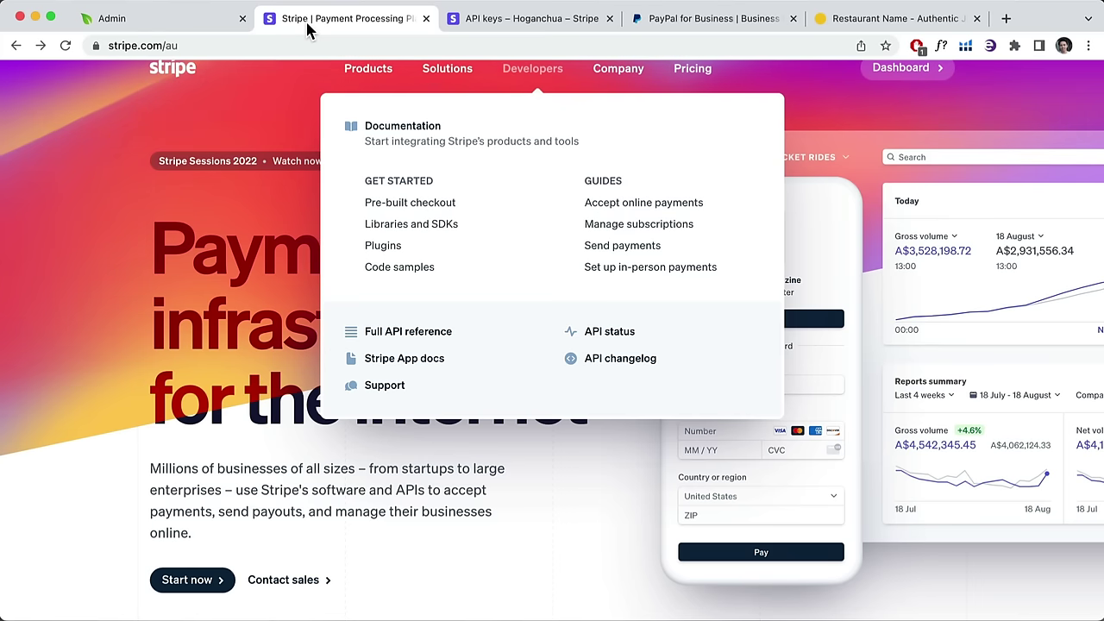
pyautogui.click(134, 28)
pyautogui.click(579, 389)
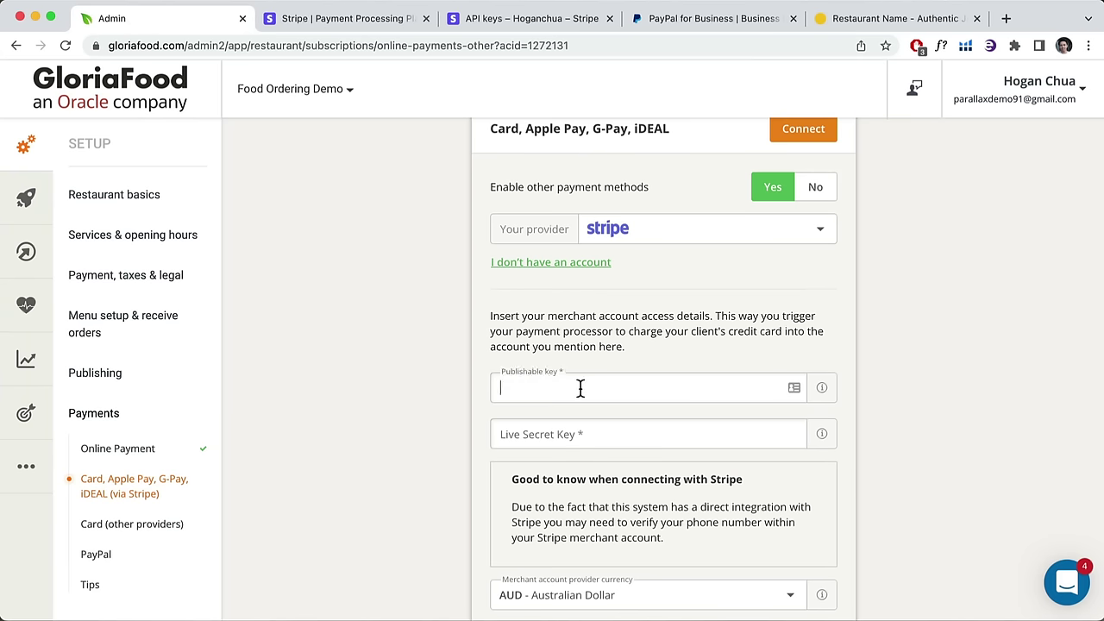
# Paste the live publishable key into GloriaFood's Publishable key field, then return to Stripe's API keys
pyautogui.rightClick(578, 392)
pyautogui.click(630, 511)
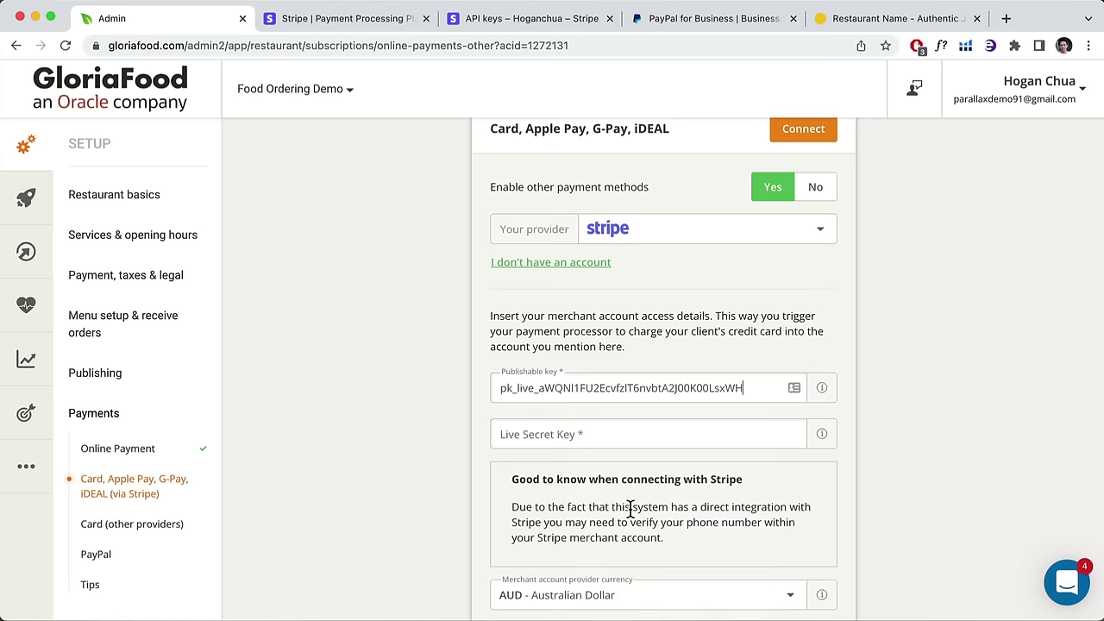
pyautogui.click(603, 434)
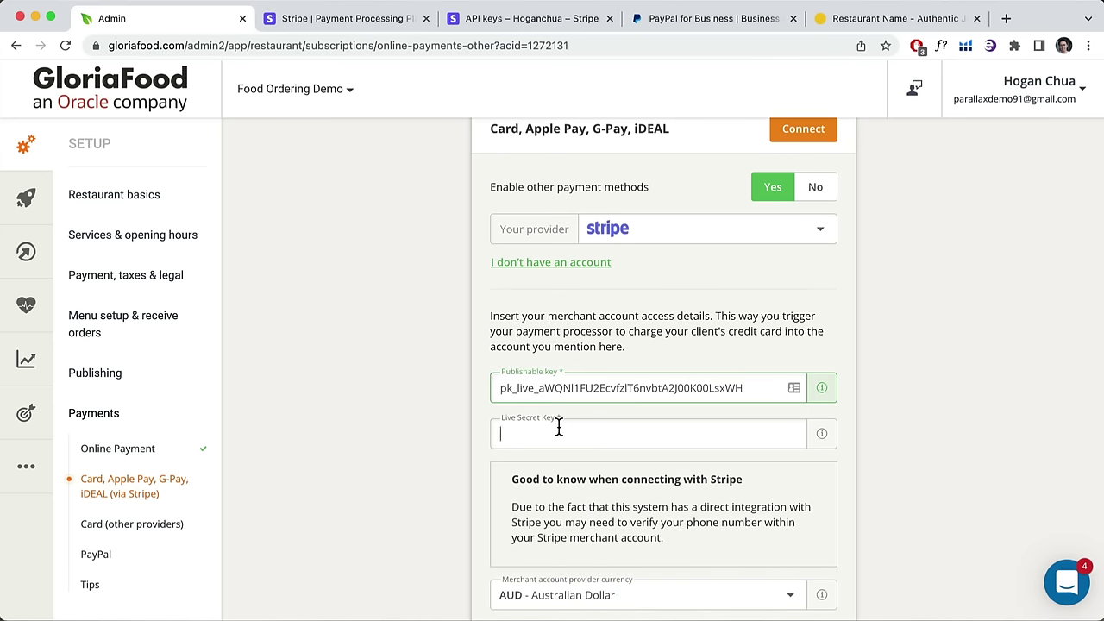
pyautogui.click(510, 21)
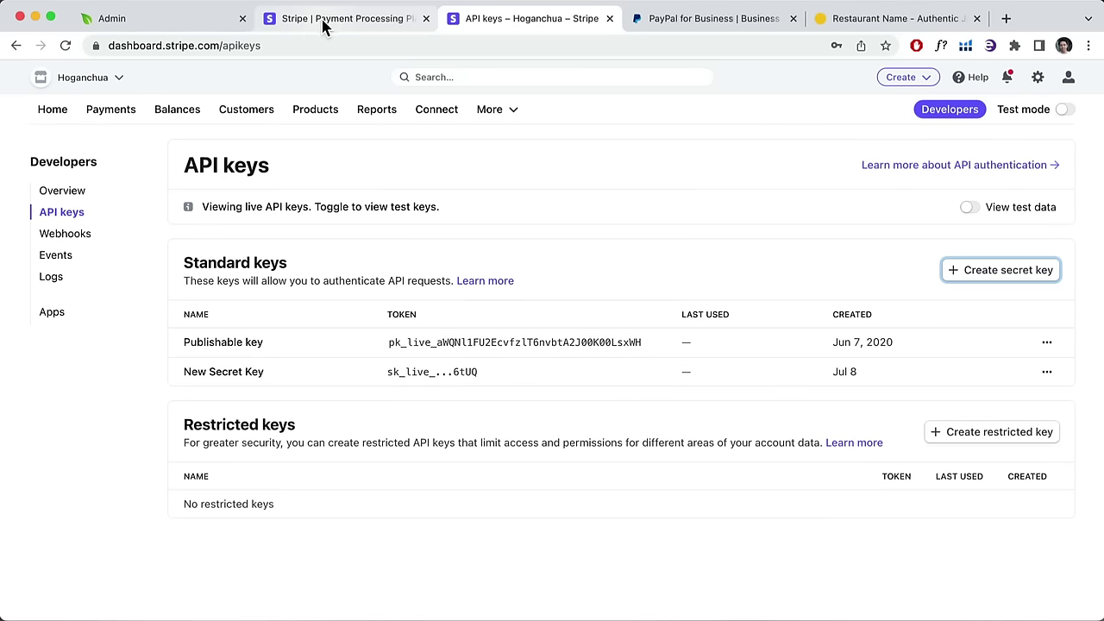
# Create a new Stripe live secret key named Gloriafood and copy its value
pyautogui.click(1047, 372)
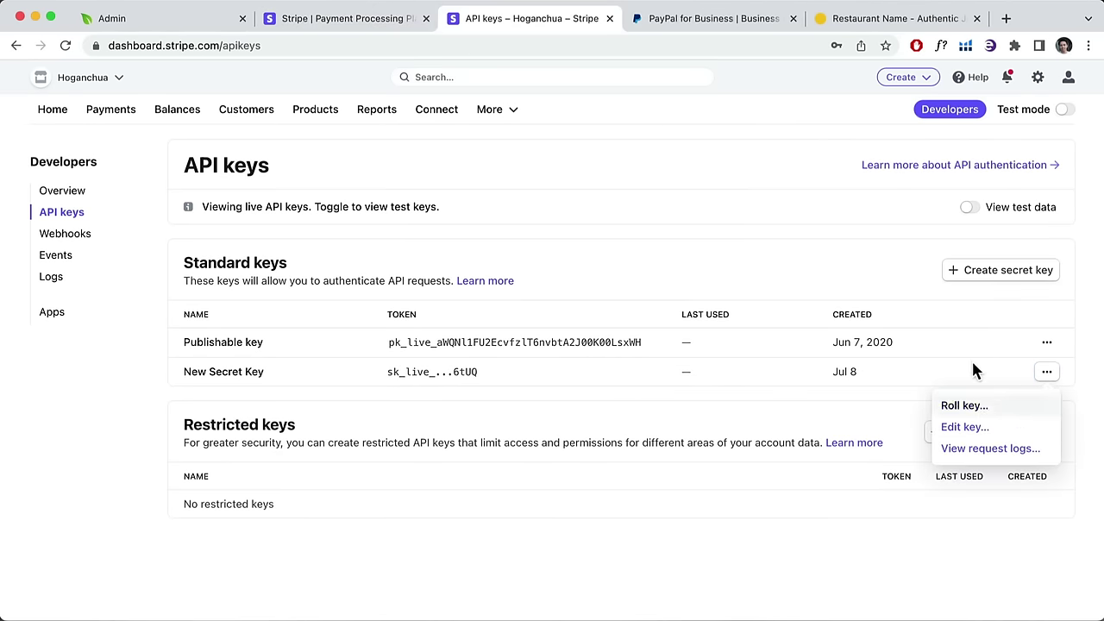
pyautogui.click(978, 276)
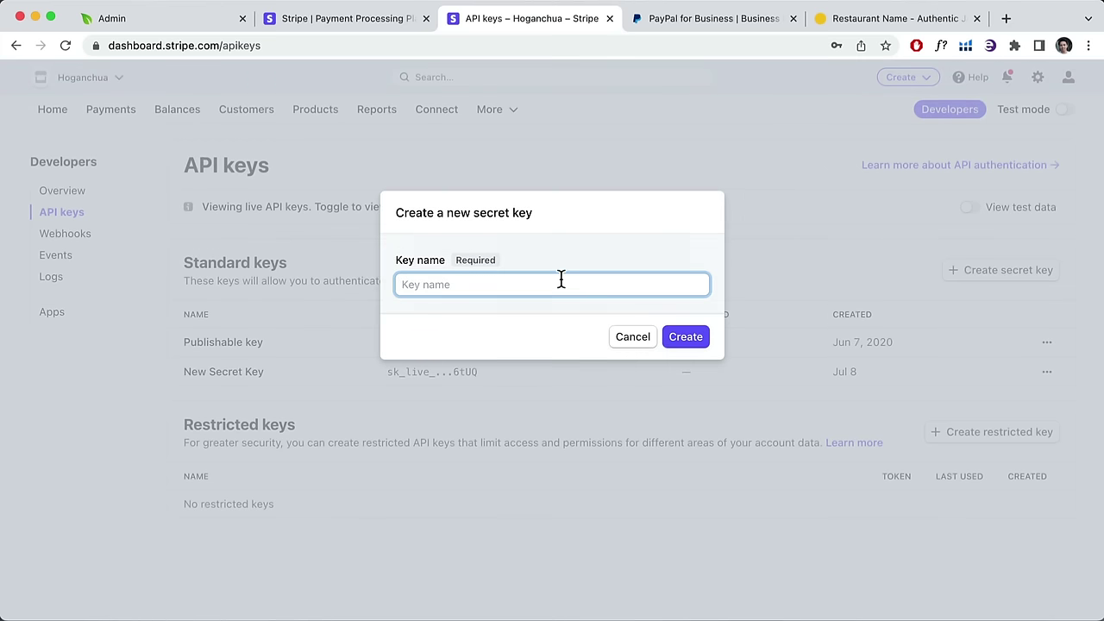
pyautogui.write('Gloriafood')
pyautogui.click(681, 339)
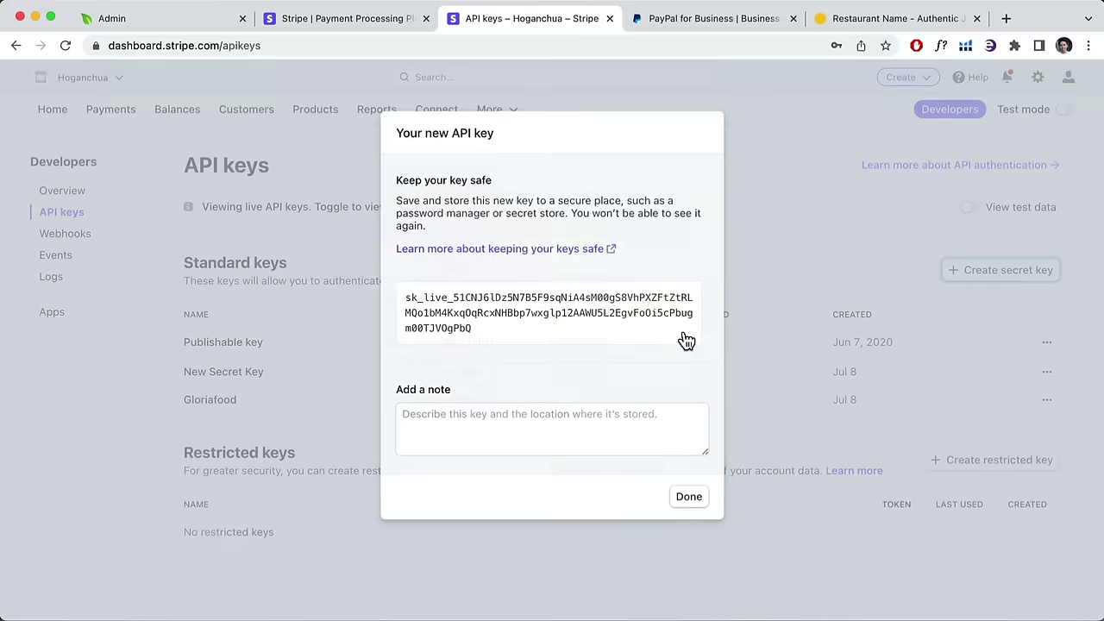
pyautogui.click(589, 317)
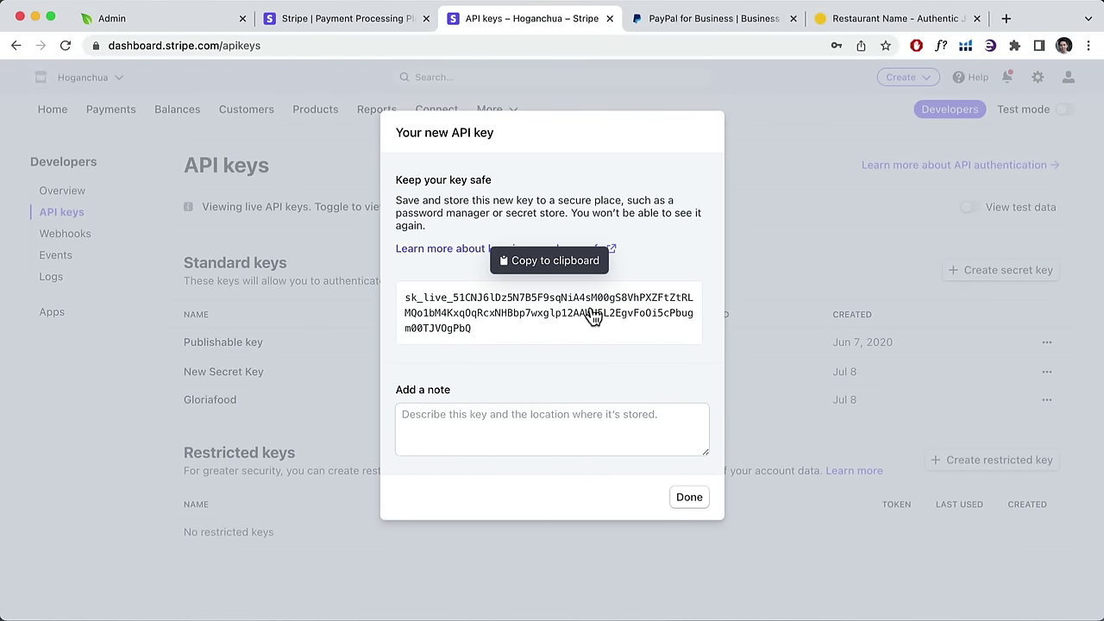
pyautogui.click(689, 499)
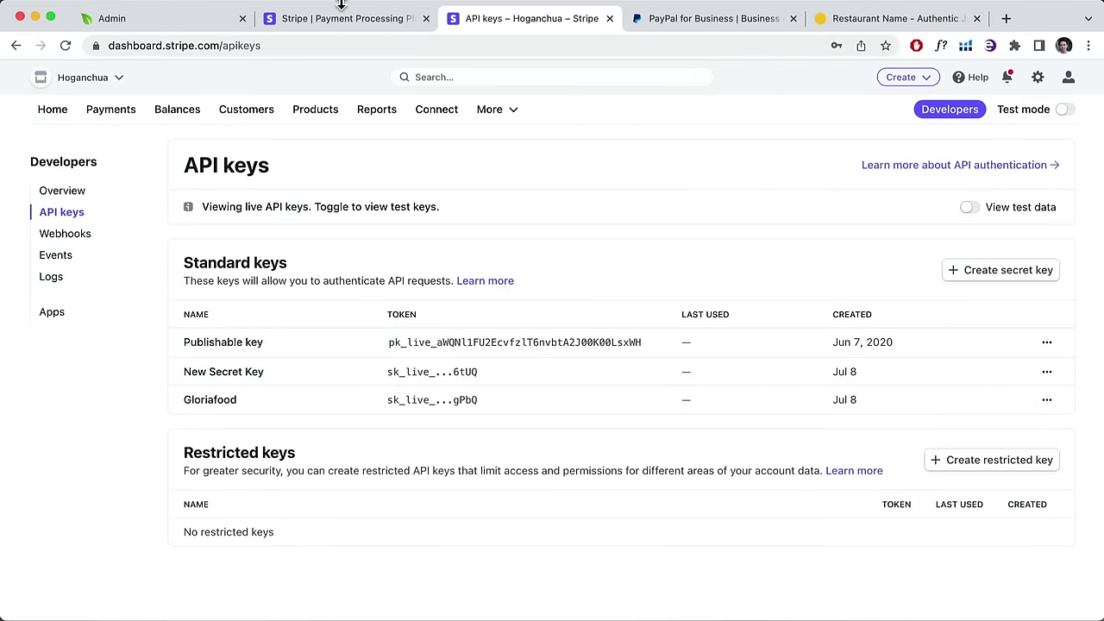
pyautogui.click(138, 19)
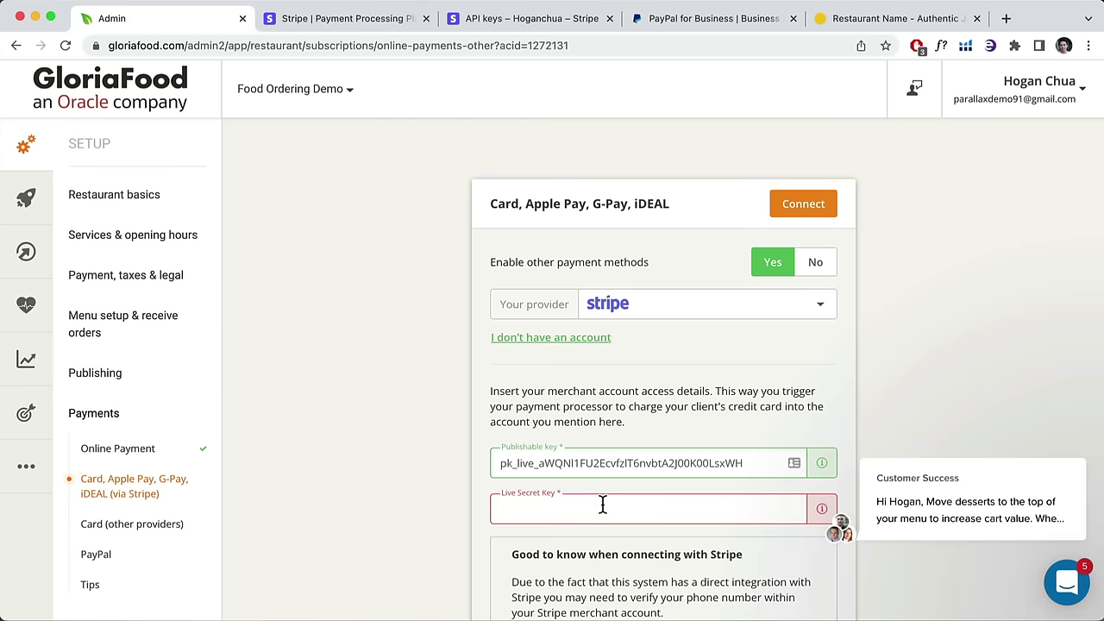
# Paste the copied key into Live Secret Key and connect Stripe
pyautogui.hotkey('ctrl', 'v')
pyautogui.click(747, 425)
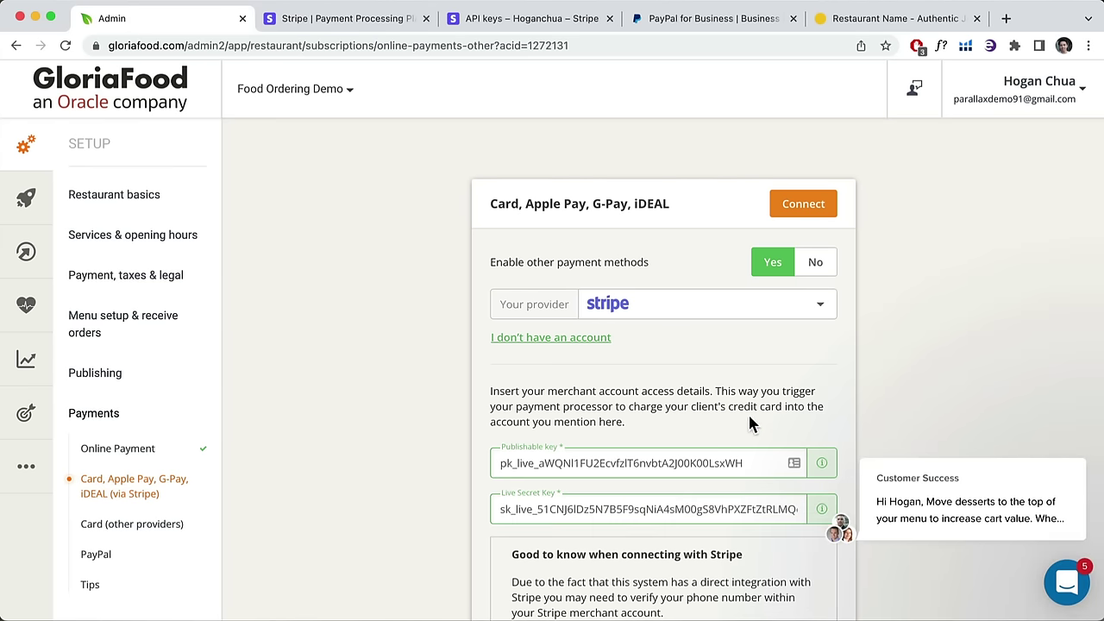
pyautogui.scroll(-3, 747, 423)
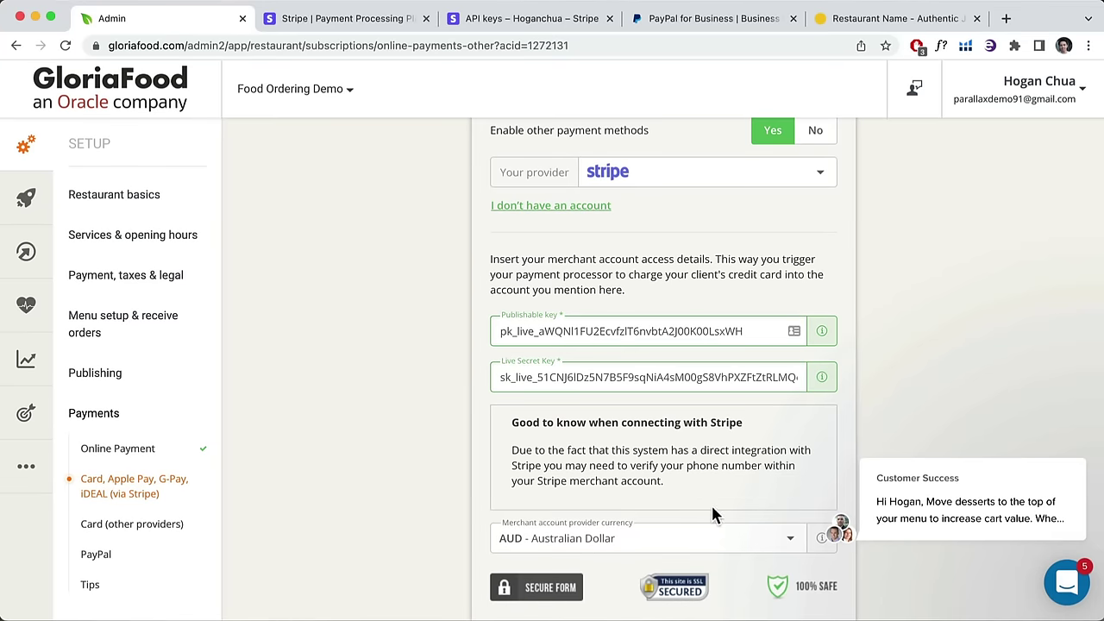
pyautogui.scroll(3, 708, 513)
pyautogui.click(802, 213)
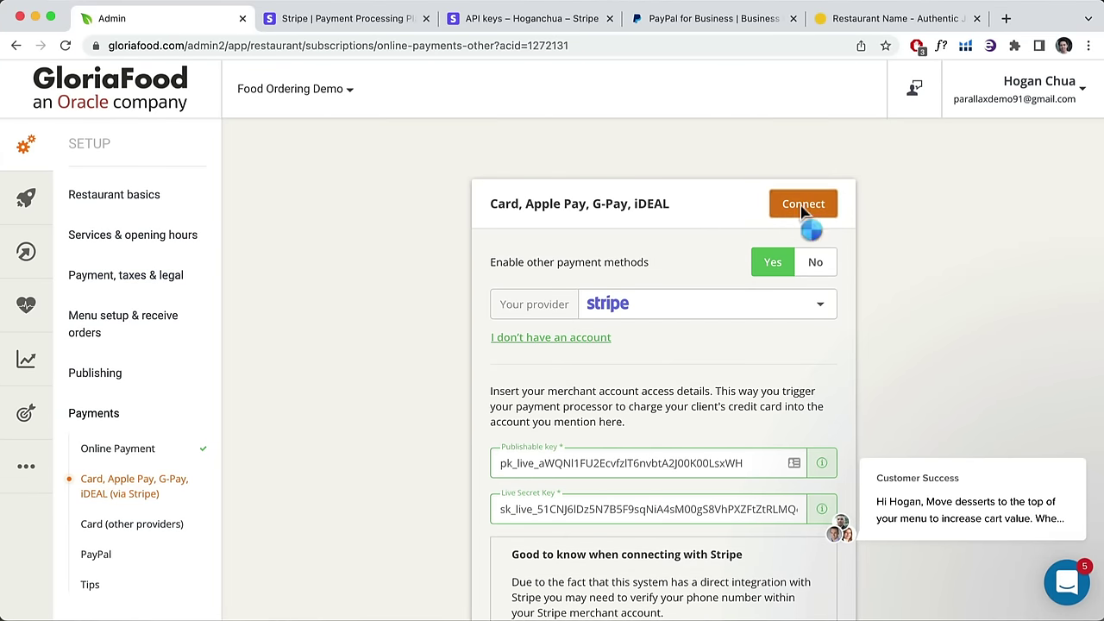
# Continue to the Card (other providers) payment settings
pyautogui.scroll(-3, 695, 308)
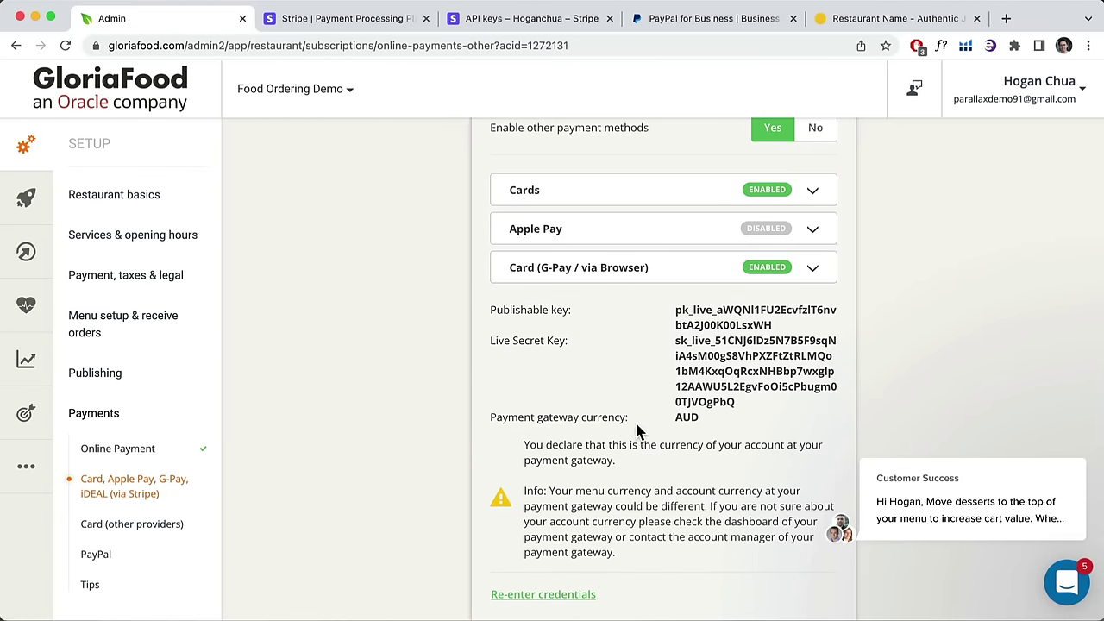
pyautogui.scroll(3, 639, 428)
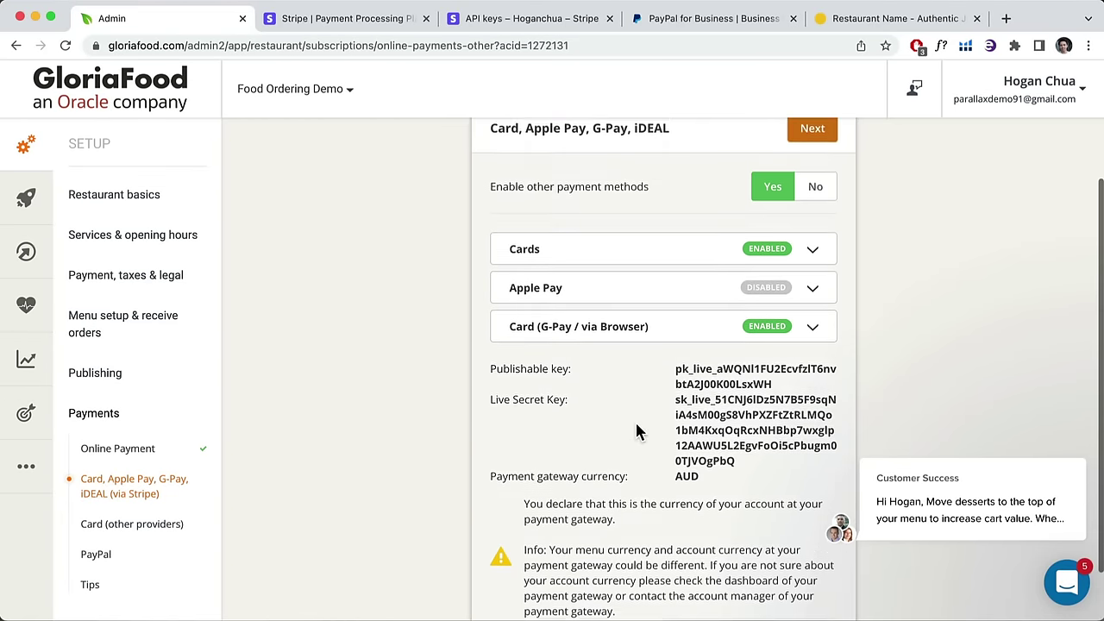
pyautogui.click(802, 207)
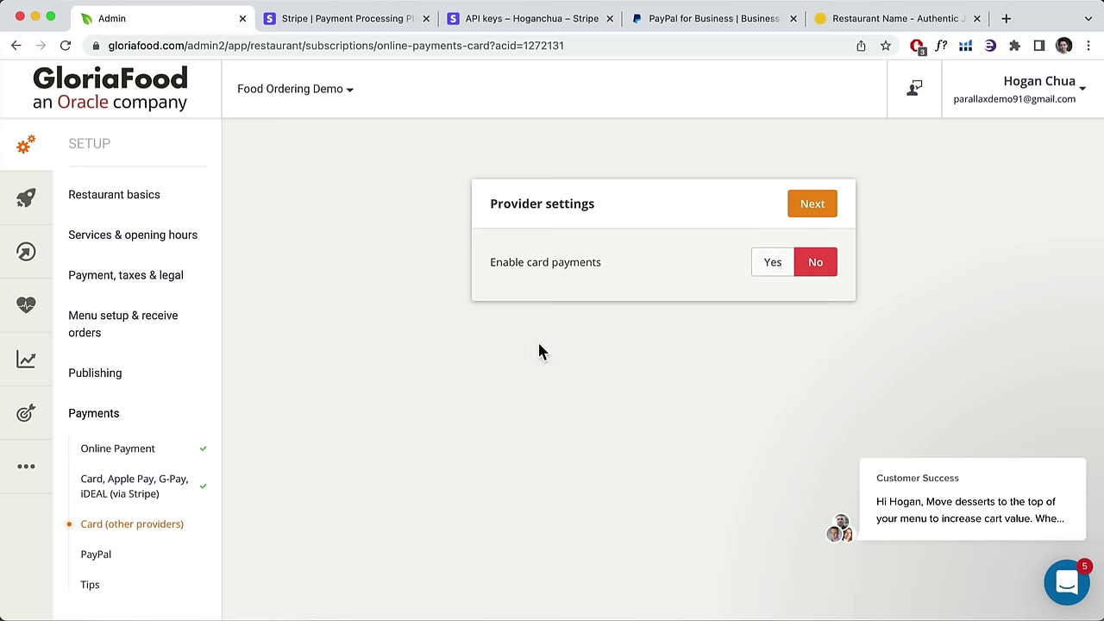
# Enable PayPal payments and read through its Client Id and Client Secret instructions
pyautogui.click(79, 557)
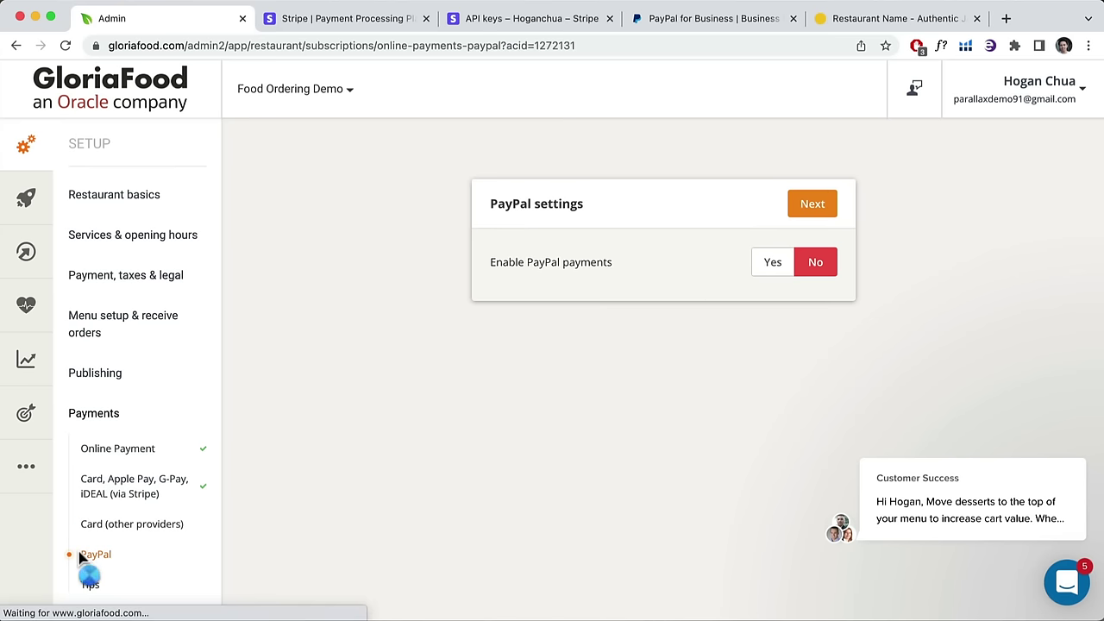
pyautogui.click(757, 264)
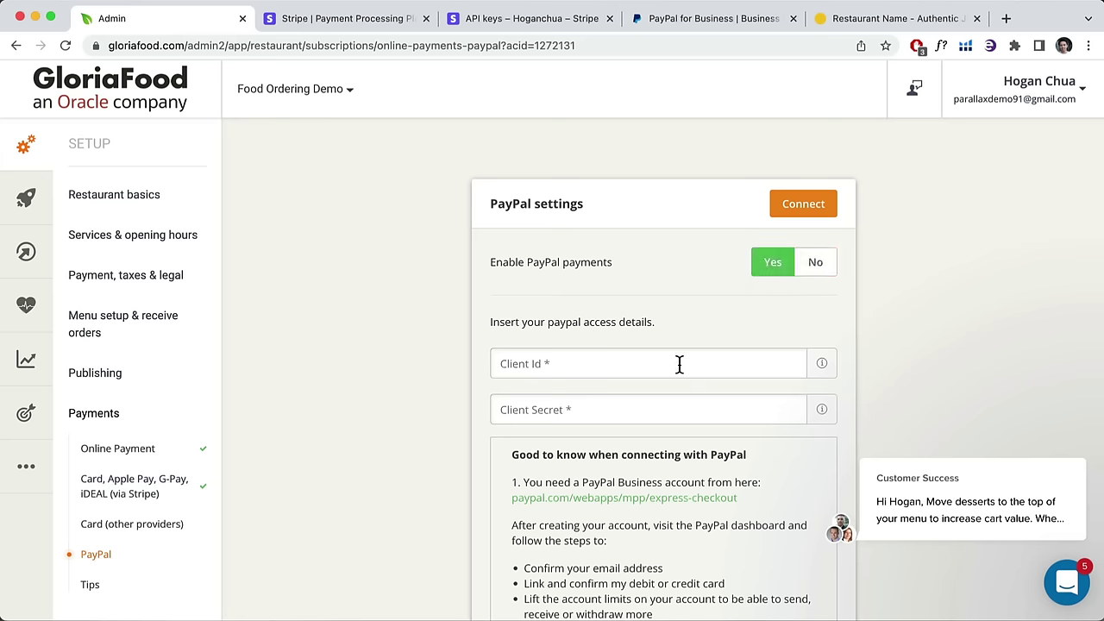
pyautogui.scroll(-2, 681, 365)
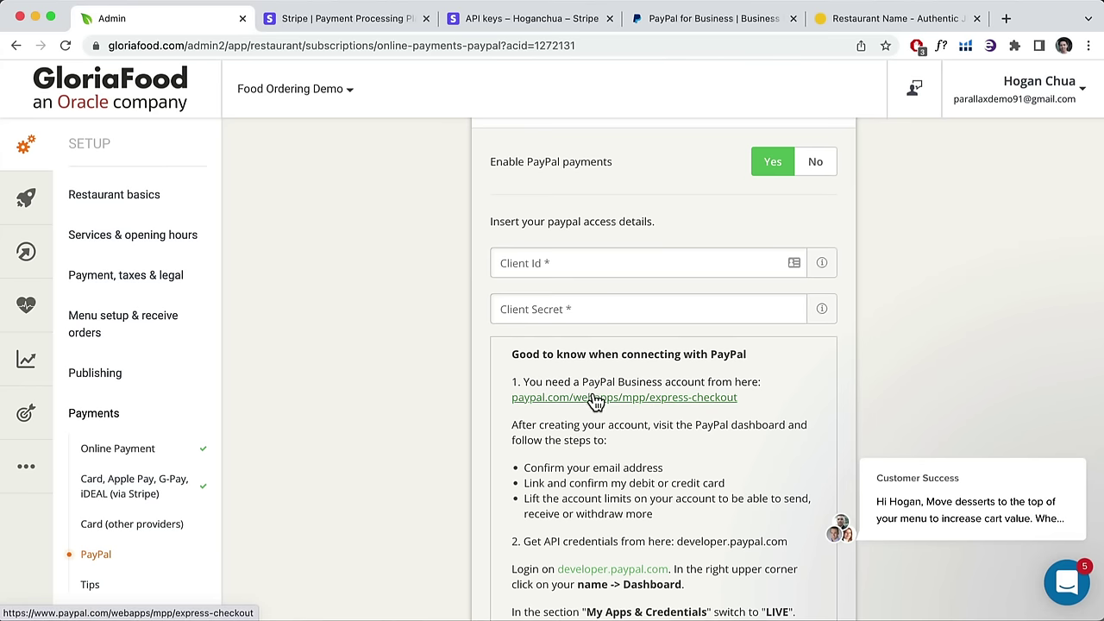
pyautogui.scroll(-2, 592, 407)
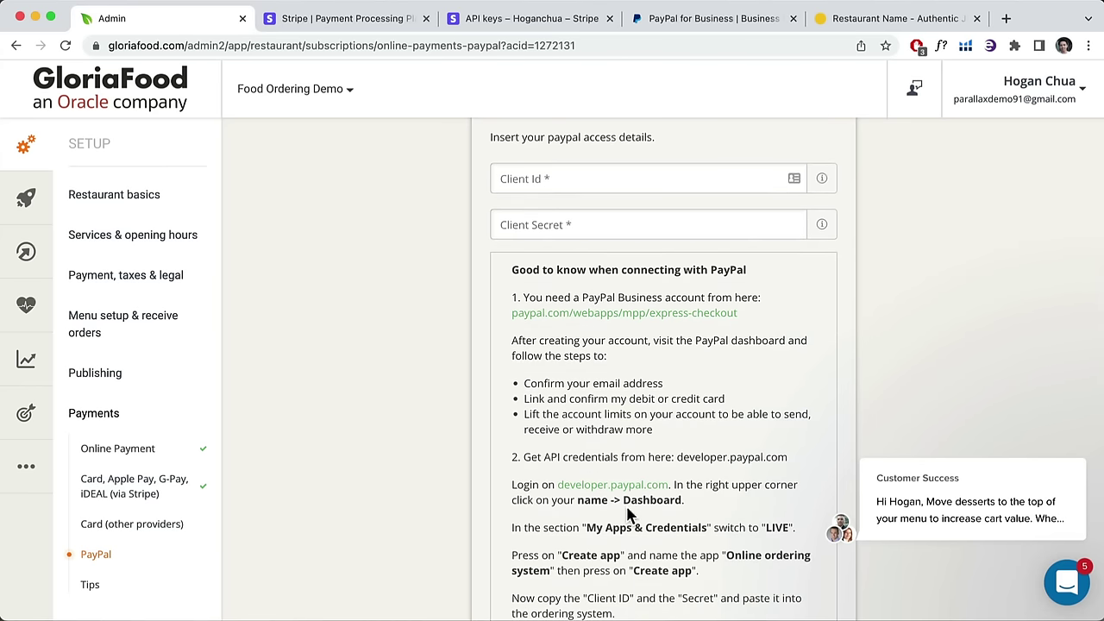
pyautogui.scroll(4, 627, 515)
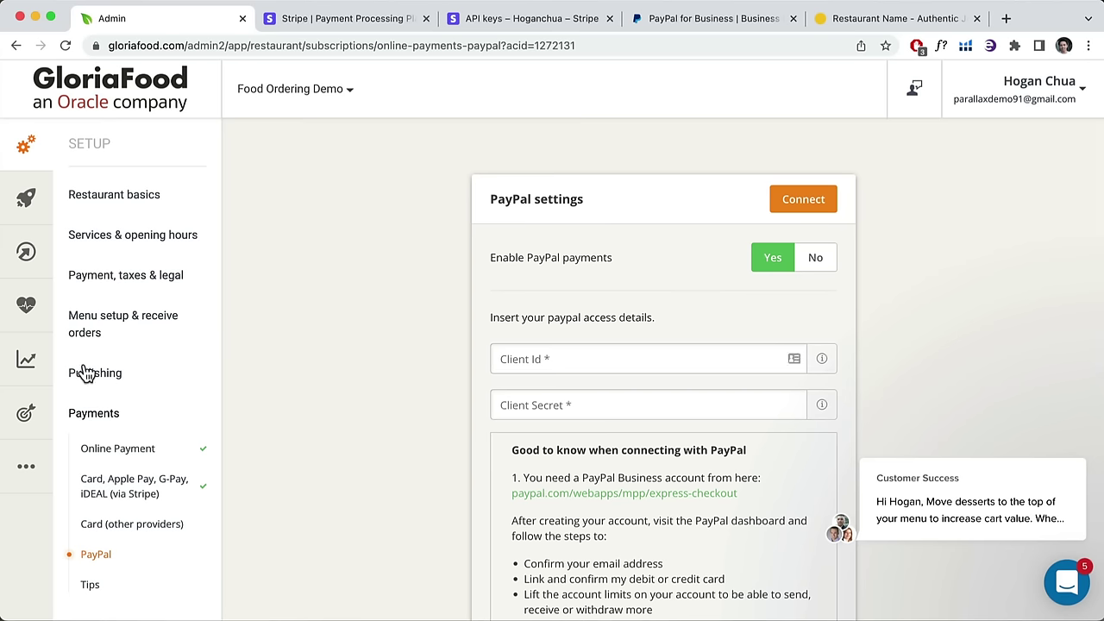
pyautogui.click(26, 472)
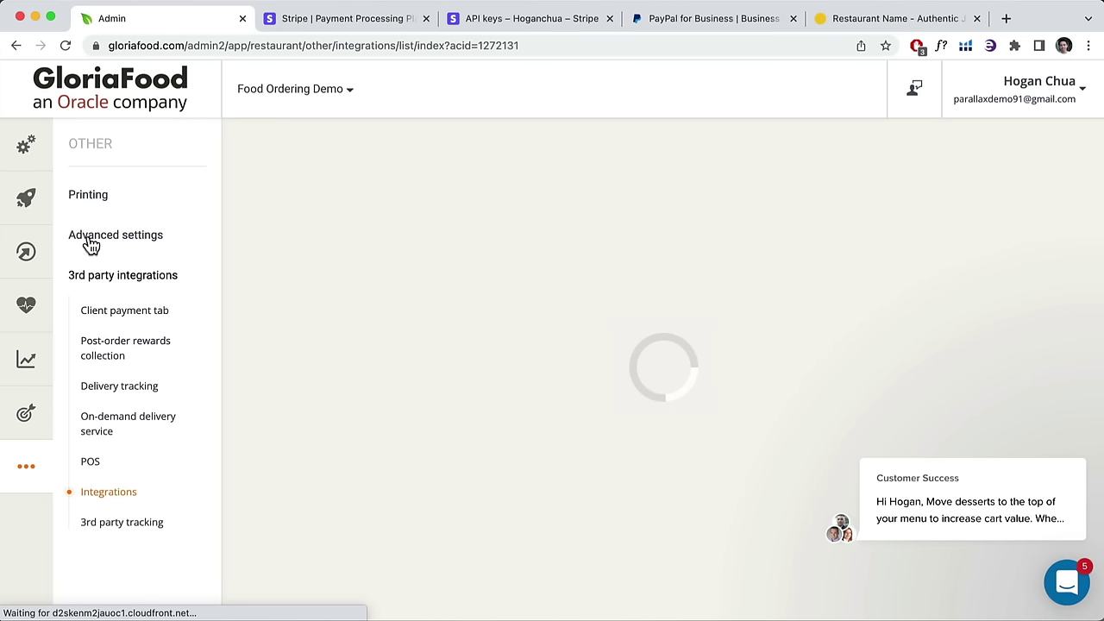
# Add a service fee and name it 'Card Processing Fee'
pyautogui.click(90, 243)
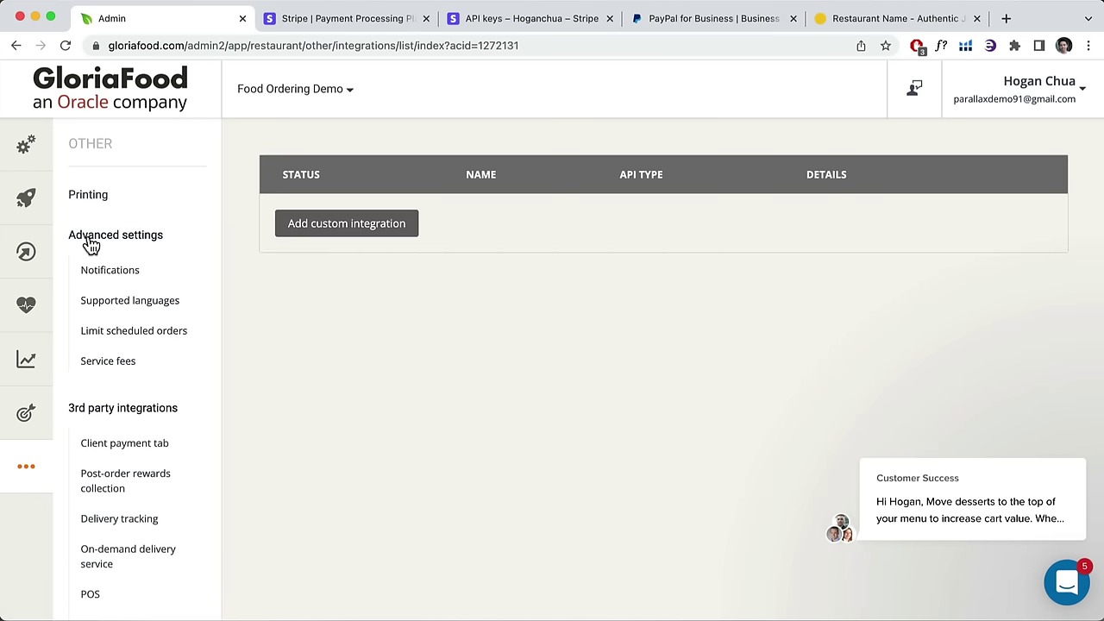
pyautogui.click(107, 366)
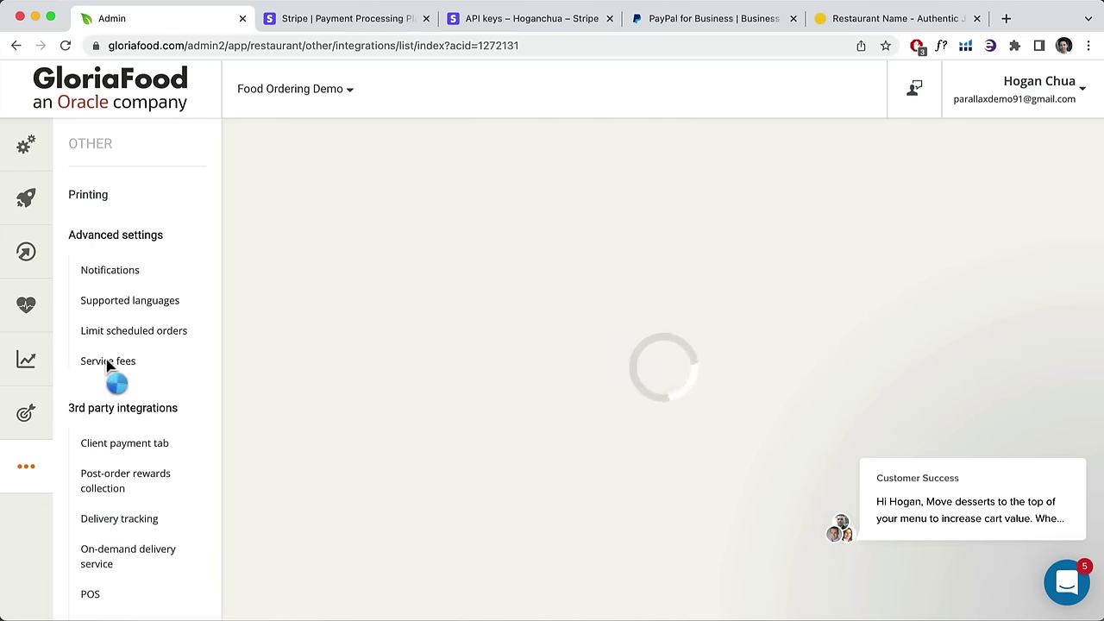
pyautogui.click(507, 401)
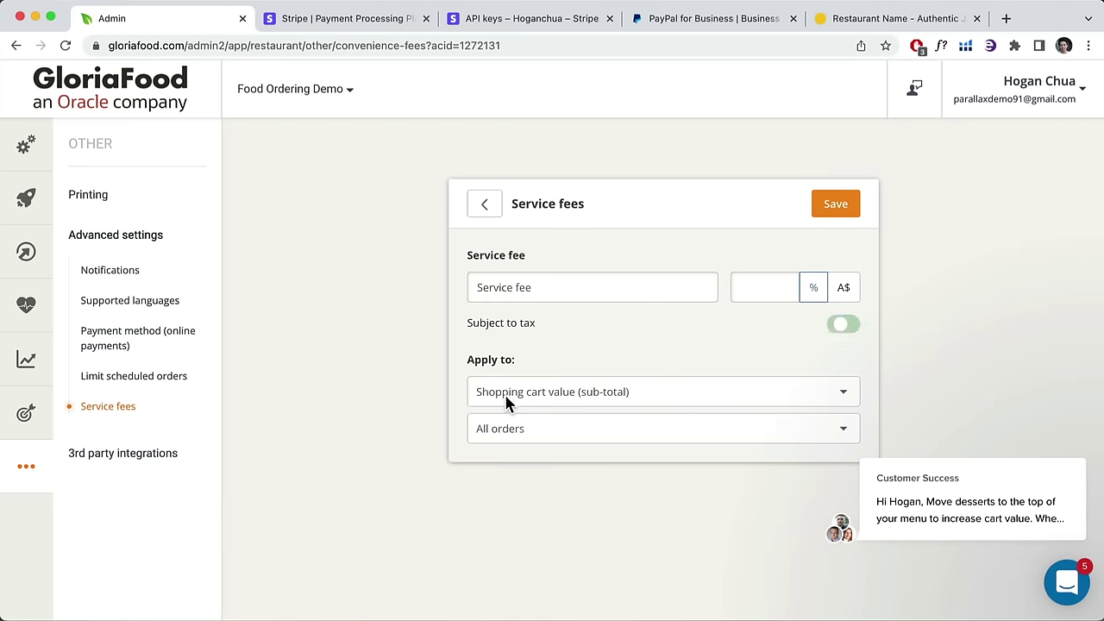
pyautogui.click(612, 291)
pyautogui.moveTo(553, 300); pyautogui.dragTo(479, 293)
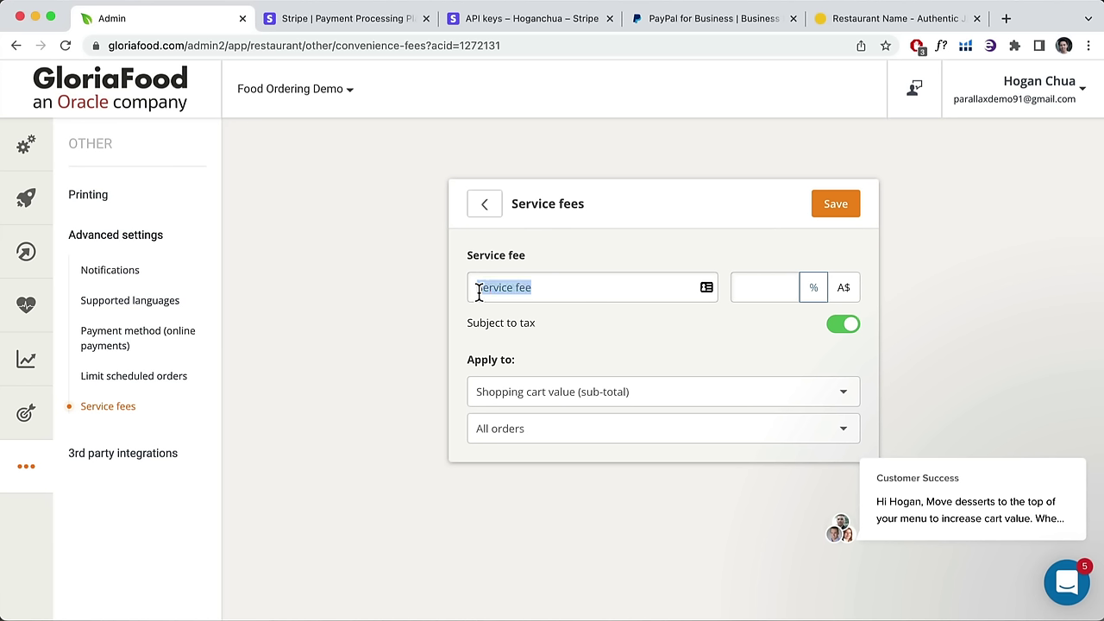
pyautogui.write('Card Processing F')
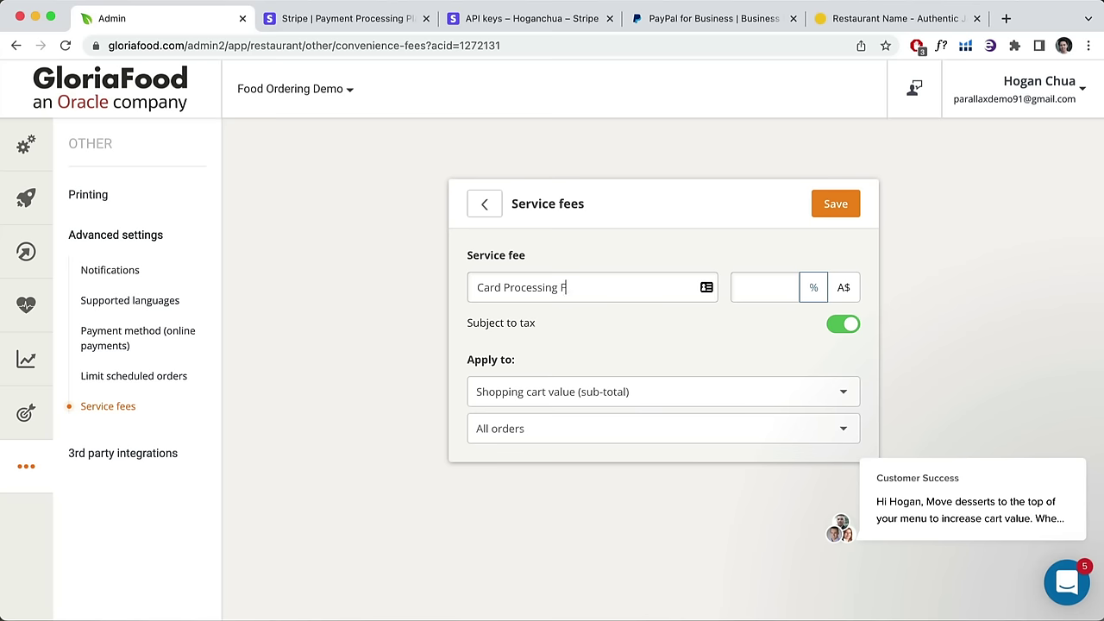
pyautogui.write('ee')
# Apply the fee to orders paid with selected payment methods, ticking Online payments
pyautogui.click(779, 288)
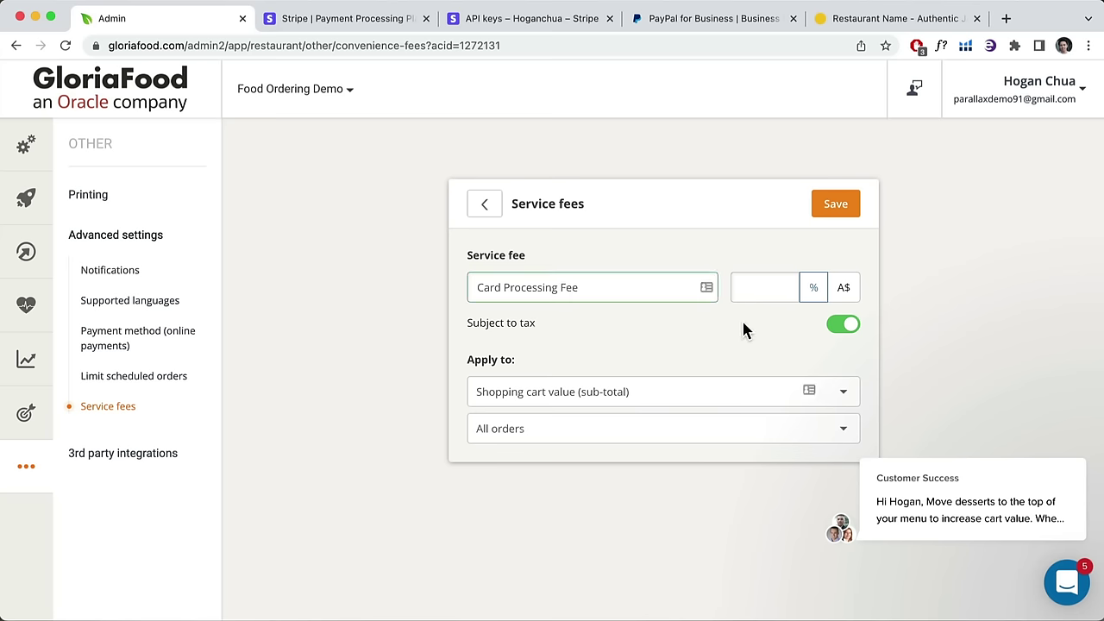
pyautogui.click(580, 424)
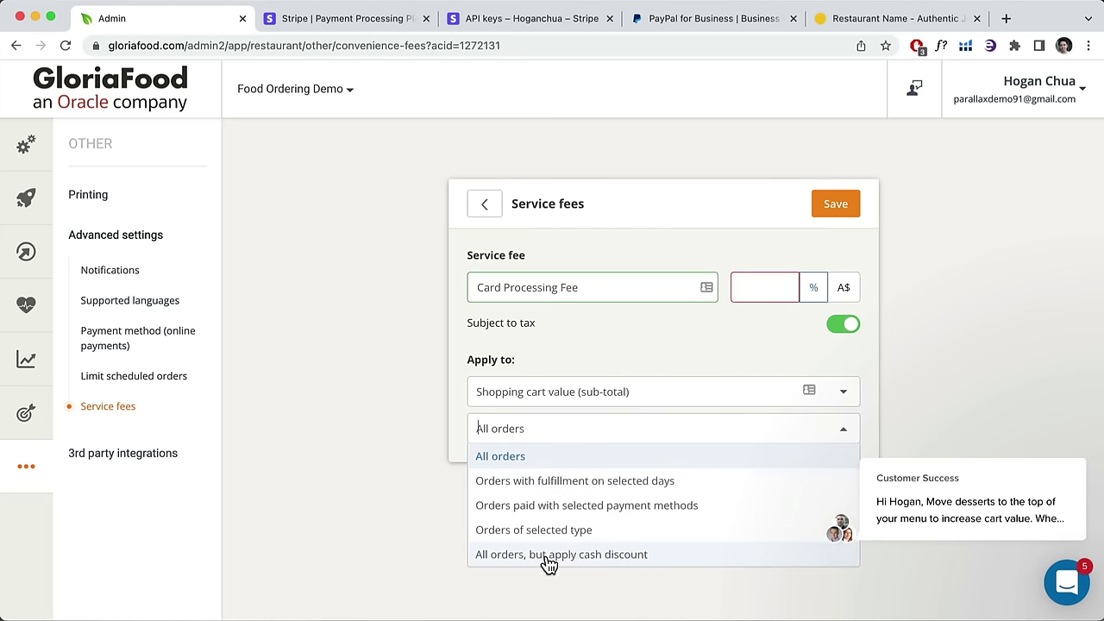
pyautogui.click(563, 533)
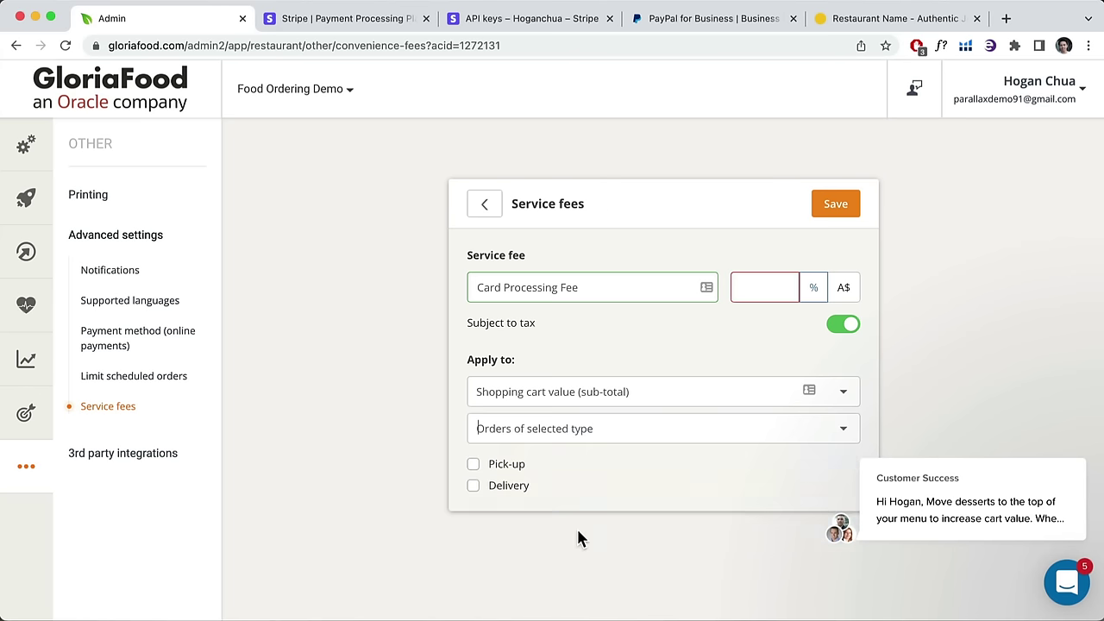
pyautogui.click(564, 428)
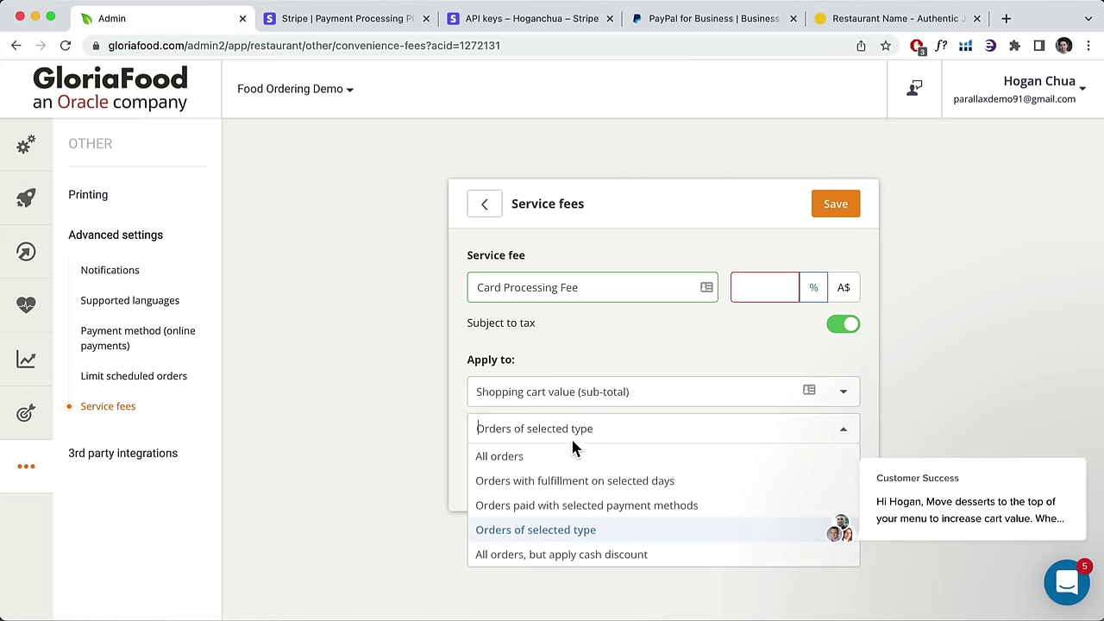
pyautogui.click(617, 505)
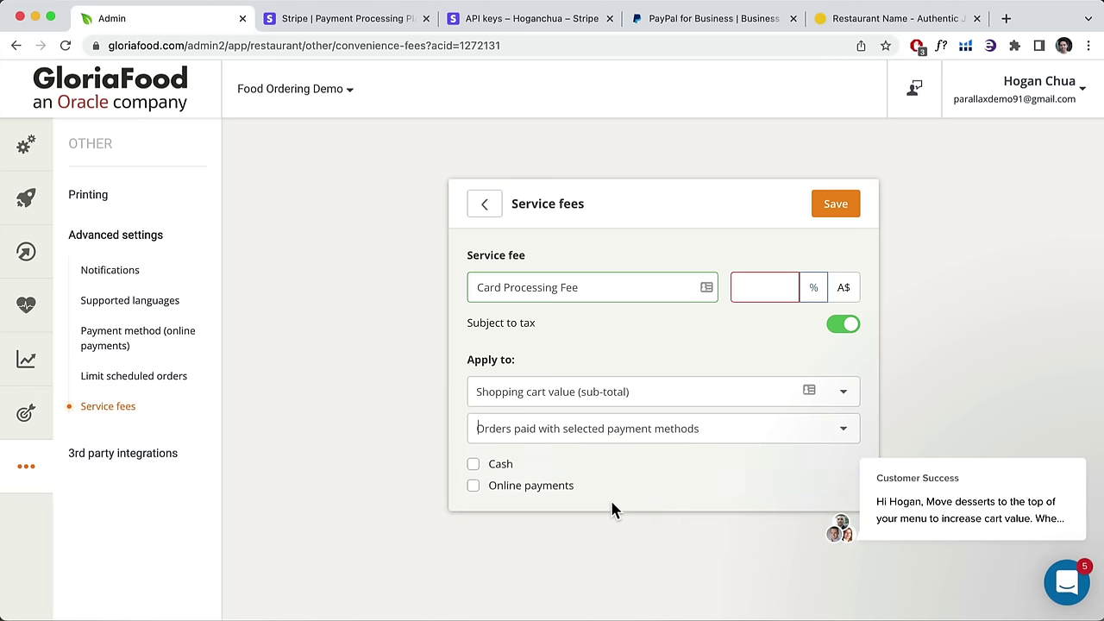
pyautogui.click(474, 488)
# Keep Limit scheduled orders by time slots set to No
pyautogui.click(474, 488)
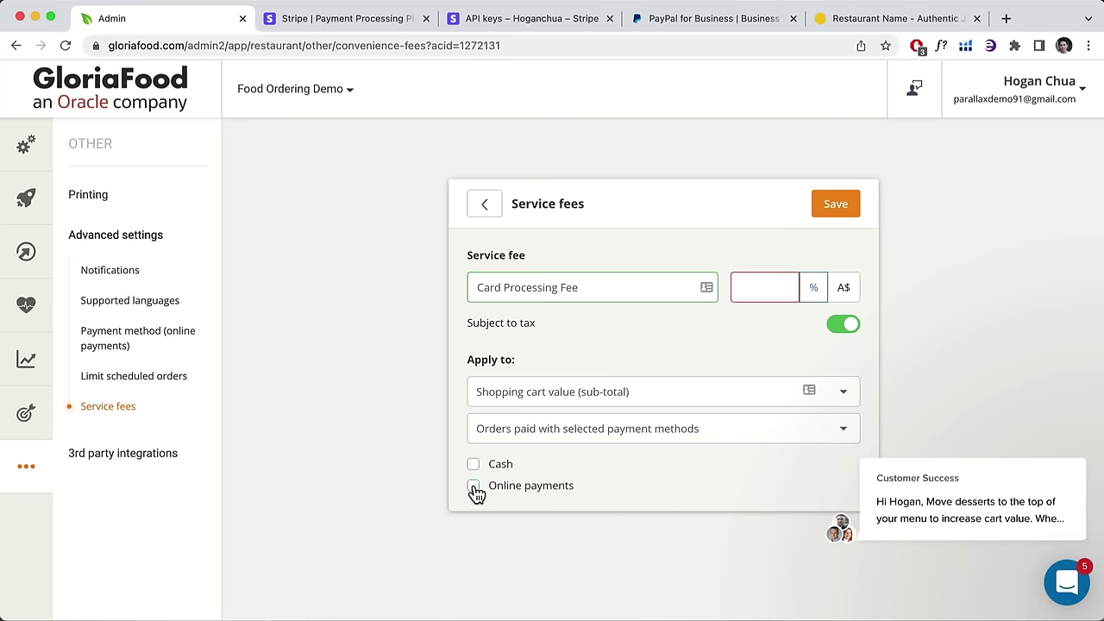
pyautogui.click(133, 381)
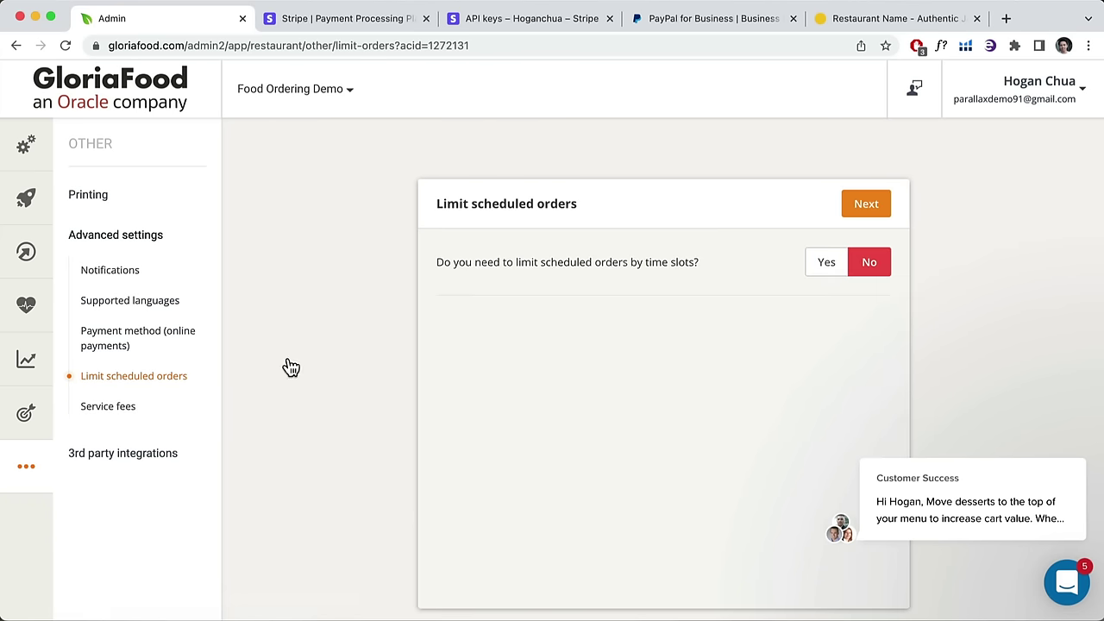
pyautogui.click(828, 263)
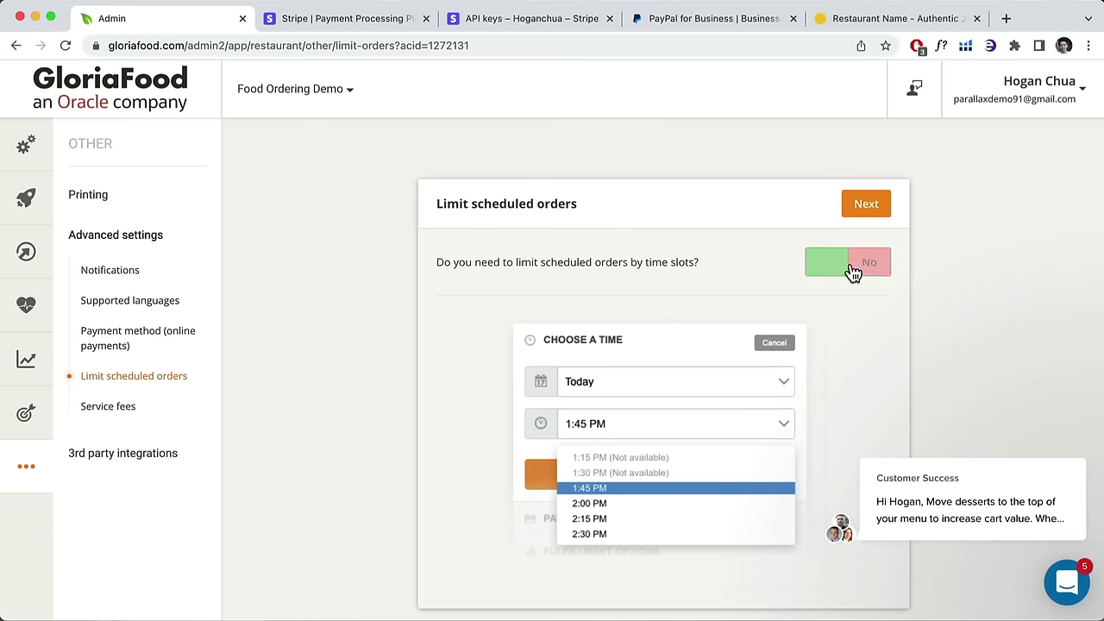
pyautogui.click(867, 264)
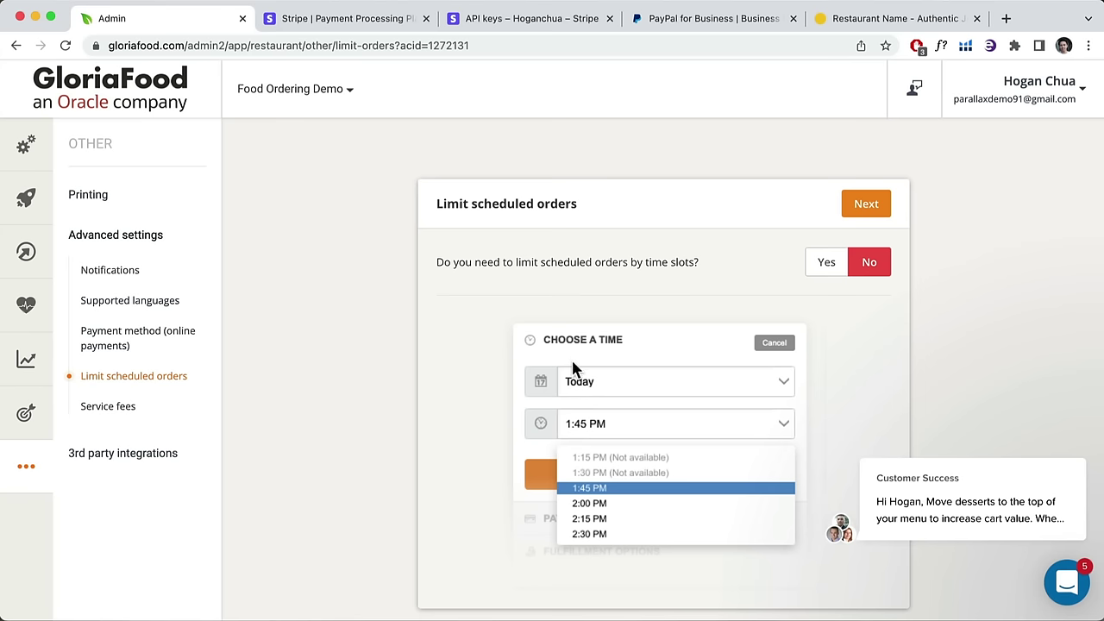
pyautogui.click(89, 199)
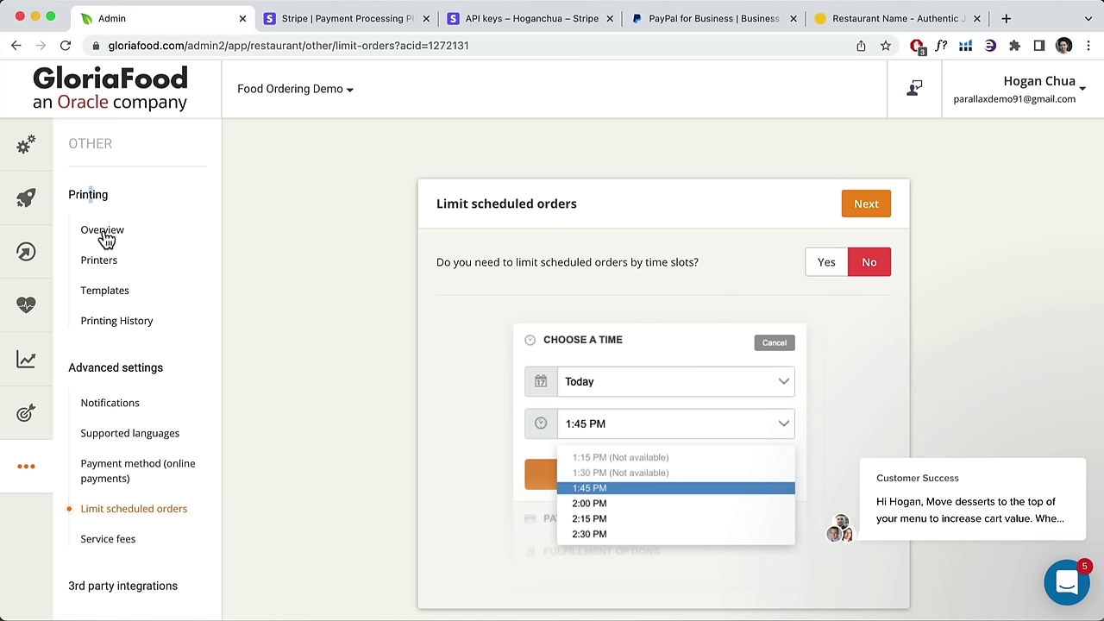
# Open the Kitchen essentials print template and expand its ITEMS section
pyautogui.click(104, 293)
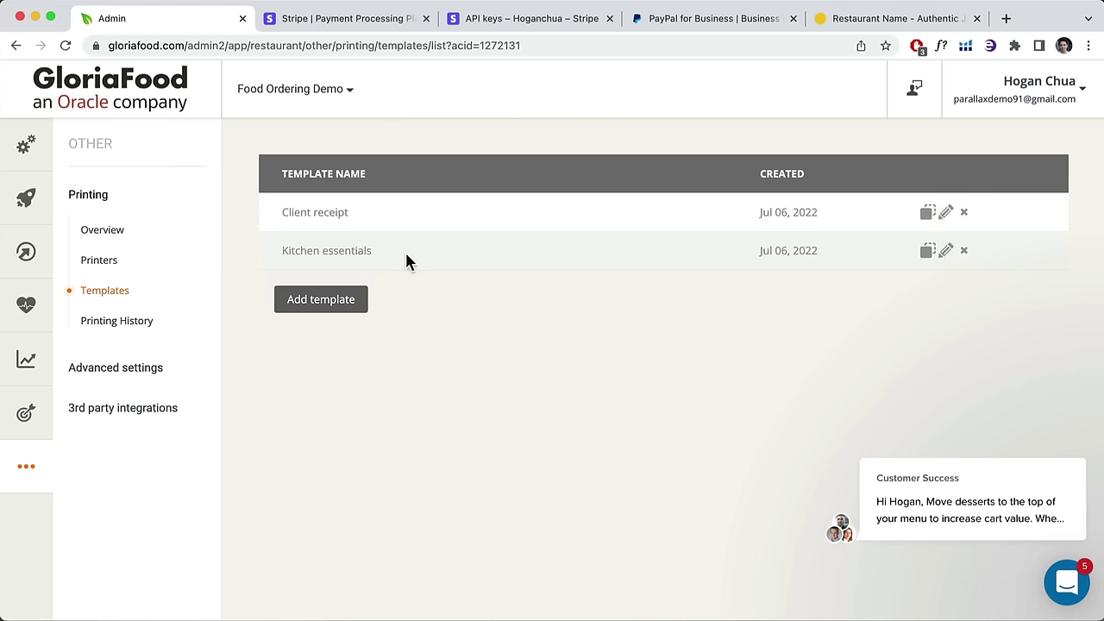
pyautogui.moveTo(281, 250); pyautogui.dragTo(374, 249)
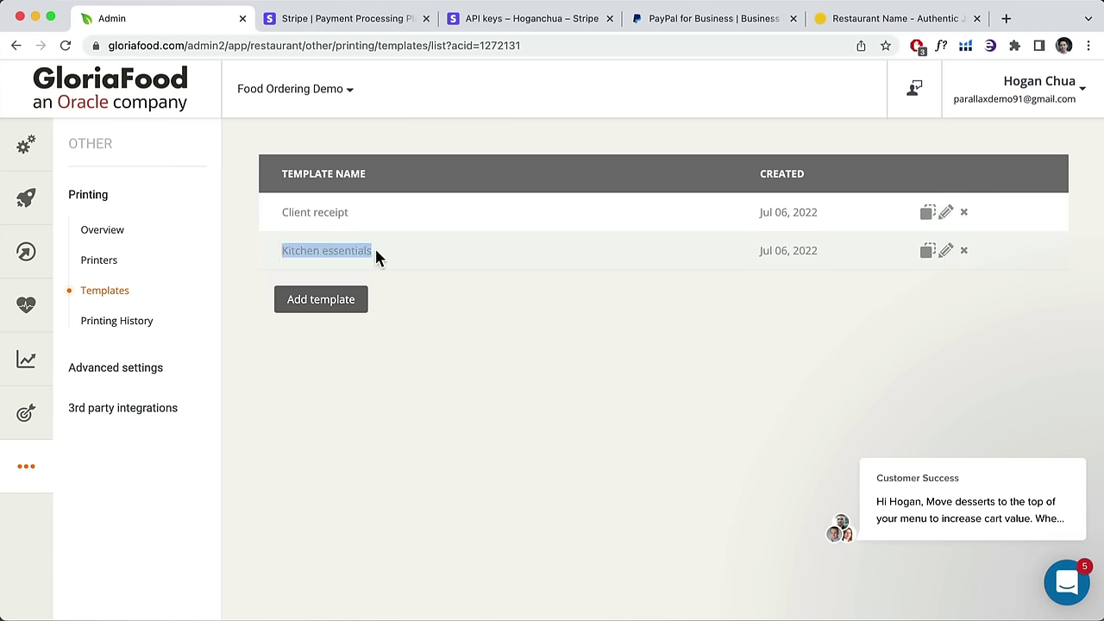
pyautogui.click(946, 253)
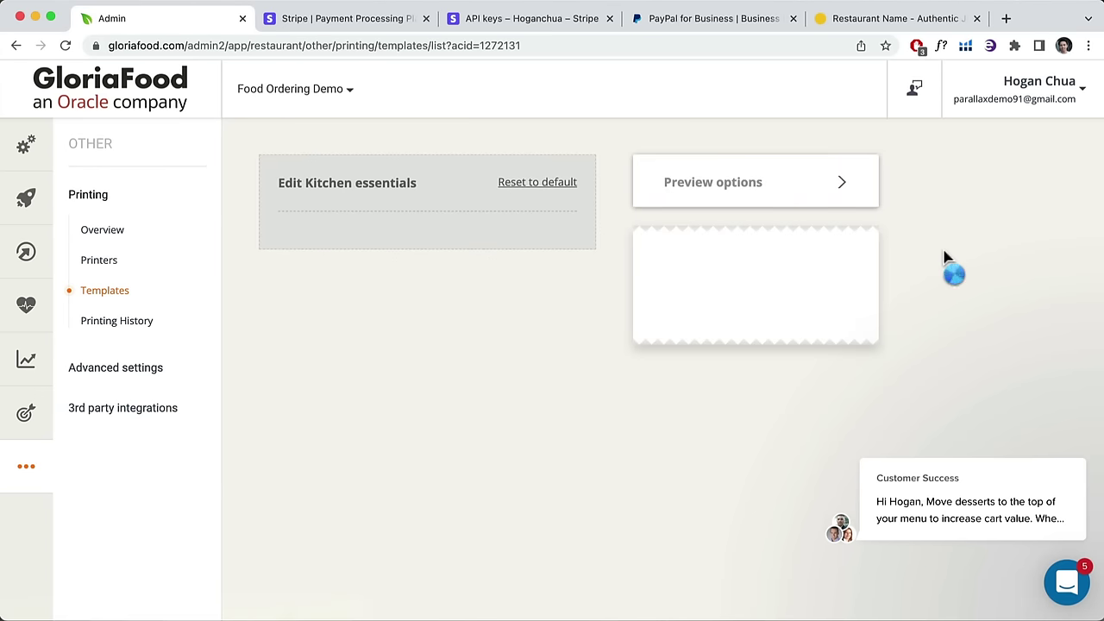
pyautogui.scroll(-2, 392, 407)
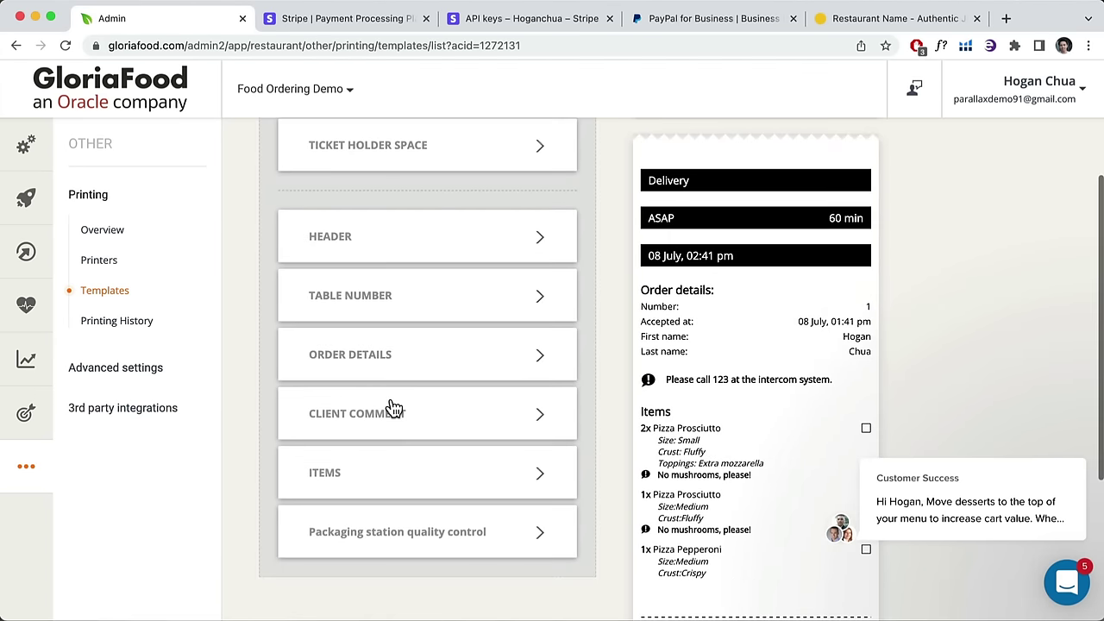
pyautogui.scroll(-2, 390, 408)
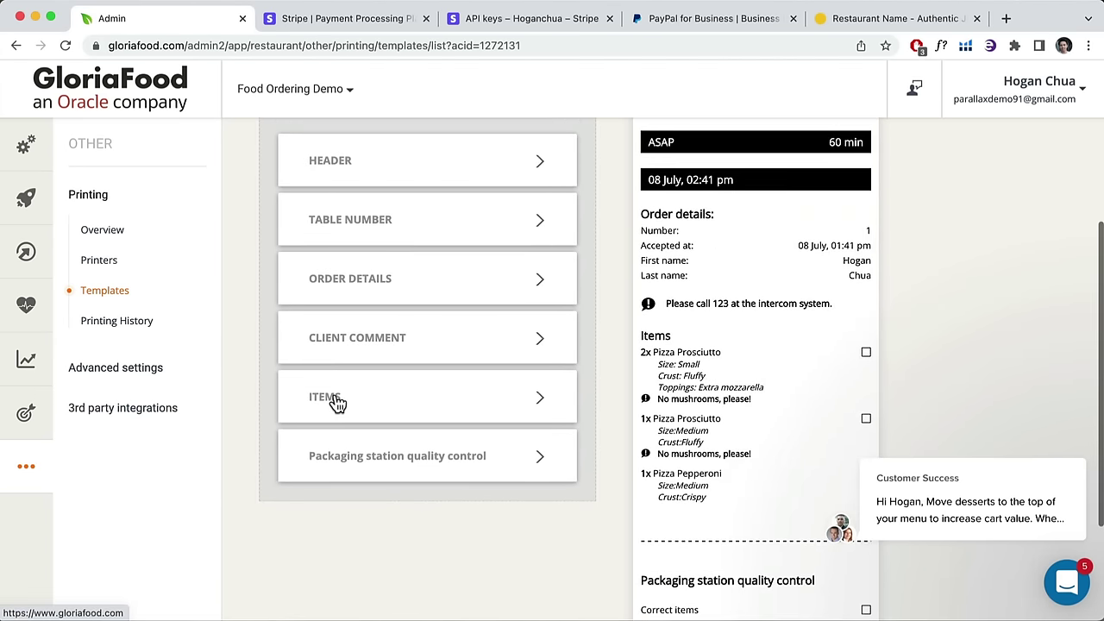
pyautogui.click(337, 402)
pyautogui.scroll(-3, 388, 397)
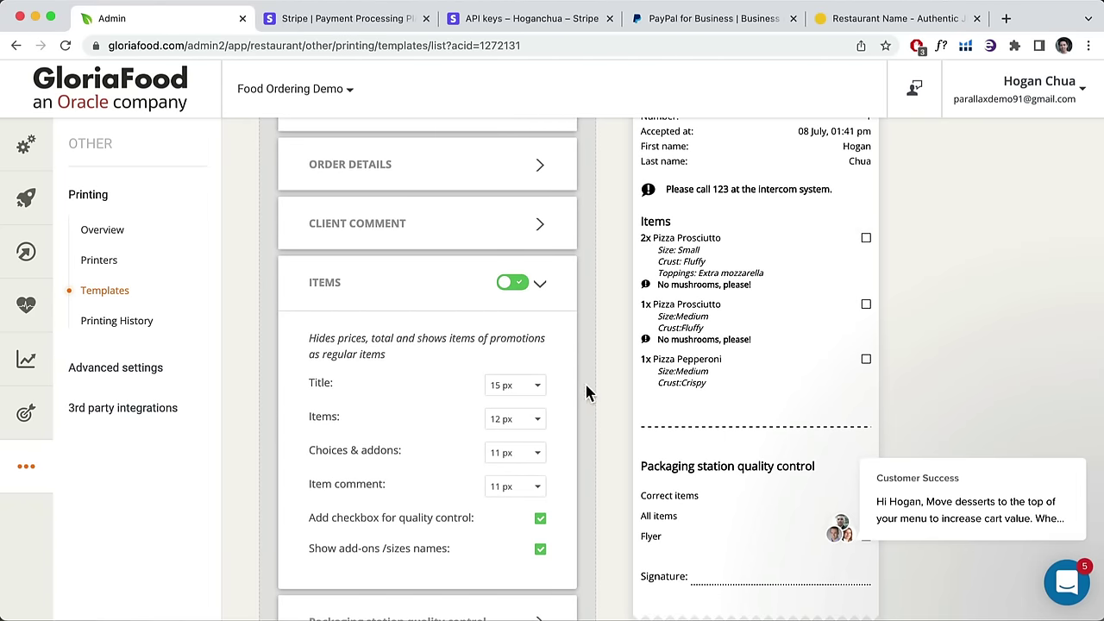
# Set Items font size to 15 px and Choices & addons to 12 px
pyautogui.click(513, 421)
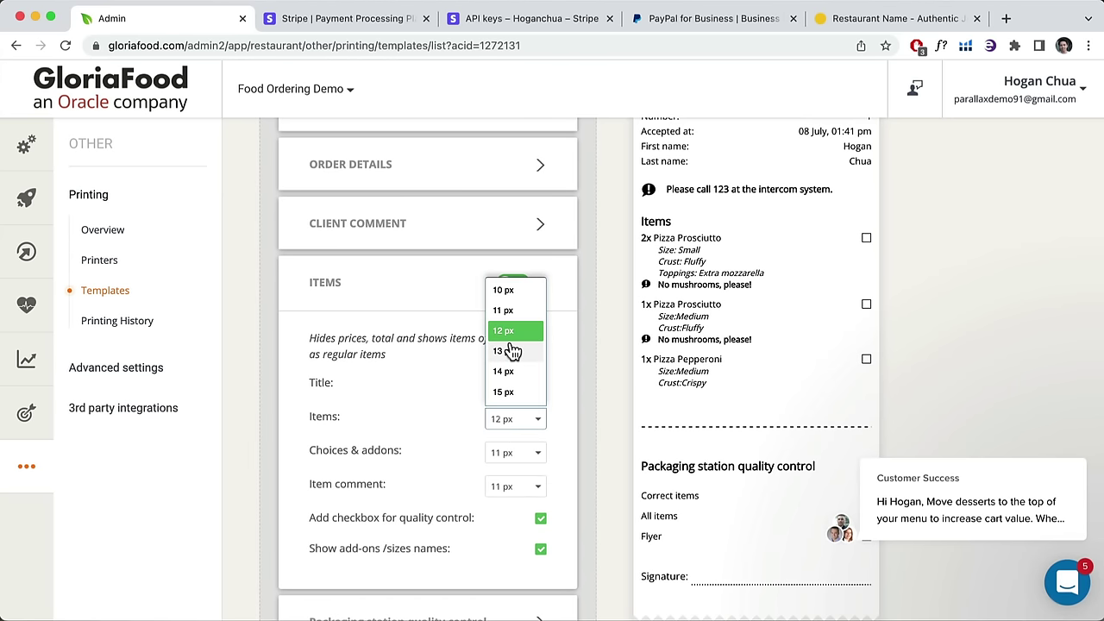
pyautogui.click(512, 395)
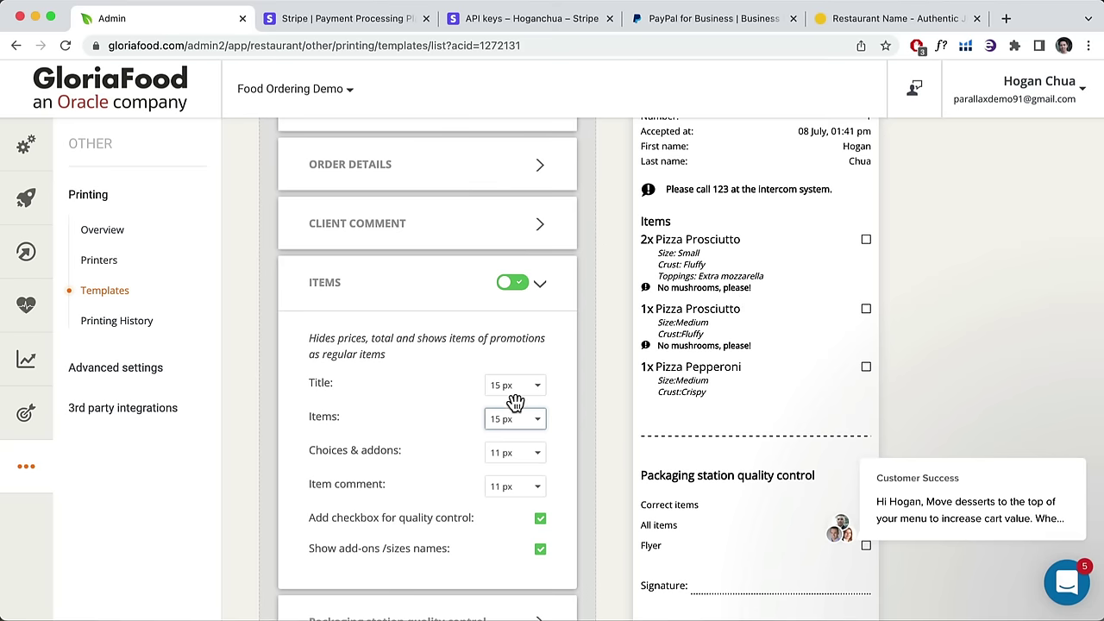
pyautogui.scroll(-2, 514, 402)
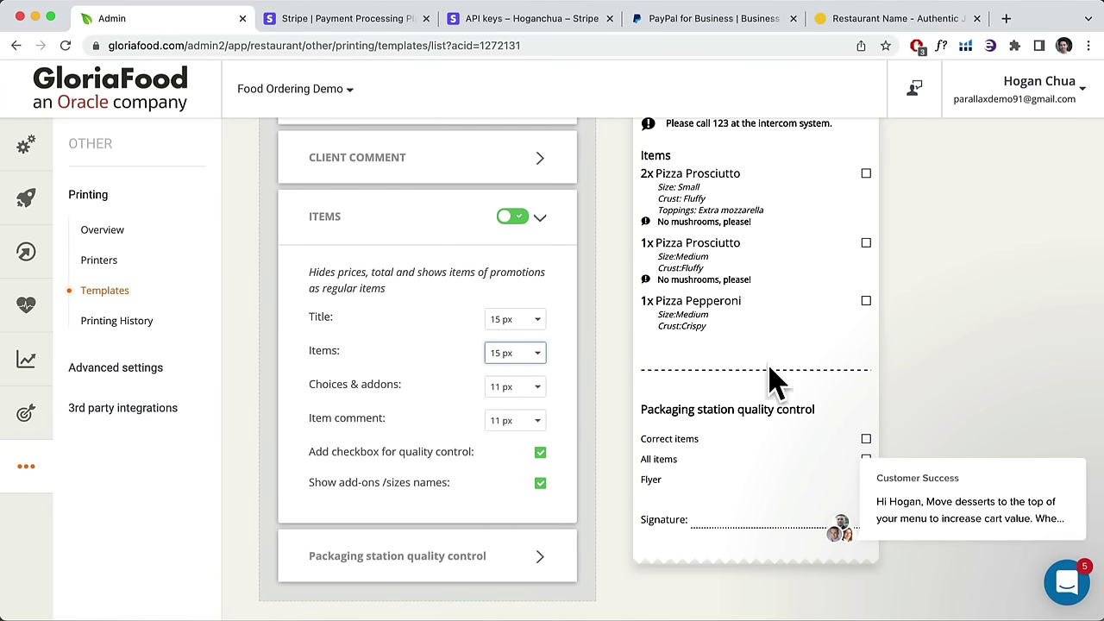
pyautogui.click(521, 390)
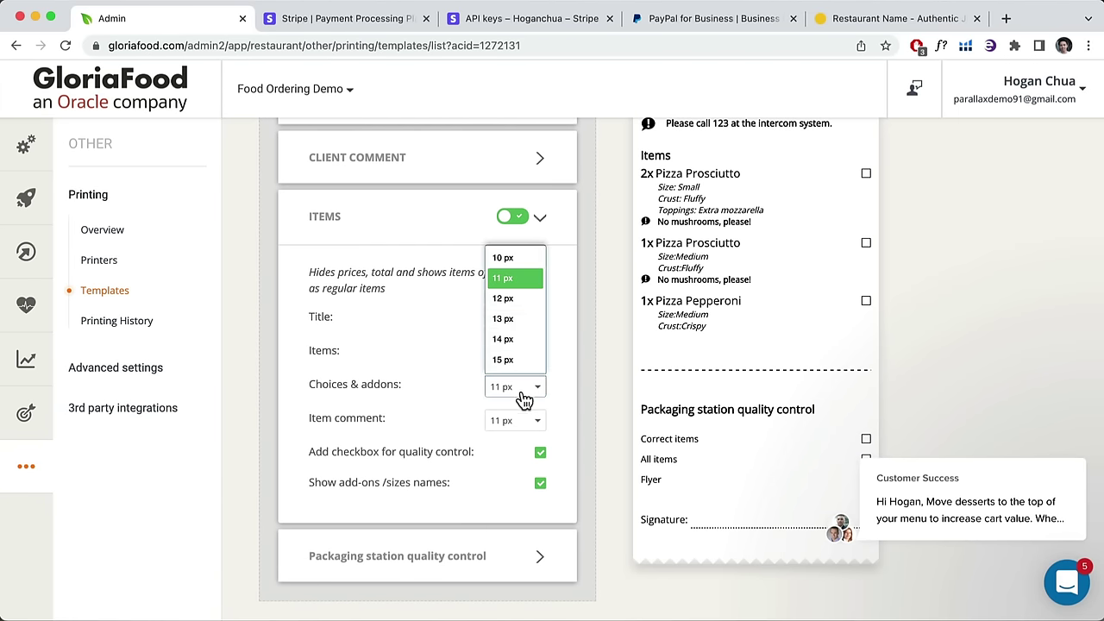
pyautogui.click(505, 298)
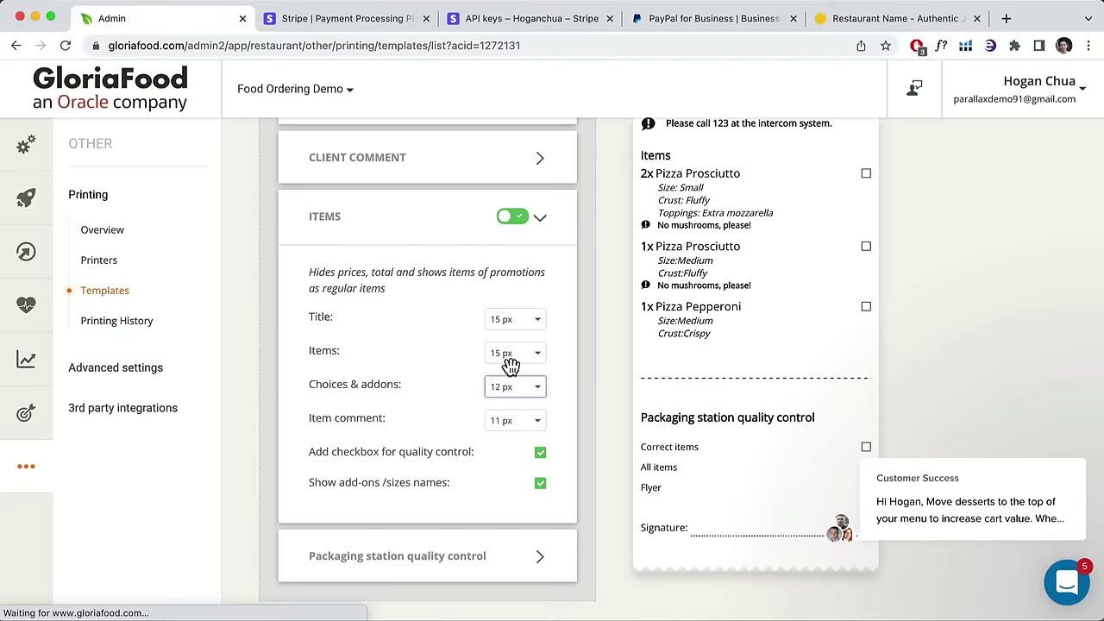
# Remove the Packaging station quality control section from the kitchen ticket
pyautogui.scroll(-3, 561, 407)
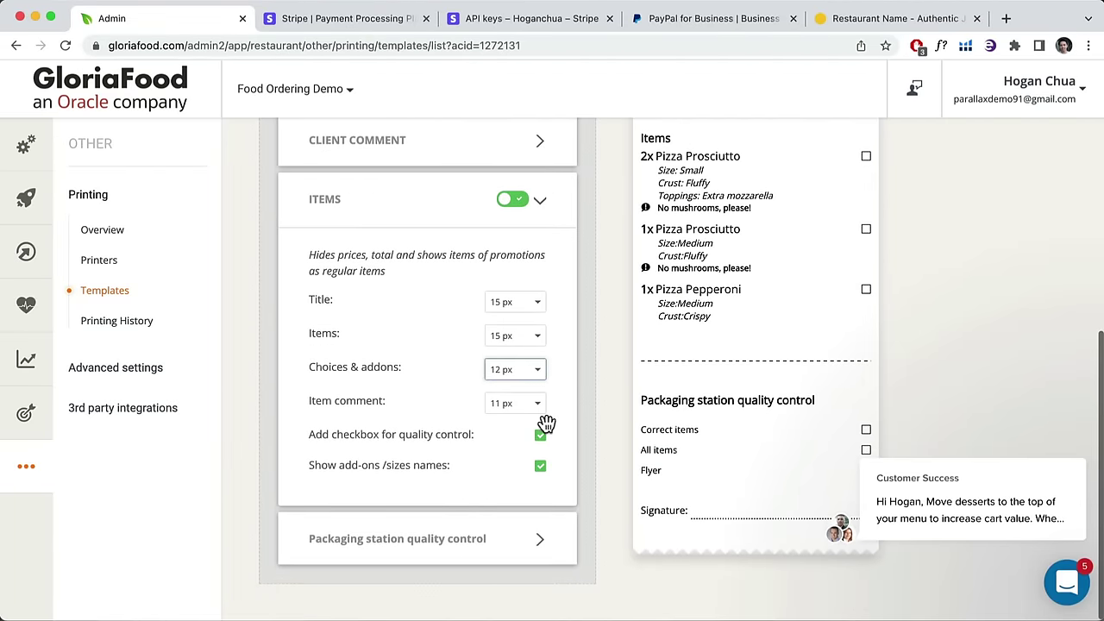
pyautogui.click(522, 543)
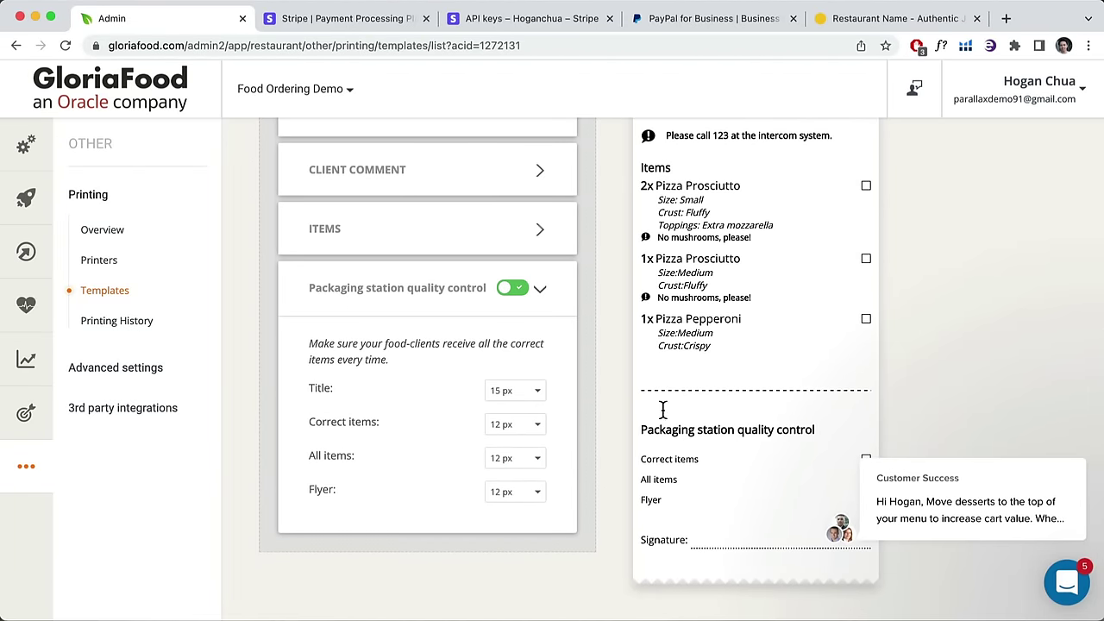
pyautogui.click(511, 288)
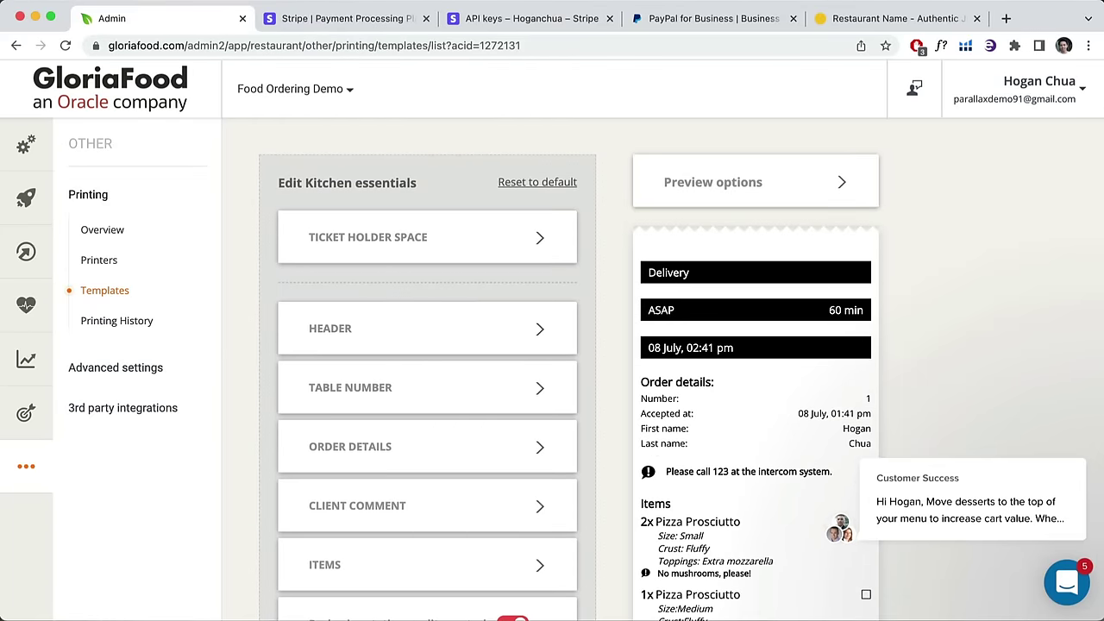
pyautogui.click(109, 411)
pyautogui.scroll(-2, 110, 435)
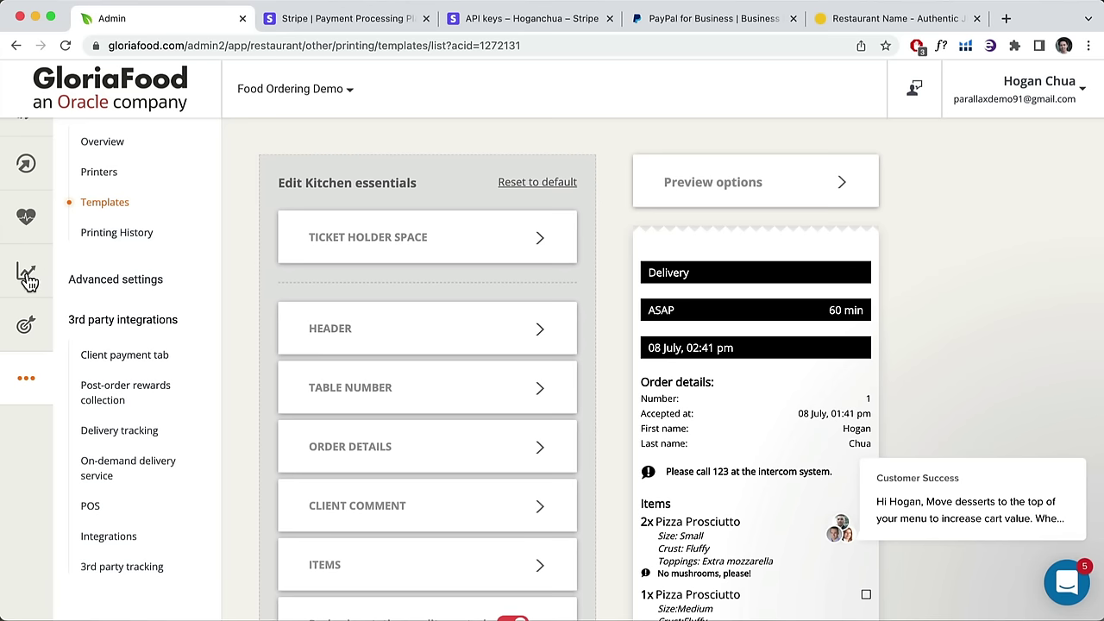
# View the Clients report under Reports > List View
pyautogui.click(21, 278)
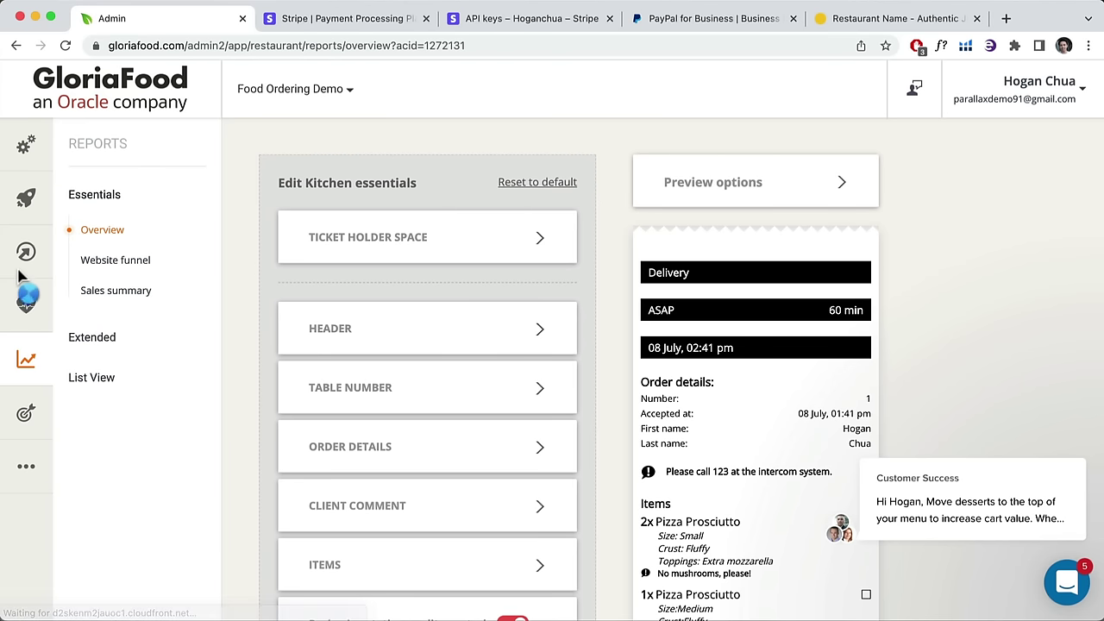
pyautogui.click(23, 371)
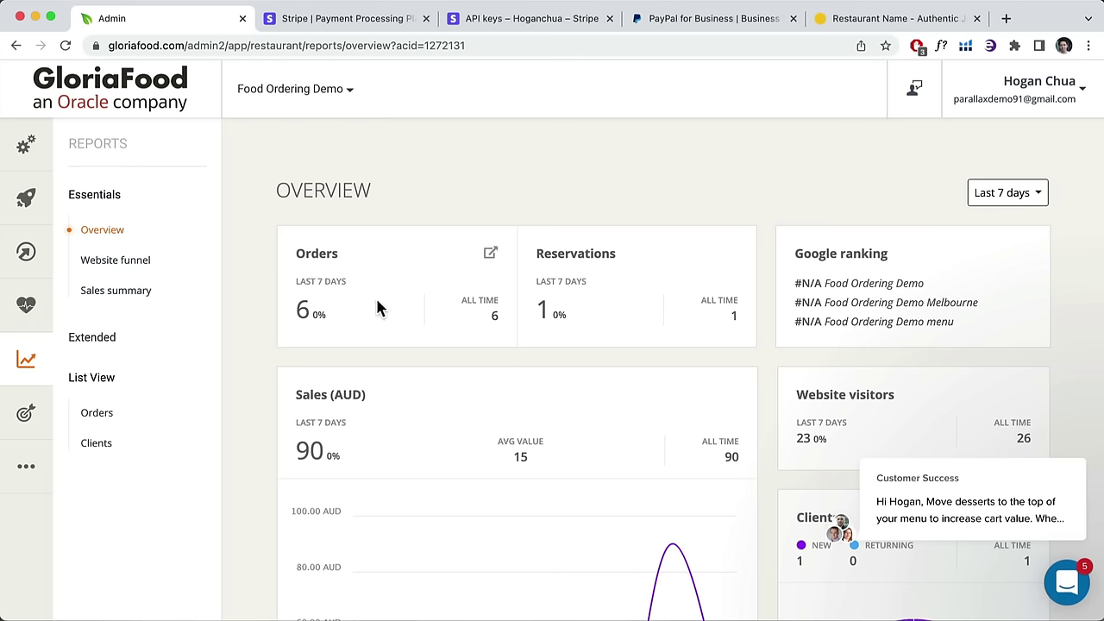
pyautogui.scroll(-1, 586, 297)
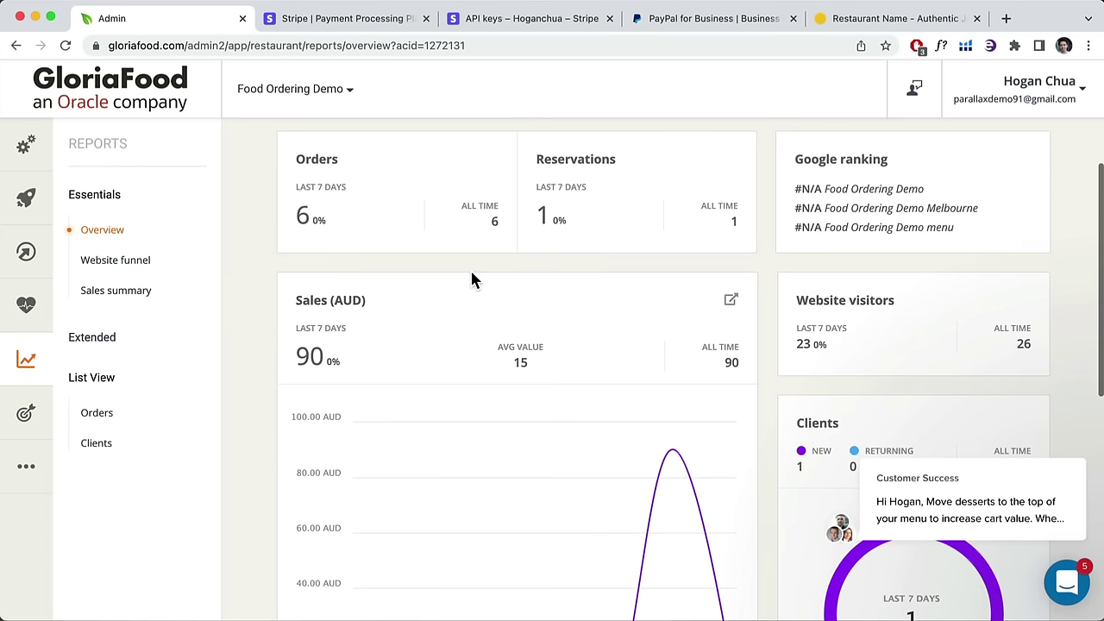
pyautogui.scroll(-2, 576, 369)
pyautogui.scroll(-3, 569, 374)
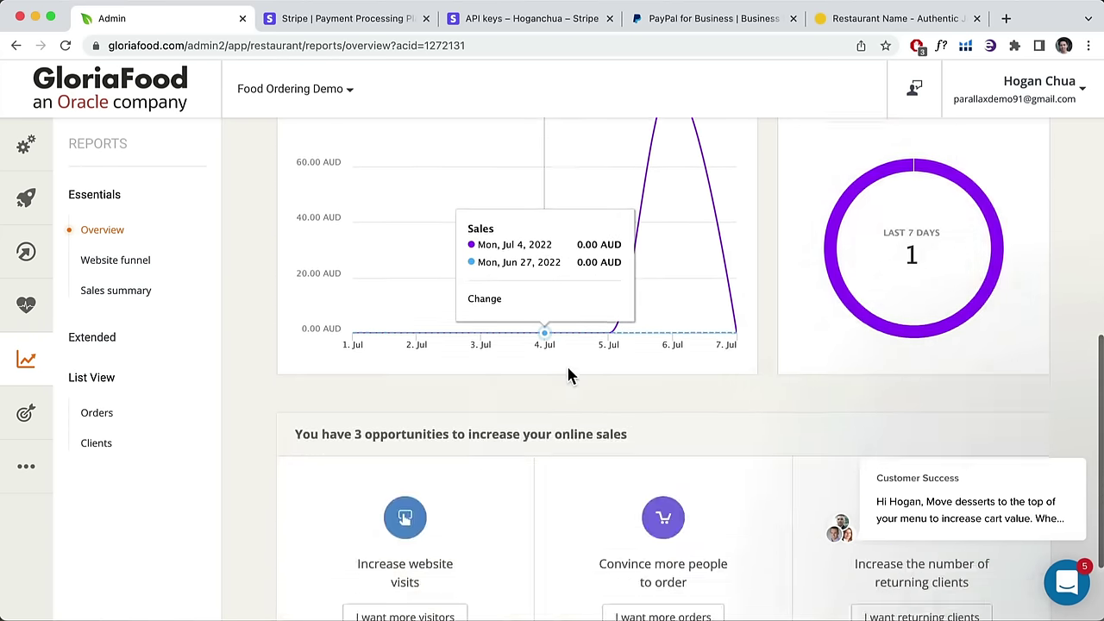
pyautogui.scroll(4, 569, 374)
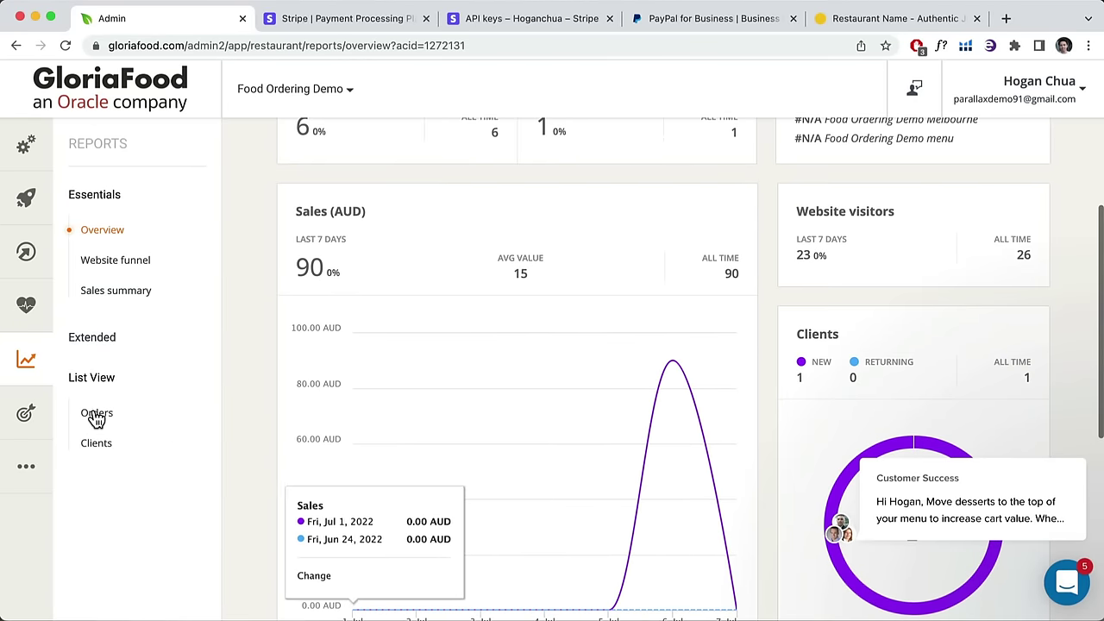
pyautogui.click(97, 444)
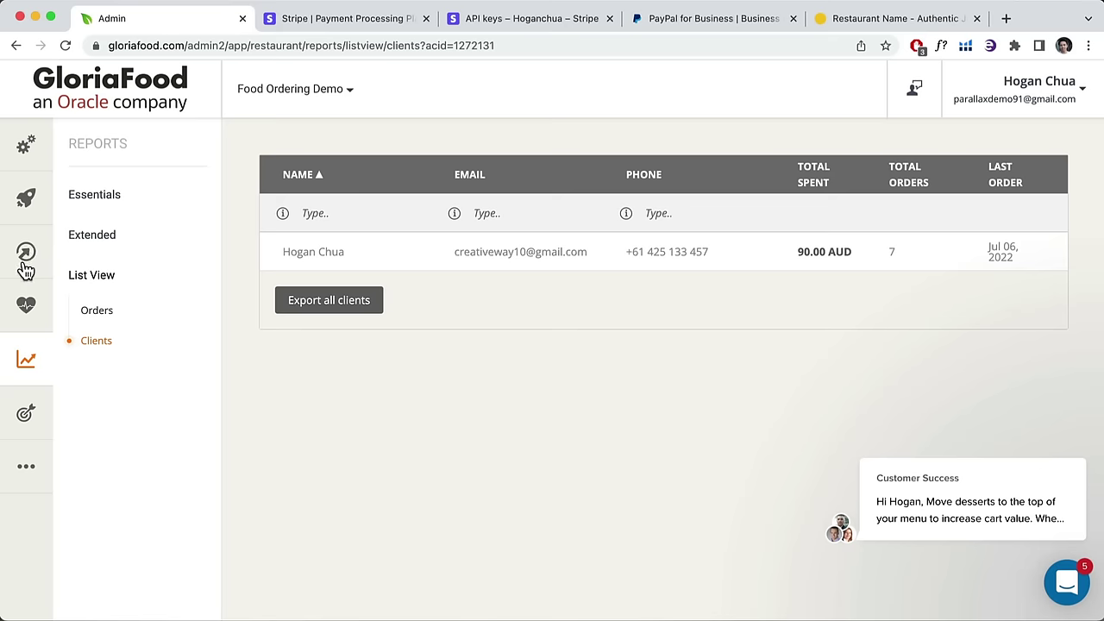
pyautogui.click(26, 200)
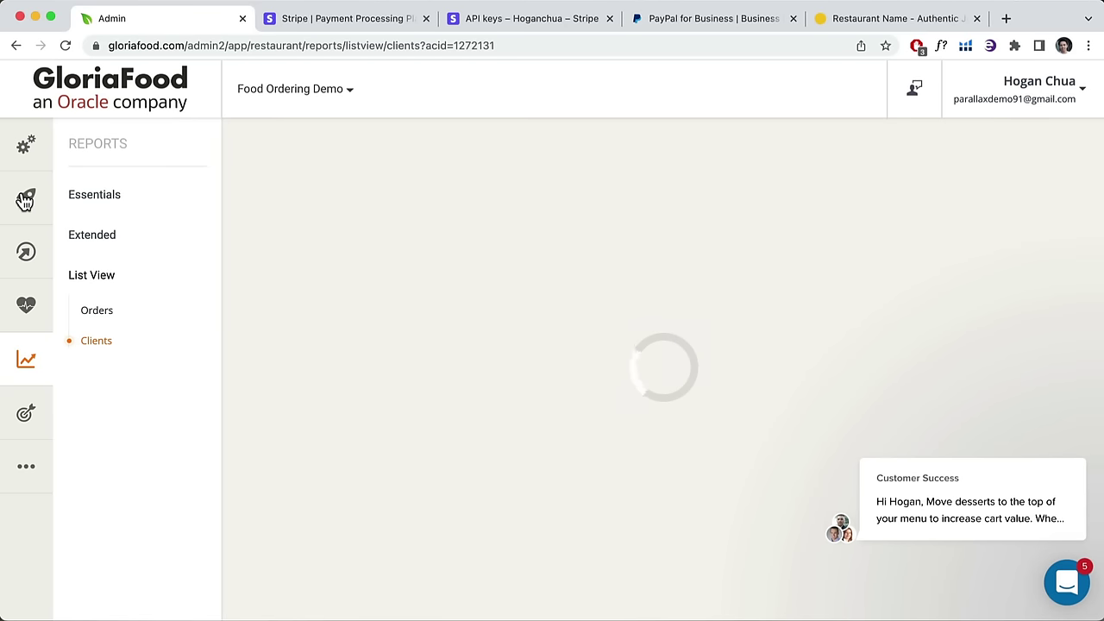
# Start a First buy promo offering a discount and continue to its details
pyautogui.click(112, 263)
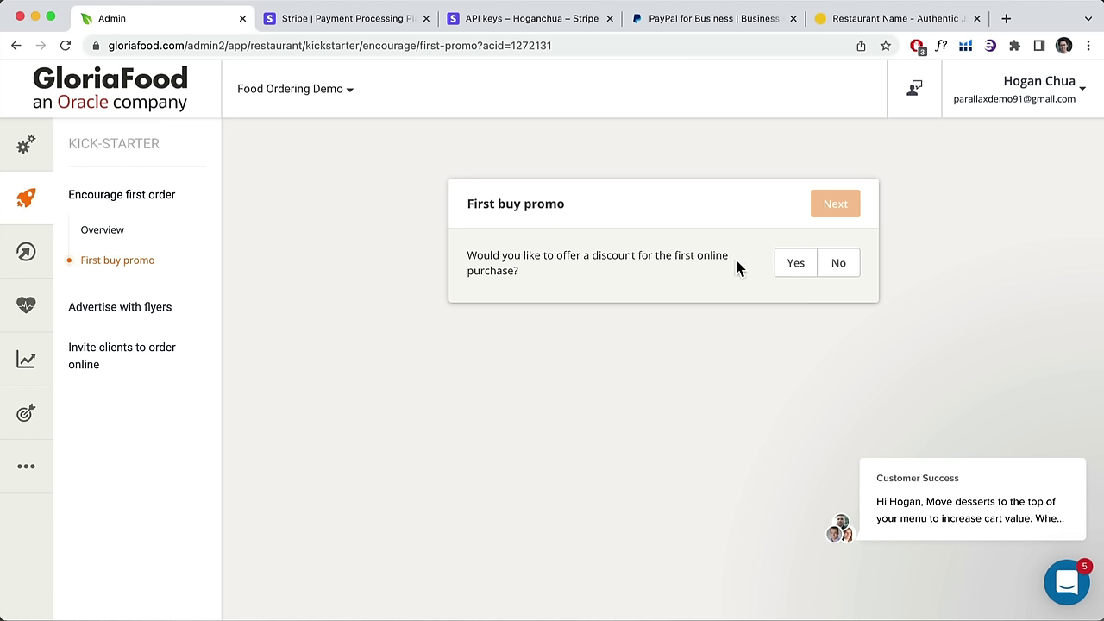
pyautogui.click(794, 267)
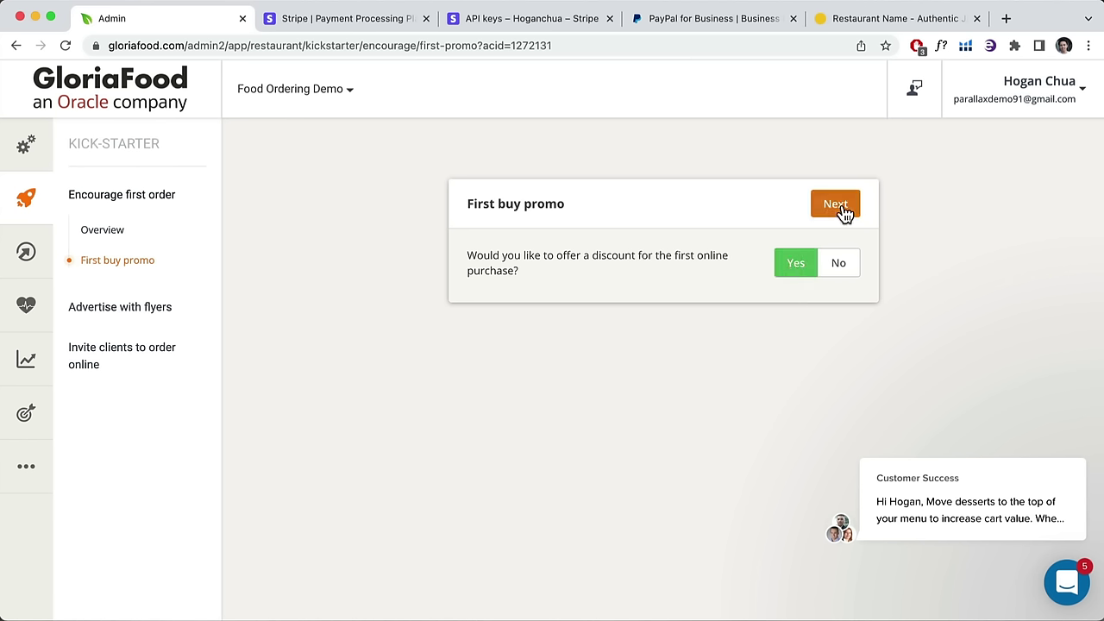
pyautogui.click(840, 212)
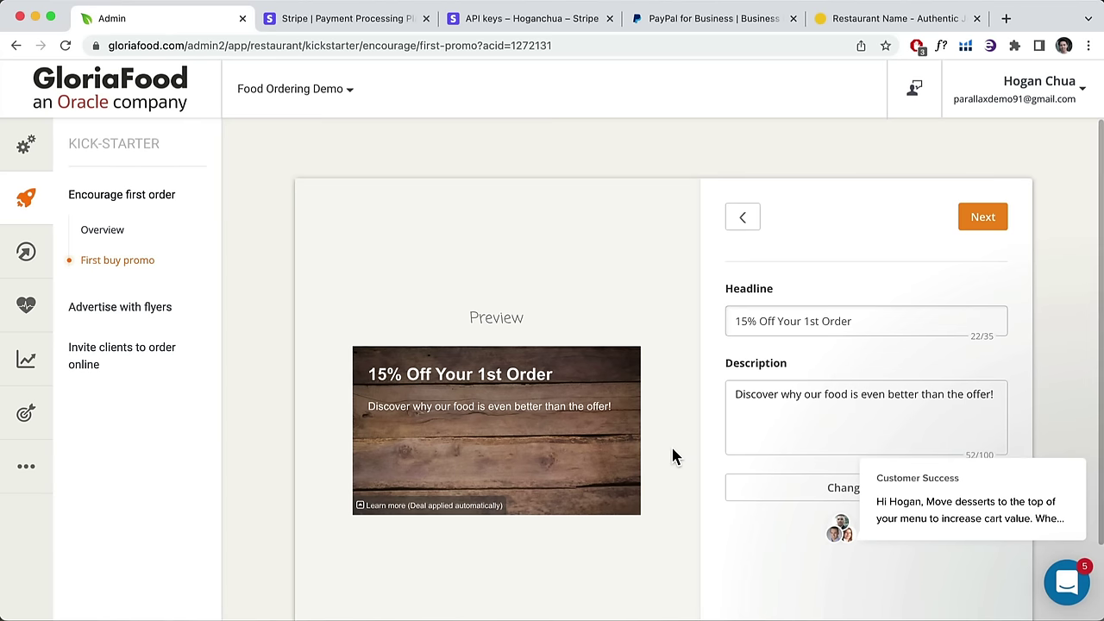
pyautogui.click(1067, 586)
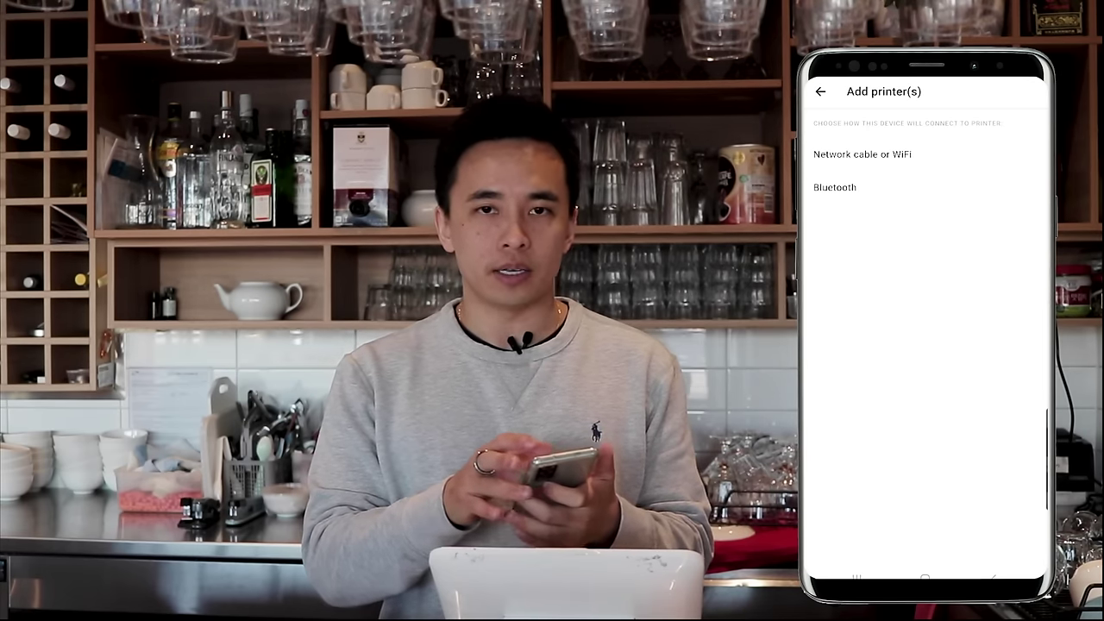
# Choose a Network cable or WiFi printer connection and start the search
pyautogui.click(863, 154)
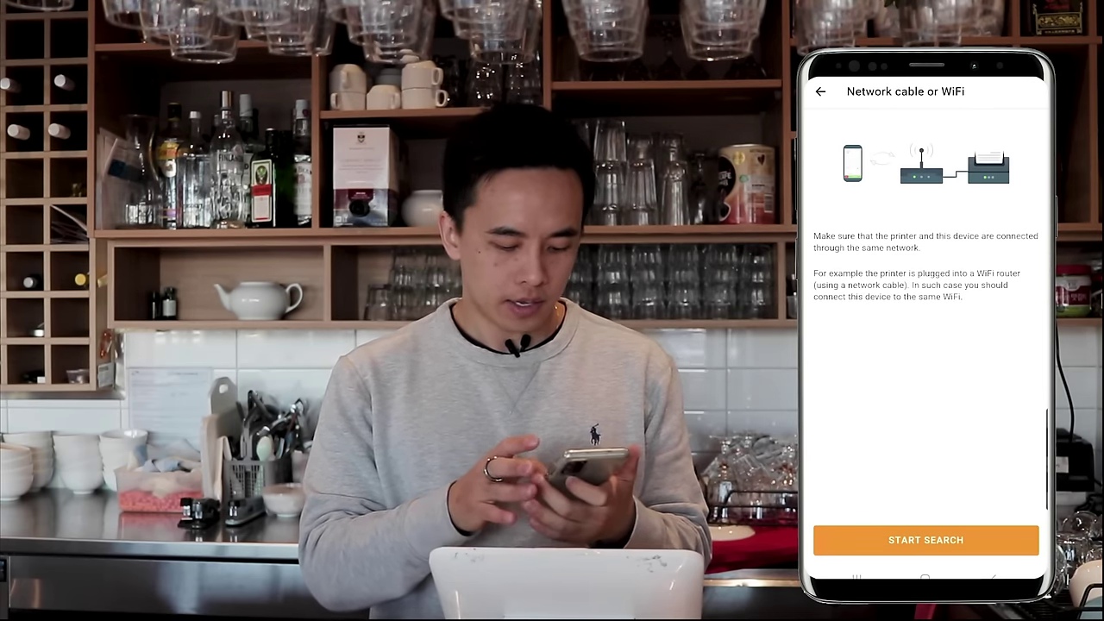
pyautogui.click(927, 539)
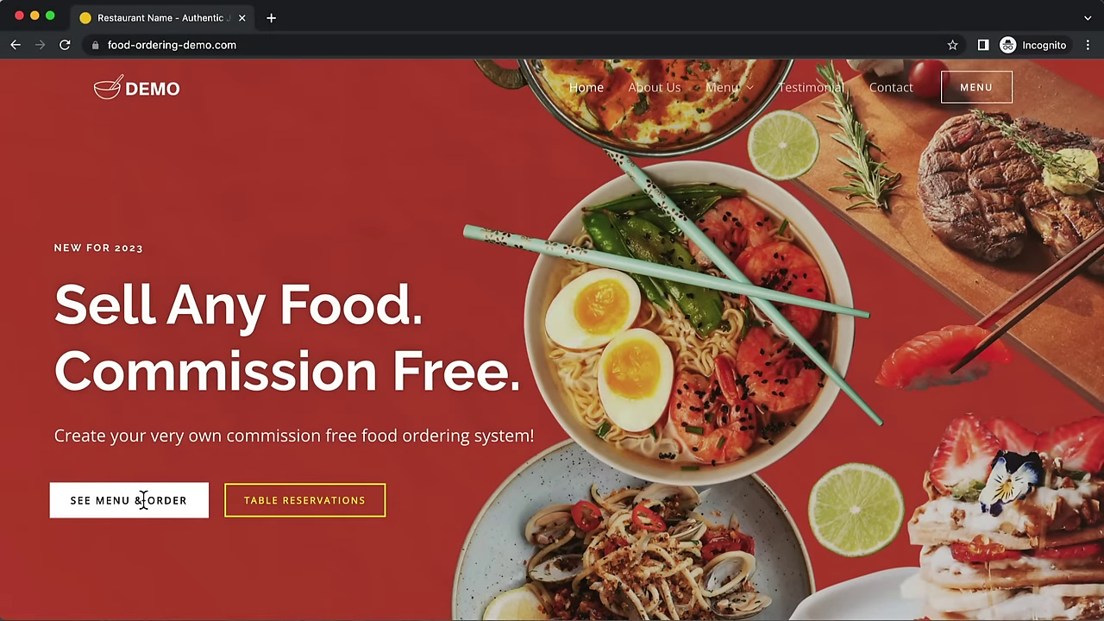
# Add 6pcs Spring Rolls to the cart and view it at $6.11 with fee
pyautogui.click(261, 508)
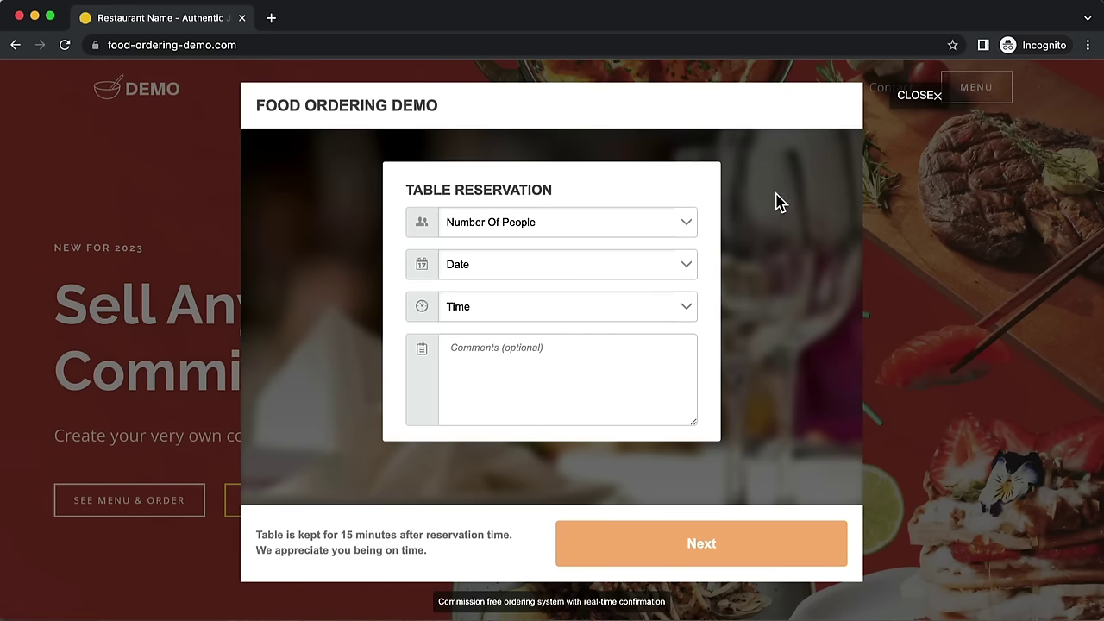
pyautogui.click(937, 100)
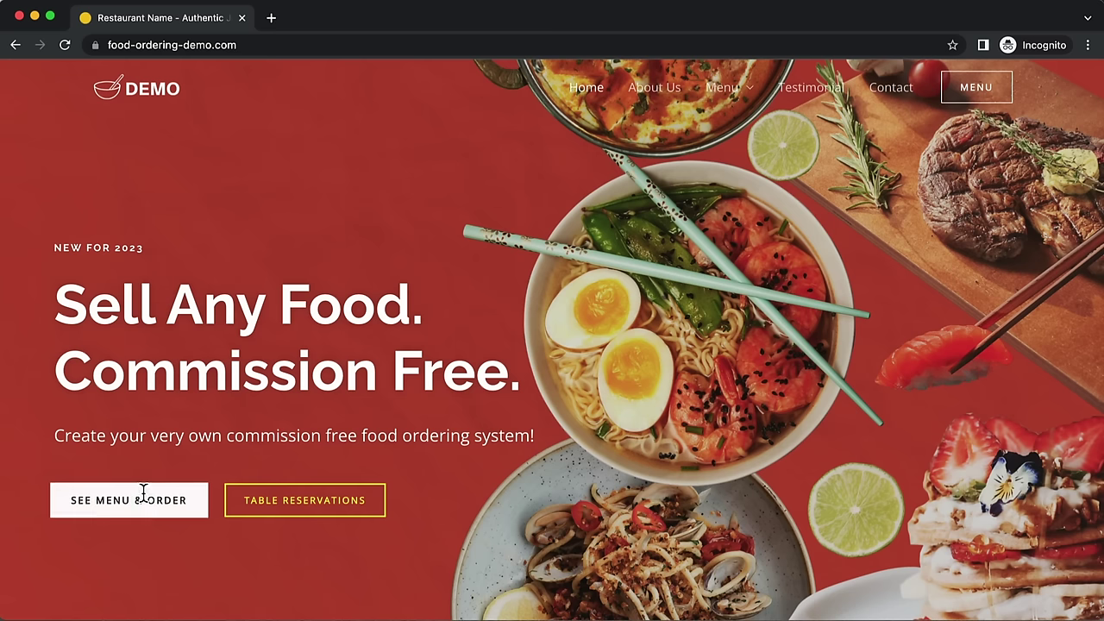
pyautogui.click(118, 500)
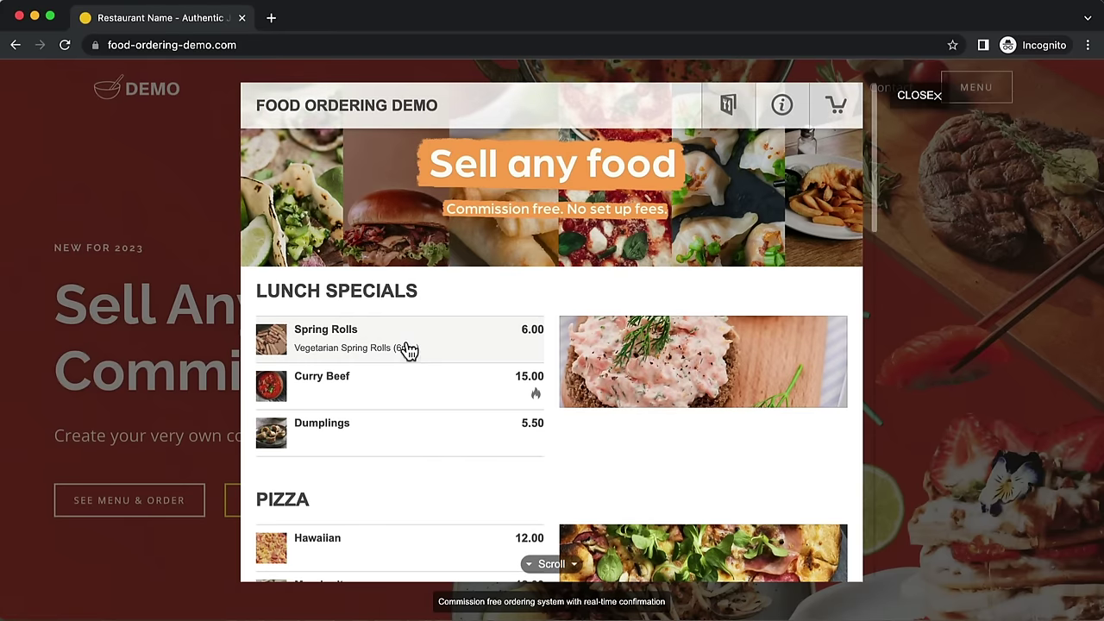
pyautogui.click(406, 344)
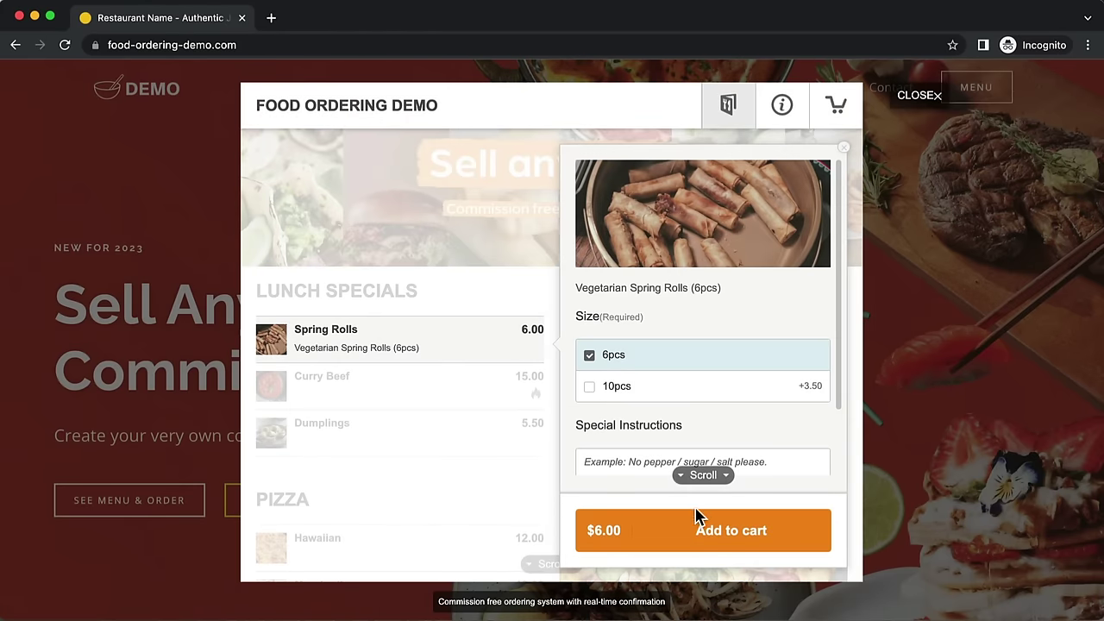
pyautogui.click(702, 535)
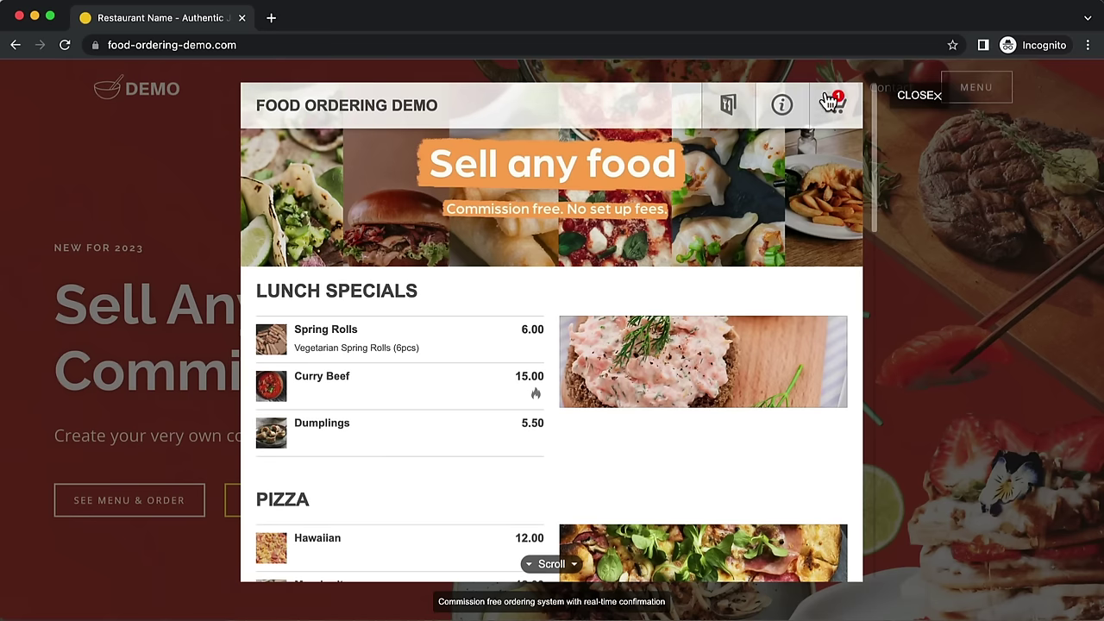
pyautogui.click(835, 107)
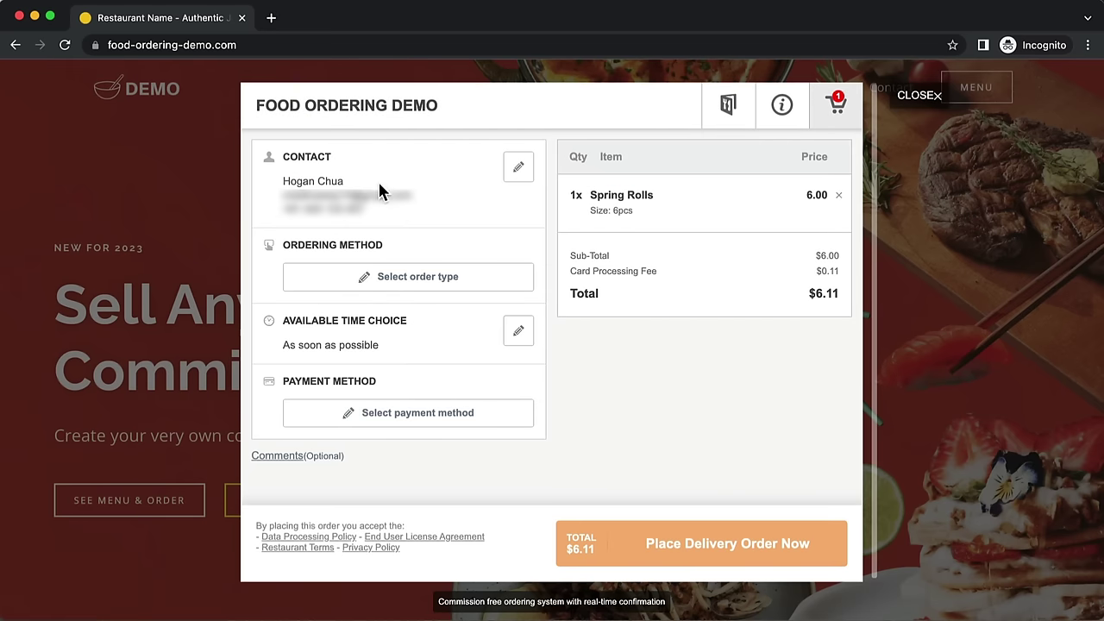
# Switch the ordering method from delivery to Pickup, timed as soon as possible
pyautogui.click(380, 282)
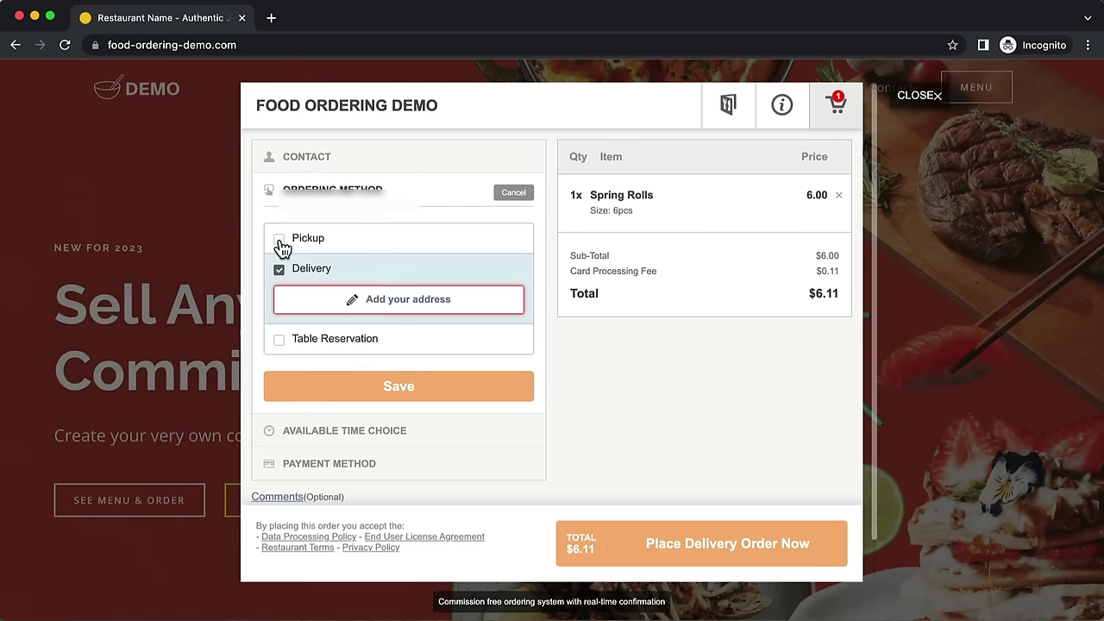
pyautogui.click(282, 243)
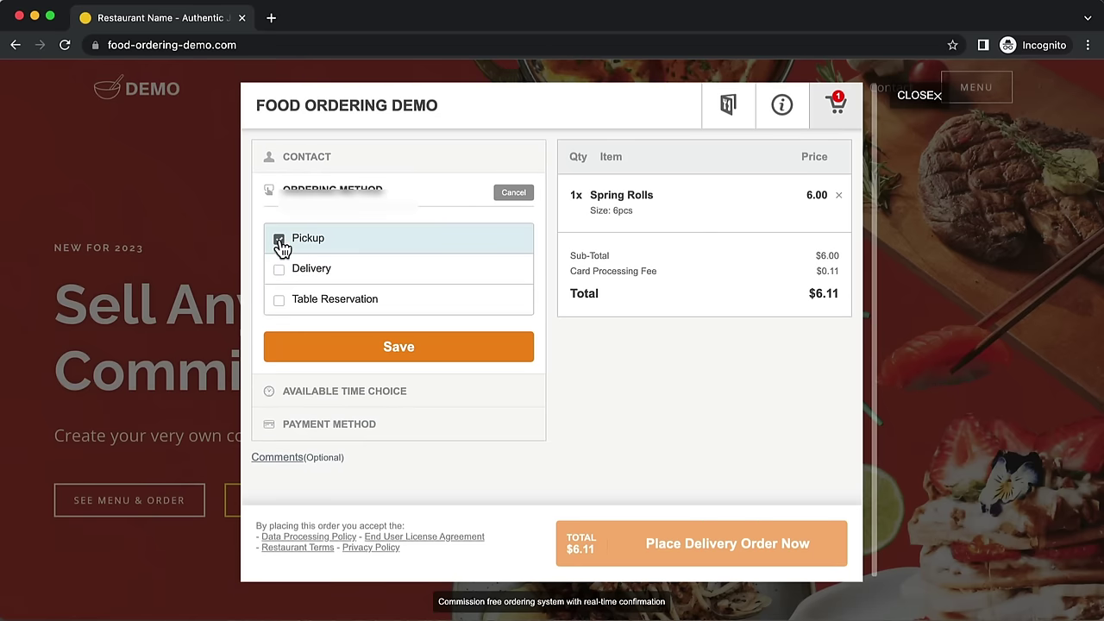
pyautogui.click(438, 355)
pyautogui.moveTo(288, 308); pyautogui.dragTo(281, 330)
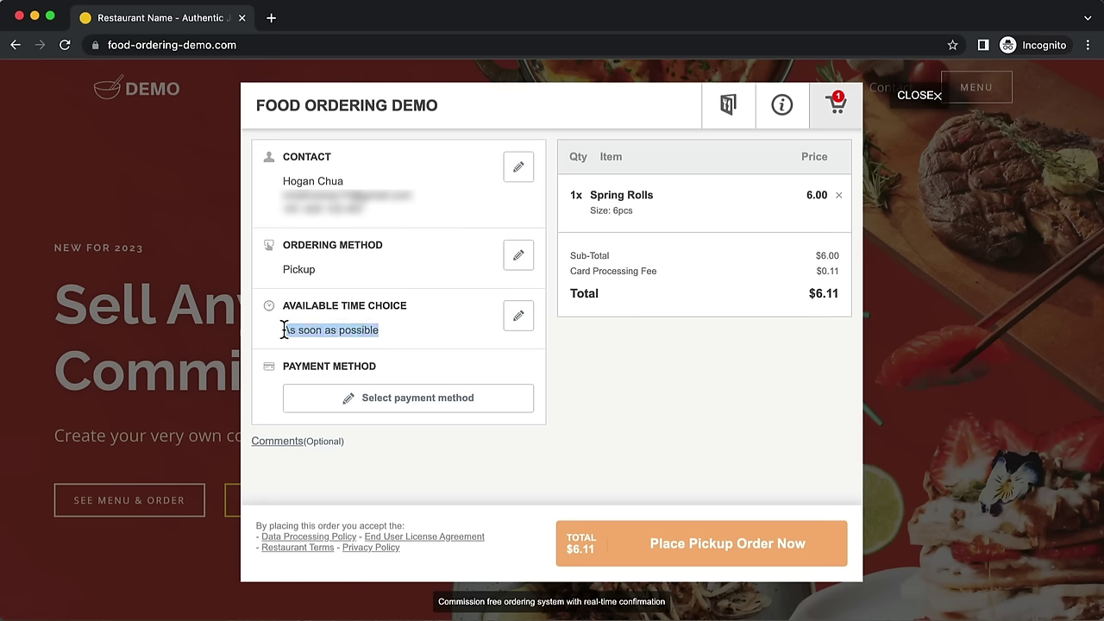
# Choose card payment, which adds a $0.11 processing fee for a $6.11 total
pyautogui.click(403, 401)
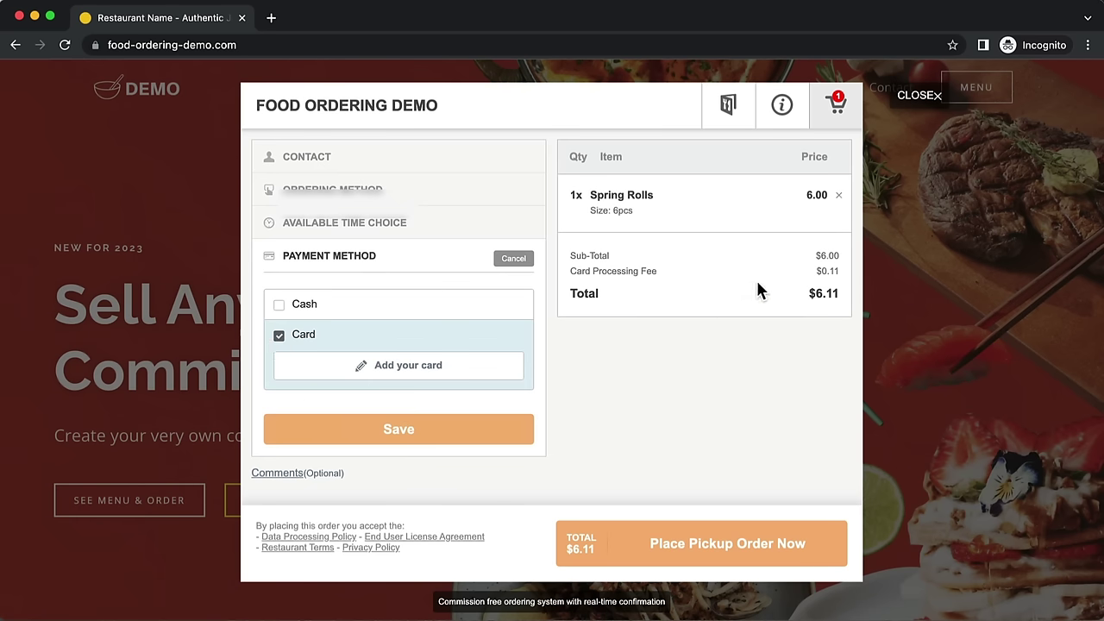
pyautogui.moveTo(814, 272); pyautogui.dragTo(841, 272)
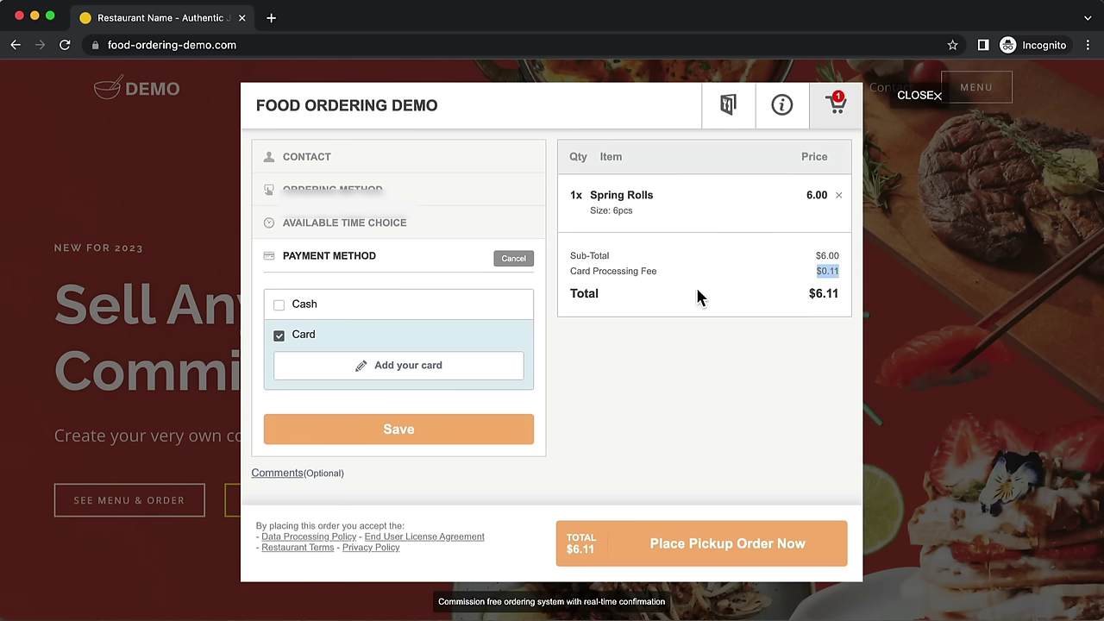
pyautogui.click(813, 297)
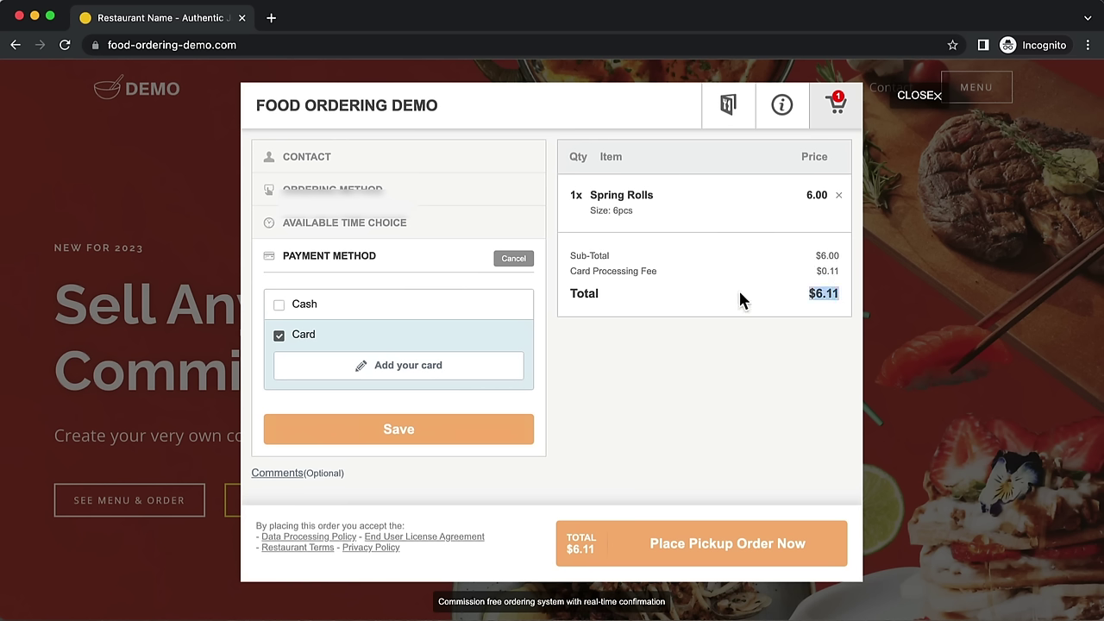
# Add a payment card with the cardholder's details, use it, and place the pickup order
pyautogui.click(429, 373)
pyautogui.click(369, 335)
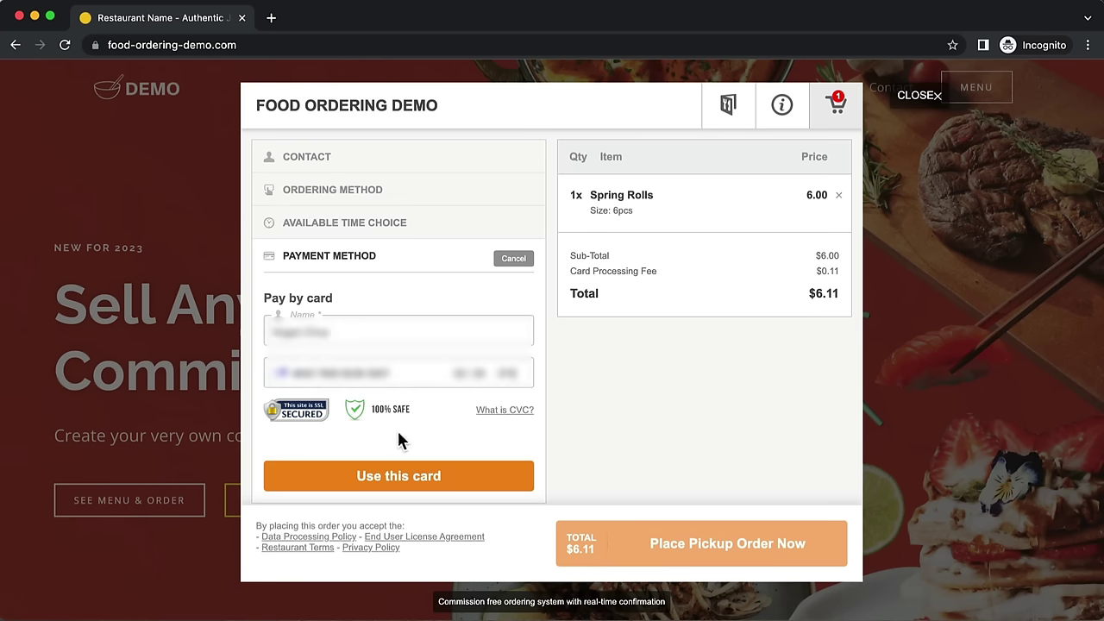
pyautogui.click(388, 483)
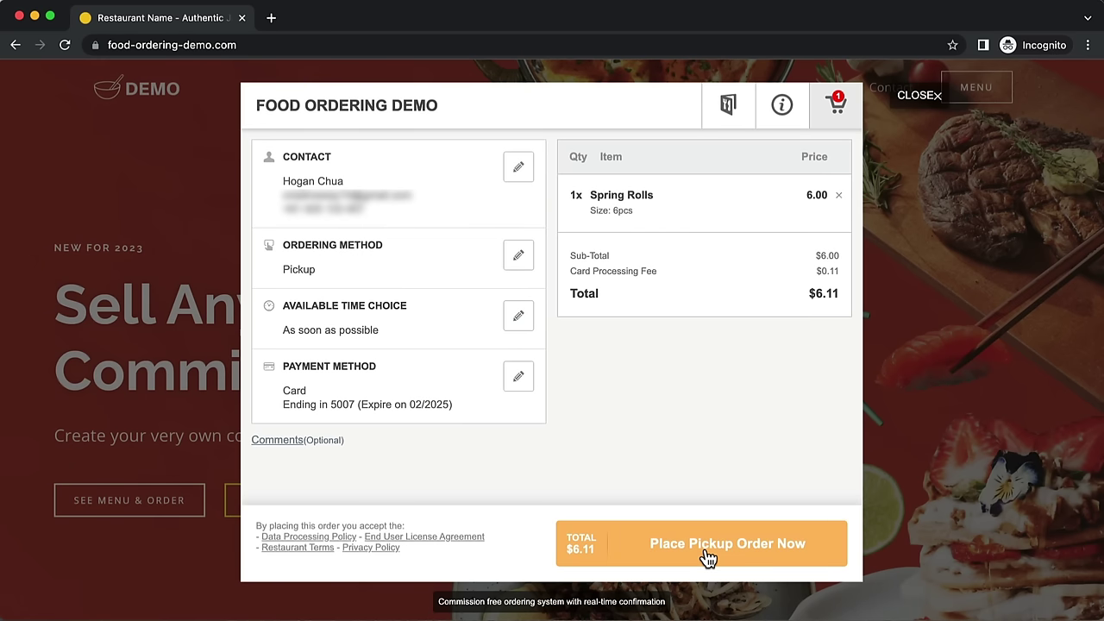
pyautogui.click(707, 559)
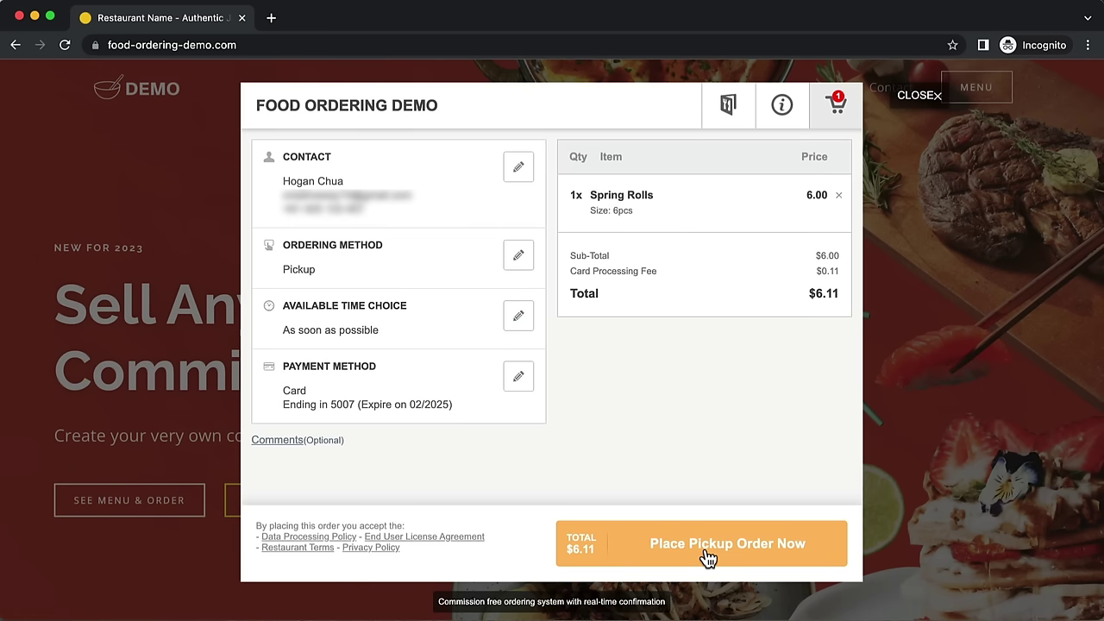
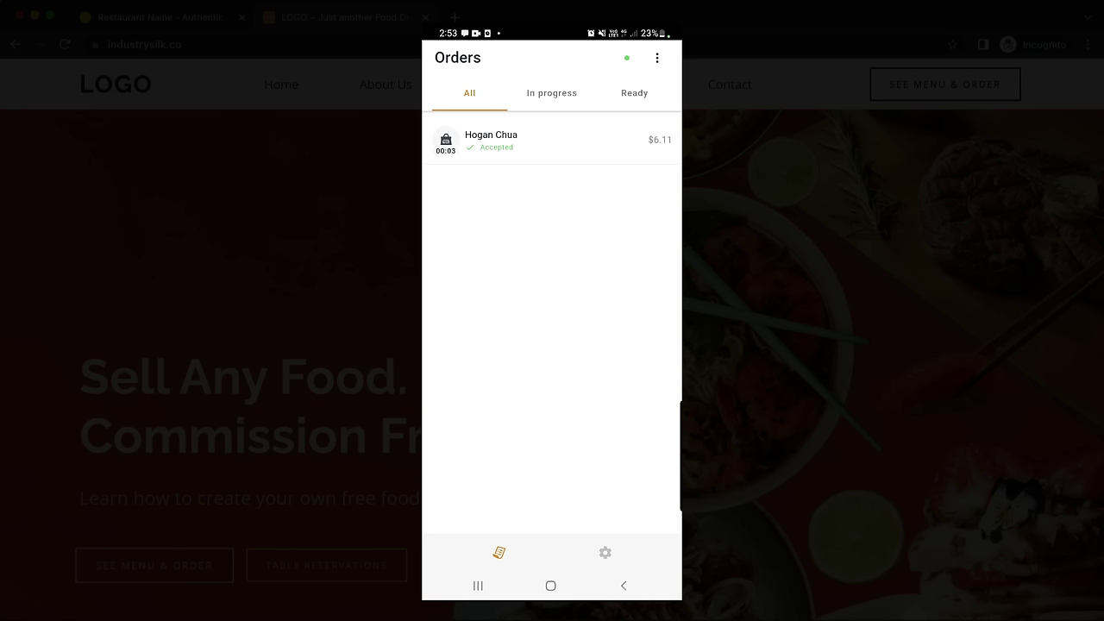
# Set Spring Rolls in Lunch Specials to out of stock until tomorrow, then return to Orders
pyautogui.click(605, 552)
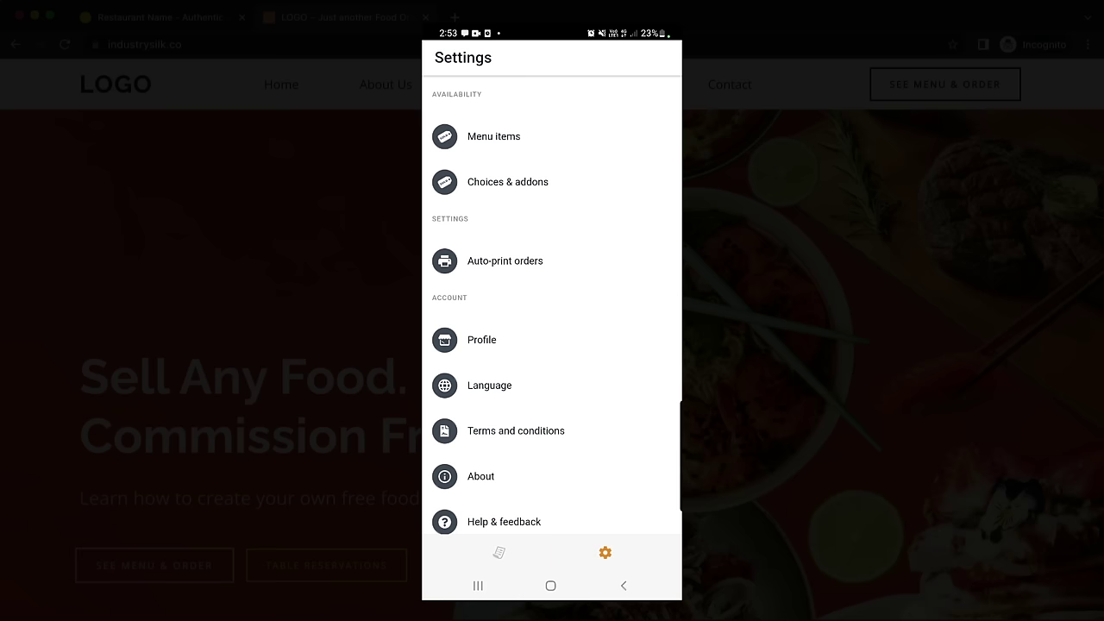
pyautogui.click(493, 136)
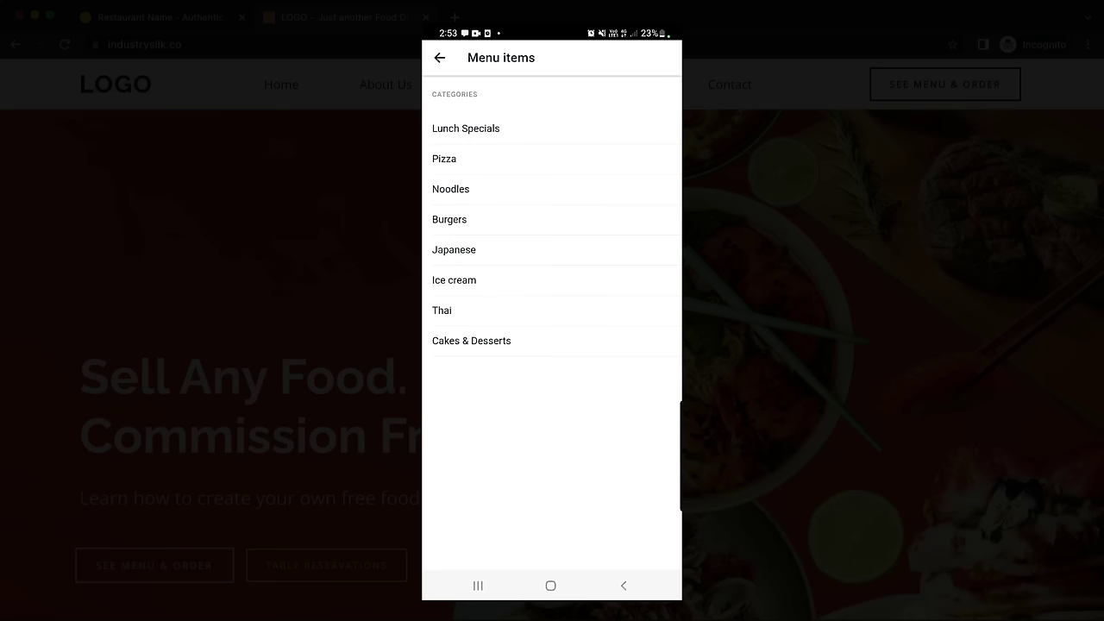
pyautogui.click(466, 129)
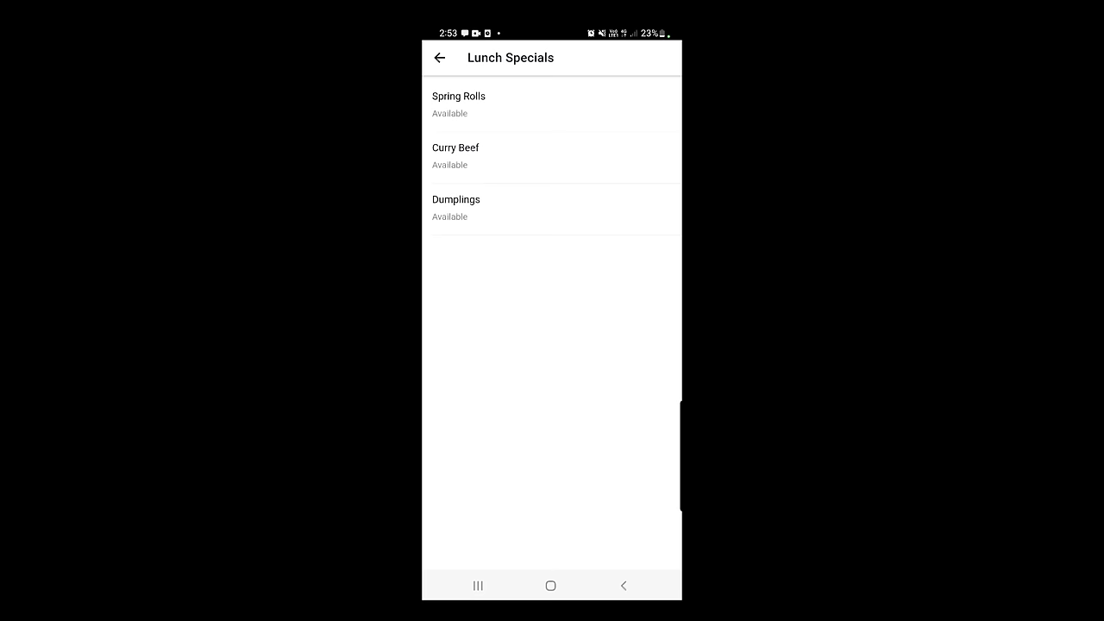
pyautogui.click(458, 103)
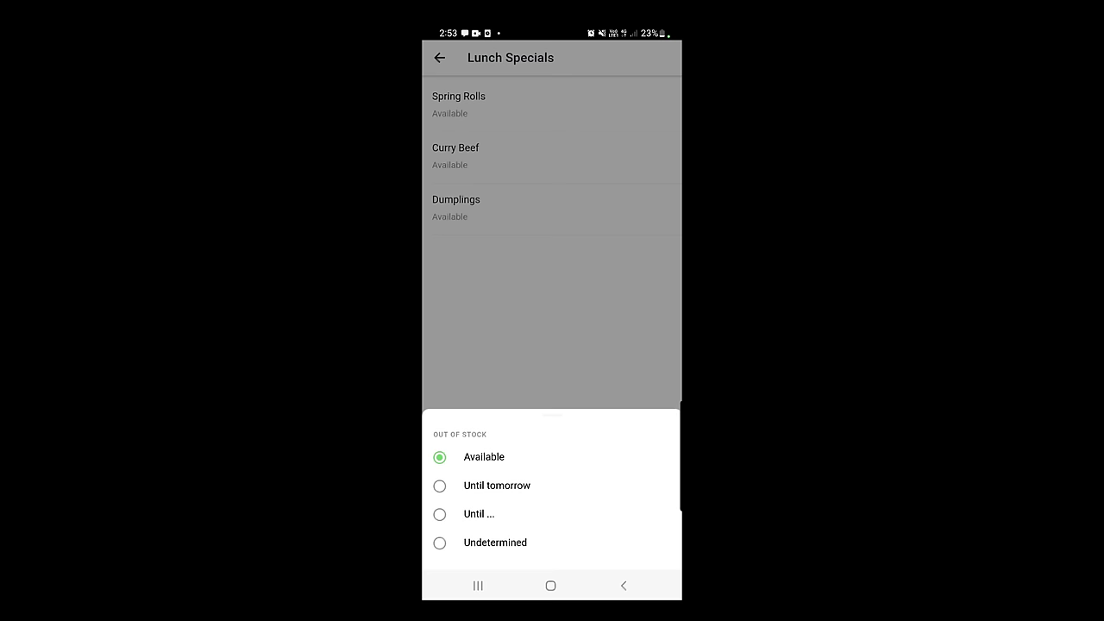
pyautogui.click(496, 485)
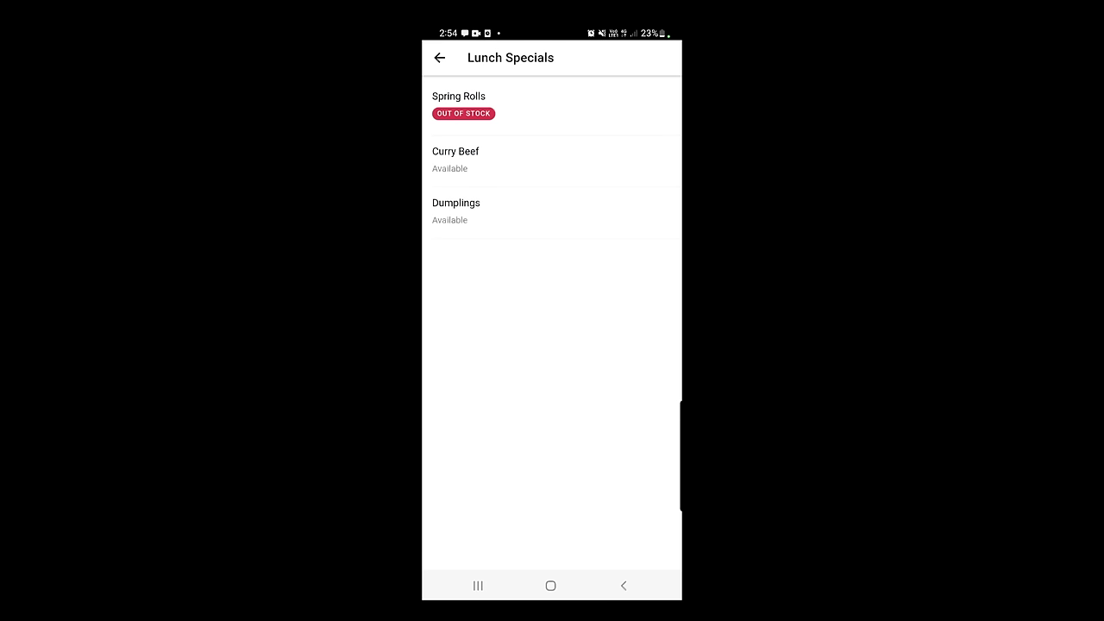
pyautogui.click(439, 57)
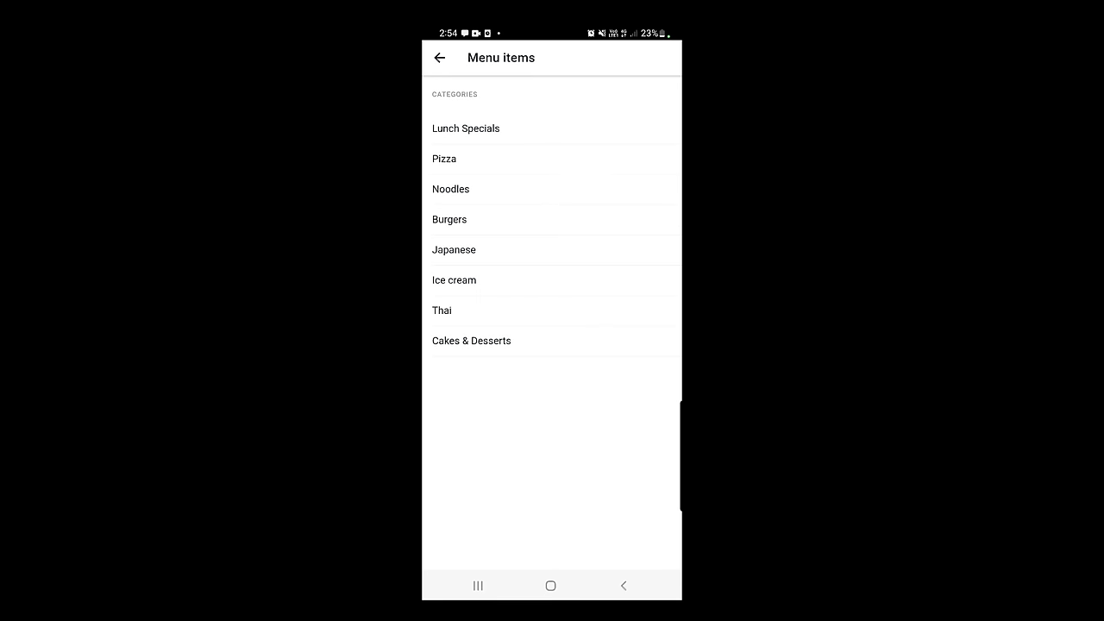
pyautogui.click(439, 56)
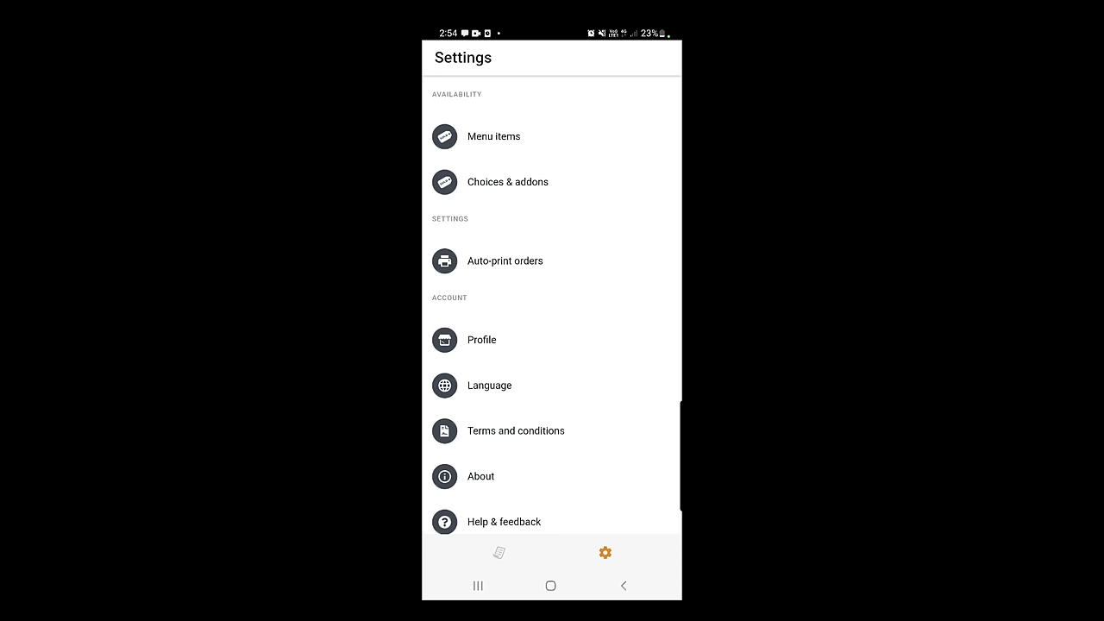
pyautogui.click(498, 553)
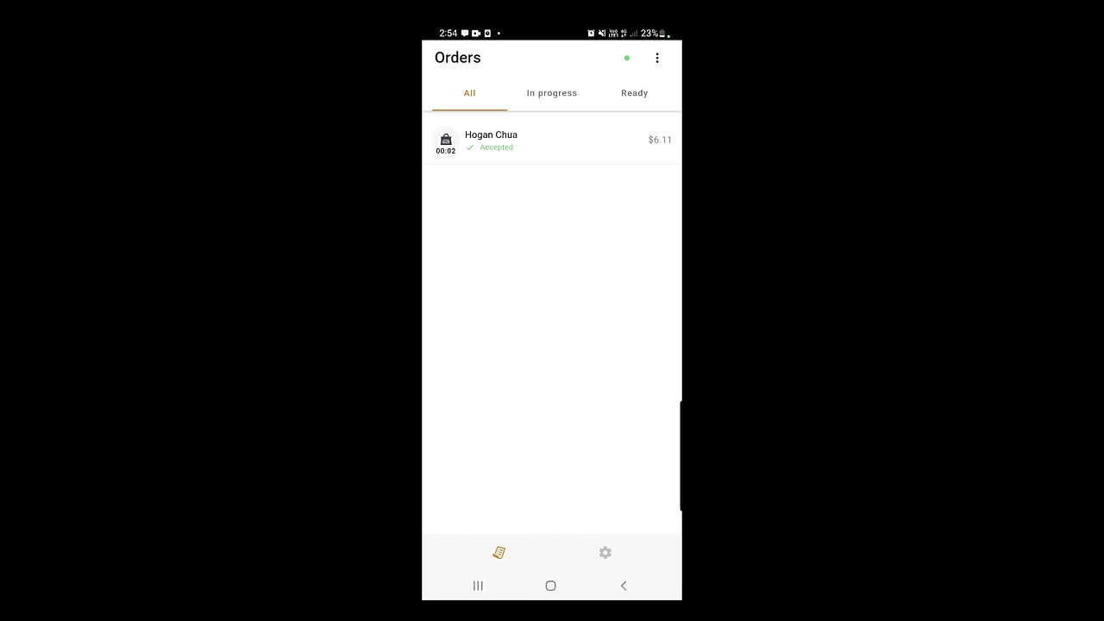
pyautogui.click(656, 58)
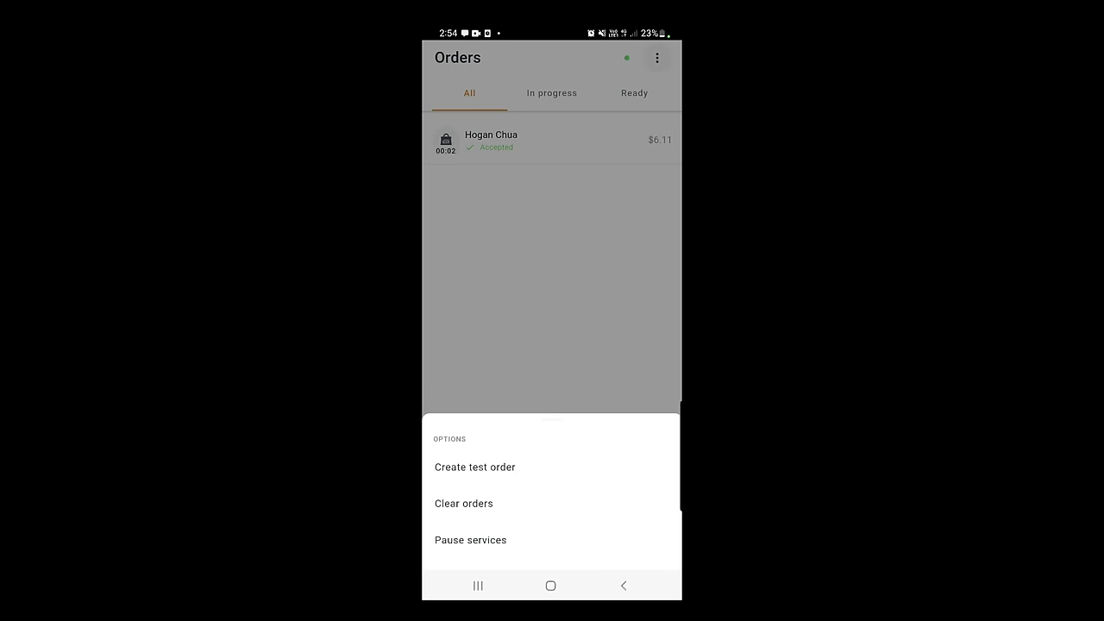
pyautogui.click(470, 540)
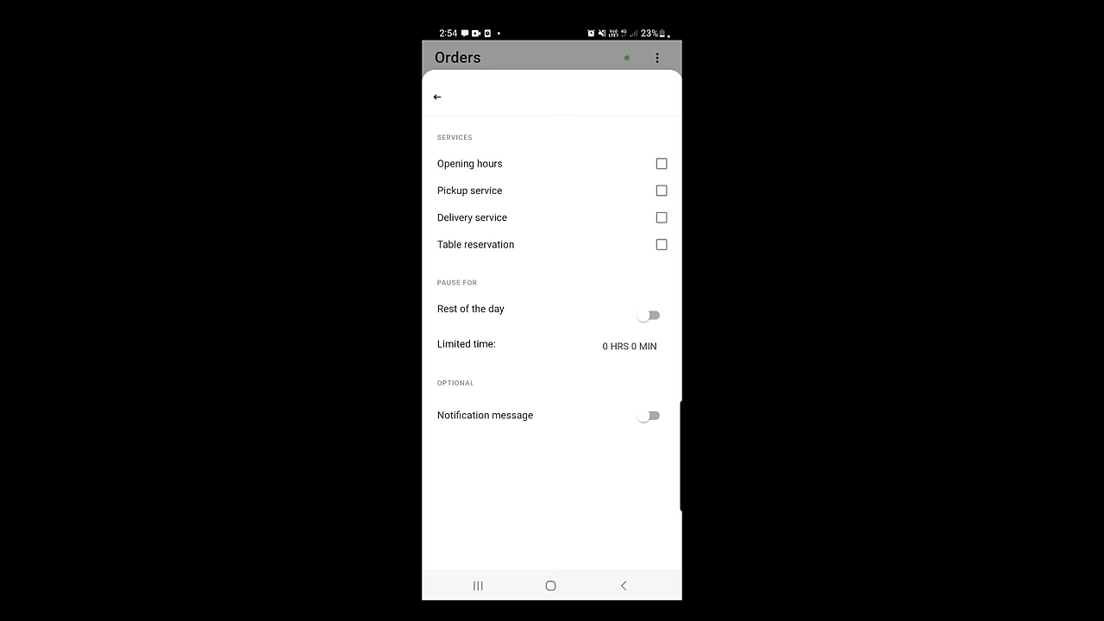
pyautogui.press('Escape')
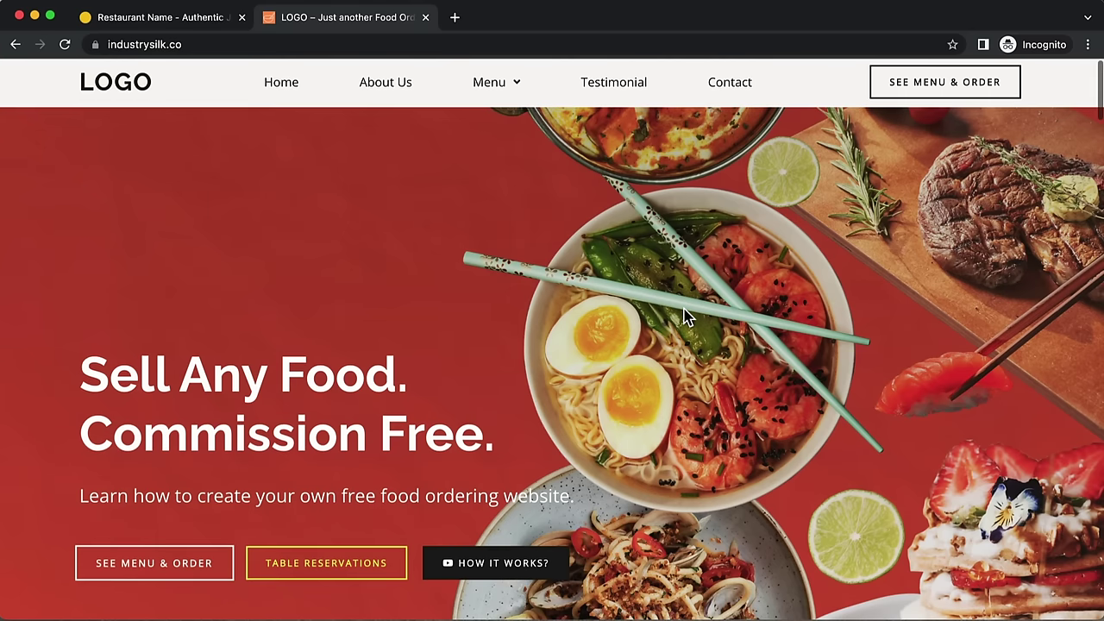
# Expand Select a Location under Multi-Store Locations to reveal the Melbourne City and Clayton options
pyautogui.scroll(-3, 684, 316)
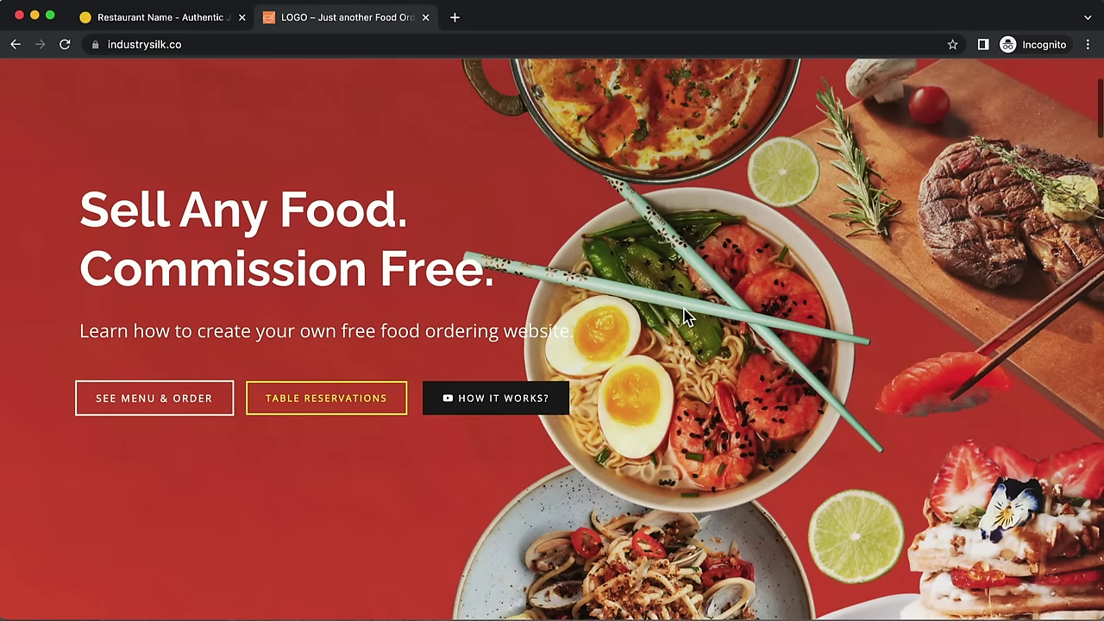
pyautogui.scroll(-5, 684, 316)
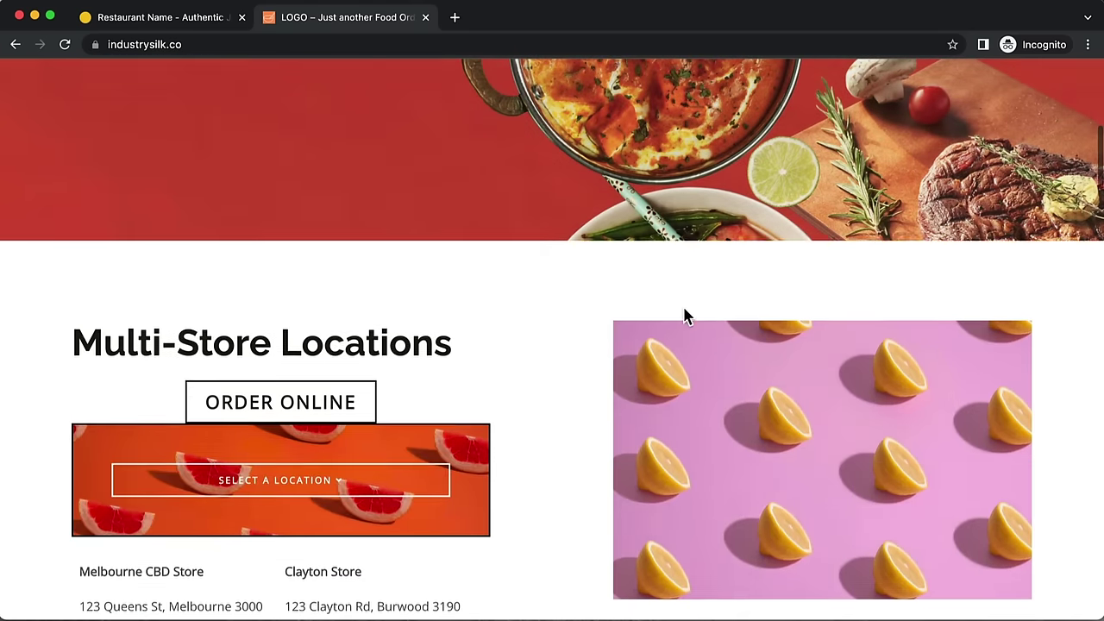
pyautogui.scroll(-3, 684, 316)
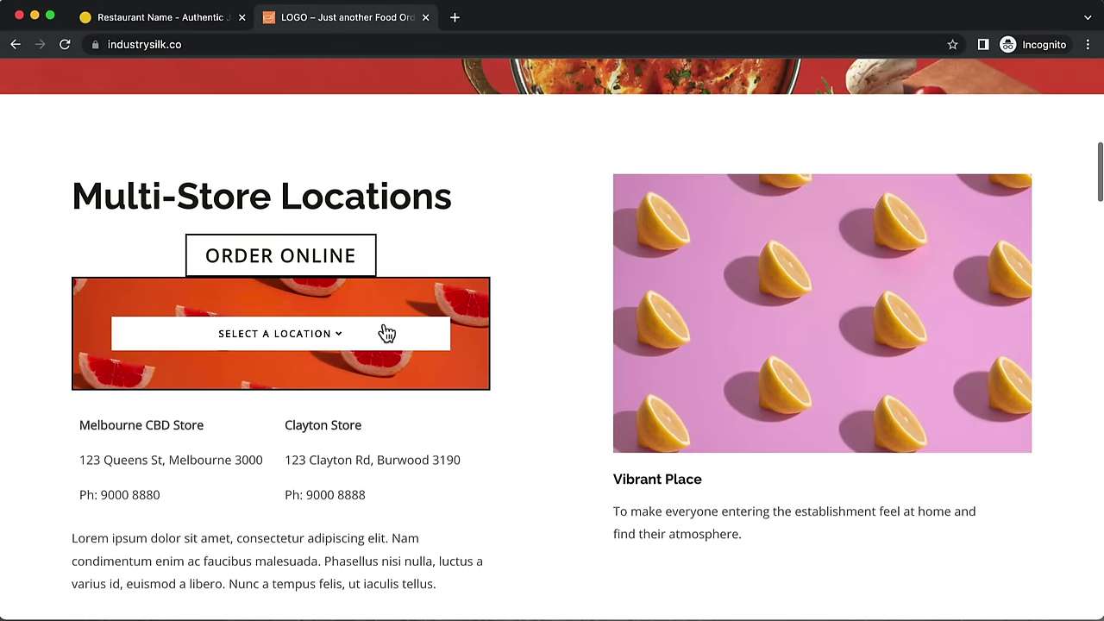
pyautogui.click(347, 338)
pyautogui.scroll(1, 347, 338)
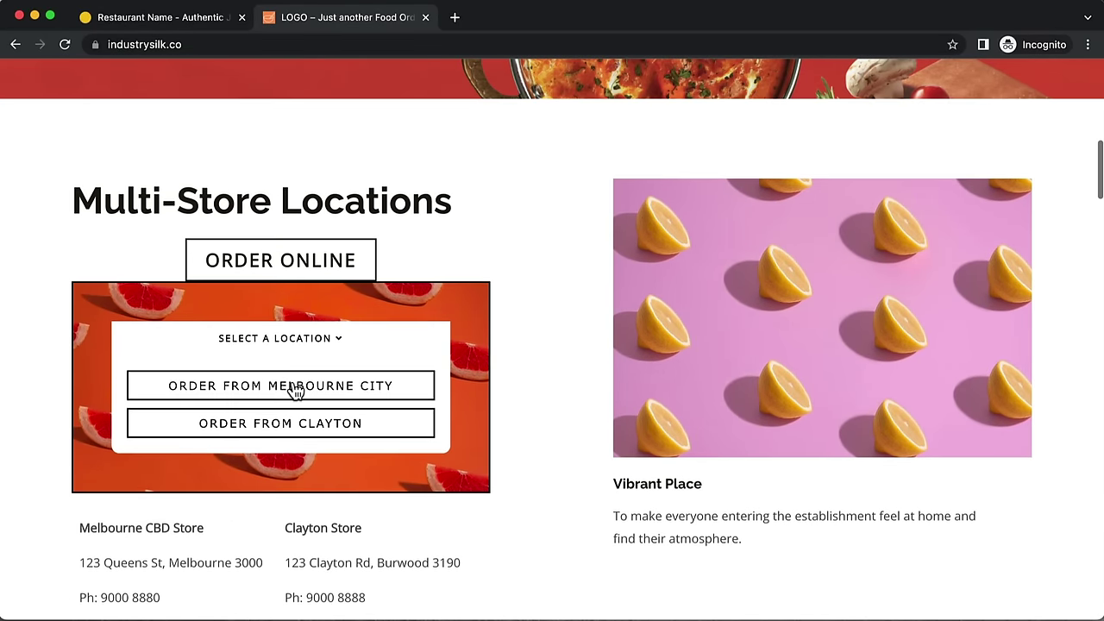
pyautogui.scroll(-1, 291, 429)
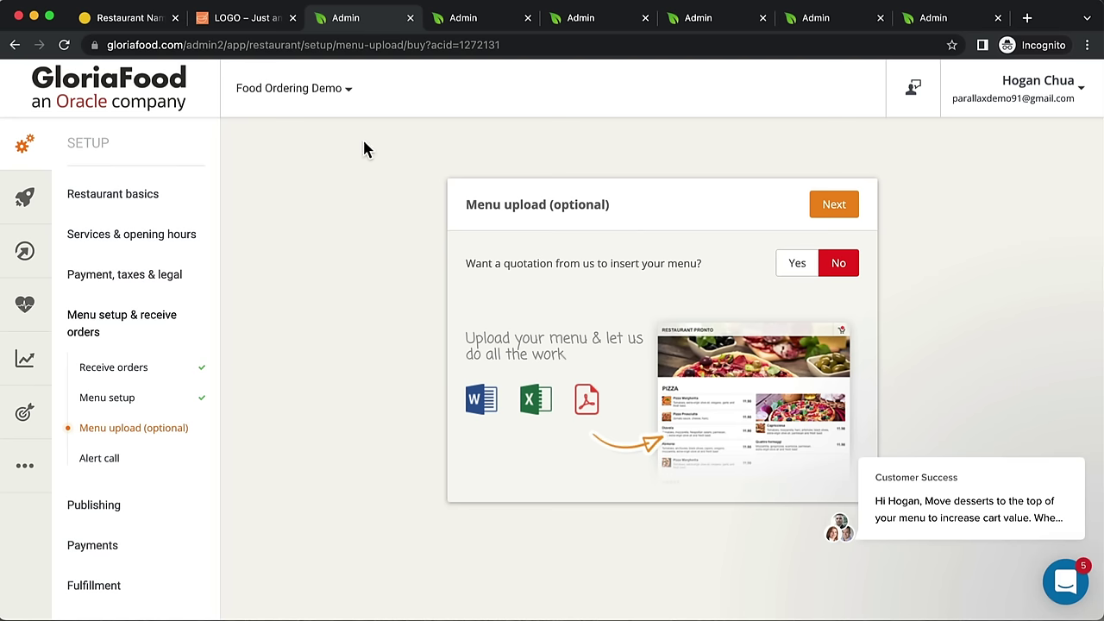
# Start a new location with brand 'Brand Name', location name 'Name Loca' and the phone number
pyautogui.click(316, 90)
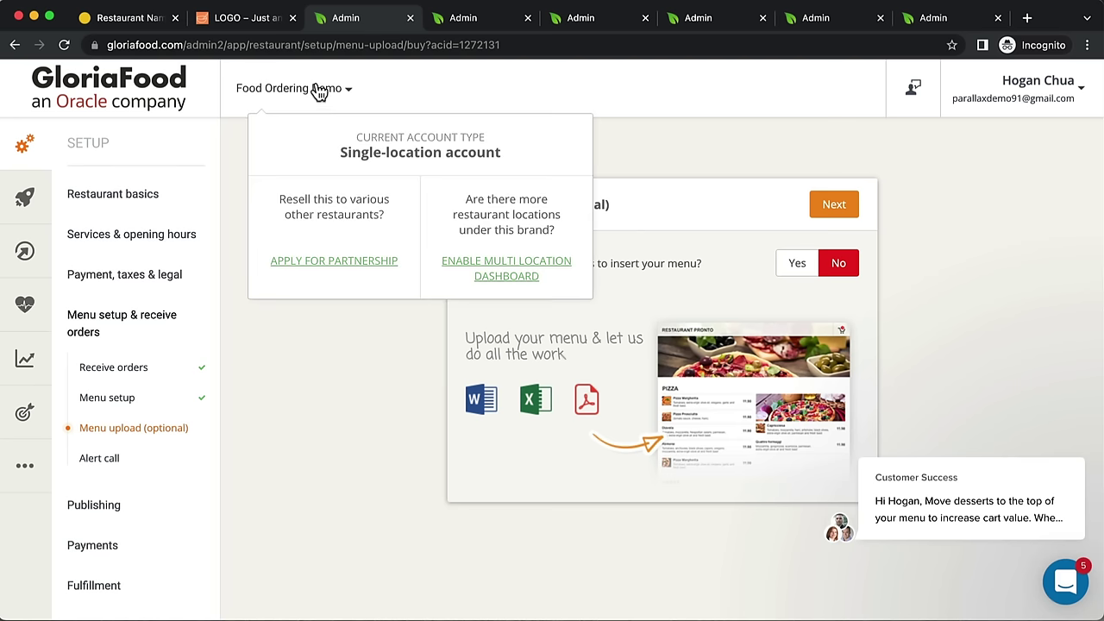
pyautogui.click(495, 272)
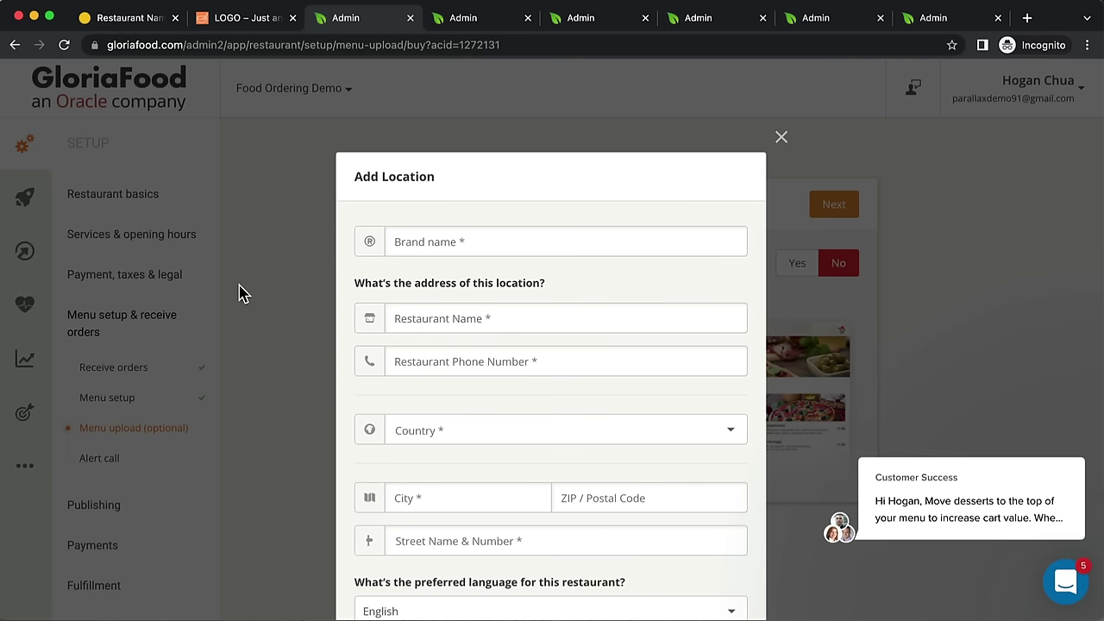
pyautogui.click(421, 244)
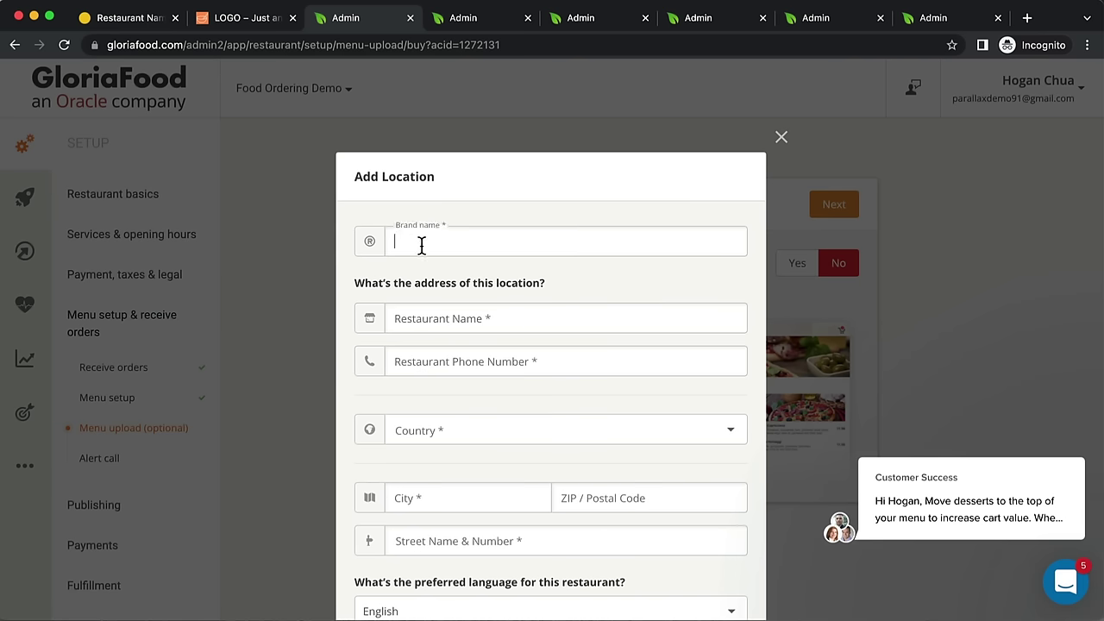
pyautogui.write('Brand Name')
pyautogui.click(443, 313)
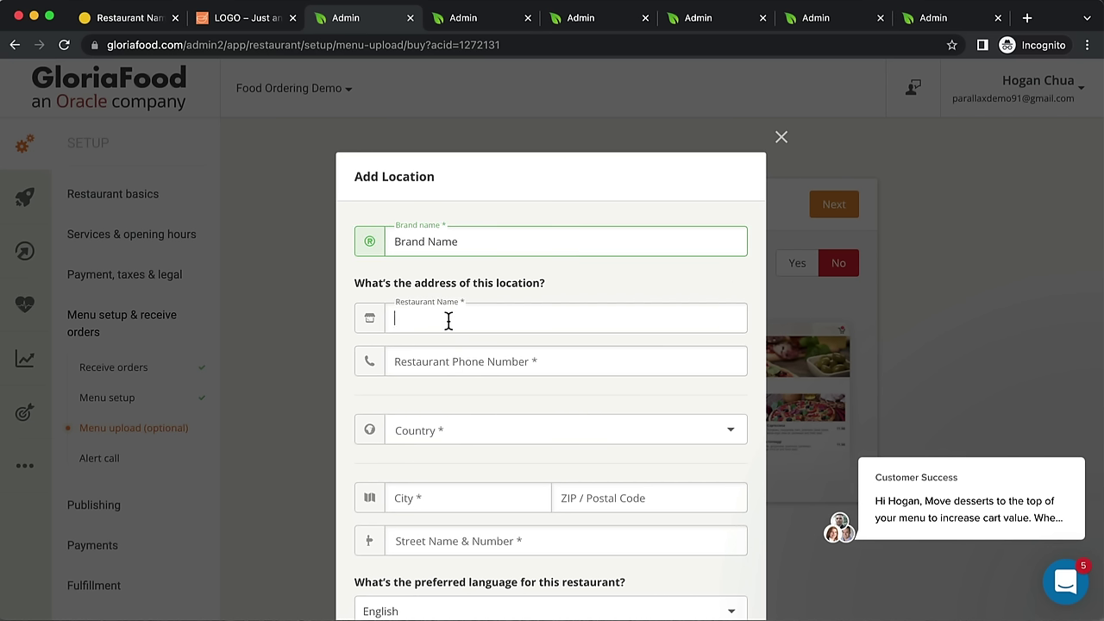
pyautogui.write('Name Location')
pyautogui.click(458, 363)
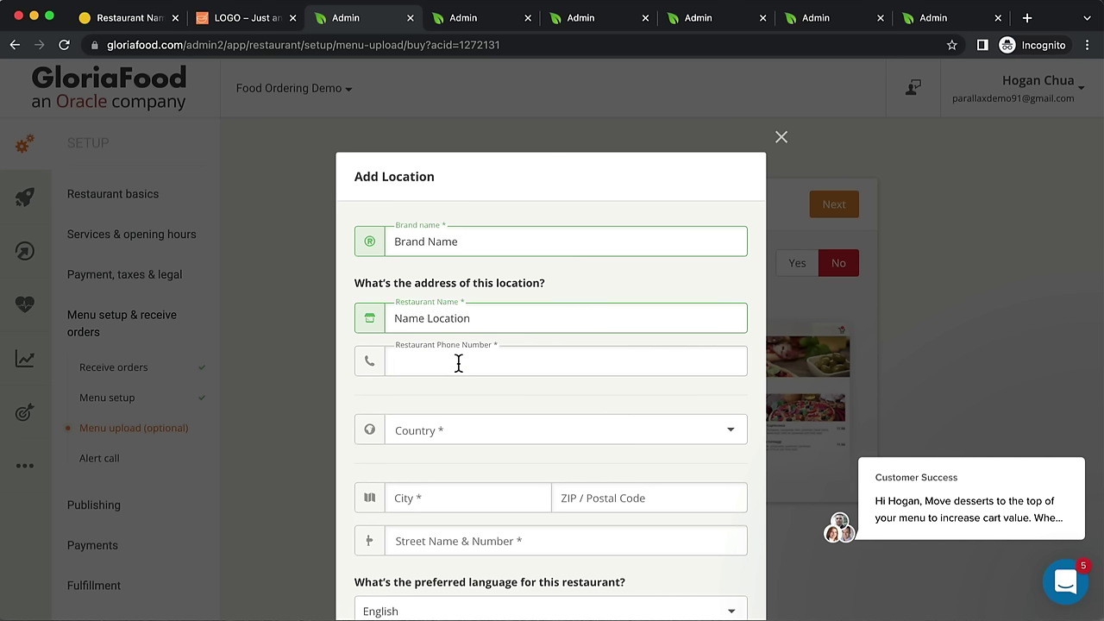
# Set the location's country to Australia and prefix the phone with +61 3
pyautogui.click(434, 432)
pyautogui.scroll(-1, 463, 335)
pyautogui.scroll(-3, 460, 333)
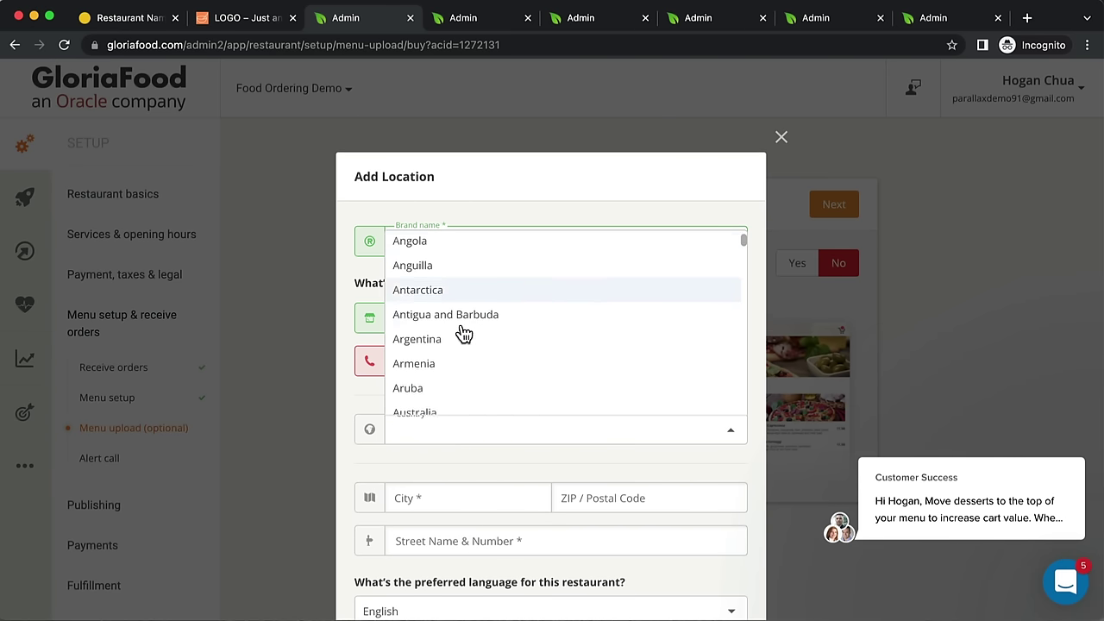
pyautogui.click(443, 387)
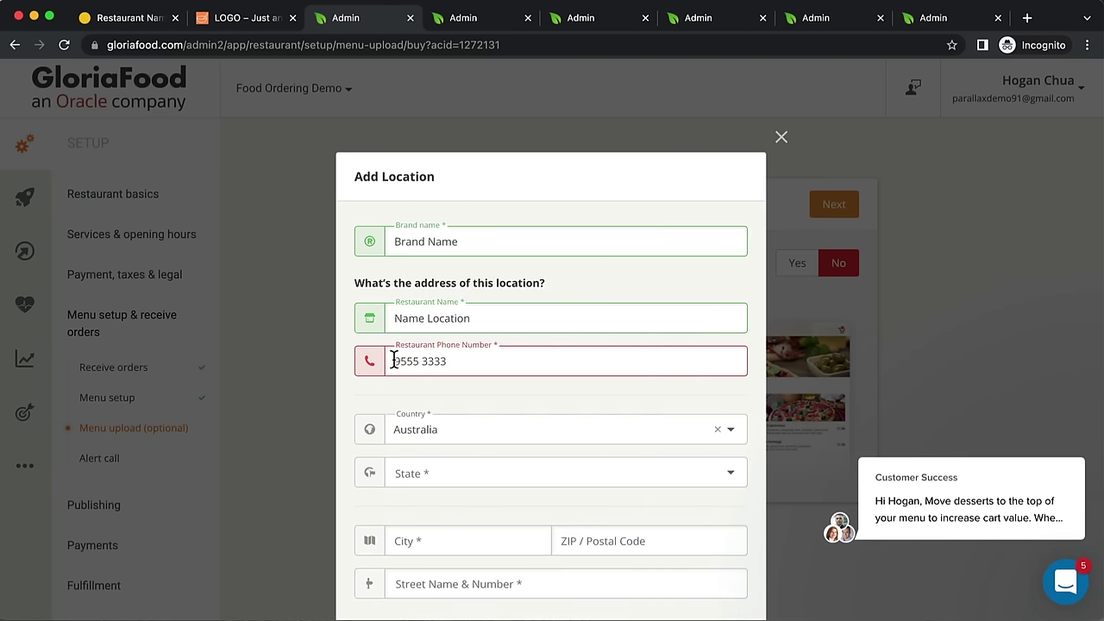
pyautogui.click(393, 362)
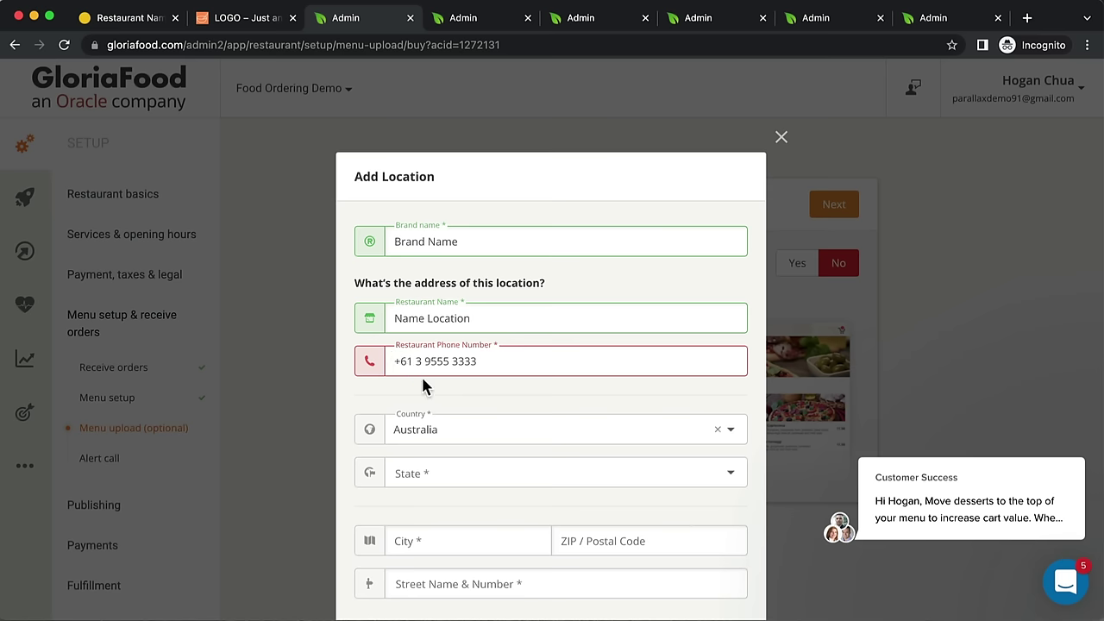
# Enter the address: Victoria, Melbourne, postcode 3000 and the street, then continue
pyautogui.click(443, 473)
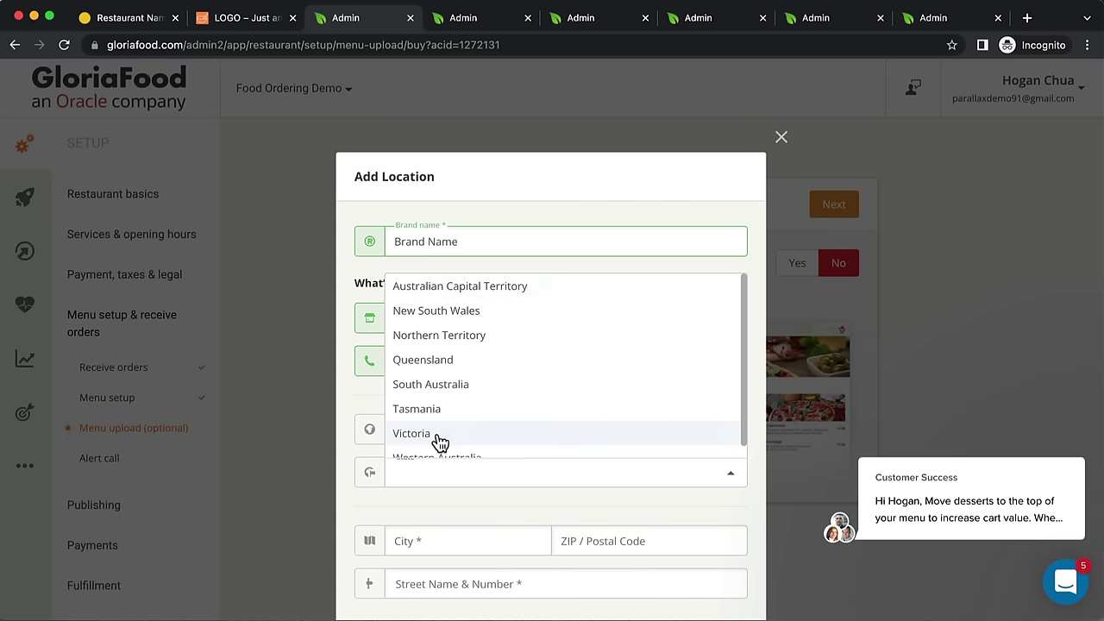
pyautogui.click(439, 442)
pyautogui.scroll(-2, 456, 444)
pyautogui.click(456, 443)
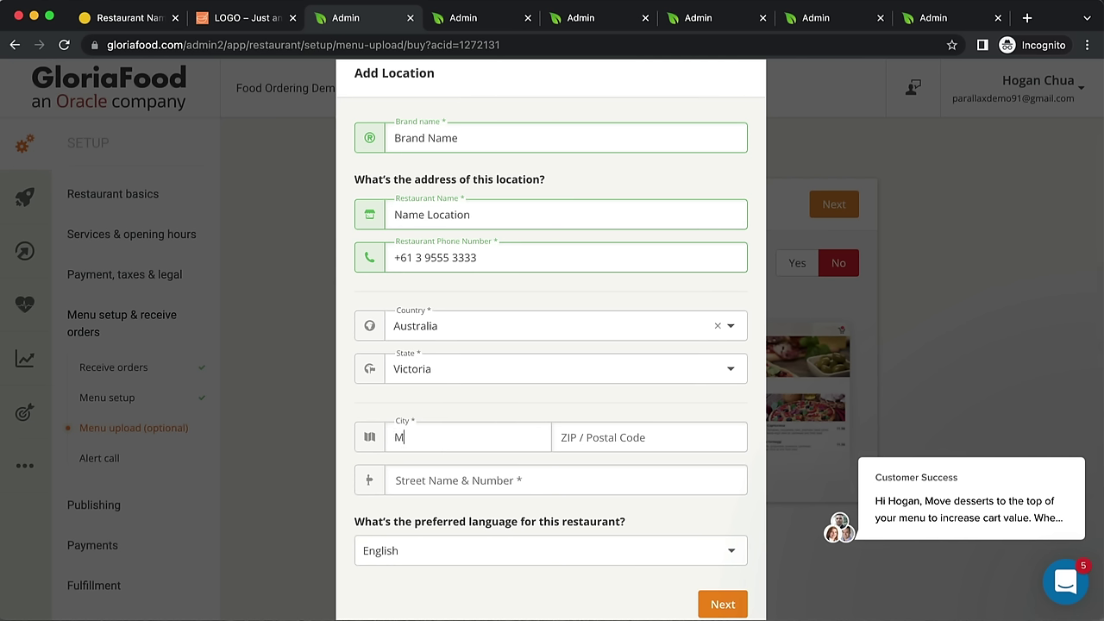
pyautogui.press('Tab')
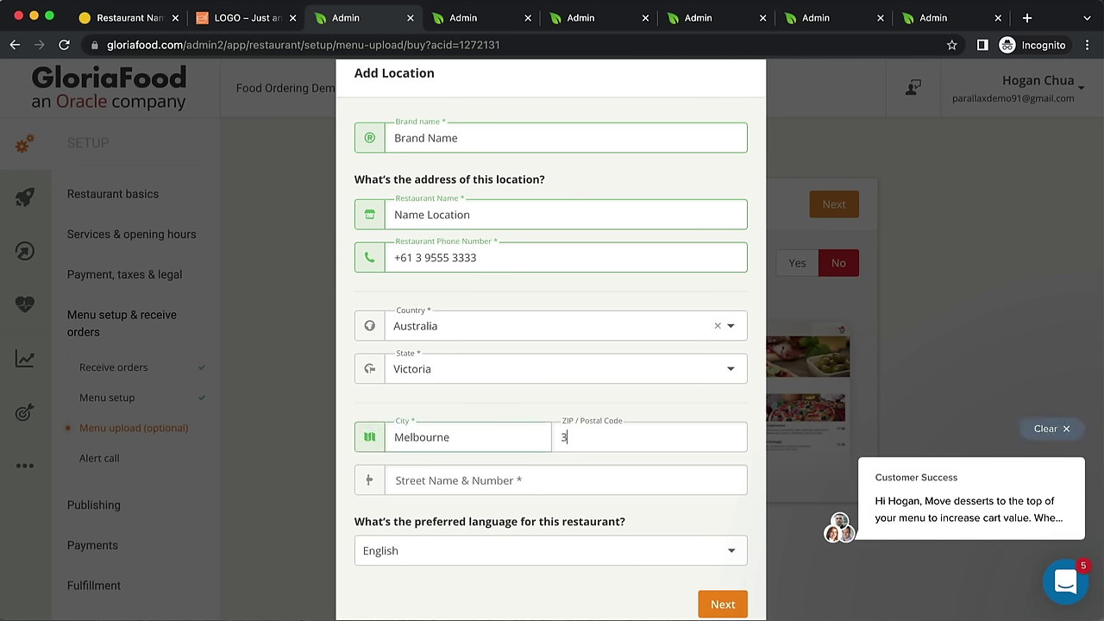
pyautogui.press('Tab')
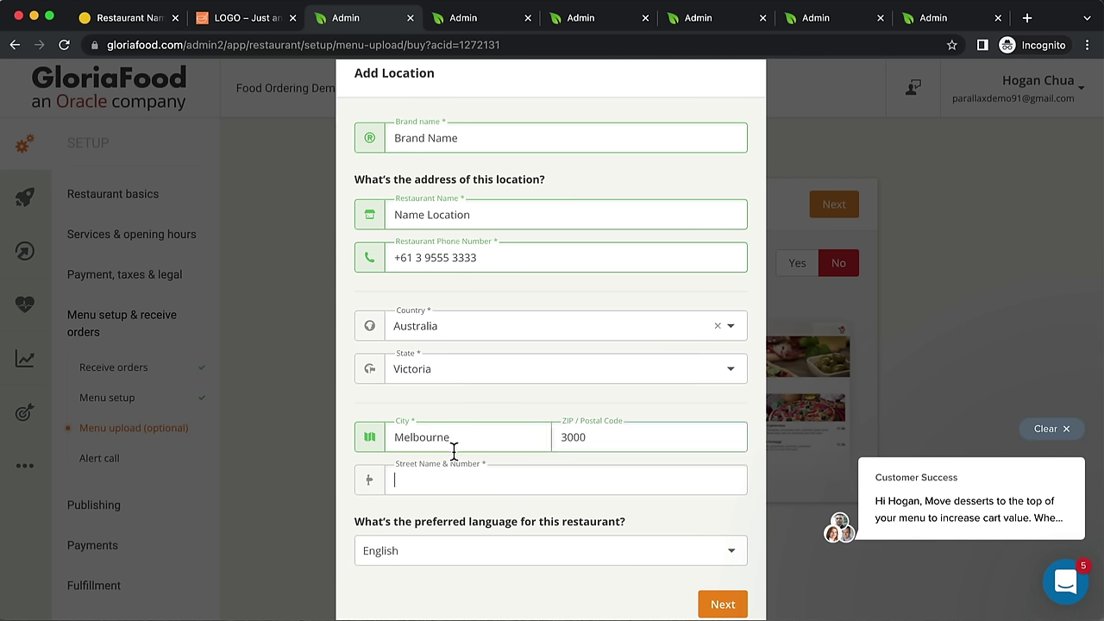
pyautogui.click(717, 603)
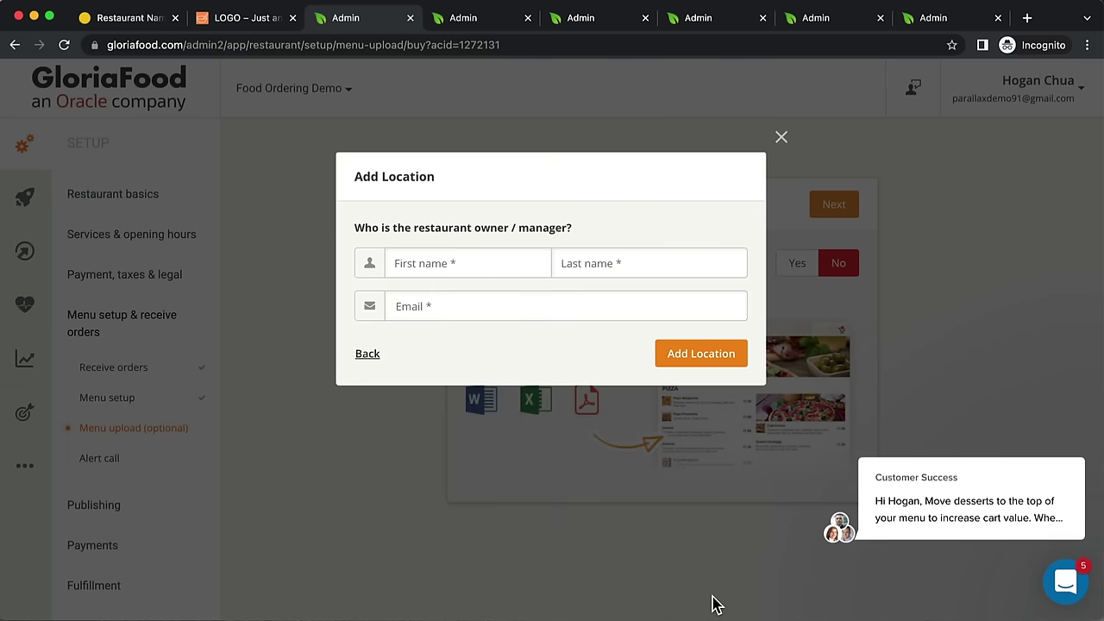
# Fill in the owner/manager's first name, last name and e-mail, then add the location
pyautogui.click(428, 264)
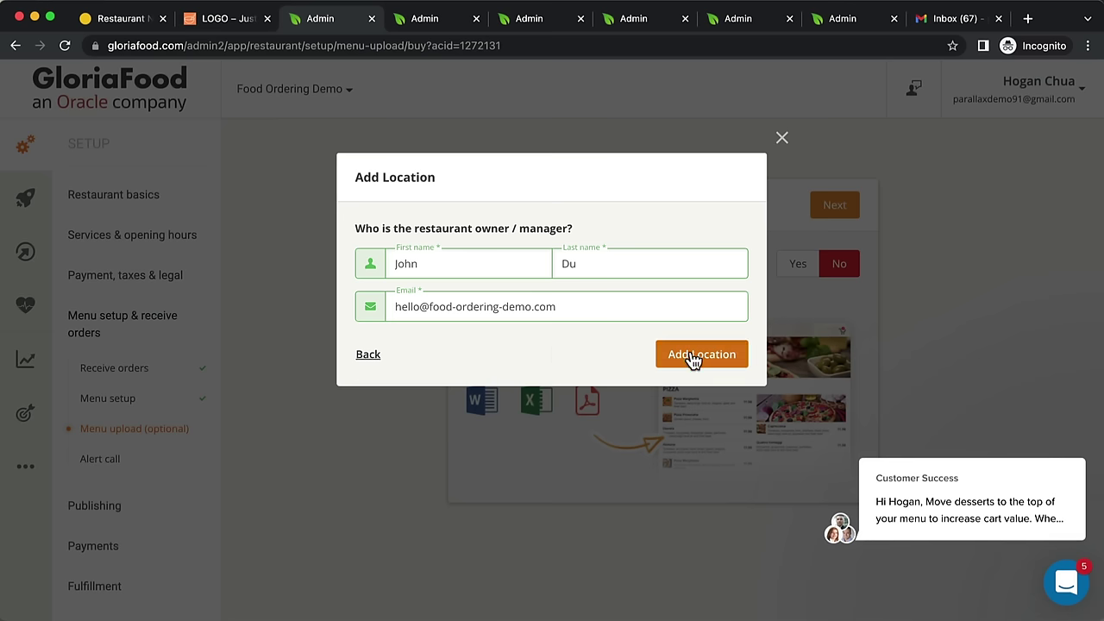
pyautogui.click(694, 355)
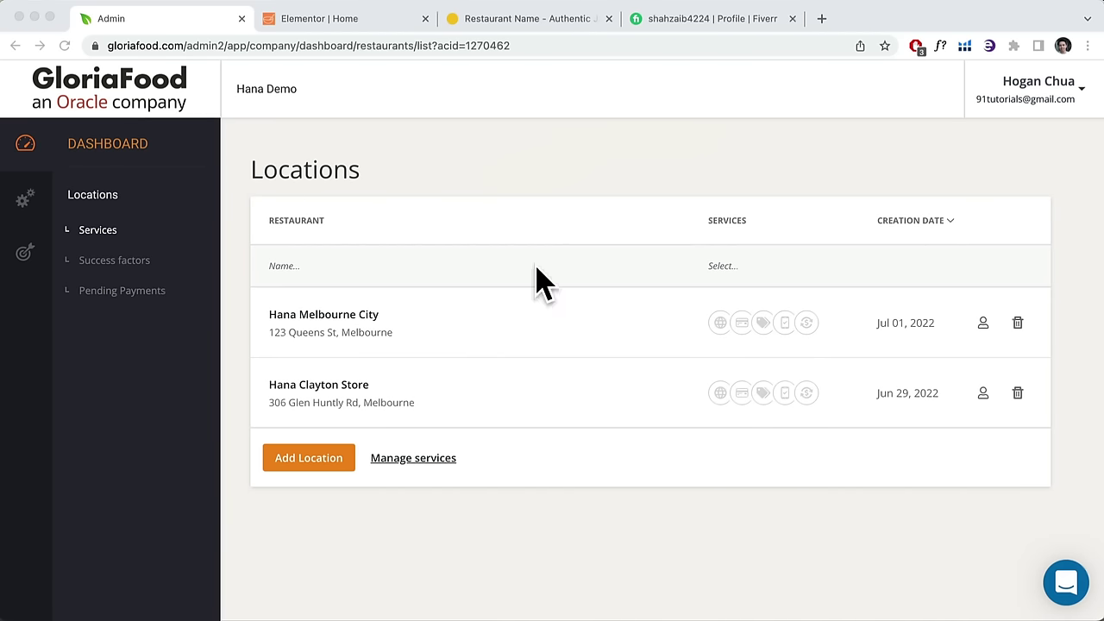
# Open Hana Melbourne City's admin panel from the Locations list
pyautogui.click(414, 326)
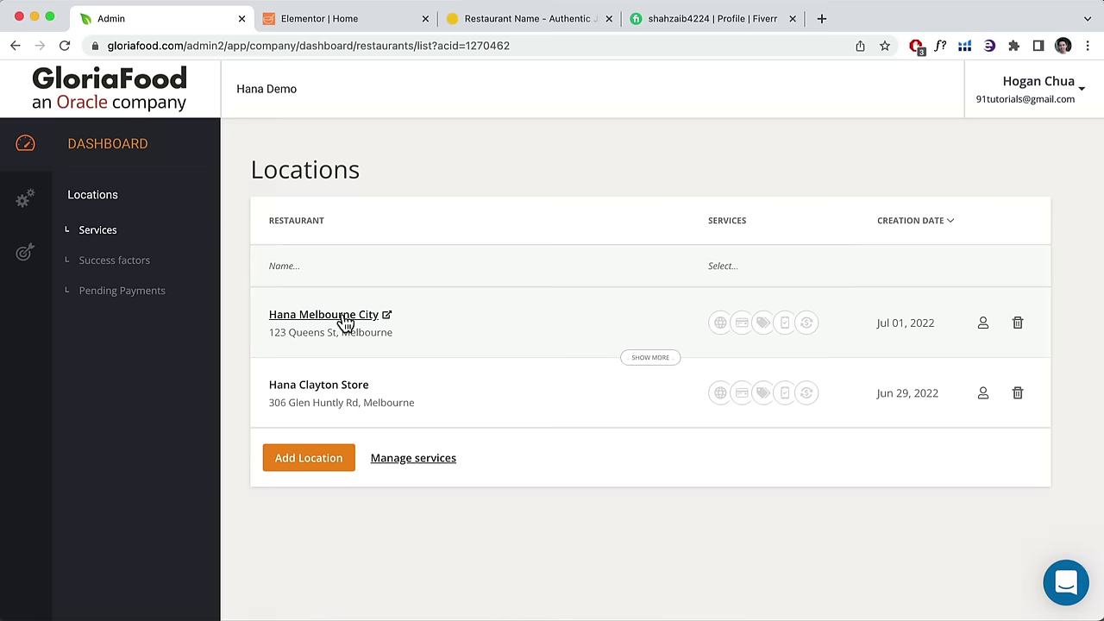
pyautogui.click(348, 315)
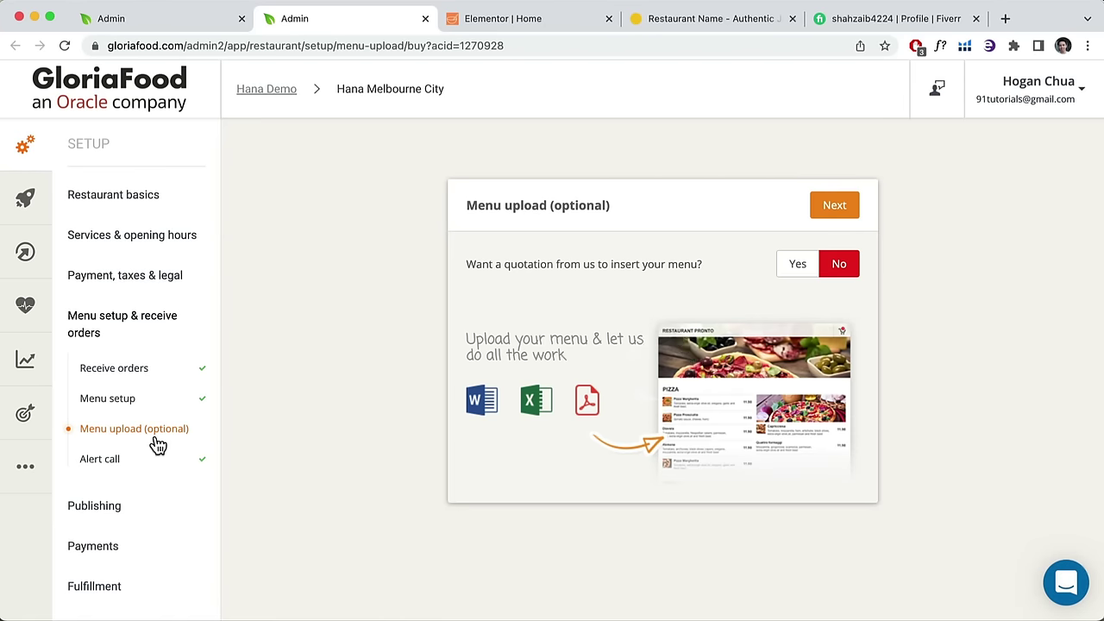
# Check Melbourne City's Receive orders app connection, then open Setup > Menus > Management
pyautogui.click(136, 375)
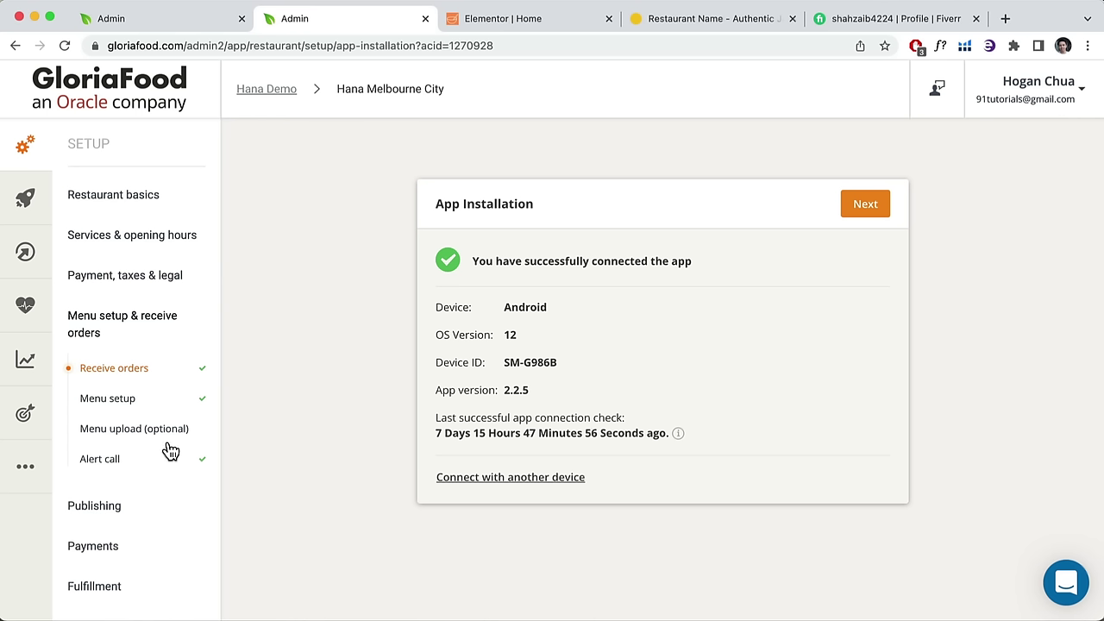
pyautogui.click(184, 26)
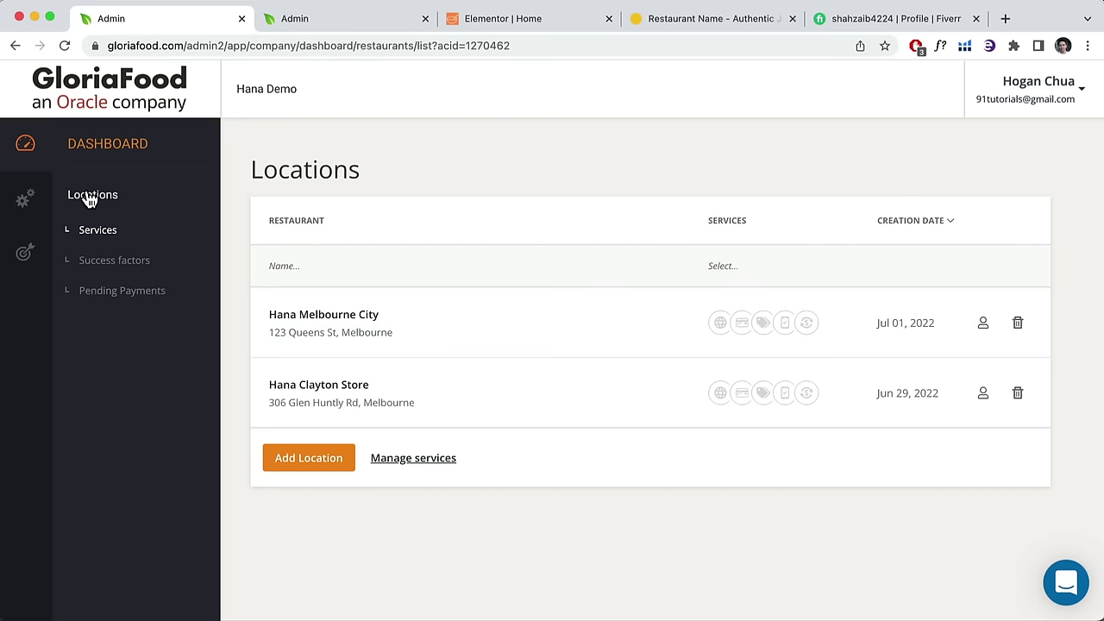
pyautogui.click(26, 204)
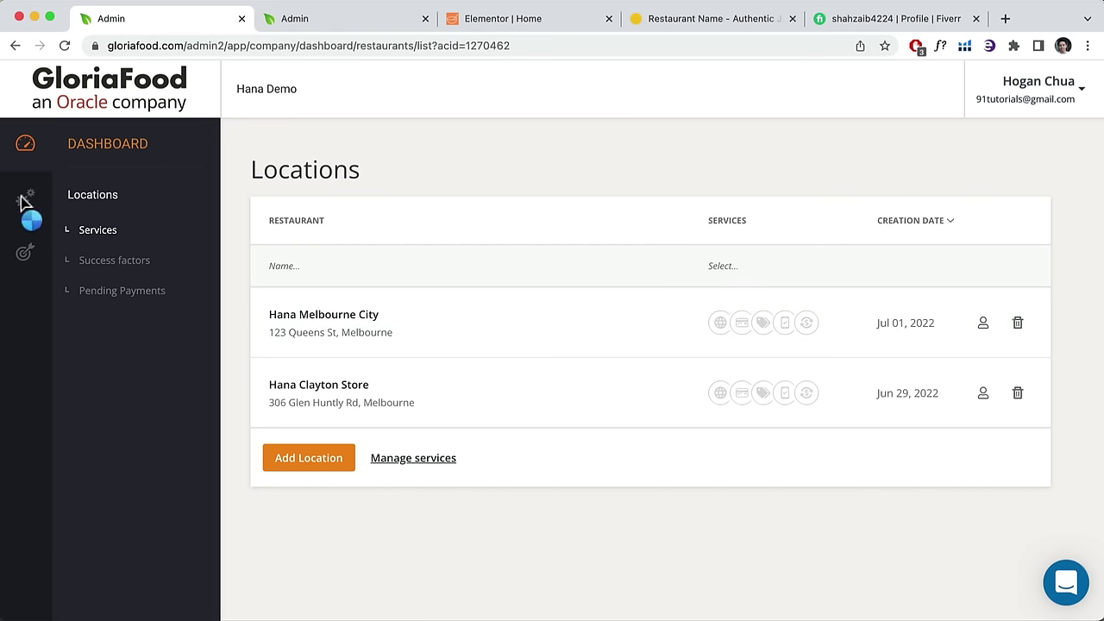
pyautogui.click(109, 345)
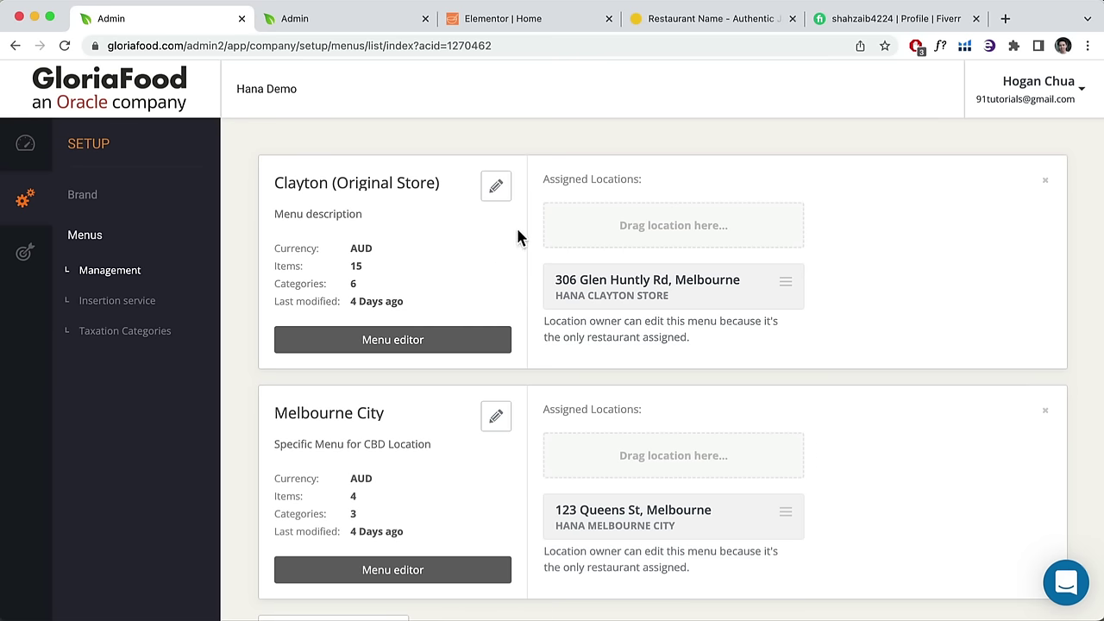
# Switch to the Elementor | Home browser tab
pyautogui.click(542, 30)
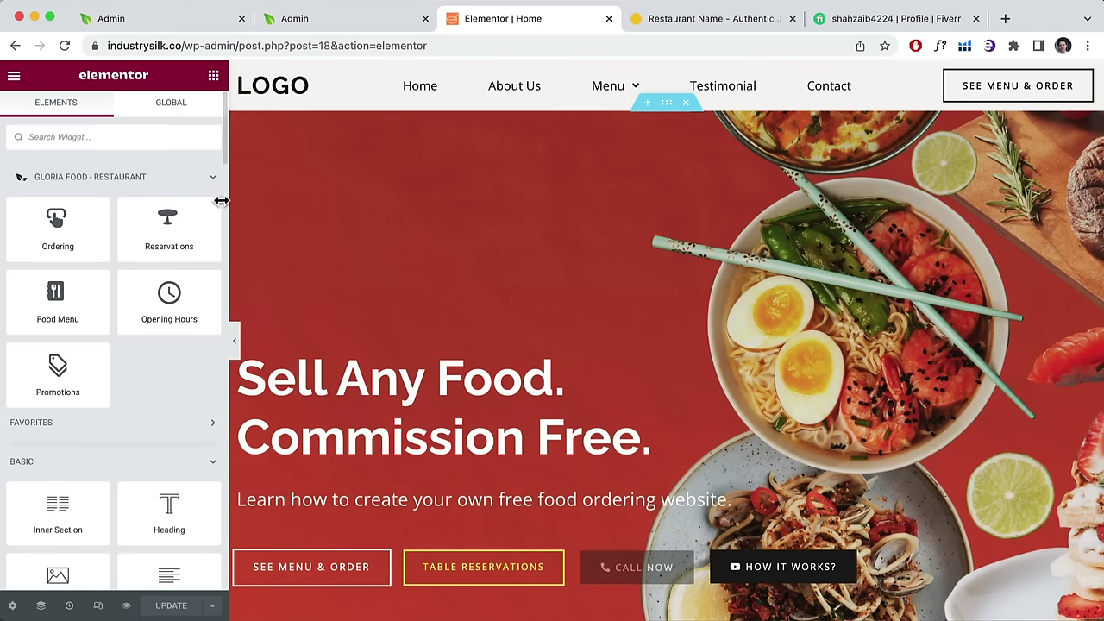
# Keep the See Menu & Order button linked to Hana Clayton Store
pyautogui.scroll(-2, 386, 226)
pyautogui.scroll(-2, 386, 226)
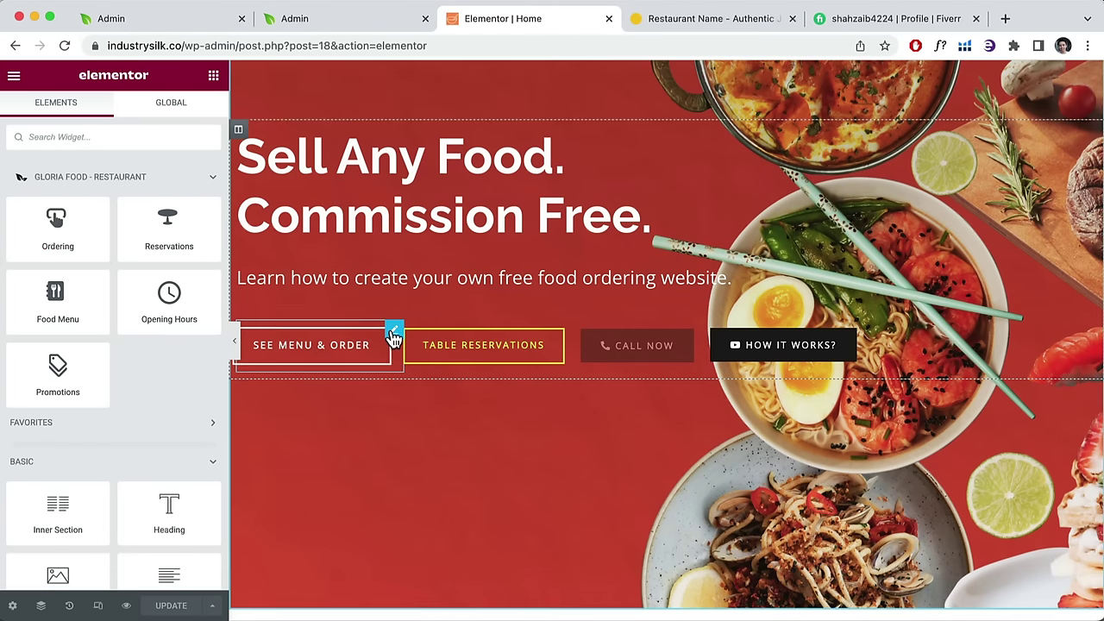
pyautogui.click(393, 333)
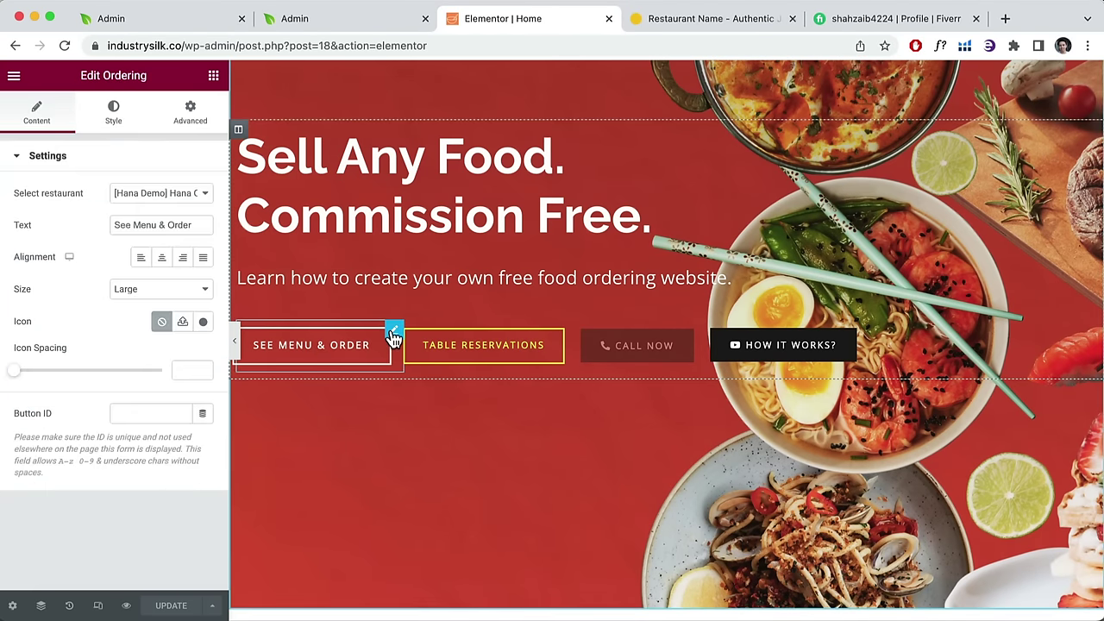
pyautogui.click(113, 194)
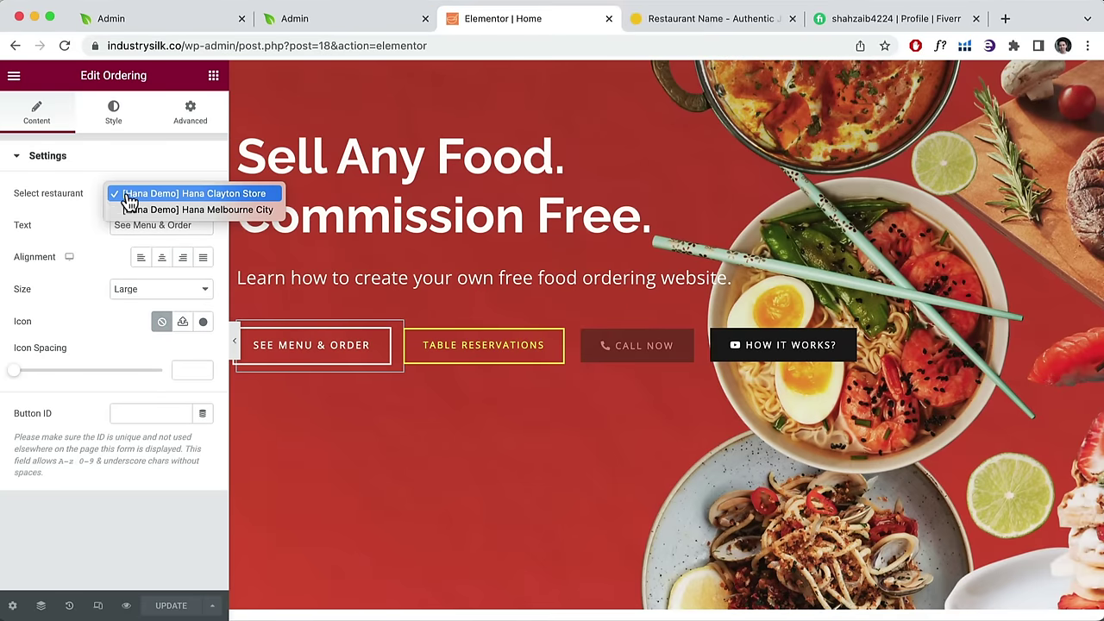
pyautogui.click(177, 197)
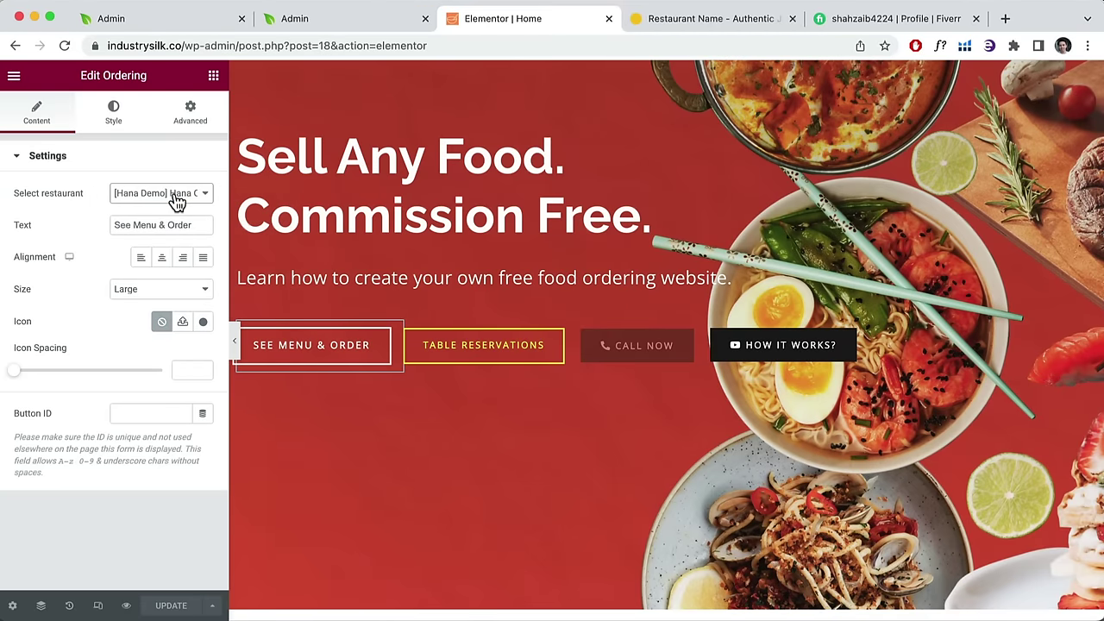
# Duplicate the ordering button, link the copy to Hana Melbourne City and label it 'Order from NEW'
pyautogui.rightClick(333, 339)
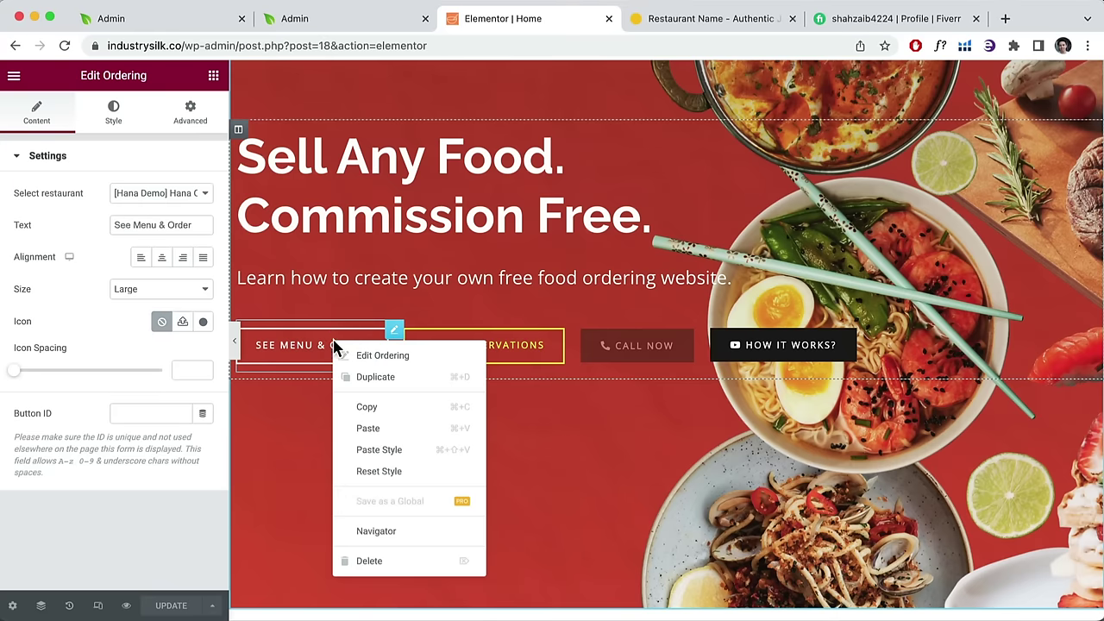
pyautogui.click(399, 380)
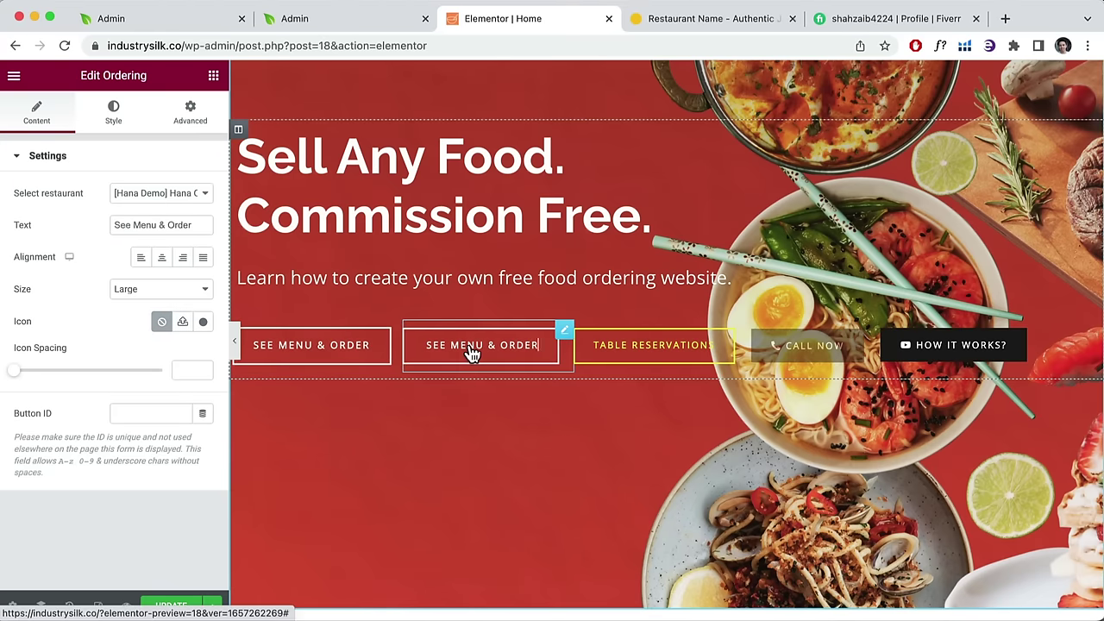
pyautogui.click(161, 192)
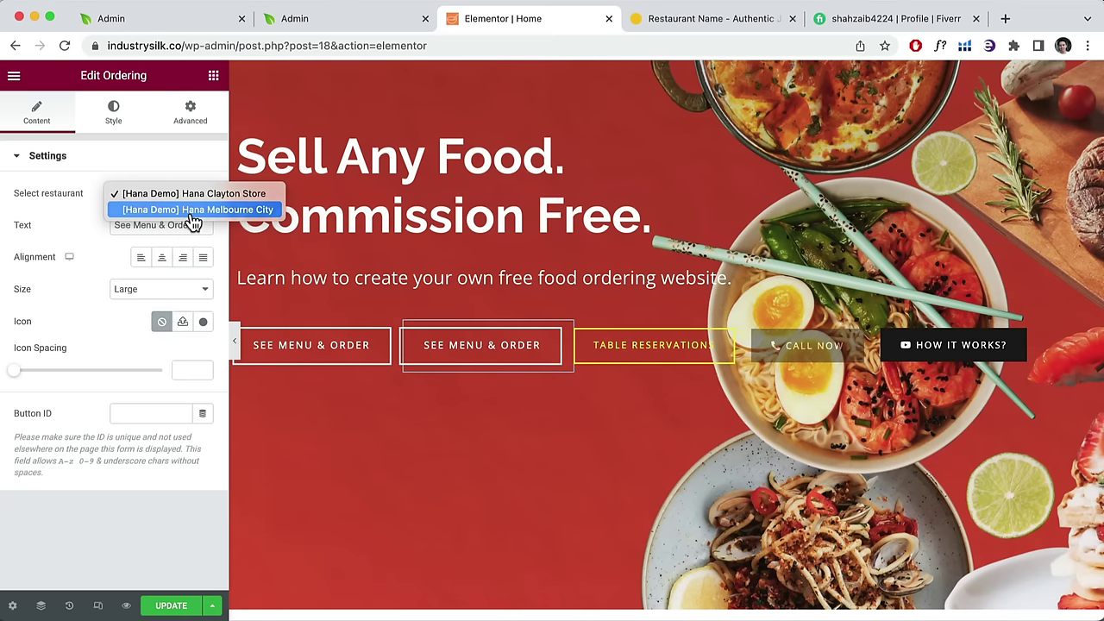
pyautogui.click(191, 213)
pyautogui.moveTo(209, 225); pyautogui.dragTo(72, 231)
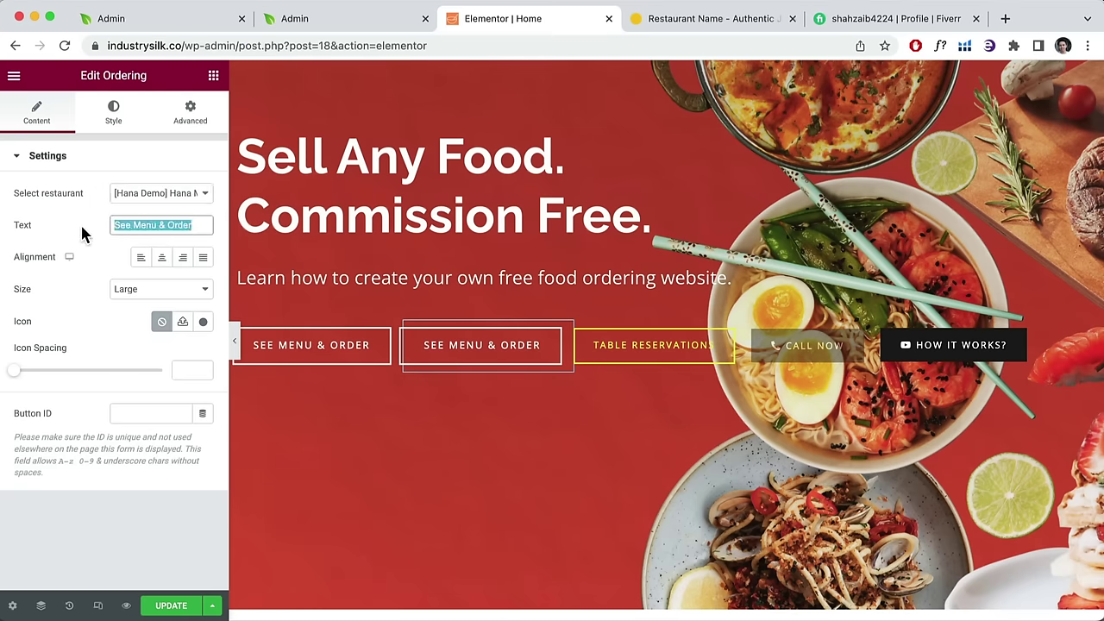
pyautogui.write('Order from')
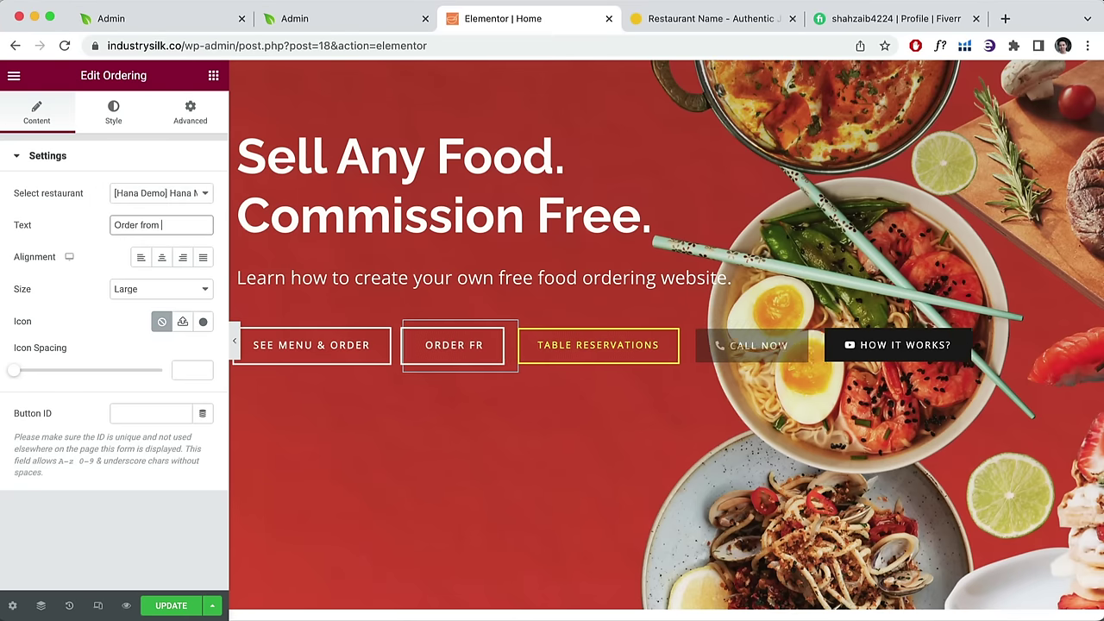
pyautogui.write(' NEW')
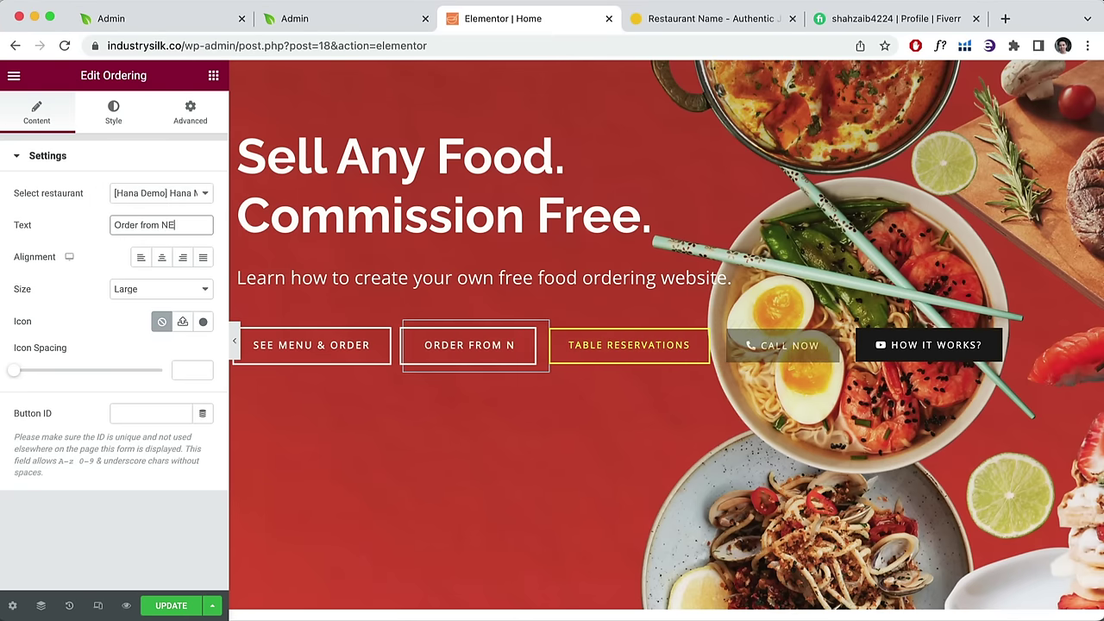
# Relabel the original button 'Order from Old' and save the page
pyautogui.click(323, 346)
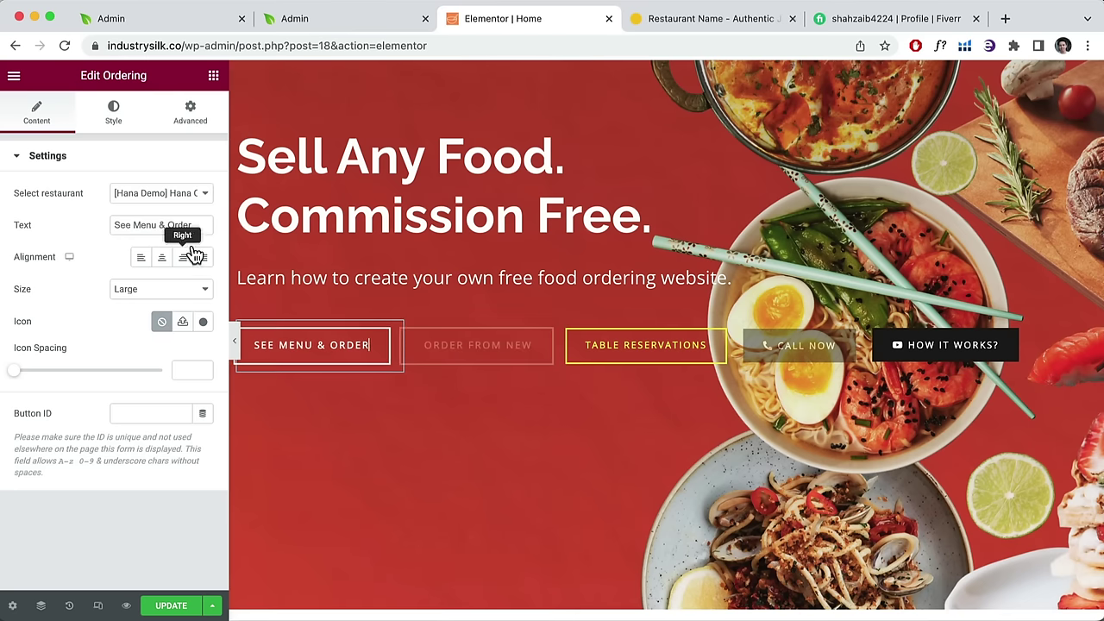
pyautogui.moveTo(207, 225); pyautogui.dragTo(66, 222)
pyautogui.write('Order from Old')
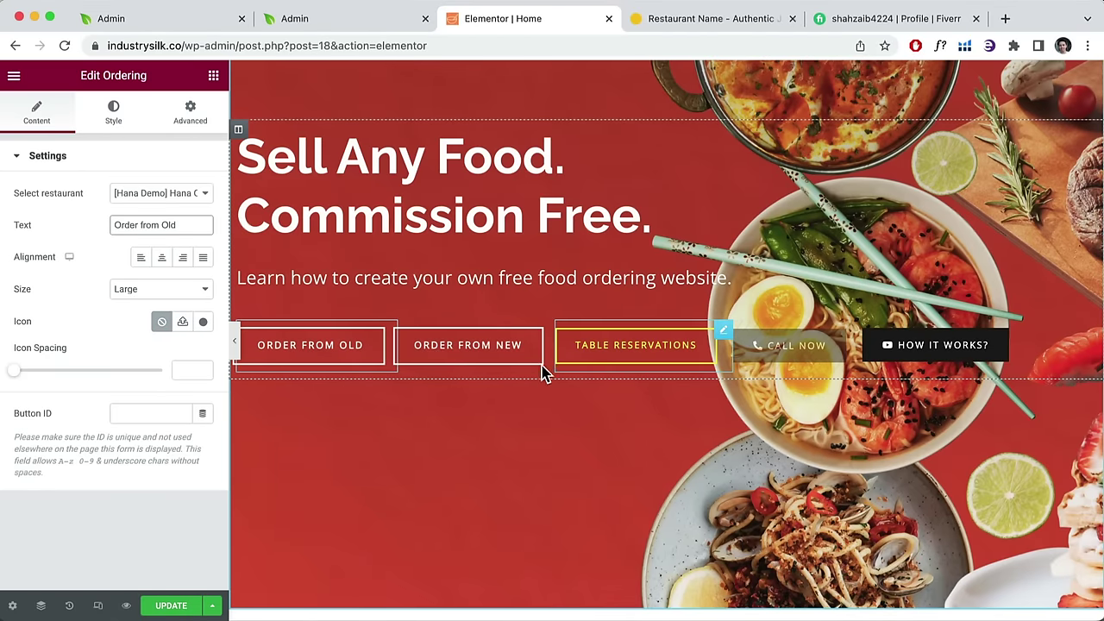
pyautogui.click(162, 605)
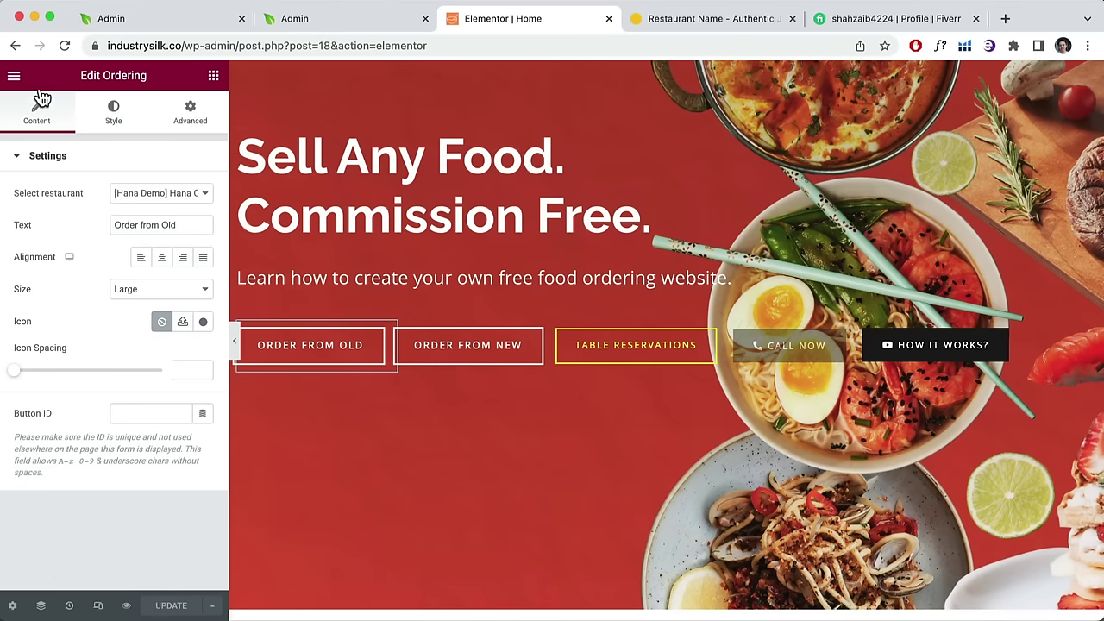
pyautogui.click(13, 76)
# View the live homepage and test that Order from Old opens the Clayton store popup
pyautogui.click(73, 343)
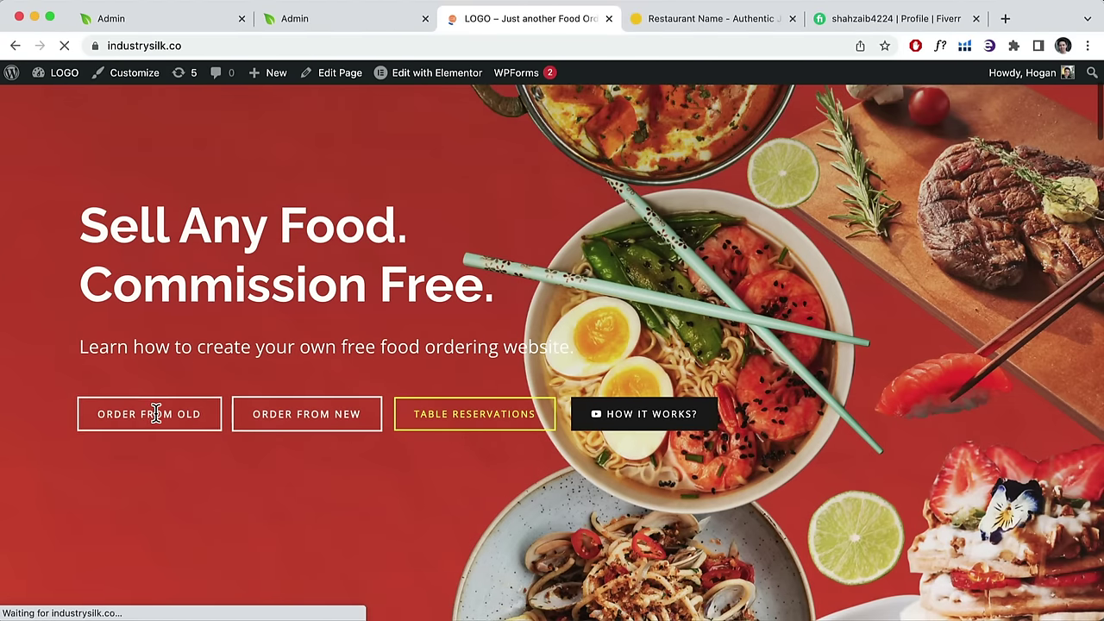
pyautogui.click(151, 414)
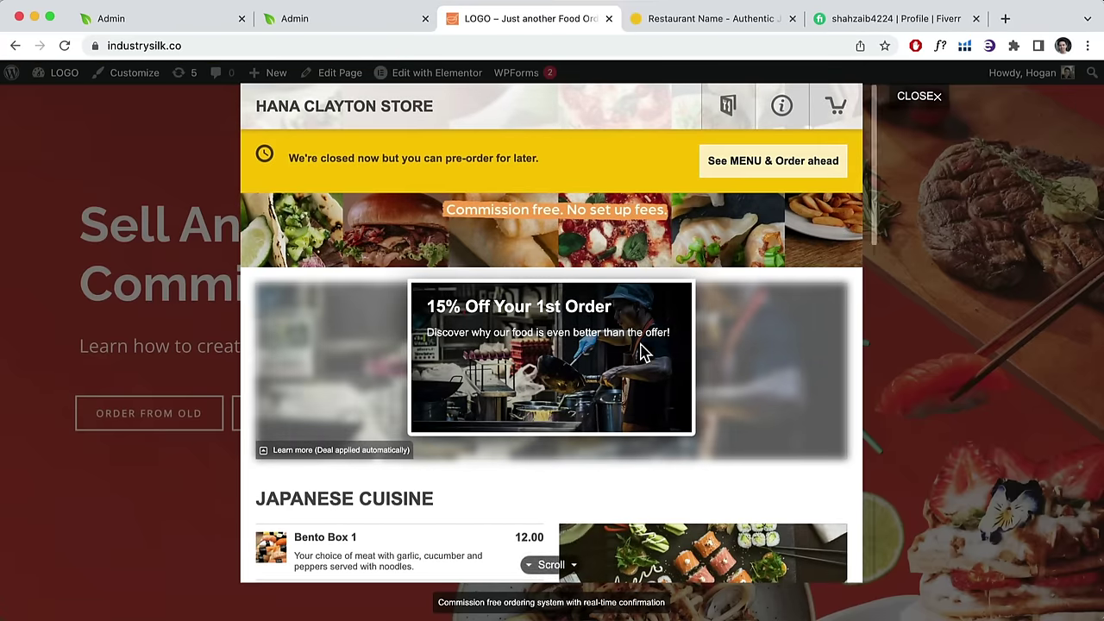
pyautogui.scroll(-5, 656, 372)
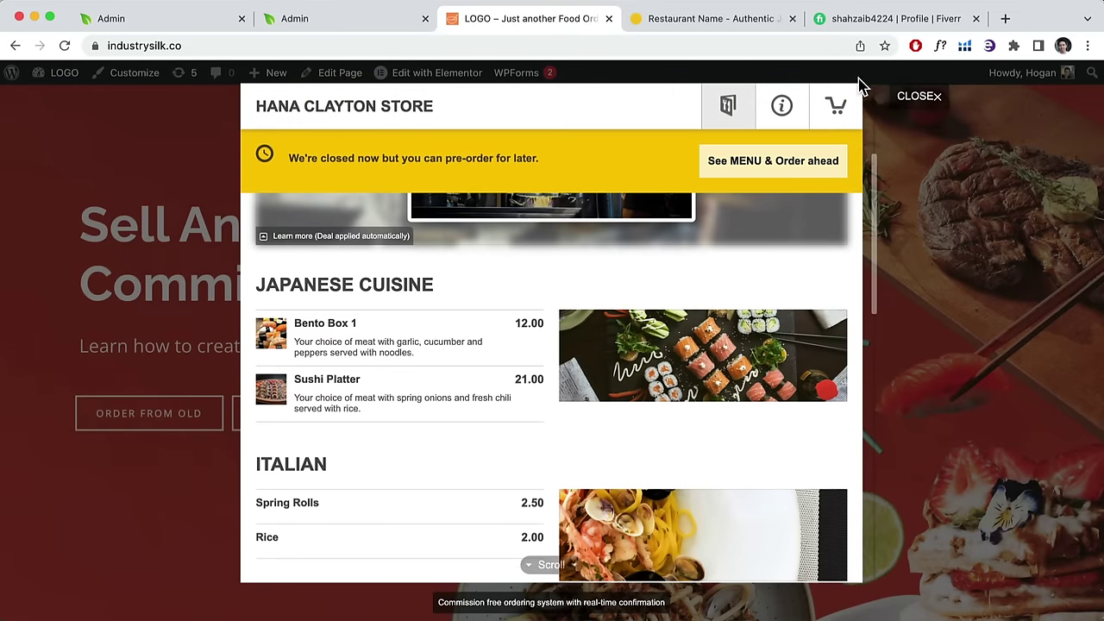
pyautogui.click(919, 97)
# Test Order from New, checking the Melbourne City store's info, address and cart
pyautogui.click(298, 416)
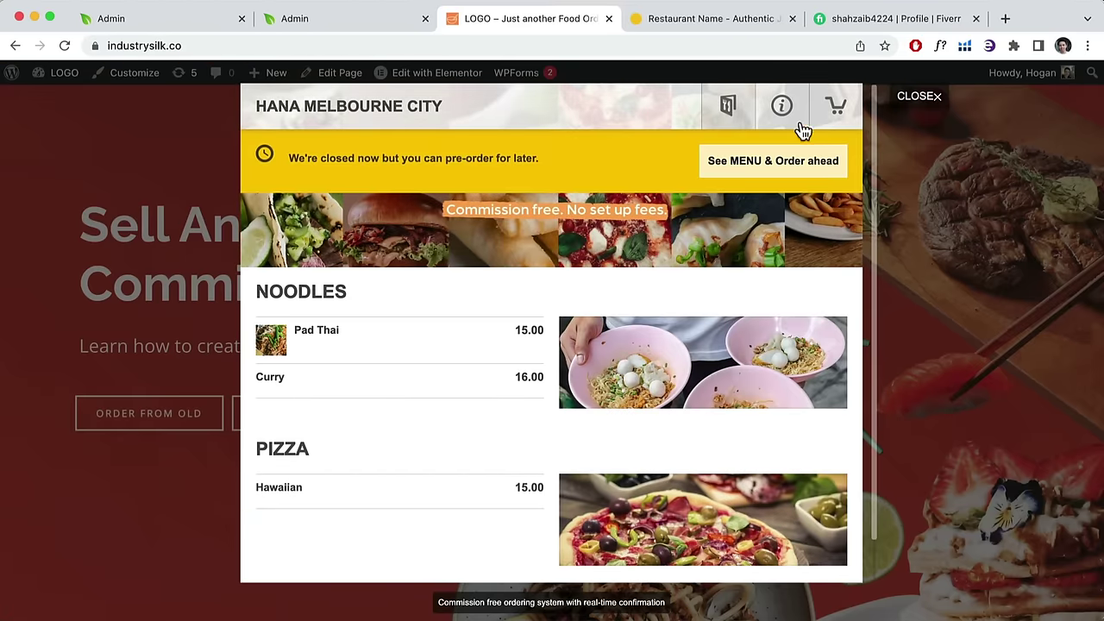
pyautogui.click(783, 108)
pyautogui.scroll(-5, 434, 500)
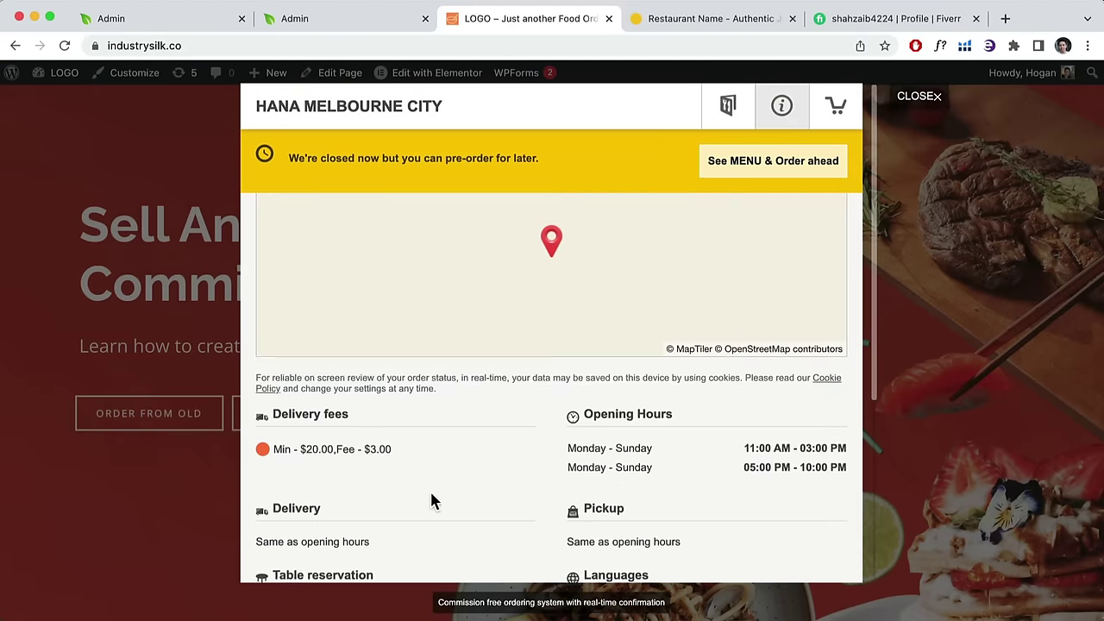
pyautogui.moveTo(573, 431); pyautogui.dragTo(739, 429)
pyautogui.click(835, 109)
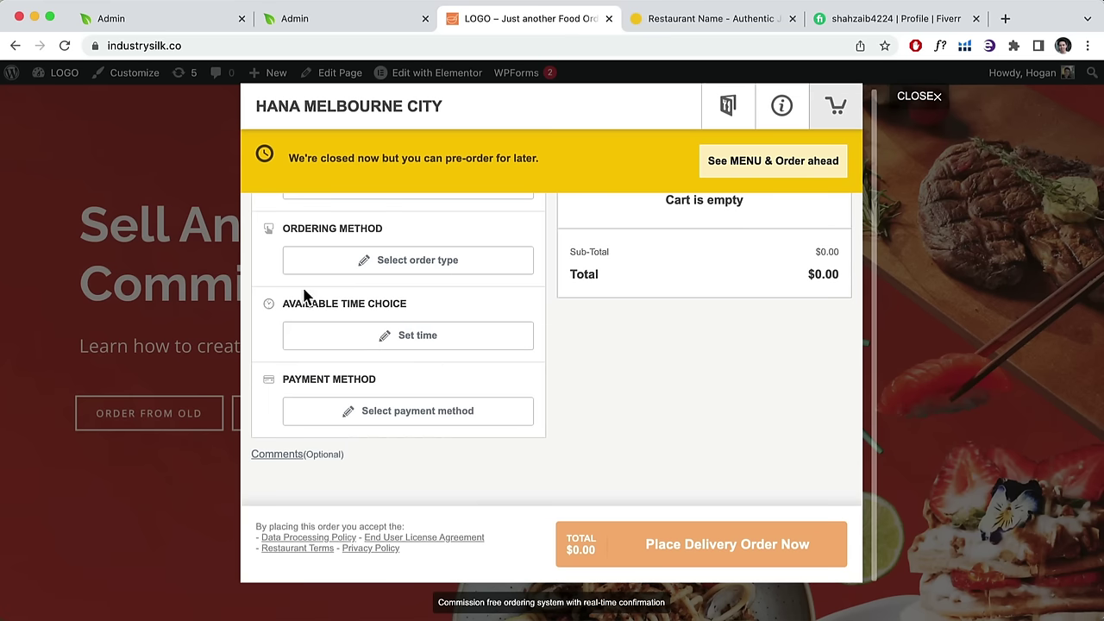
pyautogui.click(920, 97)
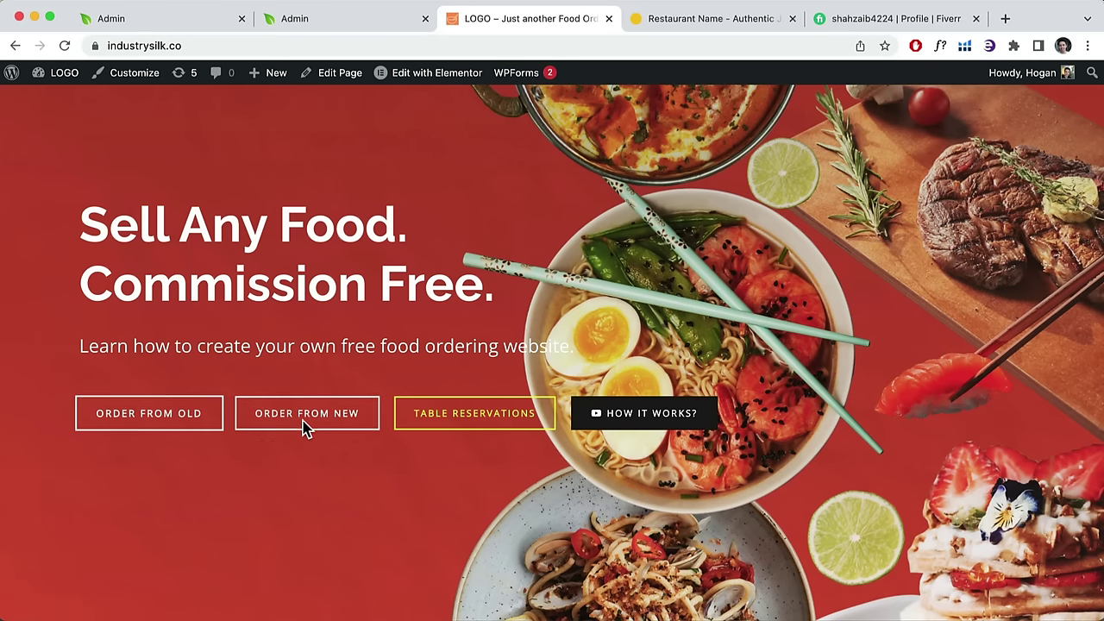
# Expand the Multi-Store Locations chooser, then switch to the Fiverr profile
pyautogui.scroll(-3, 303, 426)
pyautogui.scroll(-5, 303, 426)
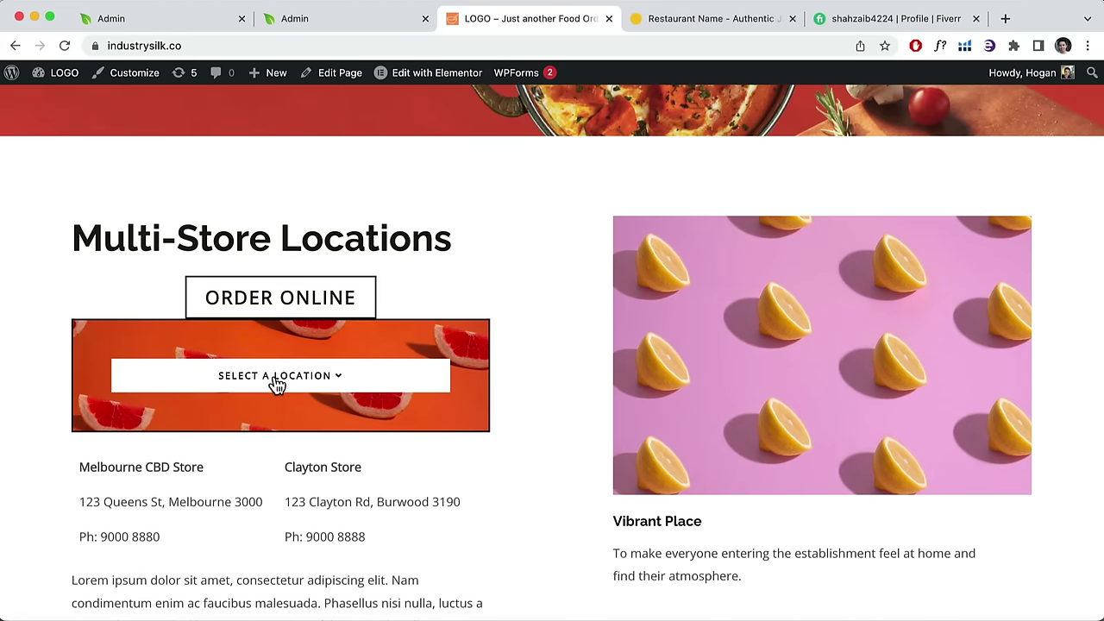
pyautogui.click(276, 380)
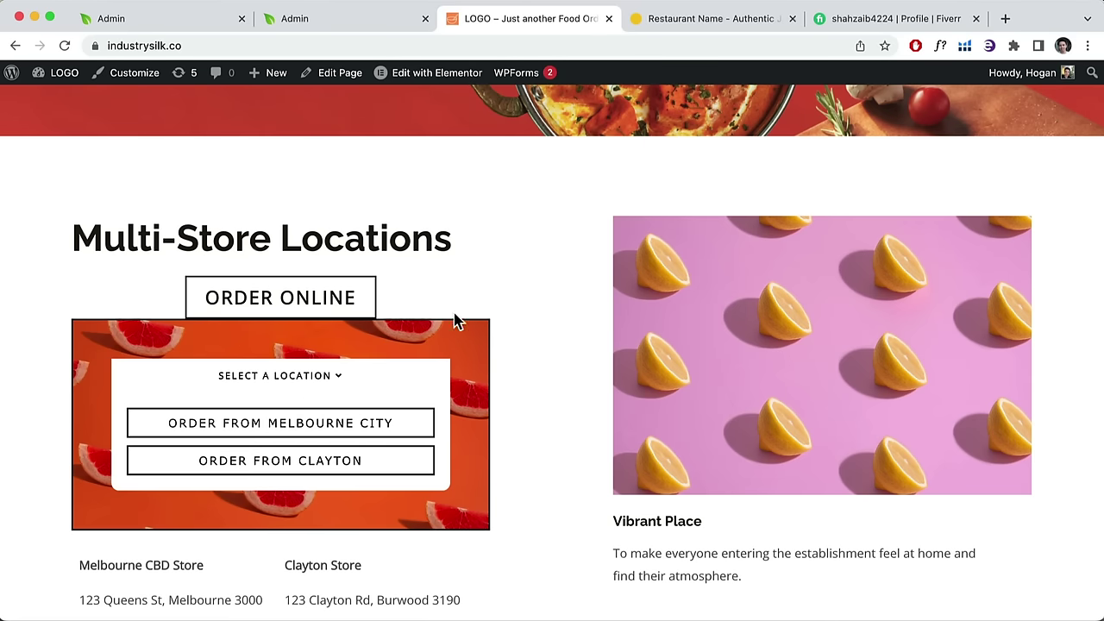
pyautogui.click(842, 29)
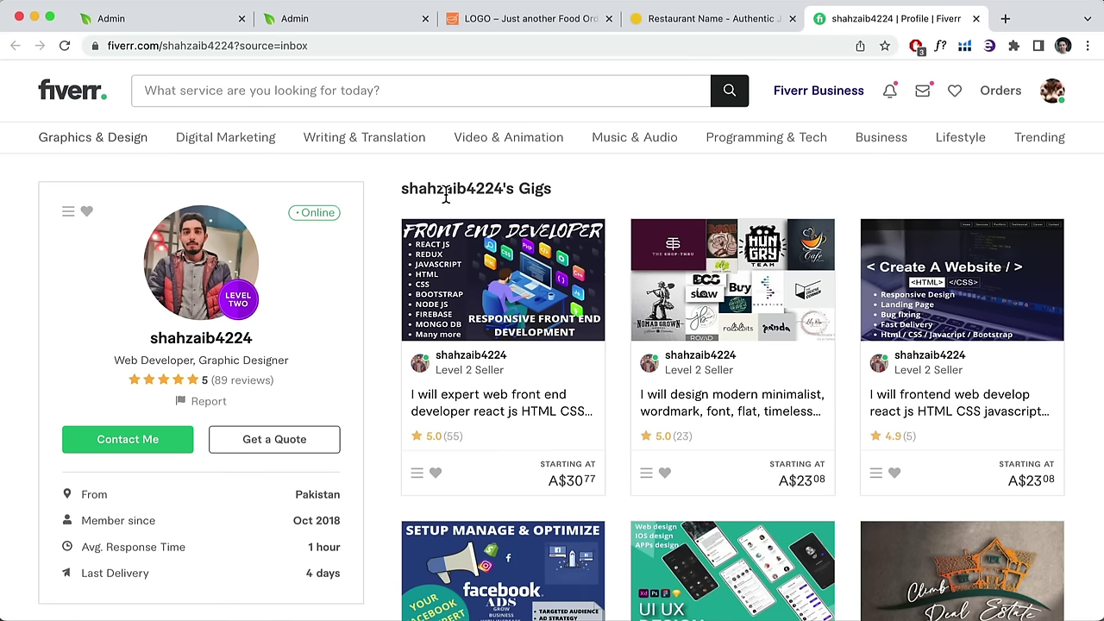
# Highlight the seller's username in the Fiverr Gigs heading, then return to the restaurant homepage
pyautogui.moveTo(401, 192); pyautogui.dragTo(499, 188)
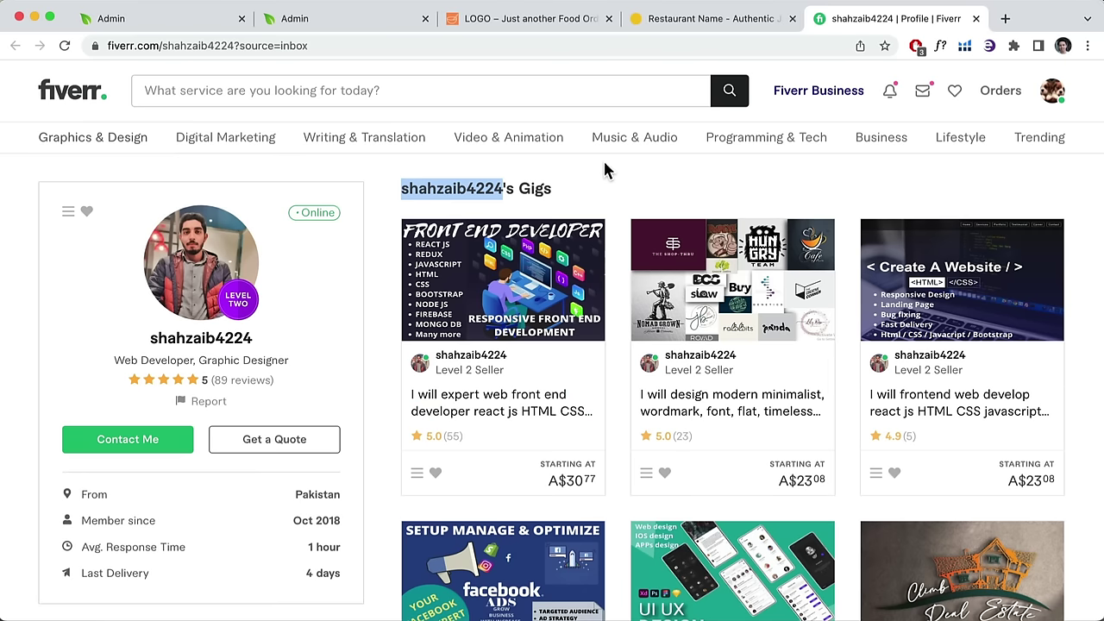
pyautogui.click(559, 20)
pyautogui.scroll(3, 487, 248)
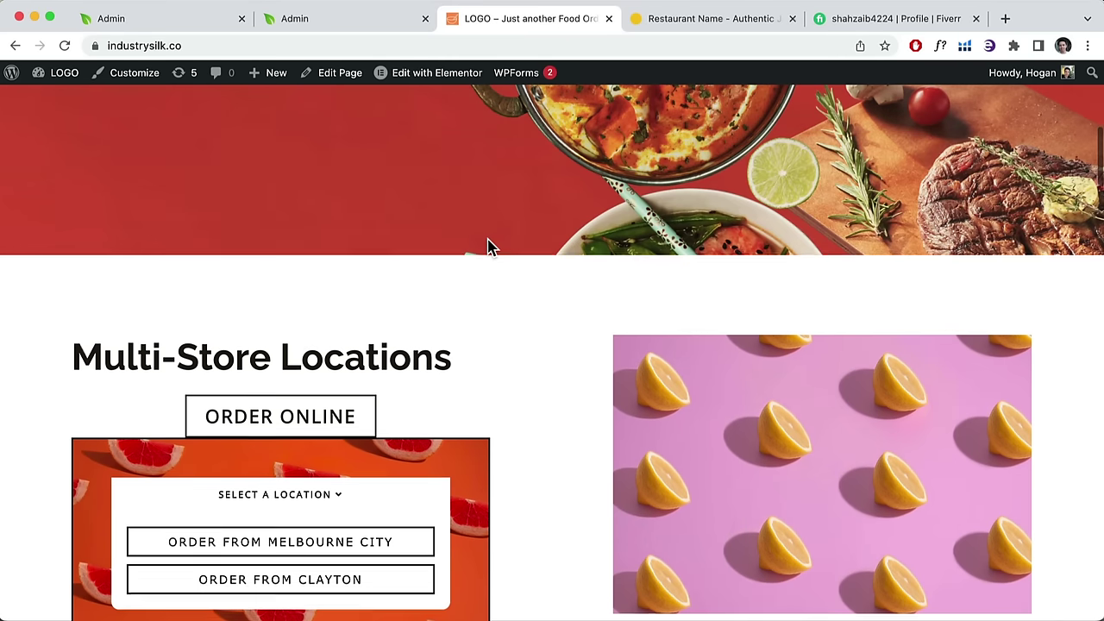
# Scroll through the homepage's Multi-Store Locations section to review the two location ordering buttons
pyautogui.scroll(-2, 487, 248)
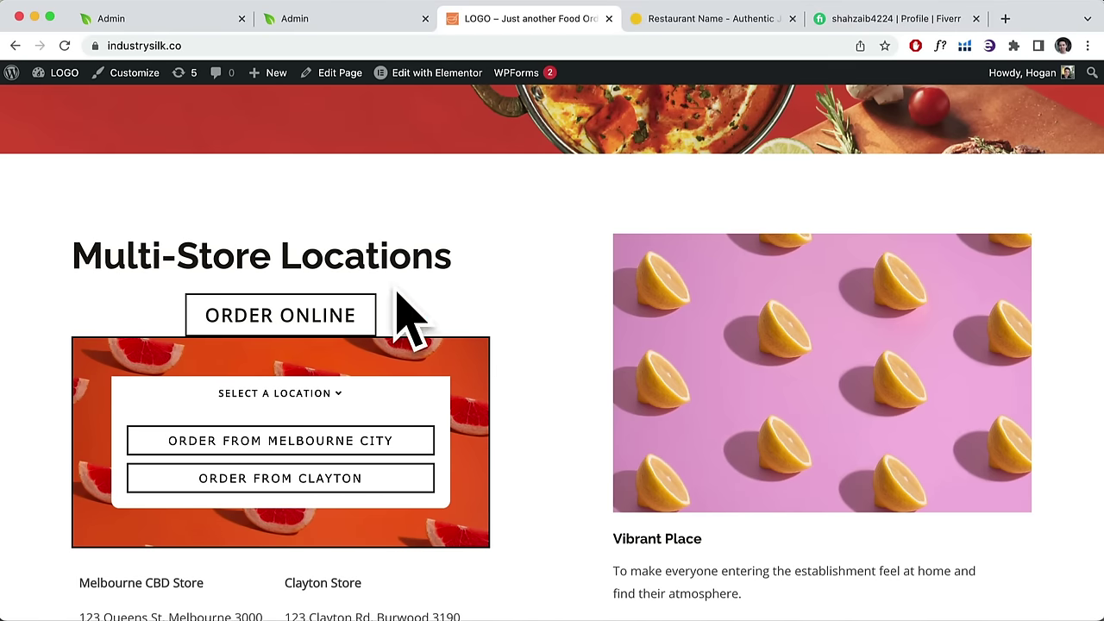
pyautogui.scroll(5, 400, 291)
pyautogui.scroll(4, 414, 280)
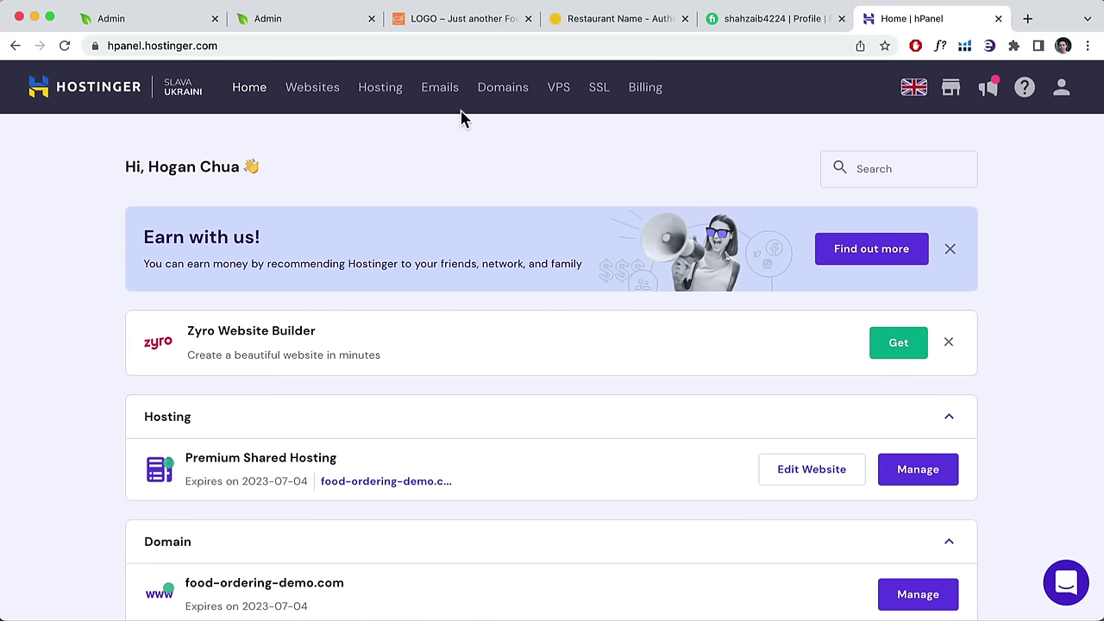
# Show food-ordering-demo.com's domain overview and WHOIS Privacy card, then switch to its restaurant site
pyautogui.click(504, 95)
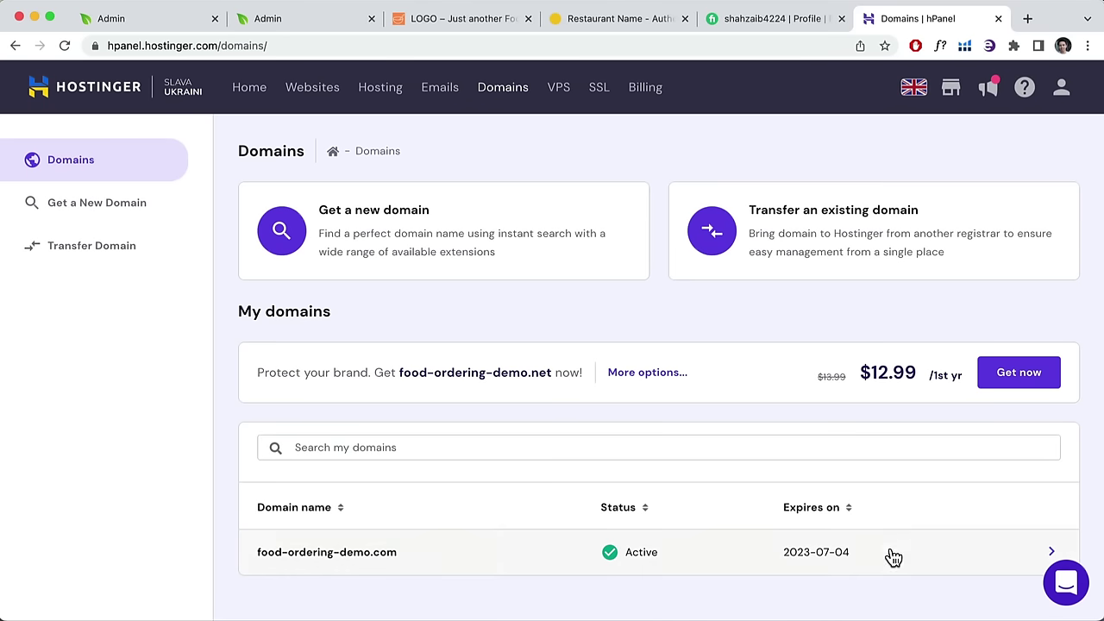
pyautogui.click(374, 552)
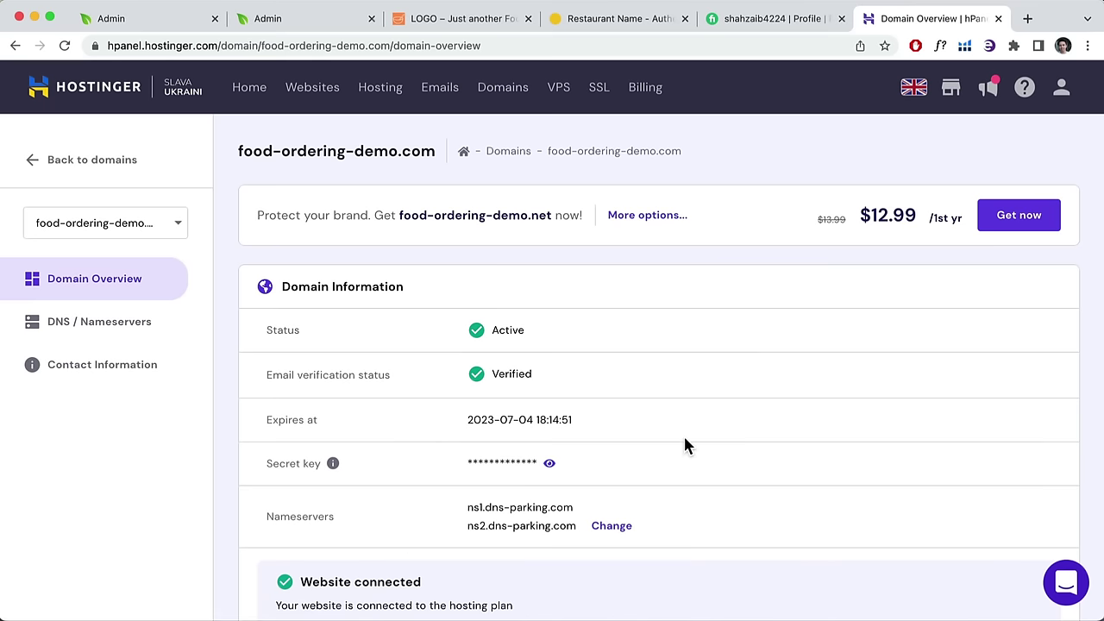
pyautogui.scroll(-5, 686, 436)
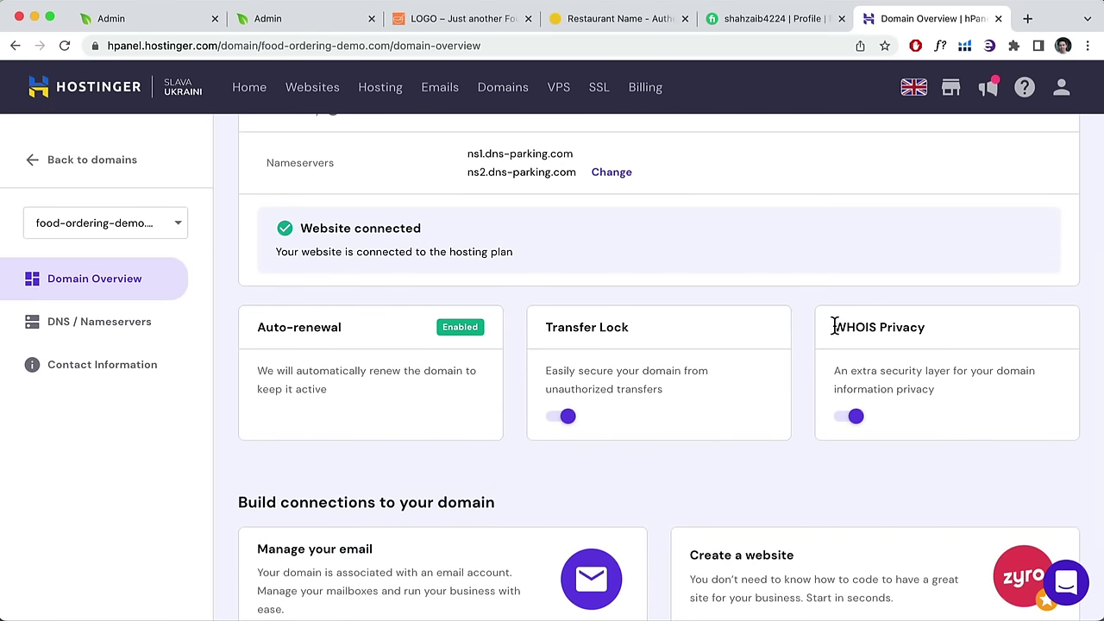
pyautogui.moveTo(834, 326); pyautogui.dragTo(925, 327)
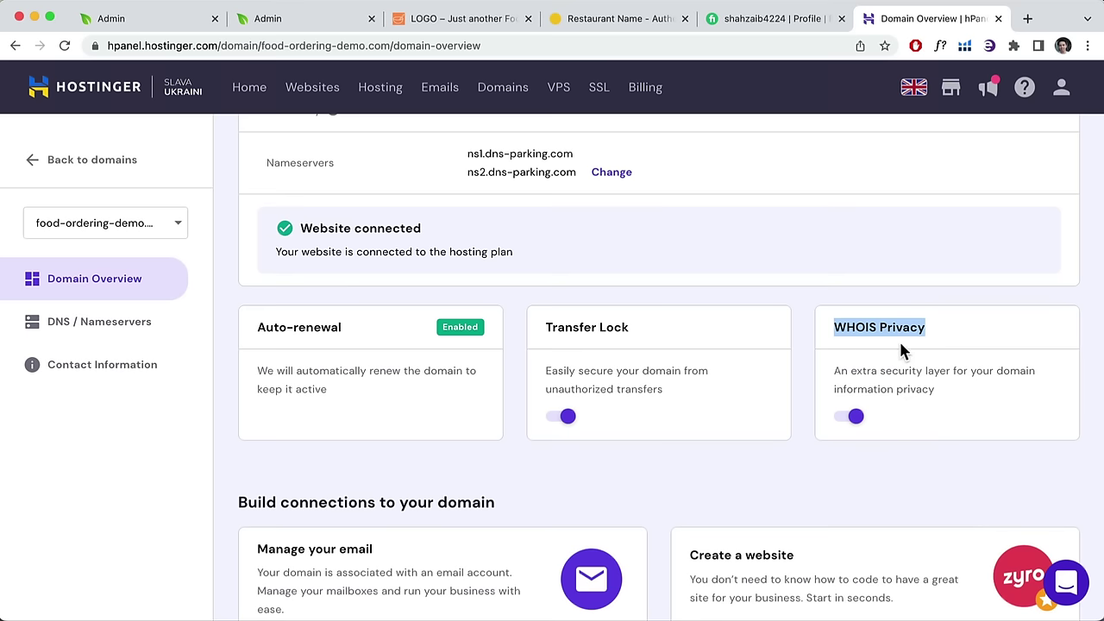
pyautogui.scroll(1, 871, 385)
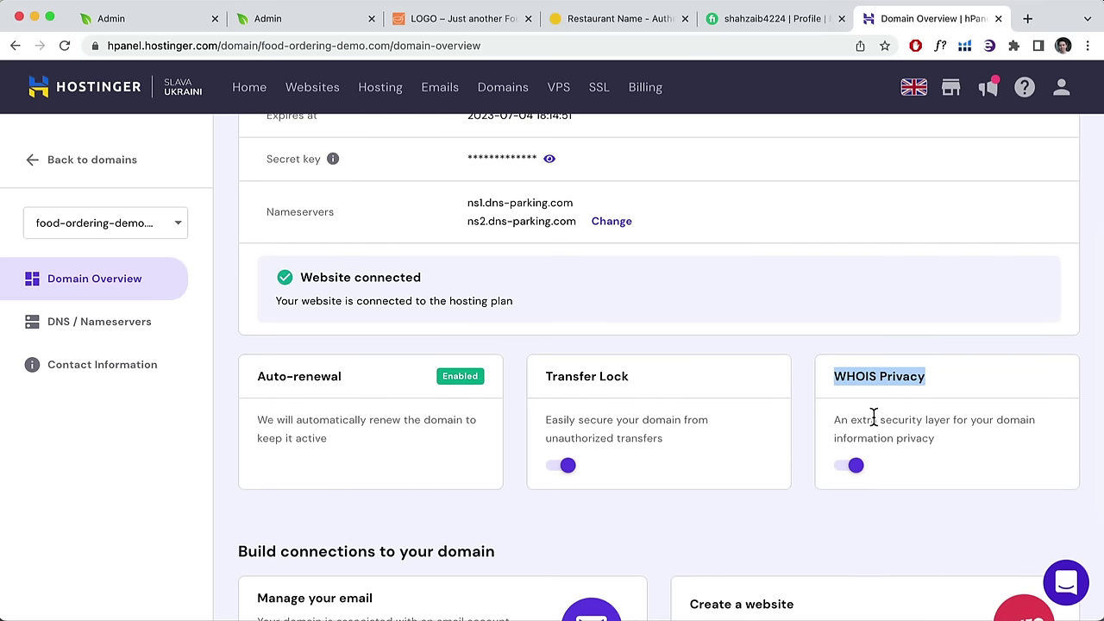
pyautogui.scroll(5, 880, 405)
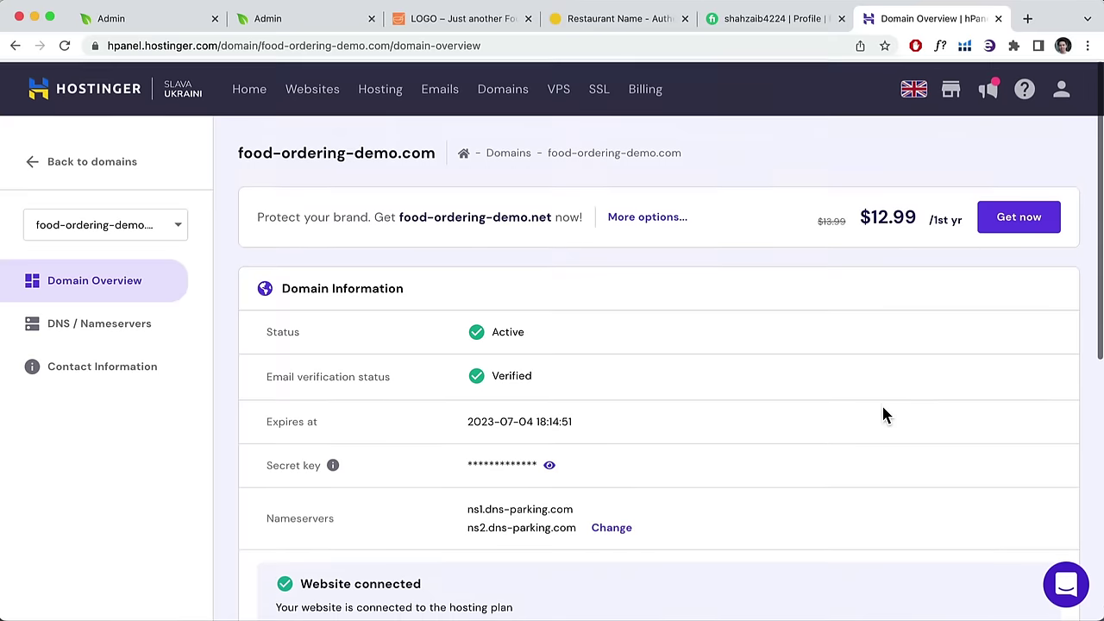
pyautogui.click(565, 20)
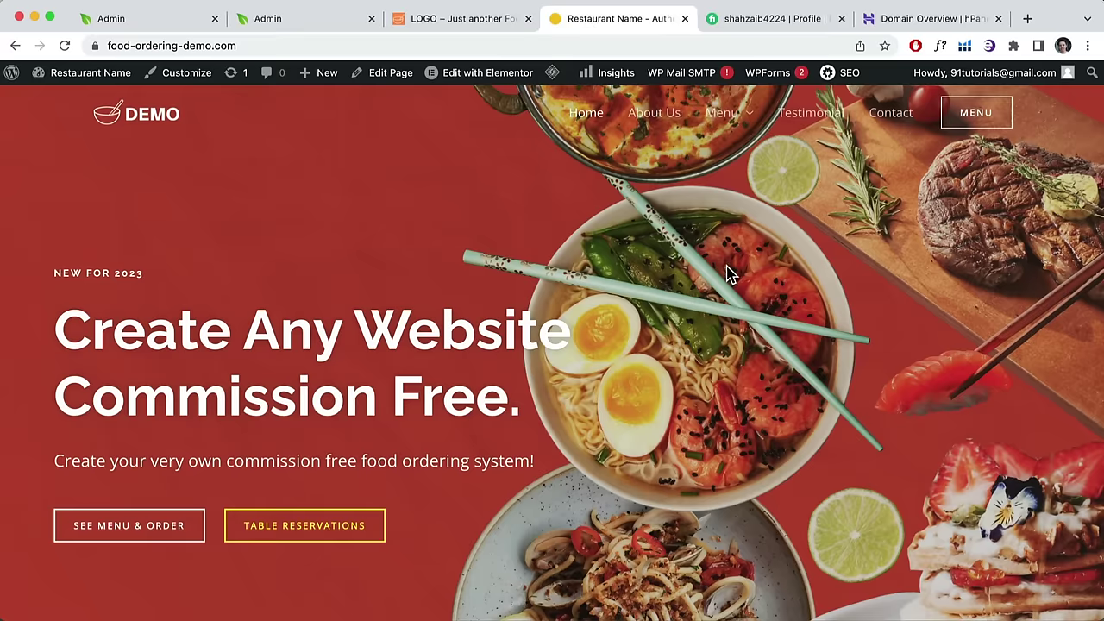